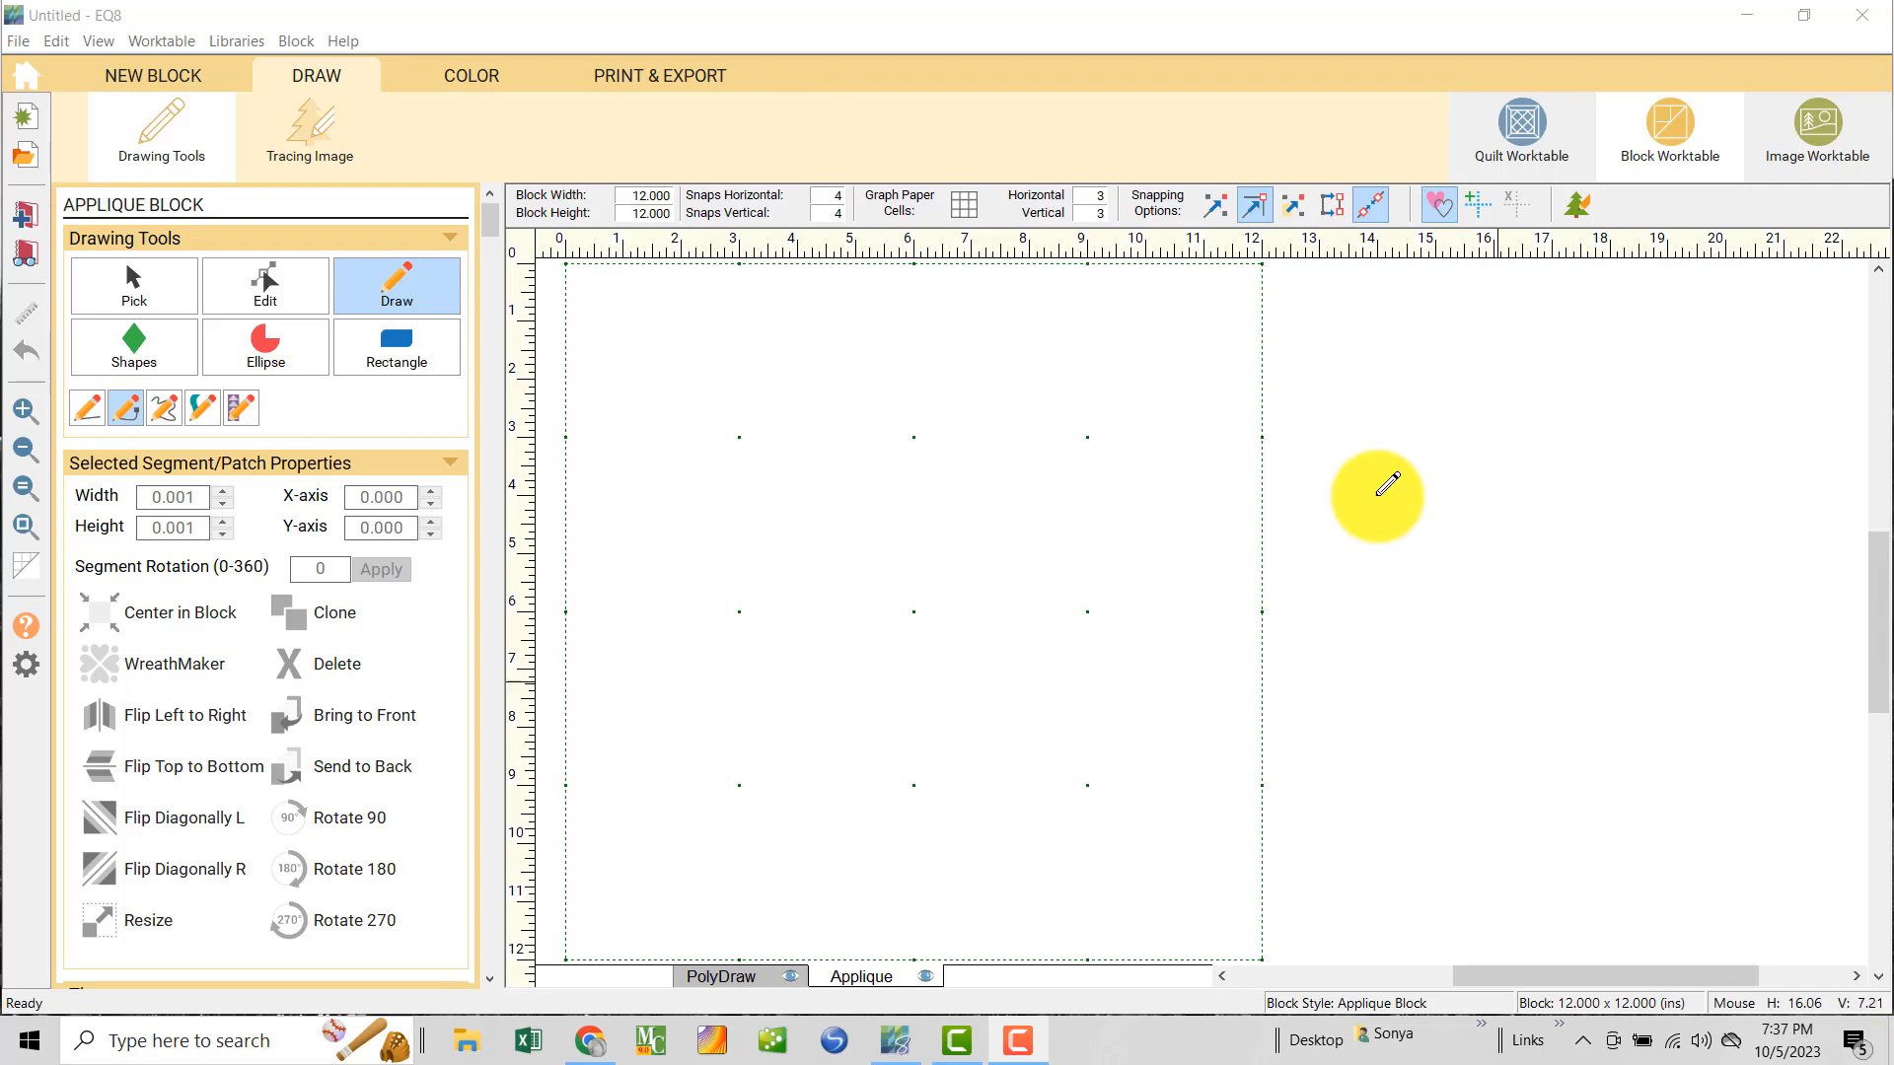
# - Start a new applique block from scratch, using the Block style with a background patch
pyautogui.click(18, 79)
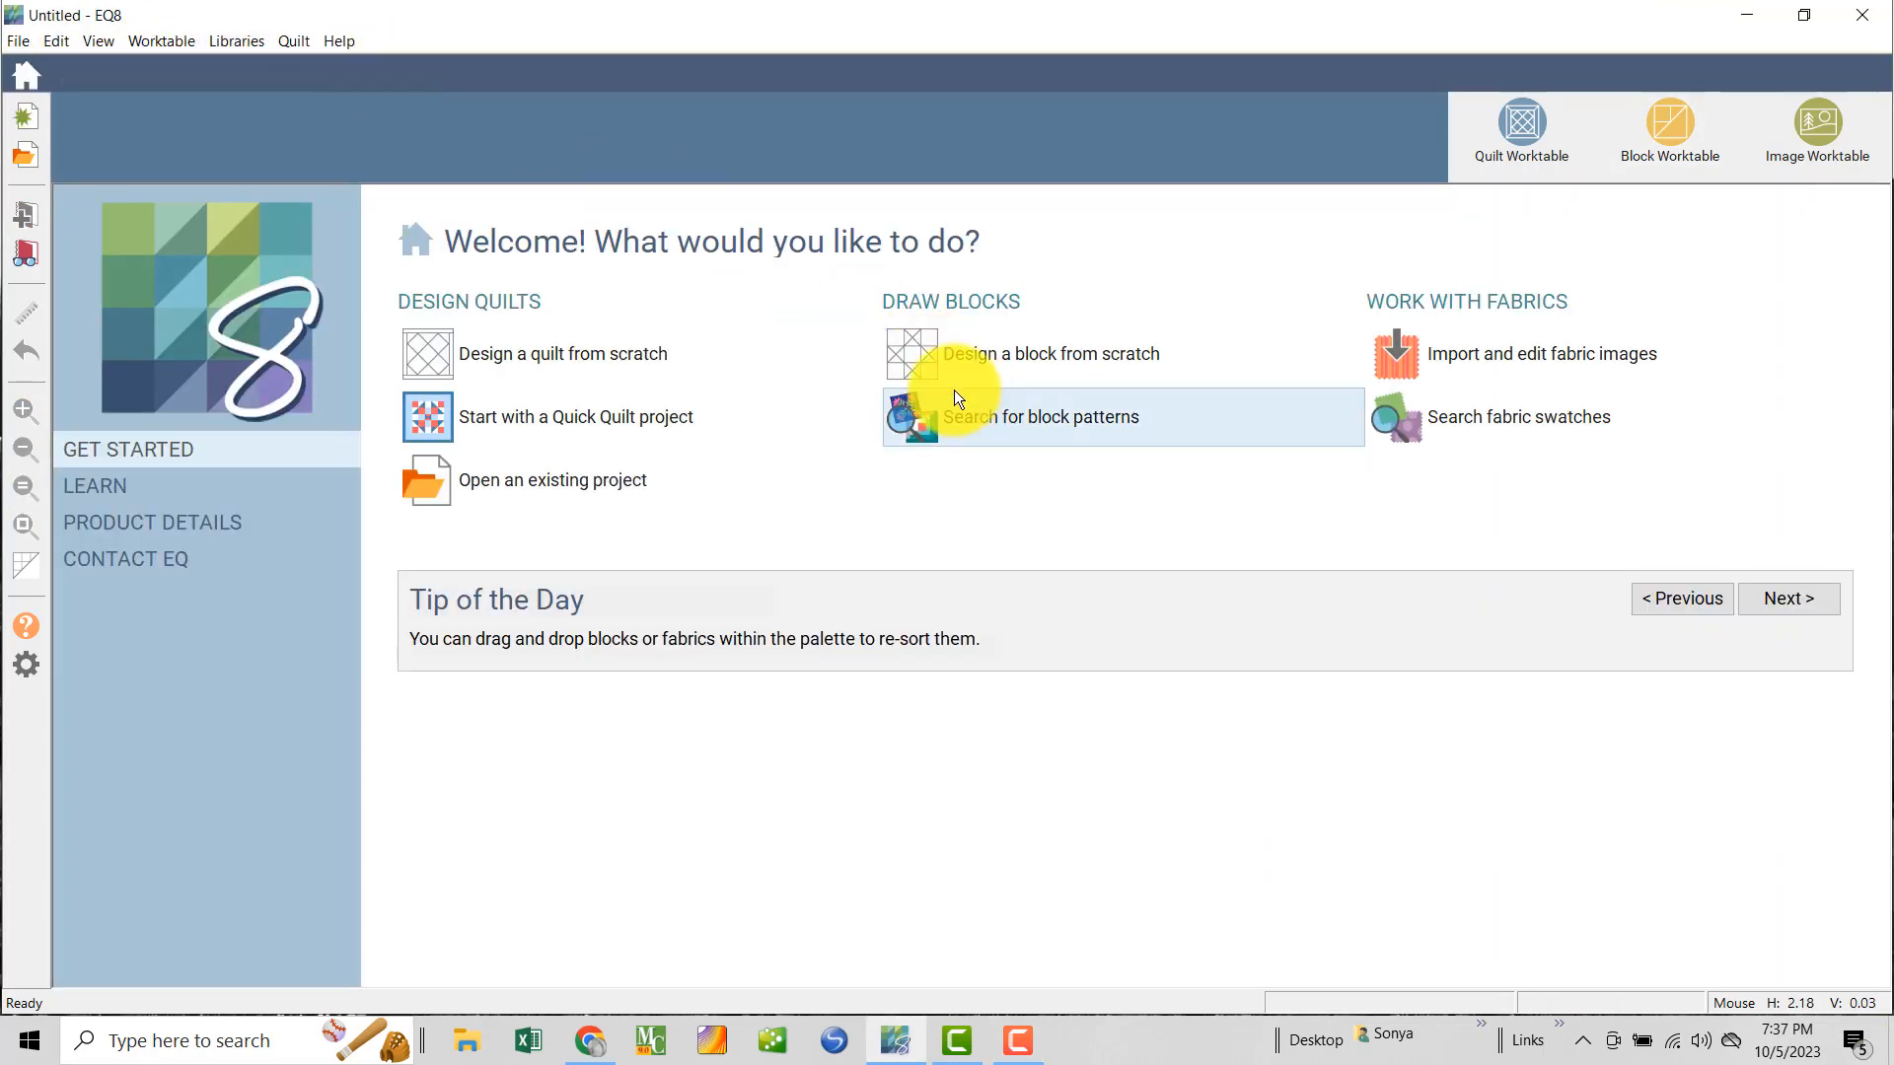
pyautogui.click(914, 347)
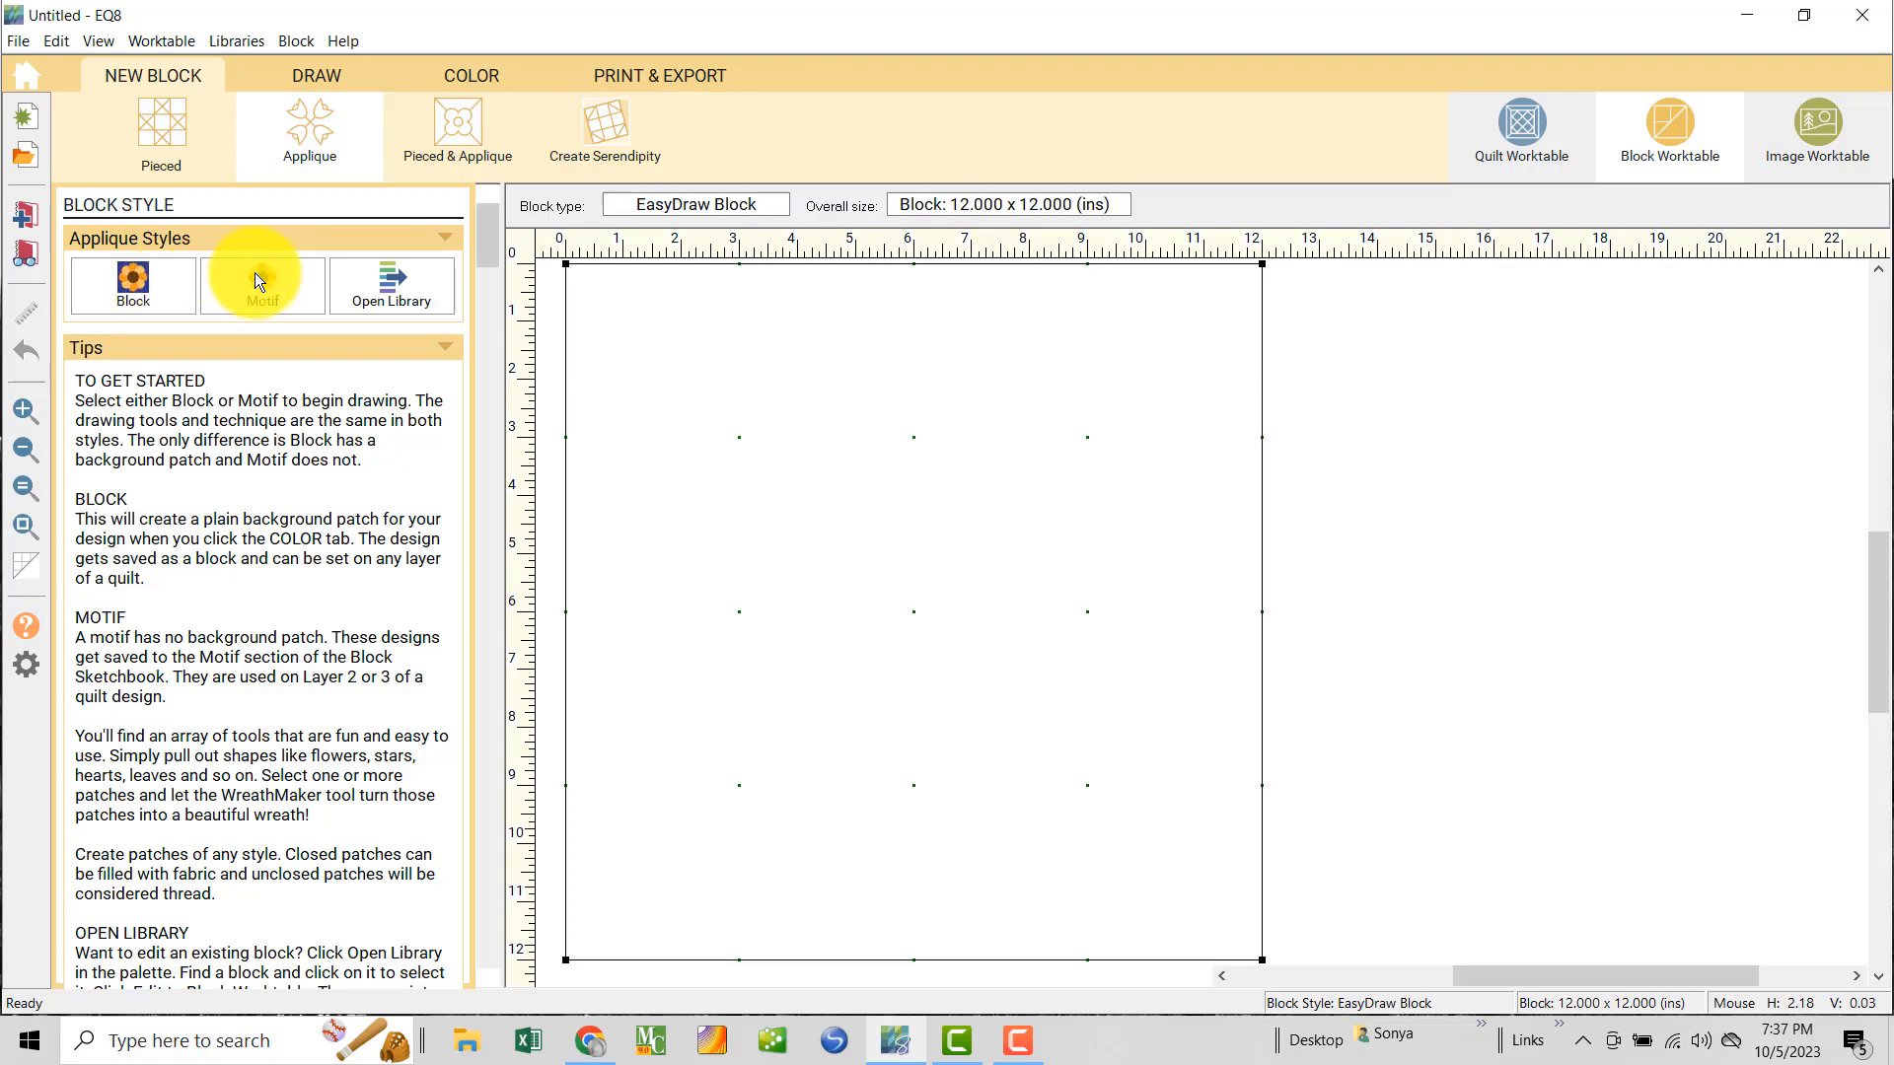
pyautogui.click(133, 284)
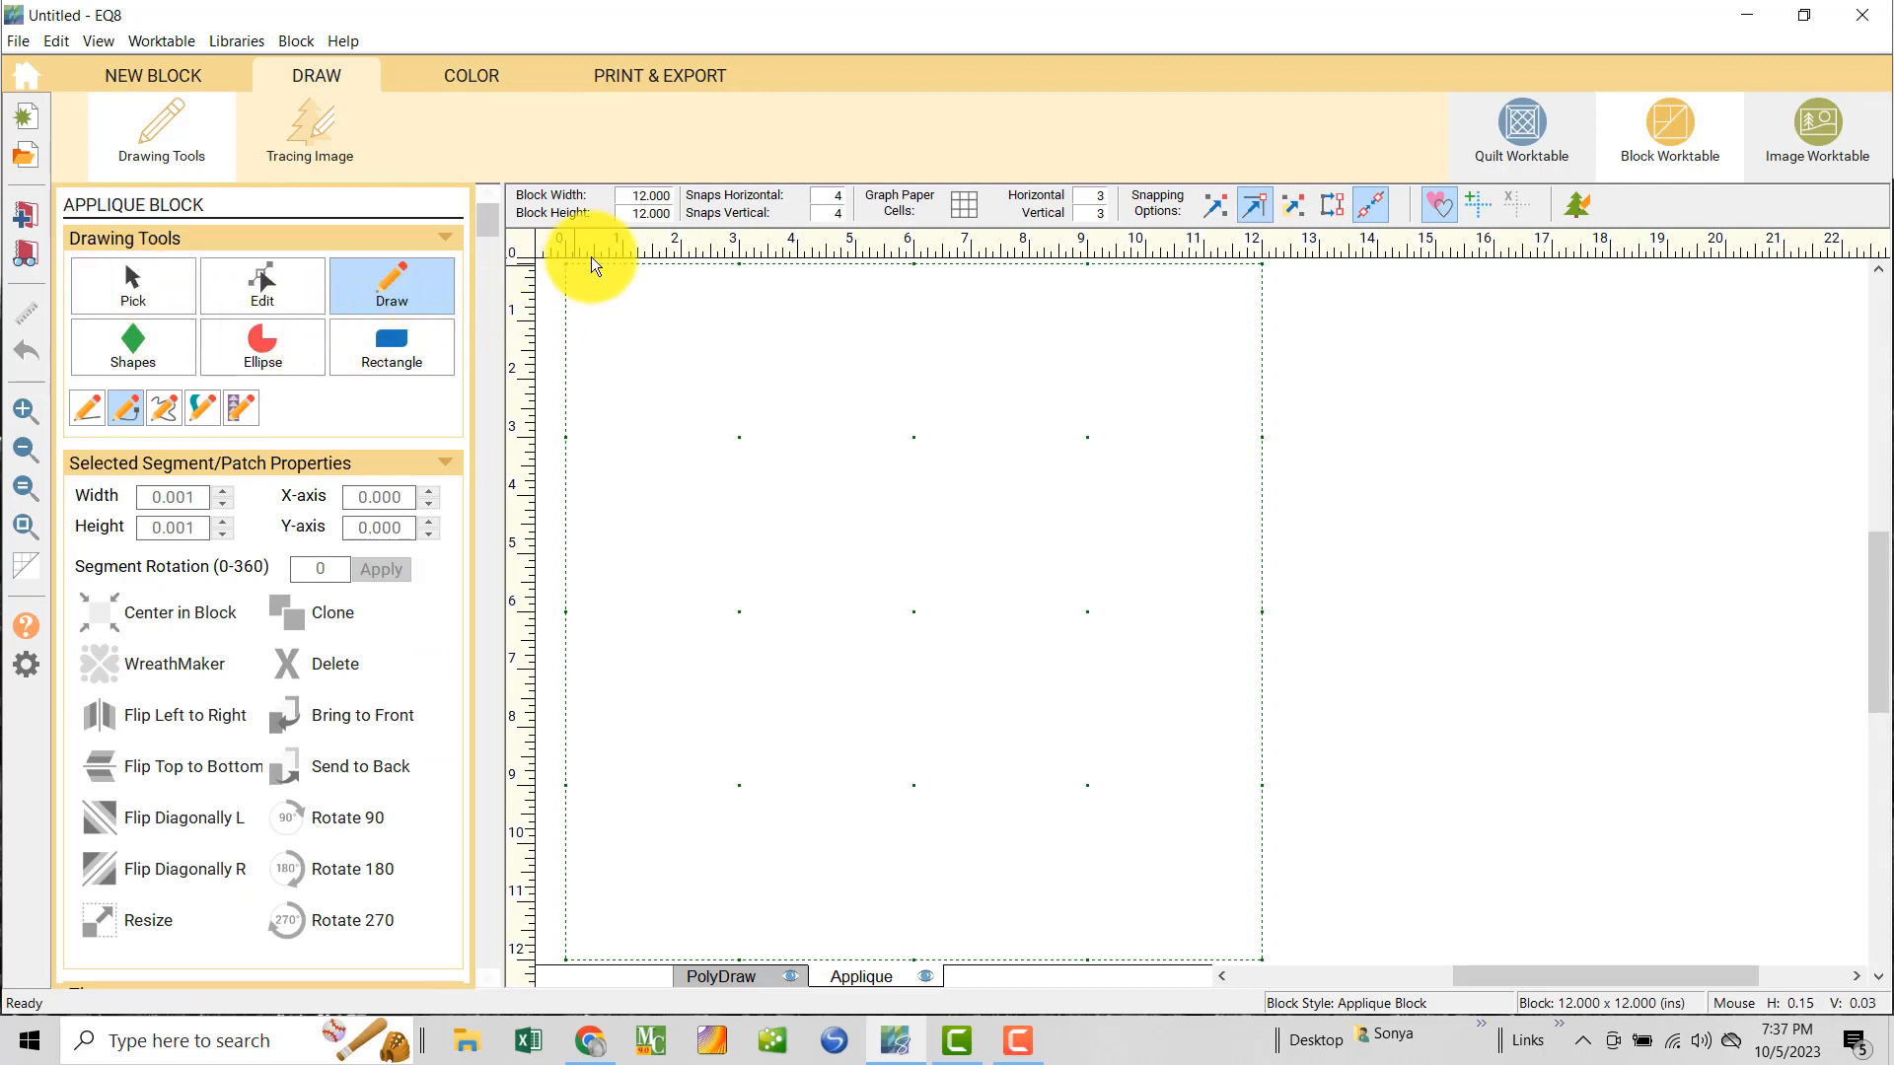
# - Set the block width to 12 inches and the horizontal and vertical snaps to 24
pyautogui.moveTo(627, 195); pyautogui.dragTo(677, 195)
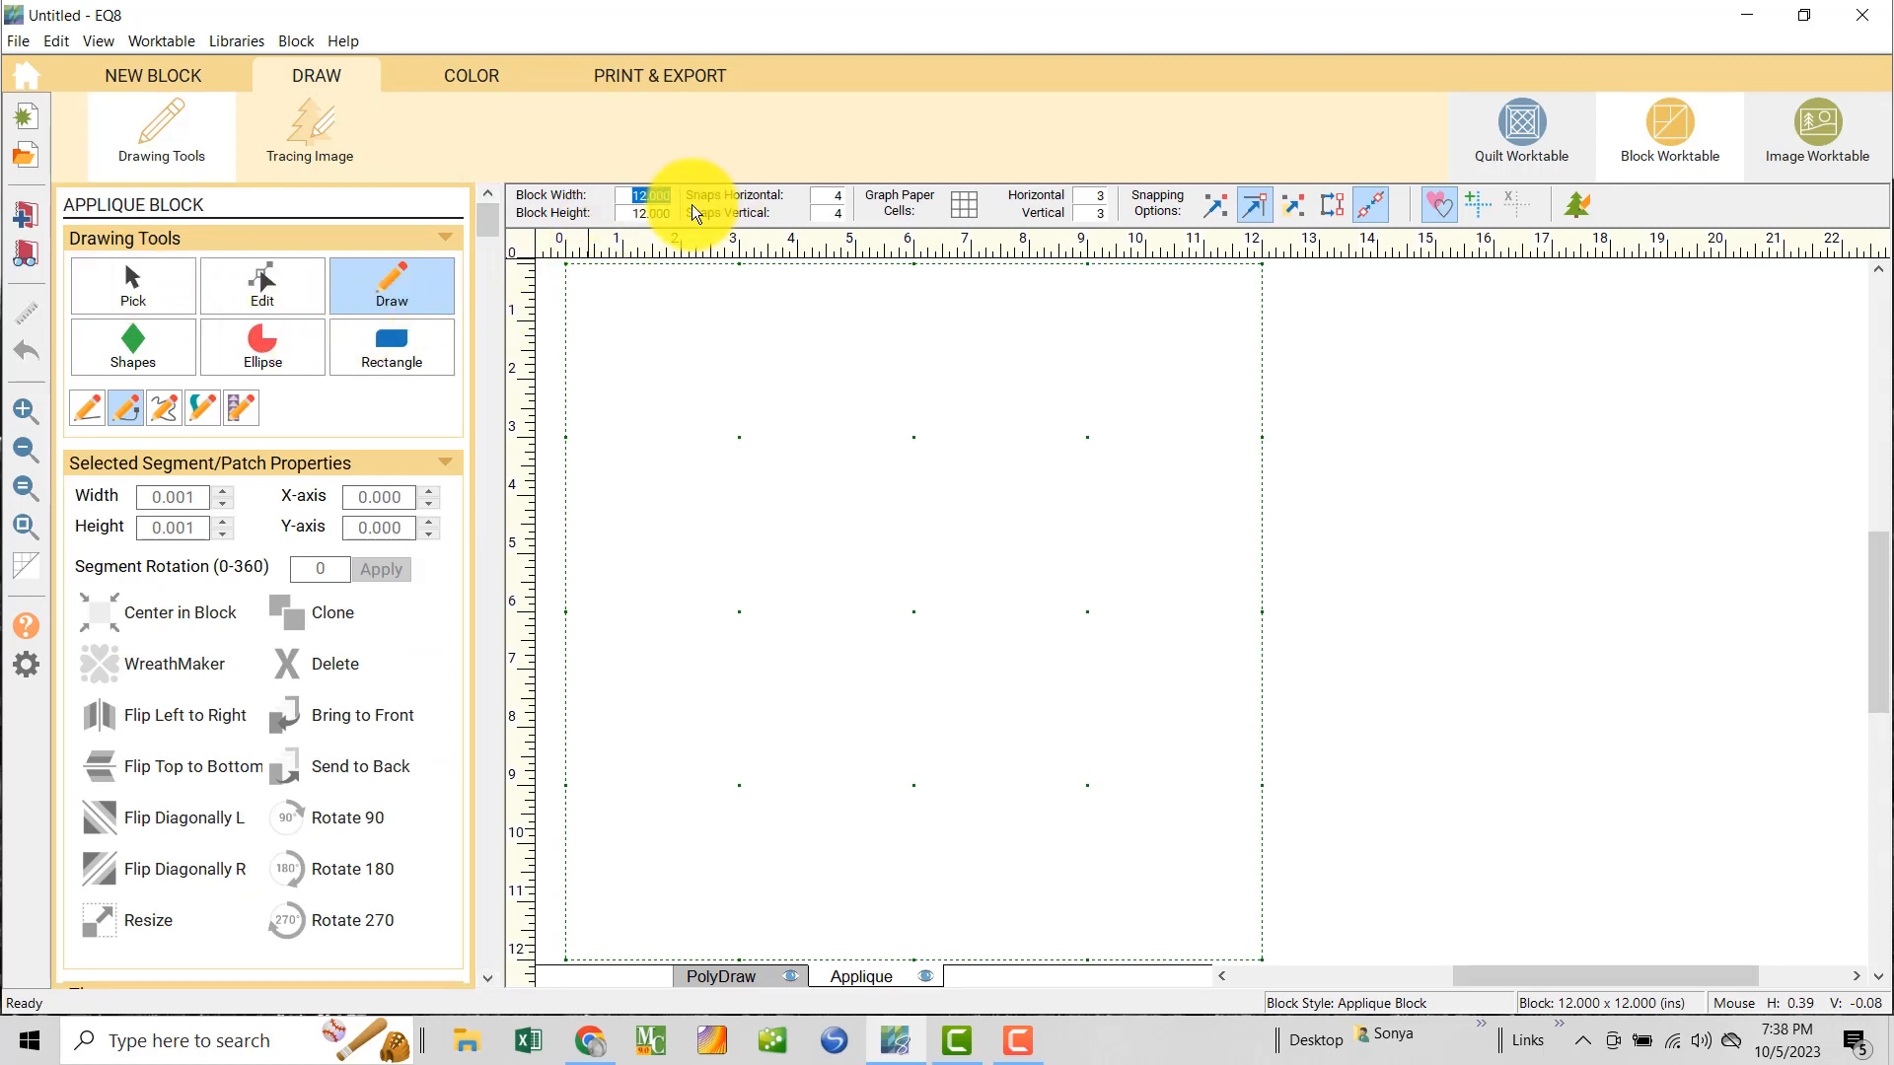
pyautogui.write('12')
pyautogui.press('Tab')
pyautogui.write('24')
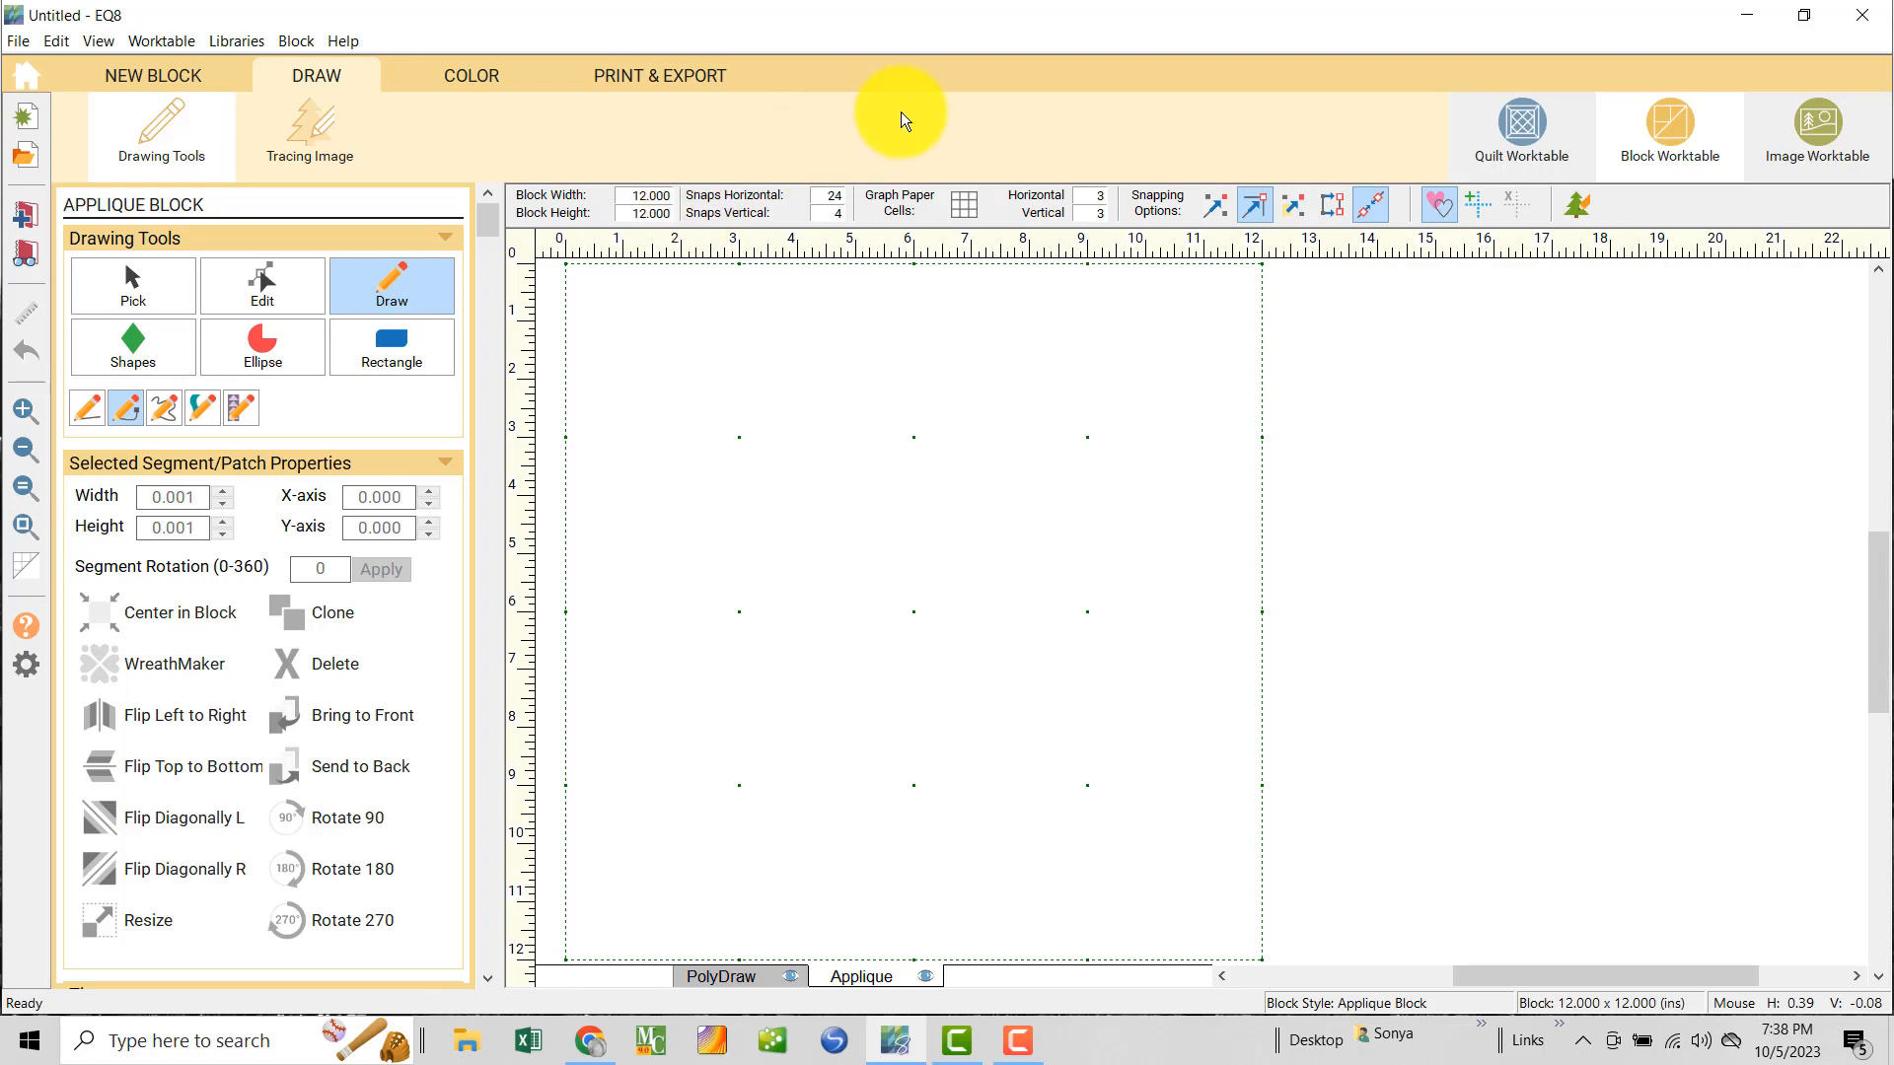
pyautogui.press('Tab')
pyautogui.write('24')
pyautogui.press('Tab')
# - Set both the horizontal and vertical snaps to 4
pyautogui.hotkey('shift', 'Tab')
pyautogui.hotkey('shift', 'Tab')
pyautogui.write('4')
pyautogui.press('Tab')
pyautogui.write('4')
pyautogui.press('Tab')
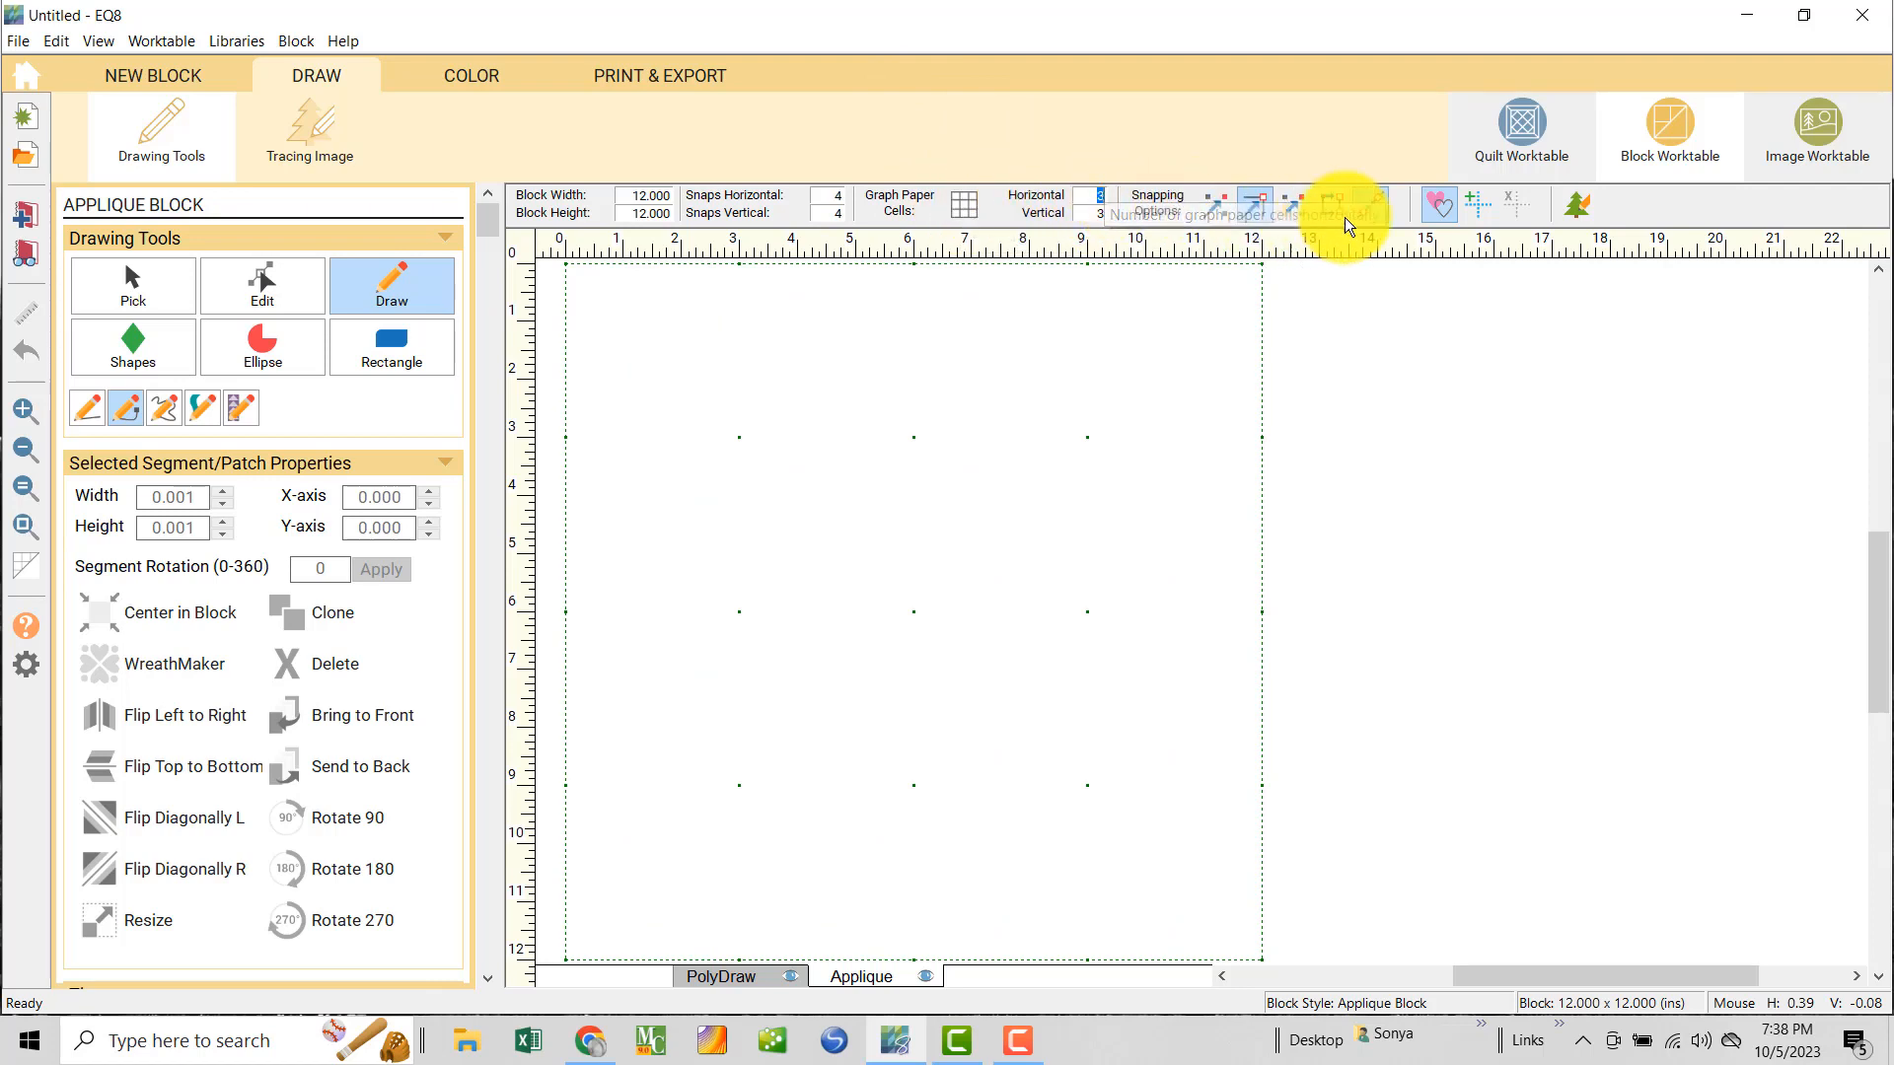
# - Turn on the box-shaped snapping option, leave automatic segment joining on, and turn off the heart toggle
pyautogui.click(1257, 205)
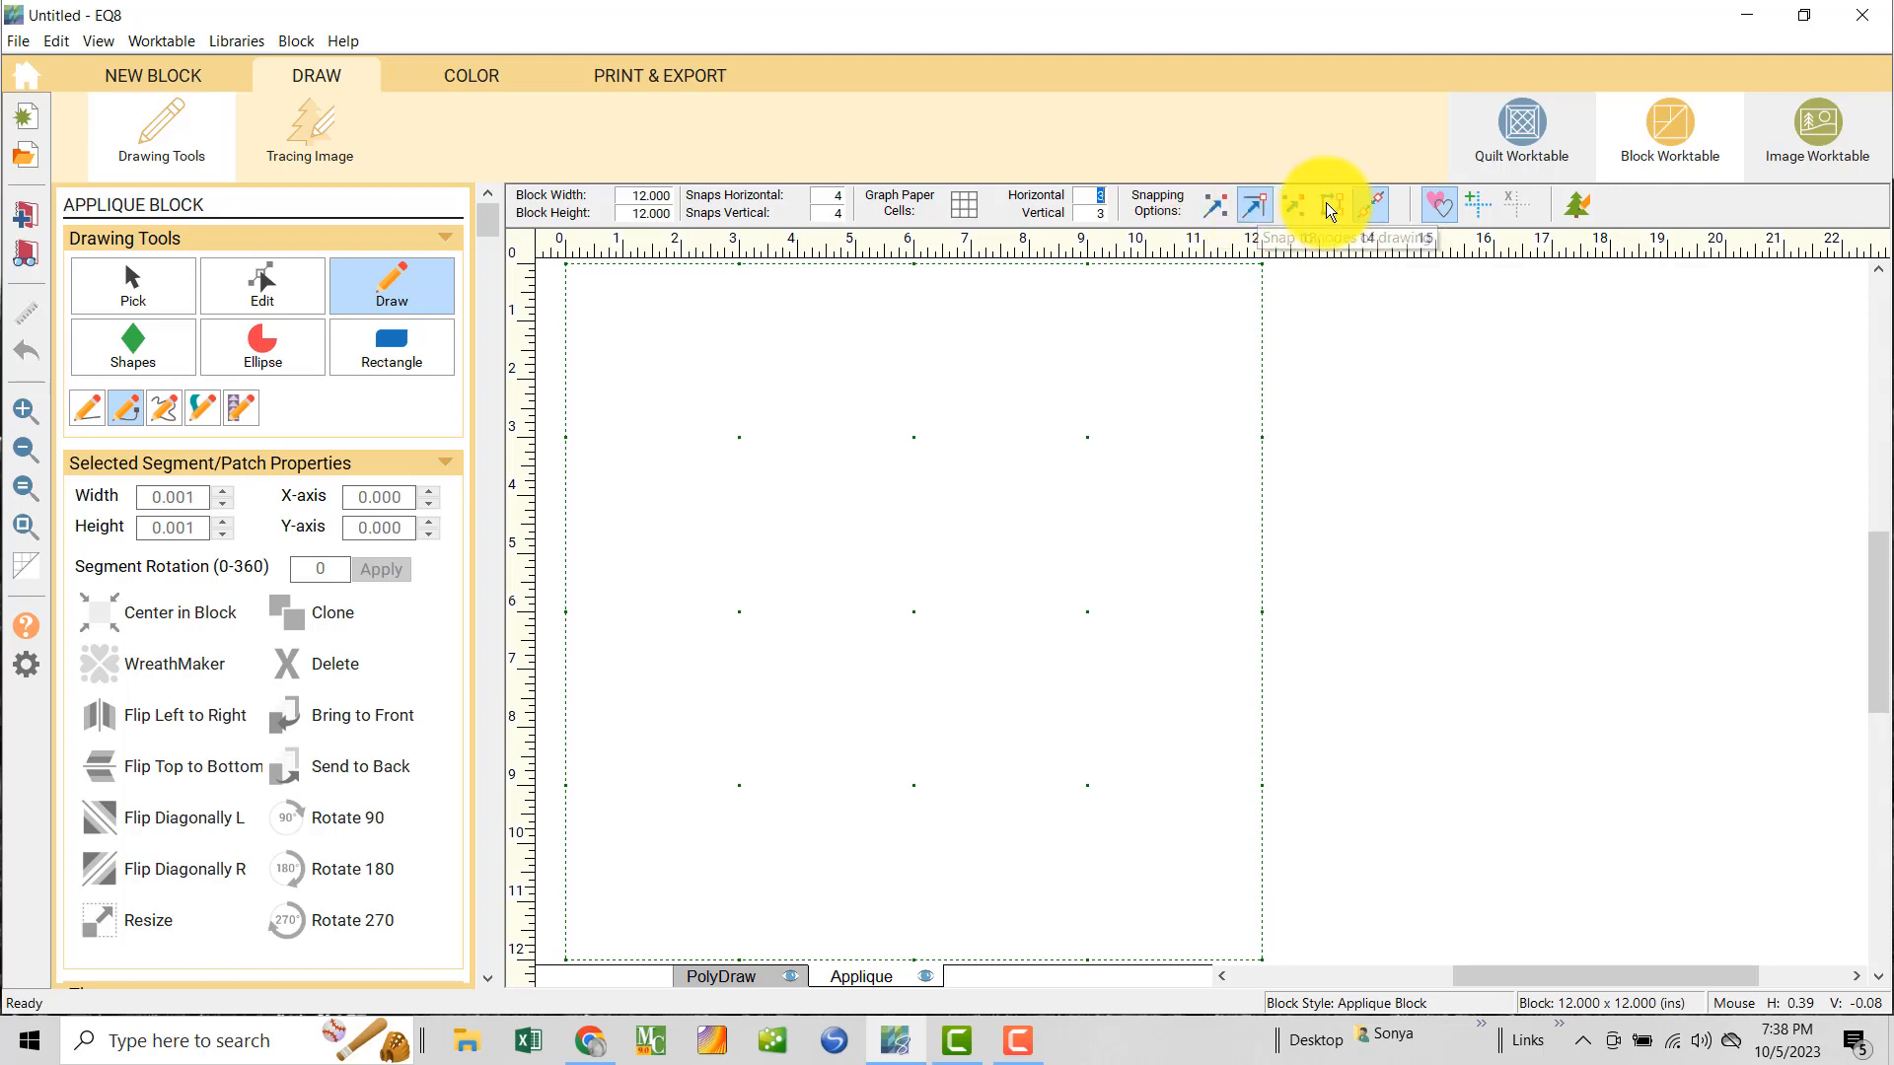
pyautogui.click(1375, 209)
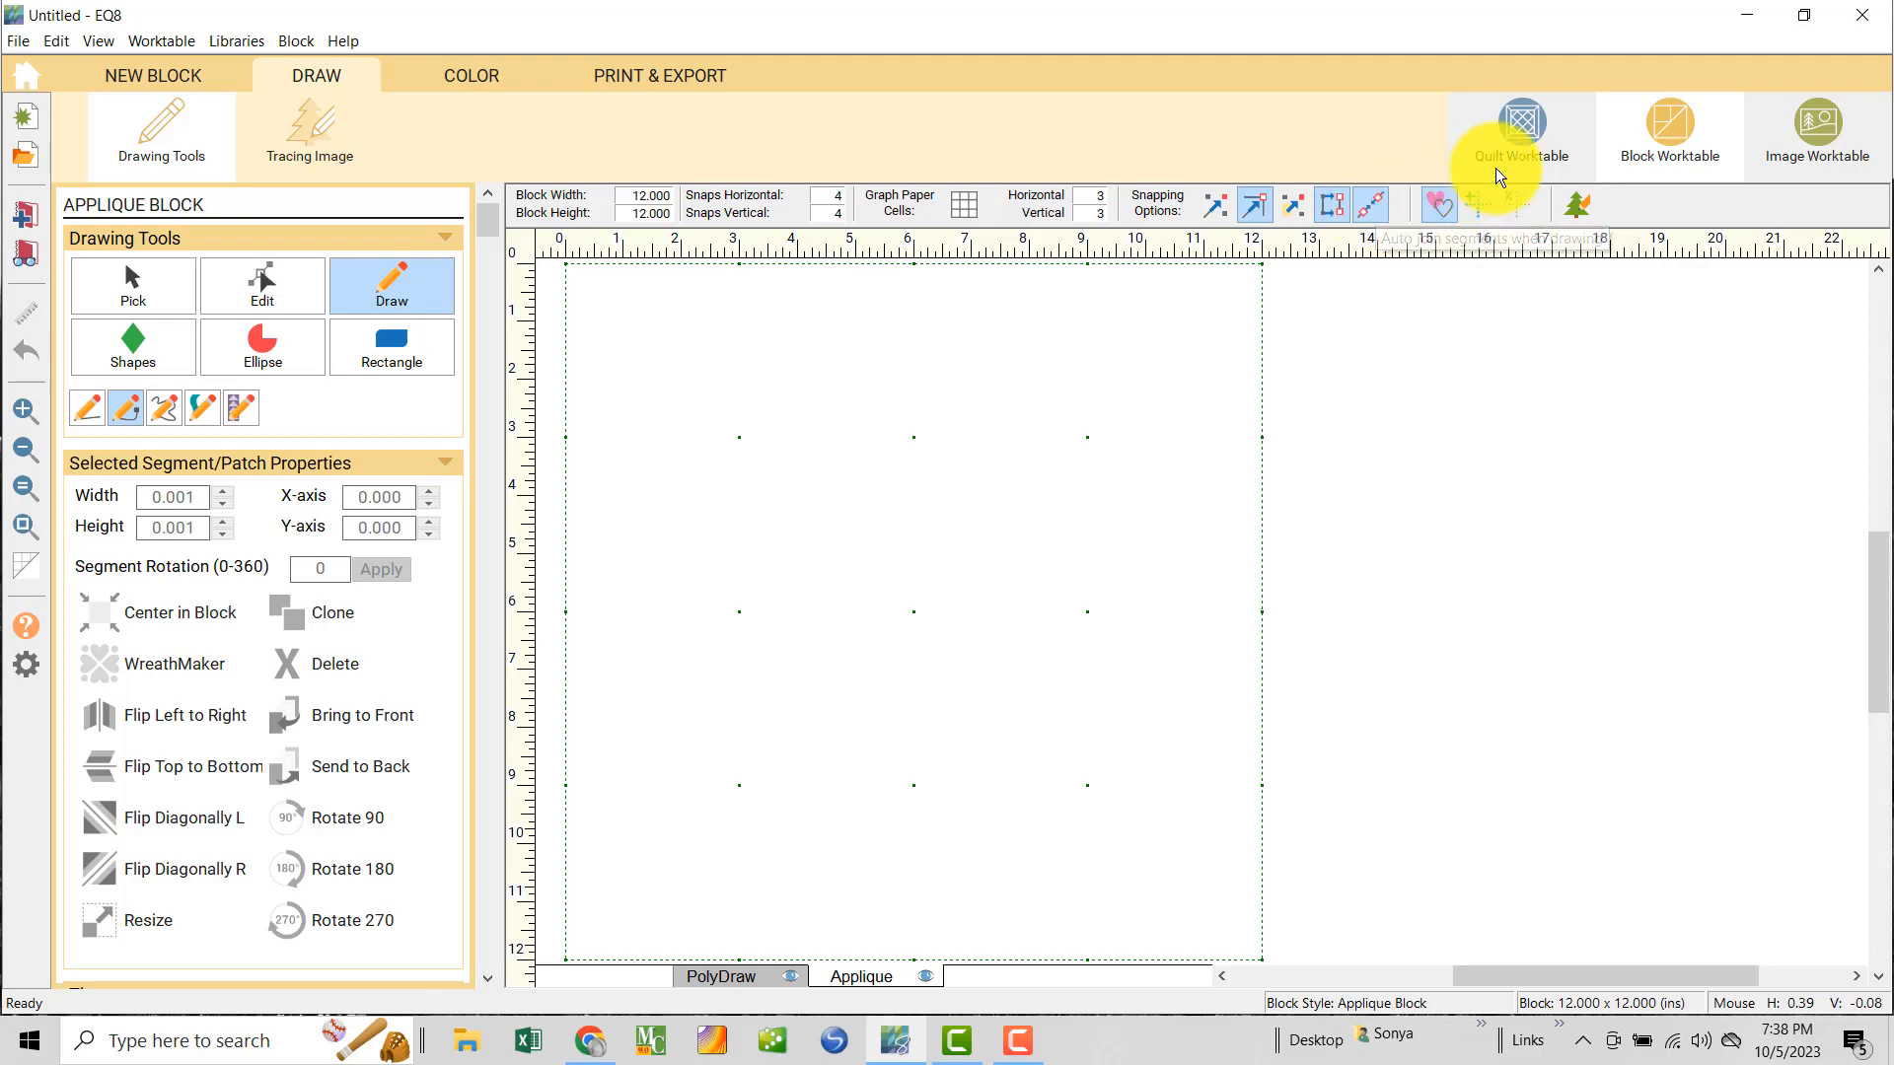
pyautogui.click(1442, 207)
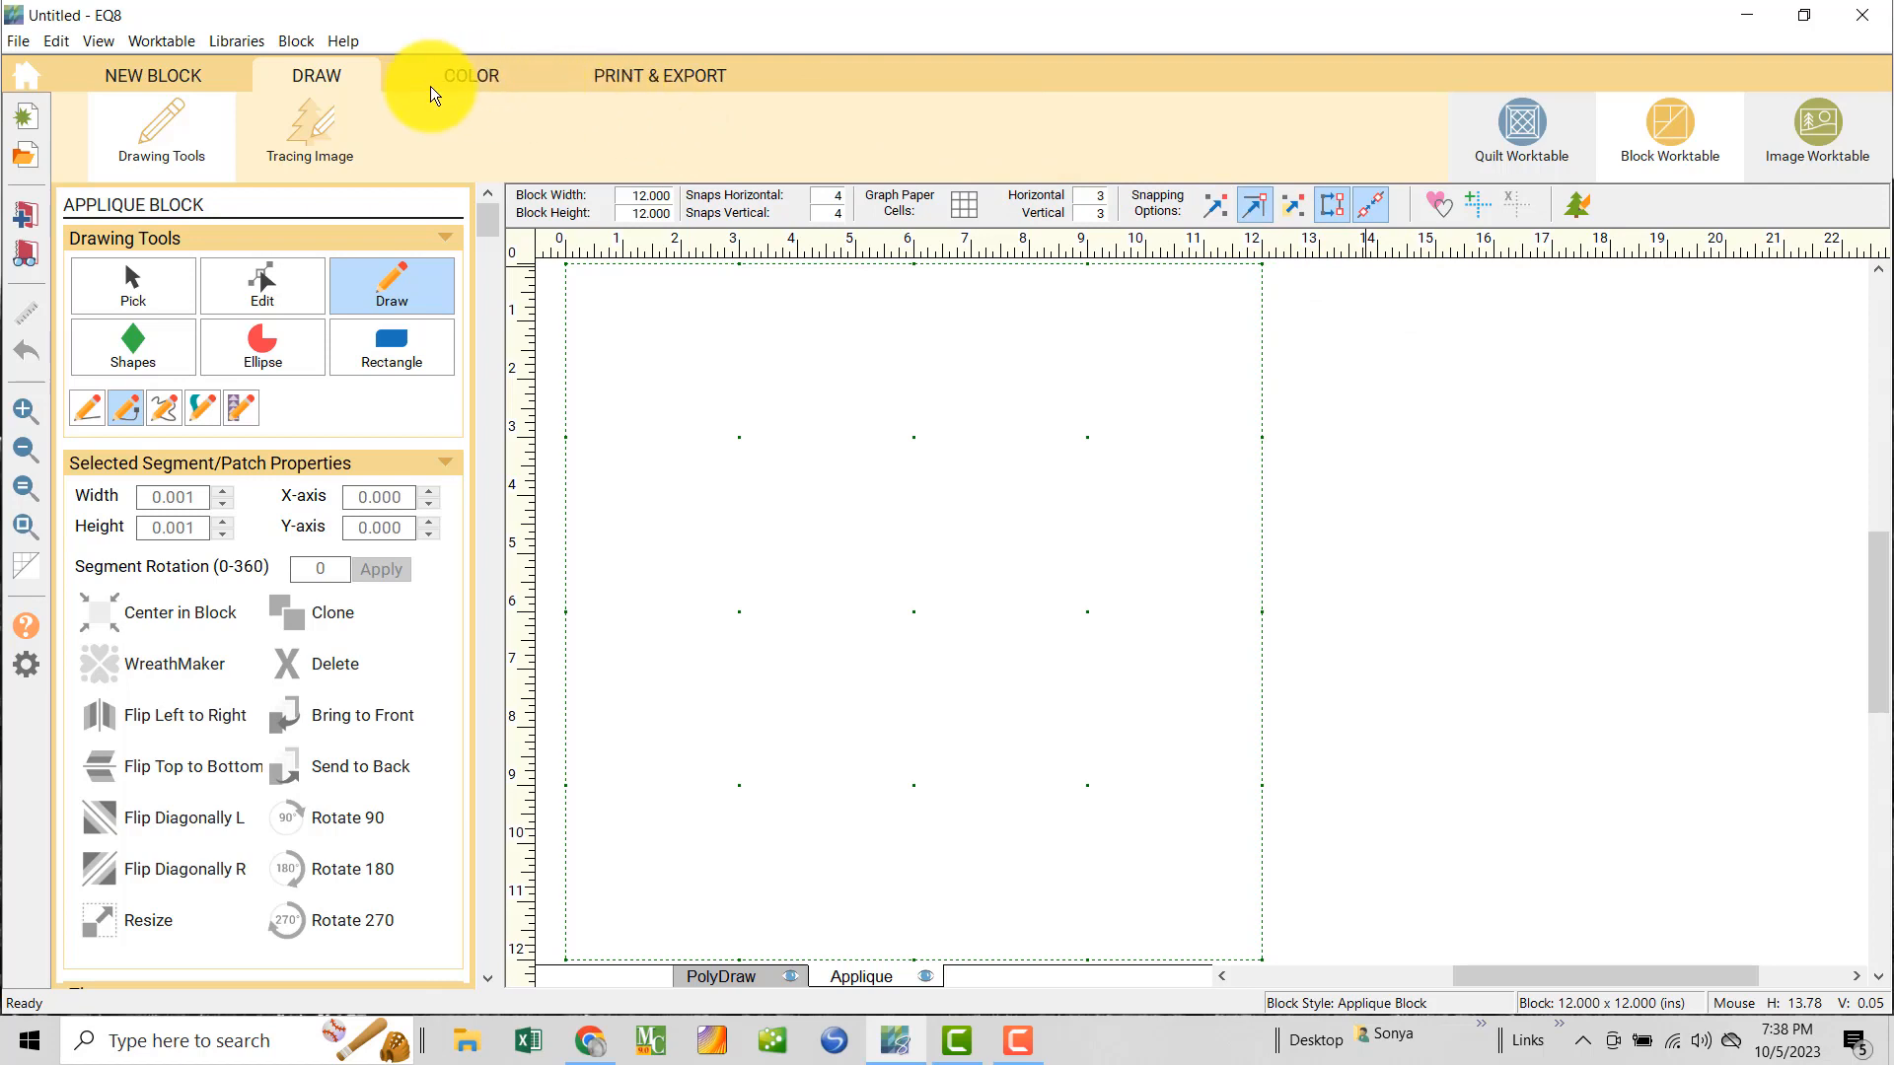
# - Import Tile Image 1 from the Downloads folder as the tracing image, uncropped, with its tracing lightness set to 68
pyautogui.click(304, 128)
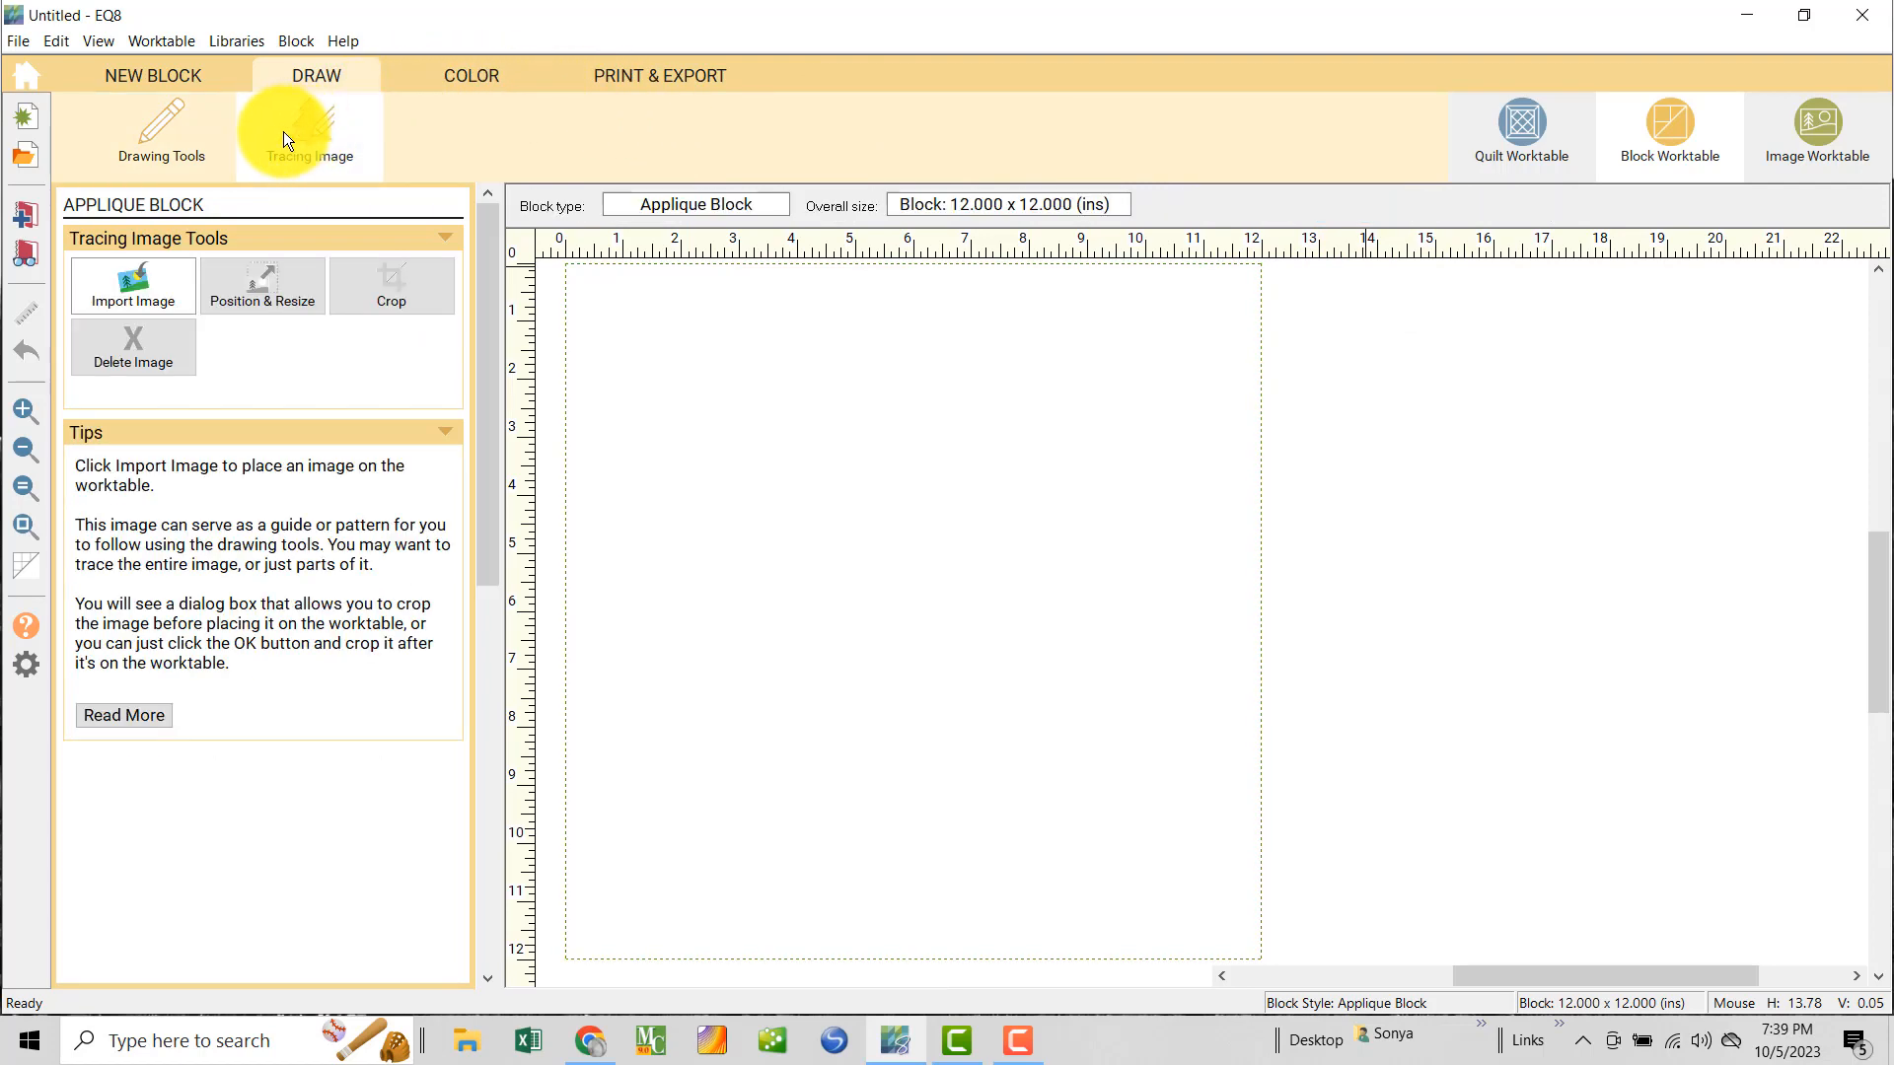
pyautogui.click(134, 289)
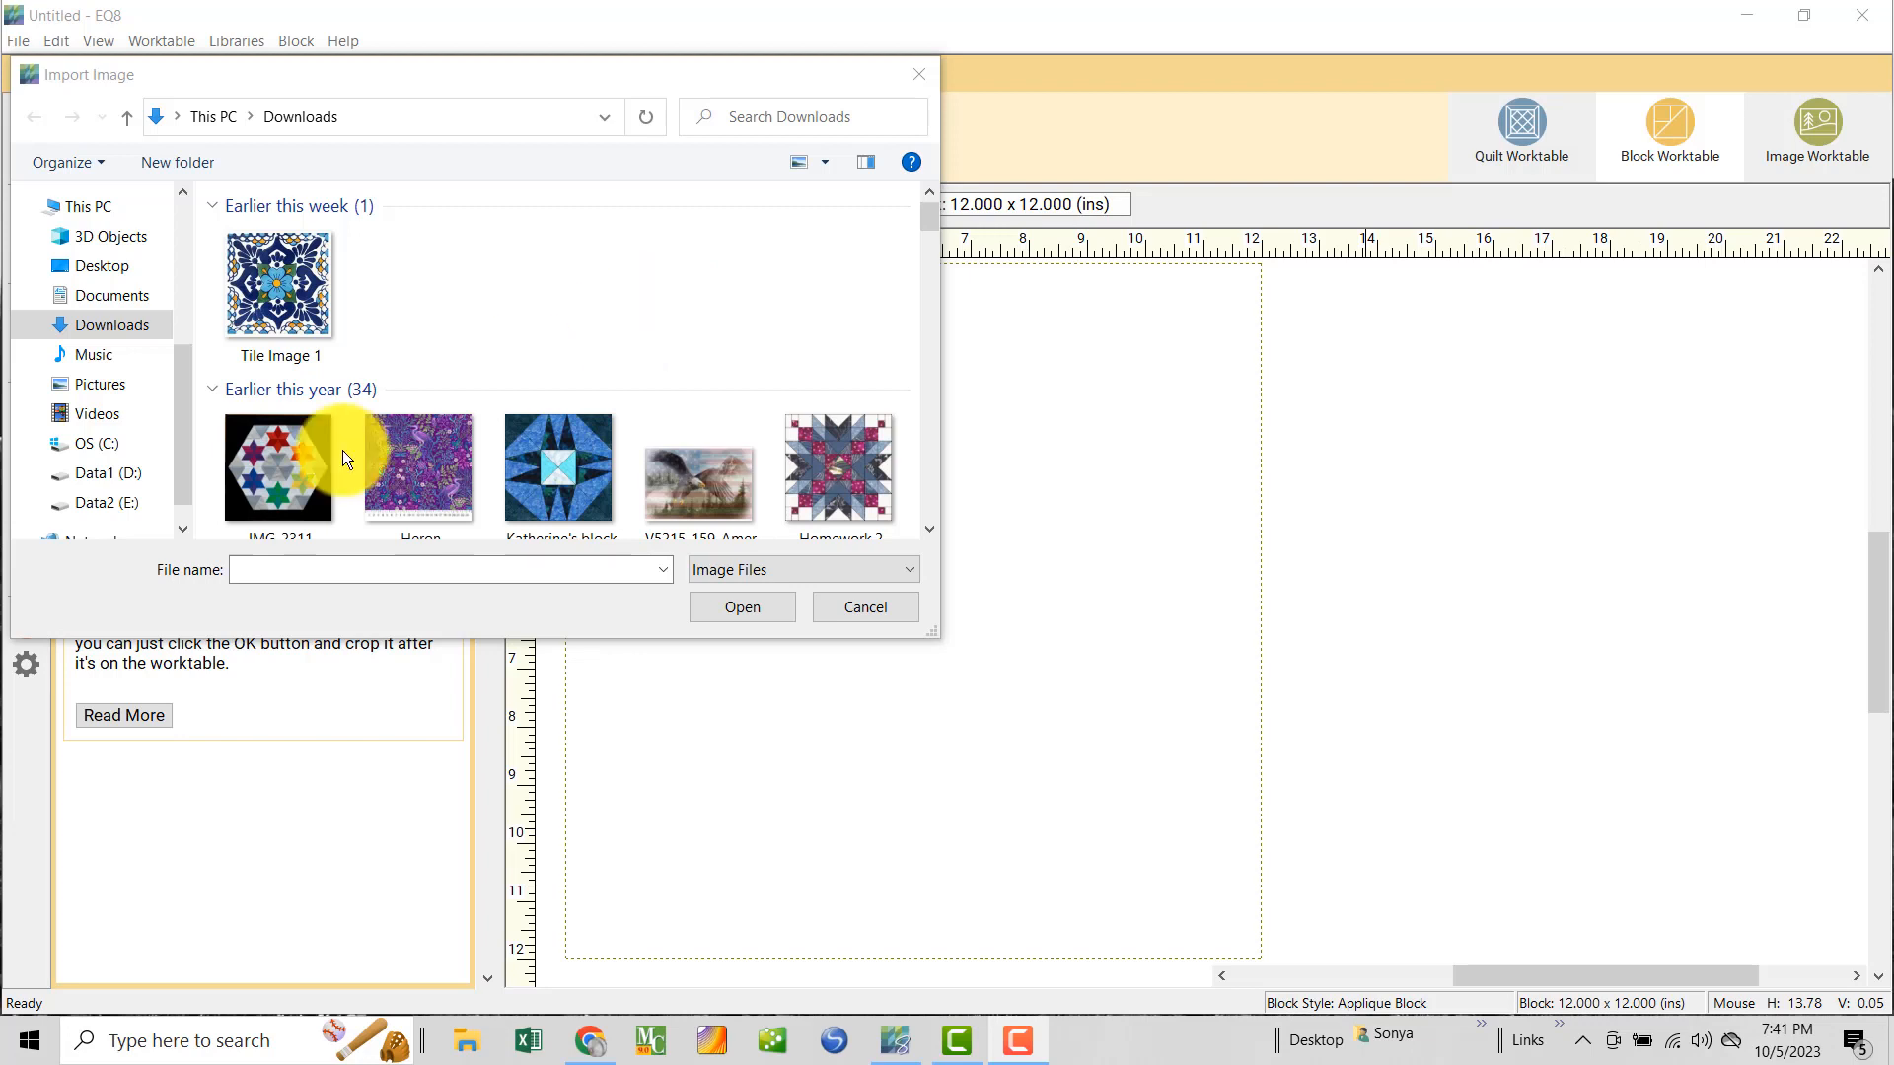
pyautogui.click(263, 276)
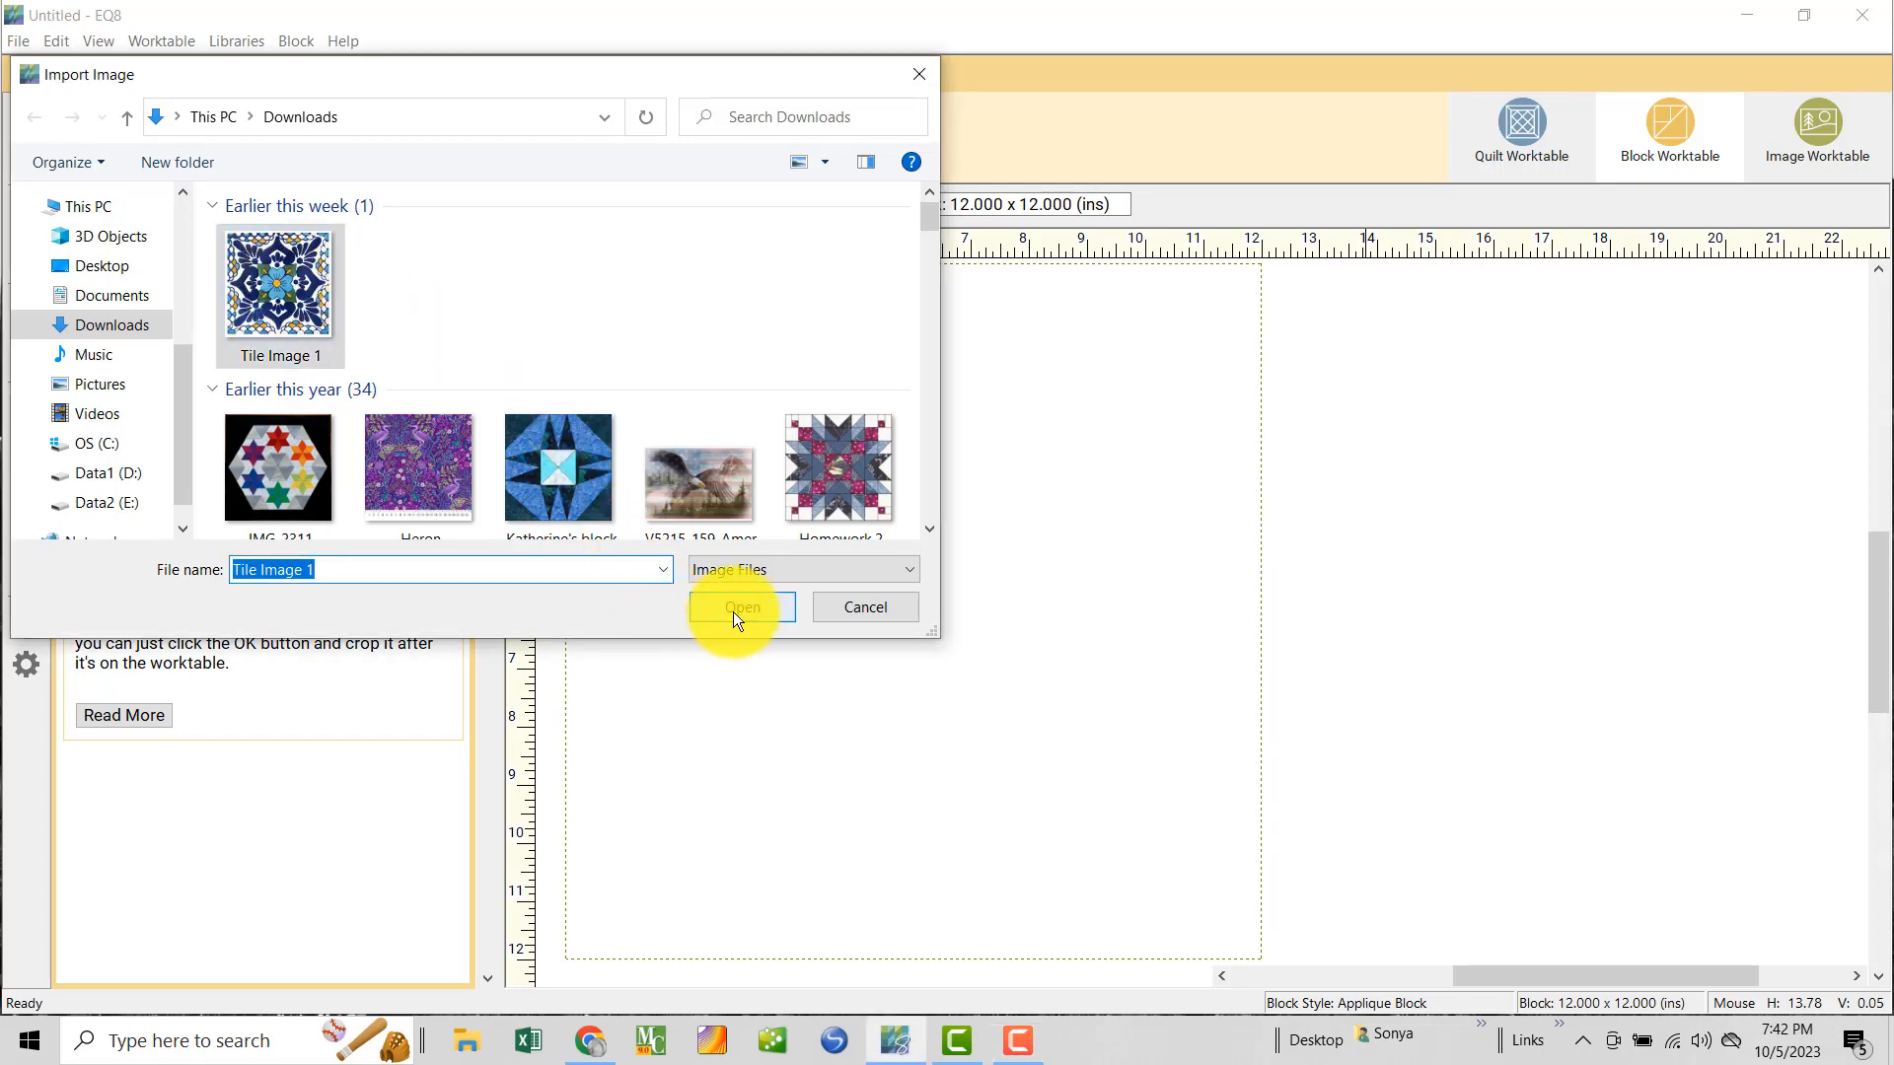
pyautogui.click(732, 611)
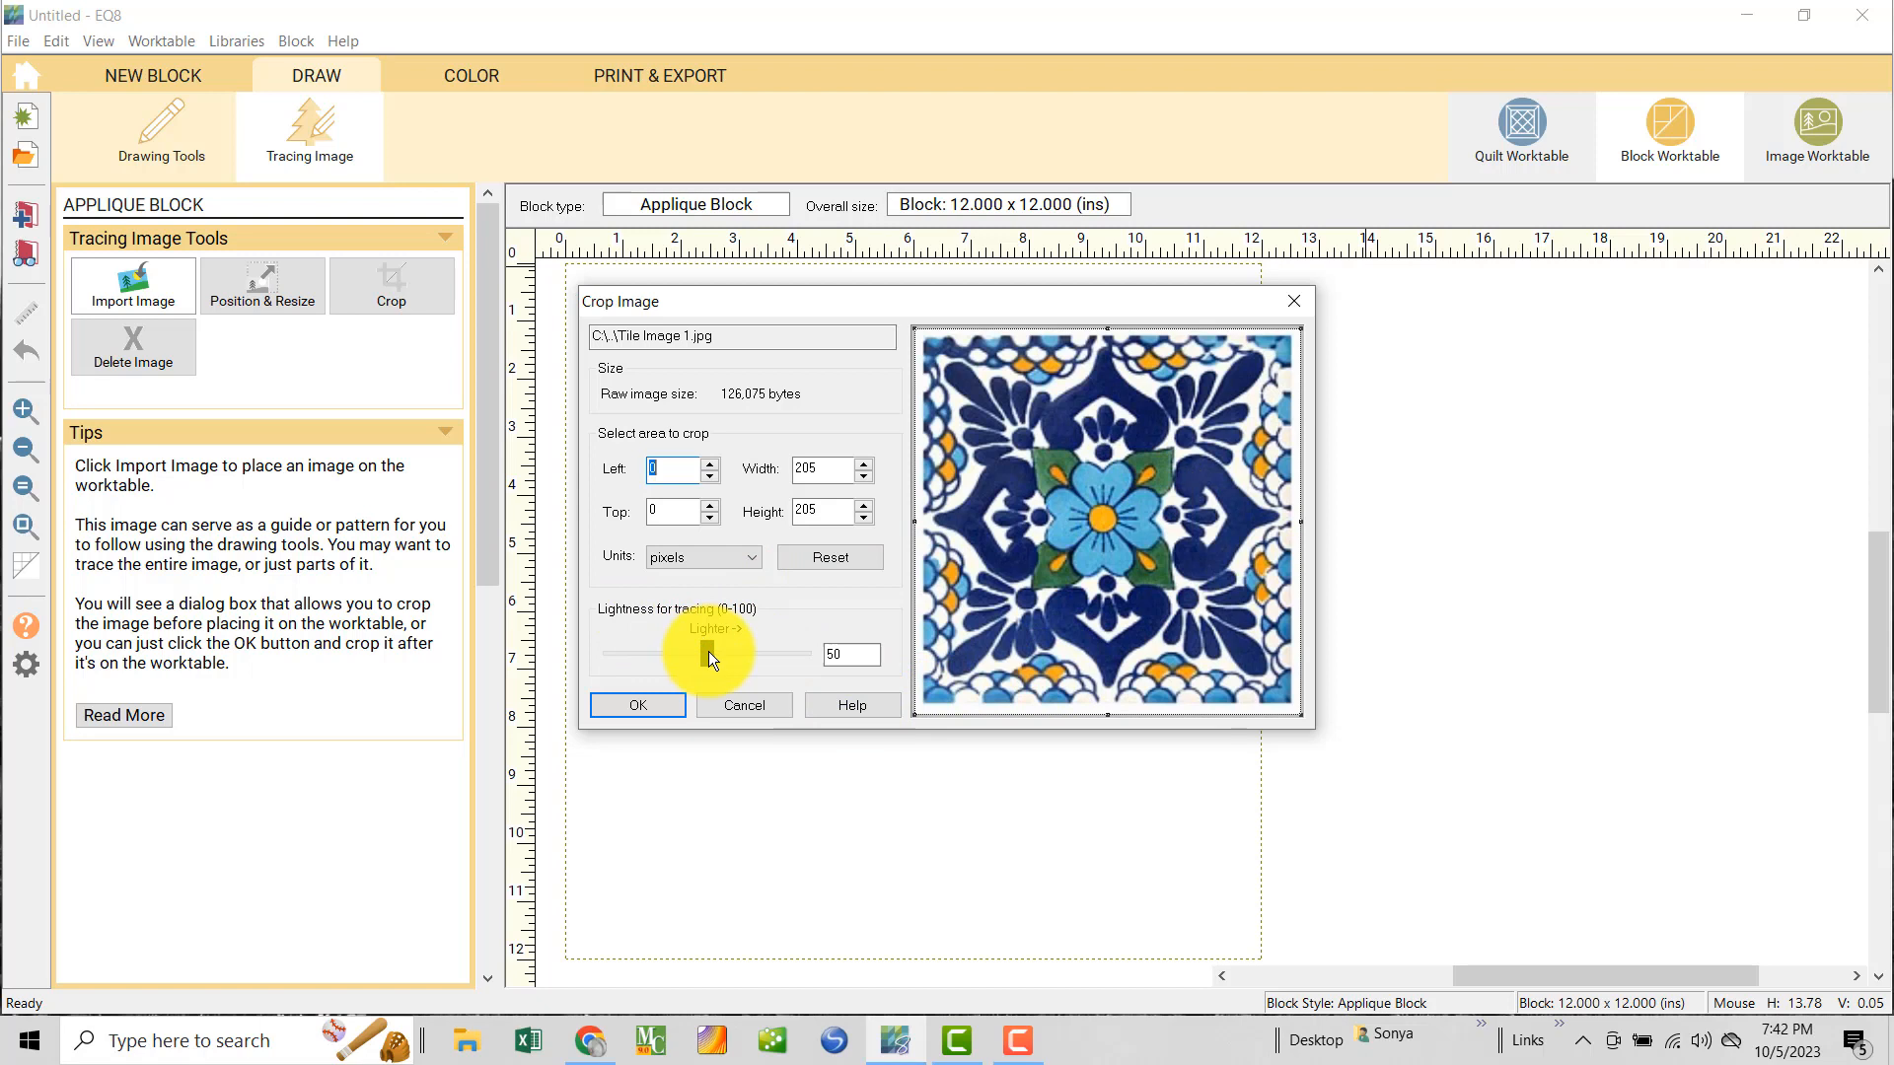
pyautogui.moveTo(708, 651)
pyautogui.mouseDown()
pyautogui.moveTo(767, 655)
pyautogui.moveTo(738, 653)
pyautogui.mouseUp()
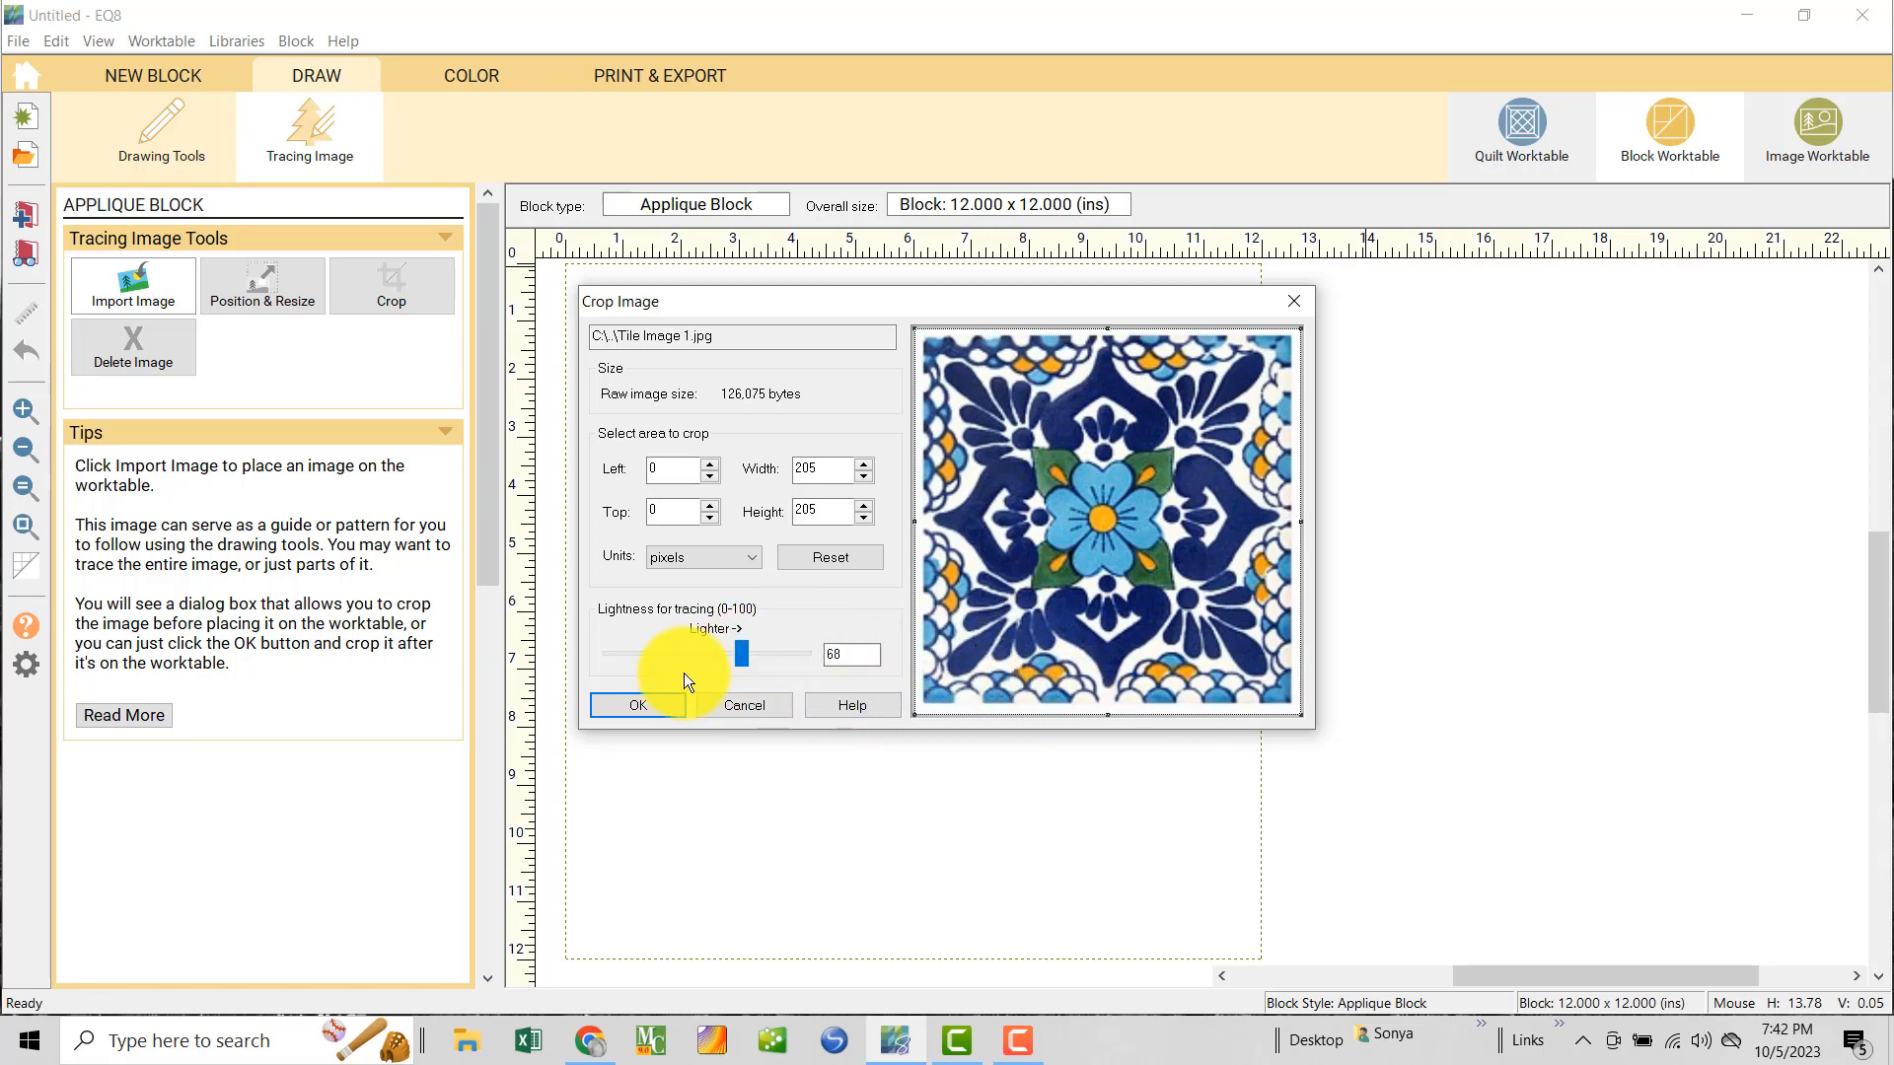
pyautogui.click(653, 704)
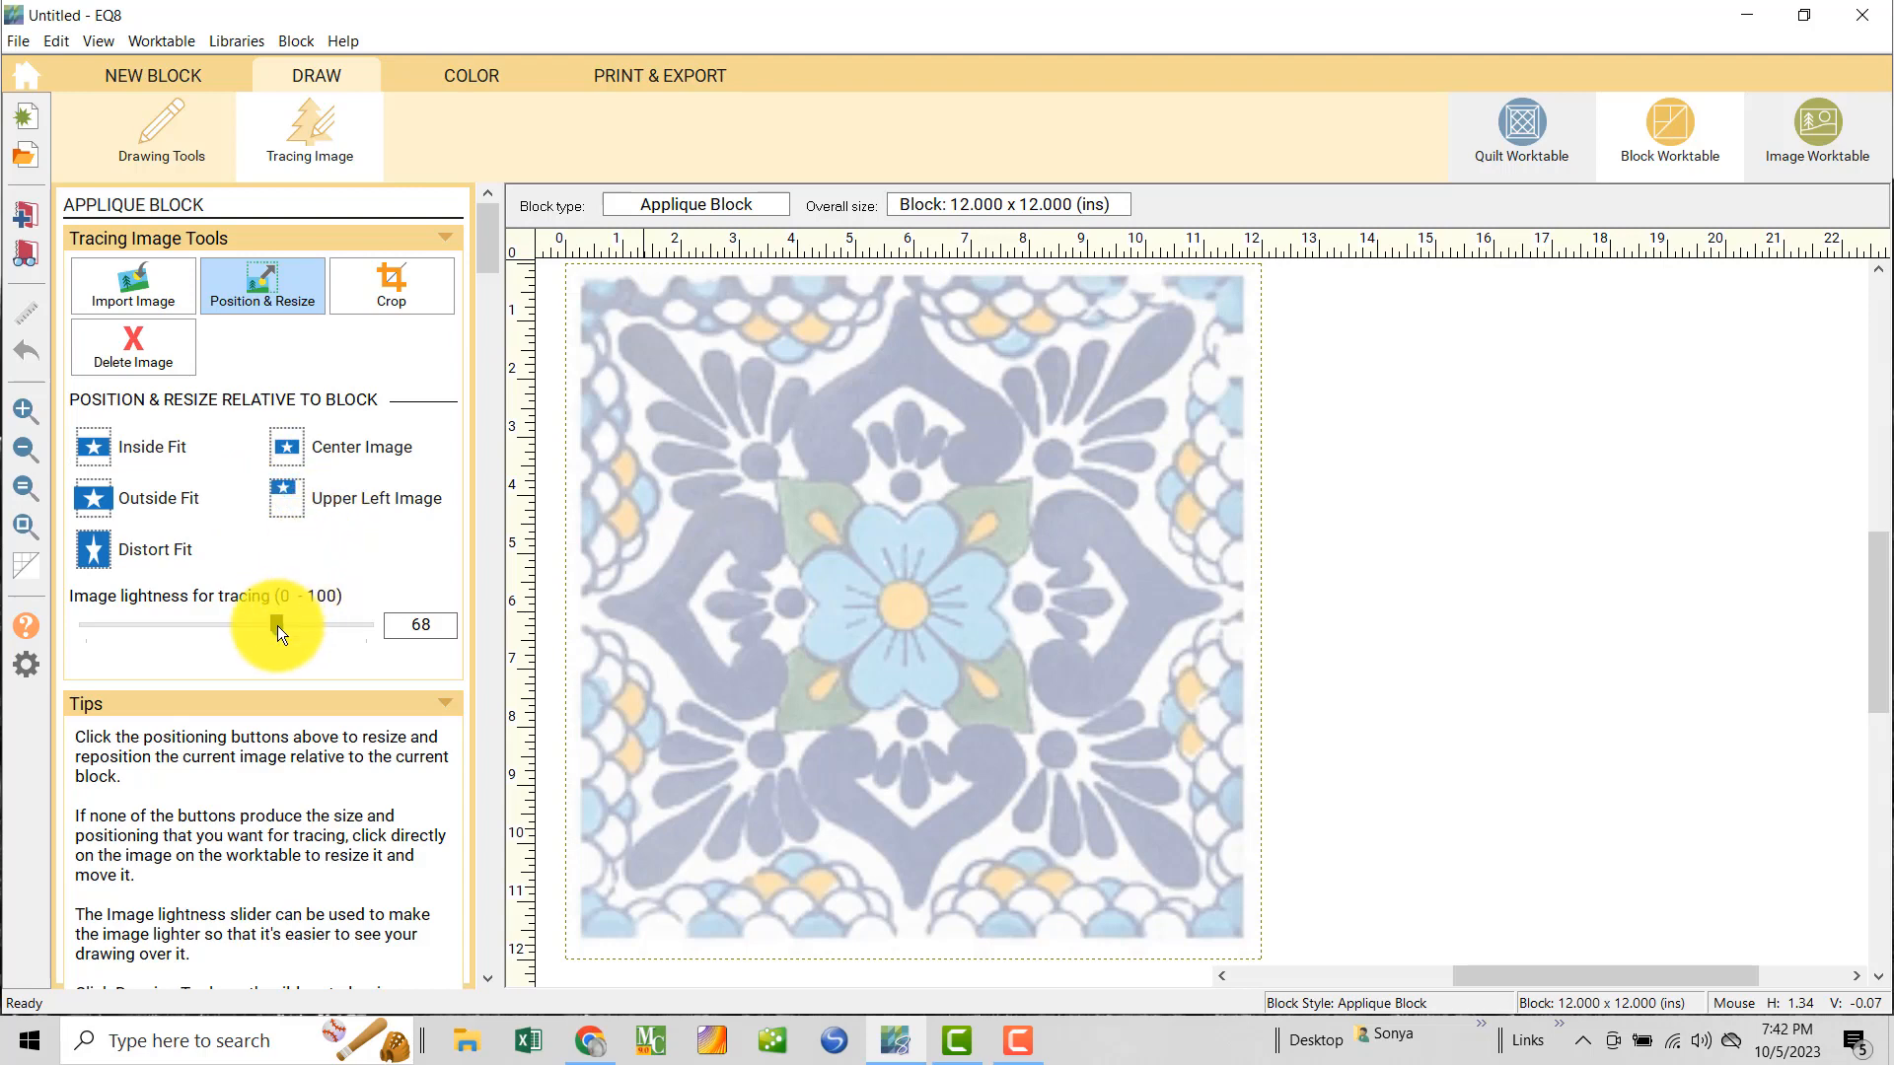
pyautogui.moveTo(277, 625)
pyautogui.mouseDown()
pyautogui.moveTo(343, 628)
pyautogui.moveTo(152, 633)
pyautogui.moveTo(292, 631)
pyautogui.moveTo(277, 639)
pyautogui.mouseUp()
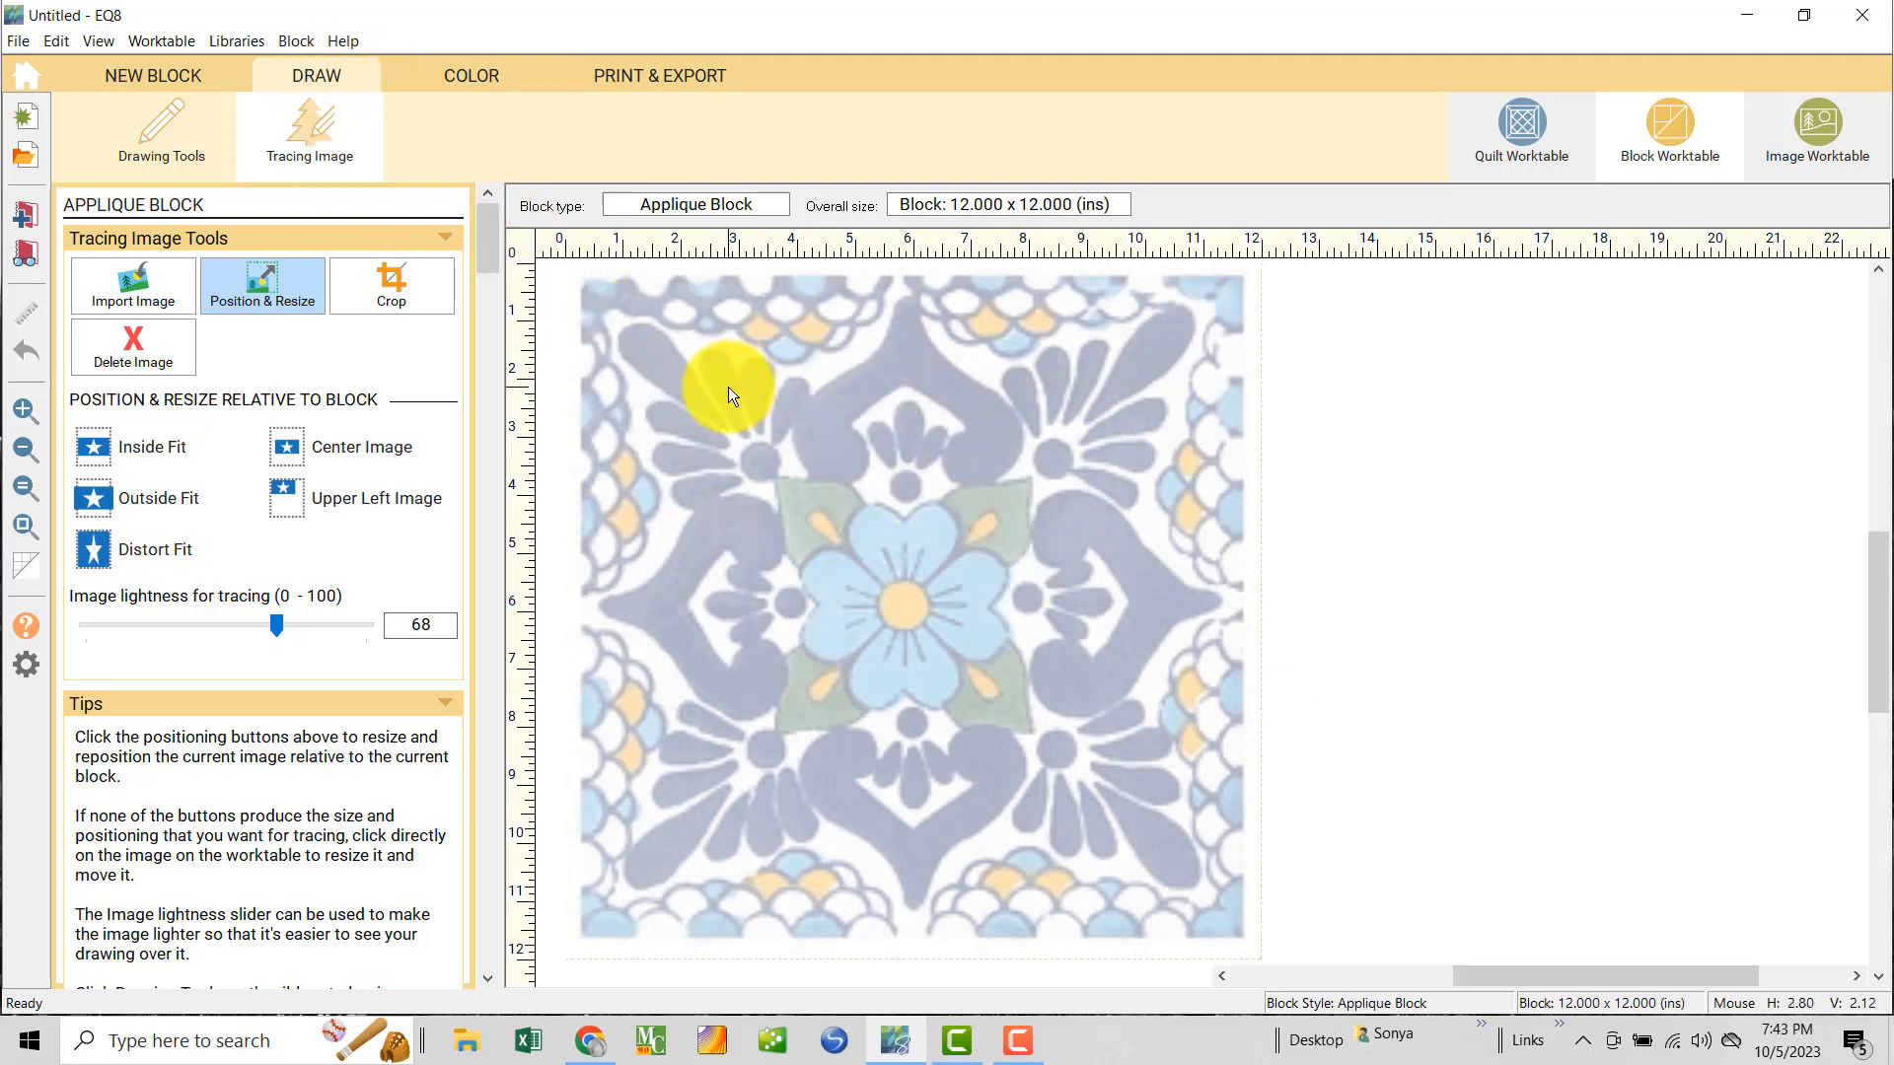
# - Trace the left half of the tile's upper blue scroll motif with connected curve segments, about 2.0 inches wide and 3.4 inches high
pyautogui.click(150, 136)
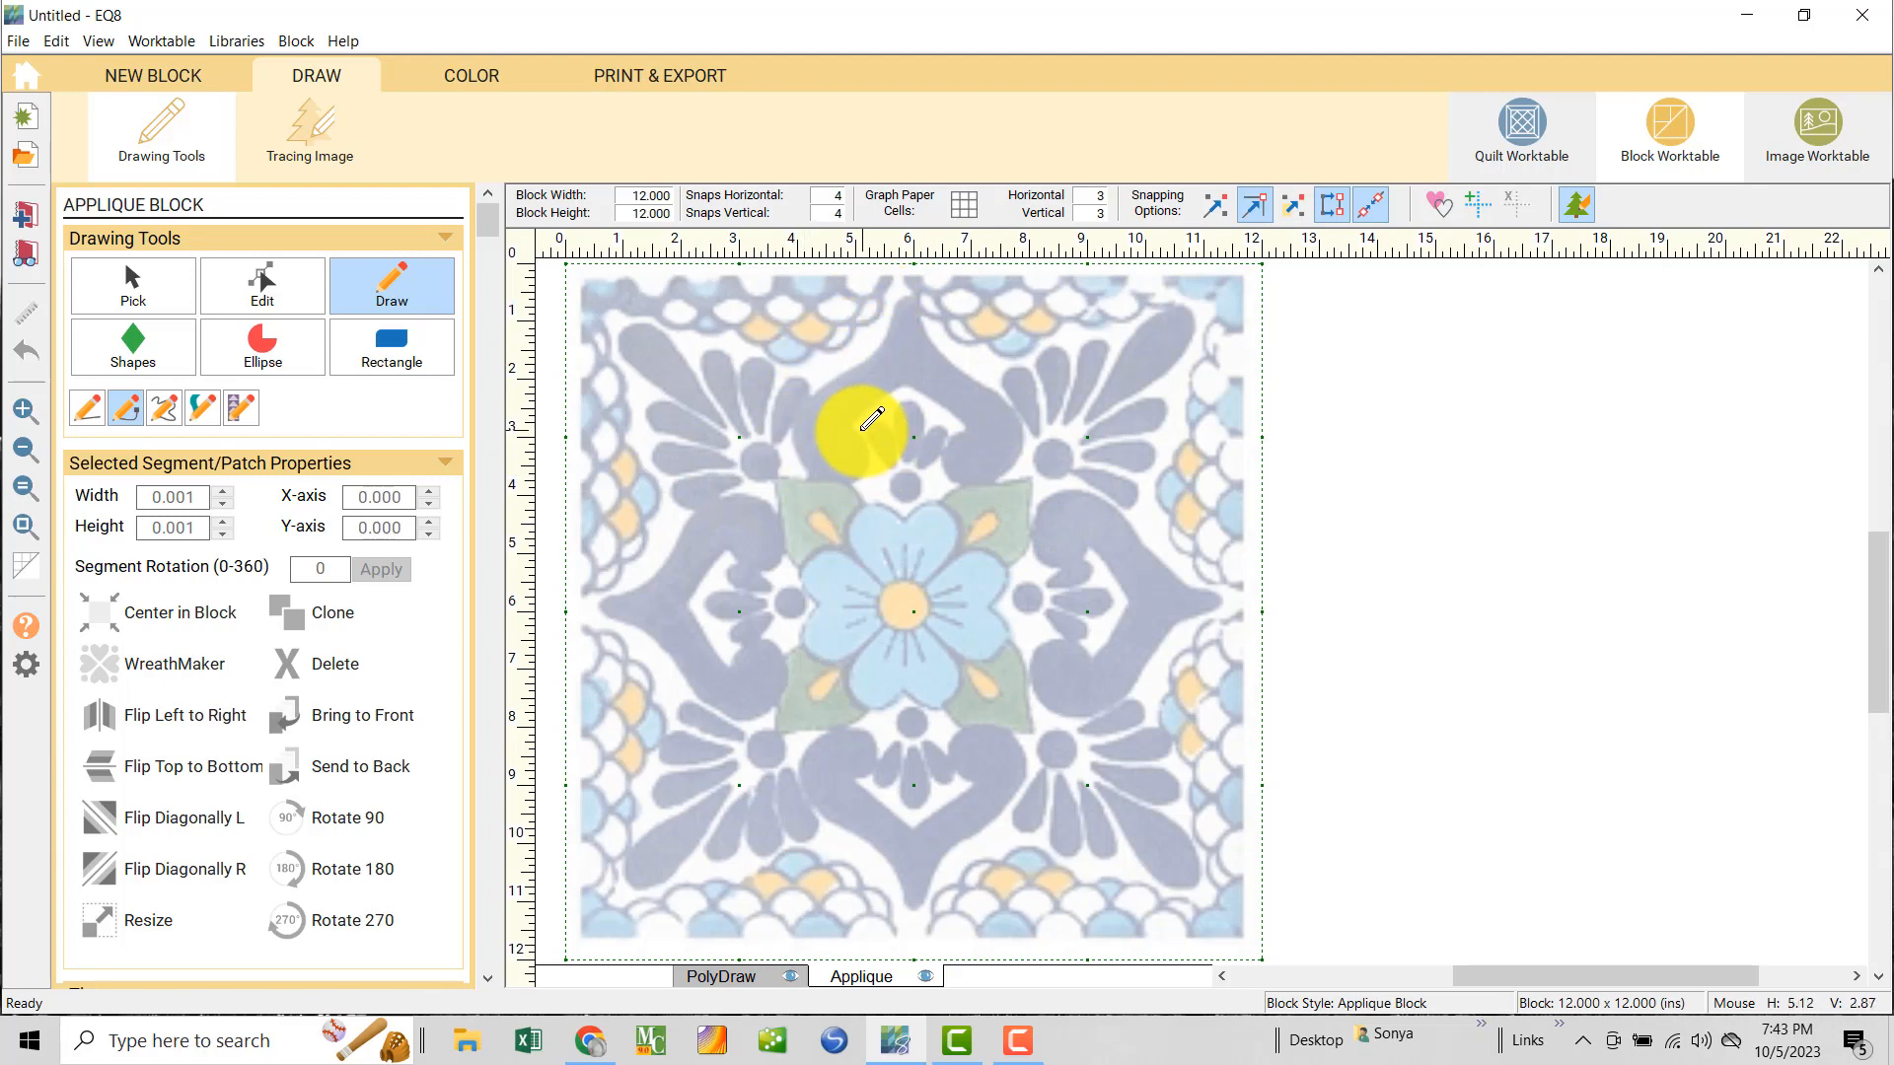
pyautogui.click(129, 343)
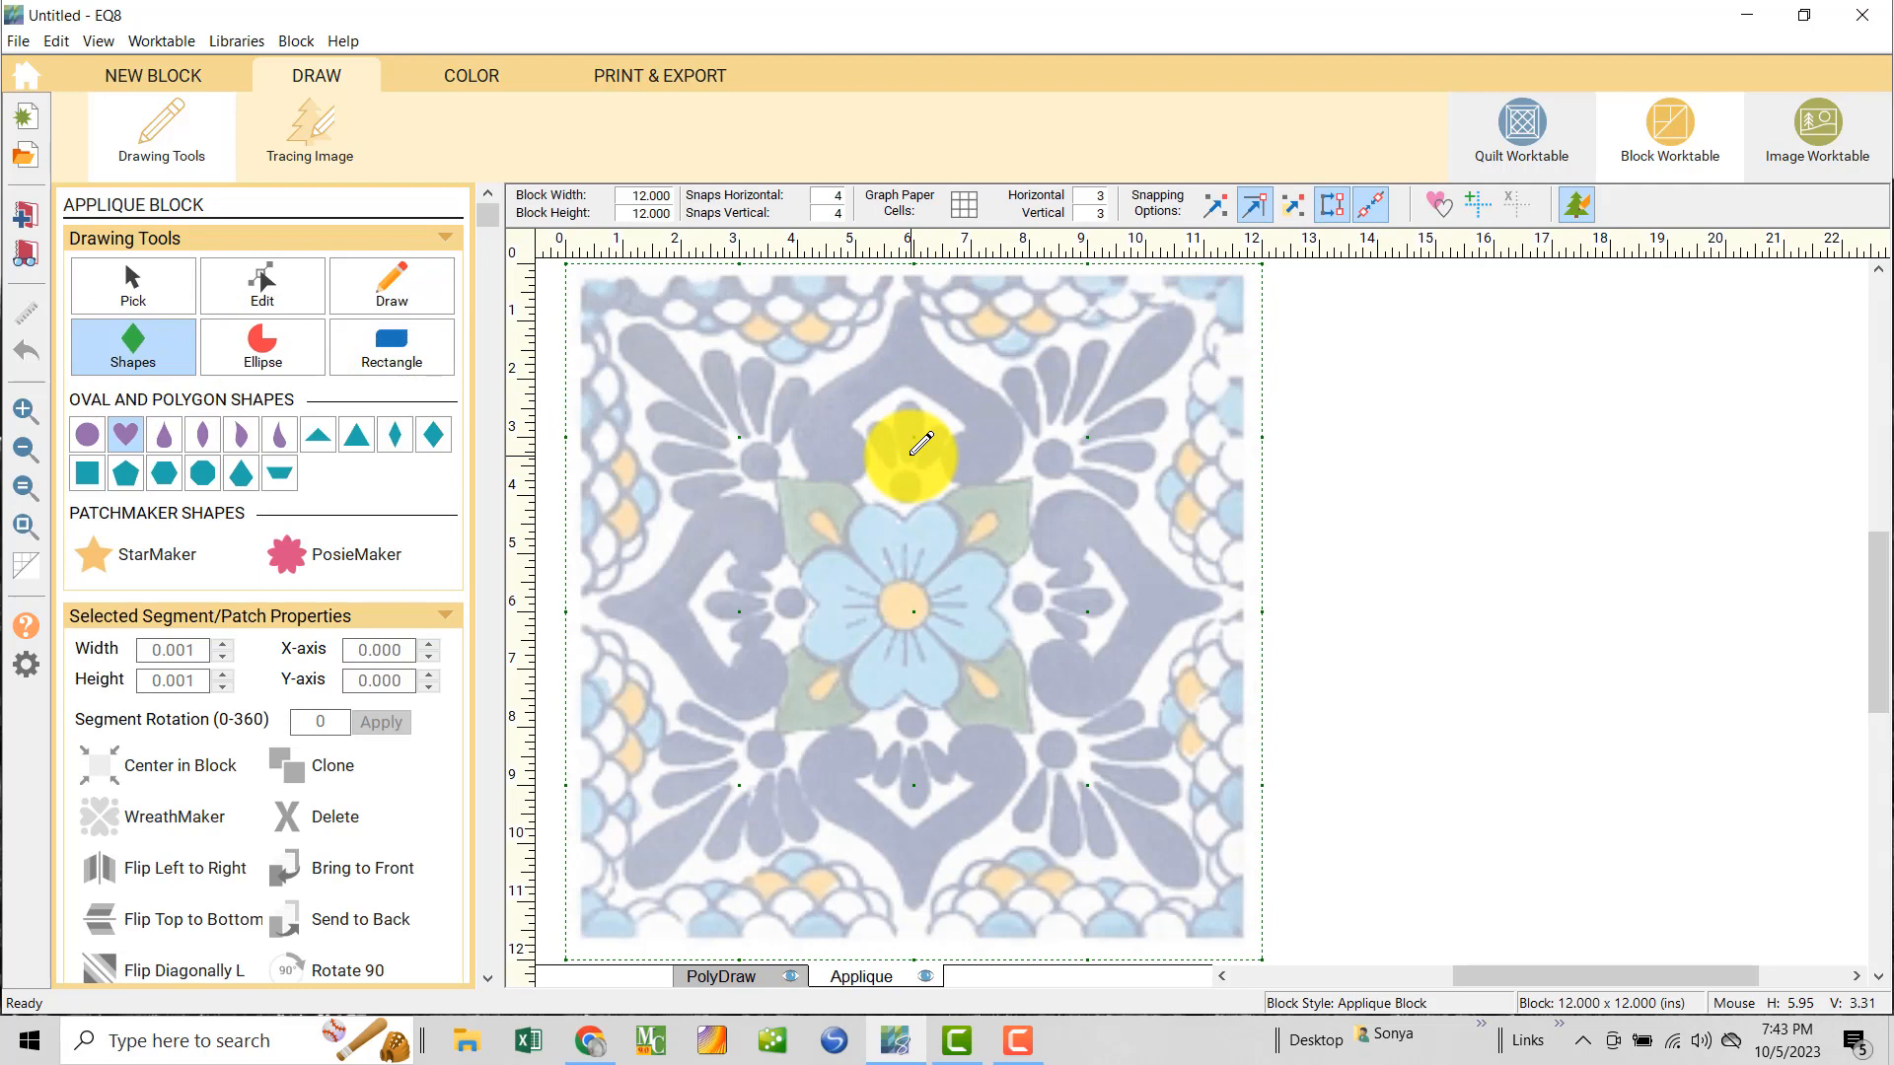
pyautogui.click(387, 274)
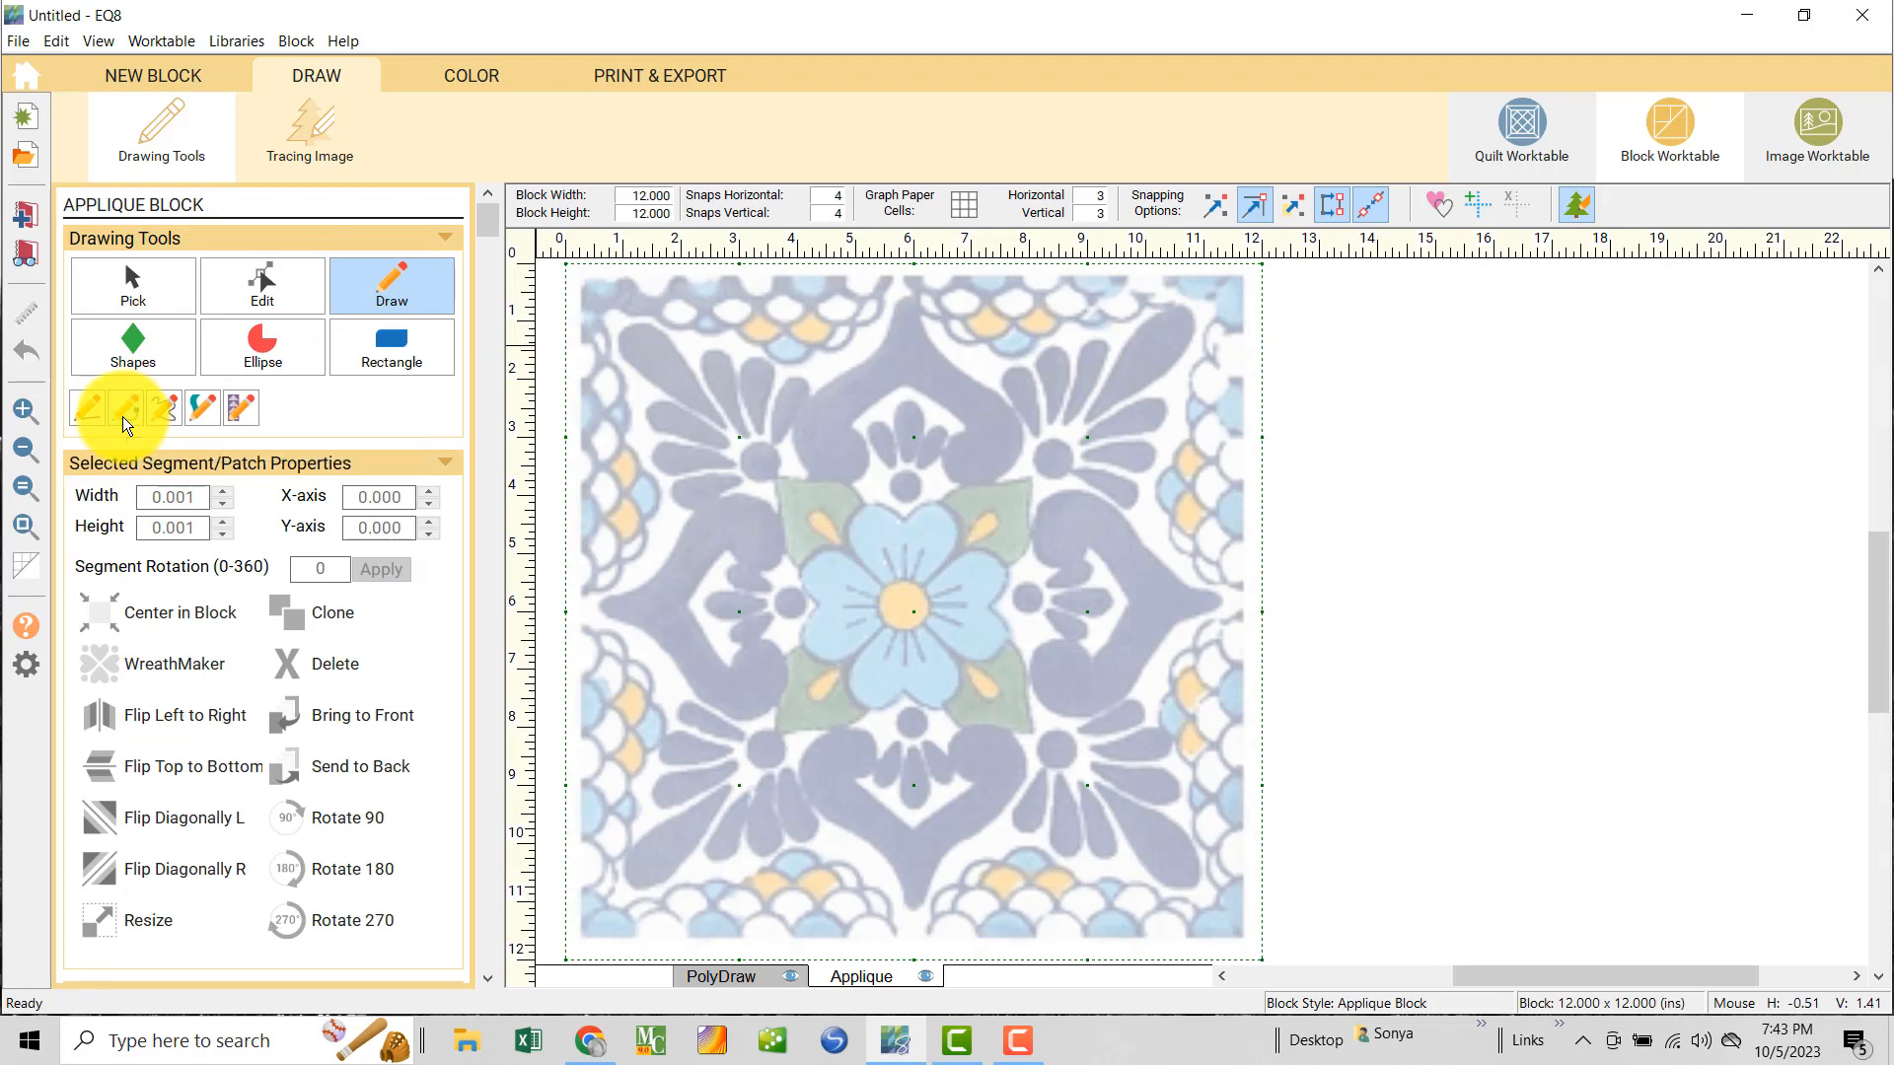
pyautogui.click(122, 413)
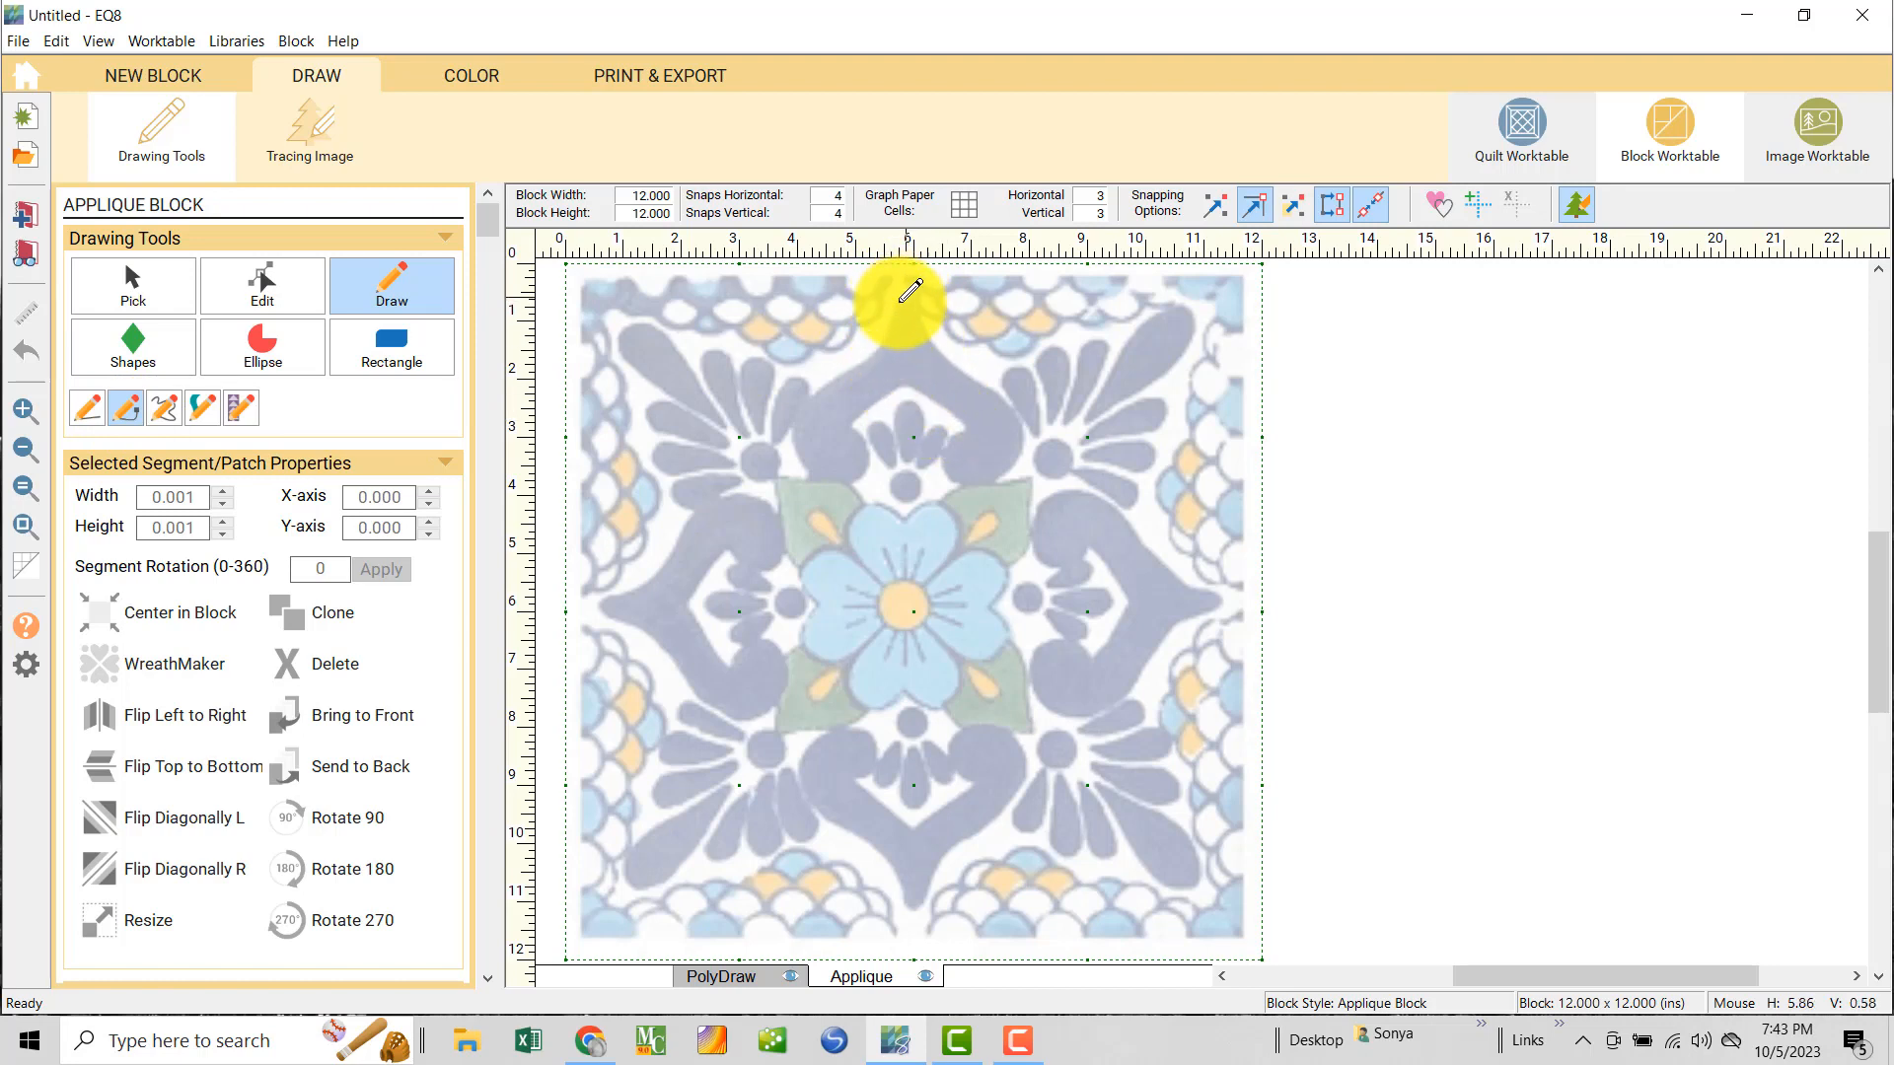
pyautogui.click(25, 409)
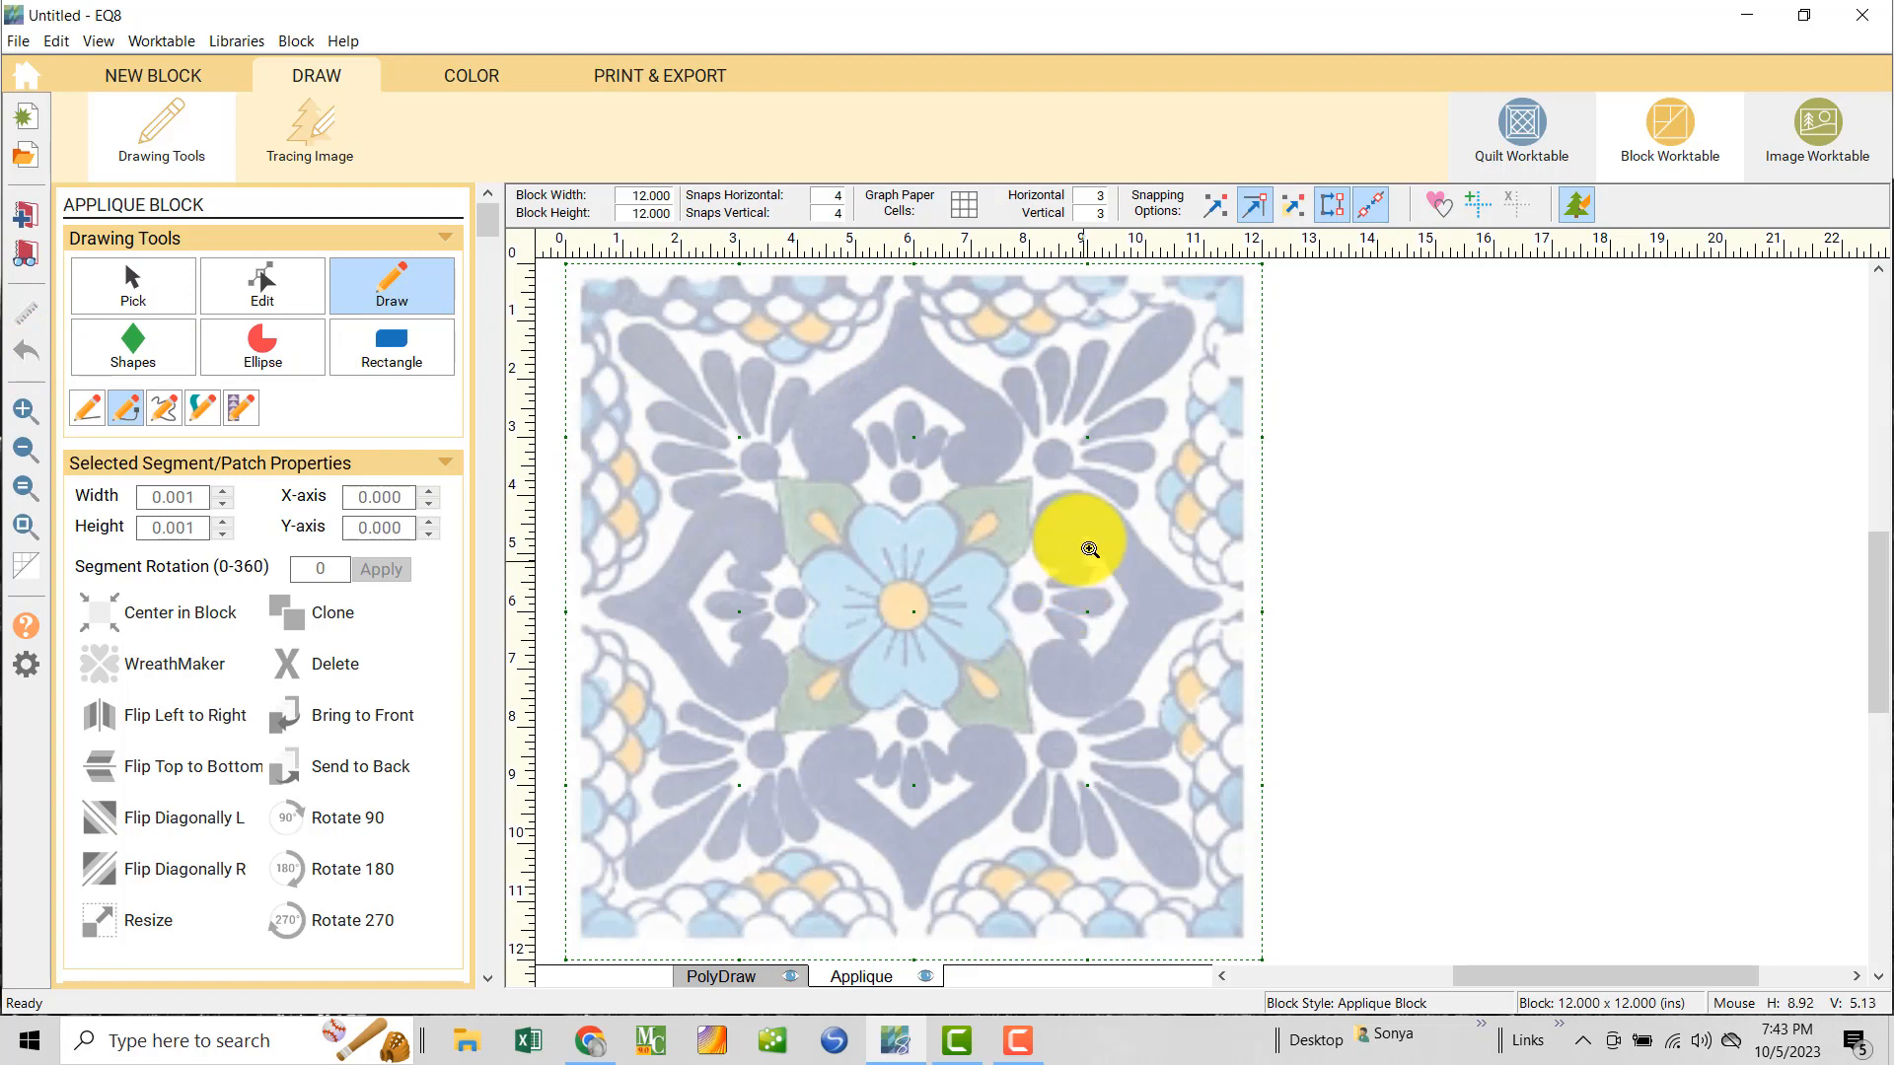
pyautogui.moveTo(1070, 526); pyautogui.dragTo(754, 269)
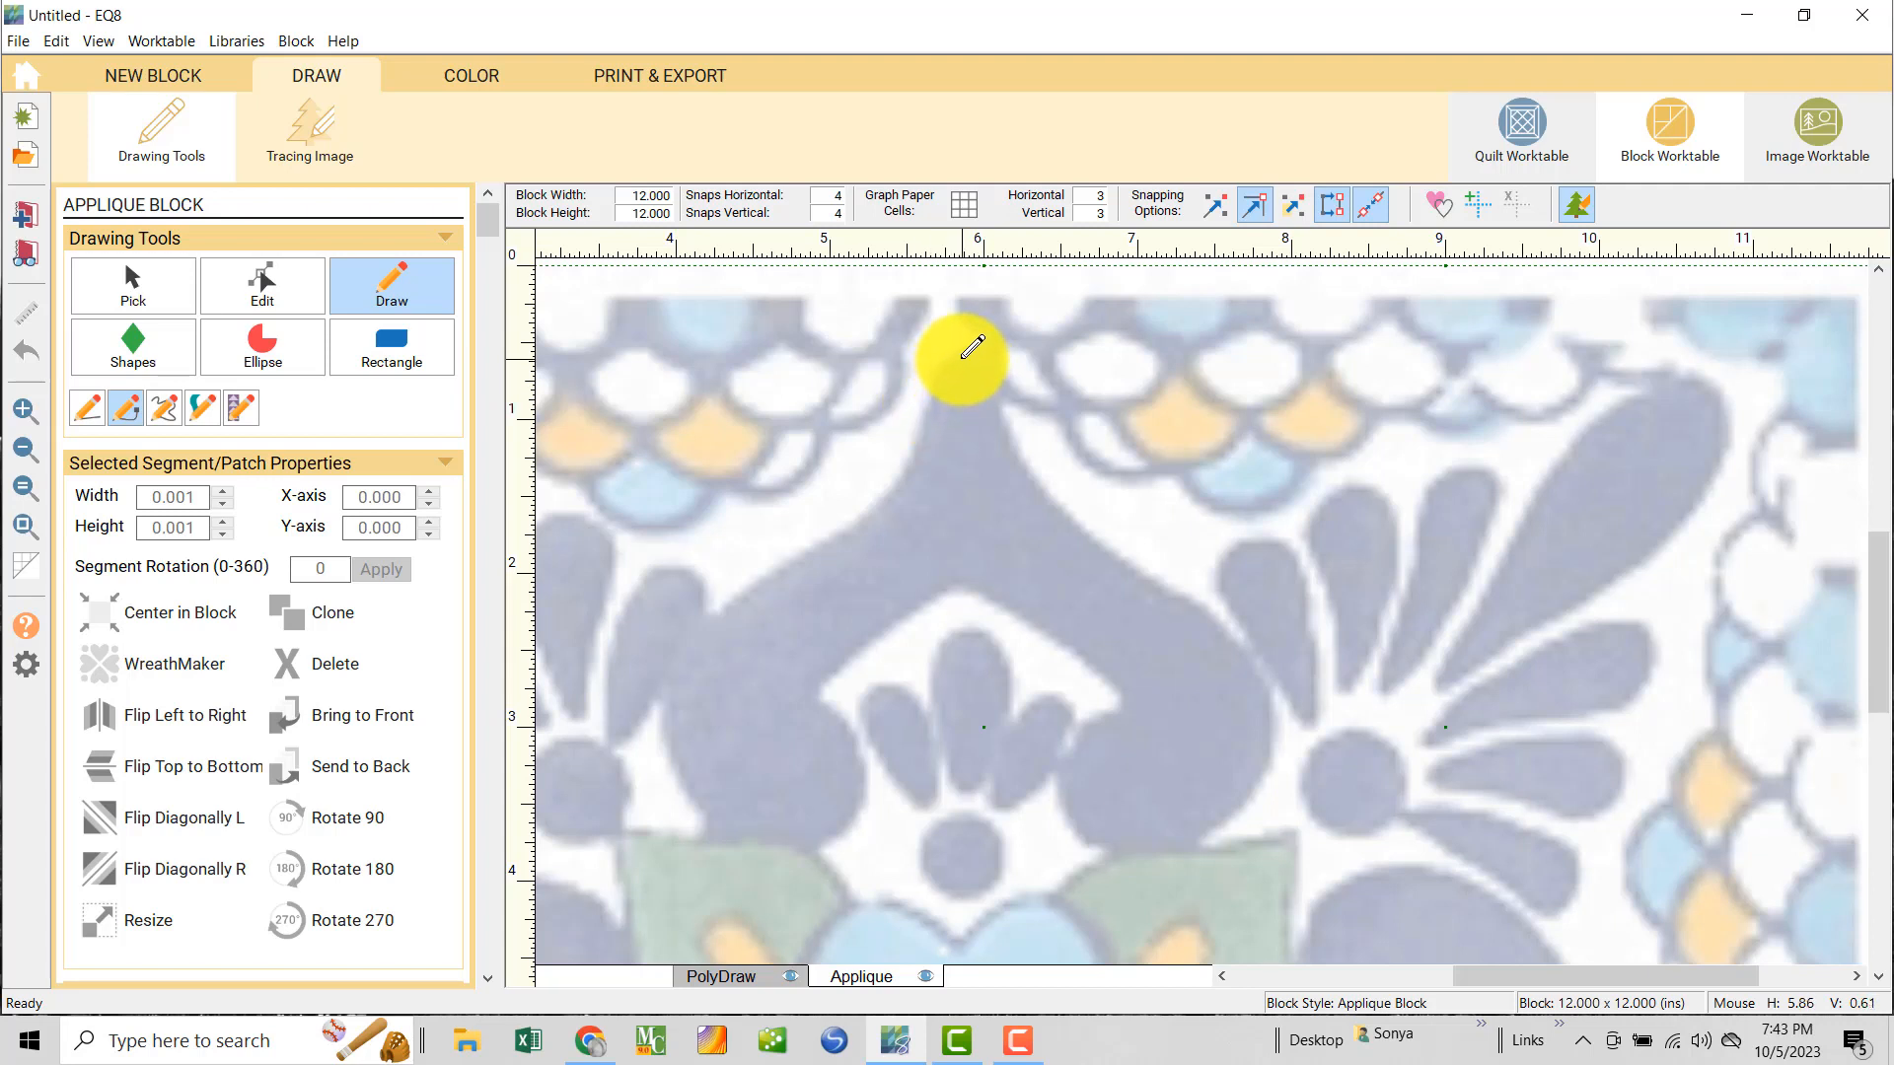
pyautogui.moveTo(965, 355); pyautogui.dragTo(931, 404)
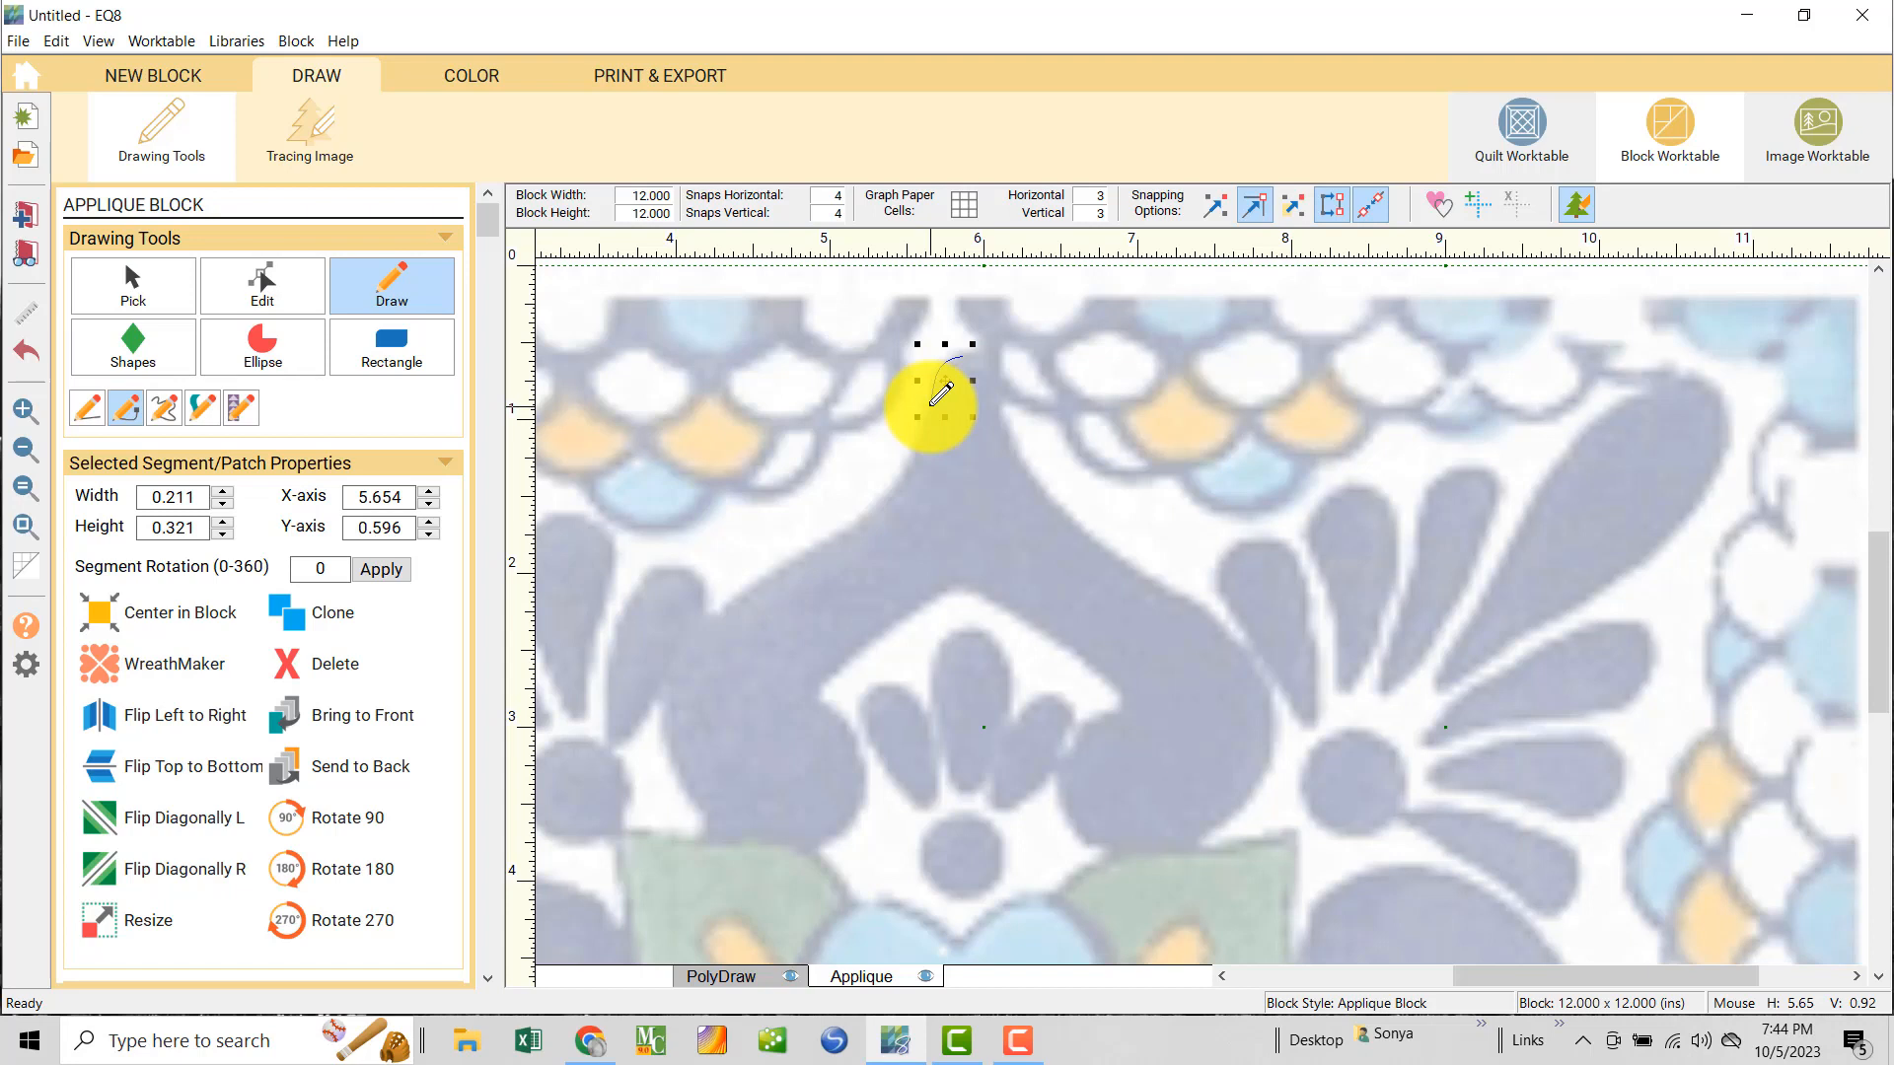
pyautogui.moveTo(931, 403)
pyautogui.mouseDown()
pyautogui.moveTo(884, 494)
pyautogui.moveTo(850, 511)
pyautogui.moveTo(852, 495)
pyautogui.moveTo(725, 606)
pyautogui.moveTo(662, 698)
pyautogui.mouseUp()
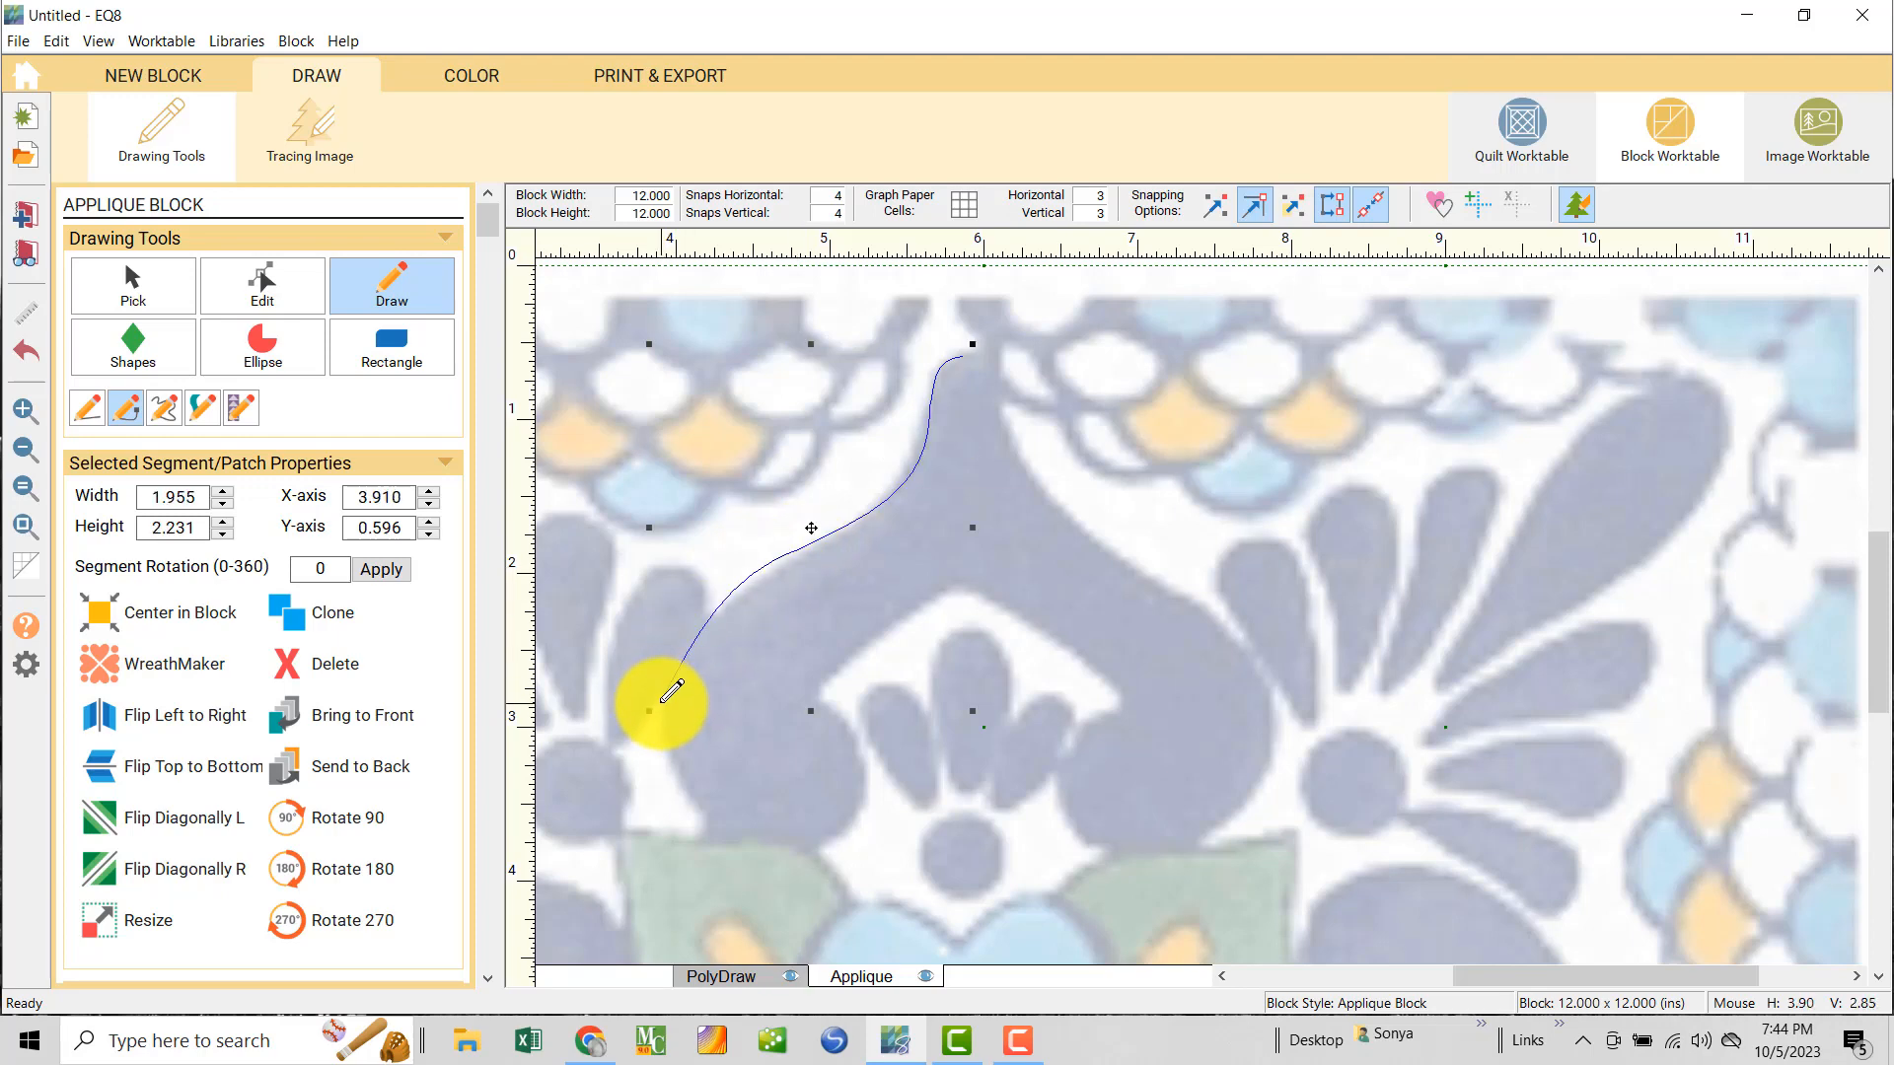
pyautogui.click(662, 699)
pyautogui.moveTo(701, 820)
pyautogui.mouseDown()
pyautogui.moveTo(725, 843)
pyautogui.moveTo(839, 836)
pyautogui.moveTo(862, 815)
pyautogui.moveTo(854, 697)
pyautogui.moveTo(817, 701)
pyautogui.mouseUp()
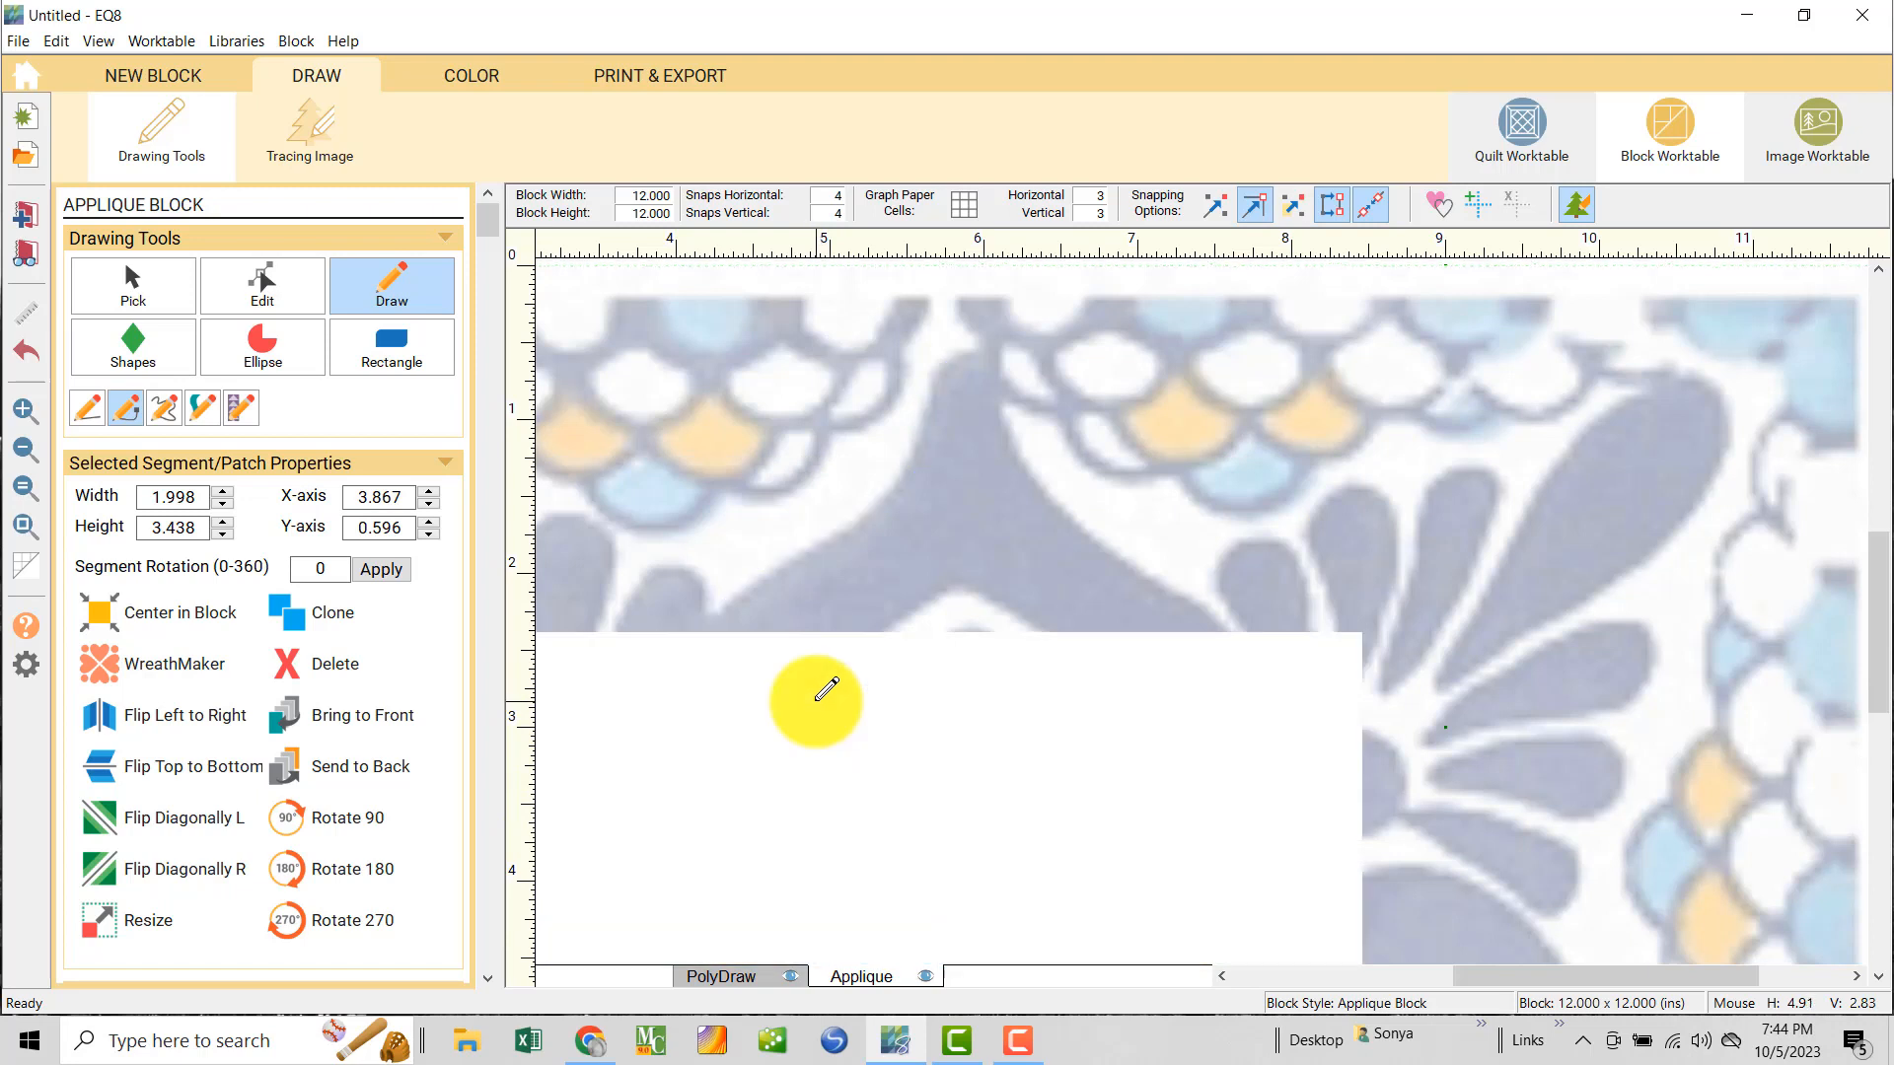
pyautogui.moveTo(904, 616); pyautogui.dragTo(957, 592)
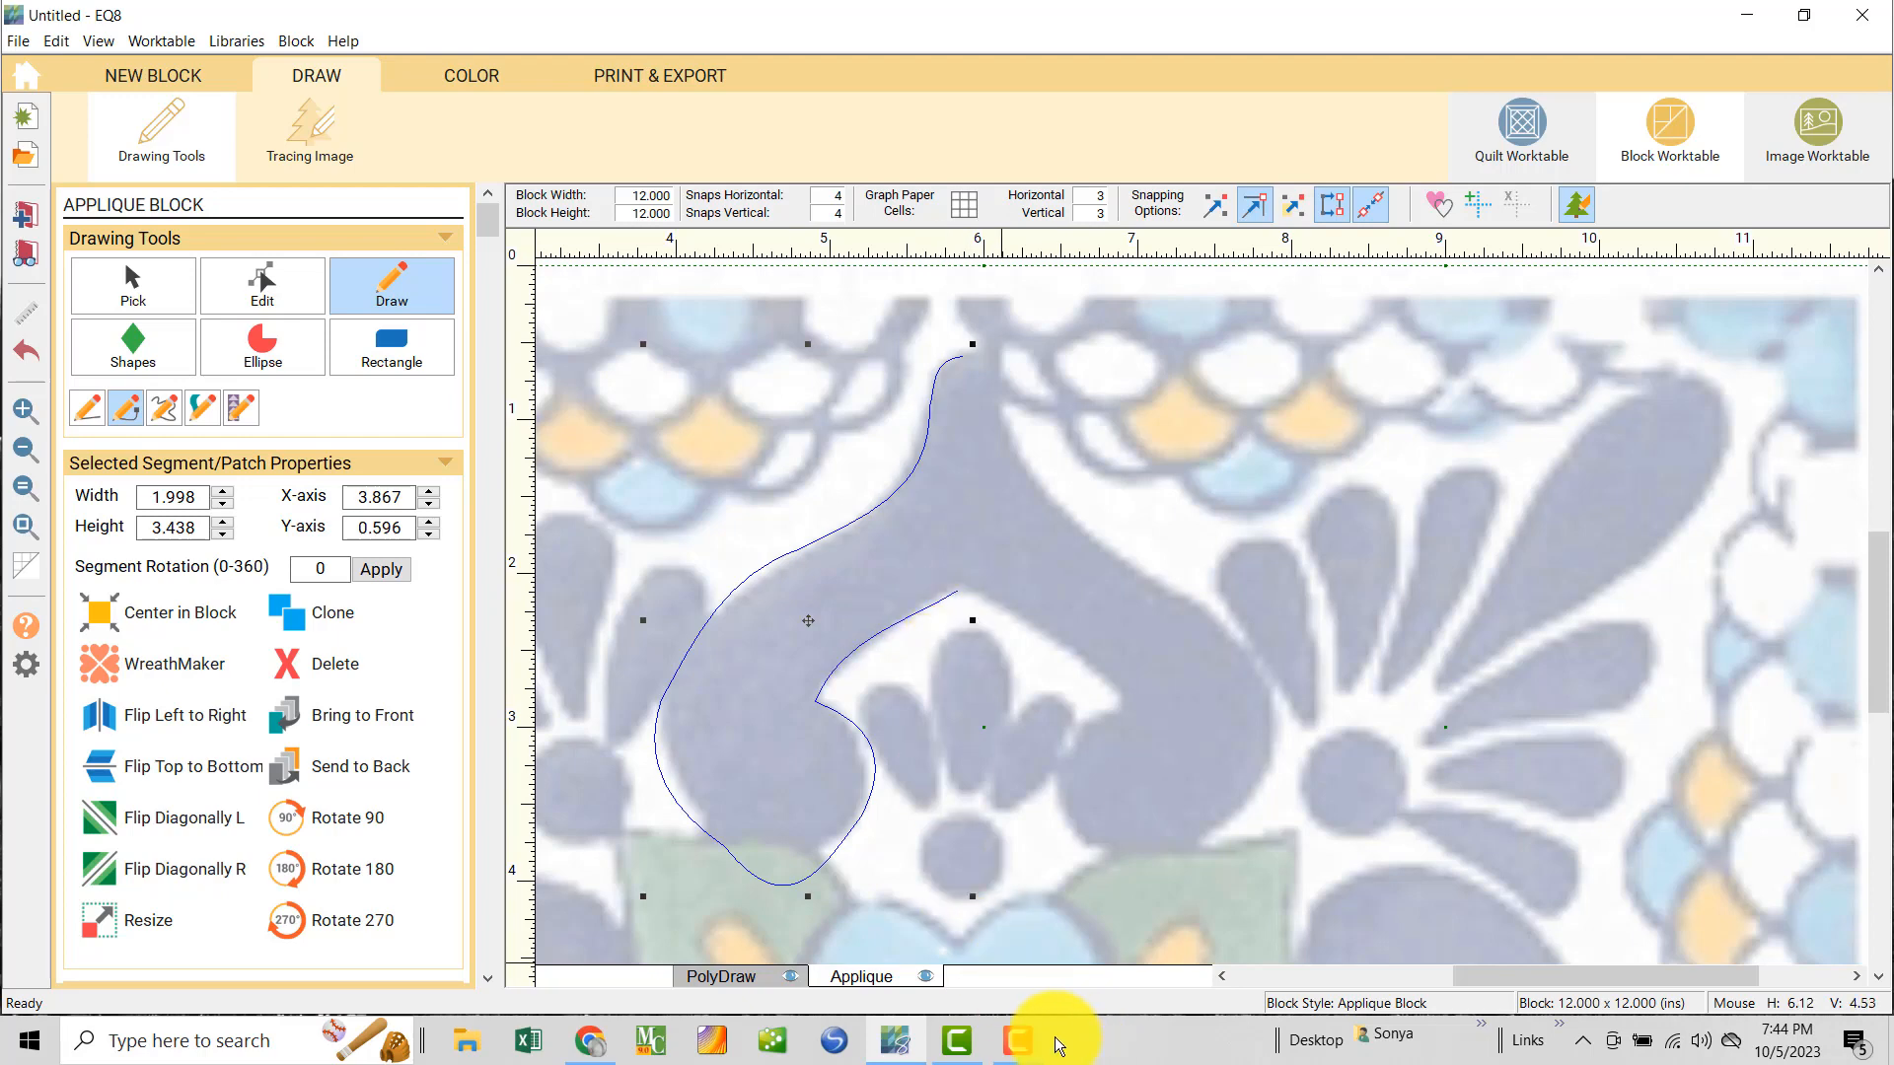
# - Reshape the traced curve just below the motif's tip by pulling the second node's lower handle down and outward to follow the image
pyautogui.click(261, 292)
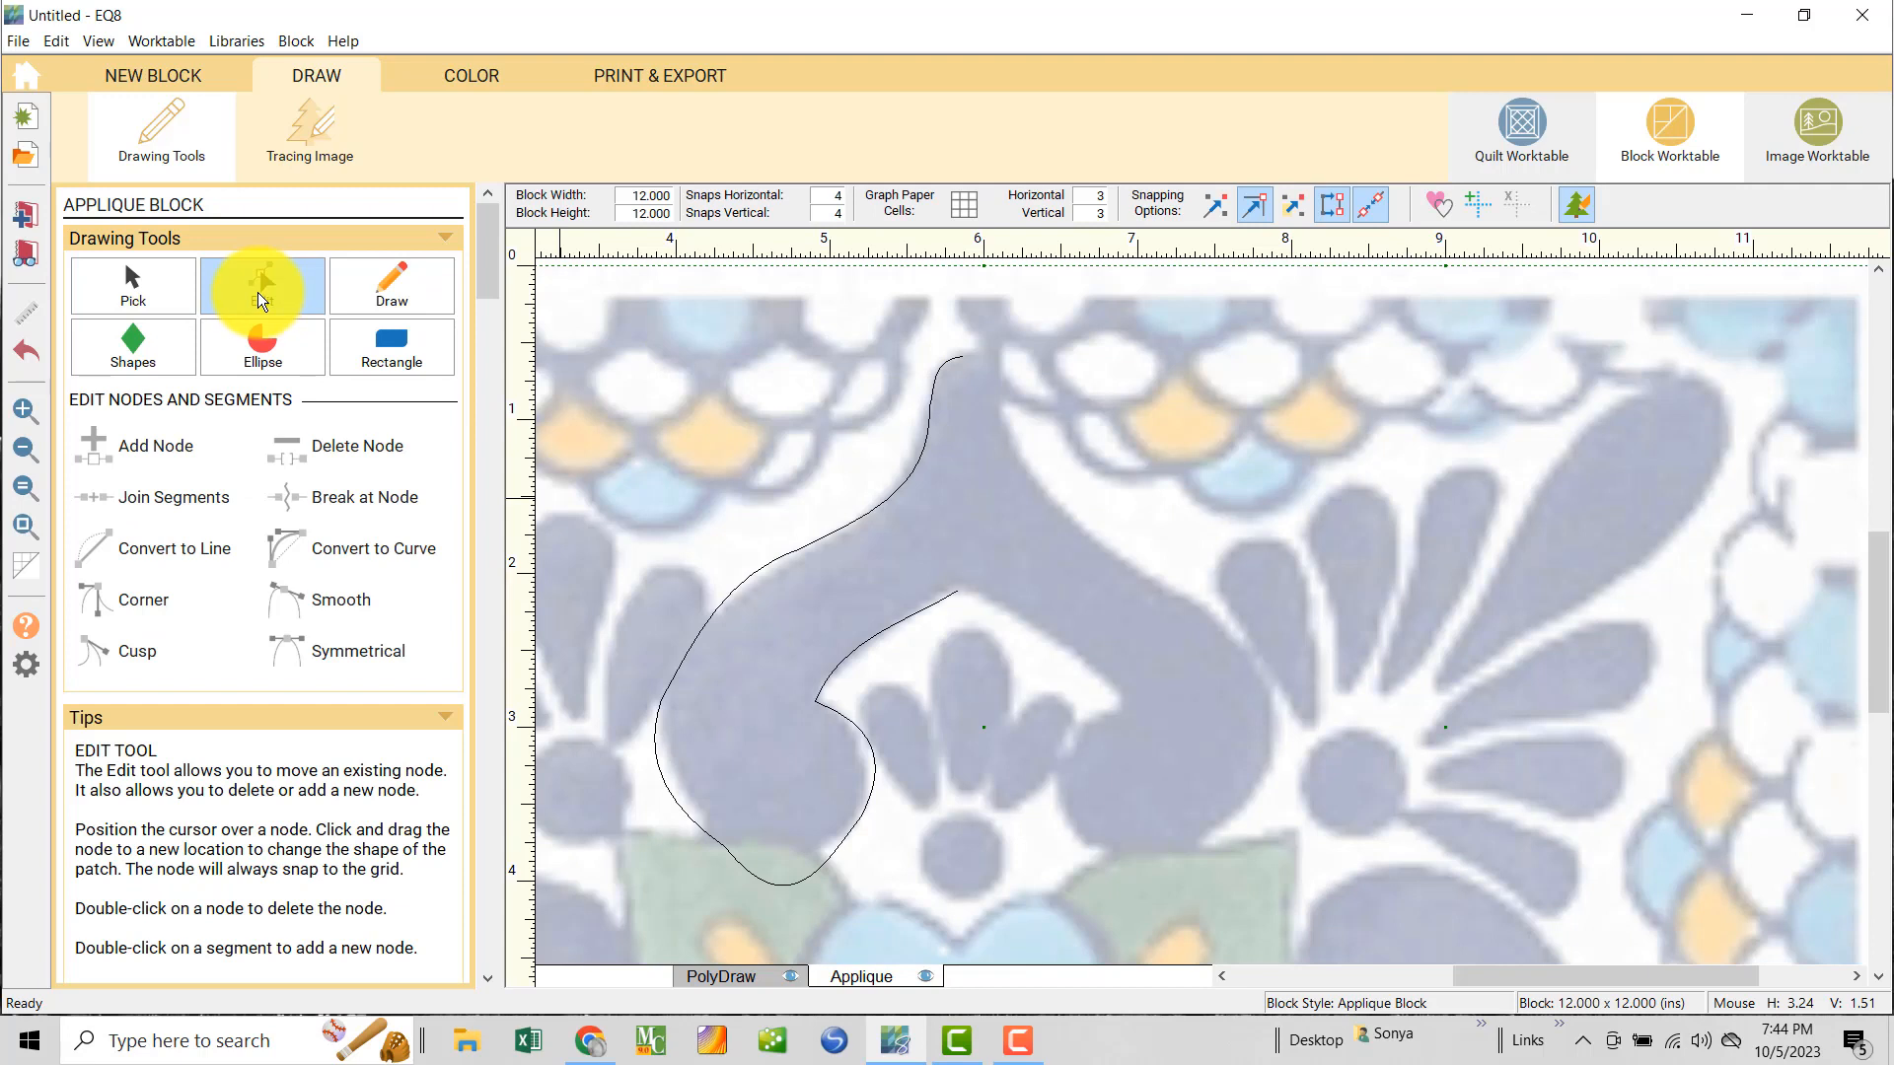
pyautogui.click(925, 436)
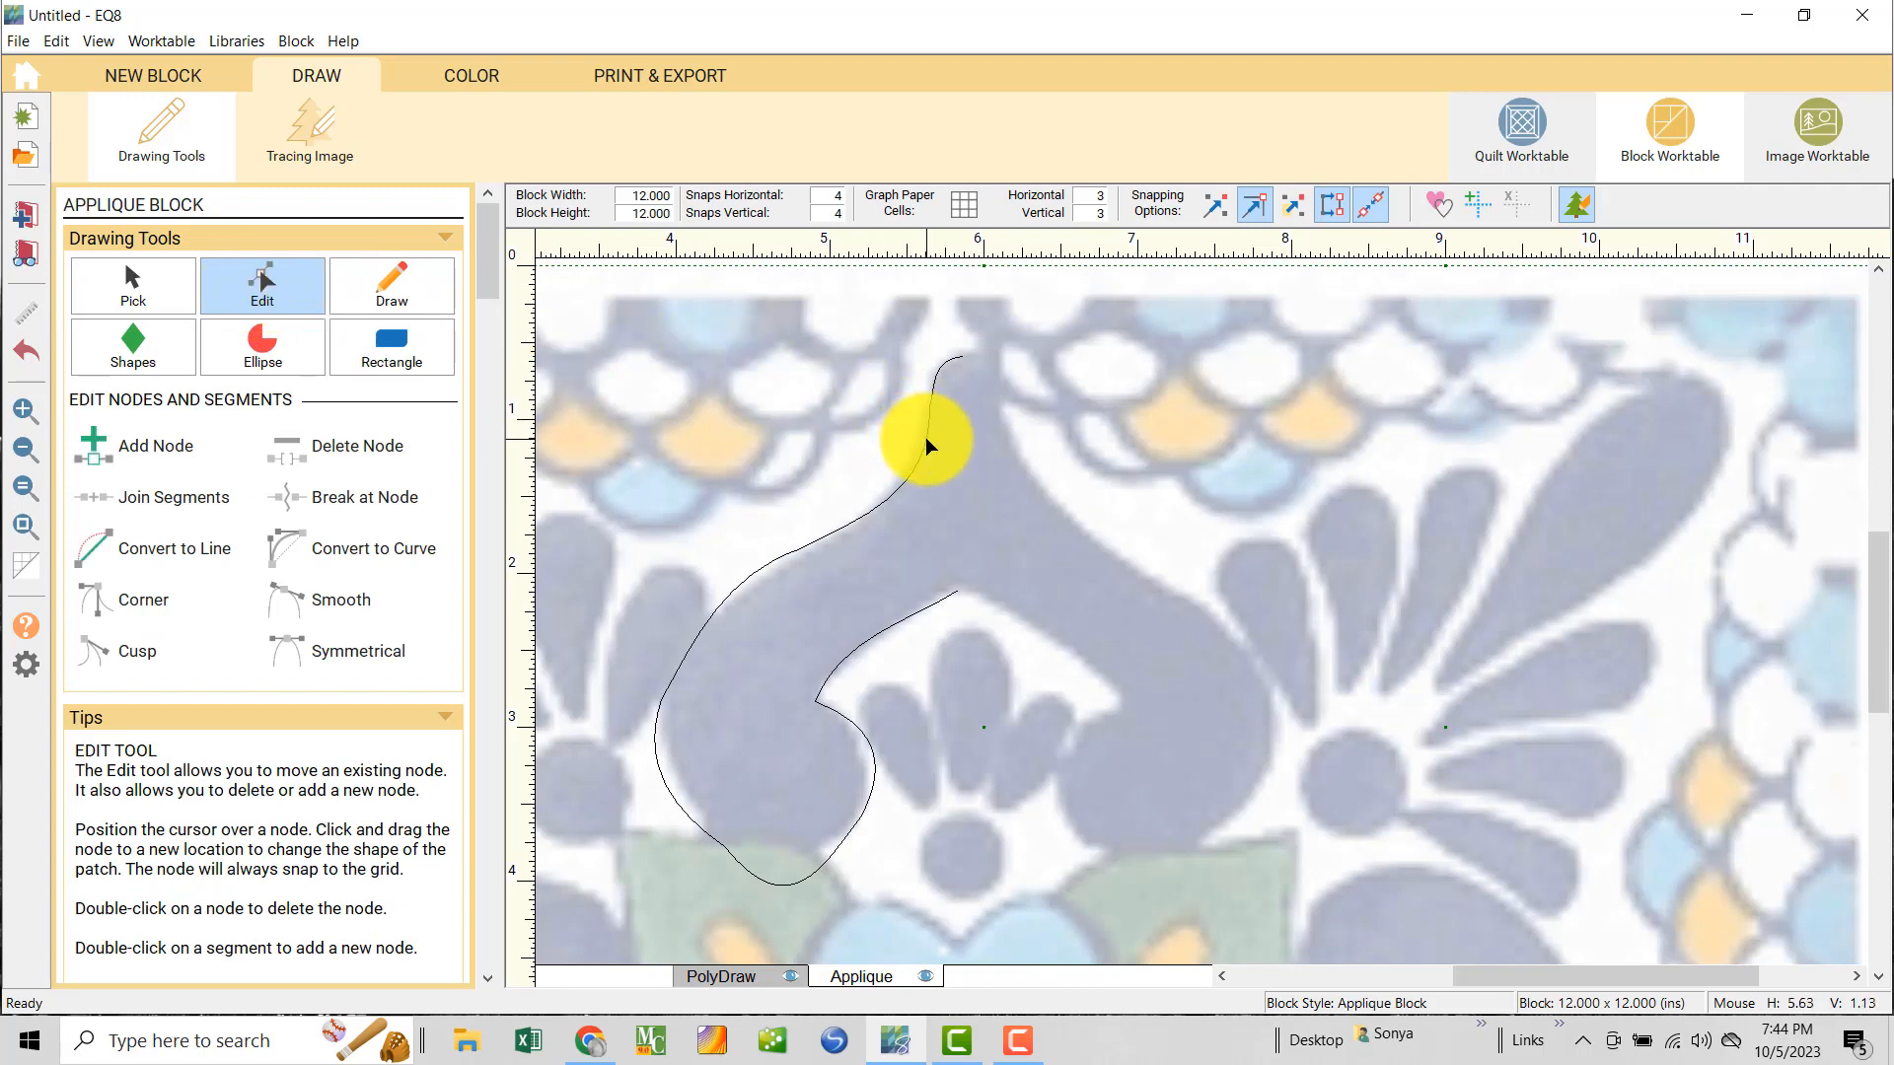
pyautogui.click(962, 356)
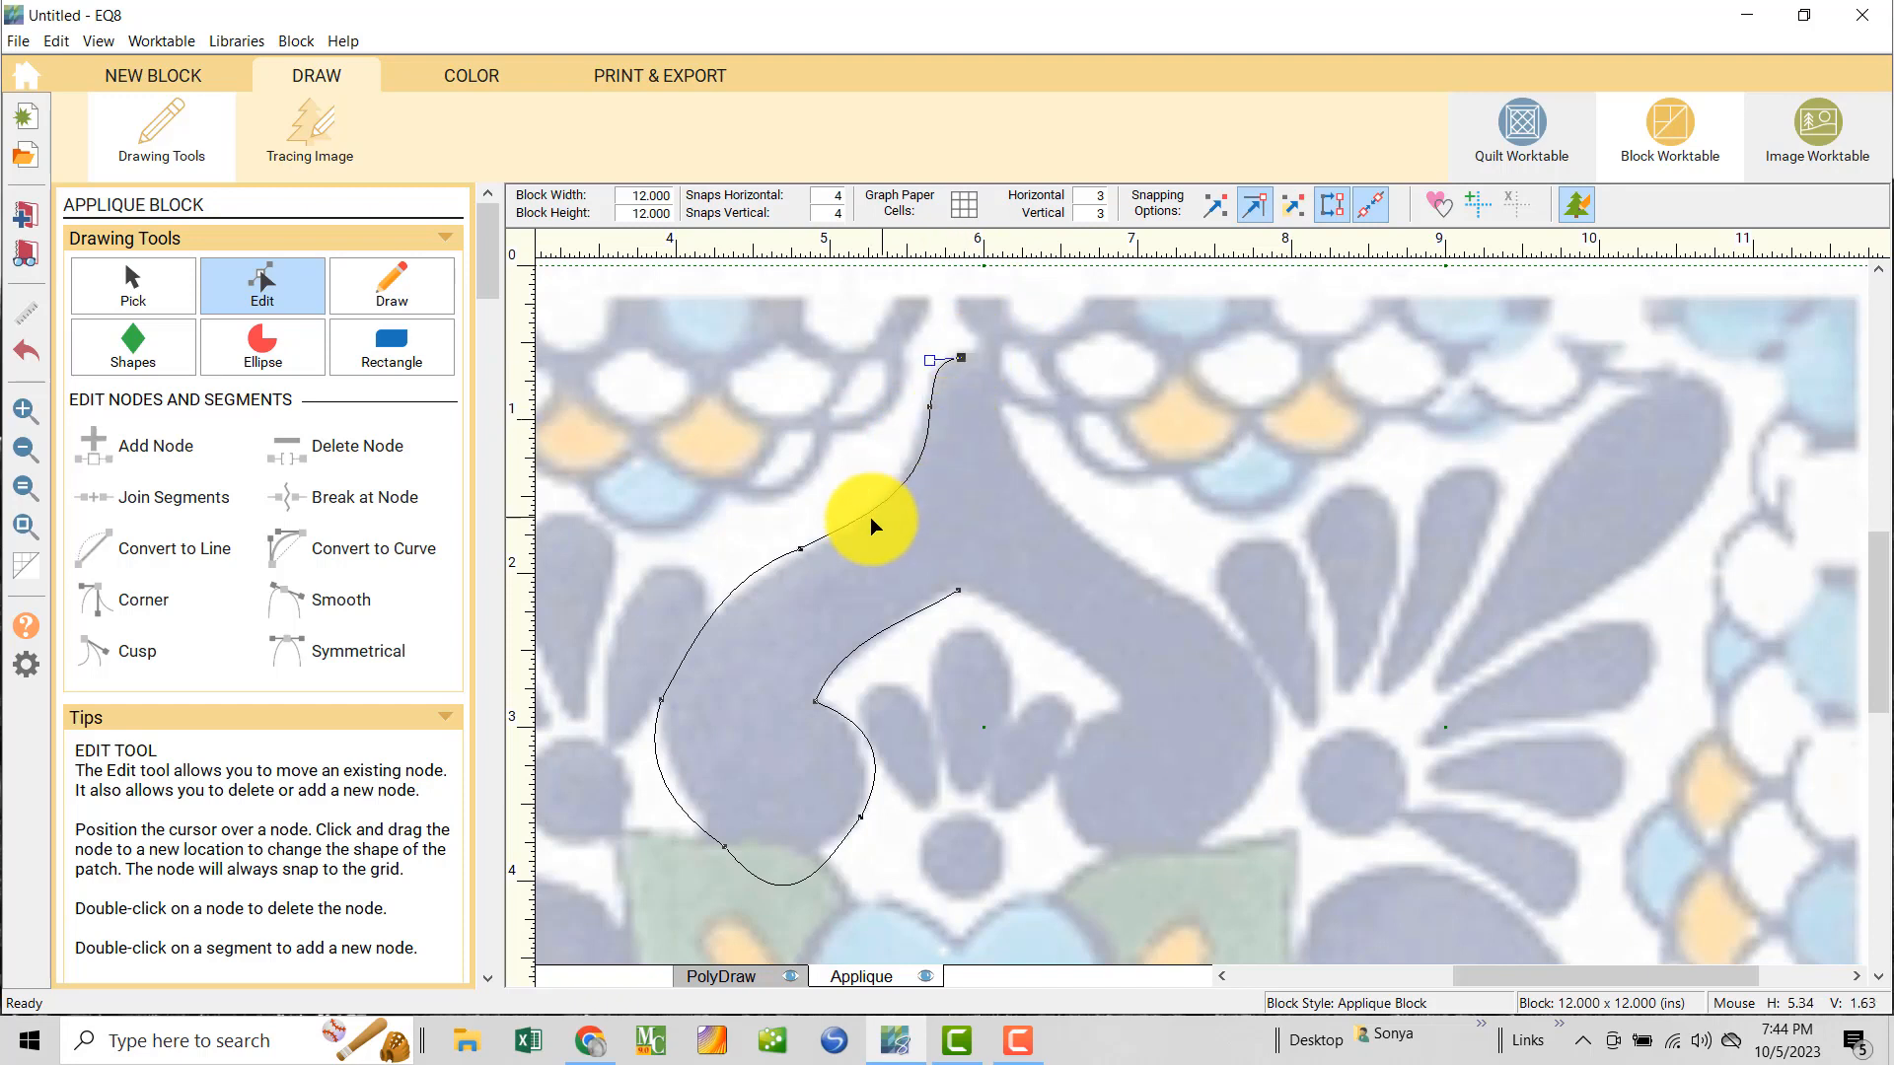
pyautogui.click(929, 406)
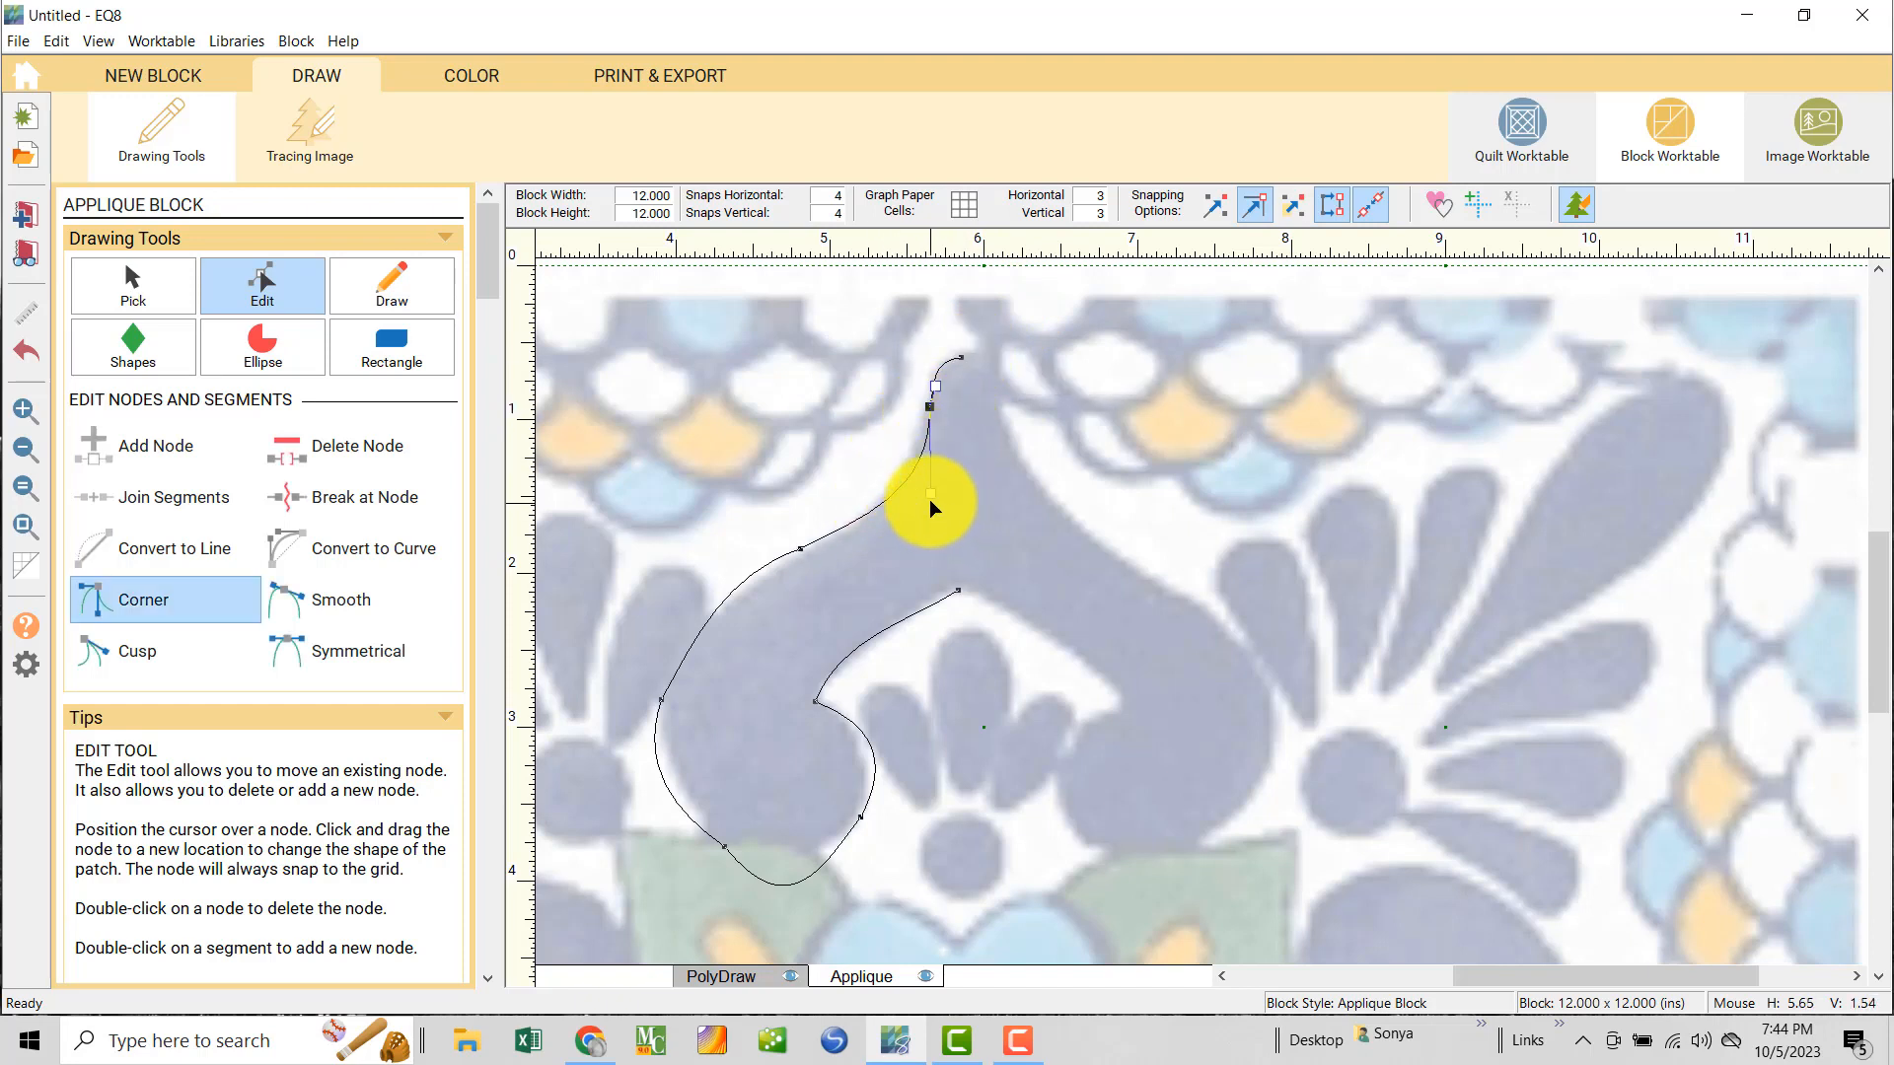
pyautogui.moveTo(930, 495); pyautogui.dragTo(903, 523)
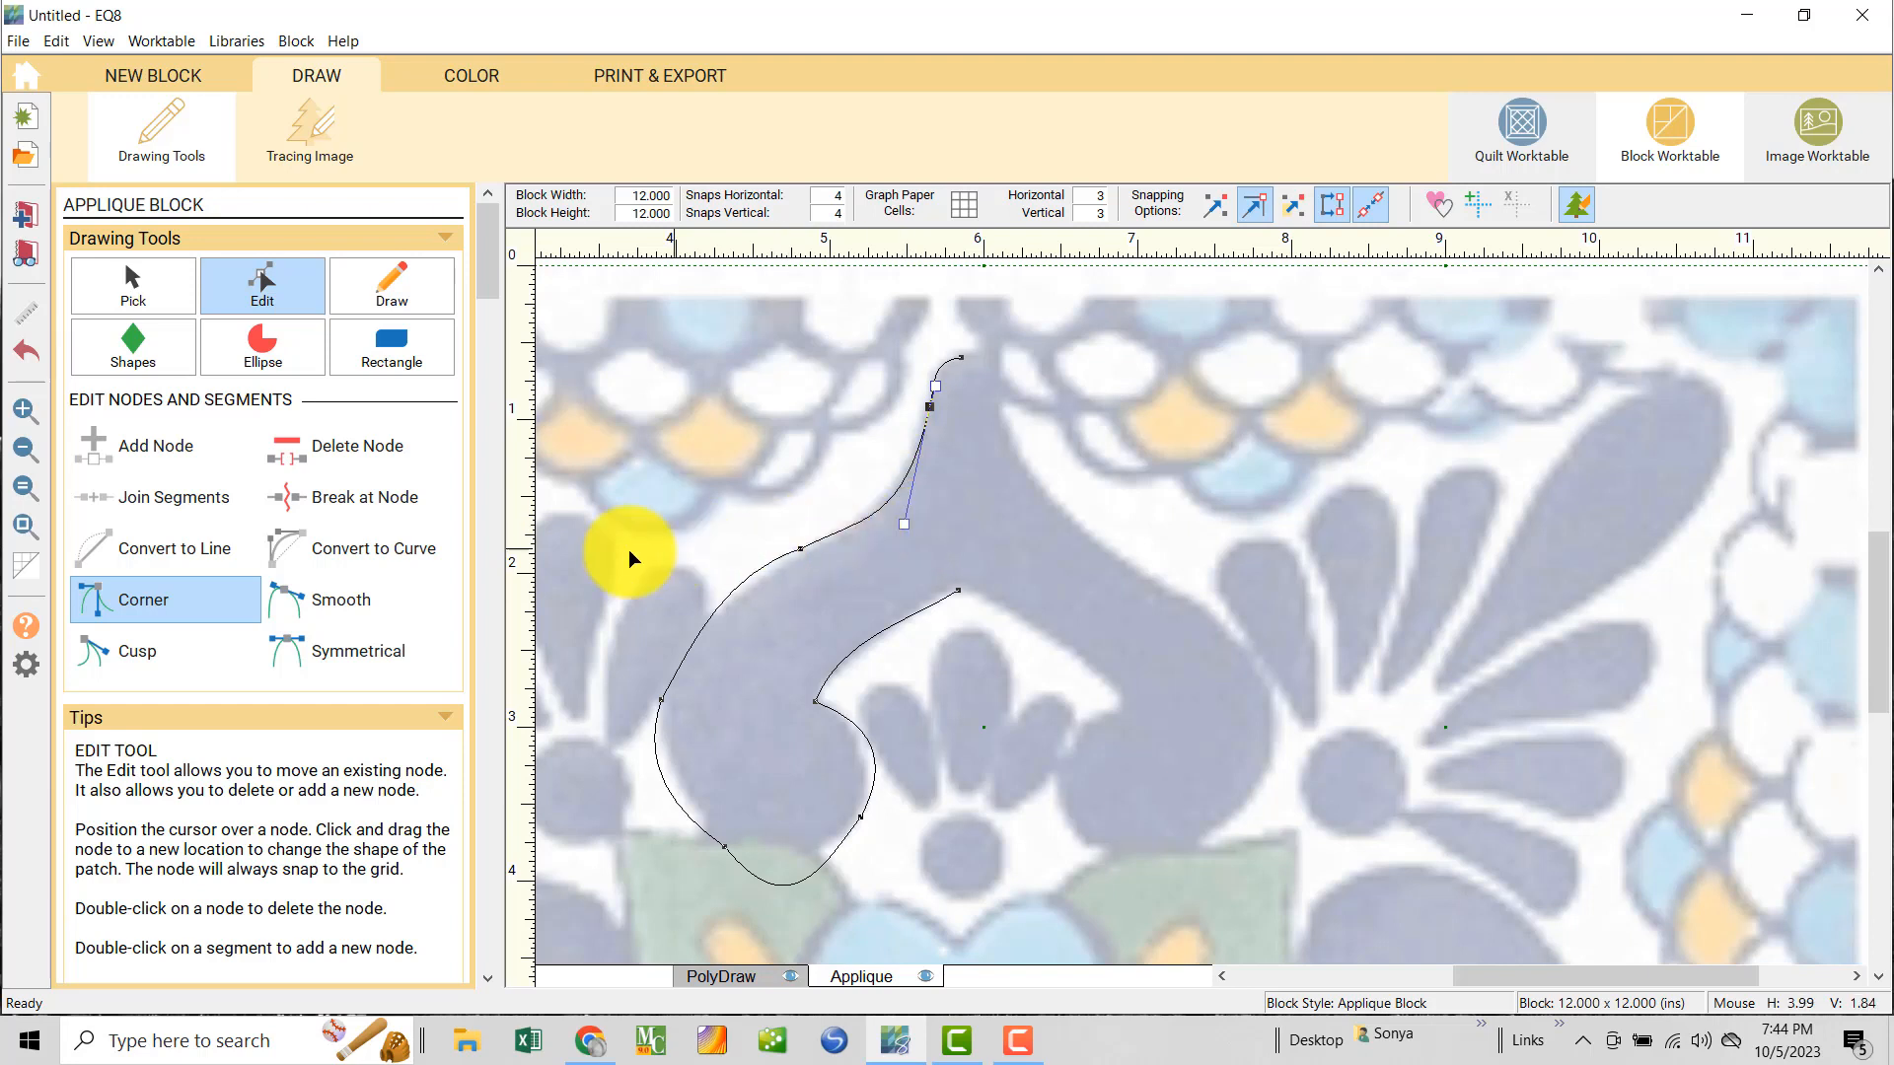
# - Make the node just below the motif's tip smooth and extend its lower handle down and outward along the blue edge
pyautogui.click(294, 589)
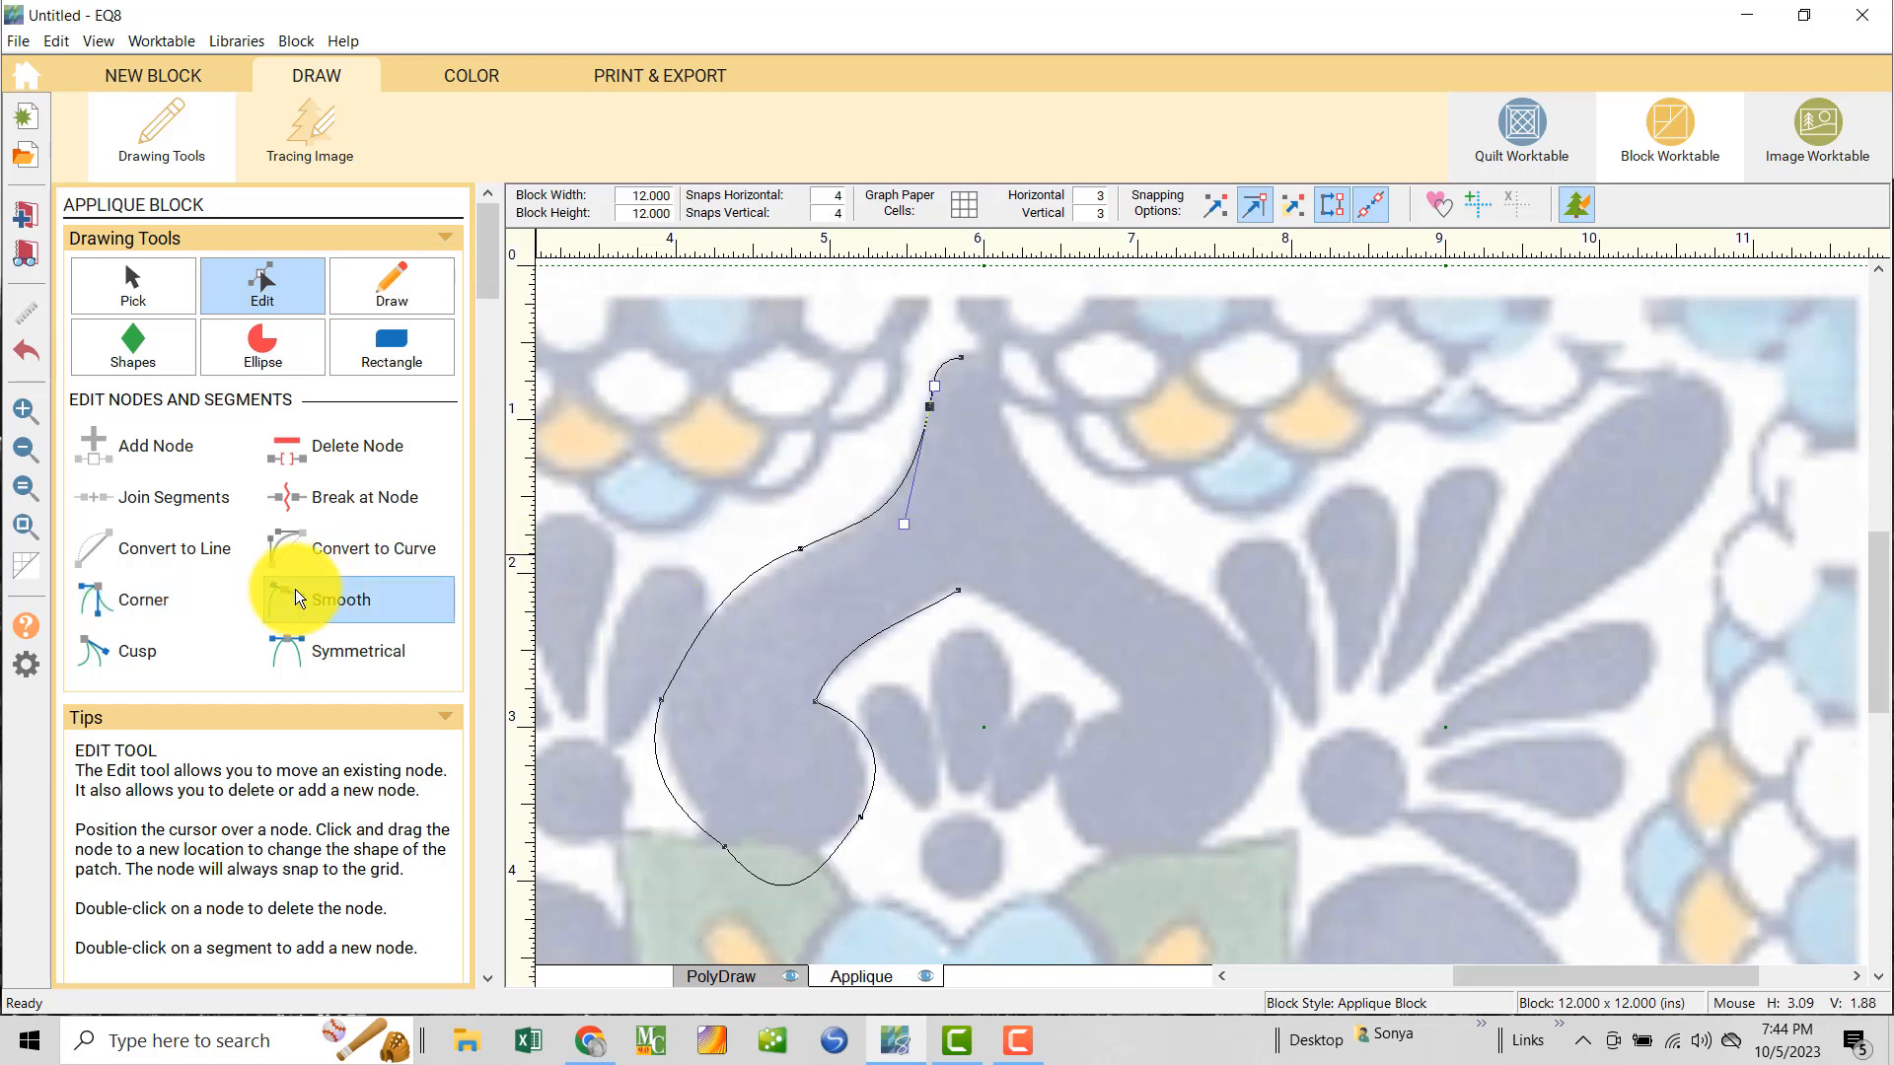
pyautogui.click(898, 524)
pyautogui.click(936, 383)
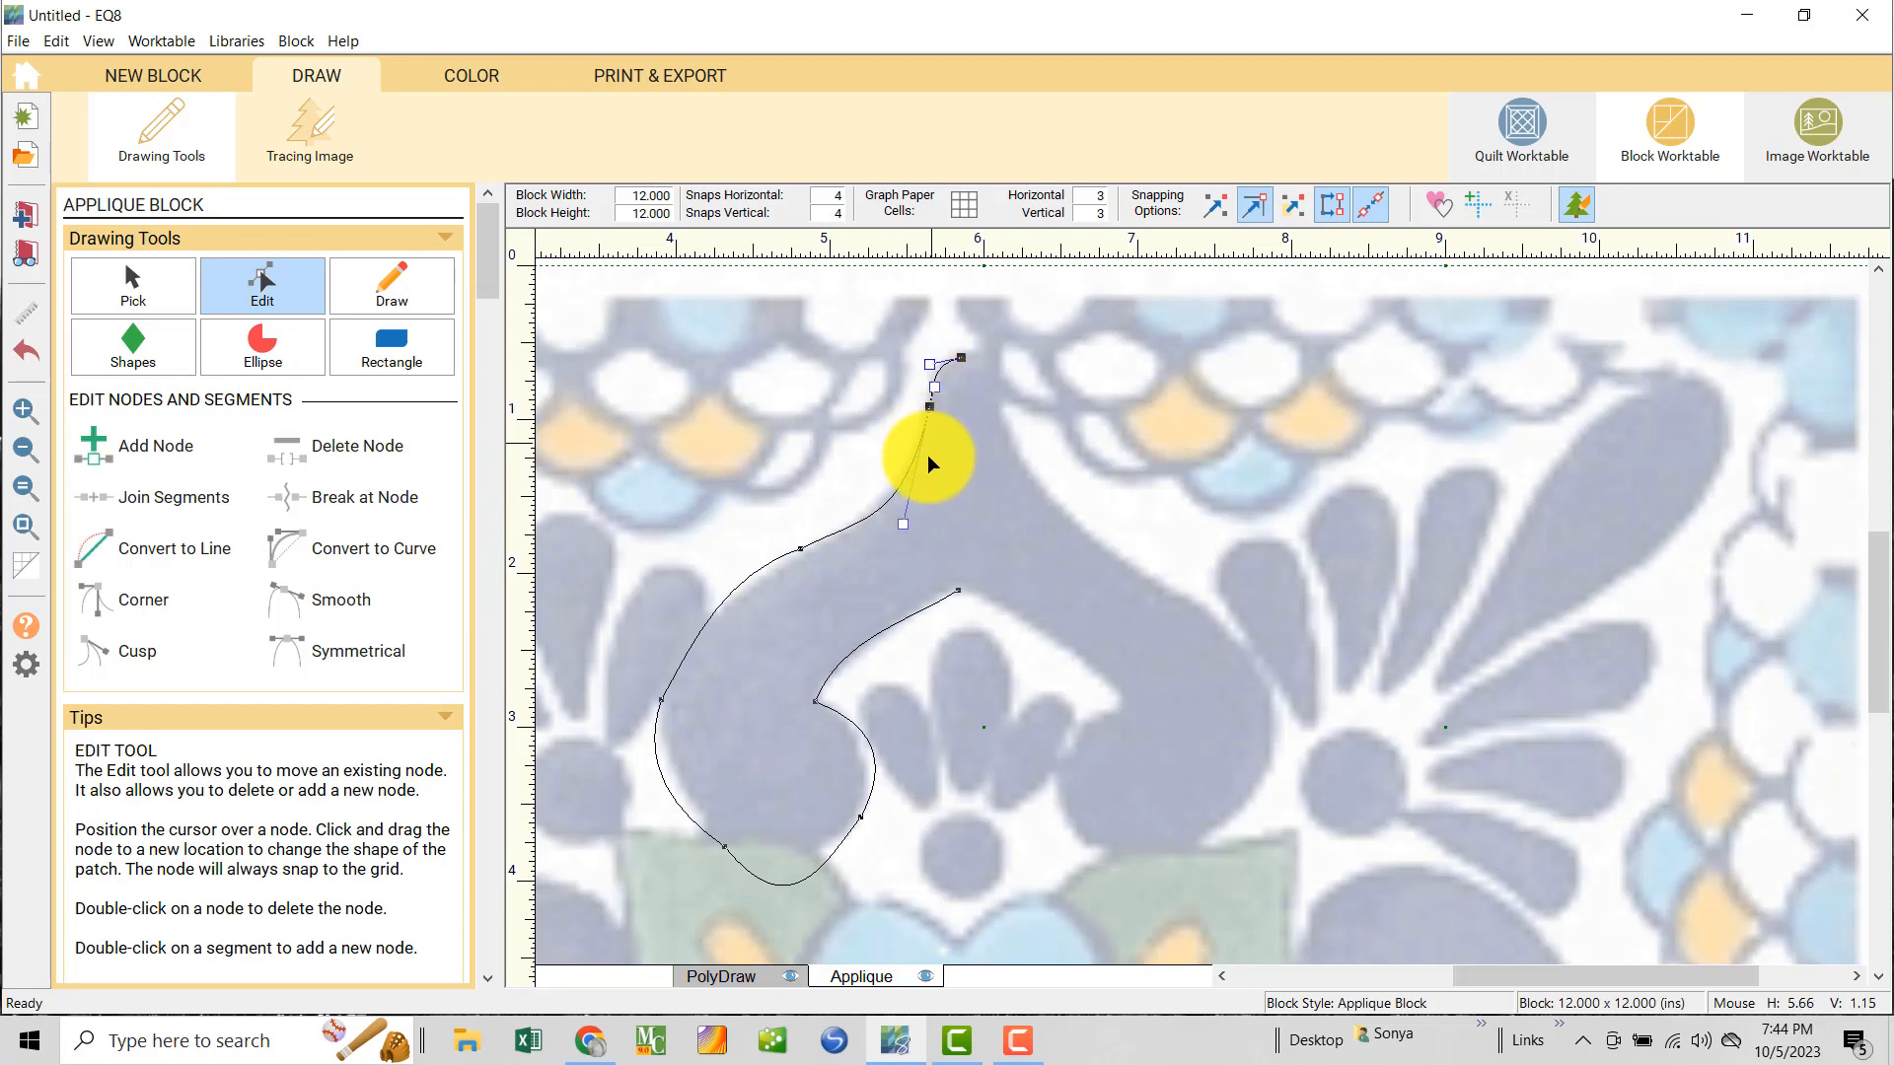
pyautogui.moveTo(903, 523); pyautogui.dragTo(879, 545)
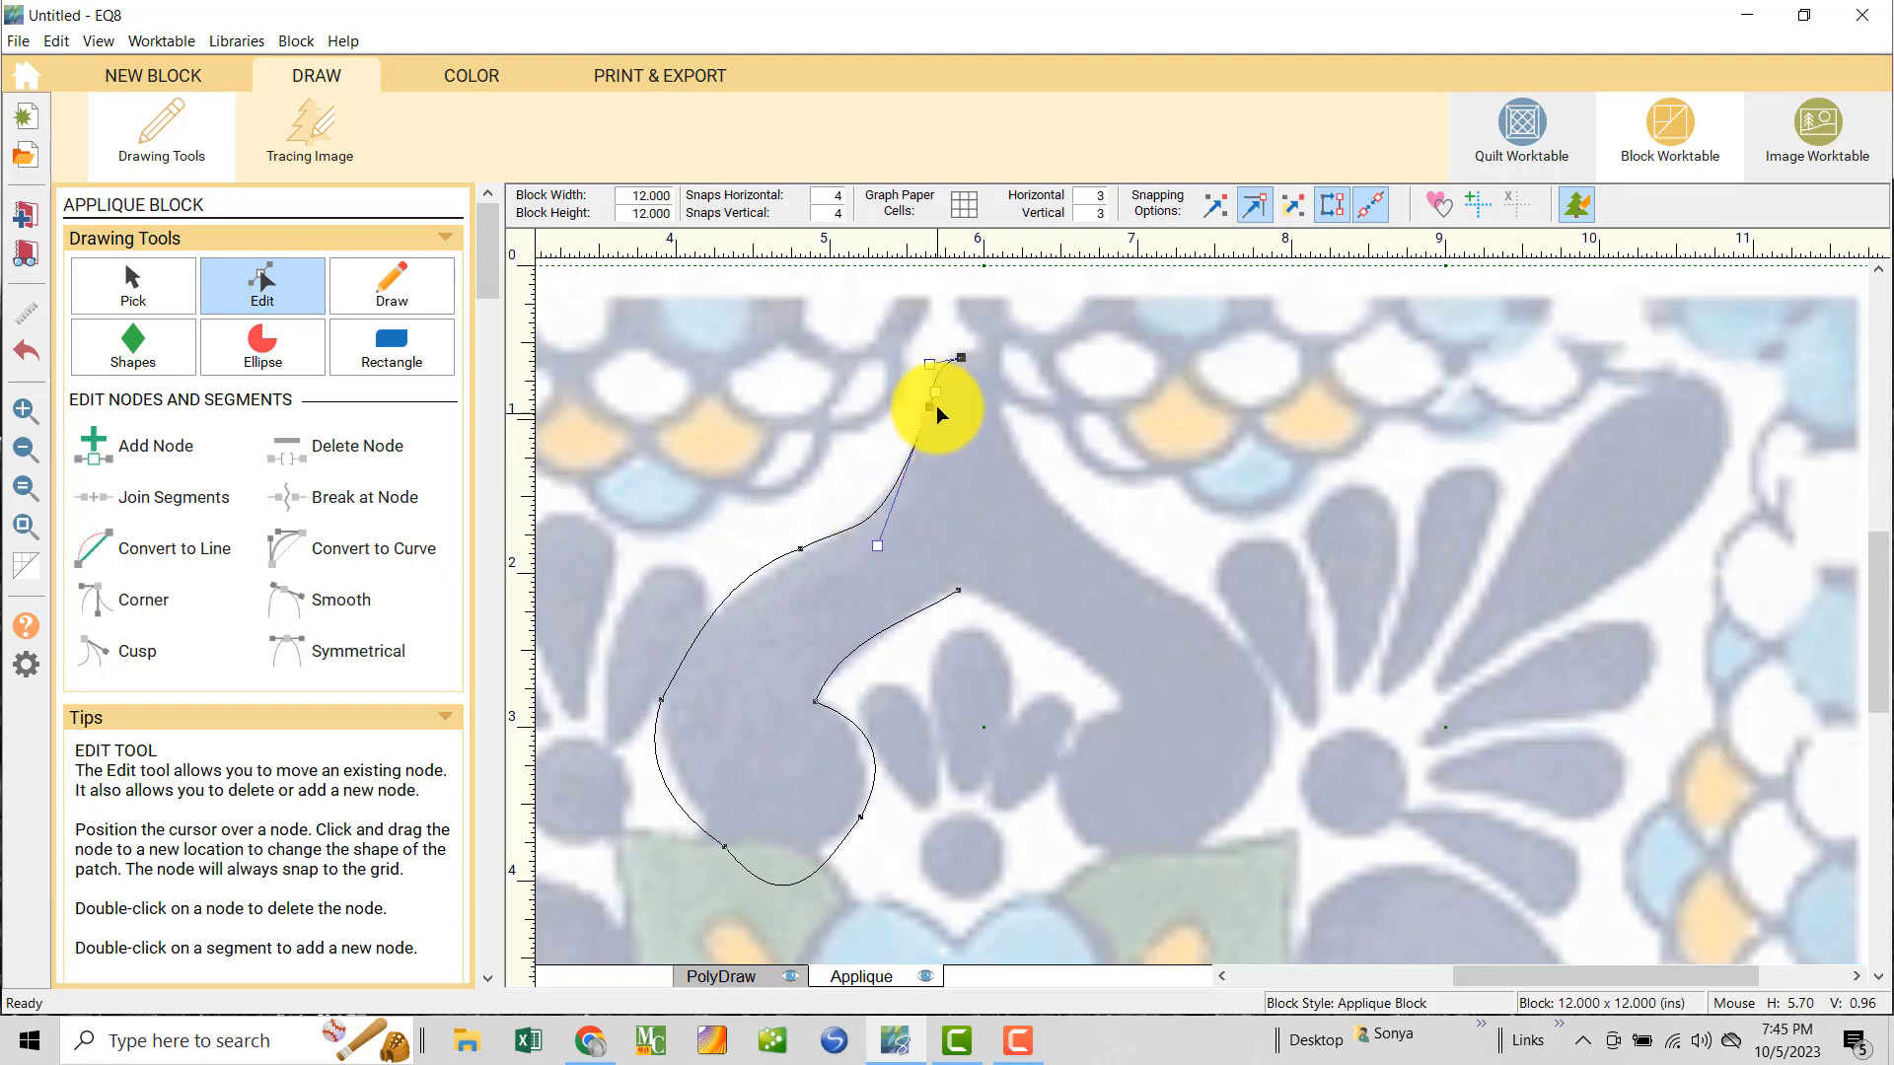
# - Move the node midway down the scroll's outer edge slightly downward and lift its upper handle to match the image
pyautogui.click(800, 548)
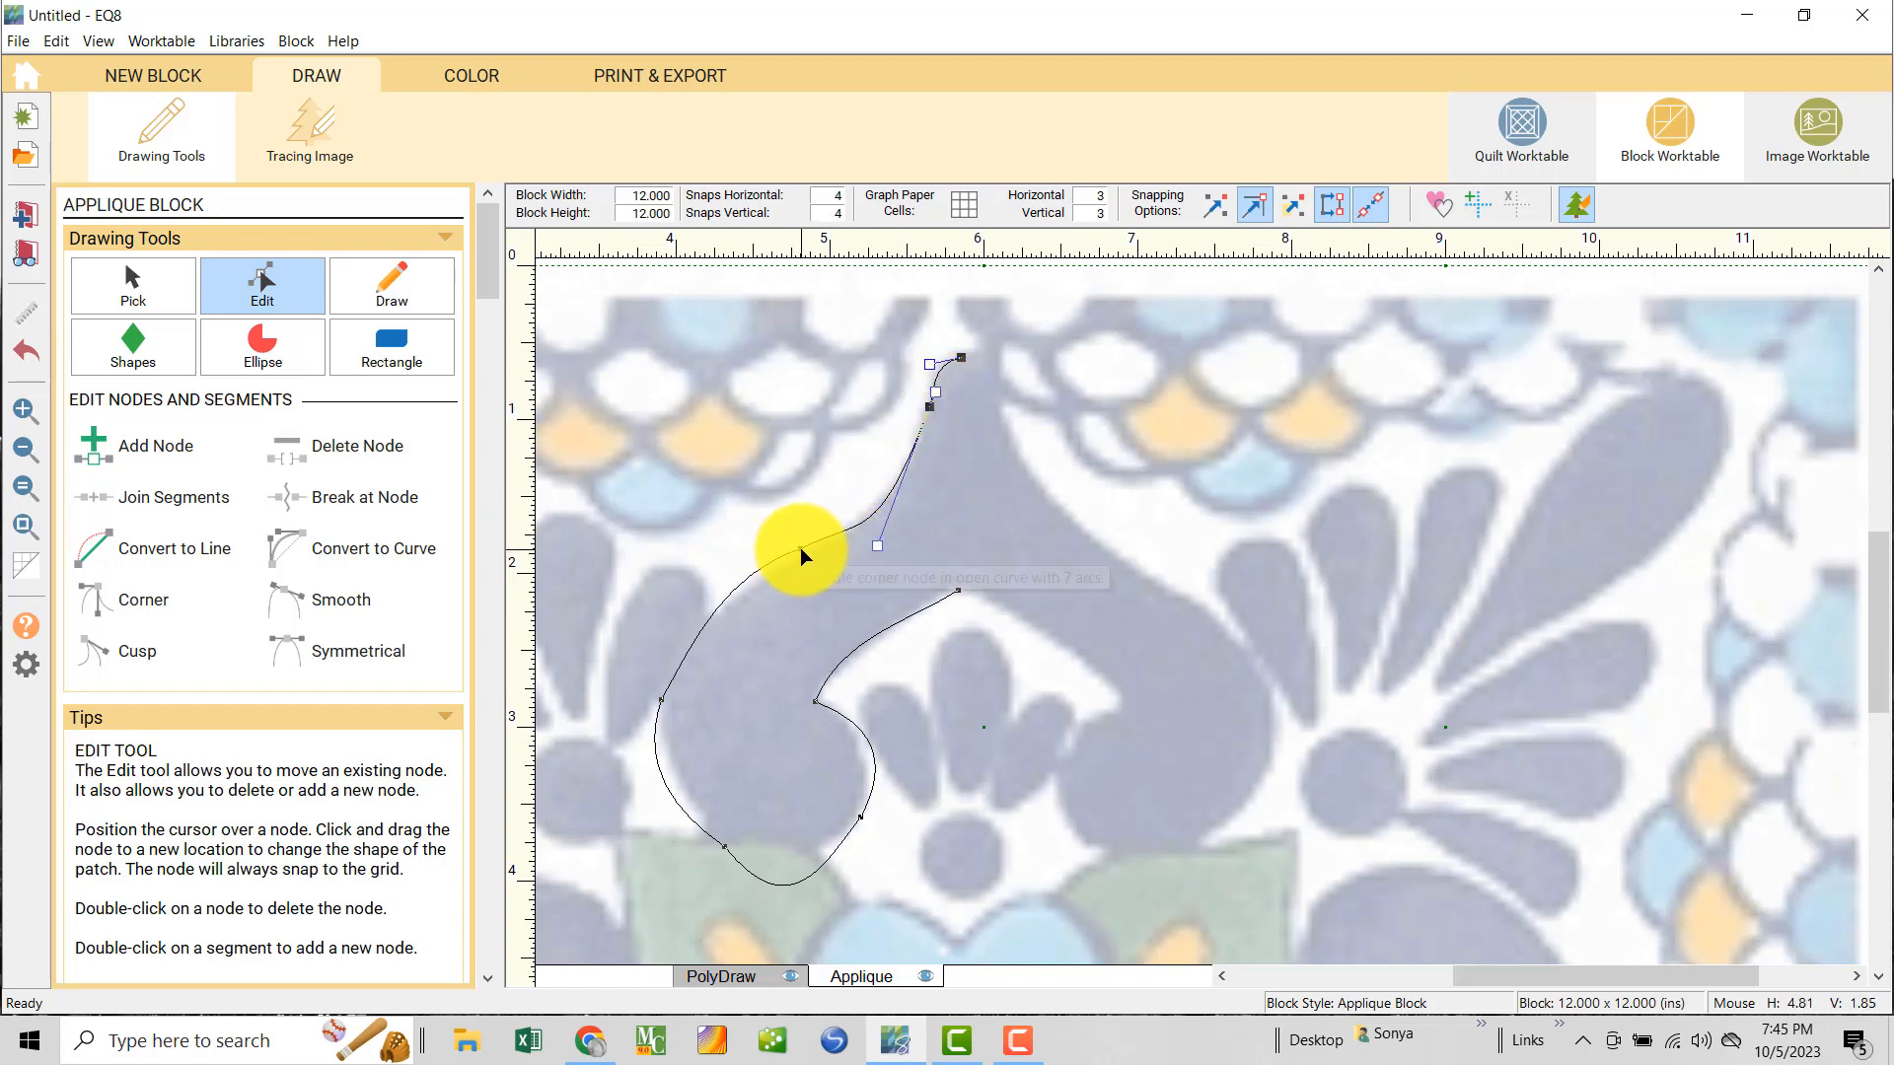
pyautogui.moveTo(765, 568); pyautogui.dragTo(802, 553)
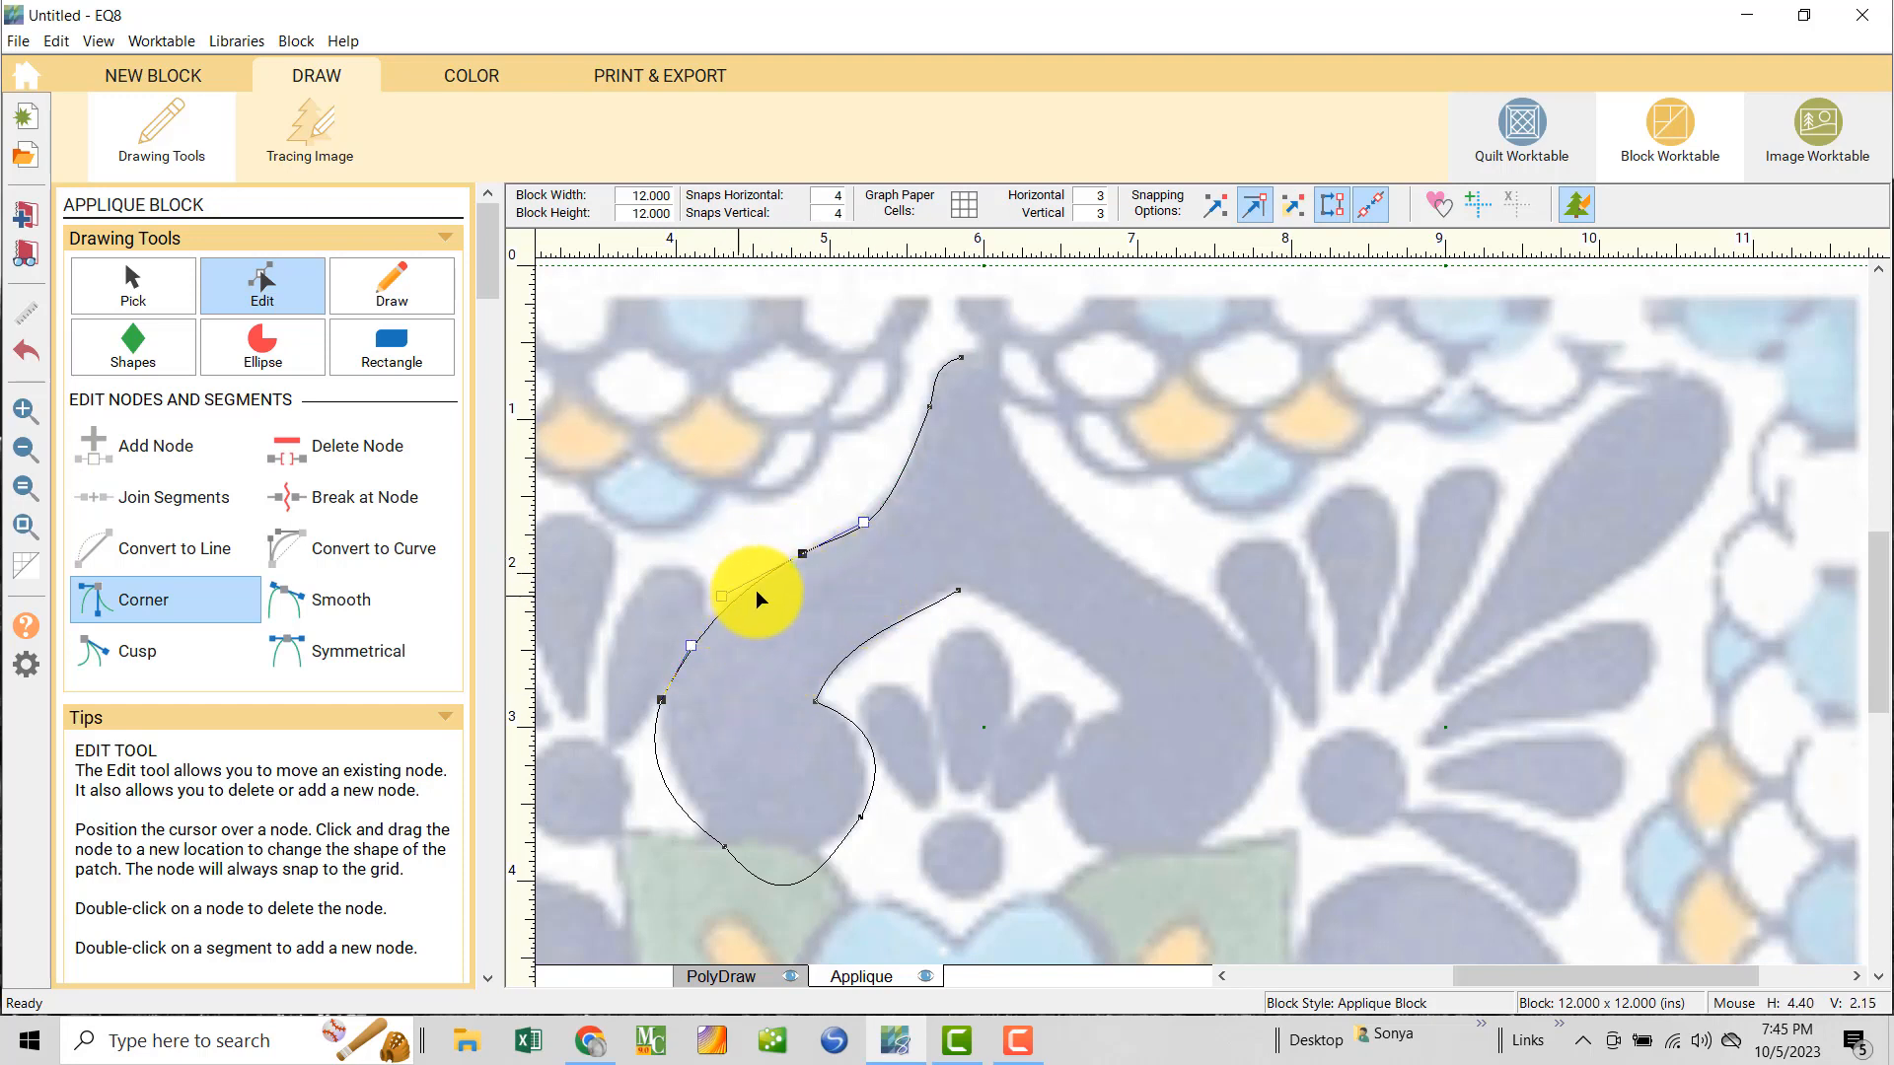
pyautogui.moveTo(867, 517); pyautogui.dragTo(862, 509)
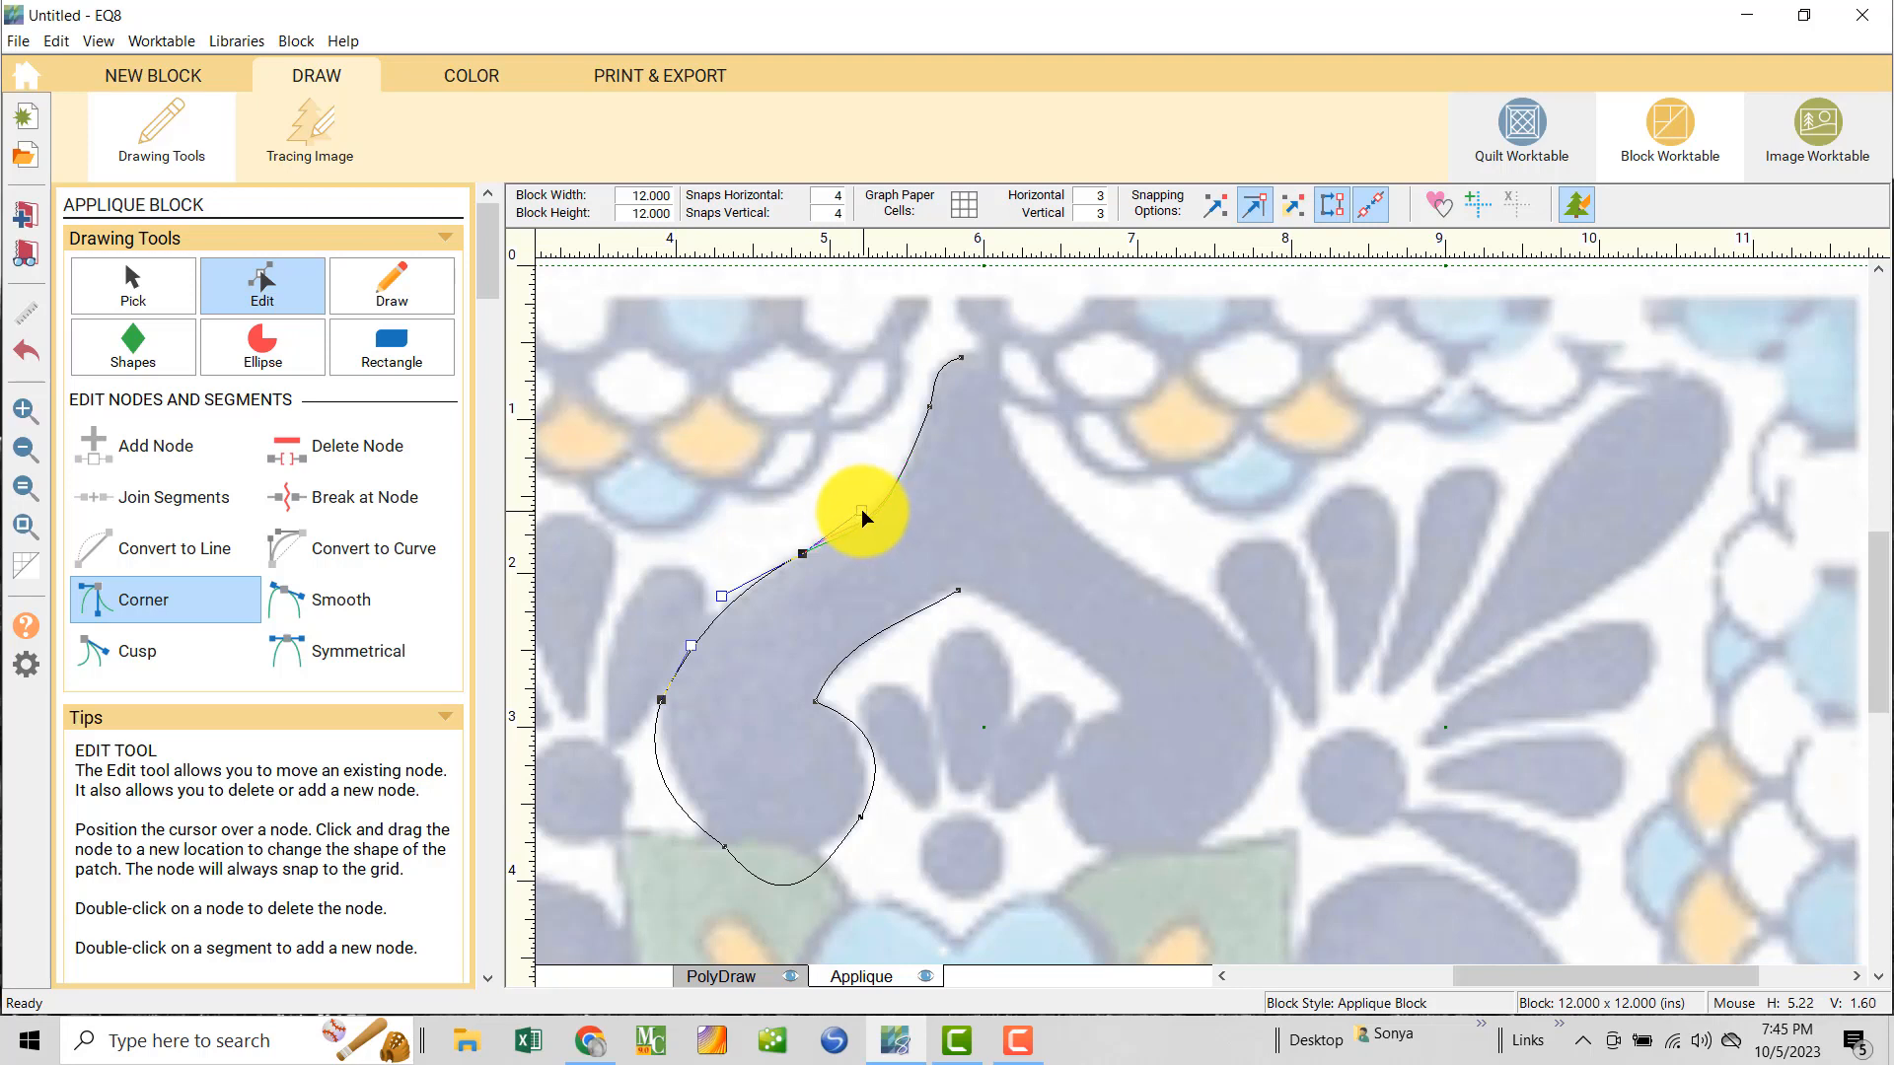
# - Shorten the lower handle of the scroll's outermost node and reposition the node on the motif's edge
pyautogui.click(661, 700)
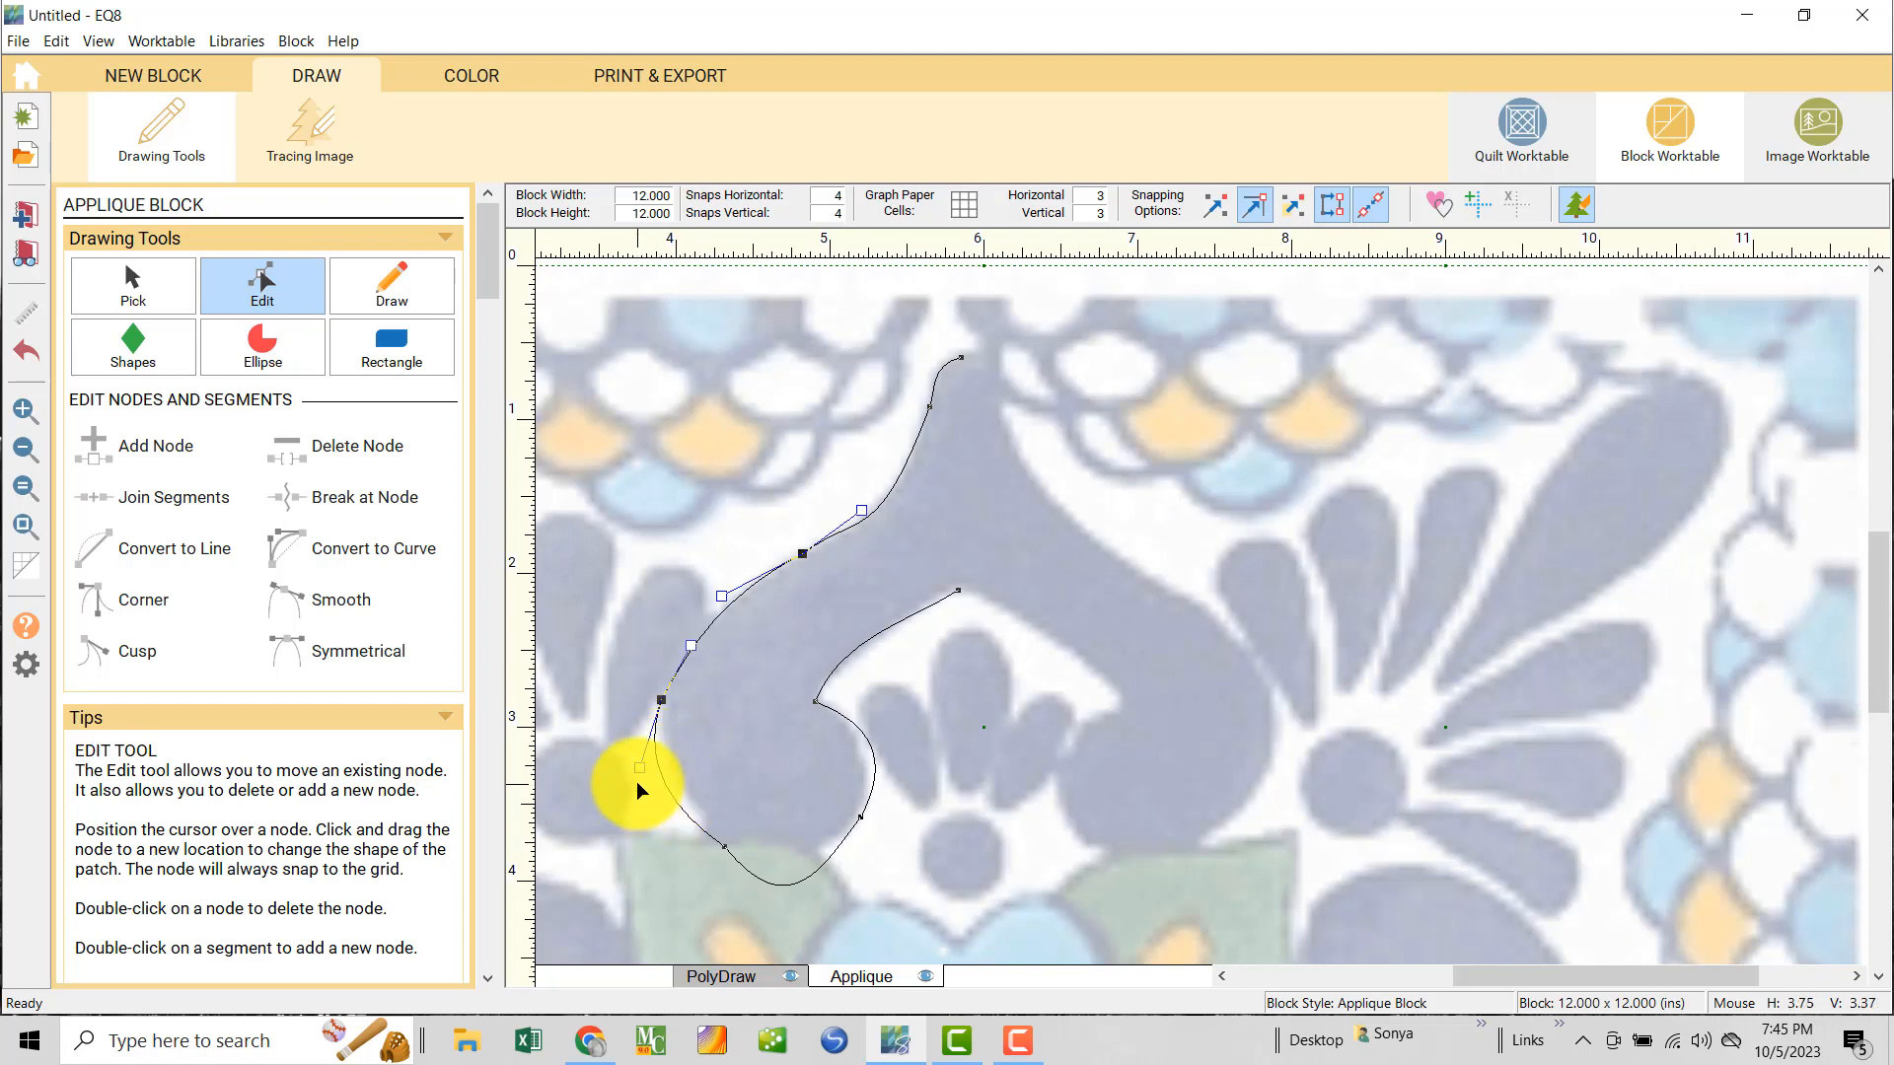
pyautogui.moveTo(637, 768); pyautogui.dragTo(655, 734)
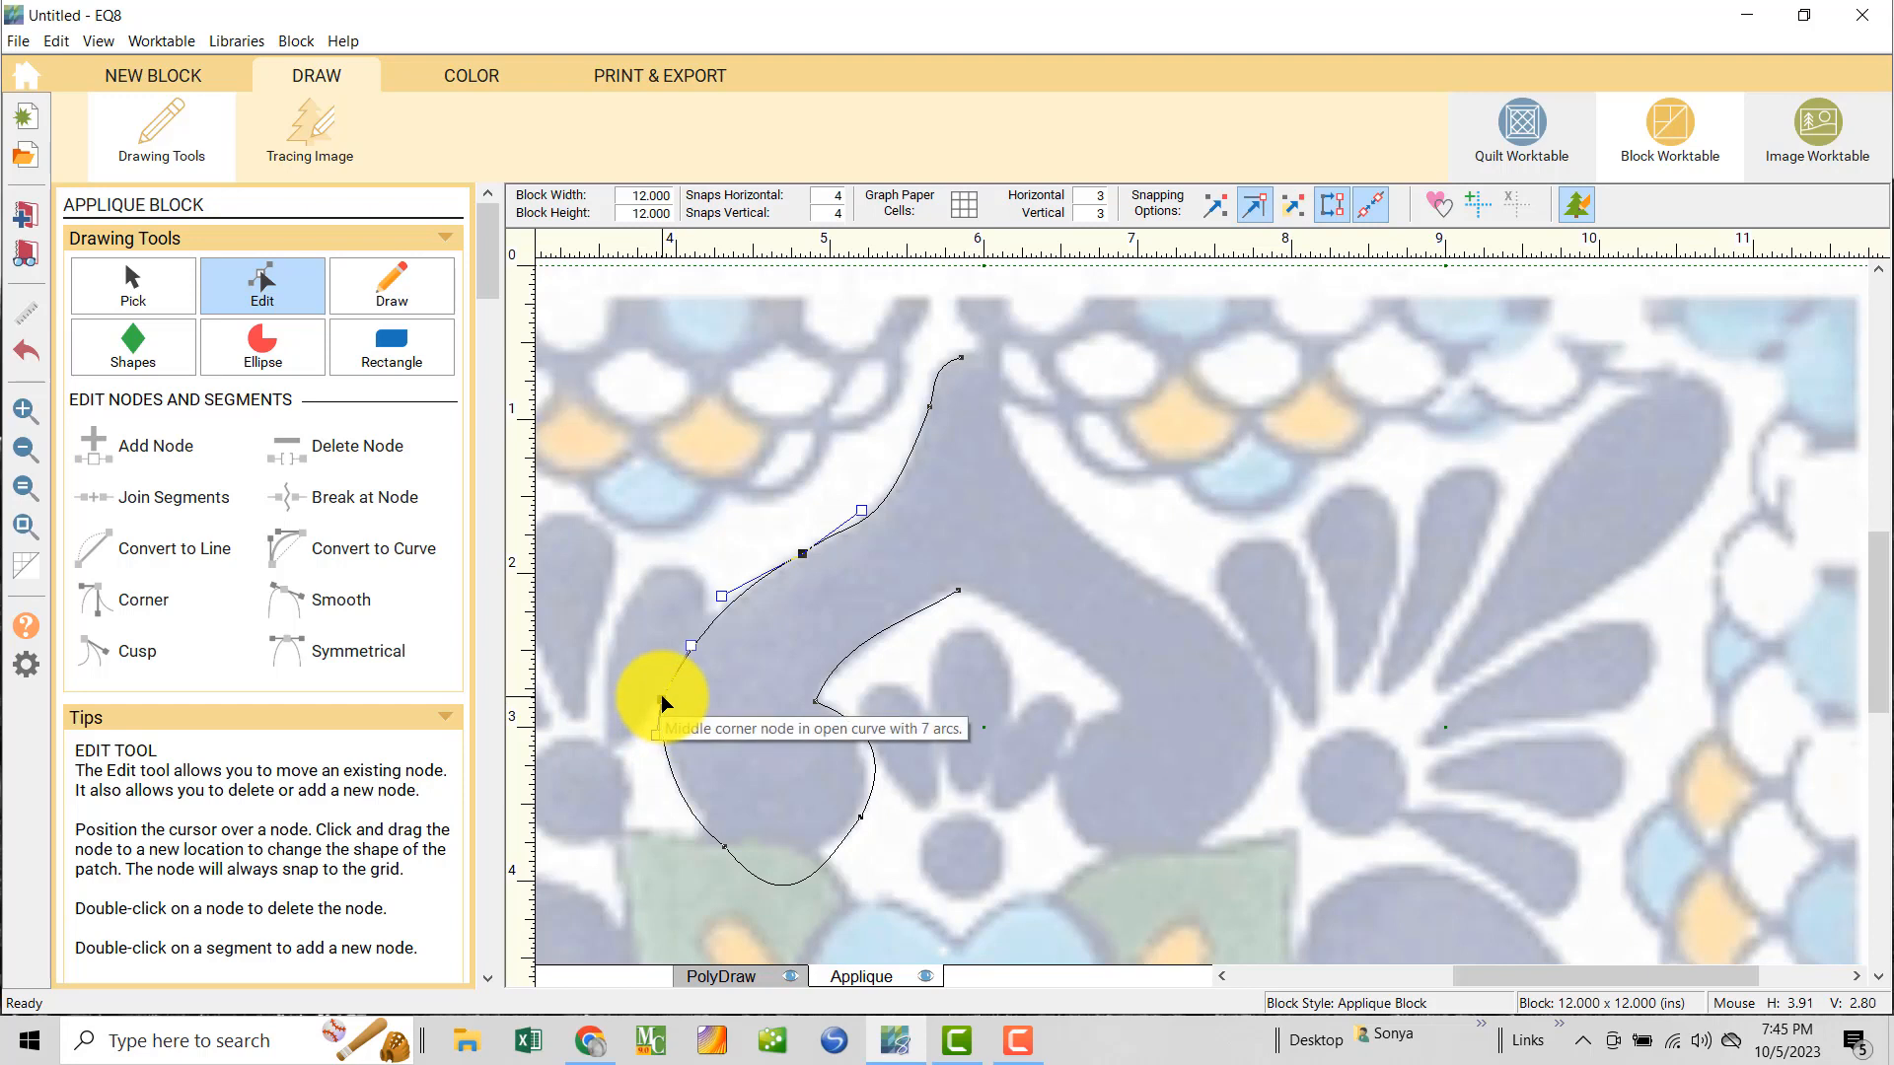
pyautogui.moveTo(661, 694); pyautogui.dragTo(661, 701)
pyautogui.click(673, 689)
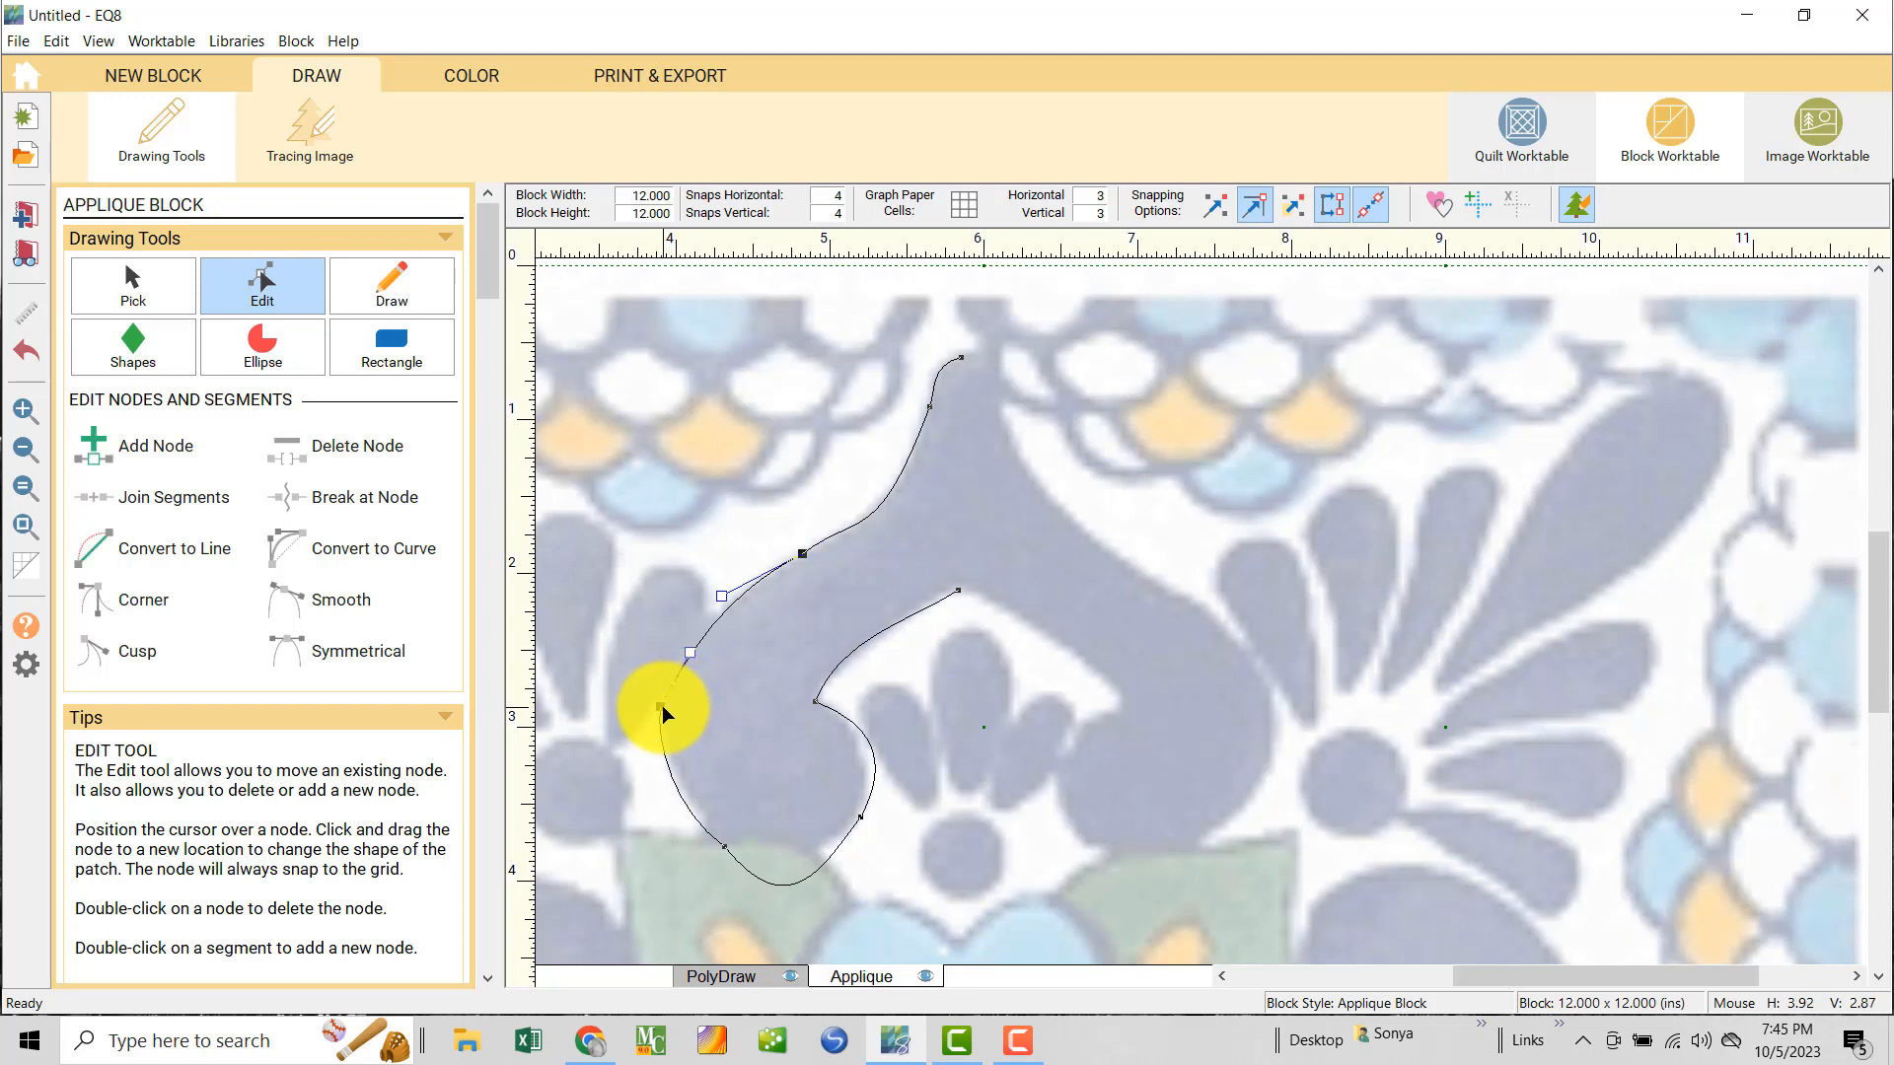
pyautogui.click(661, 706)
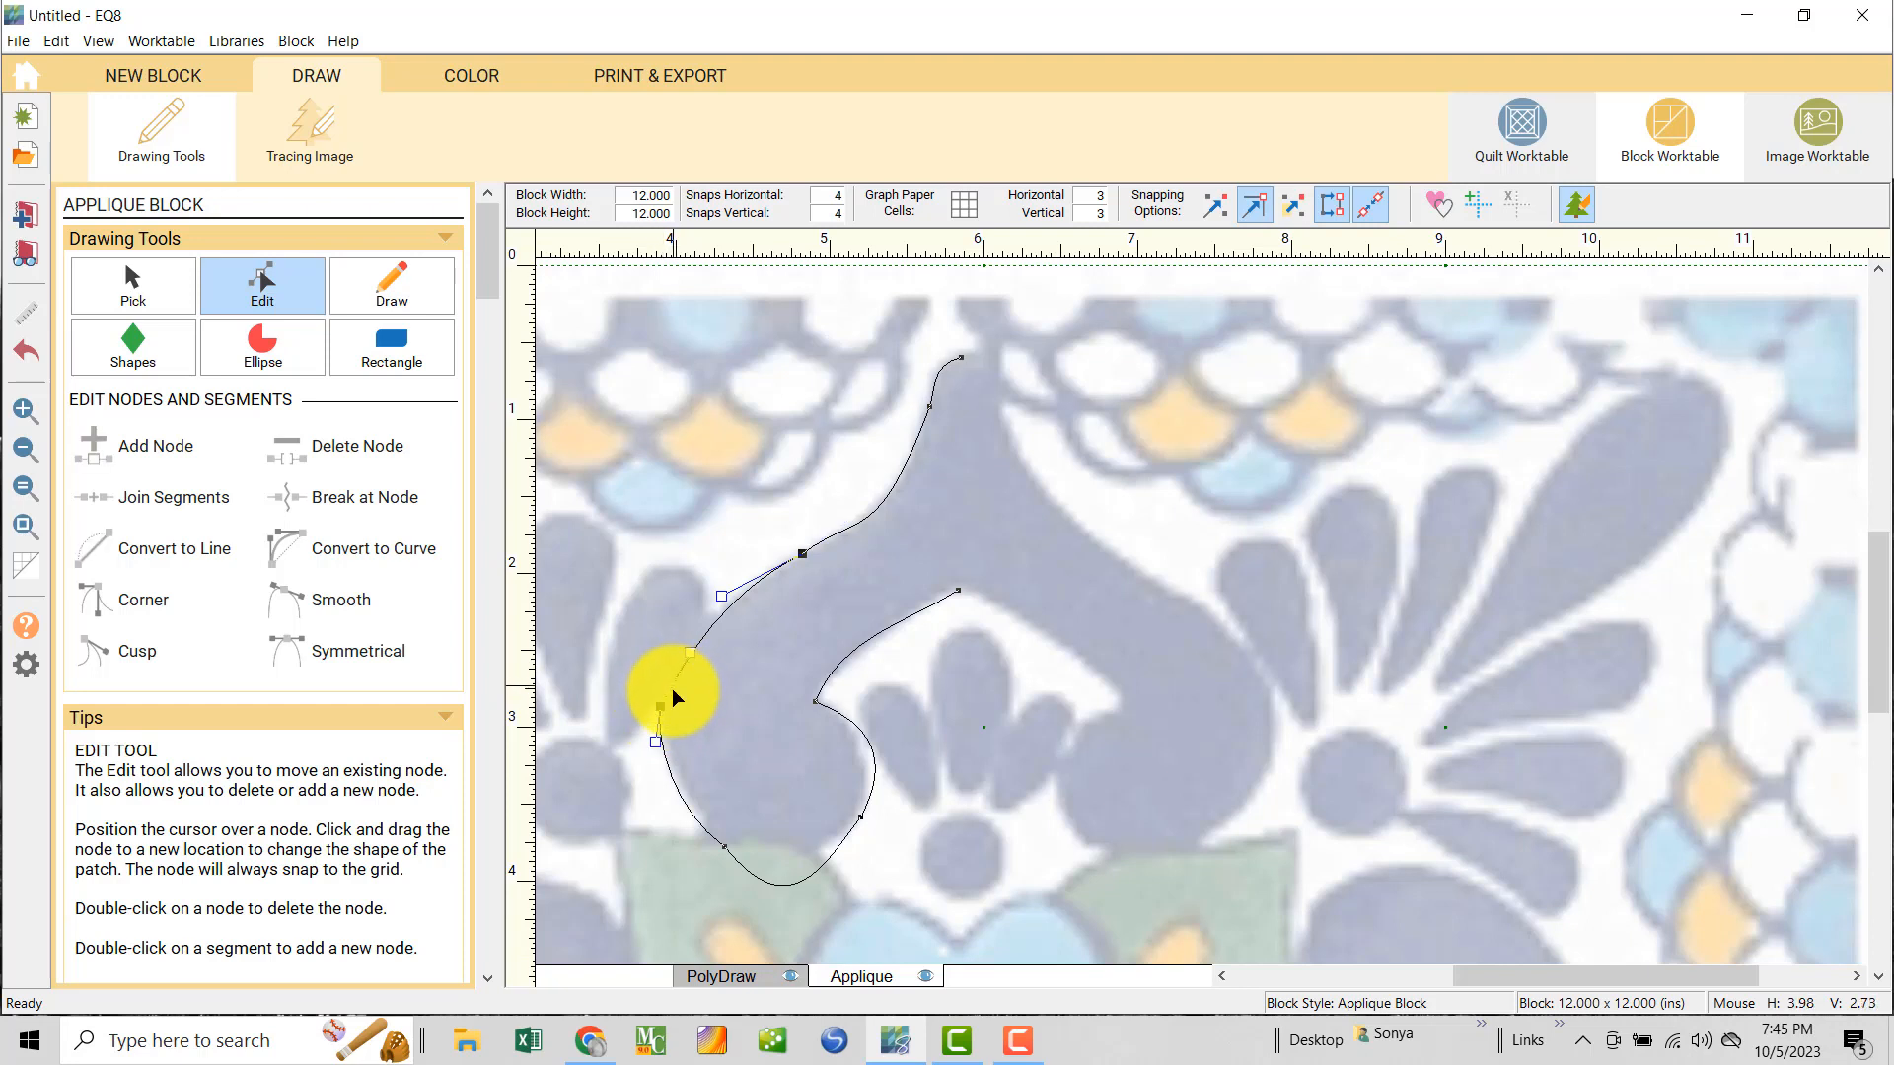
pyautogui.moveTo(658, 708); pyautogui.dragTo(663, 701)
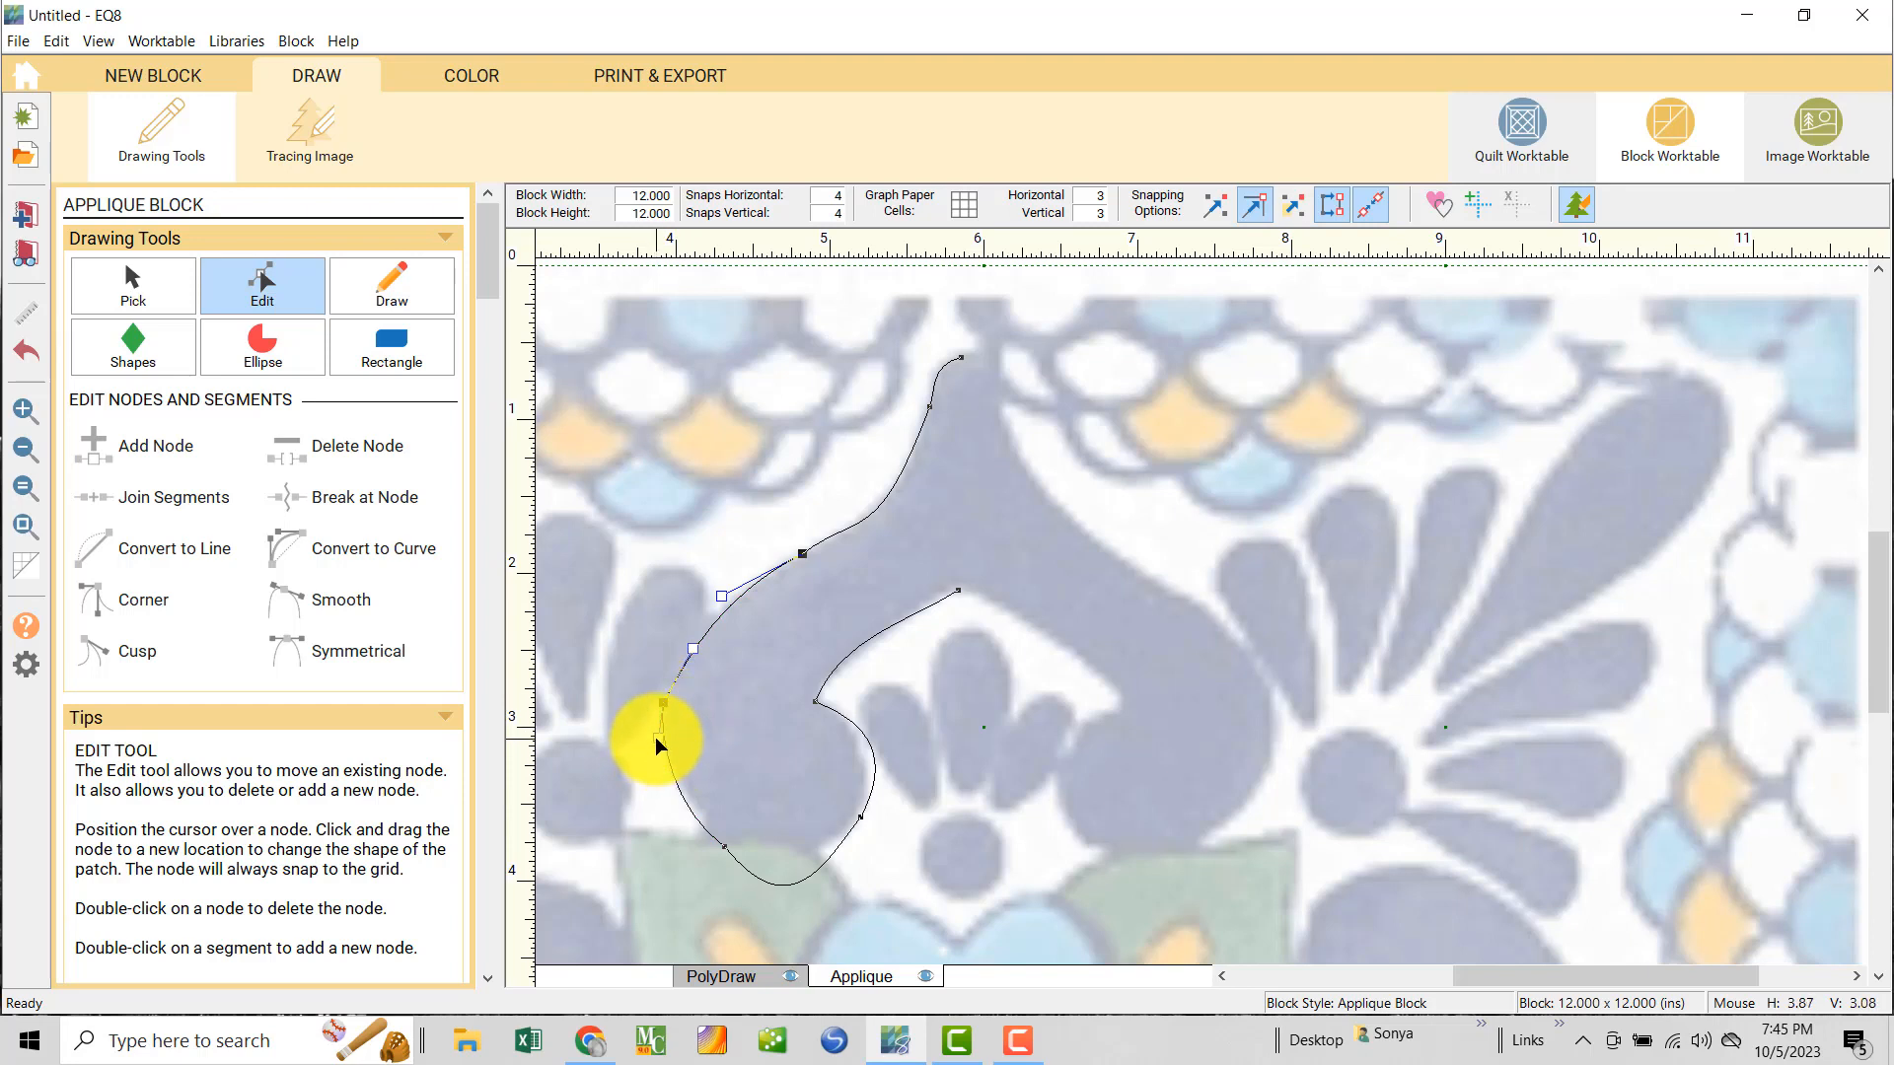
# - Convert the scroll's lower-left, outermost and lower-right corner nodes to smooth nodes
pyautogui.click(722, 844)
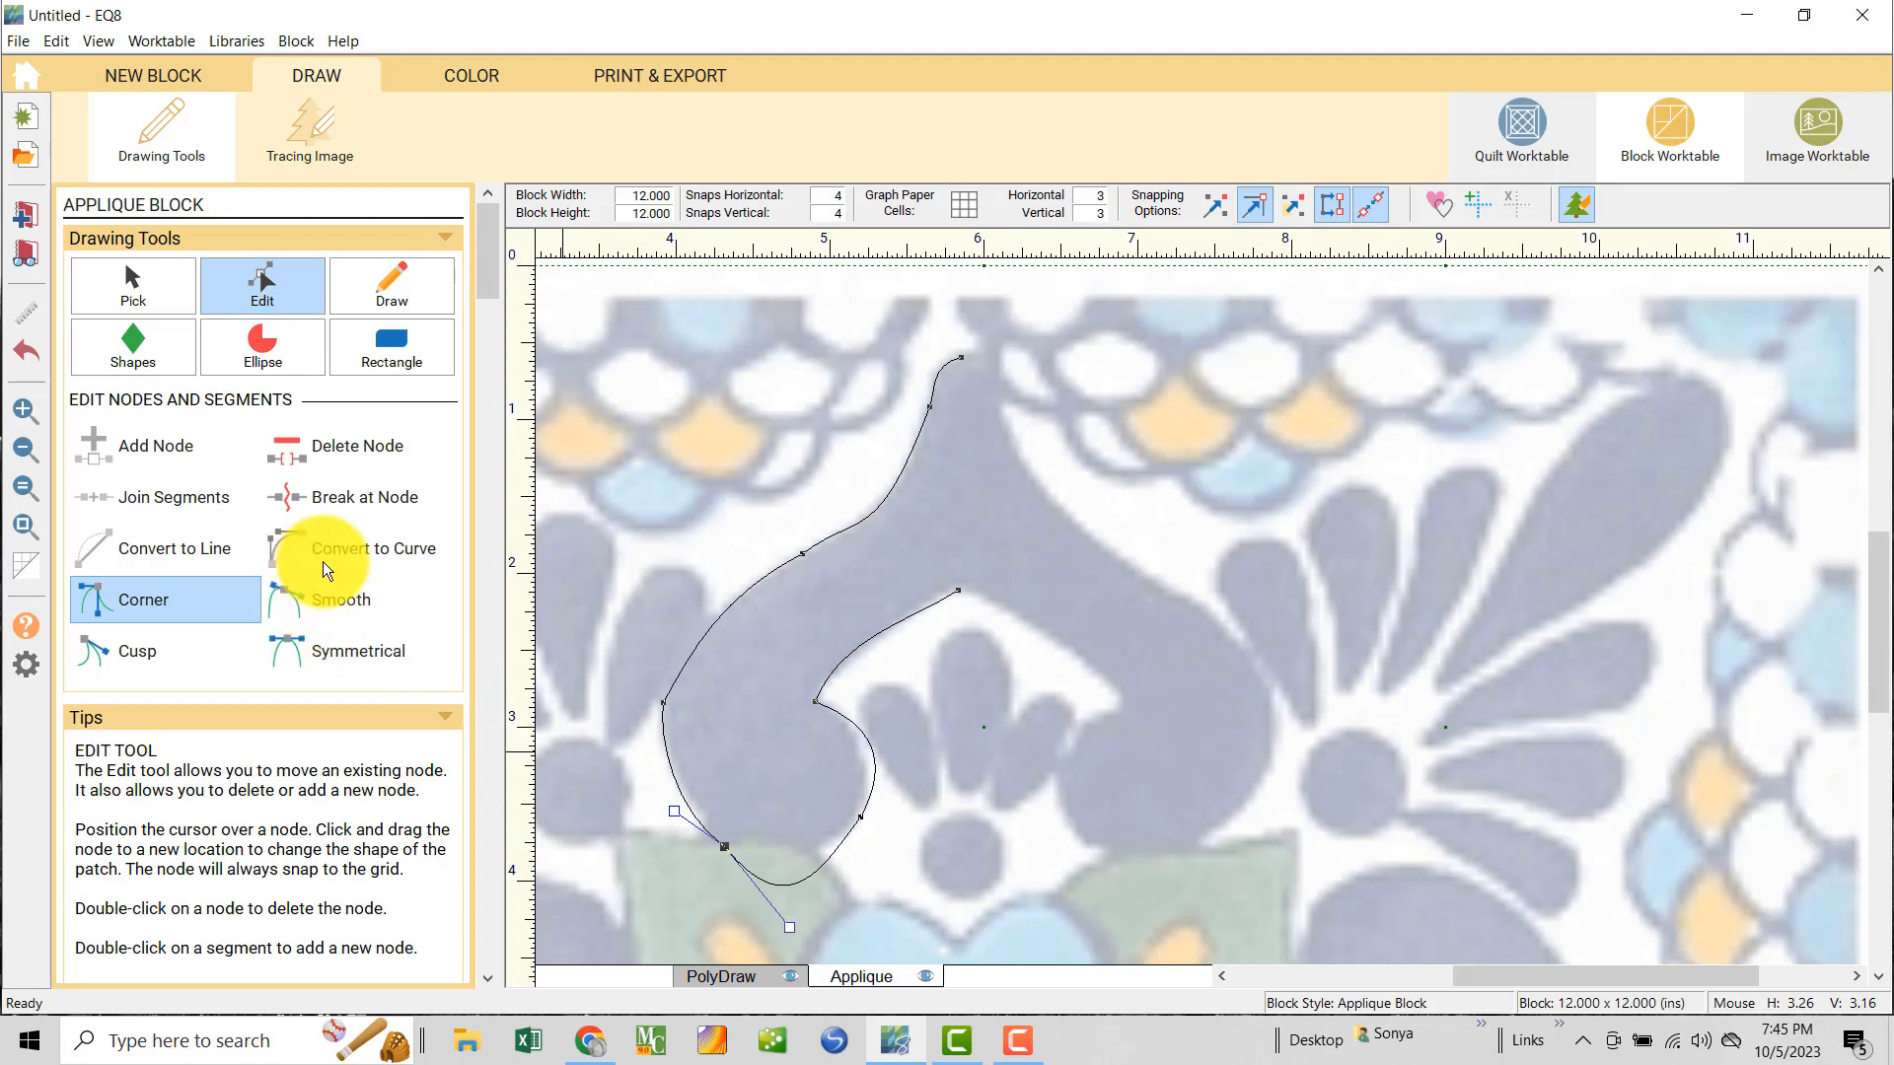
pyautogui.click(290, 594)
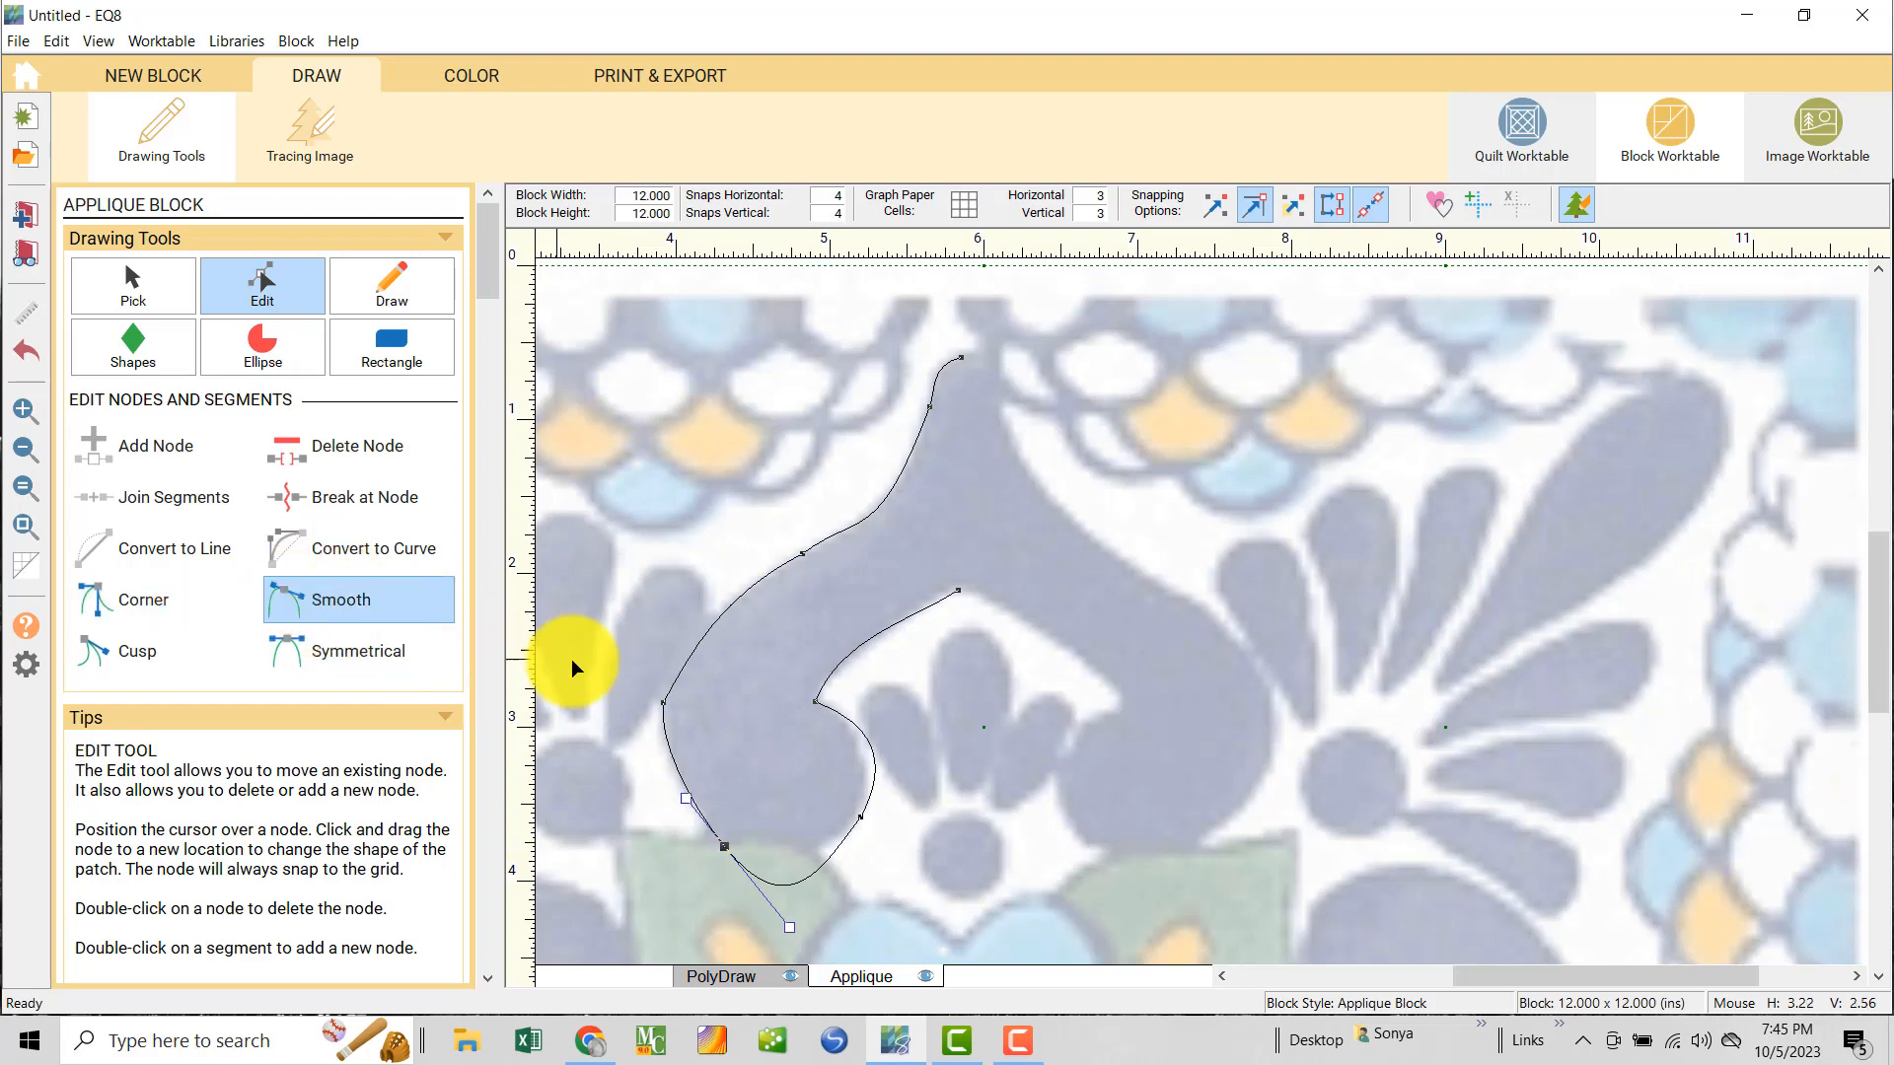
pyautogui.click(661, 701)
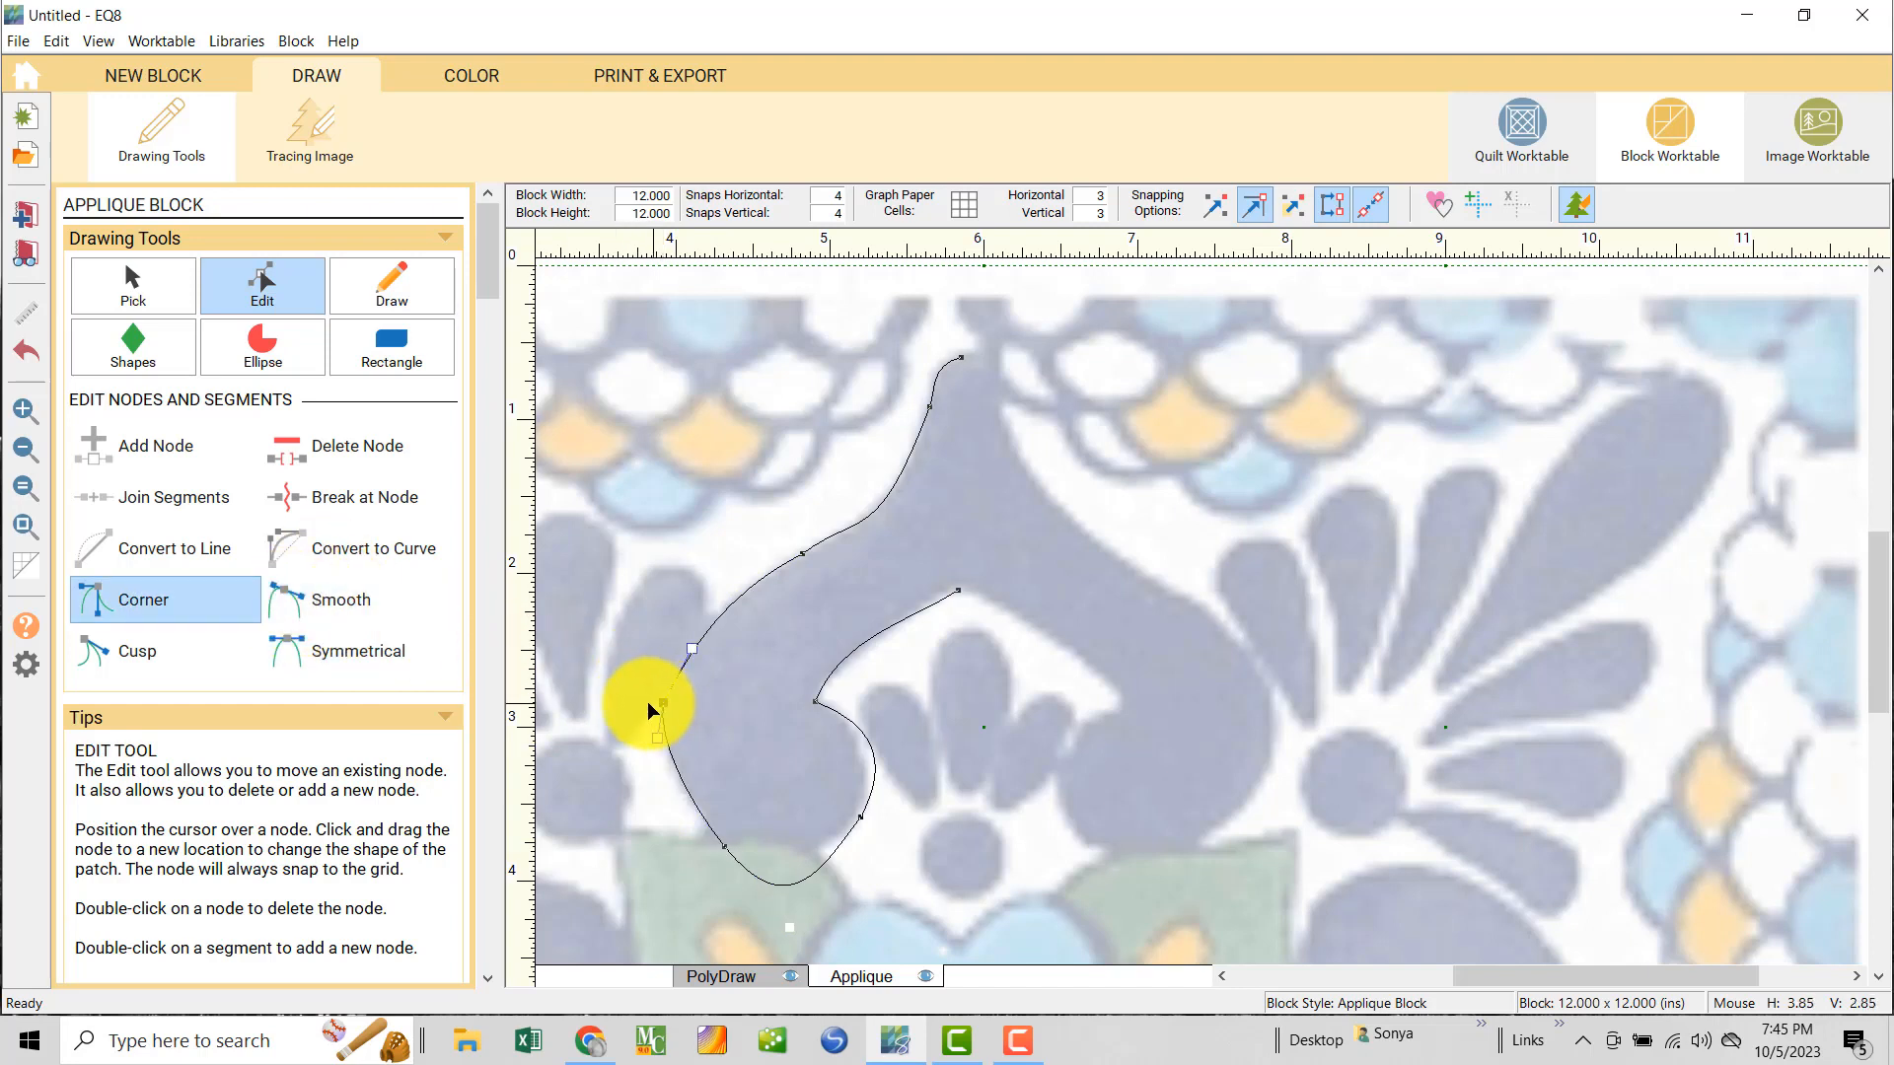
pyautogui.click(323, 600)
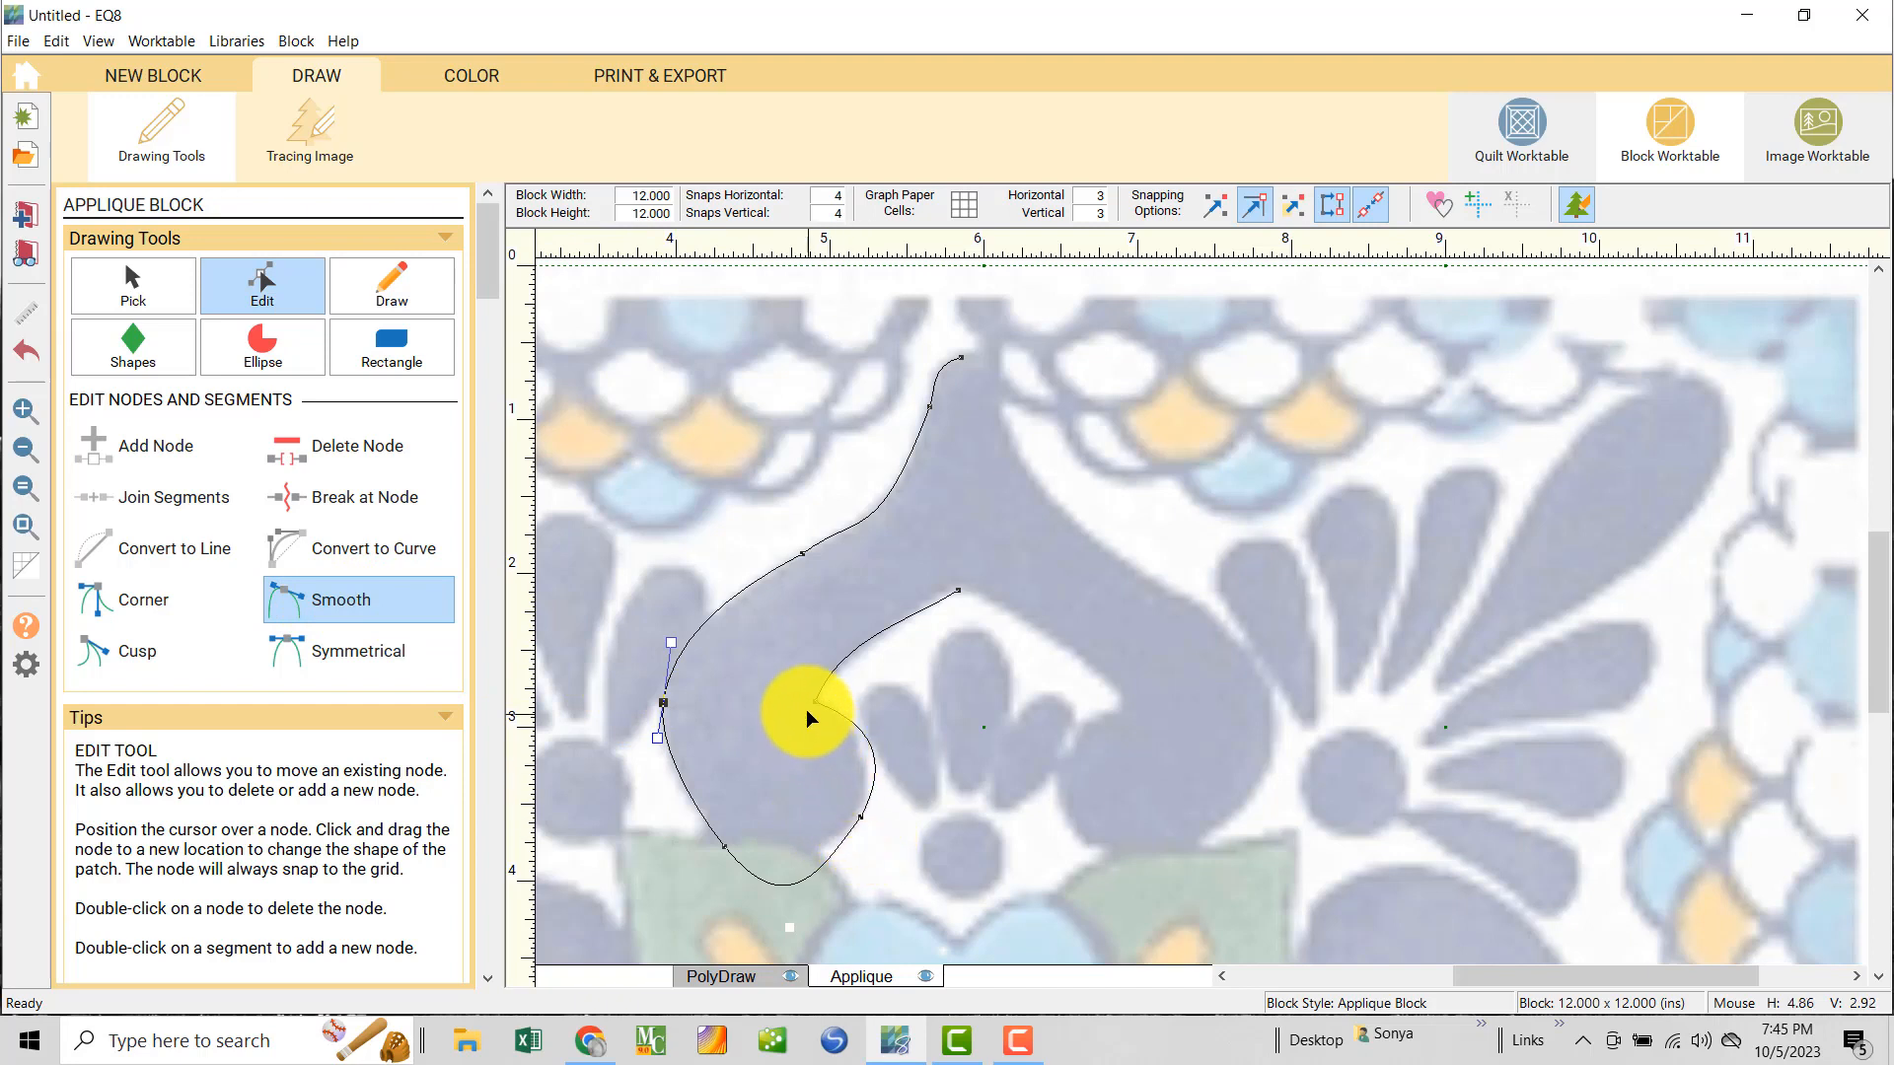
pyautogui.click(862, 815)
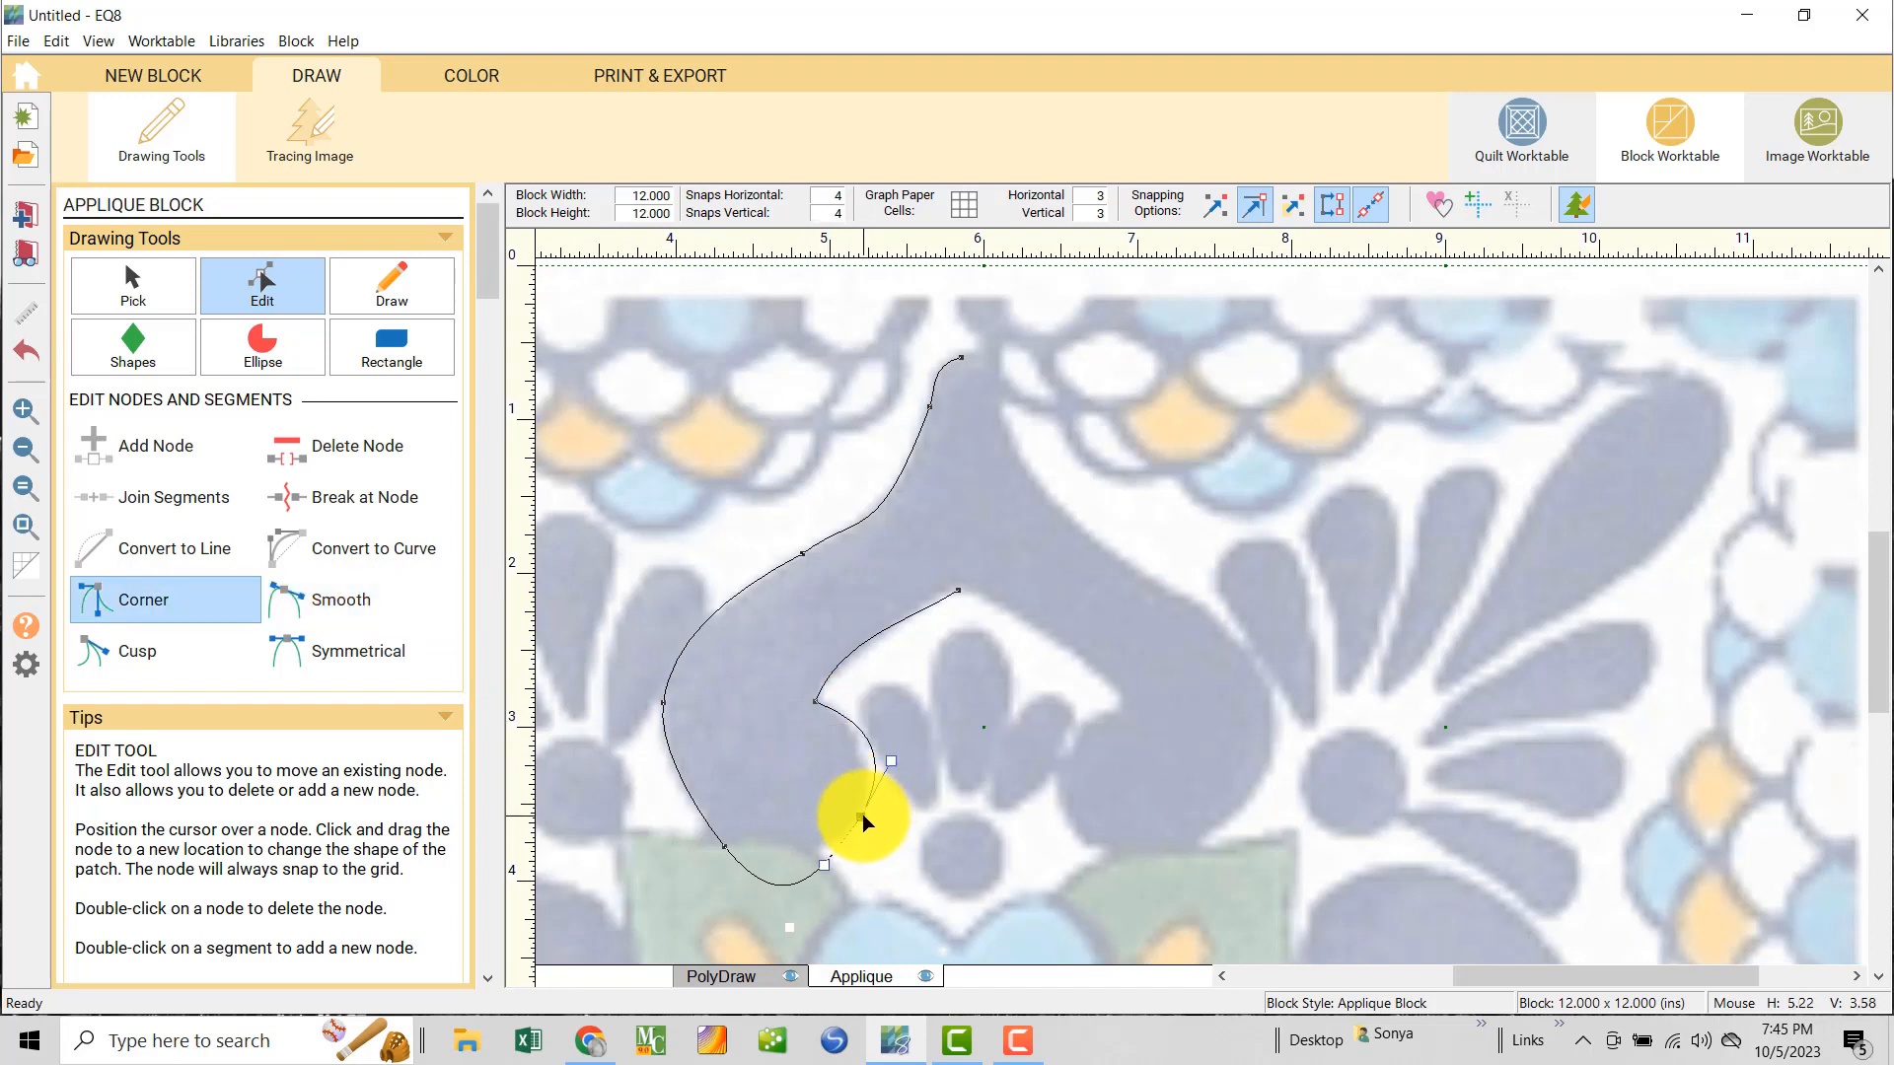
pyautogui.click(335, 602)
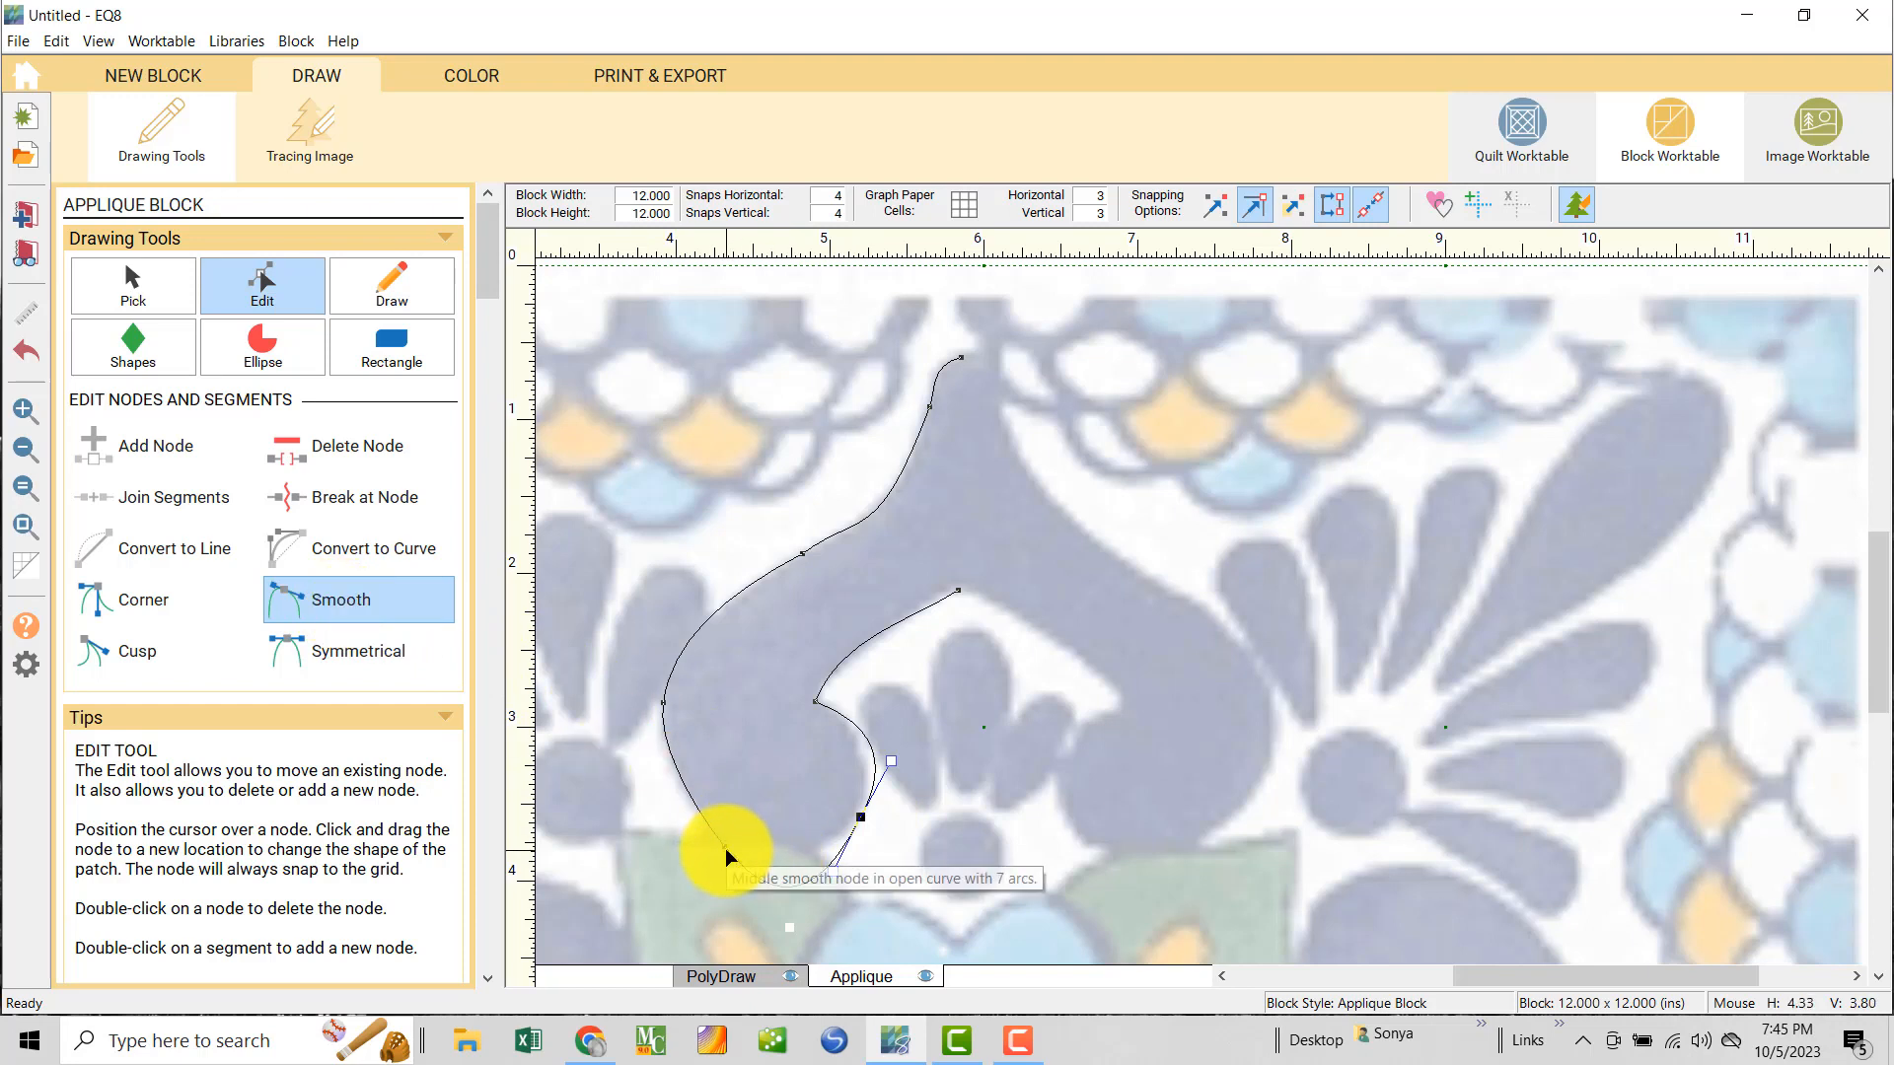
# - Adjust the outermost node and the two bottom nodes with their handles so the scroll's rounded end follows the image
pyautogui.click(663, 704)
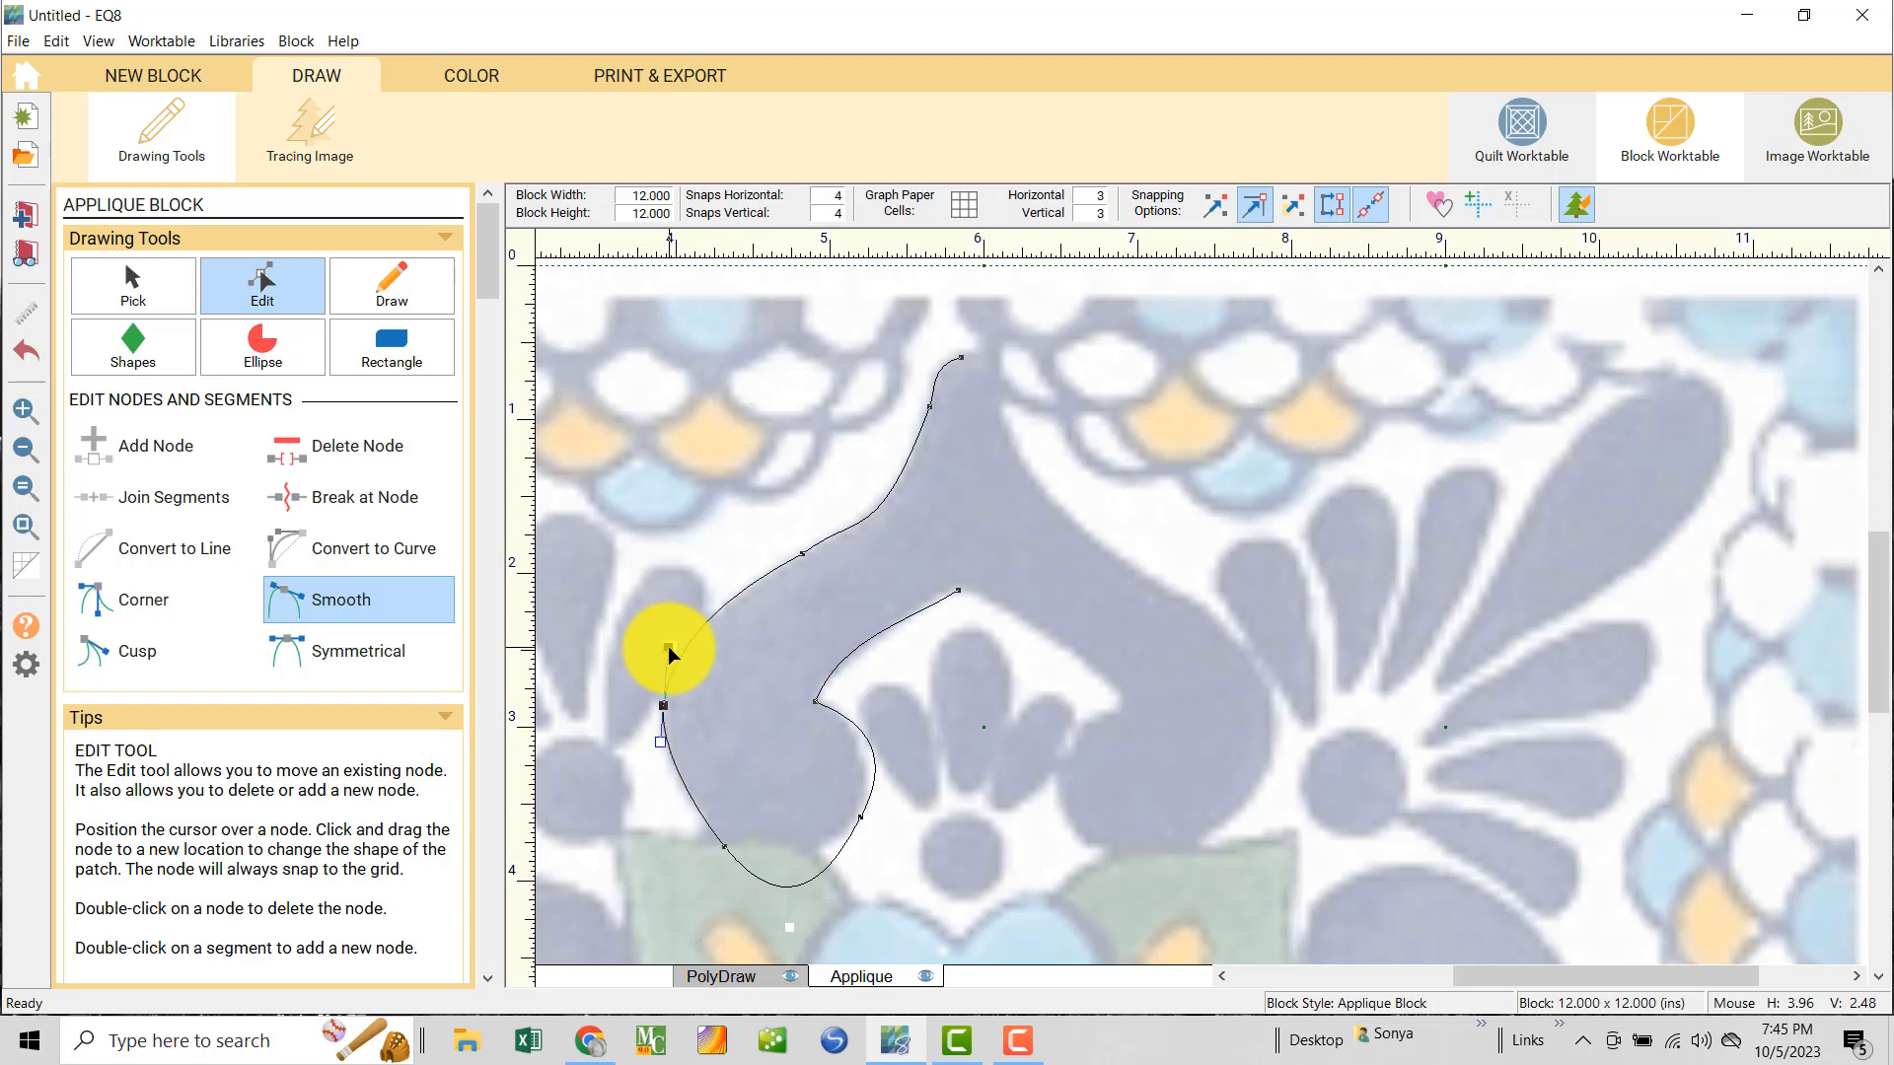
pyautogui.moveTo(668, 647); pyautogui.dragTo(668, 652)
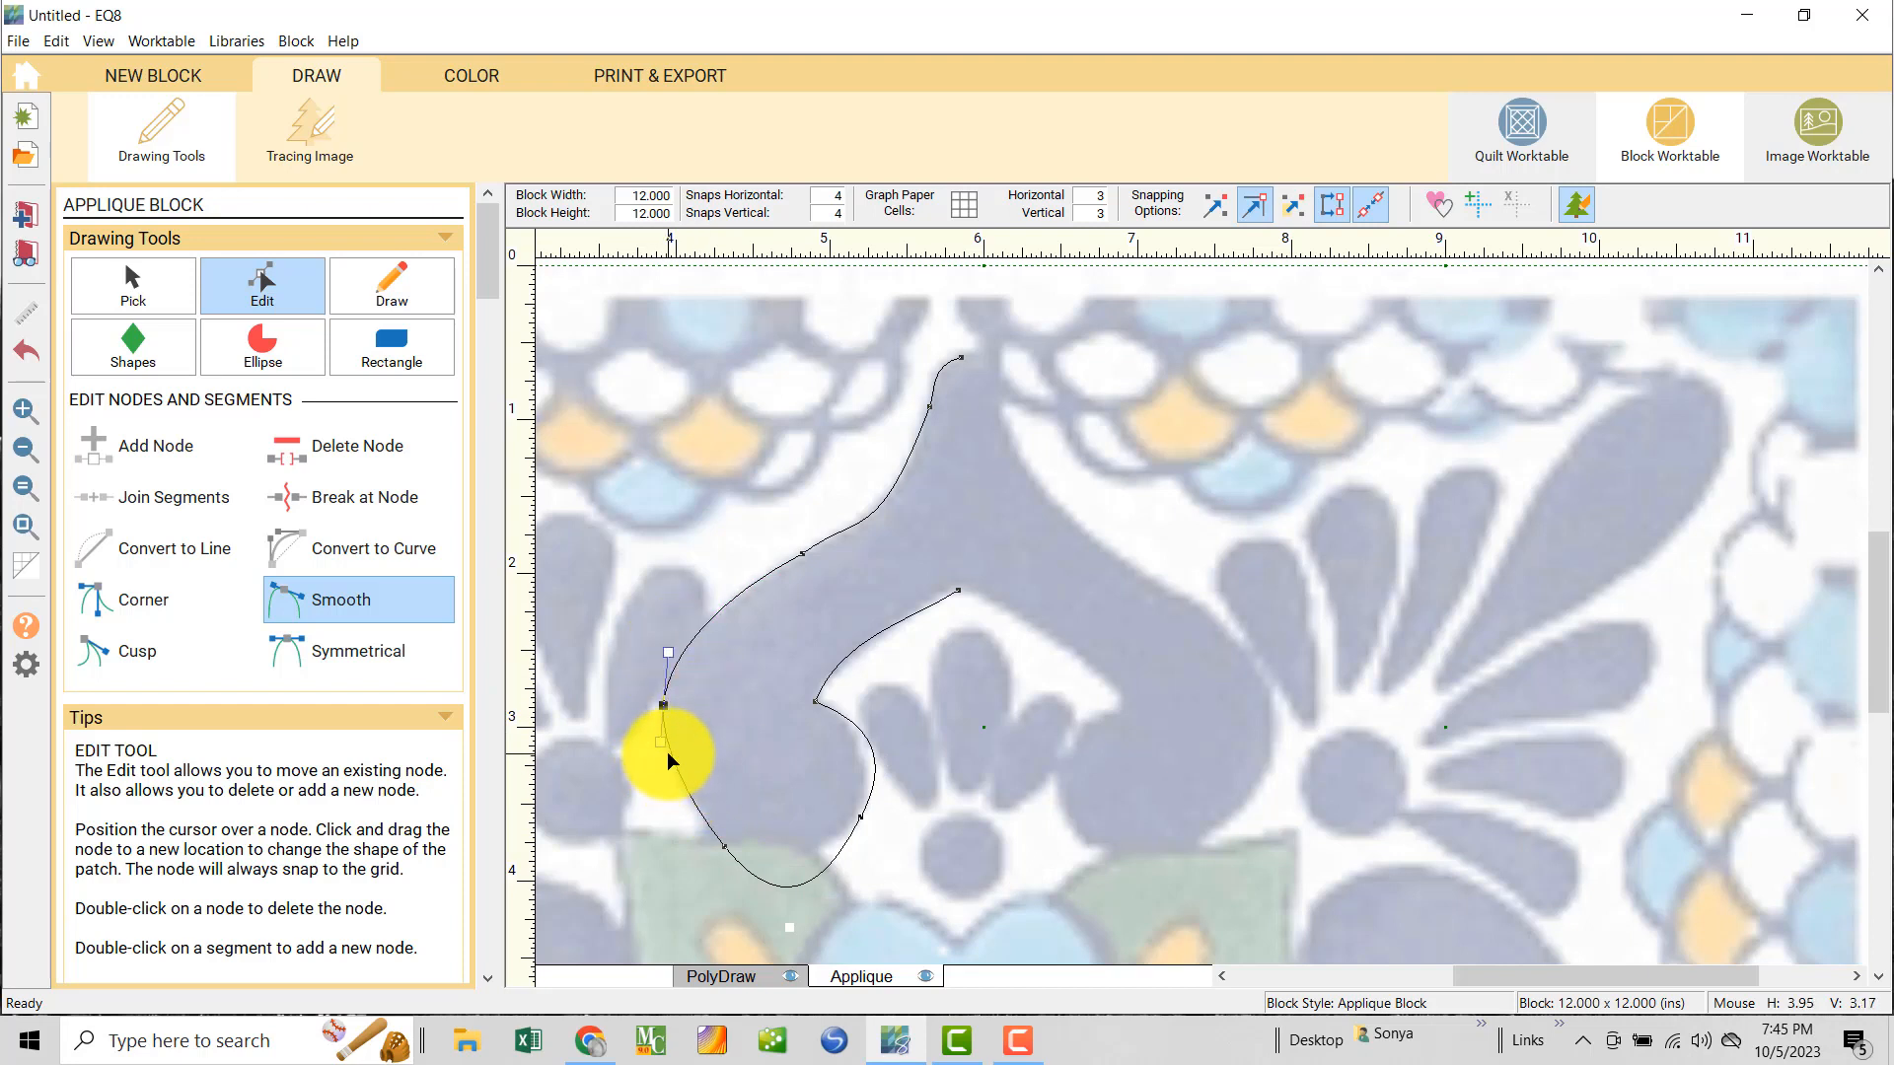
pyautogui.doubleClick(724, 844)
pyautogui.moveTo(789, 925); pyautogui.dragTo(714, 832)
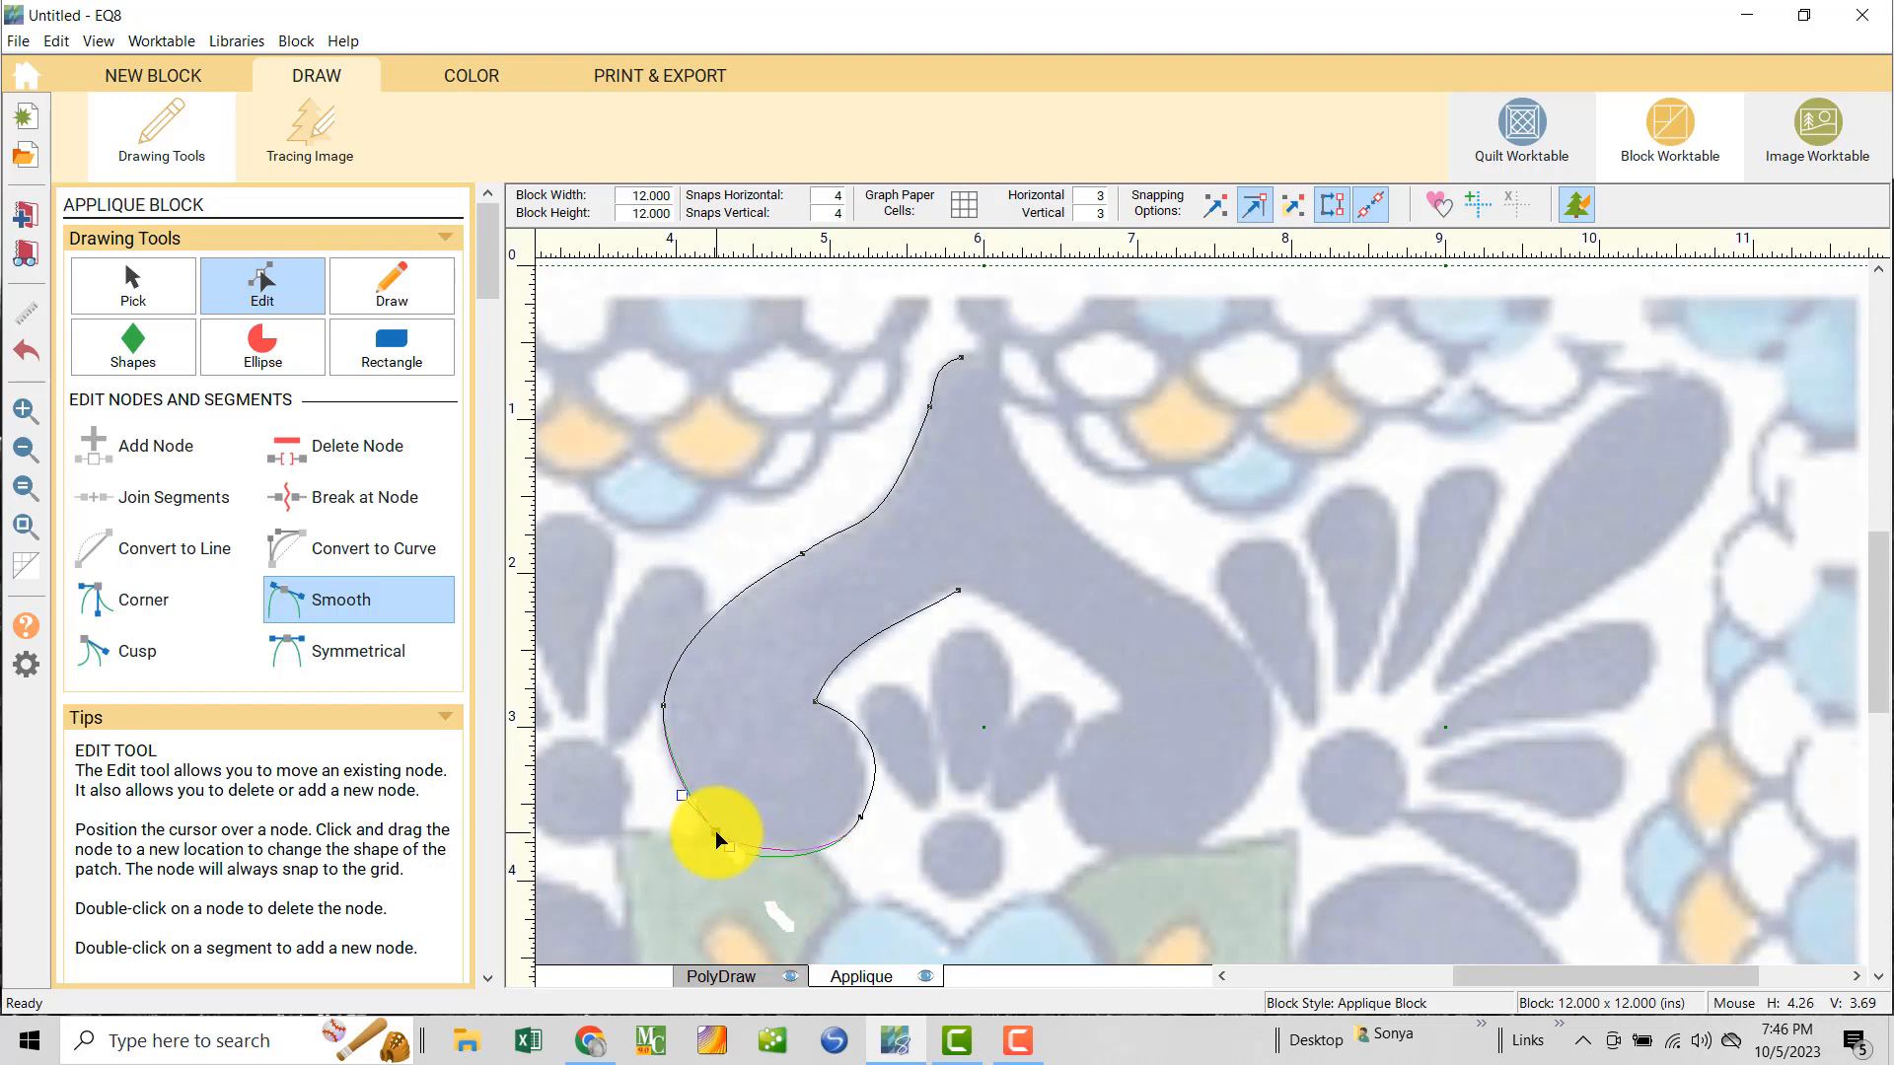
pyautogui.moveTo(862, 816); pyautogui.dragTo(872, 773)
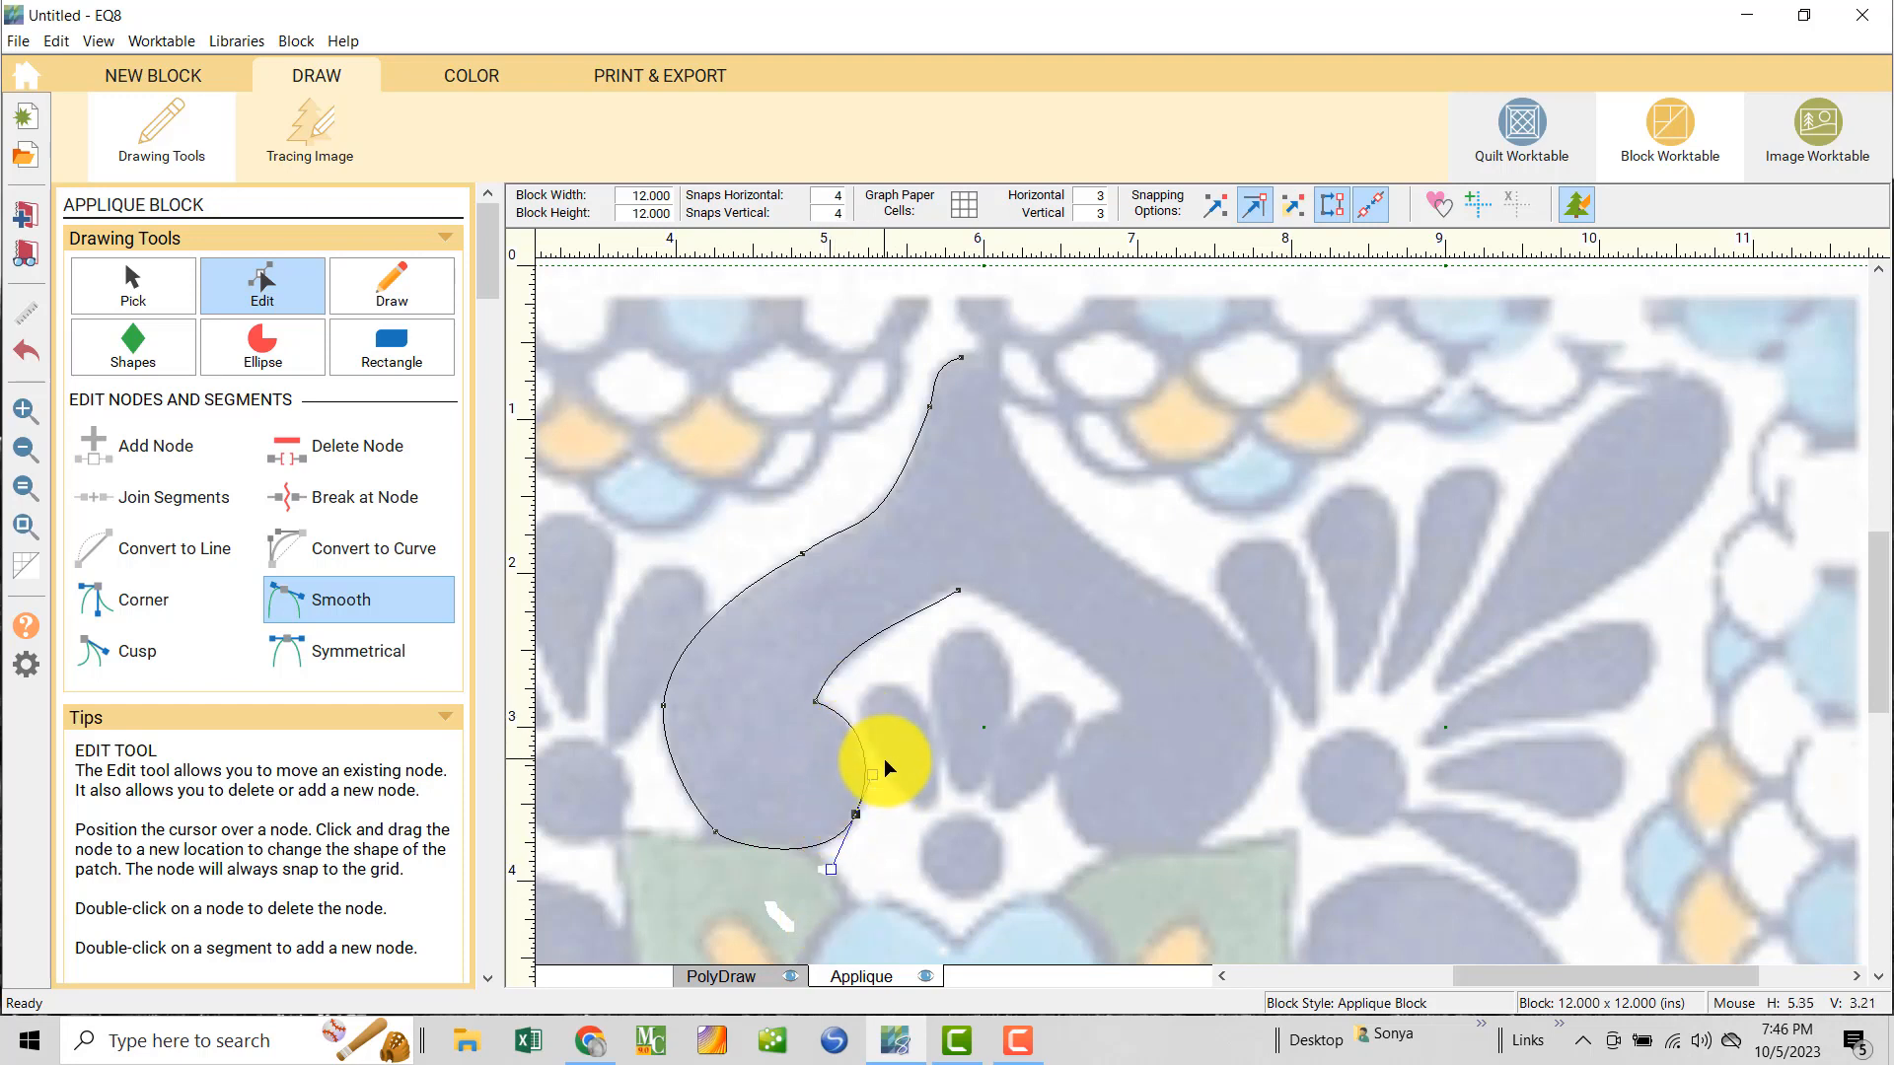
pyautogui.moveTo(874, 771); pyautogui.dragTo(869, 779)
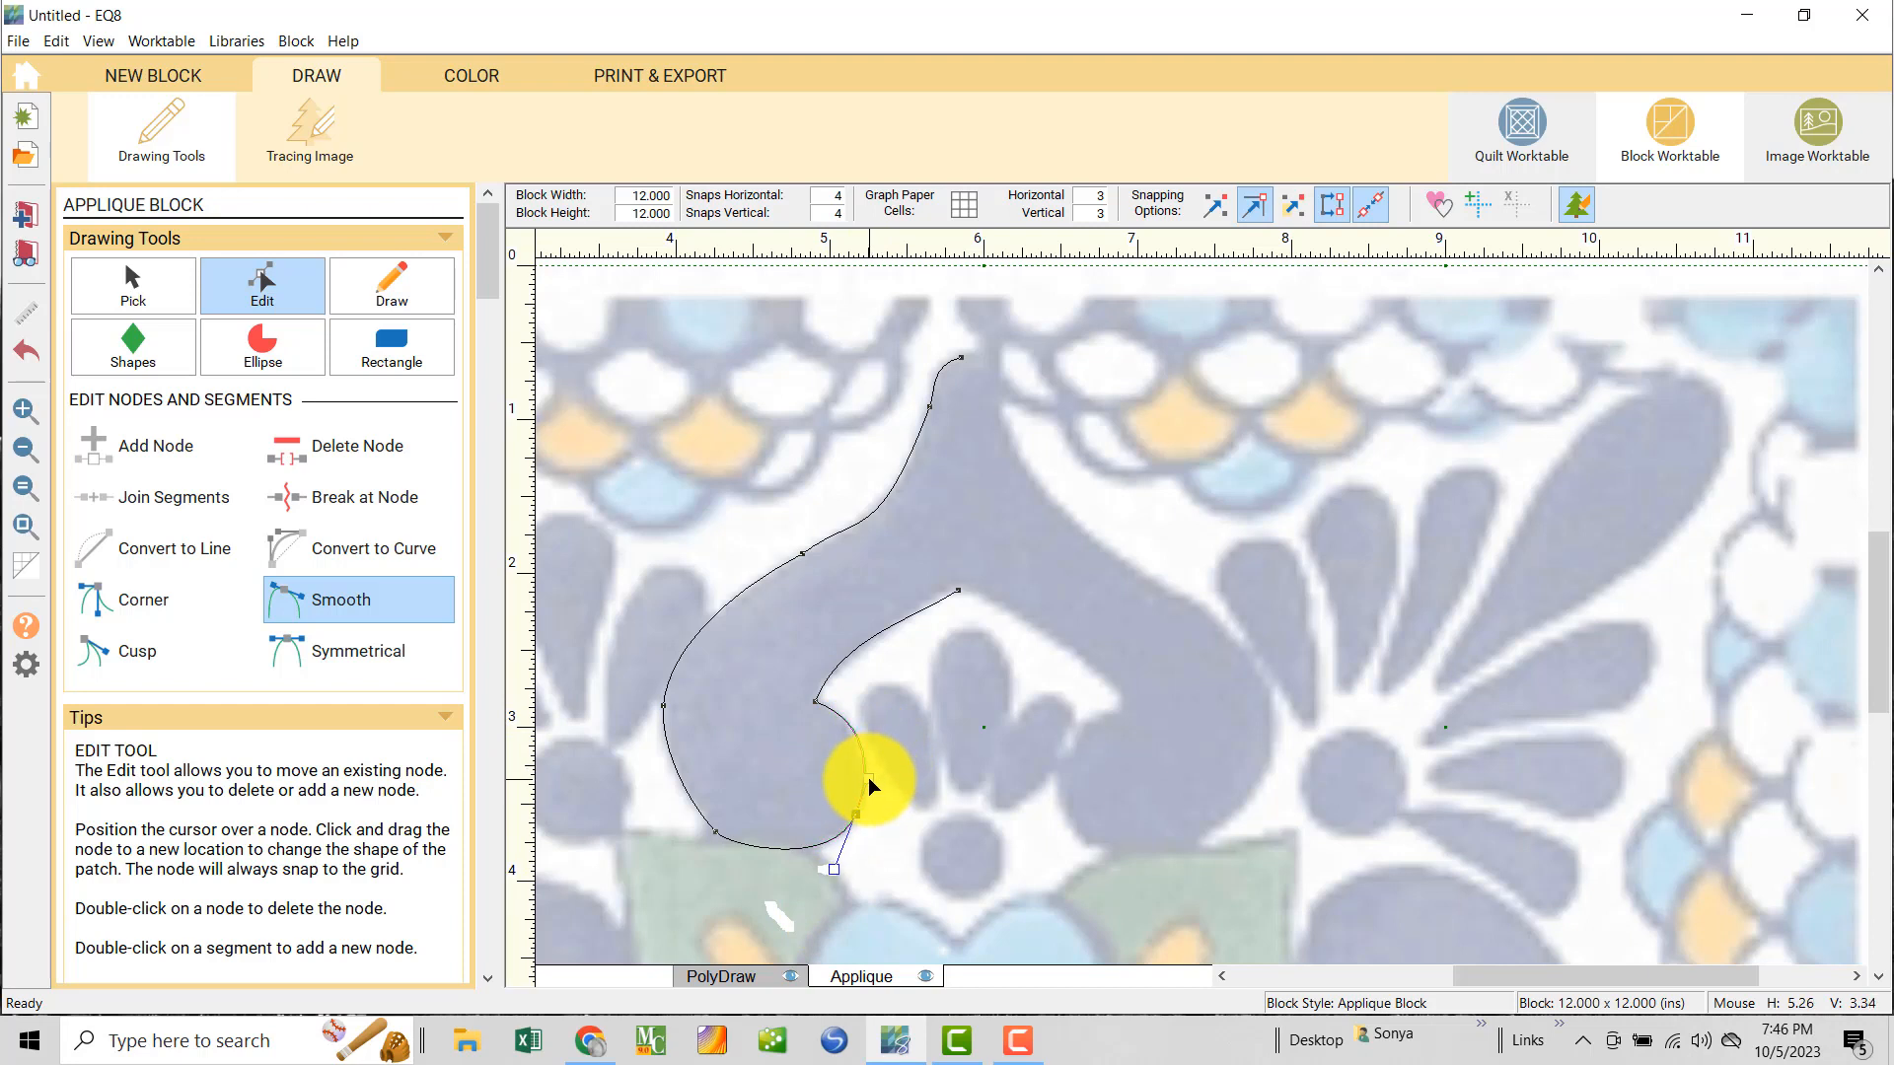
# - Shorten the lower handle of the scroll's inner corner node and shift its upper handle slightly to fit the motif
pyautogui.click(815, 702)
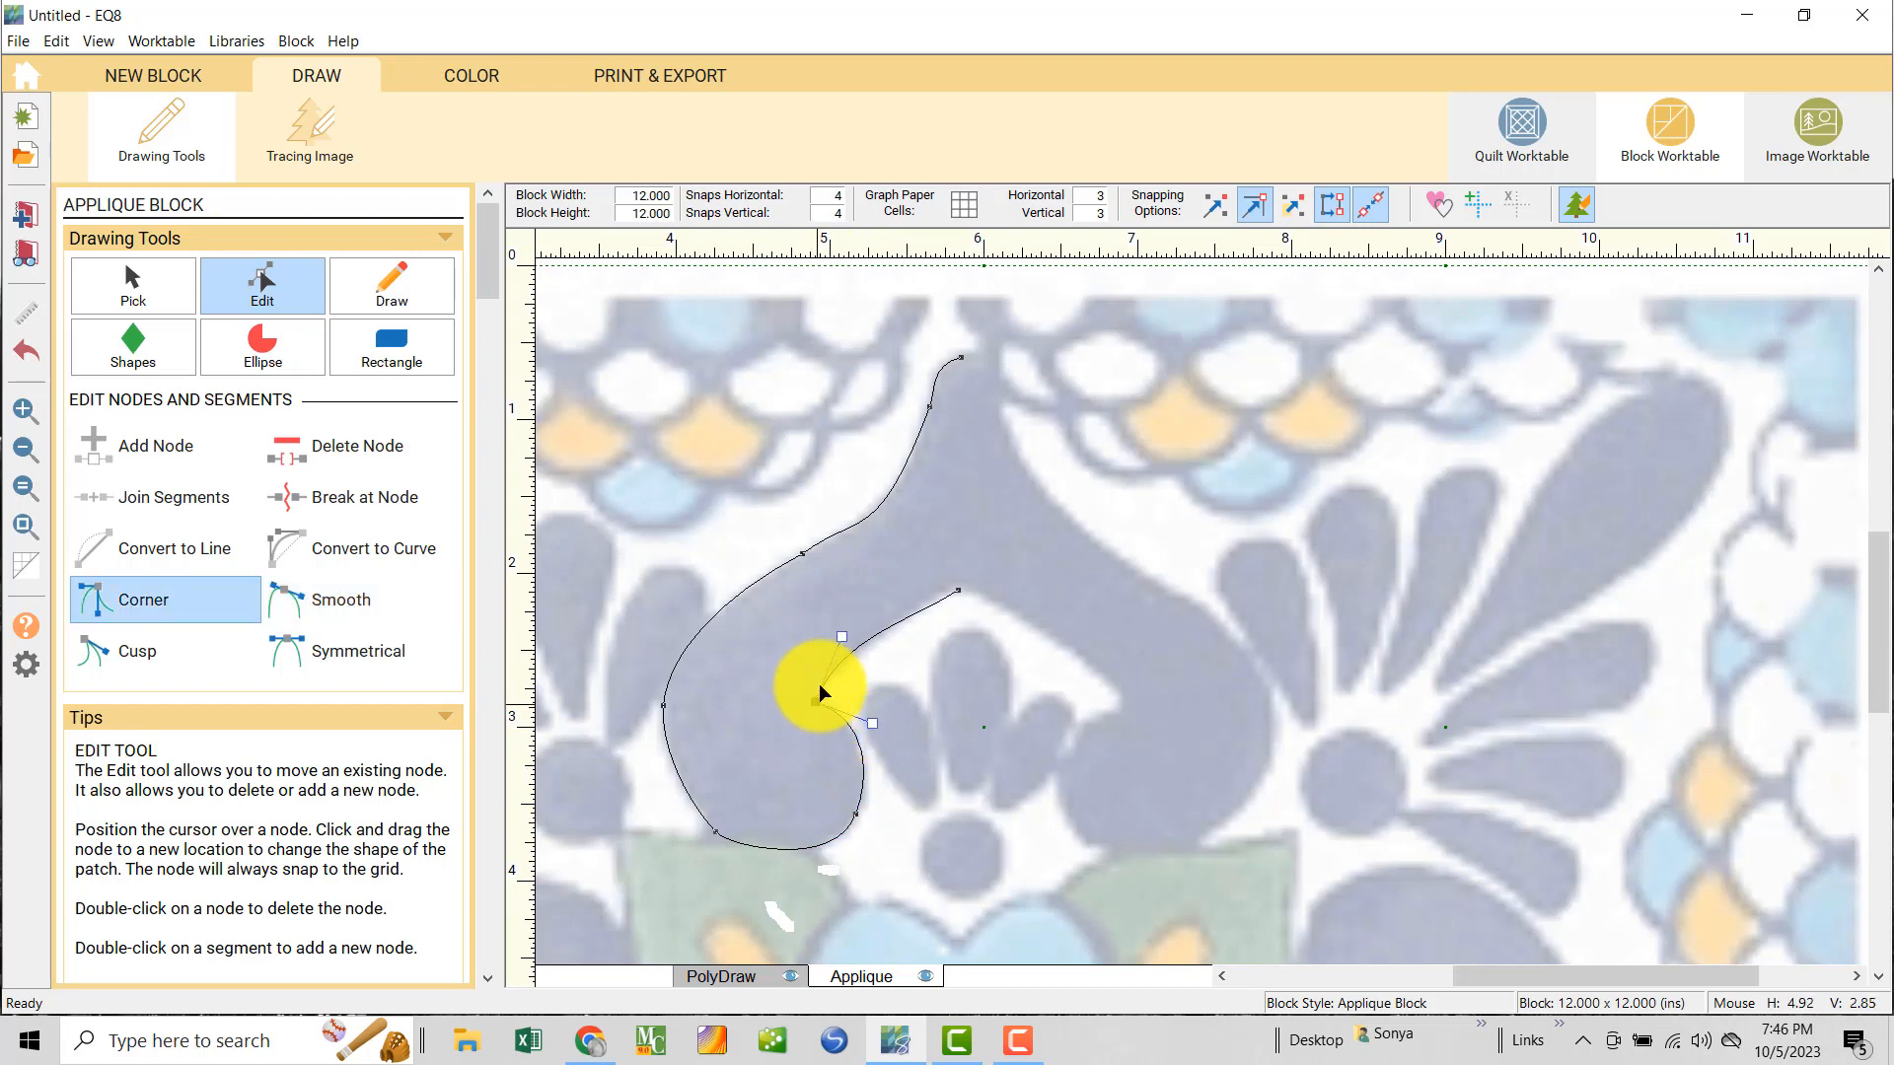
pyautogui.moveTo(874, 722); pyautogui.dragTo(863, 716)
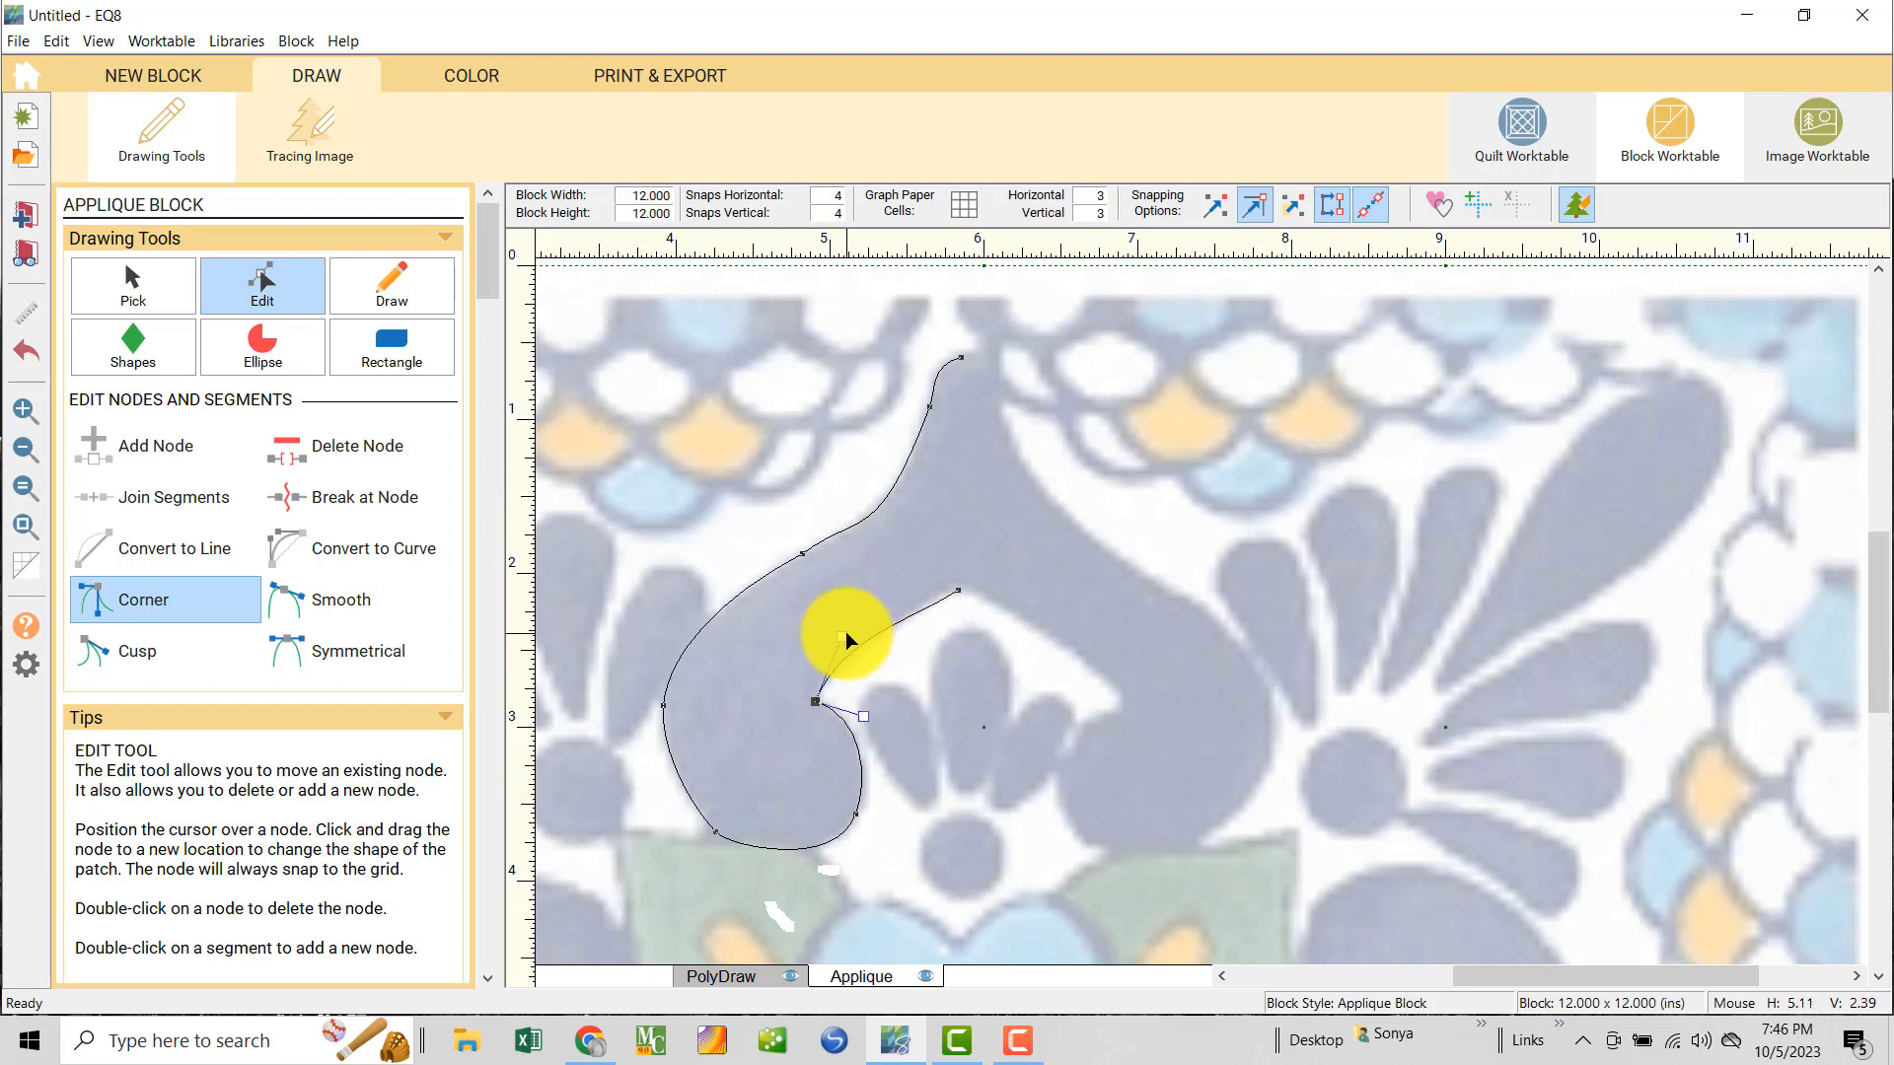
pyautogui.moveTo(846, 633); pyautogui.dragTo(852, 630)
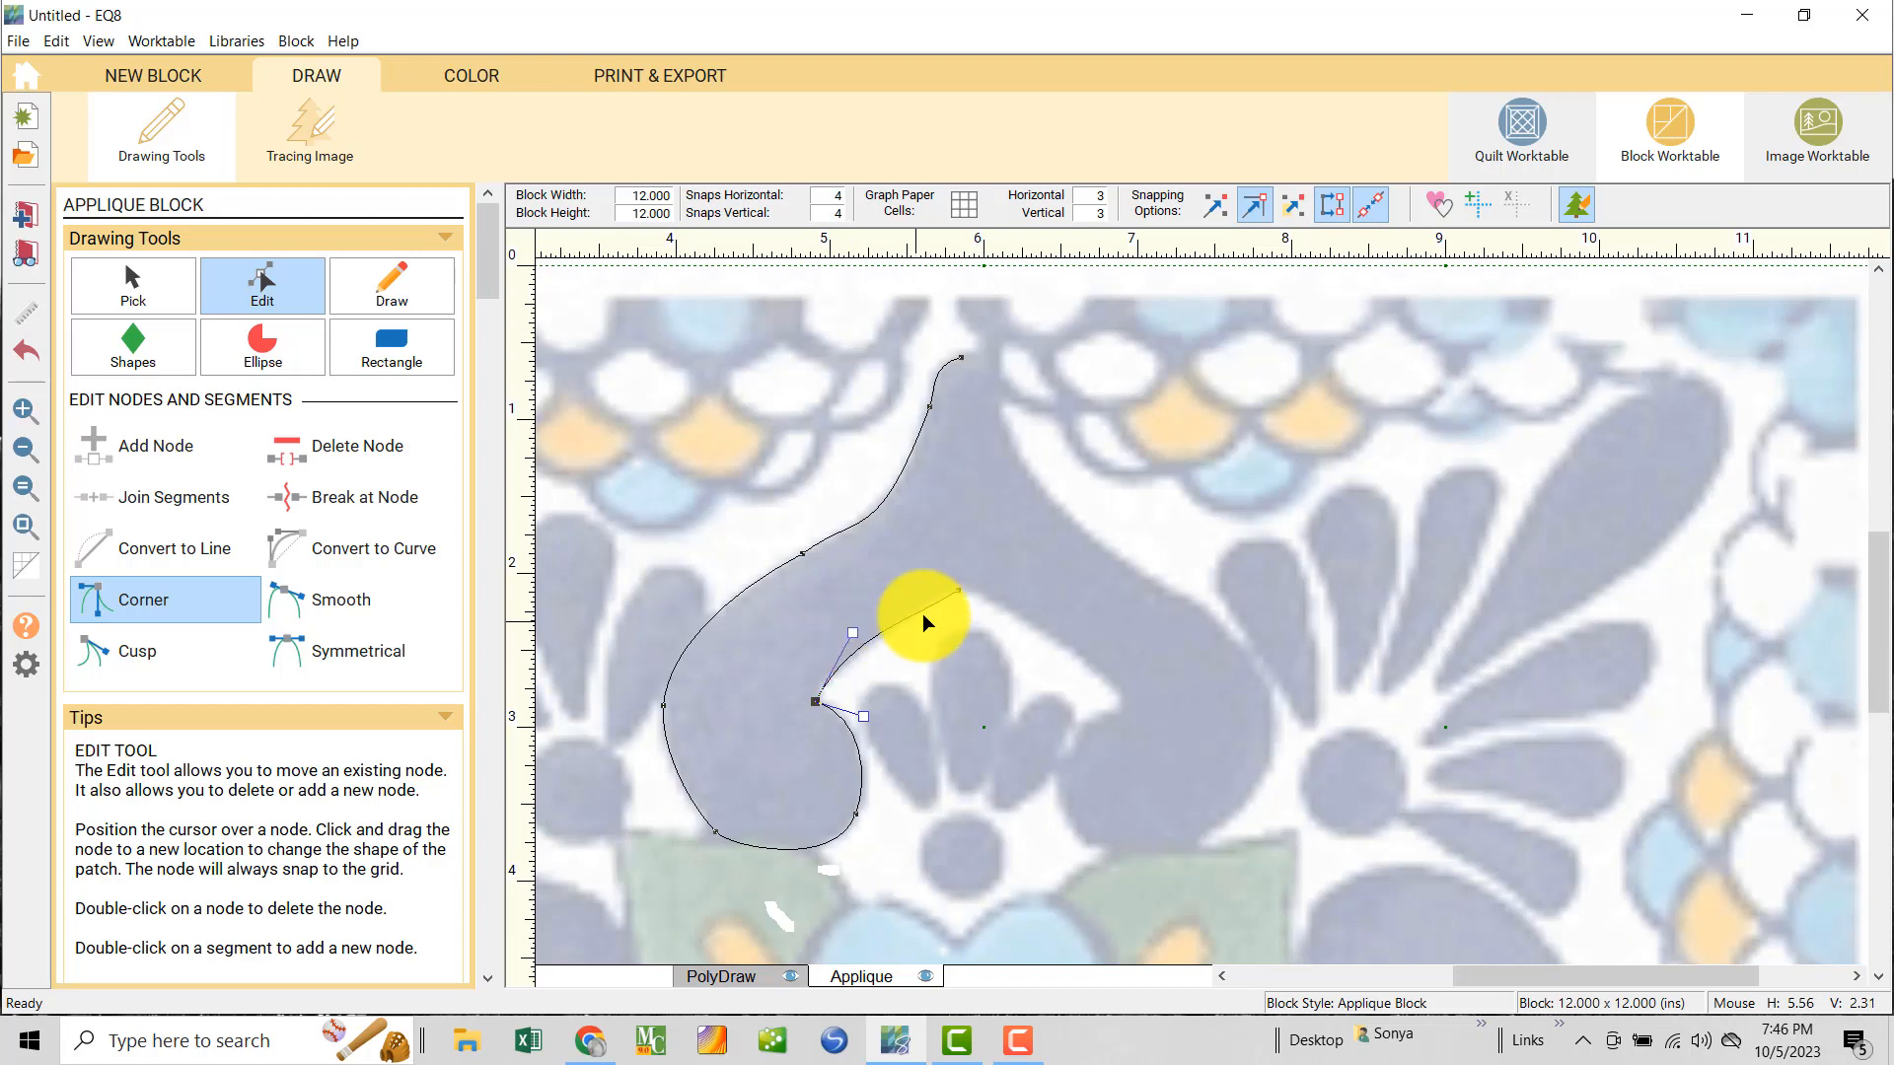
# - Raise the curve's inner end node slightly and nudge the outermost and lower-left nodes onto the motif's edge
pyautogui.click(957, 589)
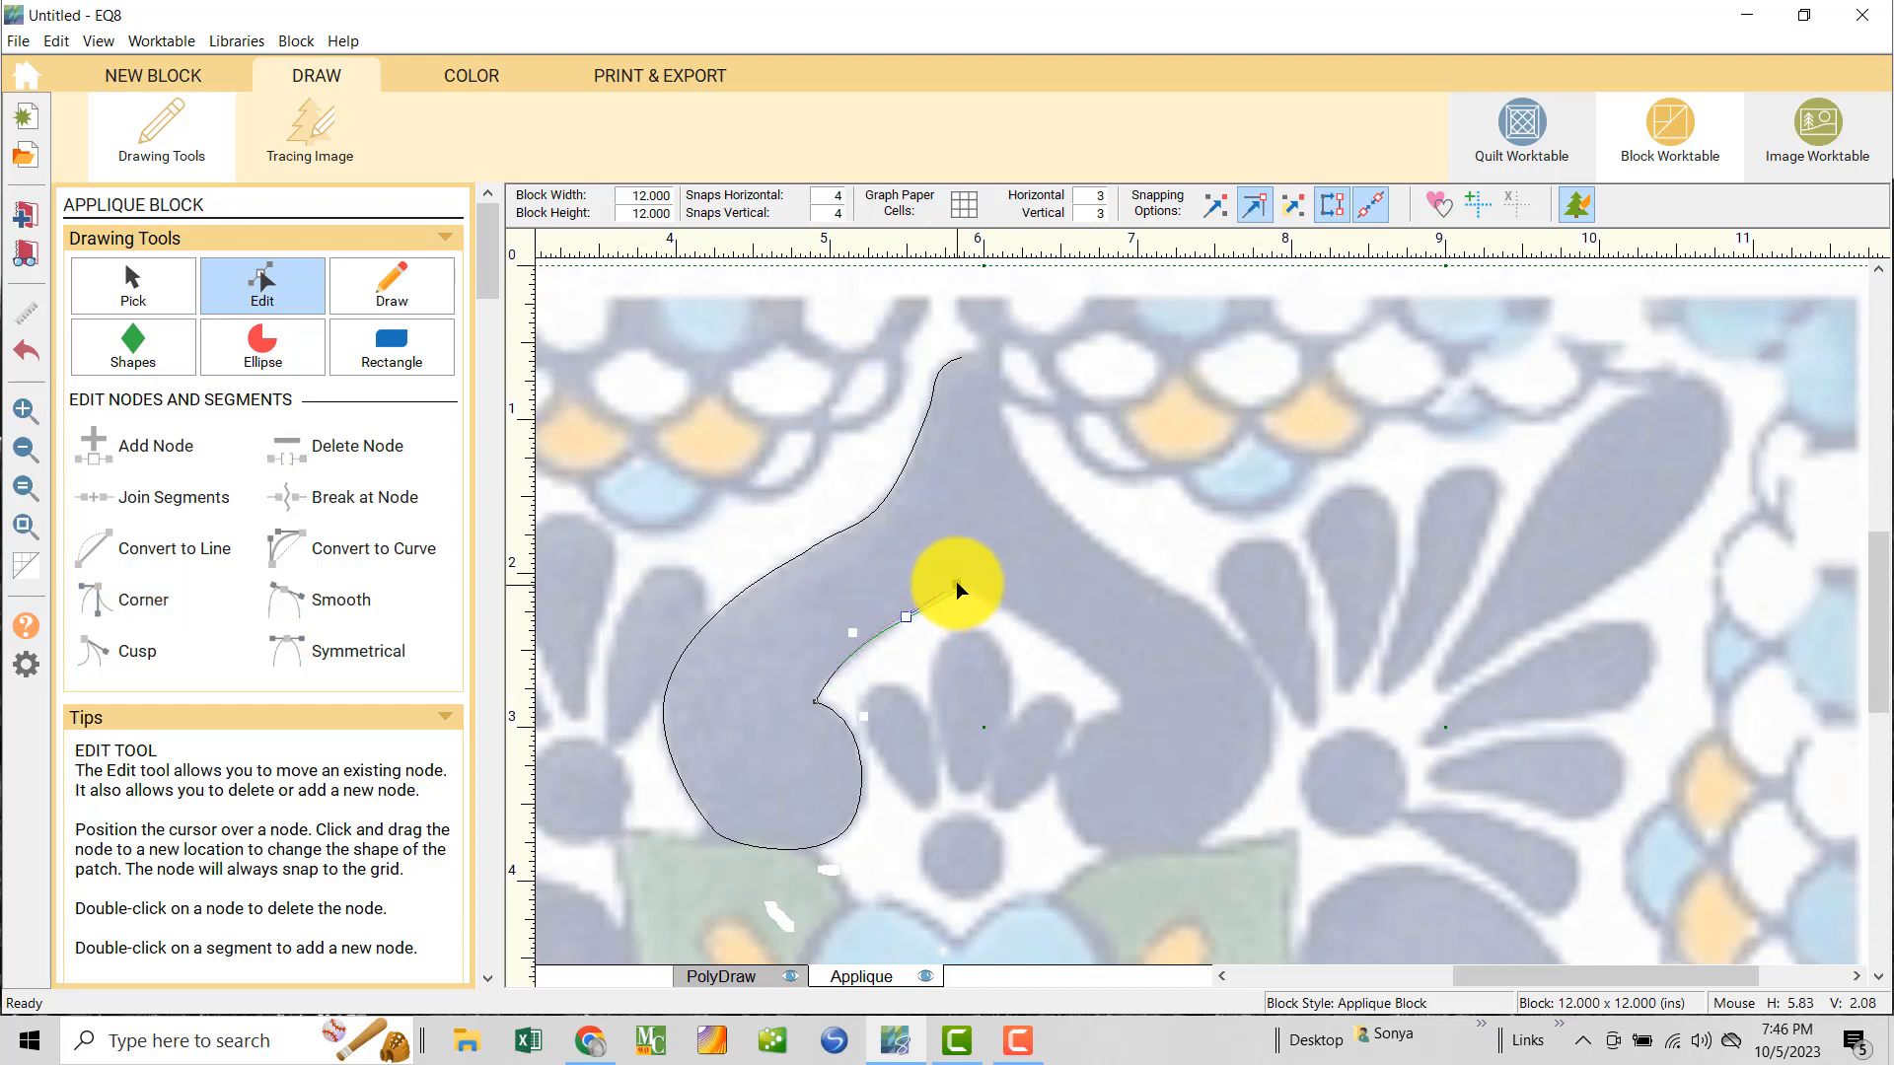
pyautogui.moveTo(957, 583); pyautogui.dragTo(959, 582)
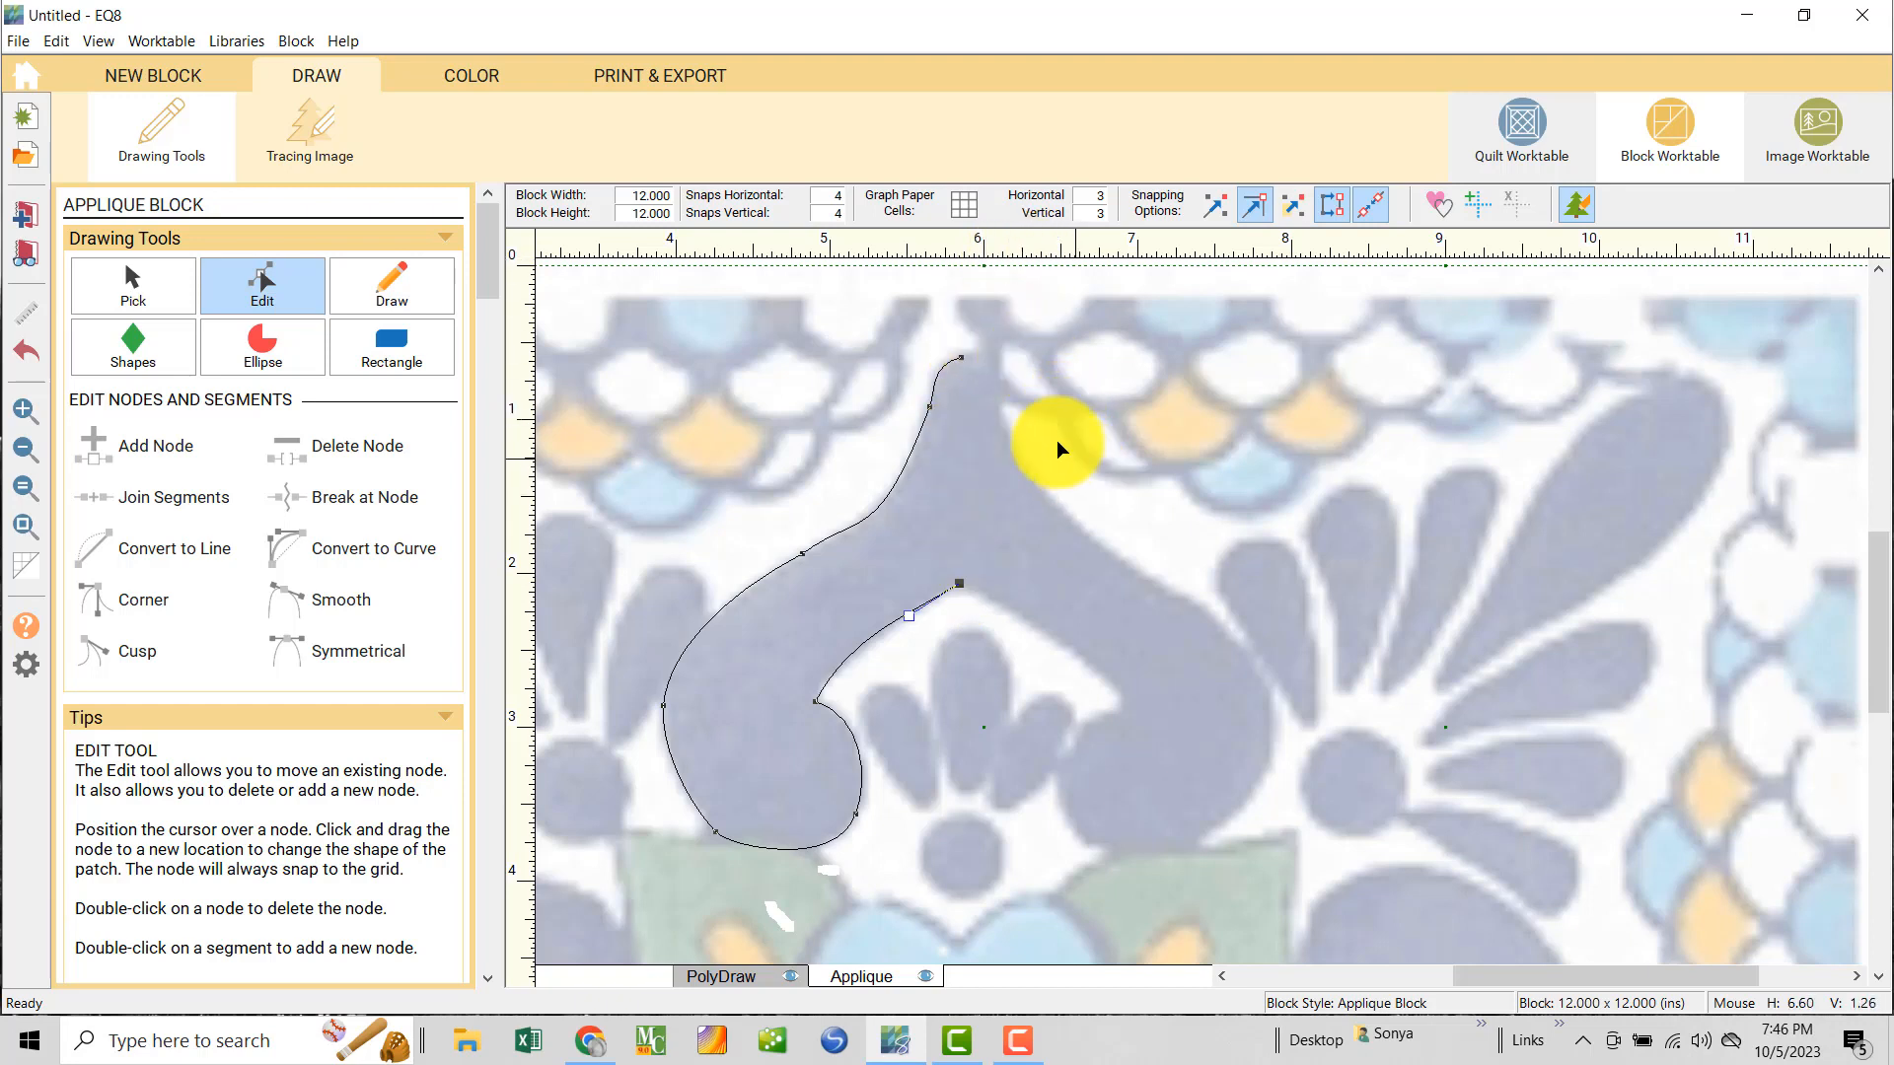
pyautogui.click(665, 703)
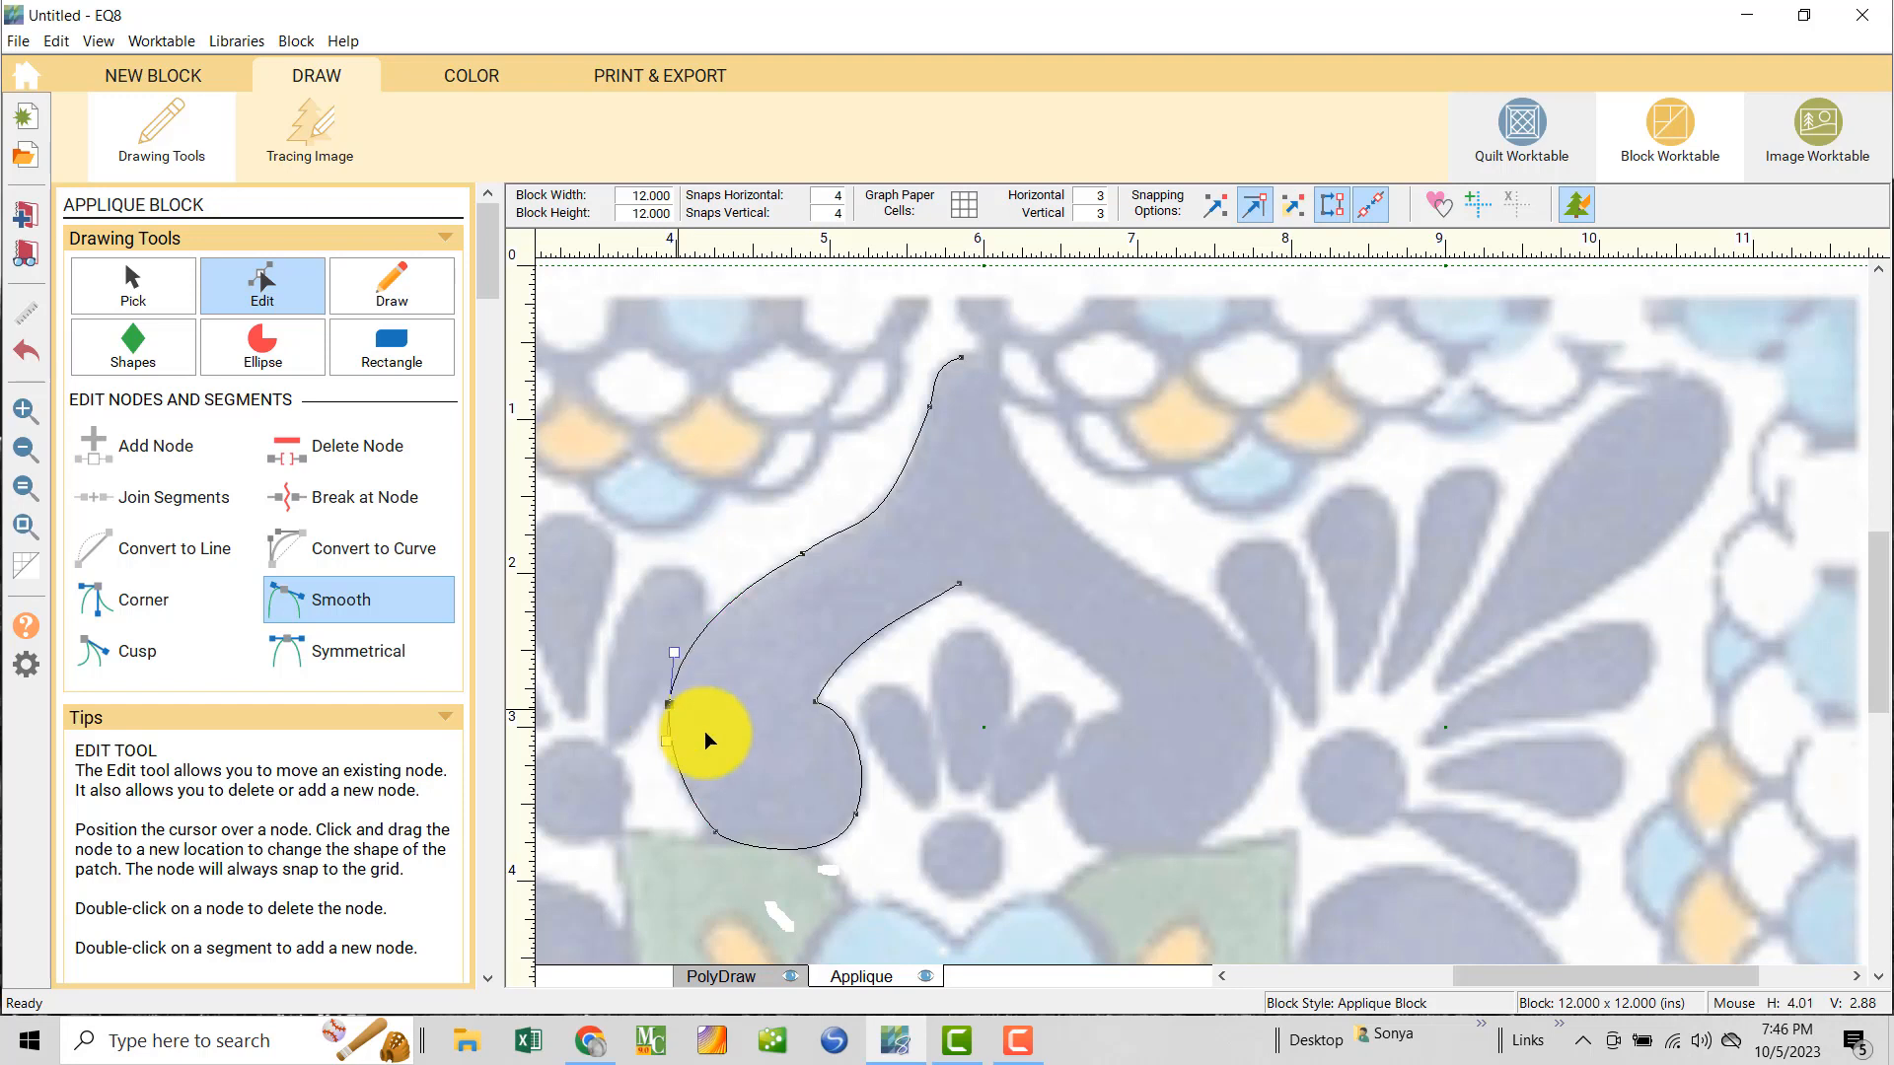
pyautogui.click(715, 829)
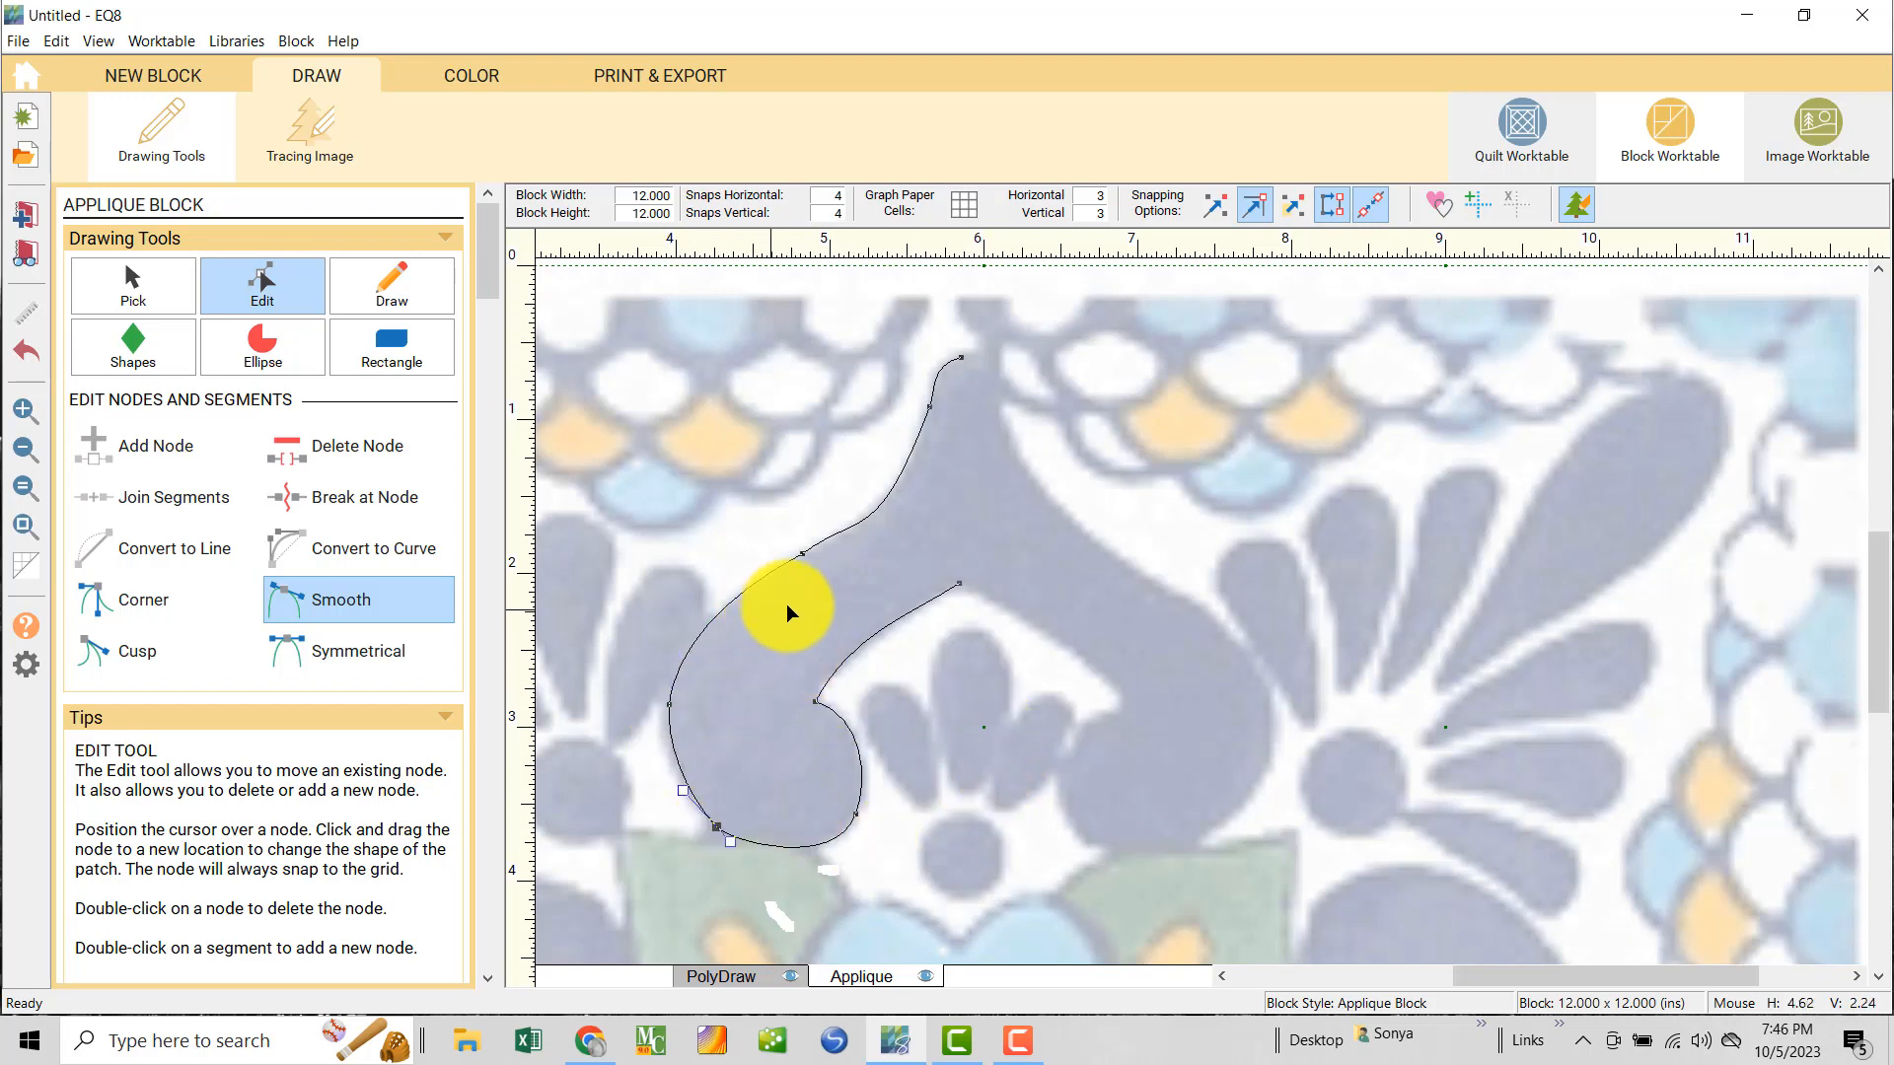
# - Complete the motif's right half with a clone of the curve, flipped left to right and aligned end to end at about X 5.86, Y 0.60
pyautogui.click(137, 288)
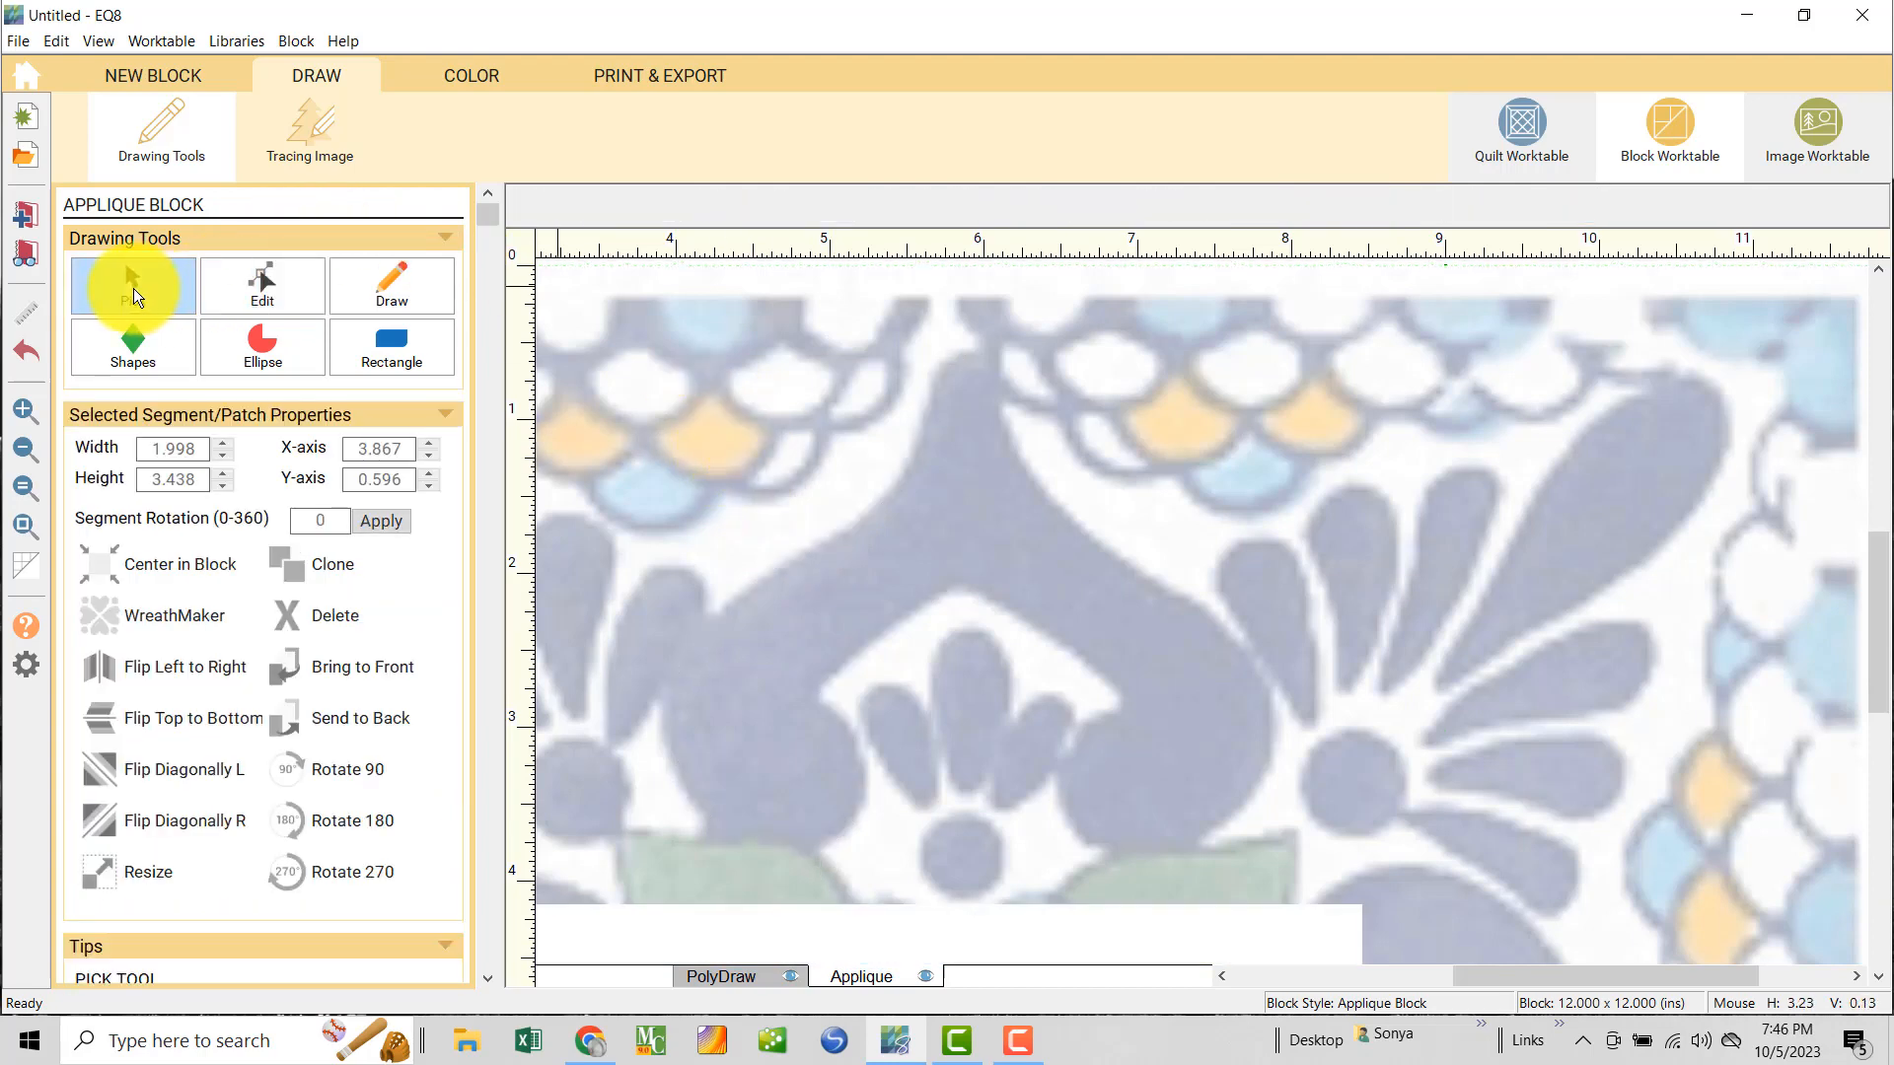
pyautogui.click(880, 503)
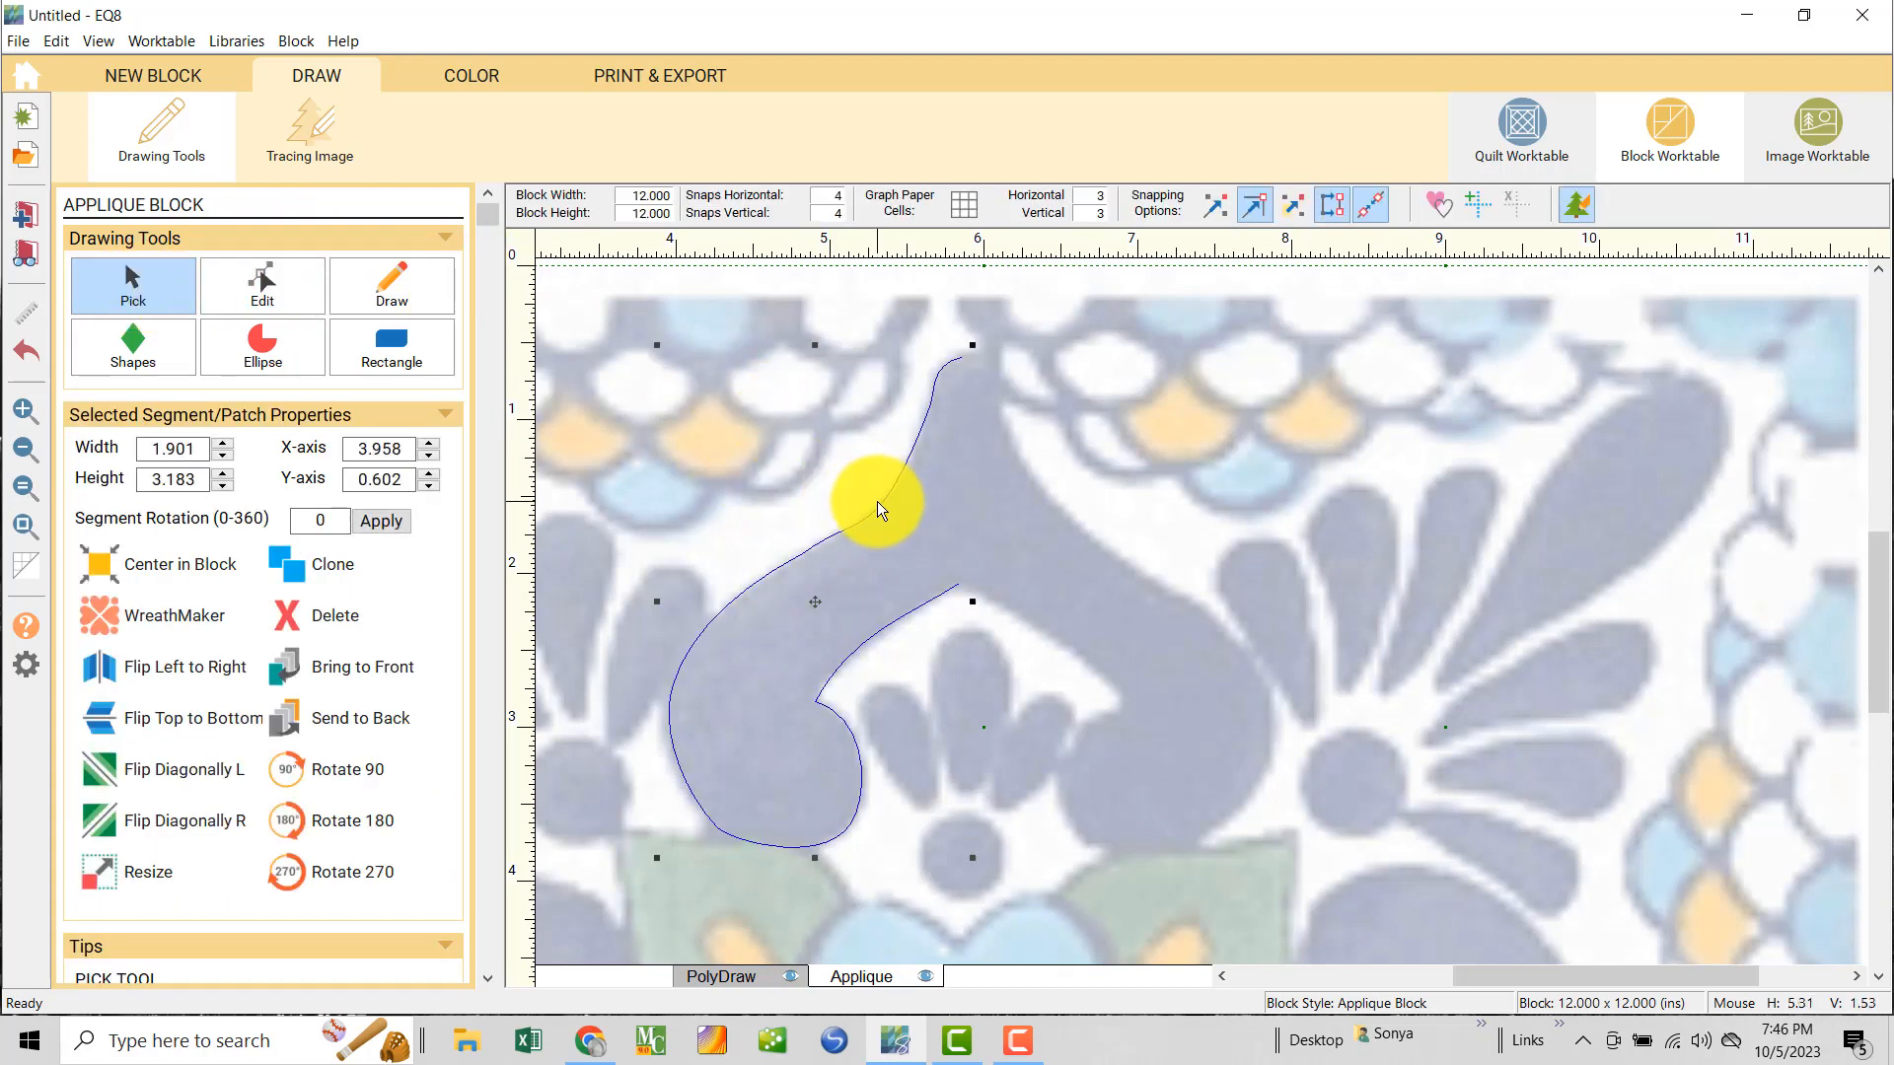
pyautogui.click(298, 566)
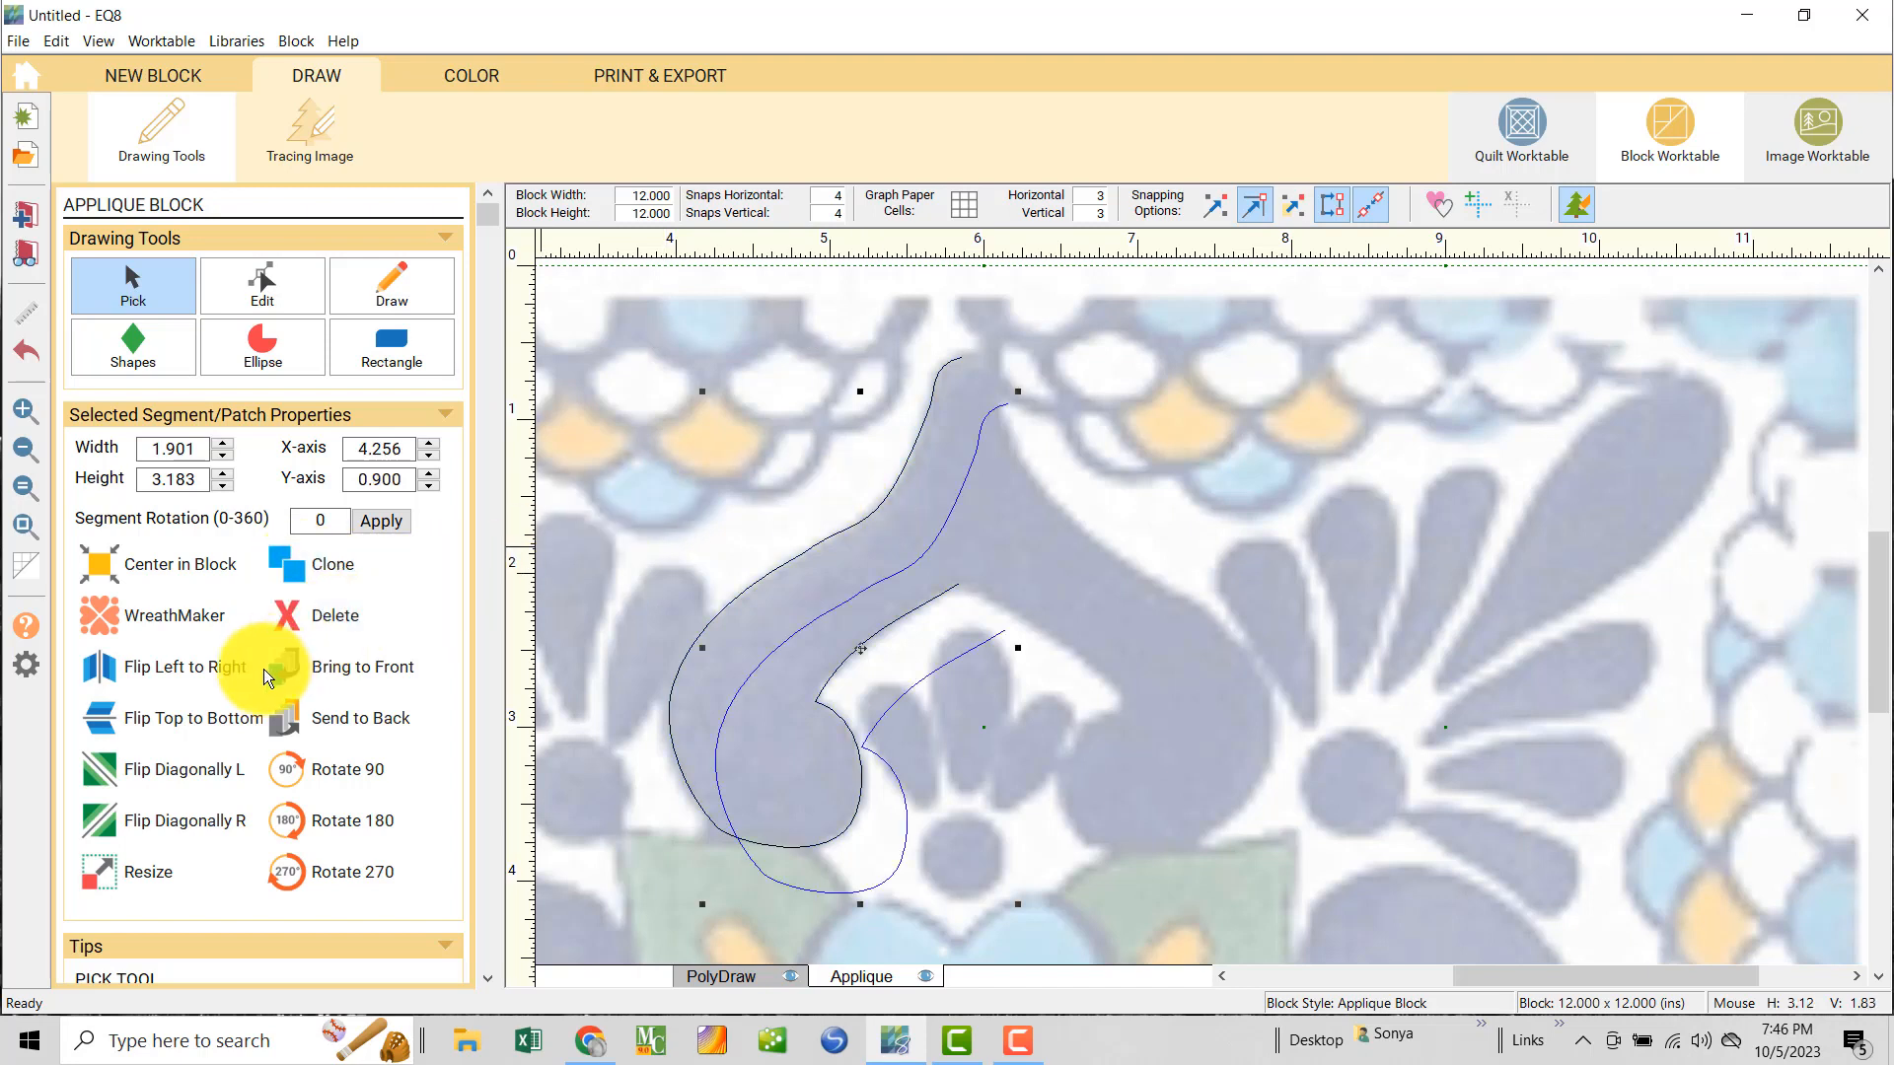
pyautogui.click(96, 671)
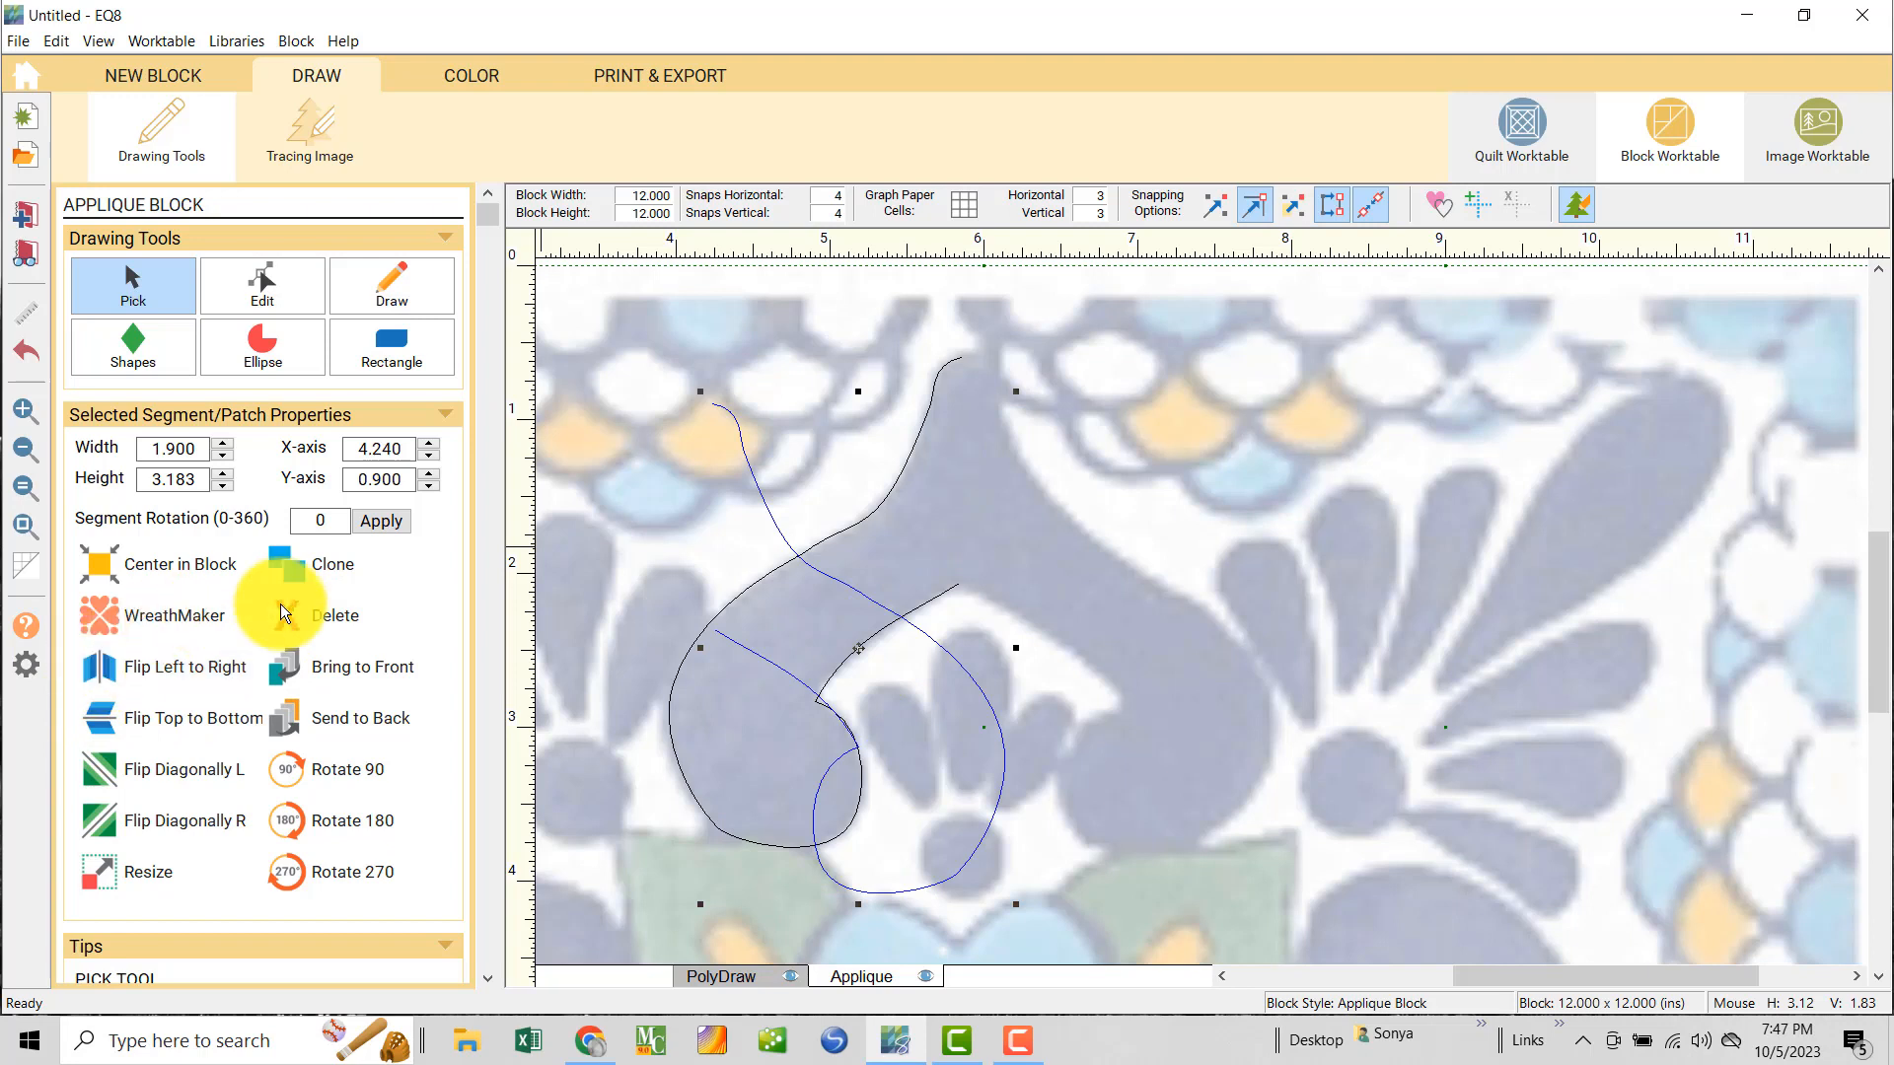
pyautogui.moveTo(861, 649); pyautogui.dragTo(1116, 601)
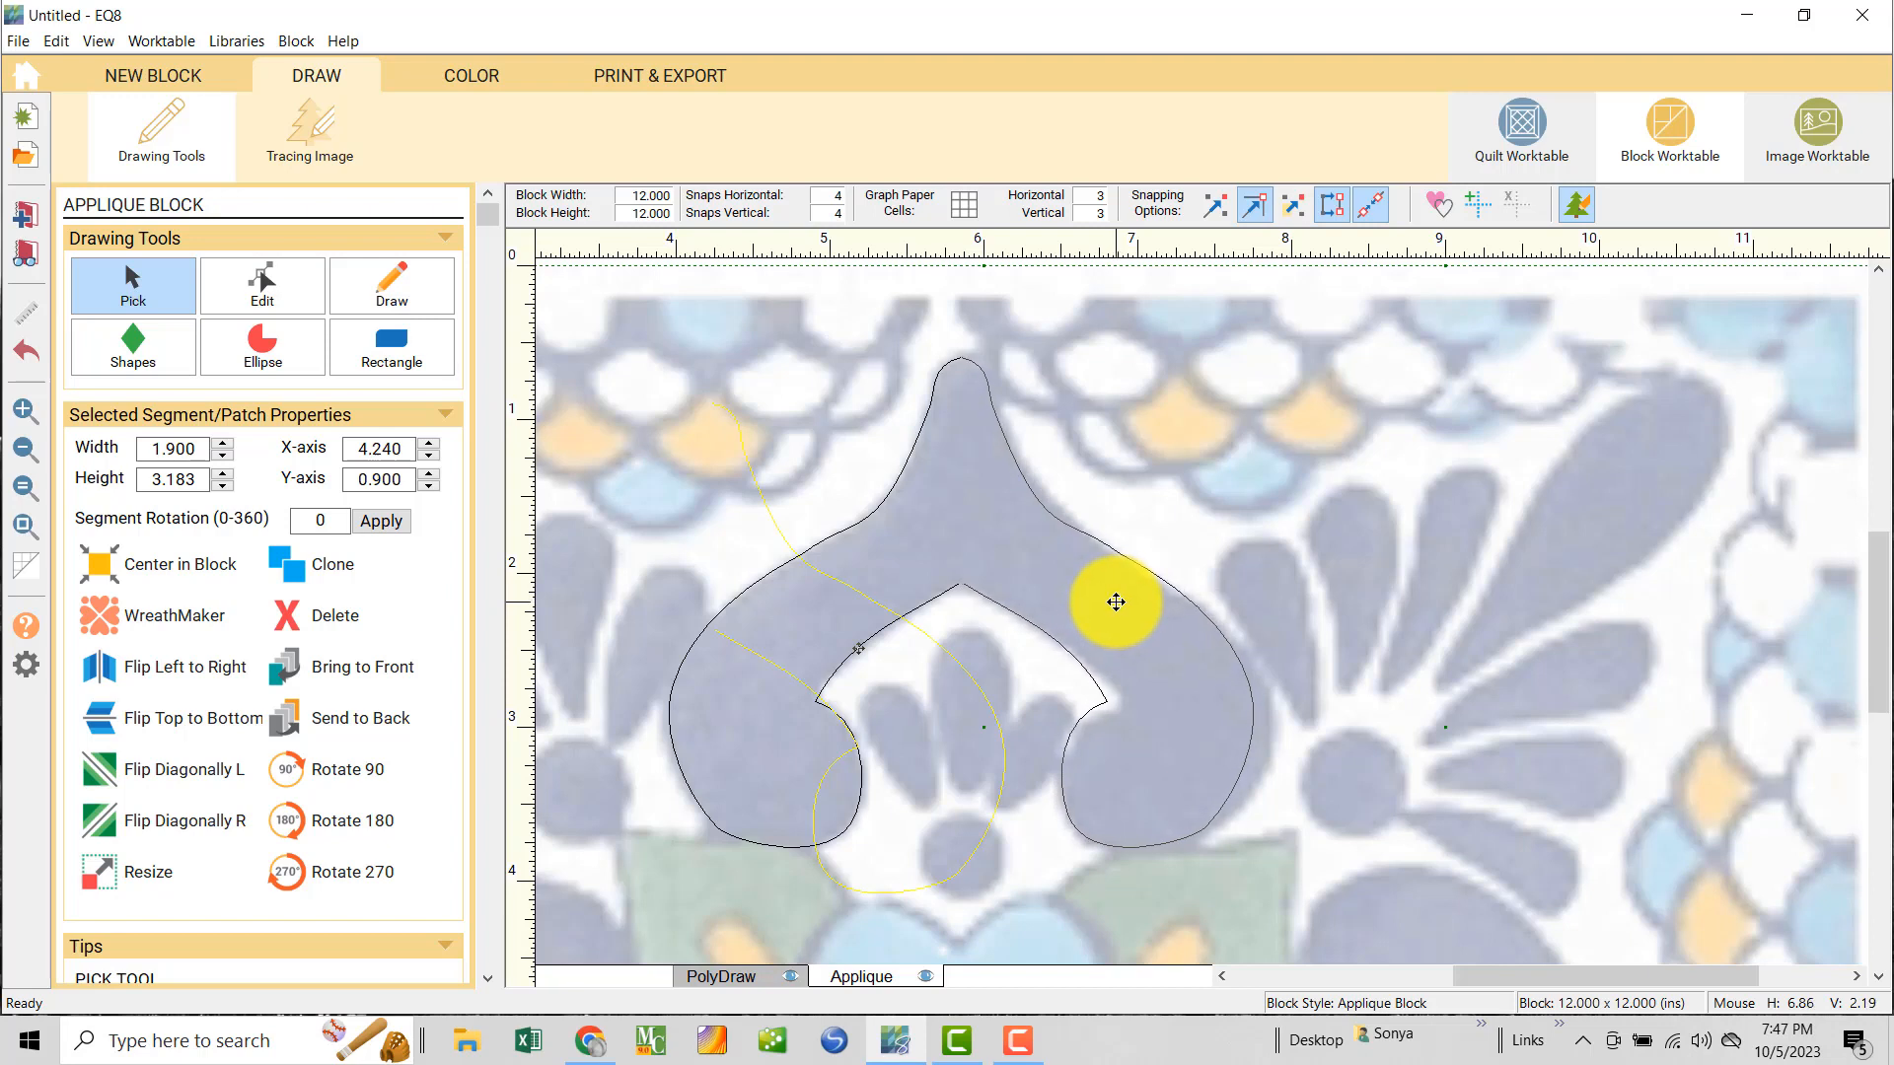
pyautogui.moveTo(1116, 602); pyautogui.dragTo(1113, 605)
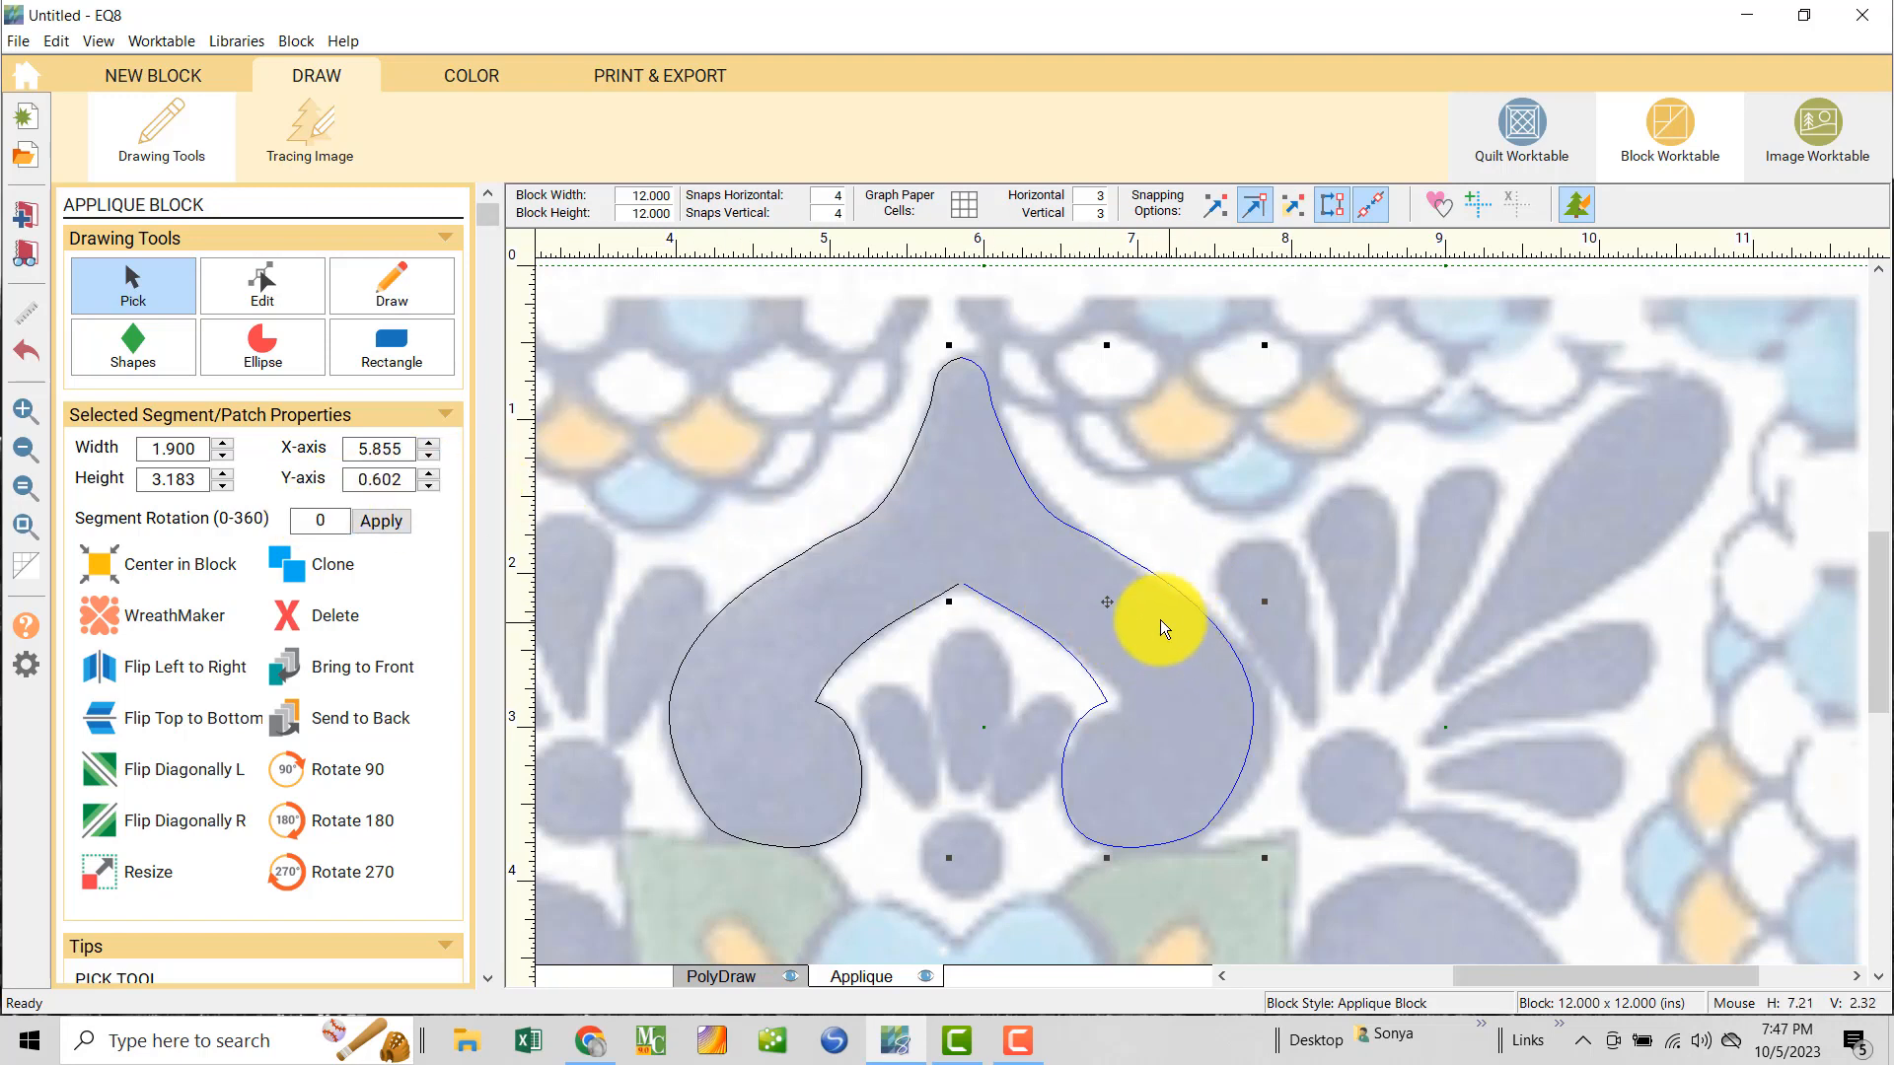
# - Rotate the scroll motif's right half slightly counterclockwise to follow the image and realign it with the left half at about X 5.86, Y 0.62
pyautogui.click(1107, 601)
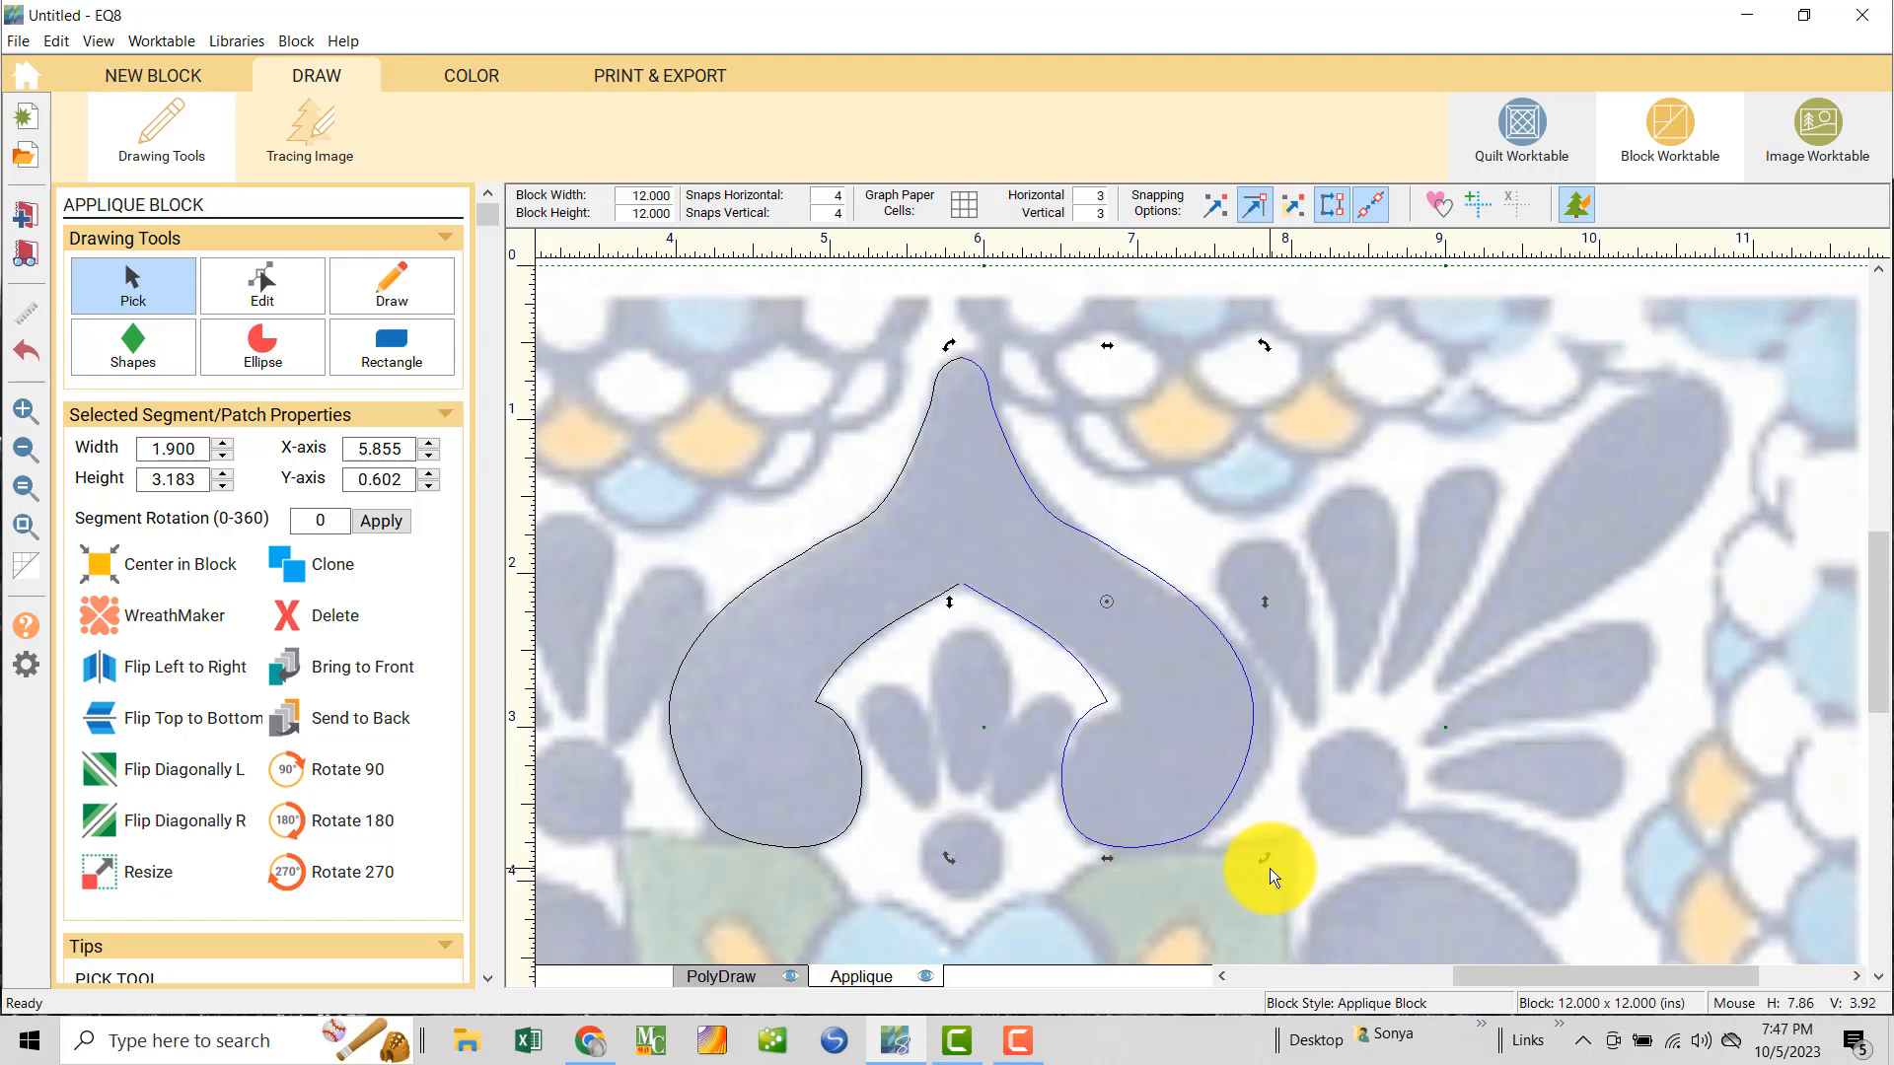
pyautogui.moveTo(1265, 857); pyautogui.dragTo(1278, 855)
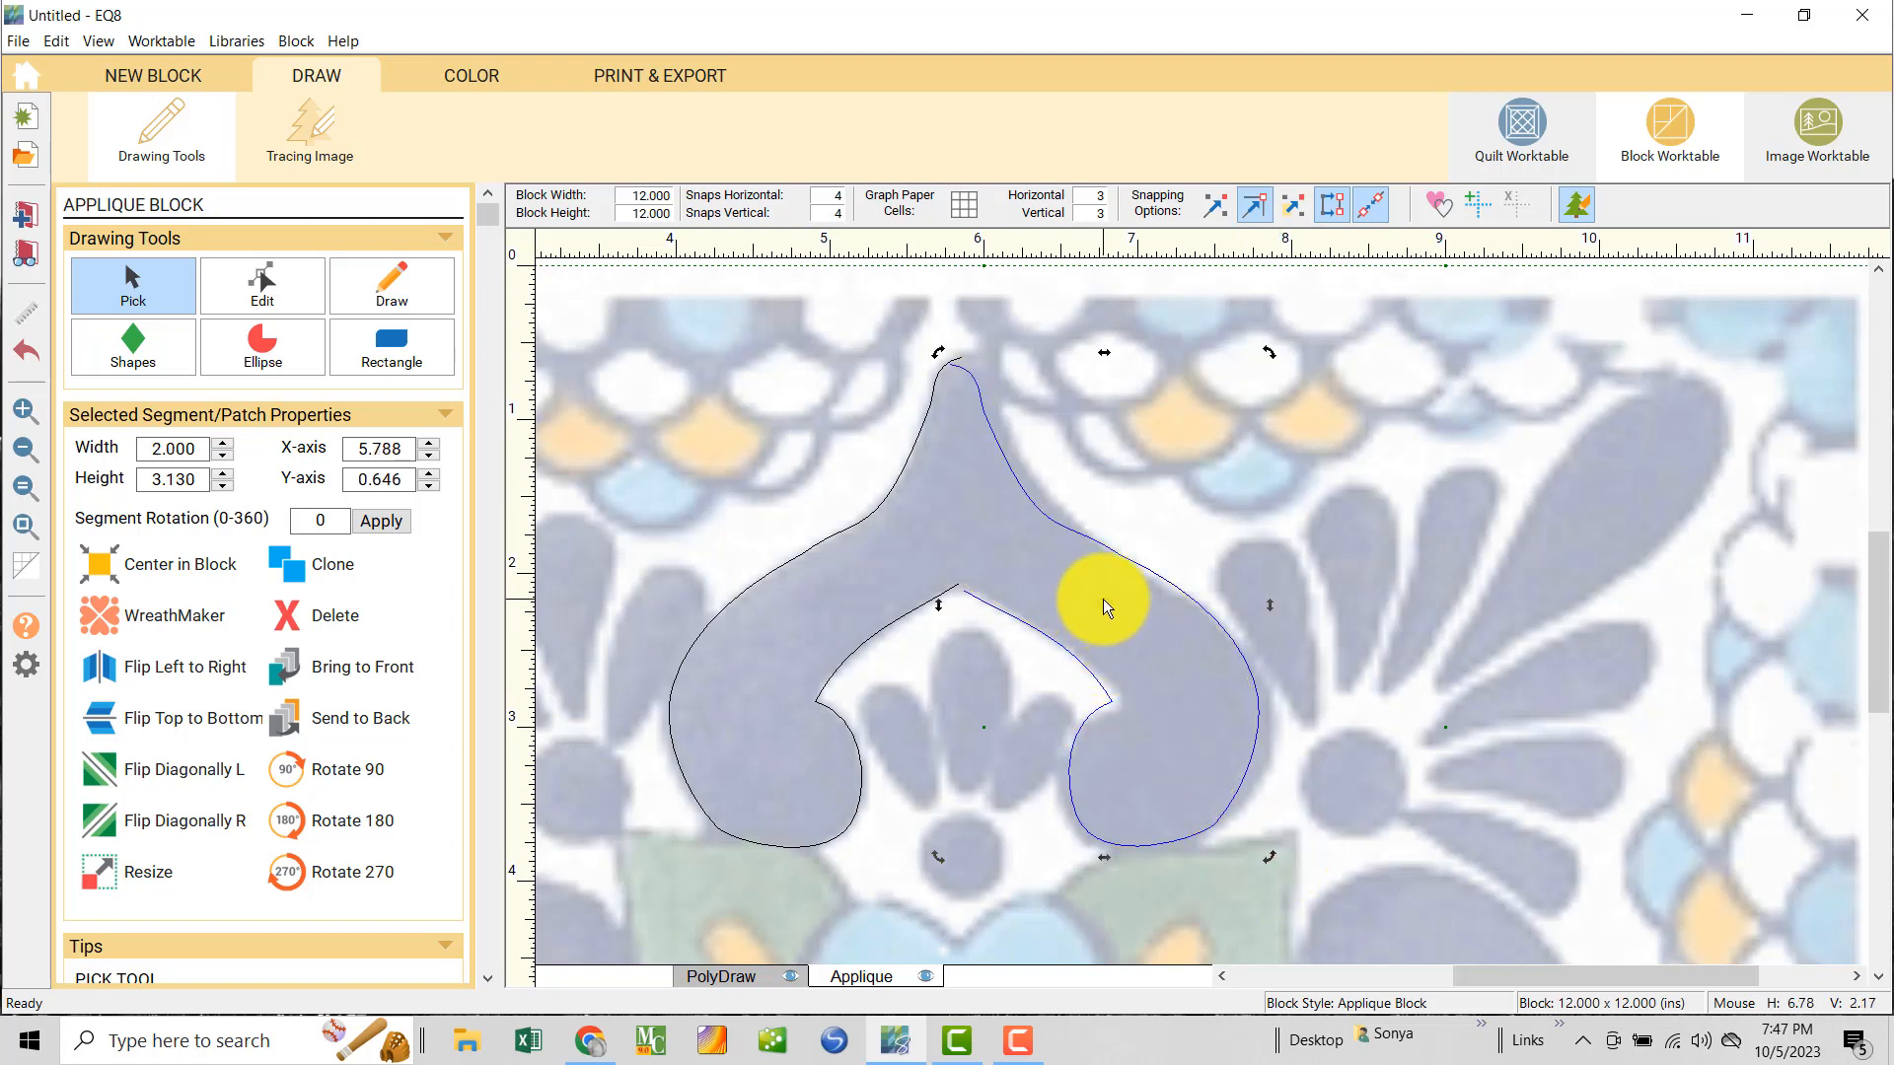
pyautogui.moveTo(1103, 600); pyautogui.dragTo(1114, 590)
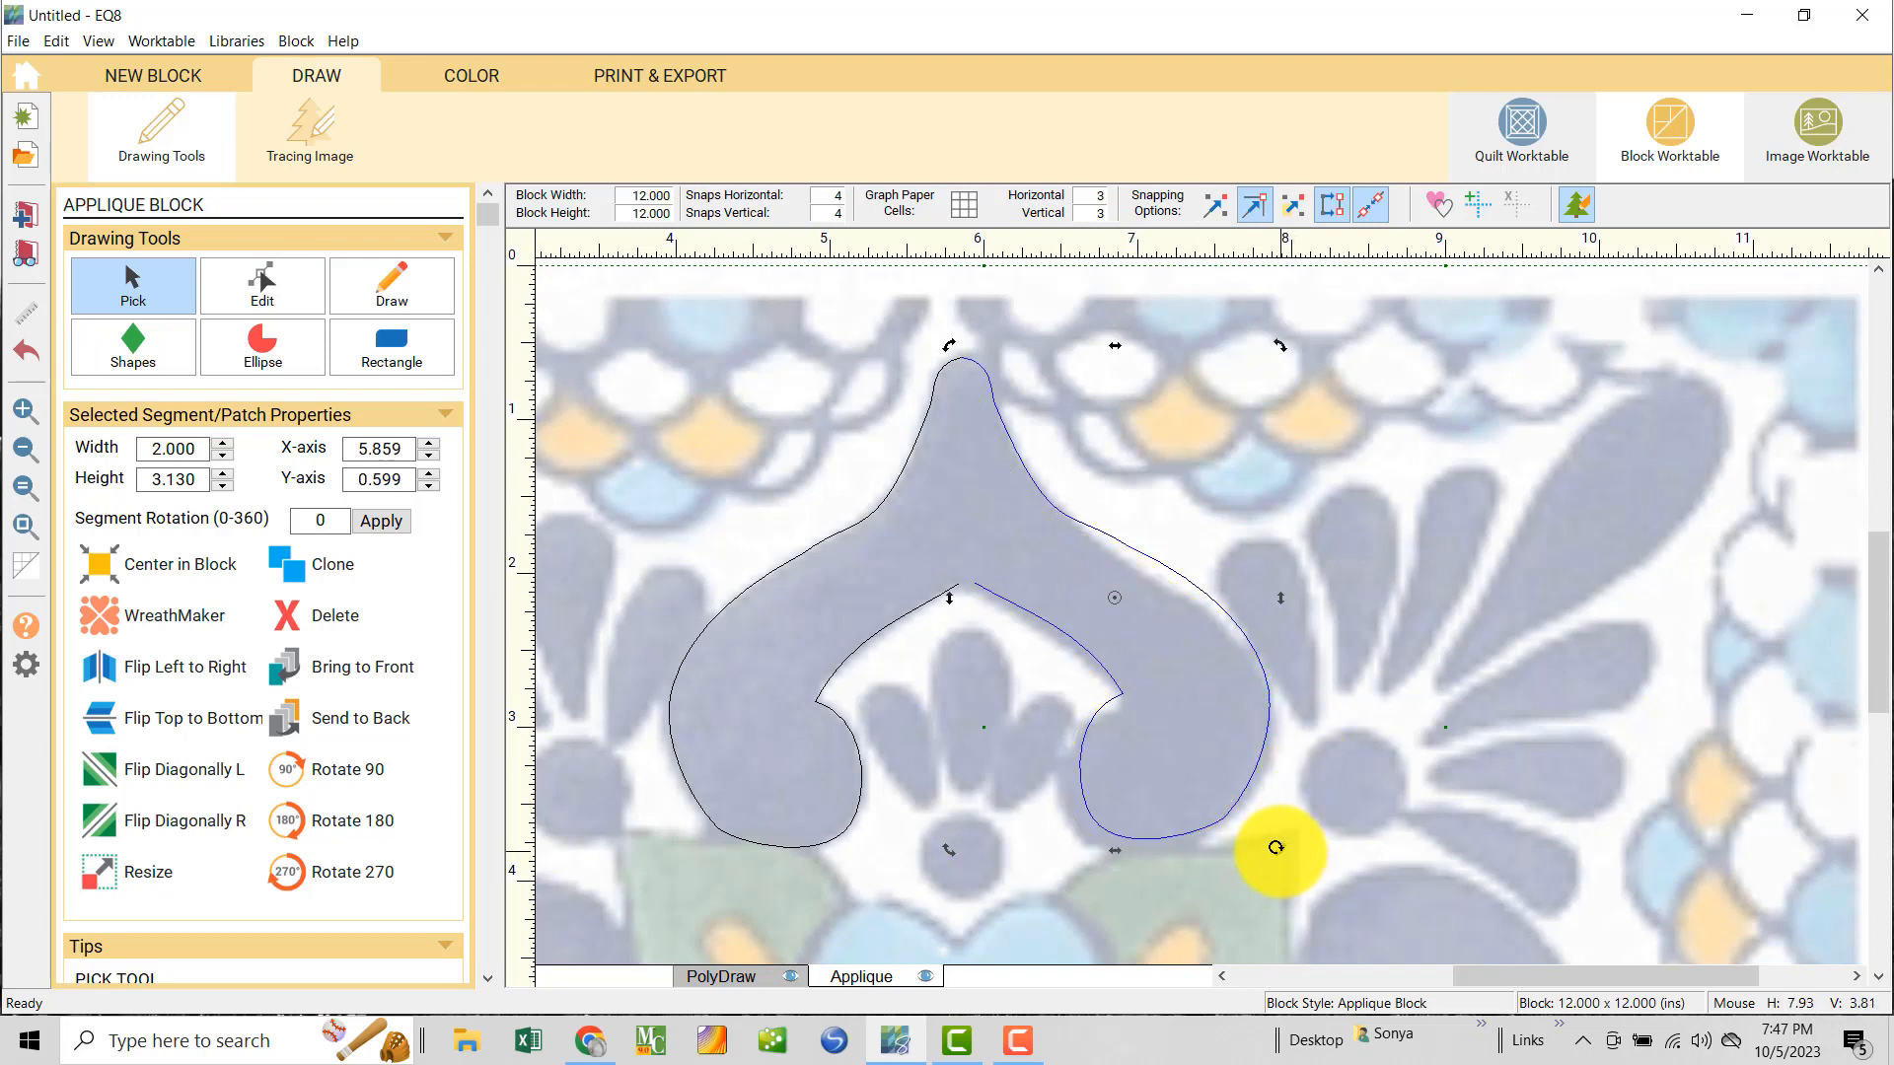
pyautogui.moveTo(1274, 856); pyautogui.dragTo(1274, 852)
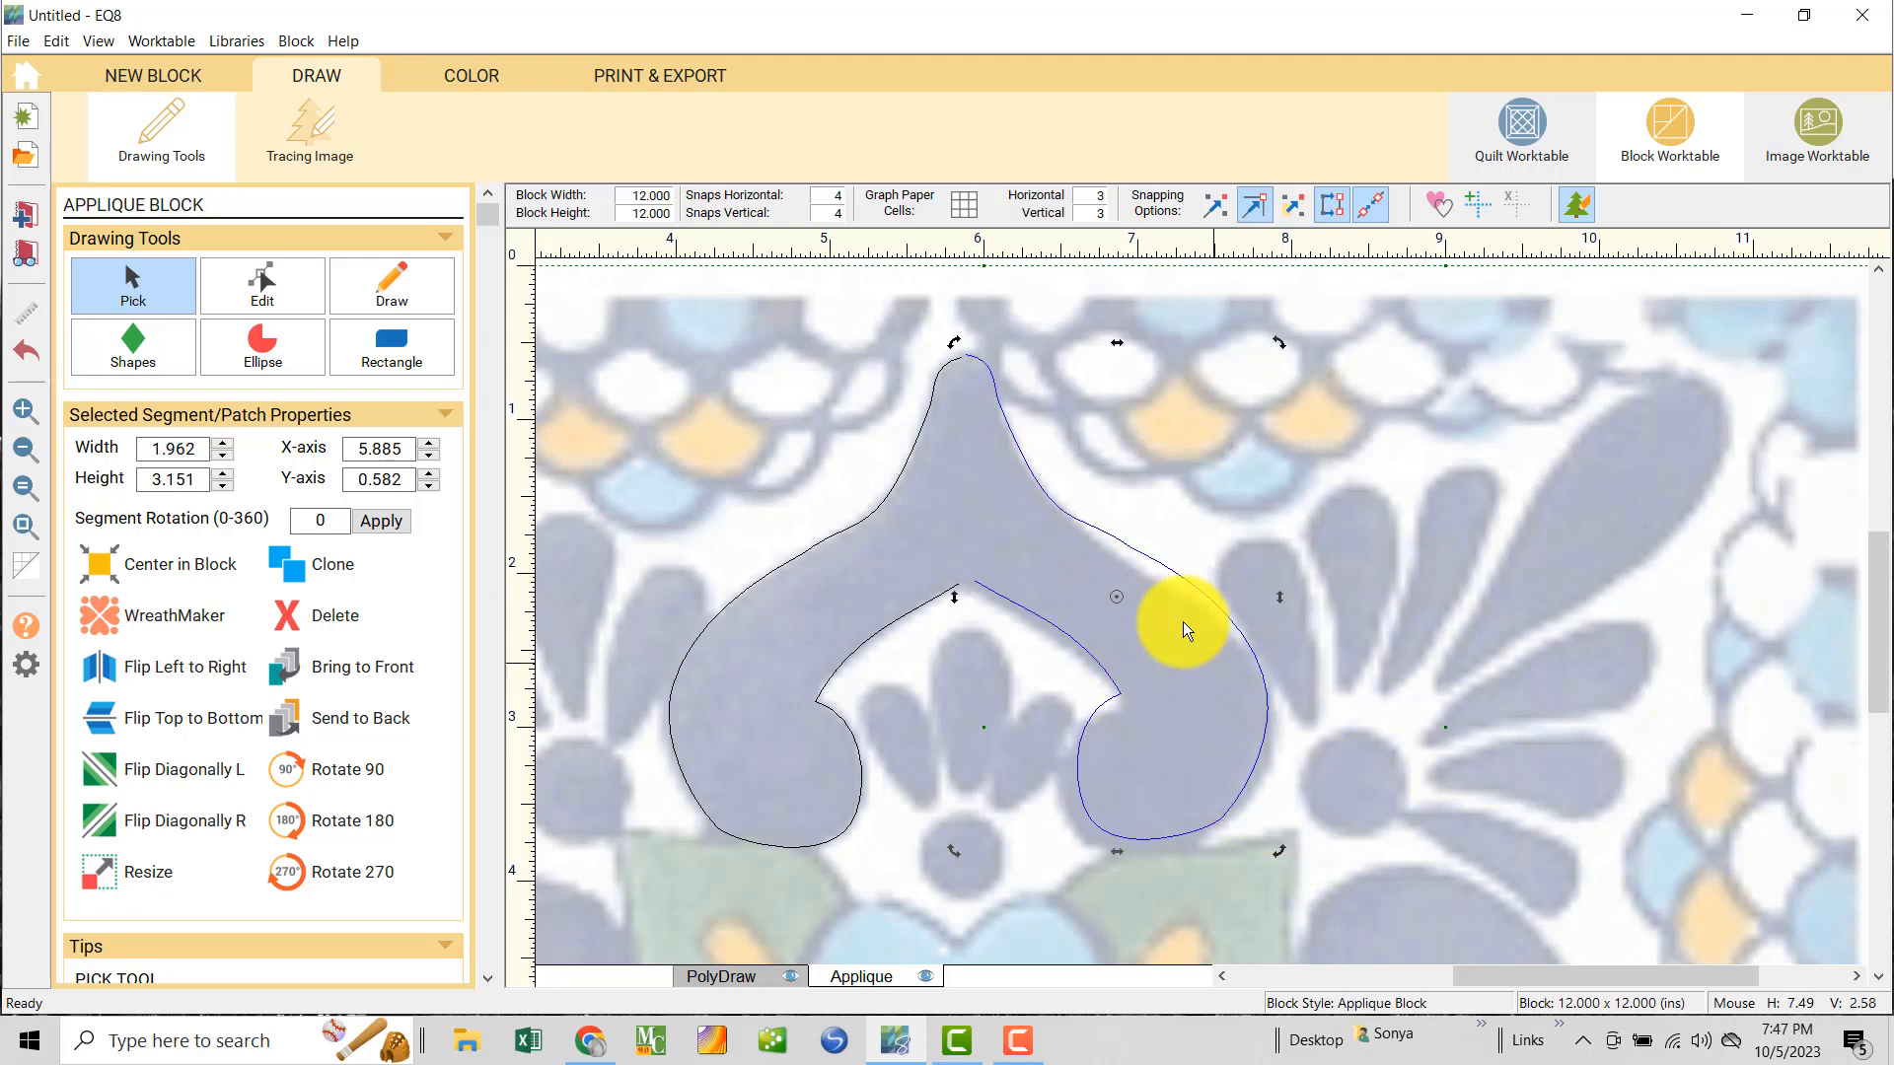
pyautogui.moveTo(1115, 596); pyautogui.dragTo(1111, 602)
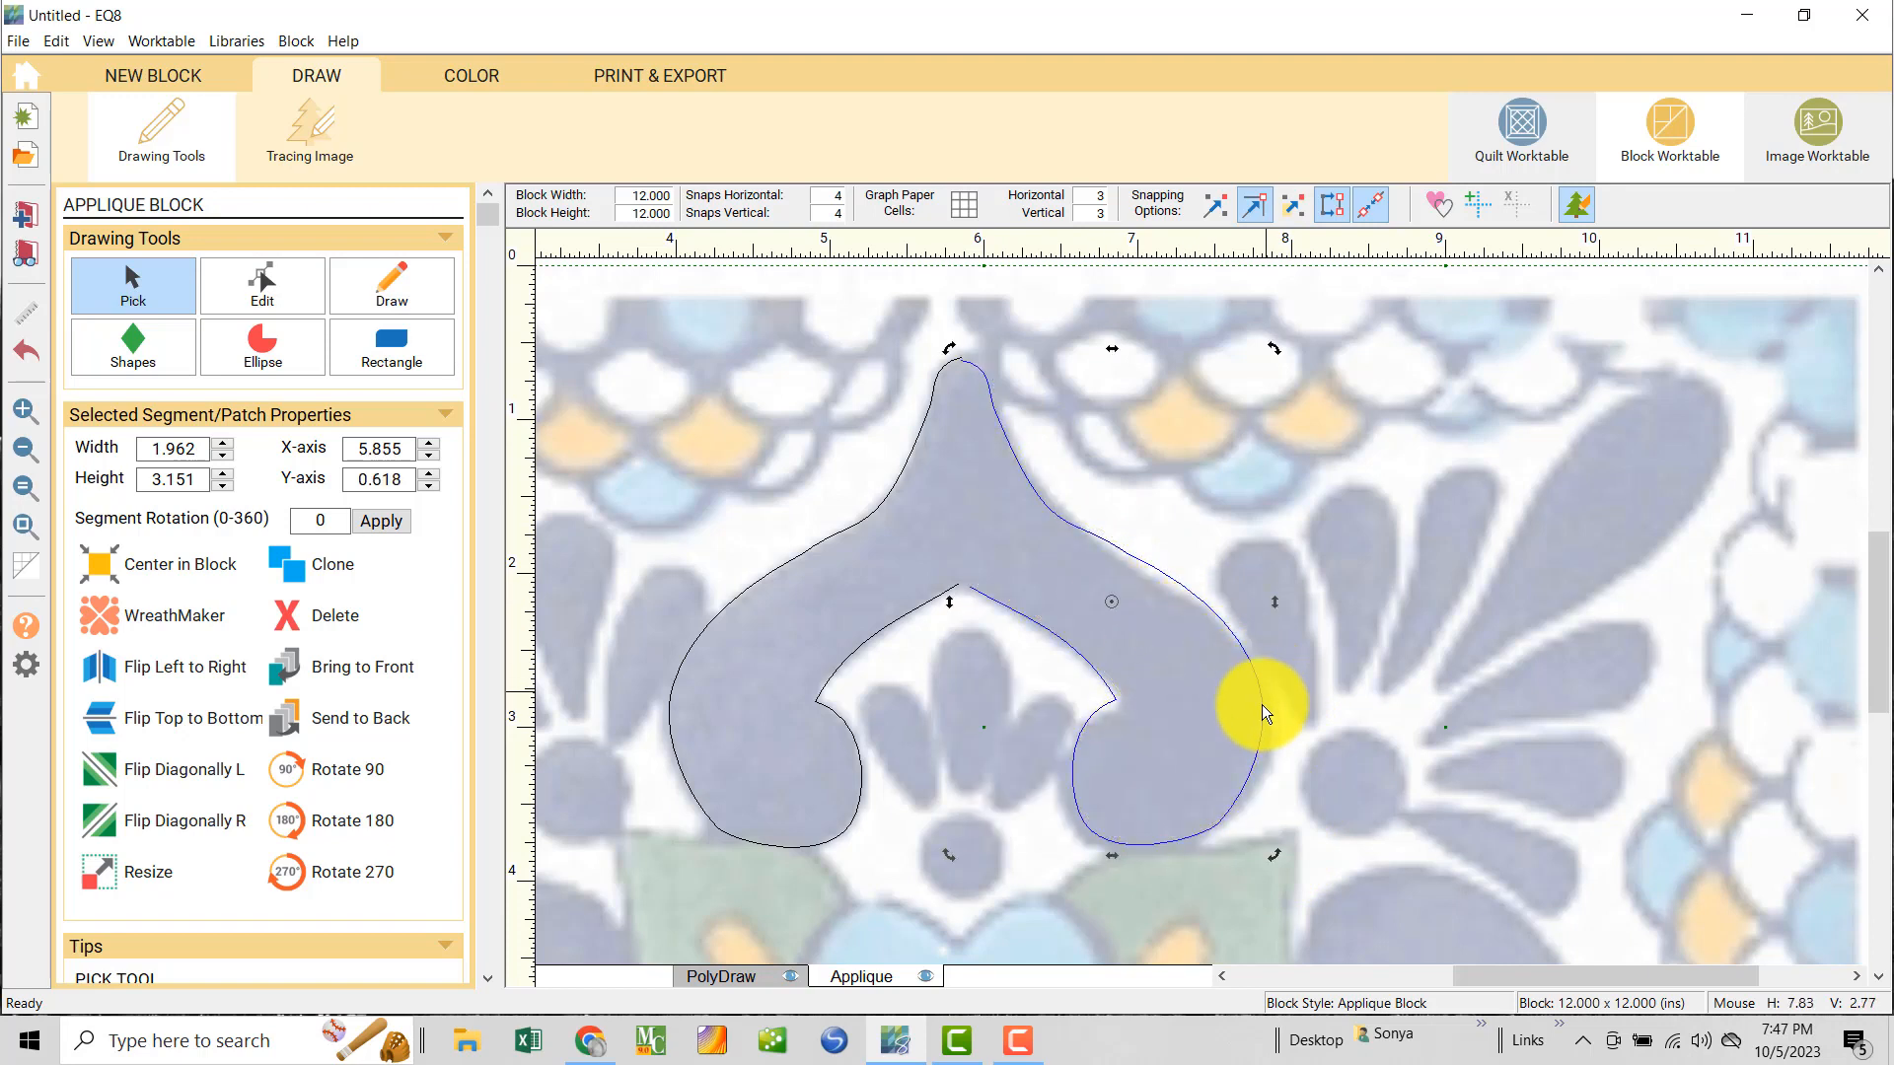
# - Adjust the right half's outer shoulder segment and shift its shoulder node slightly inward so the curve fits the image
pyautogui.click(286, 279)
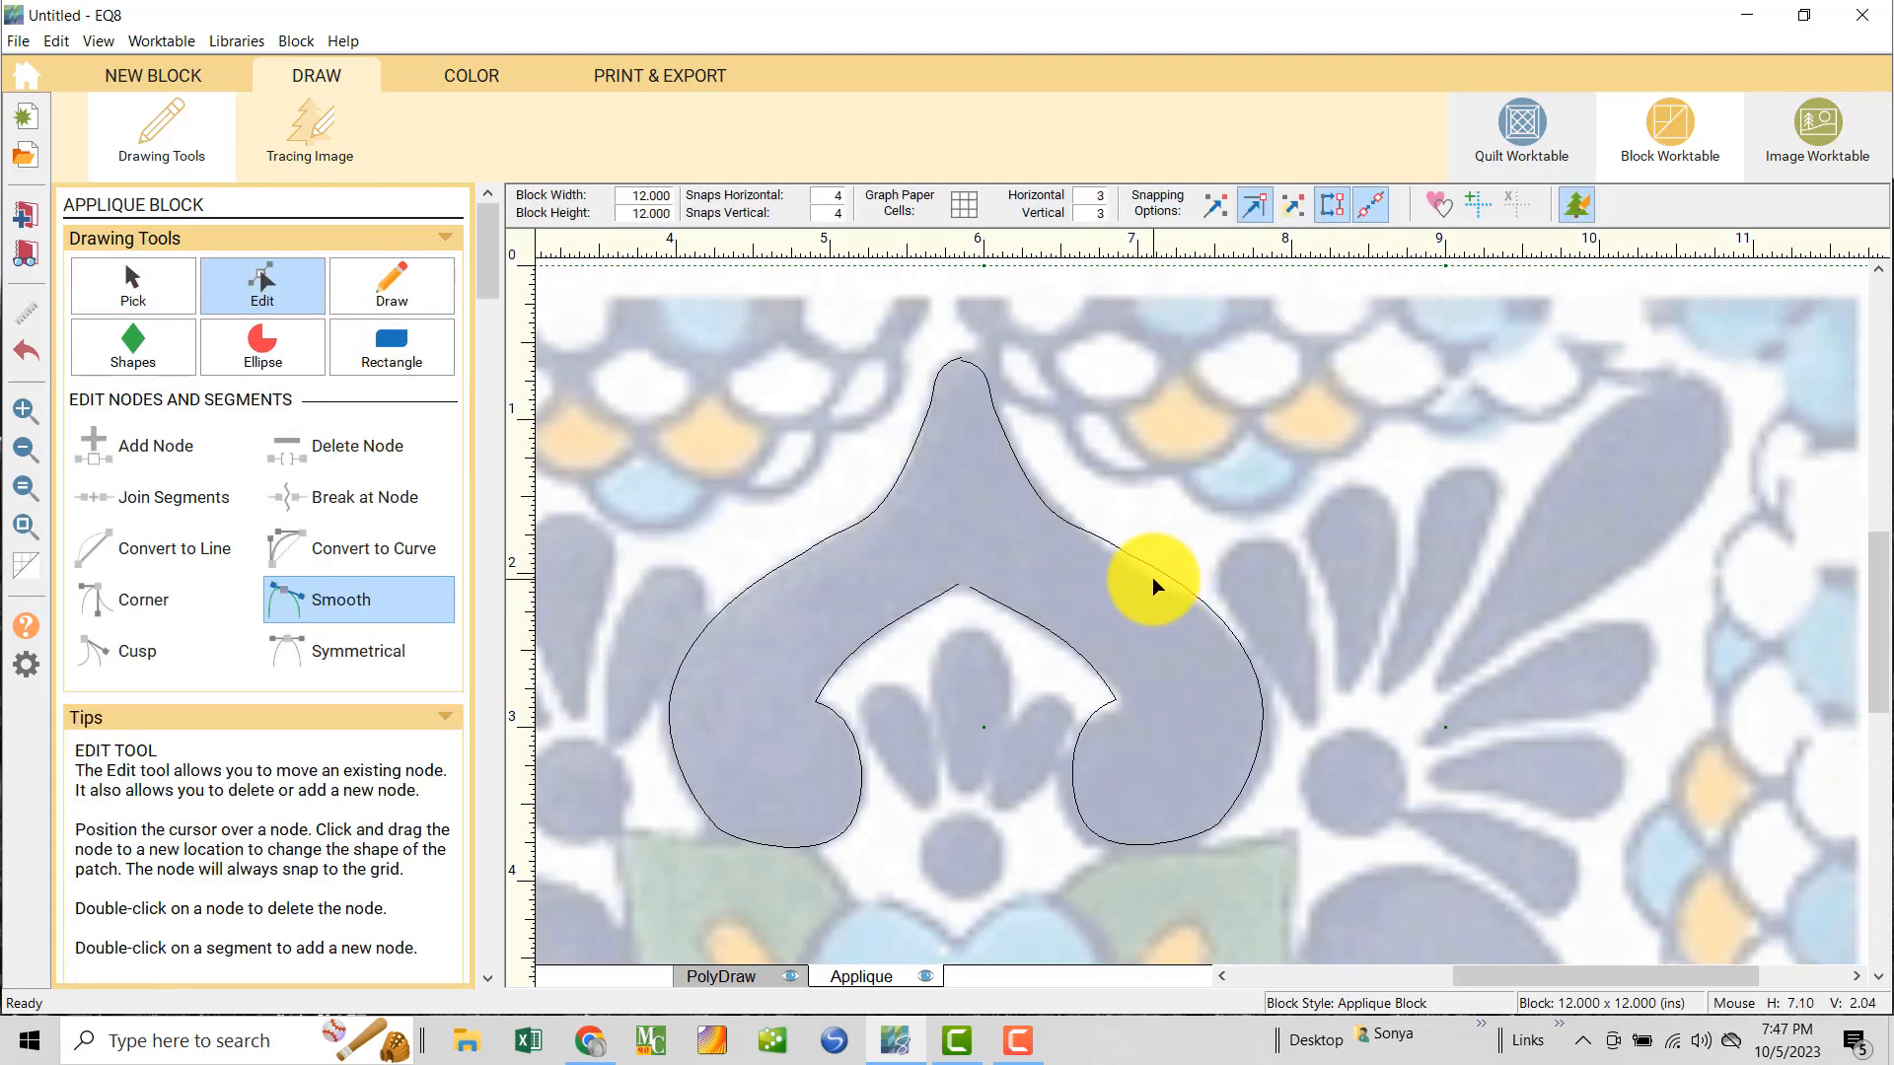
pyautogui.click(1151, 572)
pyautogui.moveTo(1131, 558); pyautogui.dragTo(1123, 559)
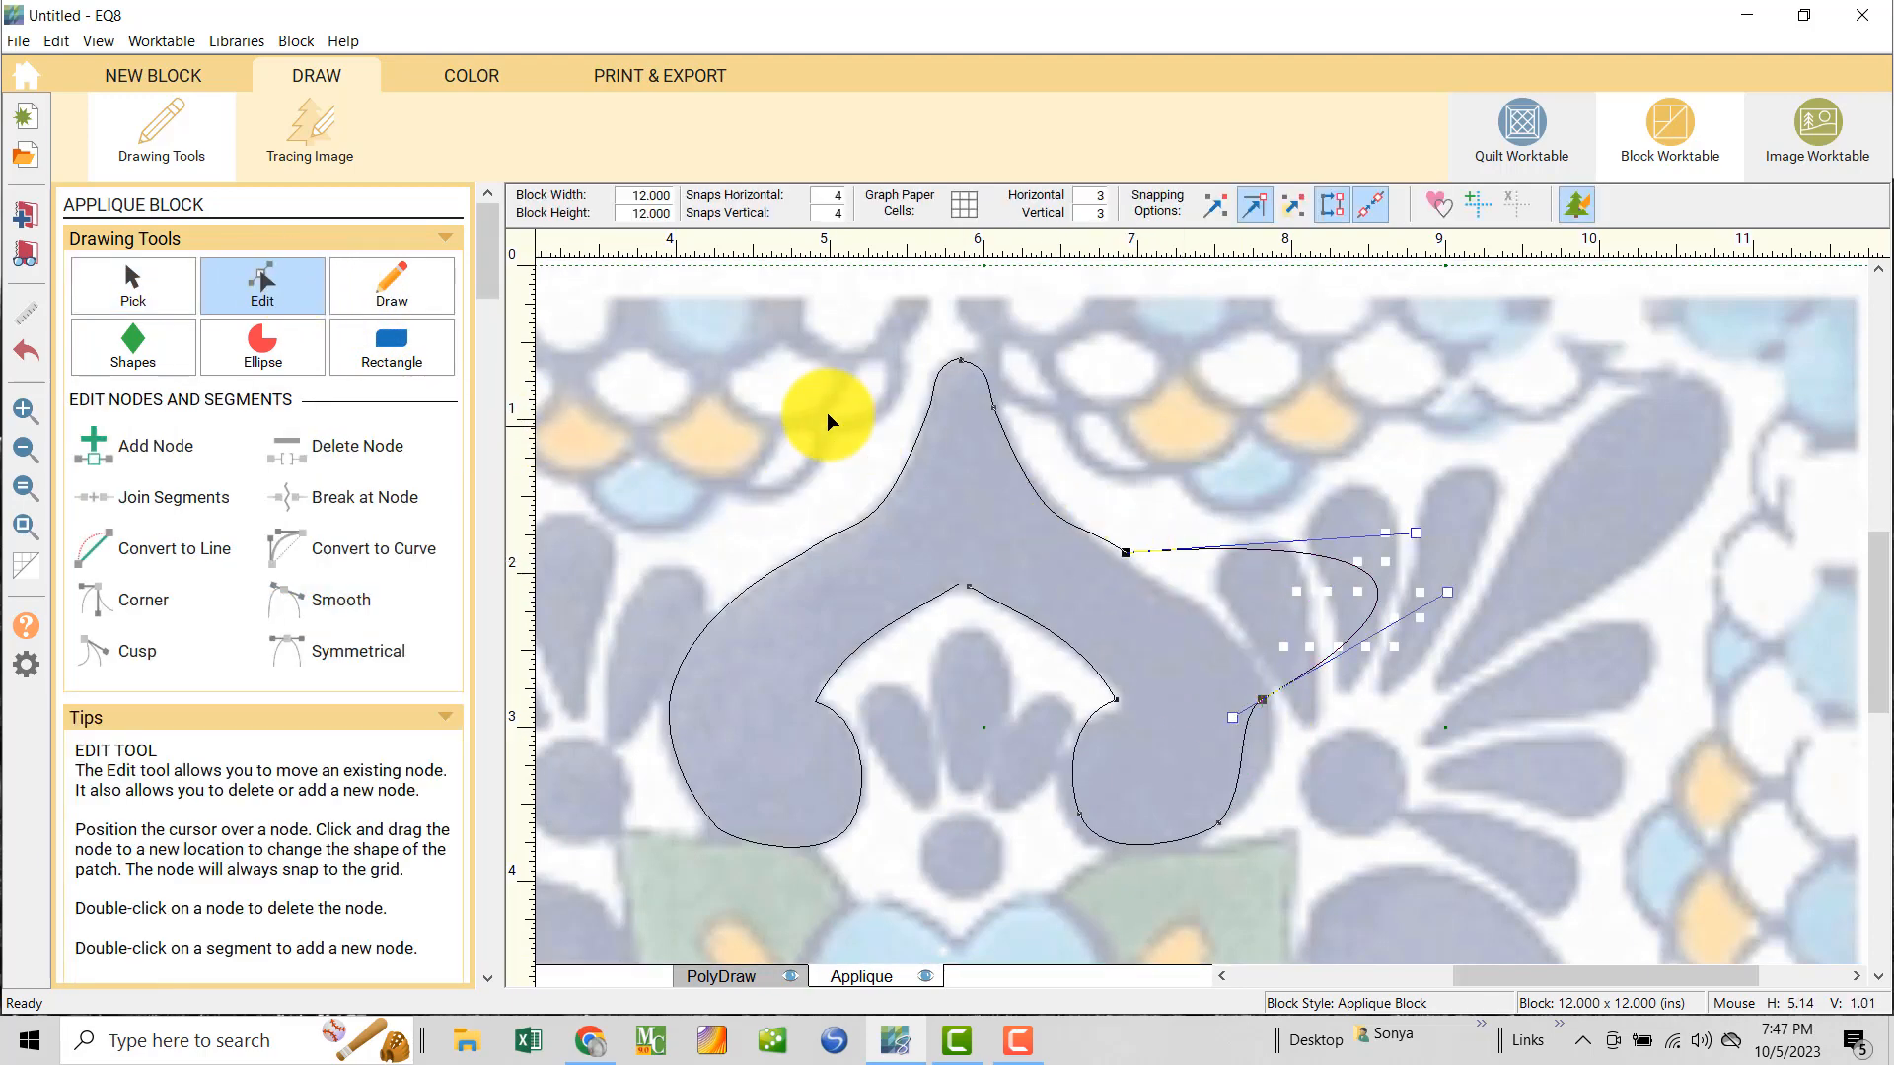
pyautogui.click(26, 337)
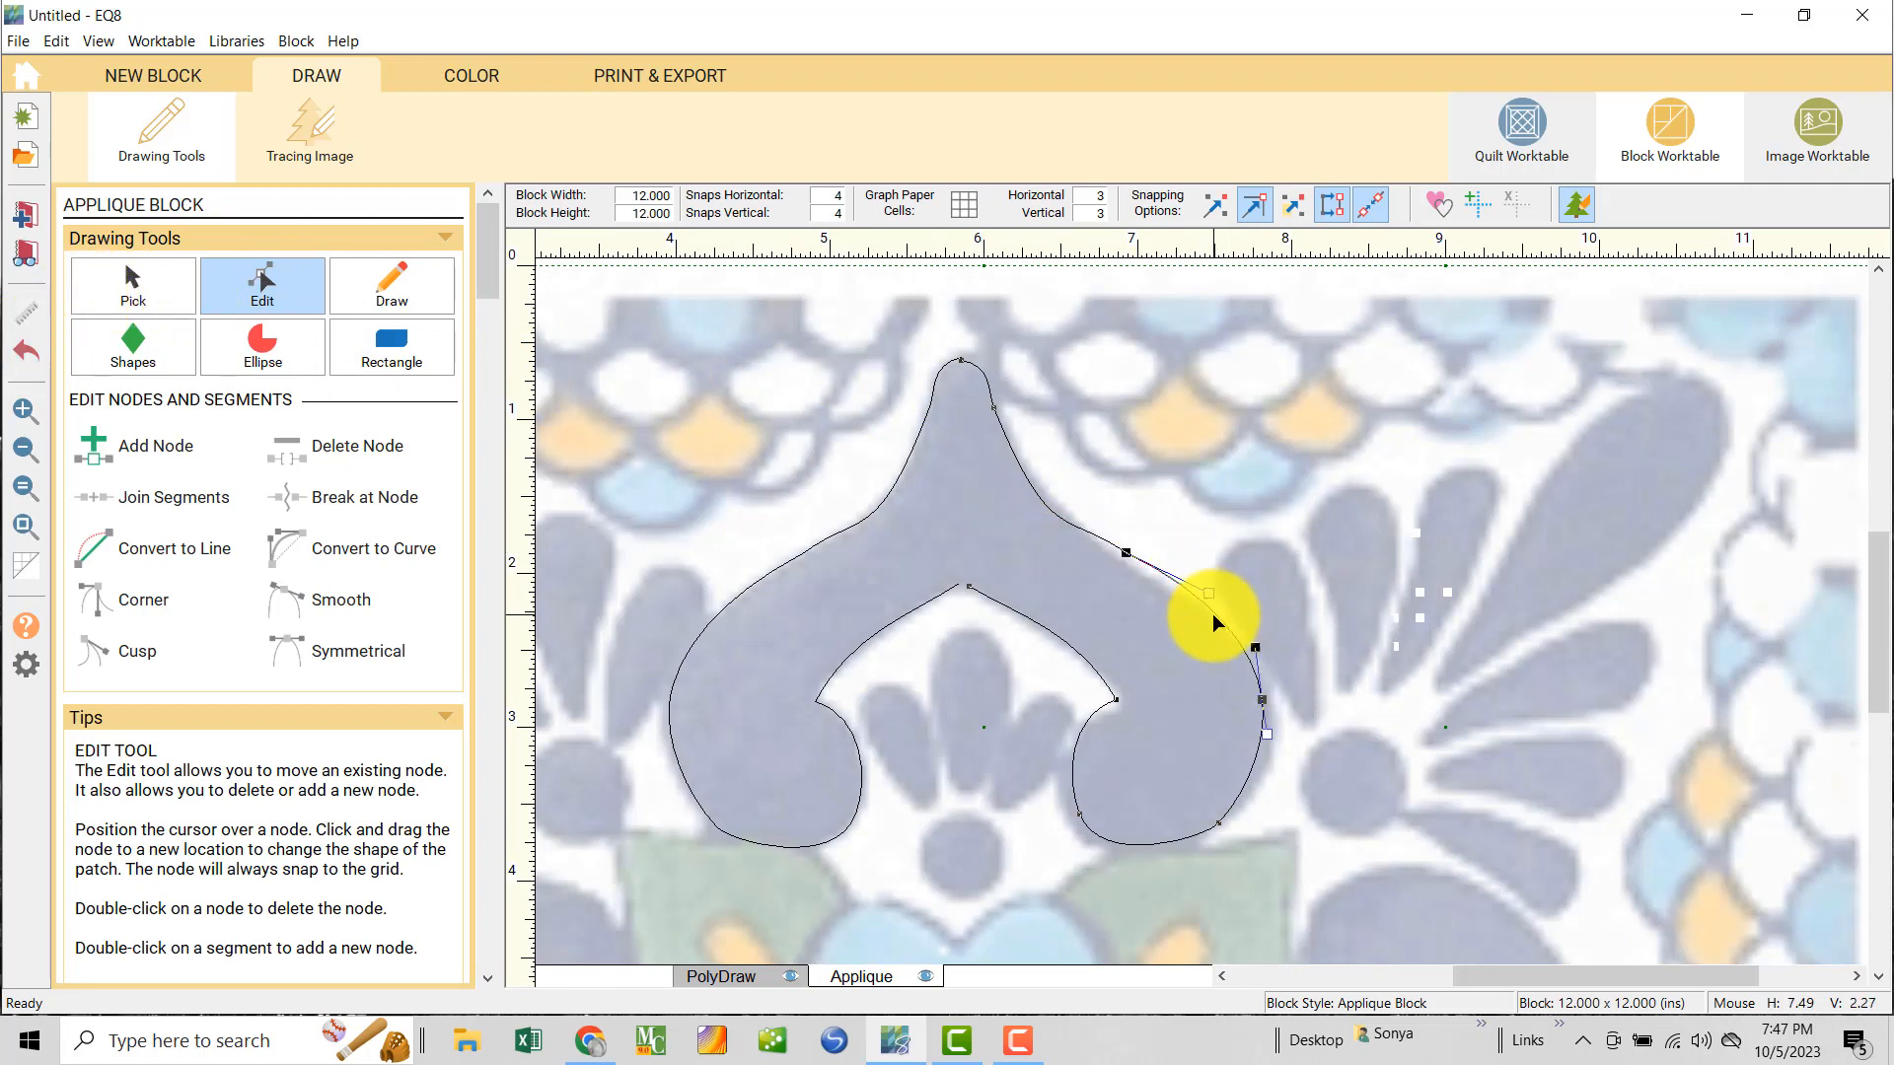
pyautogui.moveTo(1211, 614); pyautogui.dragTo(1191, 598)
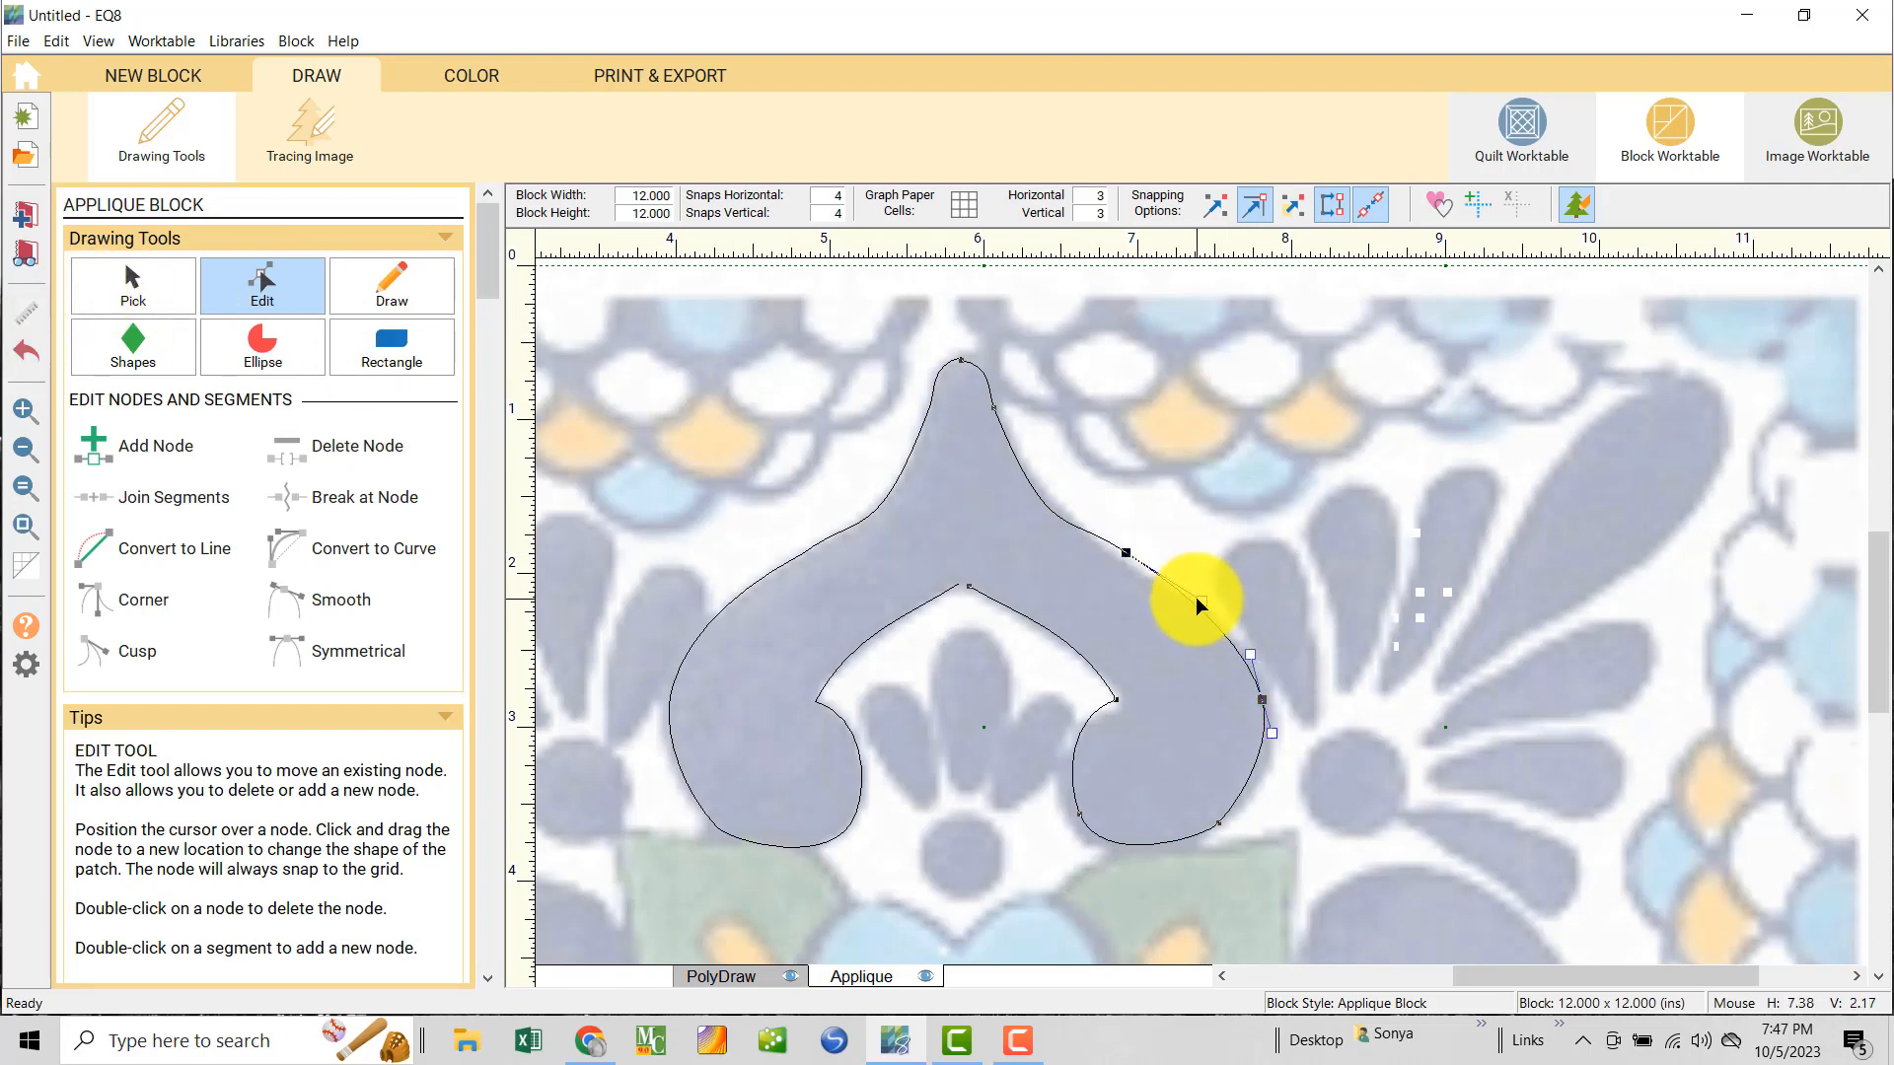
pyautogui.click(1119, 550)
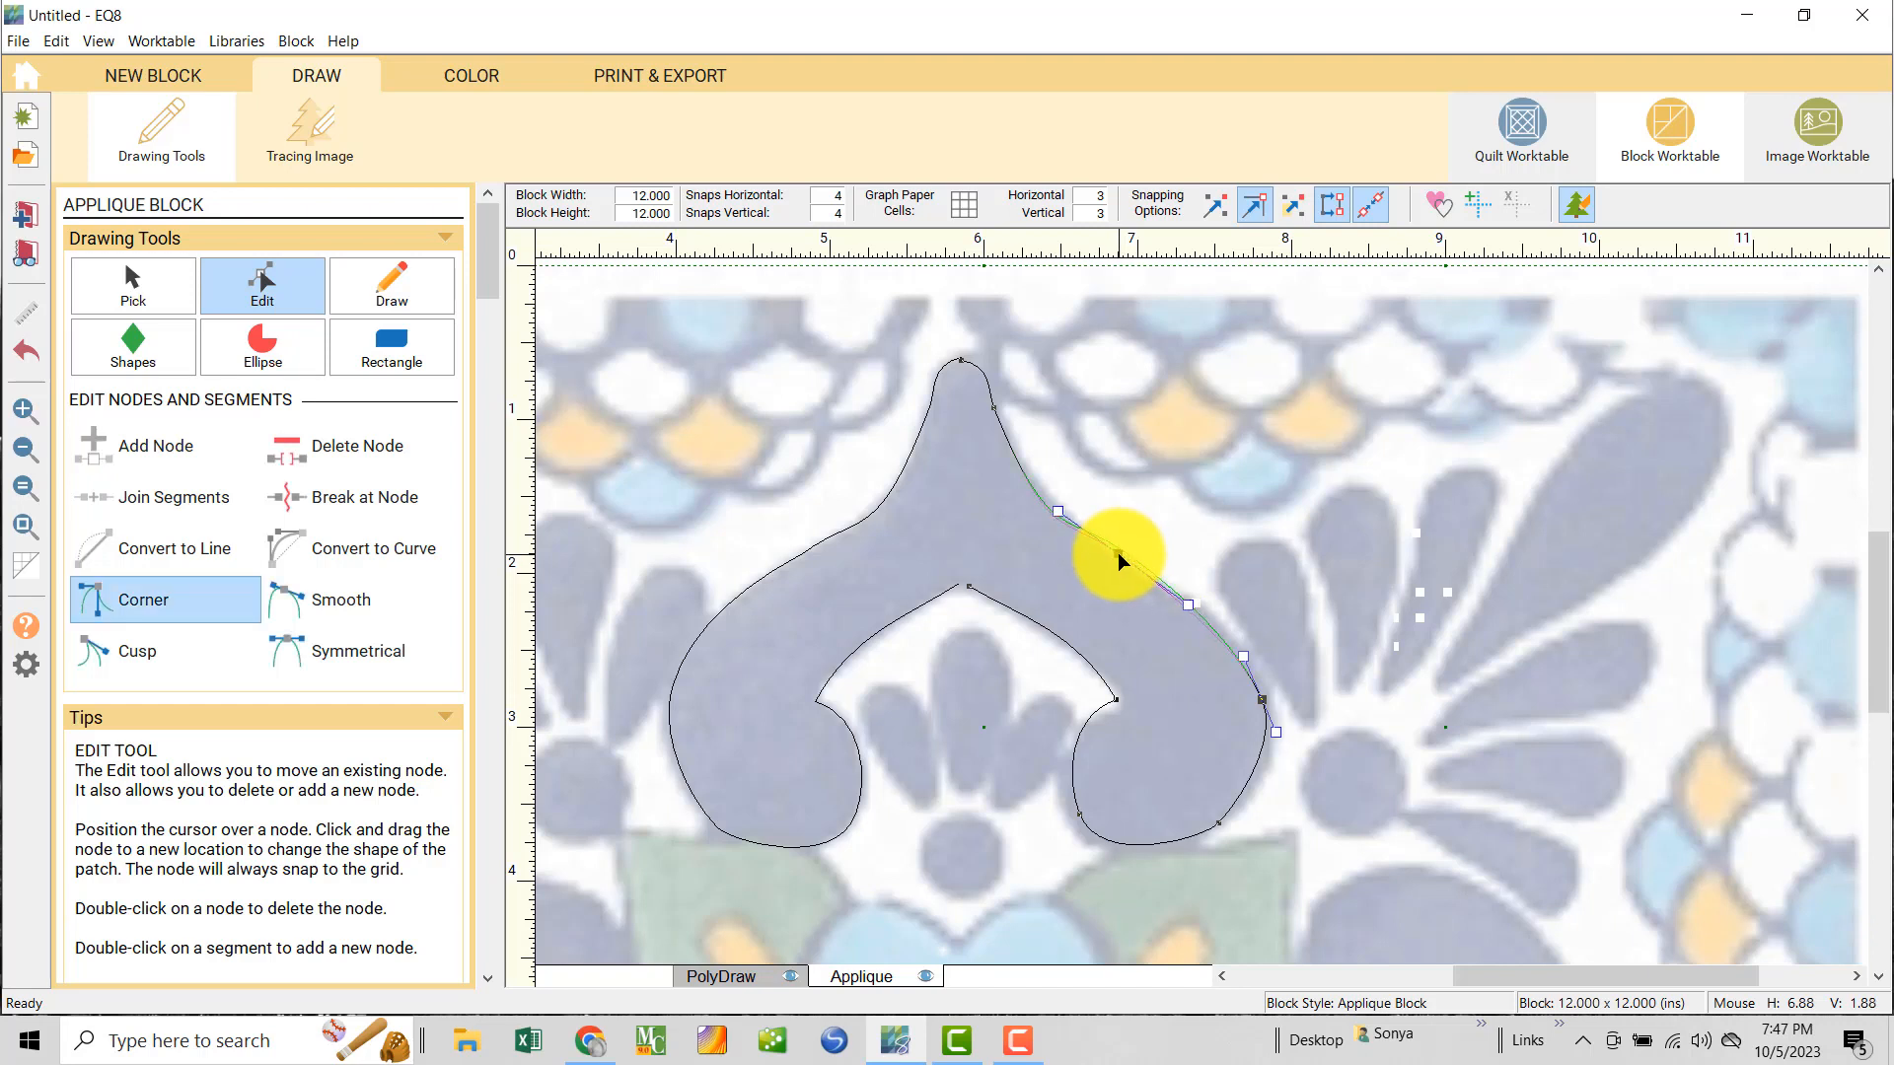
# - Refine the right half's slope between the tip and shoulder nodes, and reposition the shoulder node's lower handle to follow the motif's edge
pyautogui.moveTo(1056, 511)
pyautogui.mouseDown()
pyautogui.moveTo(1068, 495)
pyautogui.moveTo(1051, 523)
pyautogui.mouseUp()
pyautogui.click(993, 406)
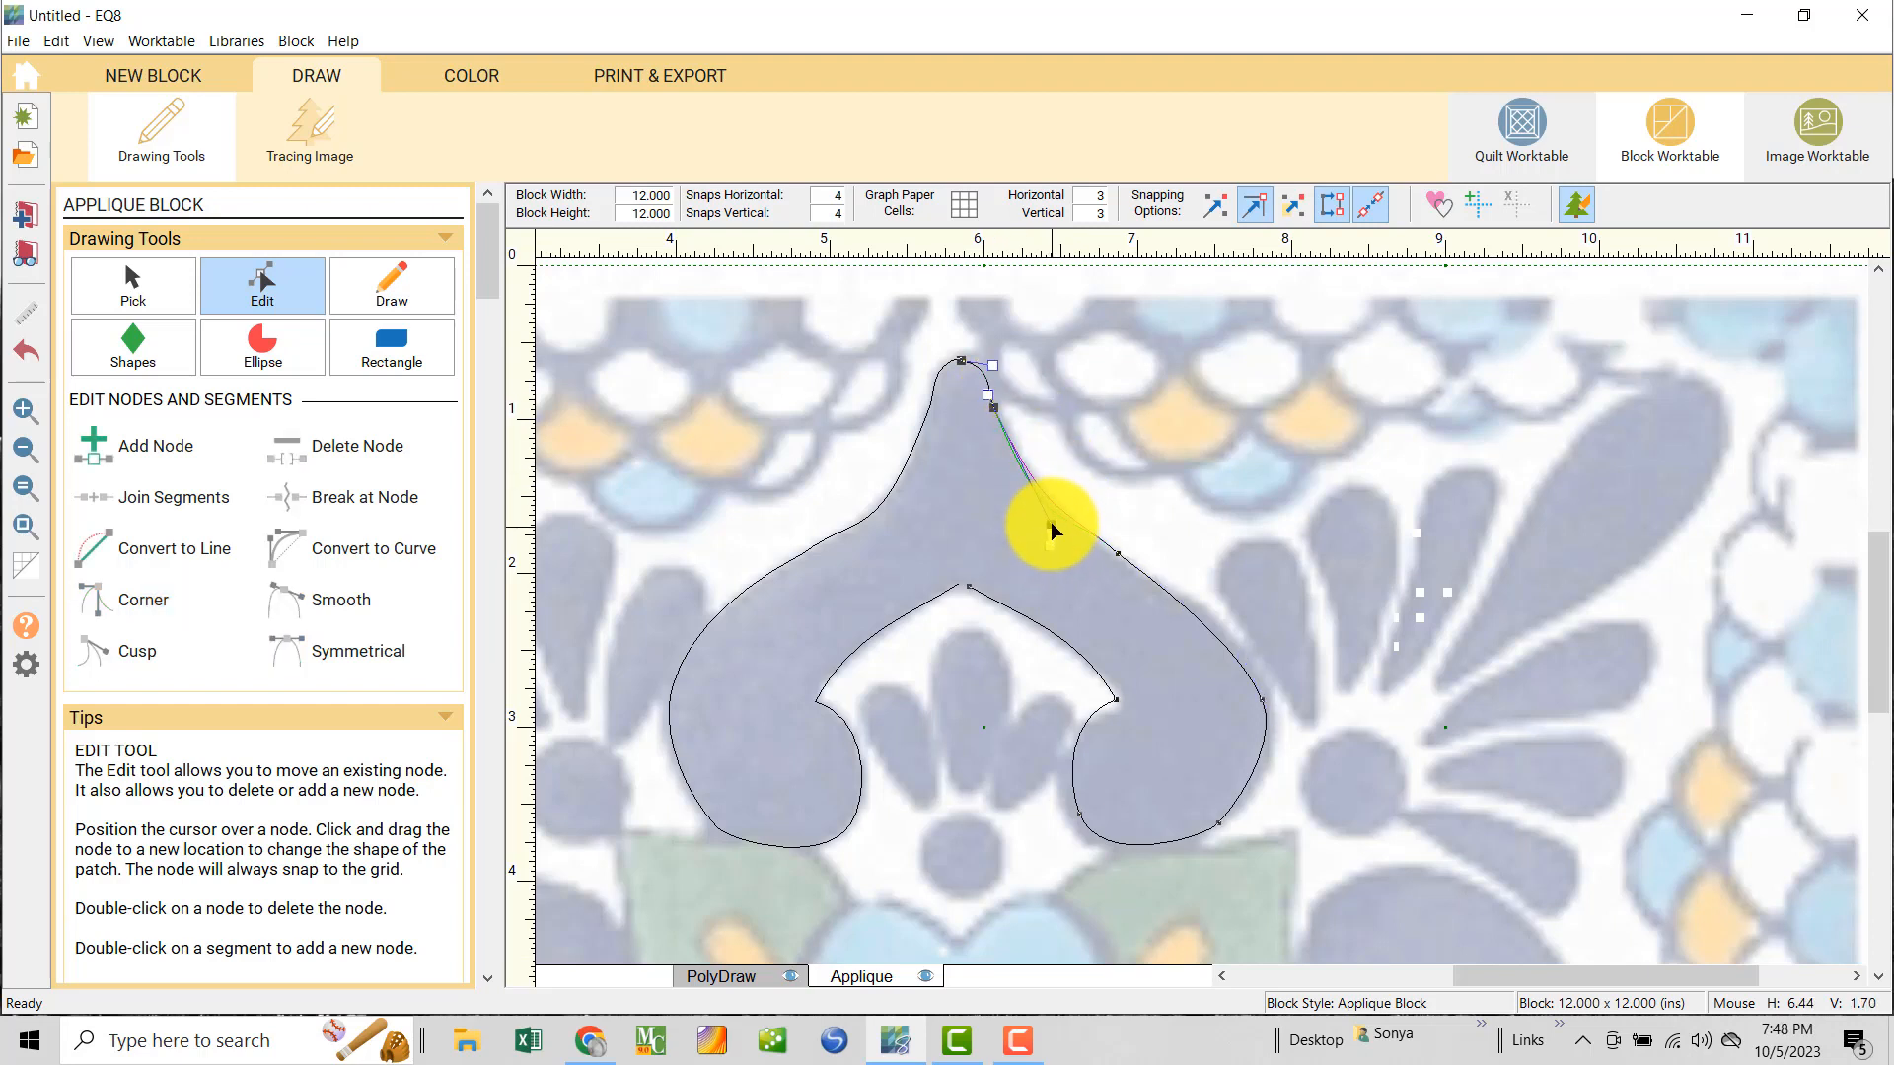
pyautogui.click(1119, 555)
pyautogui.click(1116, 559)
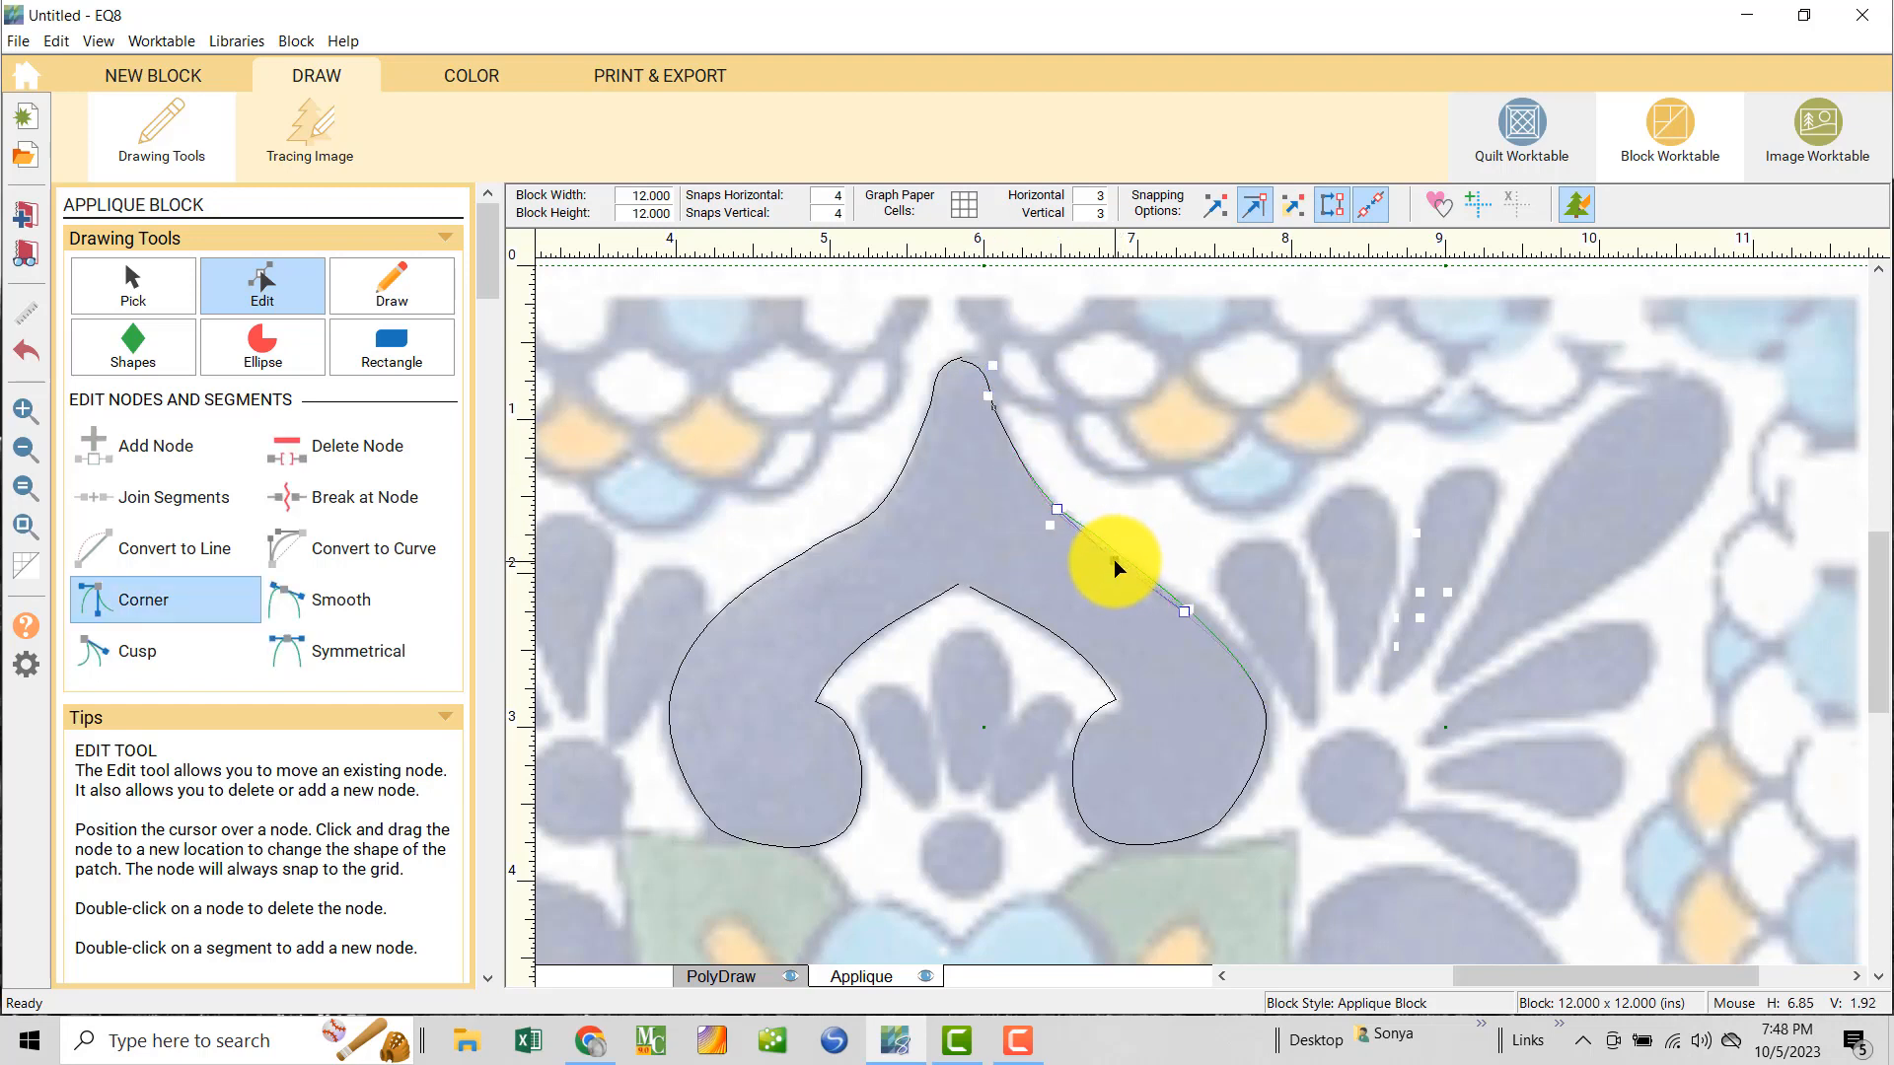
pyautogui.moveTo(1178, 612); pyautogui.dragTo(1207, 602)
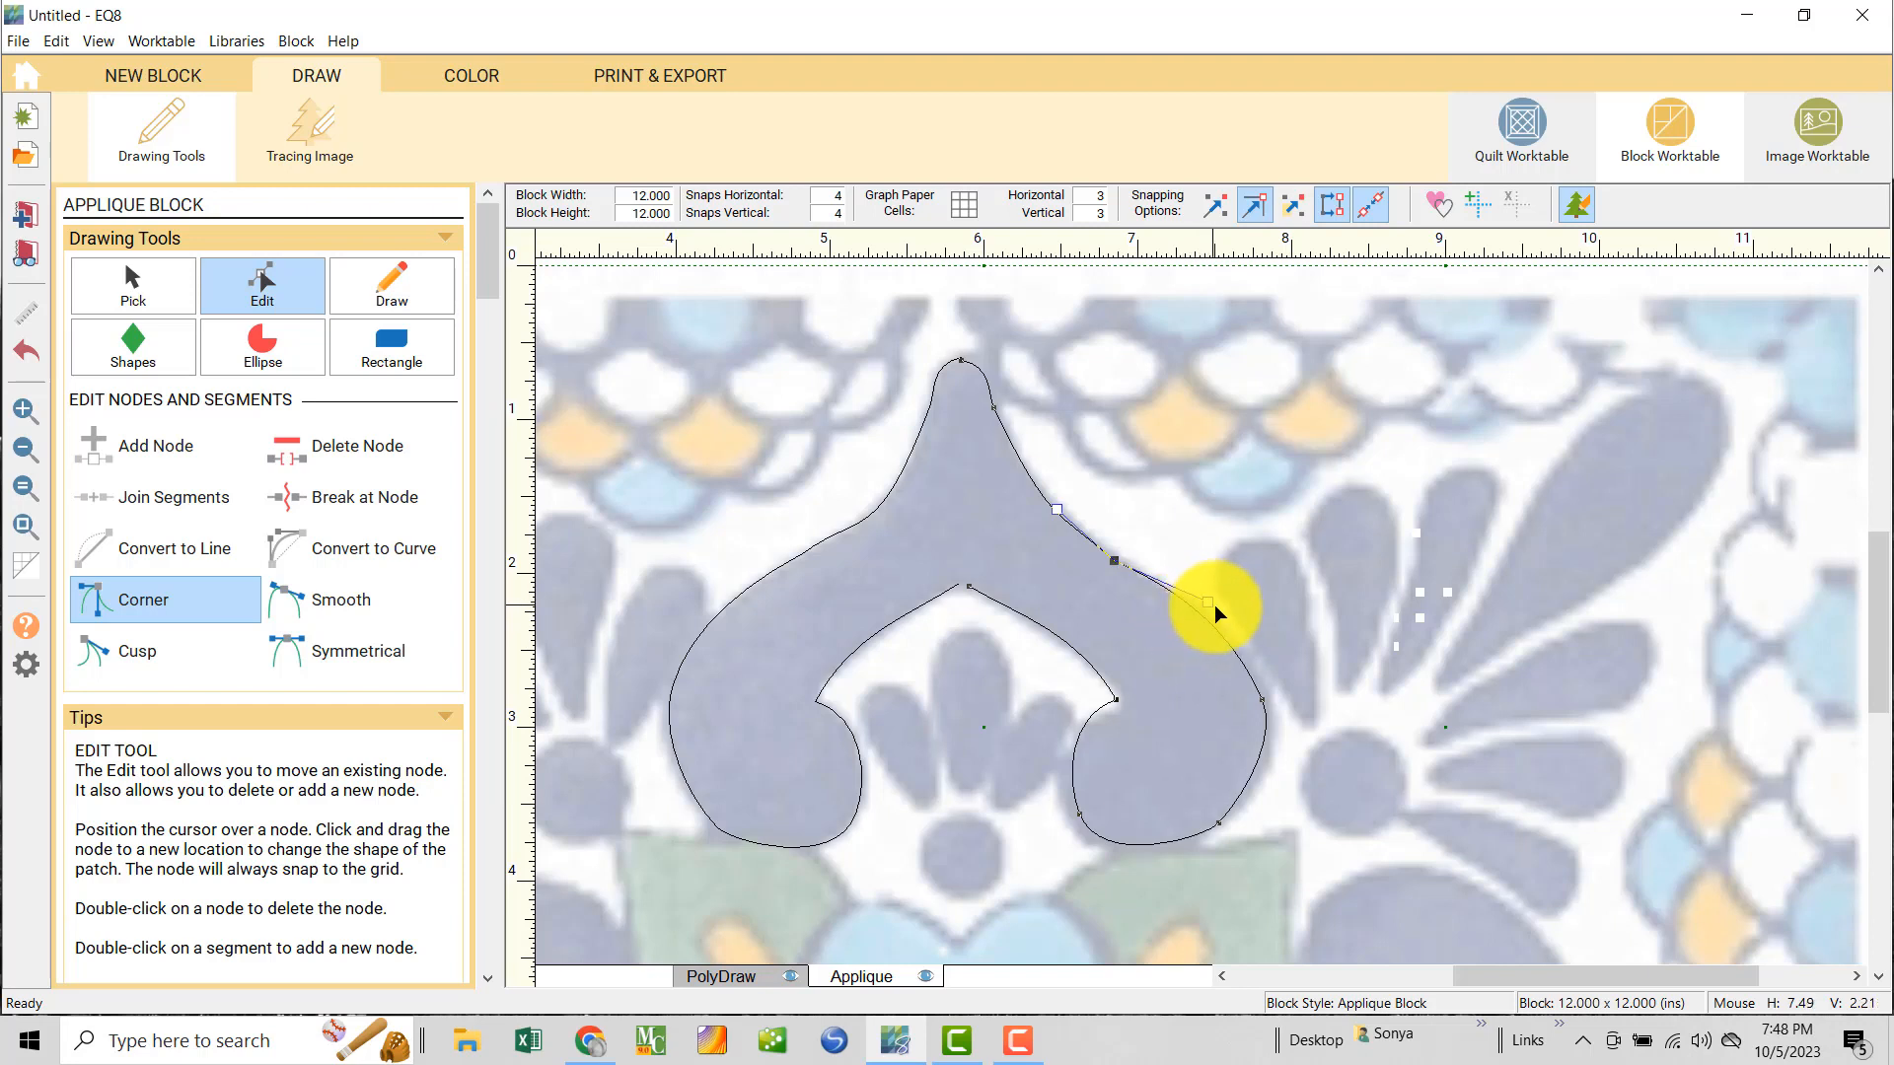
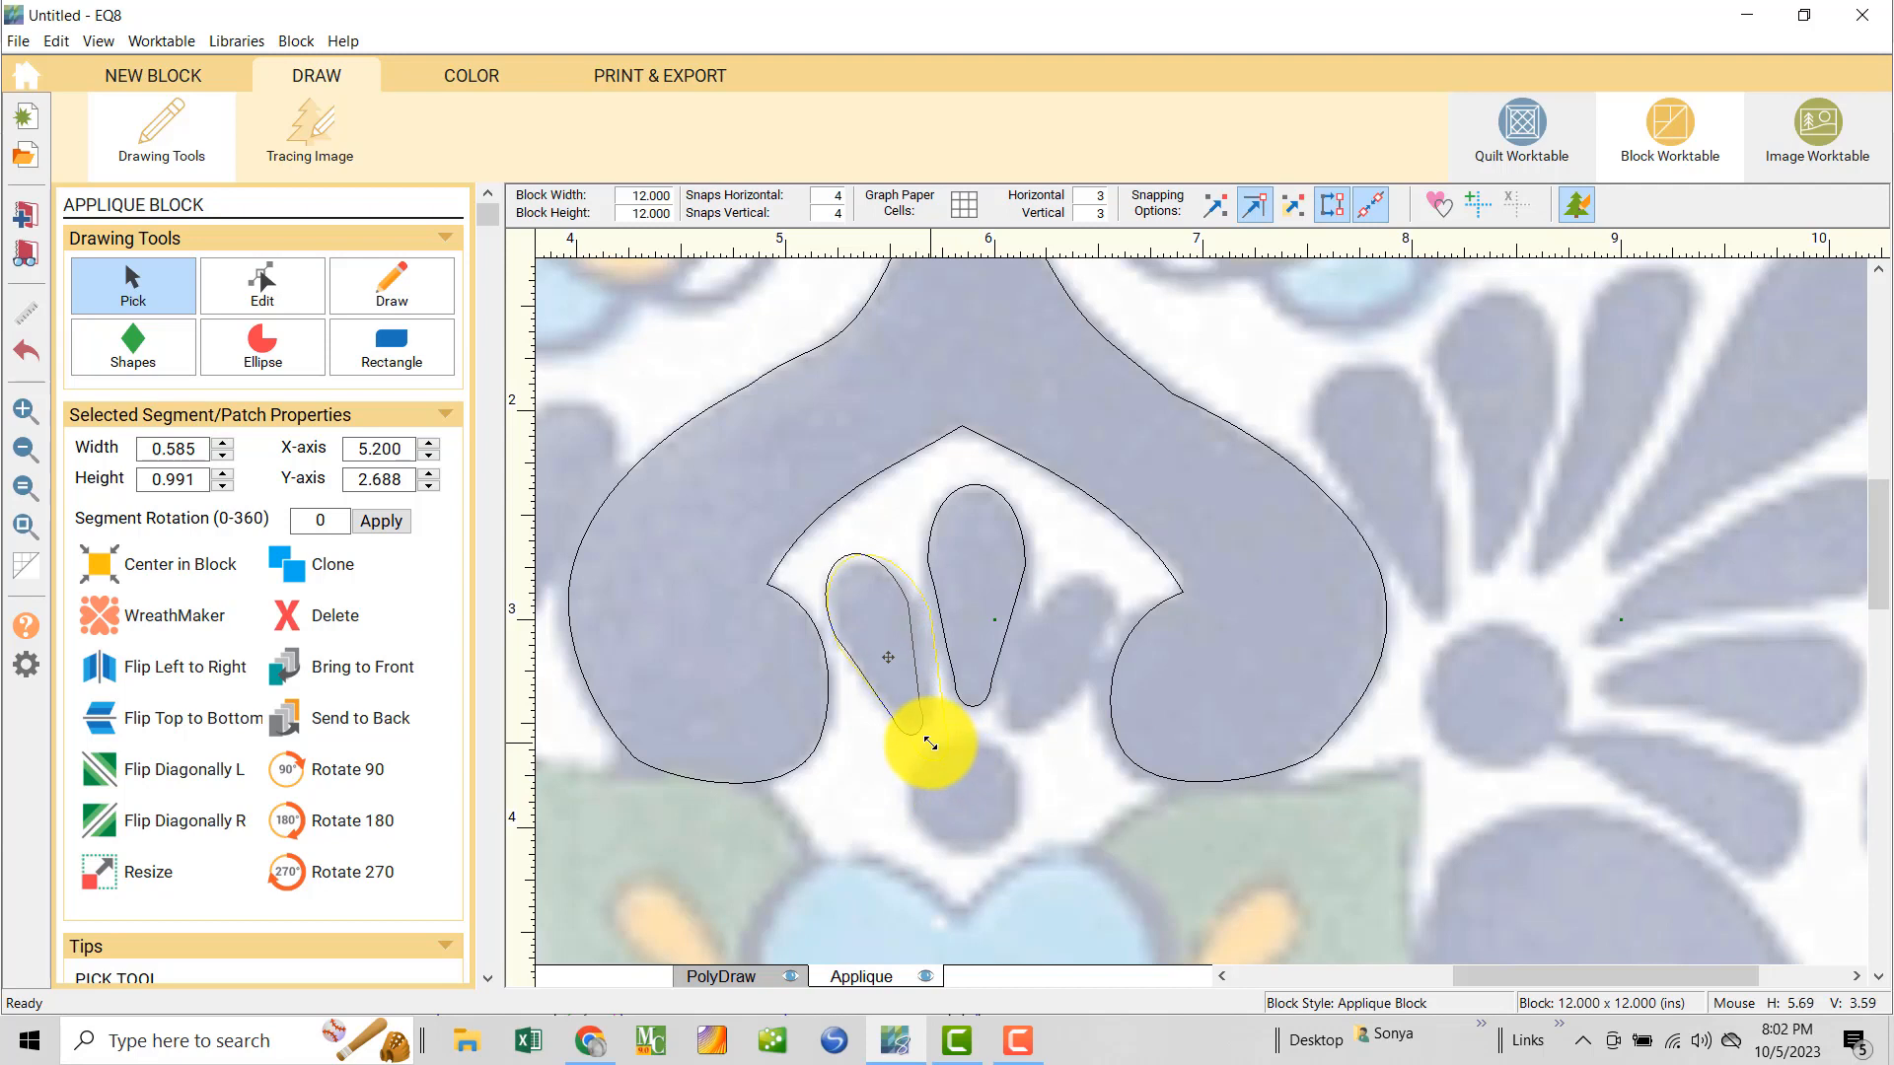
# - Rotate the left petal to match the image's tilt and position it at about X 5.25, Y 2.72
pyautogui.moveTo(881, 639); pyautogui.dragTo(888, 646)
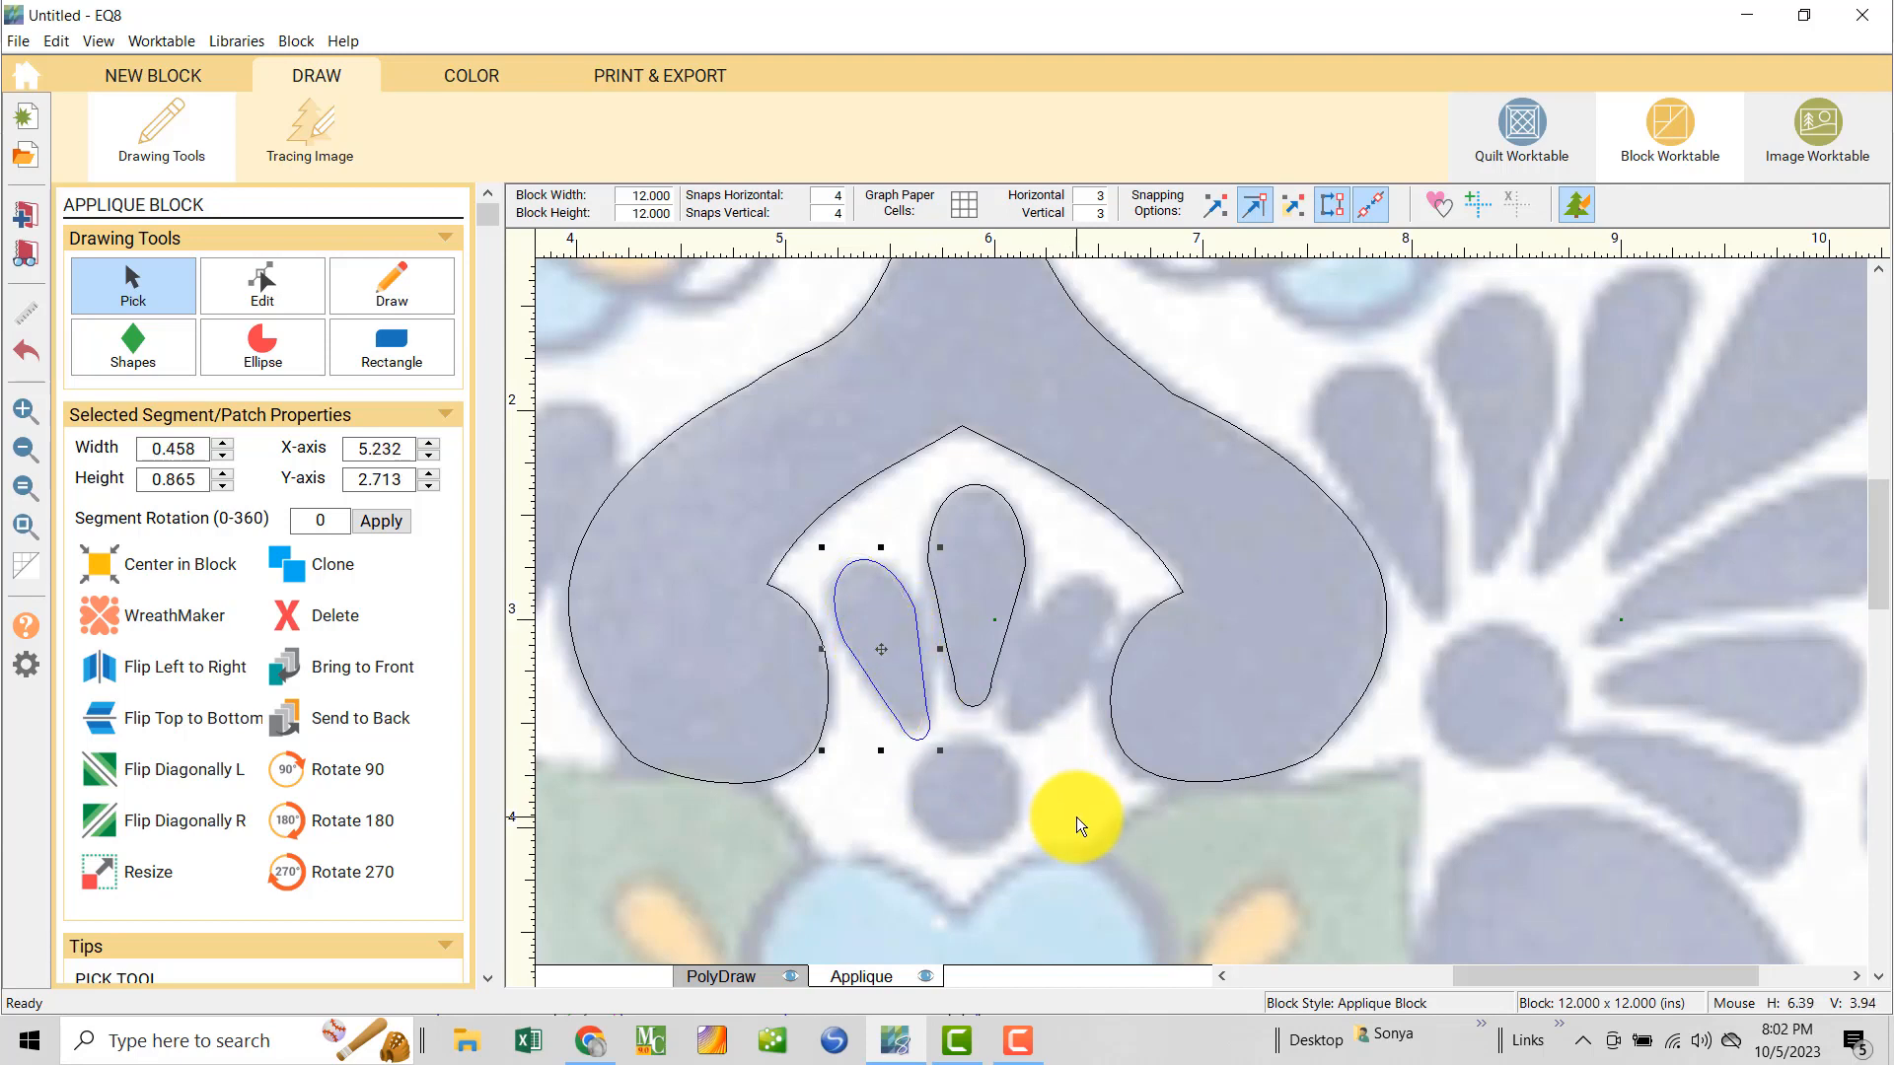
pyautogui.click(937, 752)
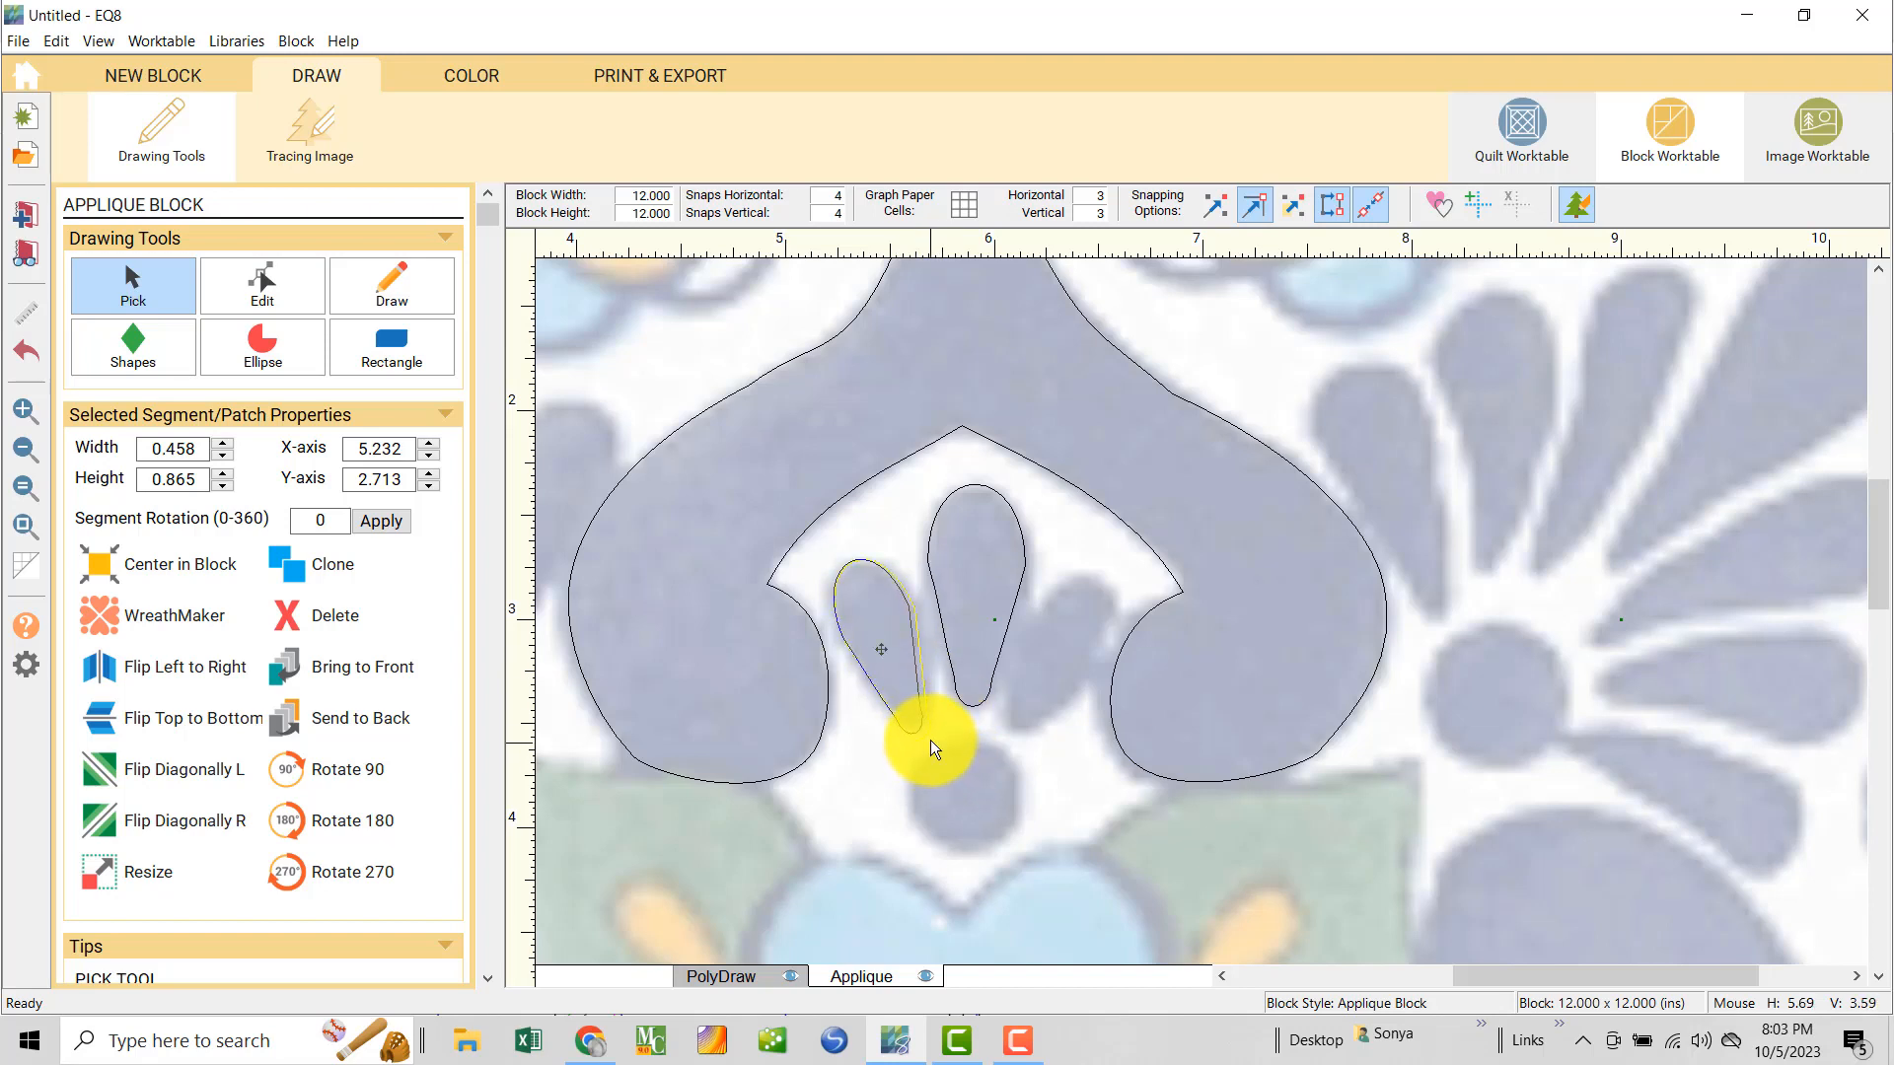
pyautogui.moveTo(930, 739); pyautogui.dragTo(930, 741)
pyautogui.moveTo(882, 645); pyautogui.dragTo(885, 646)
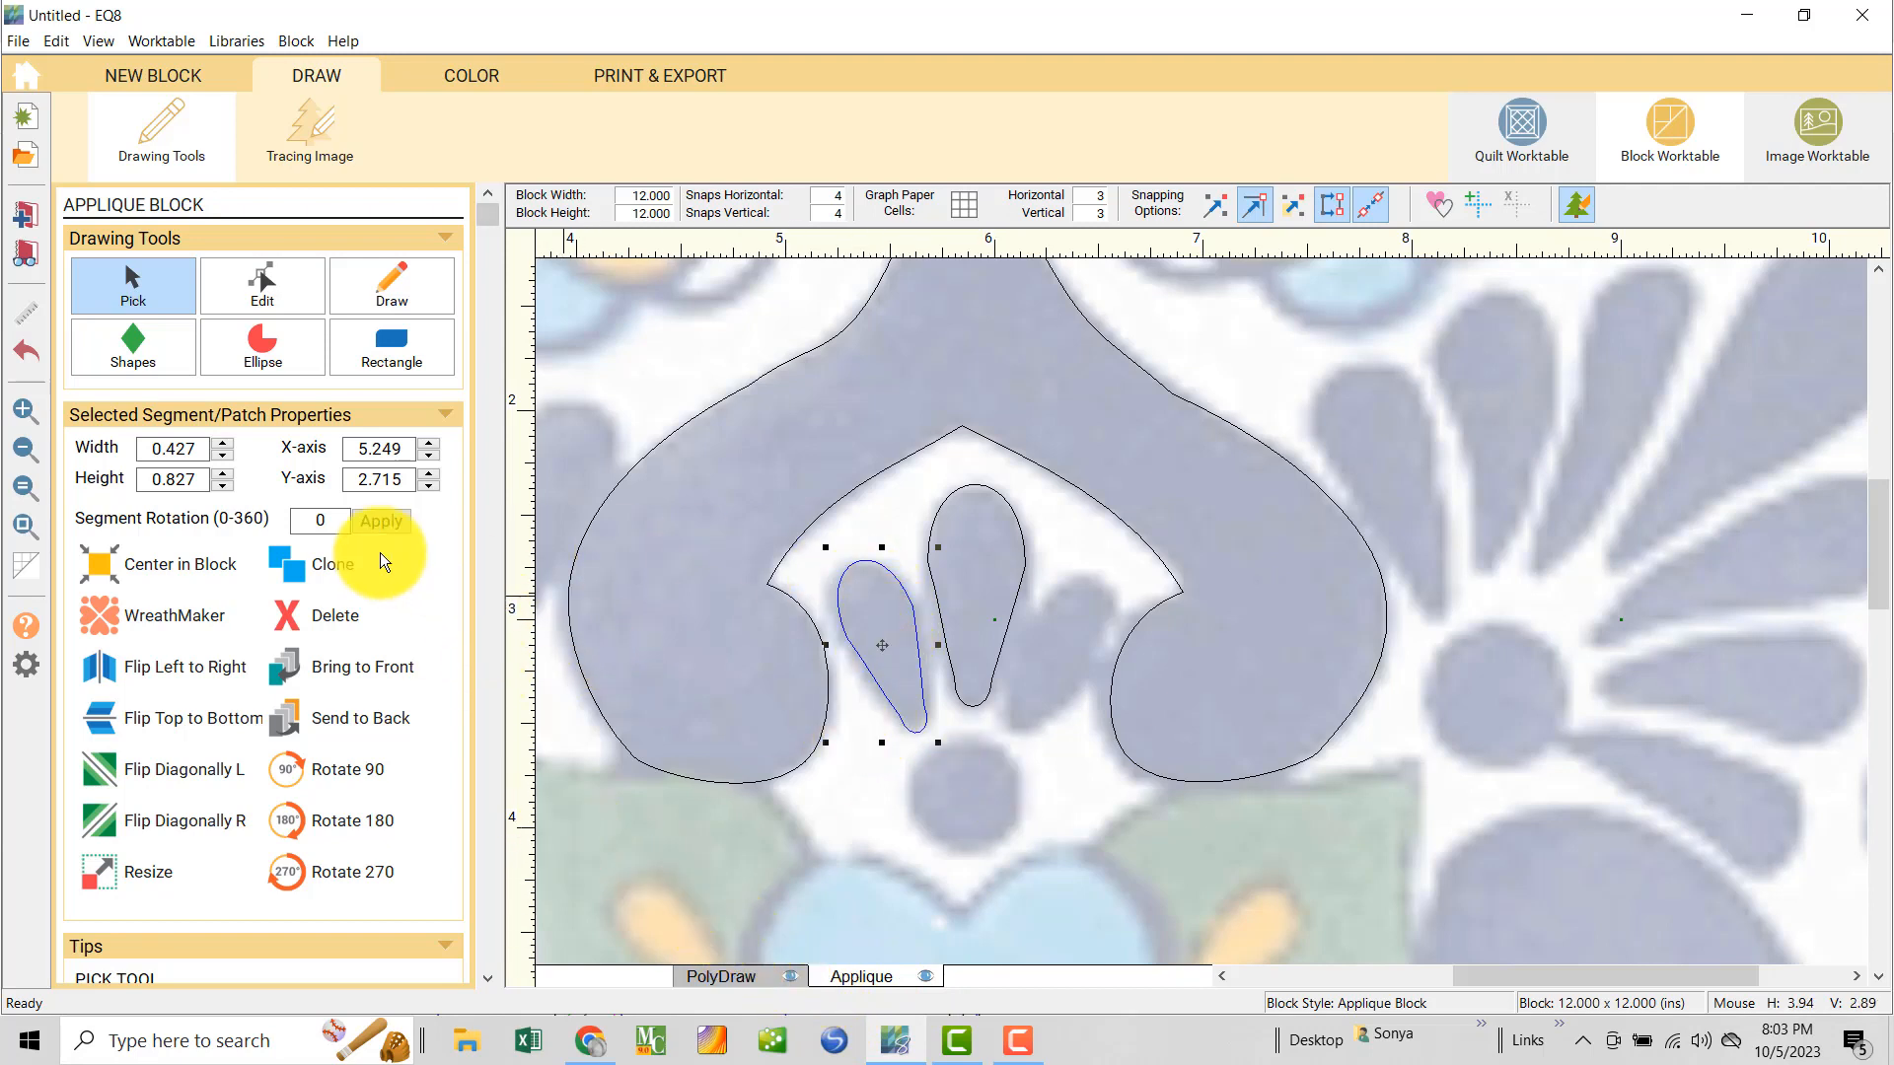
# - Clone the left petal, flip the copy left to right, and place it over the right petal at about X 6.13, Y 2.77
pyautogui.click(298, 560)
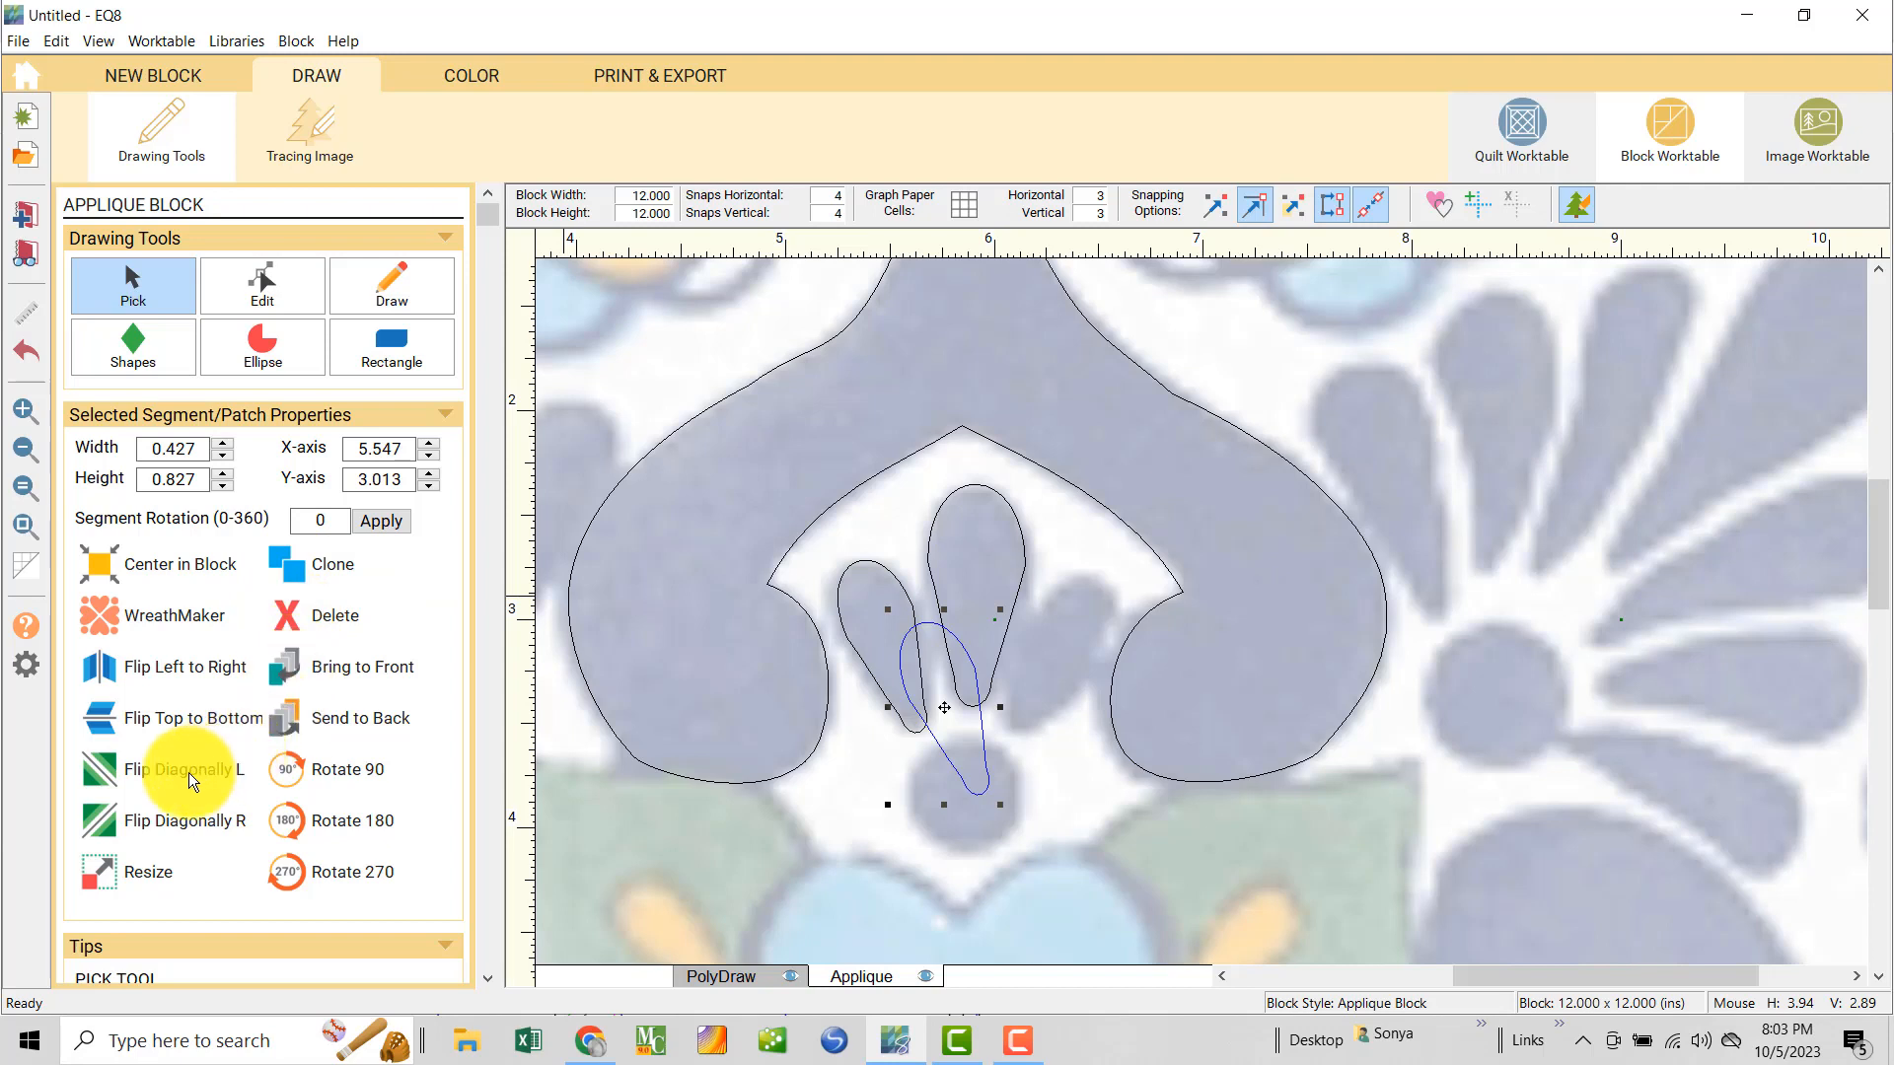
pyautogui.click(112, 677)
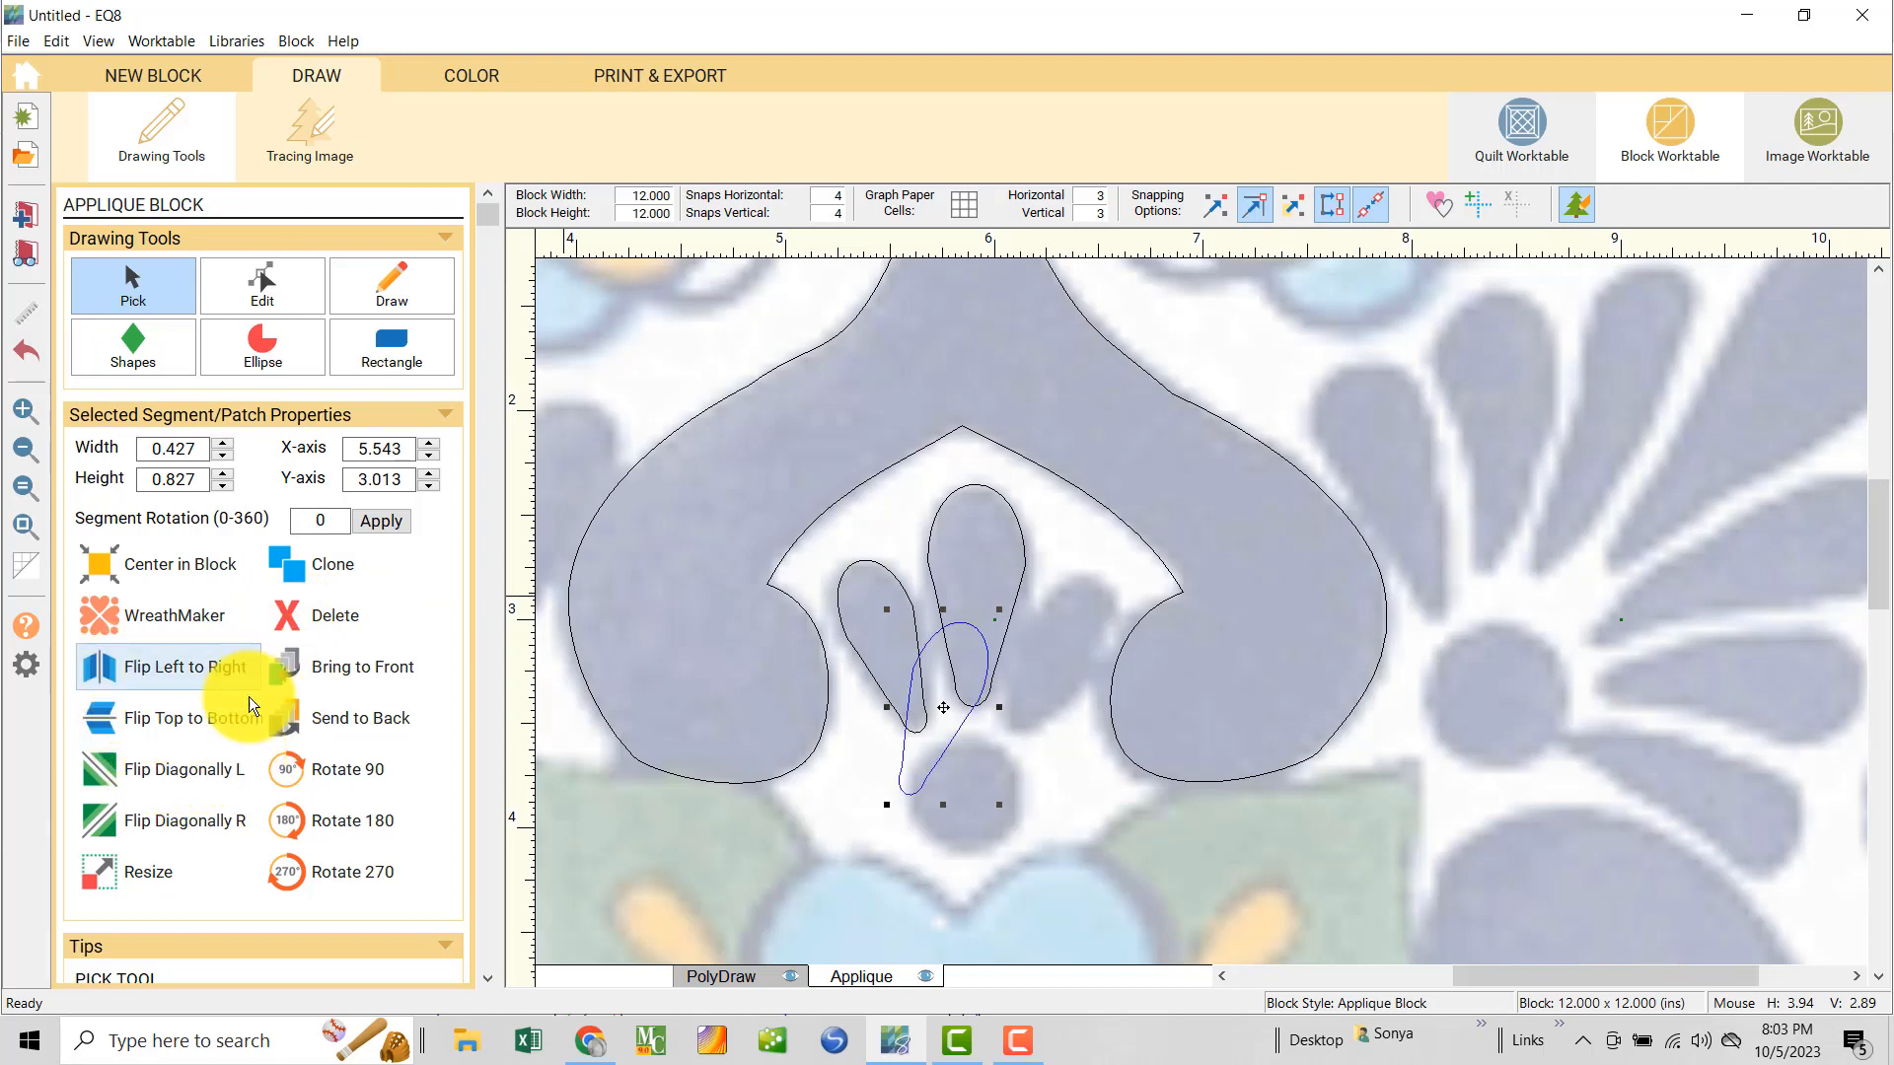
pyautogui.moveTo(939, 712); pyautogui.dragTo(1061, 651)
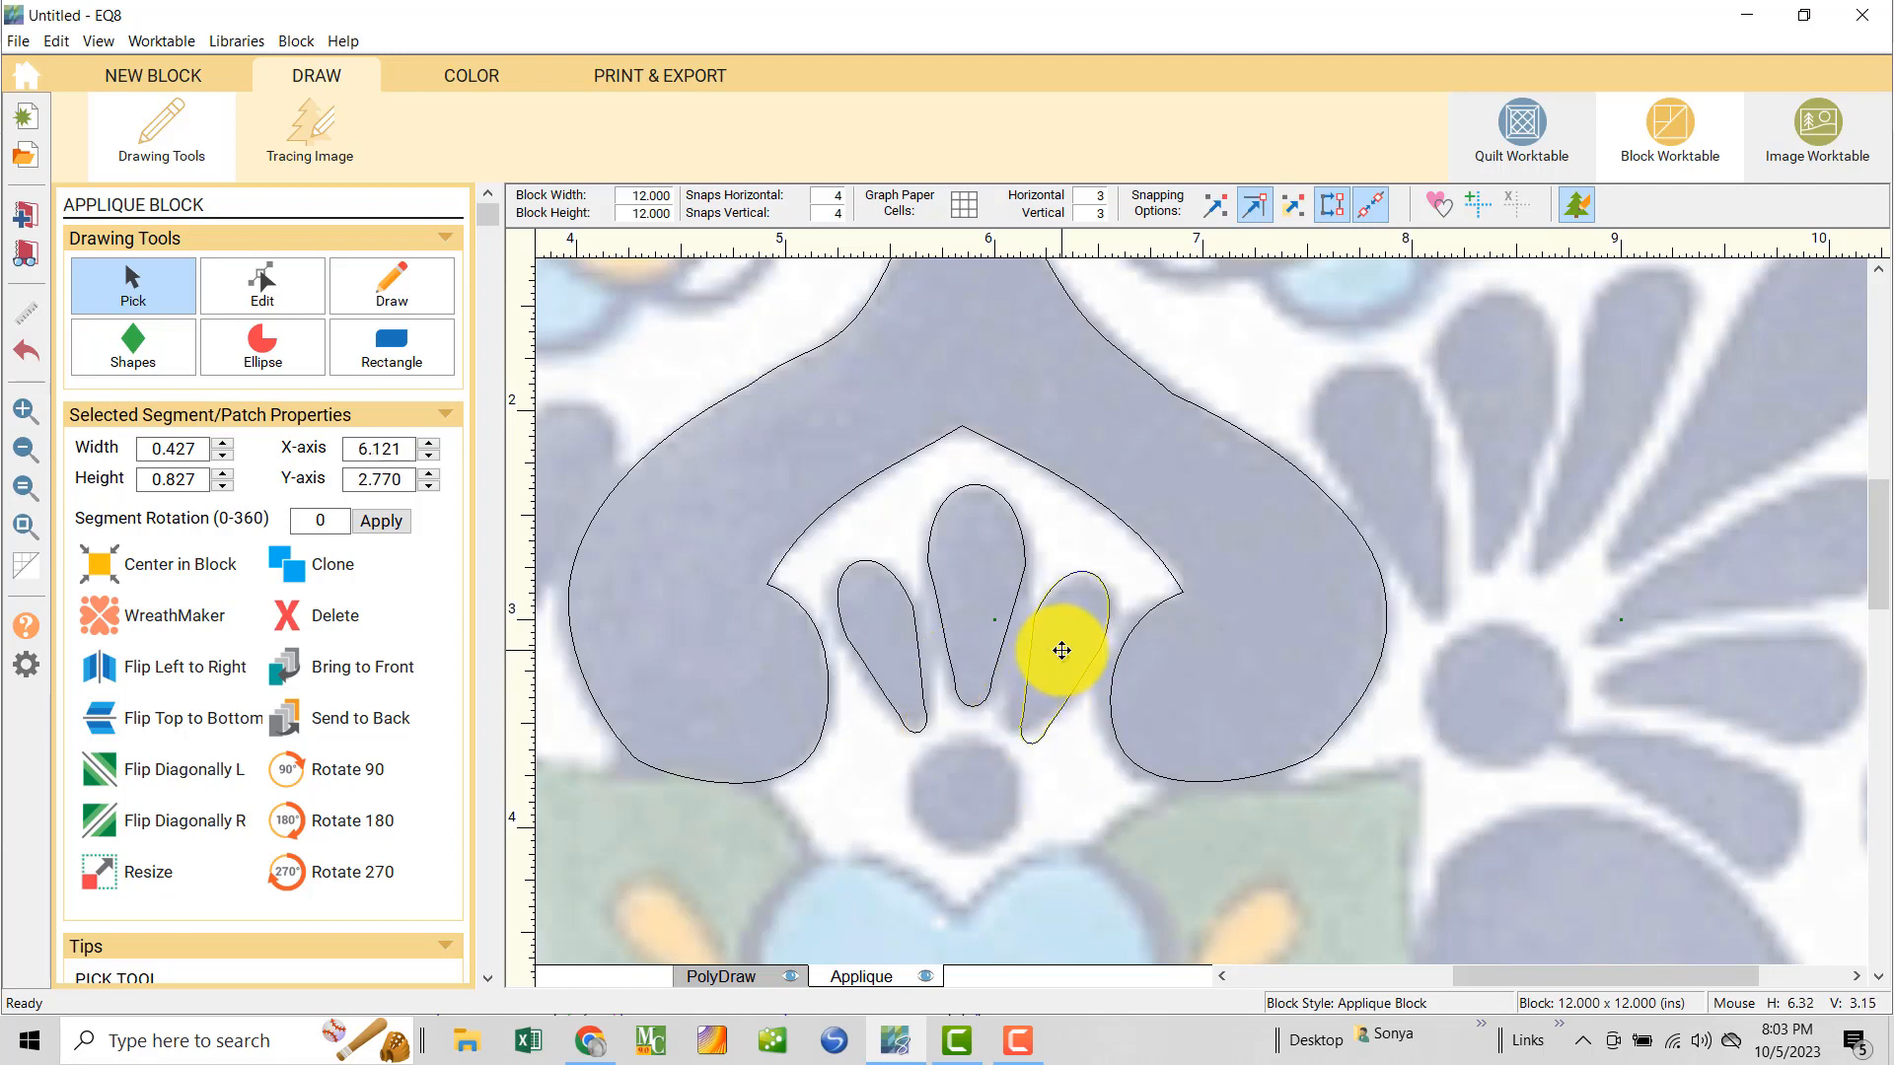
pyautogui.moveTo(1060, 651)
pyautogui.mouseDown()
pyautogui.moveTo(1057, 710)
pyautogui.moveTo(1059, 664)
pyautogui.mouseUp()
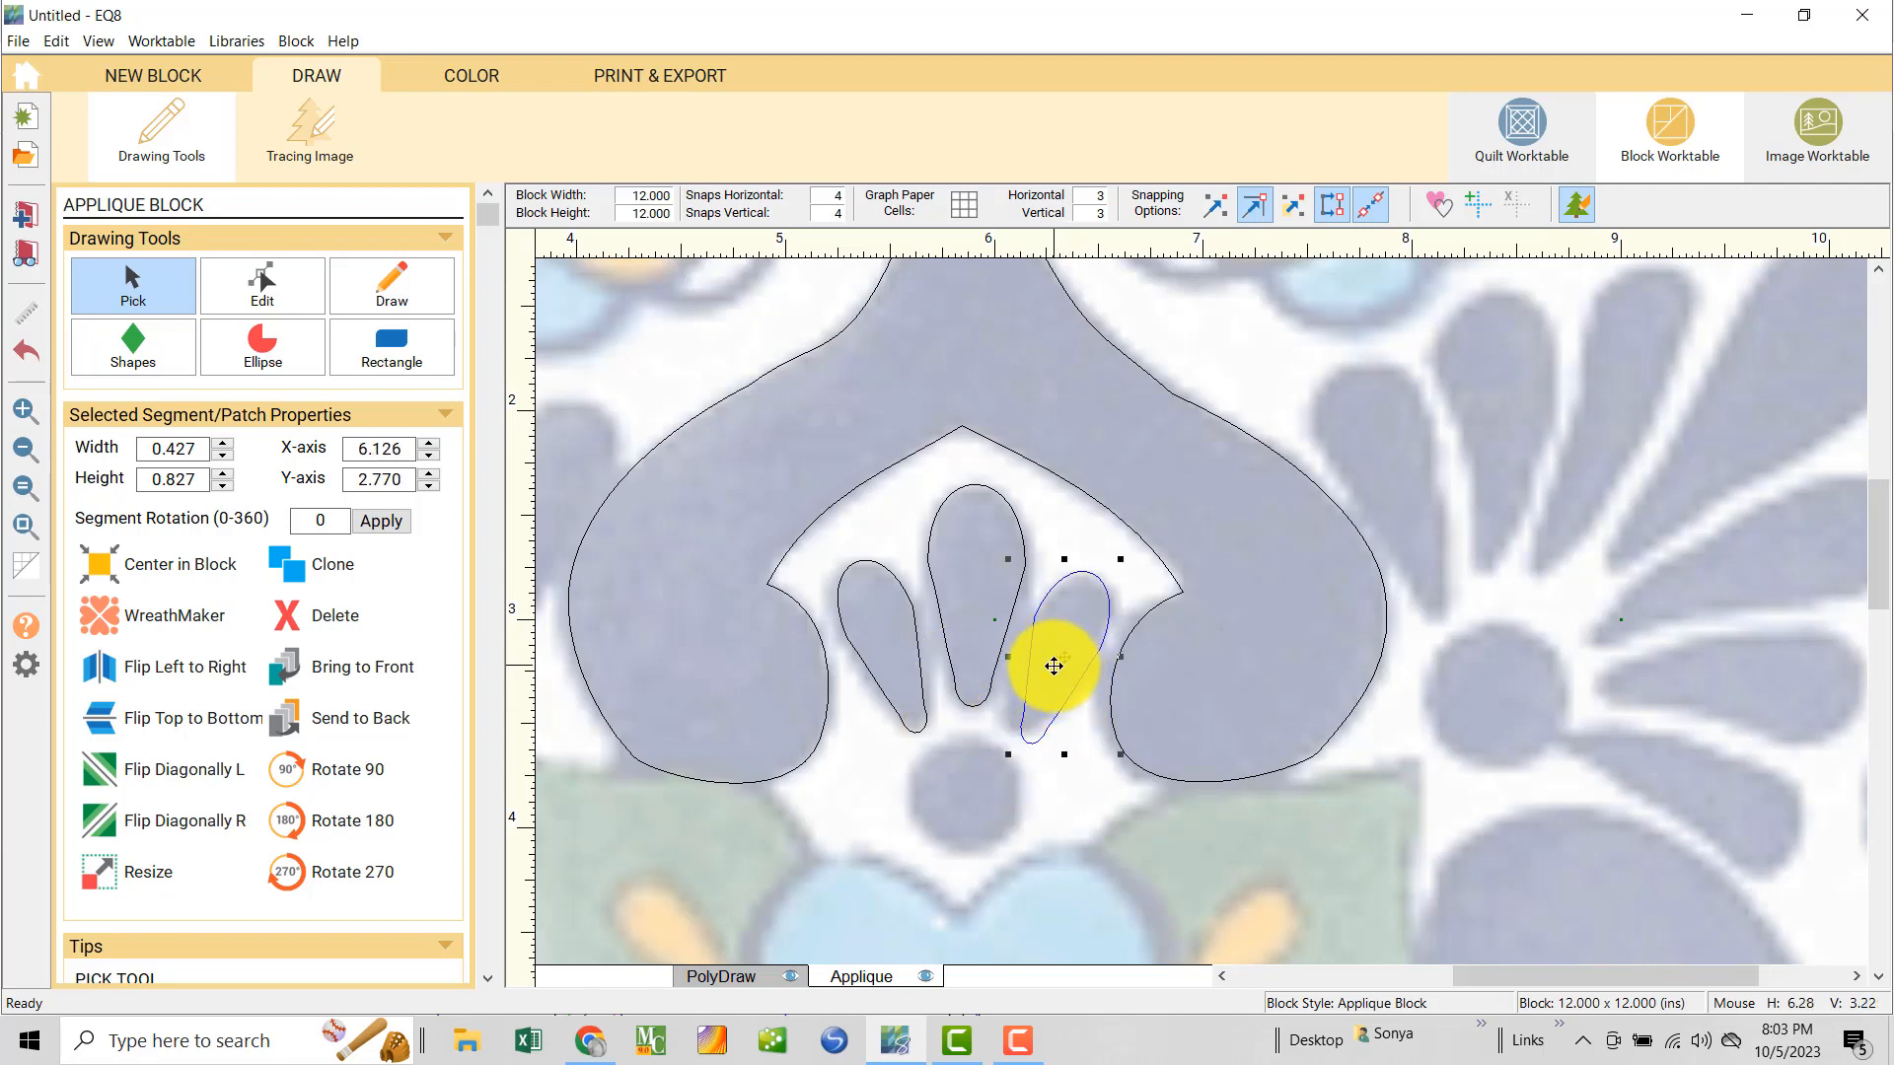
# - Rotate the right petal slightly clockwise, position it at about X 6.08, Y 2.77, and check the patches with the fill display
pyautogui.click(1064, 658)
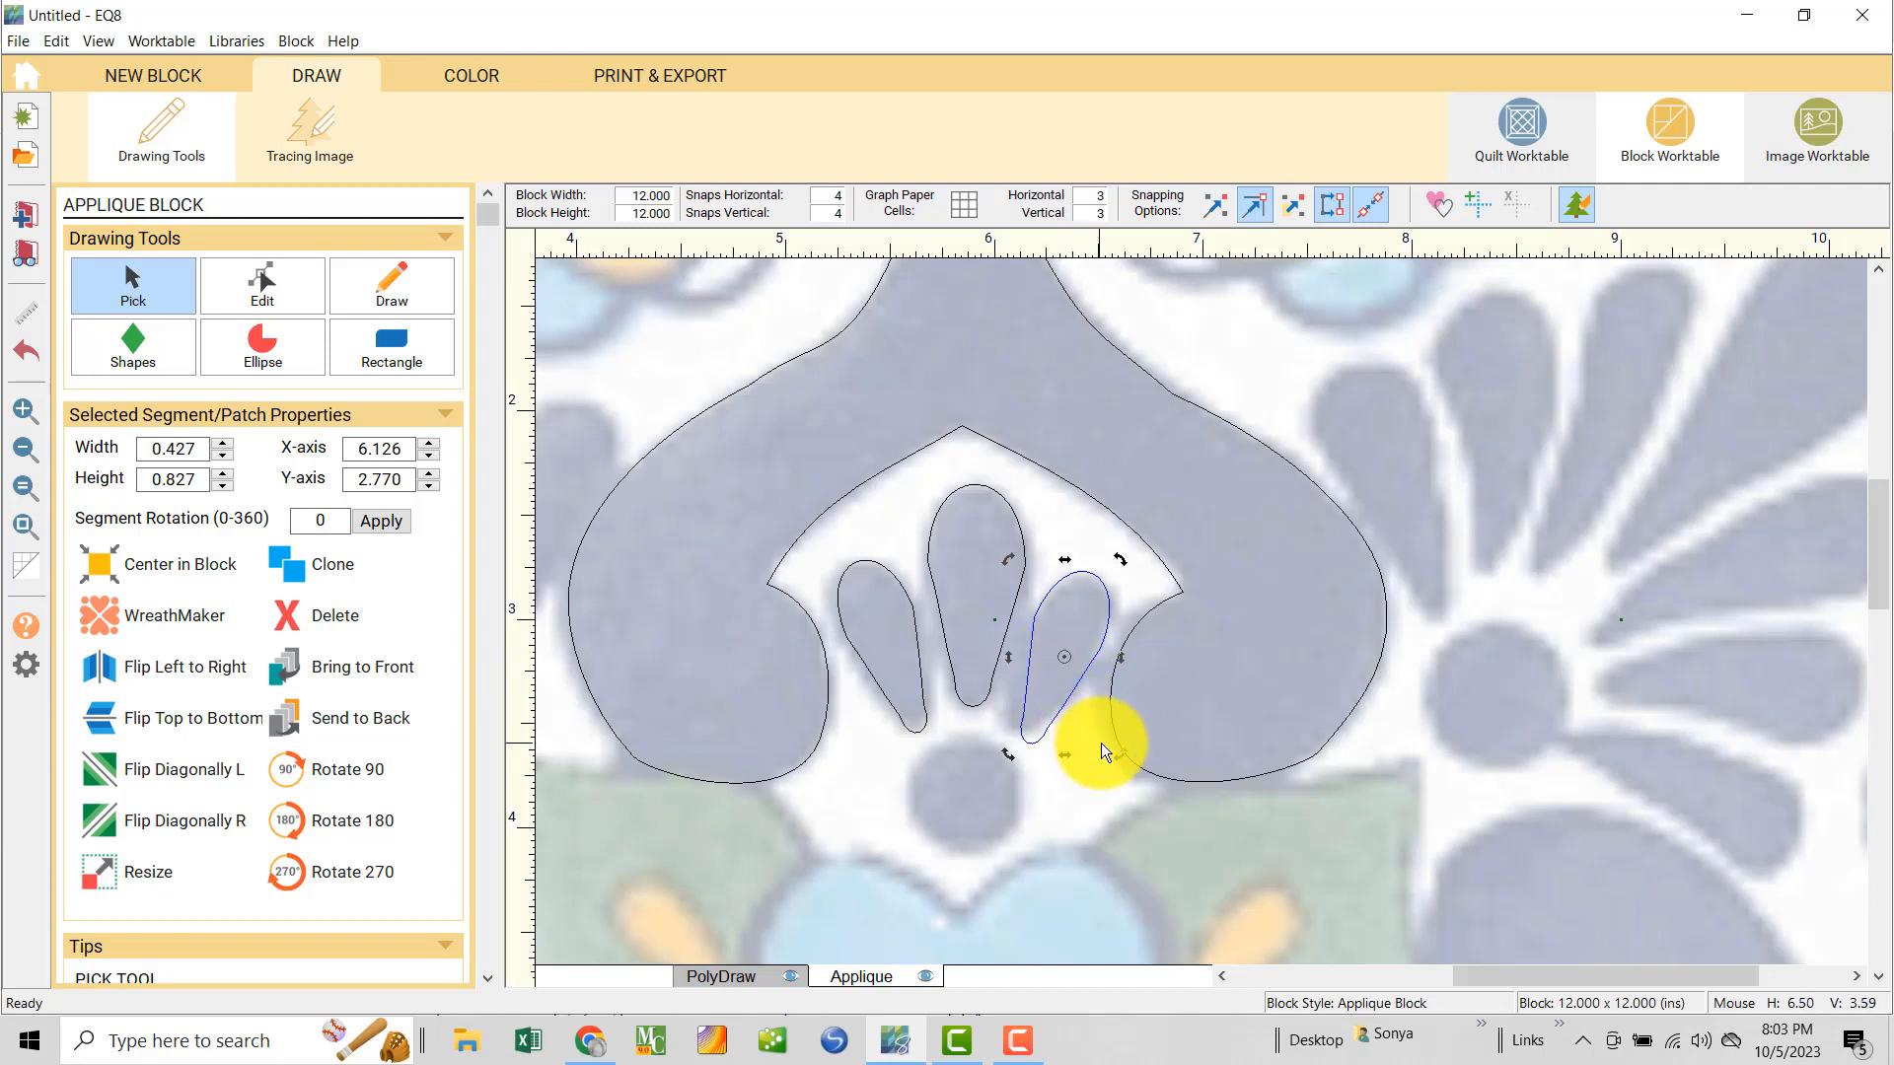
pyautogui.moveTo(1111, 750); pyautogui.dragTo(1099, 747)
pyautogui.click(1059, 655)
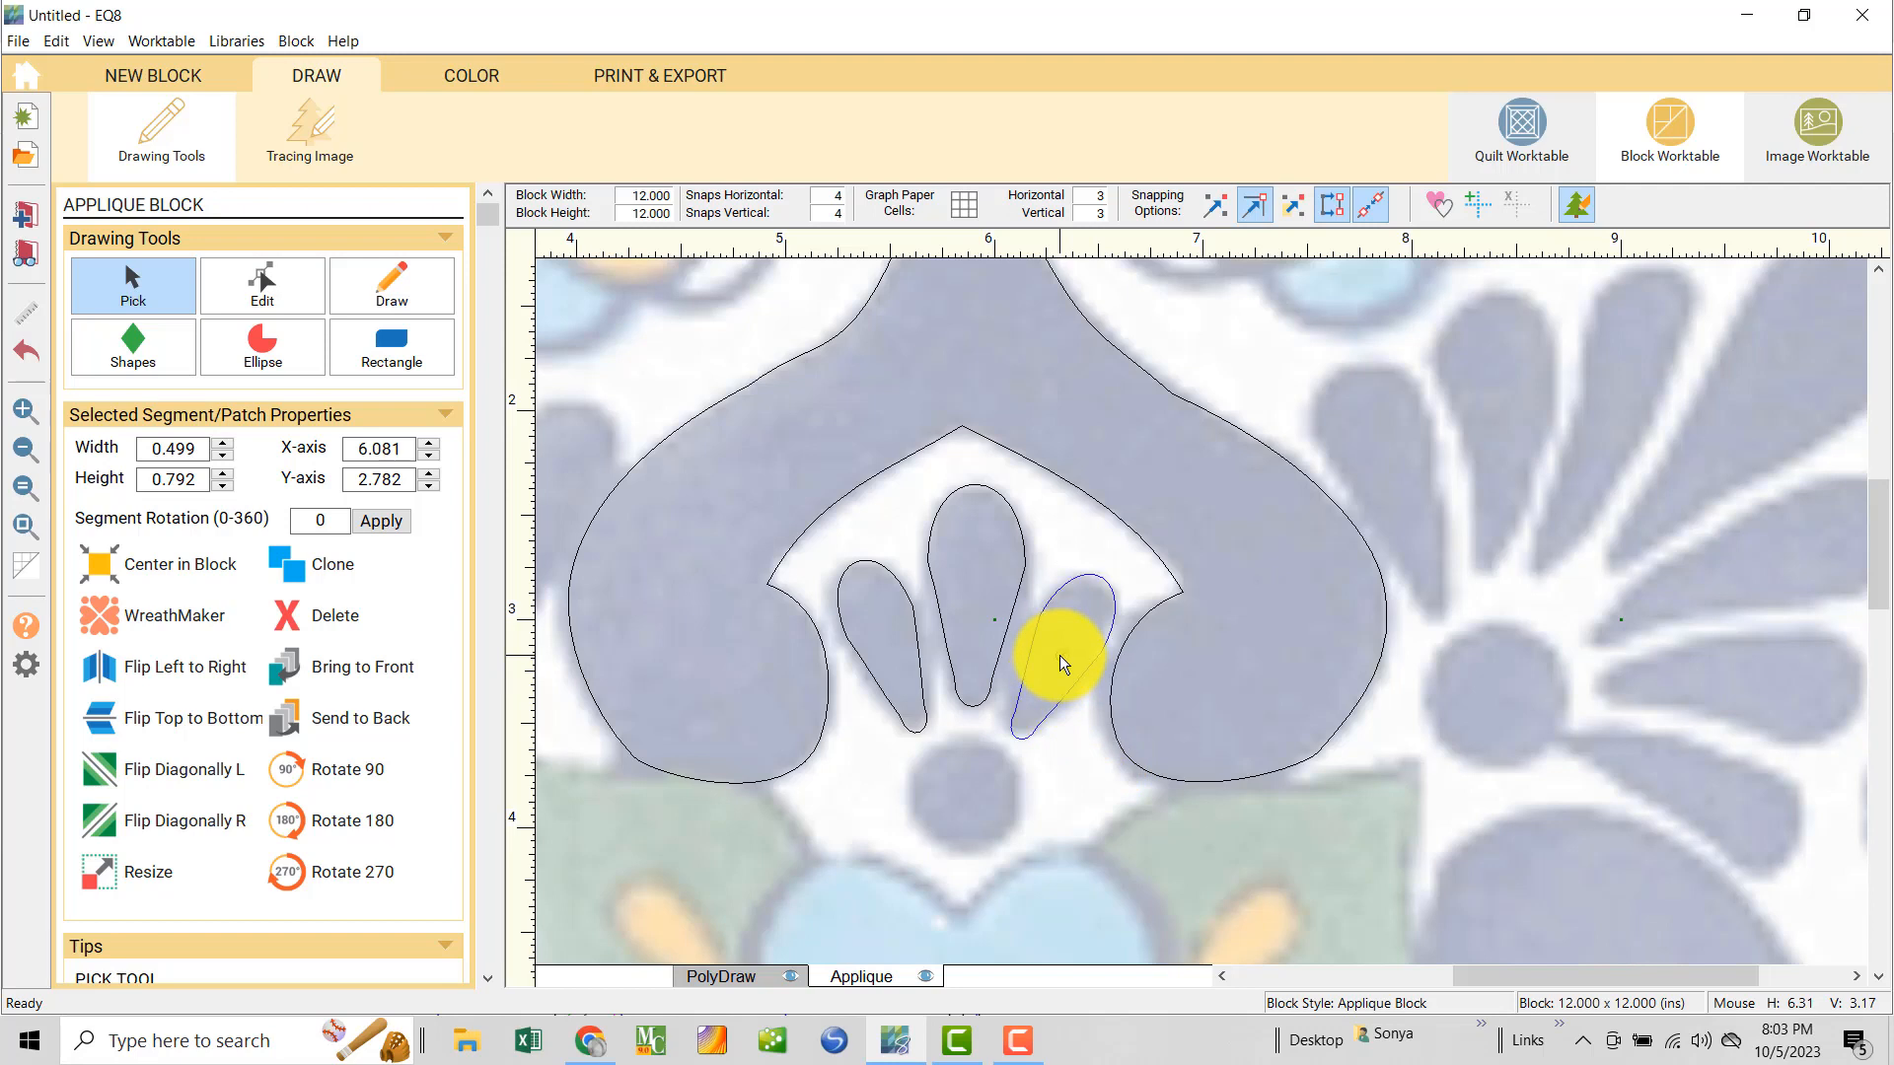
pyautogui.moveTo(1057, 653); pyautogui.dragTo(1056, 650)
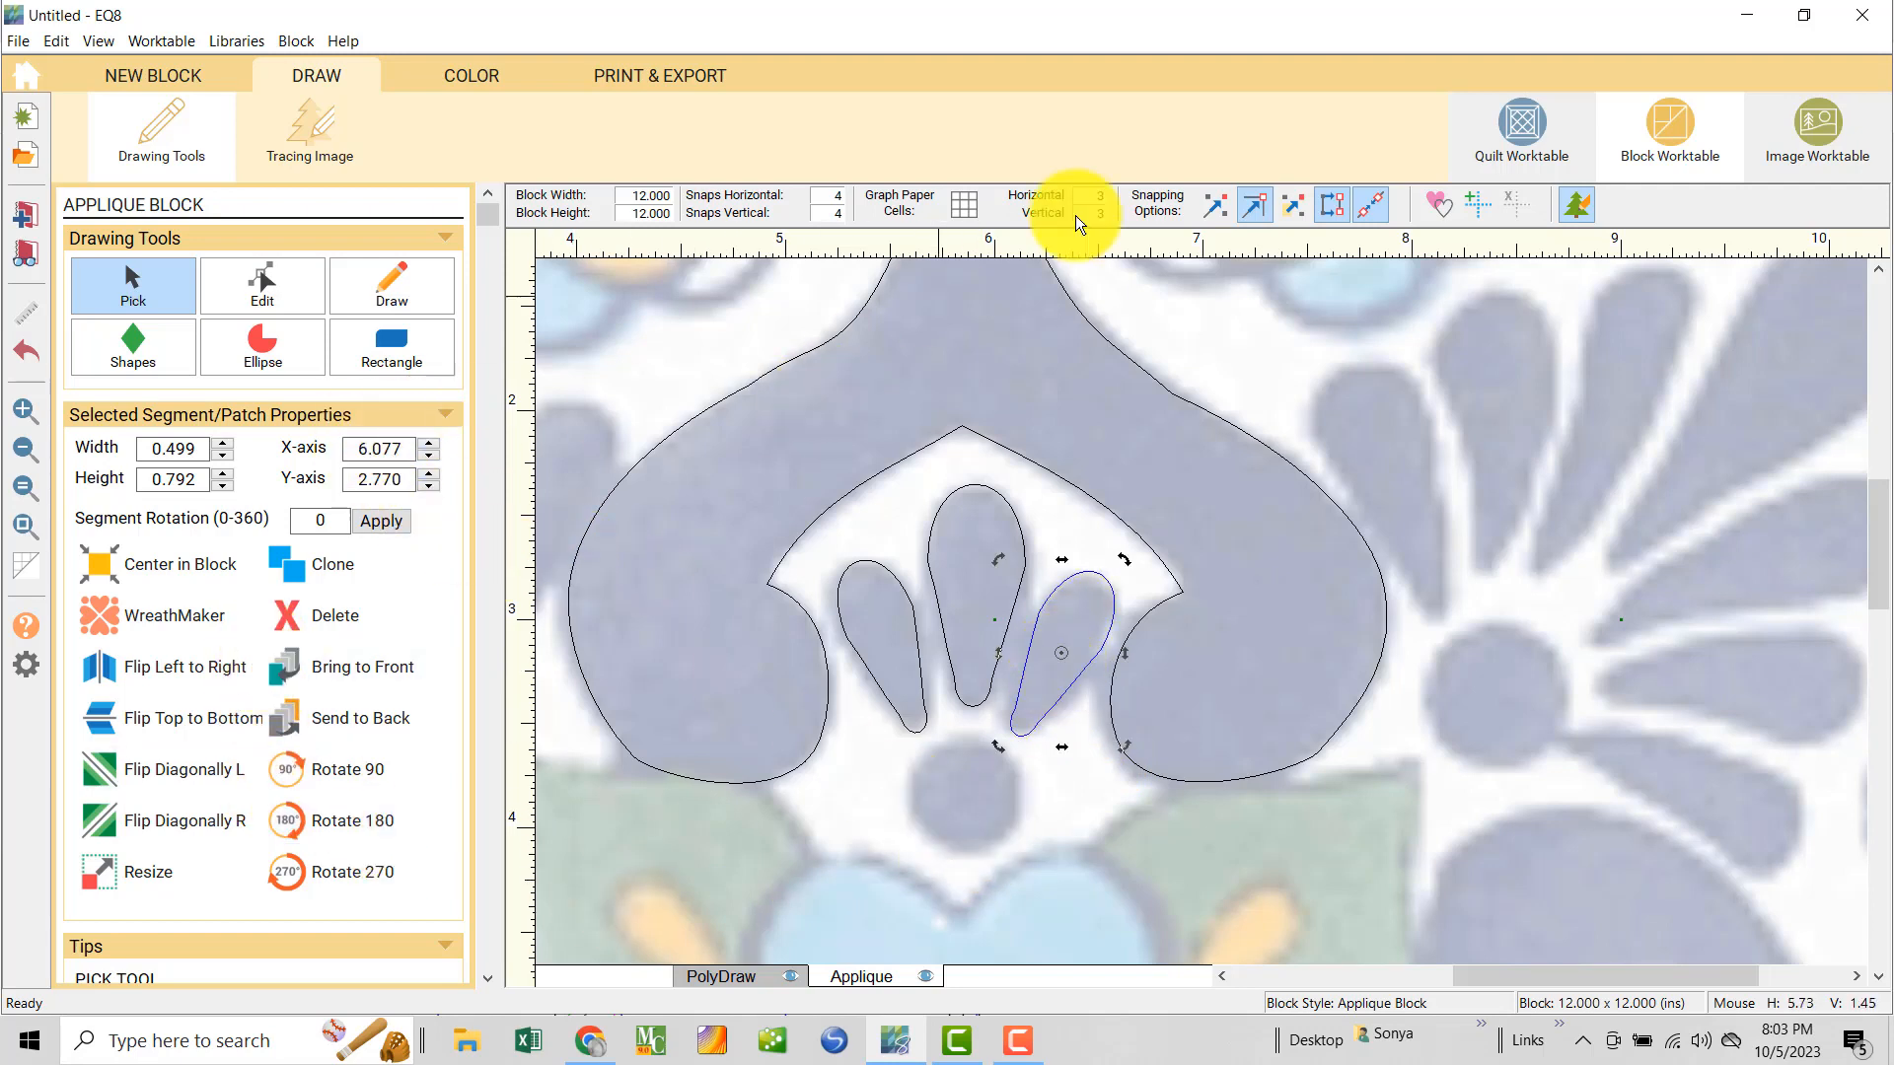
pyautogui.click(1440, 205)
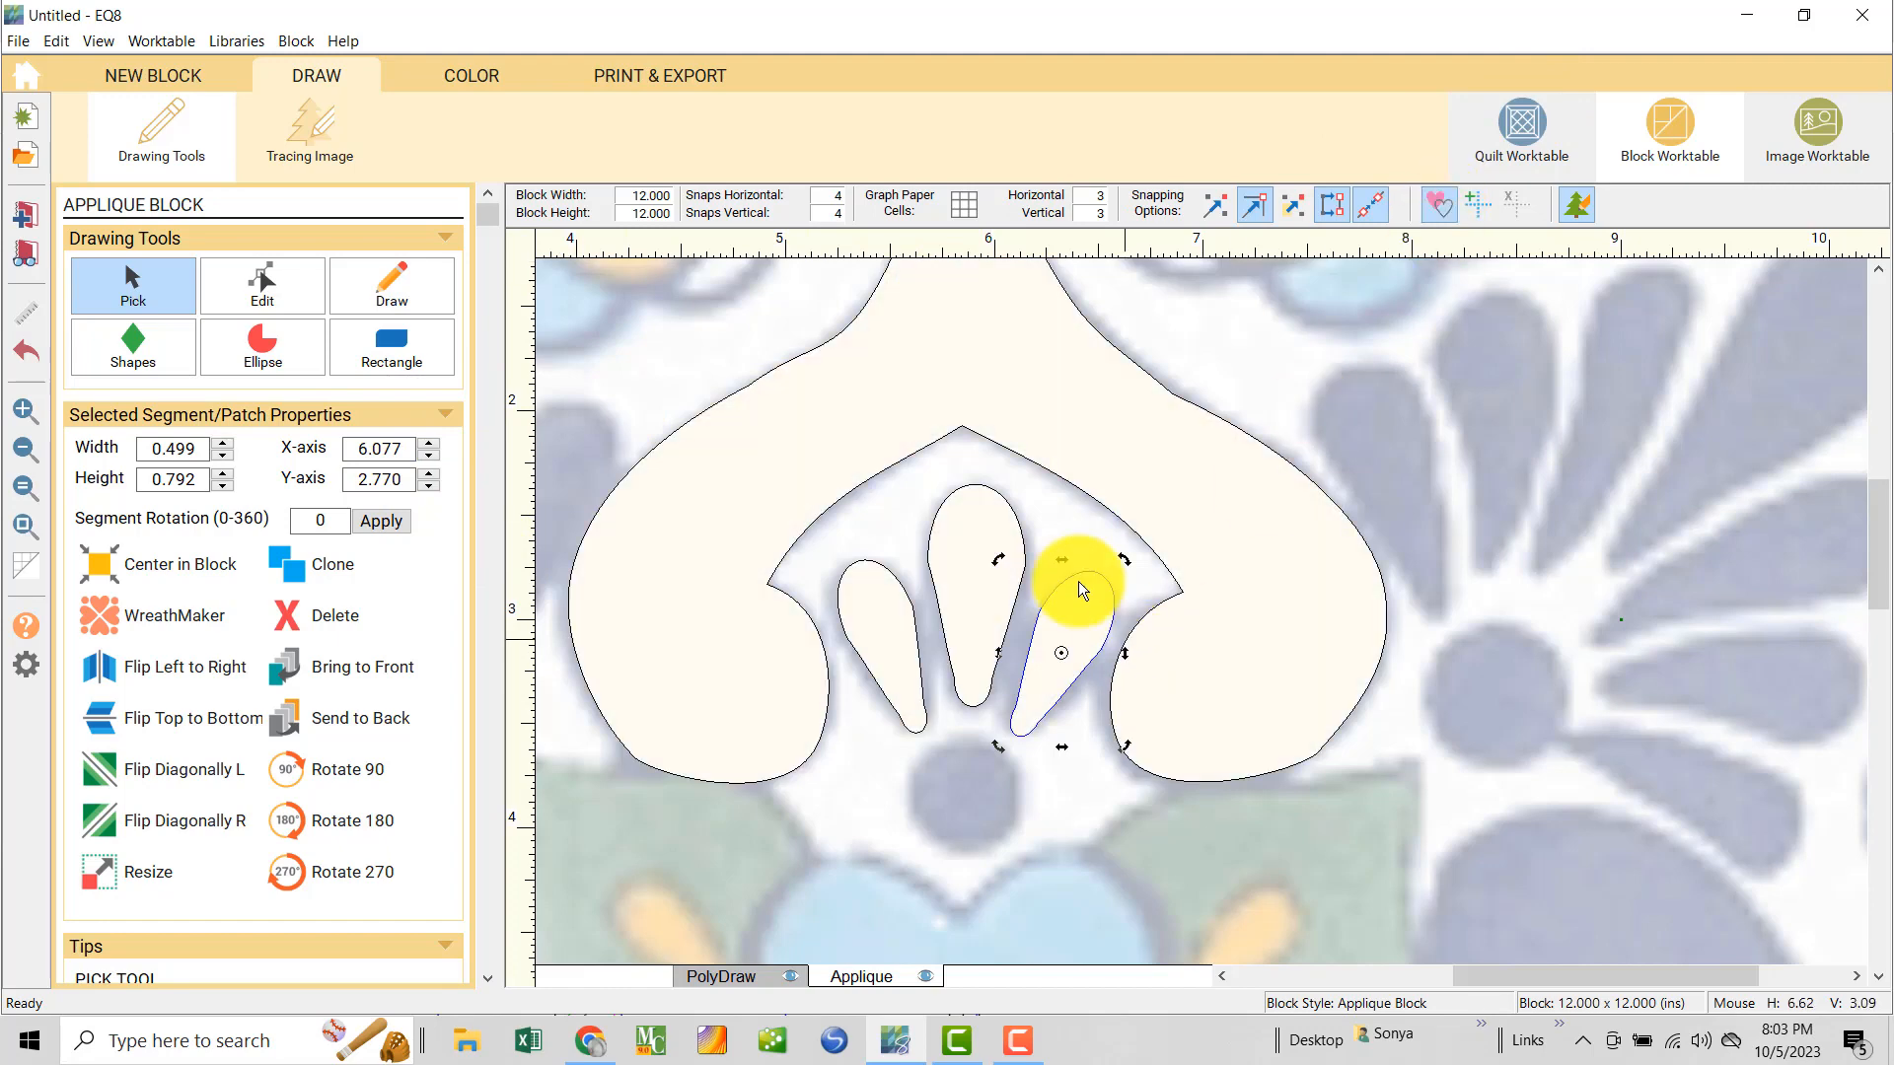
pyautogui.click(1439, 201)
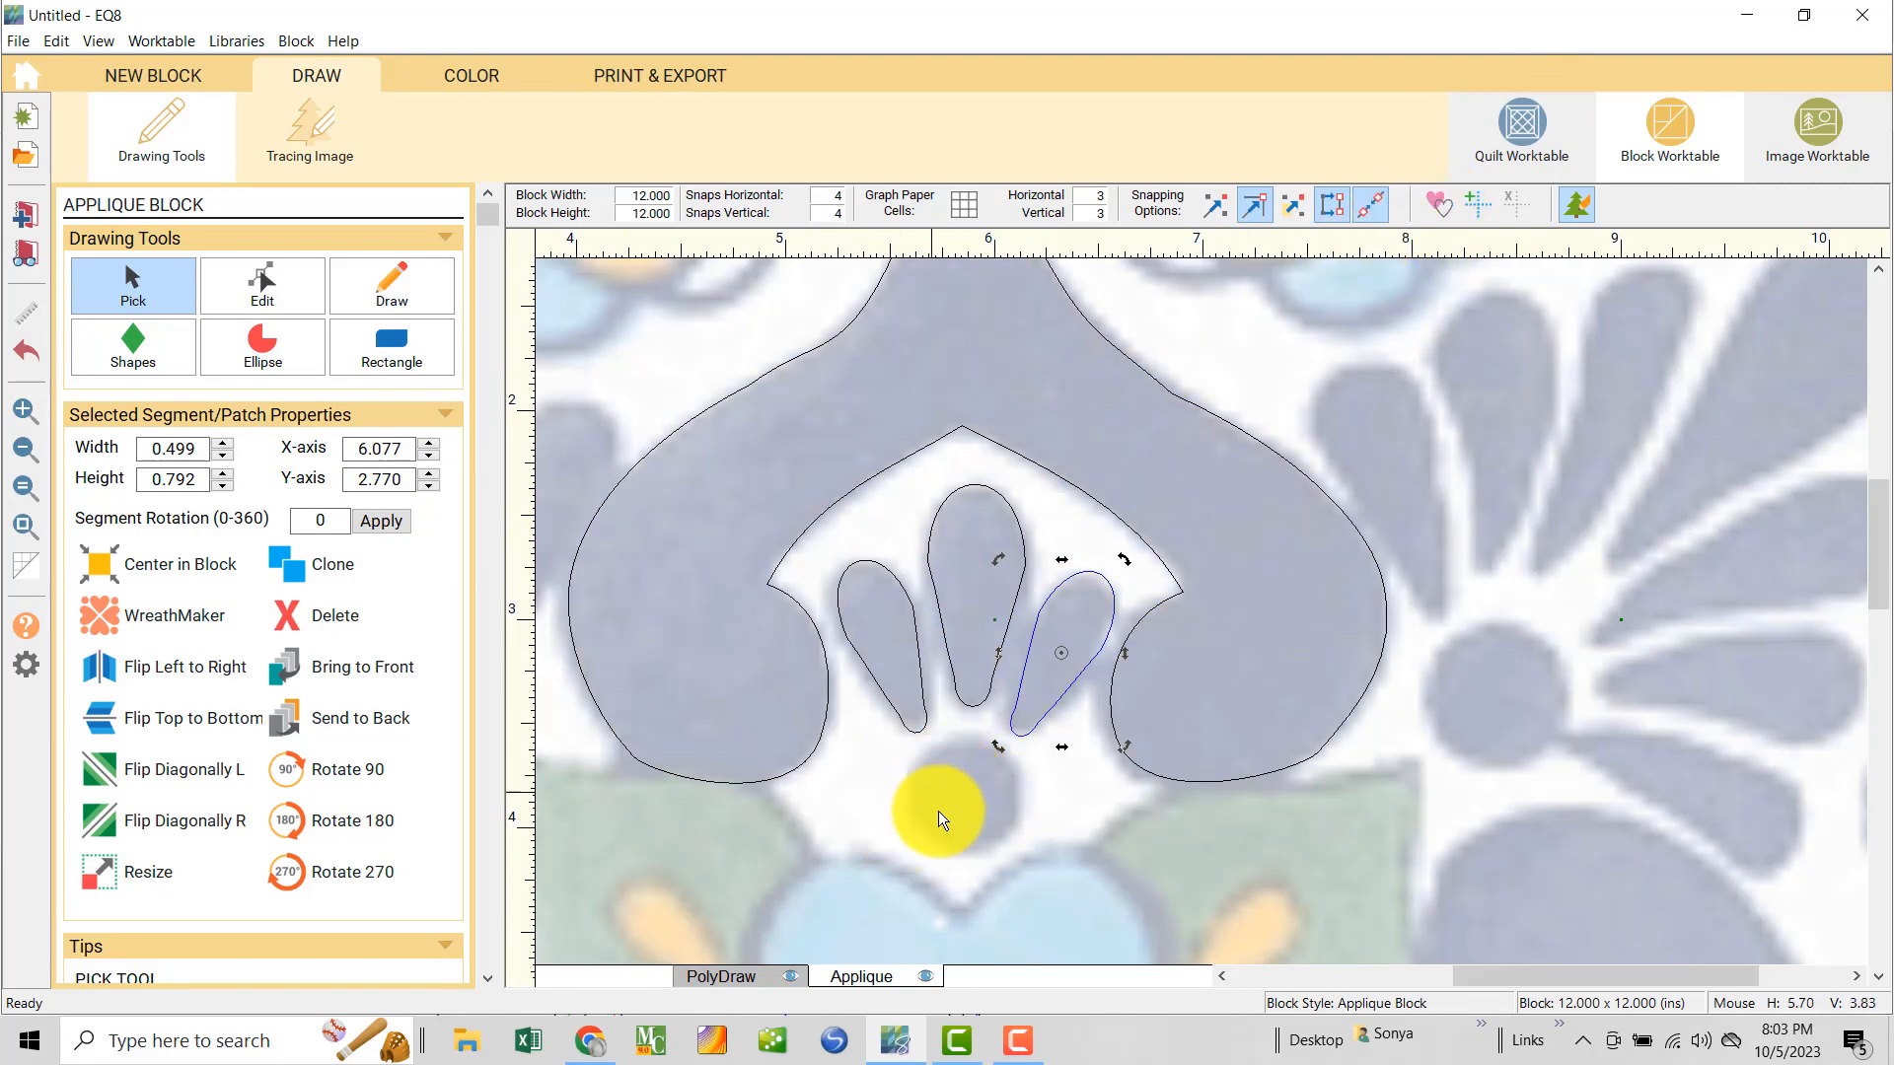
# - Draw a full circle about 0.48 inches across over the dot below the petals, positioned at about X 5.64, Y 3.59
pyautogui.click(260, 344)
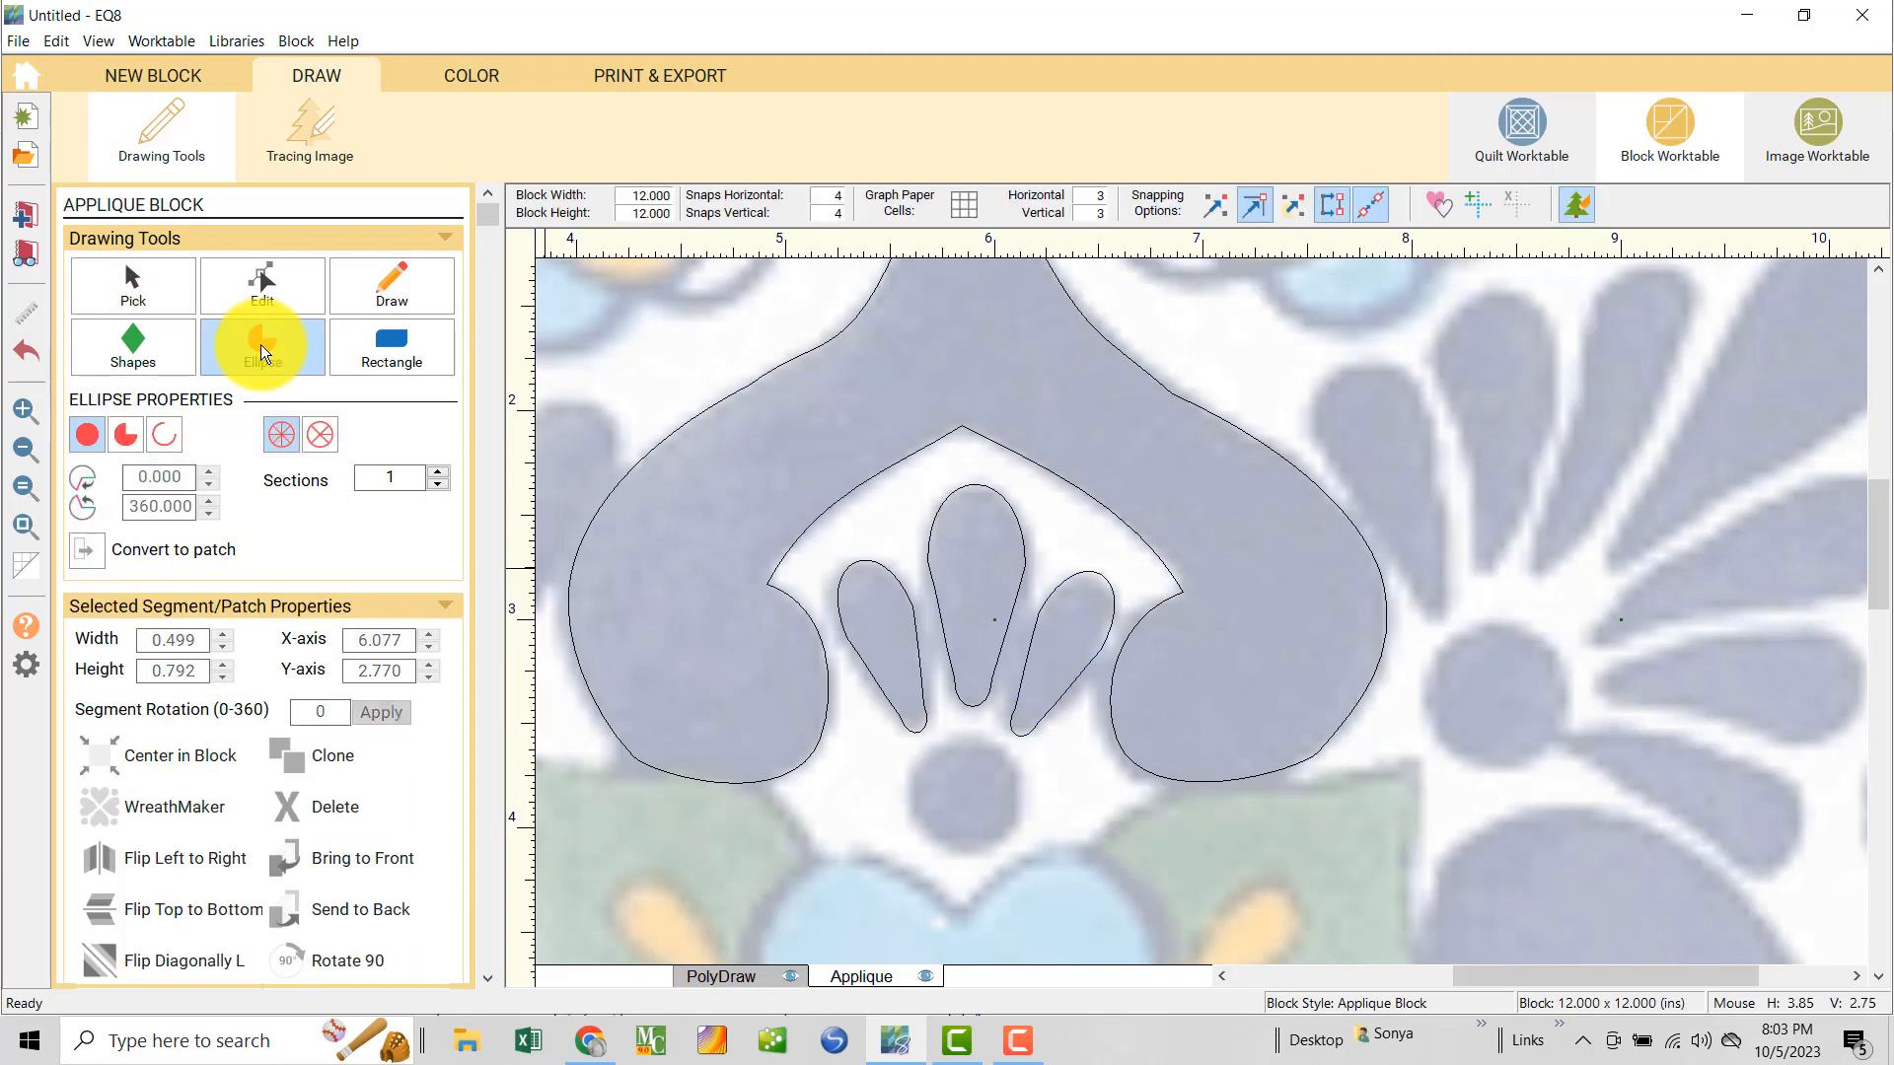
pyautogui.click(88, 435)
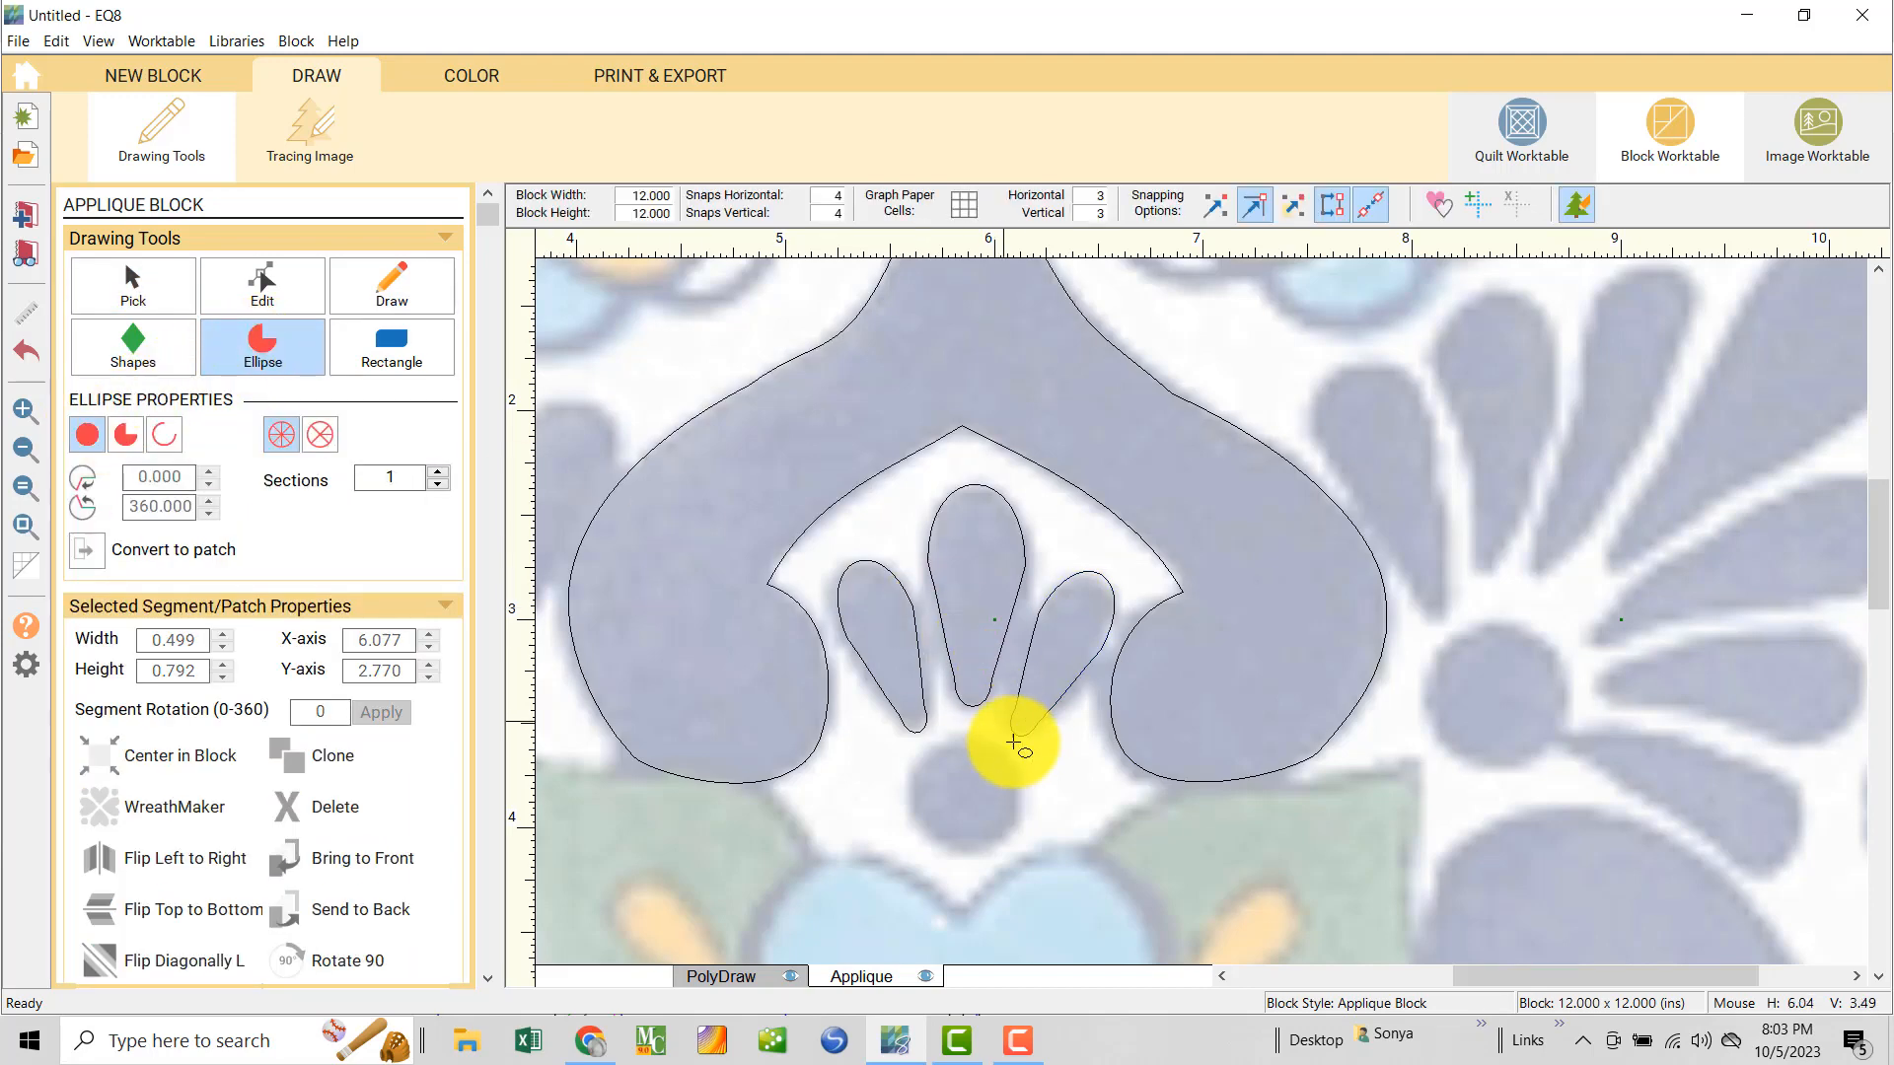
pyautogui.moveTo(963, 740)
pyautogui.mouseDown()
pyautogui.moveTo(968, 832)
pyautogui.moveTo(1079, 984)
pyautogui.moveTo(1064, 967)
pyautogui.mouseUp()
pyautogui.moveTo(1008, 786); pyautogui.dragTo(964, 791)
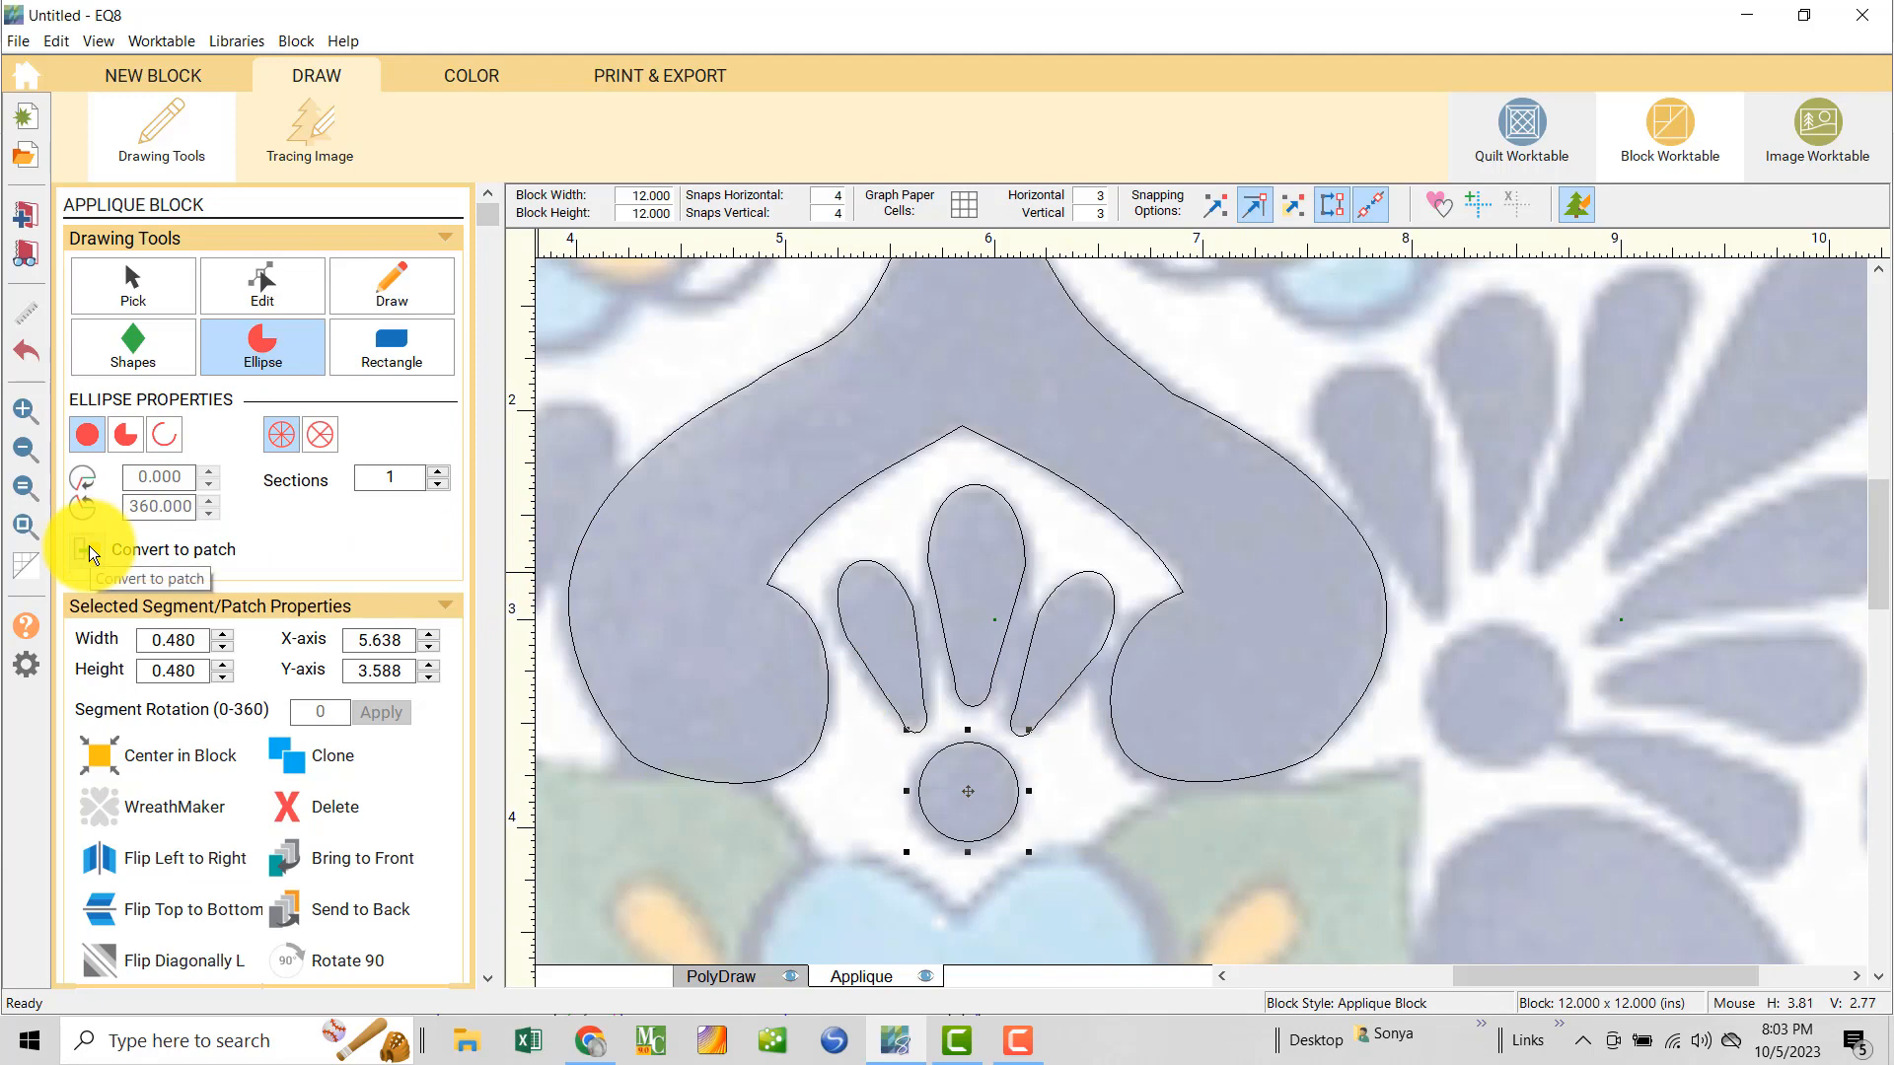
# - Convert the circle below the petals to a patch and check it with the fill display on and off
pyautogui.click(1437, 204)
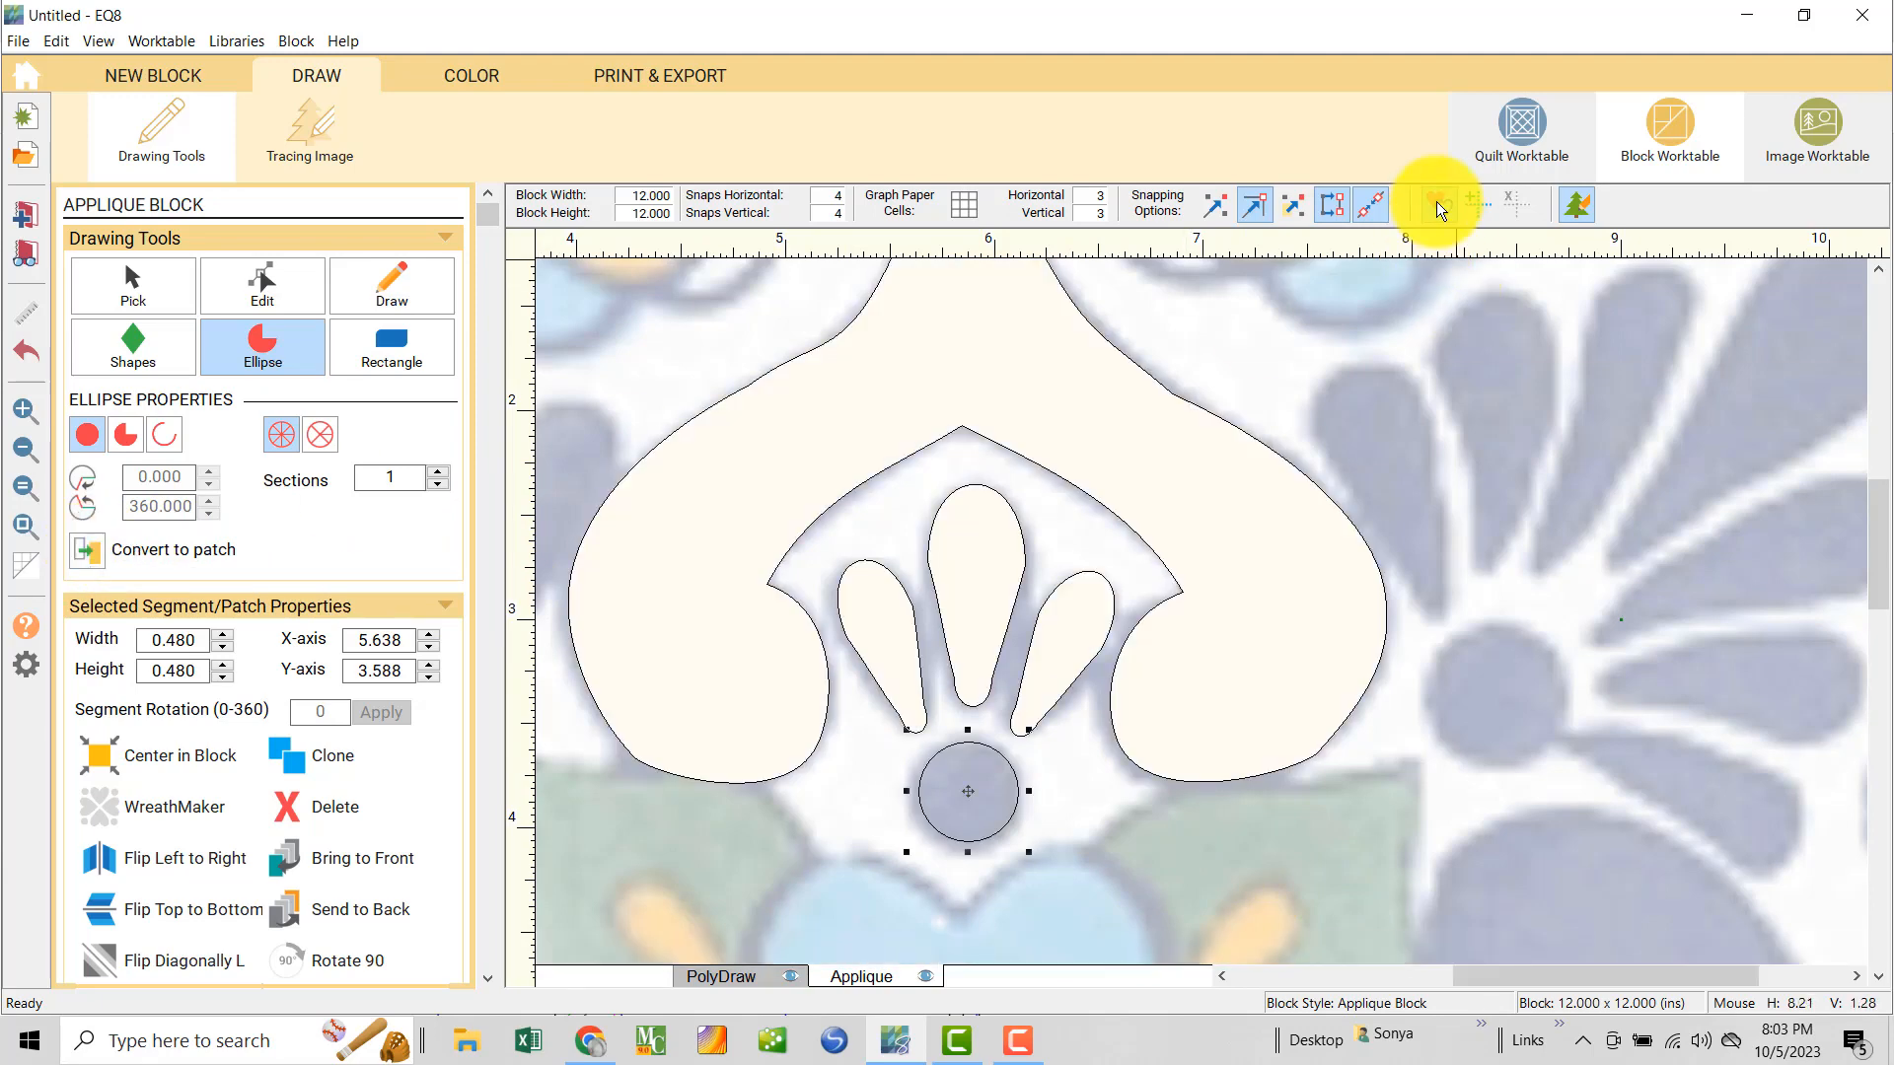
pyautogui.click(1436, 205)
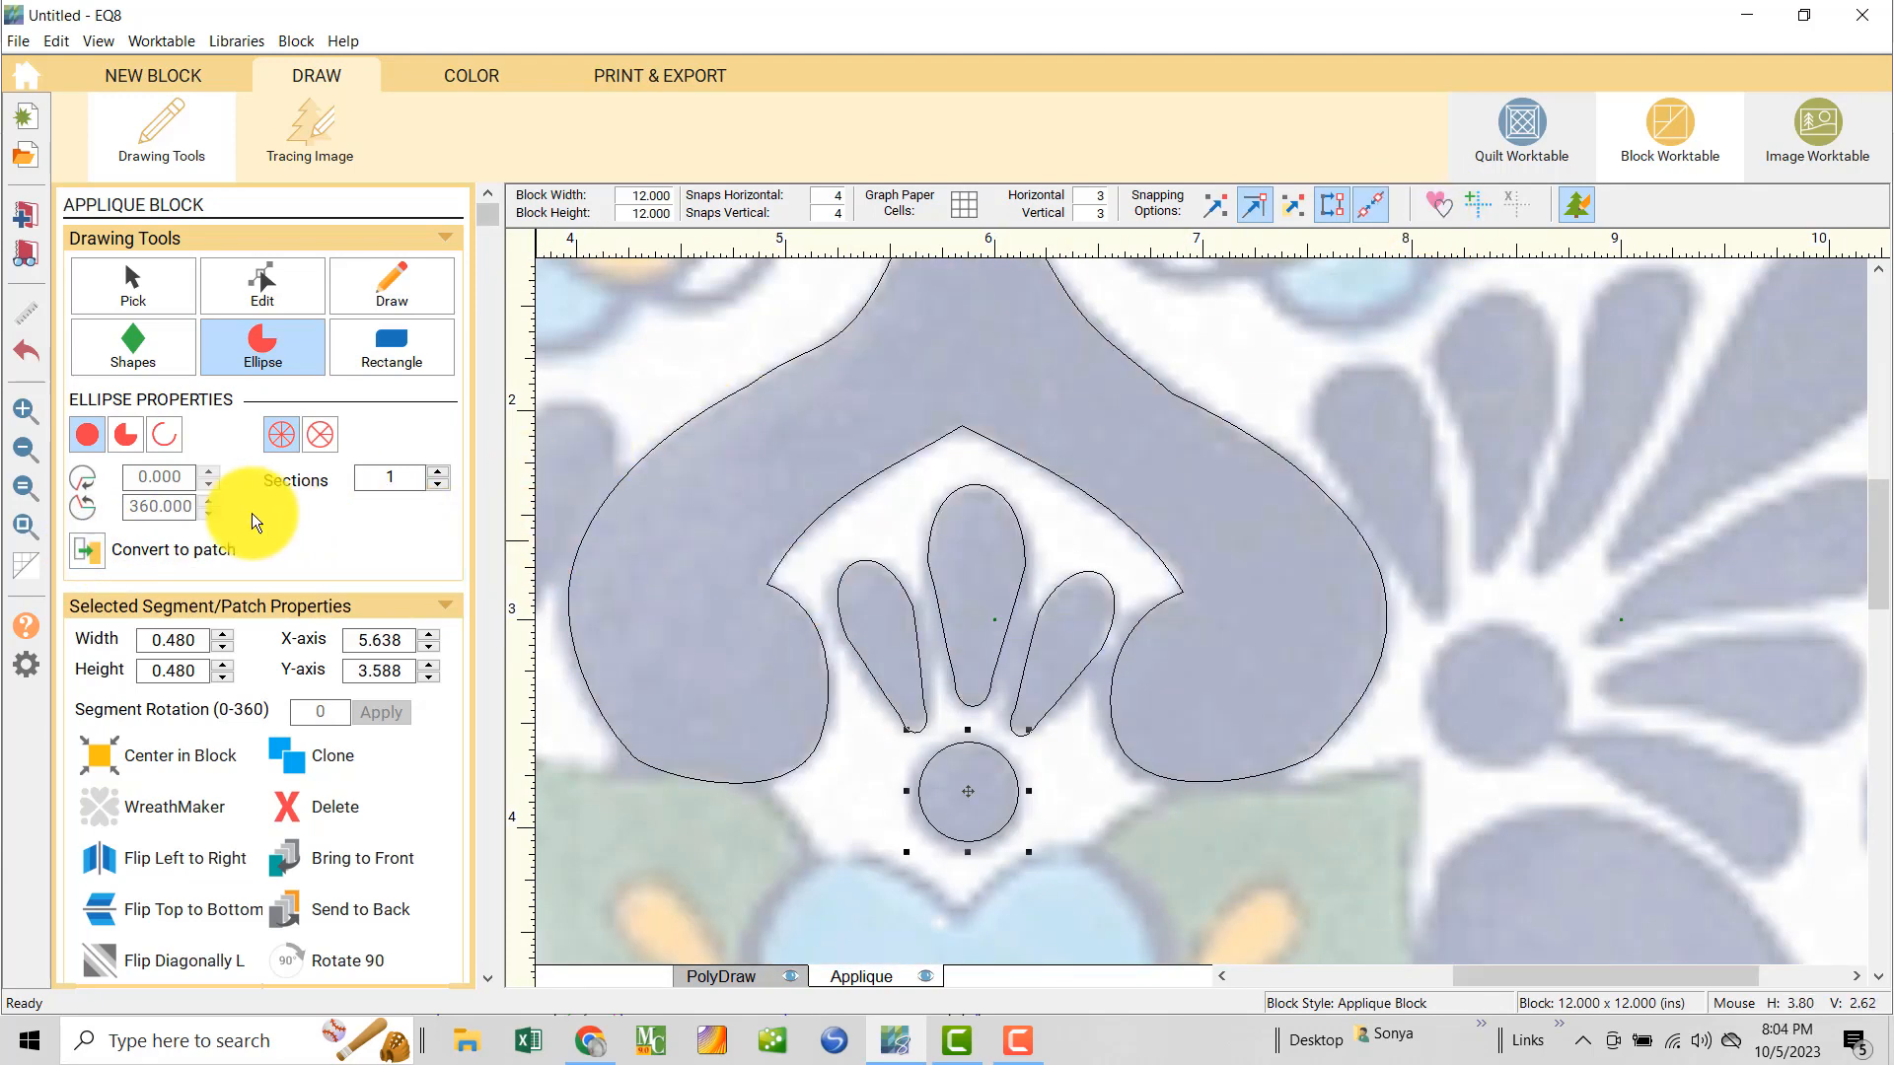
pyautogui.click(95, 553)
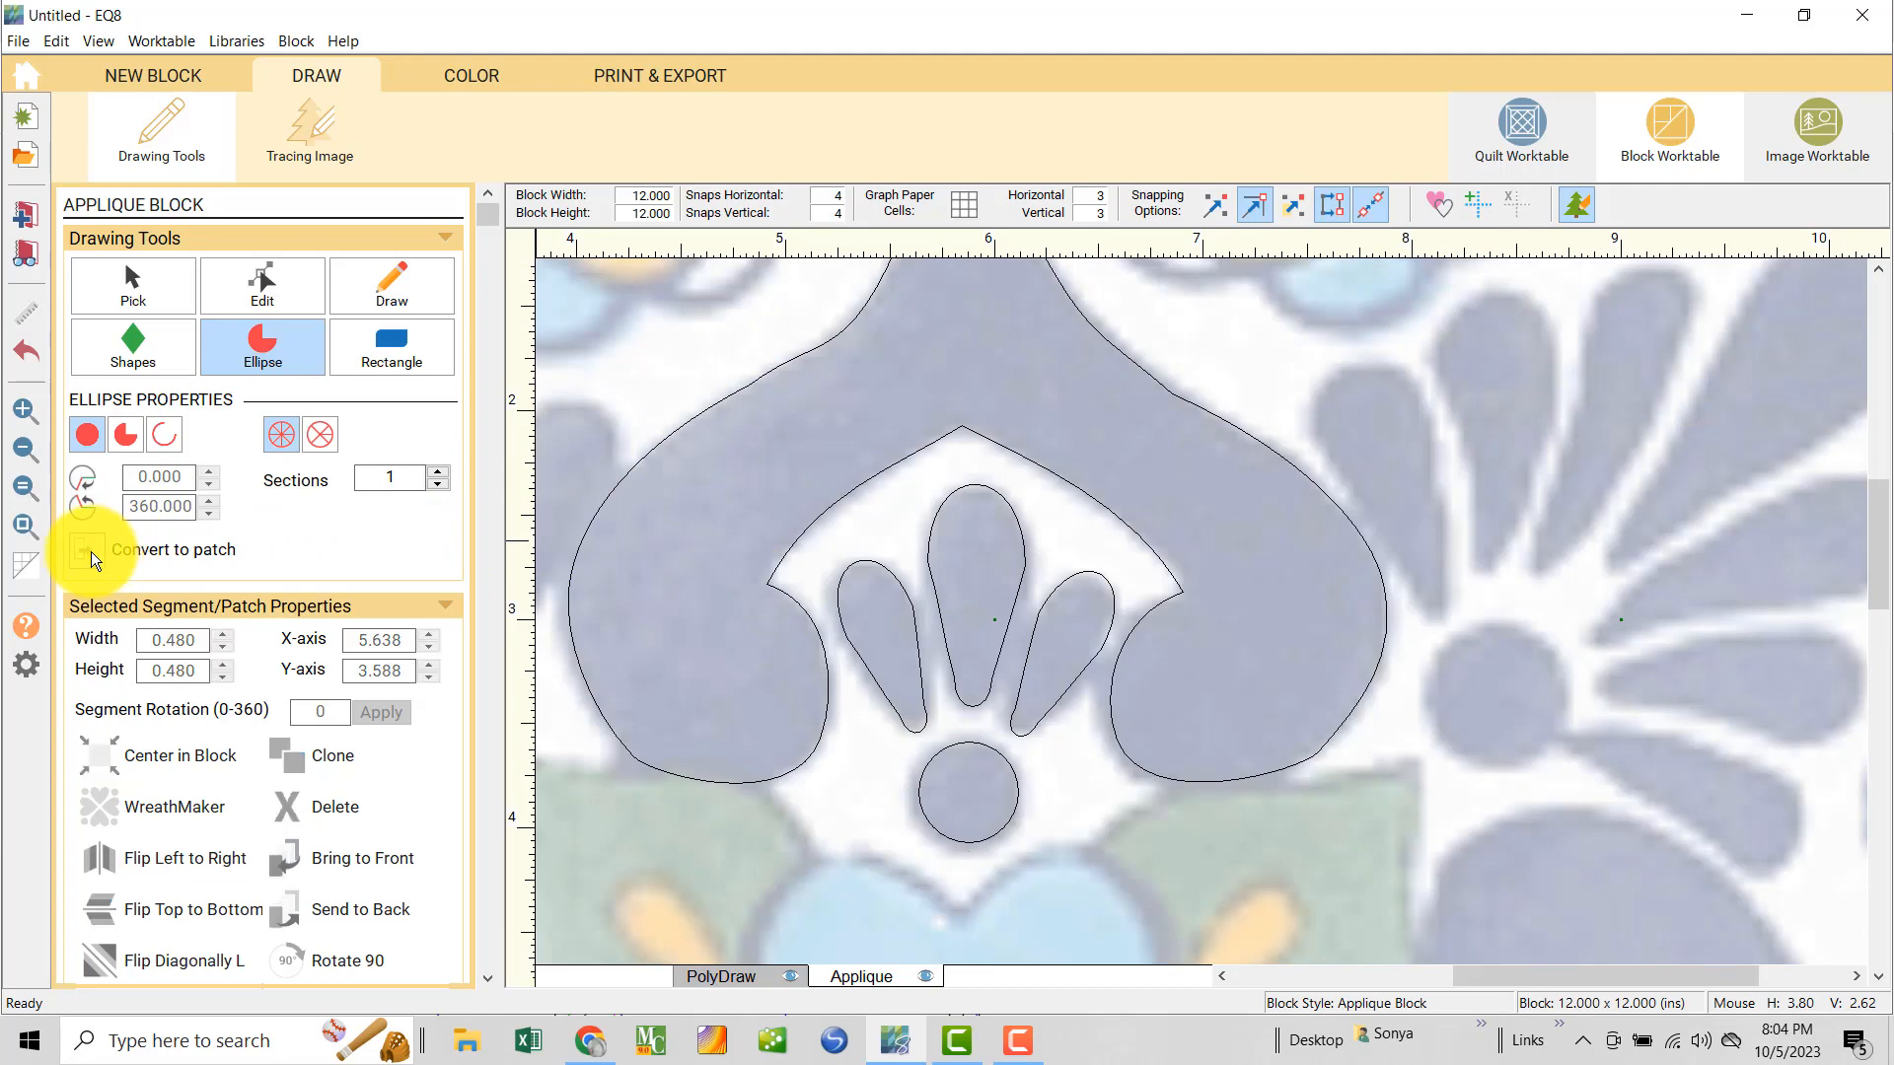
pyautogui.click(1433, 215)
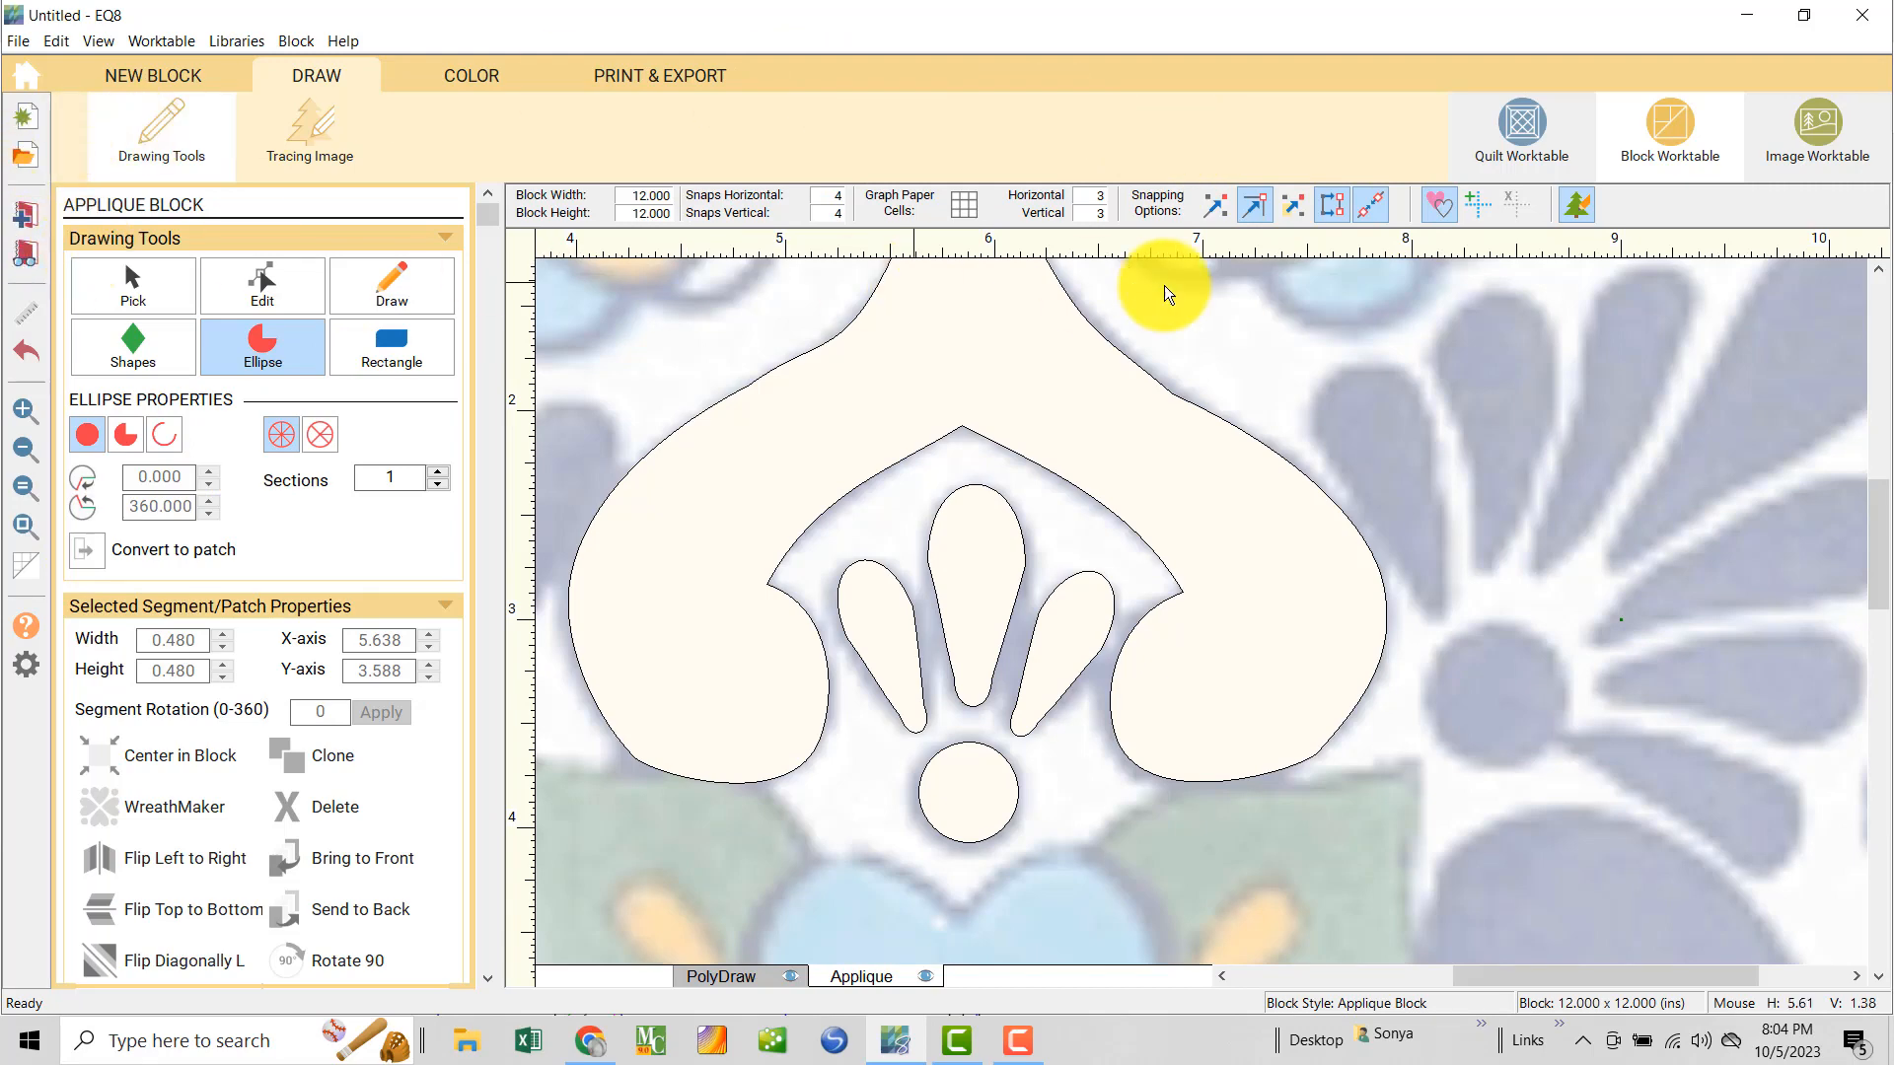
pyautogui.click(1438, 211)
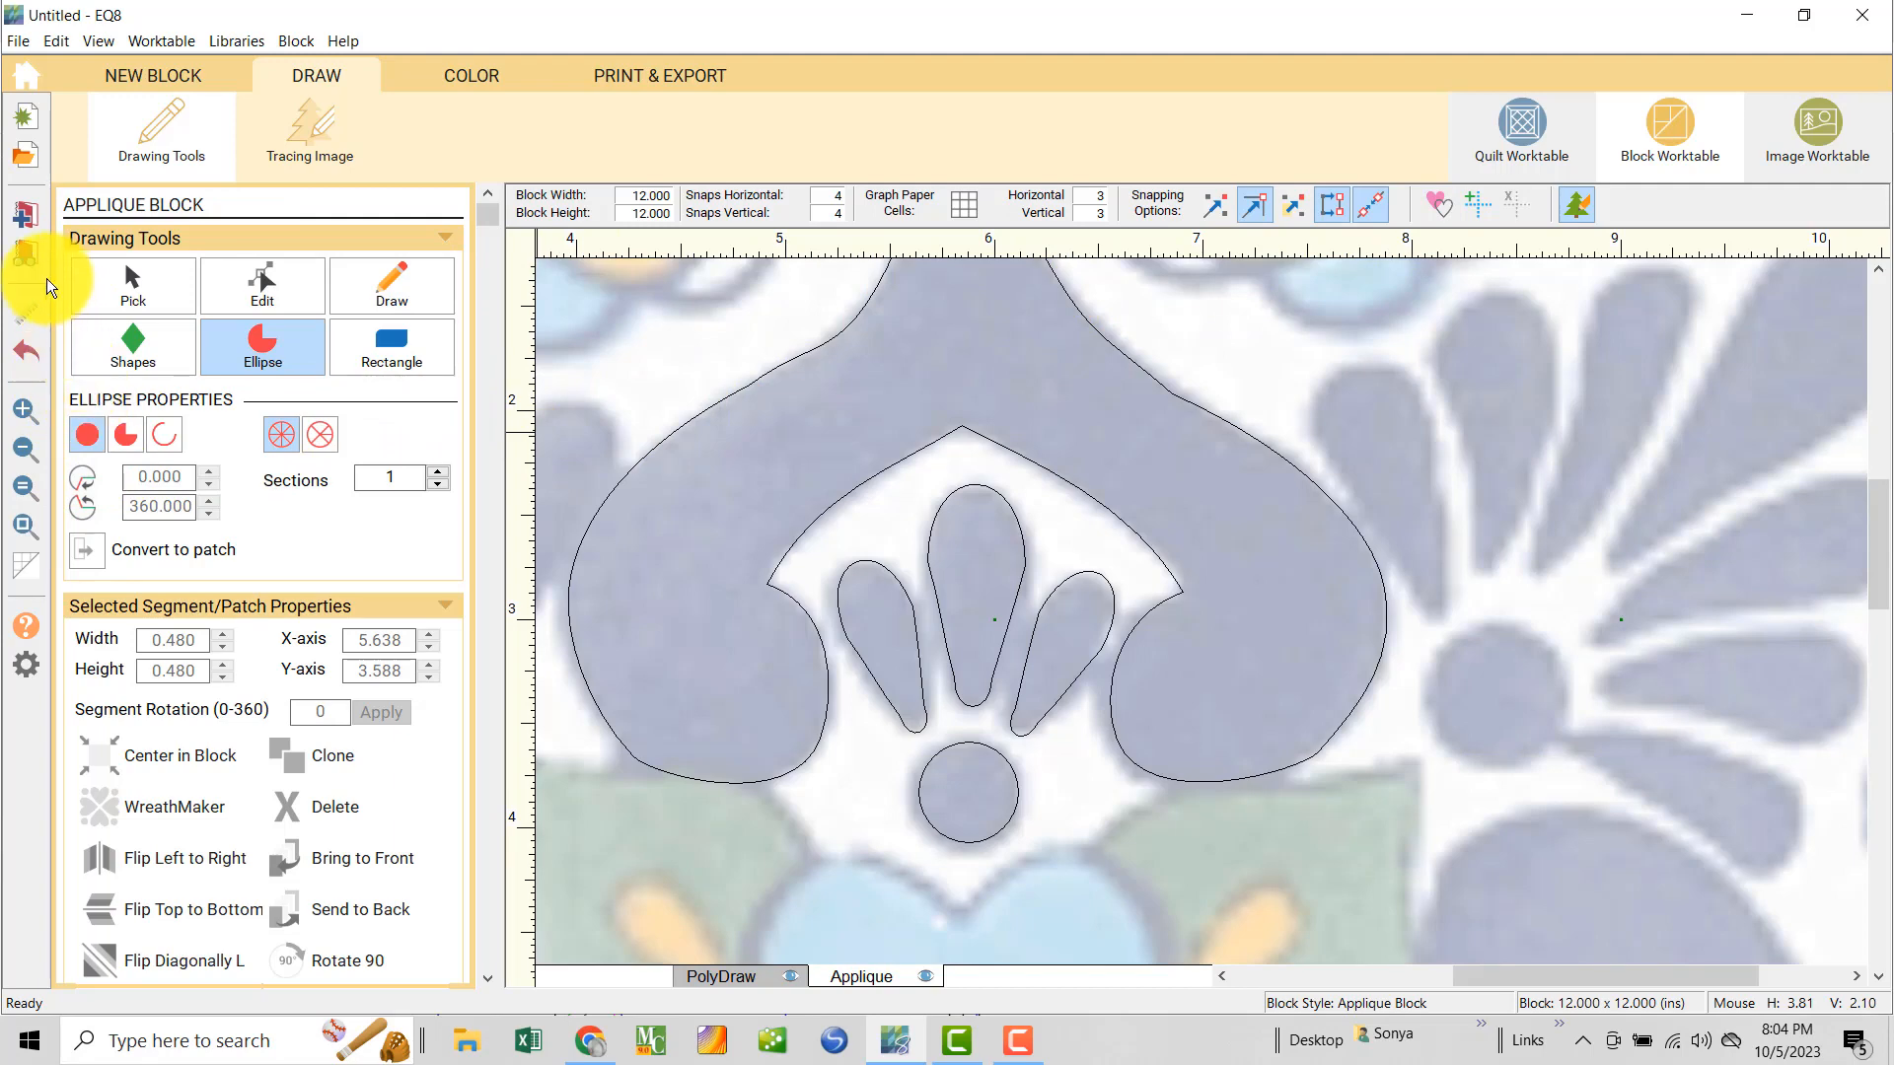
pyautogui.moveTo(1590, 974); pyautogui.dragTo(1647, 949)
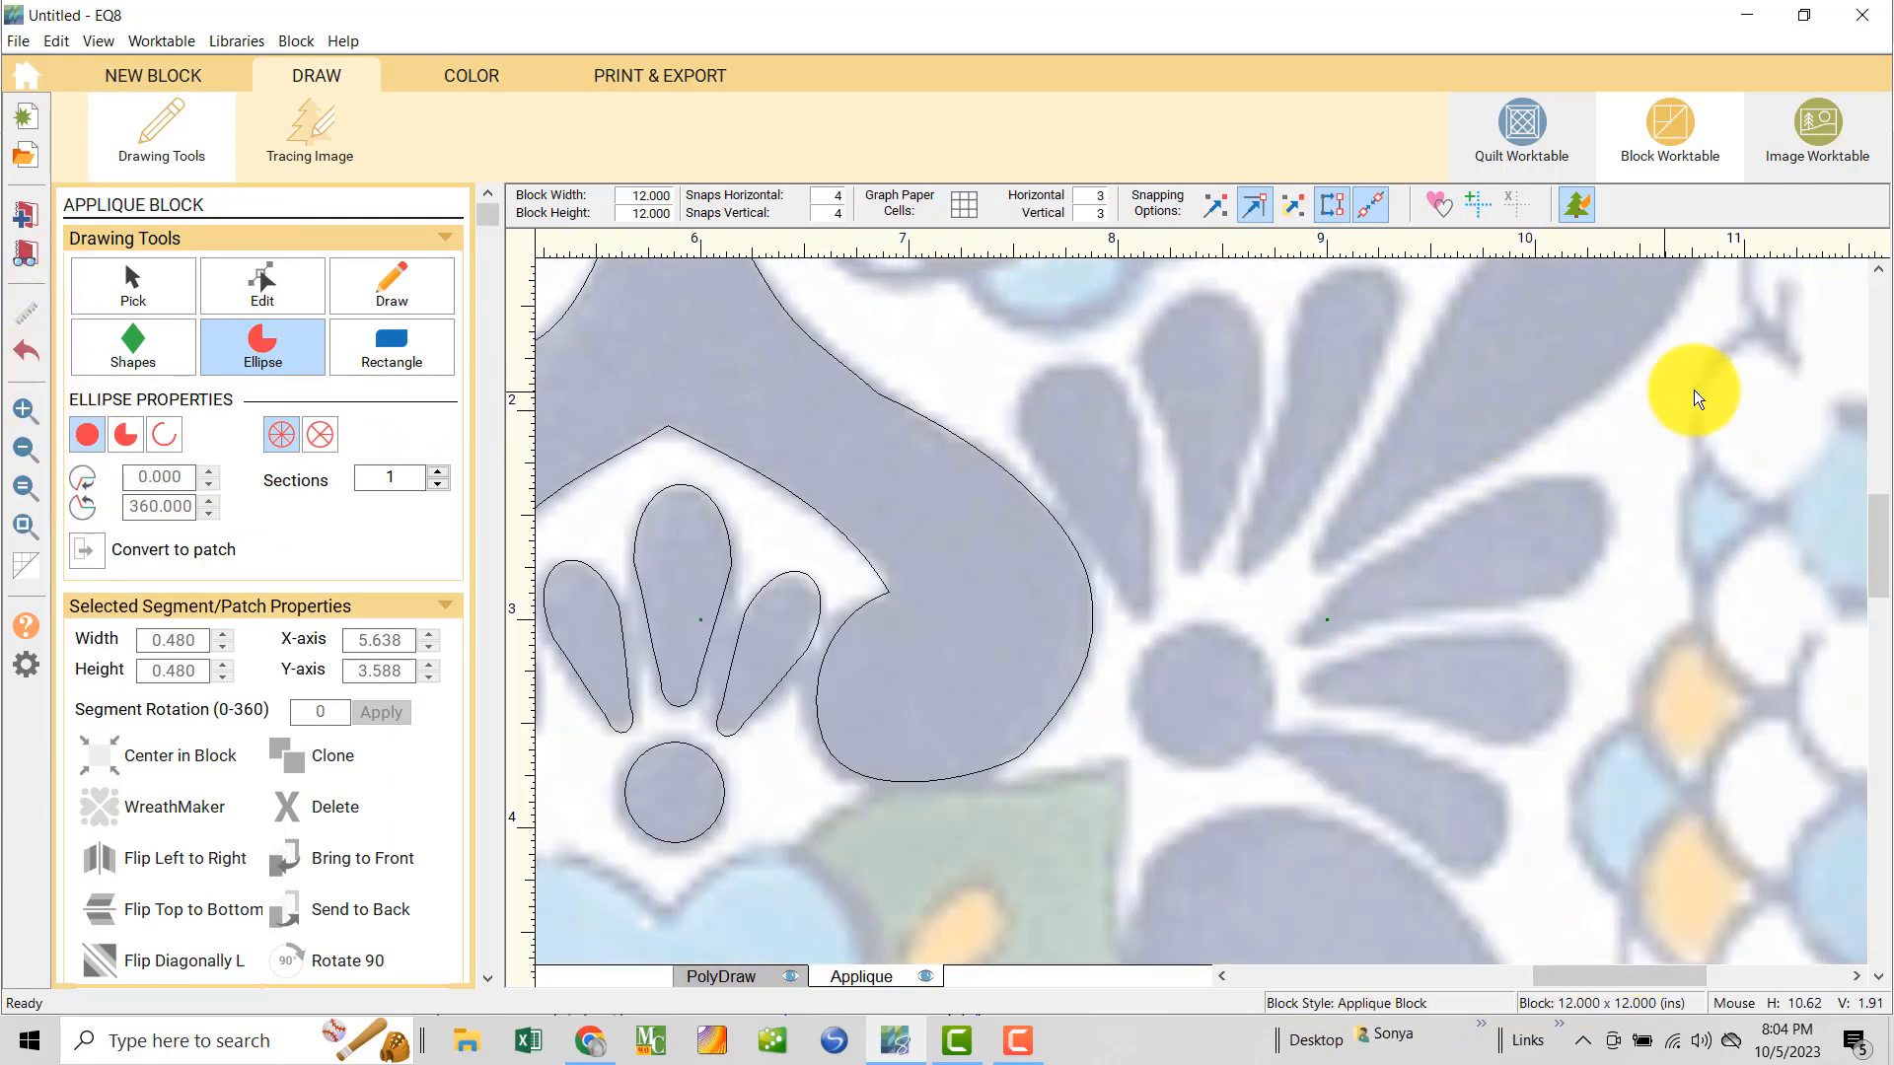
# - Draw a straight line about 1.79 by 1.92 inches along the centre of the large petal in the block's upper-right corner
pyautogui.moveTo(1875, 533); pyautogui.dragTo(1875, 511)
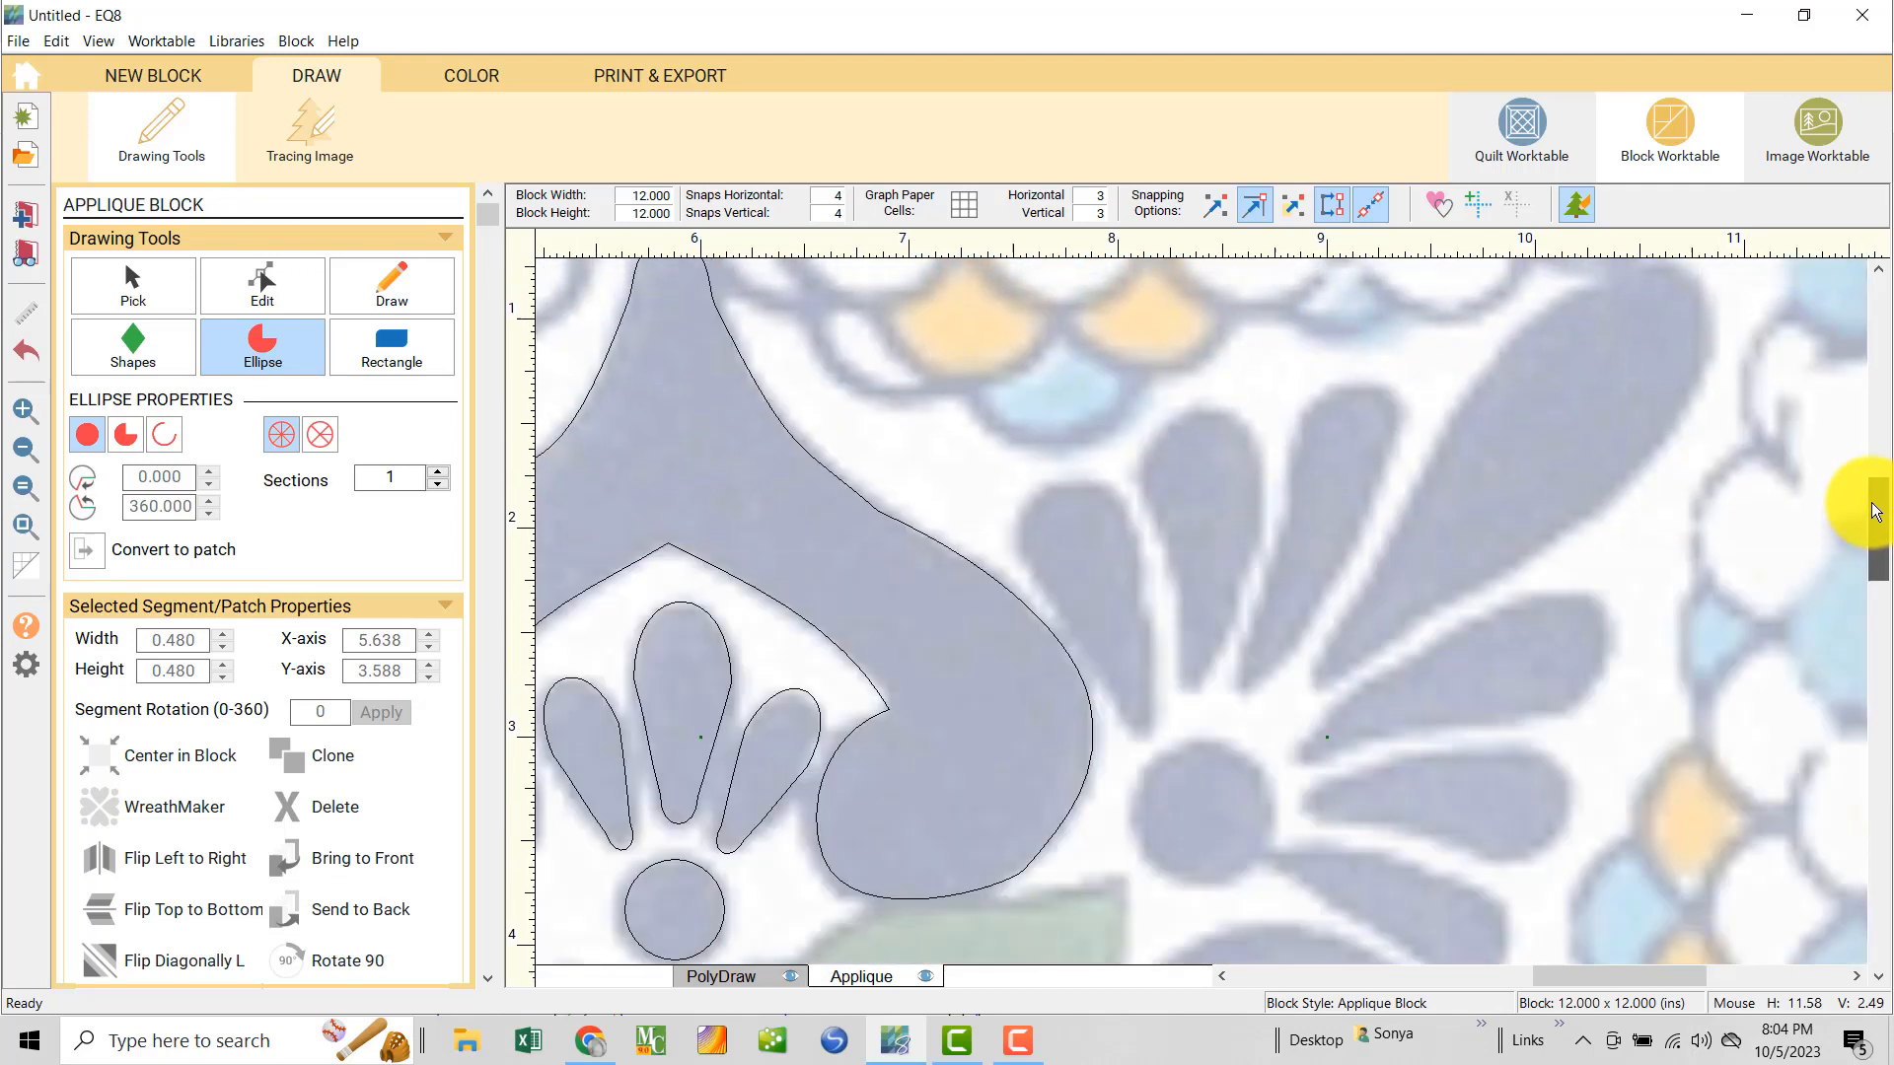
pyautogui.click(27, 449)
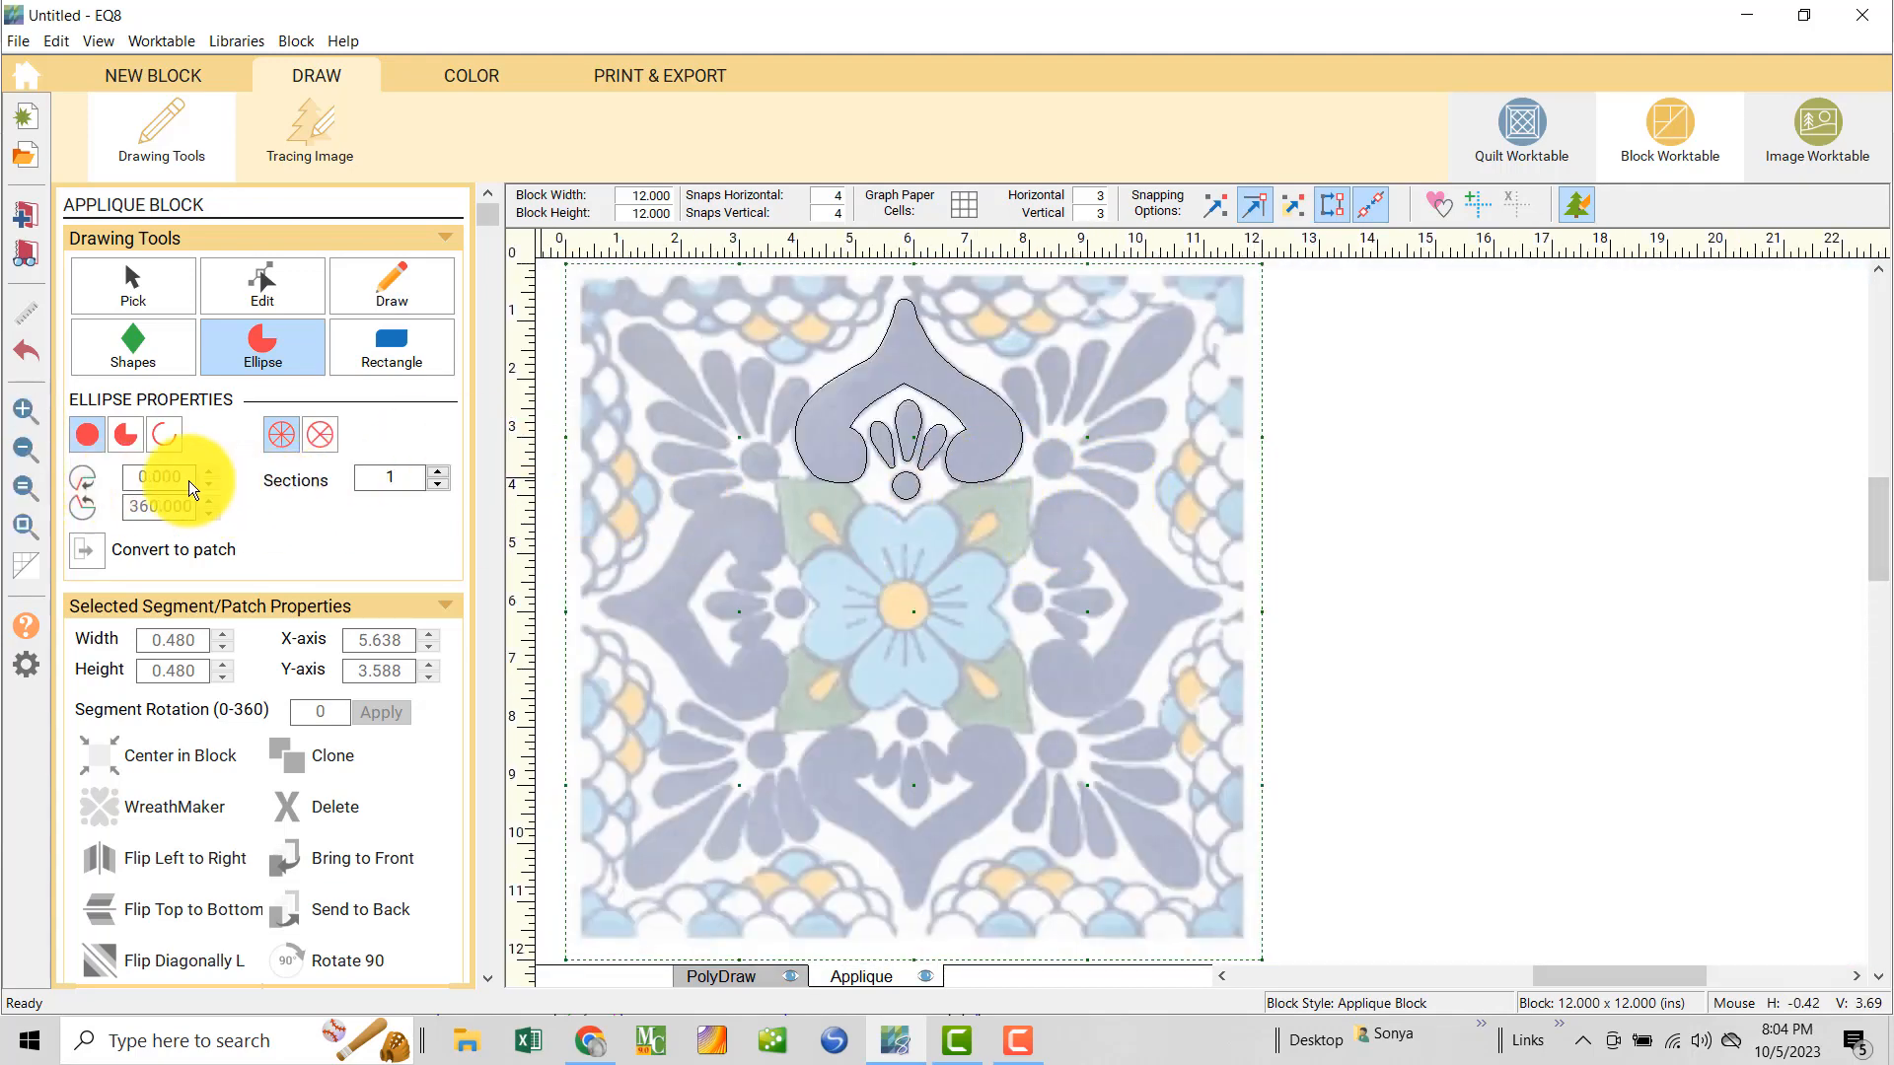
pyautogui.click(390, 286)
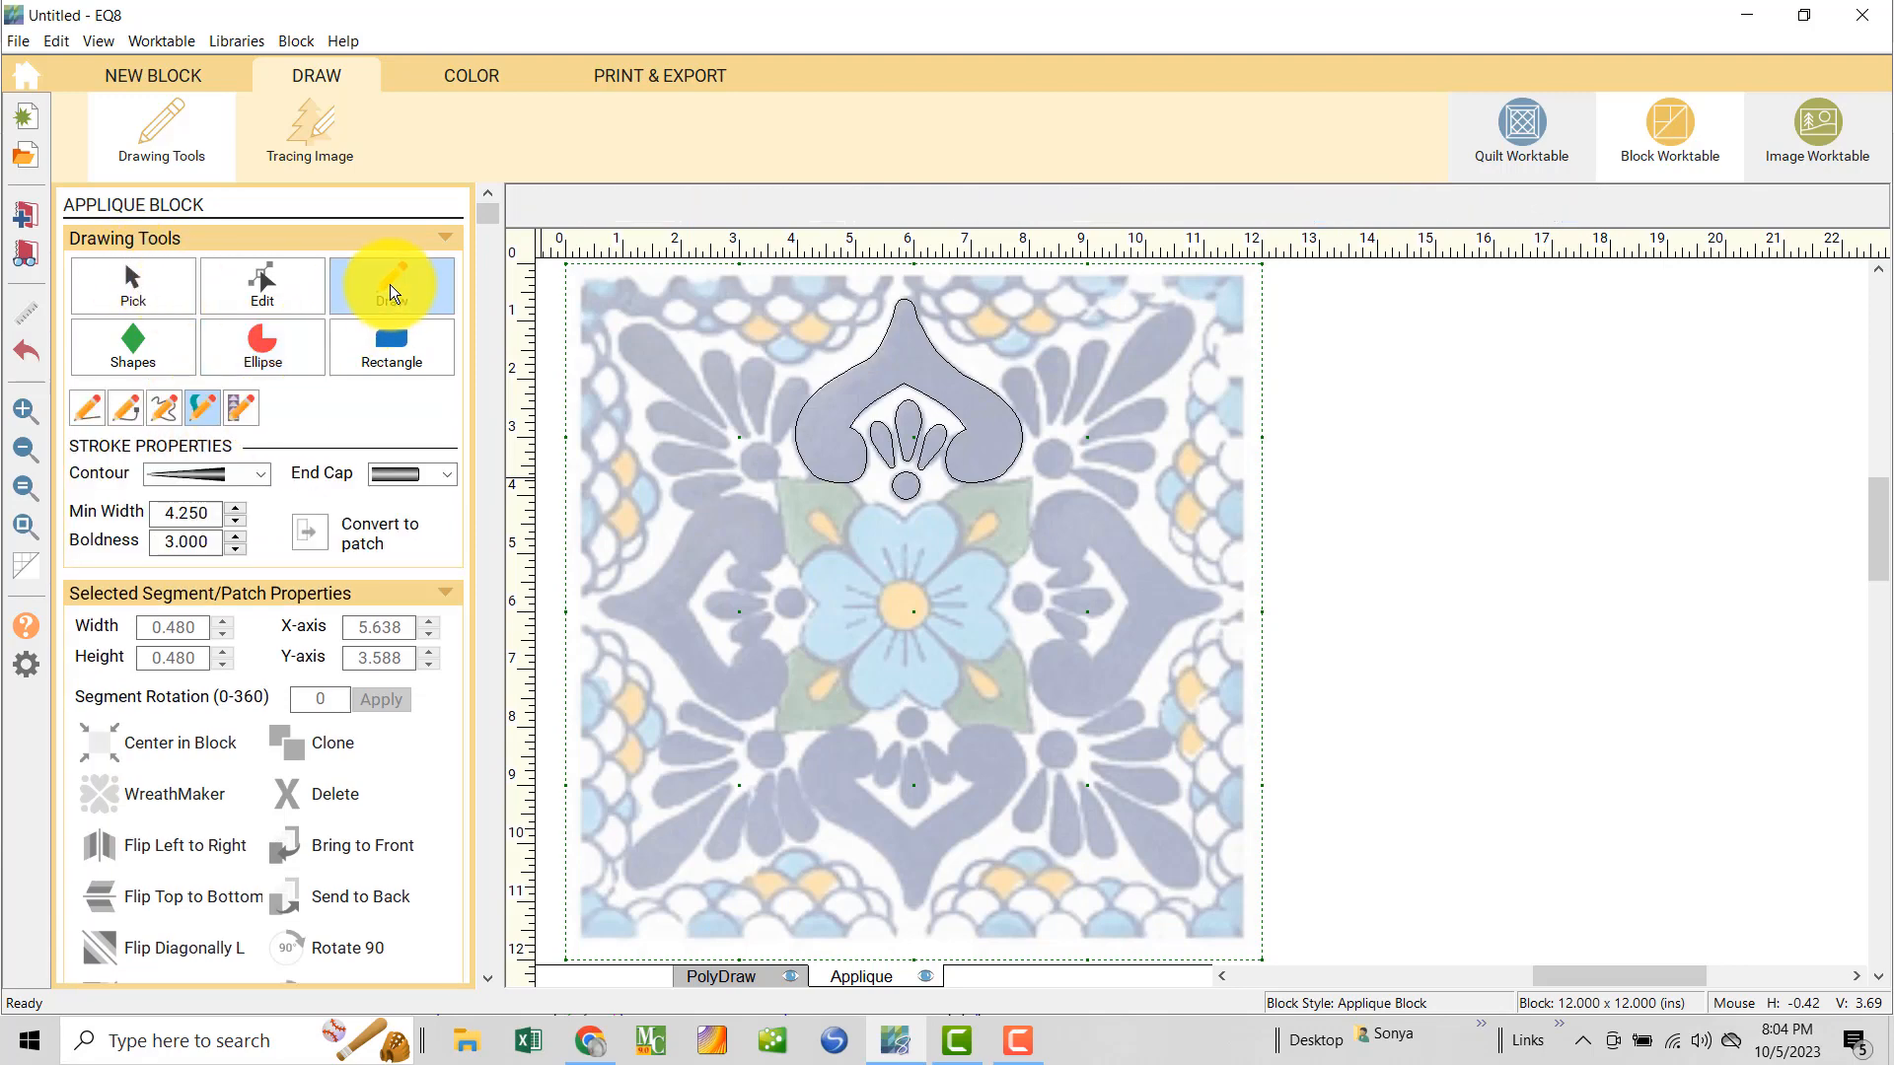
pyautogui.click(91, 406)
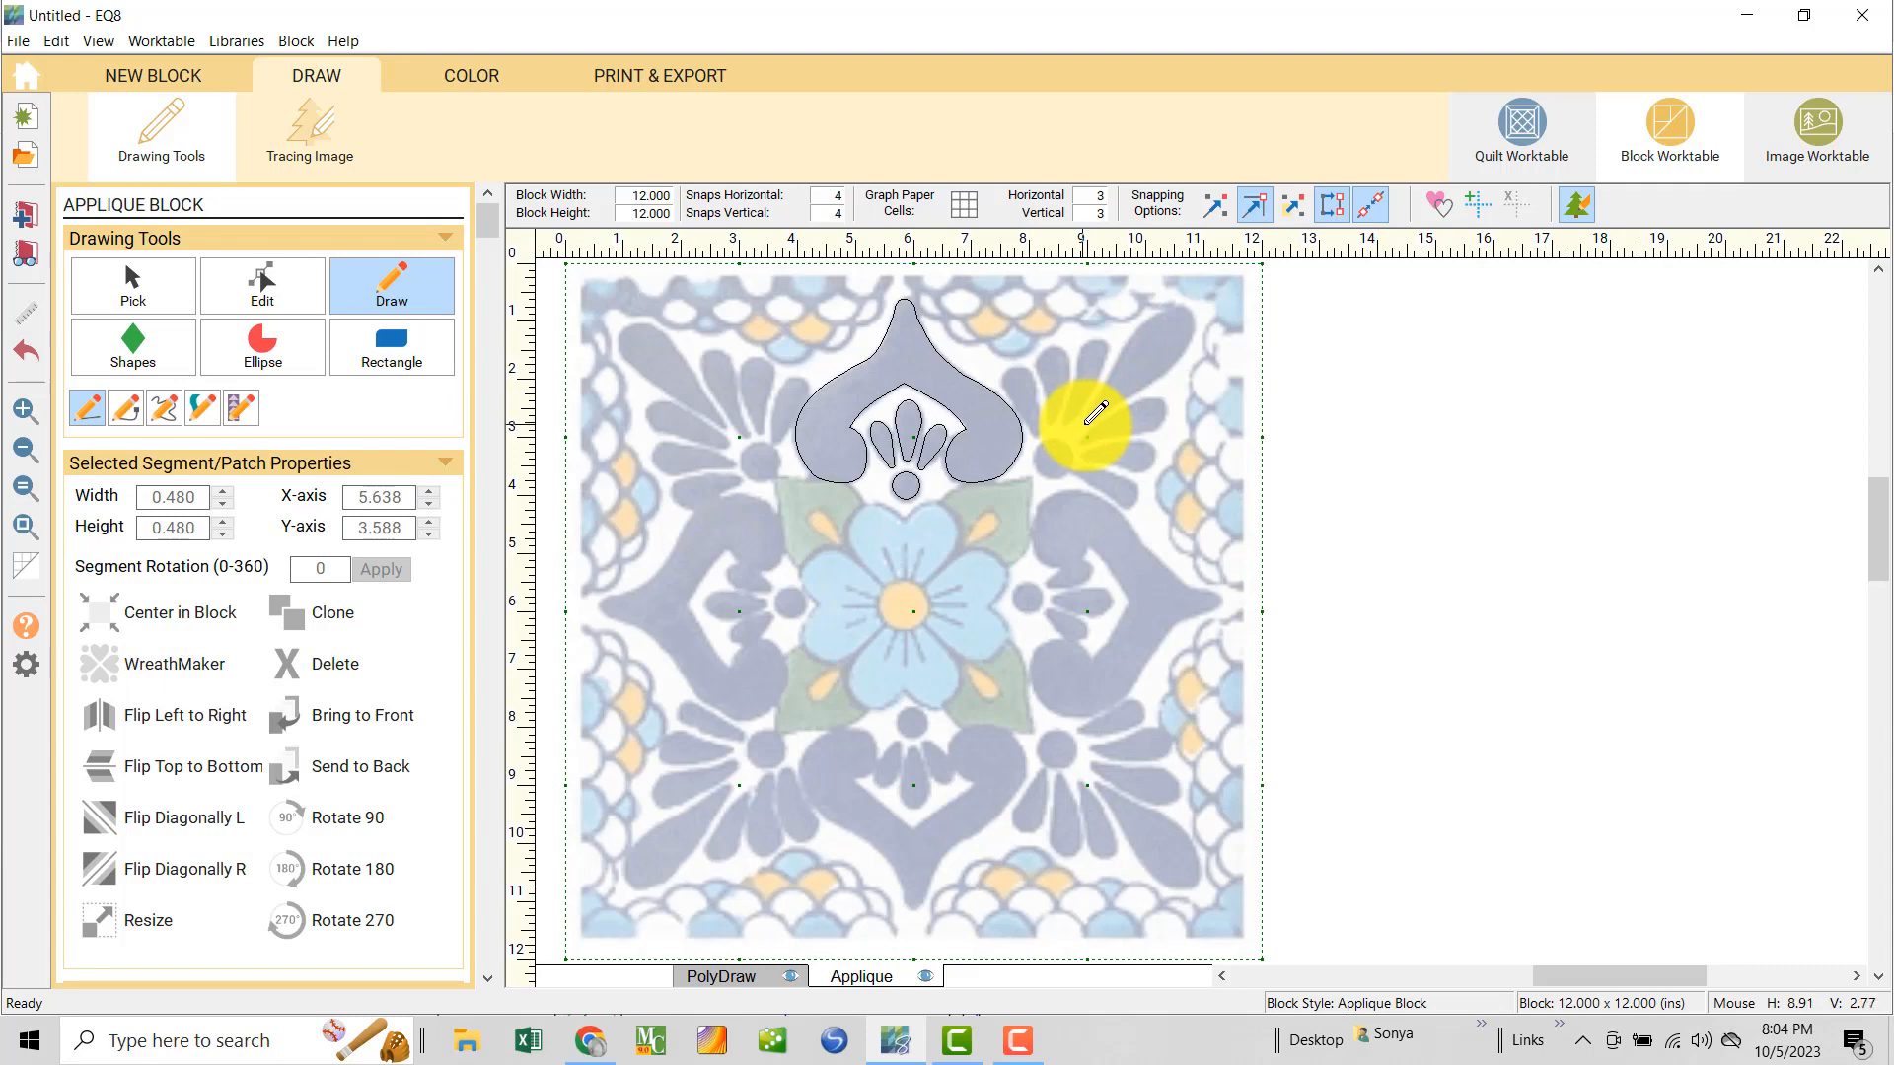
pyautogui.moveTo(1091, 414); pyautogui.dragTo(1191, 308)
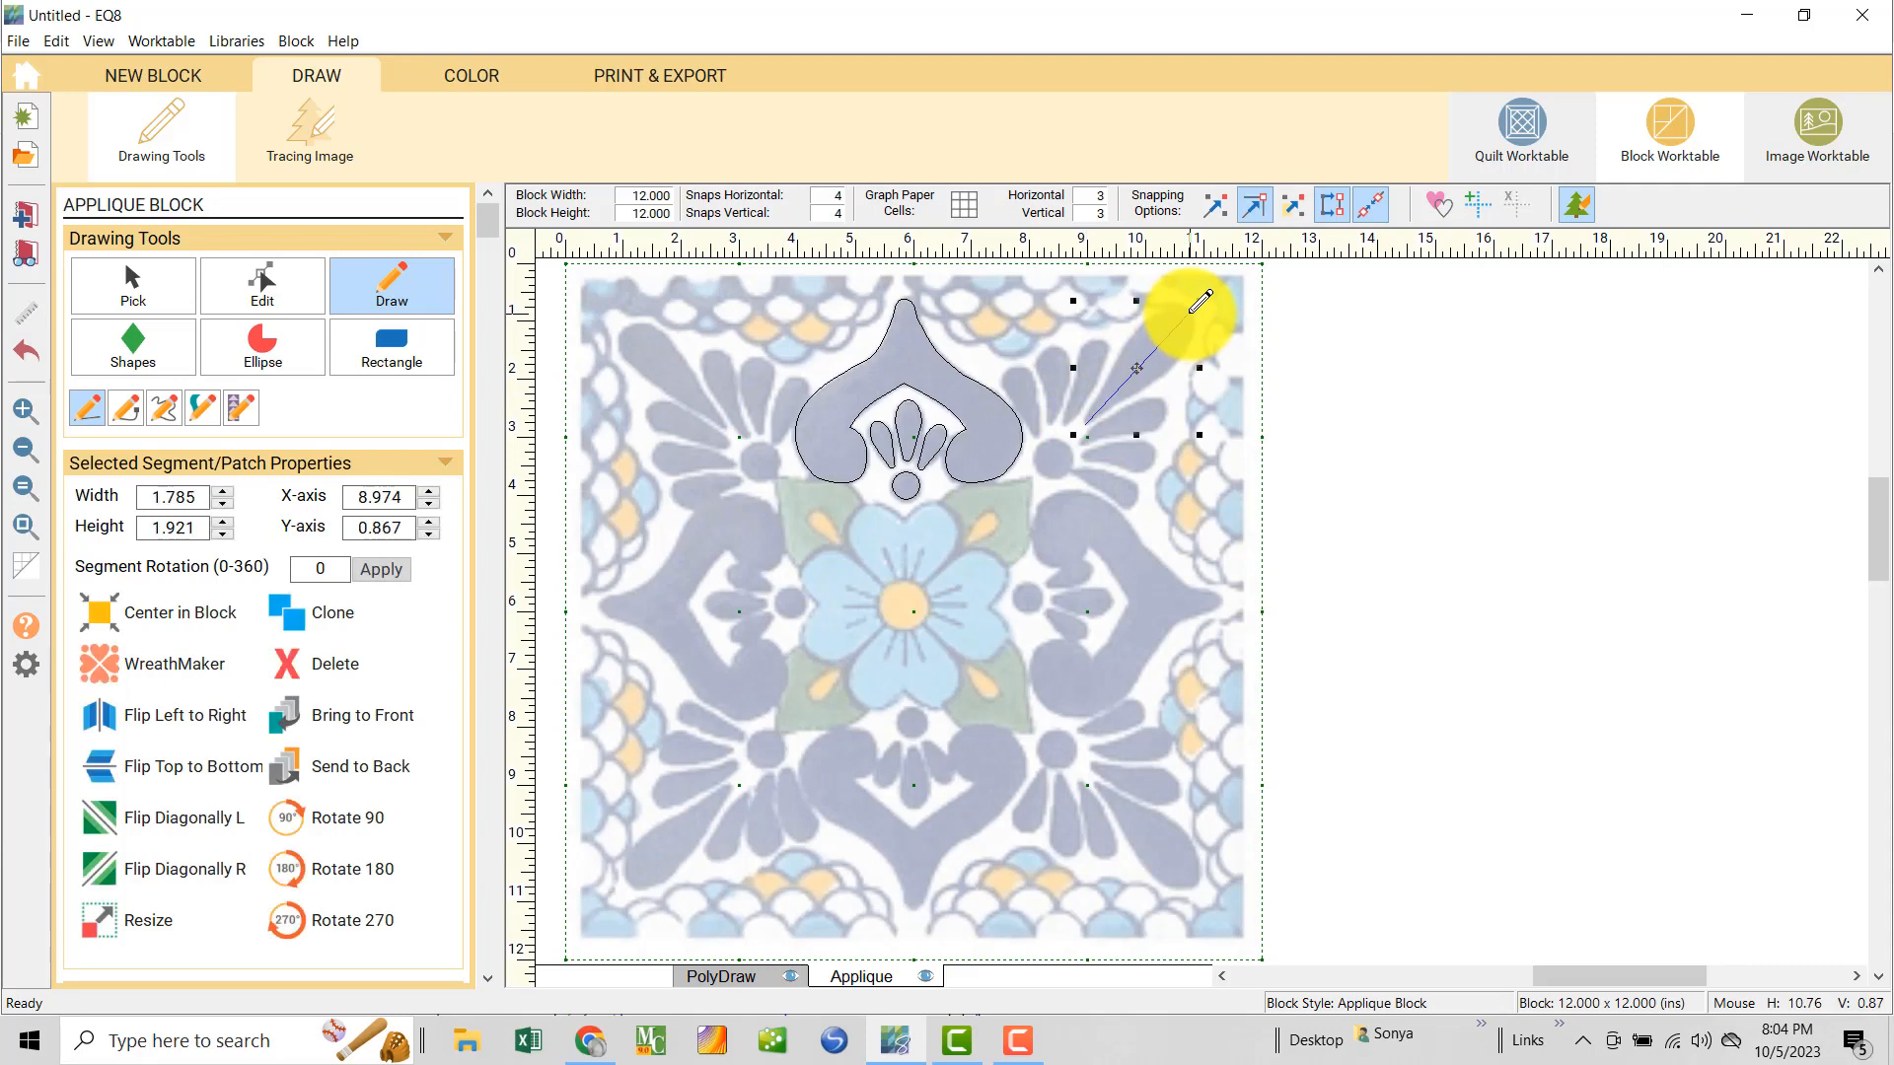
# - Turn the line over the large petal into a brush stroke with a tapered contour and rounded end caps
pyautogui.click(200, 409)
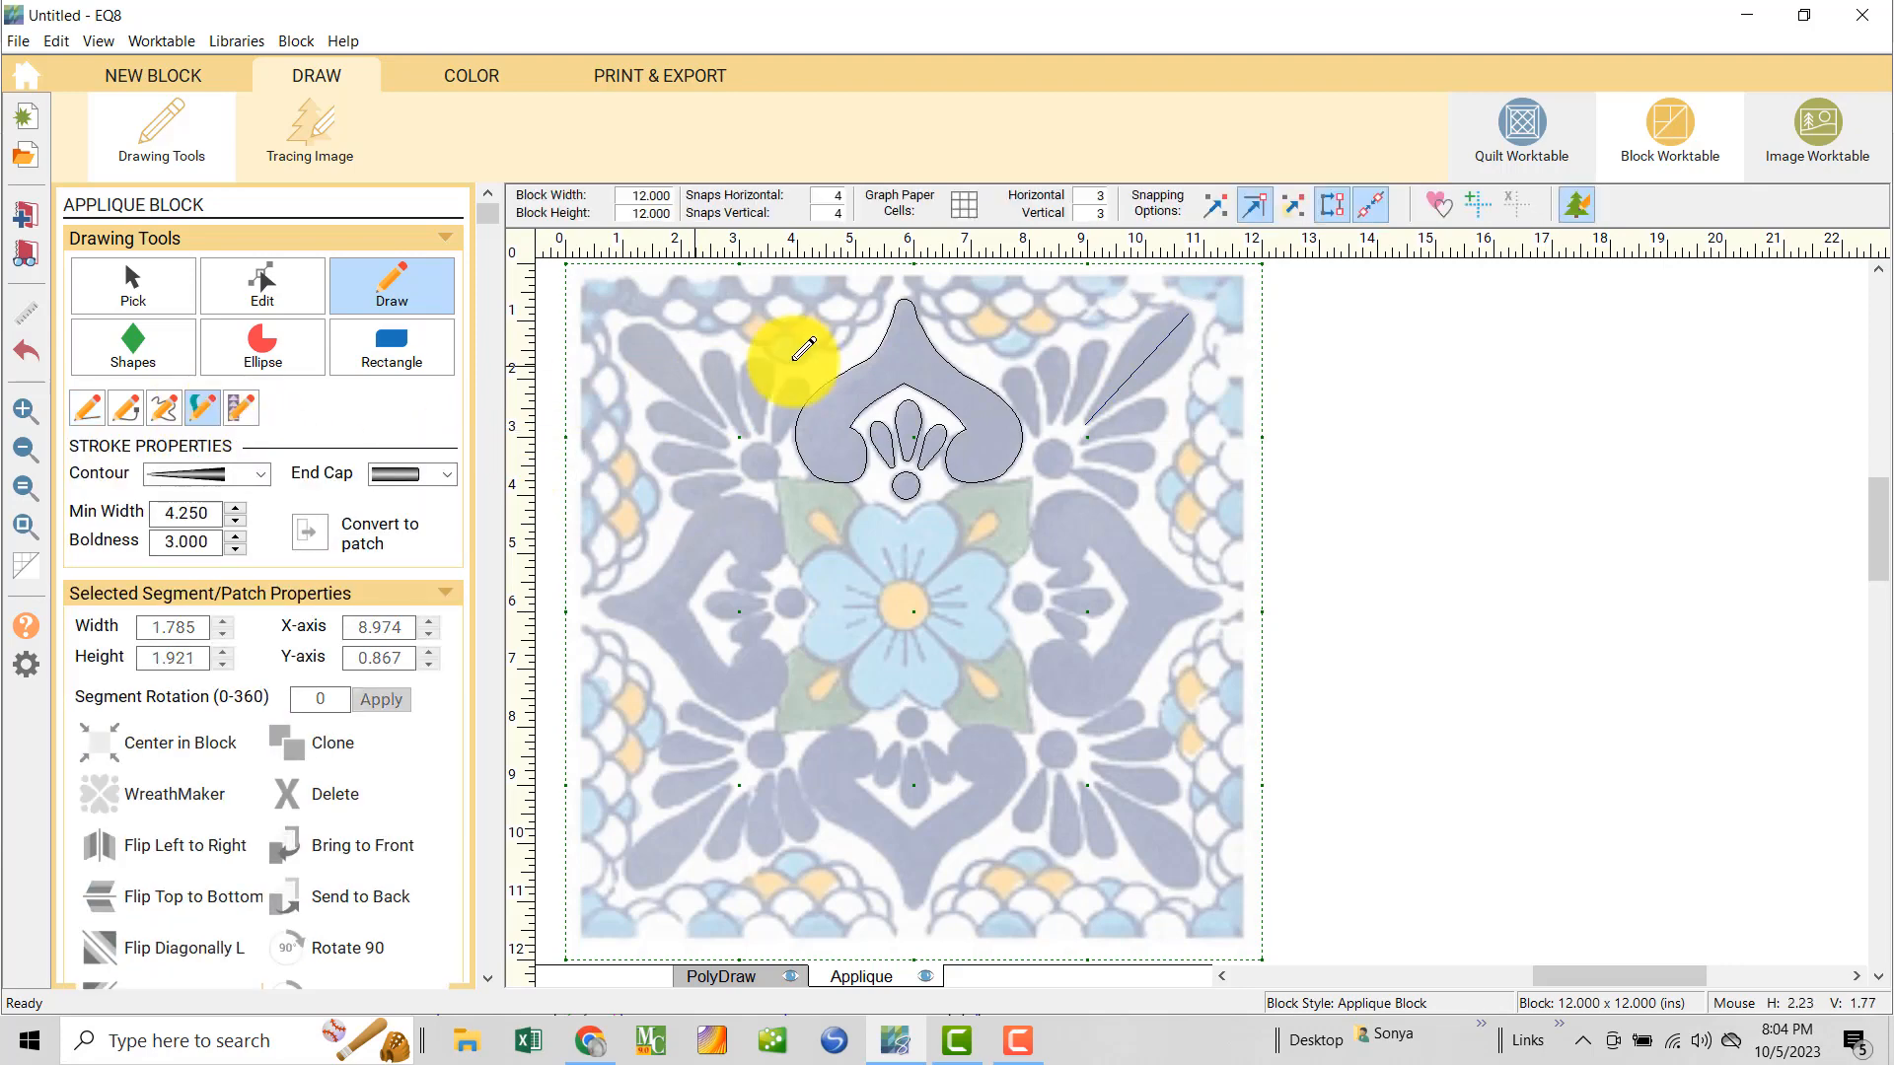
pyautogui.moveTo(1155, 350); pyautogui.dragTo(1141, 361)
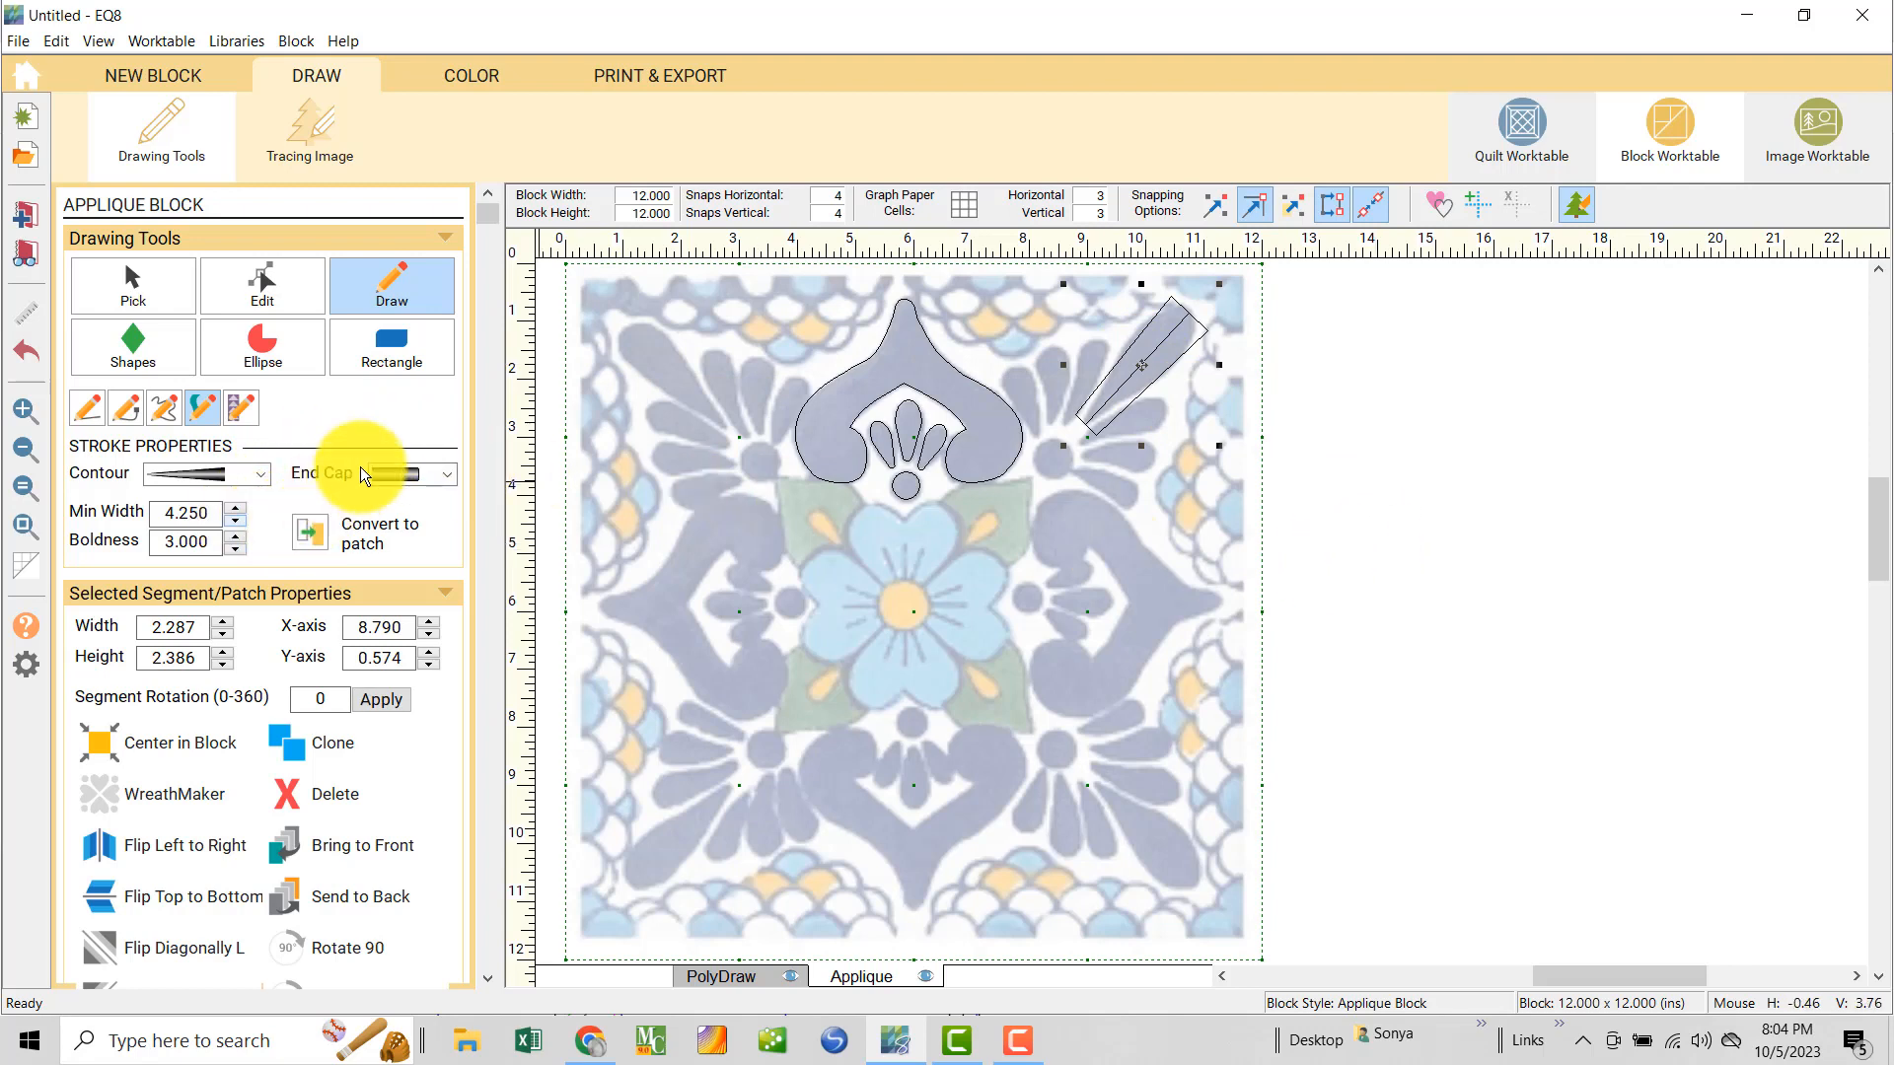
pyautogui.click(443, 476)
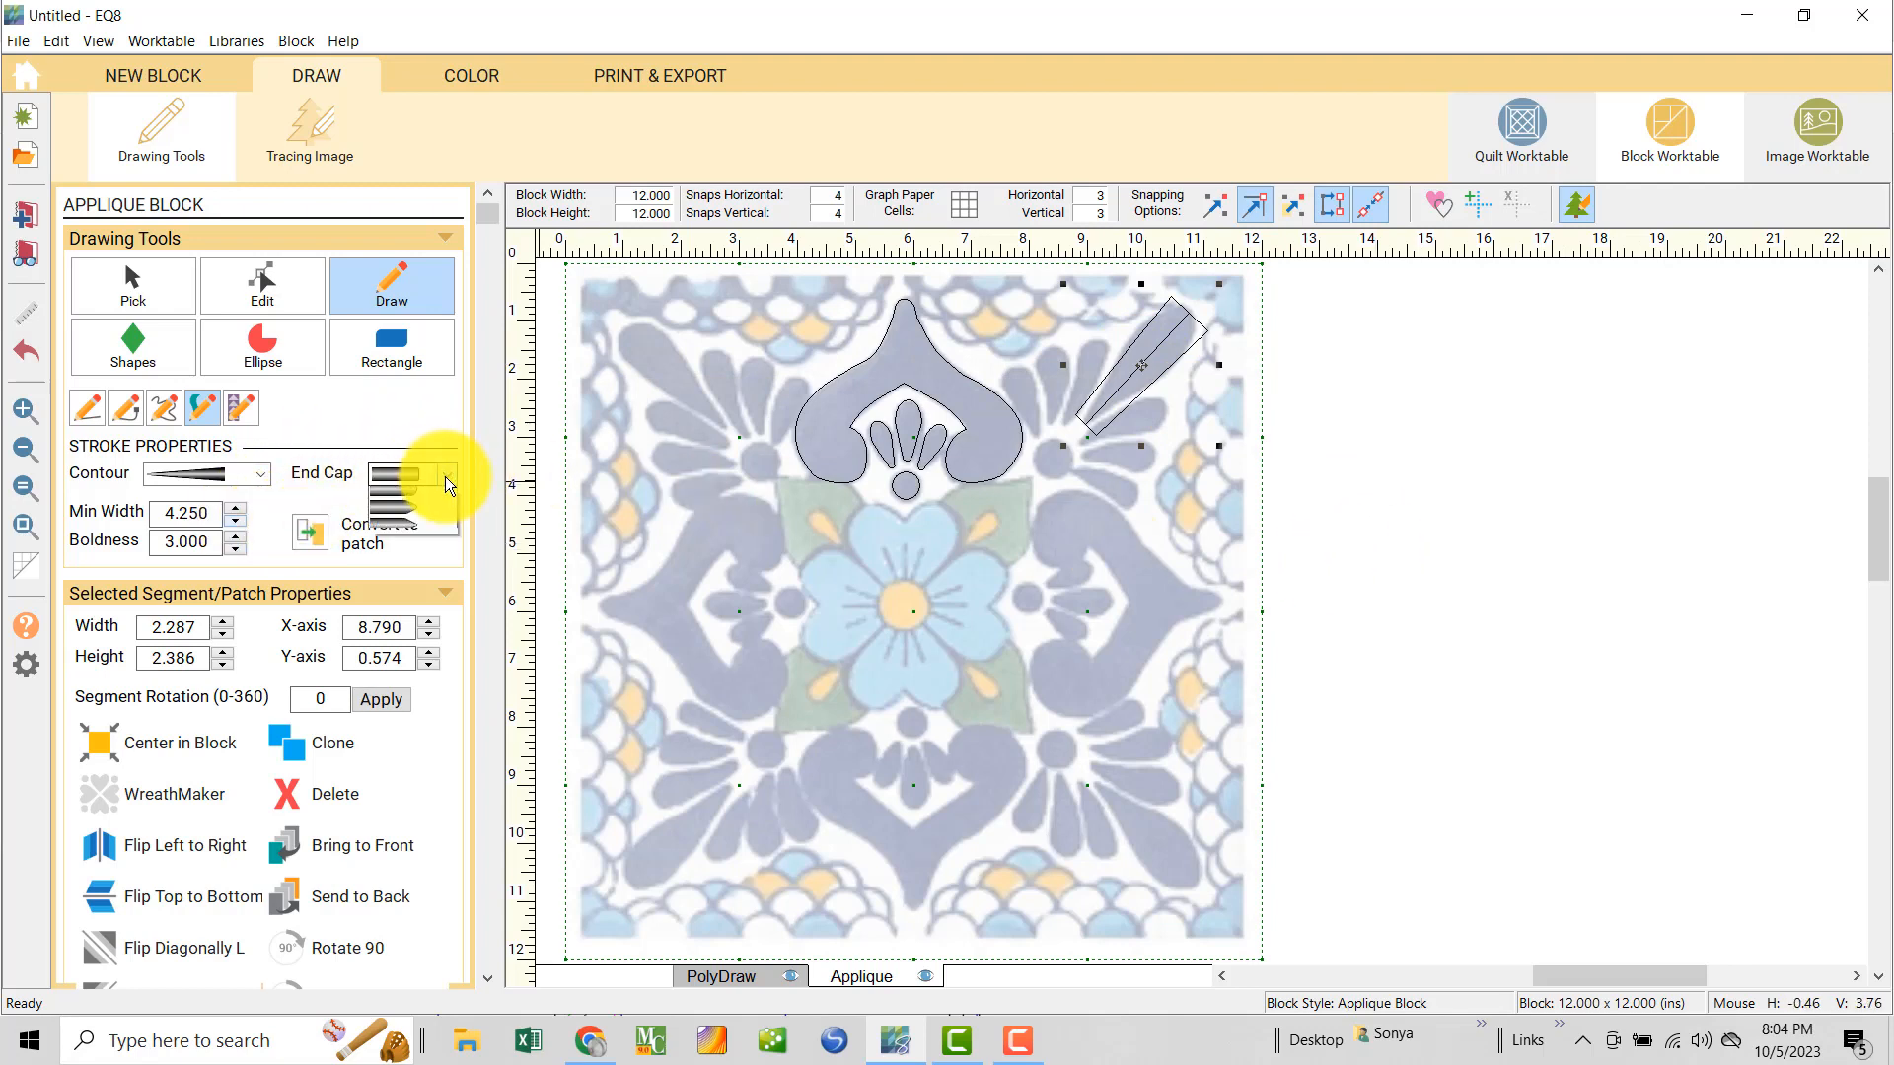
pyautogui.click(405, 512)
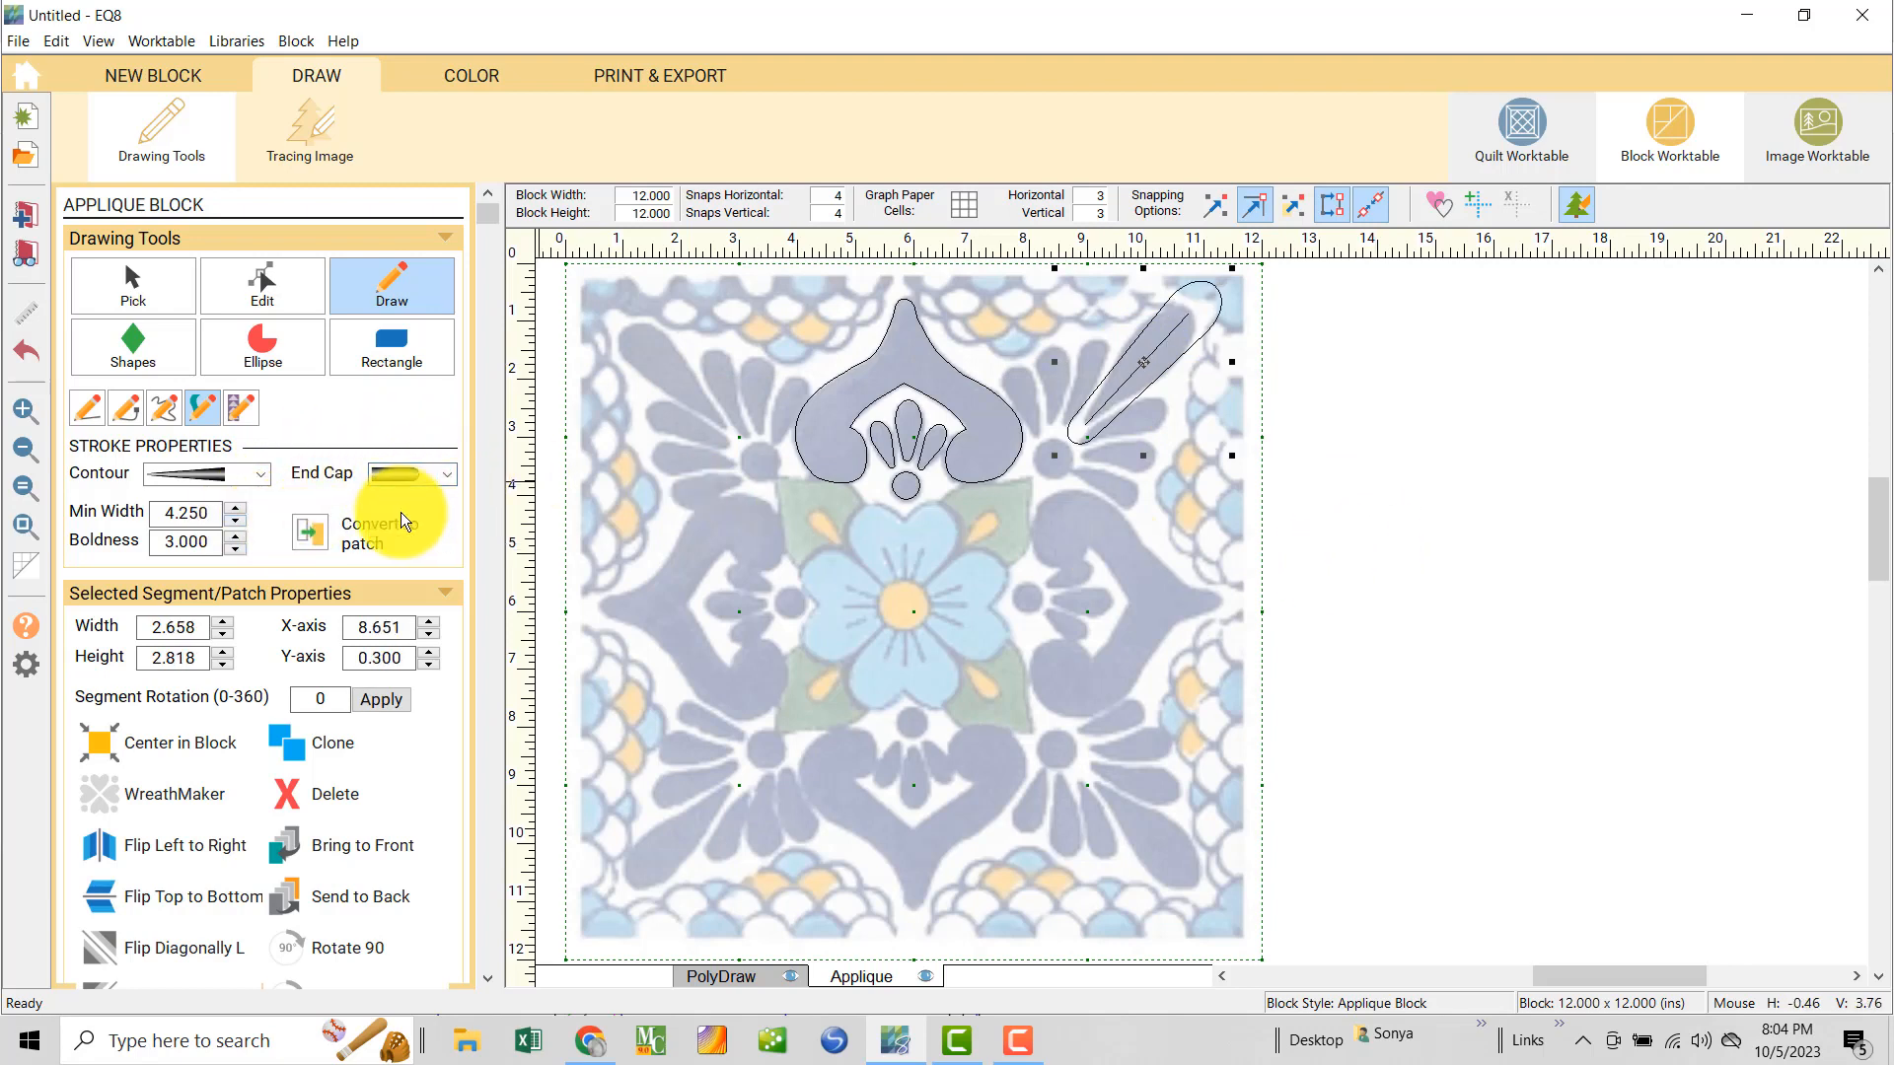
# - Set the petal stroke's minimum width to 2.000
pyautogui.click(234, 510)
pyautogui.click(234, 510)
pyautogui.click(233, 510)
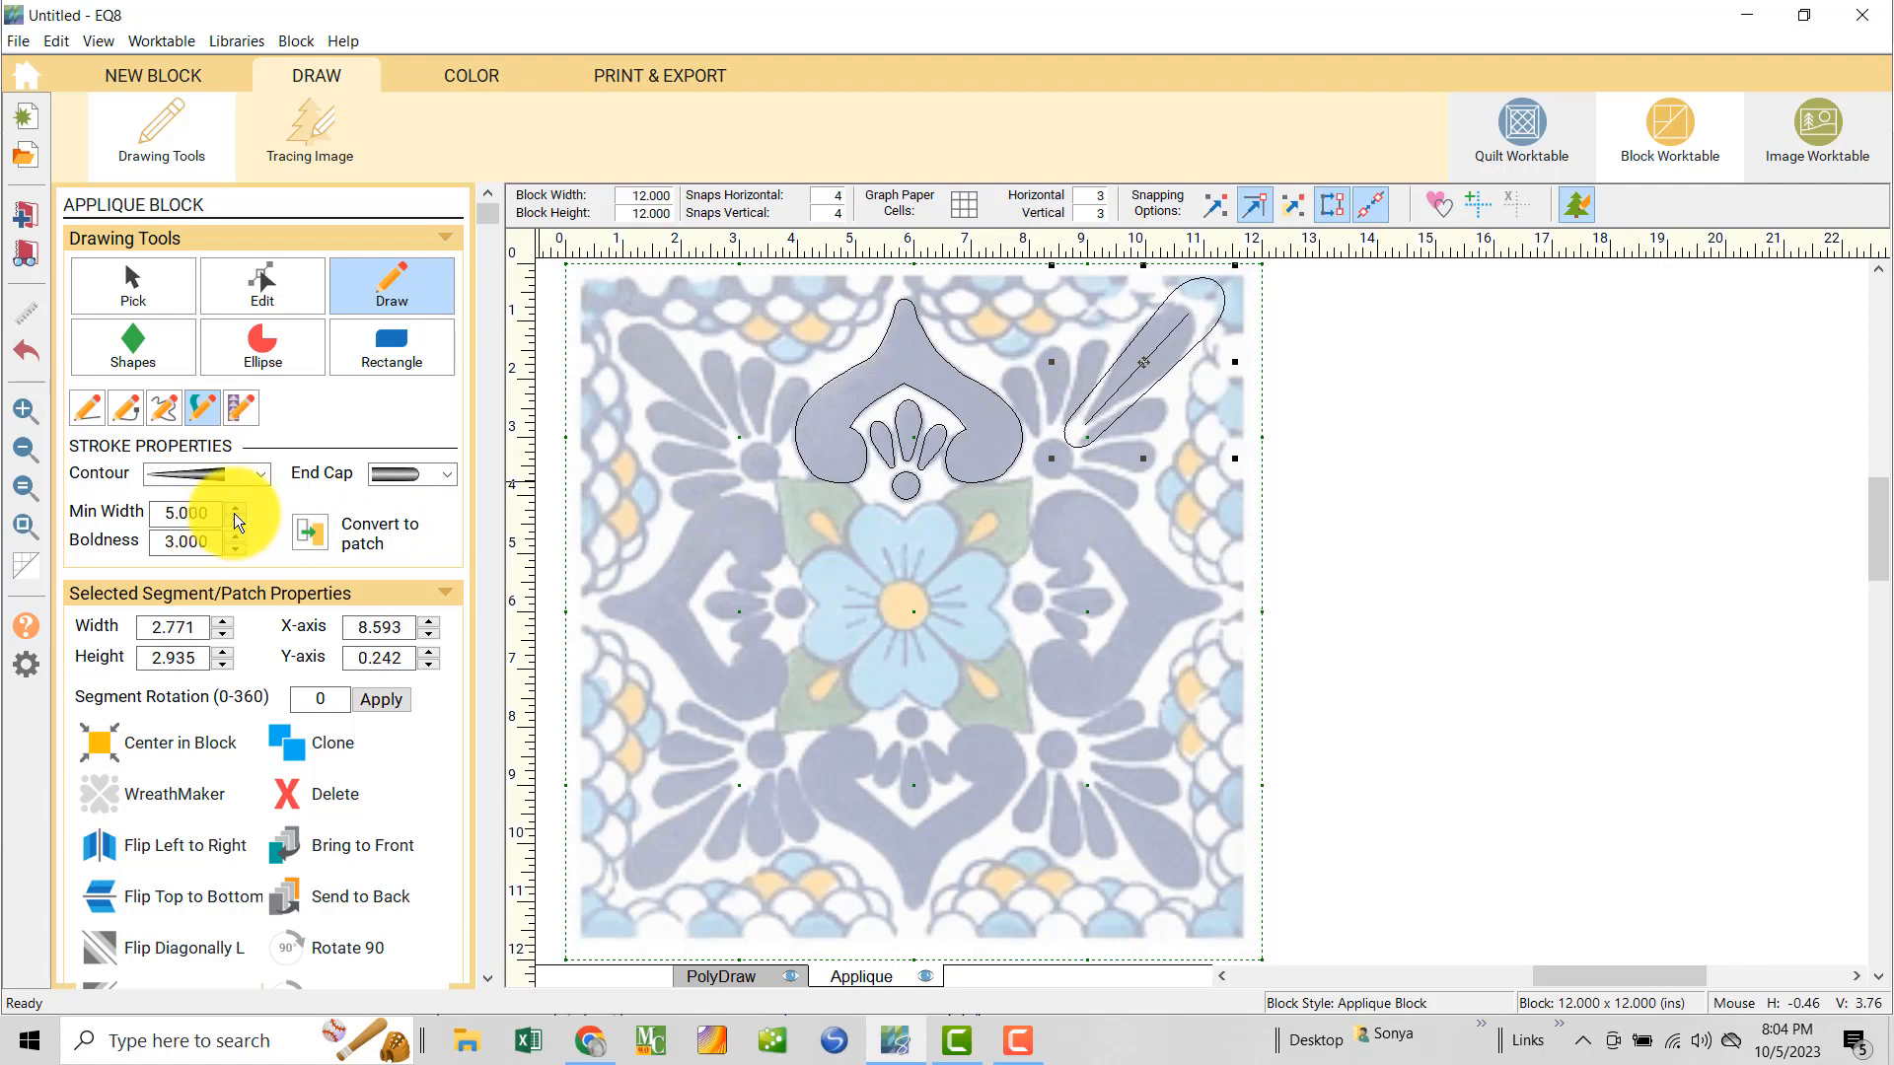
pyautogui.click(234, 510)
pyautogui.click(234, 520)
pyautogui.click(234, 519)
pyautogui.click(234, 519)
pyautogui.click(234, 520)
pyautogui.click(234, 520)
pyautogui.click(233, 519)
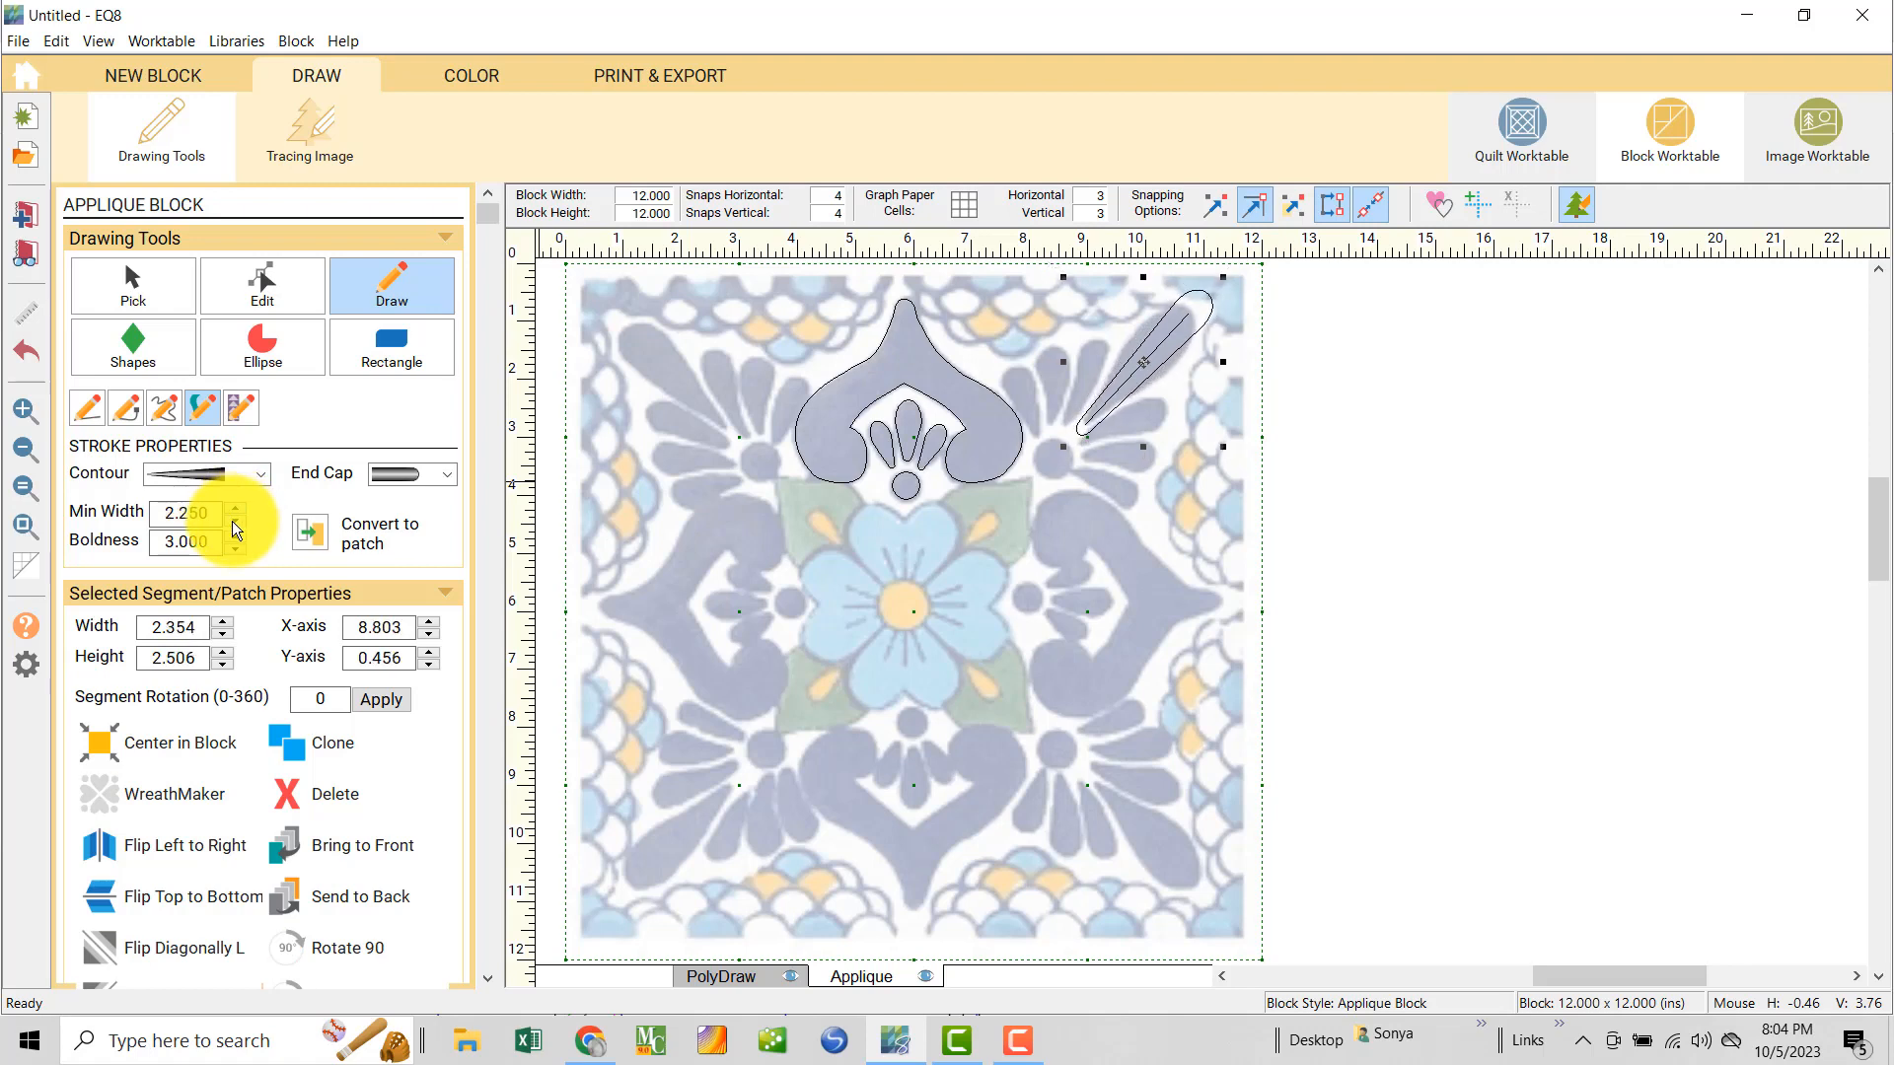
pyautogui.click(234, 520)
pyautogui.click(234, 520)
# - Set the petal stroke's boldness to 5.750 so its outer end matches the width of the traced petal
pyautogui.click(233, 535)
pyautogui.click(234, 534)
pyautogui.click(234, 534)
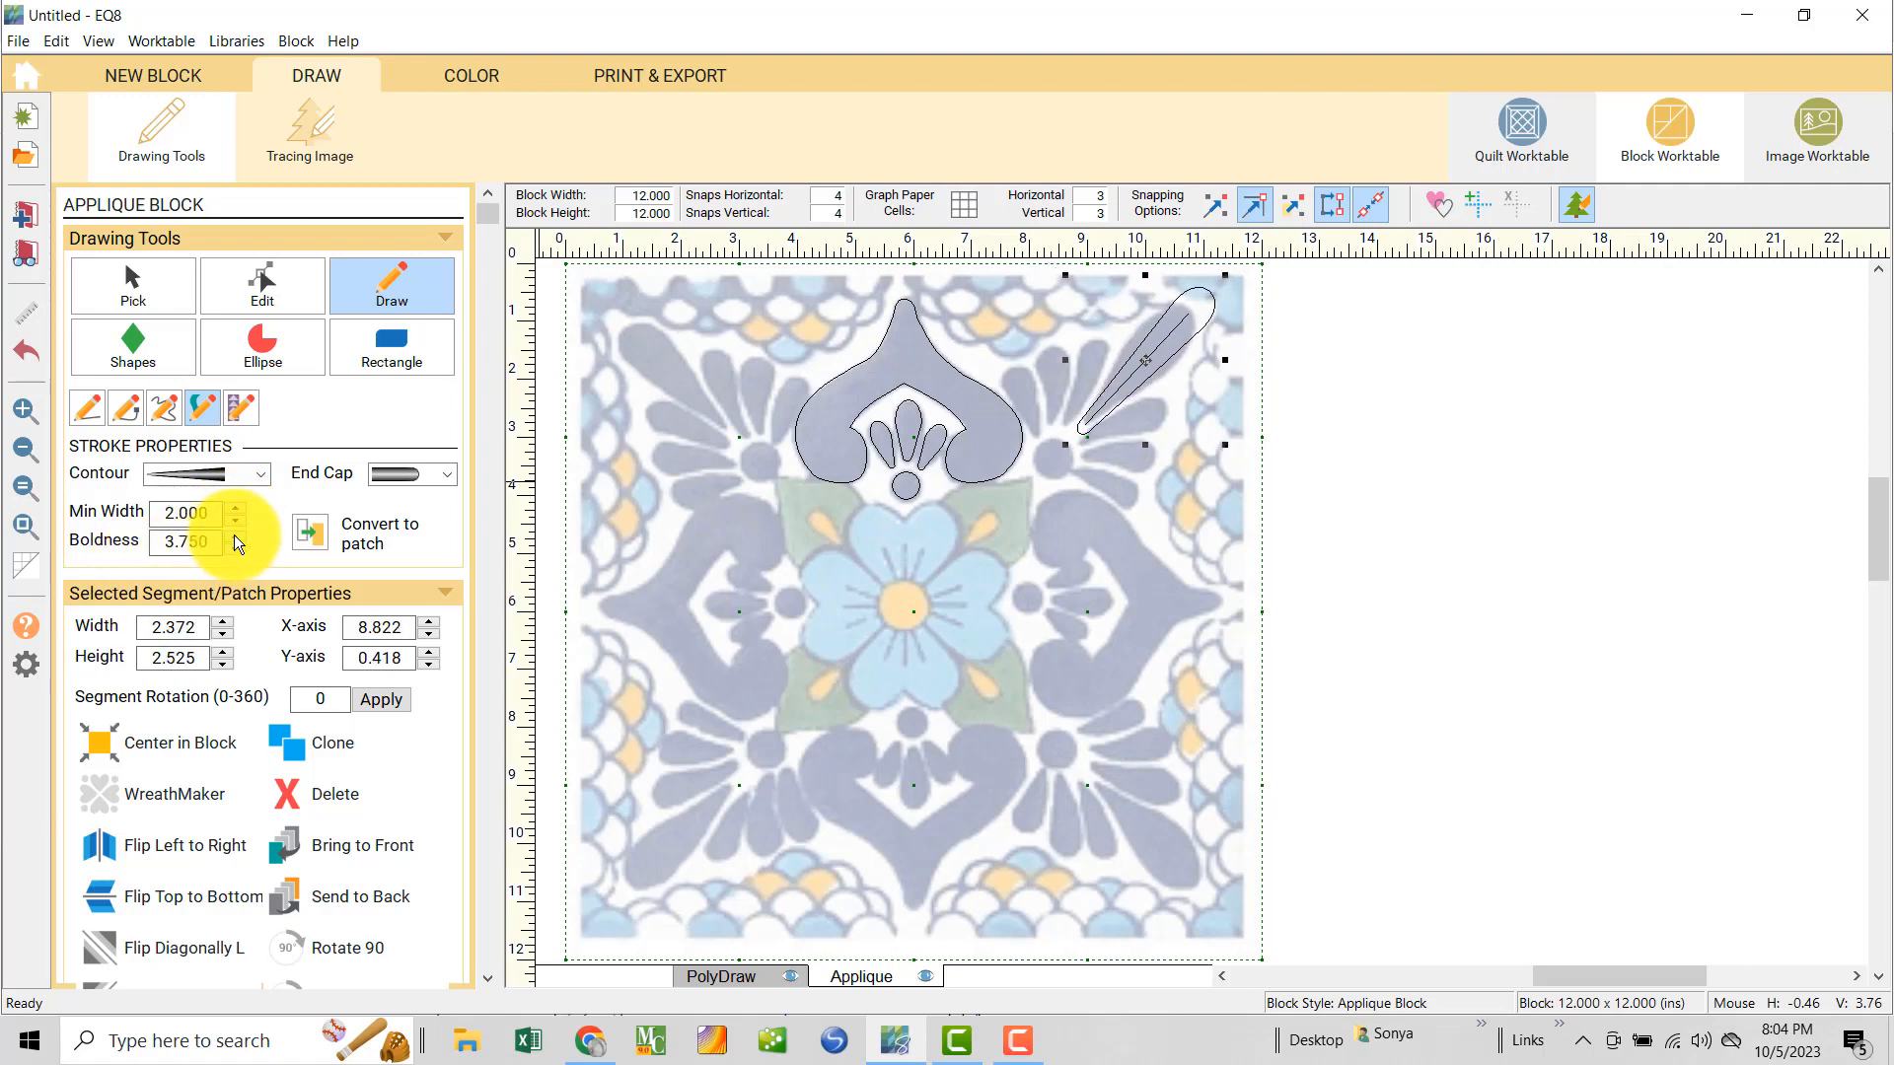
pyautogui.click(234, 535)
pyautogui.click(234, 535)
pyautogui.click(234, 535)
pyautogui.click(234, 535)
pyautogui.click(234, 535)
pyautogui.click(234, 535)
pyautogui.click(234, 535)
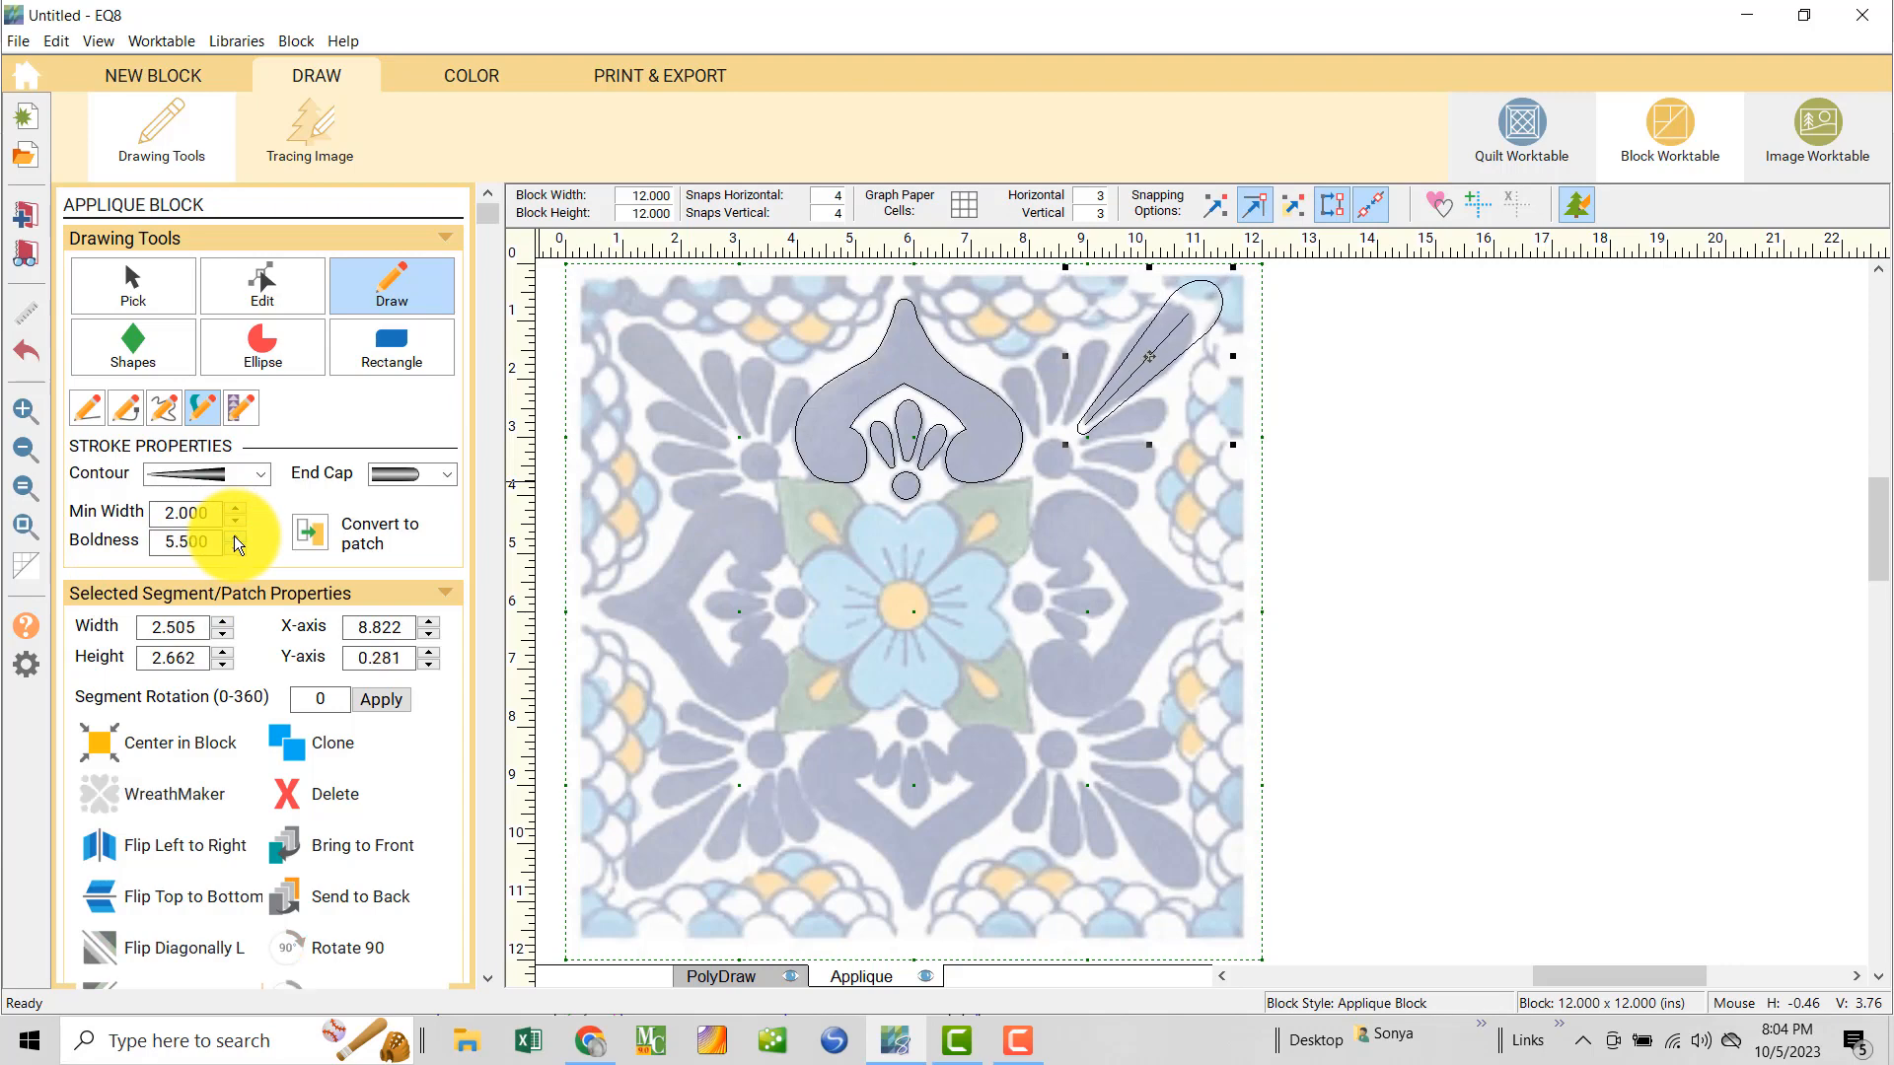
pyautogui.click(233, 536)
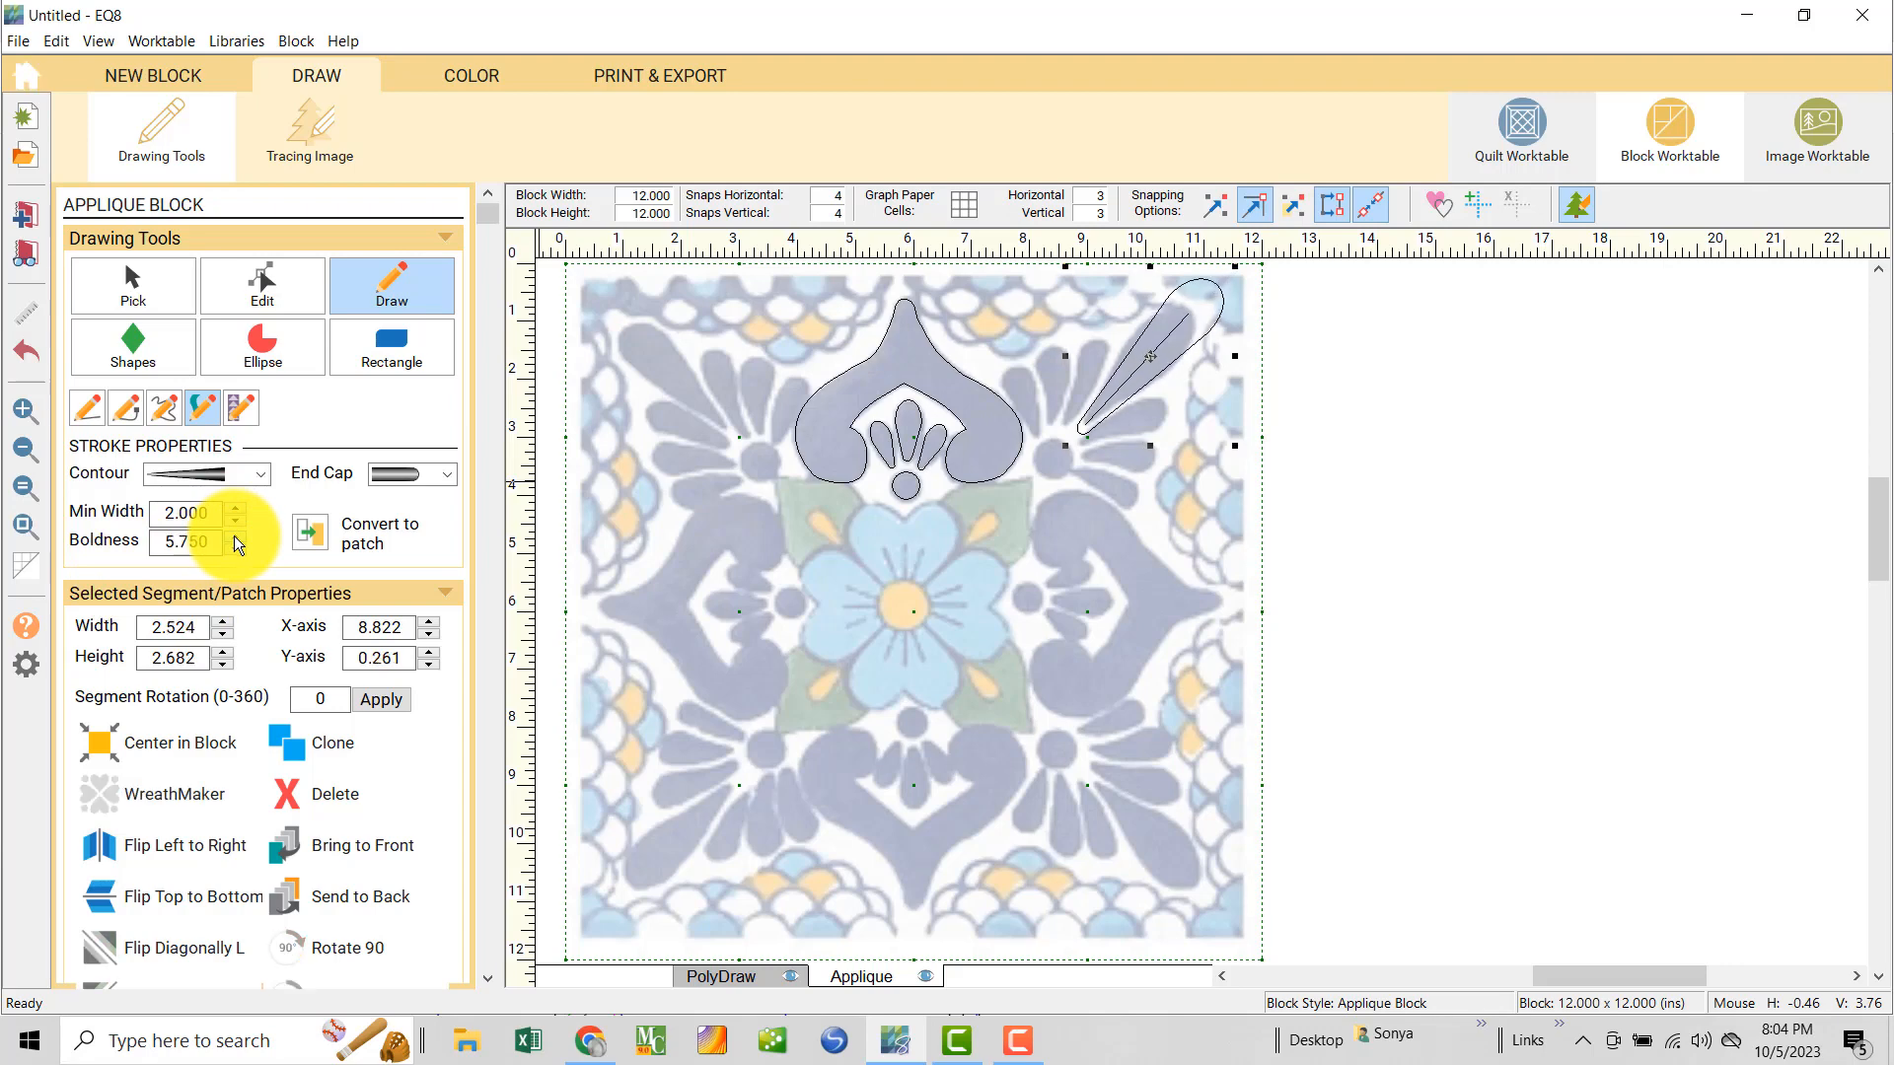
# - Move both end nodes of the brush stroke inward so its outline fits the length of the large petal
pyautogui.click(258, 294)
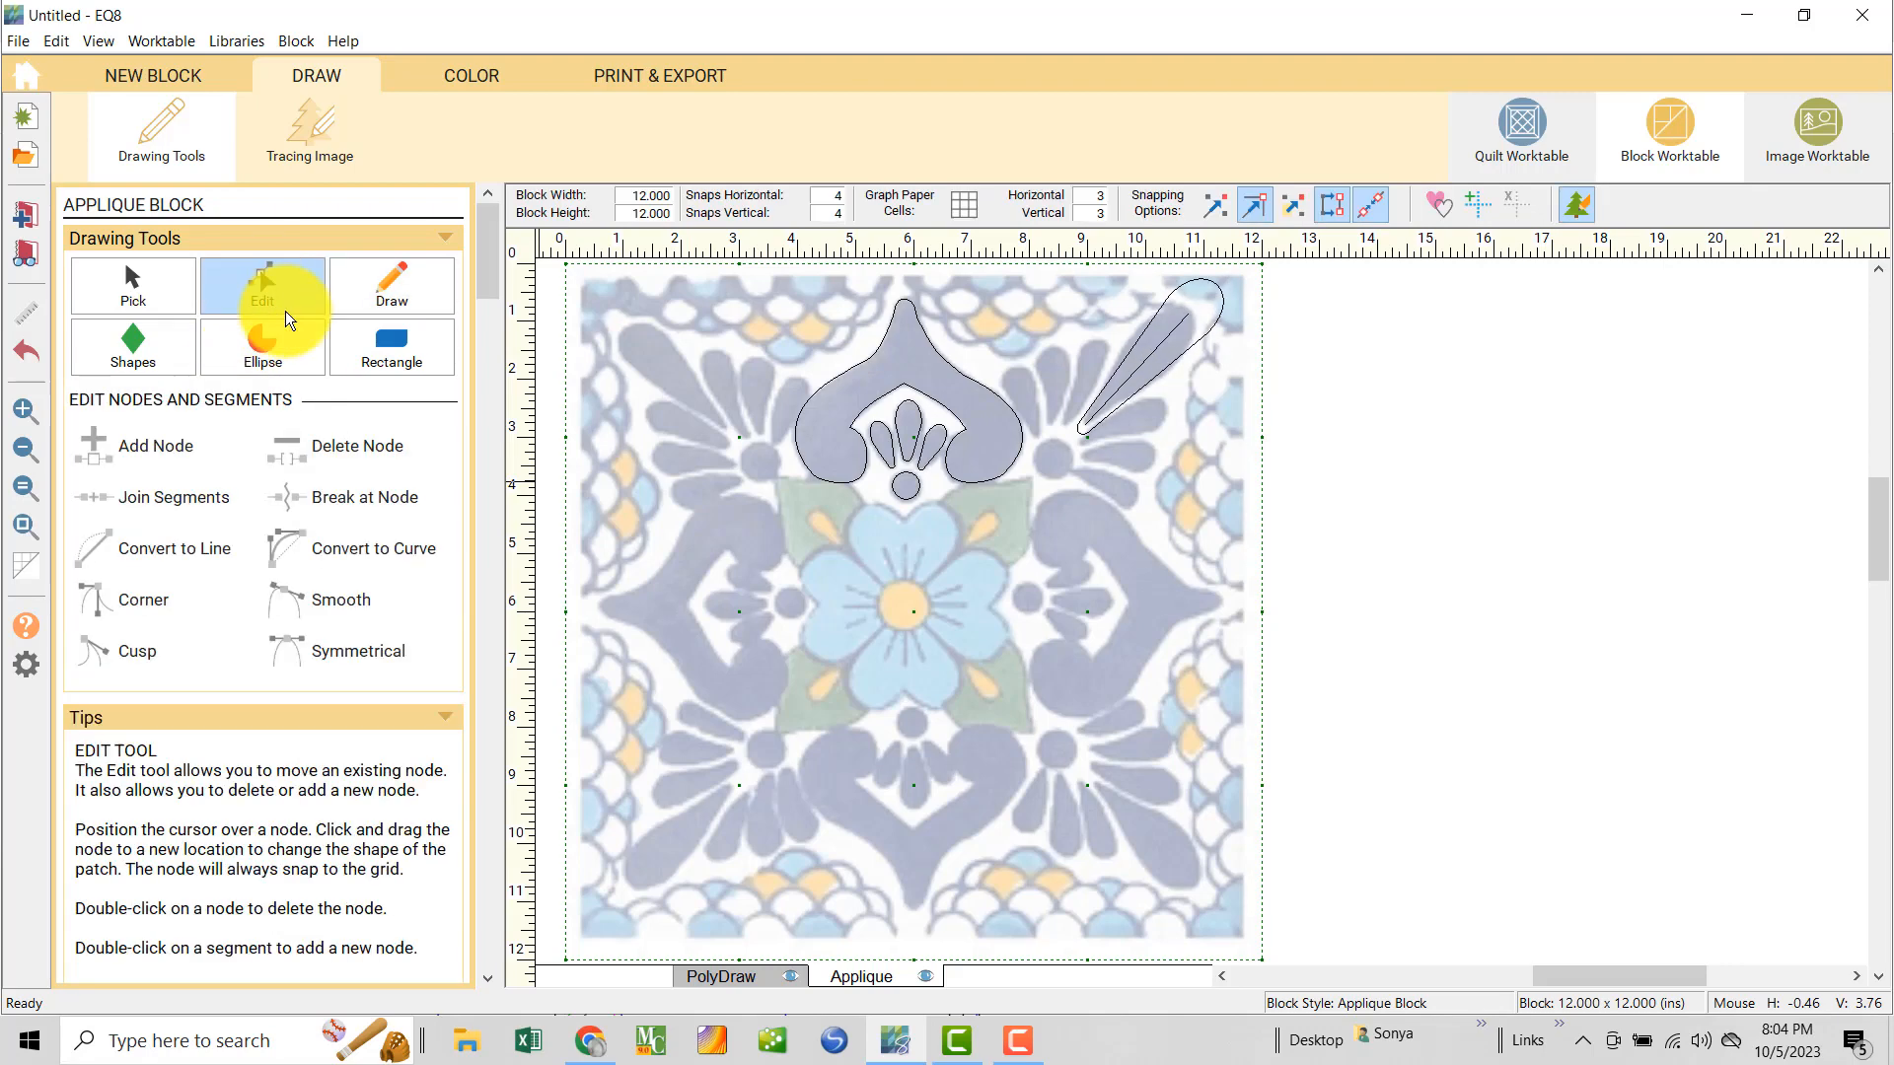
pyautogui.click(1166, 334)
pyautogui.moveTo(1179, 316); pyautogui.dragTo(1166, 333)
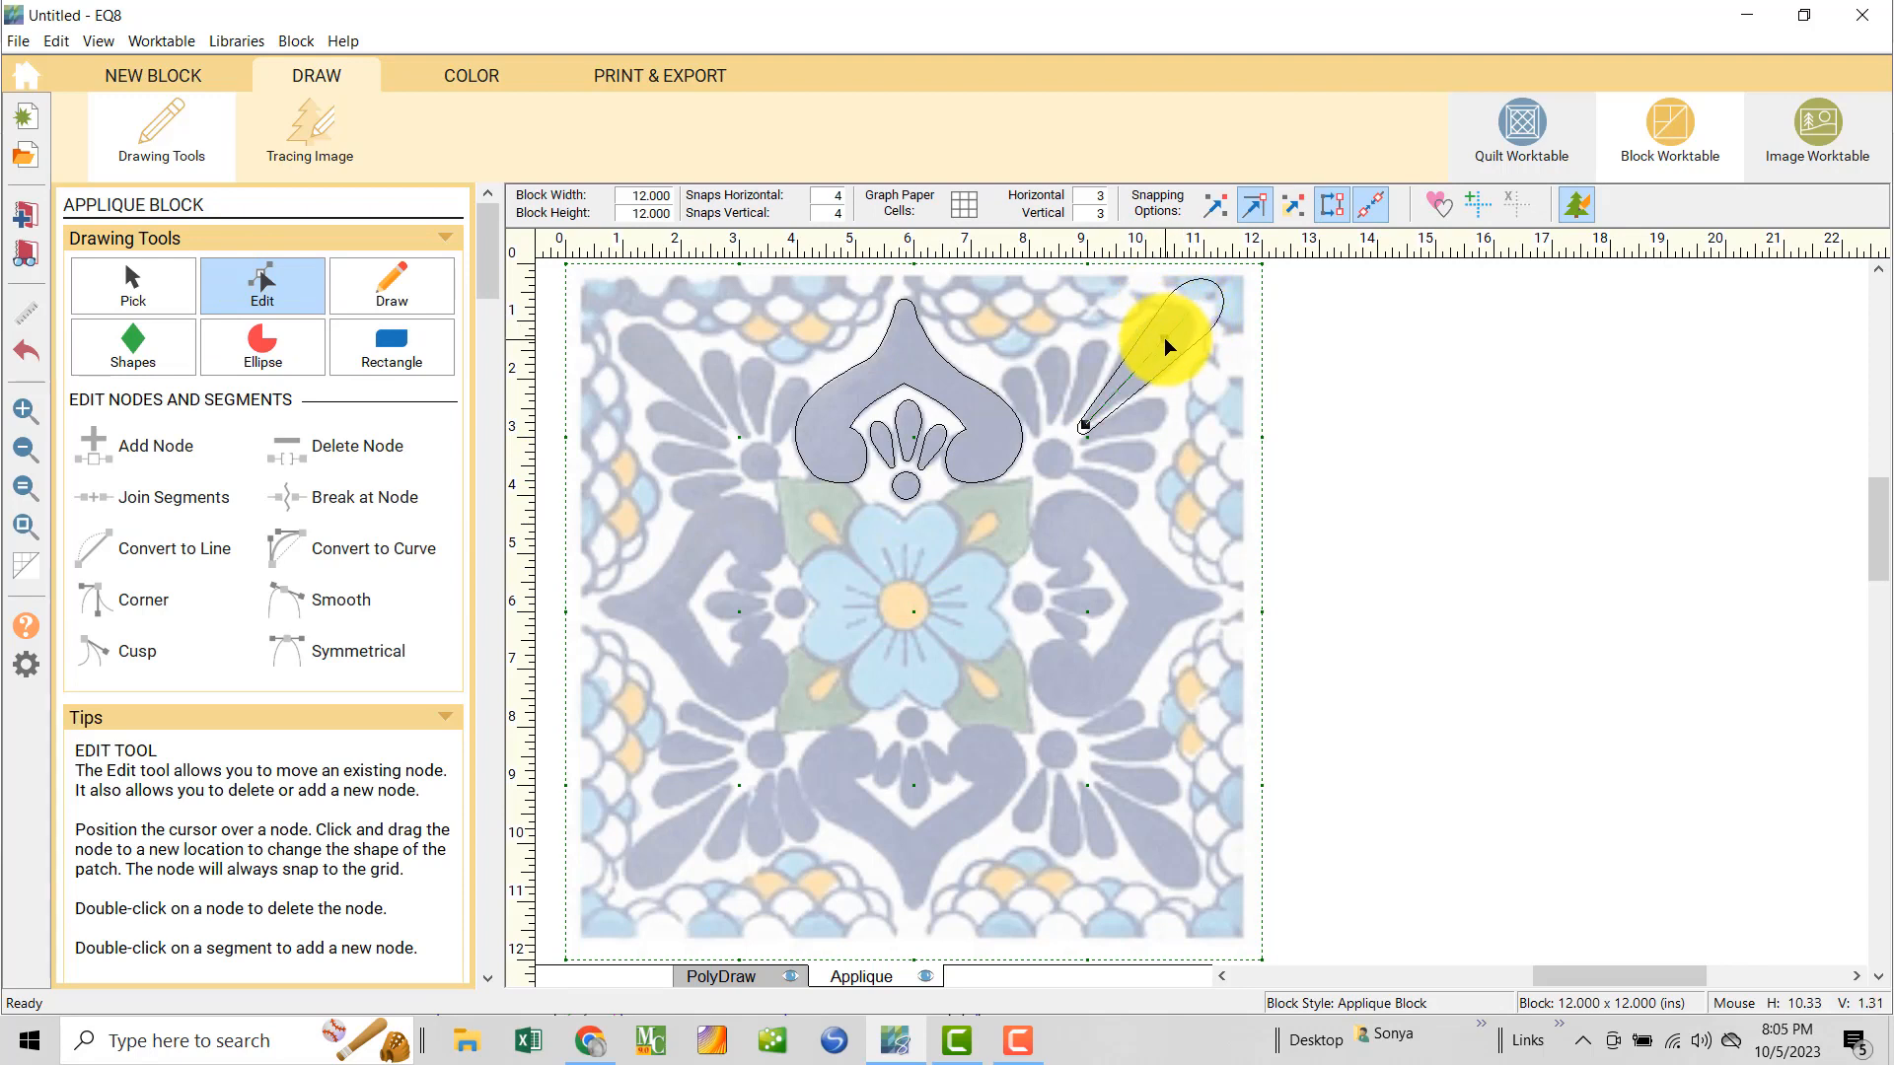
pyautogui.click(1160, 342)
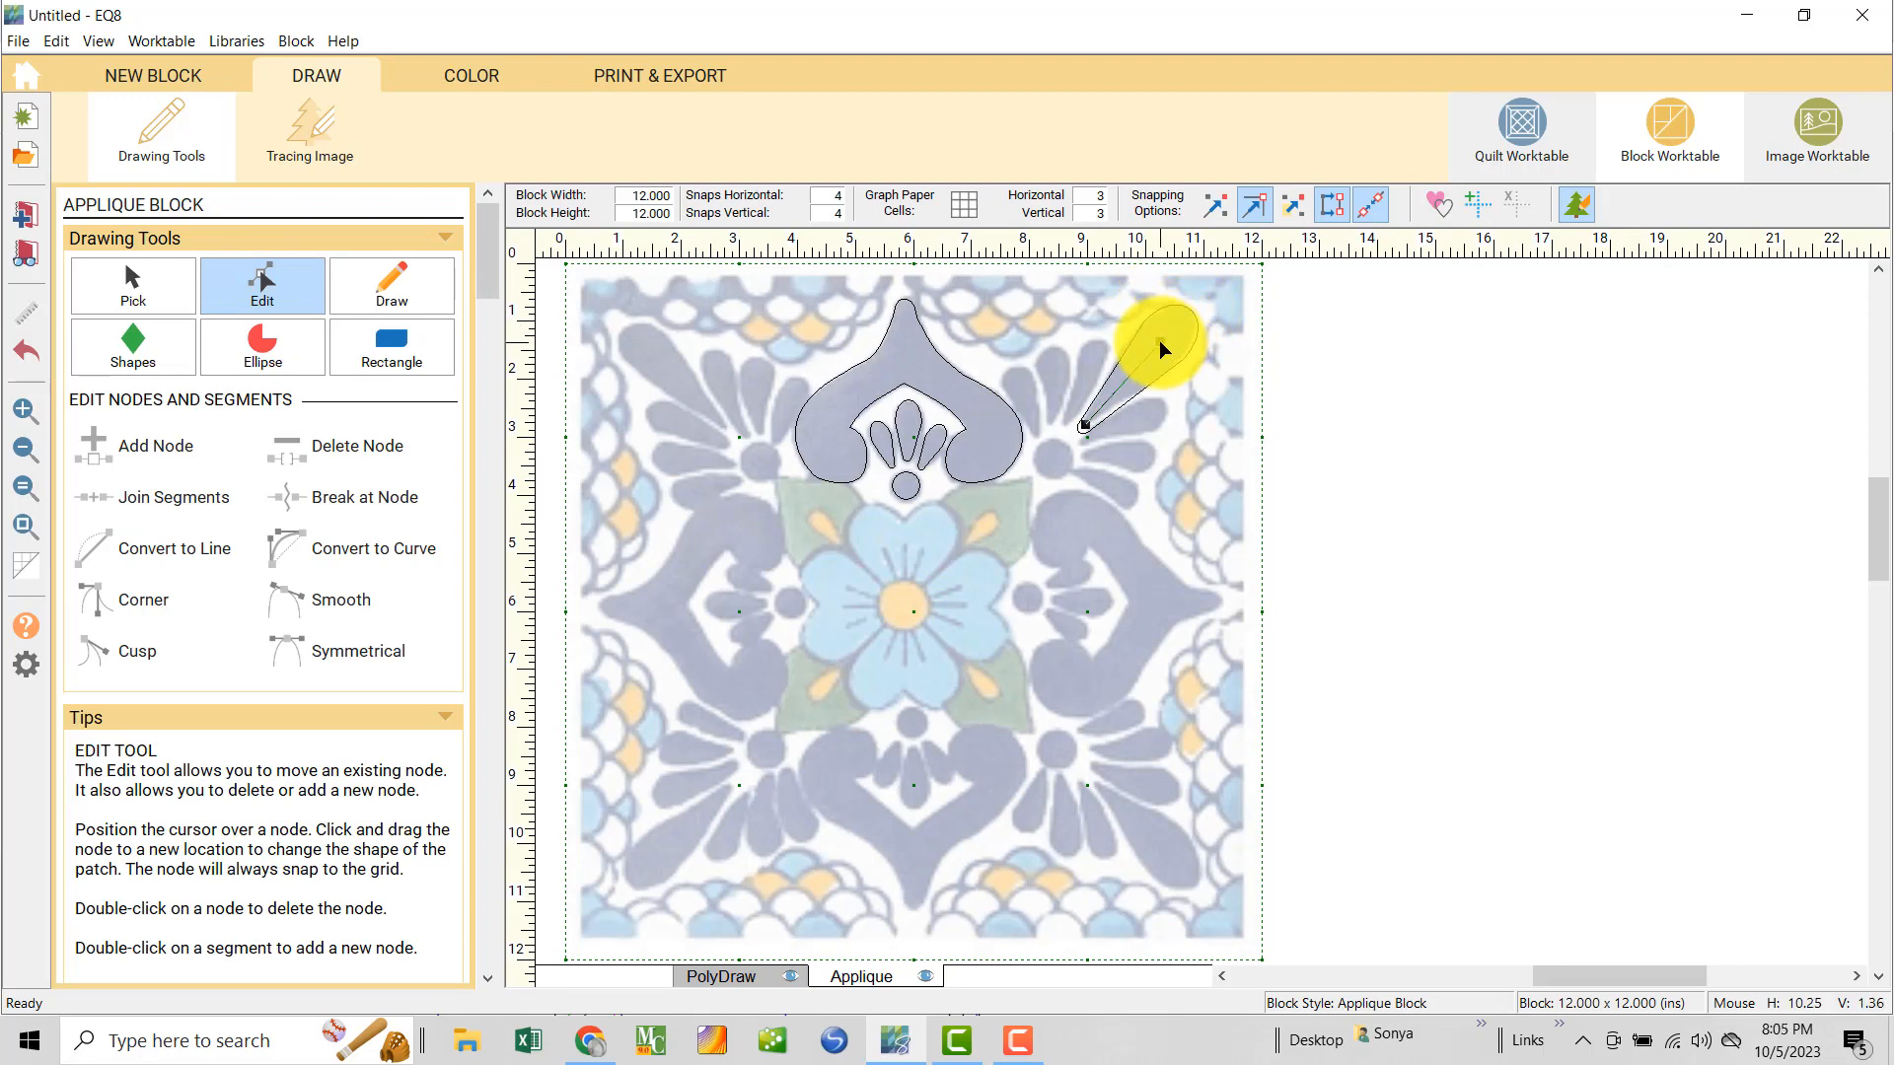
pyautogui.click(1089, 420)
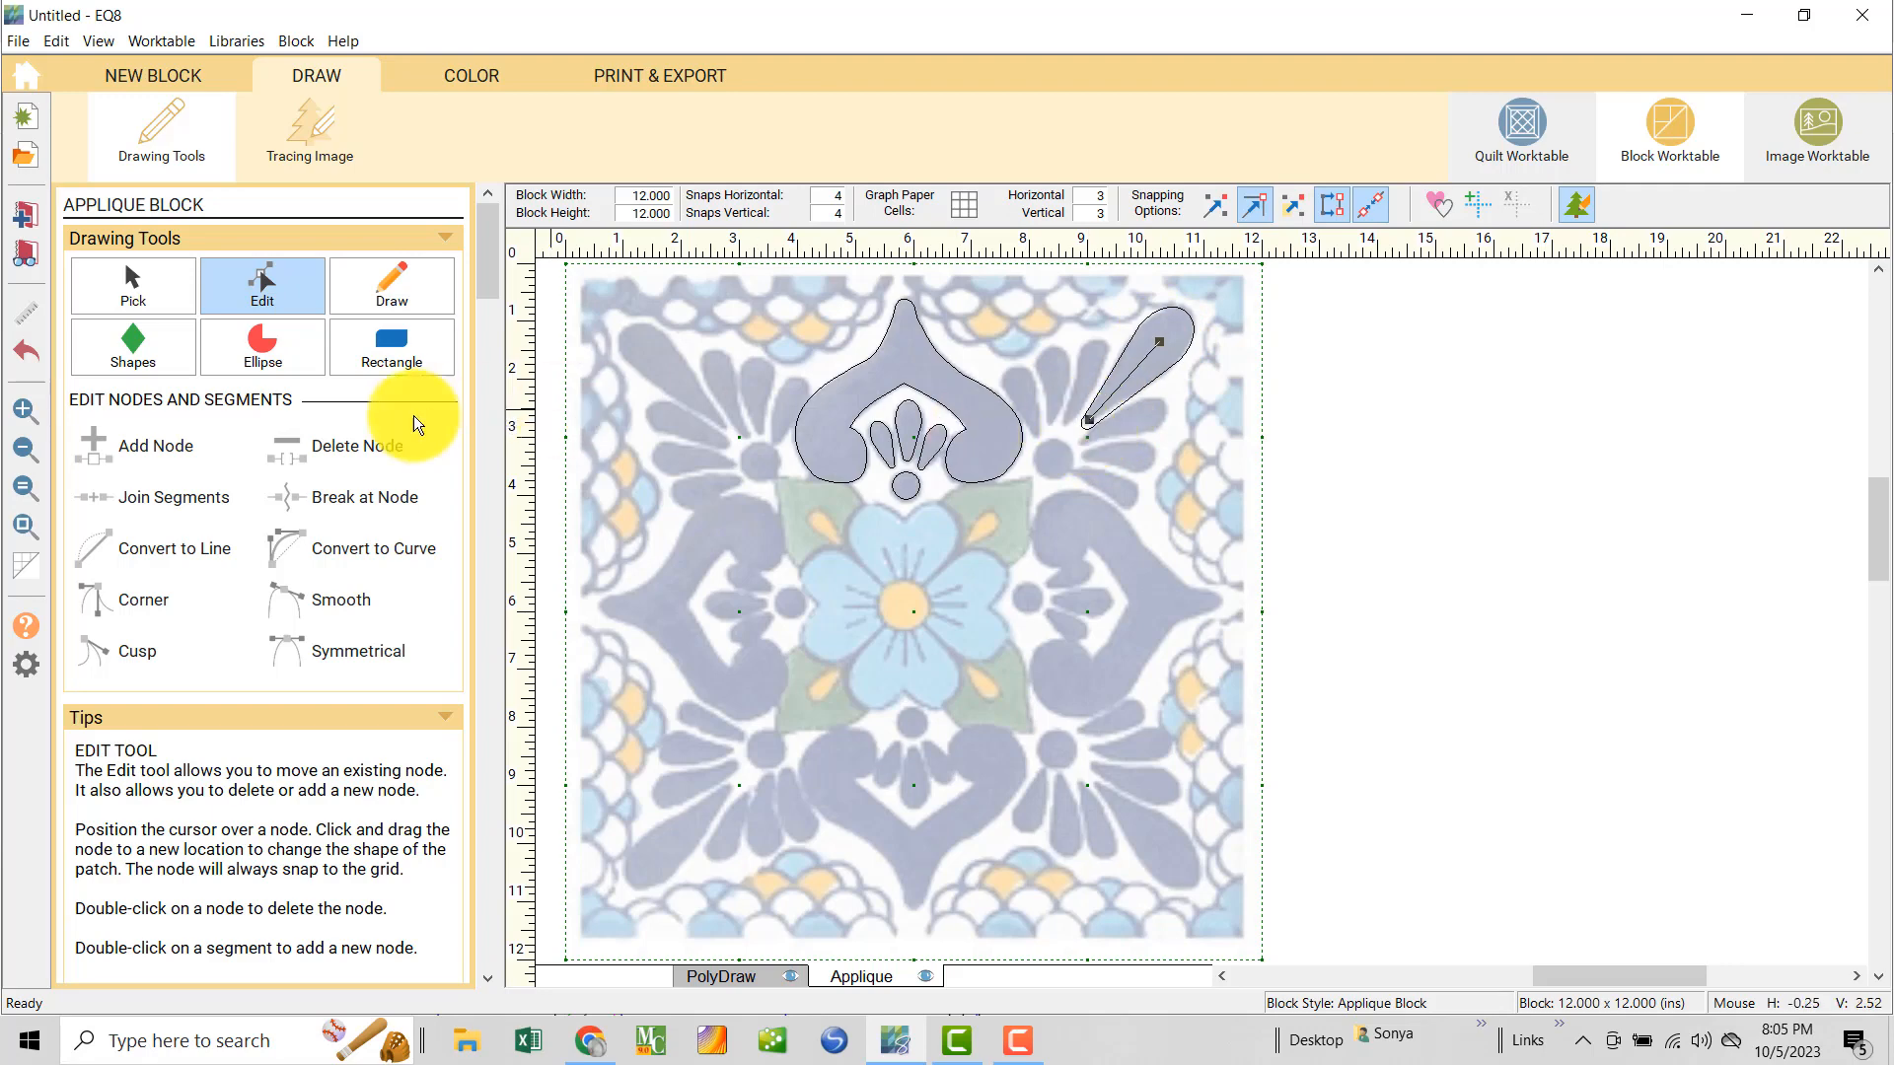
# - Reselect the petal stroke and narrow its pointed end by setting the minimum width to 0.750
pyautogui.click(388, 282)
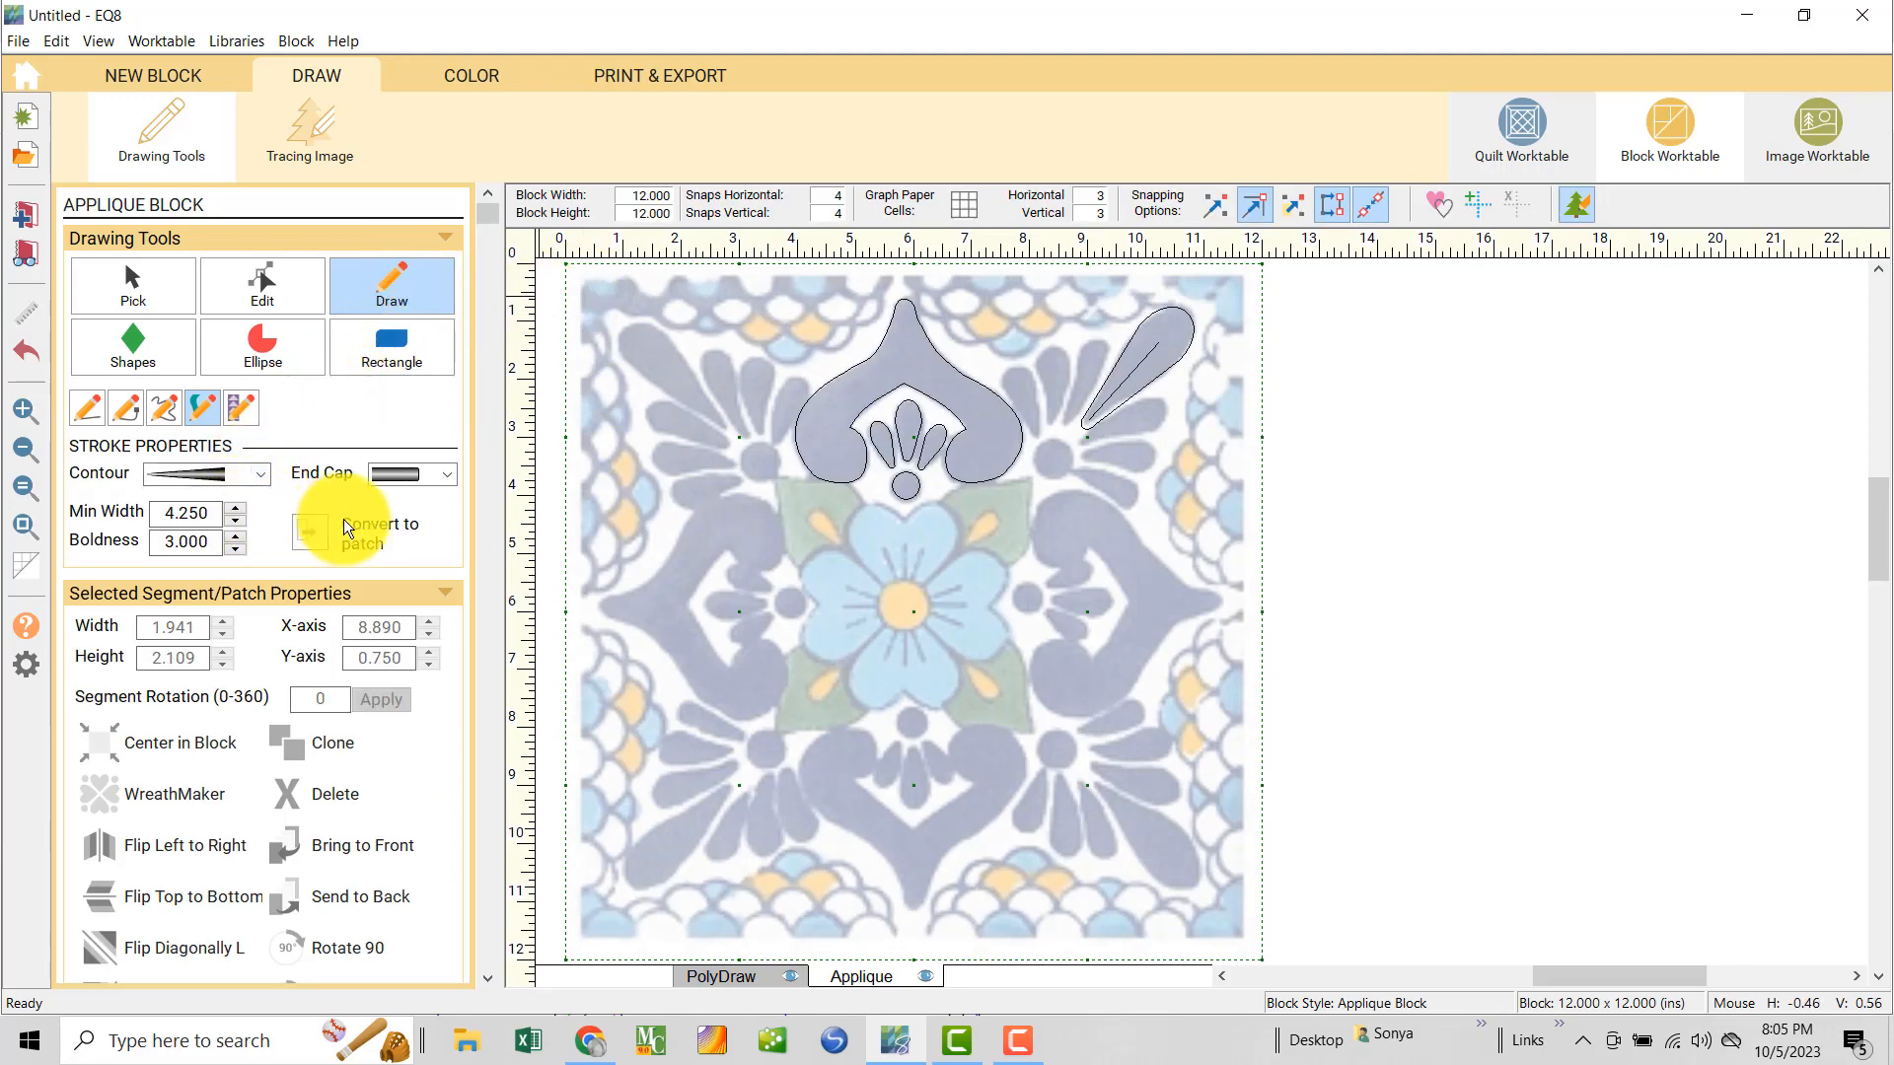
pyautogui.click(140, 282)
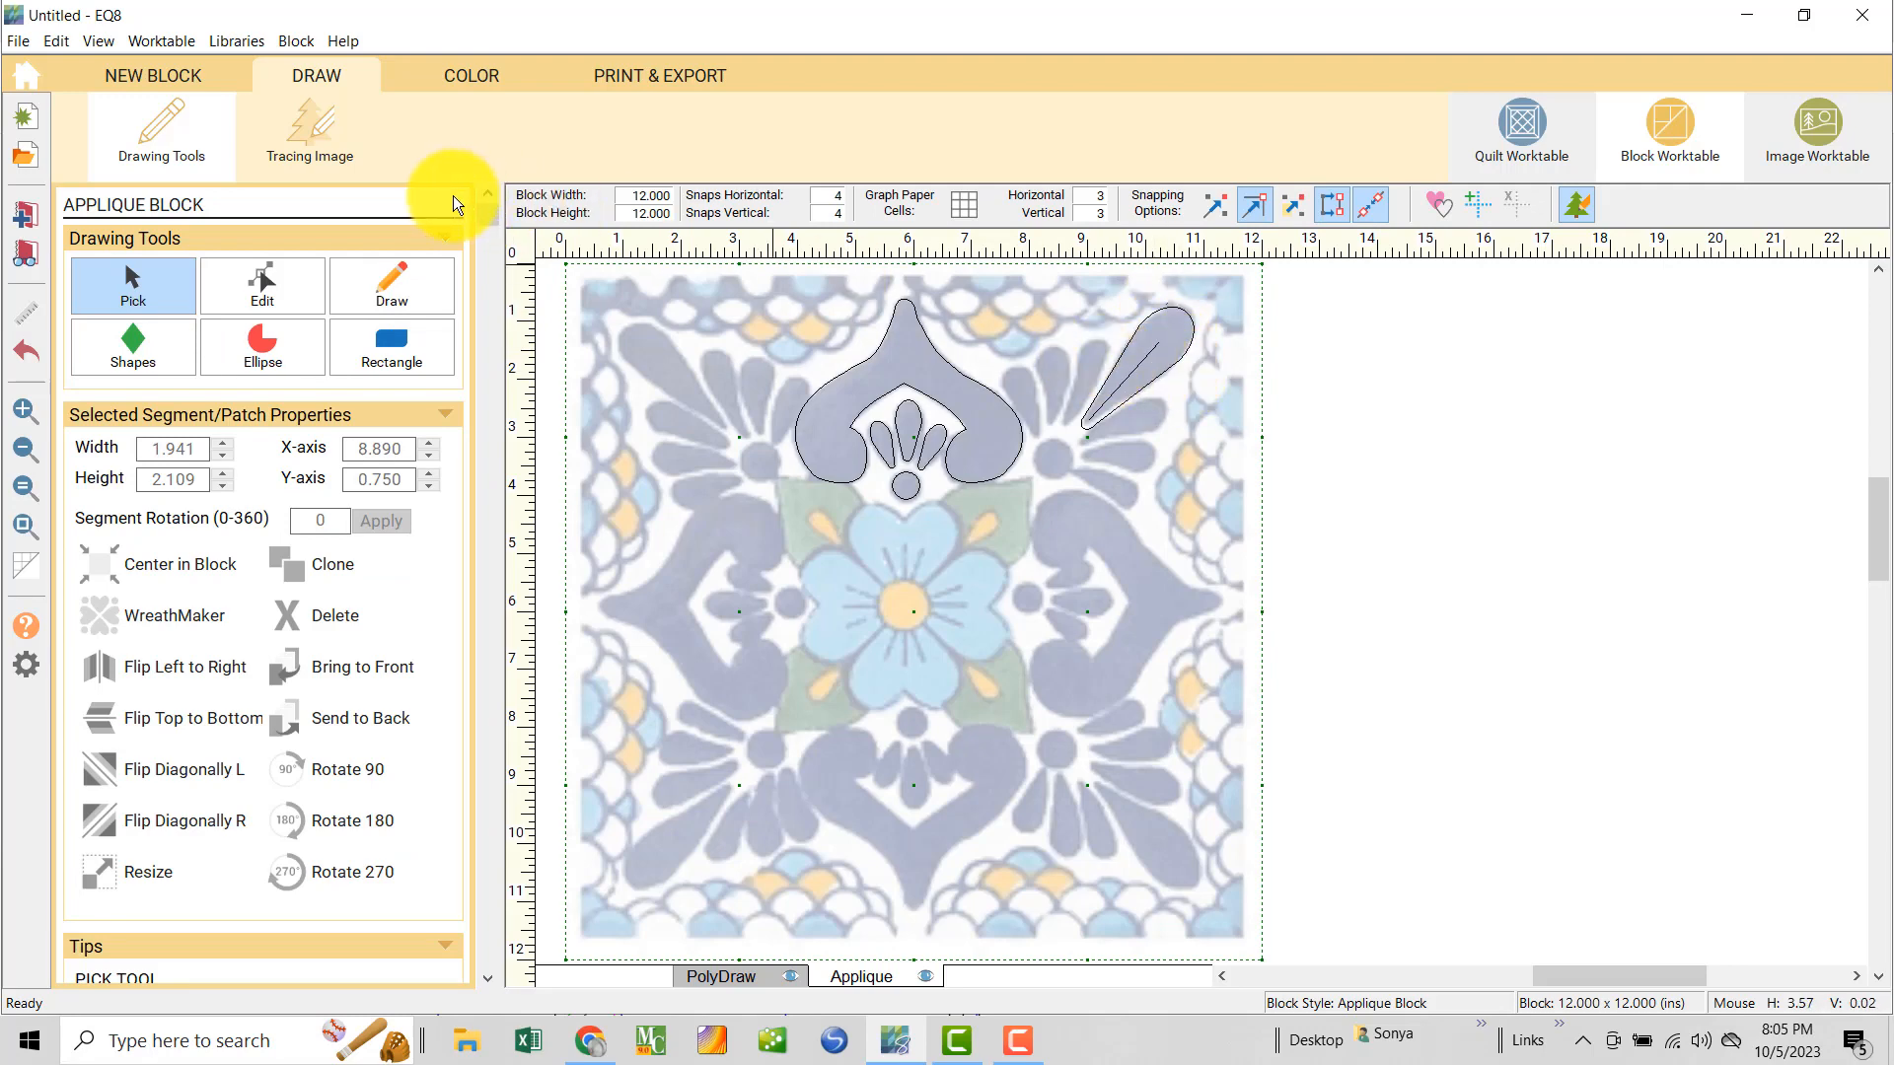
pyautogui.click(1116, 388)
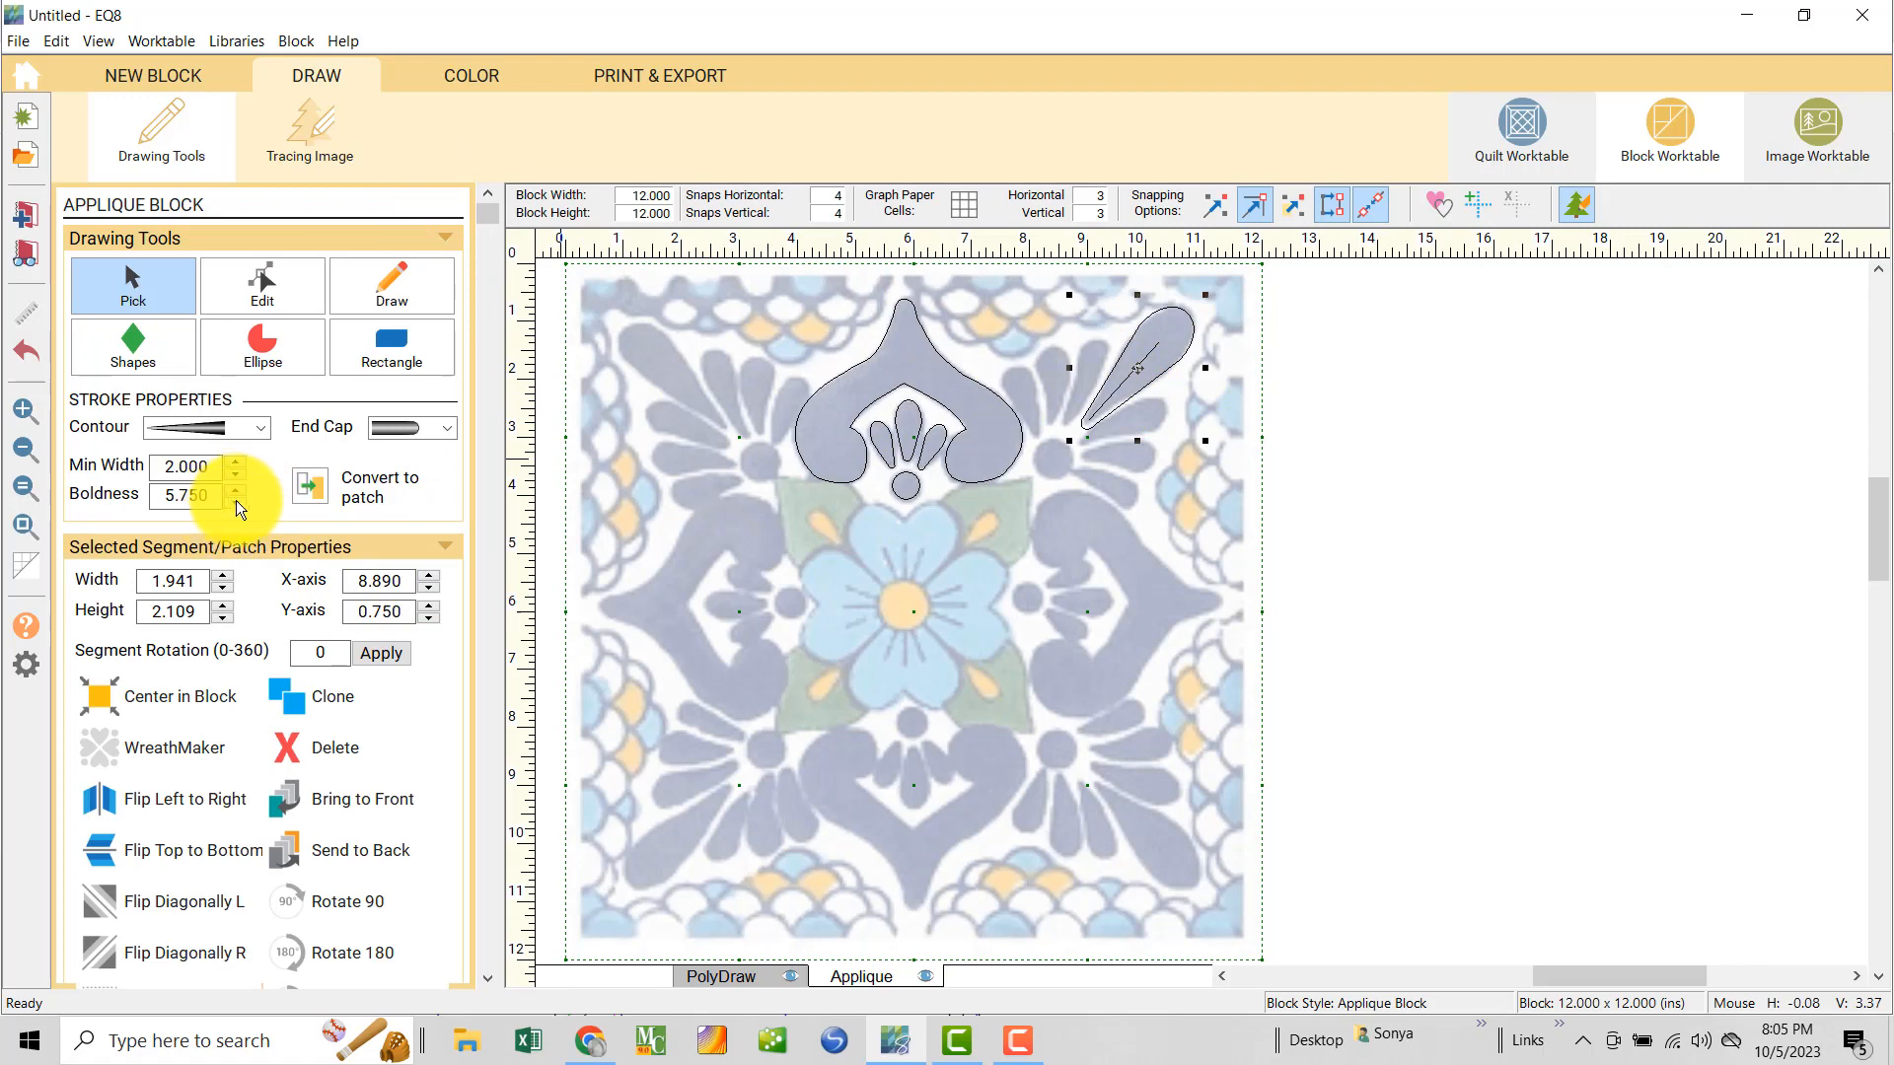
pyautogui.click(236, 472)
pyautogui.click(236, 471)
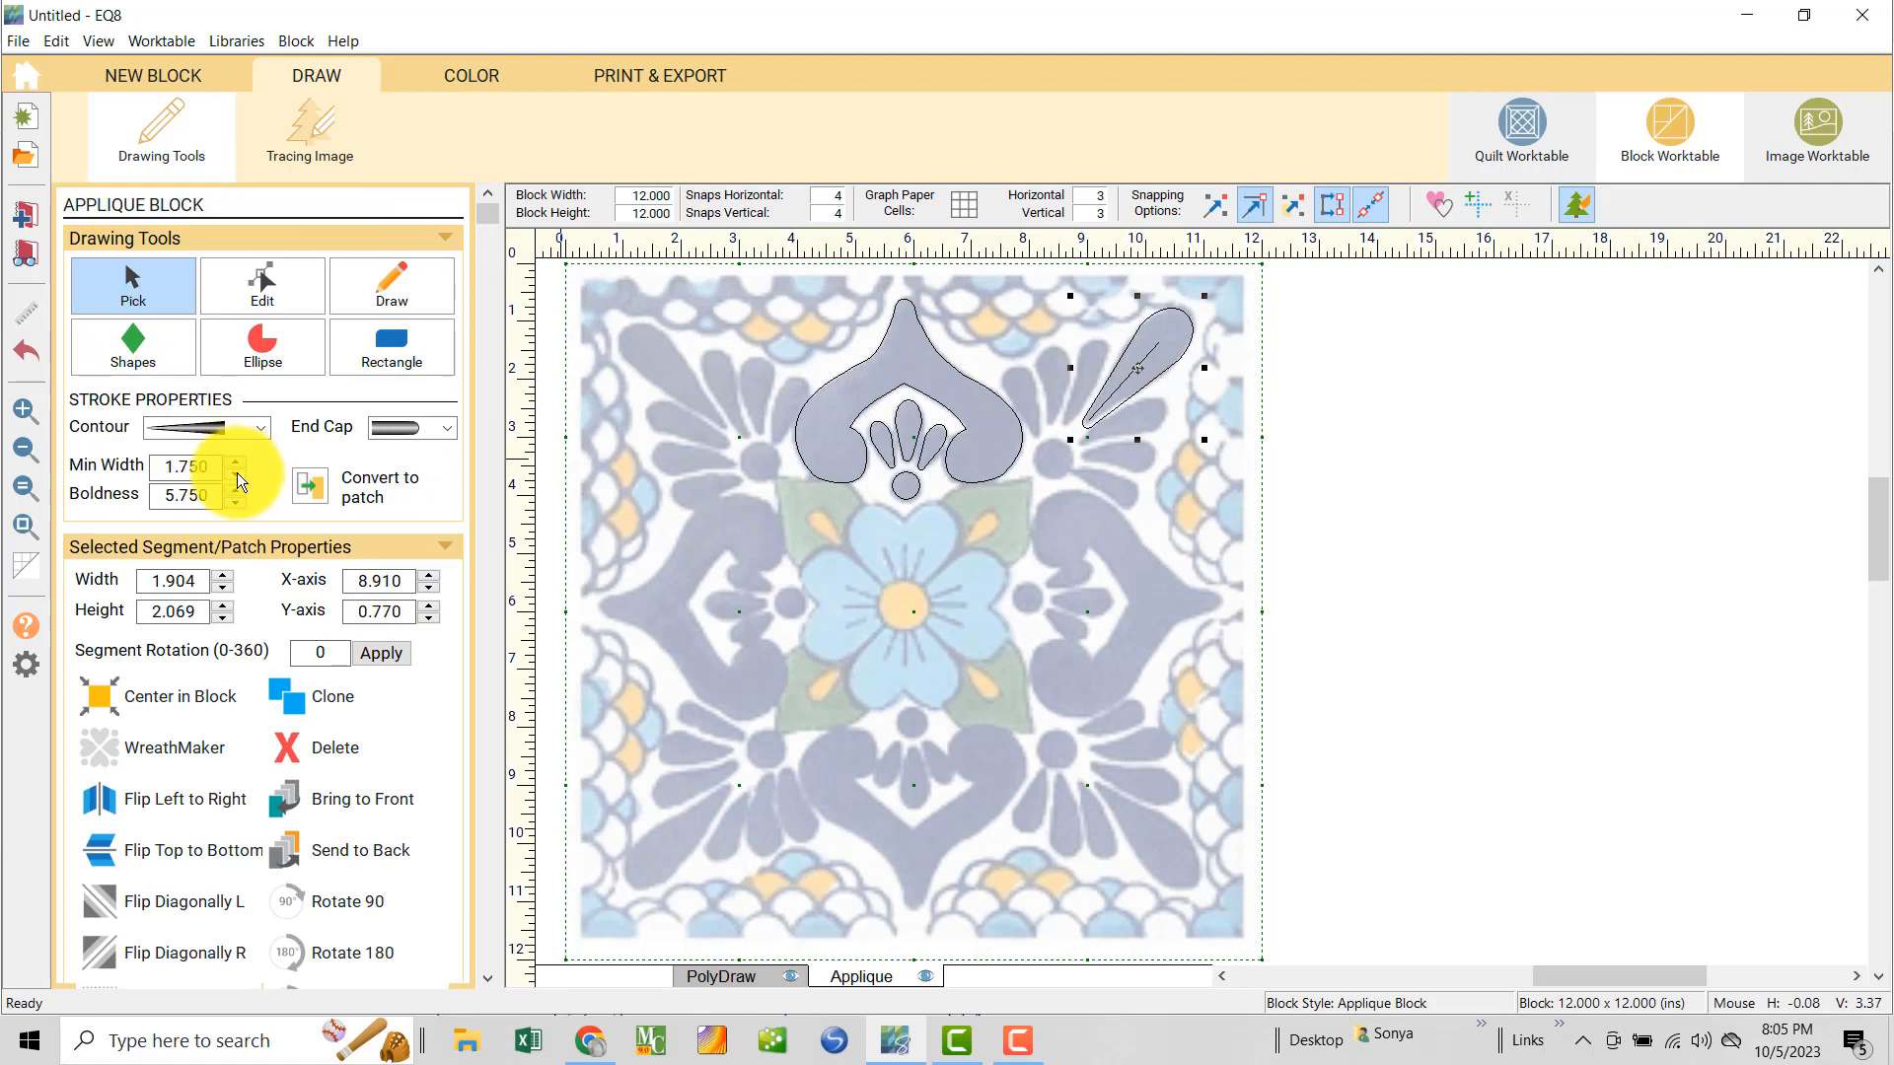
pyautogui.click(237, 472)
pyautogui.click(237, 471)
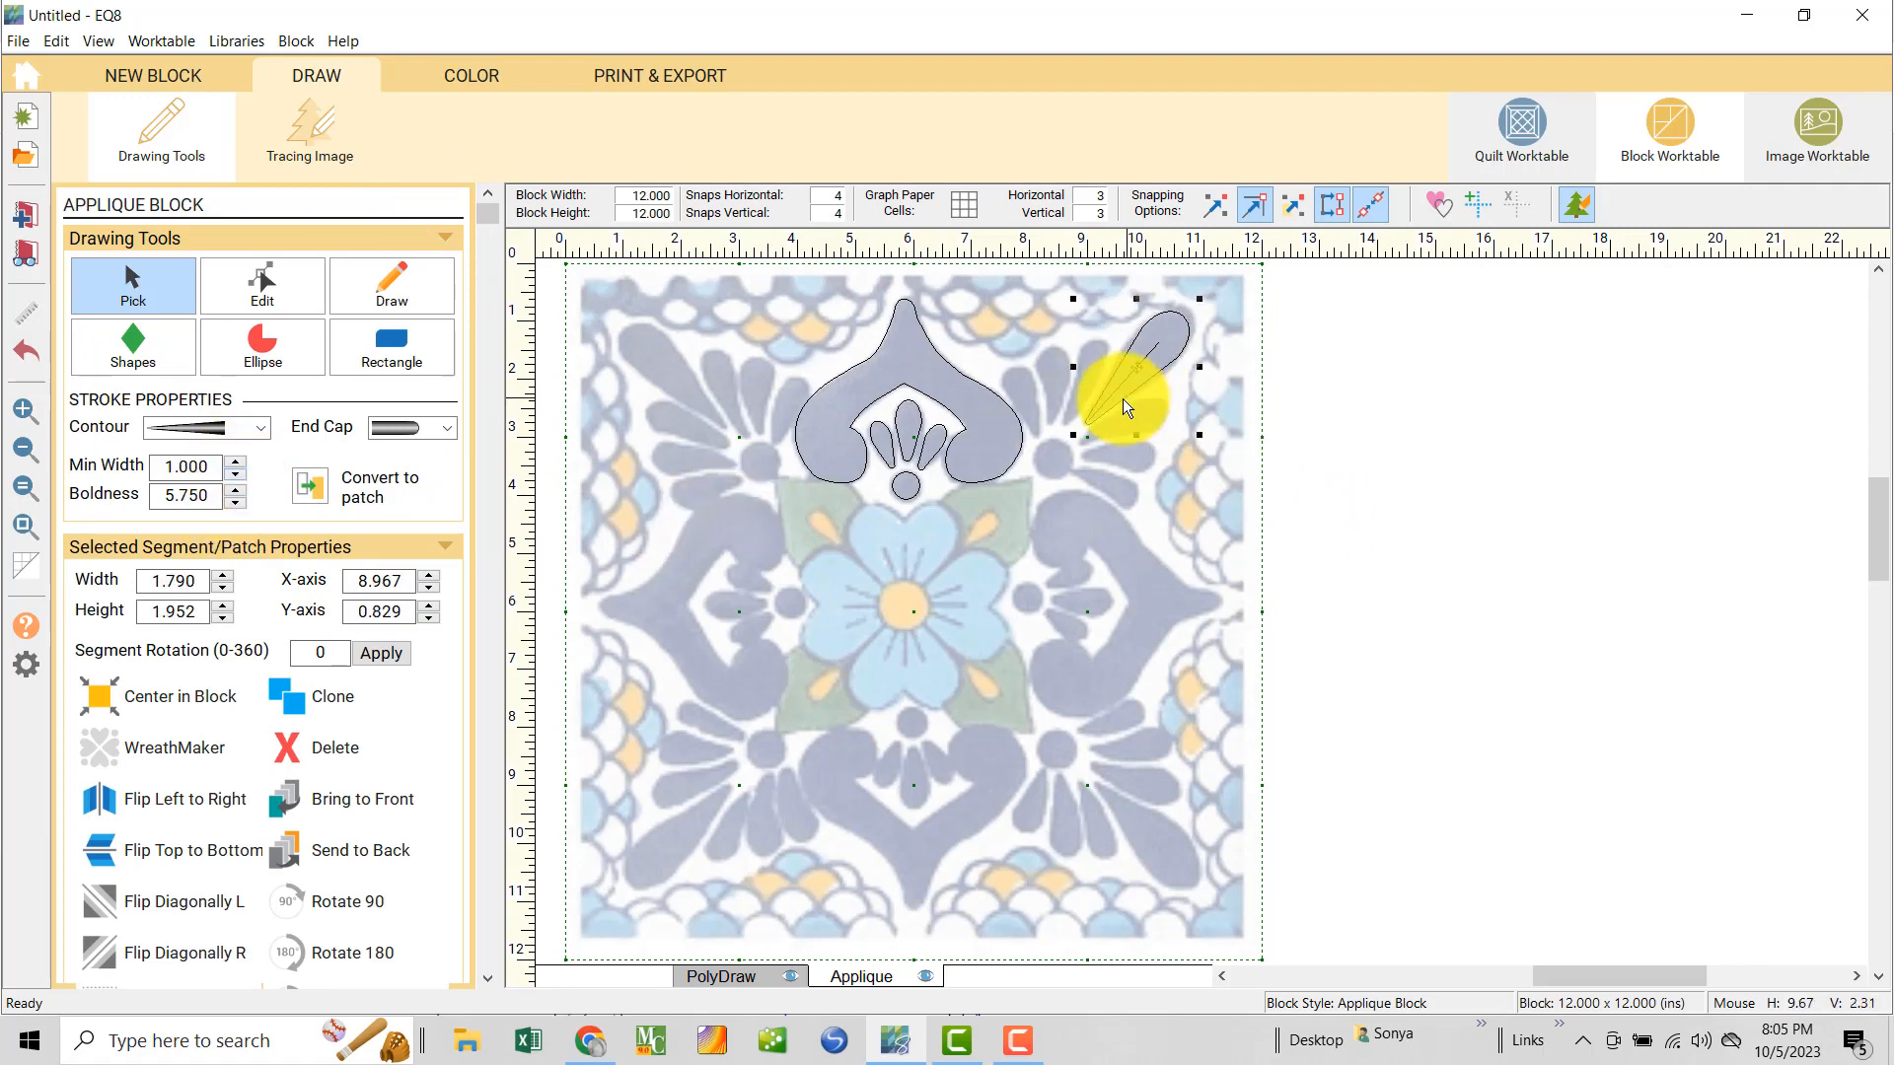
pyautogui.click(232, 473)
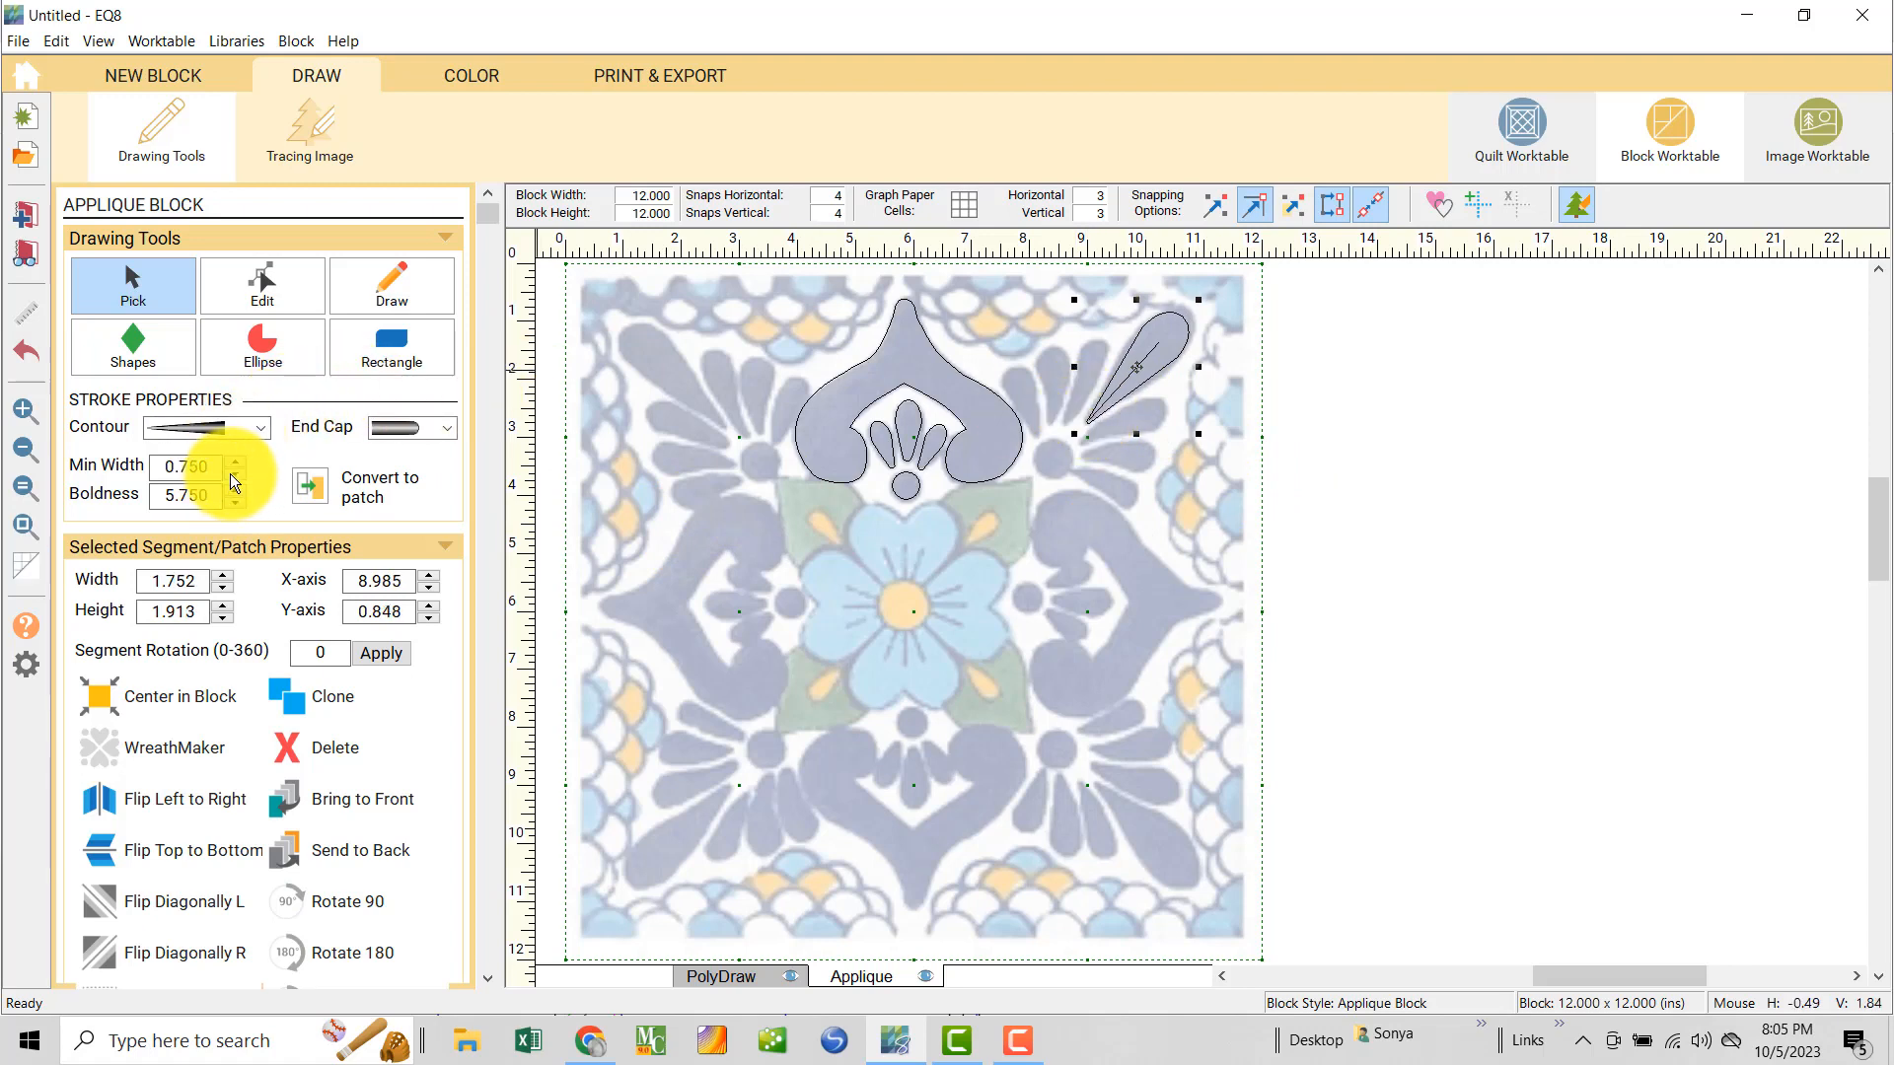
# - Move the stroke's outer end node to refit the large petal's rounded tip, and convert the stroke to a patch
pyautogui.click(270, 281)
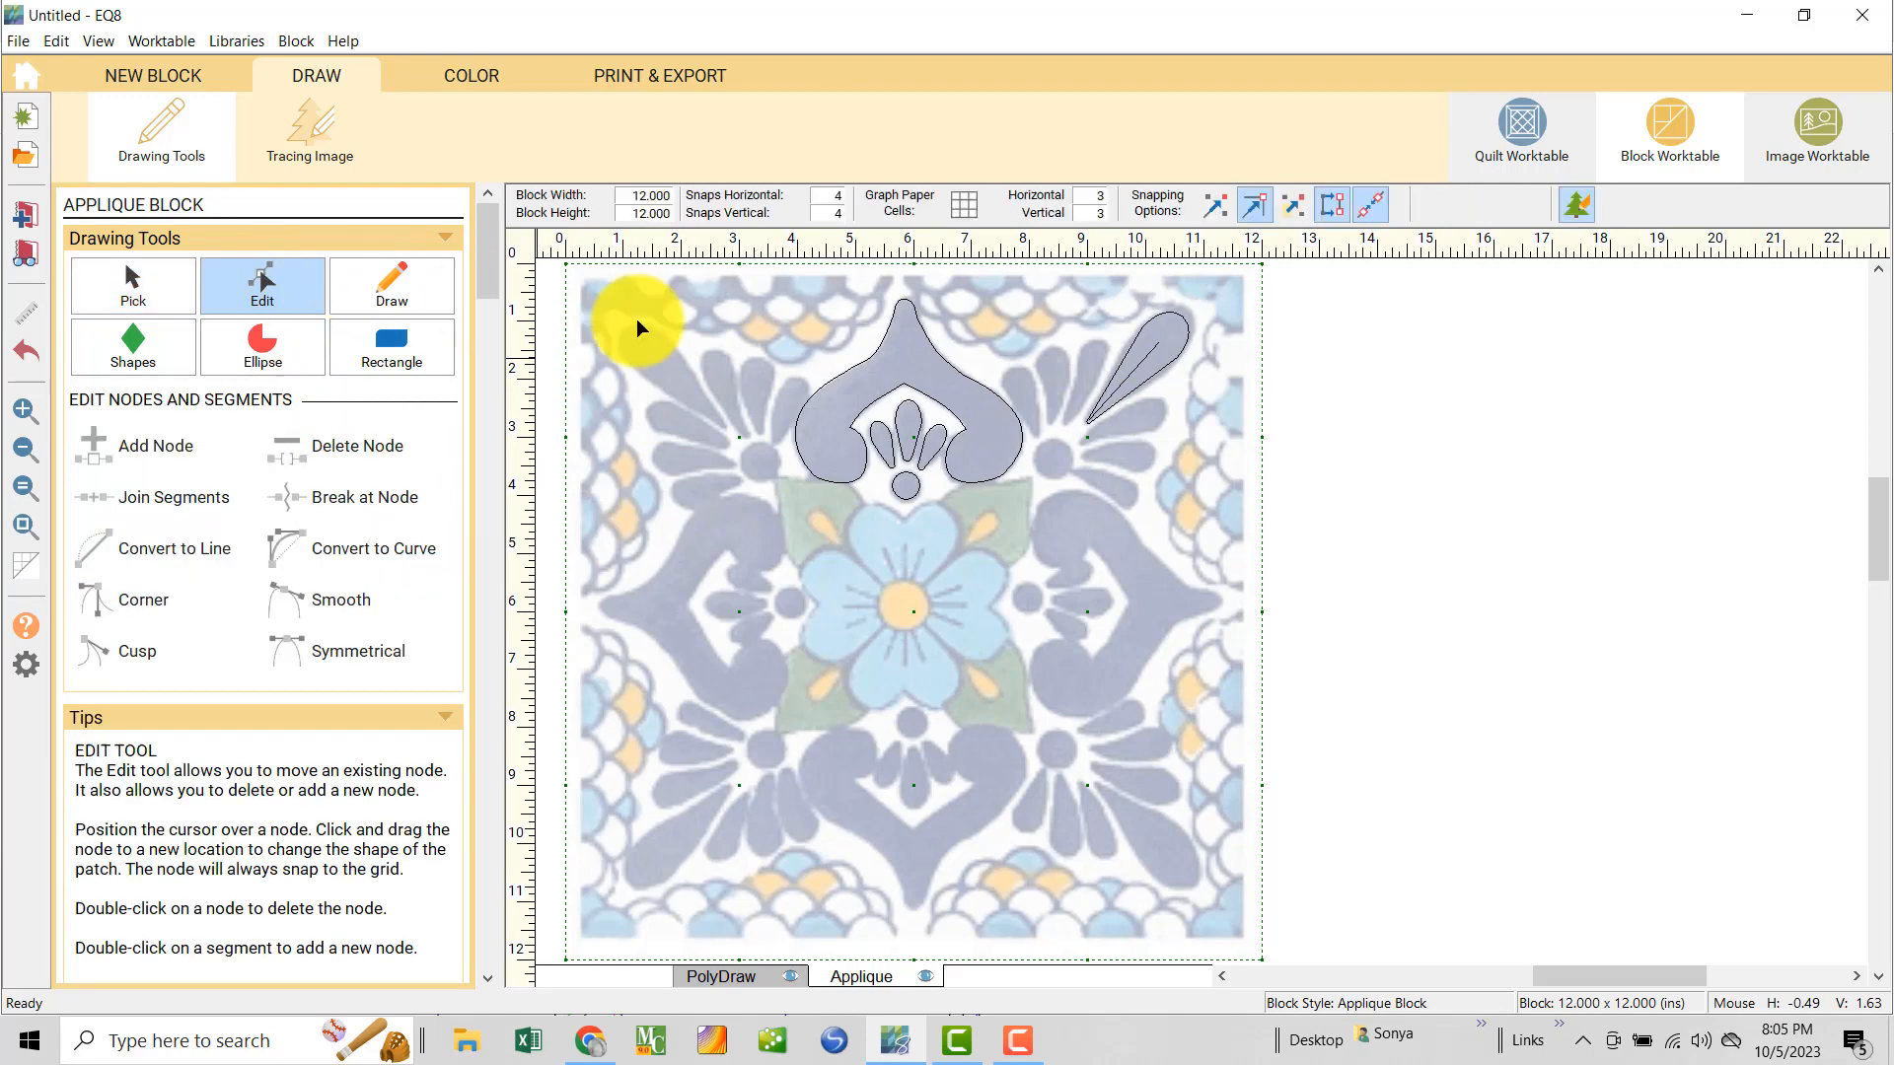
pyautogui.click(1163, 345)
pyautogui.moveTo(1163, 345); pyautogui.dragTo(1166, 335)
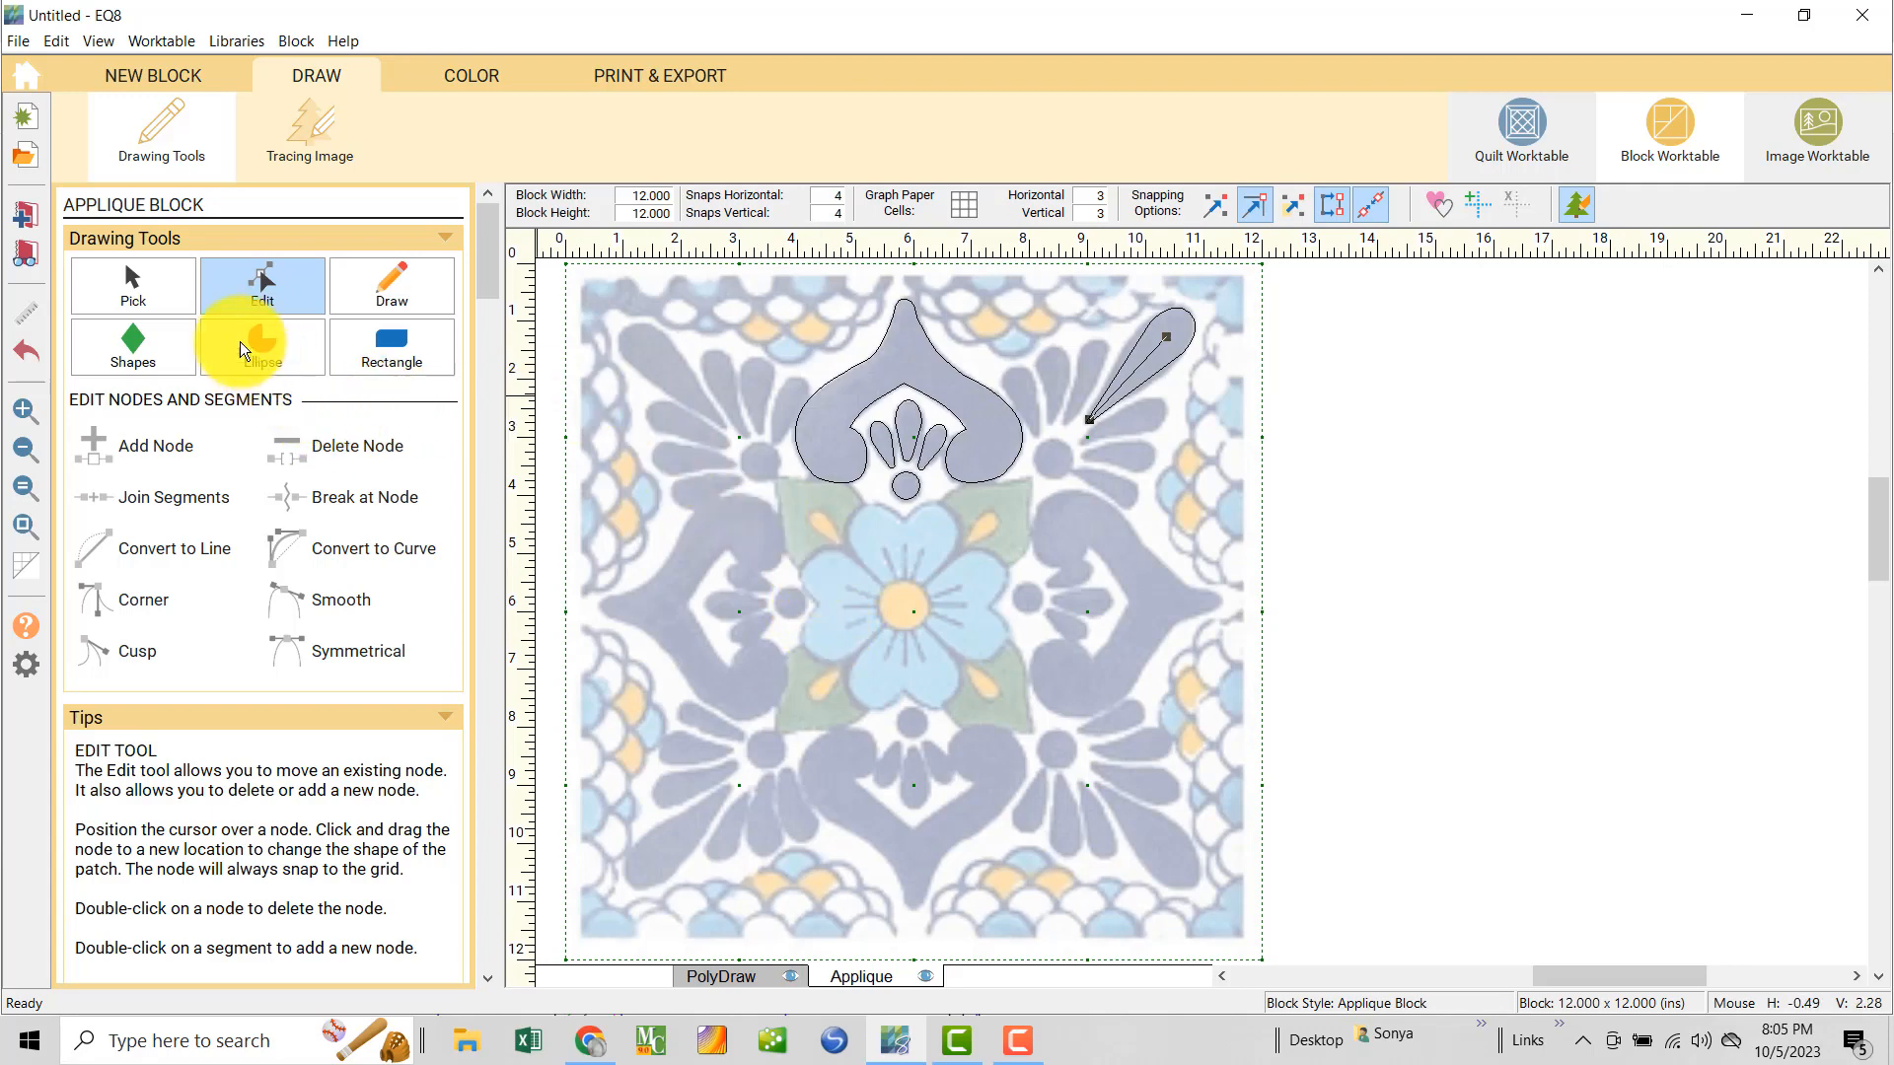
pyautogui.click(152, 293)
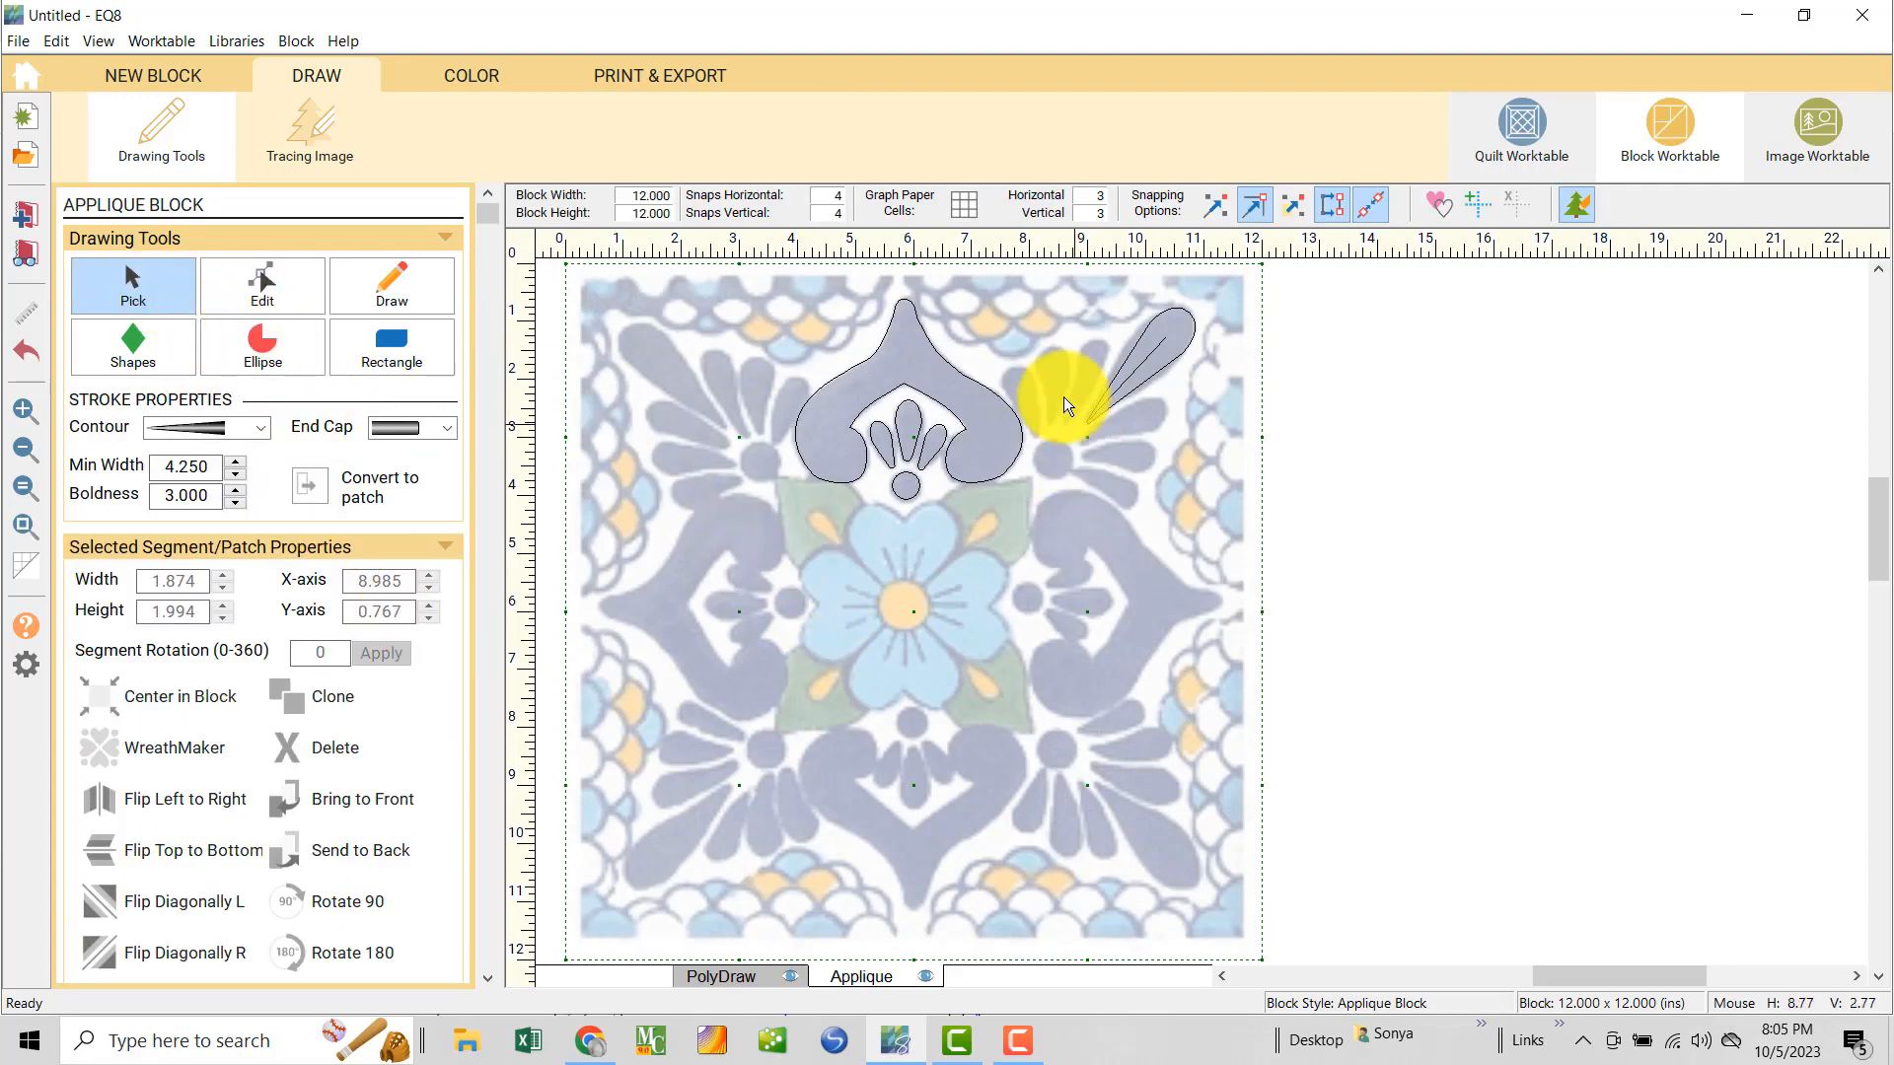
pyautogui.click(1127, 371)
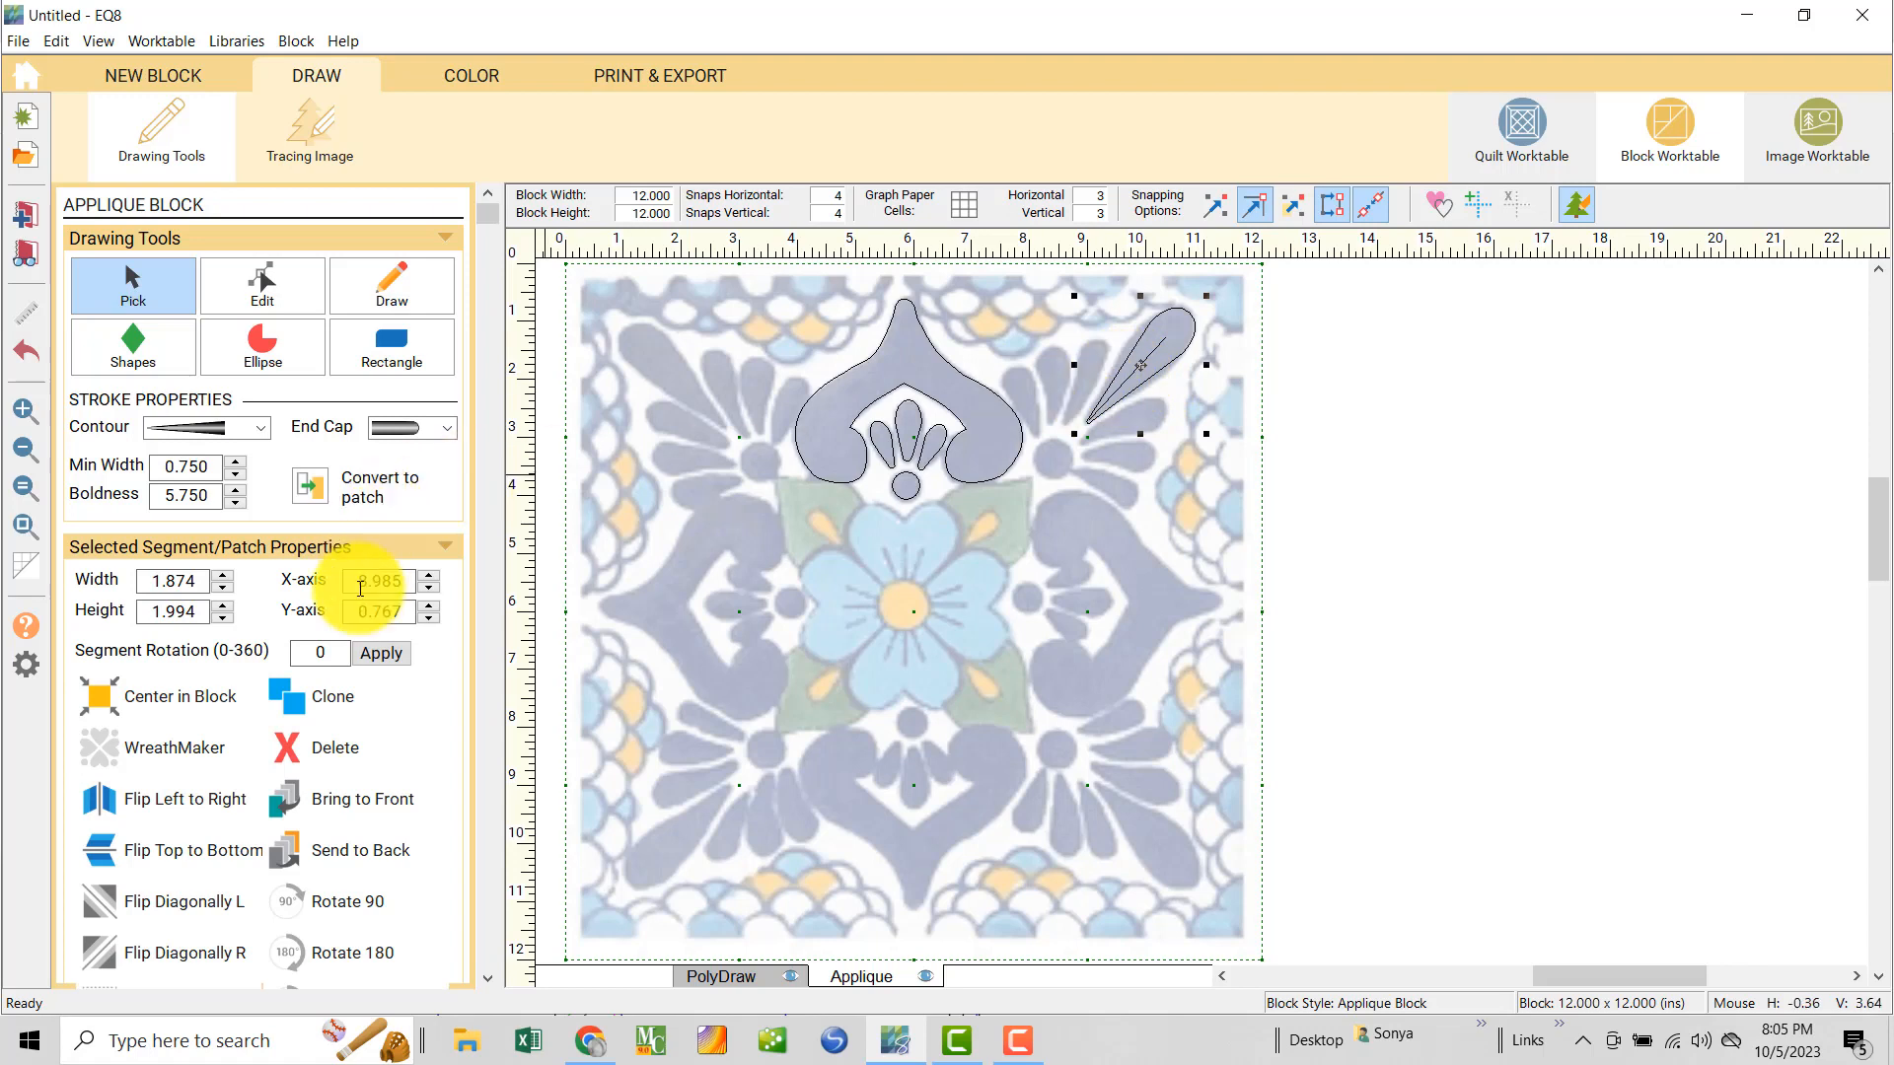
pyautogui.click(314, 481)
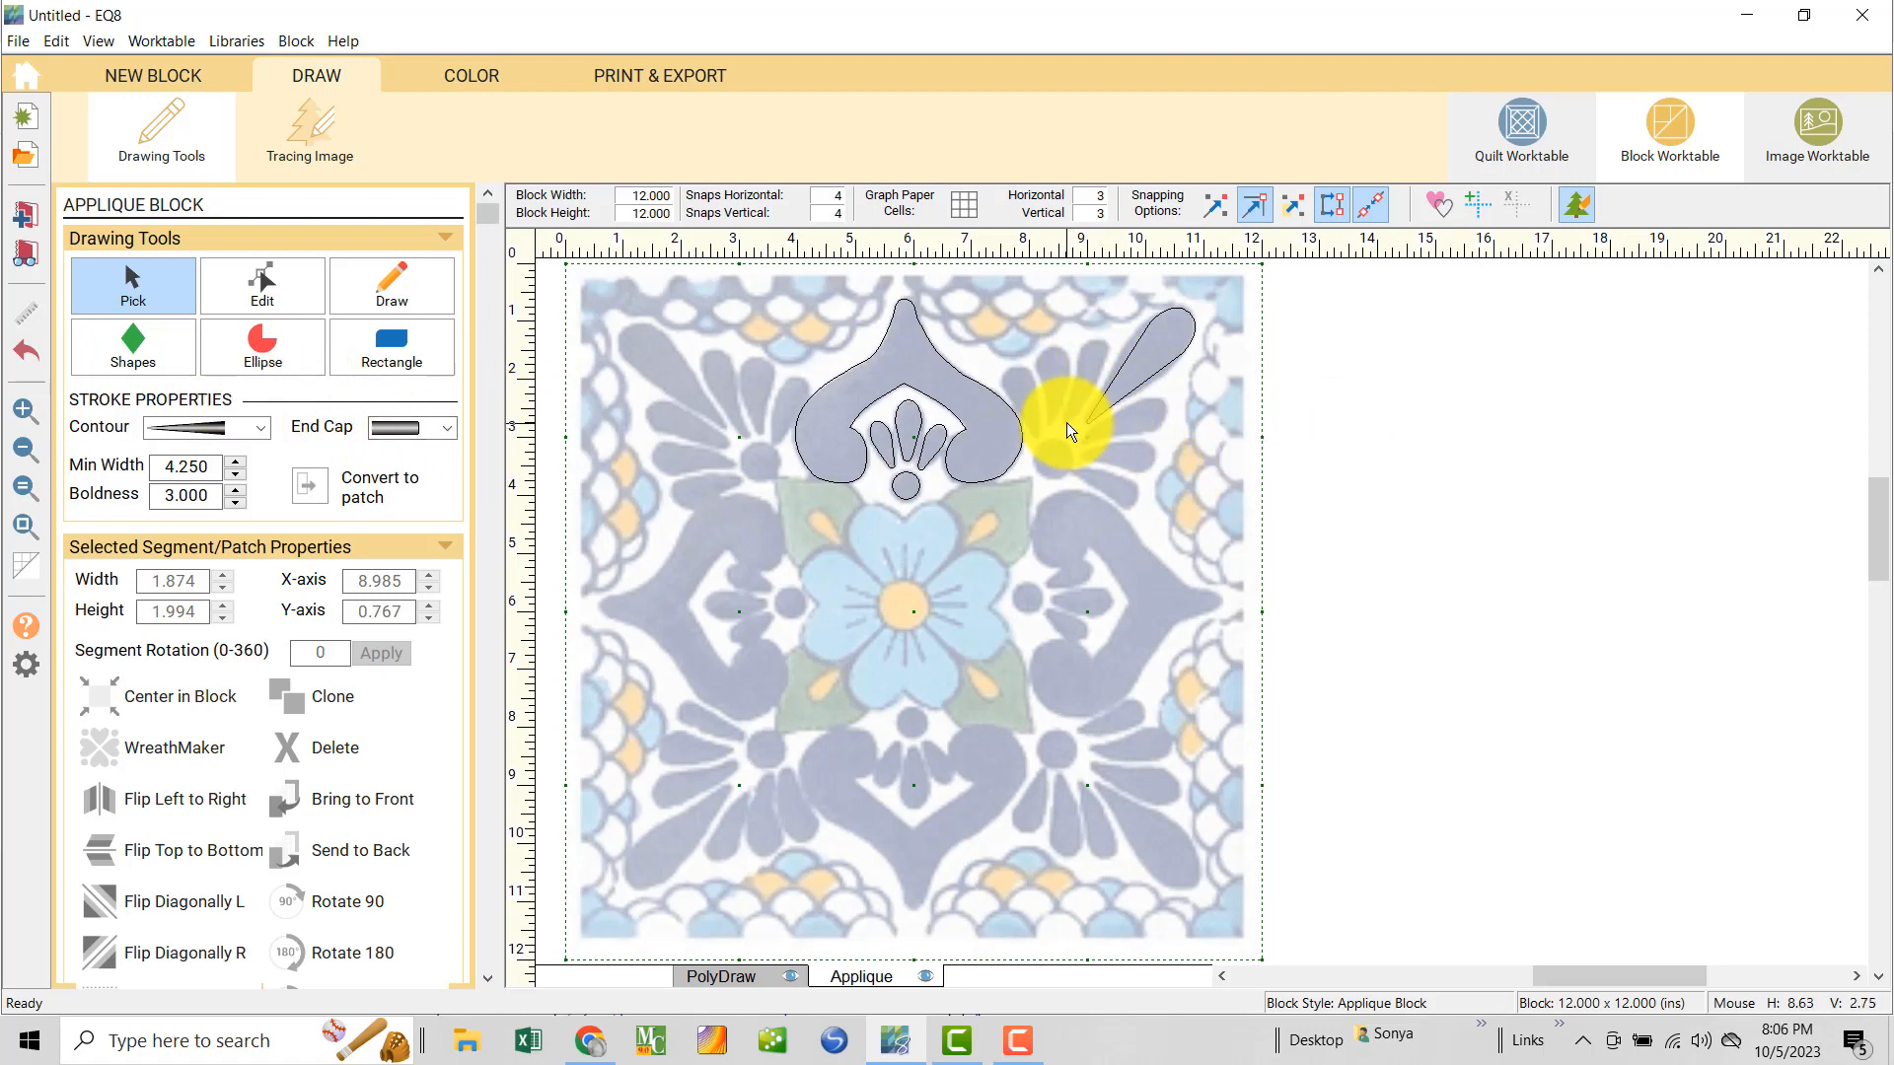
# - Draw a curved teardrop about 0.75 by 1.49 inches over the petal left of the large one, undoing the tiny first attempt
pyautogui.click(144, 329)
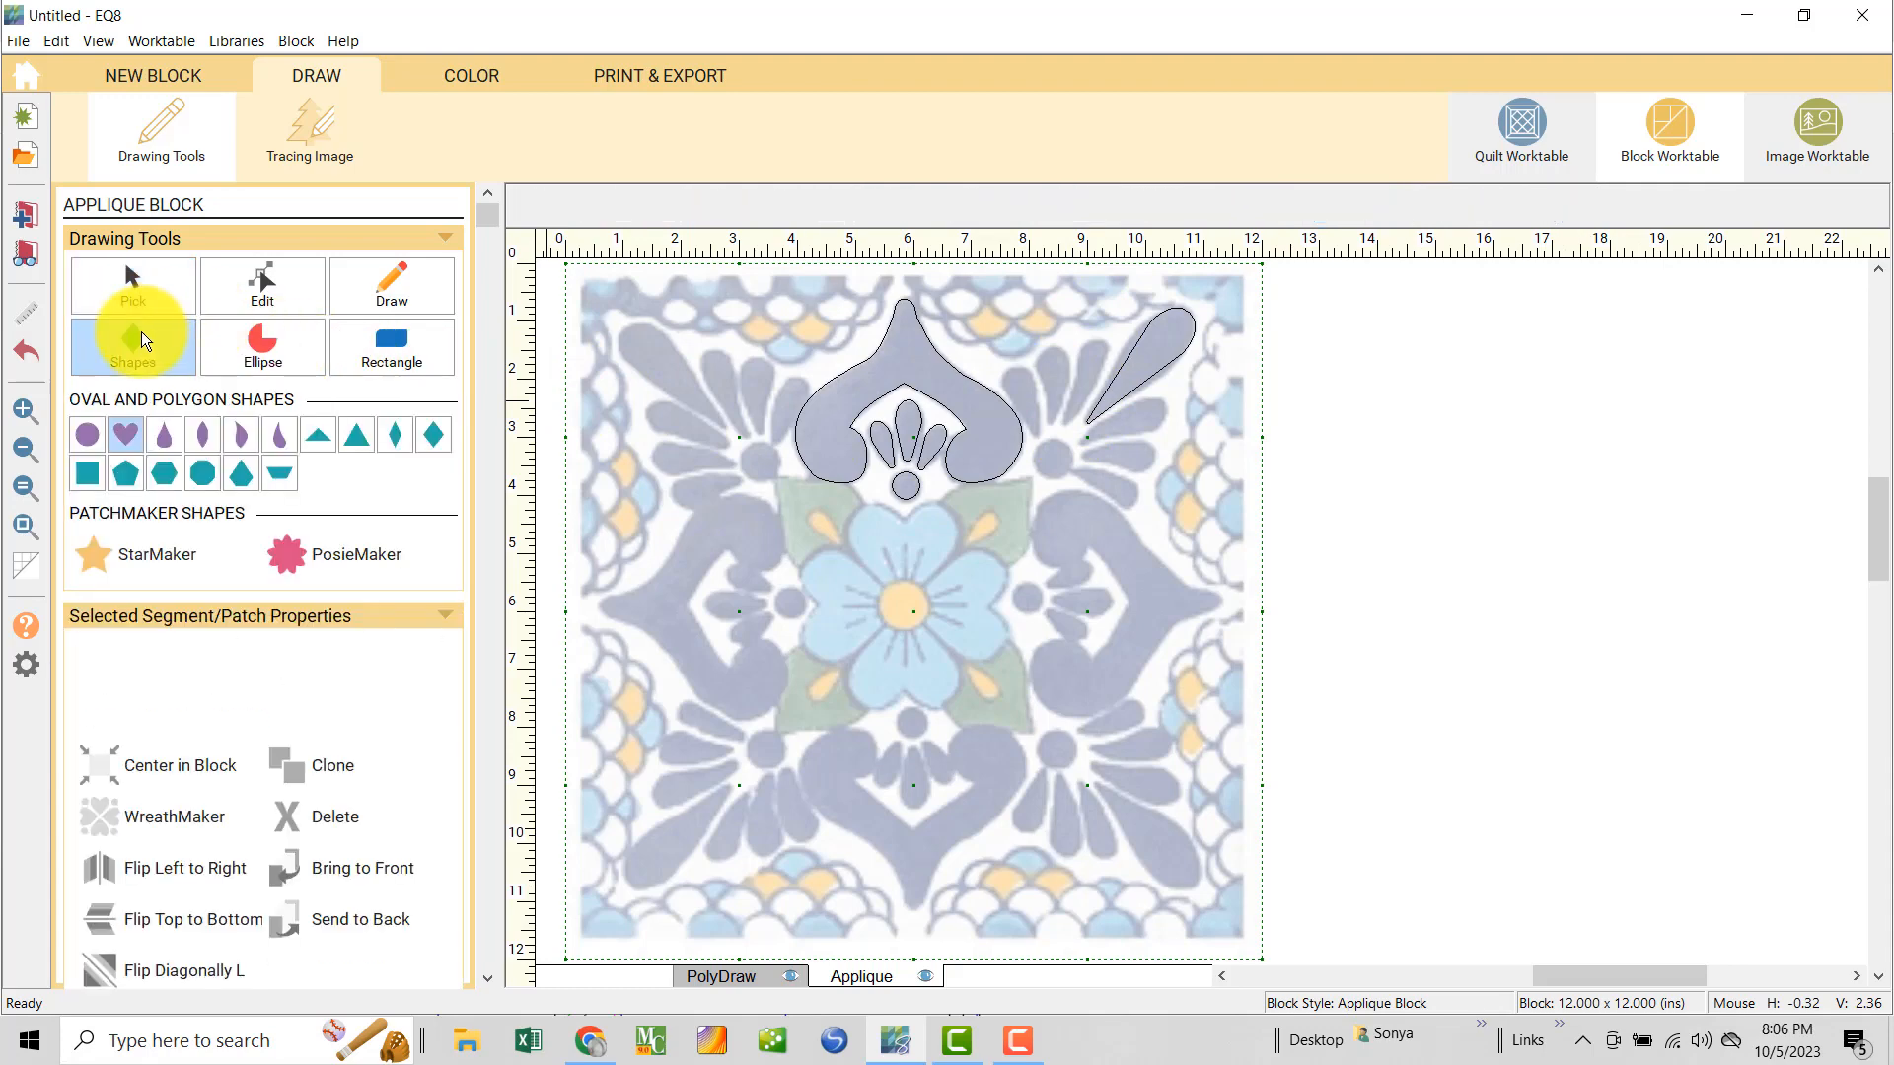
pyautogui.click(275, 438)
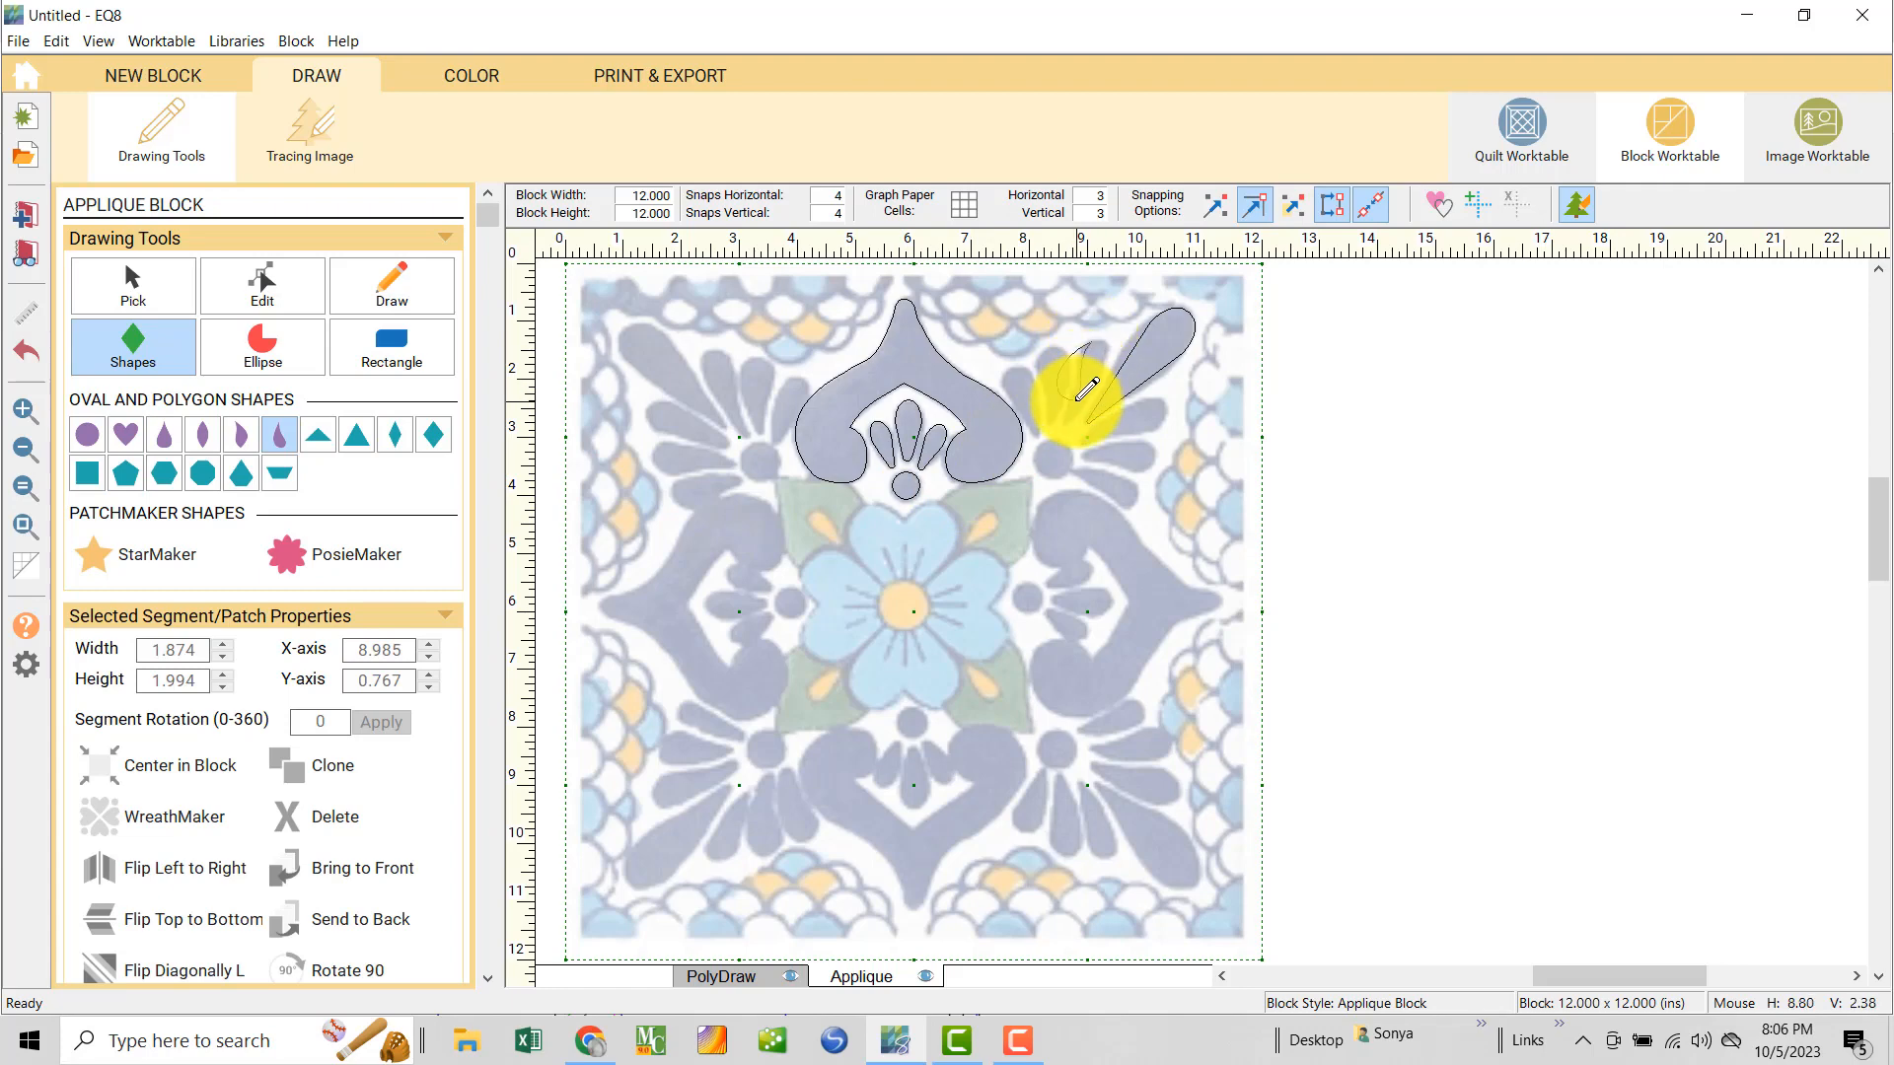
pyautogui.moveTo(1088, 344); pyautogui.dragTo(1092, 342)
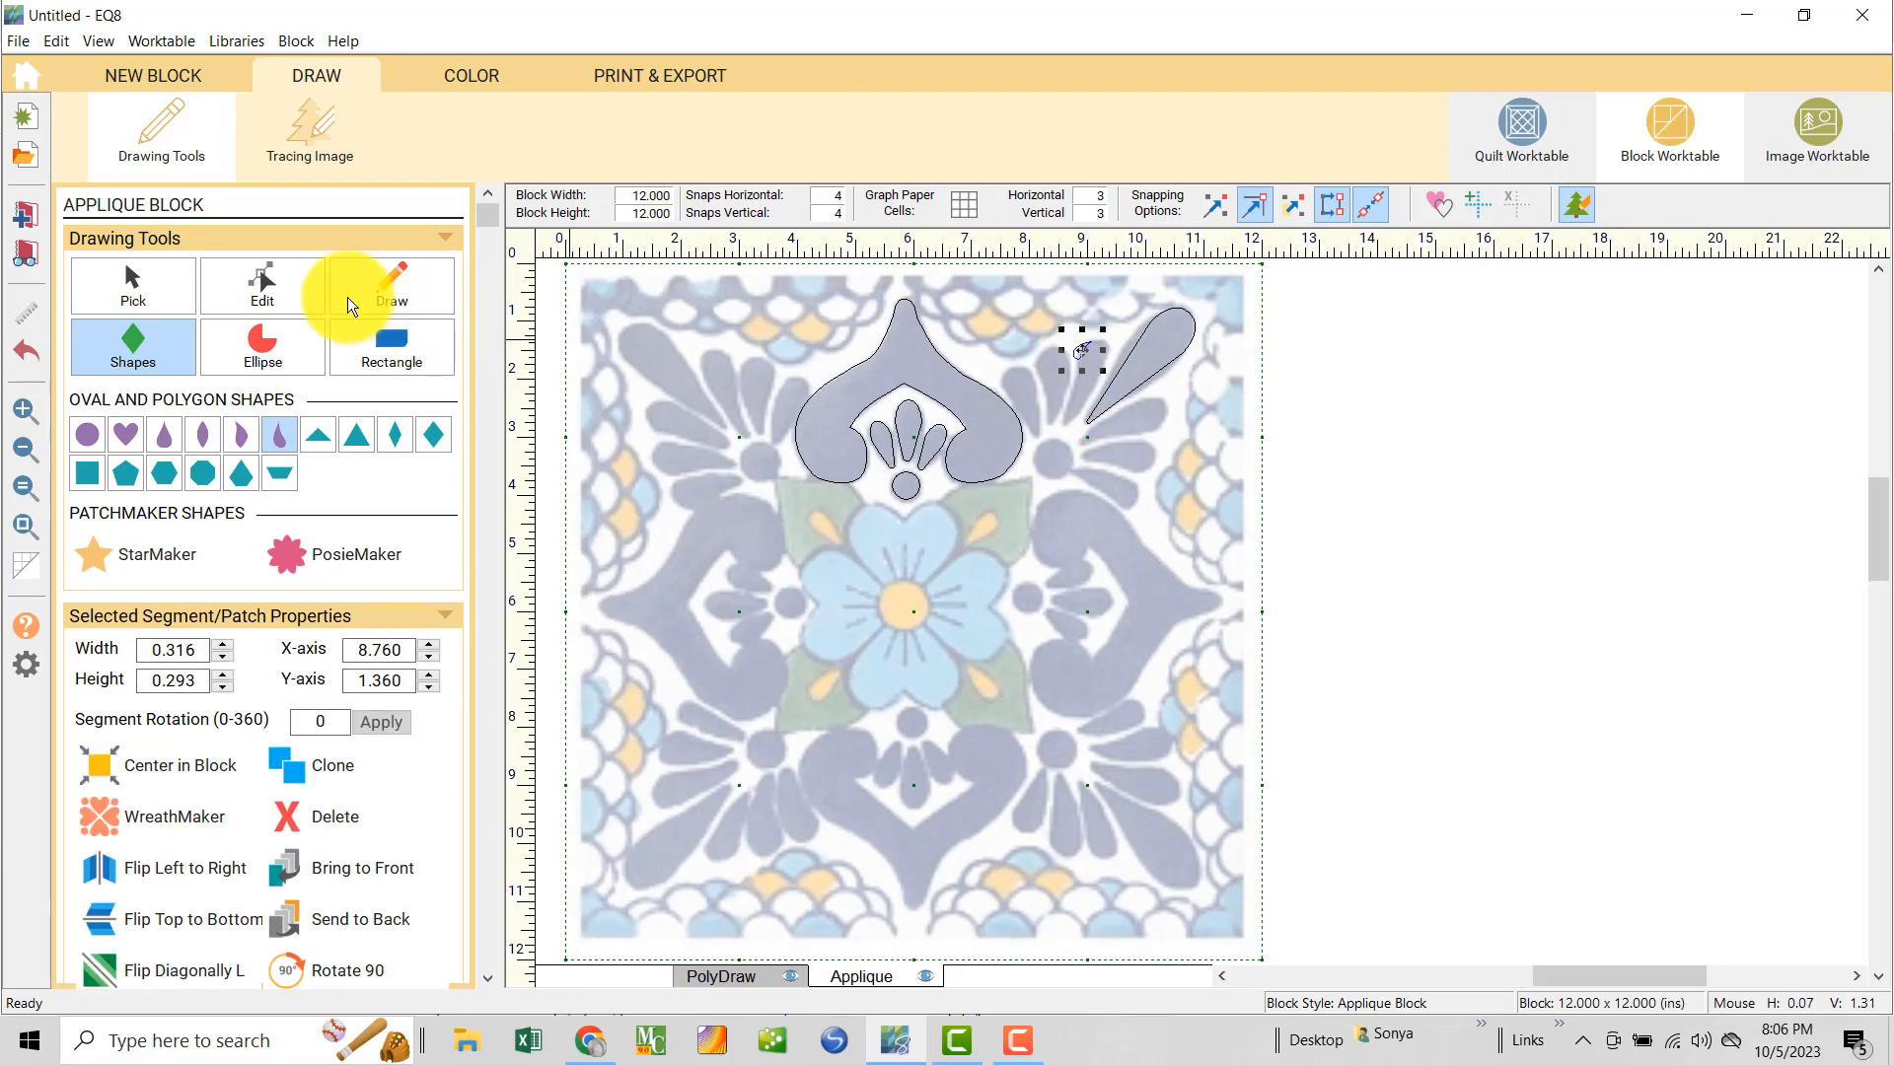
pyautogui.click(25, 349)
pyautogui.moveTo(1068, 424); pyautogui.dragTo(1090, 328)
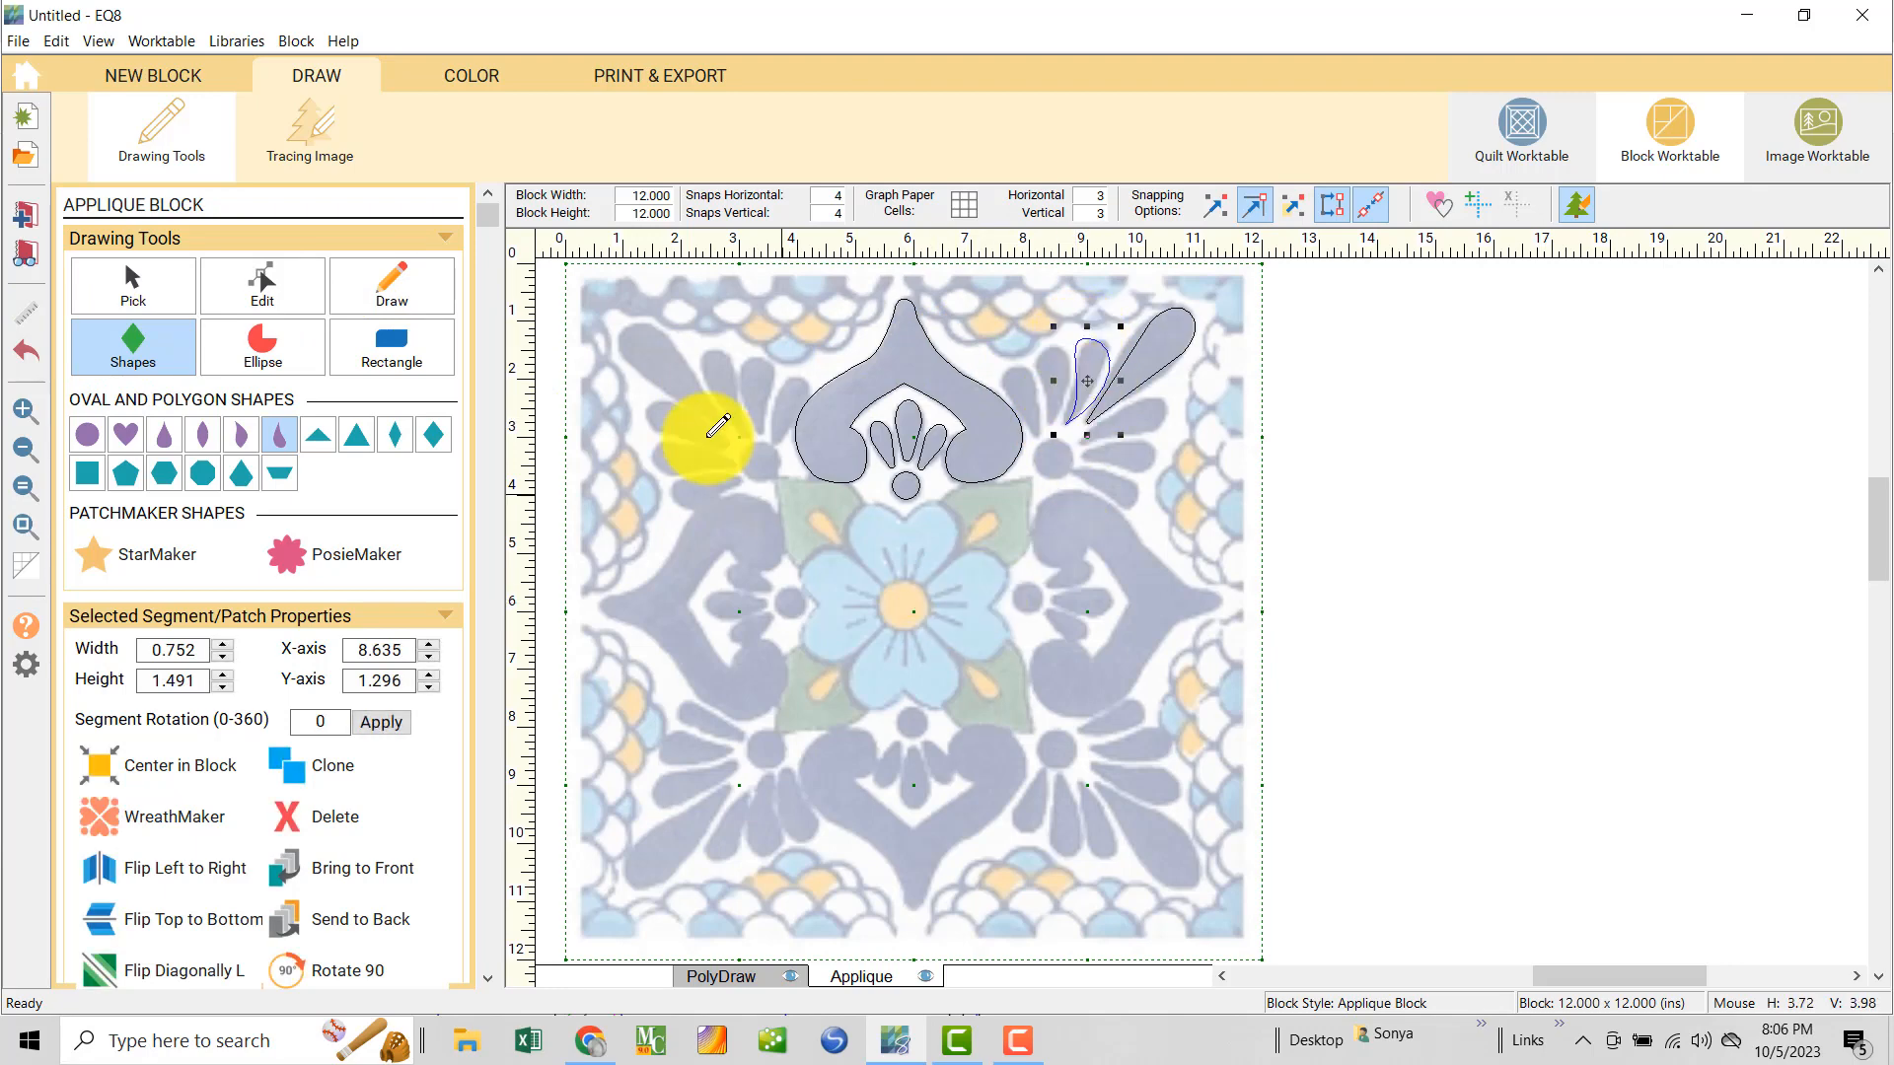
# - Move the curved teardrop's pointed-tip and rounded-end nodes to line up with the petal left of the large one
pyautogui.click(267, 277)
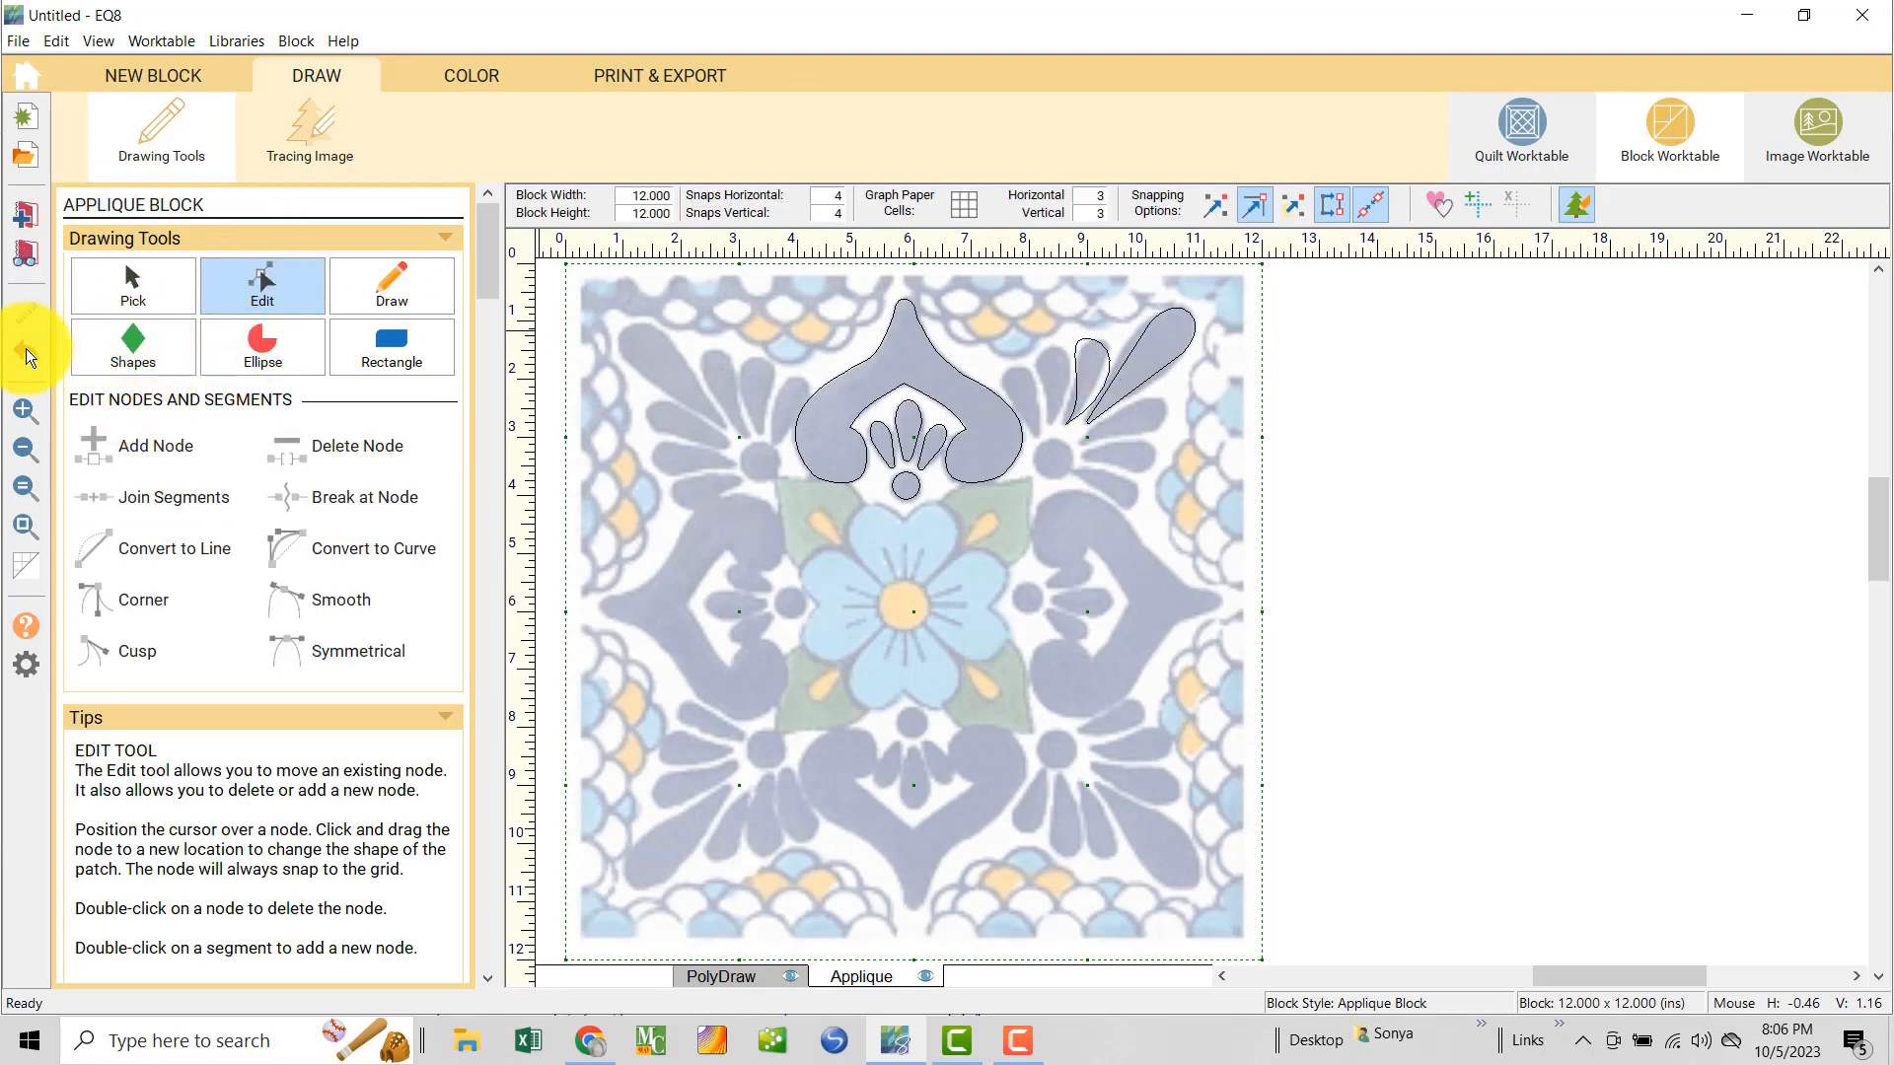
pyautogui.click(25, 410)
pyautogui.moveTo(1093, 481); pyautogui.dragTo(1012, 284)
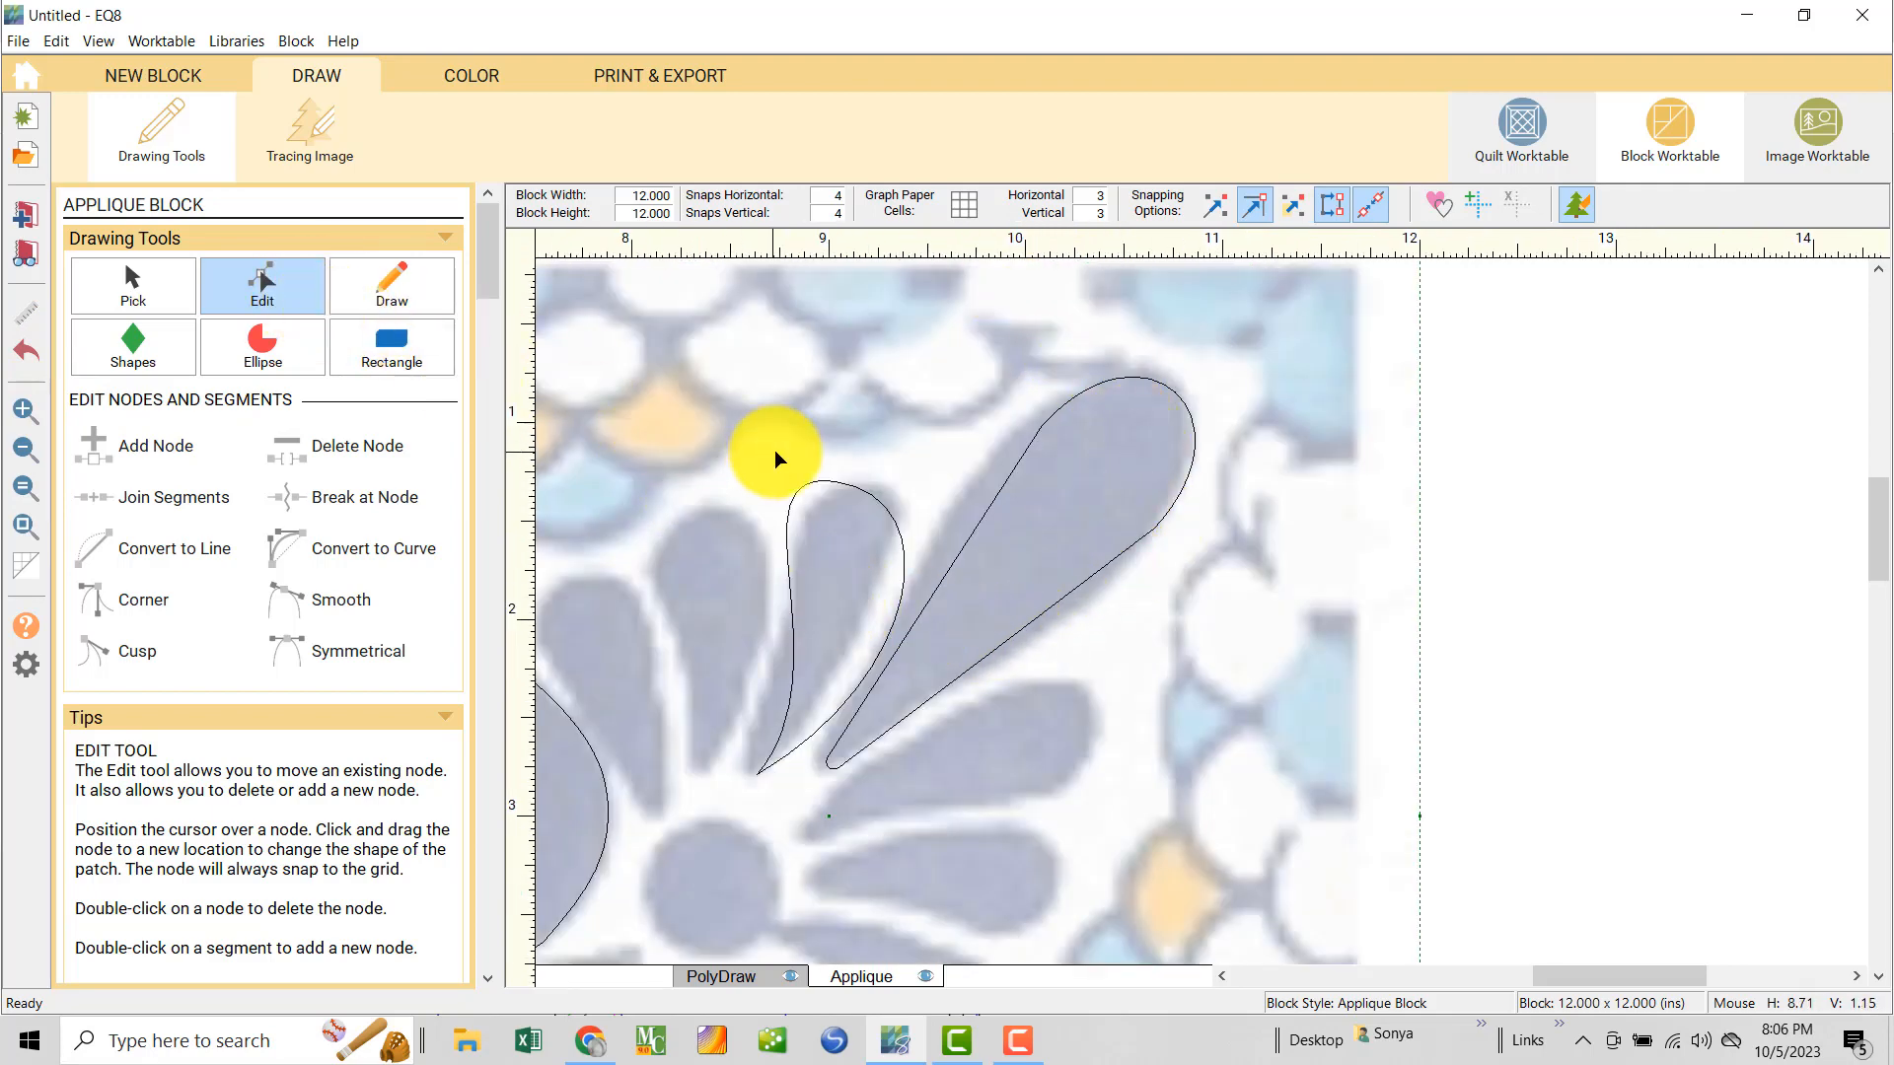
pyautogui.click(815, 477)
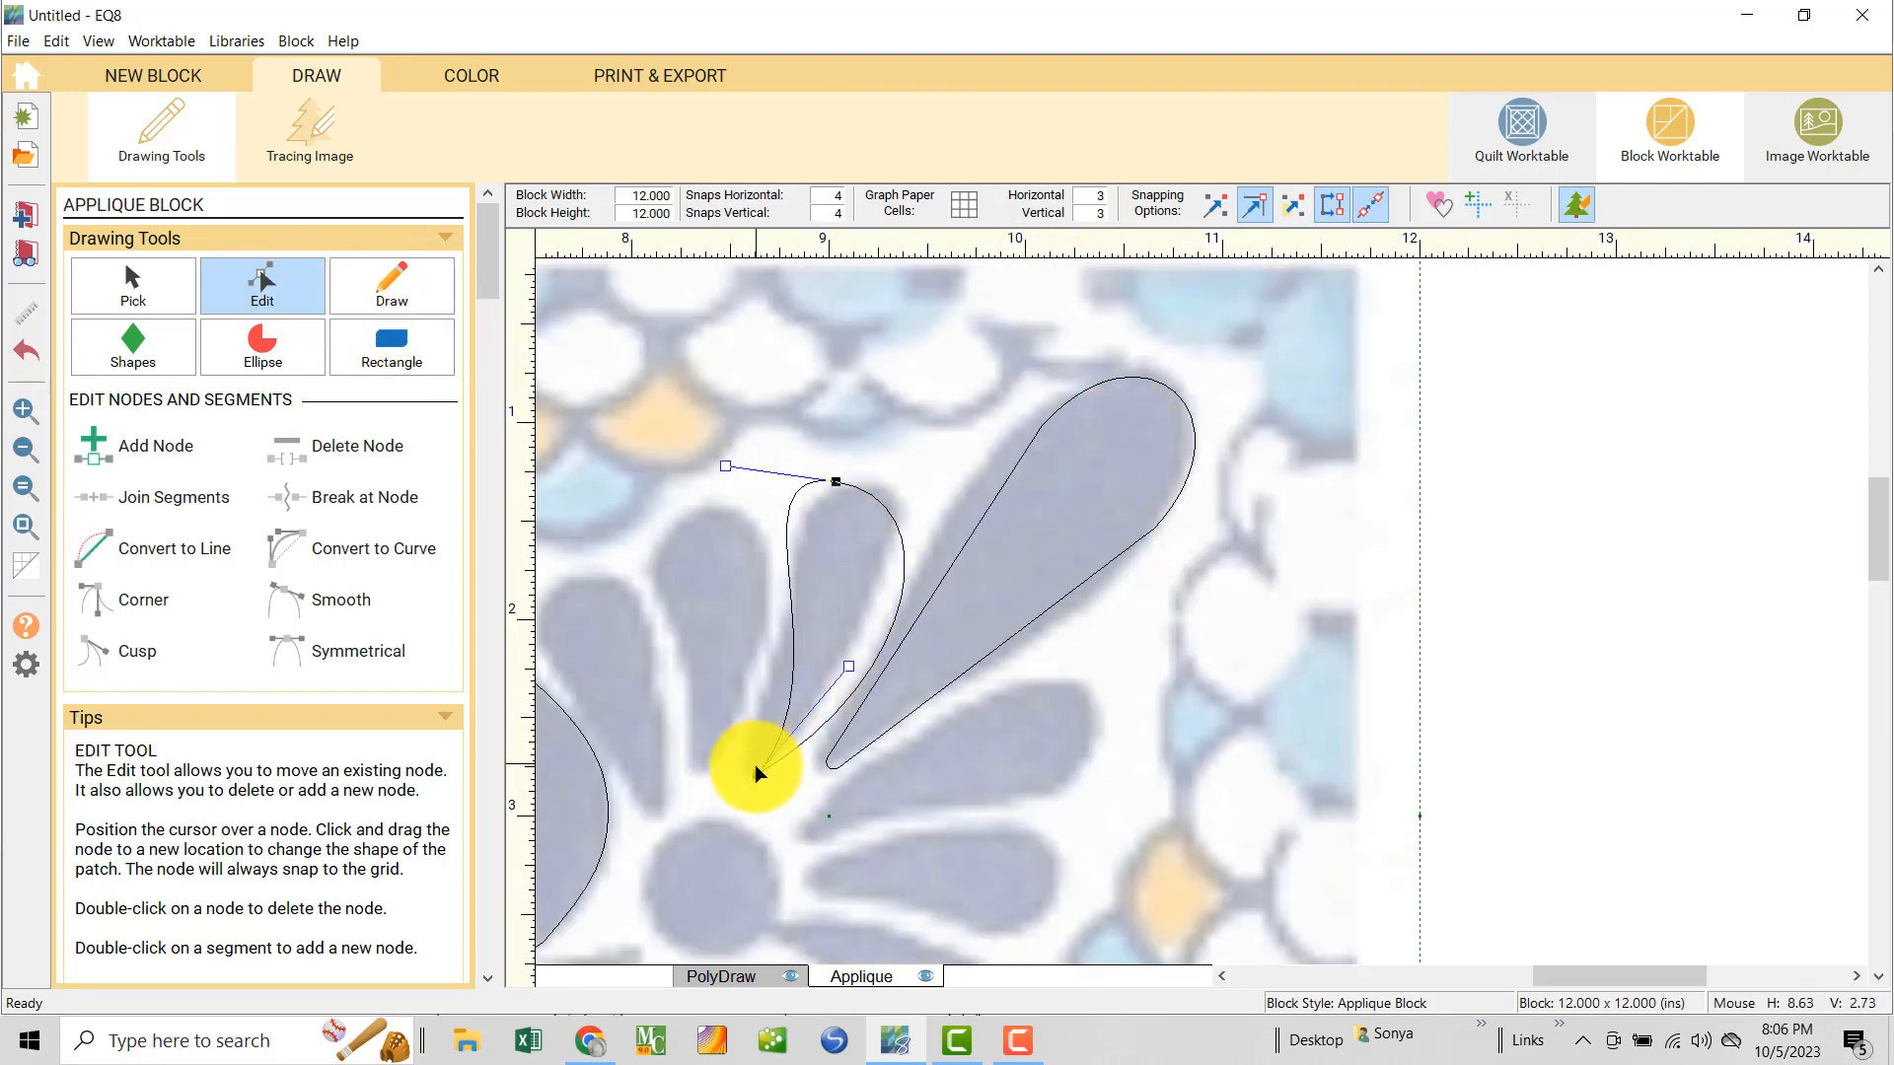
pyautogui.moveTo(755, 768); pyautogui.dragTo(742, 768)
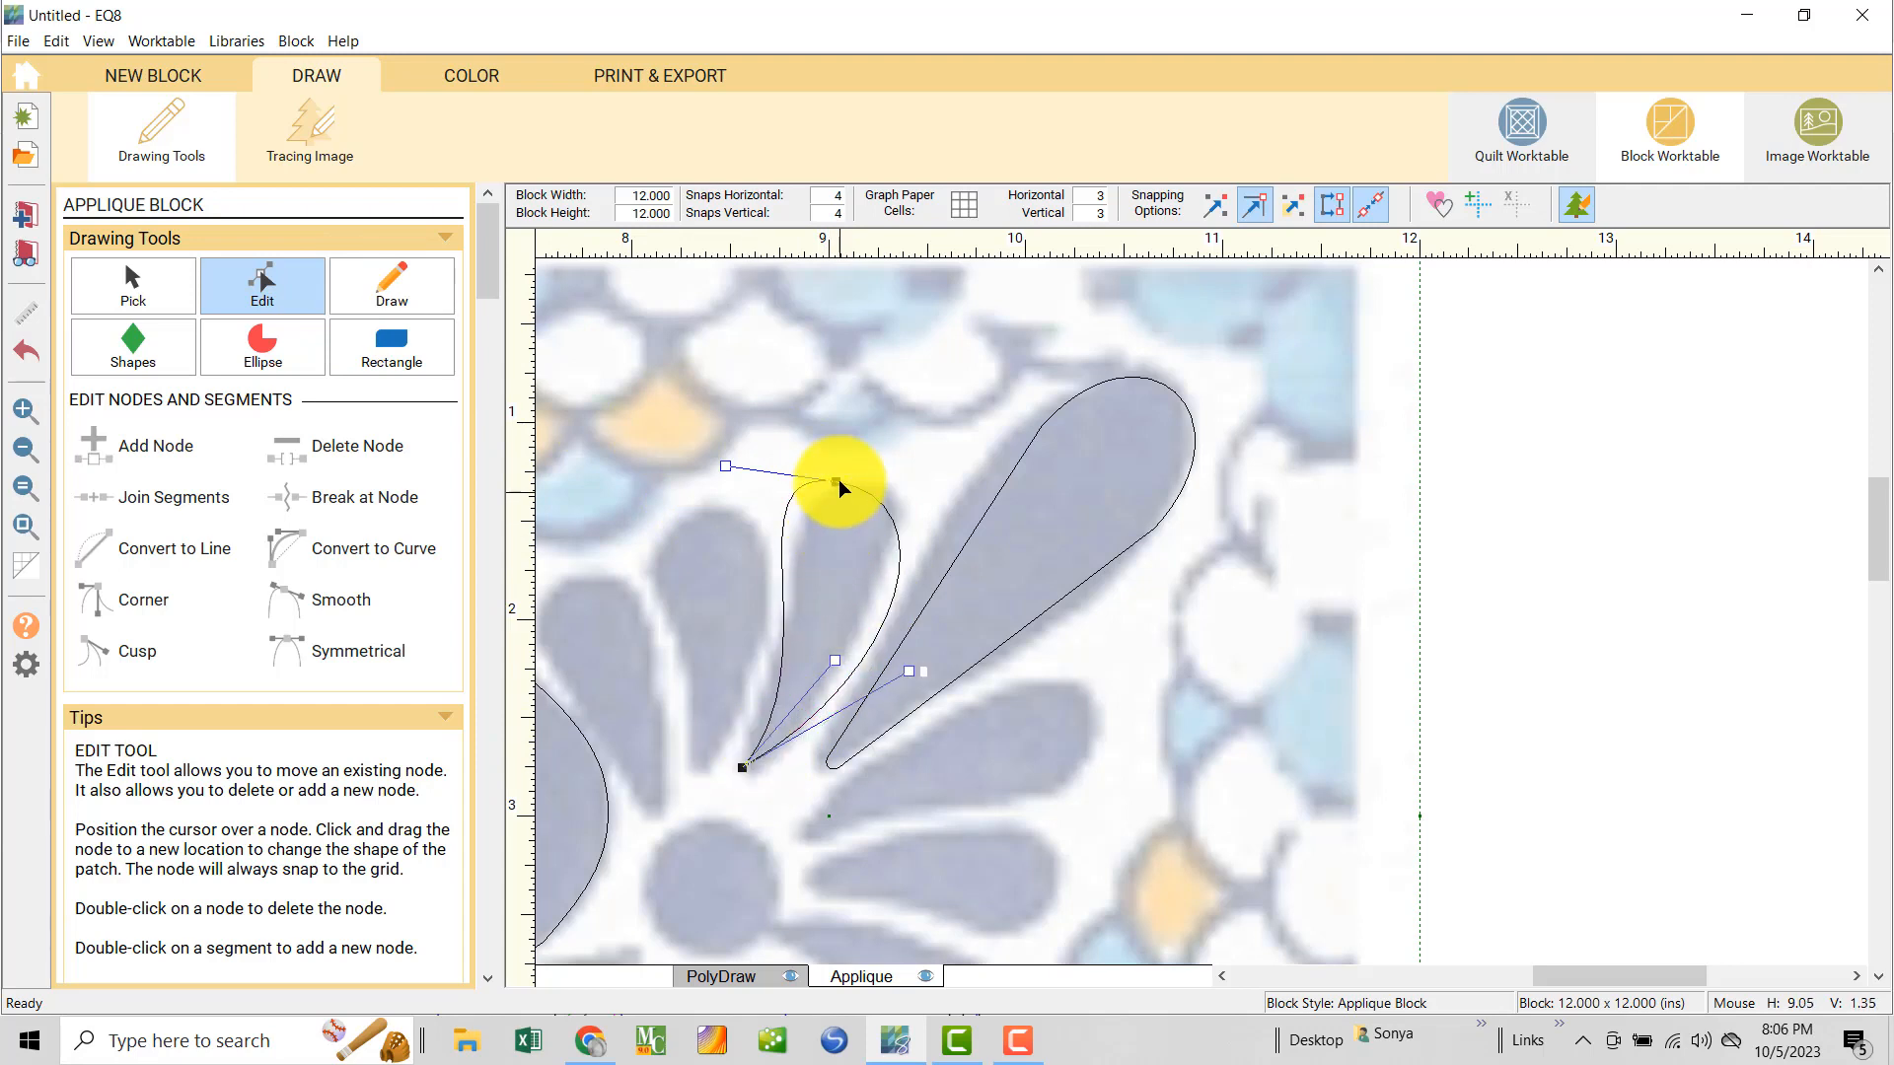
pyautogui.moveTo(835, 480); pyautogui.dragTo(856, 483)
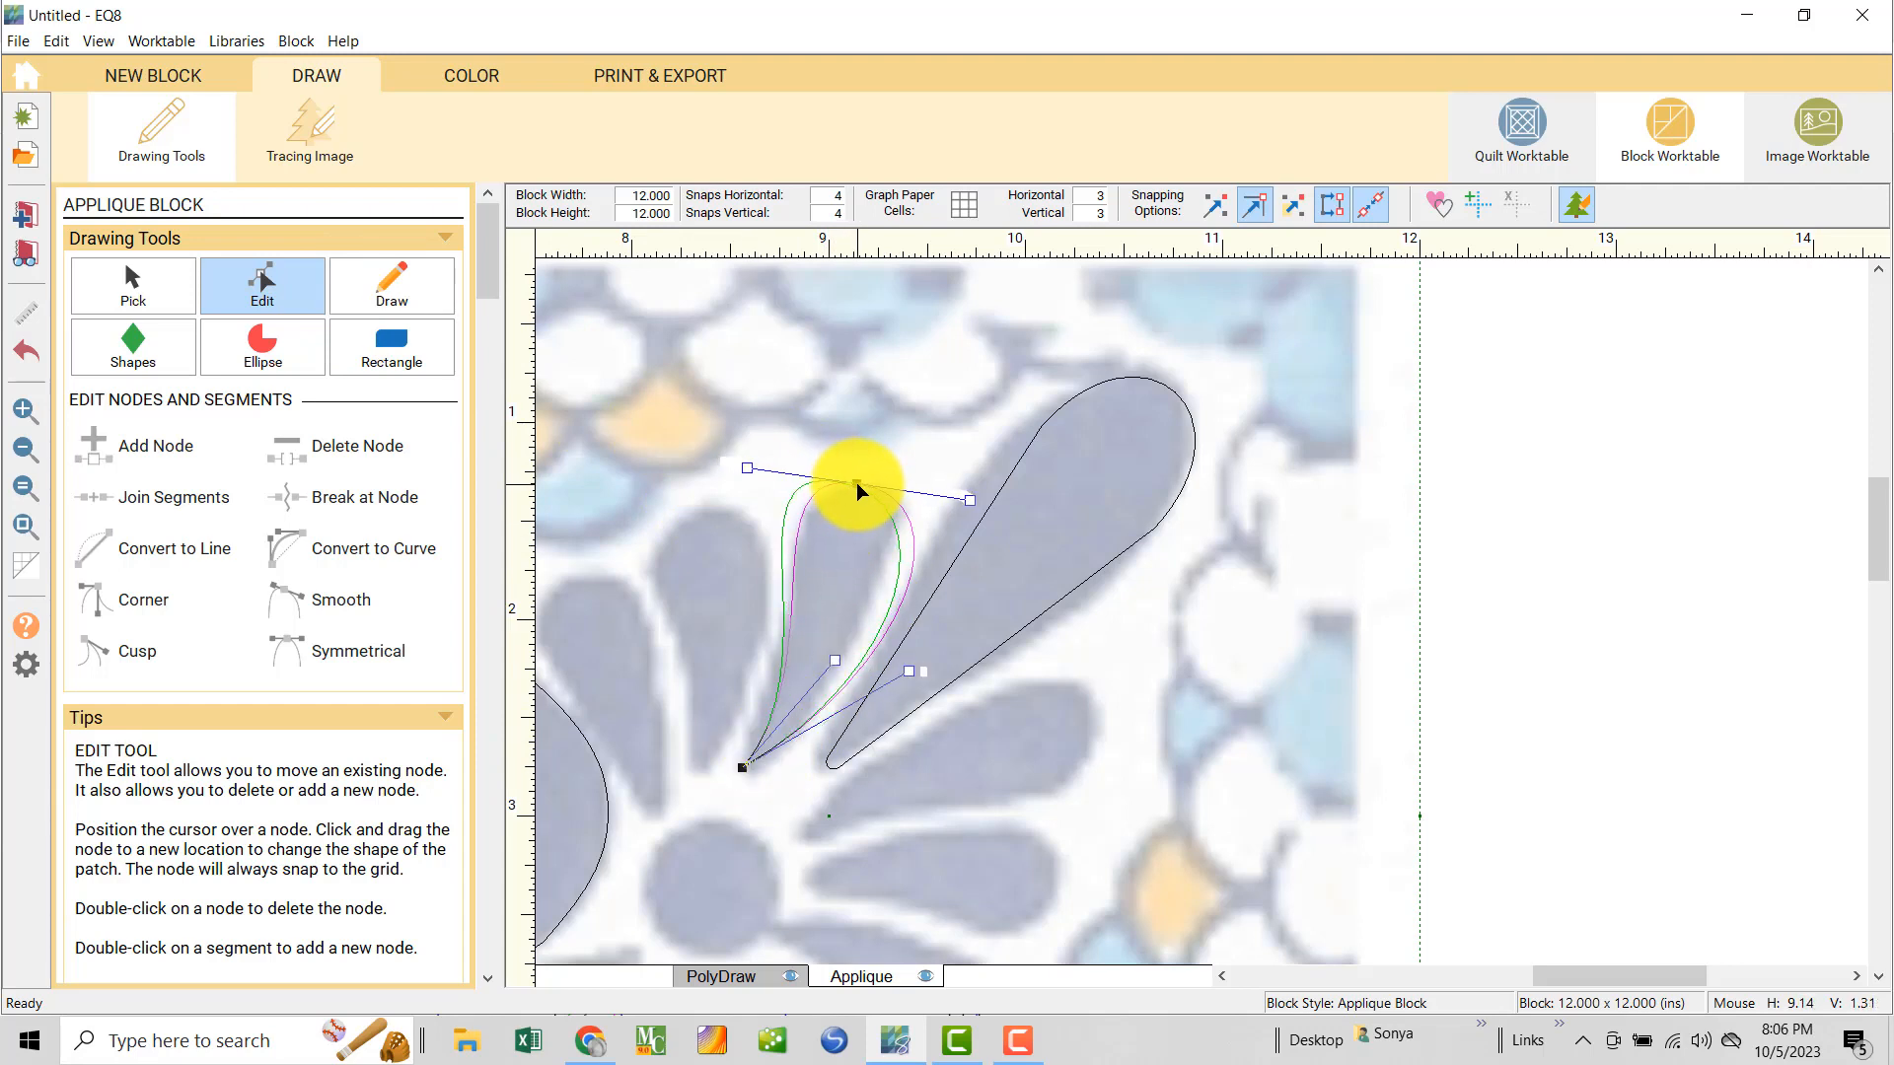
# - Adjust the teardrop's curve handles to slim its sides to the petal's outline, and nudge its pointed tip node
pyautogui.click(898, 664)
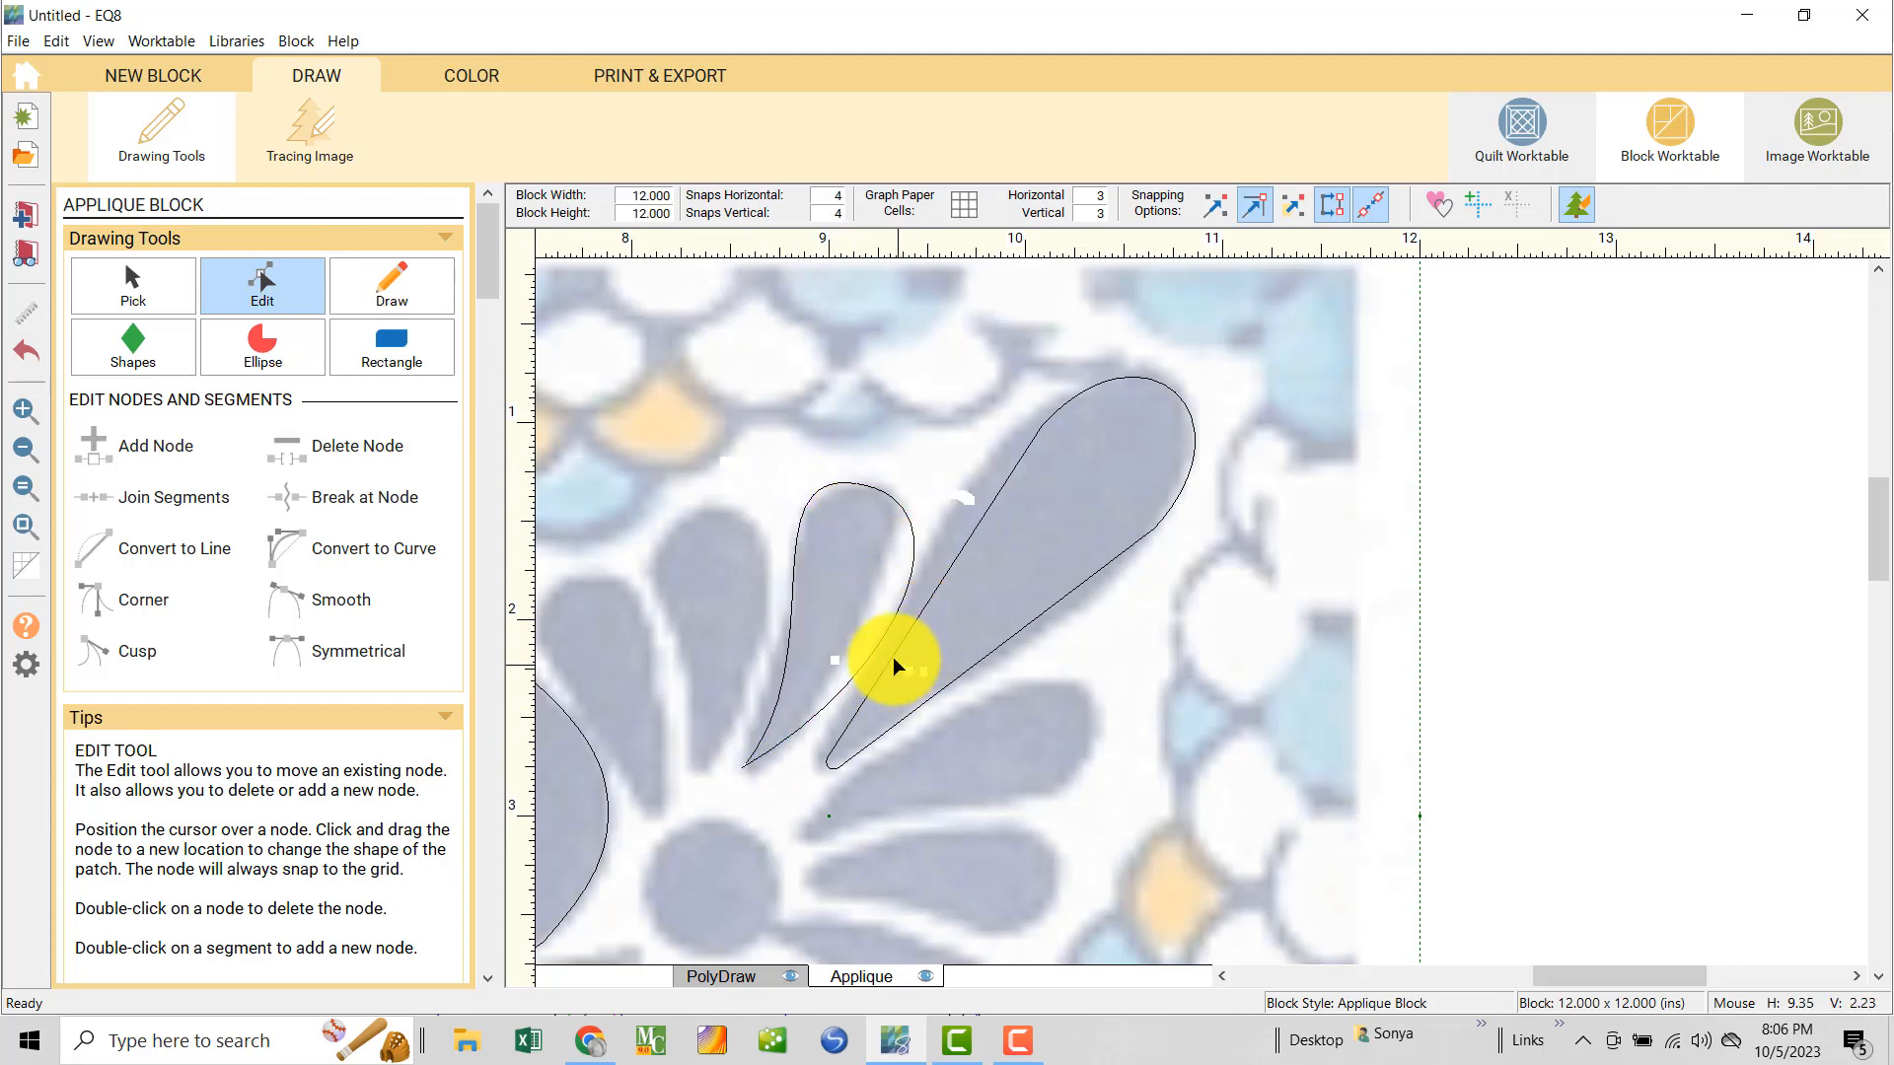
pyautogui.click(742, 768)
pyautogui.moveTo(908, 671); pyautogui.dragTo(864, 664)
pyautogui.moveTo(899, 509); pyautogui.dragTo(888, 514)
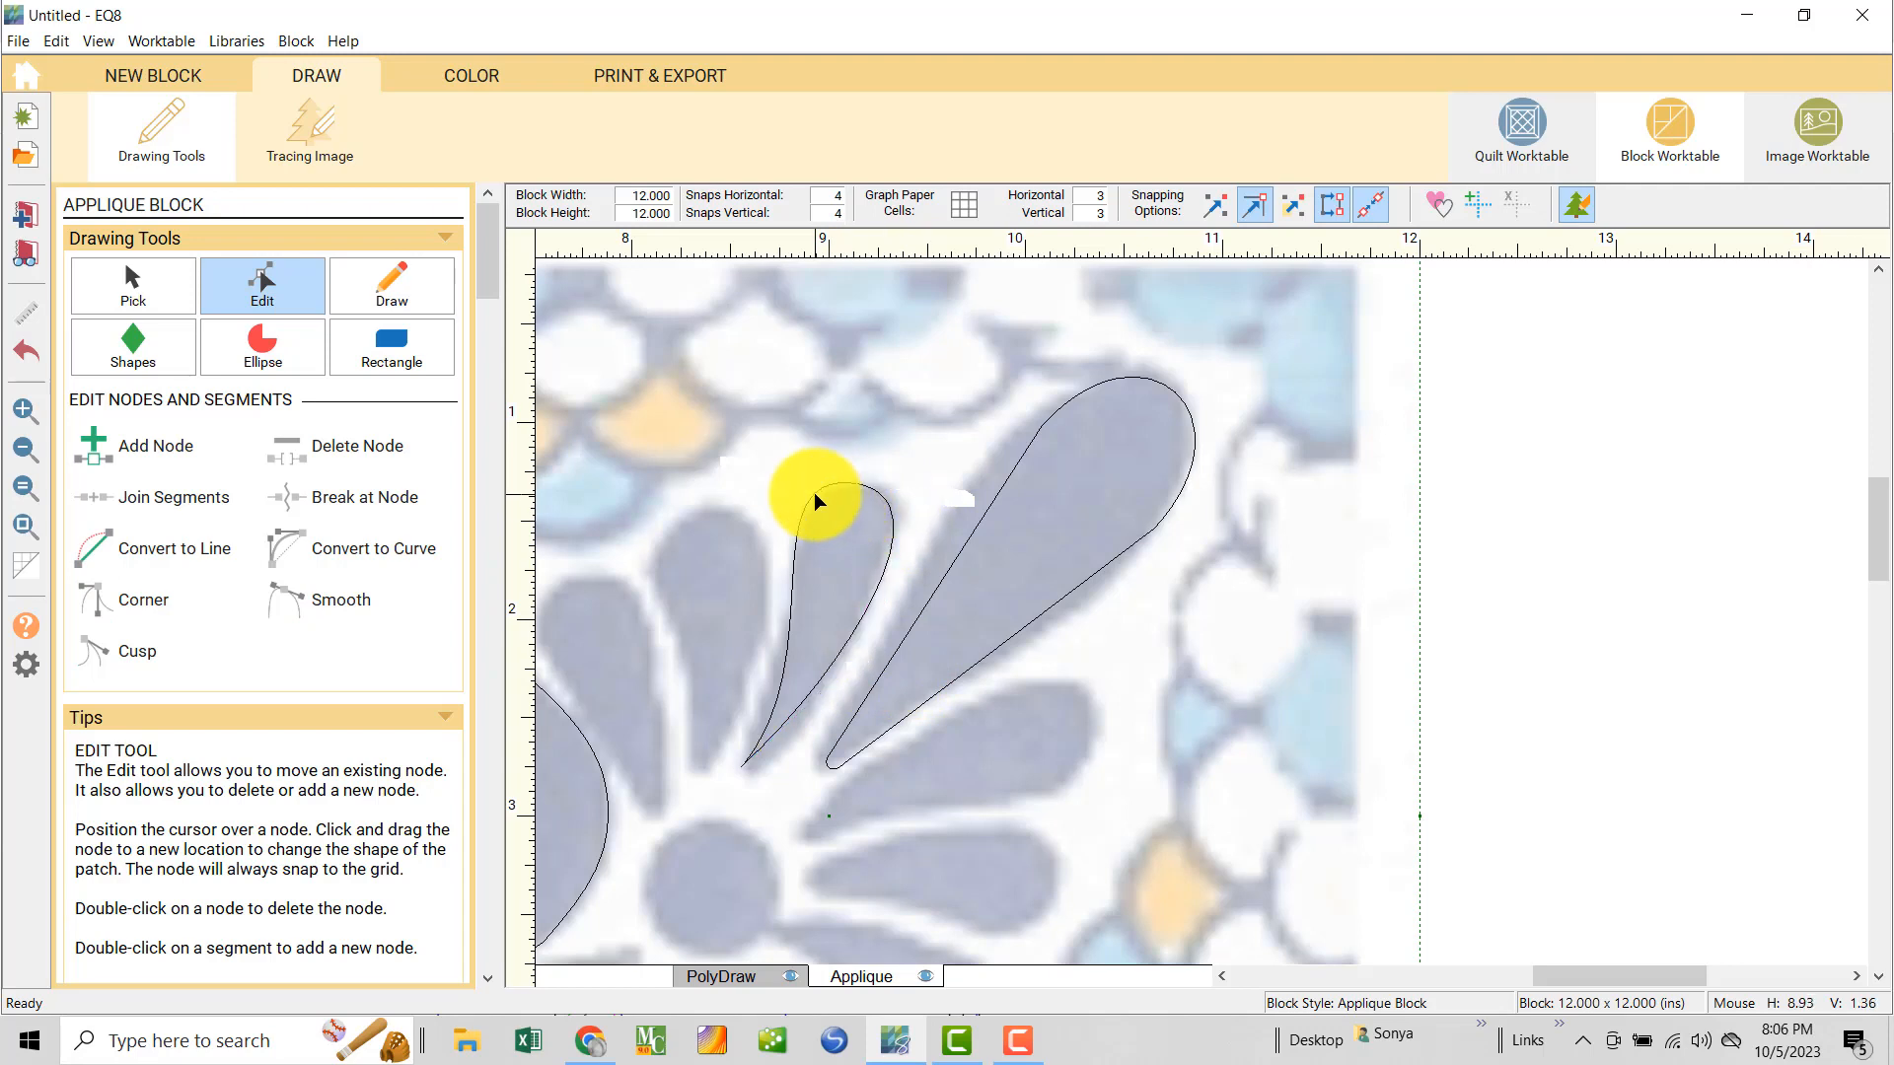
pyautogui.click(813, 494)
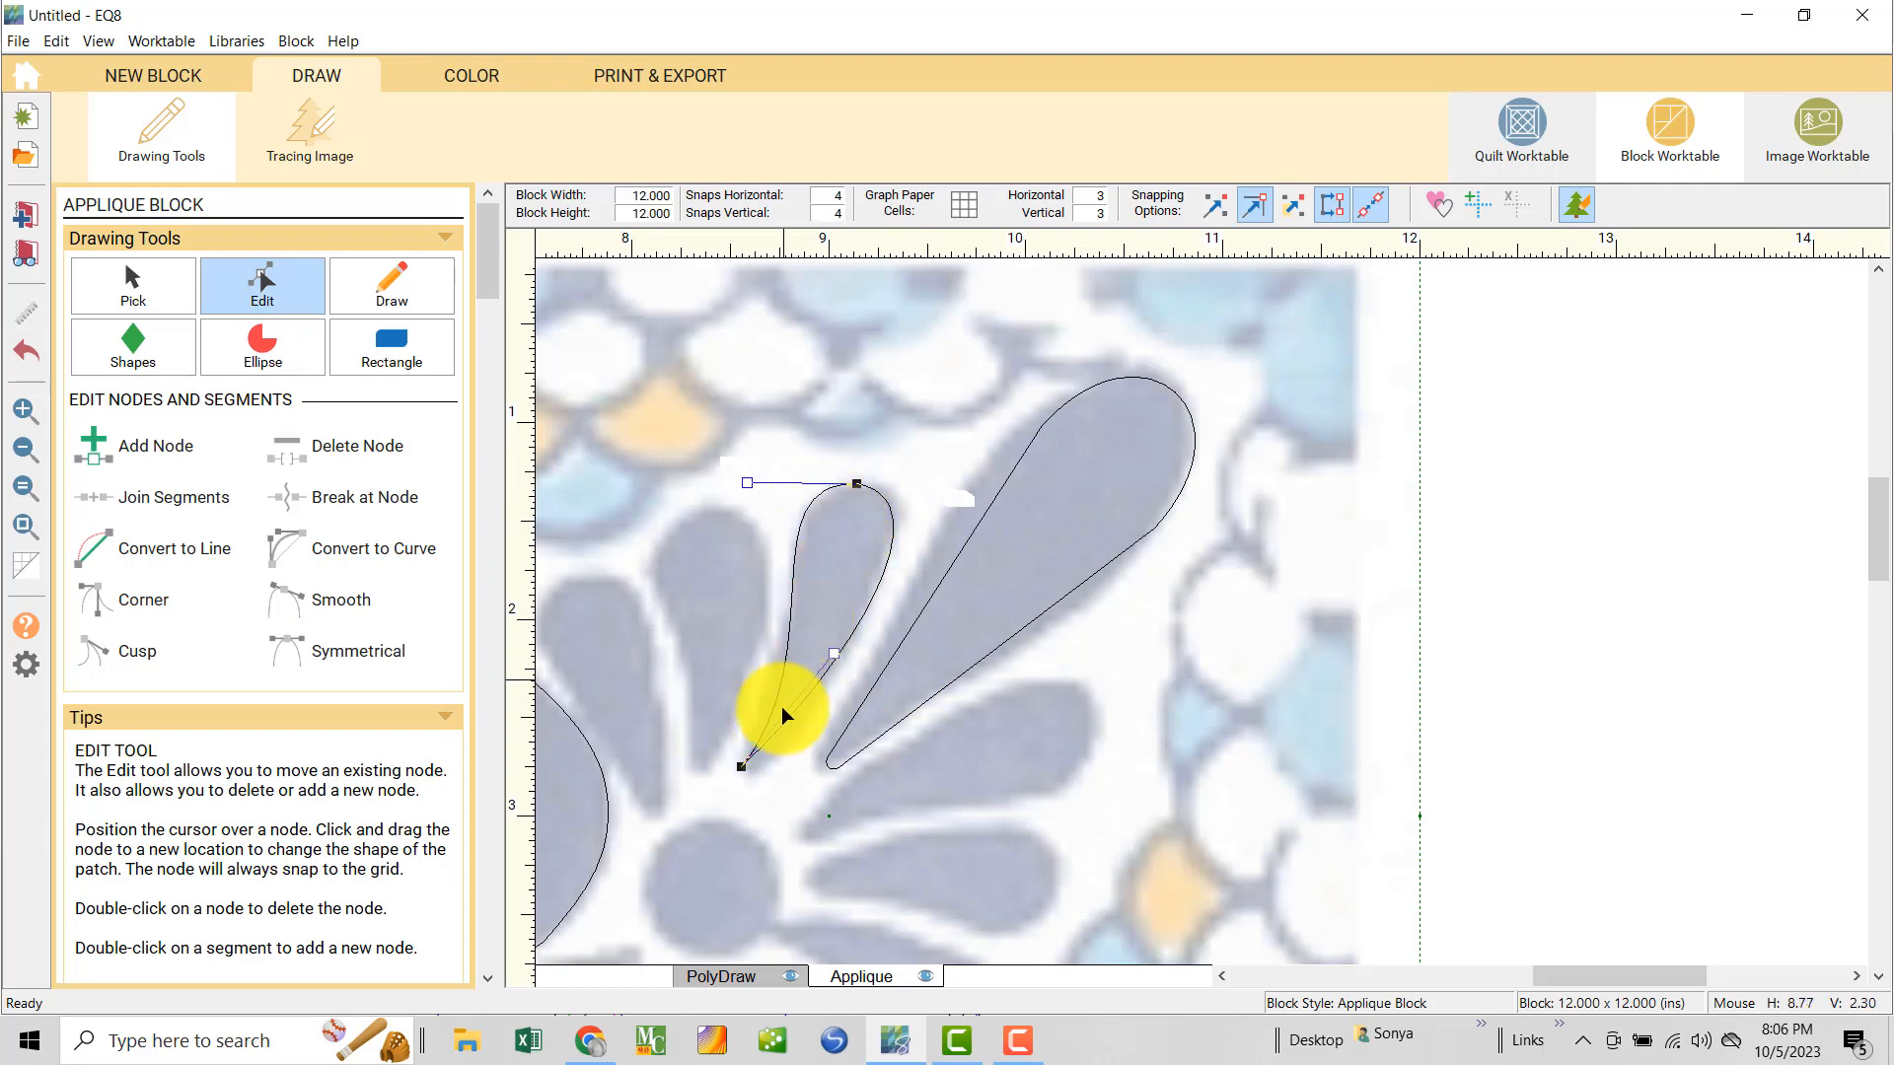
pyautogui.click(742, 767)
pyautogui.moveTo(743, 767); pyautogui.dragTo(745, 771)
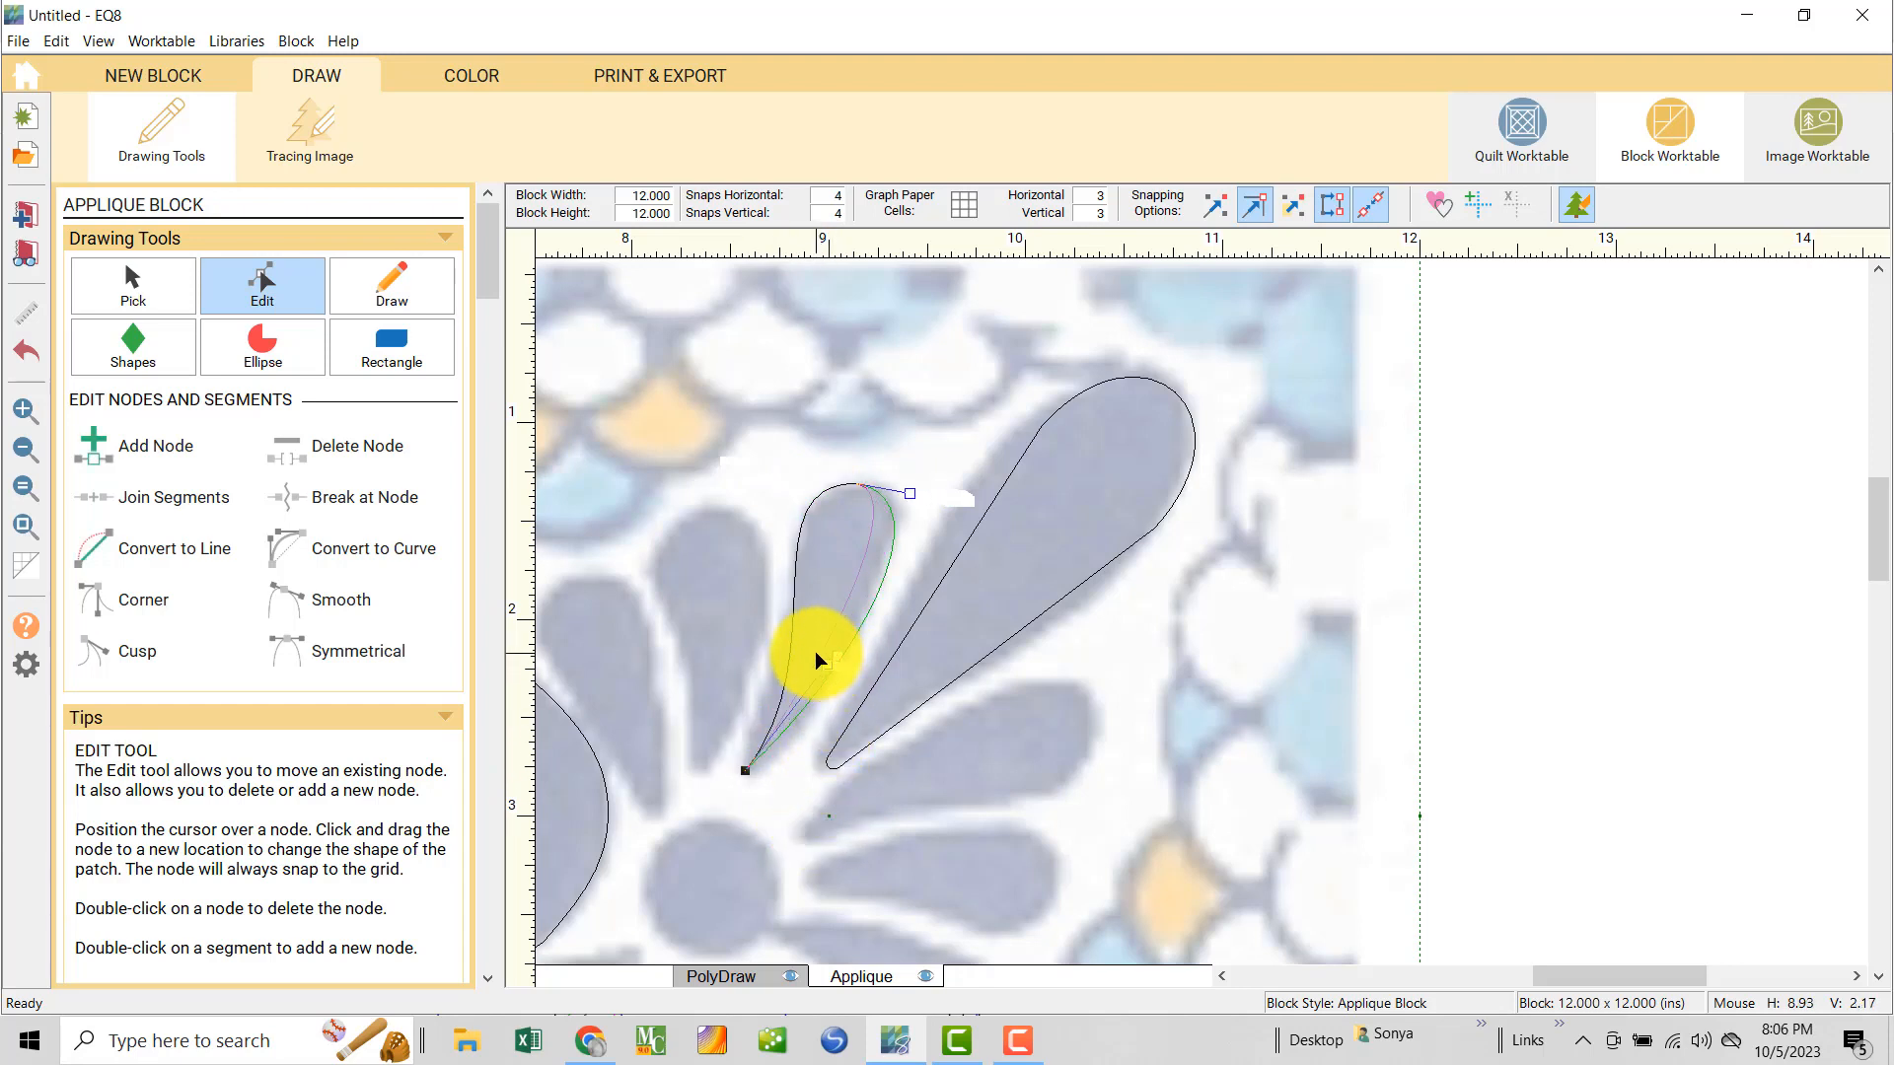
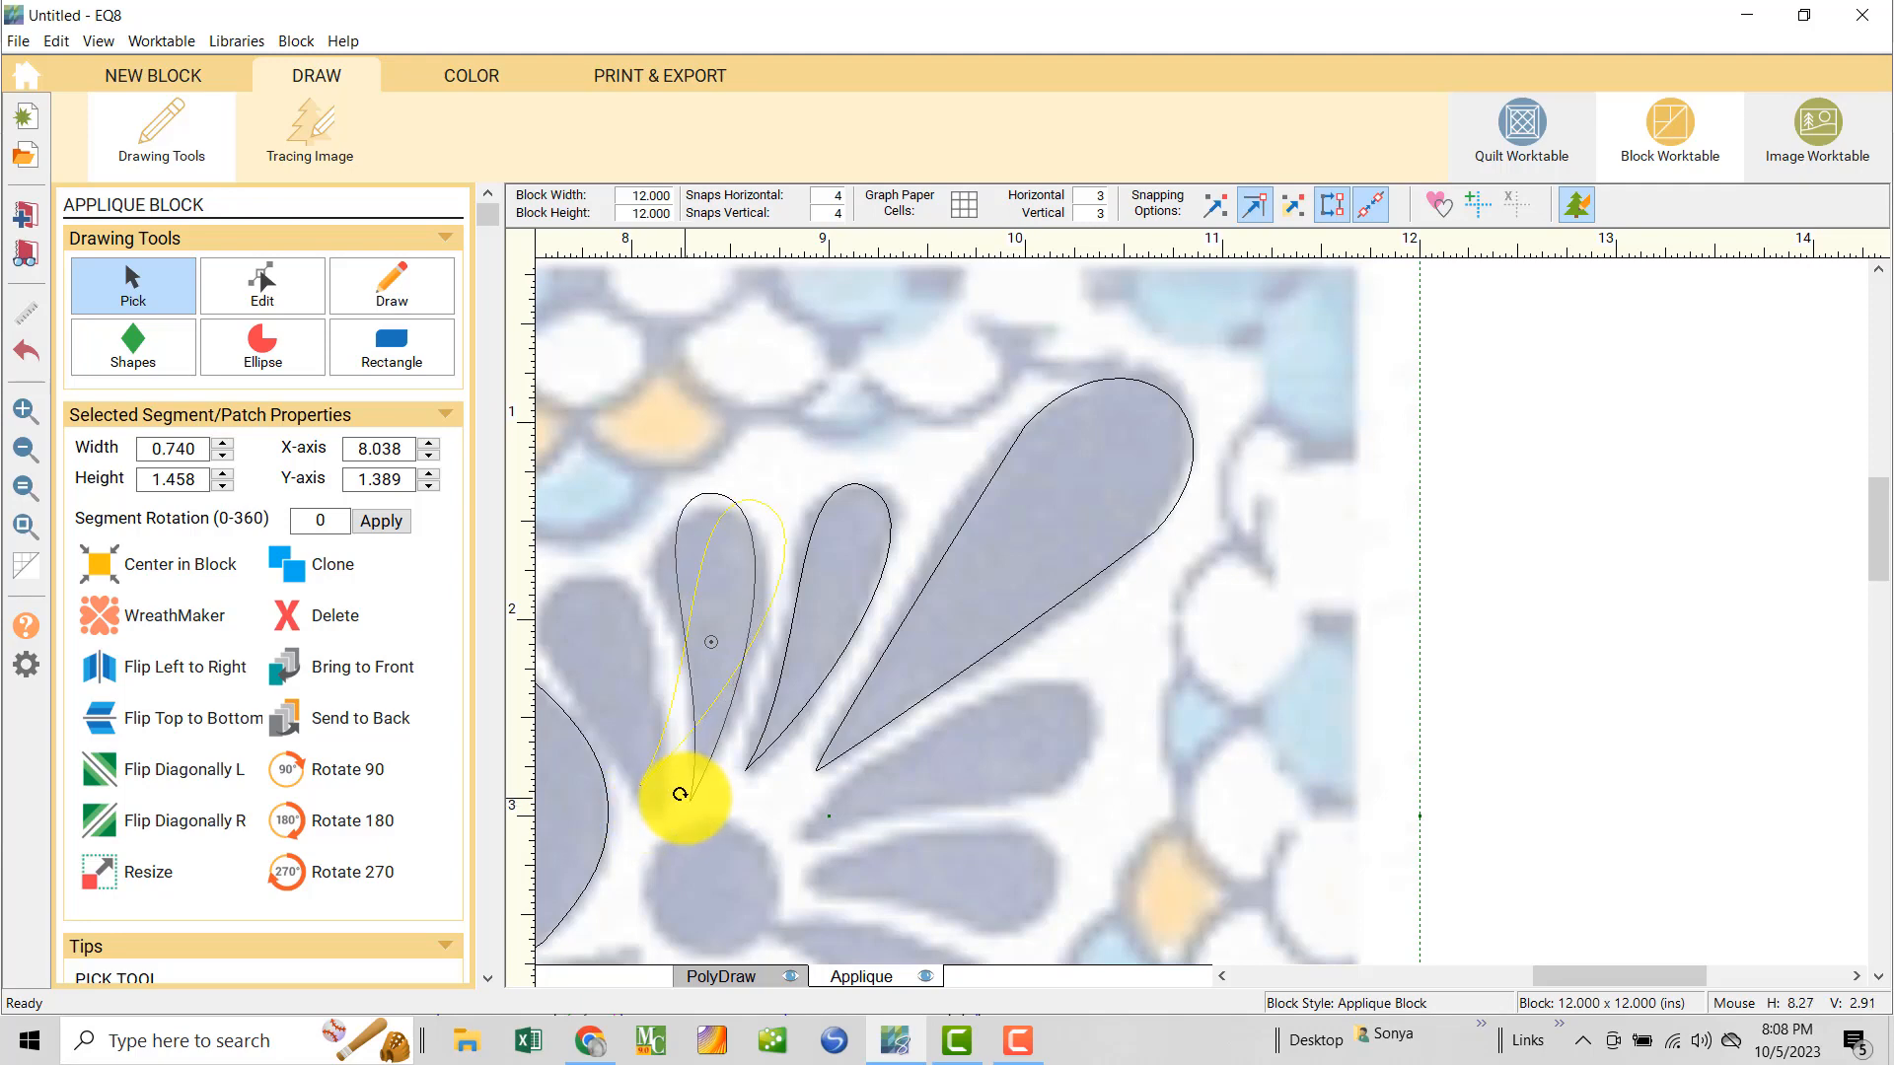
# - Edit the second teardrop's nodes and curves so its rounded end and tip match the second petal left of the large one
pyautogui.click(278, 300)
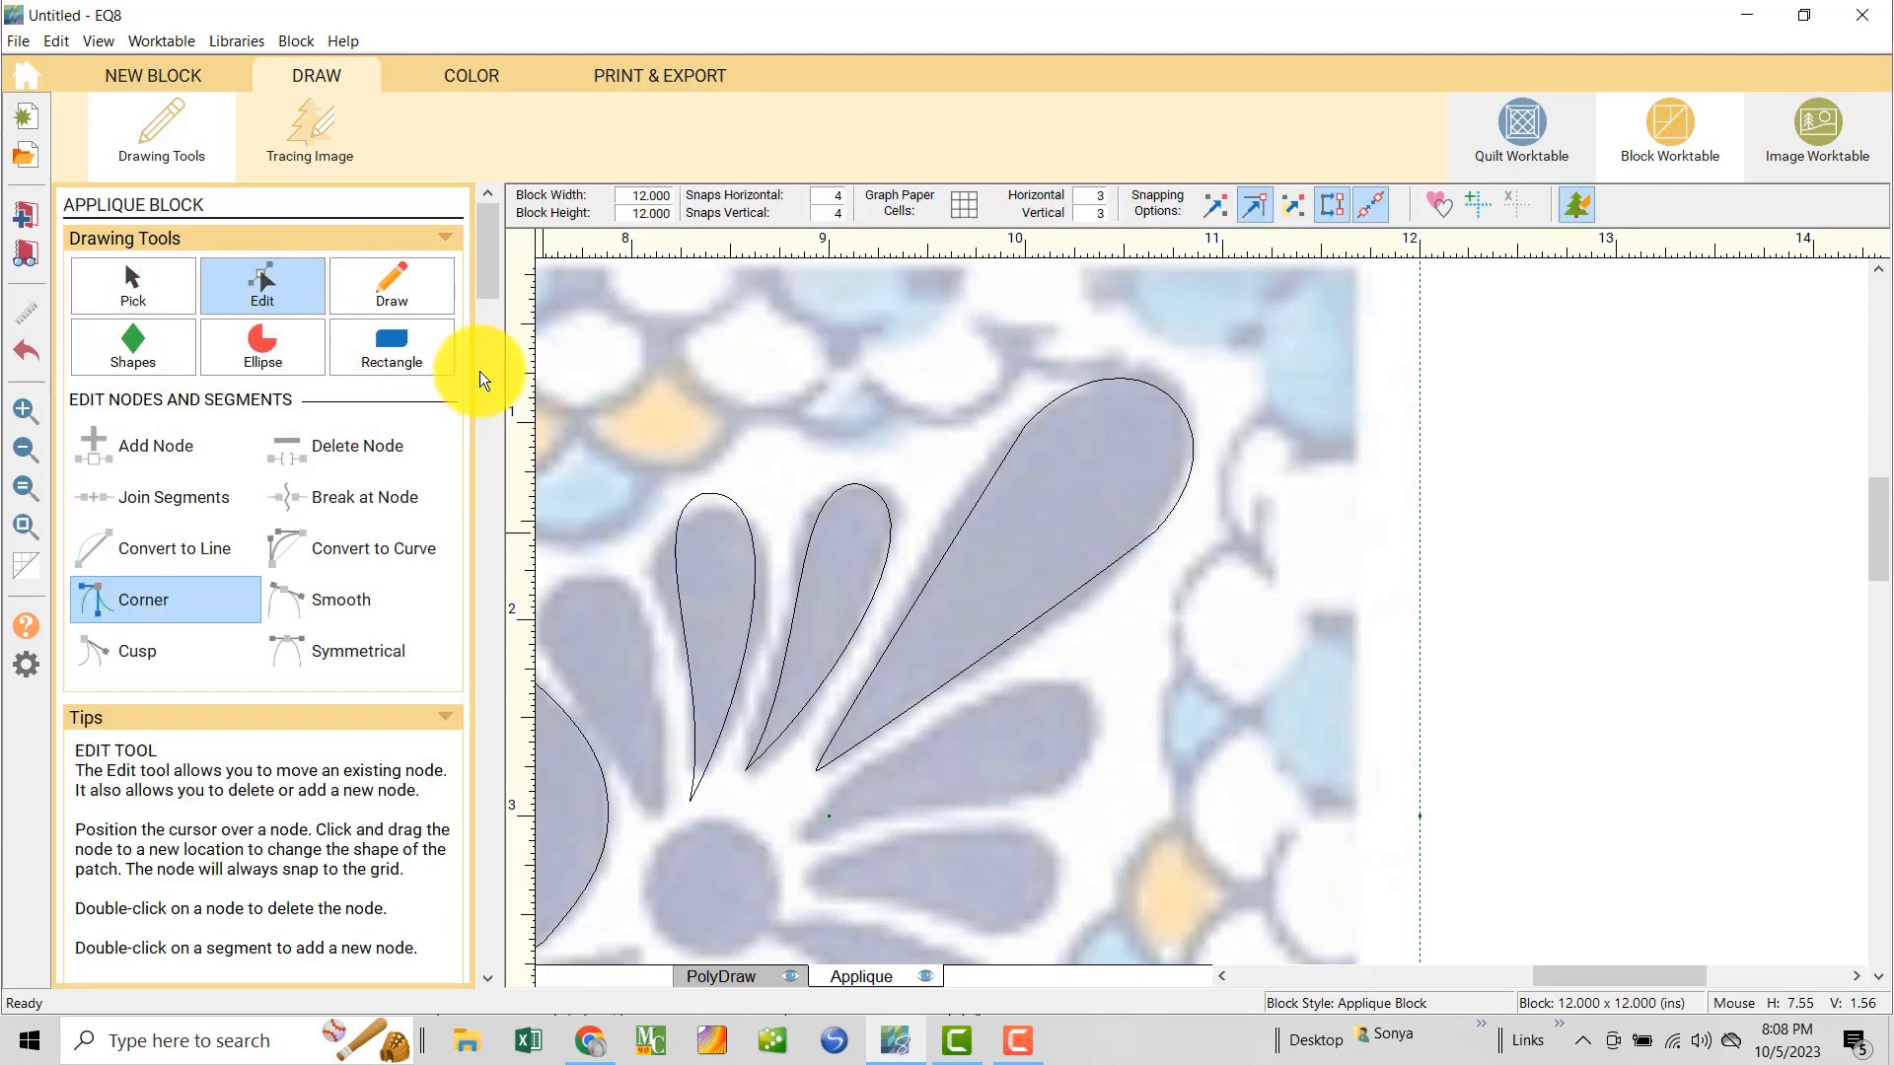
pyautogui.click(714, 494)
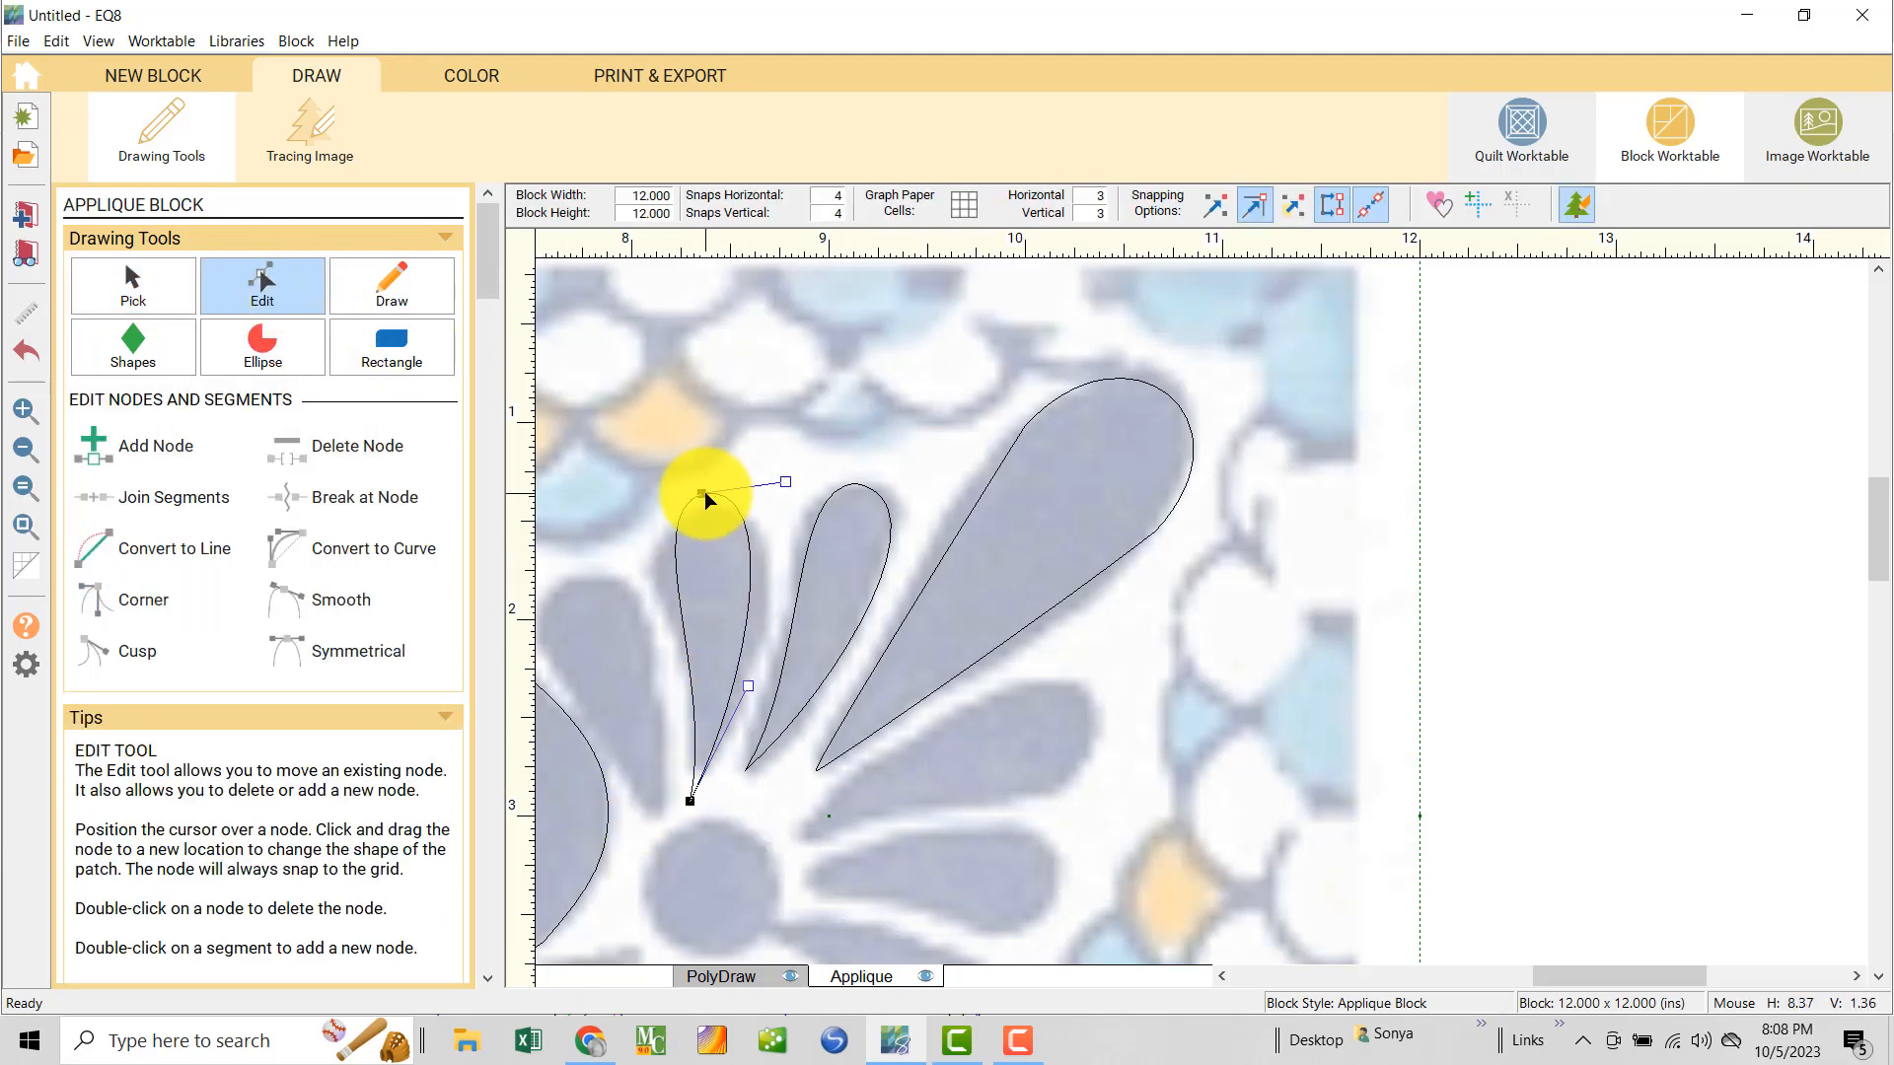
pyautogui.moveTo(704, 491); pyautogui.dragTo(748, 635)
pyautogui.click(677, 565)
pyautogui.click(753, 569)
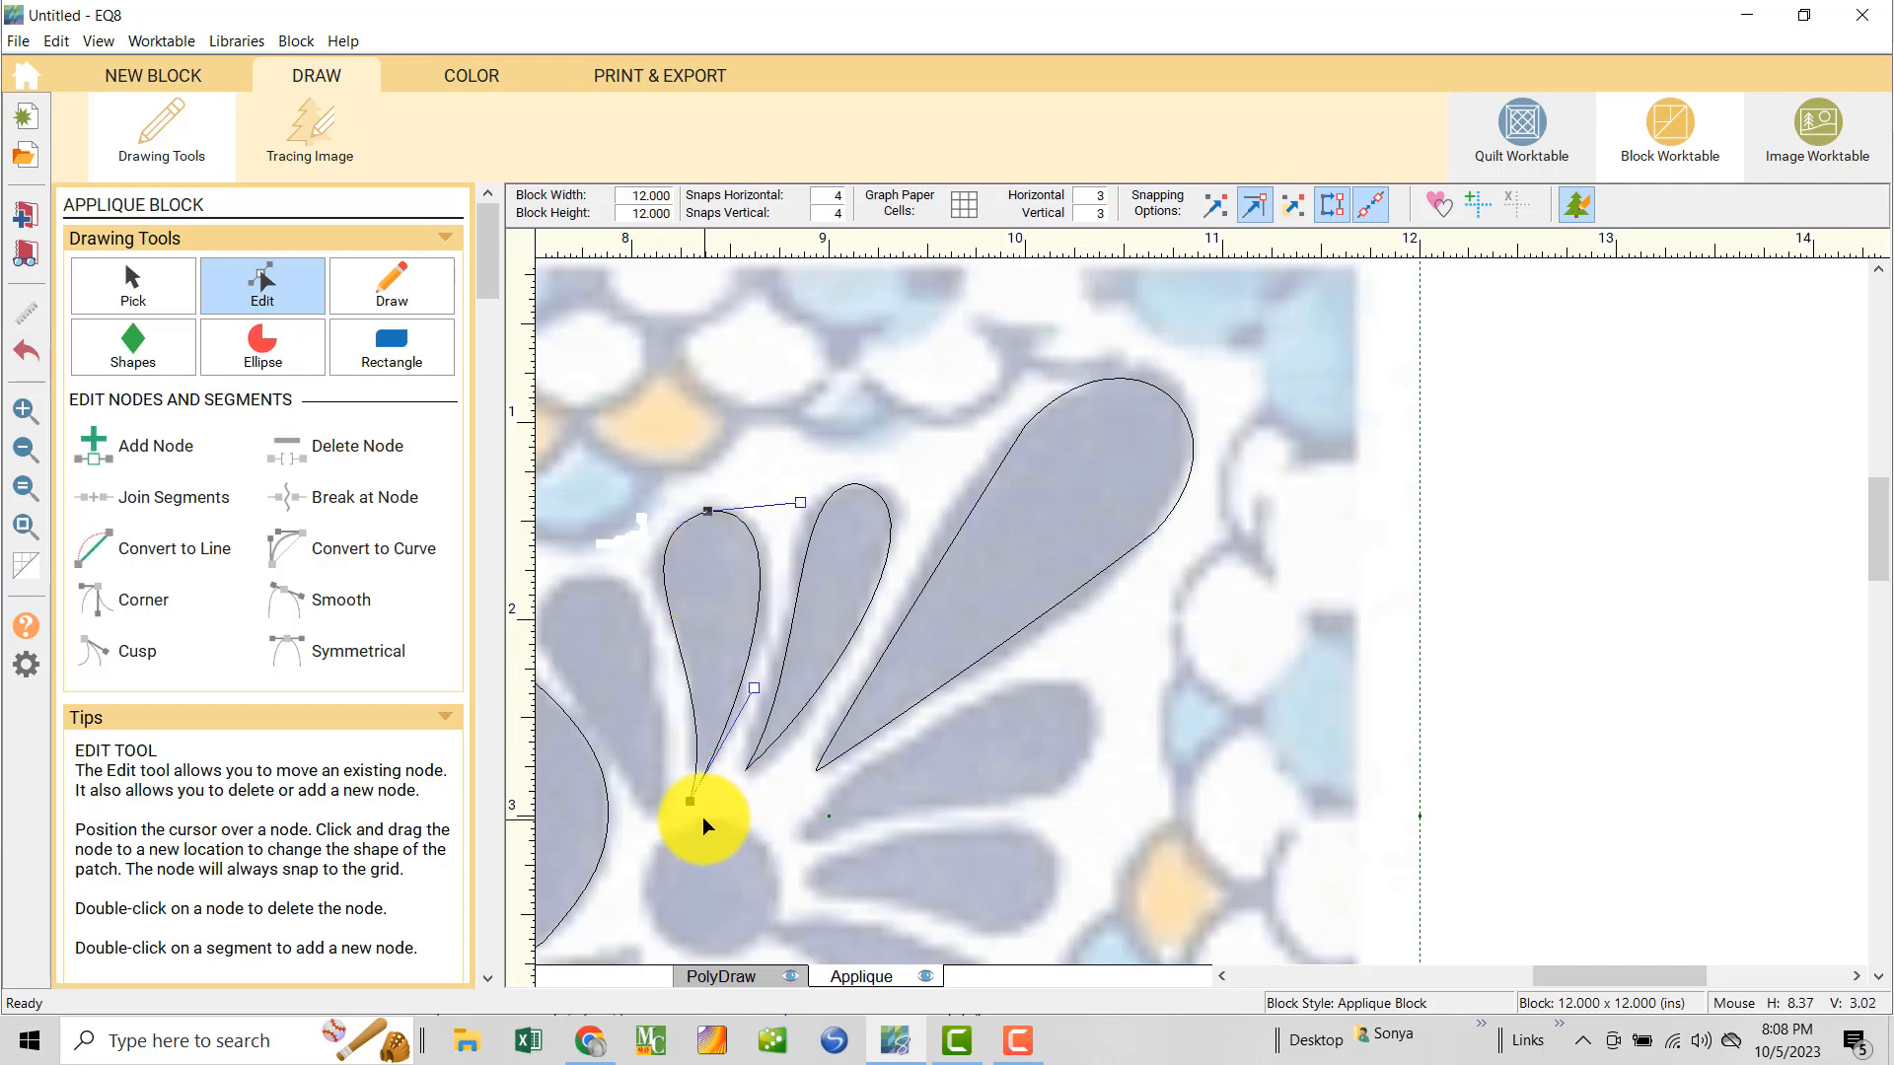
pyautogui.moveTo(691, 806); pyautogui.dragTo(695, 783)
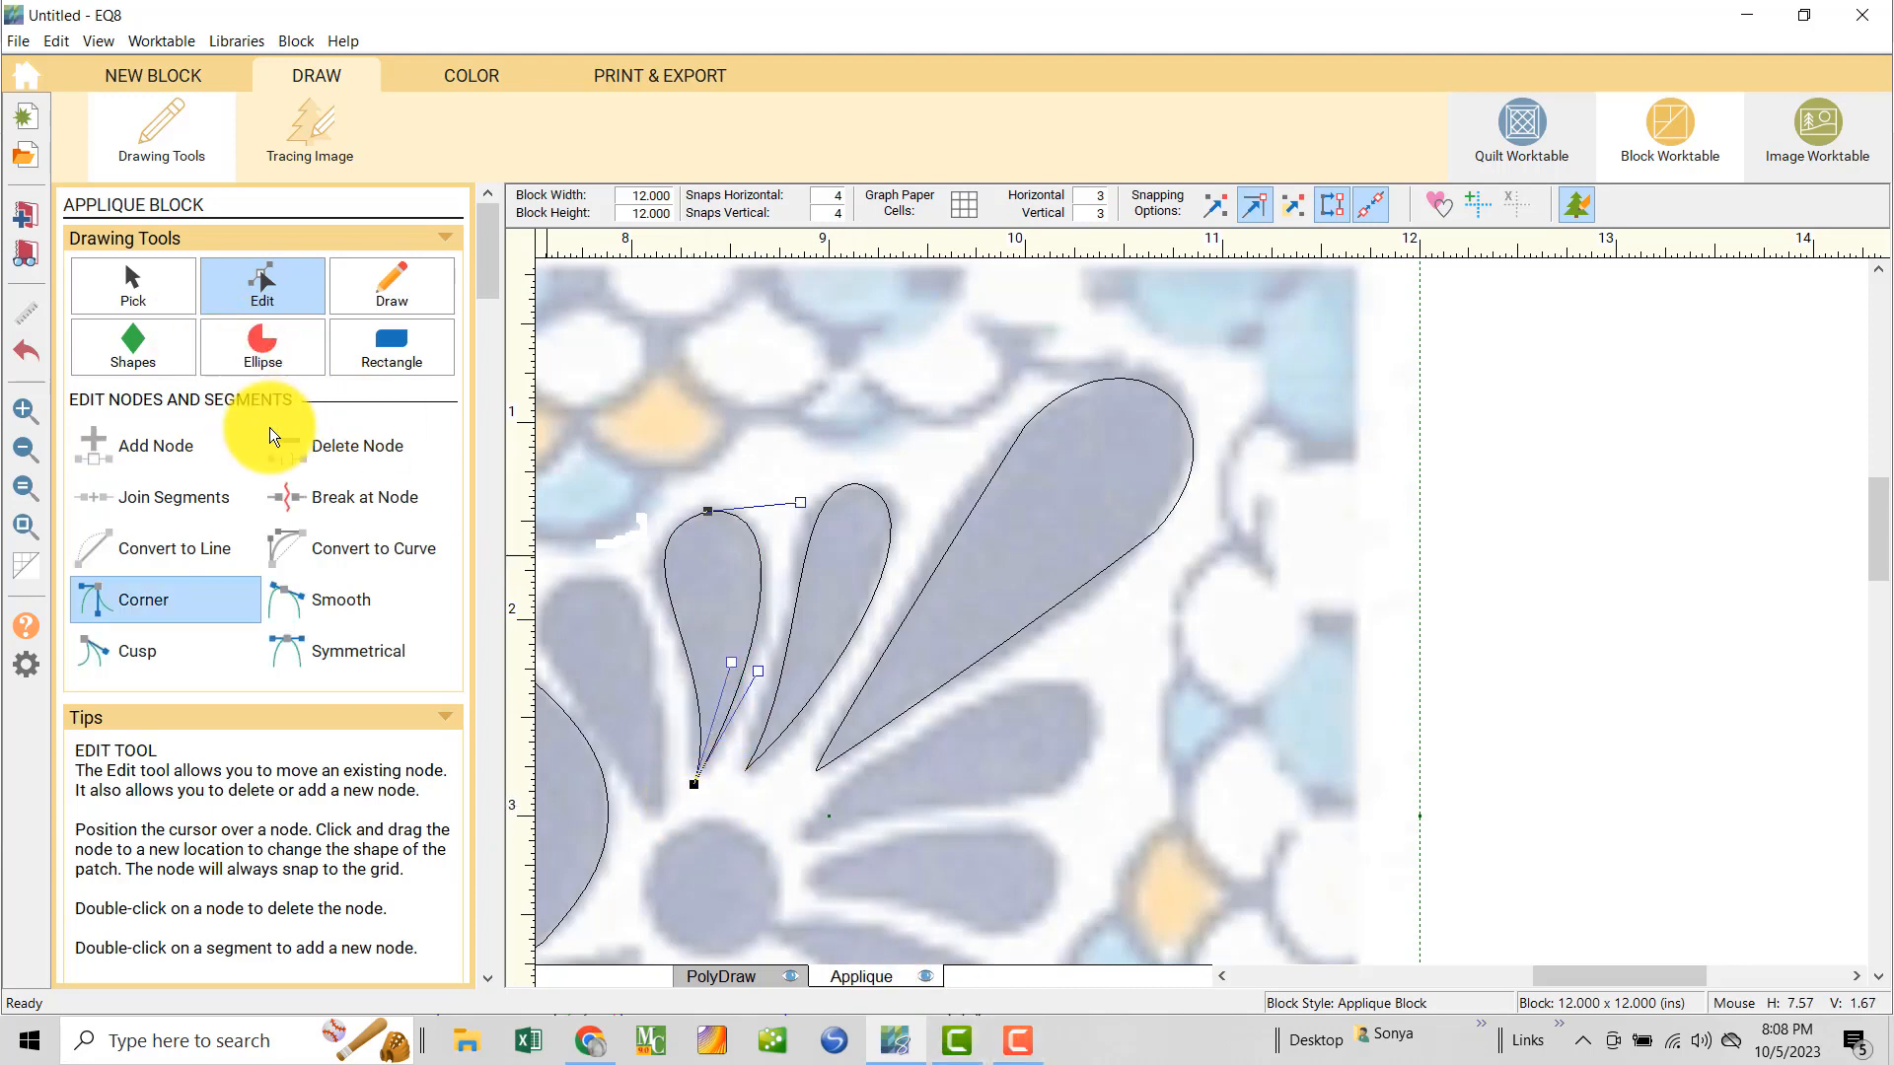
# - Clone the second teardrop, move the copy over the petal nearest the heart motif, and rotate it to the petal's angle
pyautogui.click(146, 277)
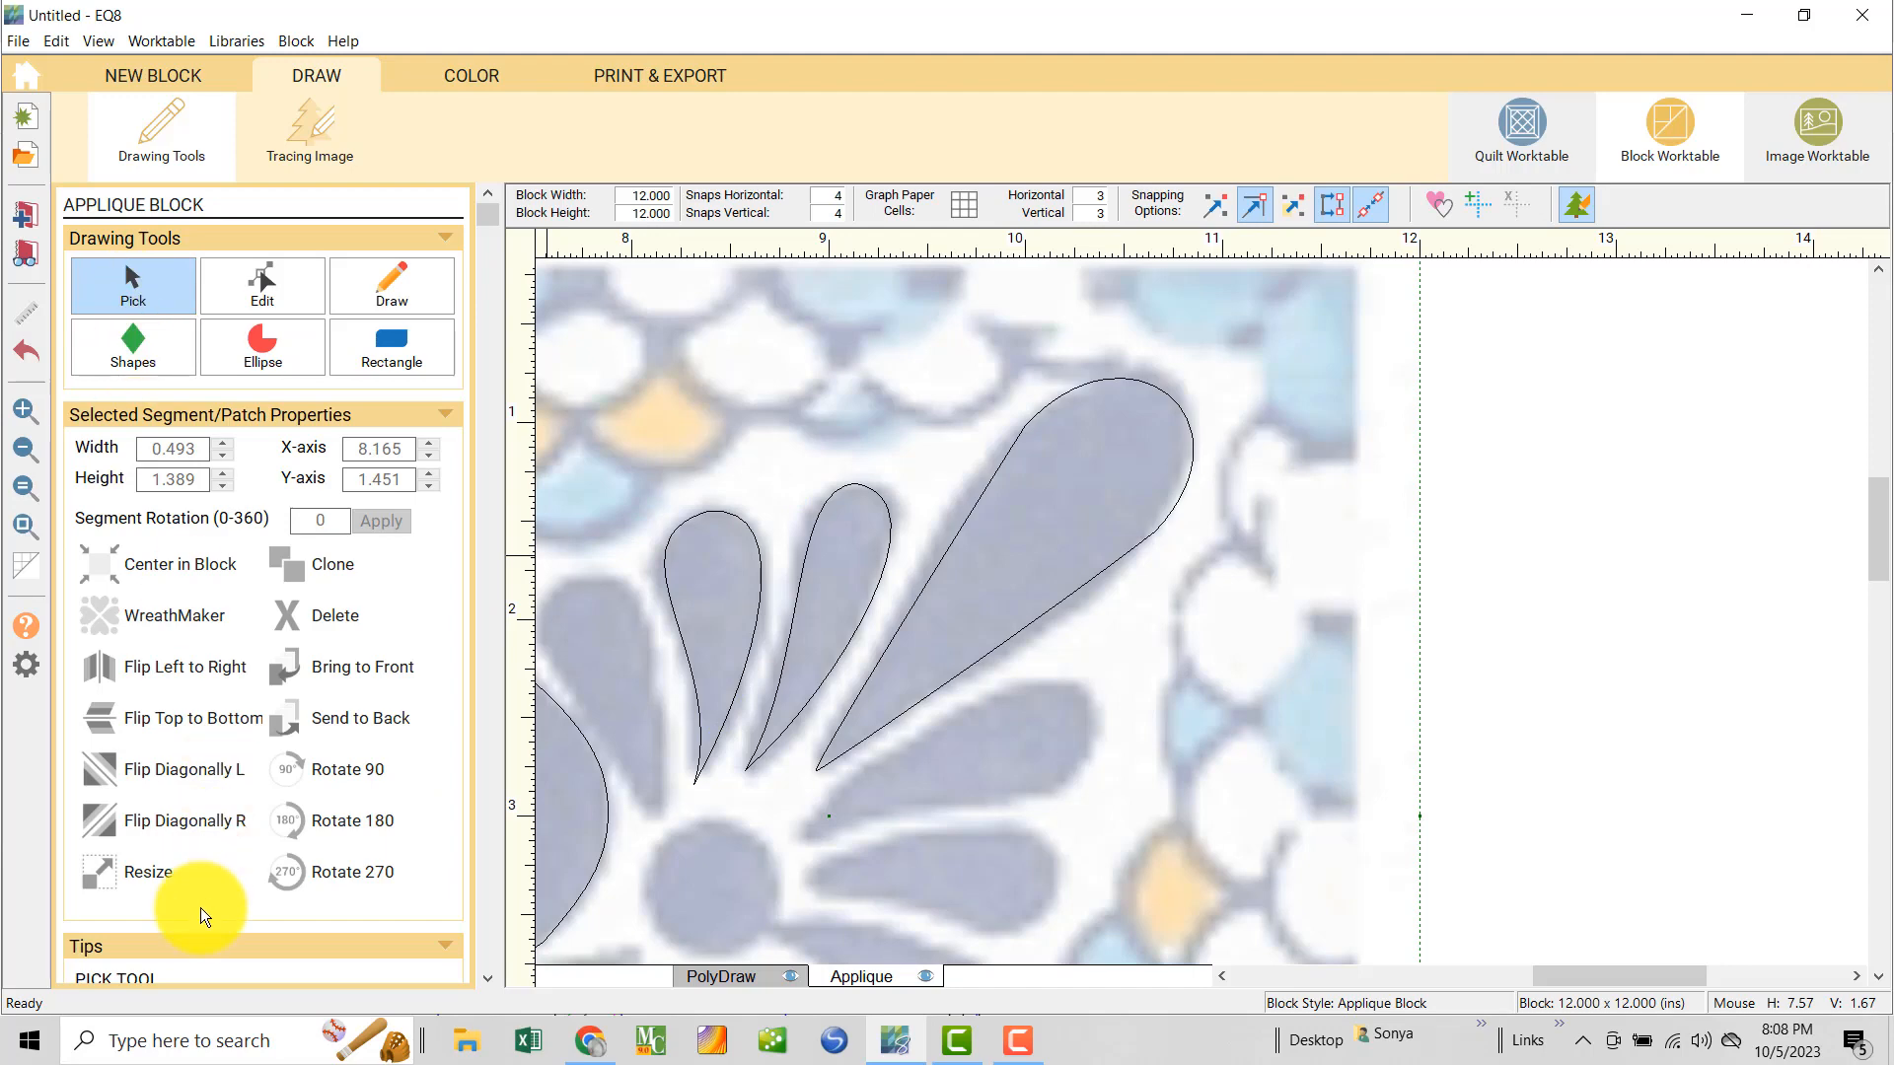
pyautogui.click(22, 445)
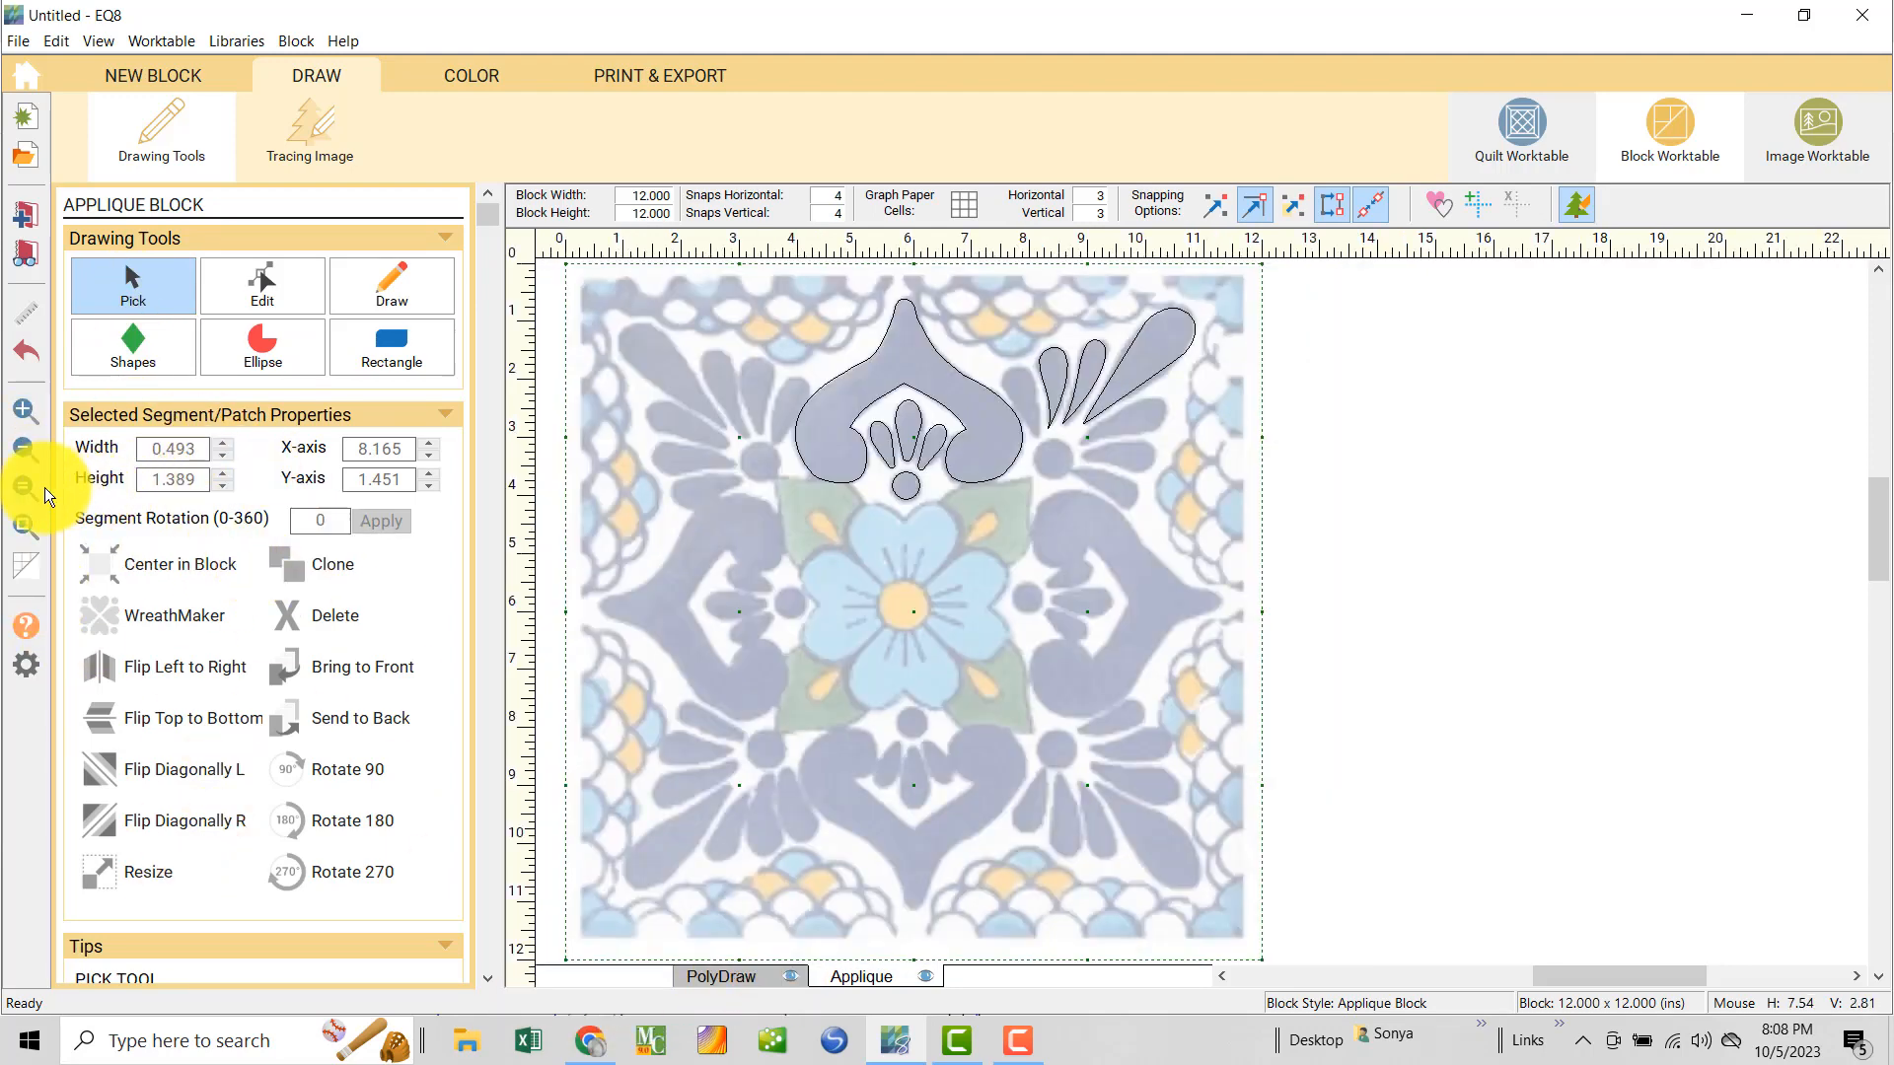
pyautogui.click(30, 414)
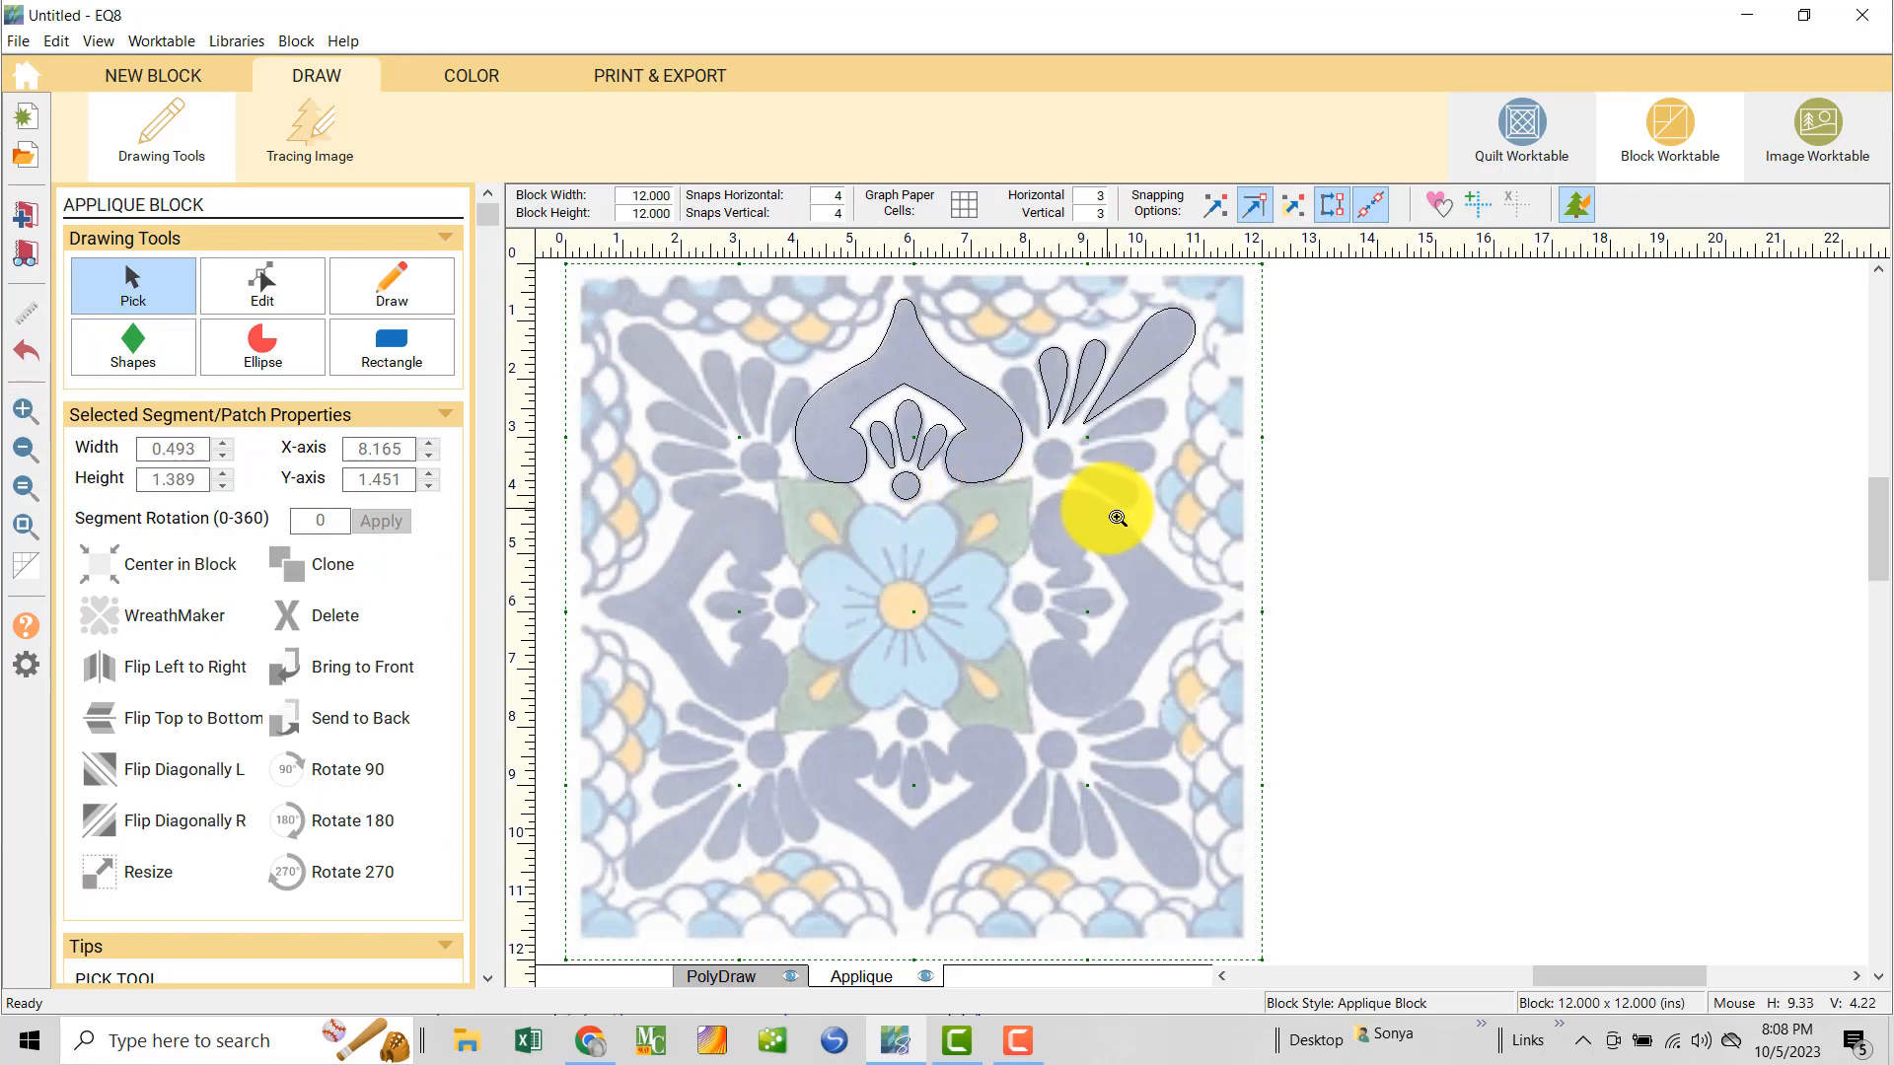
pyautogui.moveTo(983, 287); pyautogui.dragTo(1106, 509)
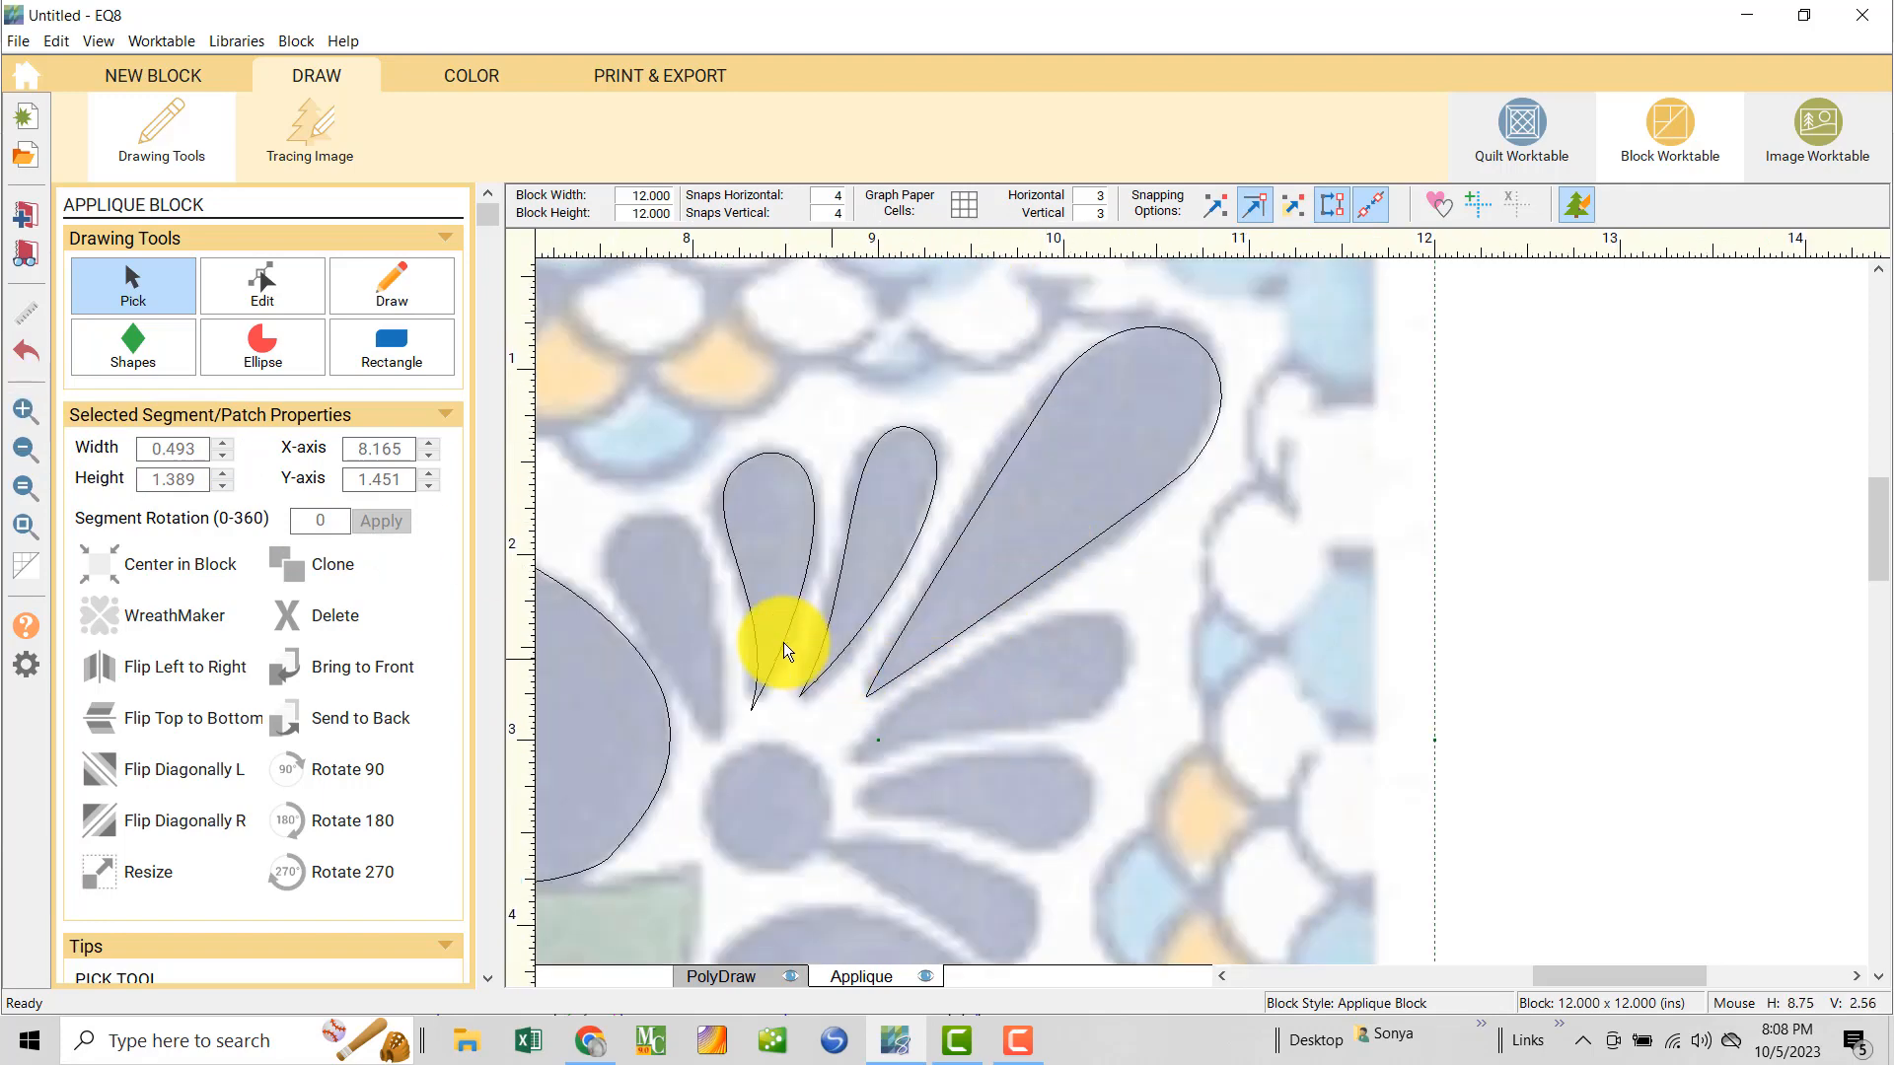
pyautogui.click(801, 467)
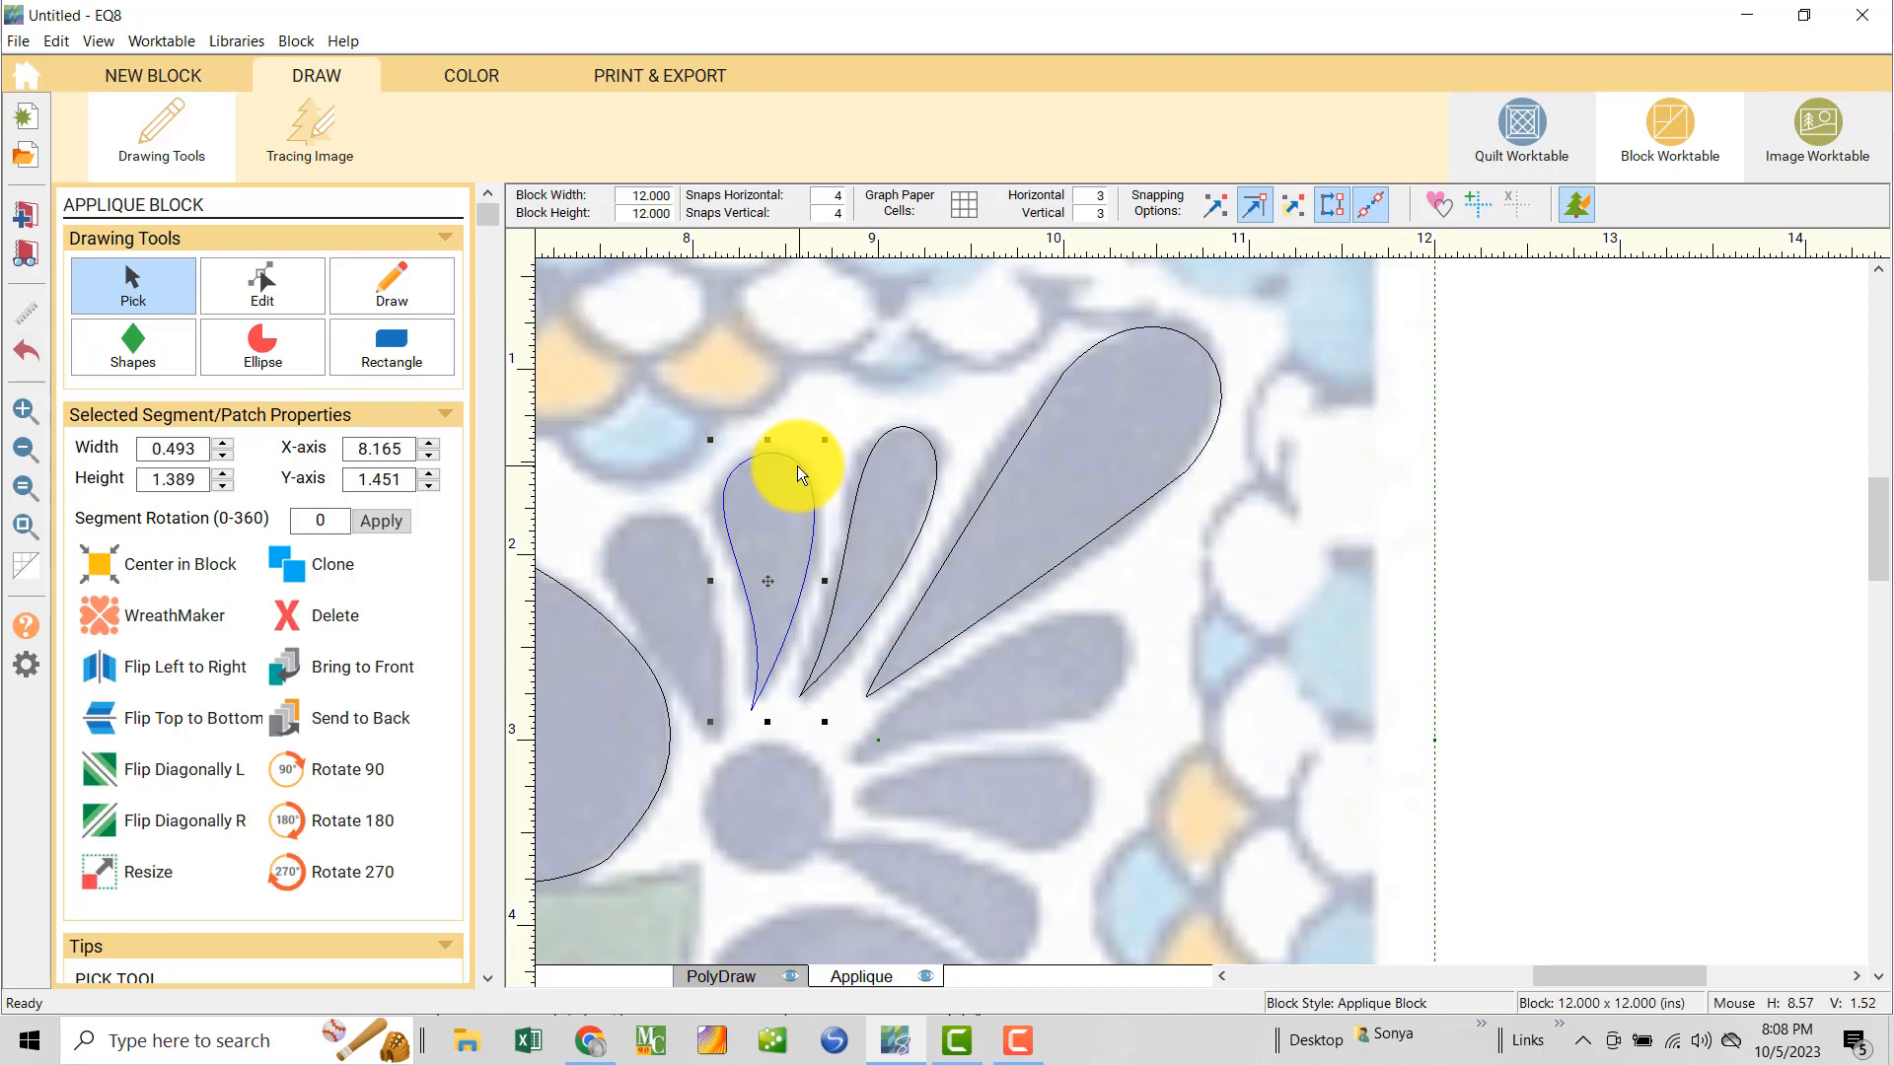
pyautogui.click(293, 572)
pyautogui.moveTo(763, 631)
pyautogui.mouseDown()
pyautogui.moveTo(677, 634)
pyautogui.moveTo(652, 669)
pyautogui.mouseUp()
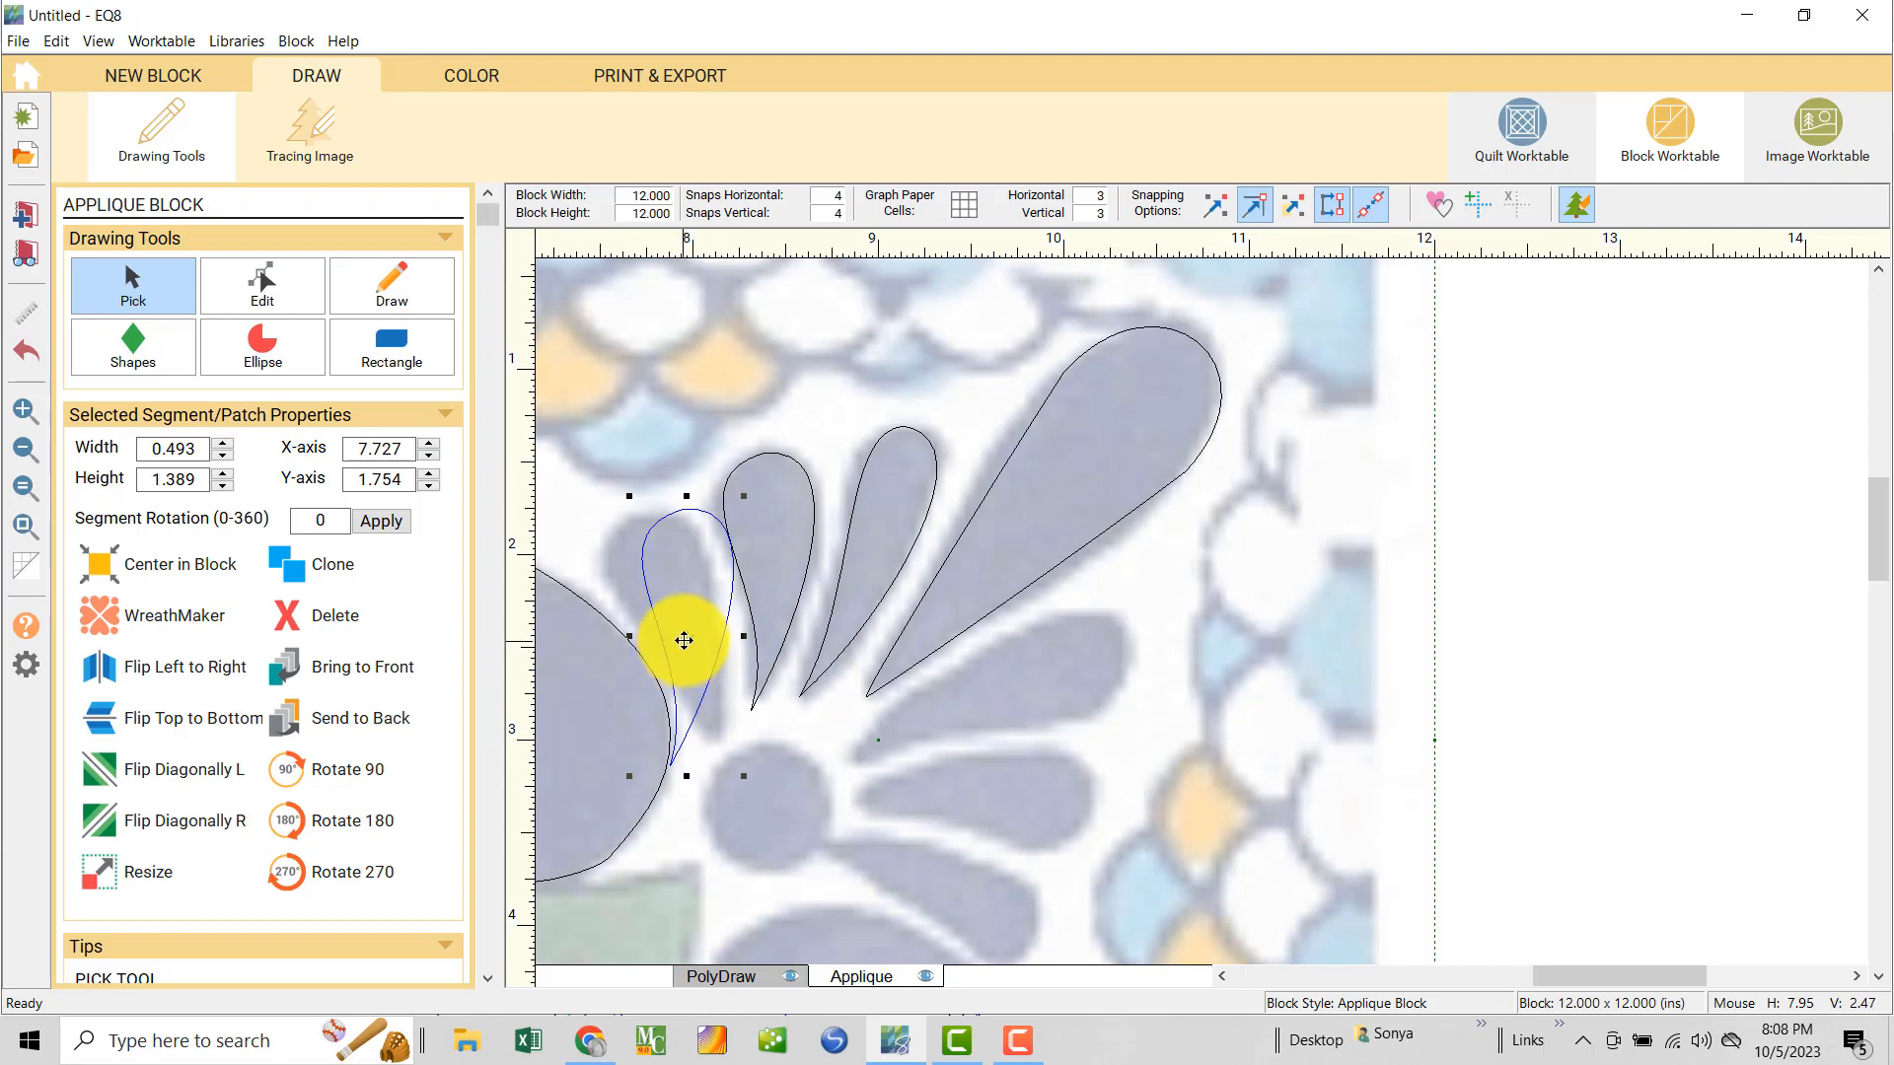
pyautogui.click(684, 637)
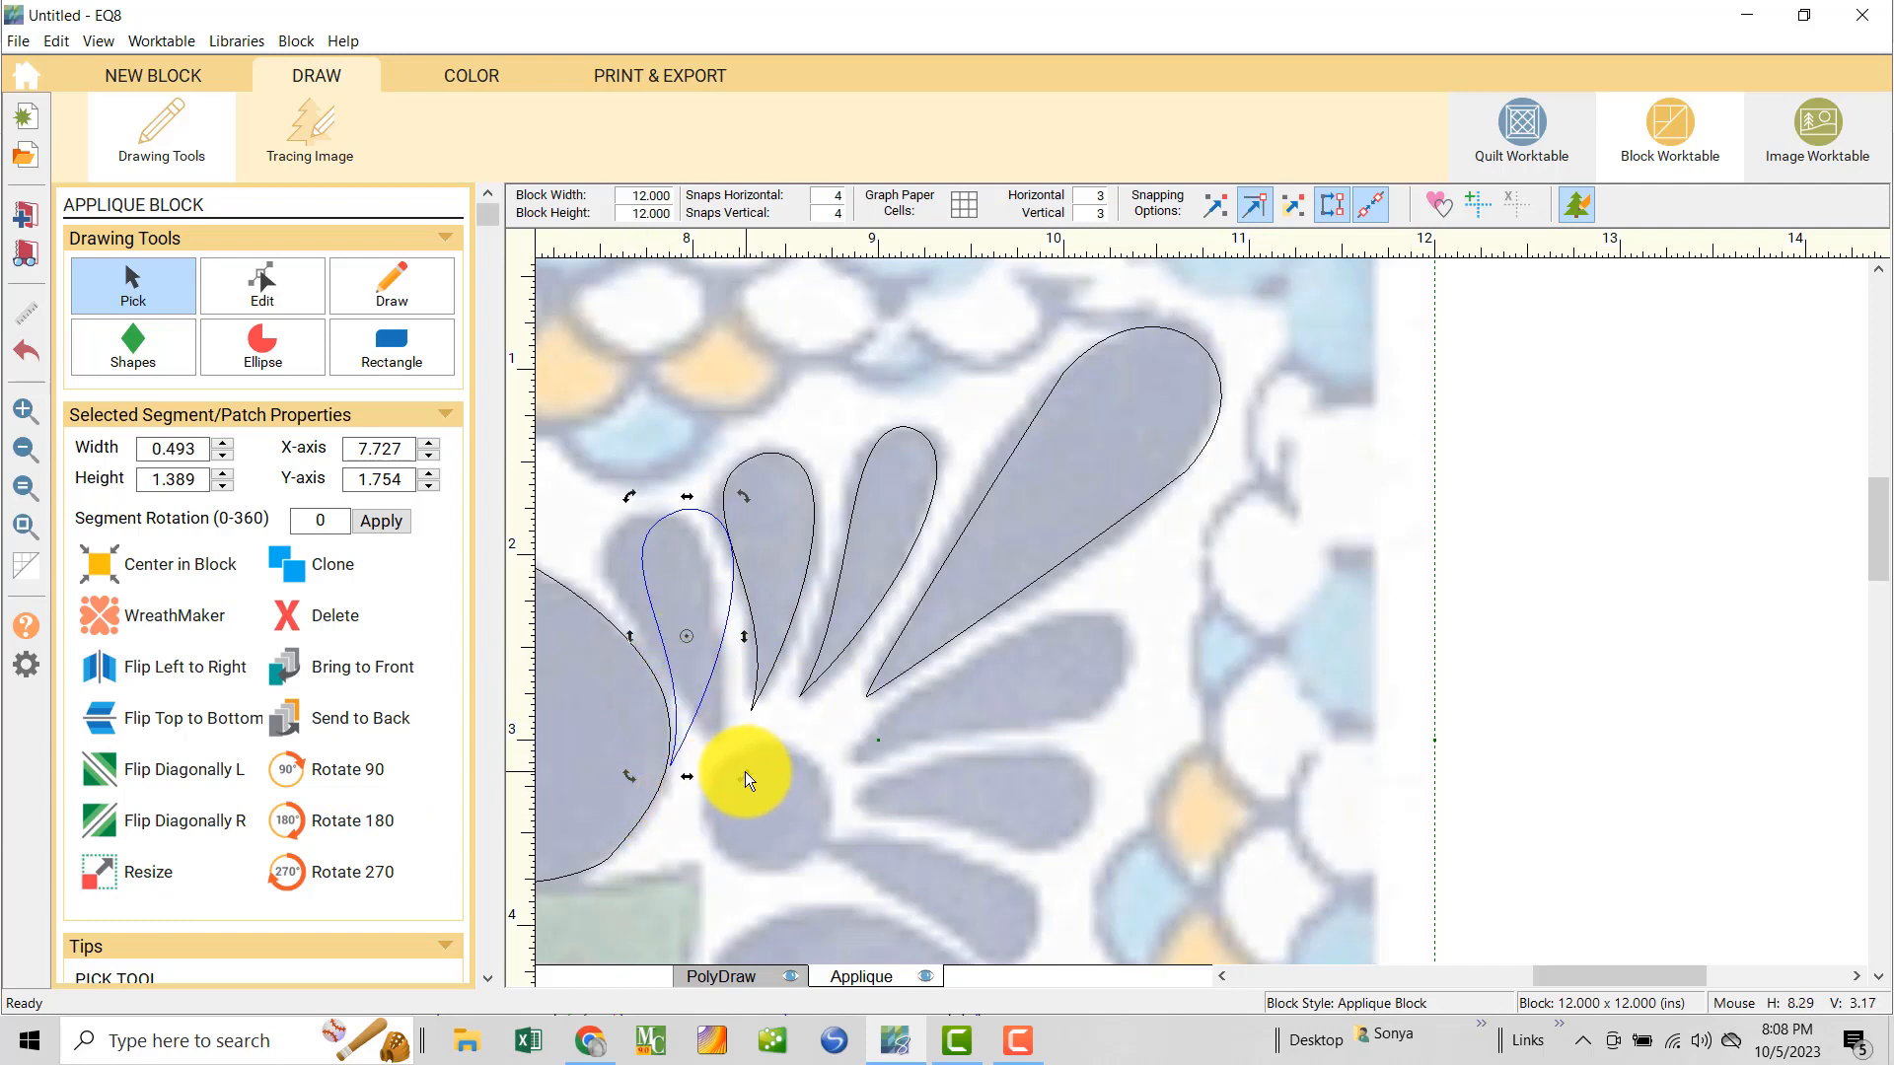
pyautogui.moveTo(742, 776)
pyautogui.mouseDown()
pyautogui.moveTo(774, 736)
pyautogui.moveTo(740, 773)
pyautogui.mouseUp()
# - Reshape the cloned teardrop's side curves and pointed tip to match the petal nearest the heart motif
pyautogui.click(266, 284)
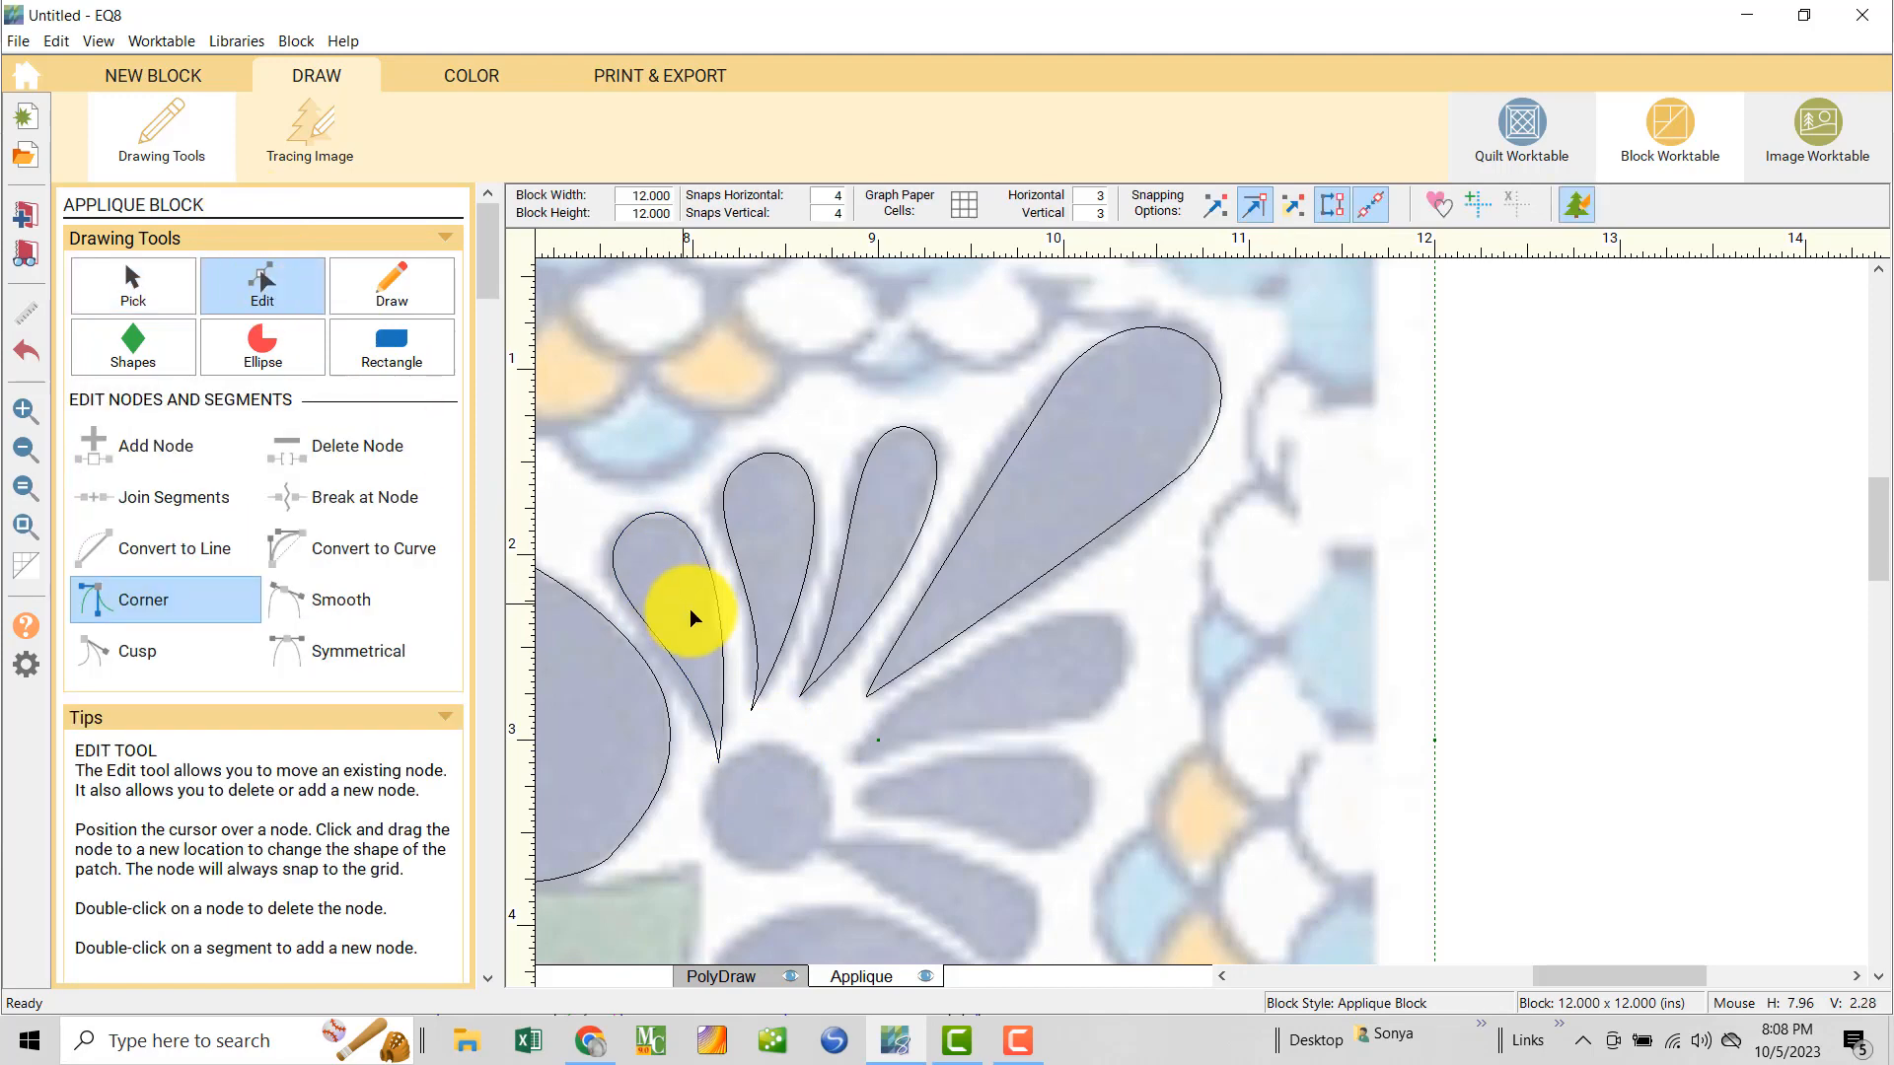
pyautogui.click(722, 673)
pyautogui.click(712, 747)
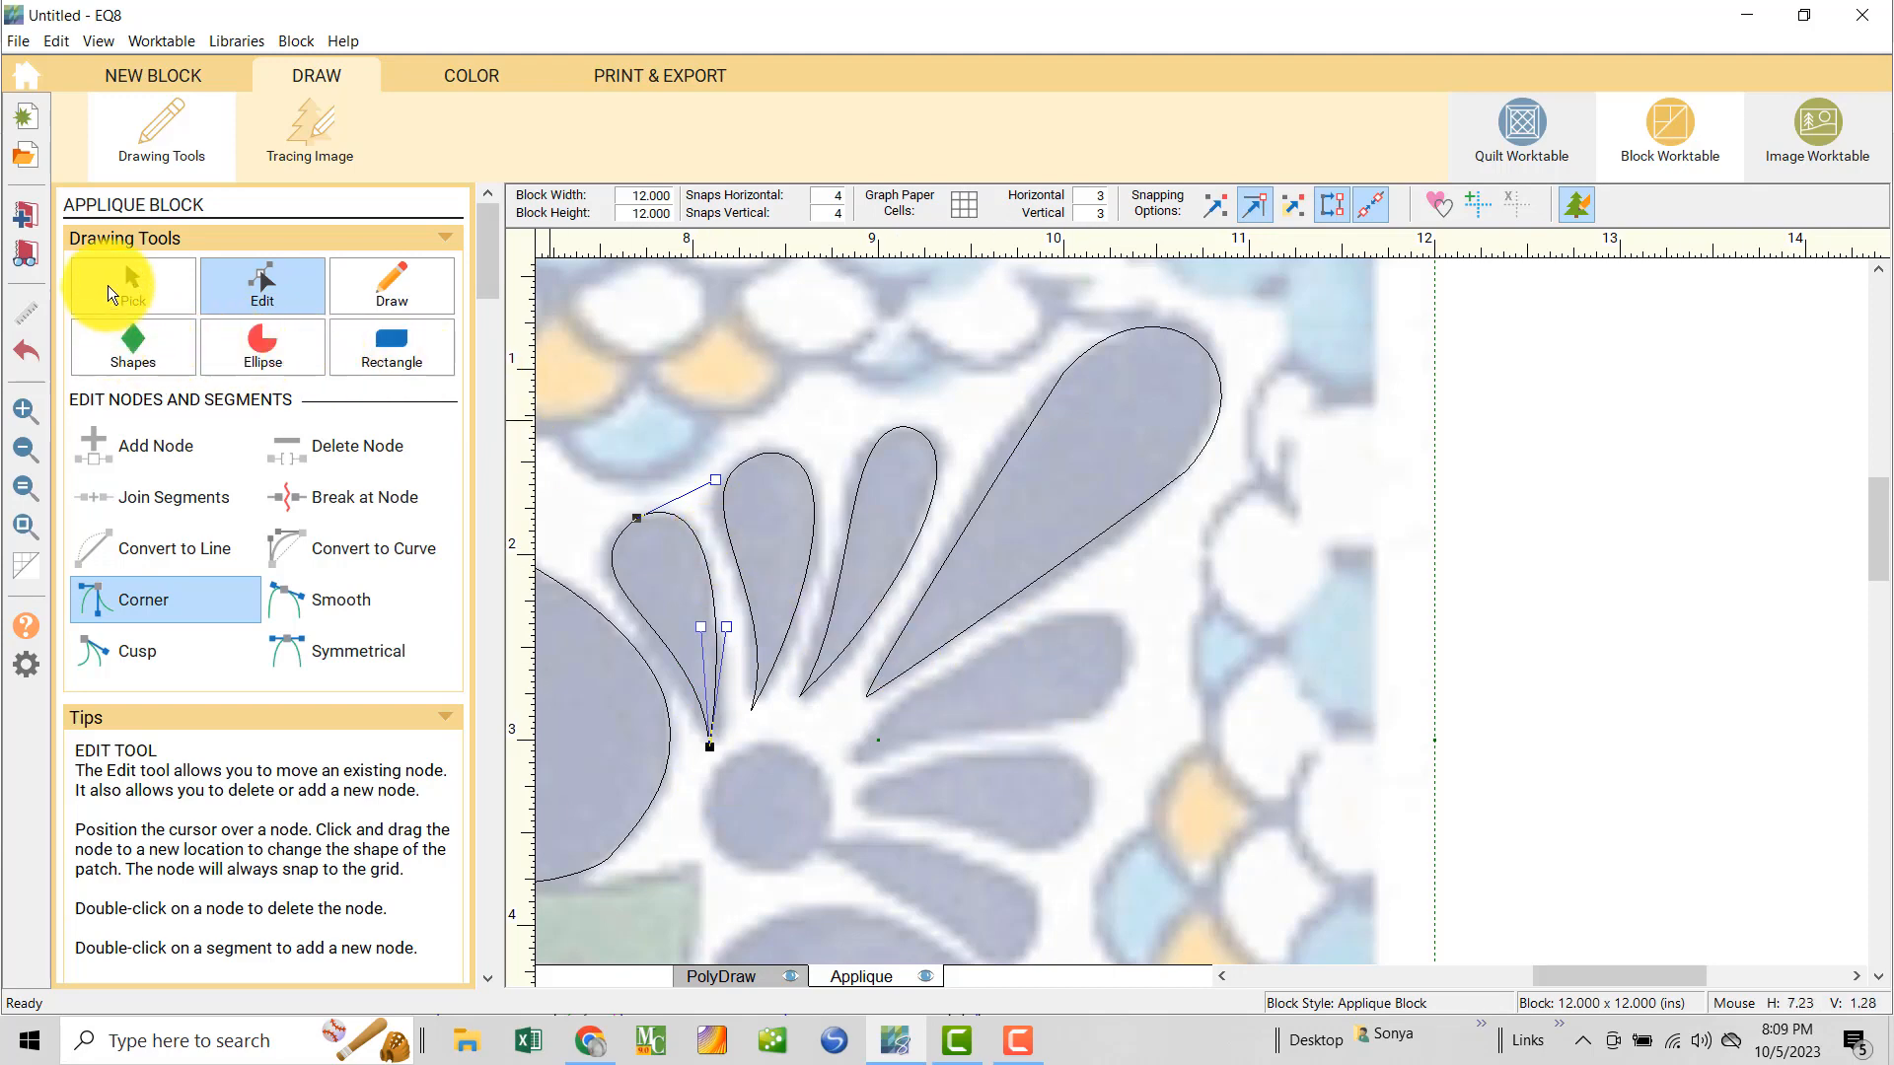
# - Clone the three small teardrops together, apply Flip Diagonally R, and place the copies over the three petals below the large one
pyautogui.click(152, 292)
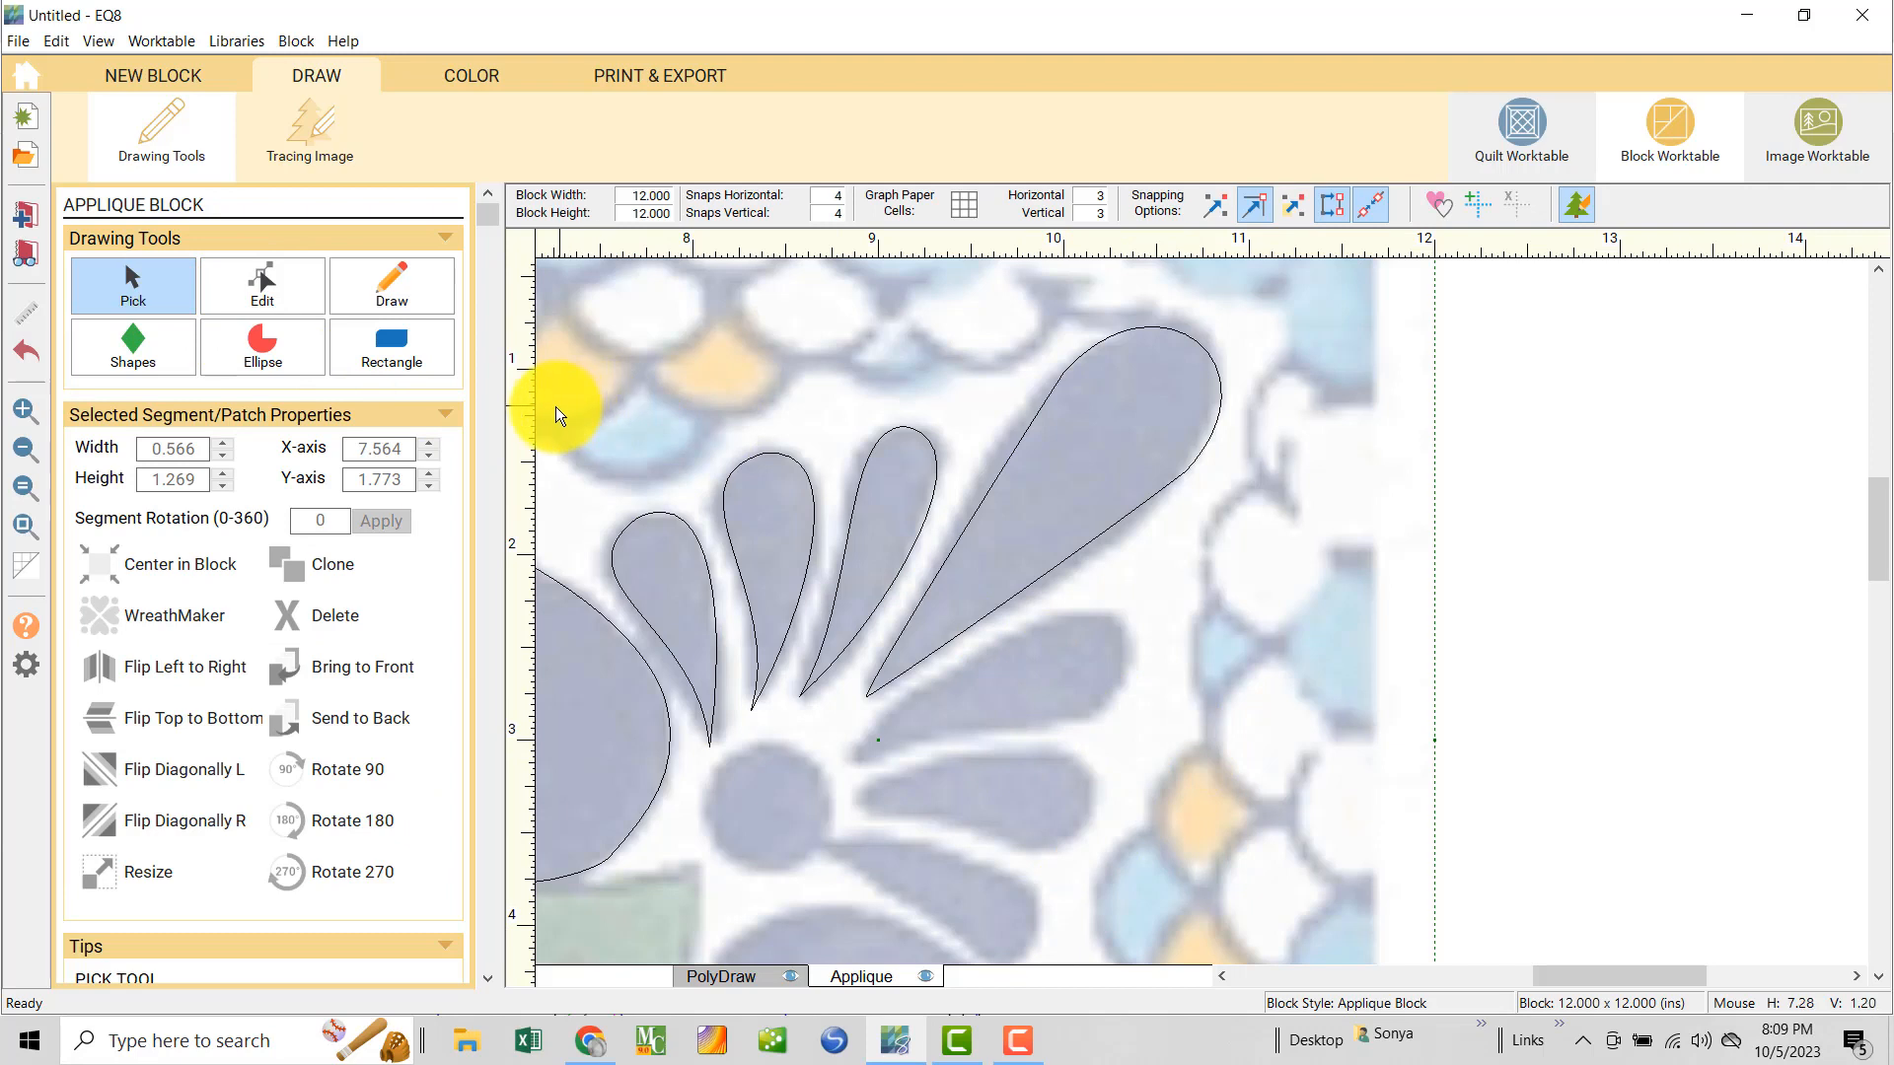
pyautogui.moveTo(555, 411)
pyautogui.mouseDown()
pyautogui.moveTo(983, 678)
pyautogui.moveTo(1026, 773)
pyautogui.mouseUp()
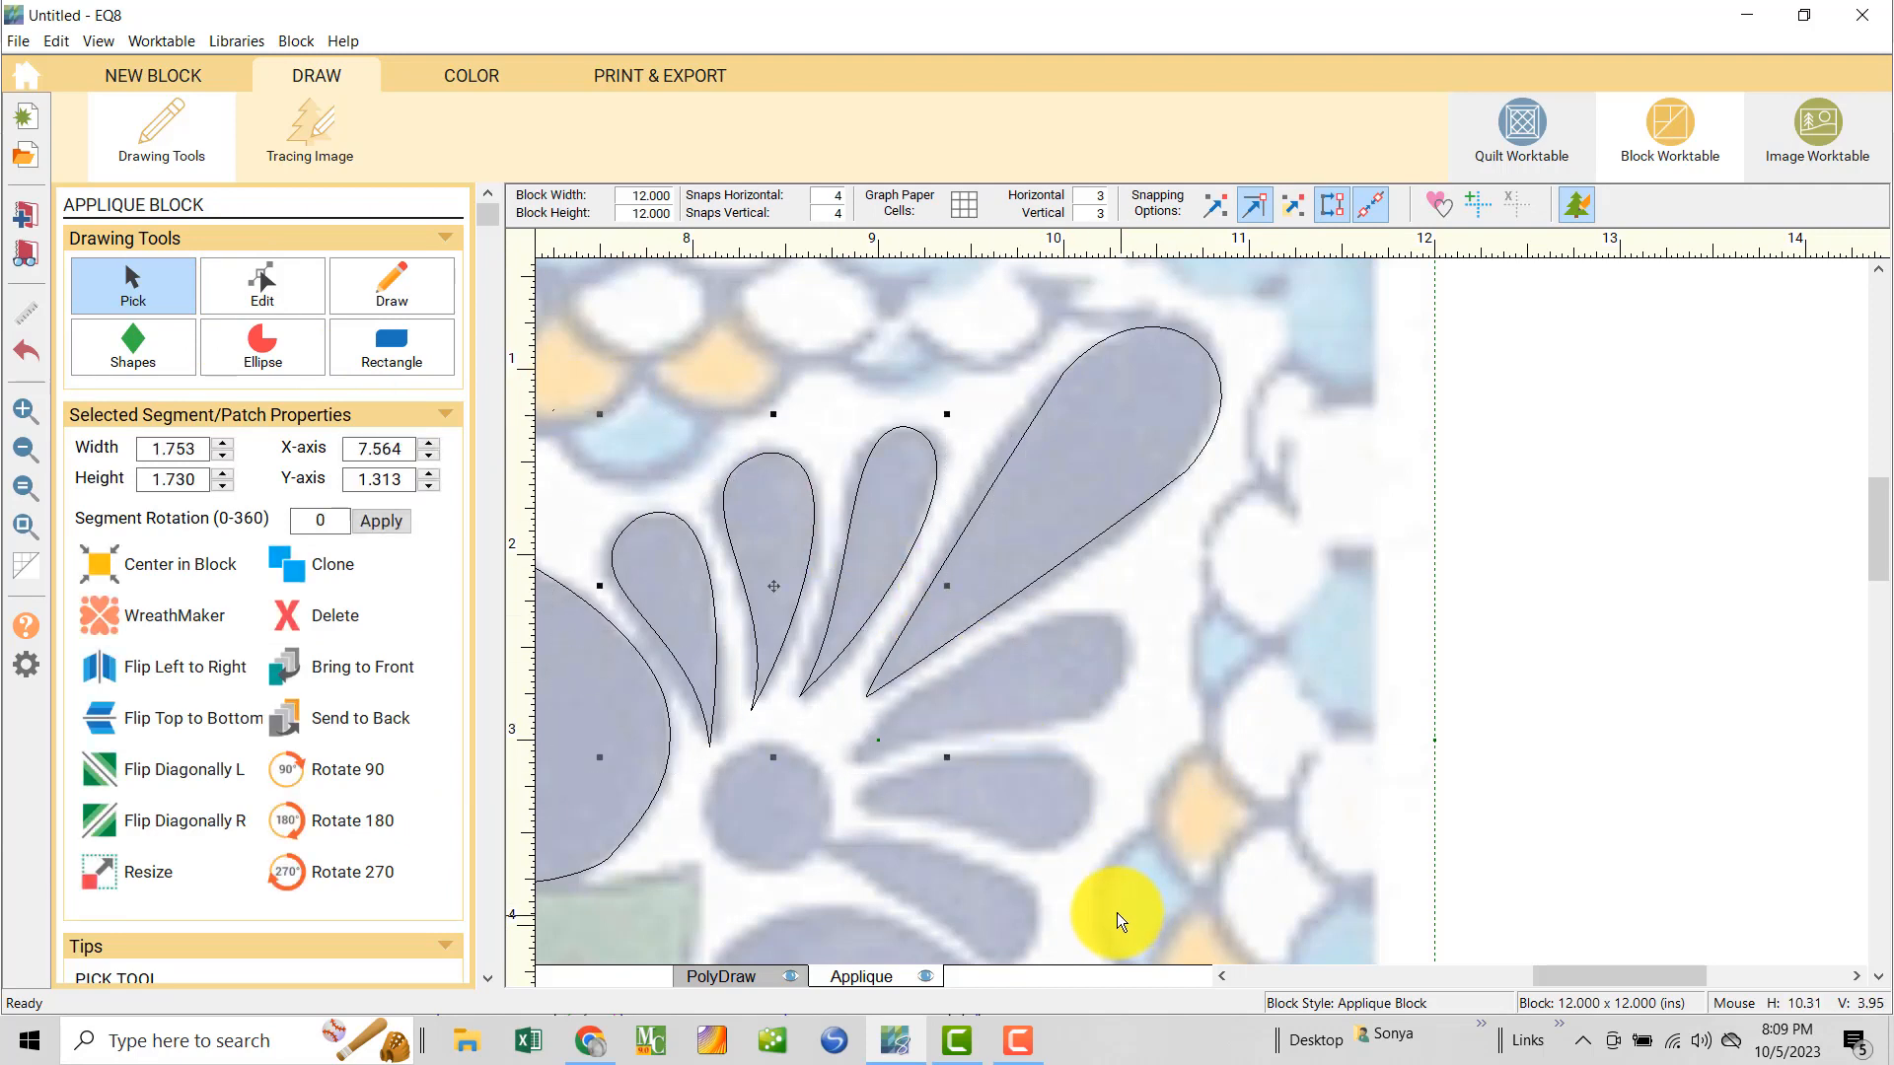
pyautogui.click(292, 568)
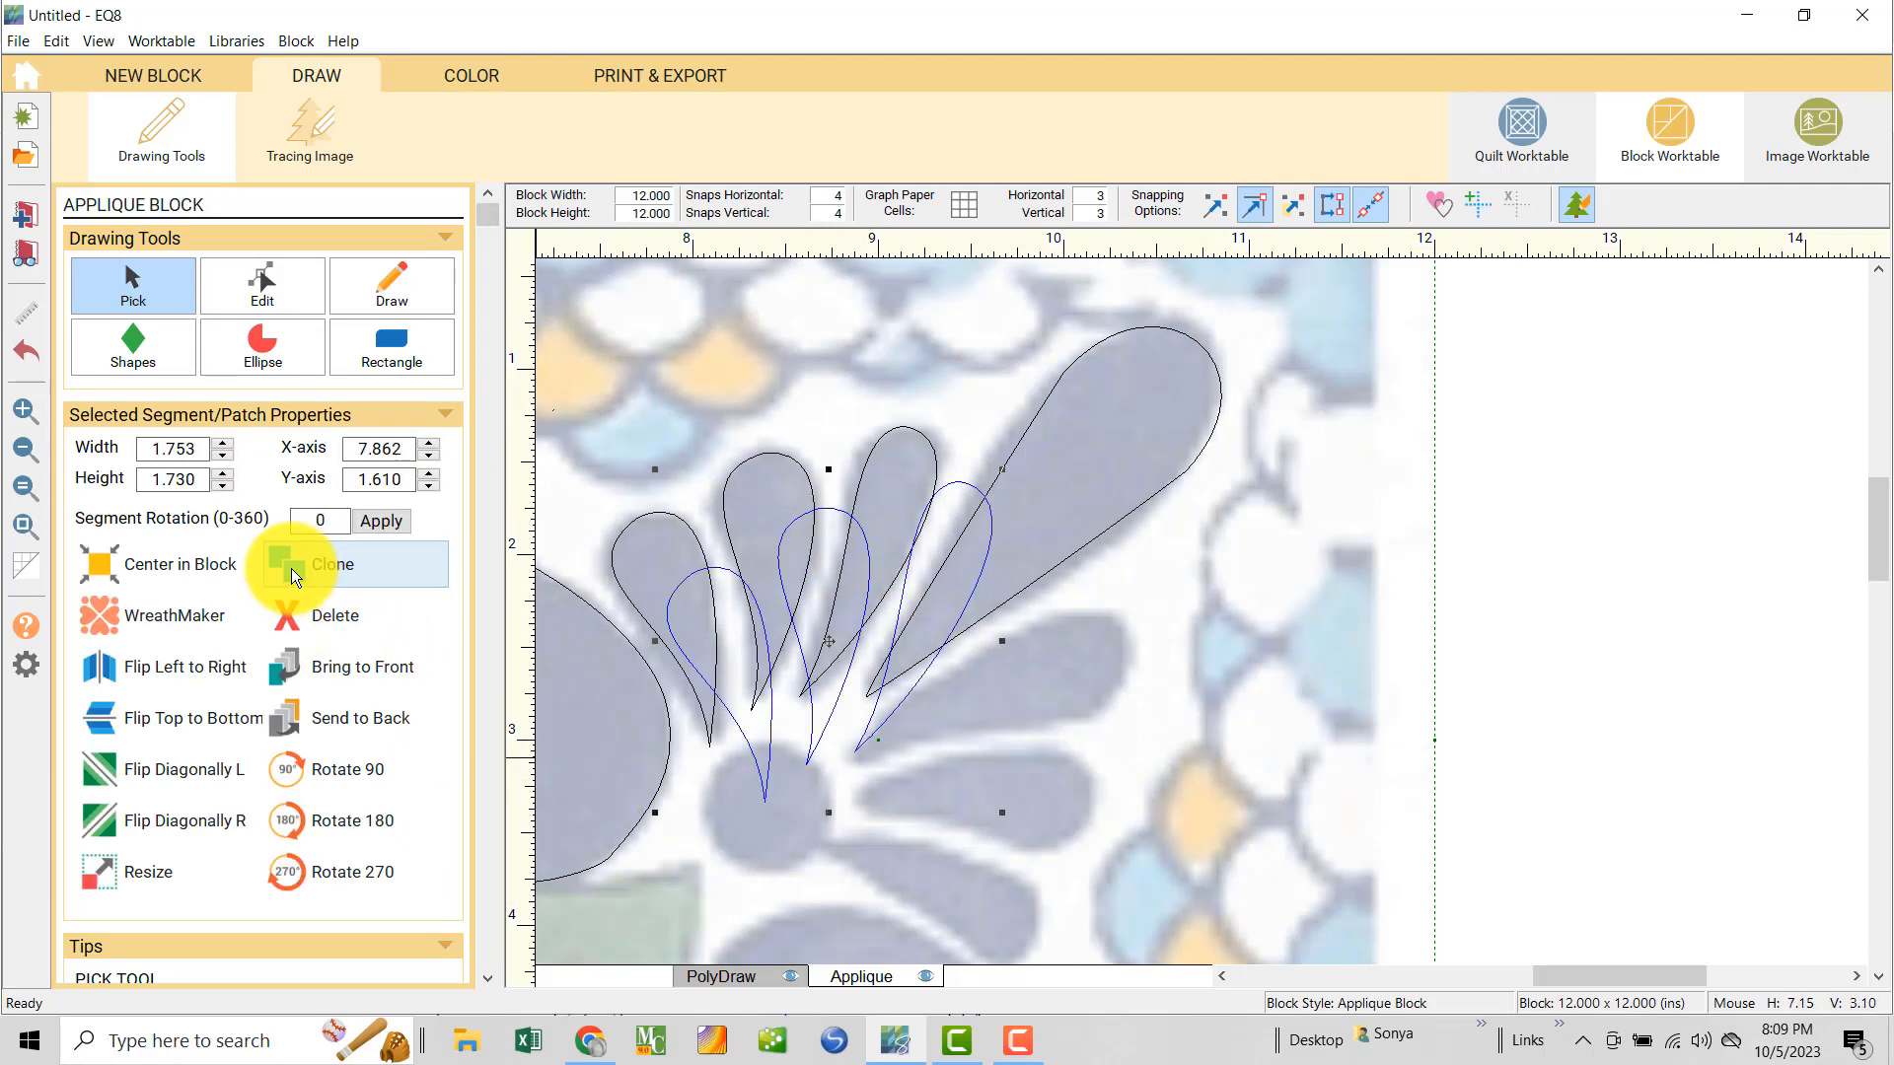
pyautogui.click(103, 814)
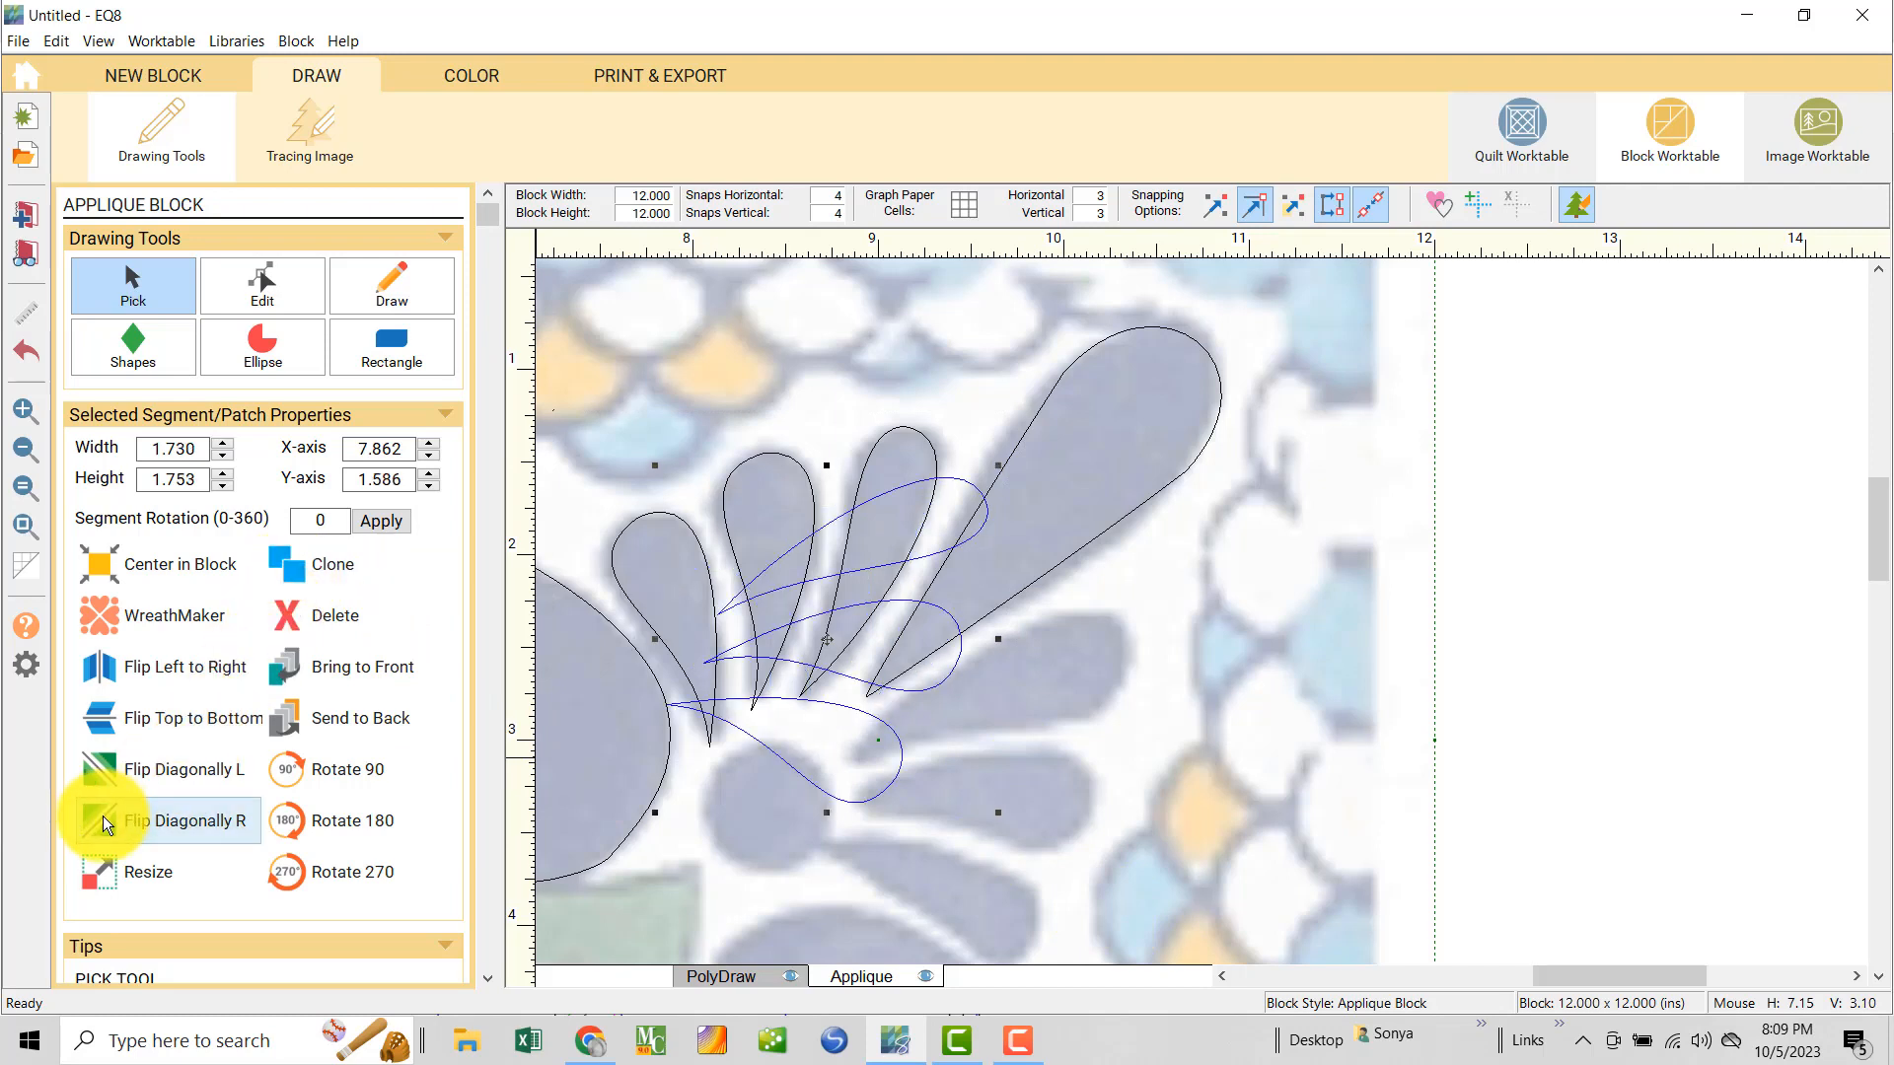
pyautogui.moveTo(828, 634)
pyautogui.mouseDown()
pyautogui.moveTo(952, 730)
pyautogui.moveTo(987, 789)
pyautogui.mouseUp()
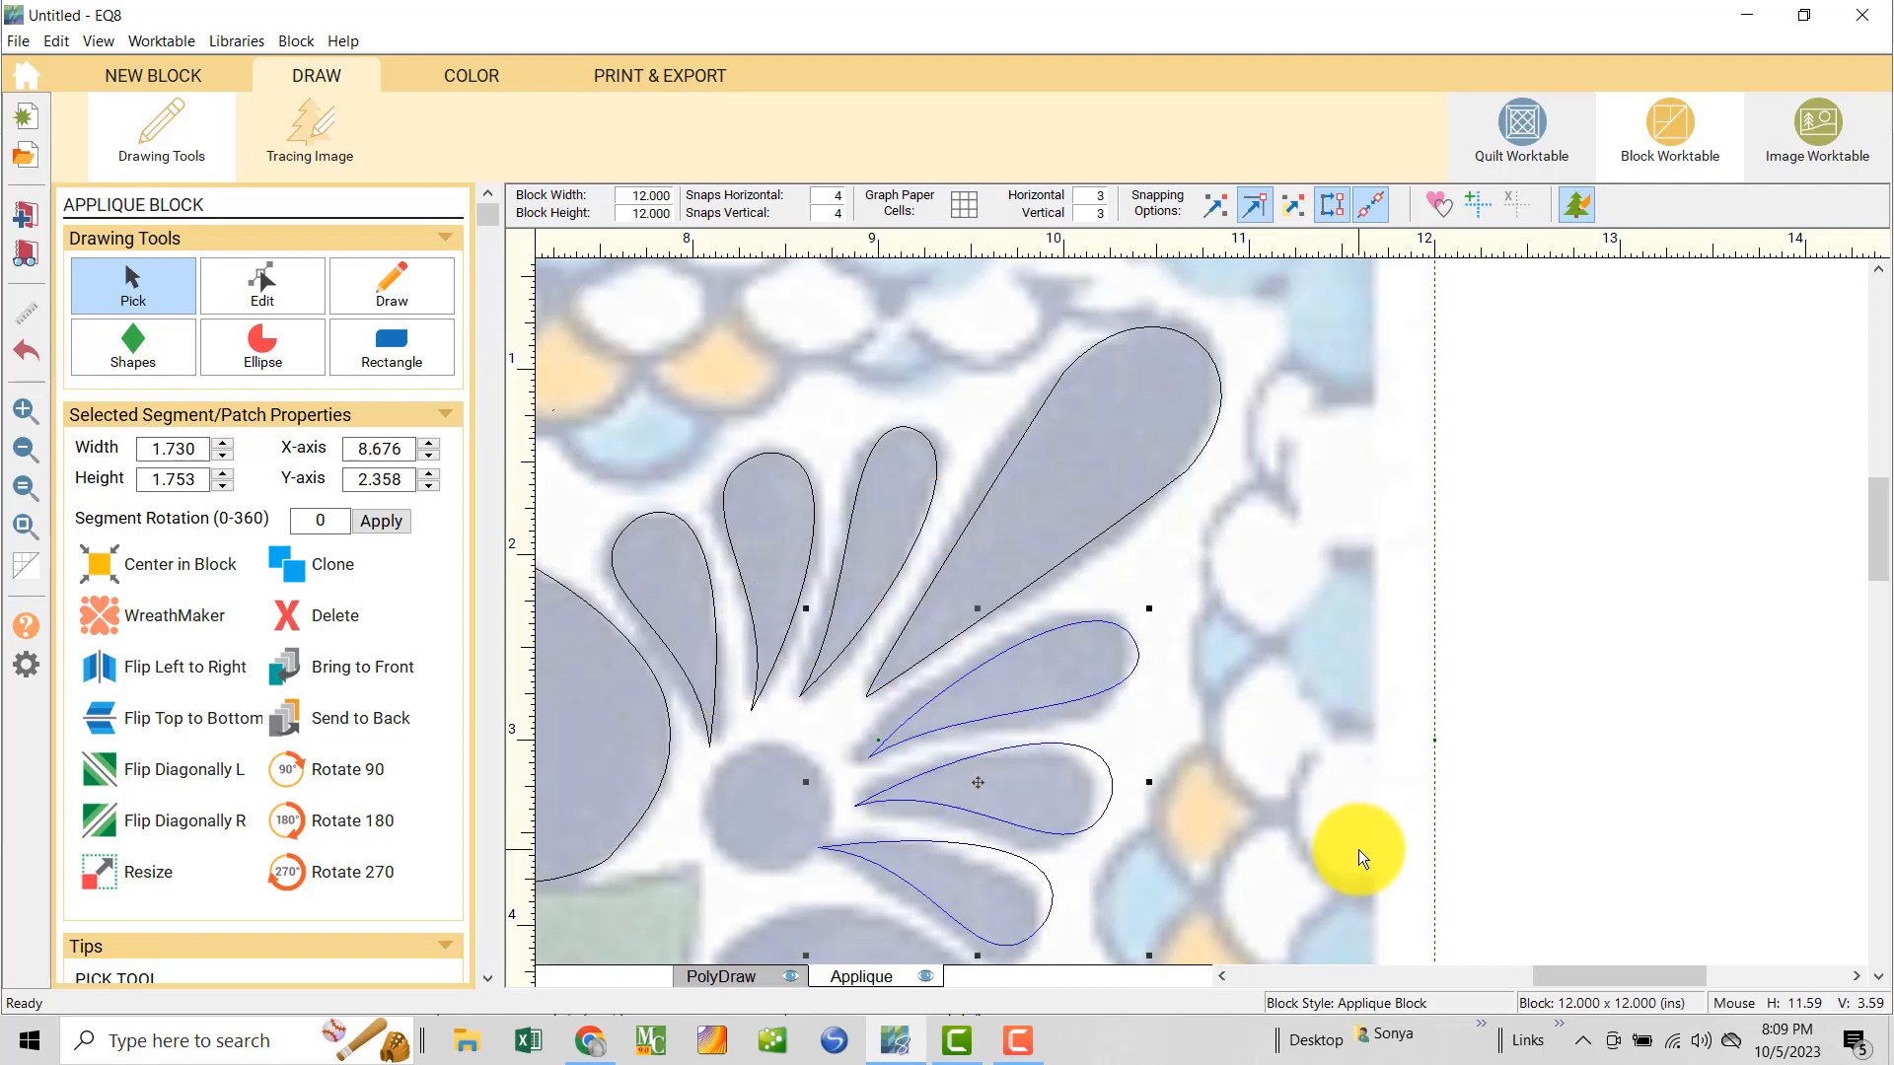
pyautogui.click(20, 449)
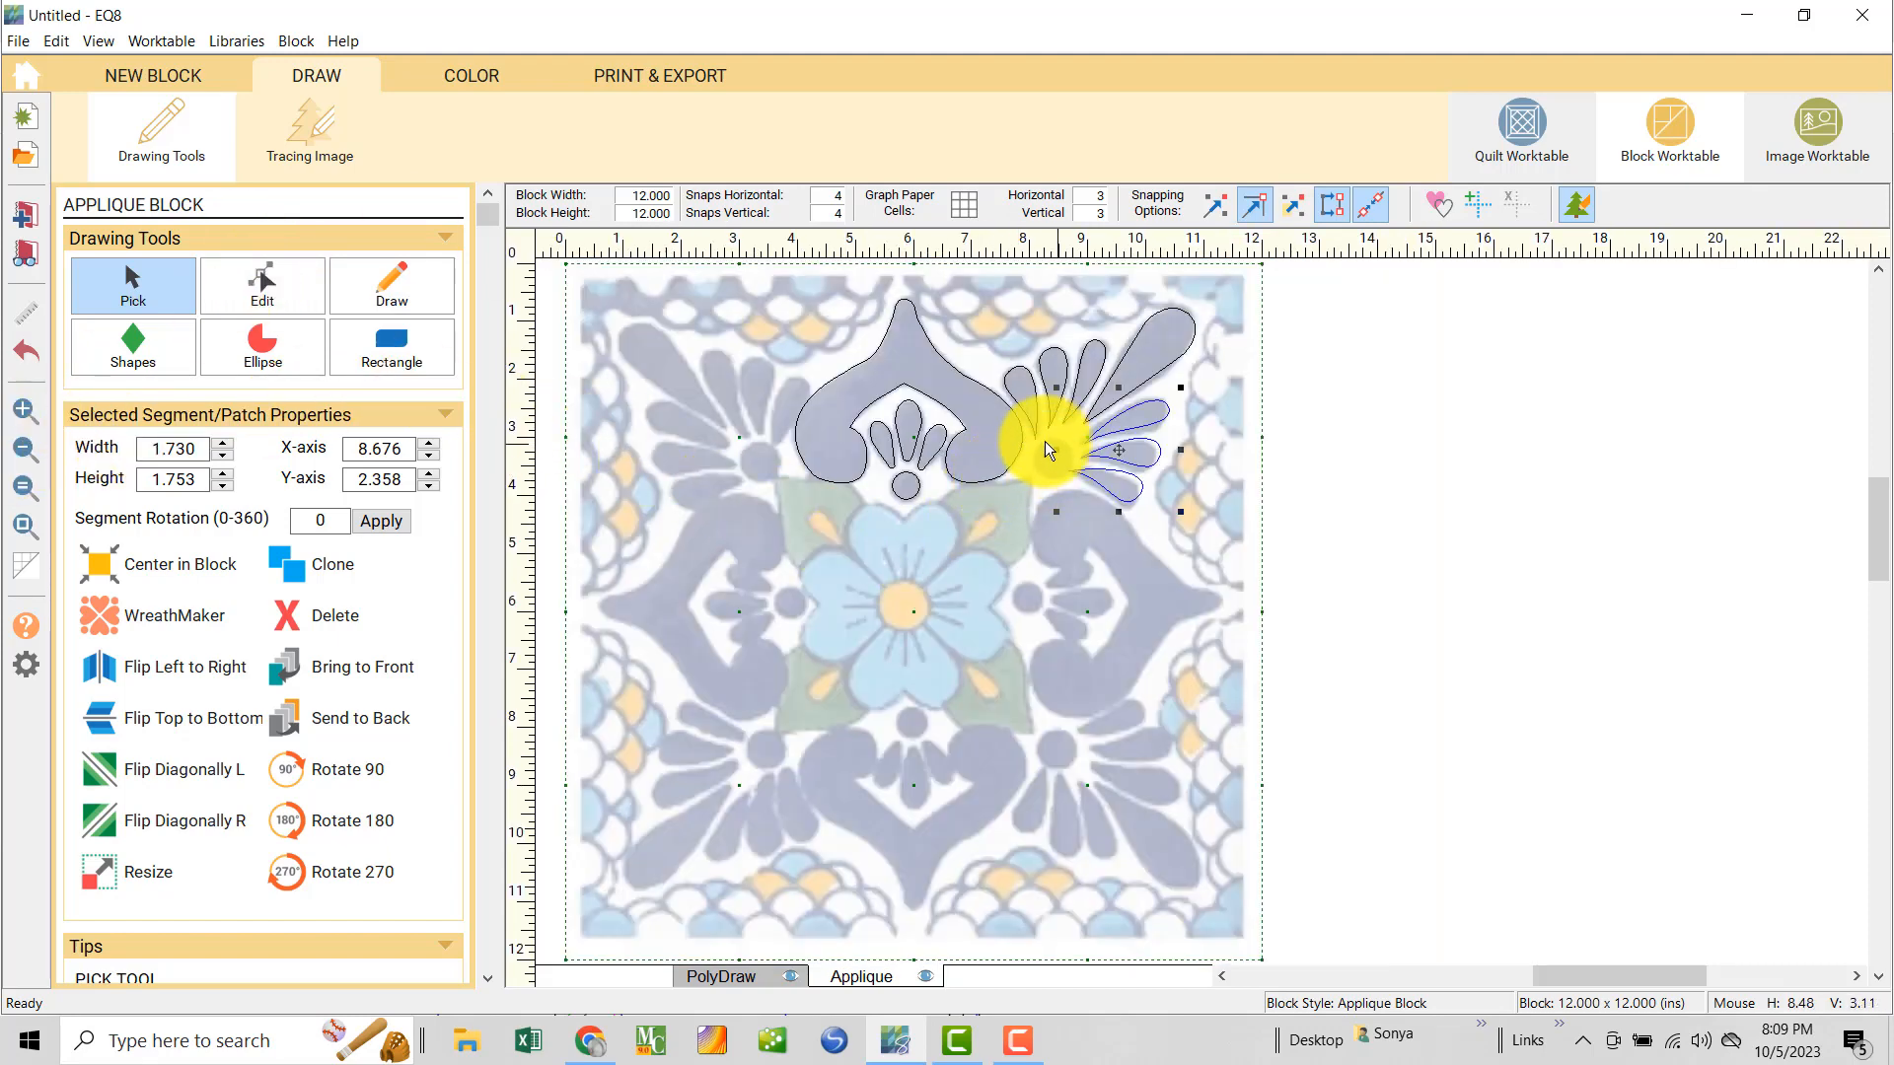
pyautogui.click(256, 341)
pyautogui.click(22, 407)
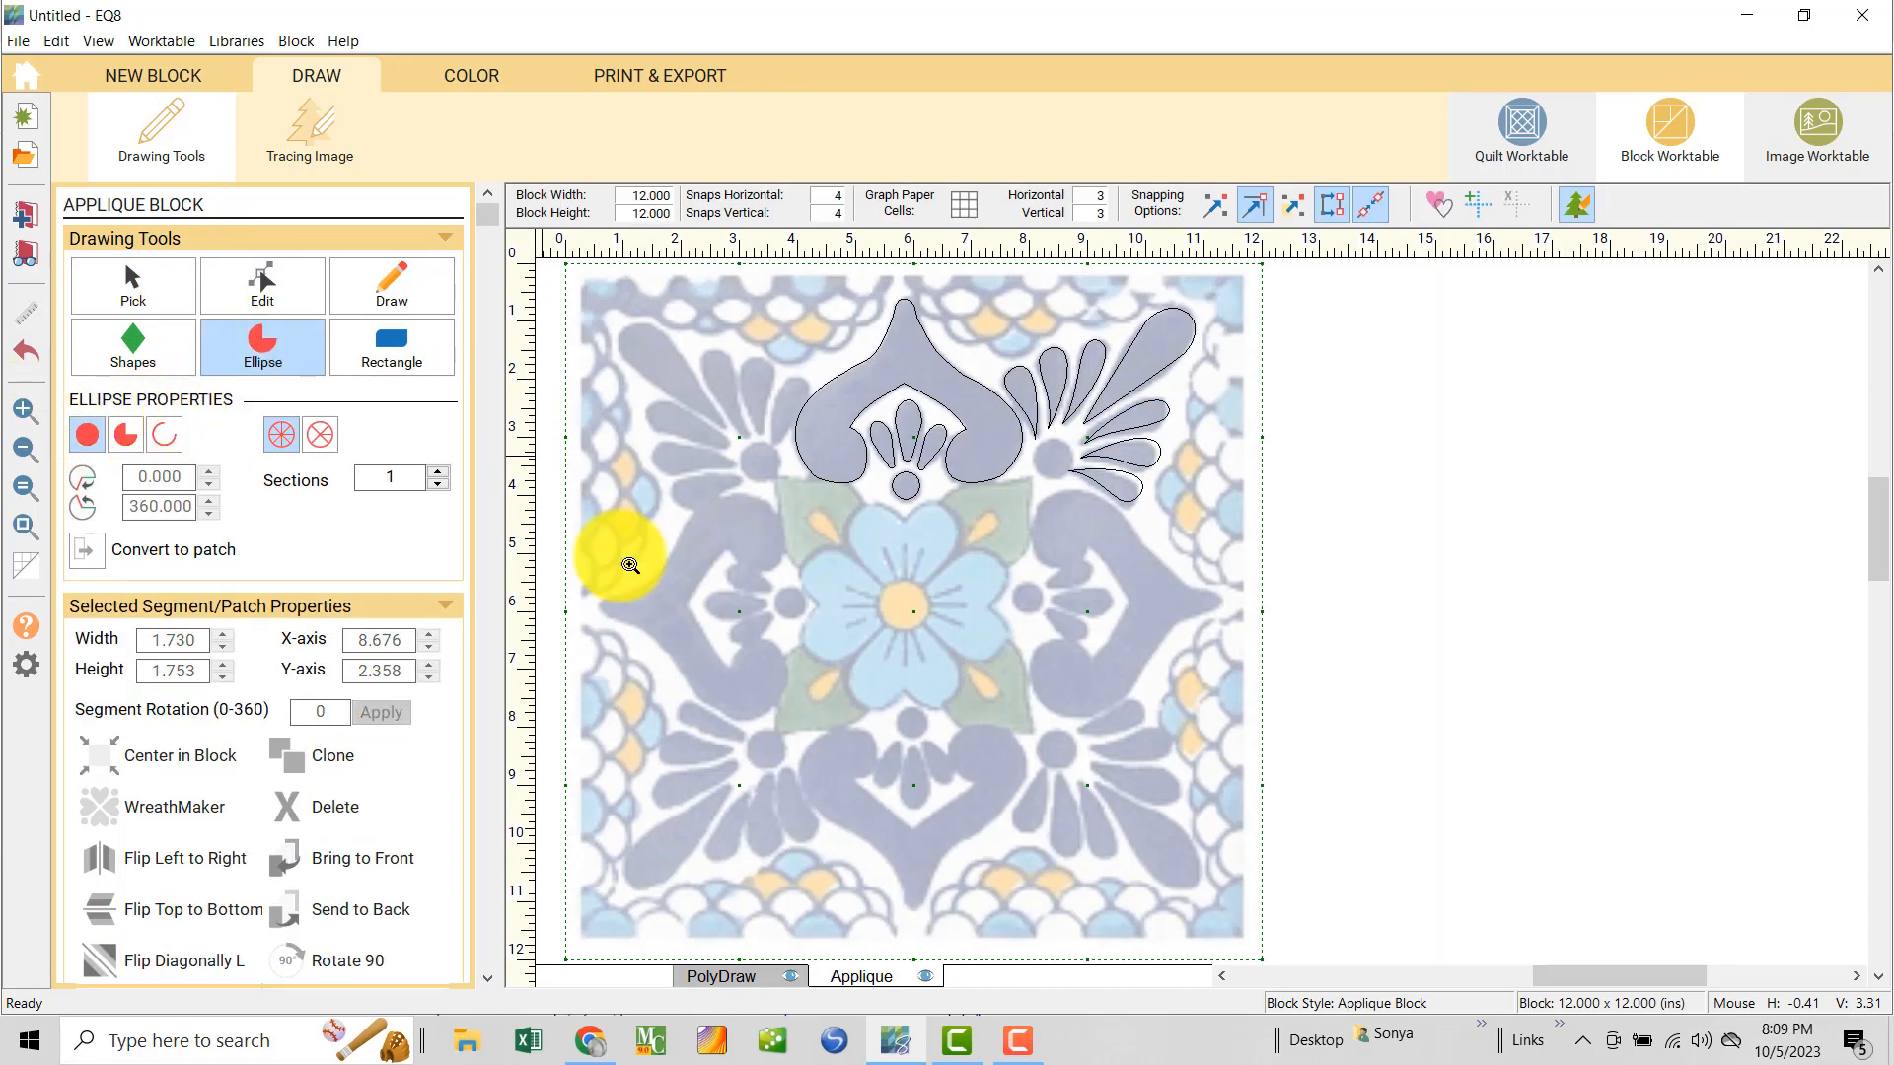
pyautogui.moveTo(955, 352); pyautogui.dragTo(1150, 581)
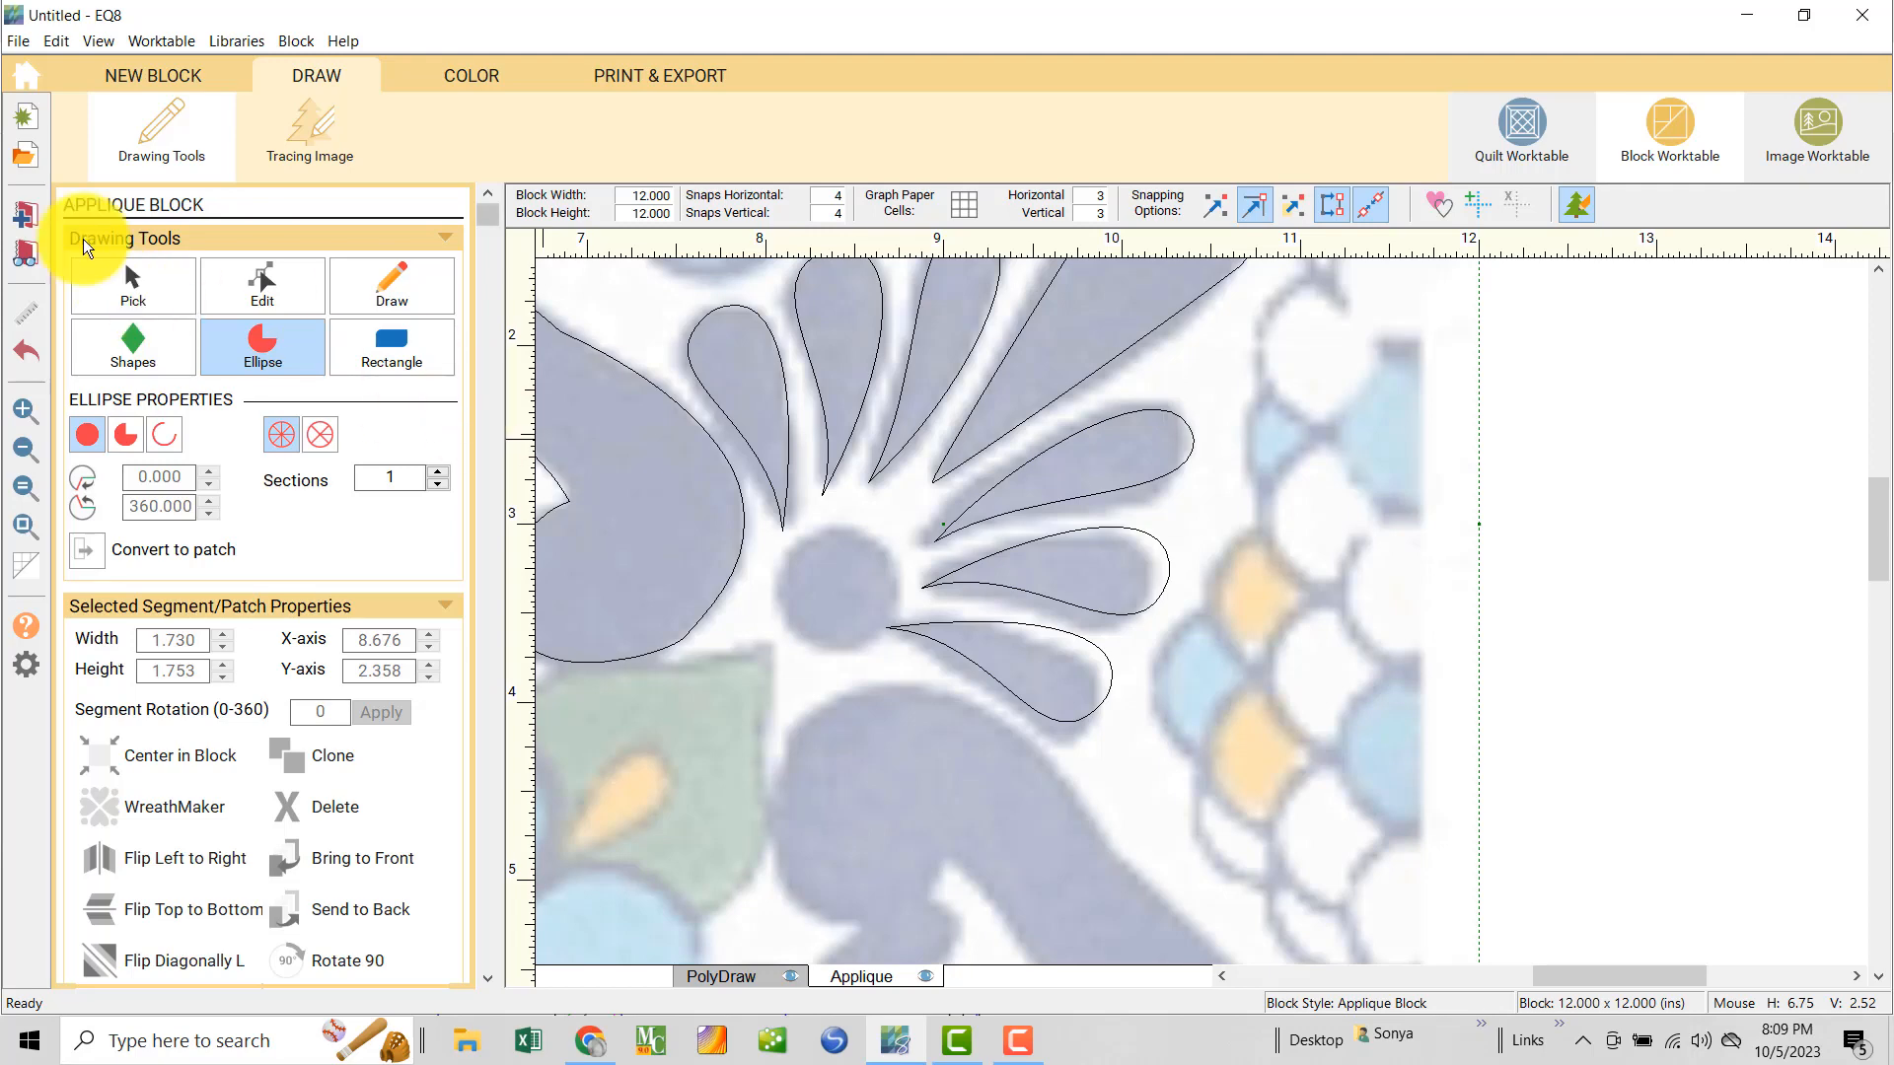
pyautogui.click(26, 446)
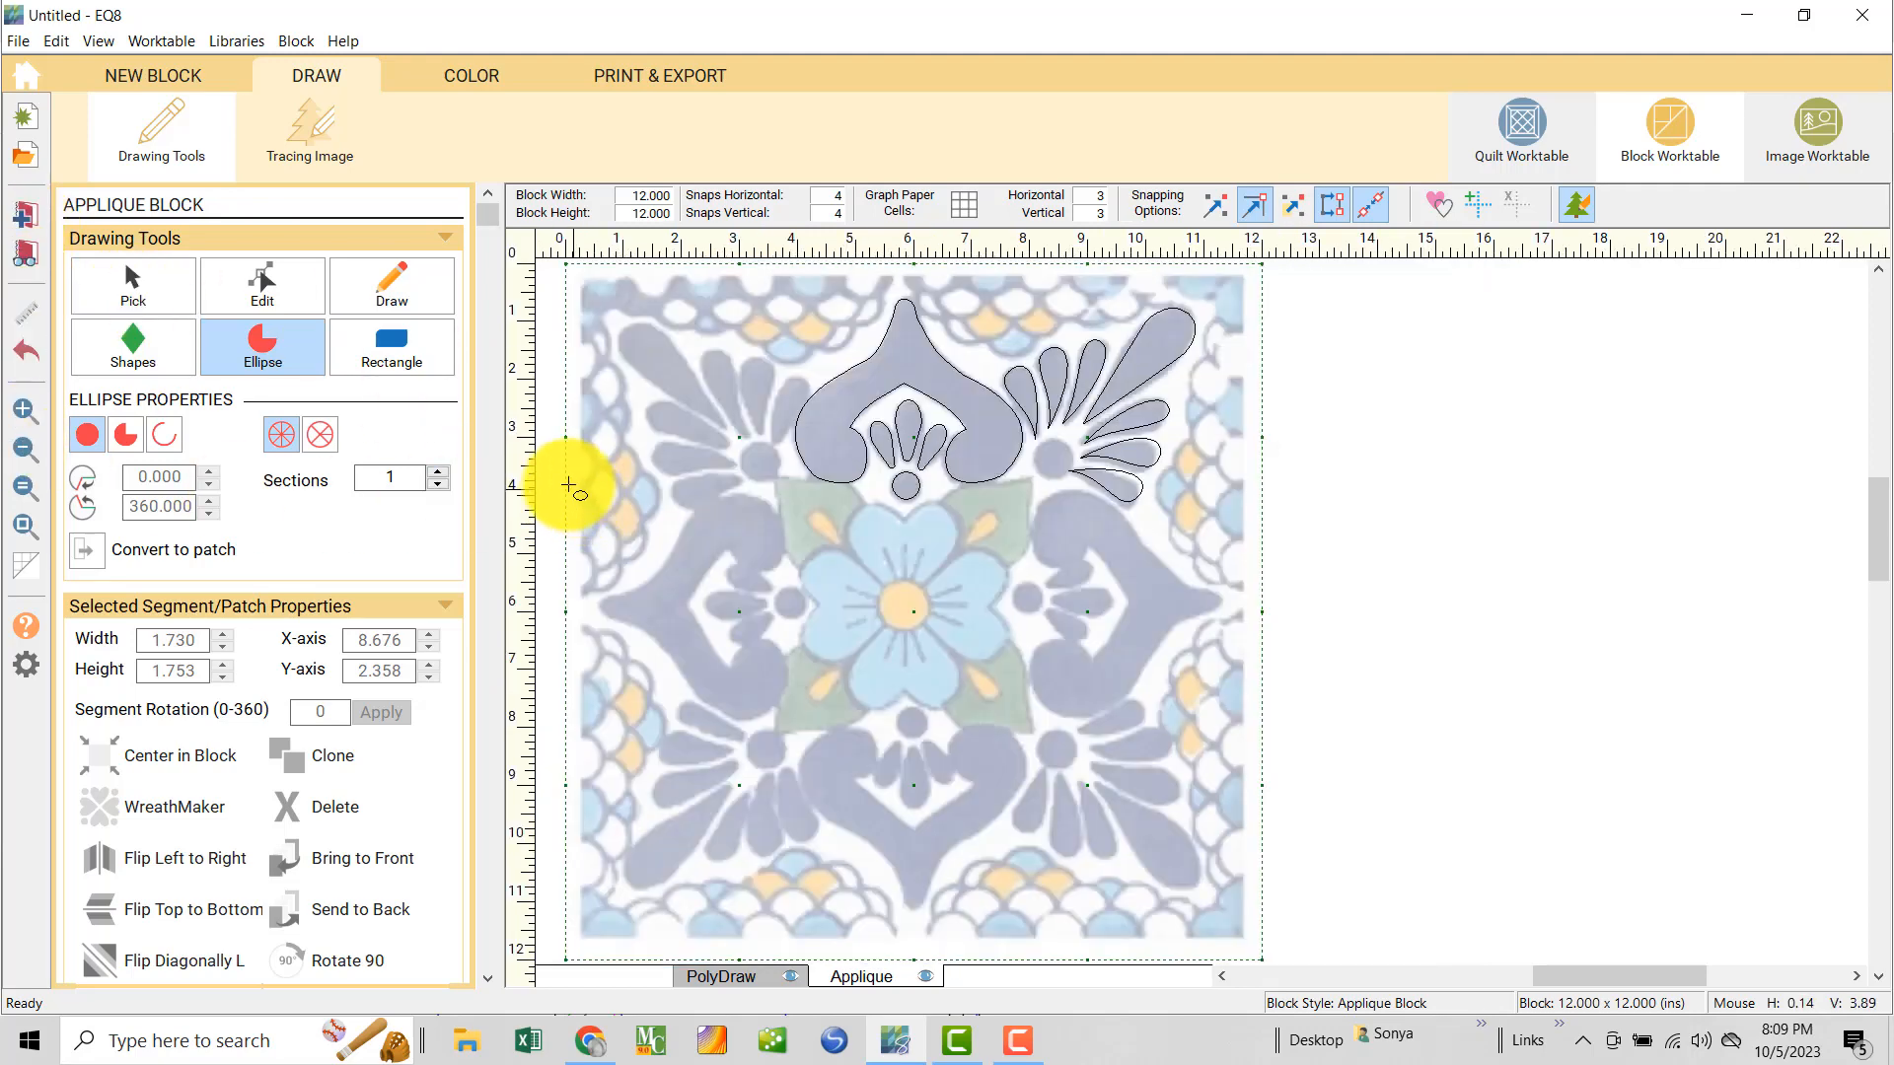
# - Move the small circle from beneath the heart motif onto the dot at the base of the corner petal fan
pyautogui.click(136, 292)
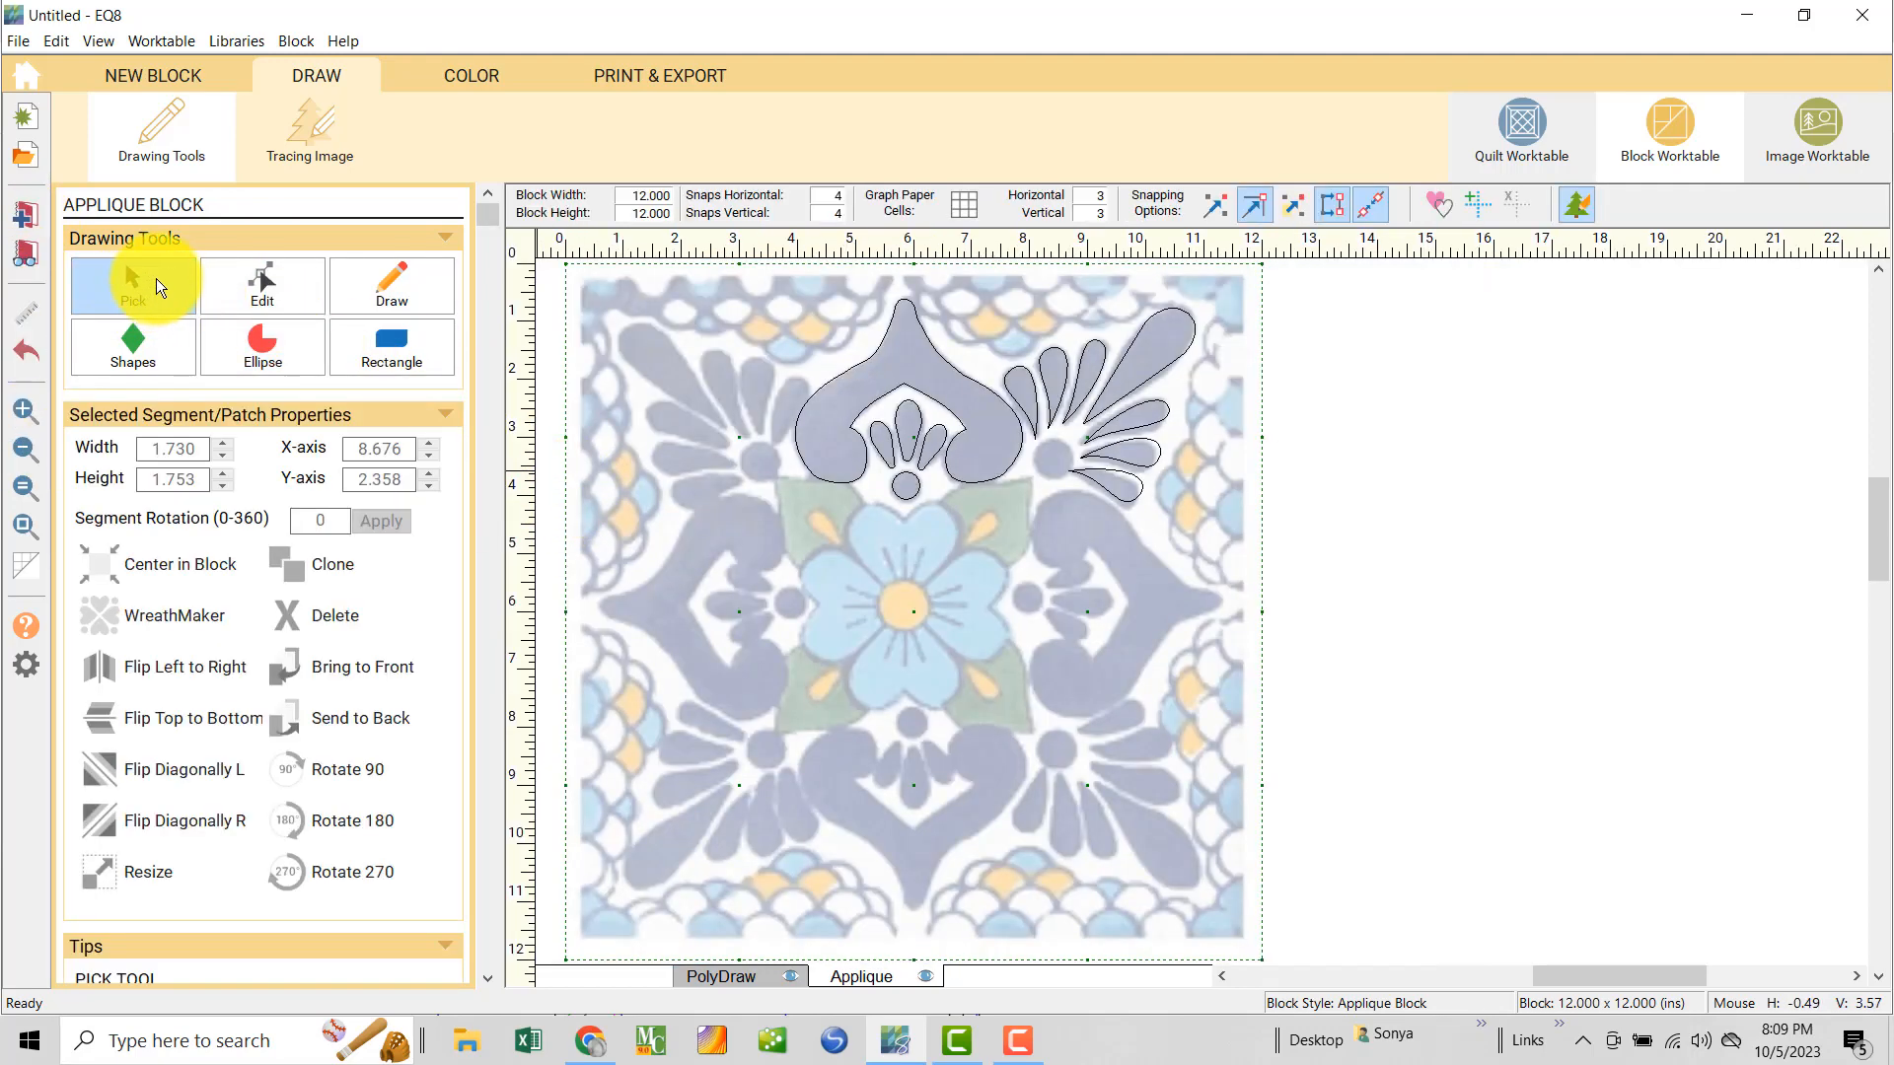
pyautogui.click(906, 501)
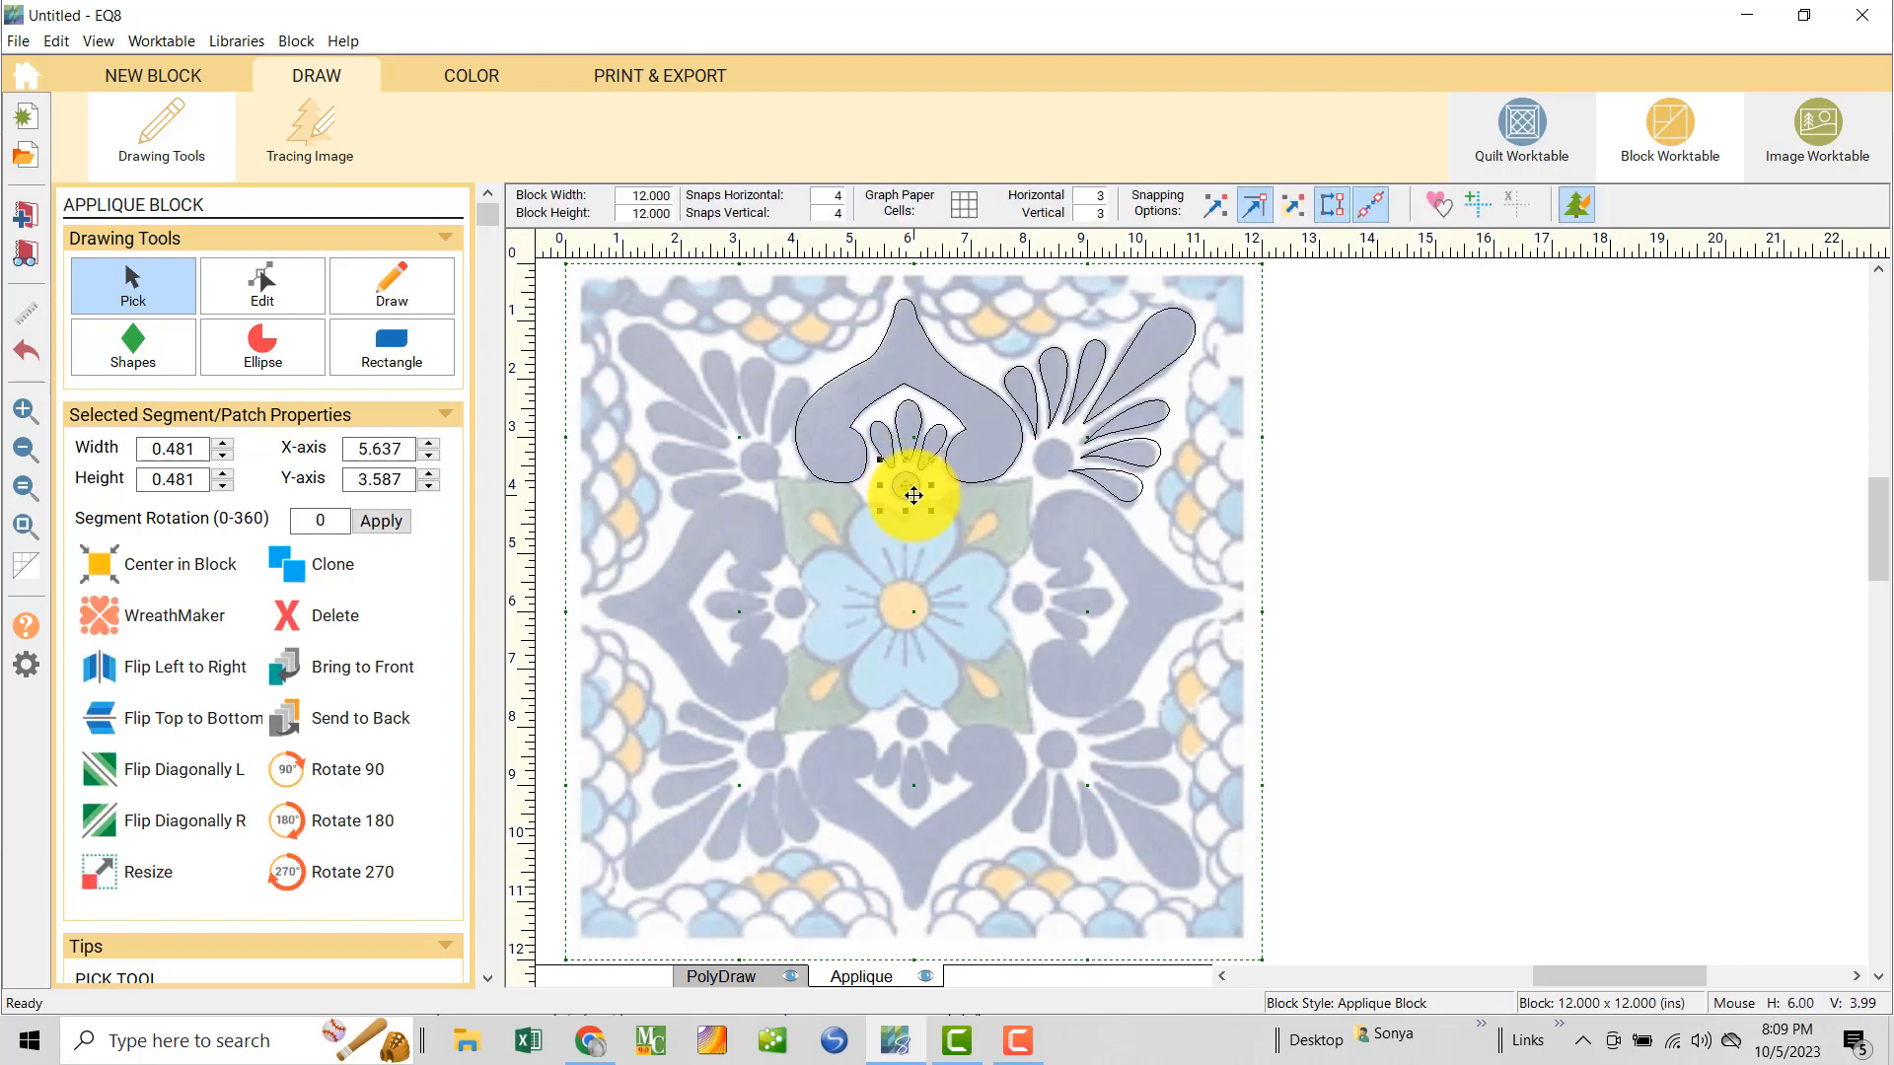
pyautogui.moveTo(904, 495); pyautogui.dragTo(1052, 459)
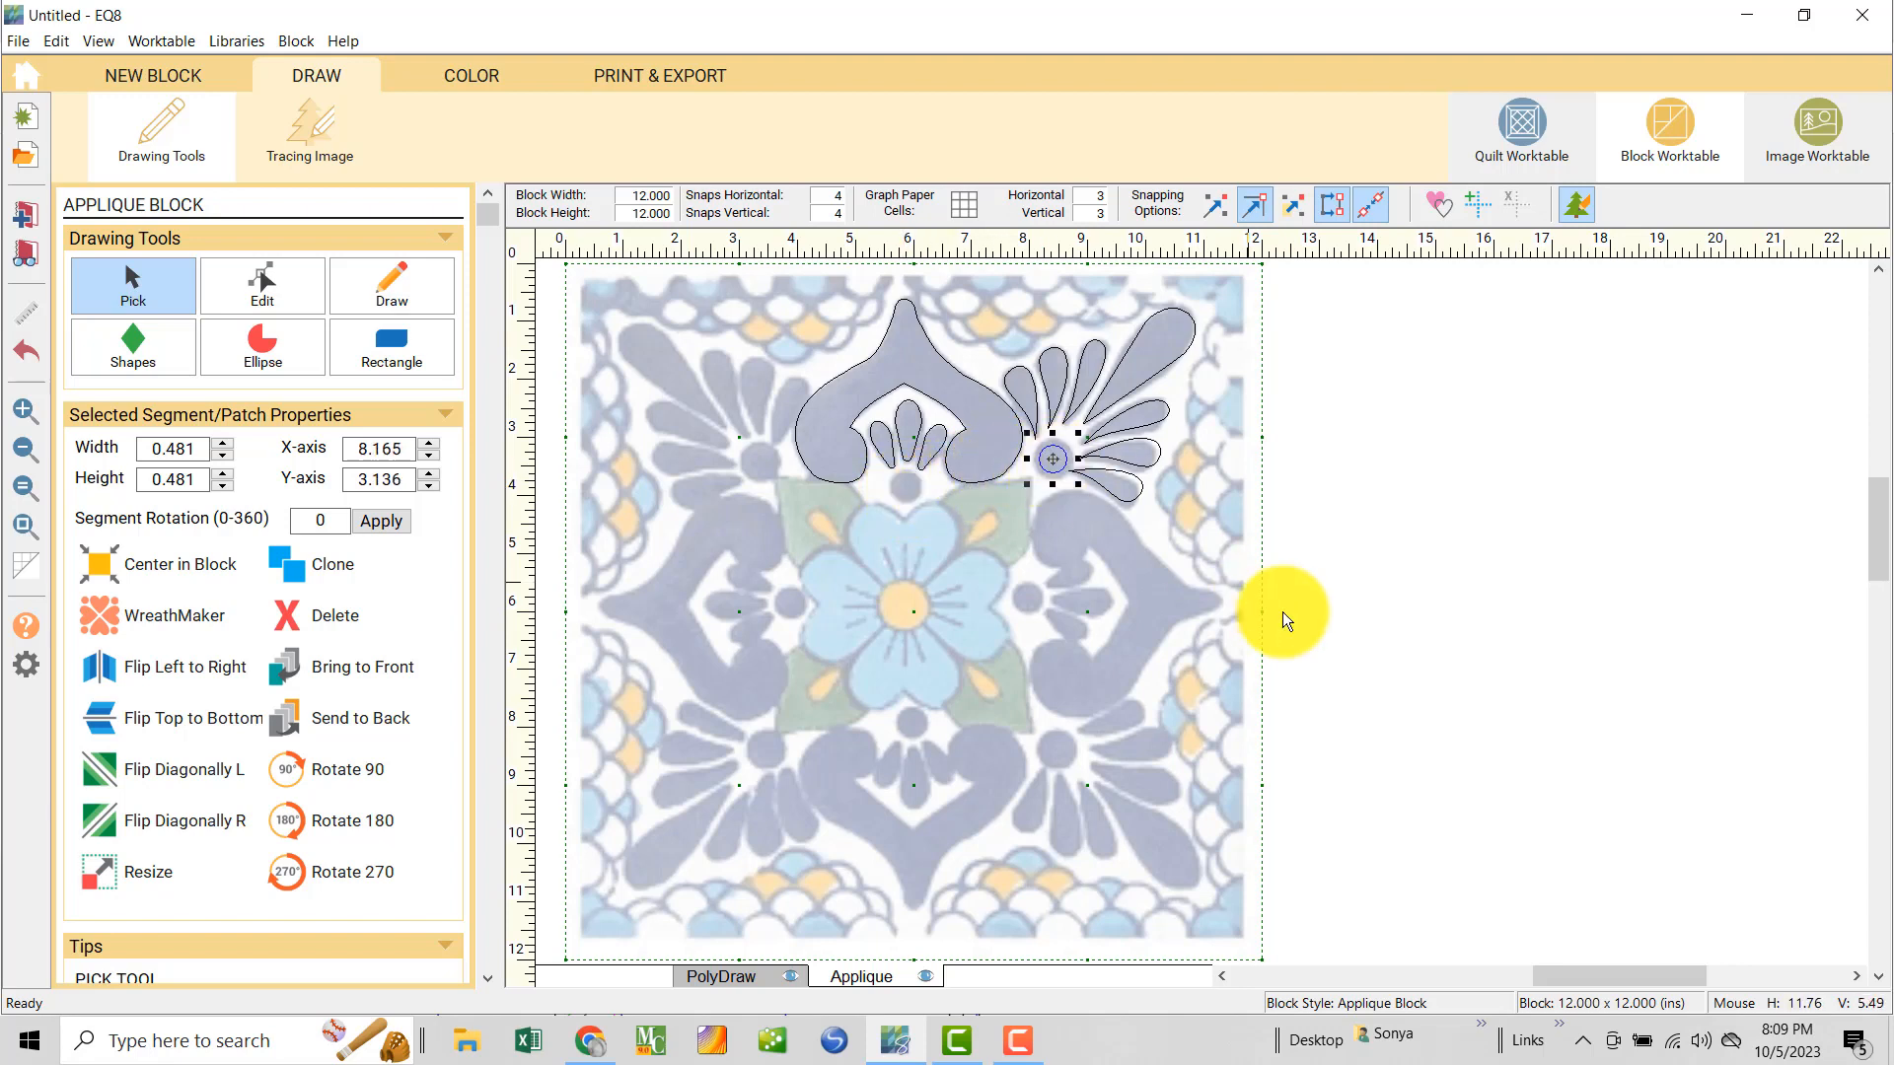
# - Resize the small circle at the base of the corner petal fan to 110 percent horizontally and vertically
pyautogui.click(126, 862)
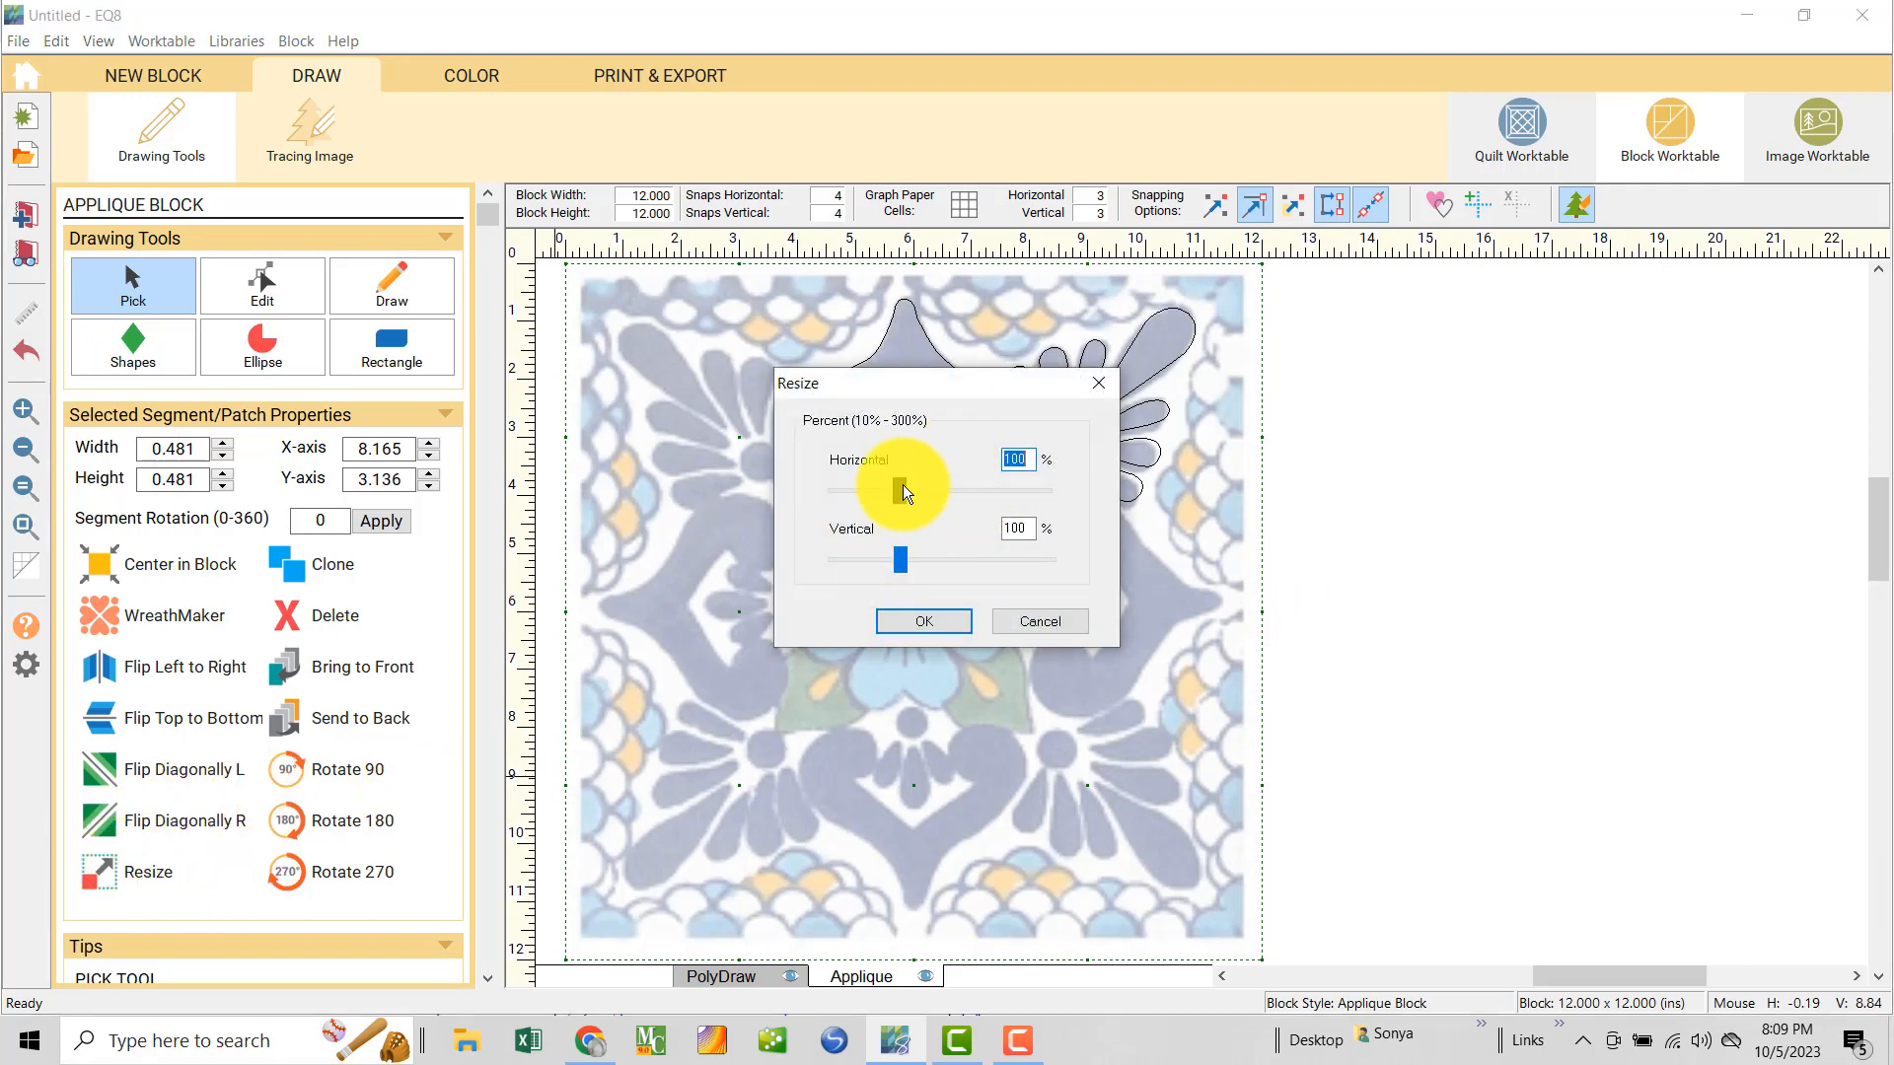
pyautogui.moveTo(903, 484); pyautogui.dragTo(910, 483)
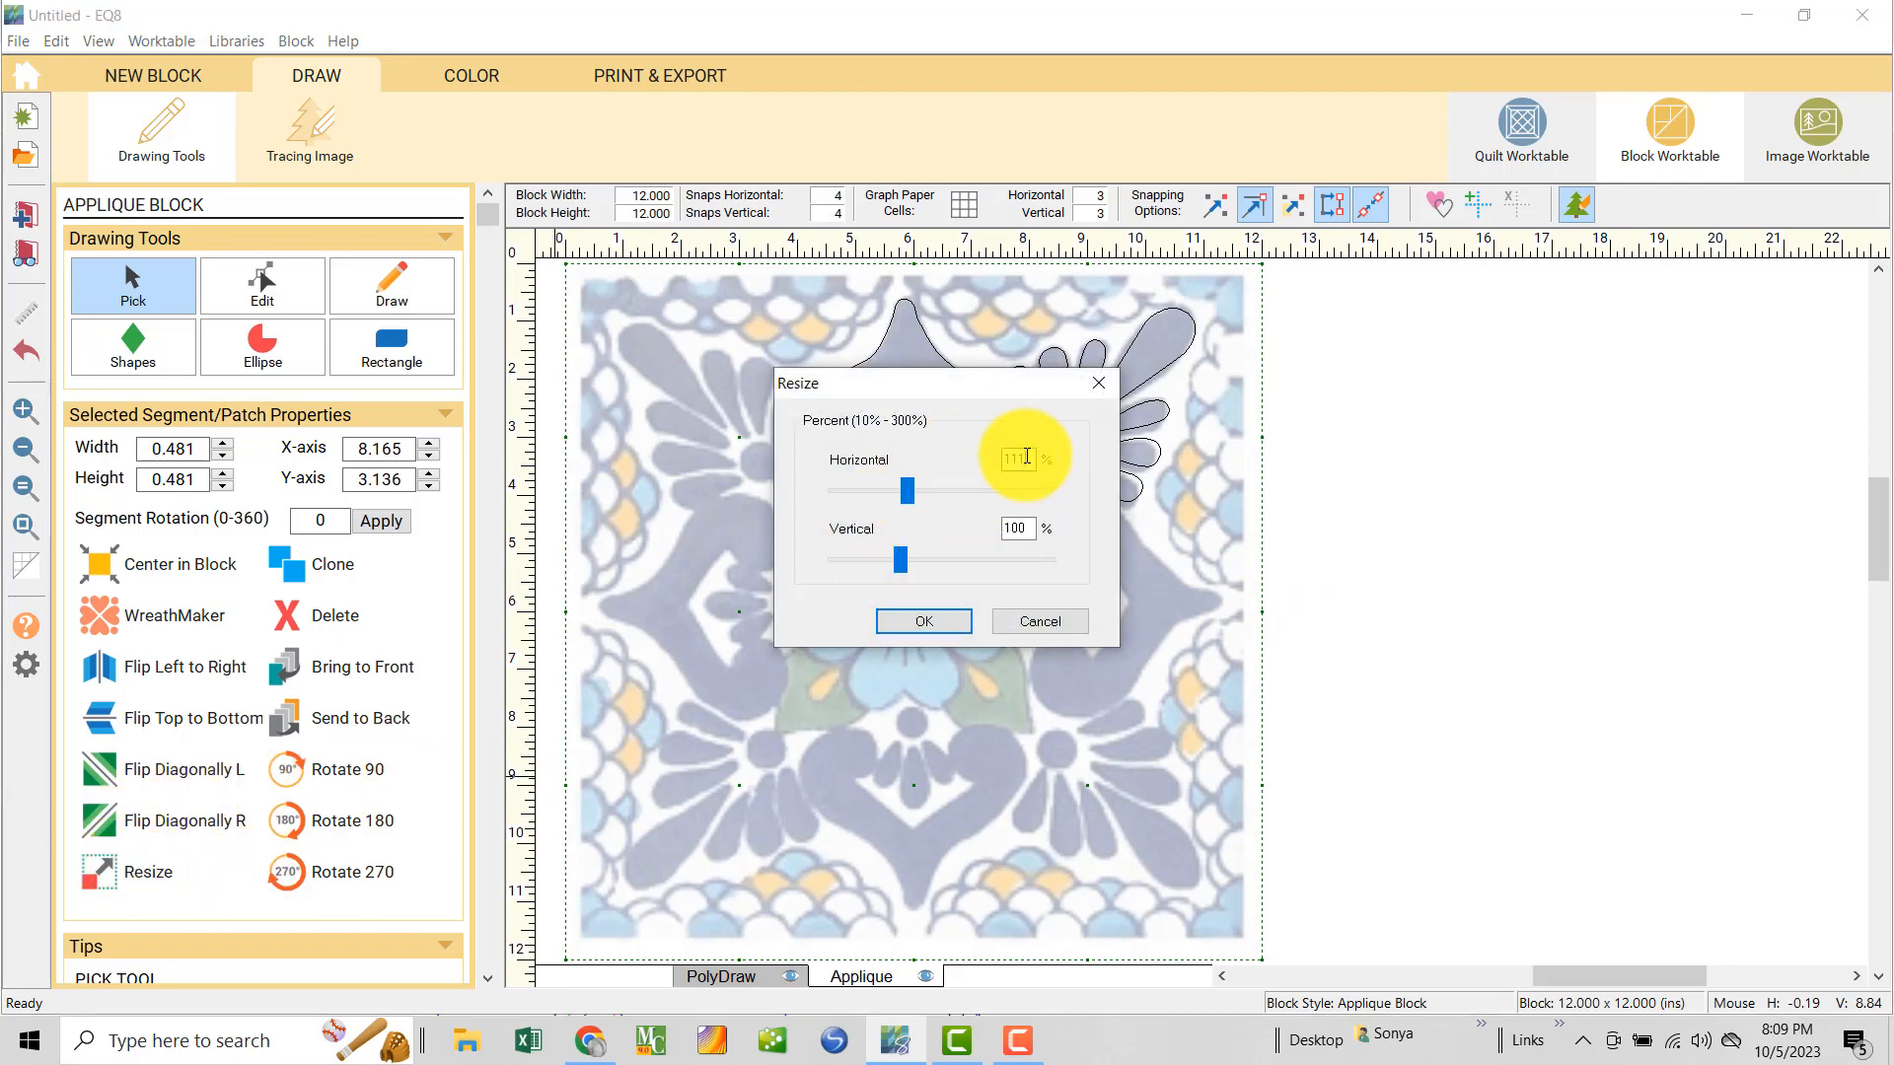
pyautogui.write('11')
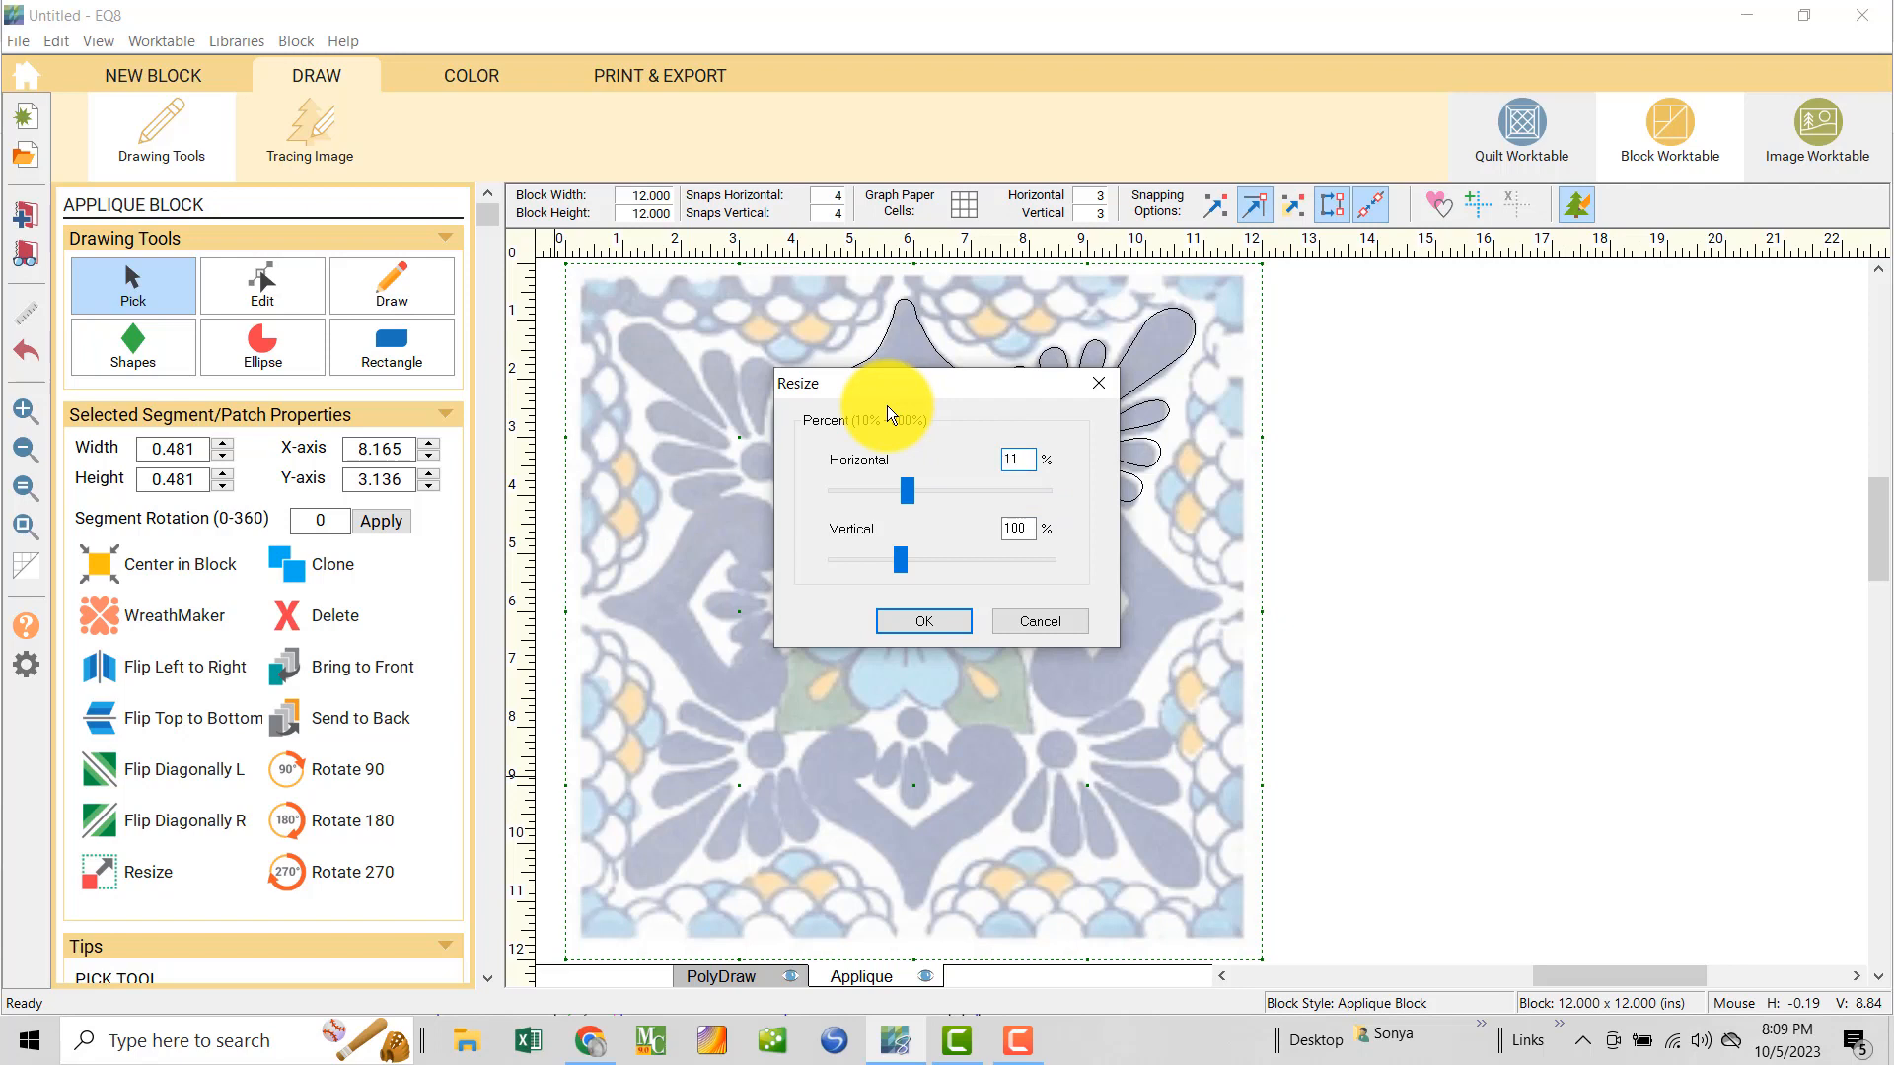
pyautogui.write('0')
pyautogui.press('Tab')
pyautogui.press('Tab')
pyautogui.write('110')
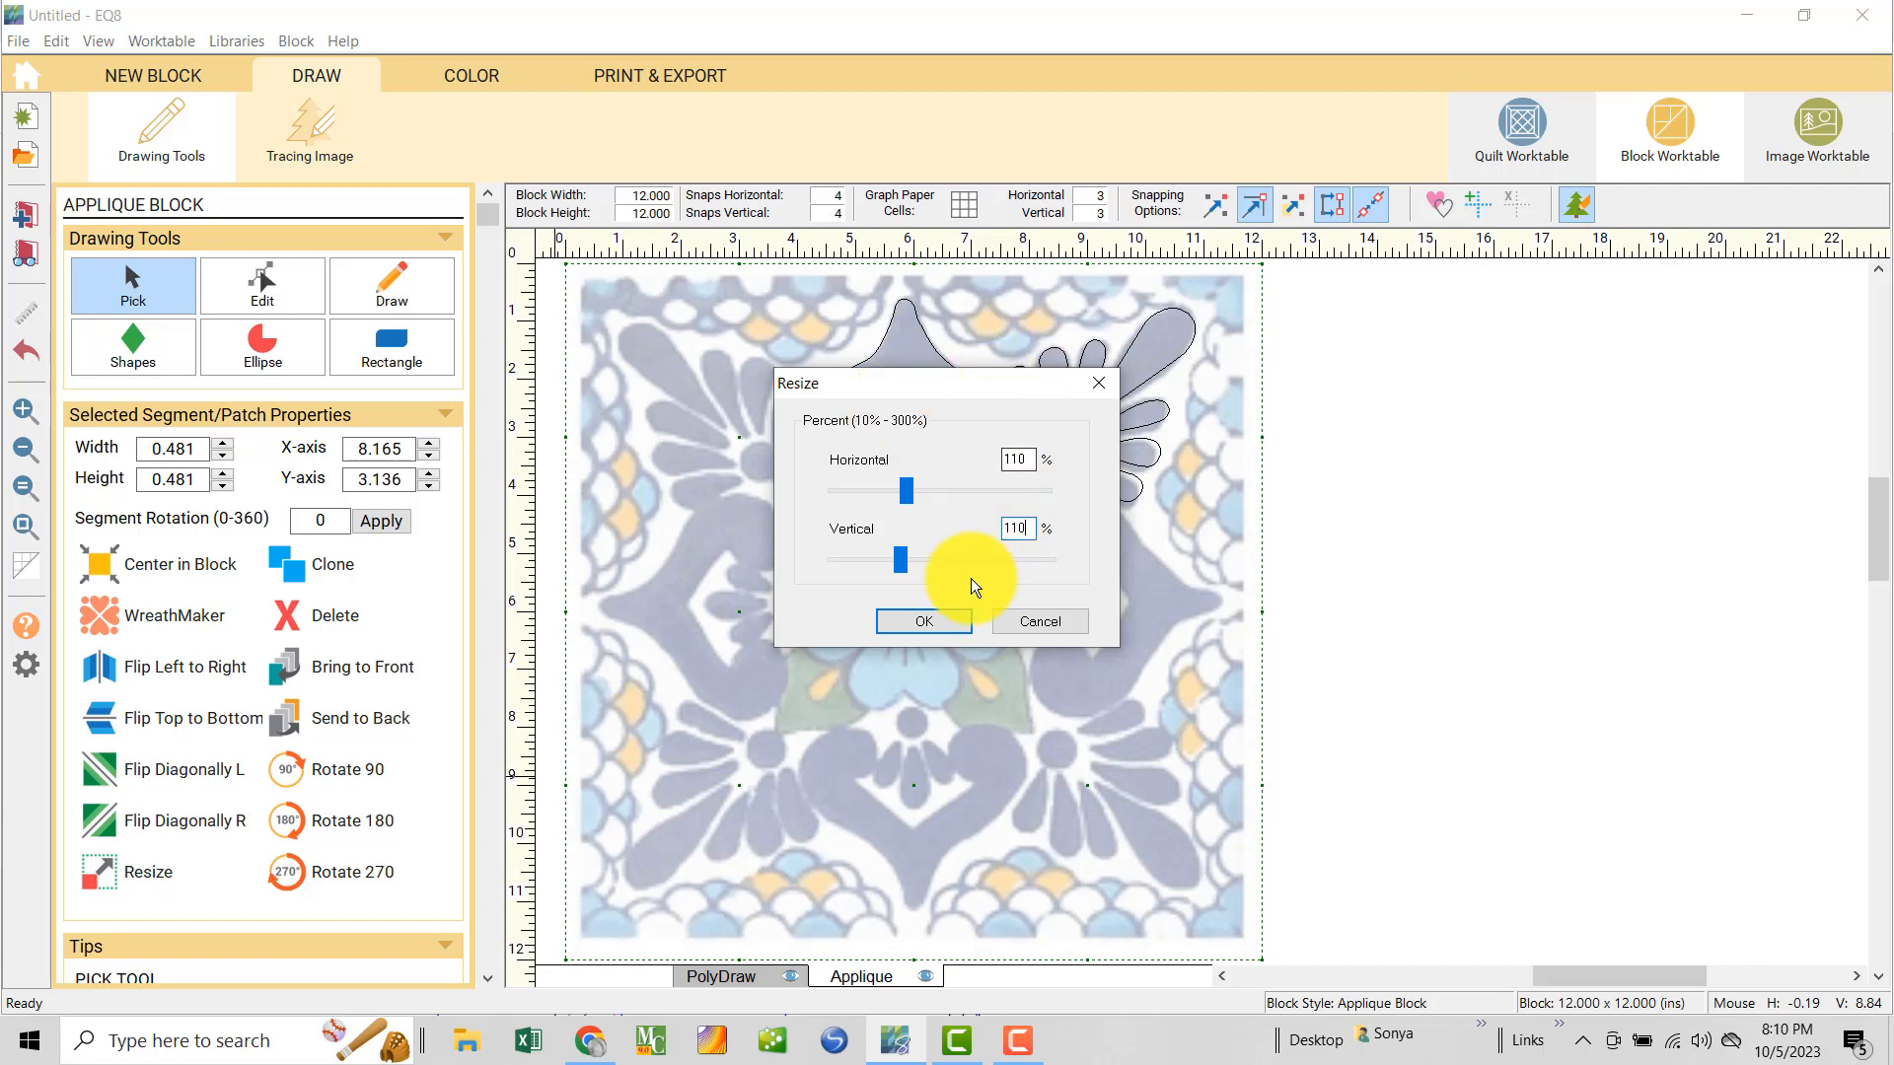
pyautogui.click(923, 620)
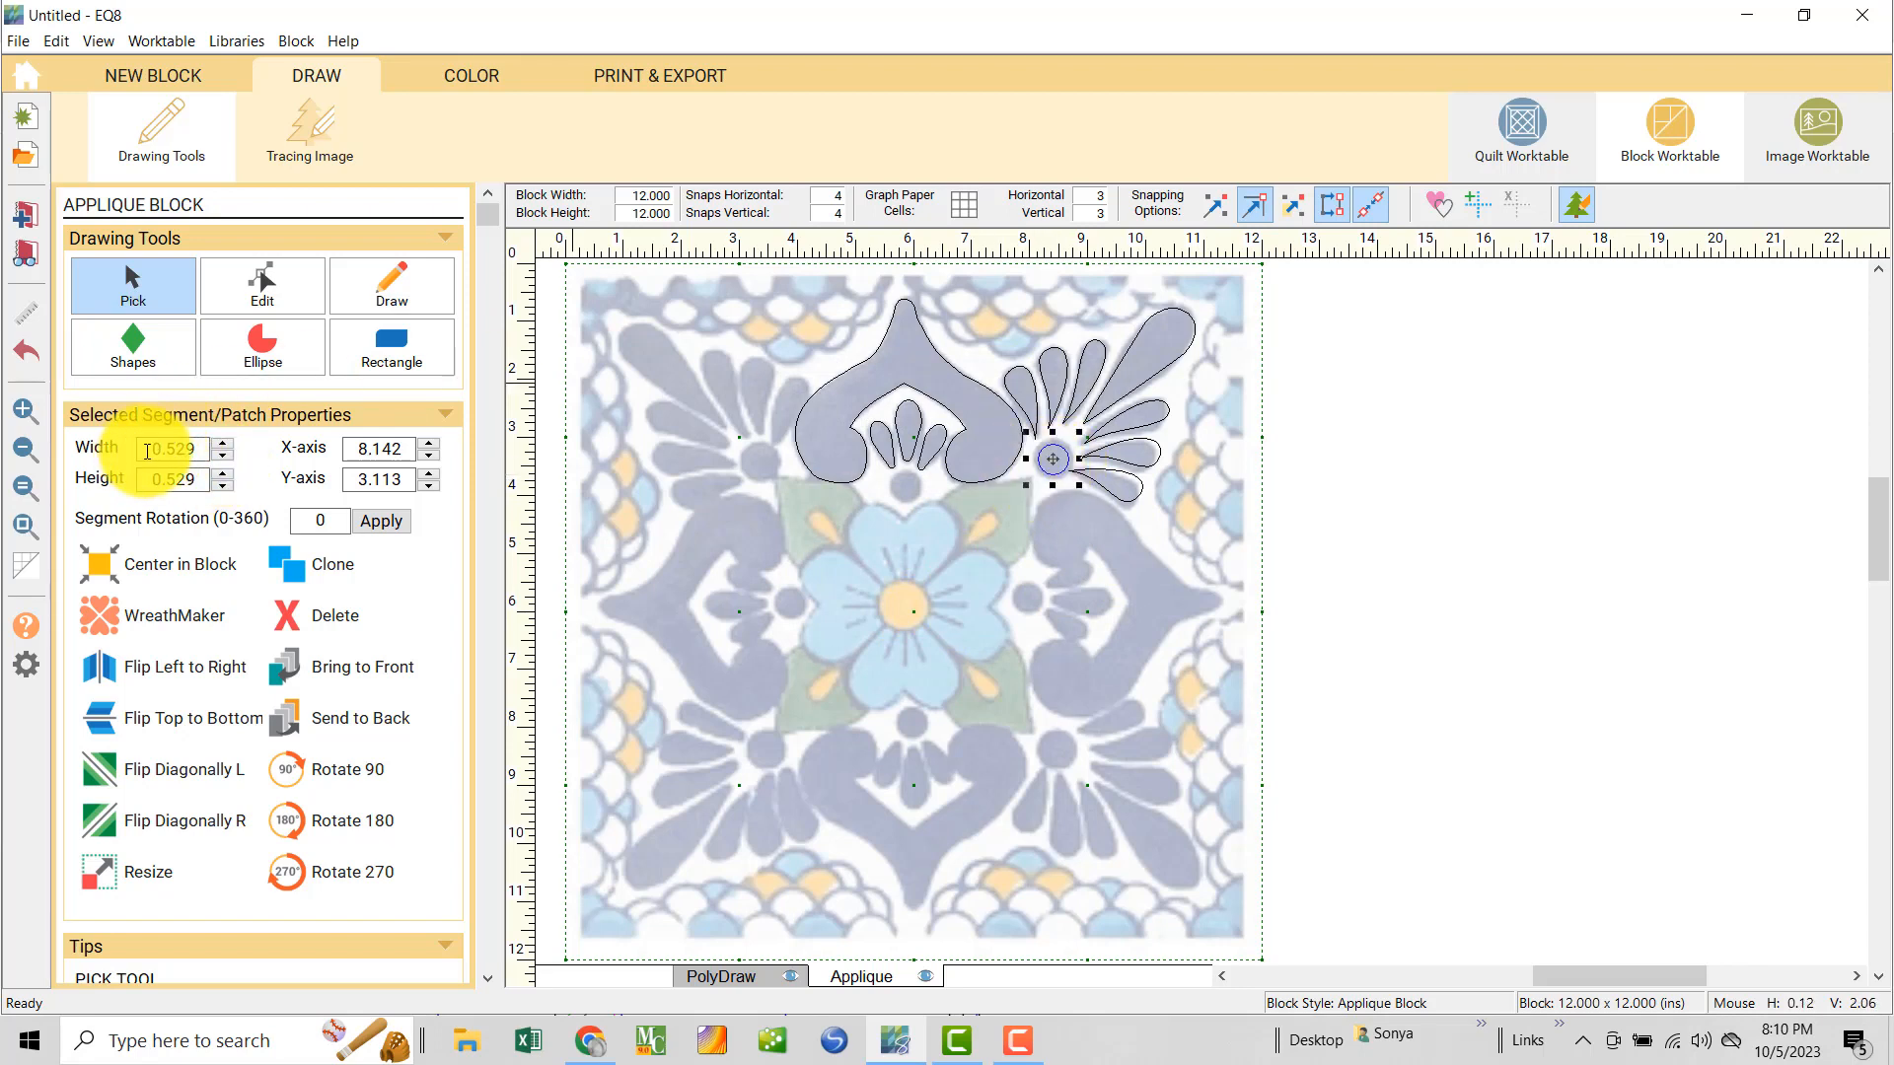
# - Set the corner fan circle's width and height to 0.6 and recentre it over the dot in the image
pyautogui.doubleClick(204, 446)
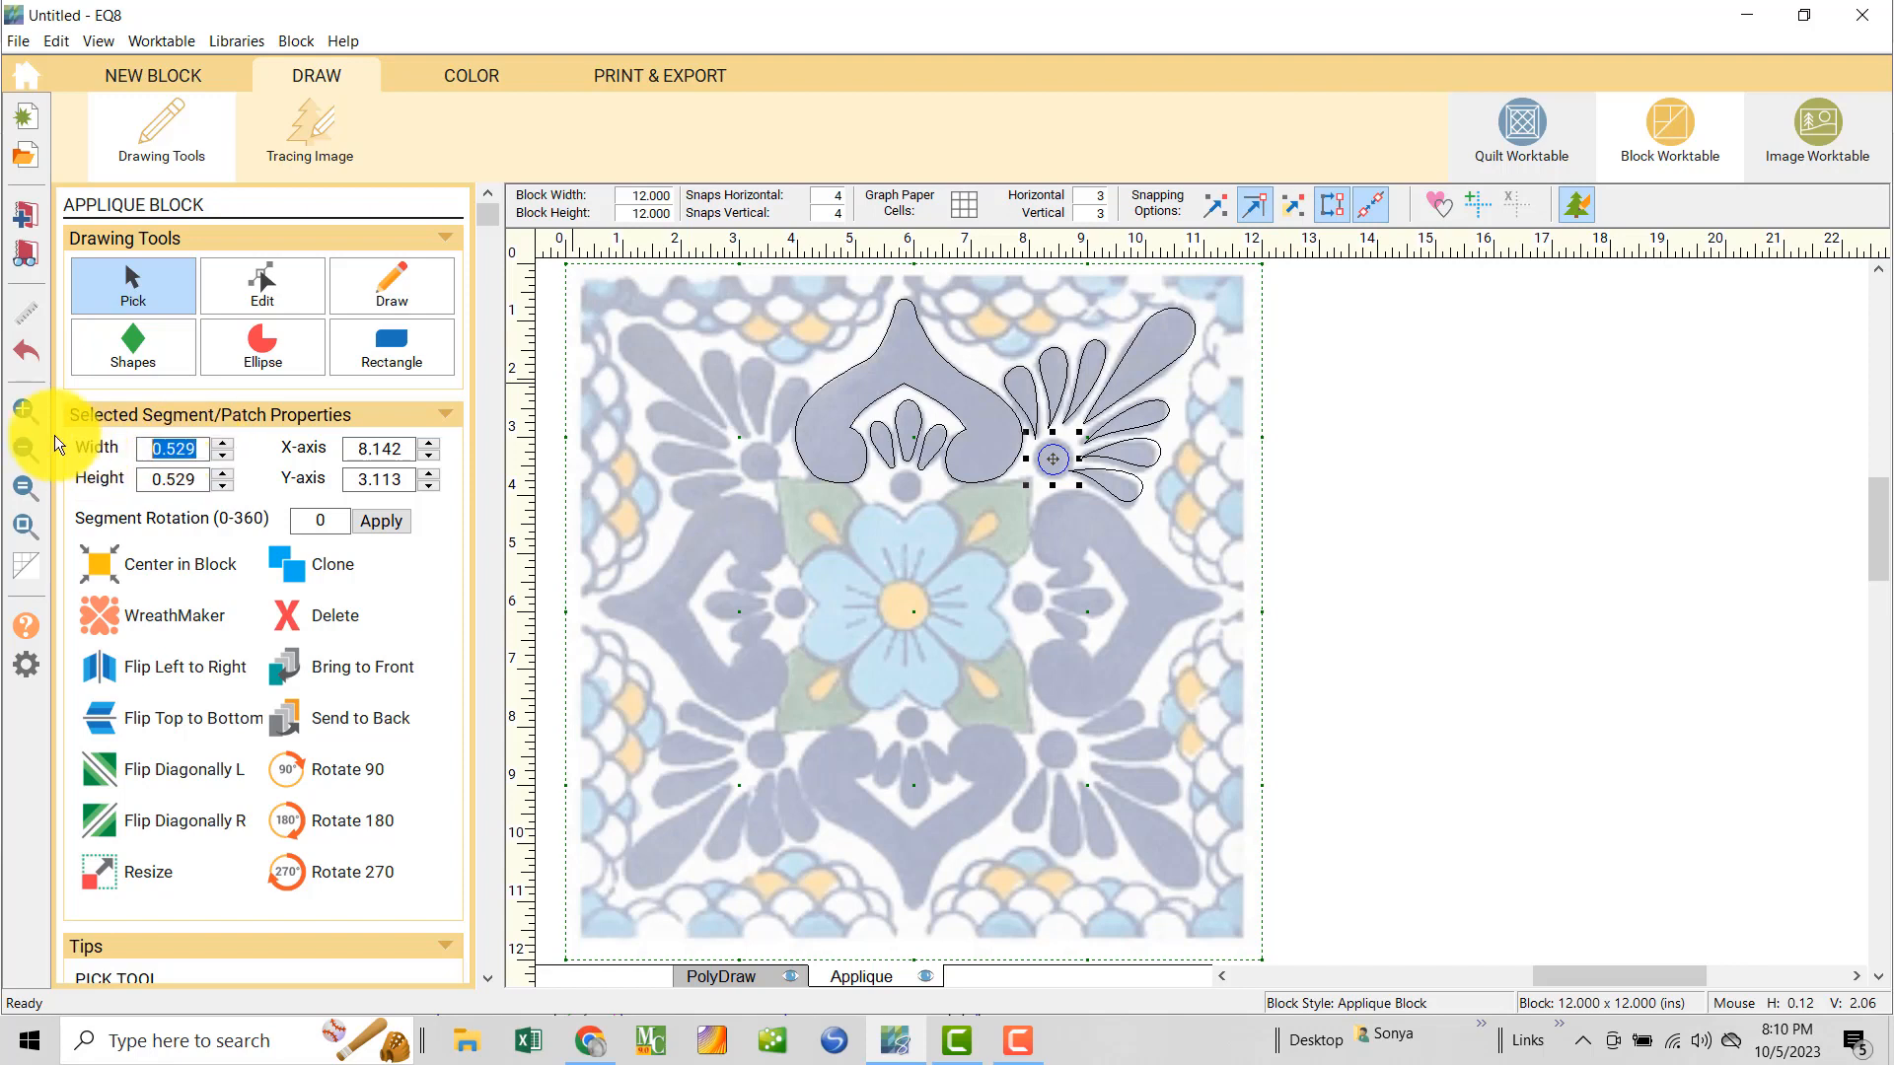
pyautogui.write('.6')
pyautogui.press('Tab')
pyautogui.write('.6')
pyautogui.press('Tab')
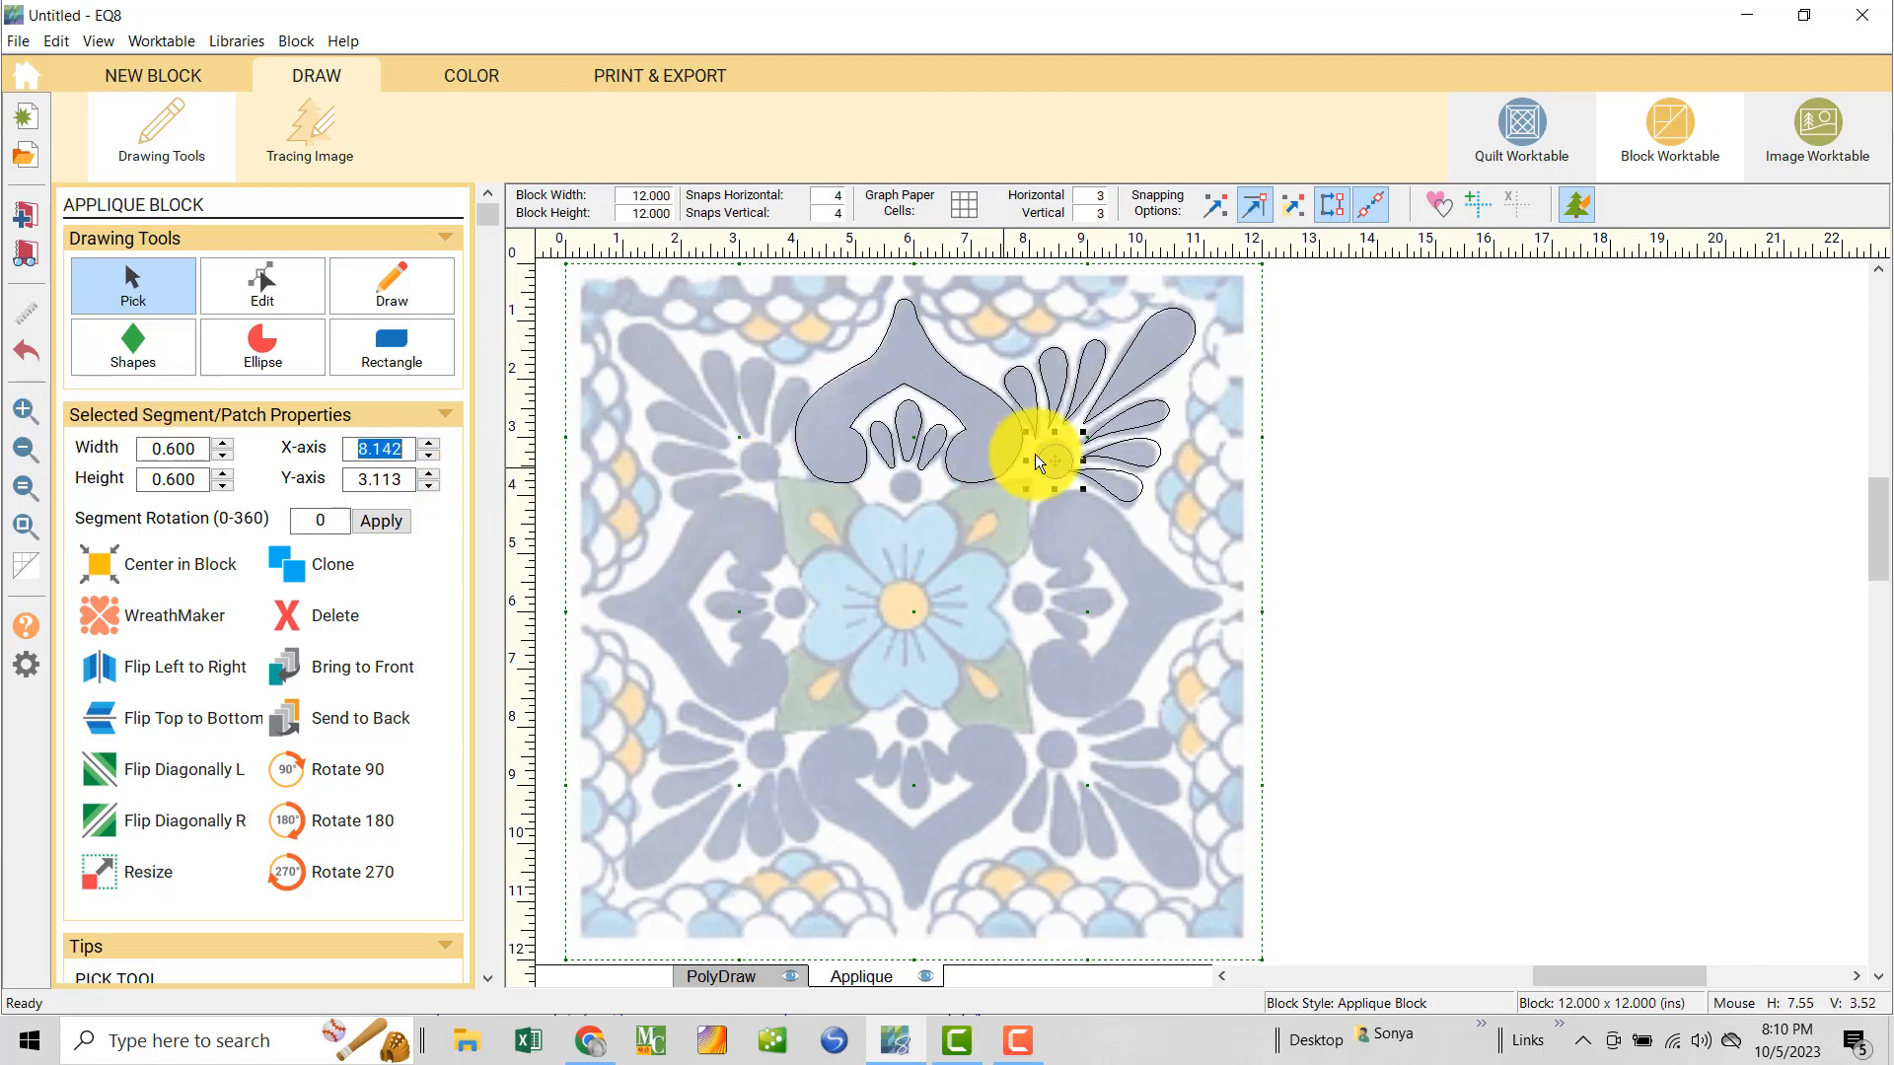
pyautogui.moveTo(1056, 459); pyautogui.dragTo(1054, 455)
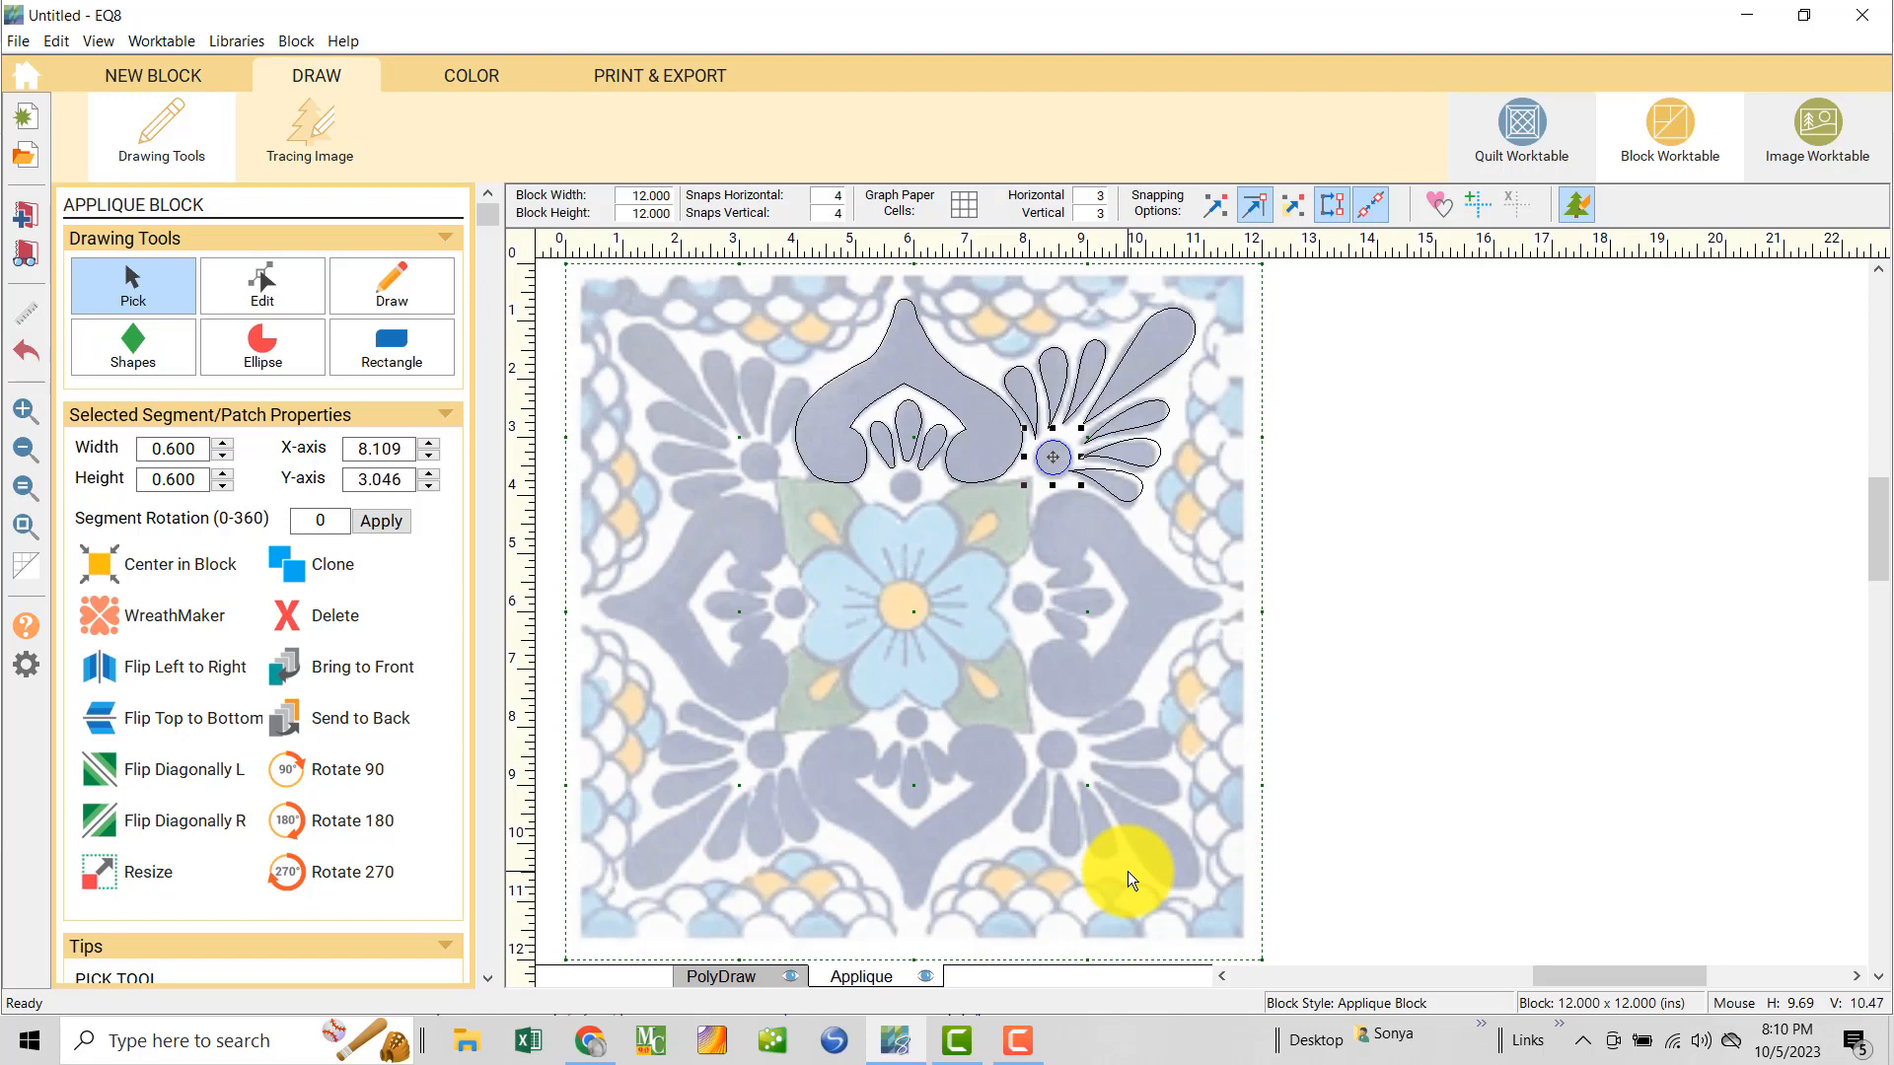
# - Clone the circle onto the dot beneath the upper heart motif, try a width and height of 0.5, and delete the copy
pyautogui.click(289, 564)
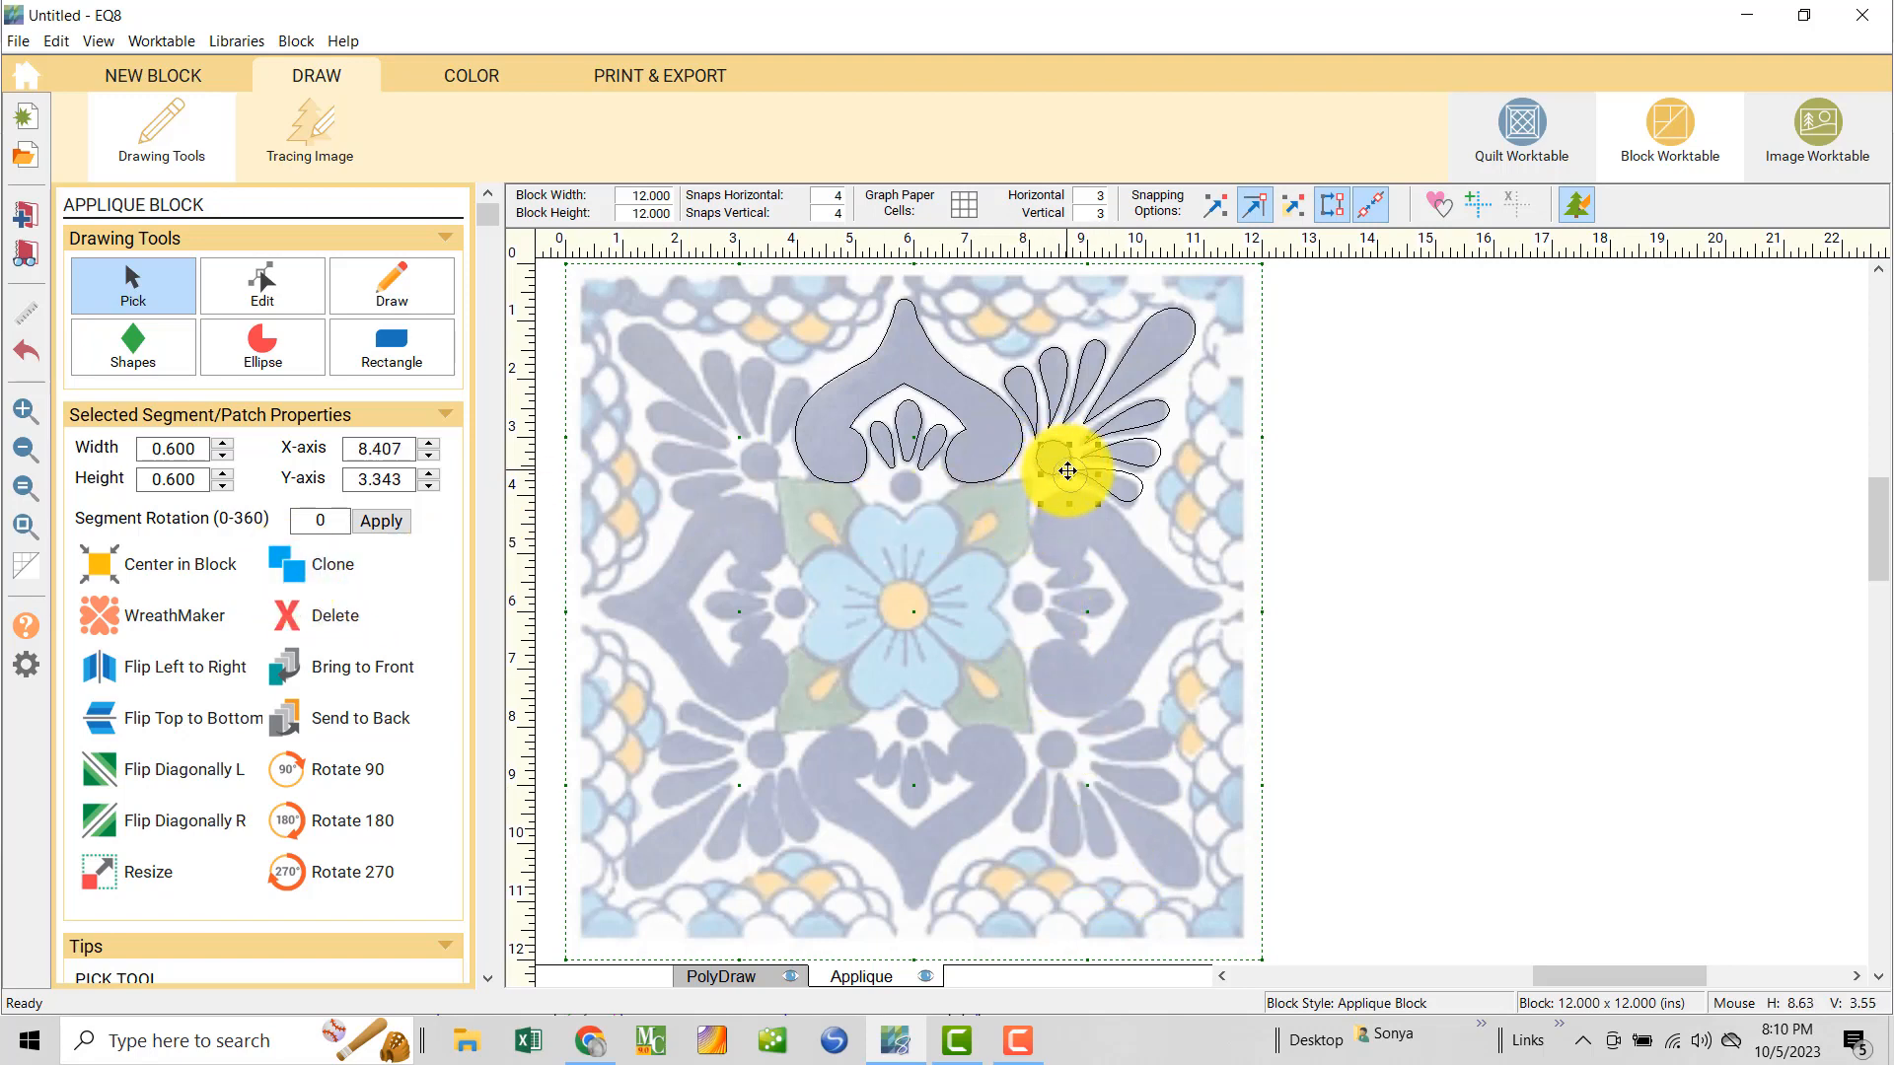
pyautogui.moveTo(1067, 472); pyautogui.dragTo(902, 483)
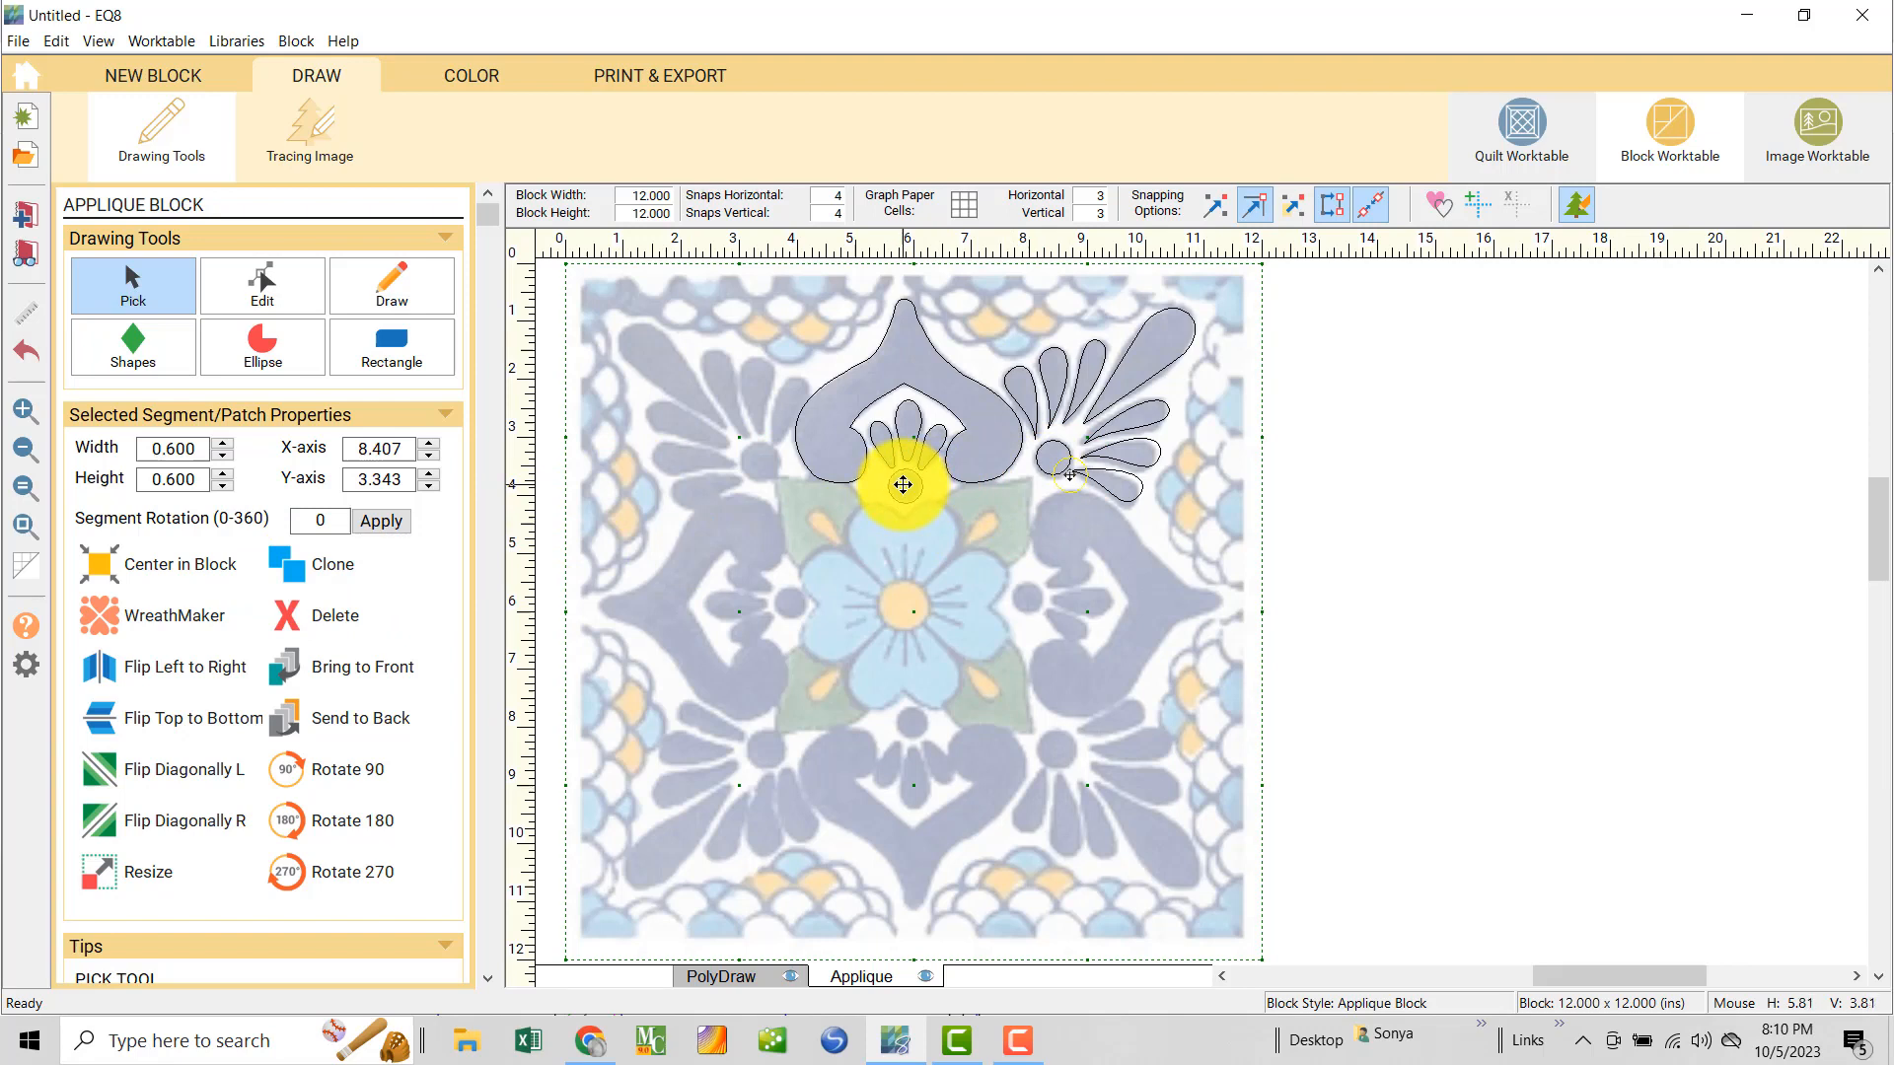
pyautogui.click(223, 454)
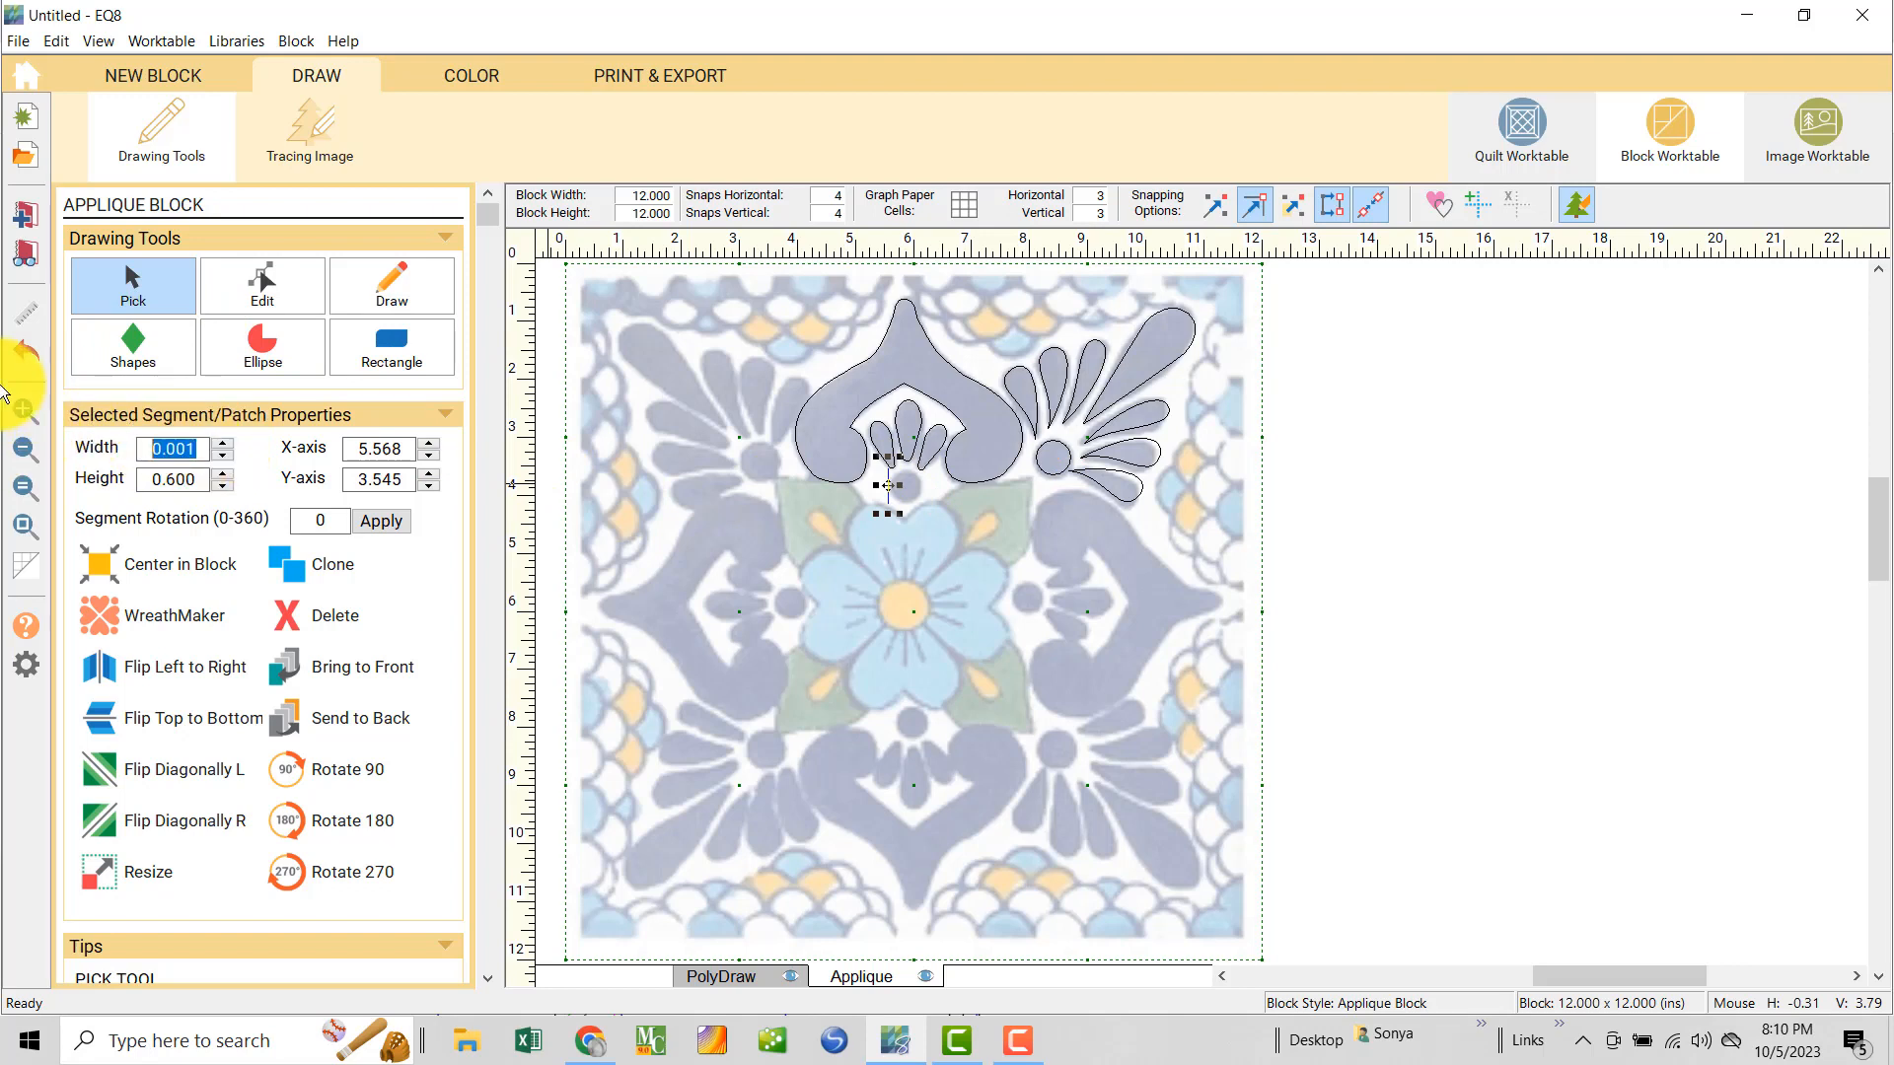
pyautogui.write('.5')
pyautogui.press('Tab')
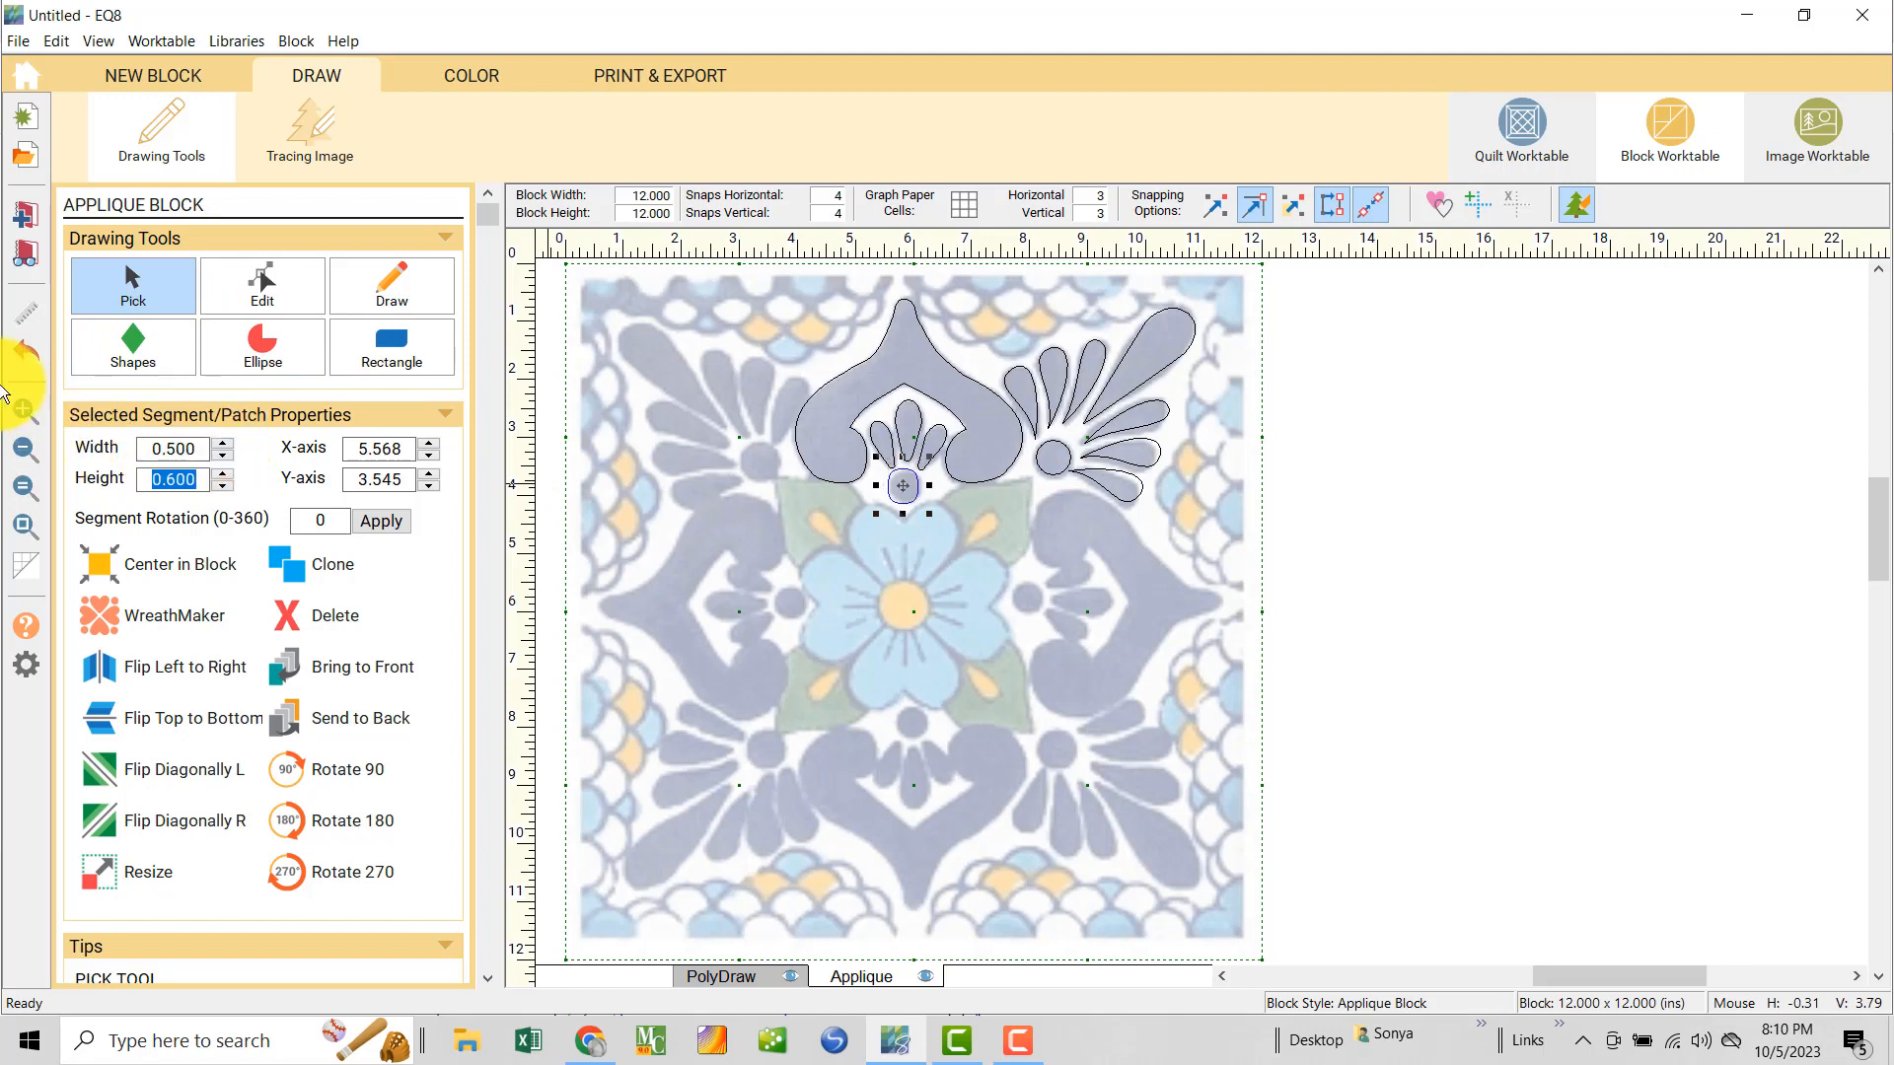
pyautogui.write('.5')
pyautogui.press('Tab')
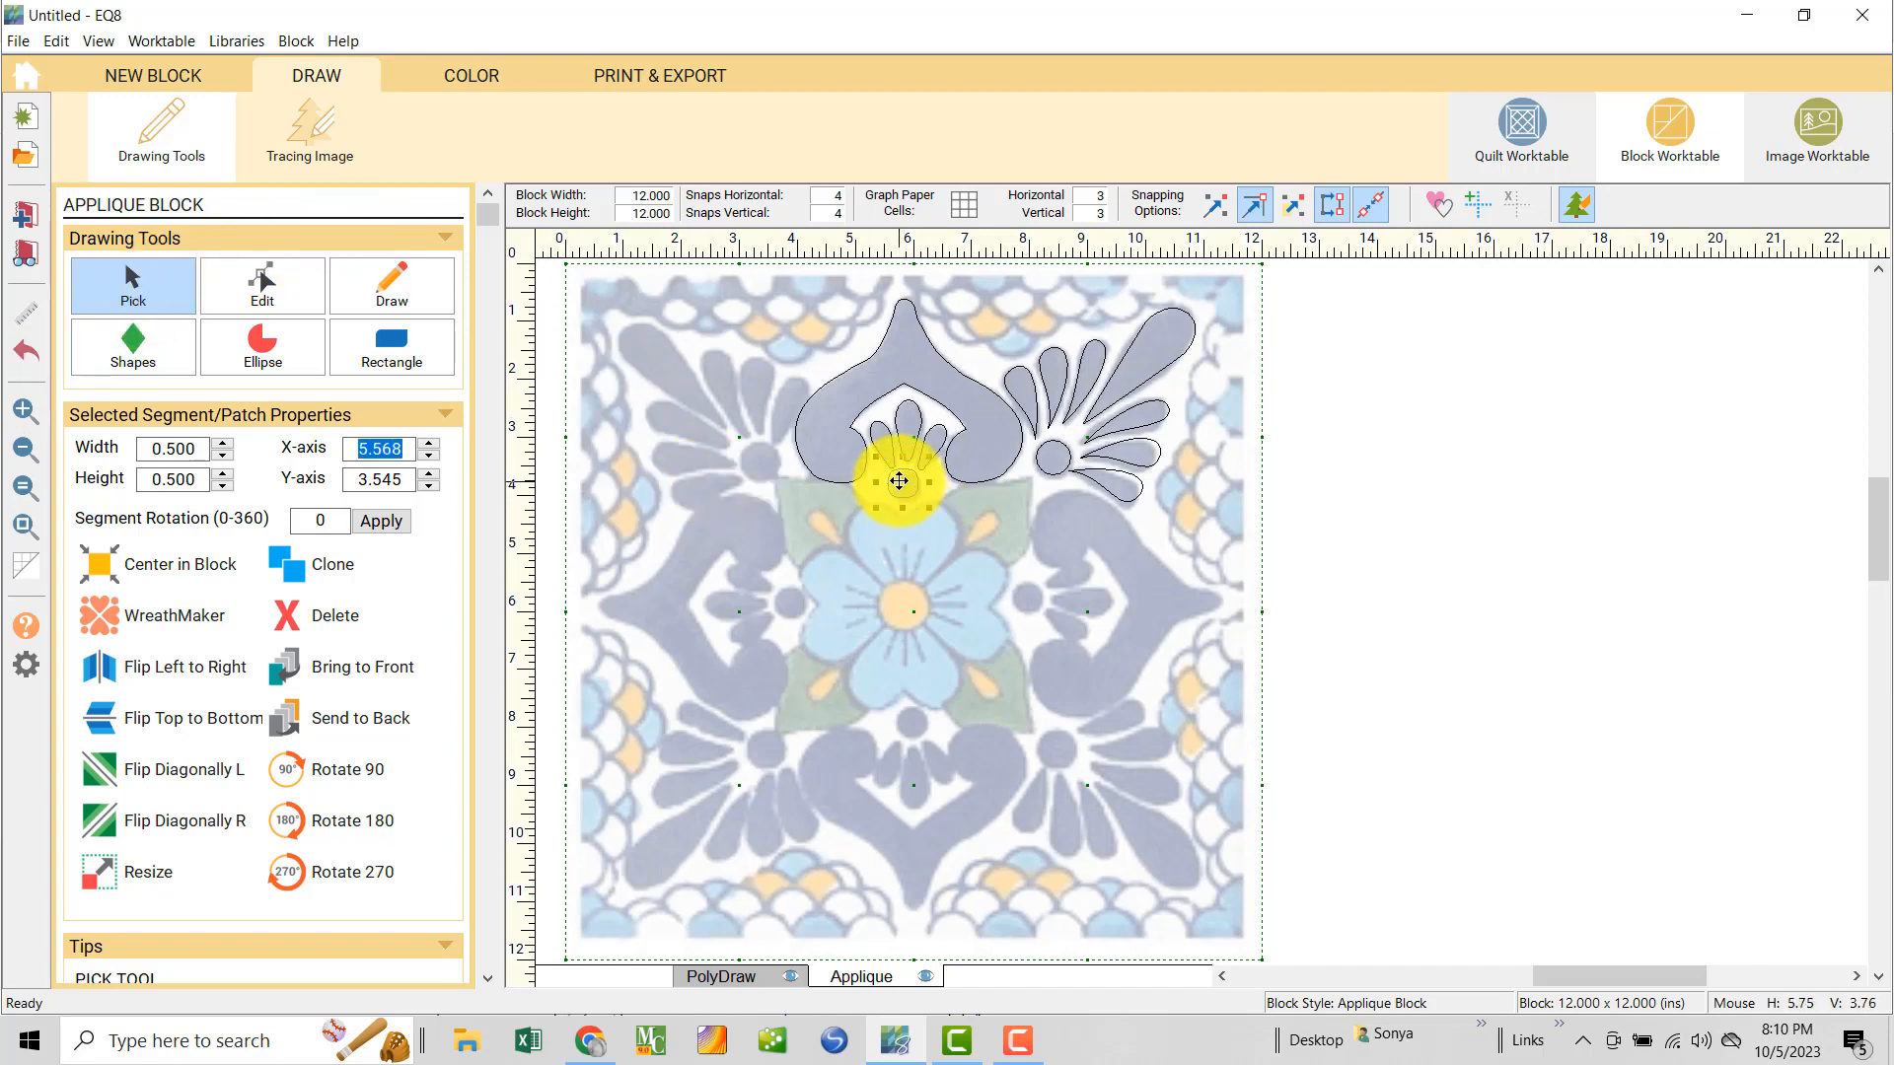
pyautogui.moveTo(902, 483); pyautogui.dragTo(932, 514)
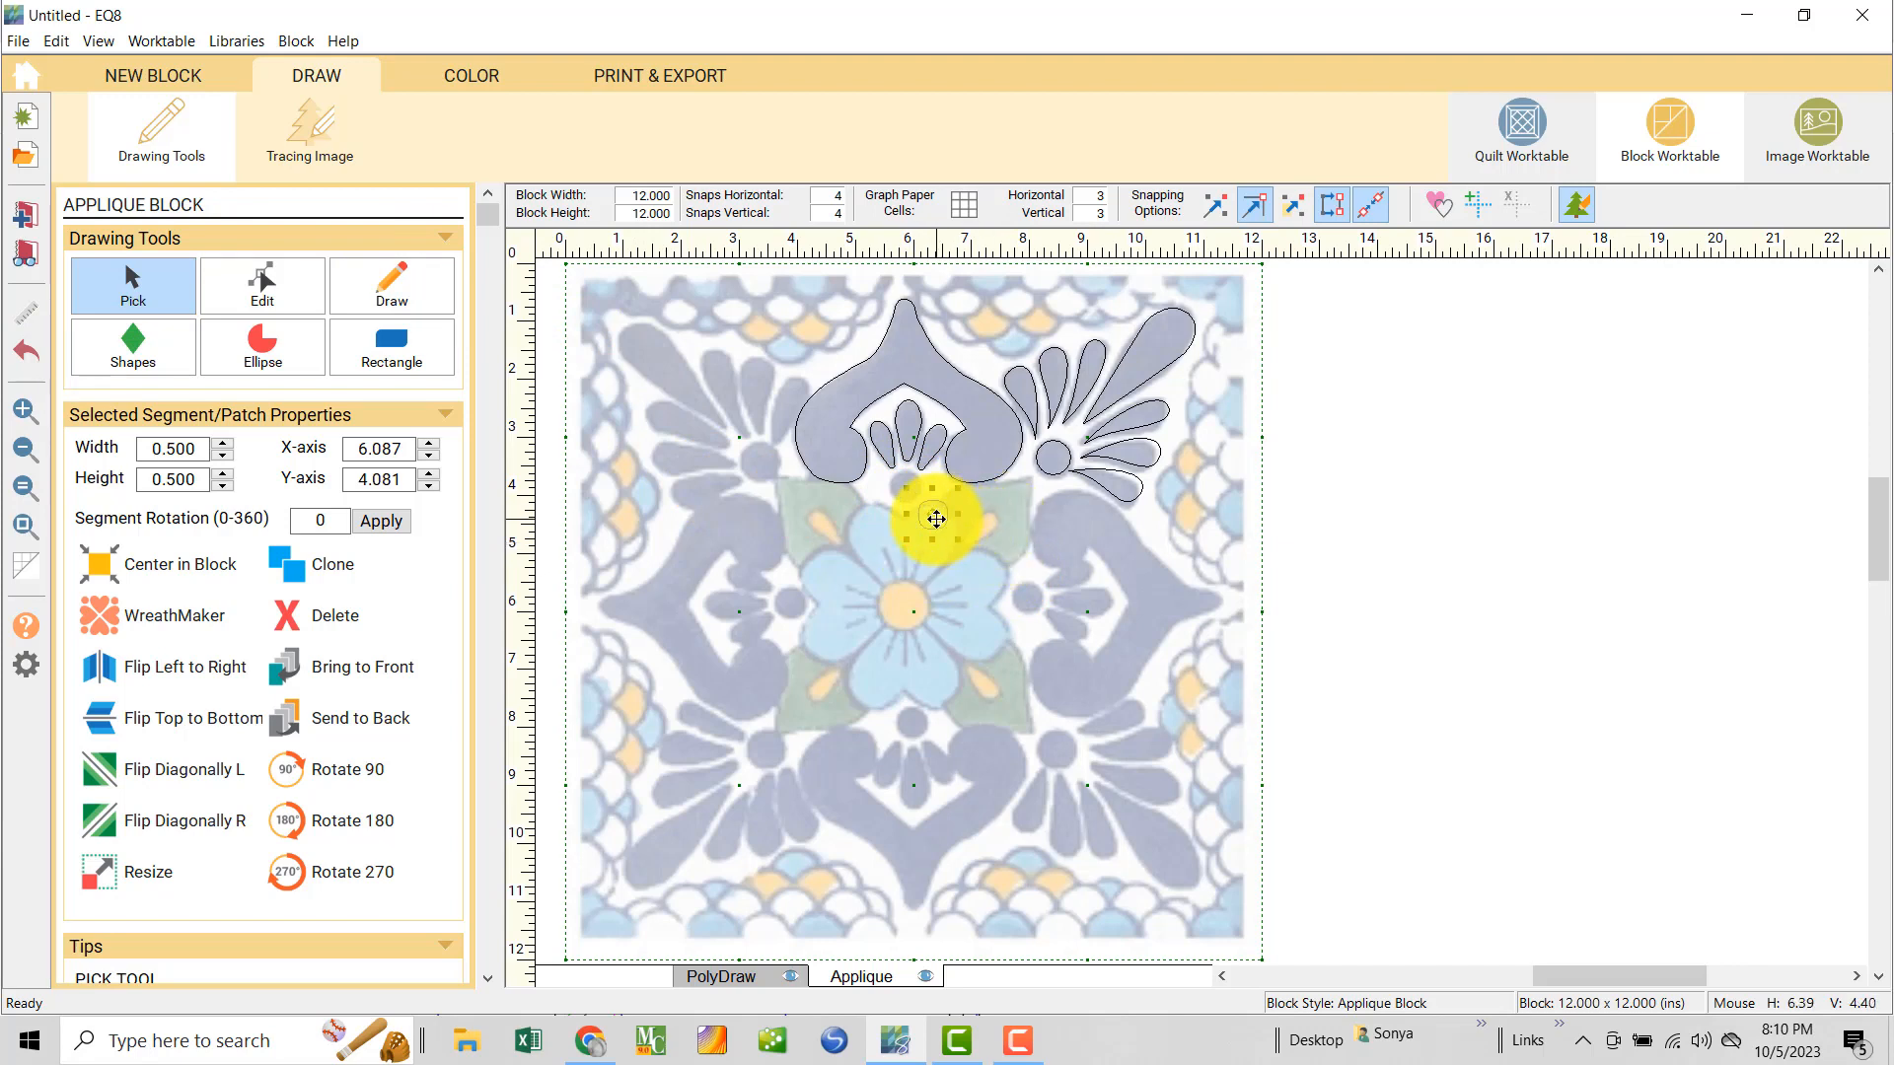
pyautogui.press('Delete')
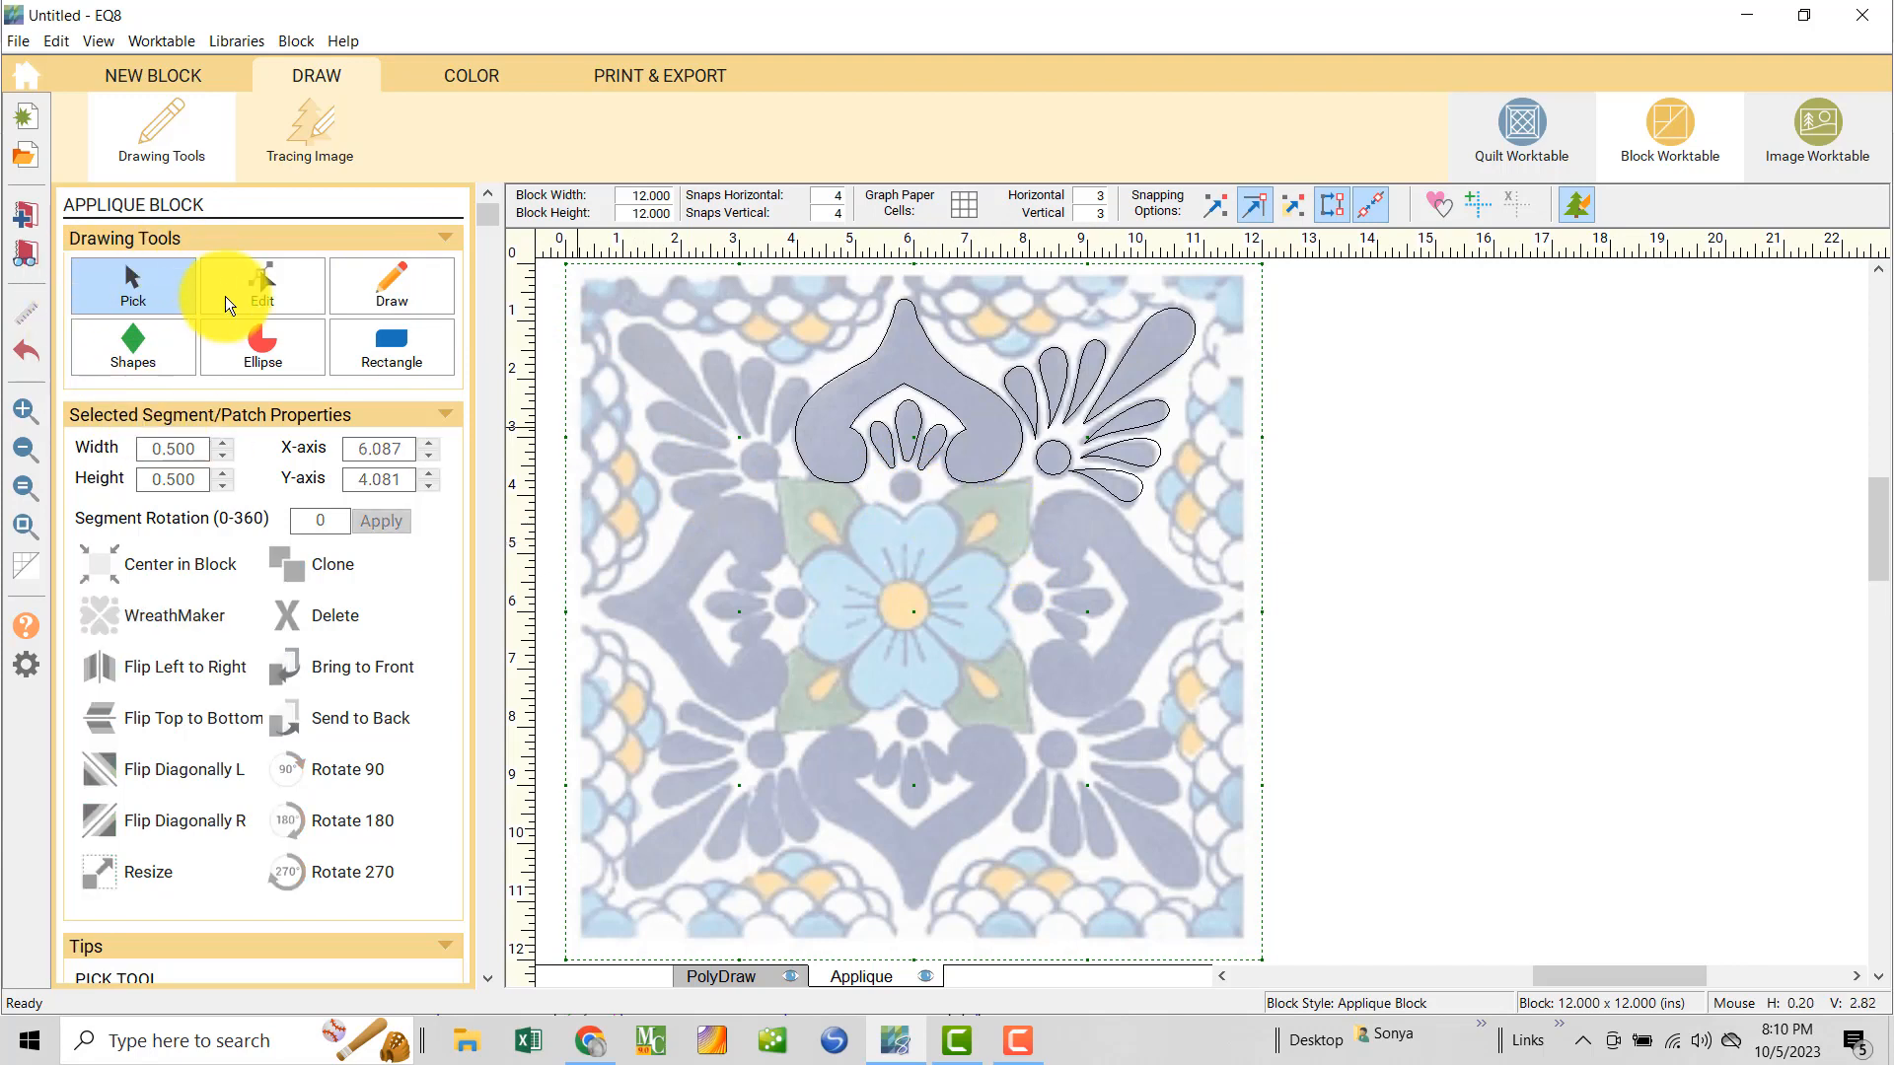
# - Draw a circle about 0.49 inches wide over the dot beneath the upper heart motif
pyautogui.click(258, 337)
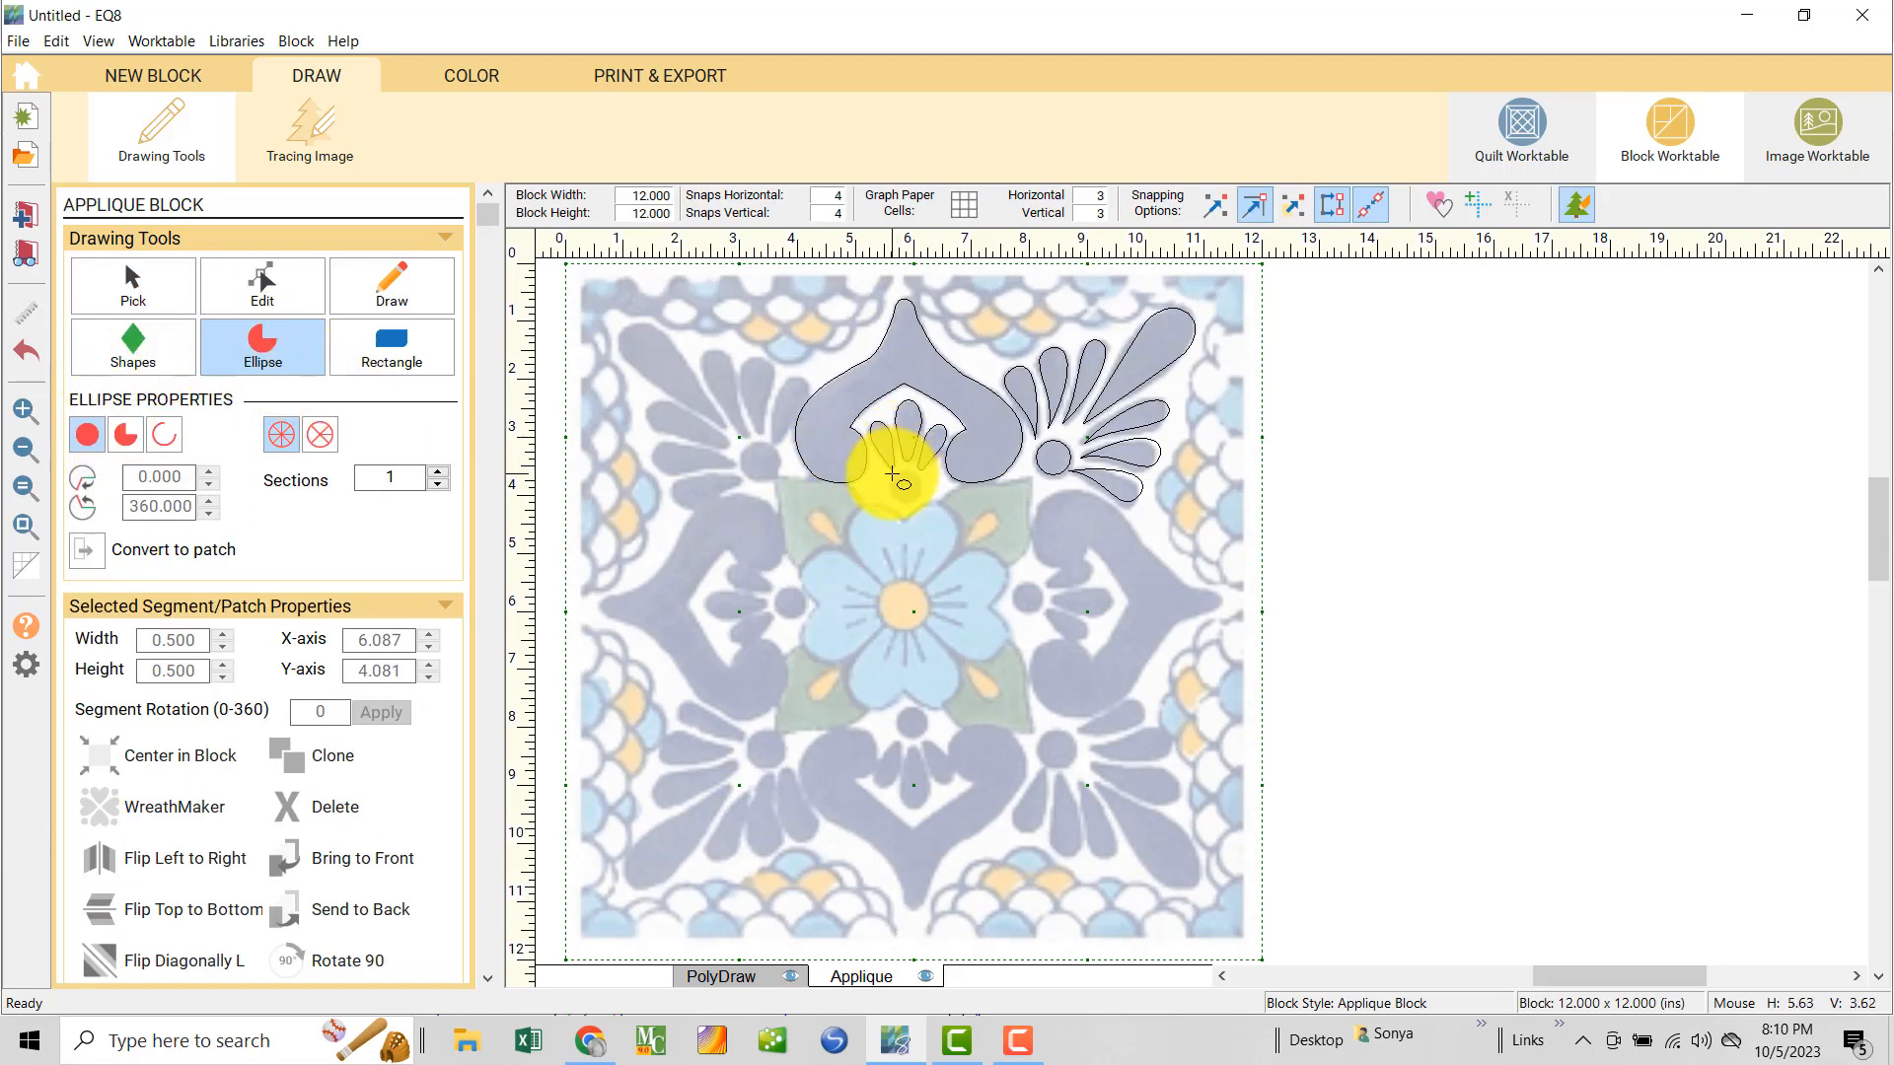
pyautogui.moveTo(893, 476); pyautogui.dragTo(930, 507)
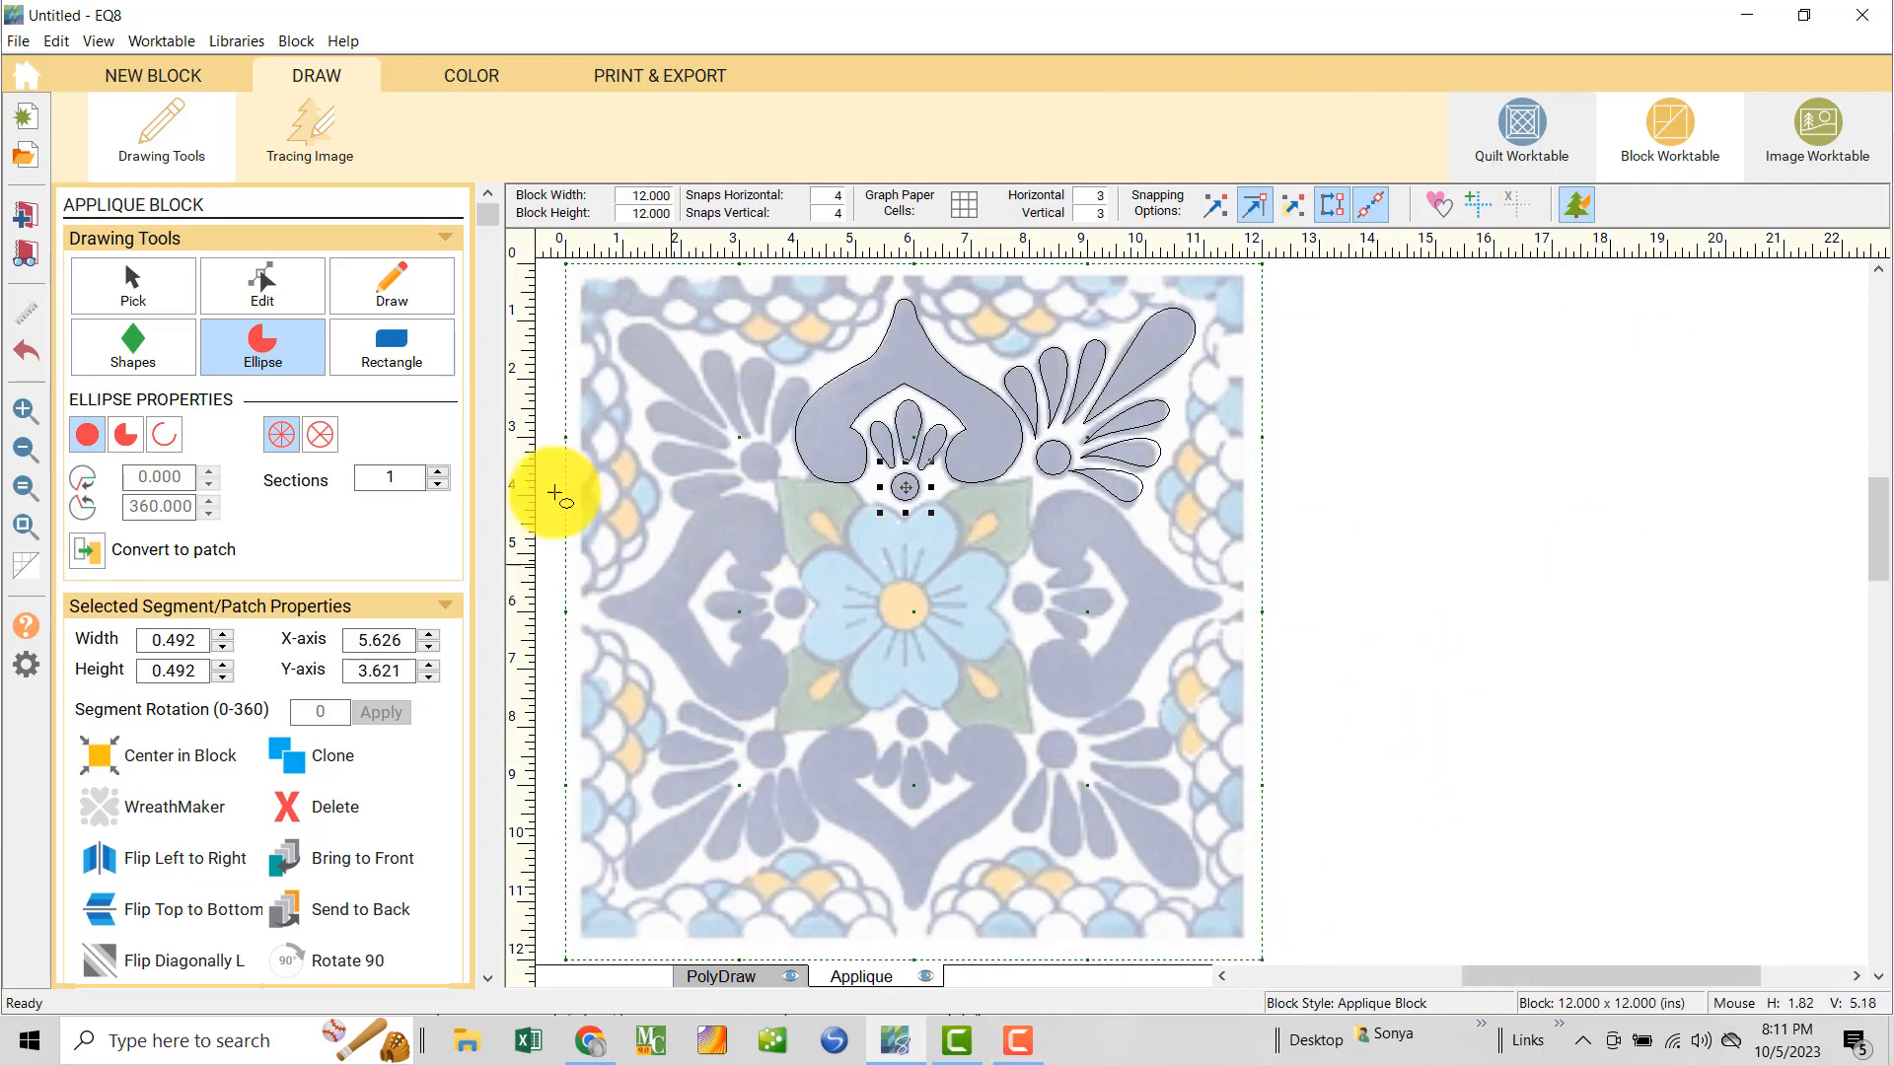
pyautogui.click(132, 287)
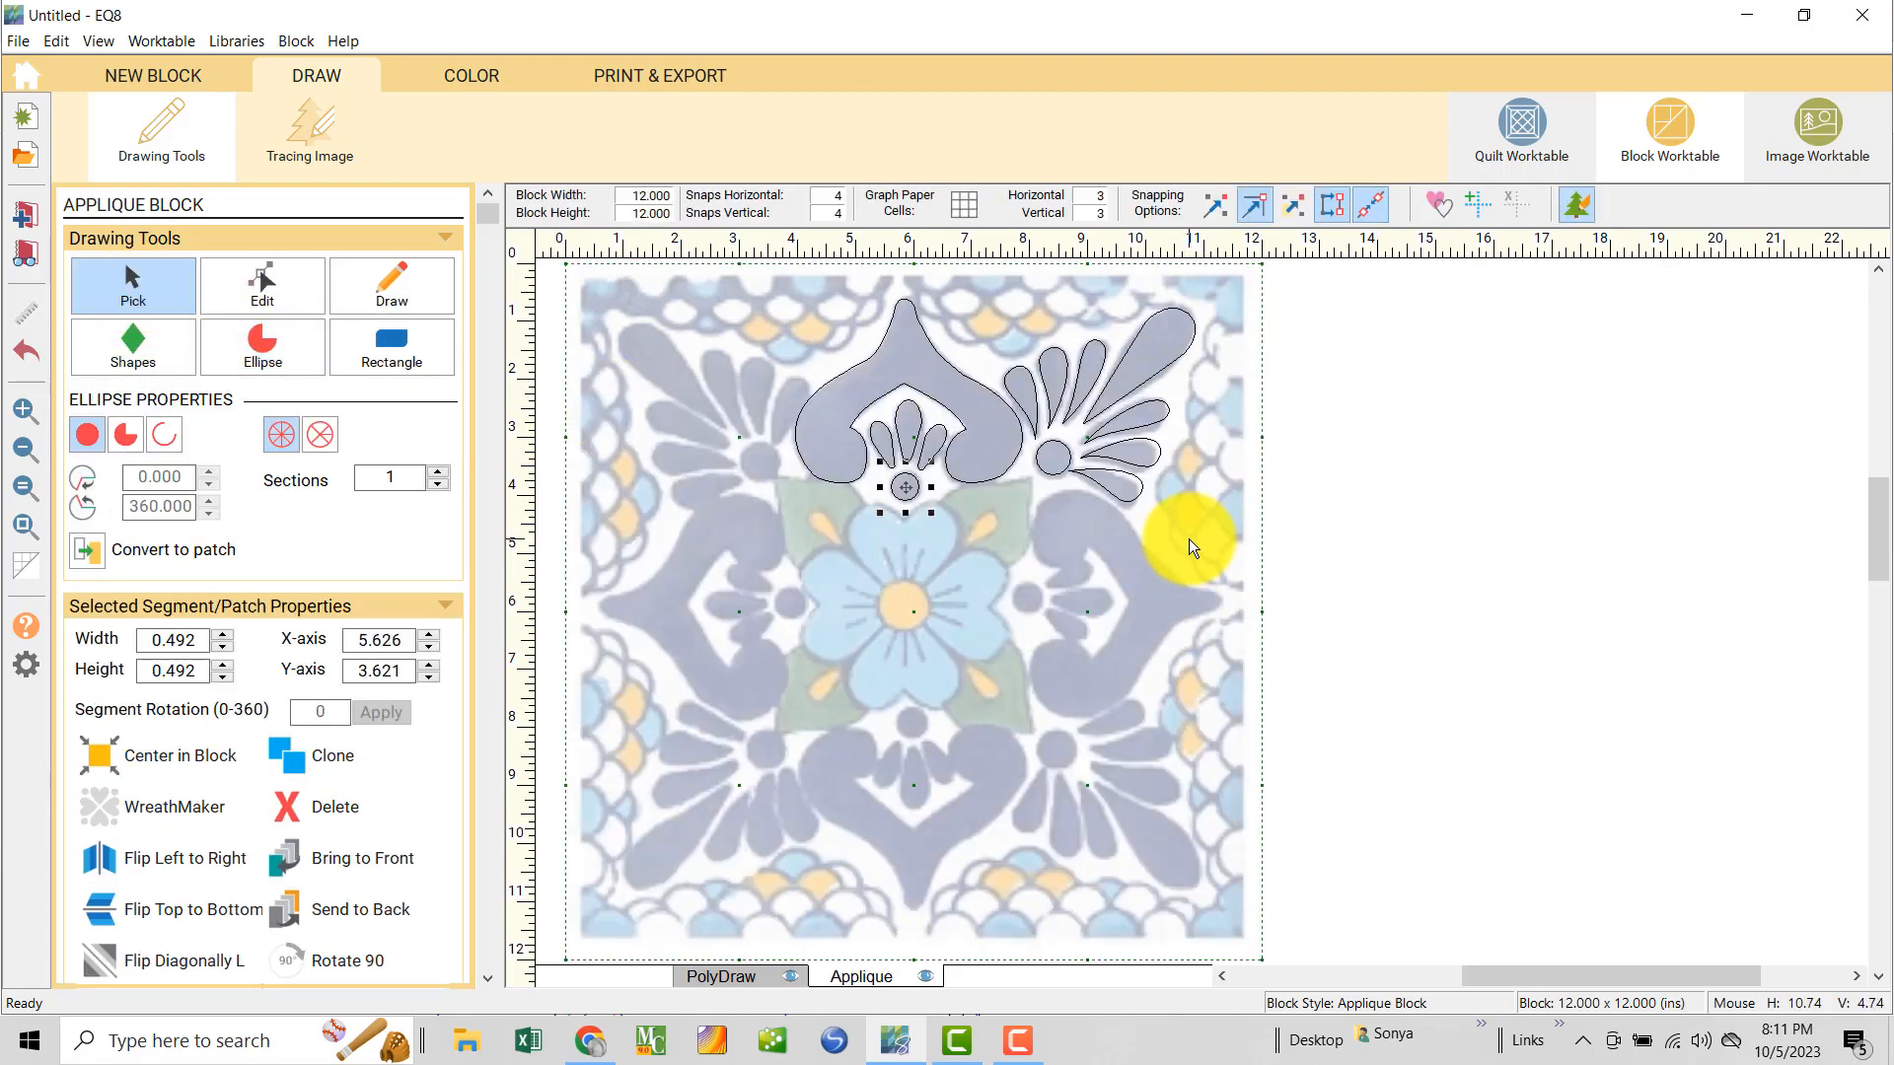
# - Clone all drawn shapes, rotate the copy 90 degrees, and place it over the right-hand heart motif and lower-right petal fan
pyautogui.hotkey('ctrl', 'a')
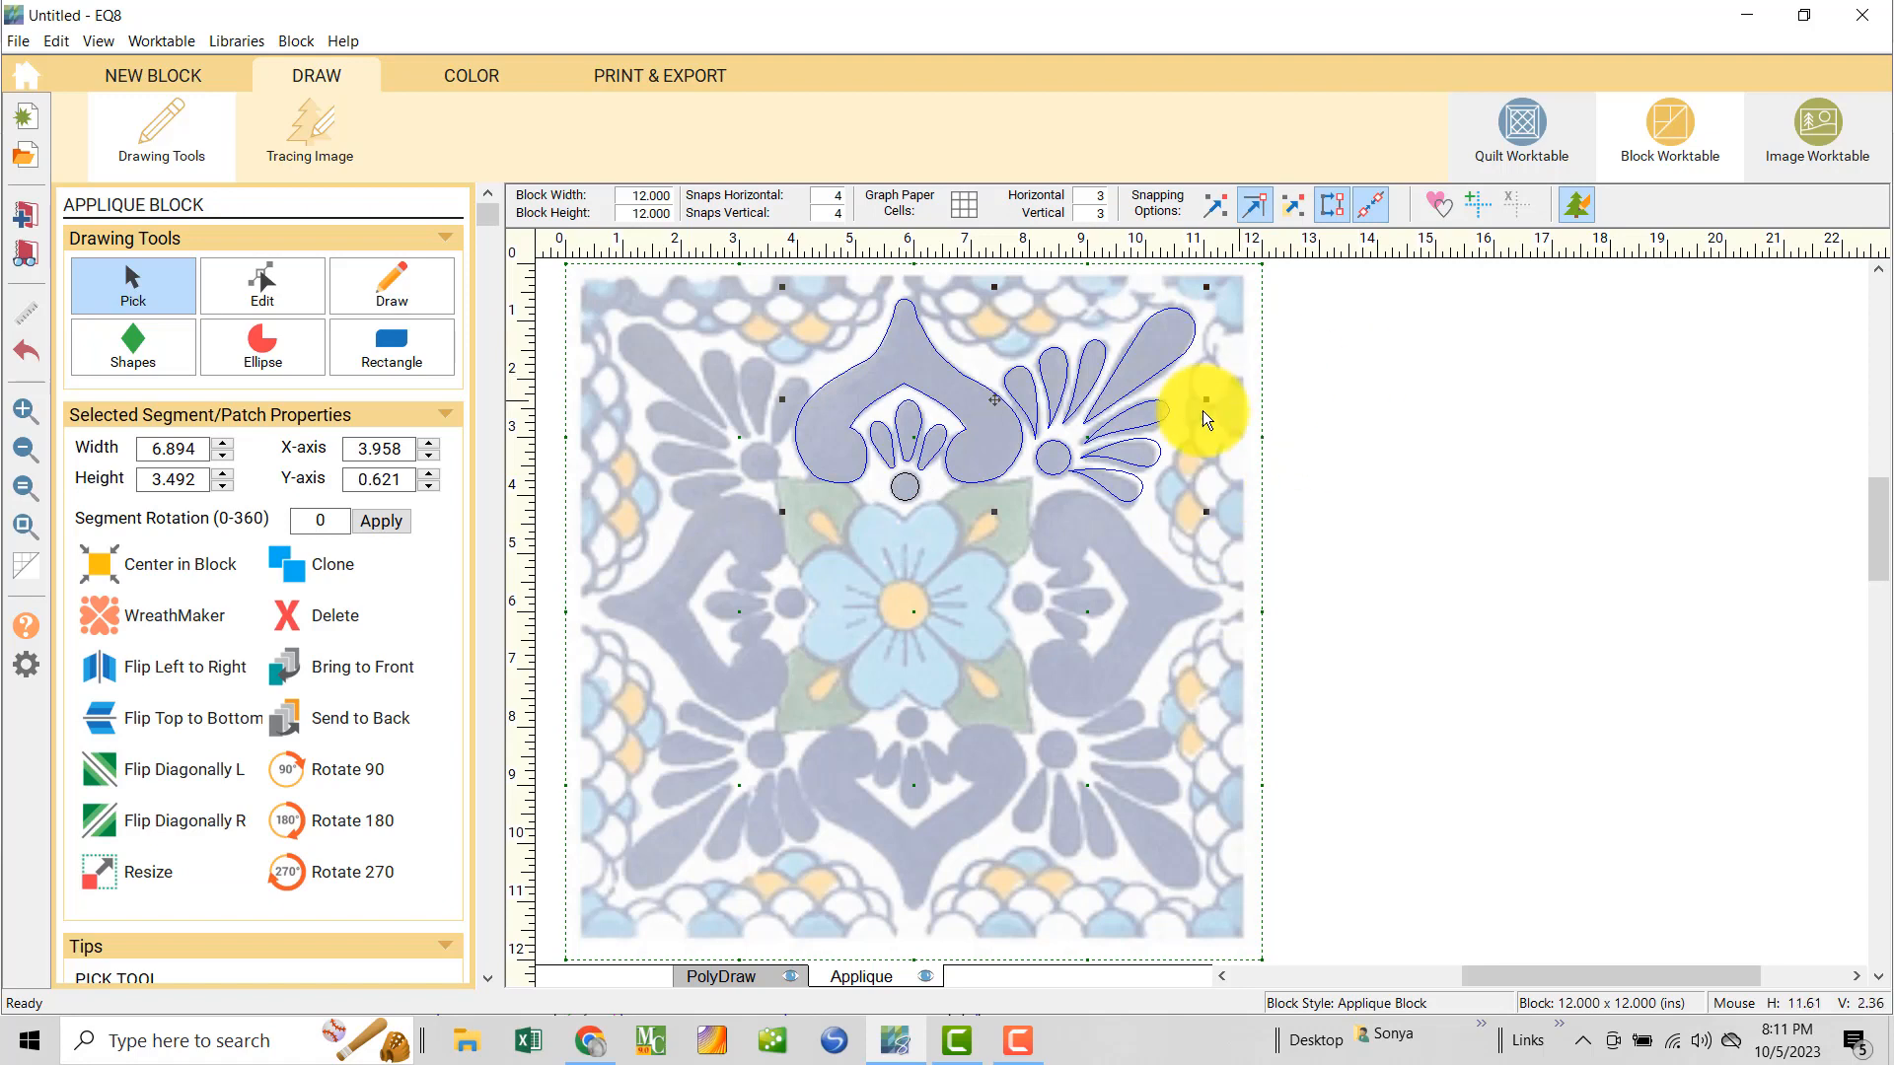
pyautogui.click(292, 572)
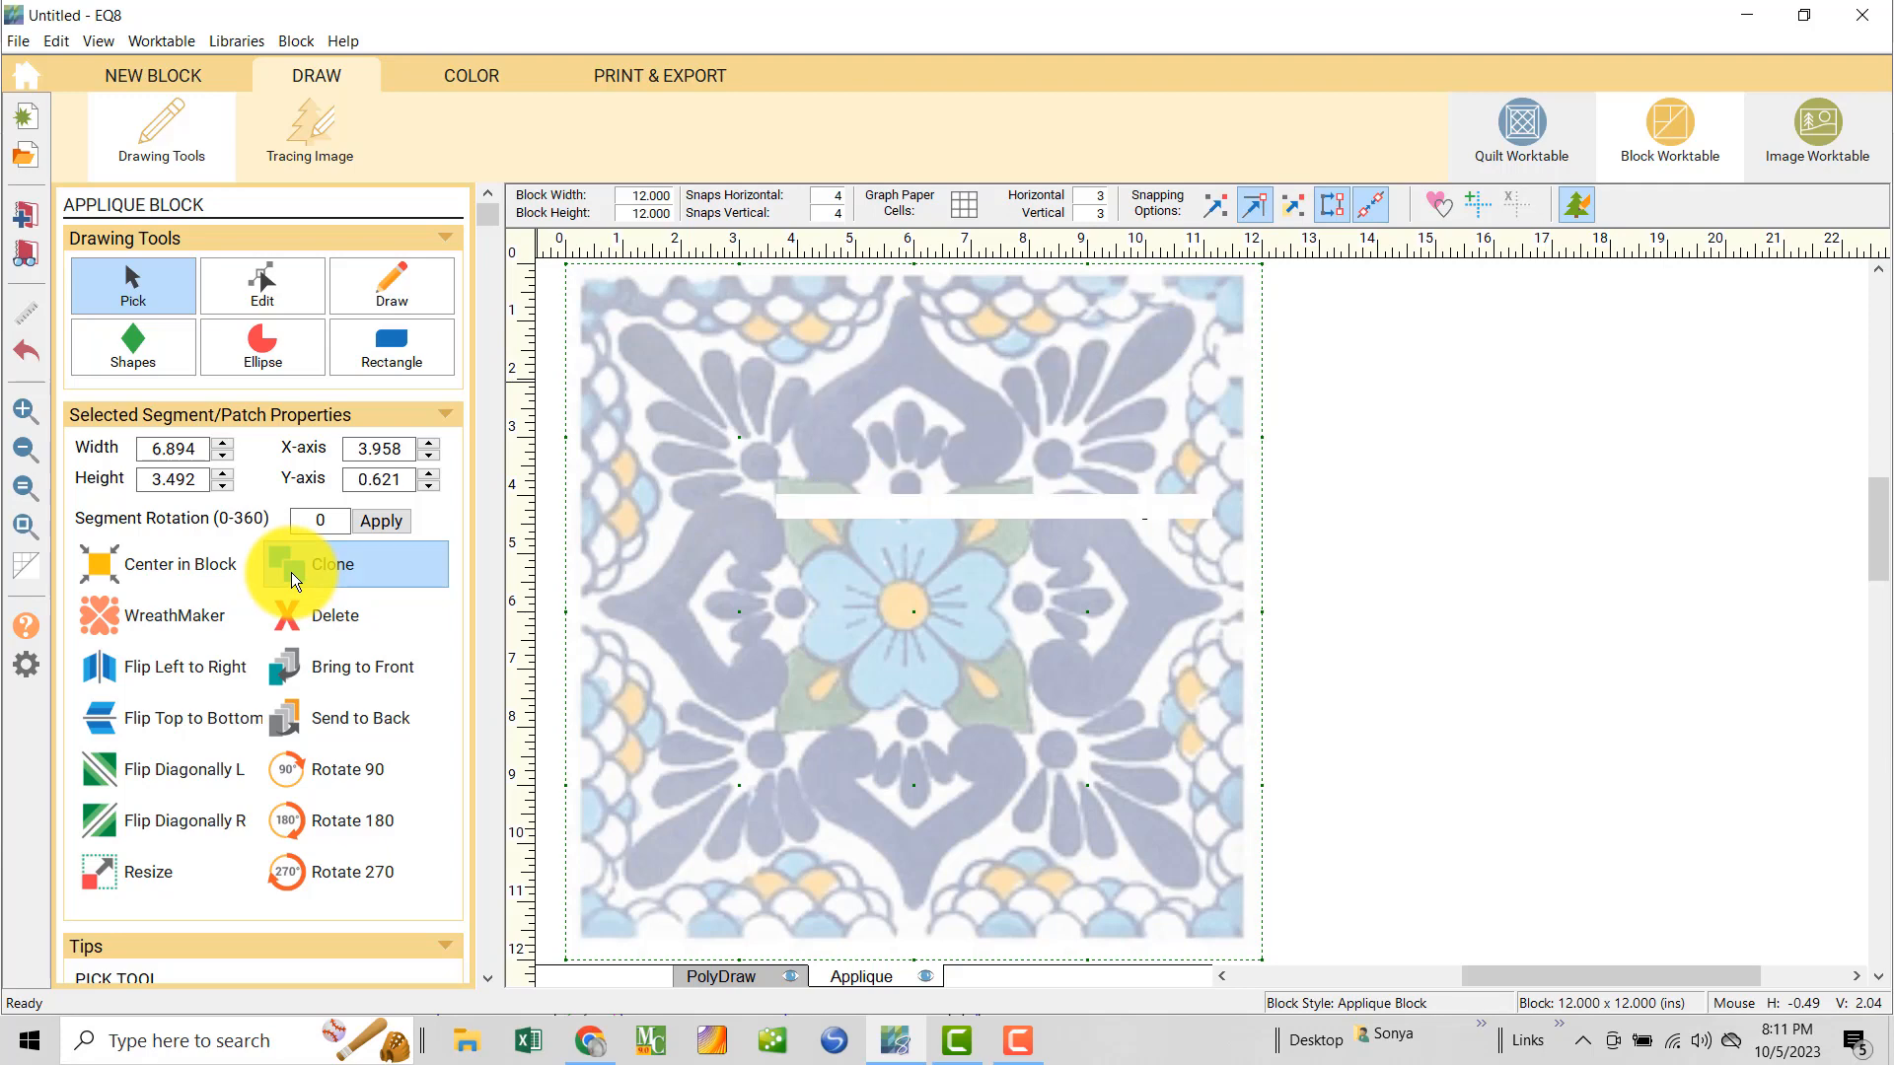
pyautogui.click(296, 761)
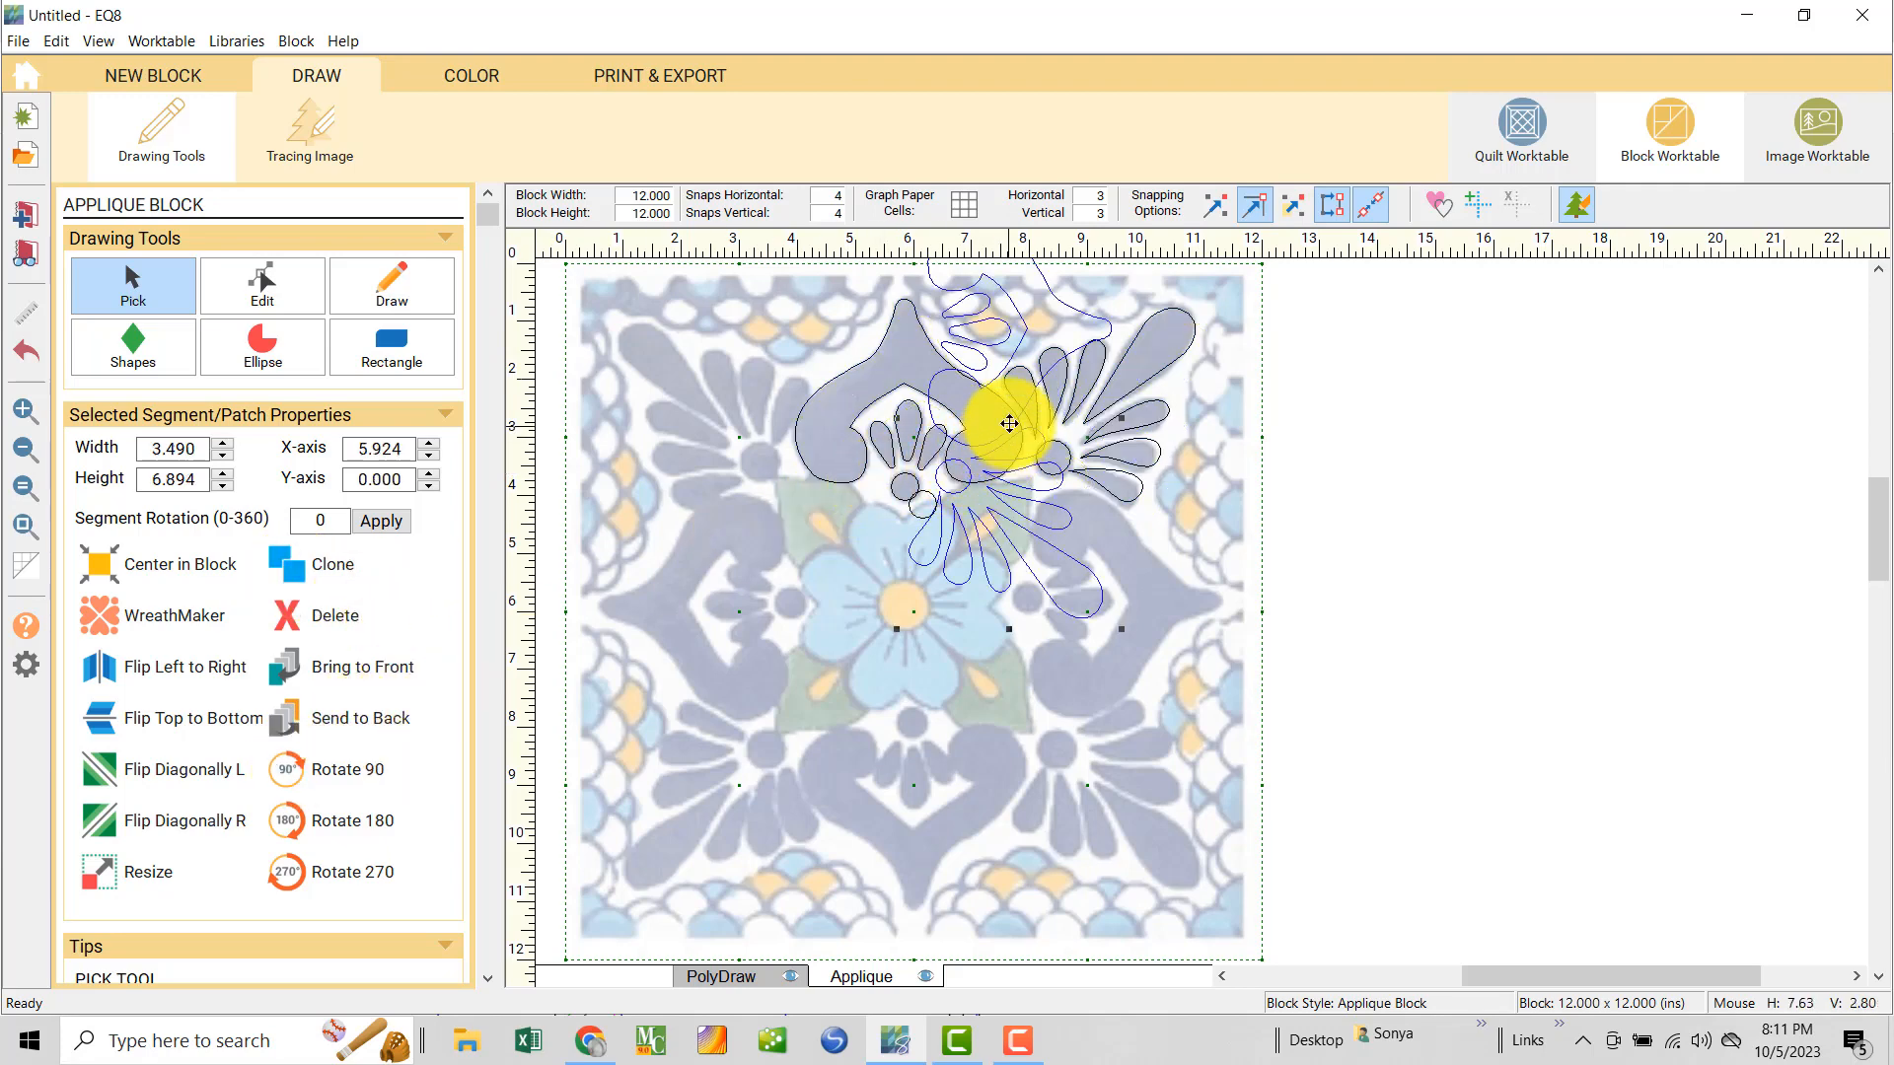
pyautogui.moveTo(1009, 424)
pyautogui.mouseDown()
pyautogui.moveTo(1086, 672)
pyautogui.moveTo(1117, 687)
pyautogui.mouseUp()
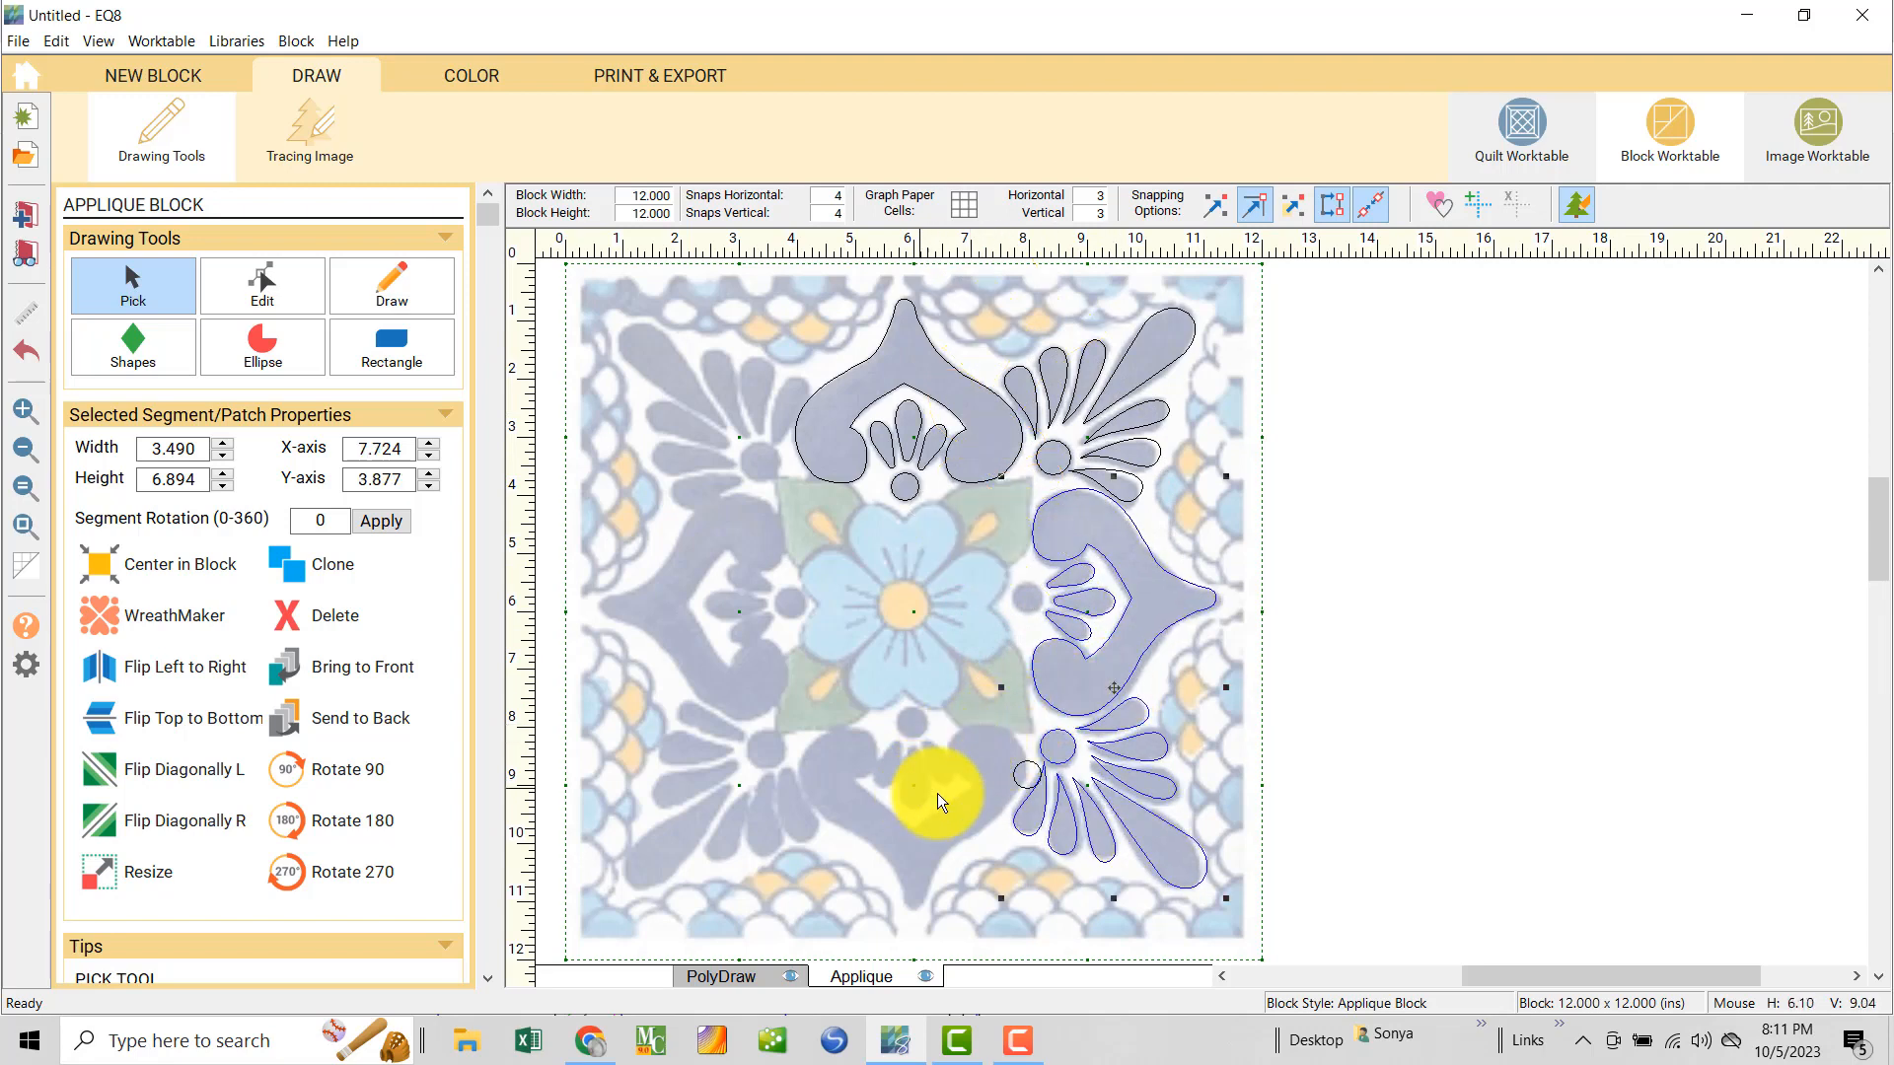
# - Move the misplaced circle beside the lower-right petal fan onto the dot at the right-hand heart motif
pyautogui.click(1015, 771)
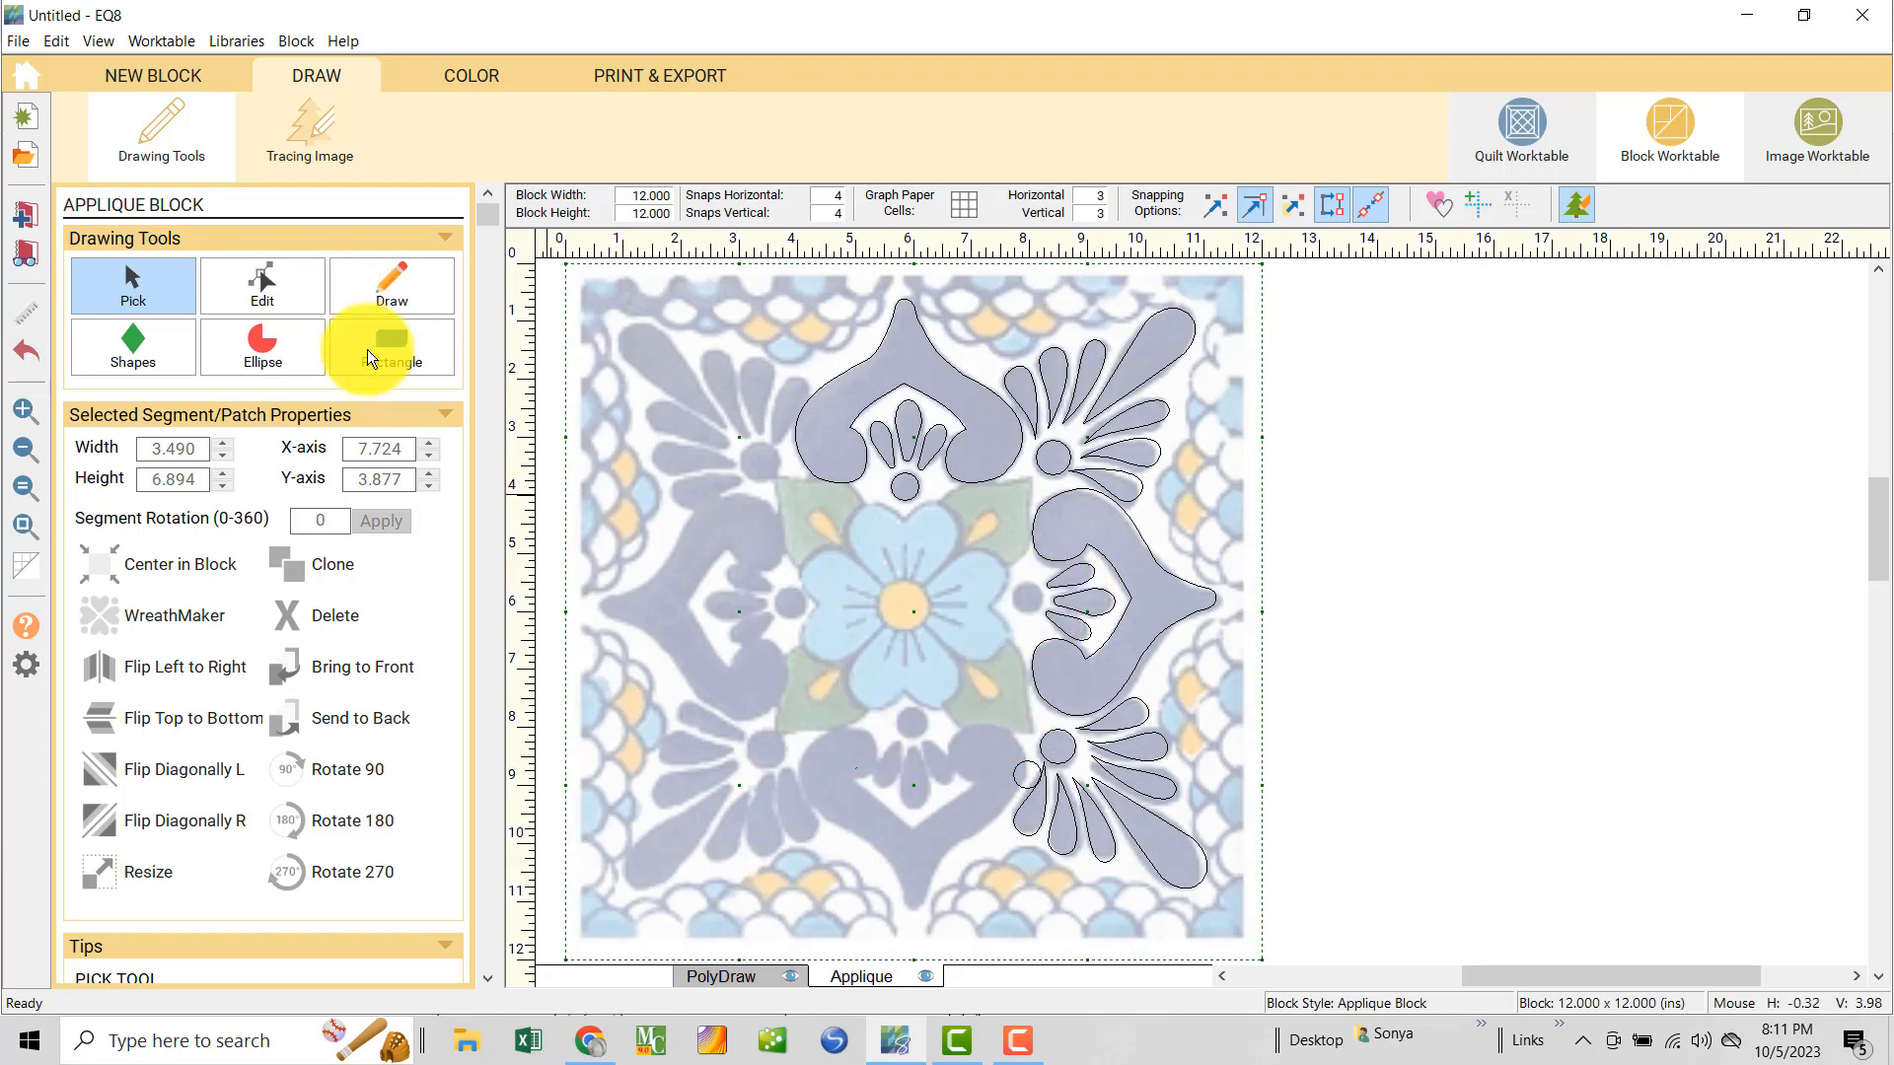
pyautogui.click(1358, 557)
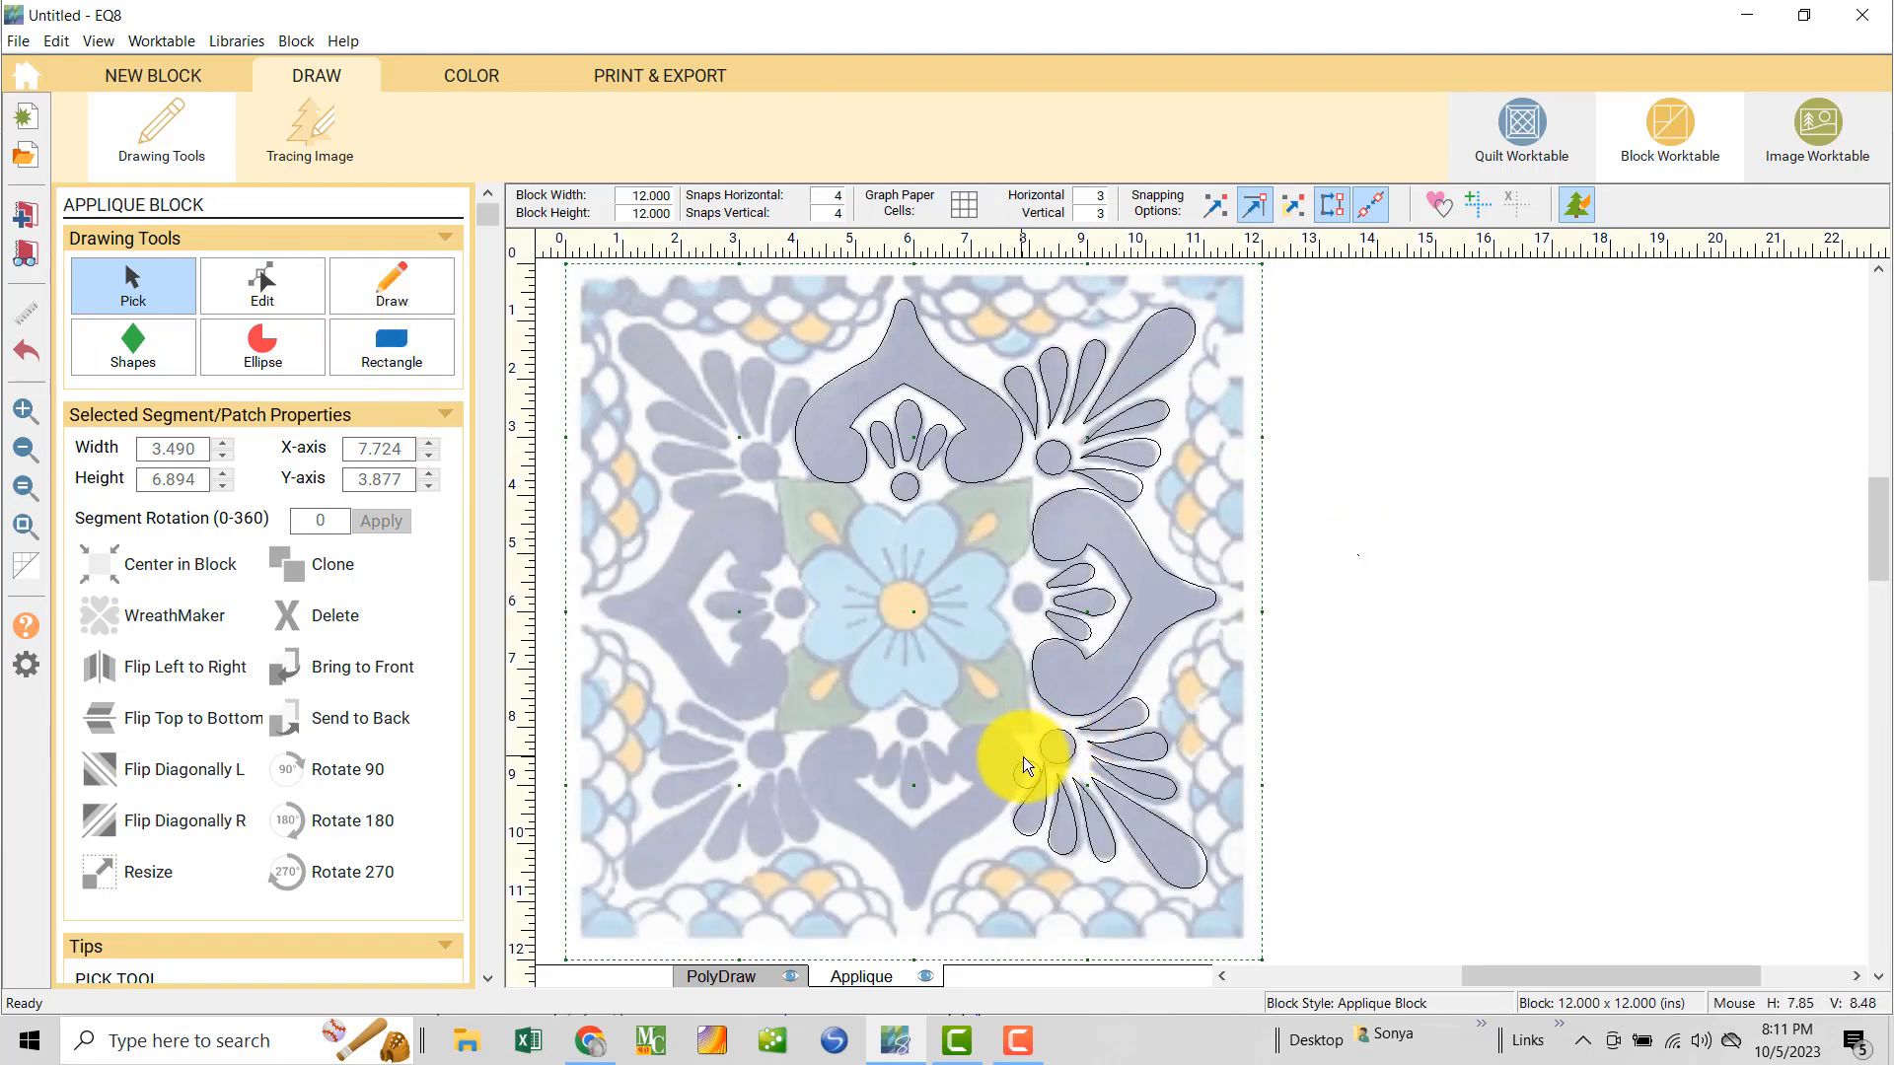
pyautogui.click(1026, 762)
pyautogui.moveTo(1028, 775); pyautogui.dragTo(1027, 598)
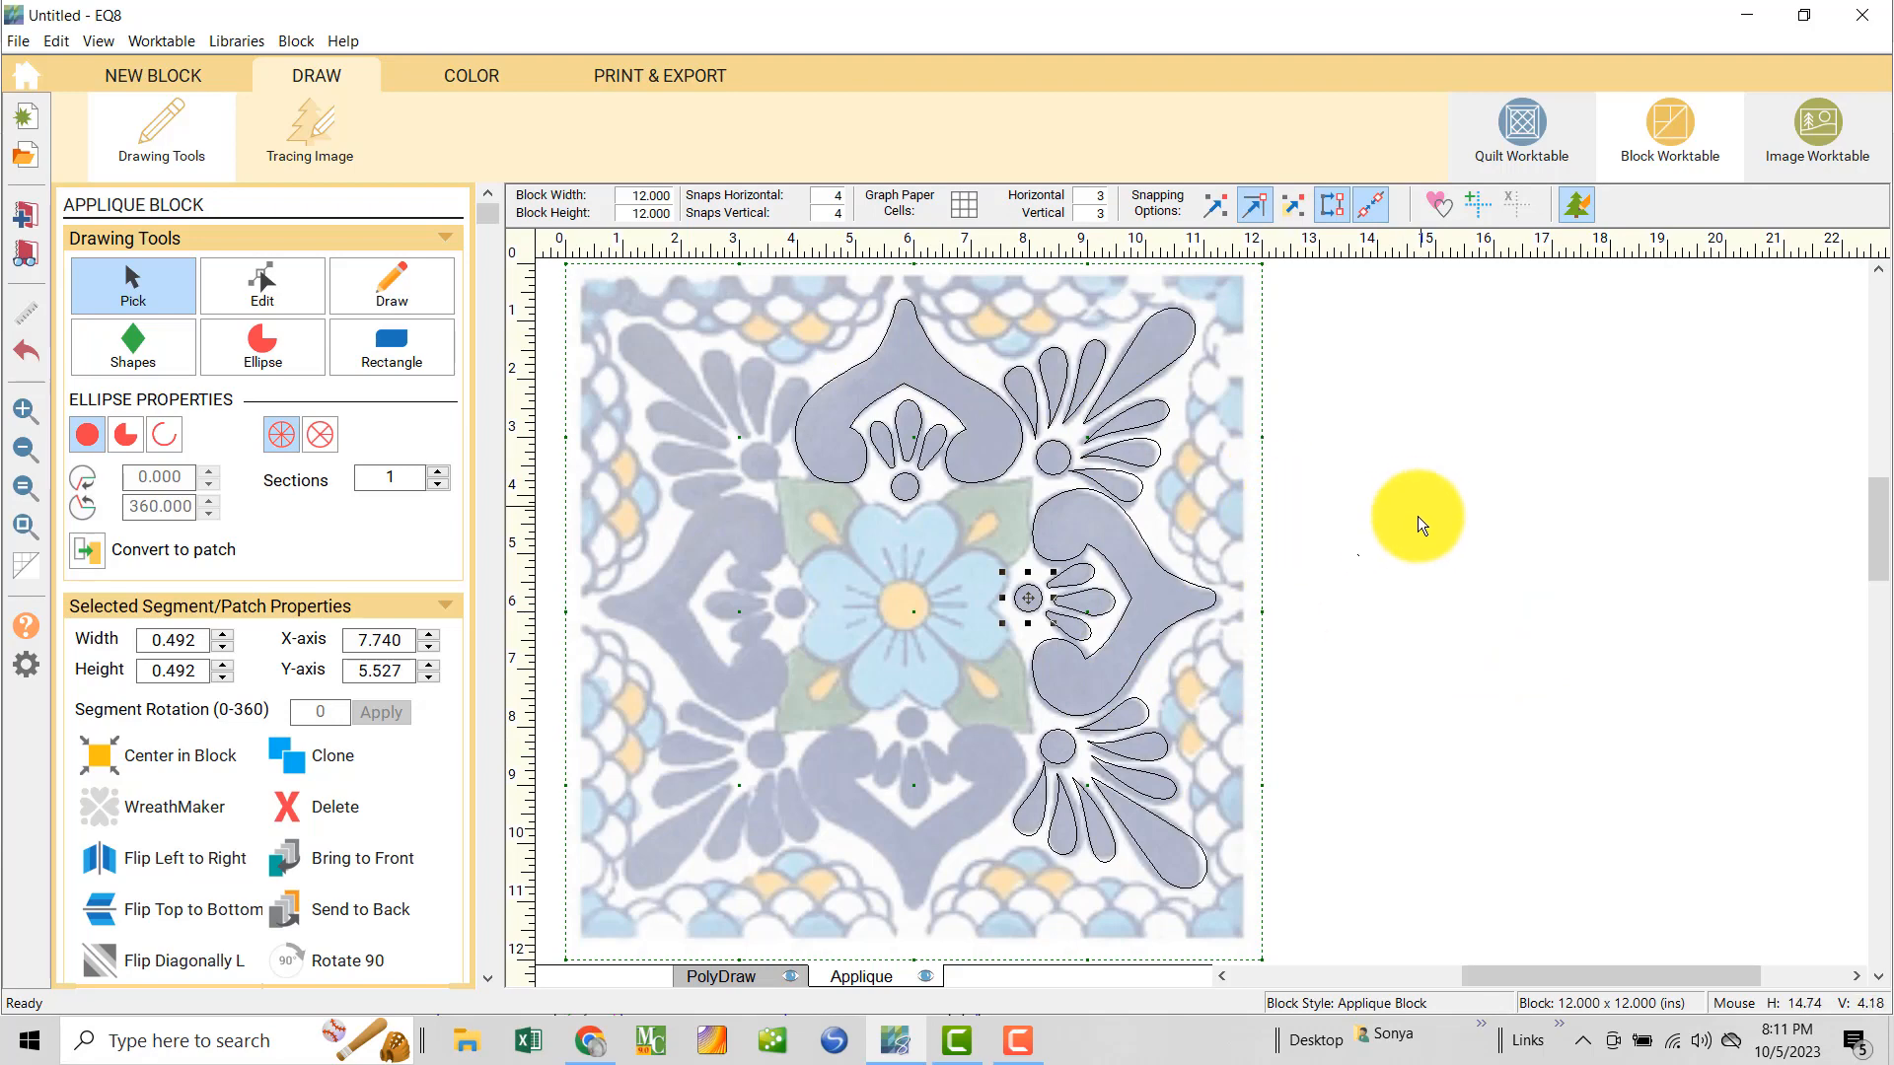
# - Clone all shapes, rotate the copy 180 degrees, and place it over the left and lower hearts and the two left-hand petal fans
pyautogui.click(1381, 542)
pyautogui.hotkey('ctrl', 'a')
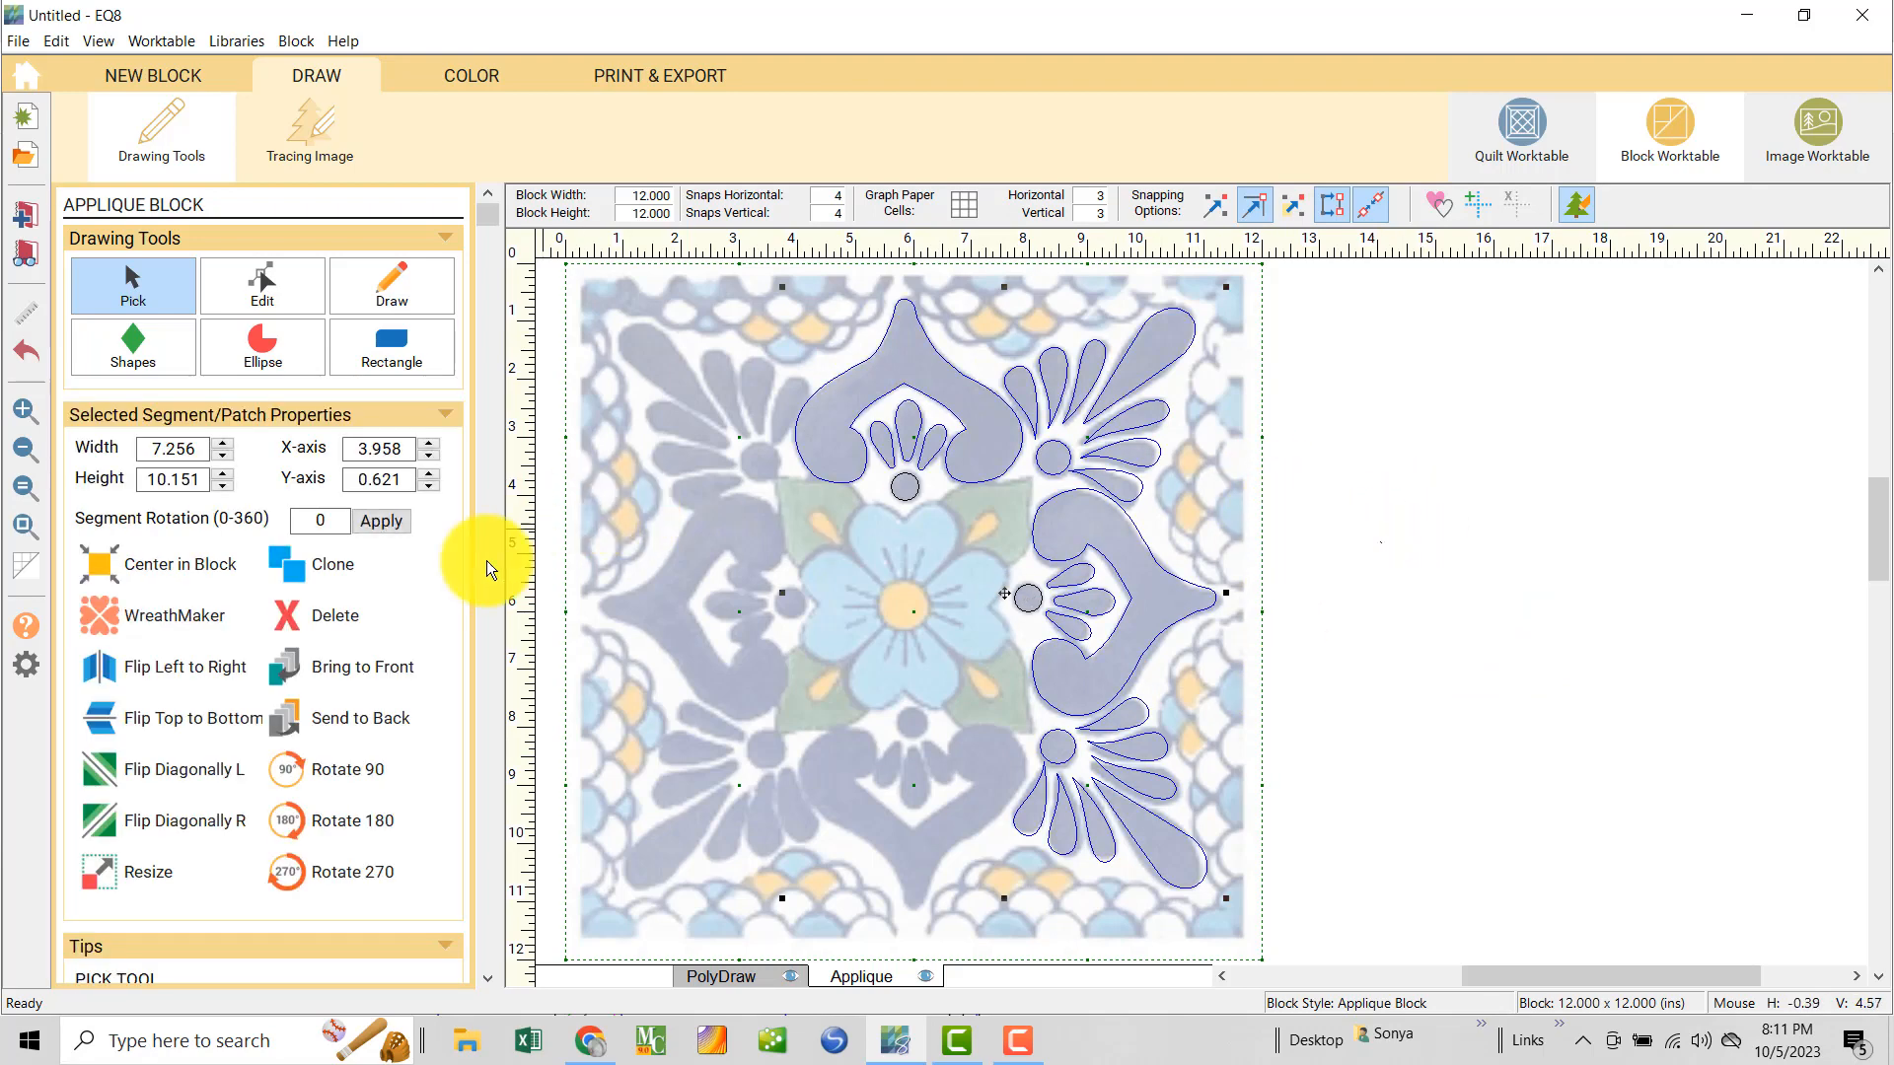
pyautogui.click(300, 566)
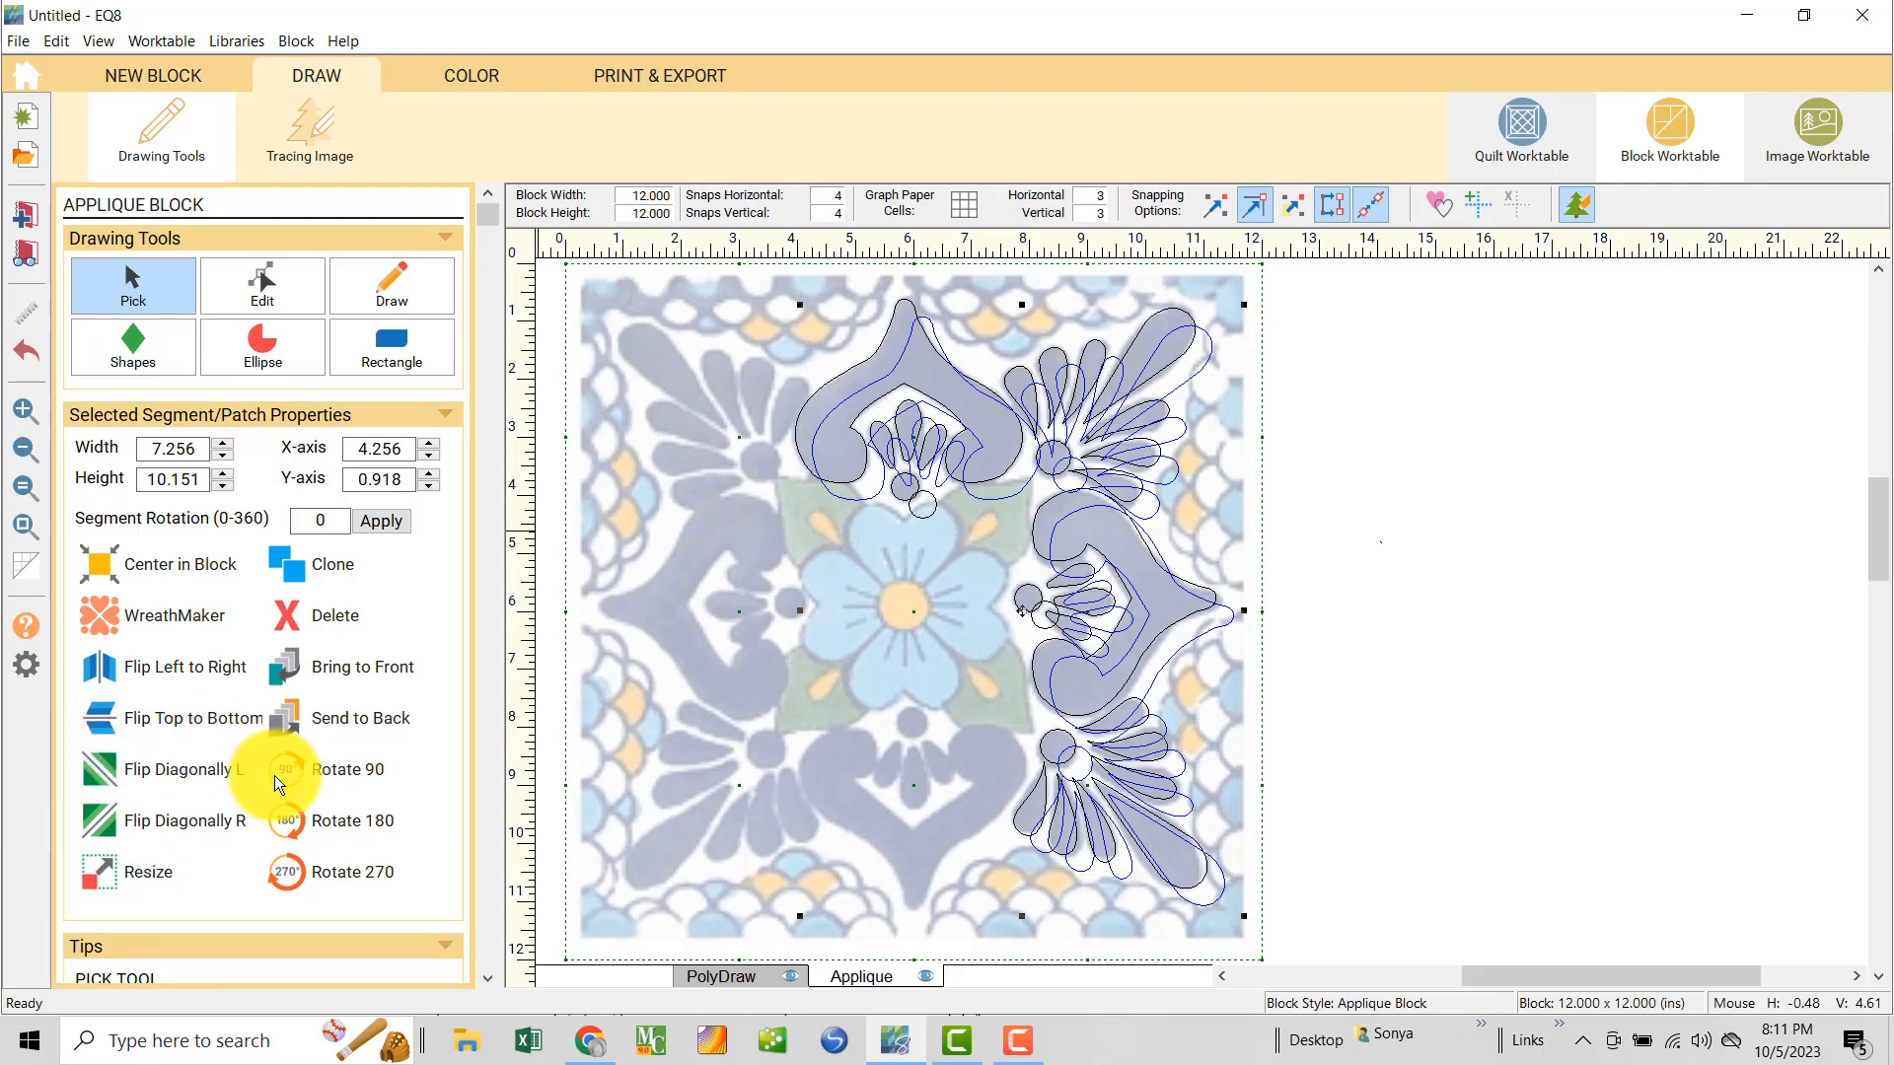
pyautogui.click(292, 819)
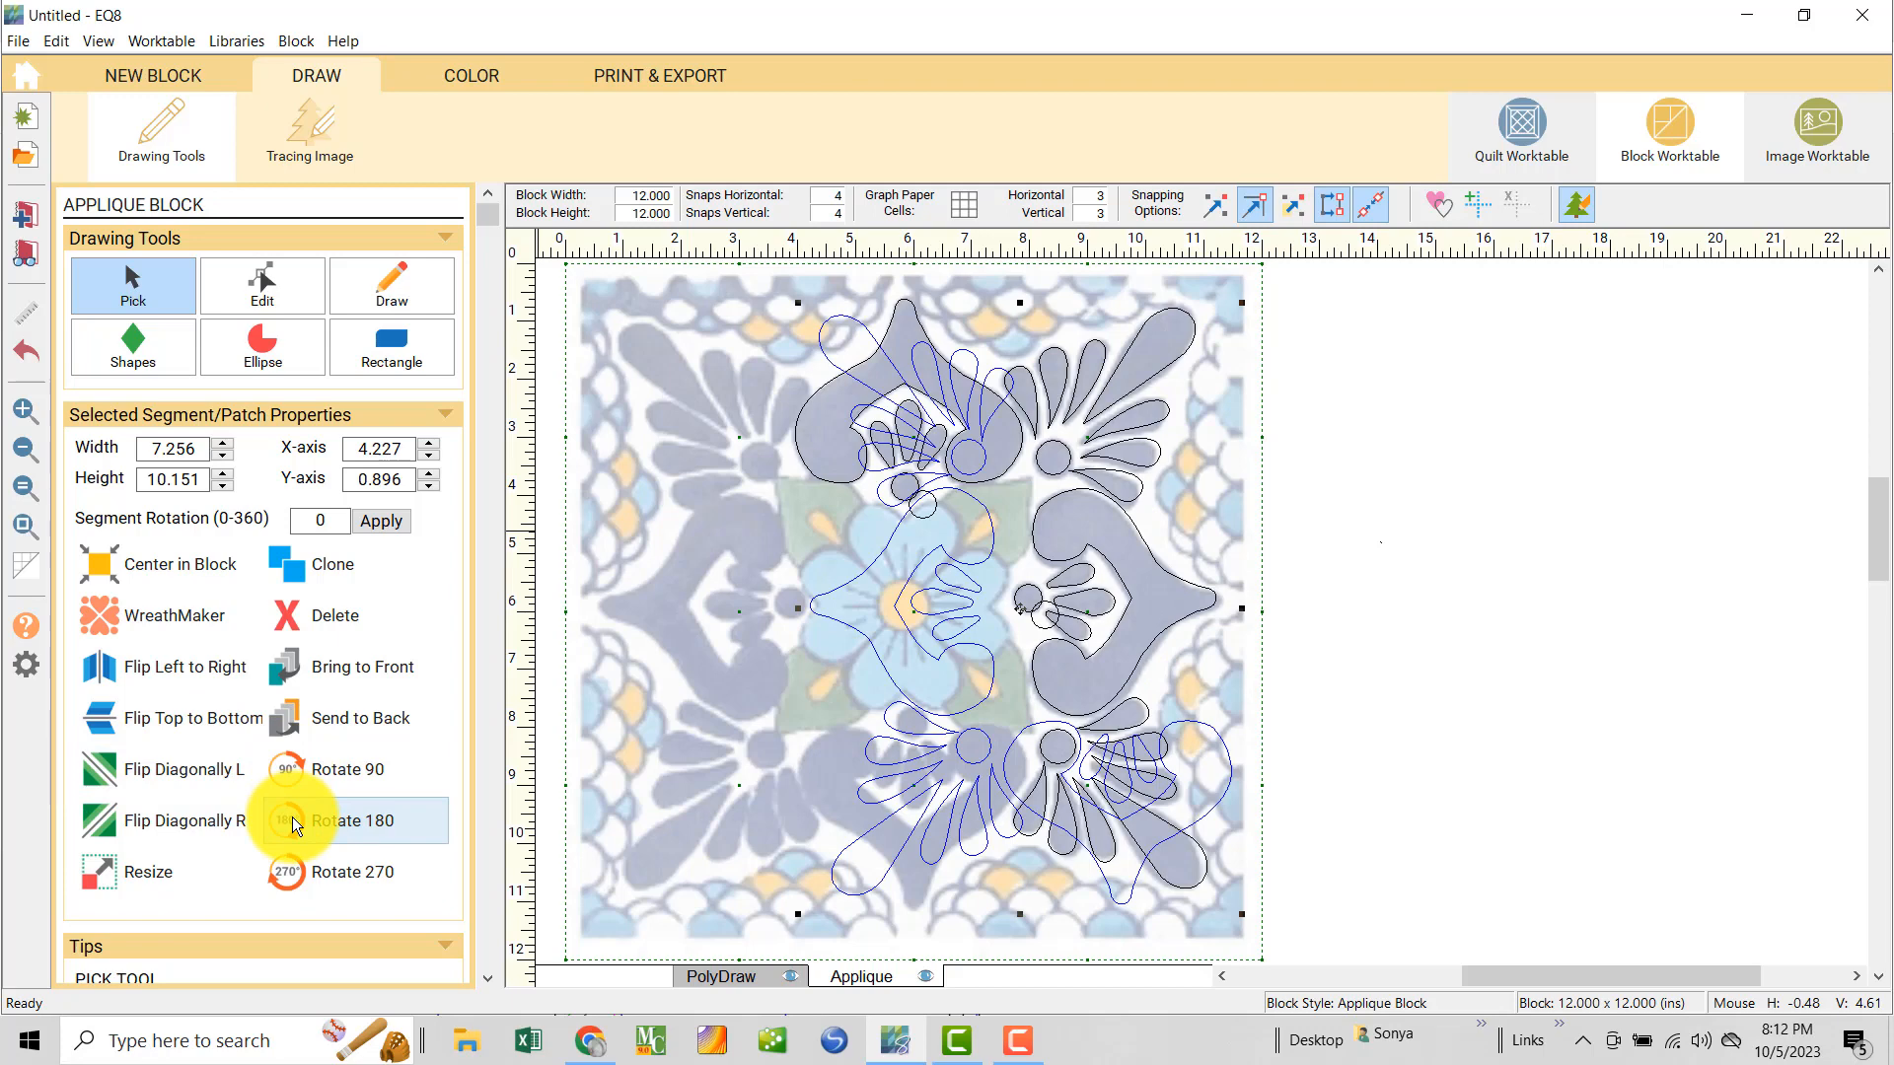
pyautogui.moveTo(1015, 604); pyautogui.dragTo(811, 606)
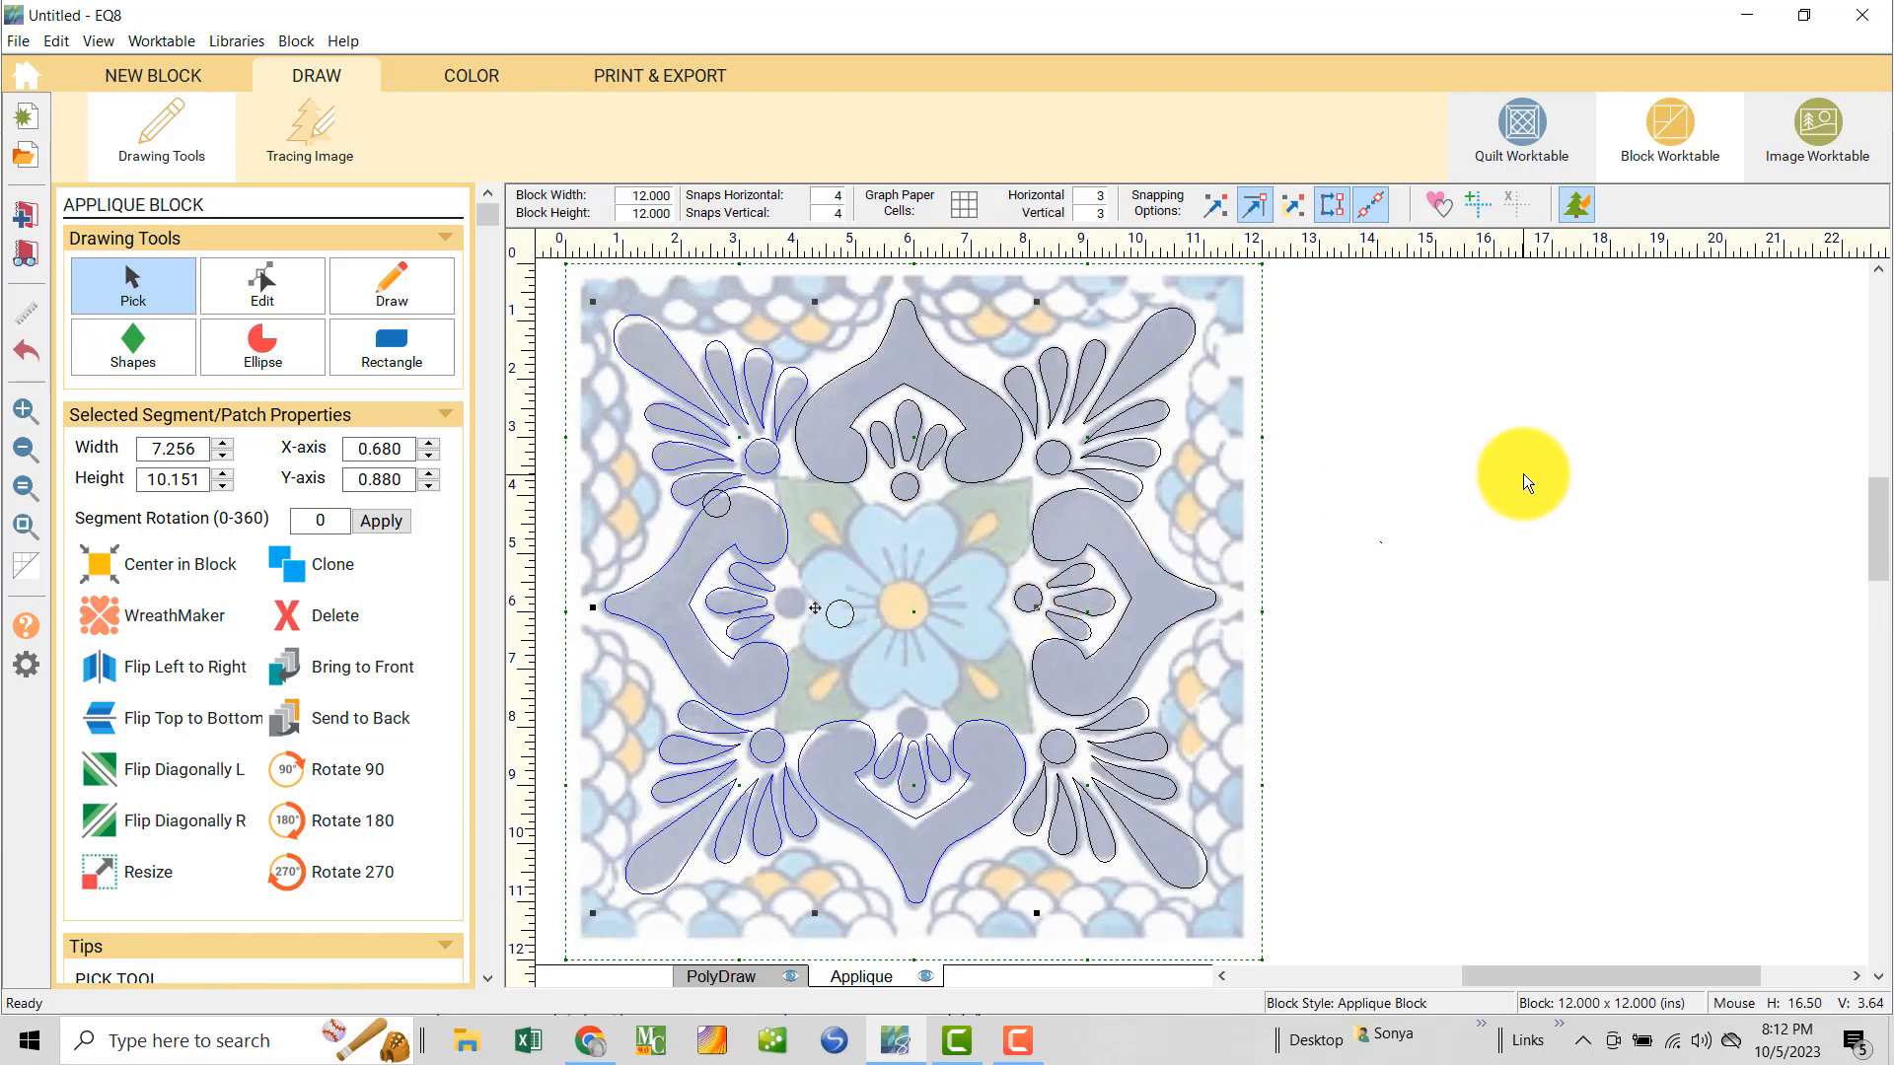
# - Move the two misplaced cloned circles onto the dots at the left-hand and lower heart motifs
pyautogui.click(840, 611)
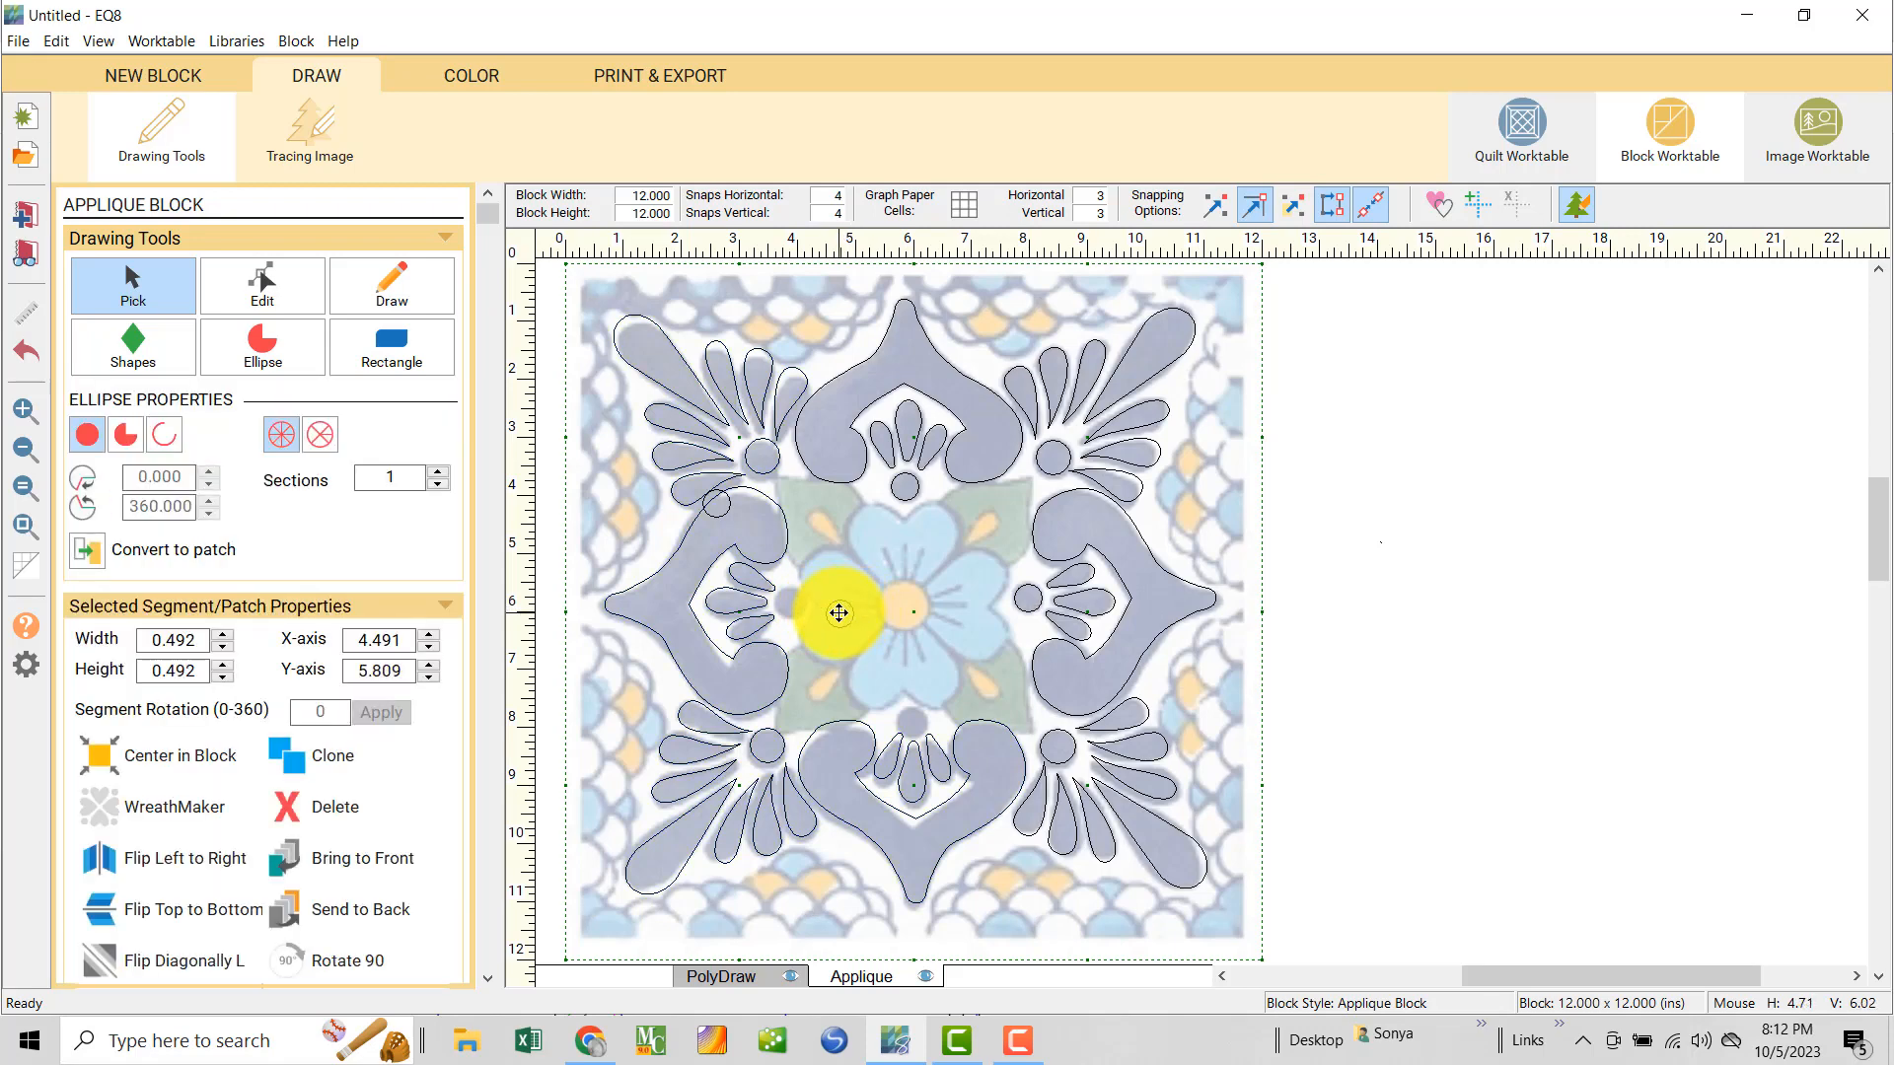
pyautogui.moveTo(839, 611); pyautogui.dragTo(789, 600)
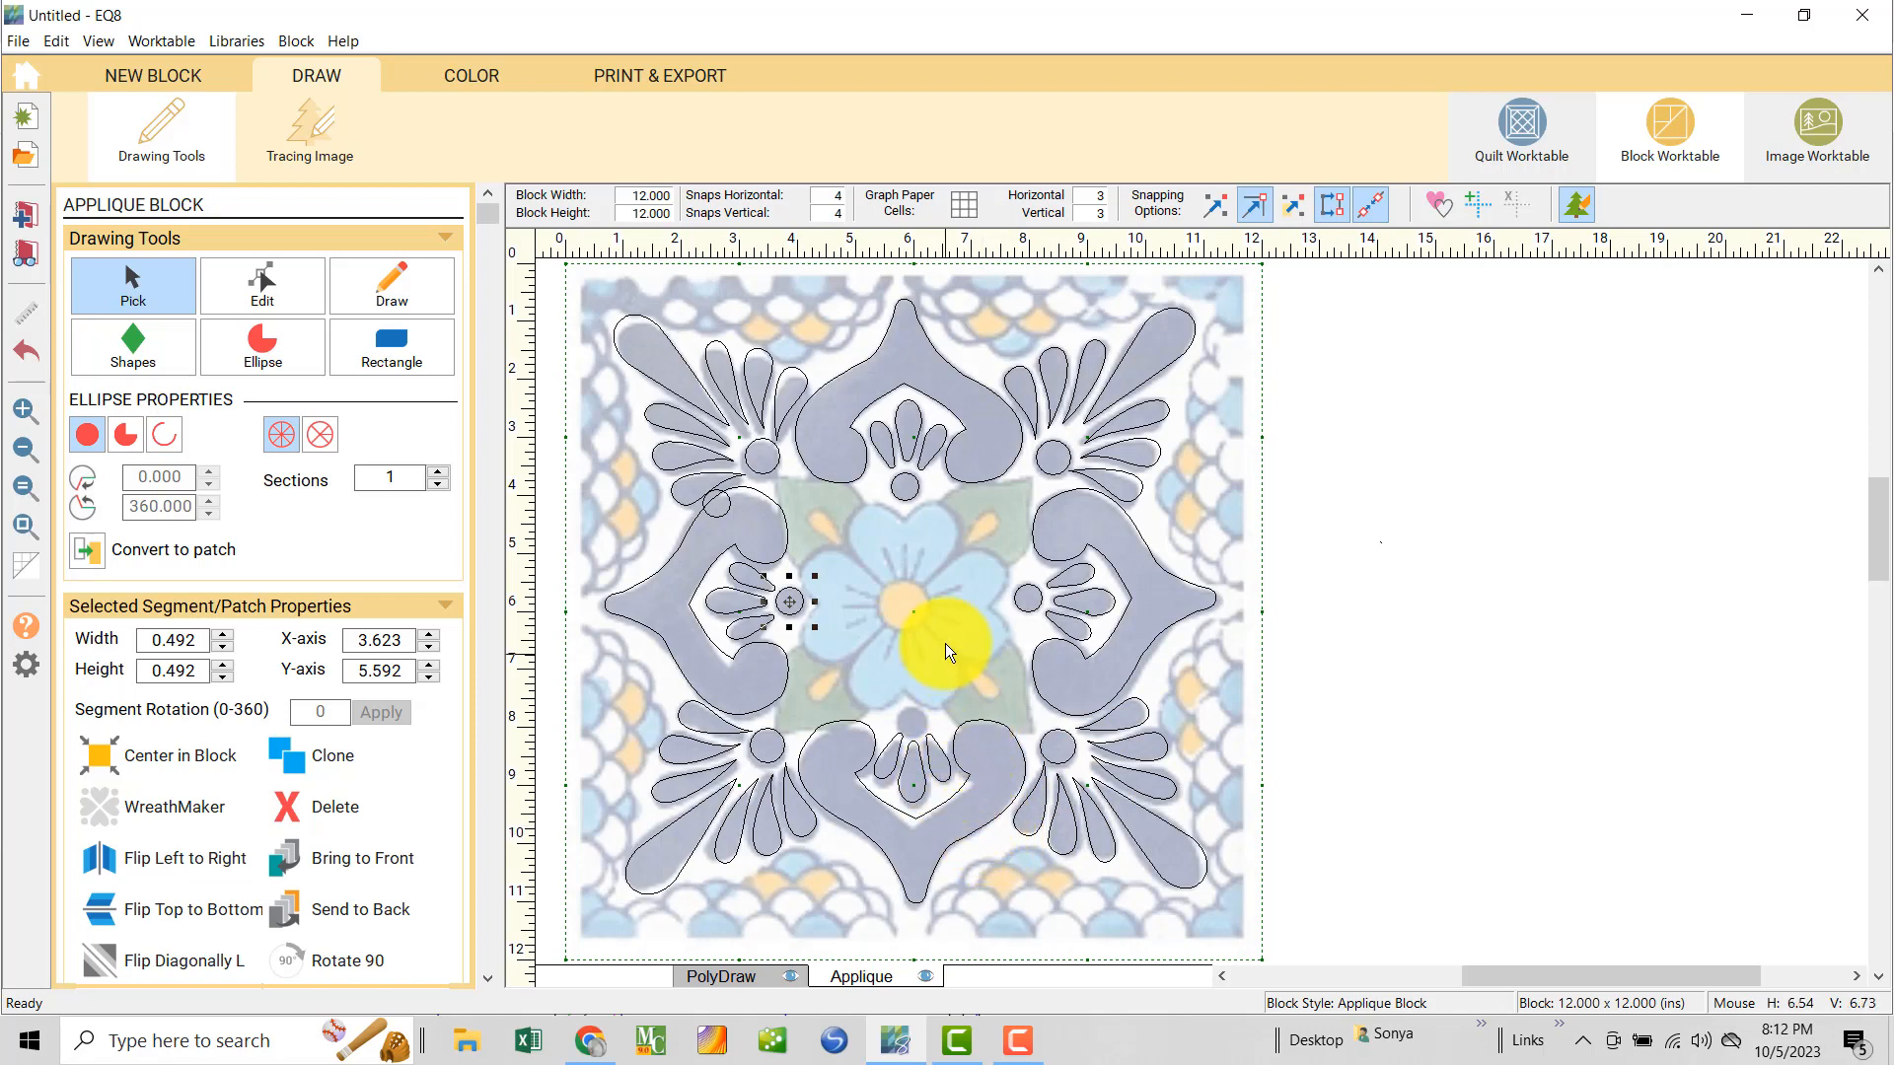
pyautogui.moveTo(716, 505); pyautogui.dragTo(911, 720)
# - Nudge the lower heart motif and its petals into alignment with the tile image, and turn on the fill for closed patches
pyautogui.click(801, 695)
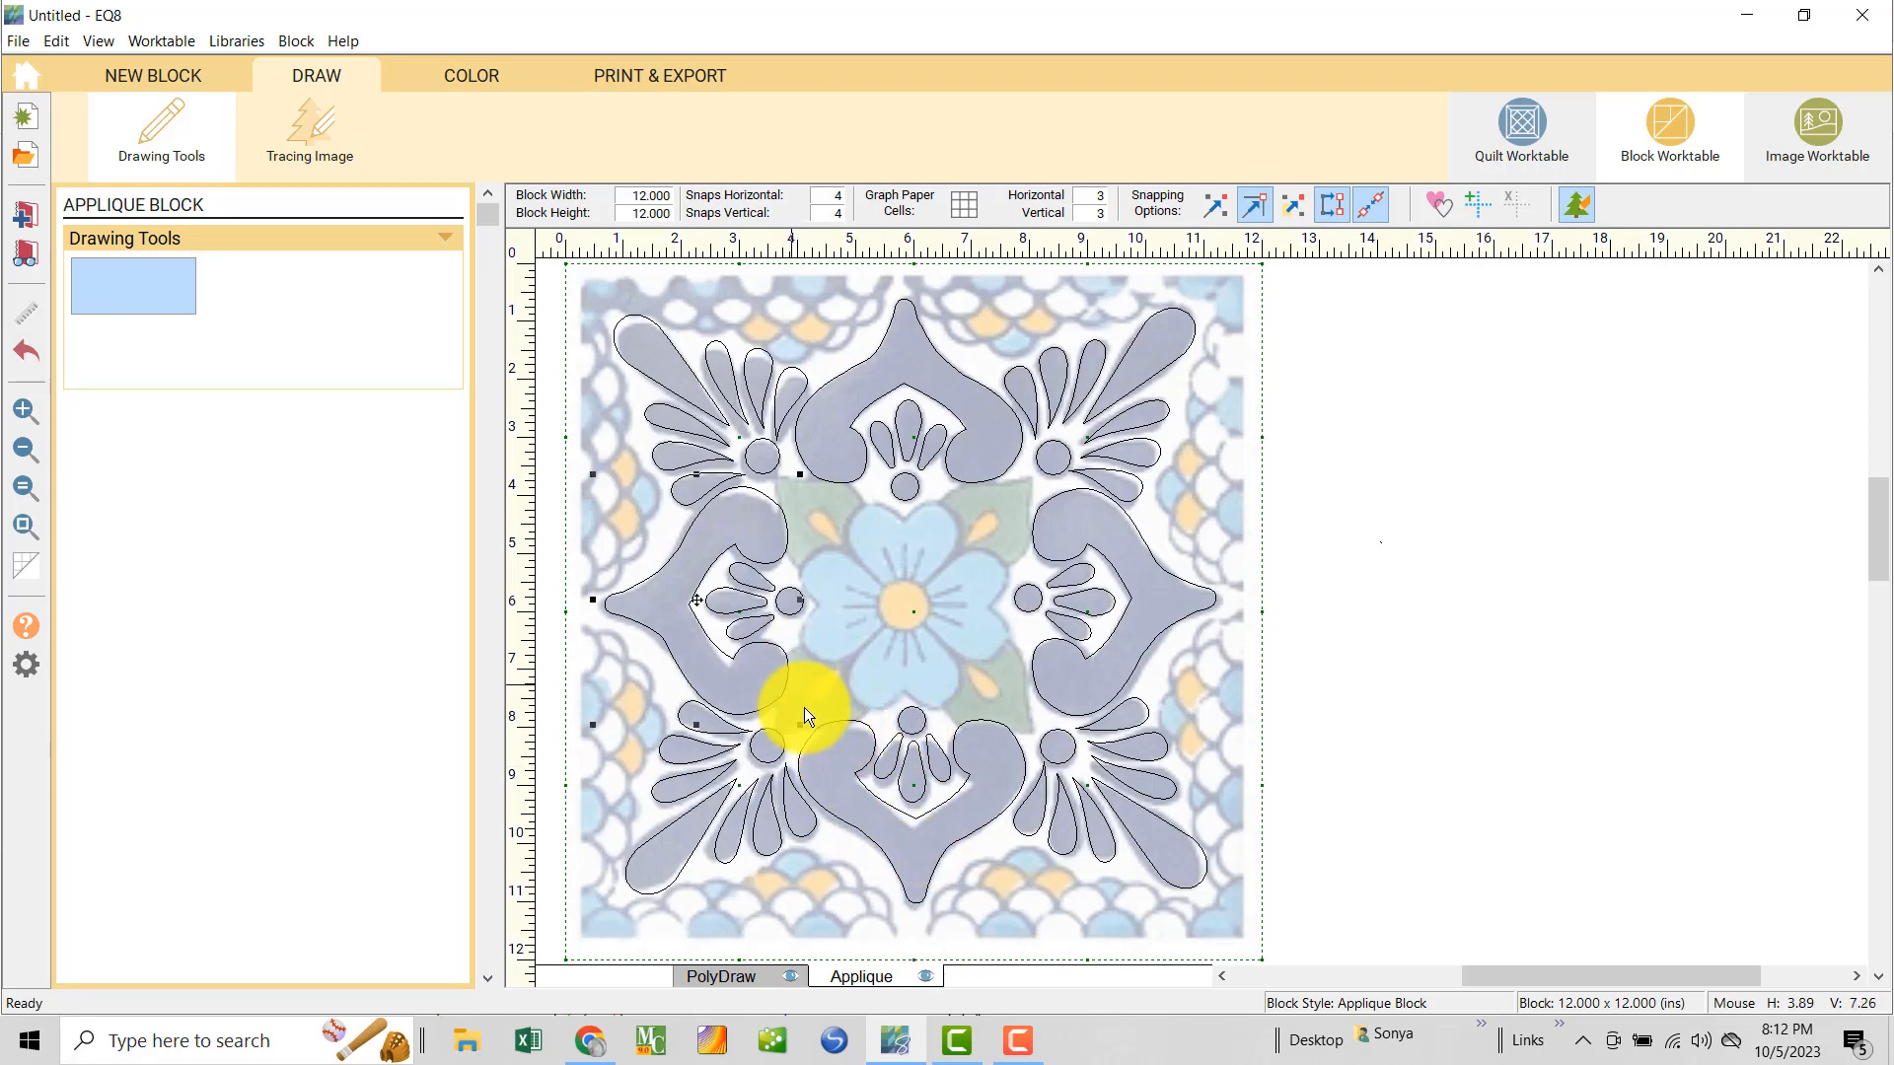
pyautogui.moveTo(1046, 945); pyautogui.dragTo(791, 677)
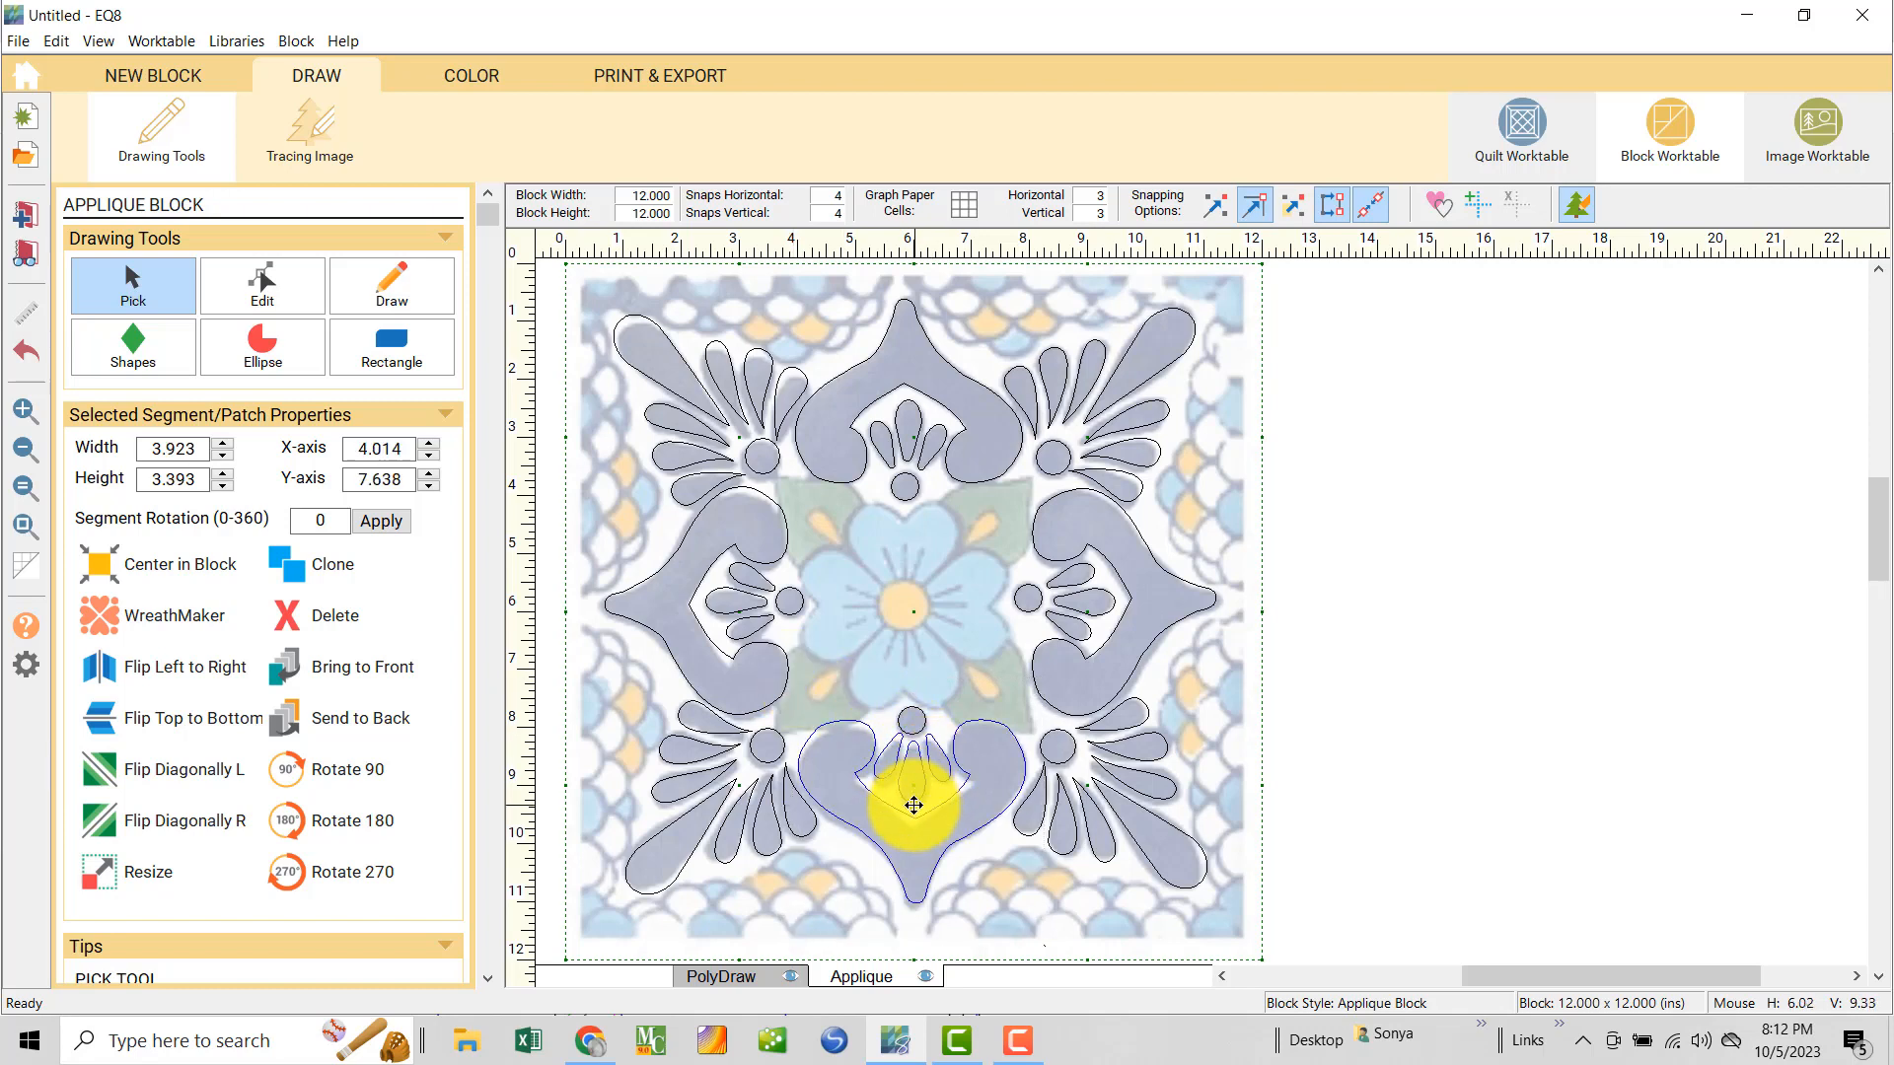
pyautogui.moveTo(914, 805); pyautogui.dragTo(914, 810)
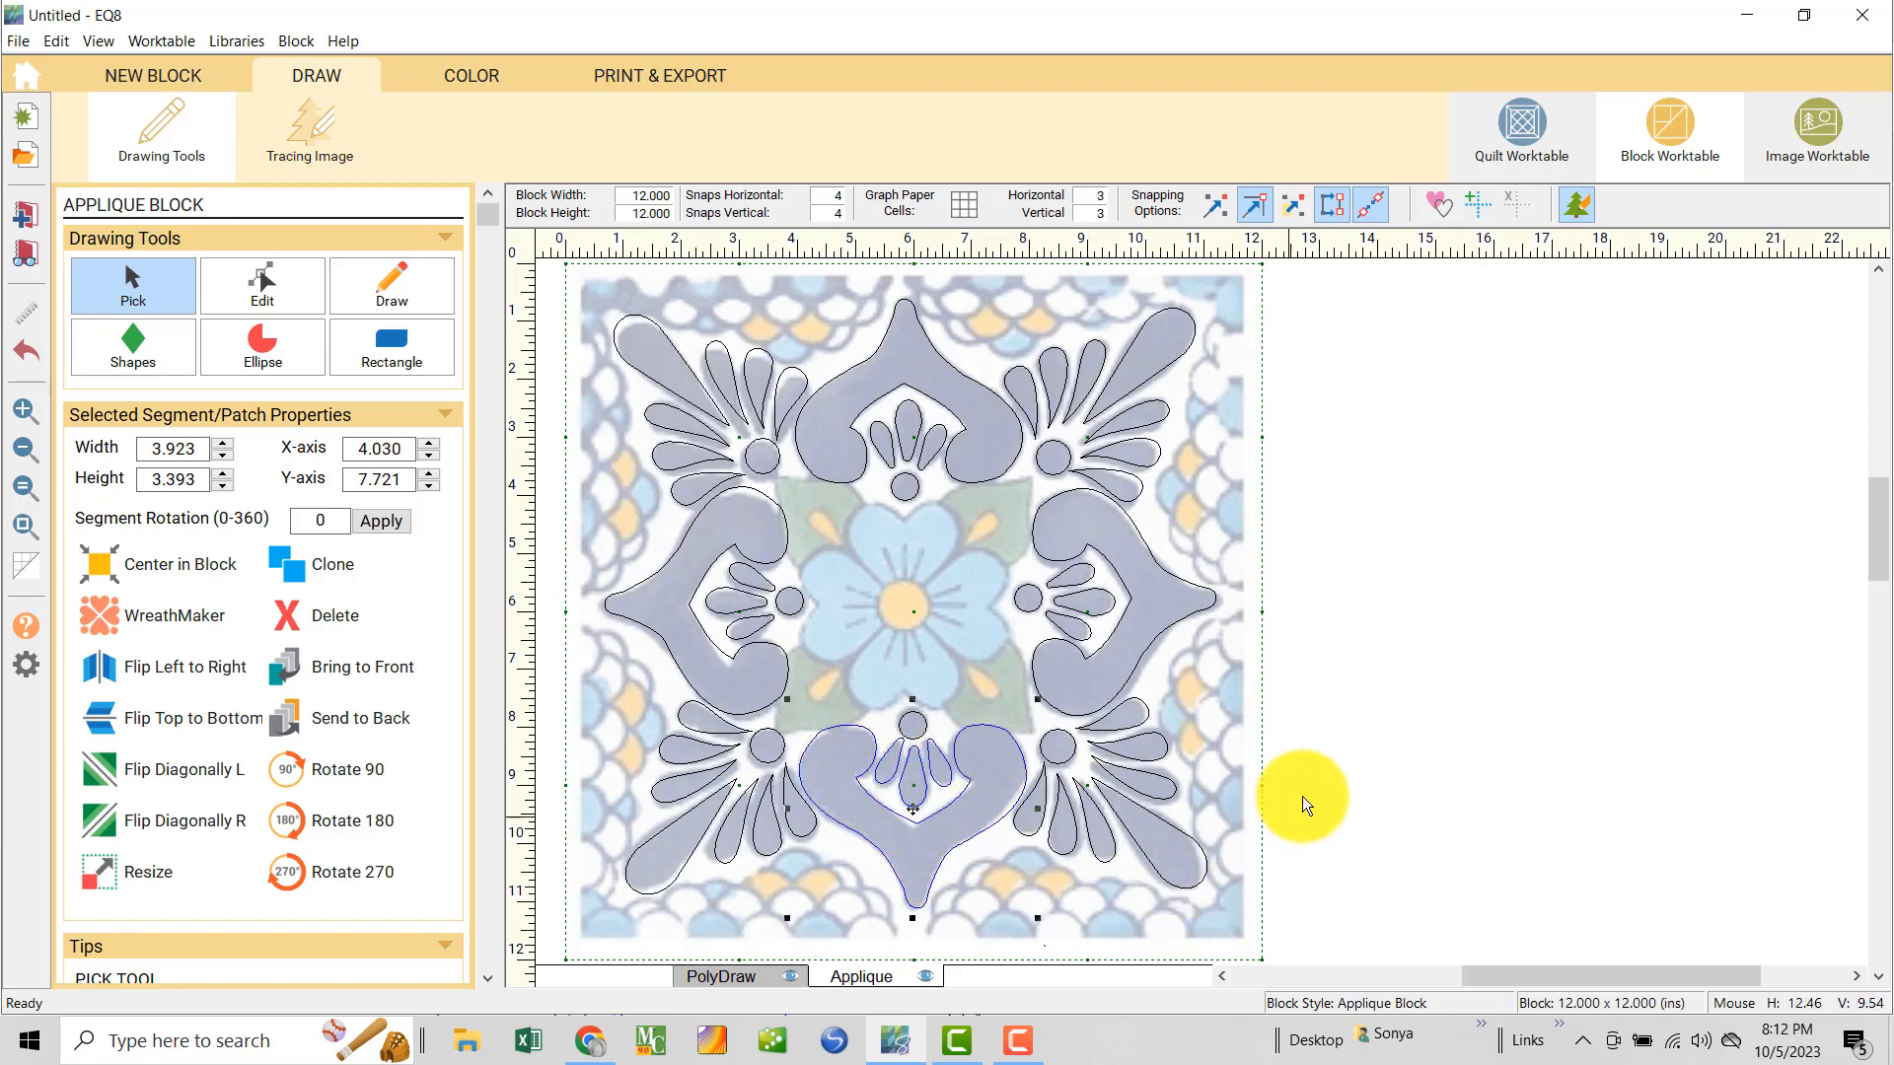
pyautogui.click(1436, 205)
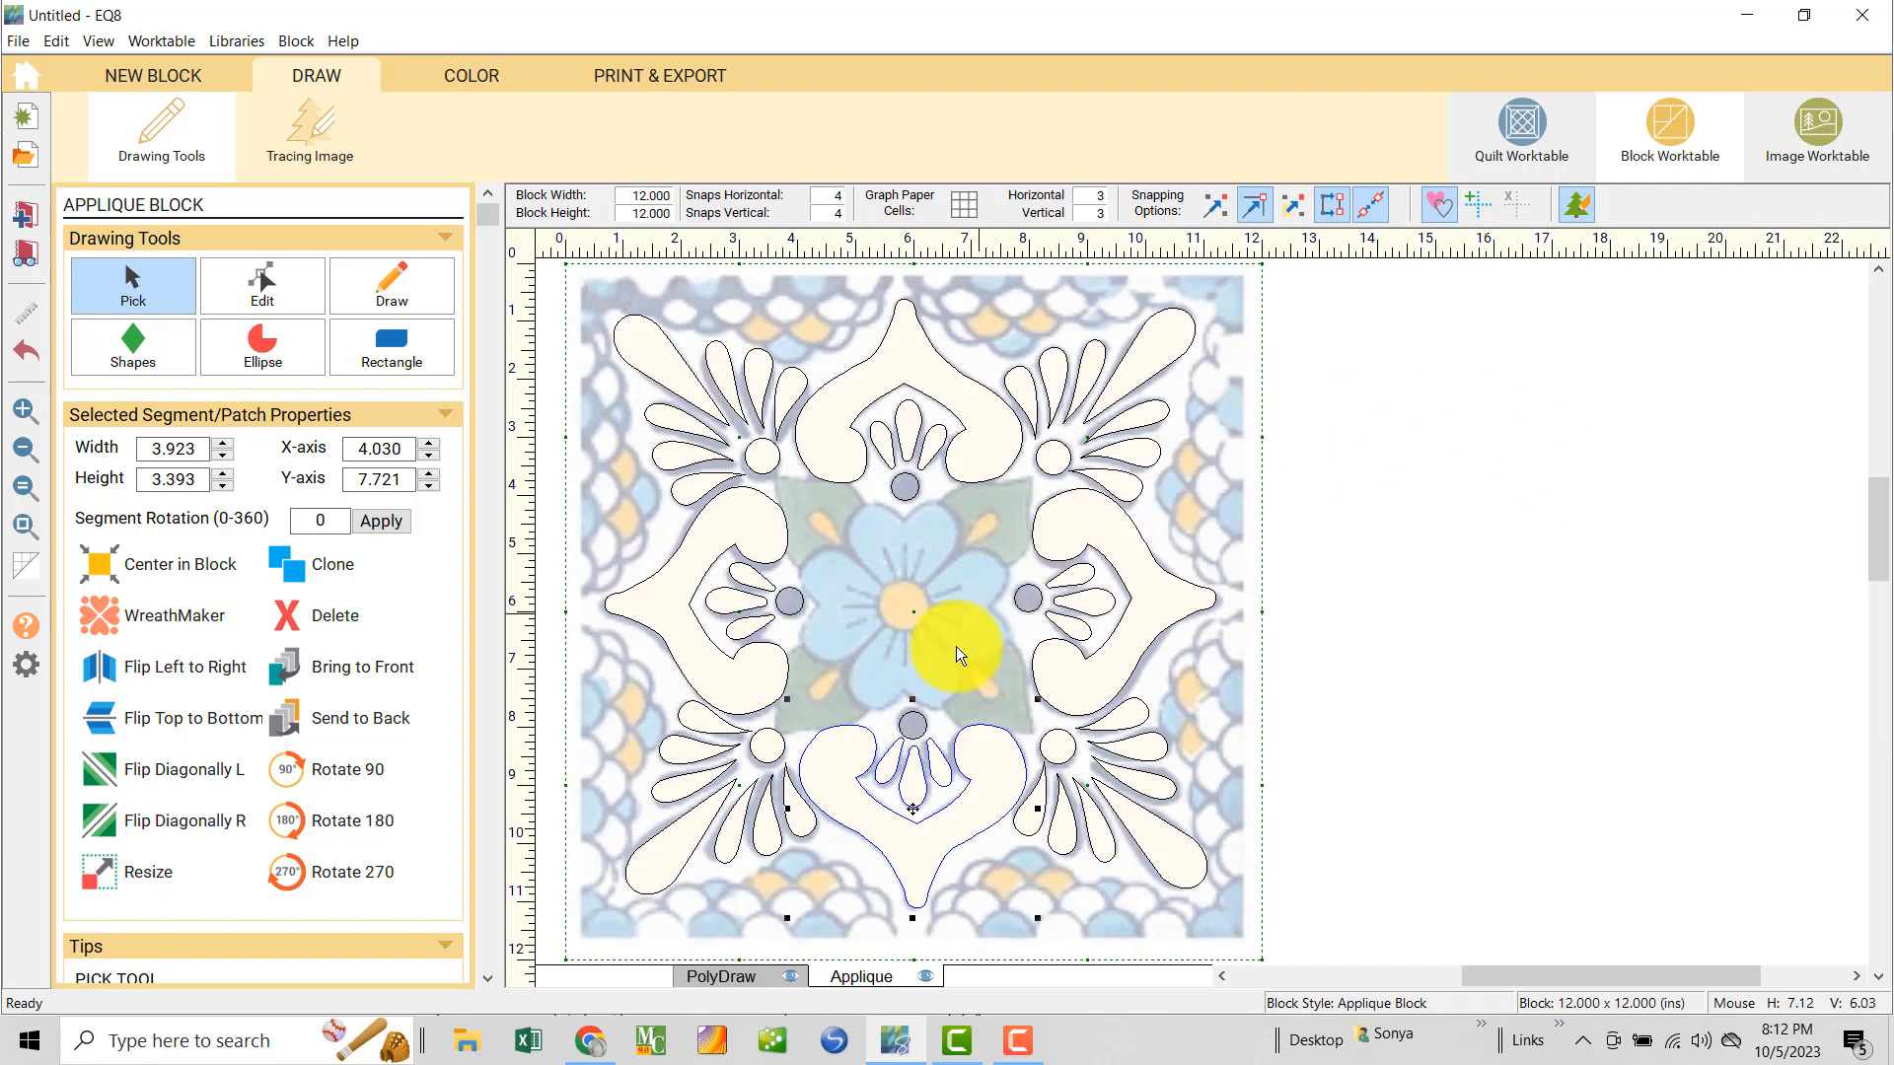
# - Convert the circles at the upper, right, lower and left heart motifs to patches
pyautogui.click(917, 494)
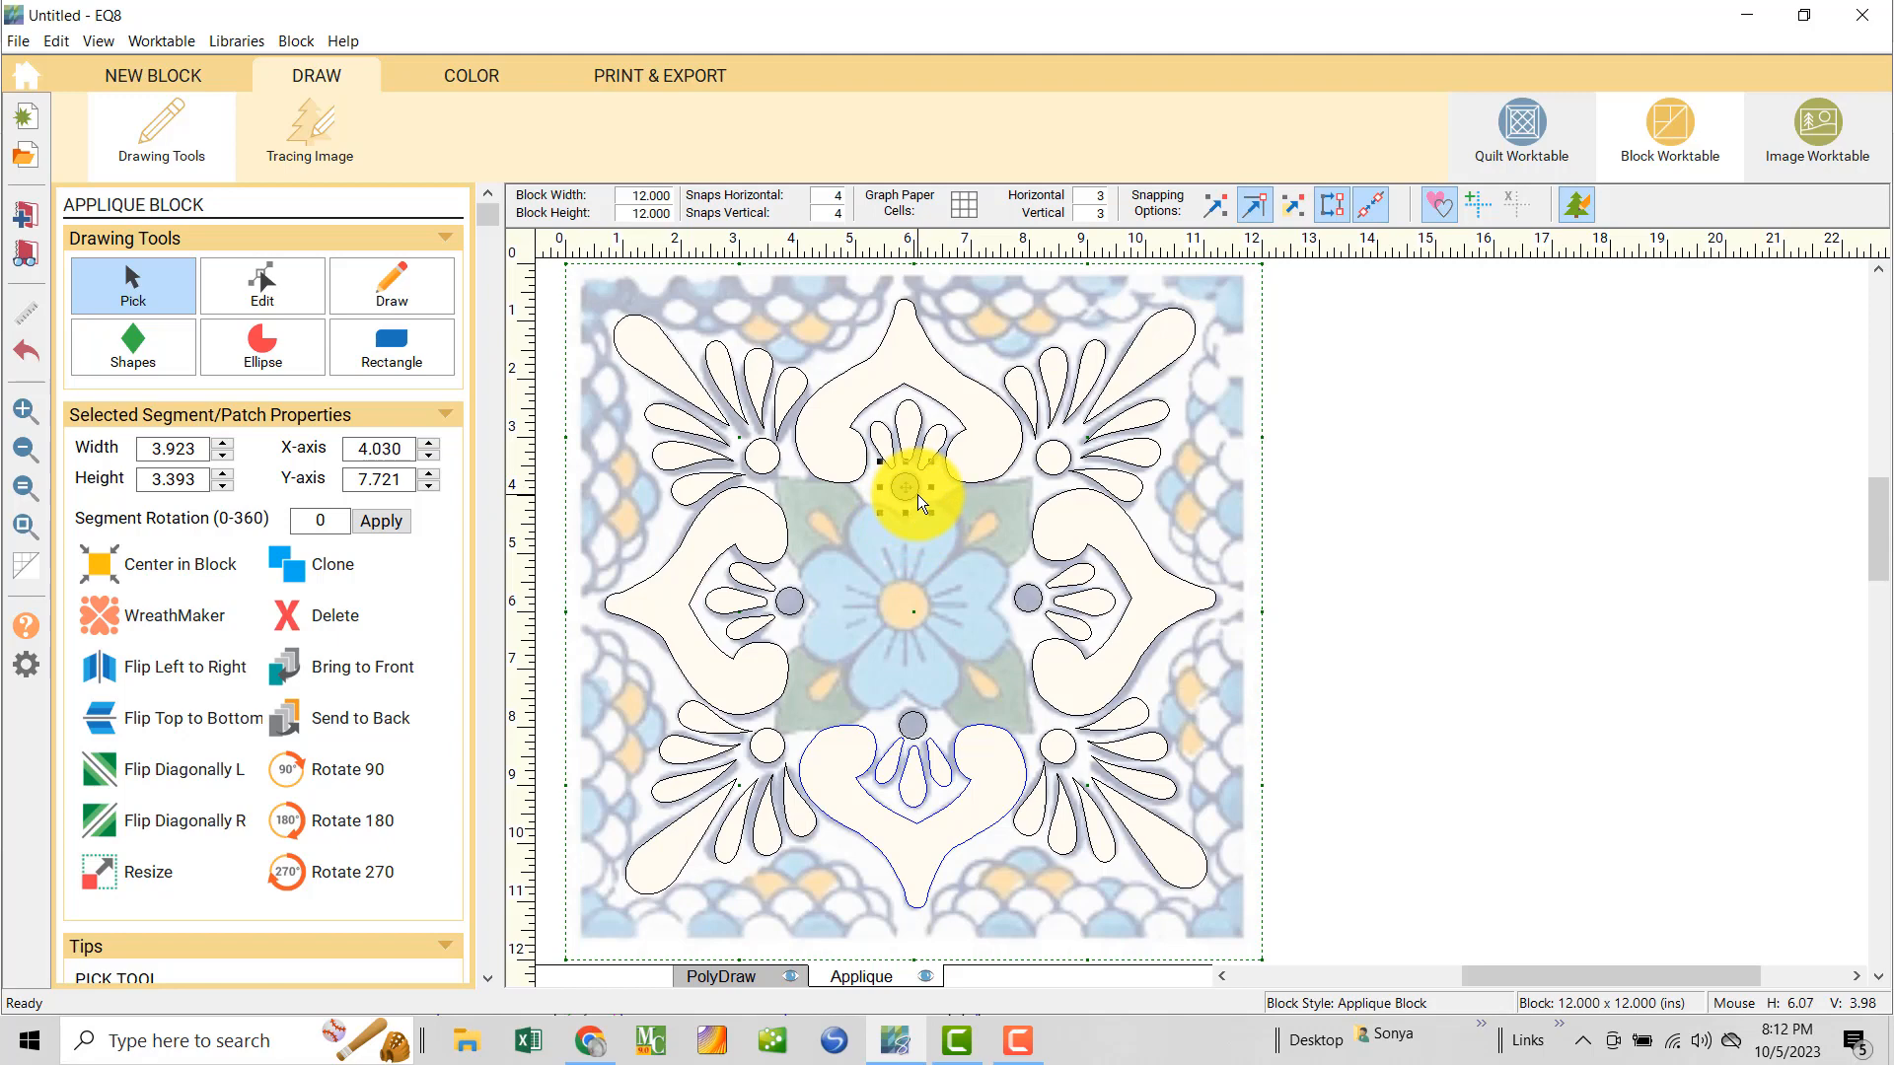
pyautogui.click(91, 547)
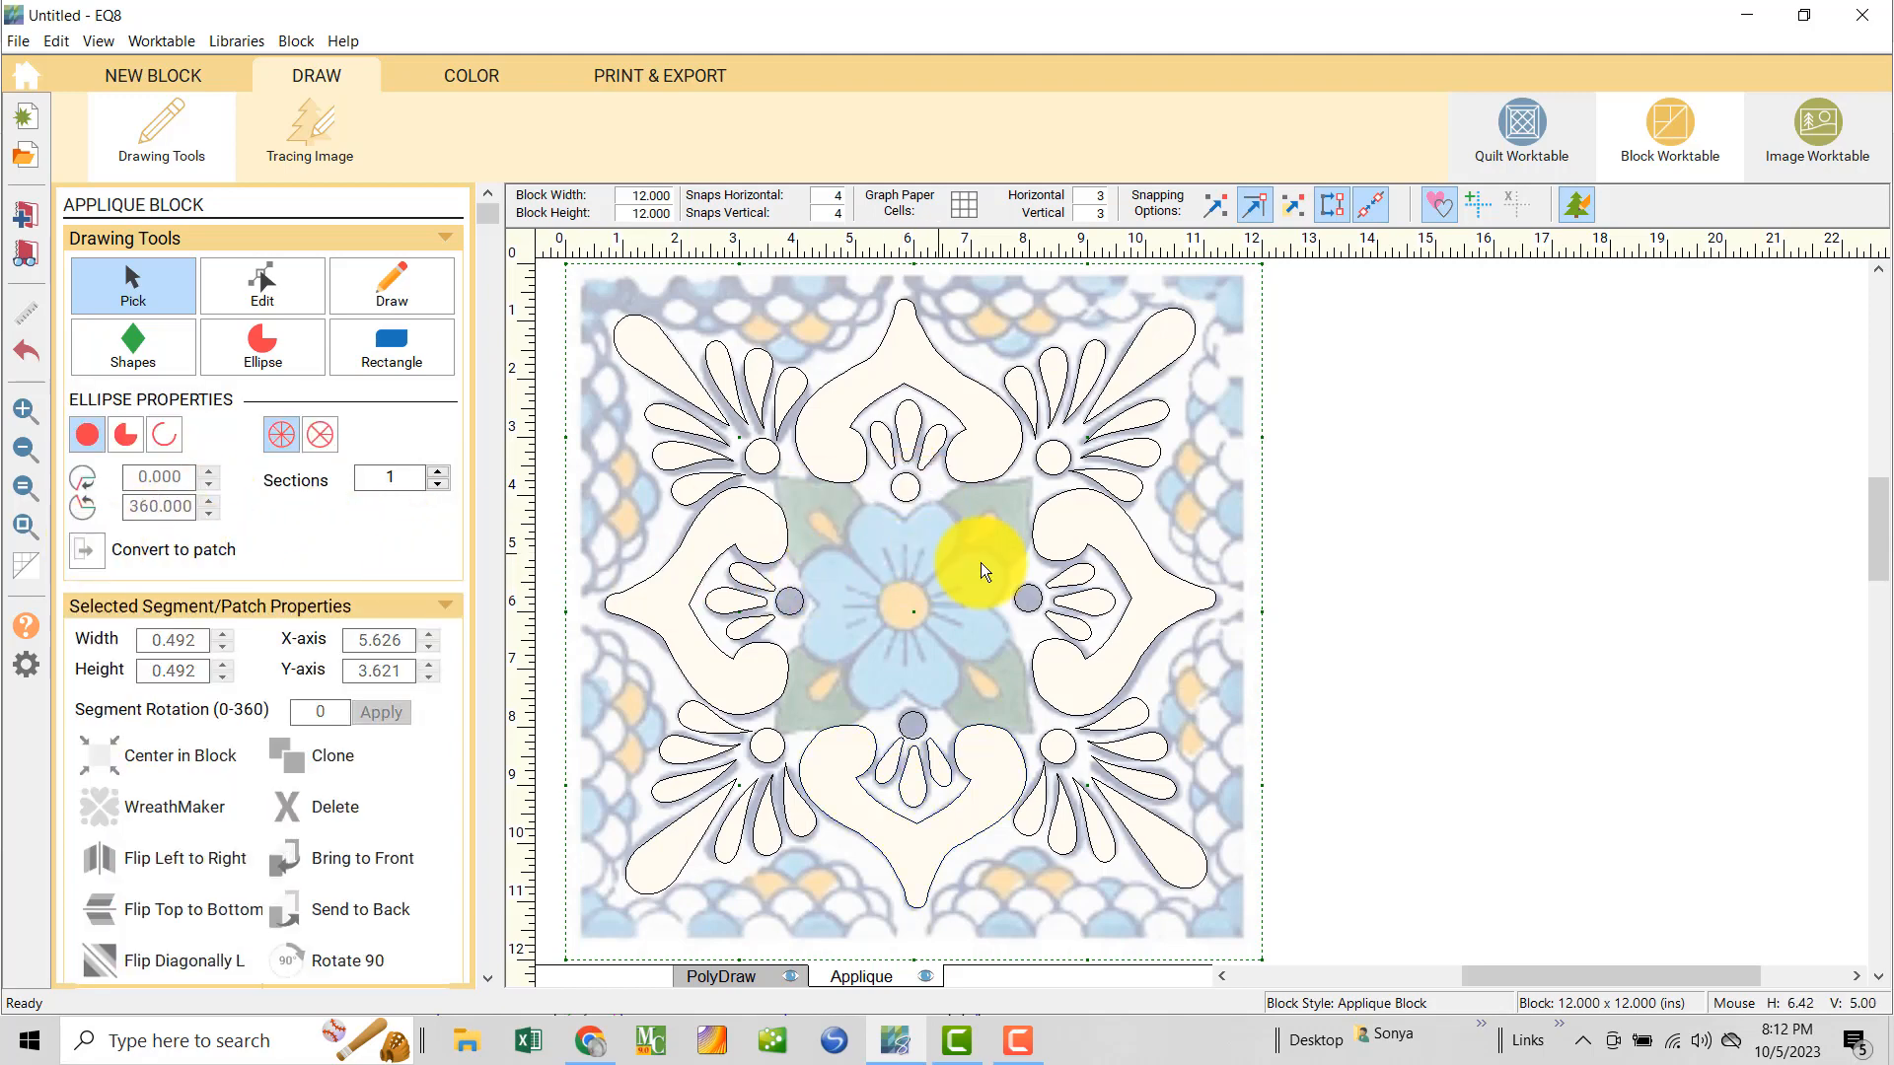
pyautogui.click(1021, 599)
pyautogui.click(95, 549)
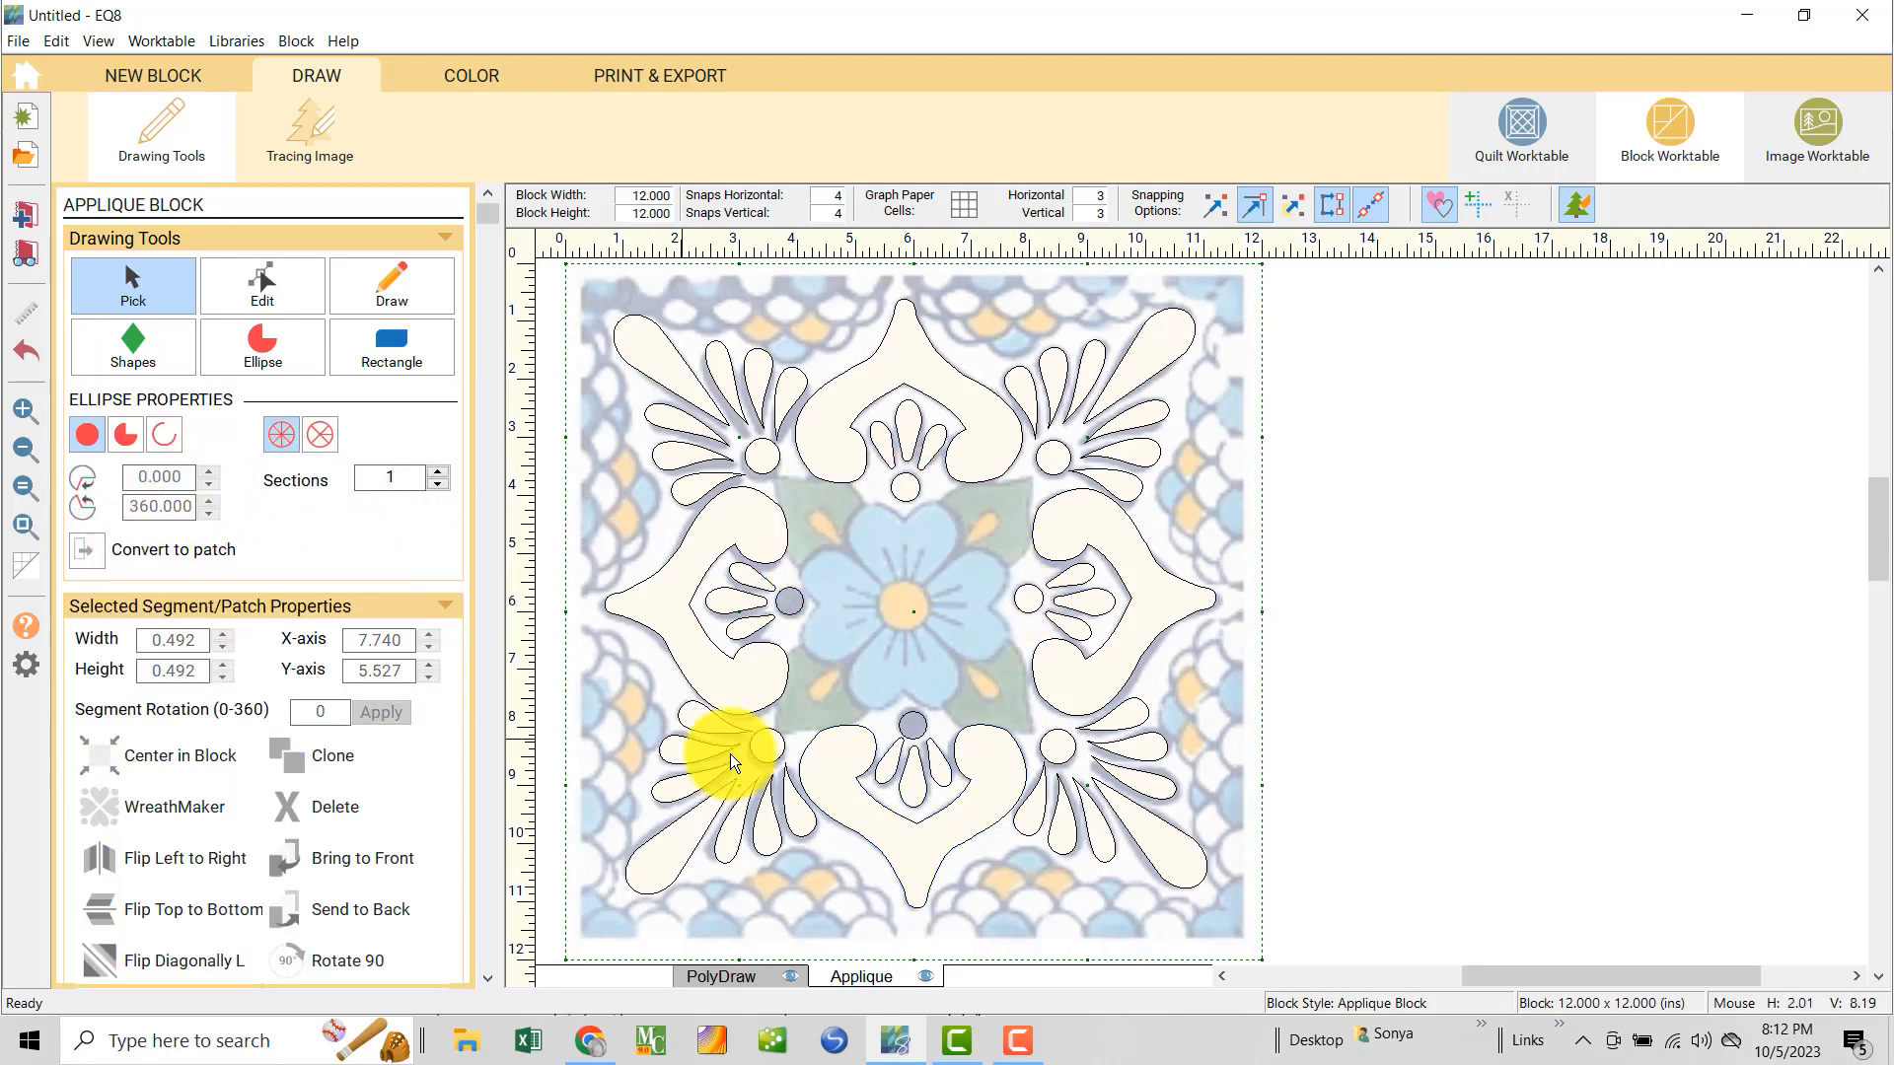
pyautogui.click(925, 731)
pyautogui.click(97, 548)
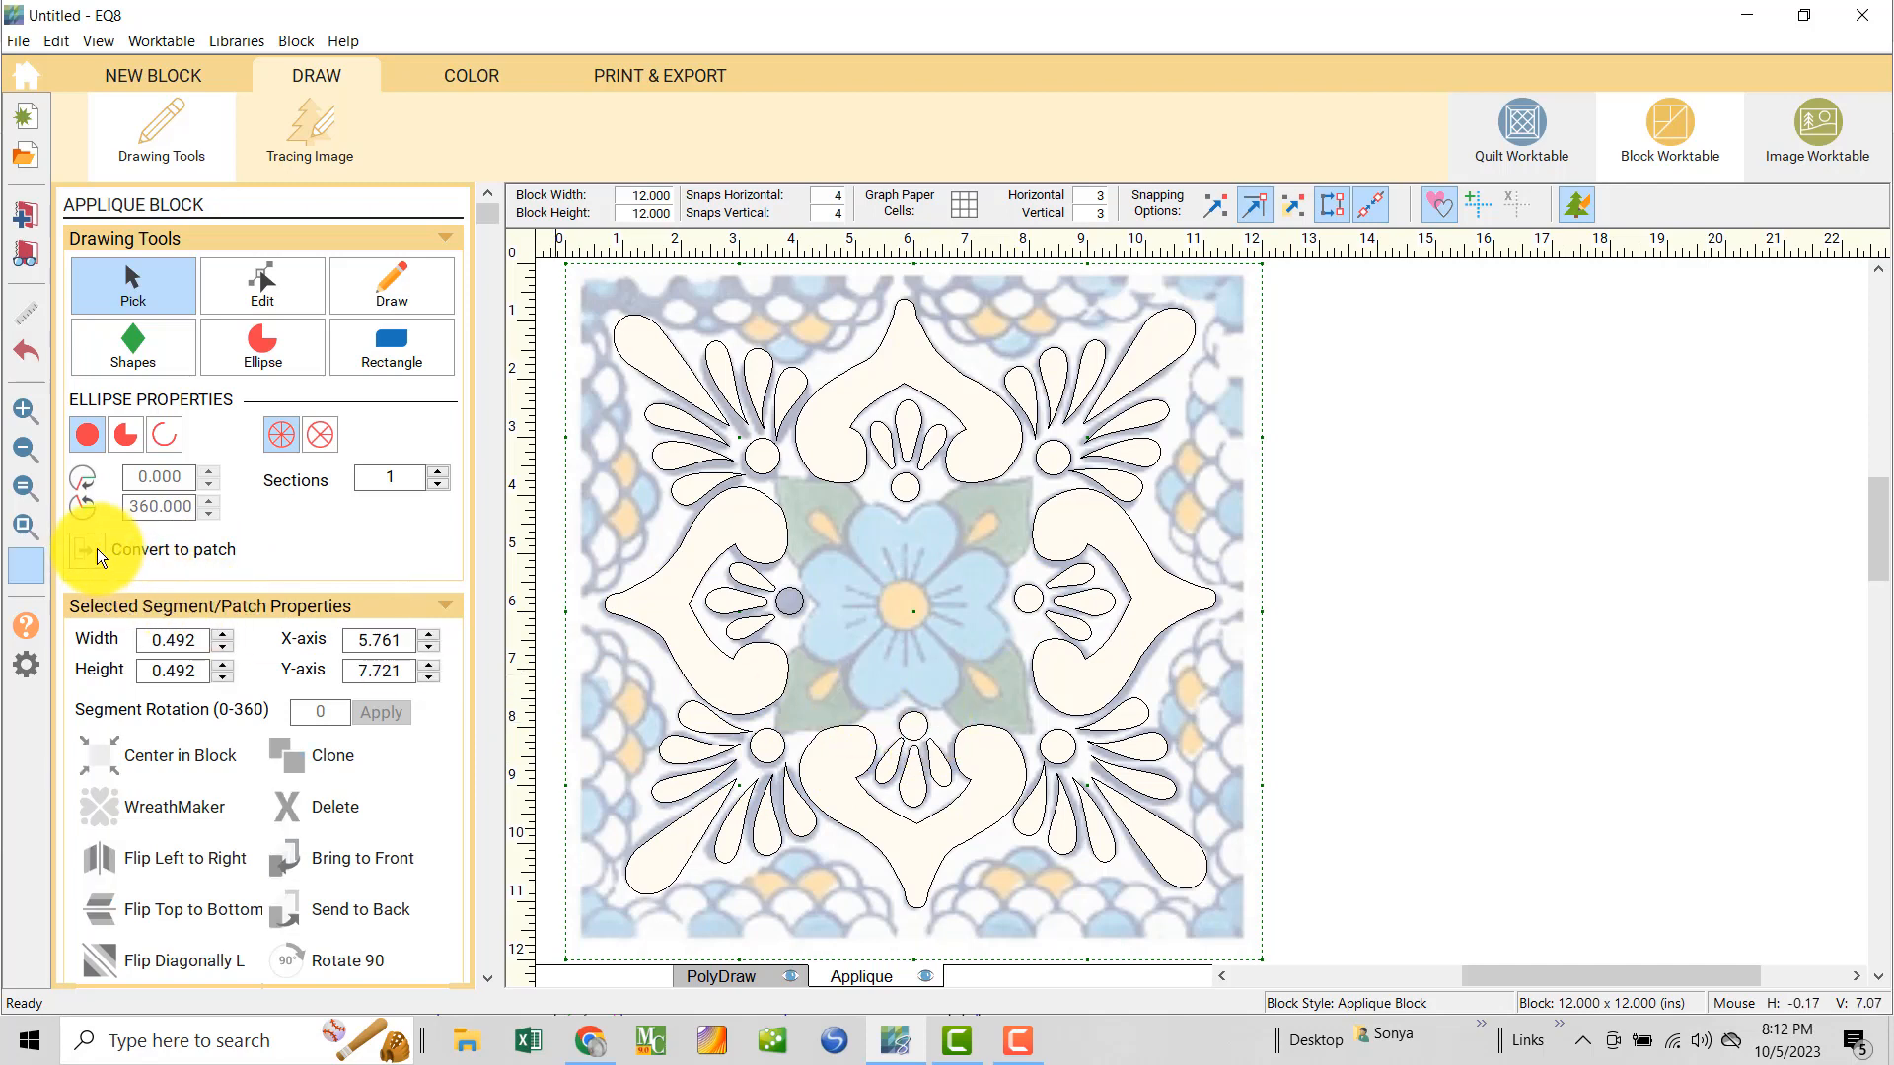
pyautogui.click(799, 609)
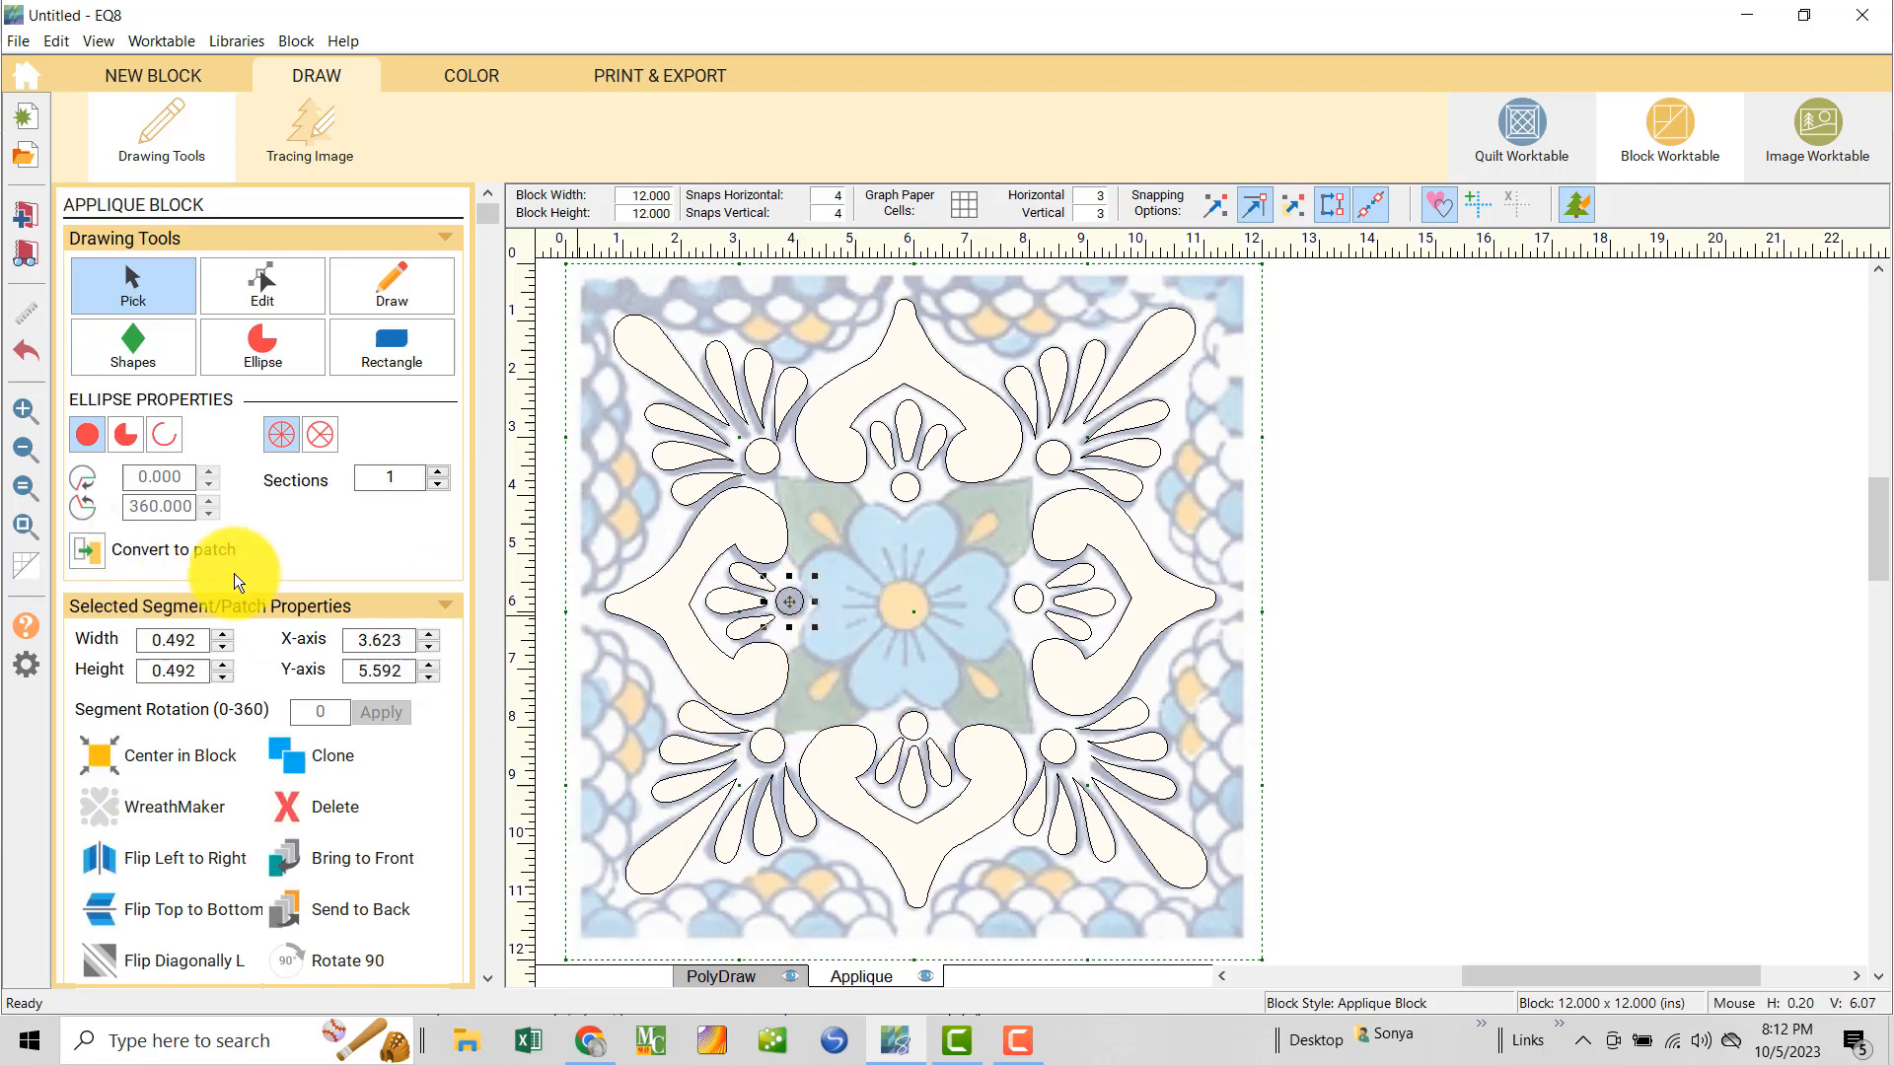
pyautogui.click(83, 547)
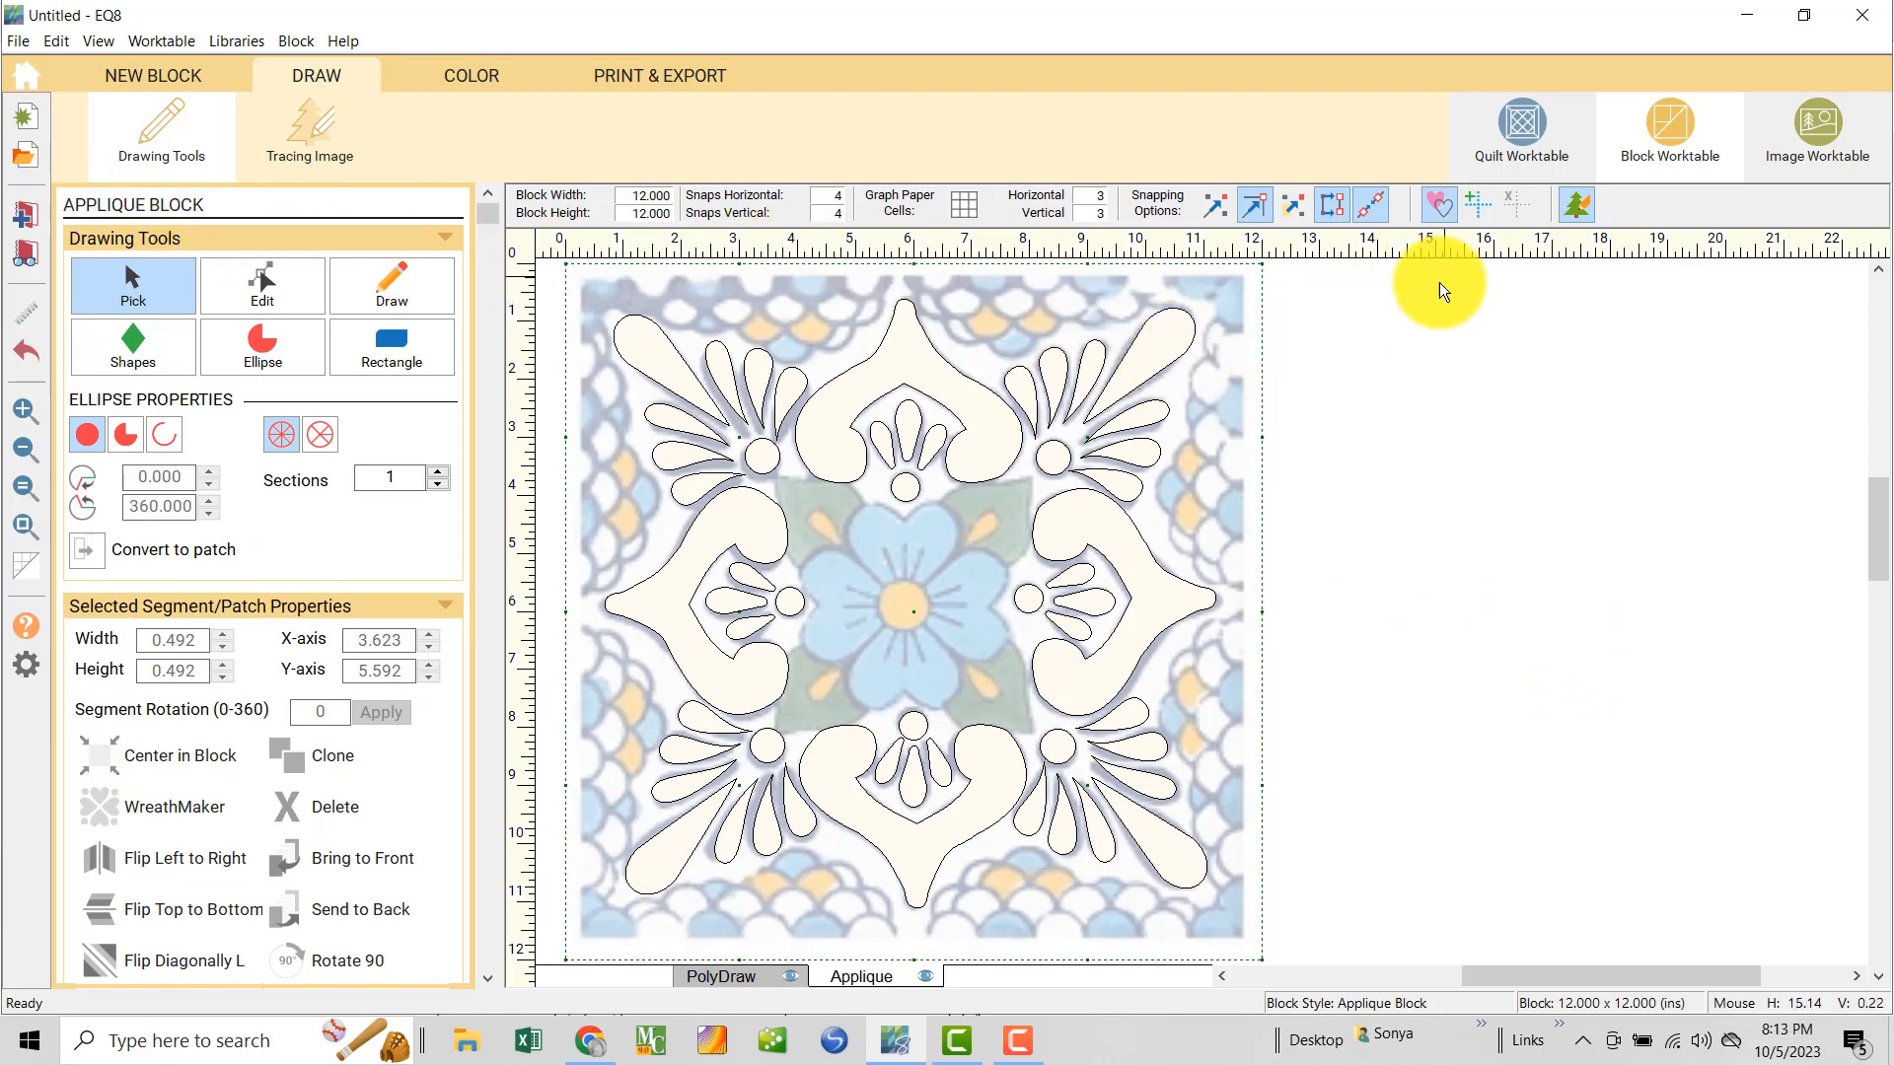
# - Check the patches with the tracing image hidden, show the image again, and turn off the fill for closed patches
pyautogui.click(1575, 204)
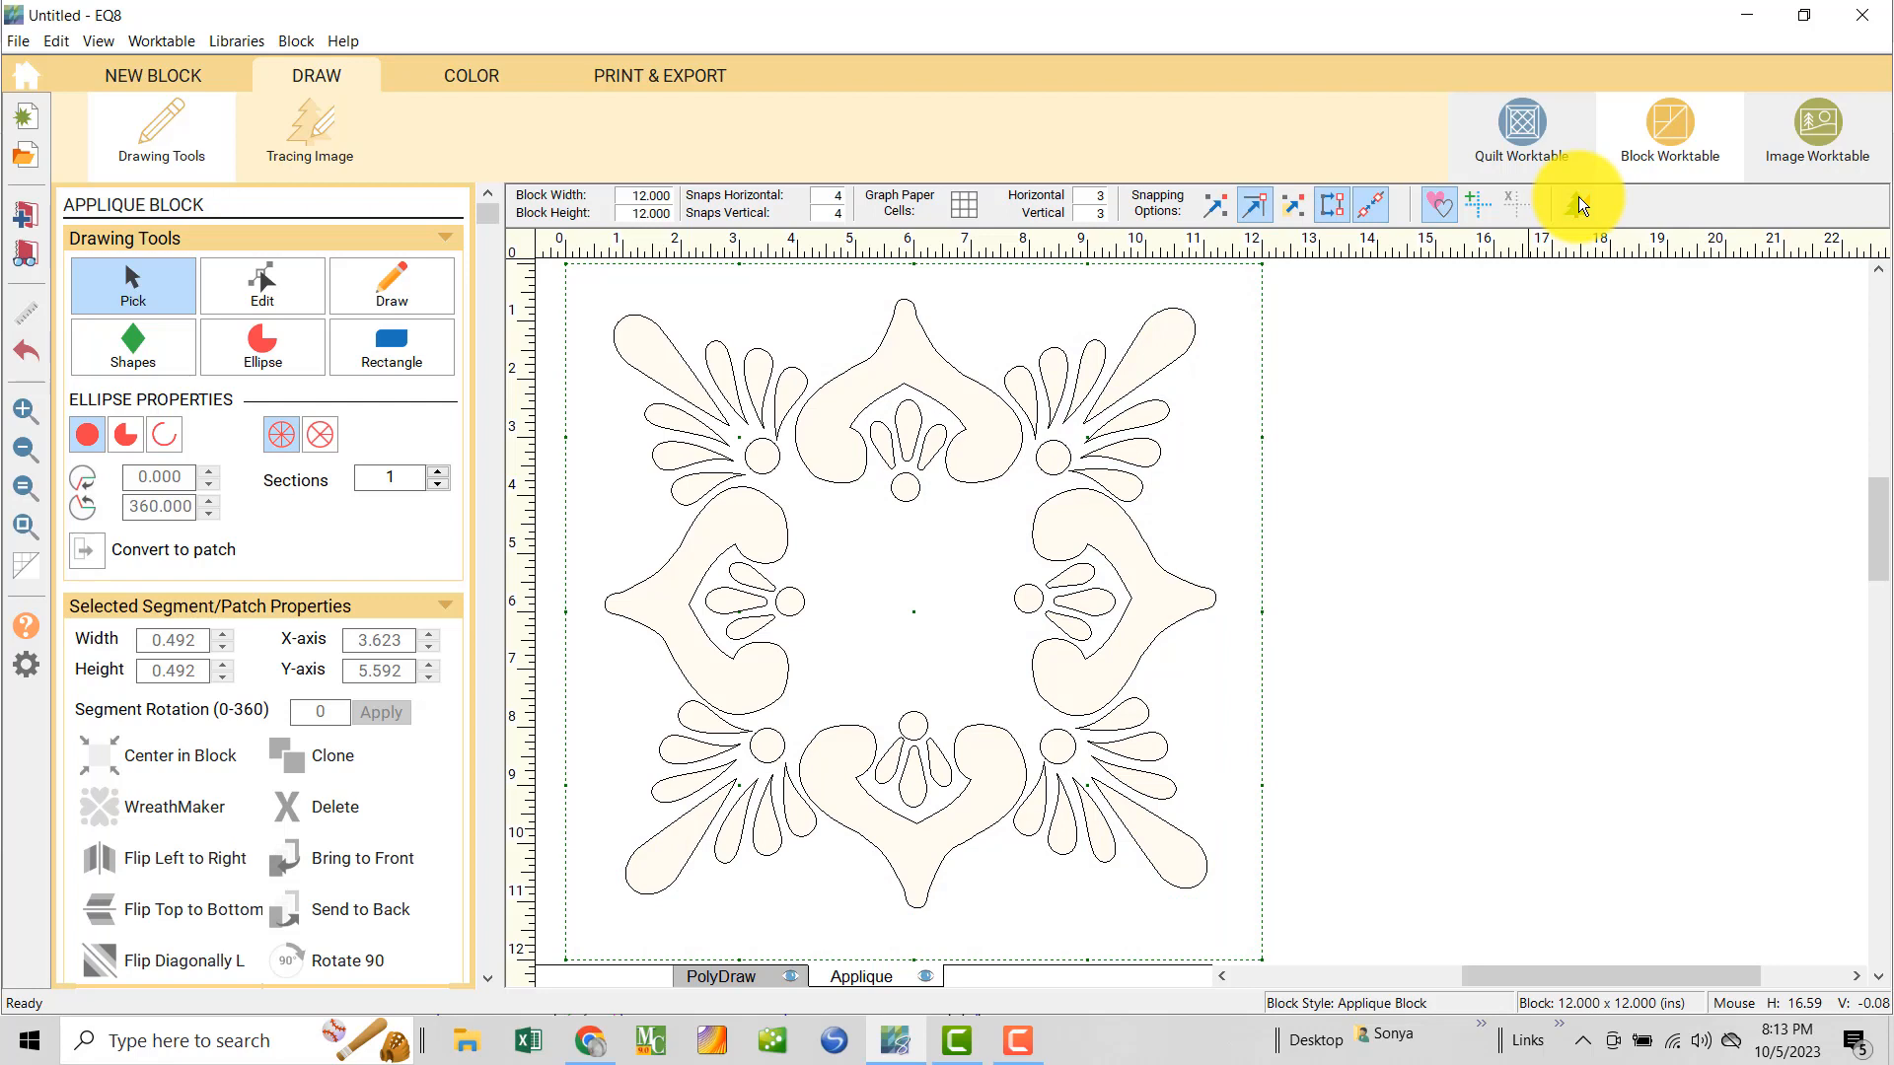
pyautogui.click(1578, 202)
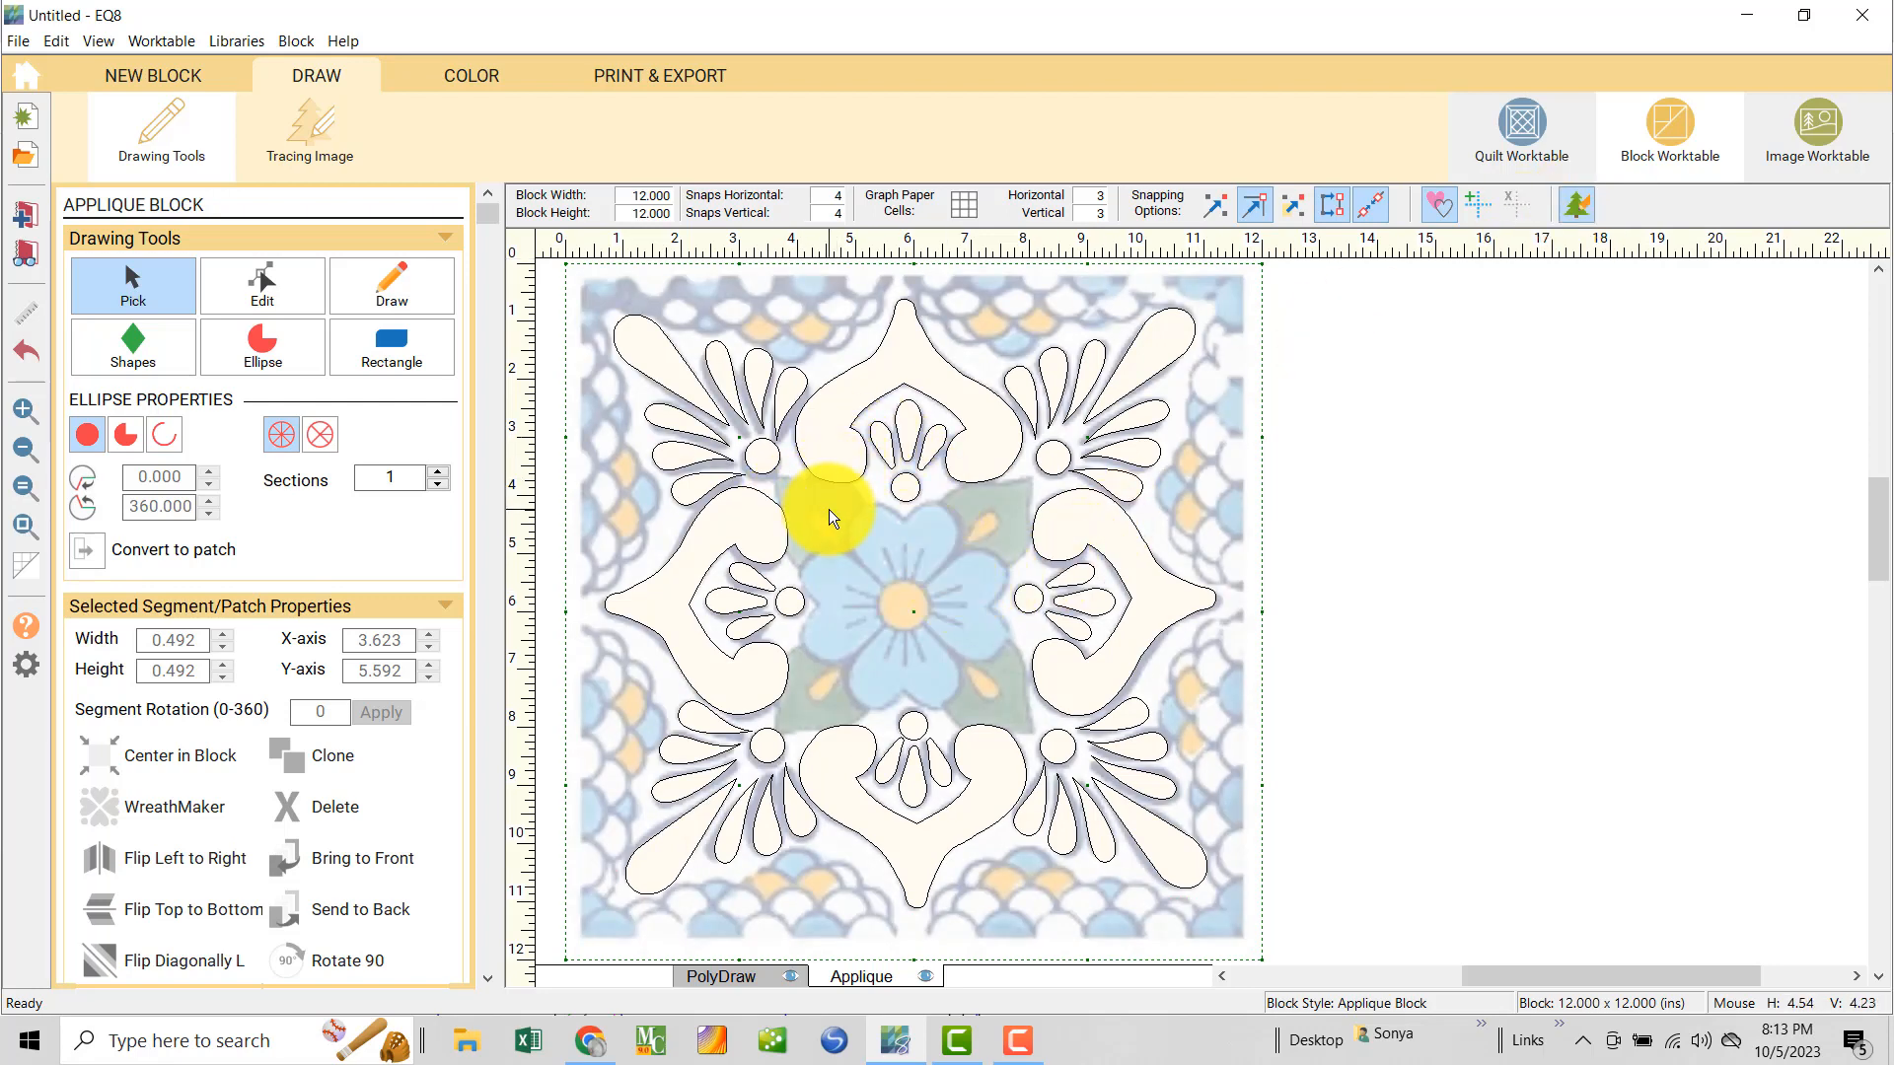
pyautogui.click(1436, 203)
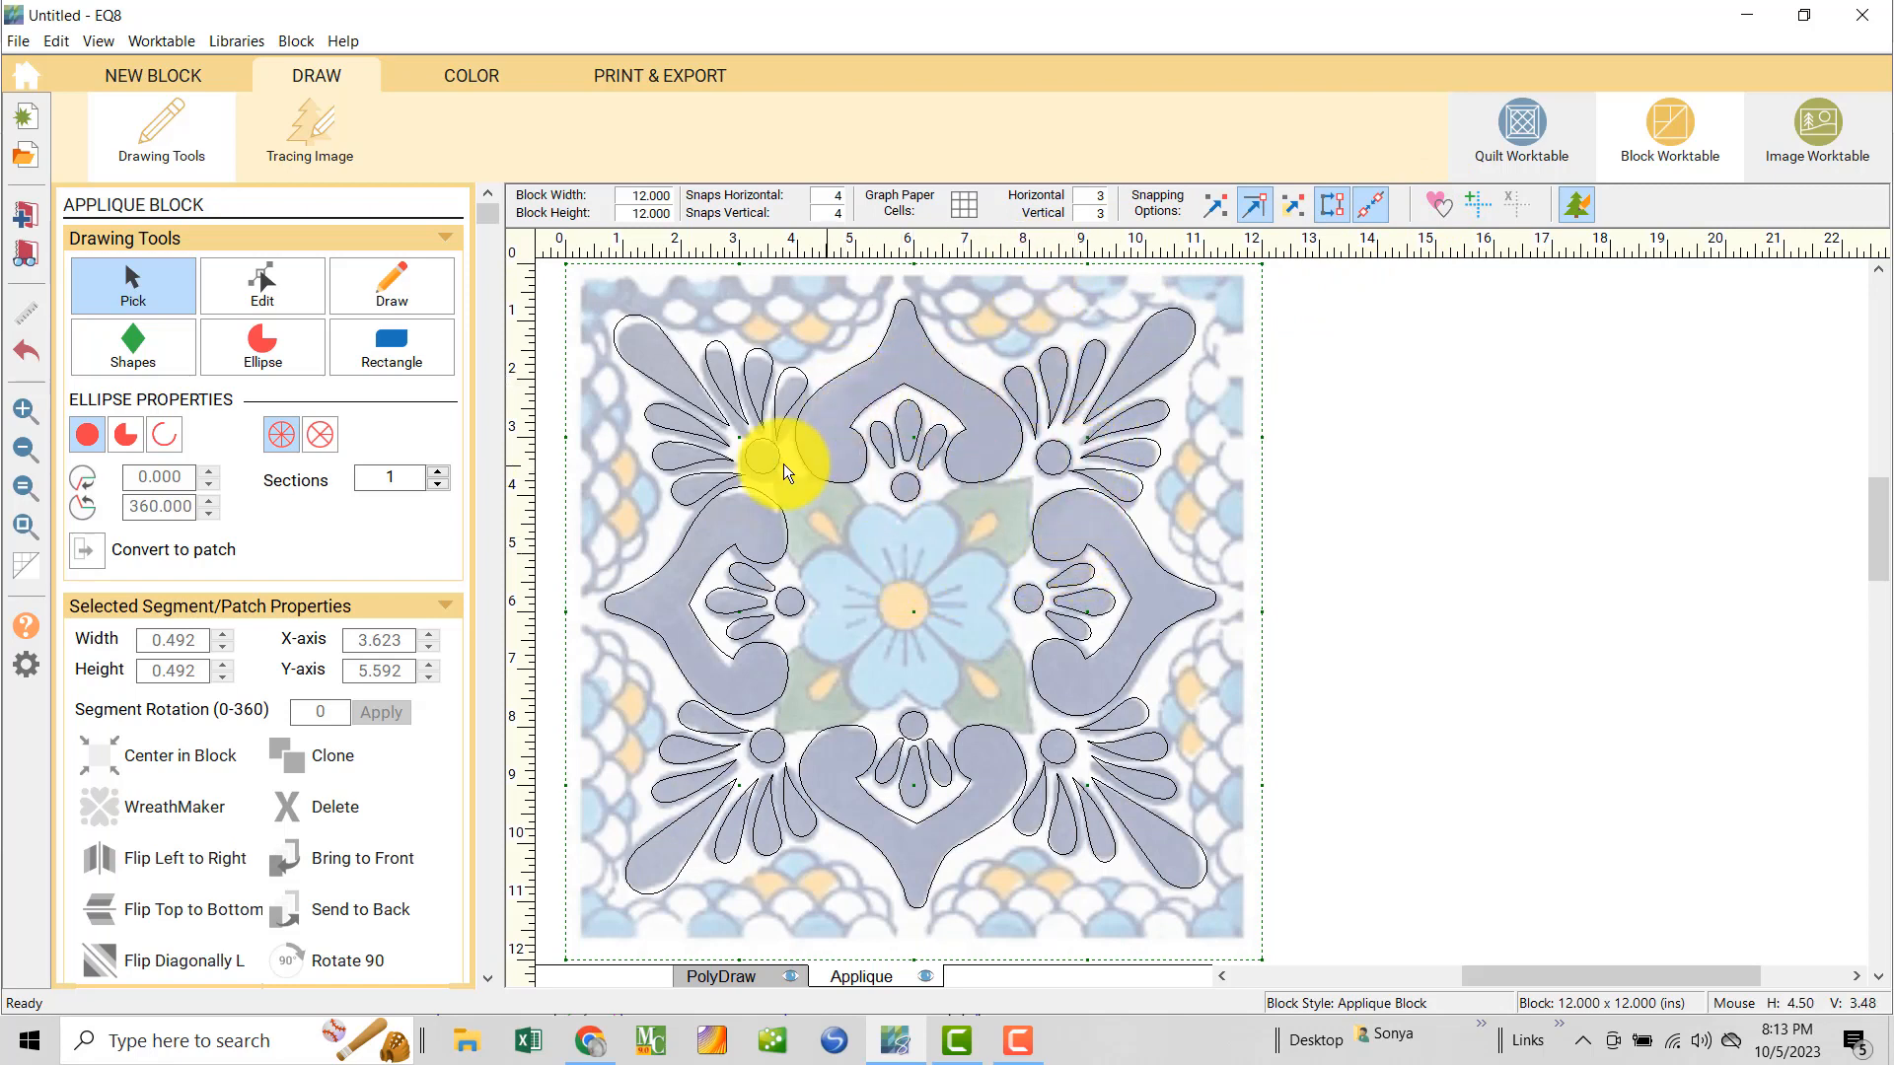
# - Draw a teardrop shape over the green leaf at the central flower's upper left and bend its sides toward the leaf's outline
pyautogui.click(140, 341)
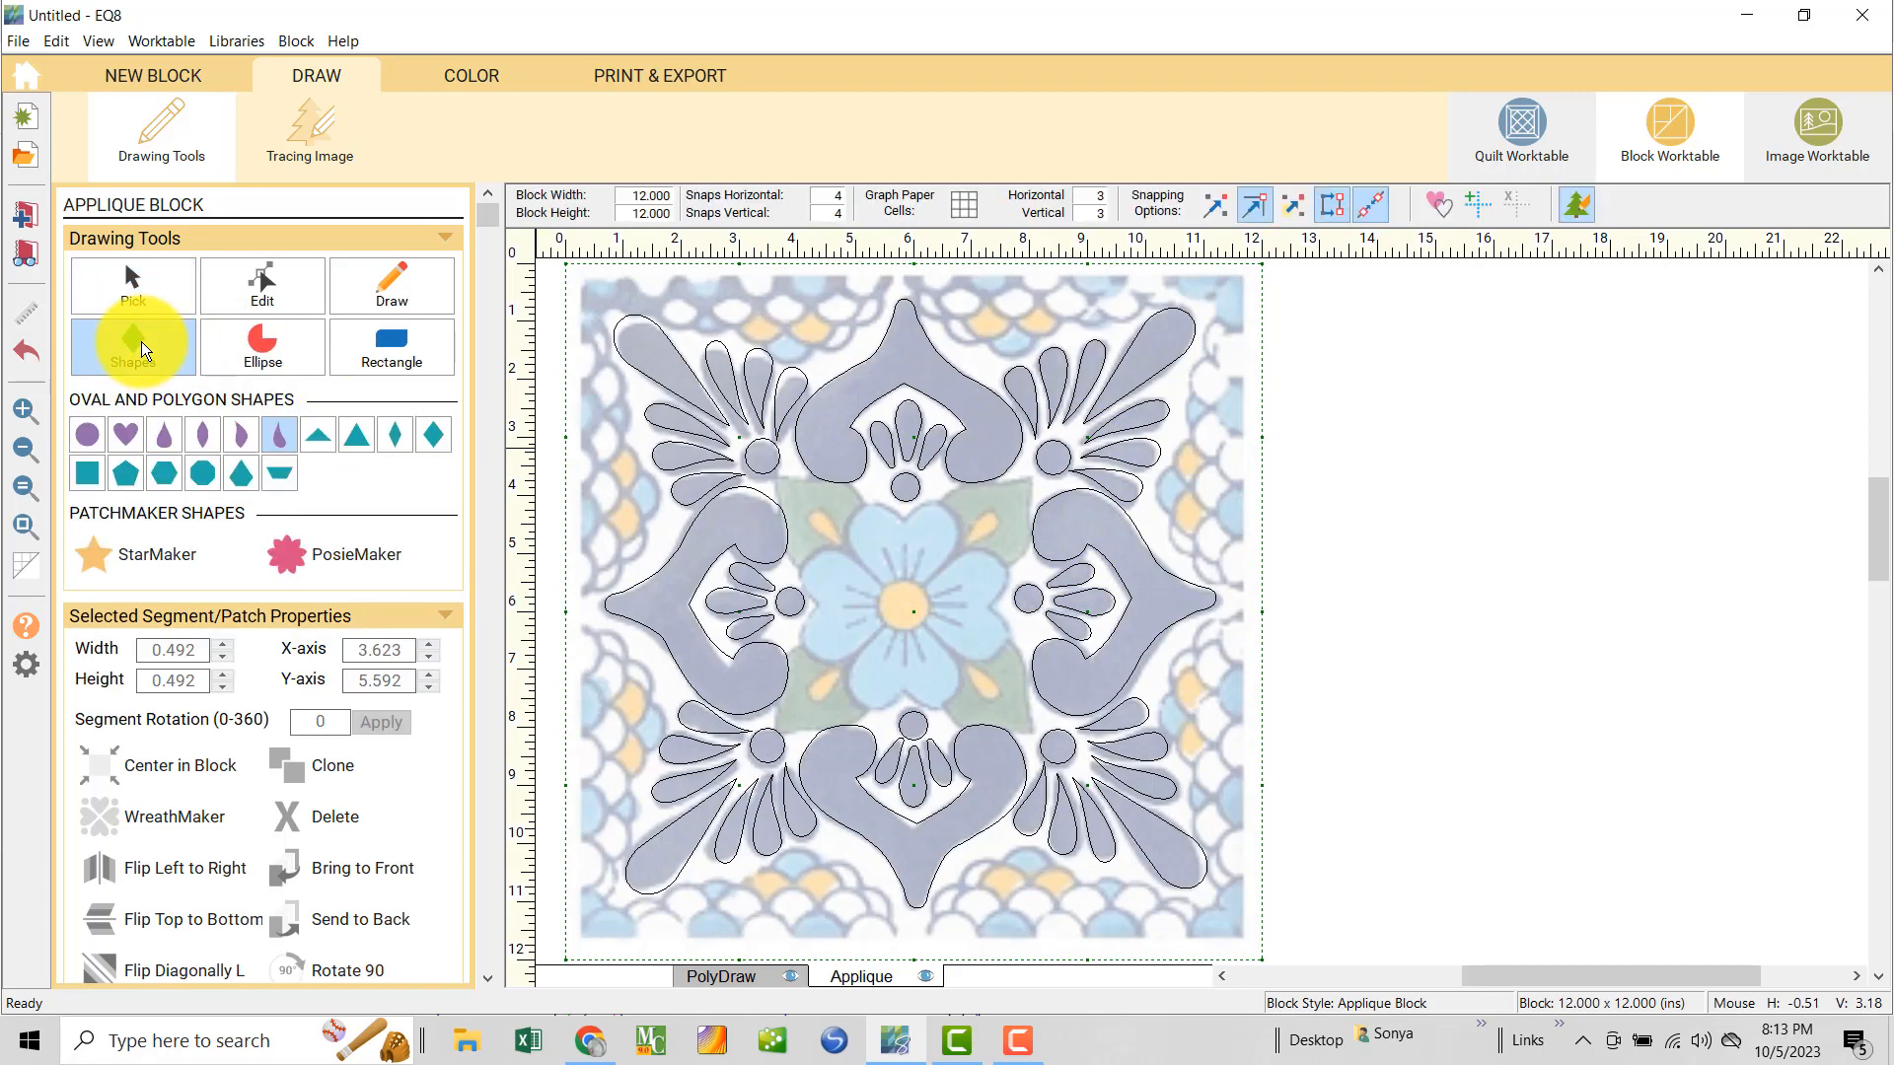
pyautogui.click(274, 452)
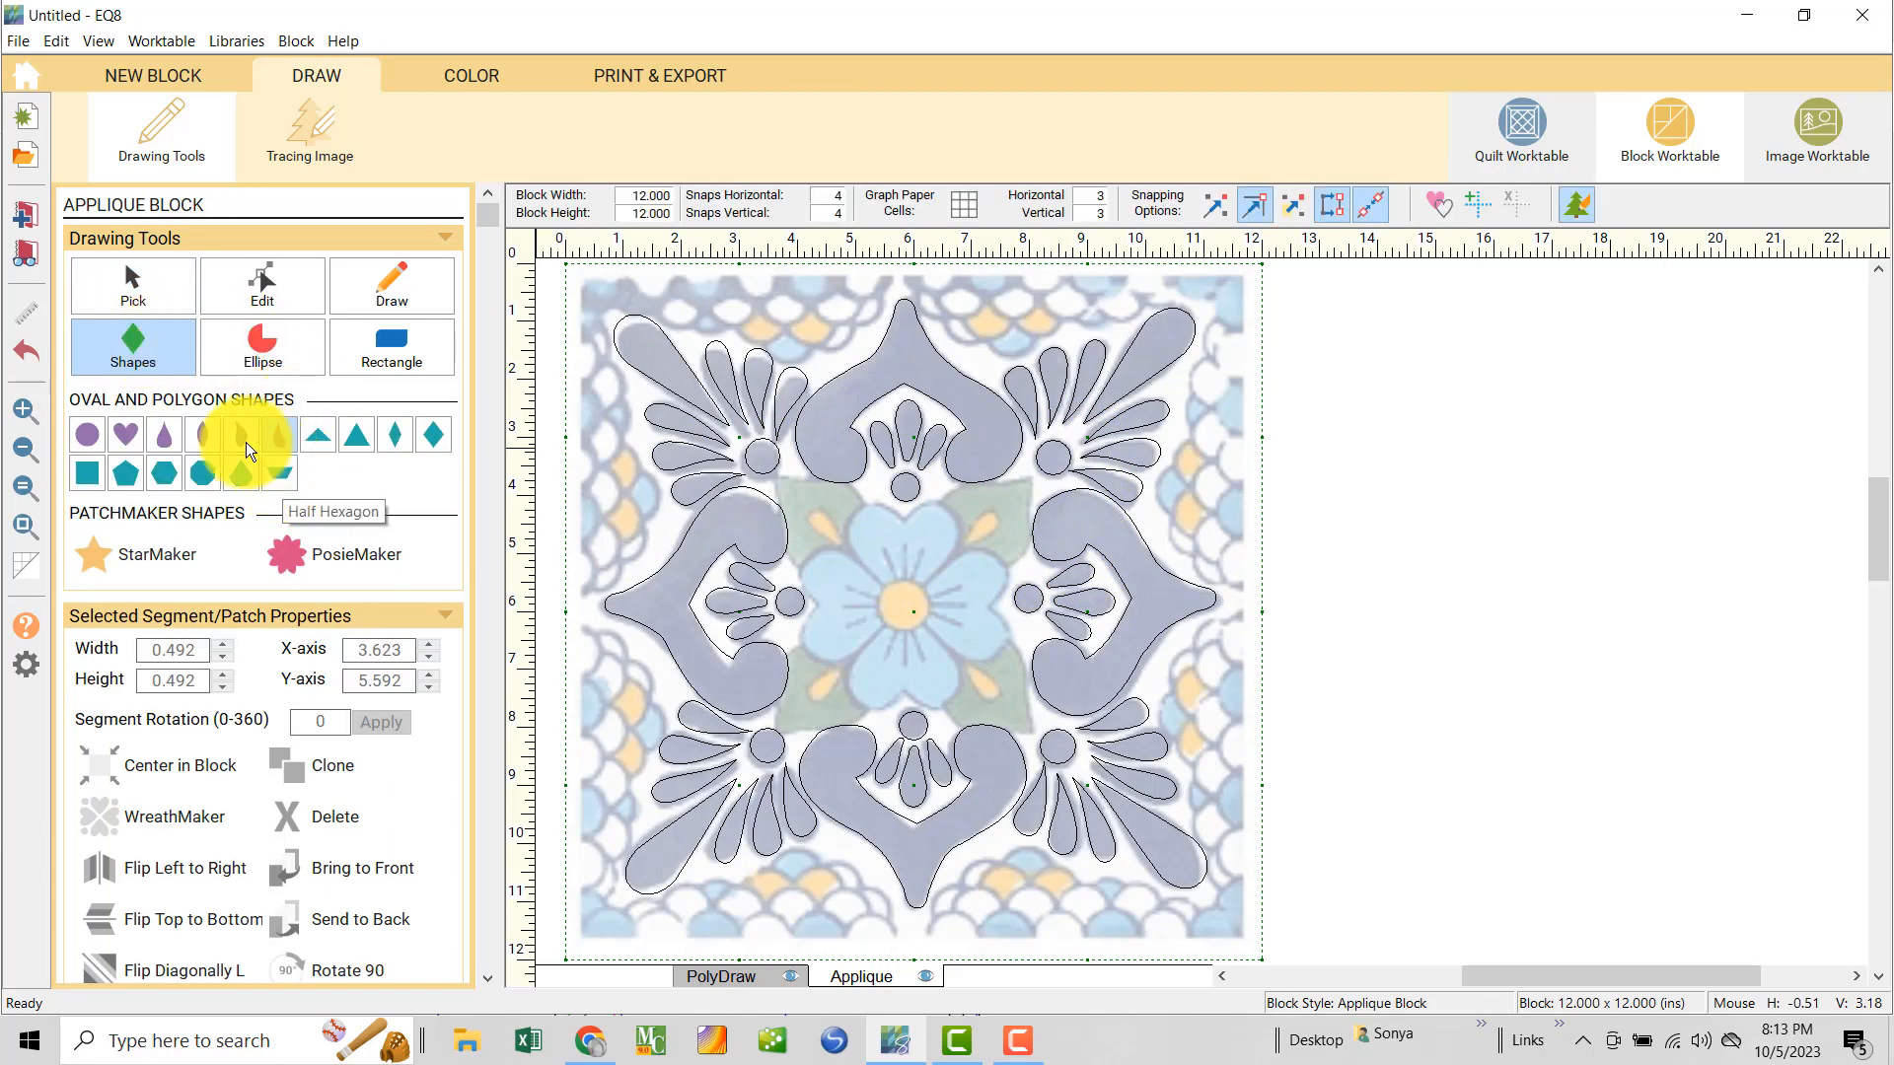
pyautogui.click(163, 434)
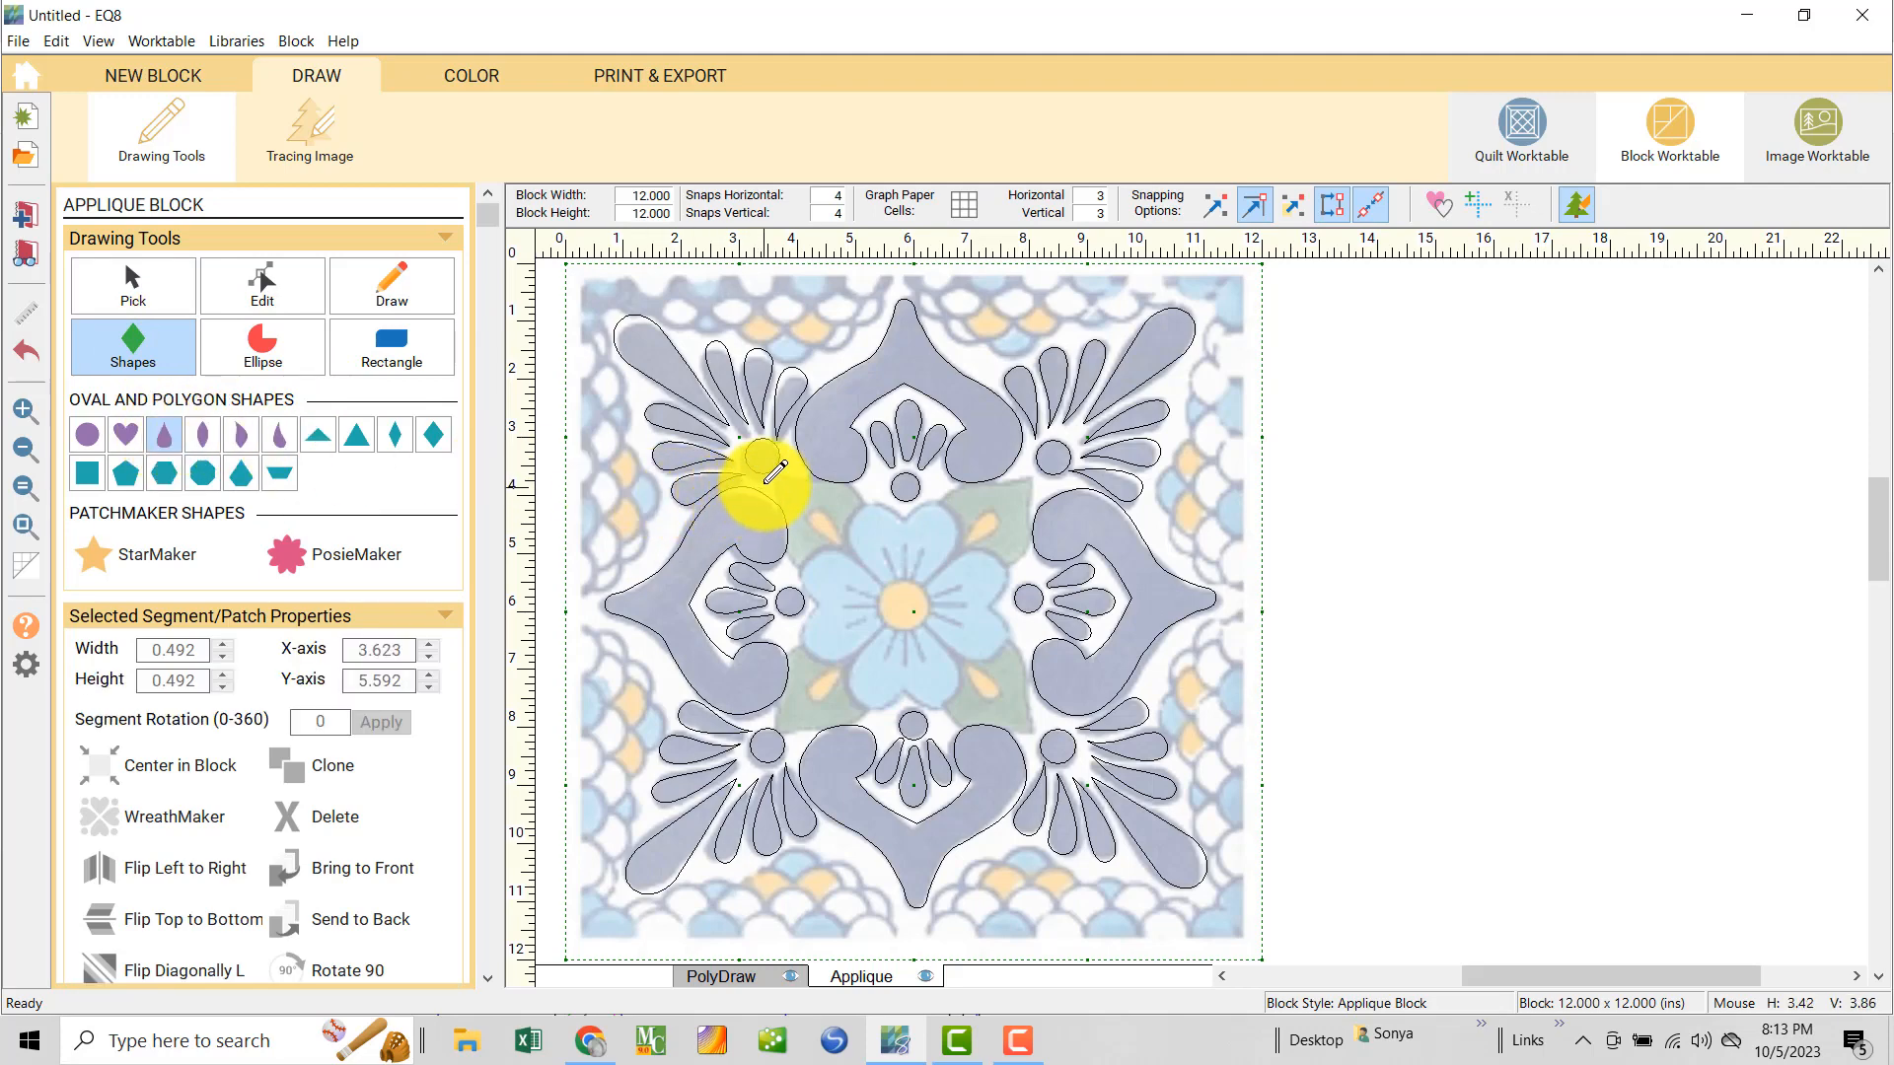
pyautogui.moveTo(775, 479); pyautogui.dragTo(889, 582)
pyautogui.click(261, 285)
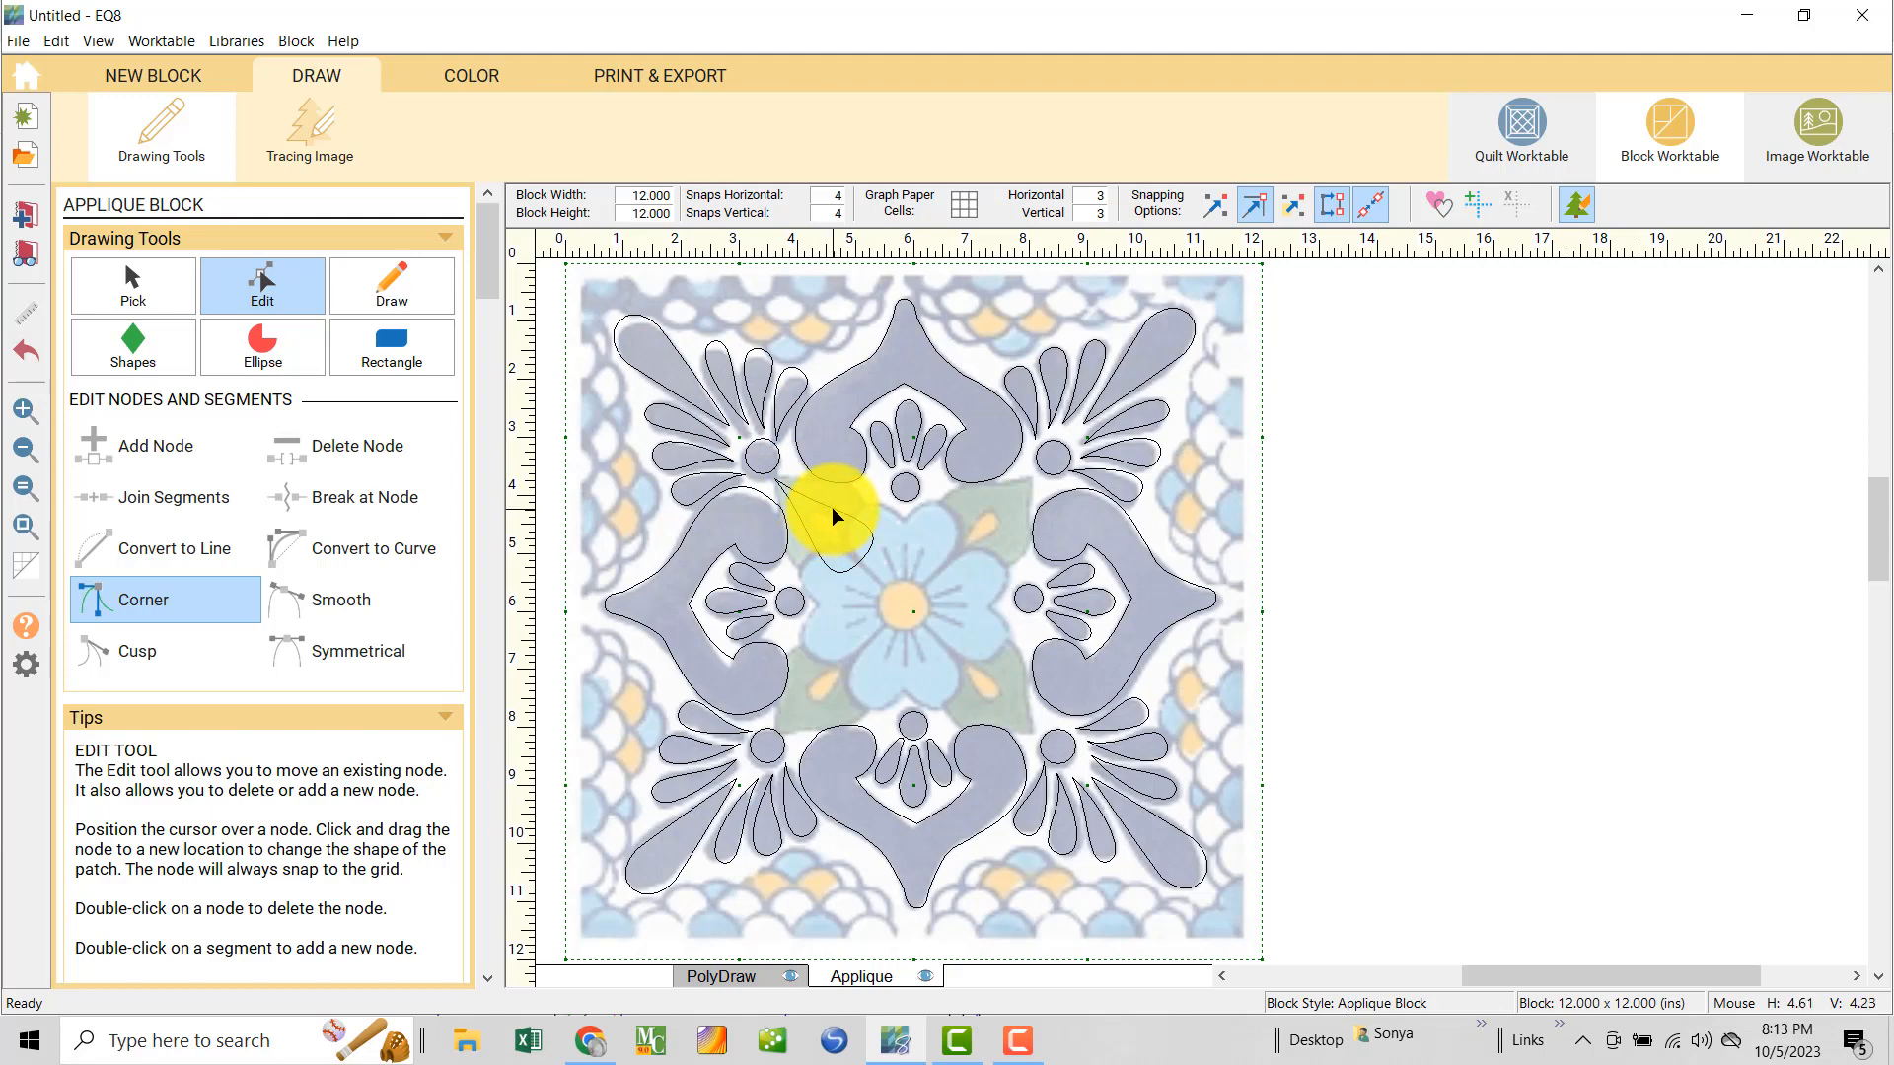
pyautogui.click(832, 506)
pyautogui.moveTo(834, 492)
pyautogui.mouseDown()
pyautogui.moveTo(805, 552)
pyautogui.moveTo(821, 473)
pyautogui.moveTo(801, 480)
pyautogui.mouseUp()
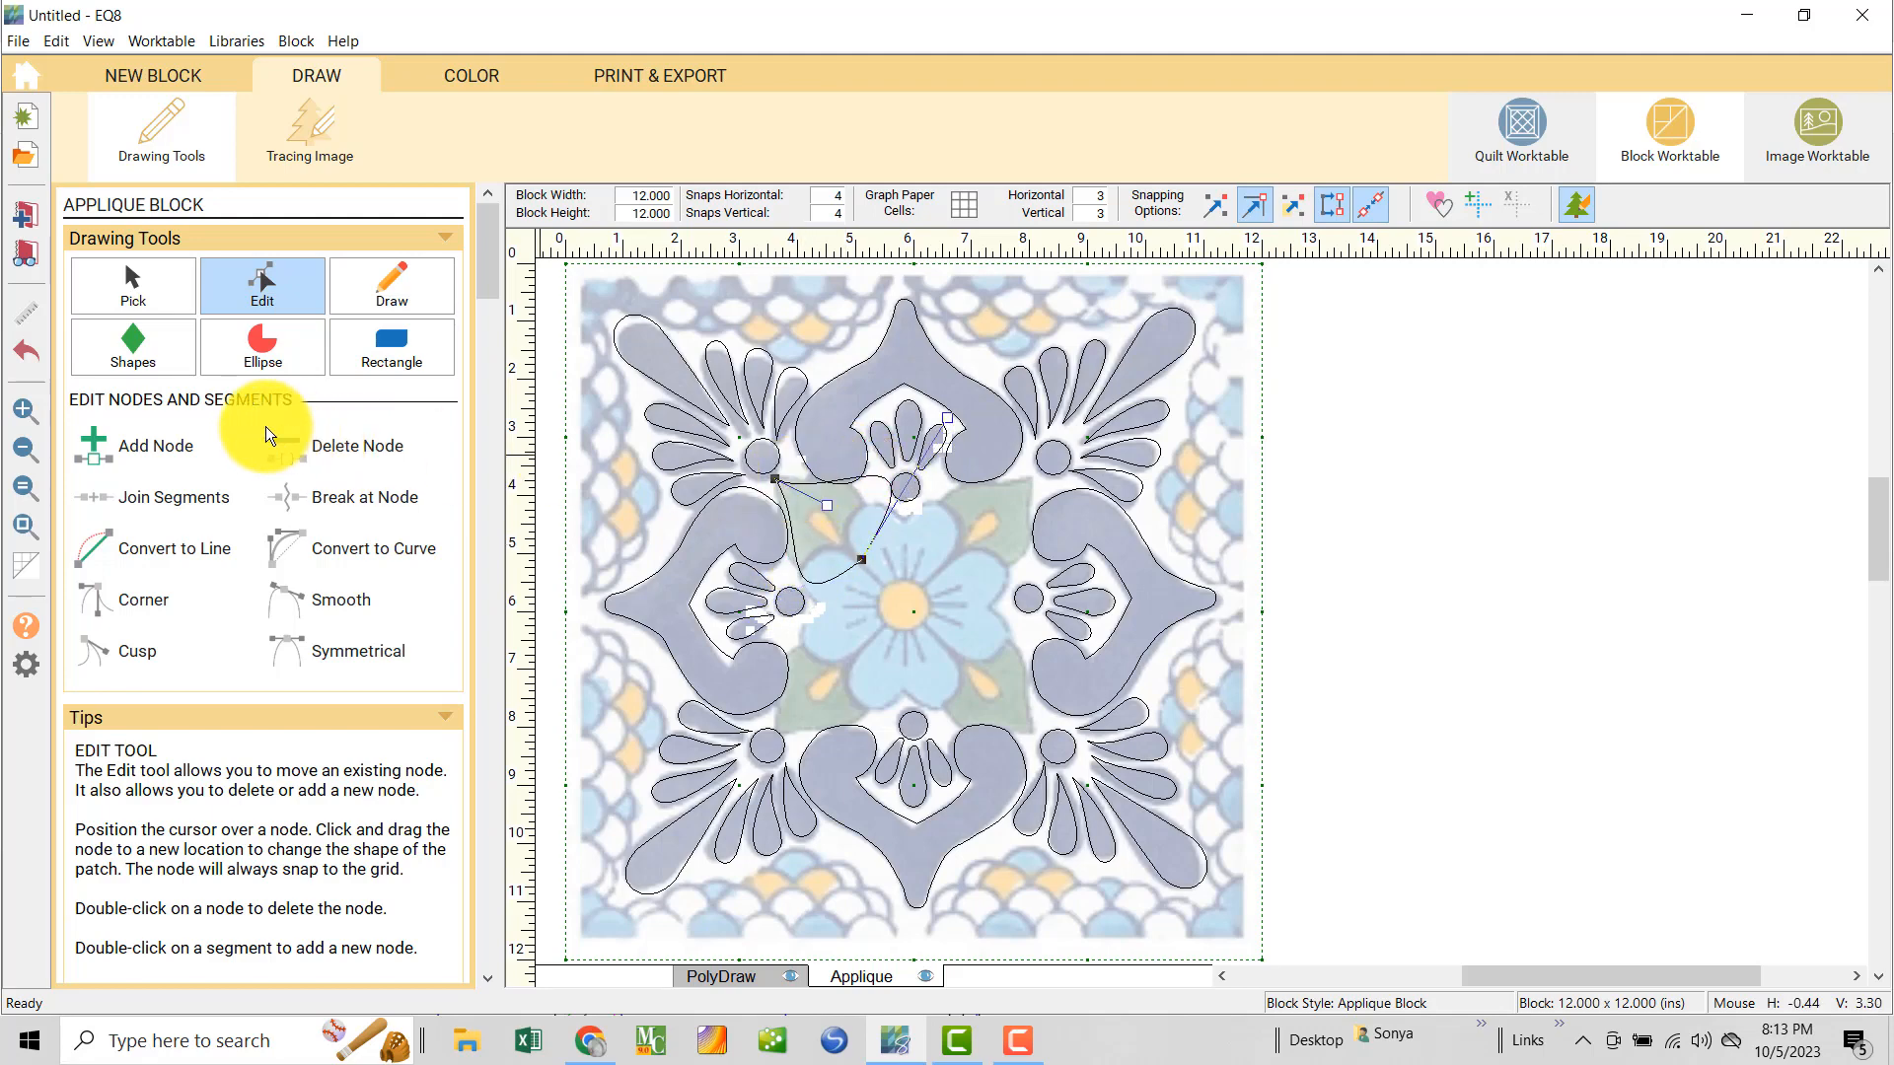
# - Add a node on the left curve of the teardrop near the lower corner of the upper-left leaf
pyautogui.click(26, 410)
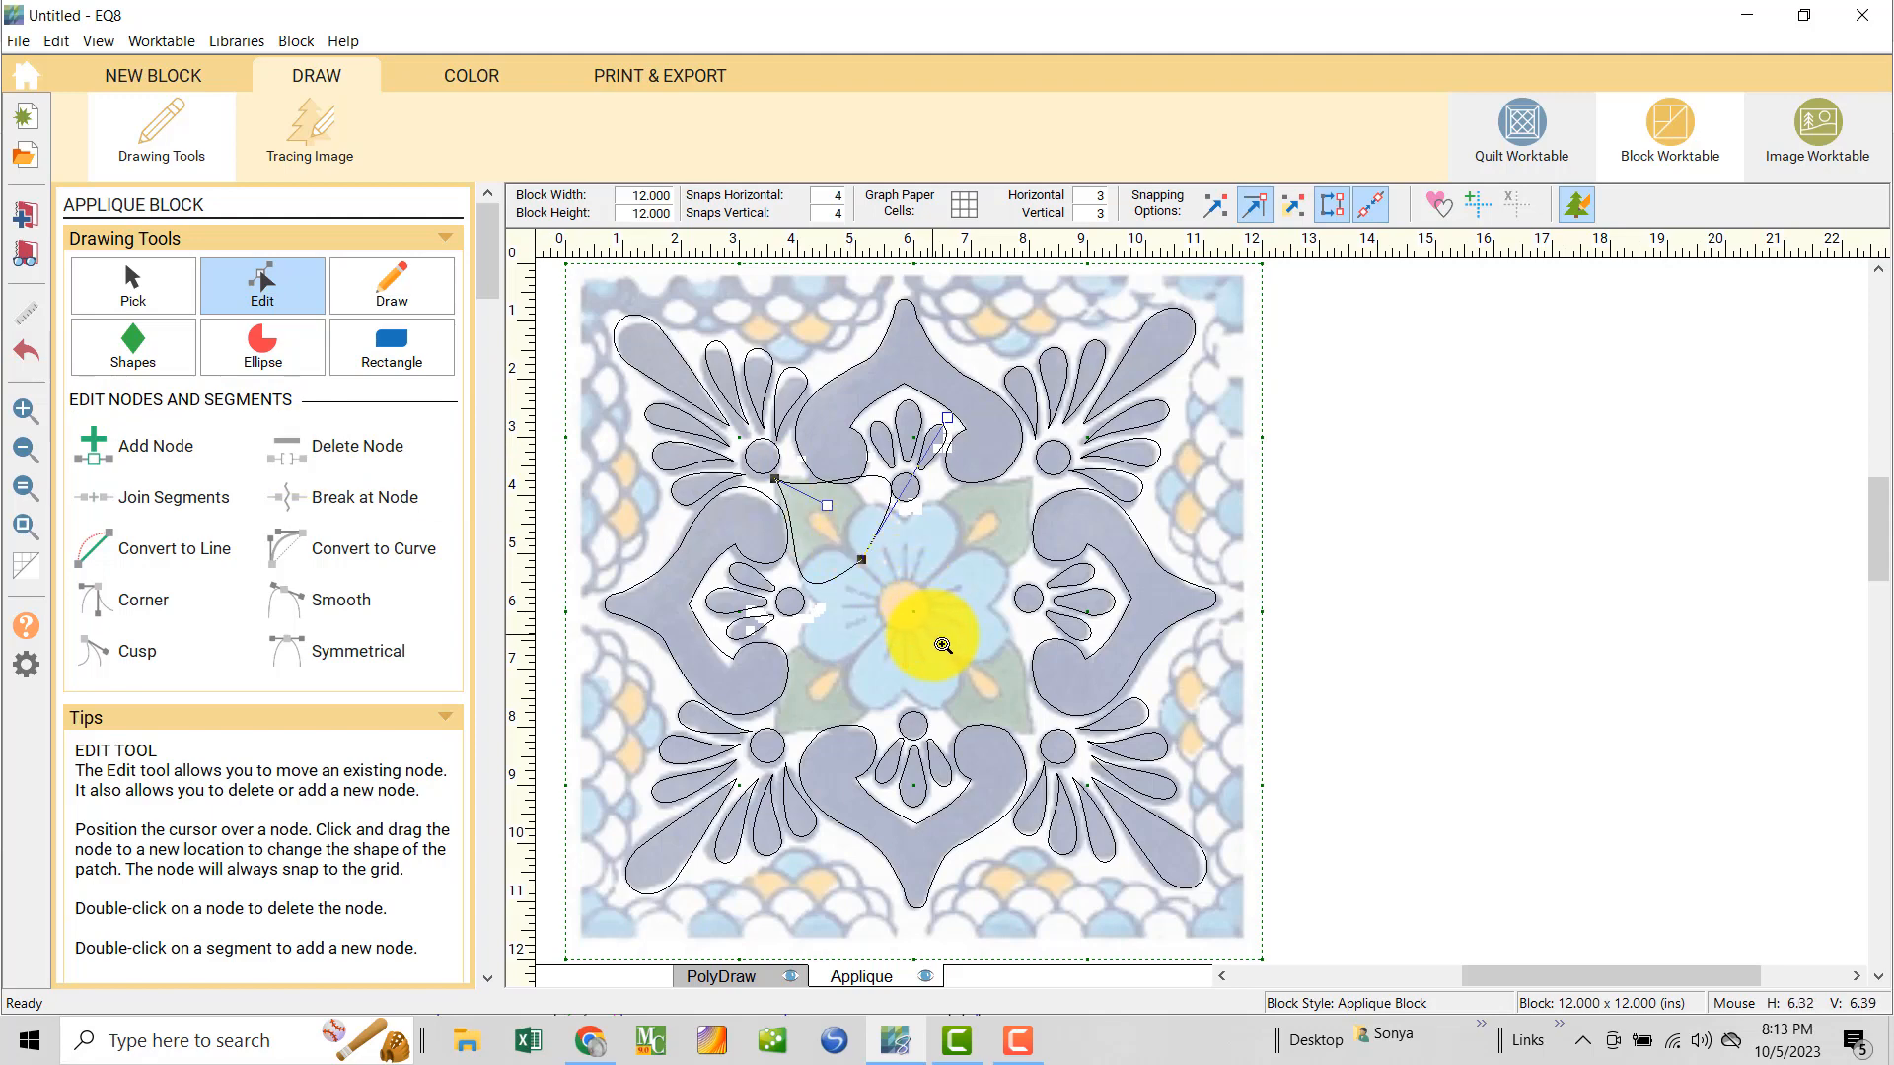
pyautogui.moveTo(677, 410); pyautogui.dragTo(928, 648)
pyautogui.click(968, 566)
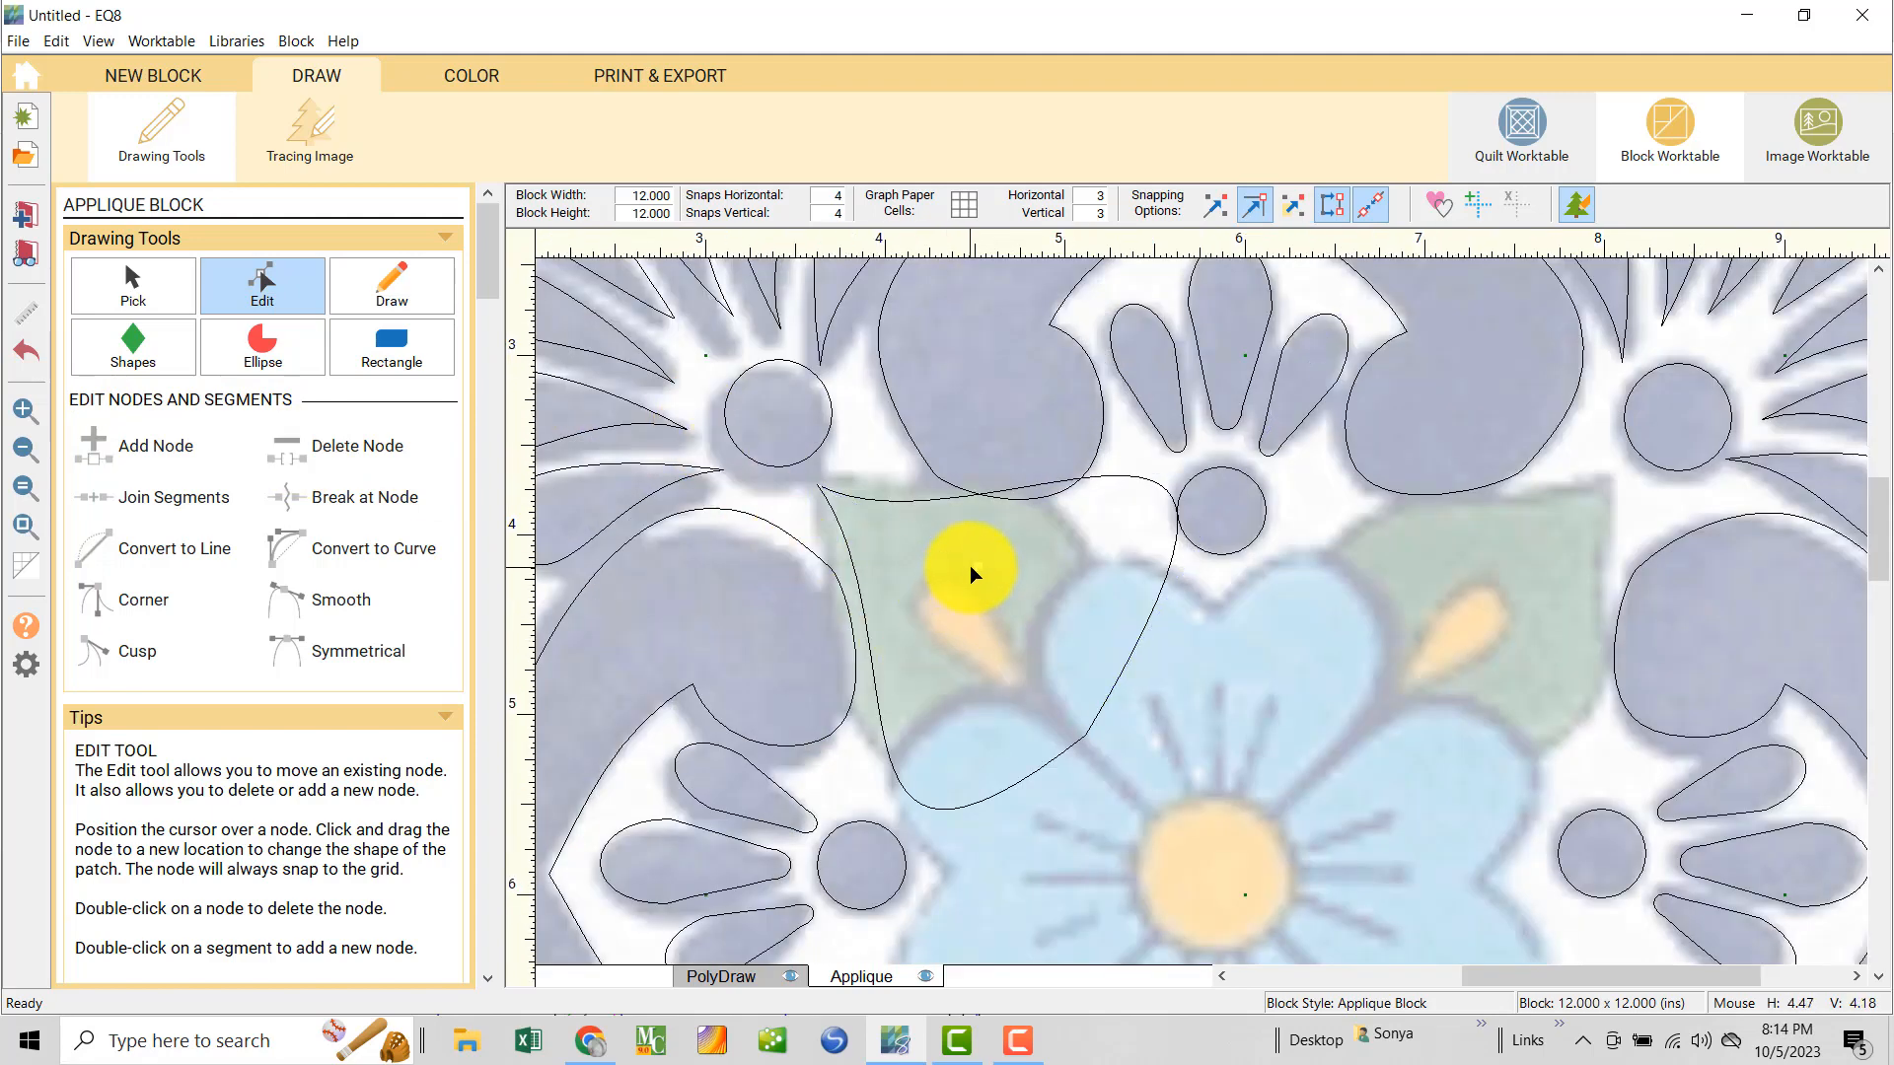
pyautogui.click(820, 482)
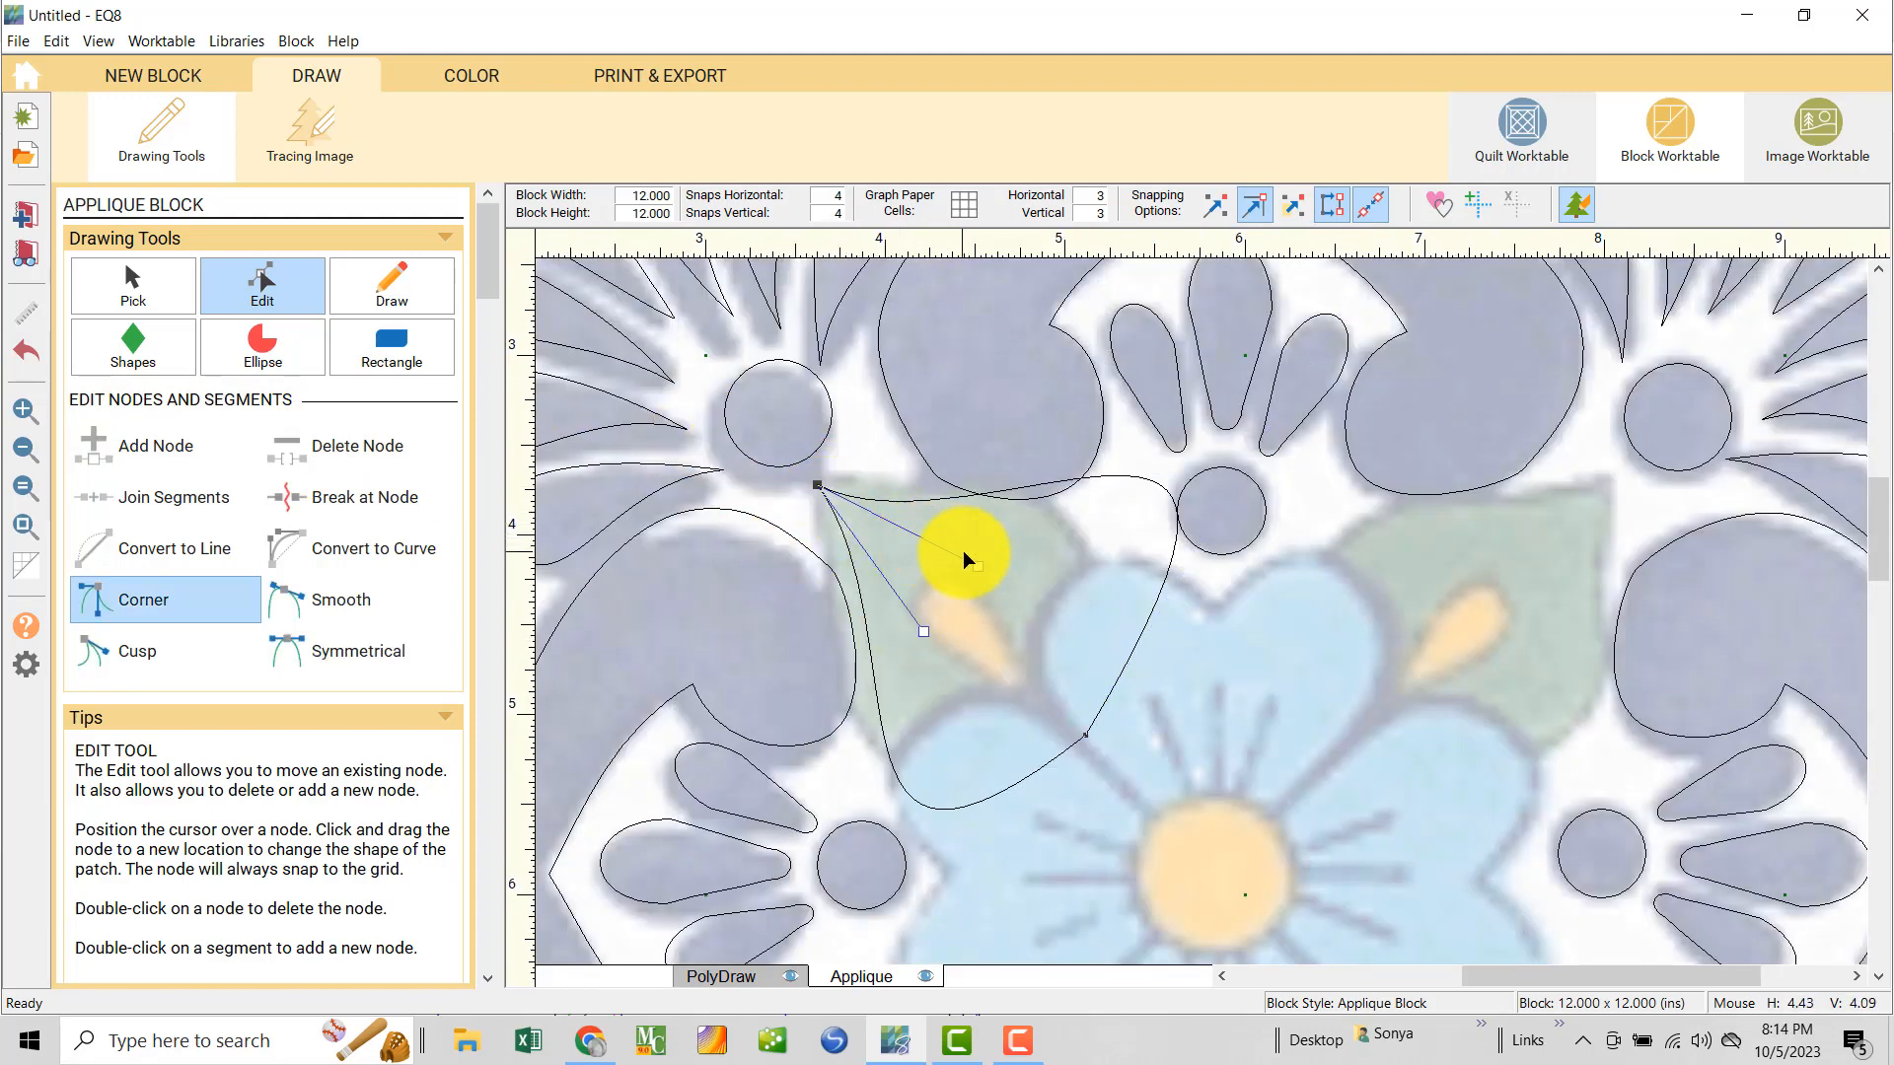
pyautogui.click(1093, 474)
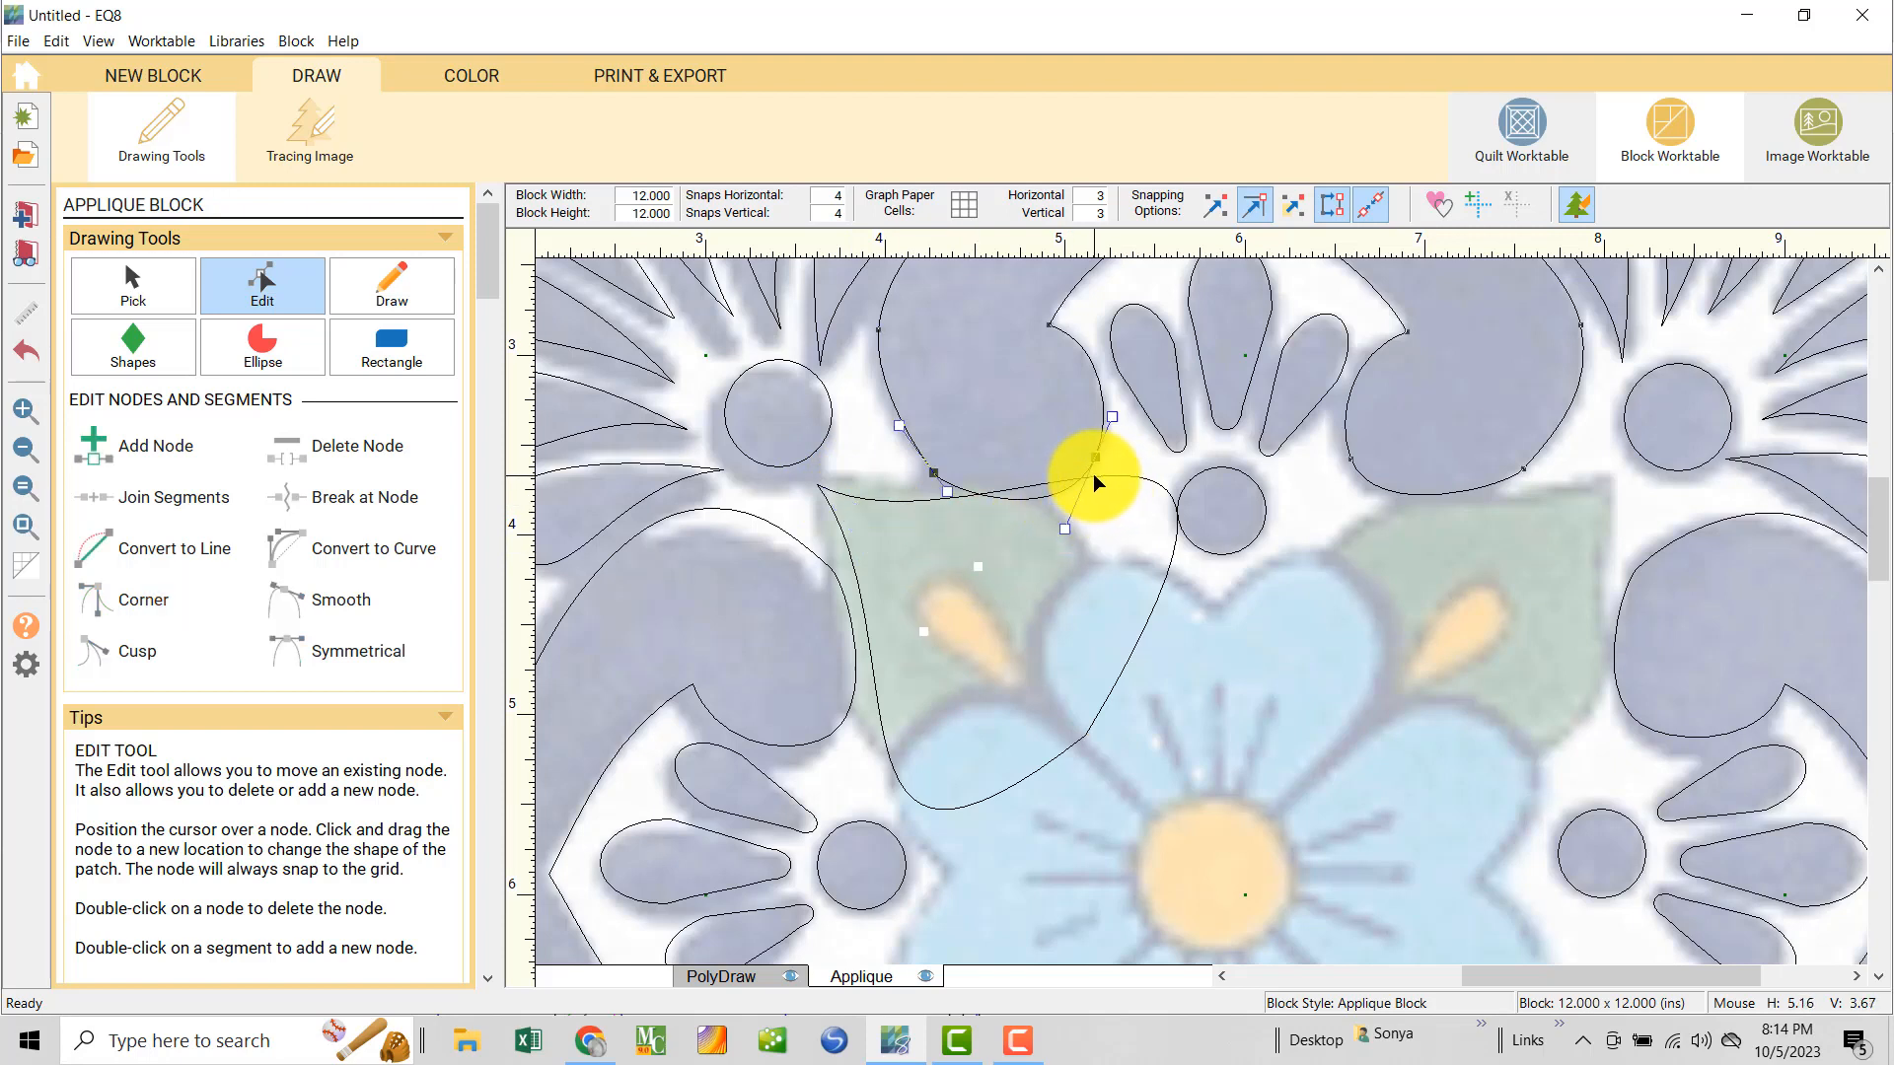
pyautogui.click(881, 723)
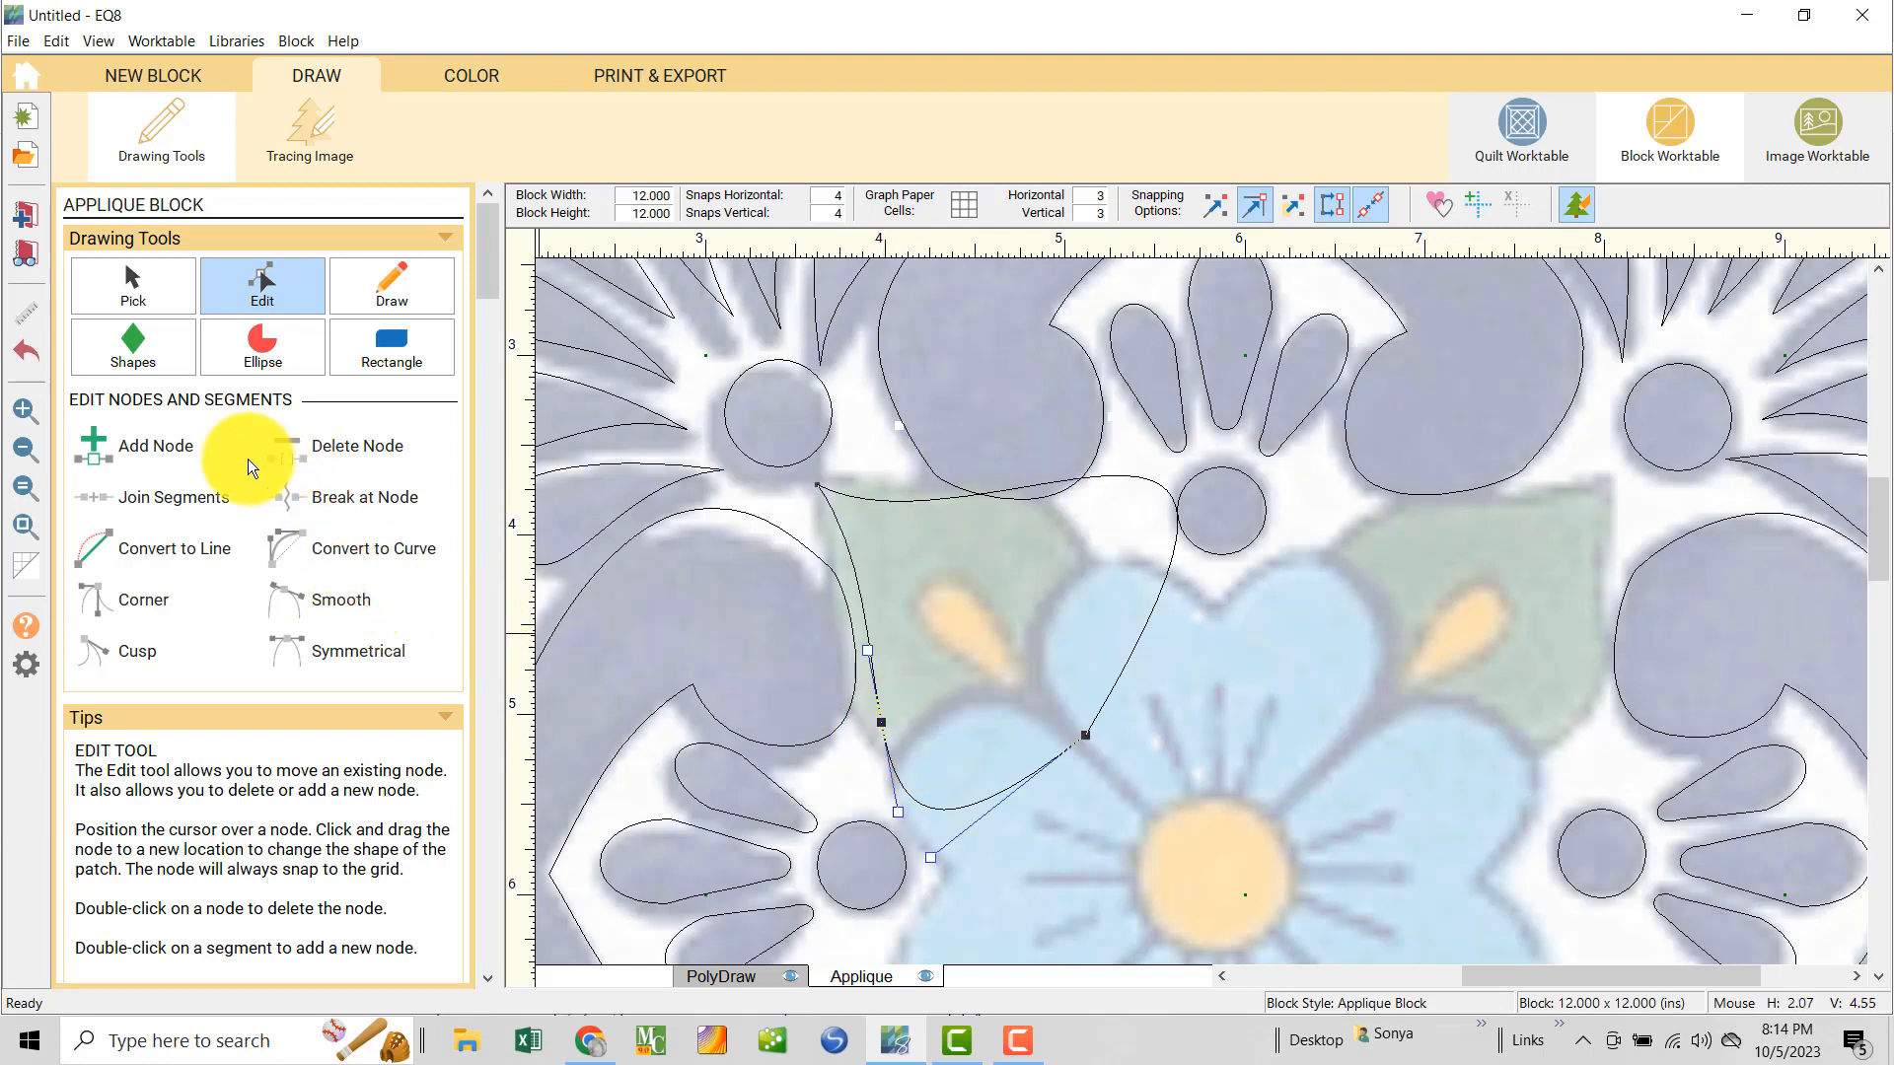
pyautogui.click(880, 722)
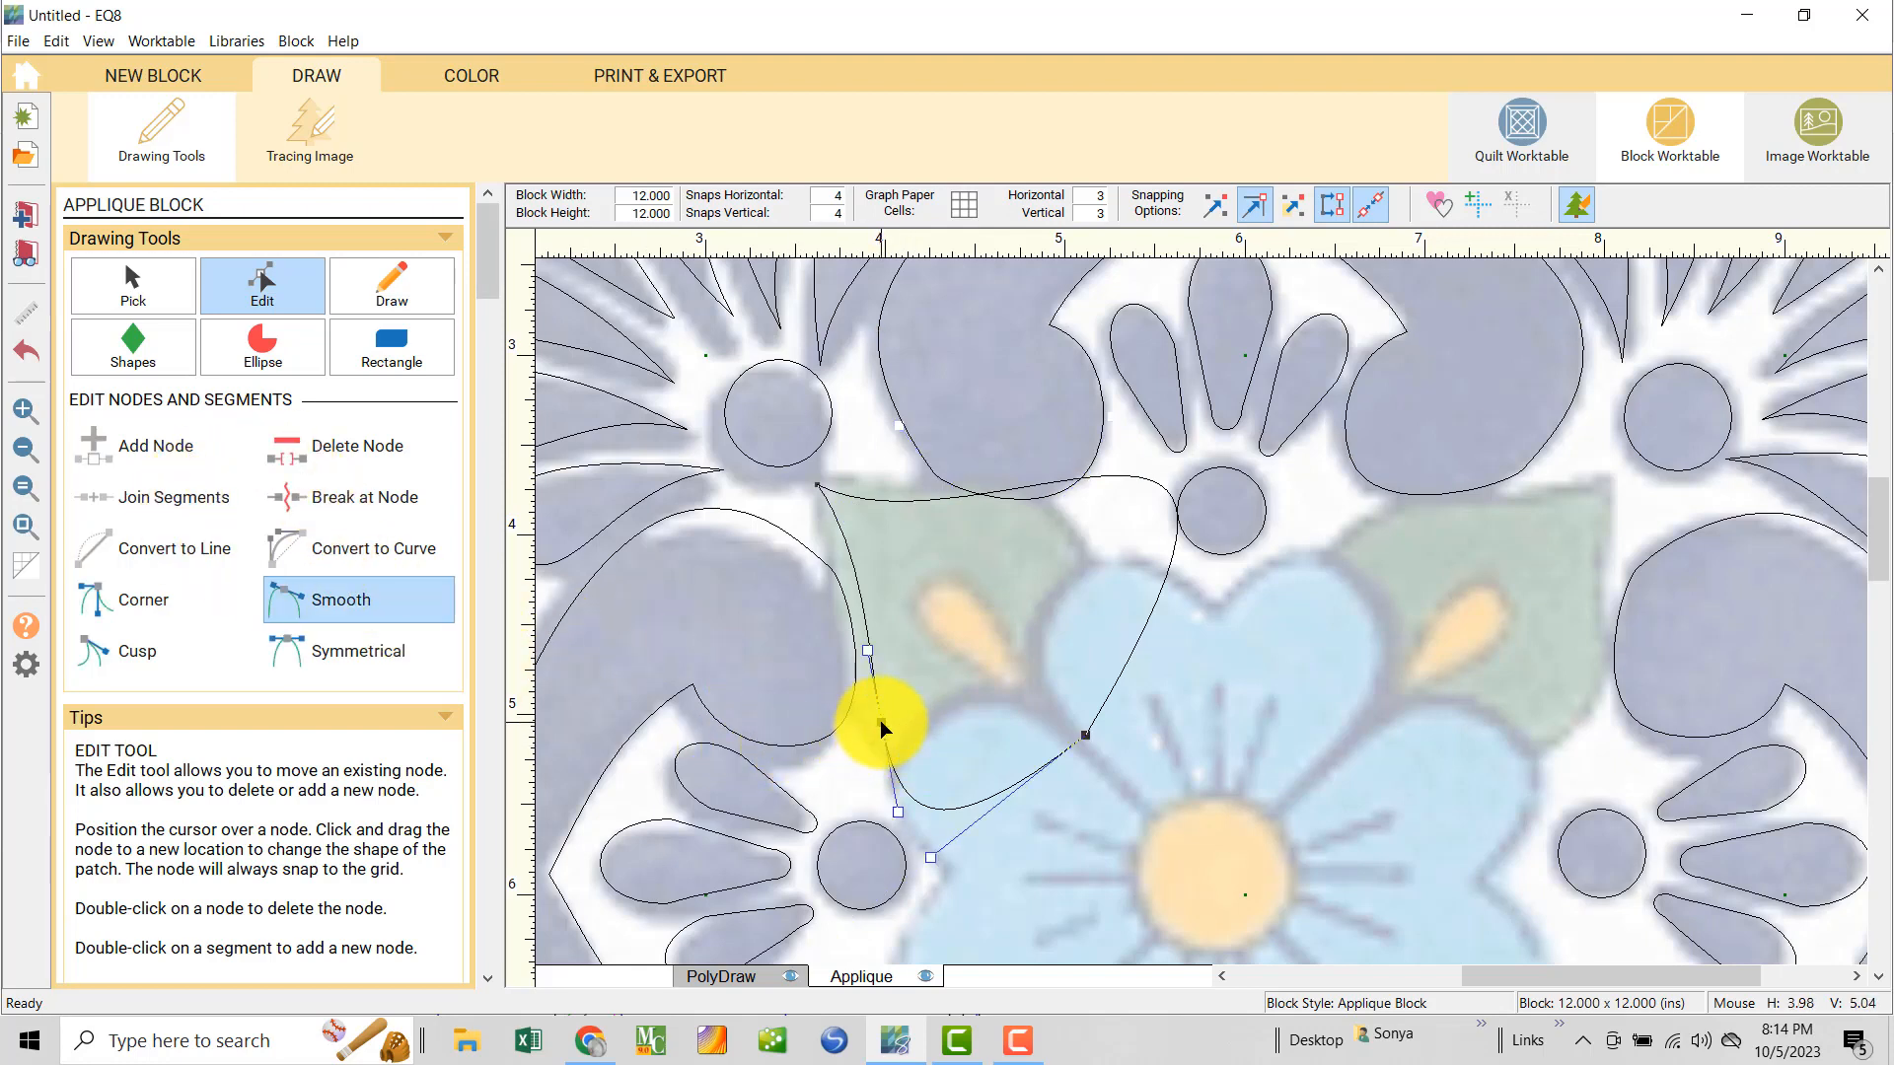
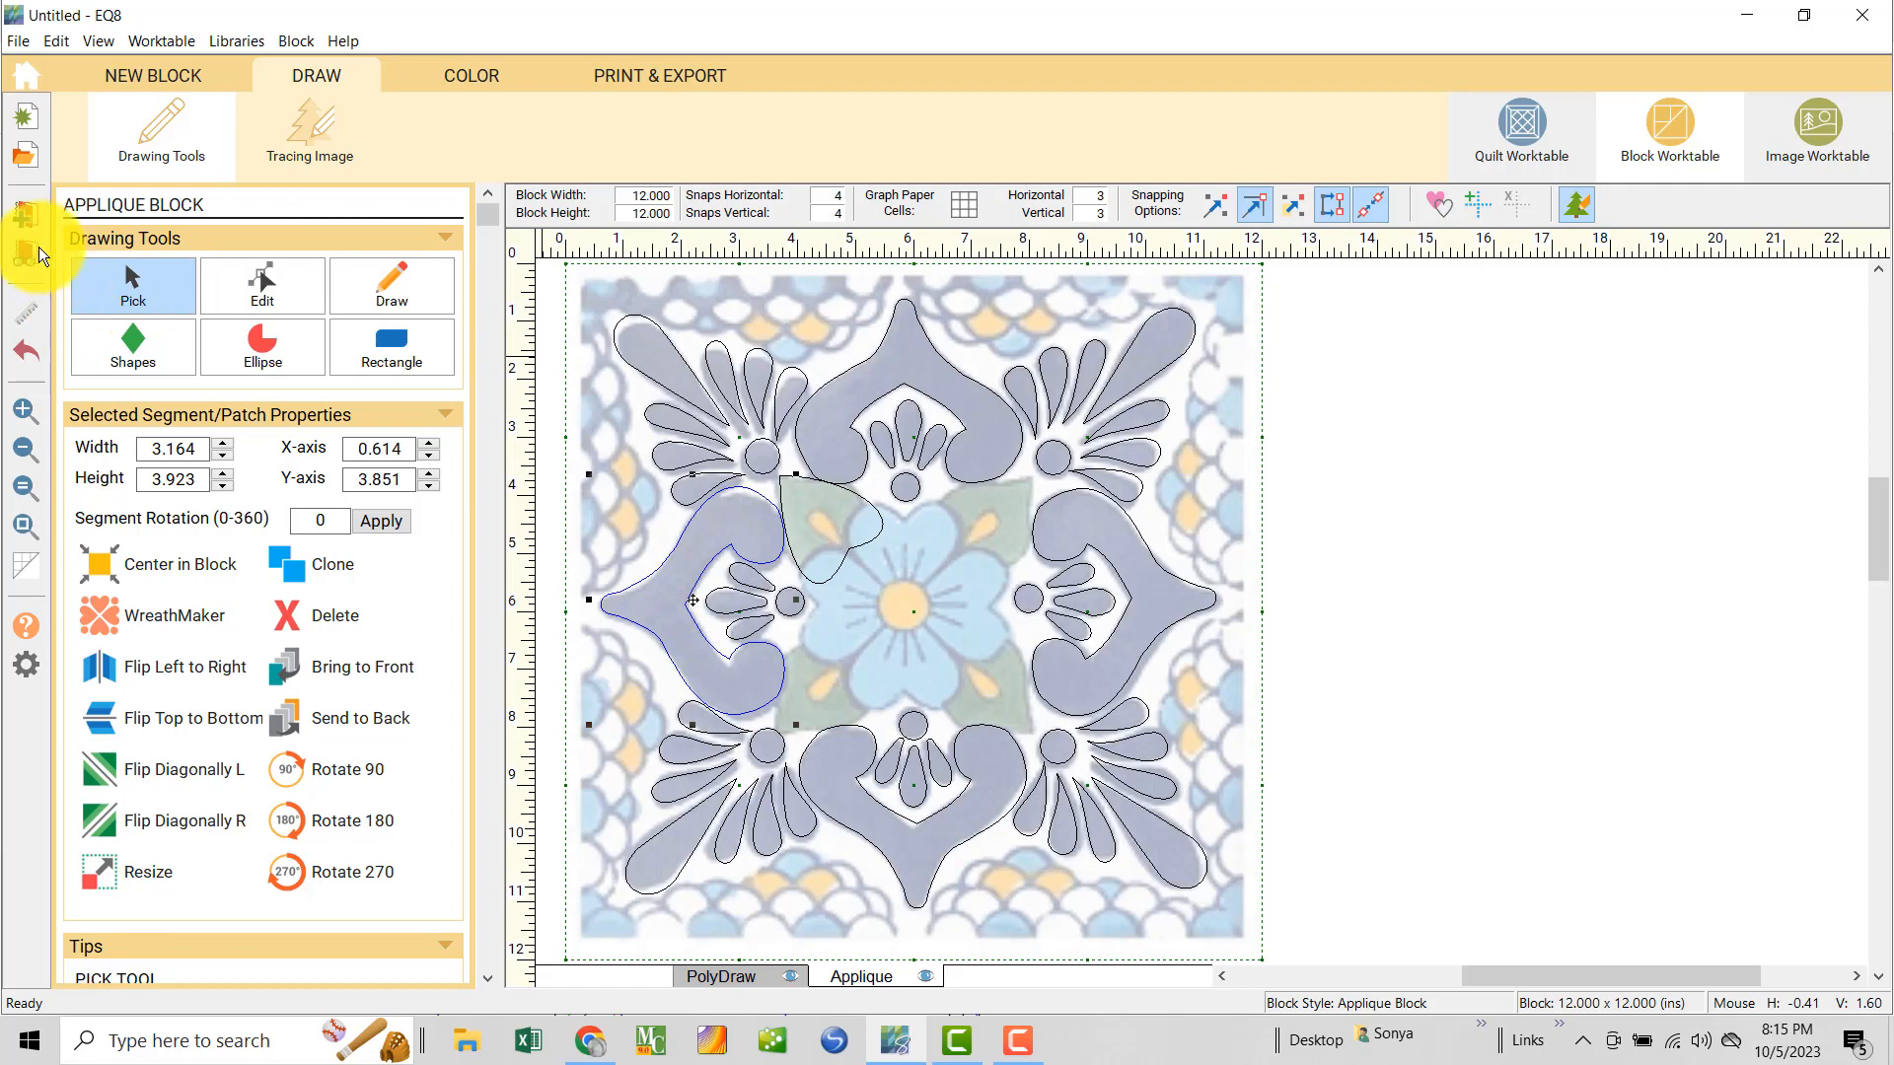
# - Pull the right-hand curve of the upper-left leaf shape slightly inward with the Edit tool, and check the patch fill briefly
pyautogui.click(25, 411)
pyautogui.moveTo(927, 638); pyautogui.dragTo(736, 450)
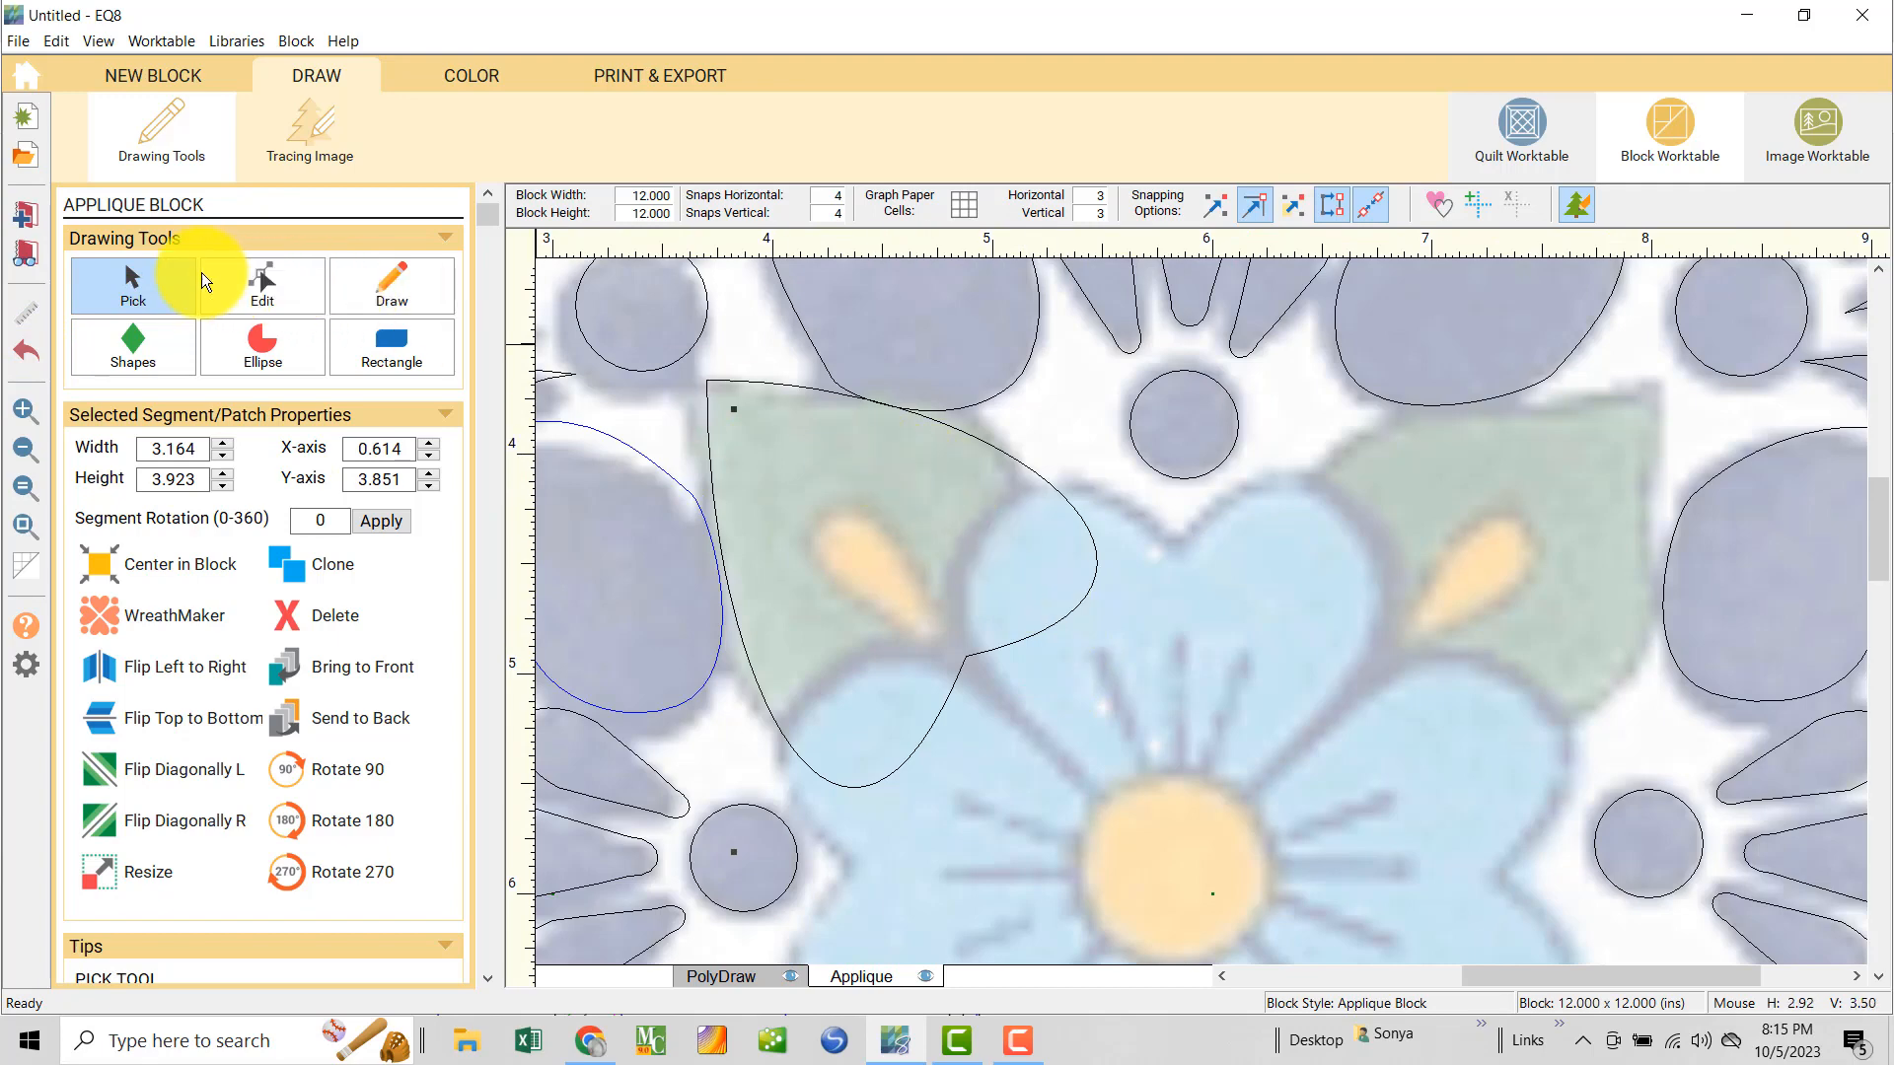
pyautogui.click(250, 282)
pyautogui.click(926, 421)
pyautogui.click(998, 458)
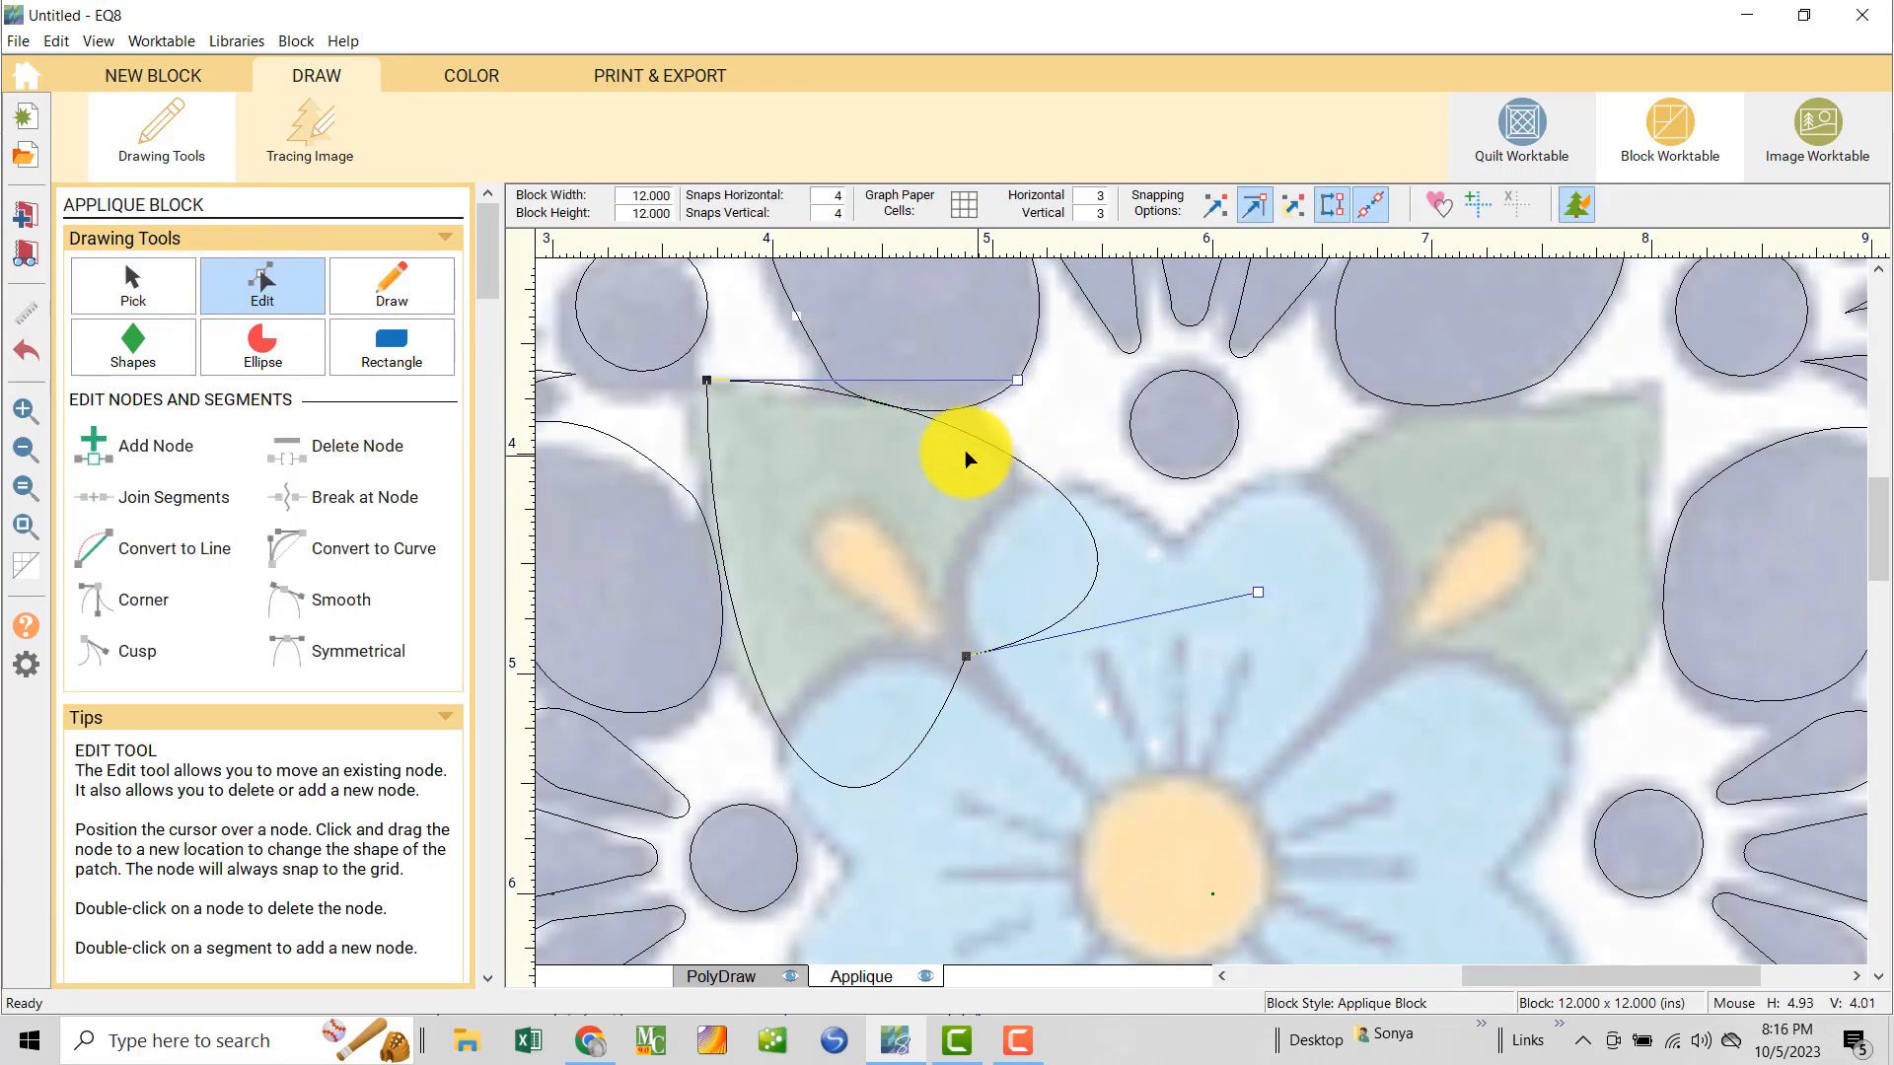
pyautogui.moveTo(944, 431); pyautogui.dragTo(939, 434)
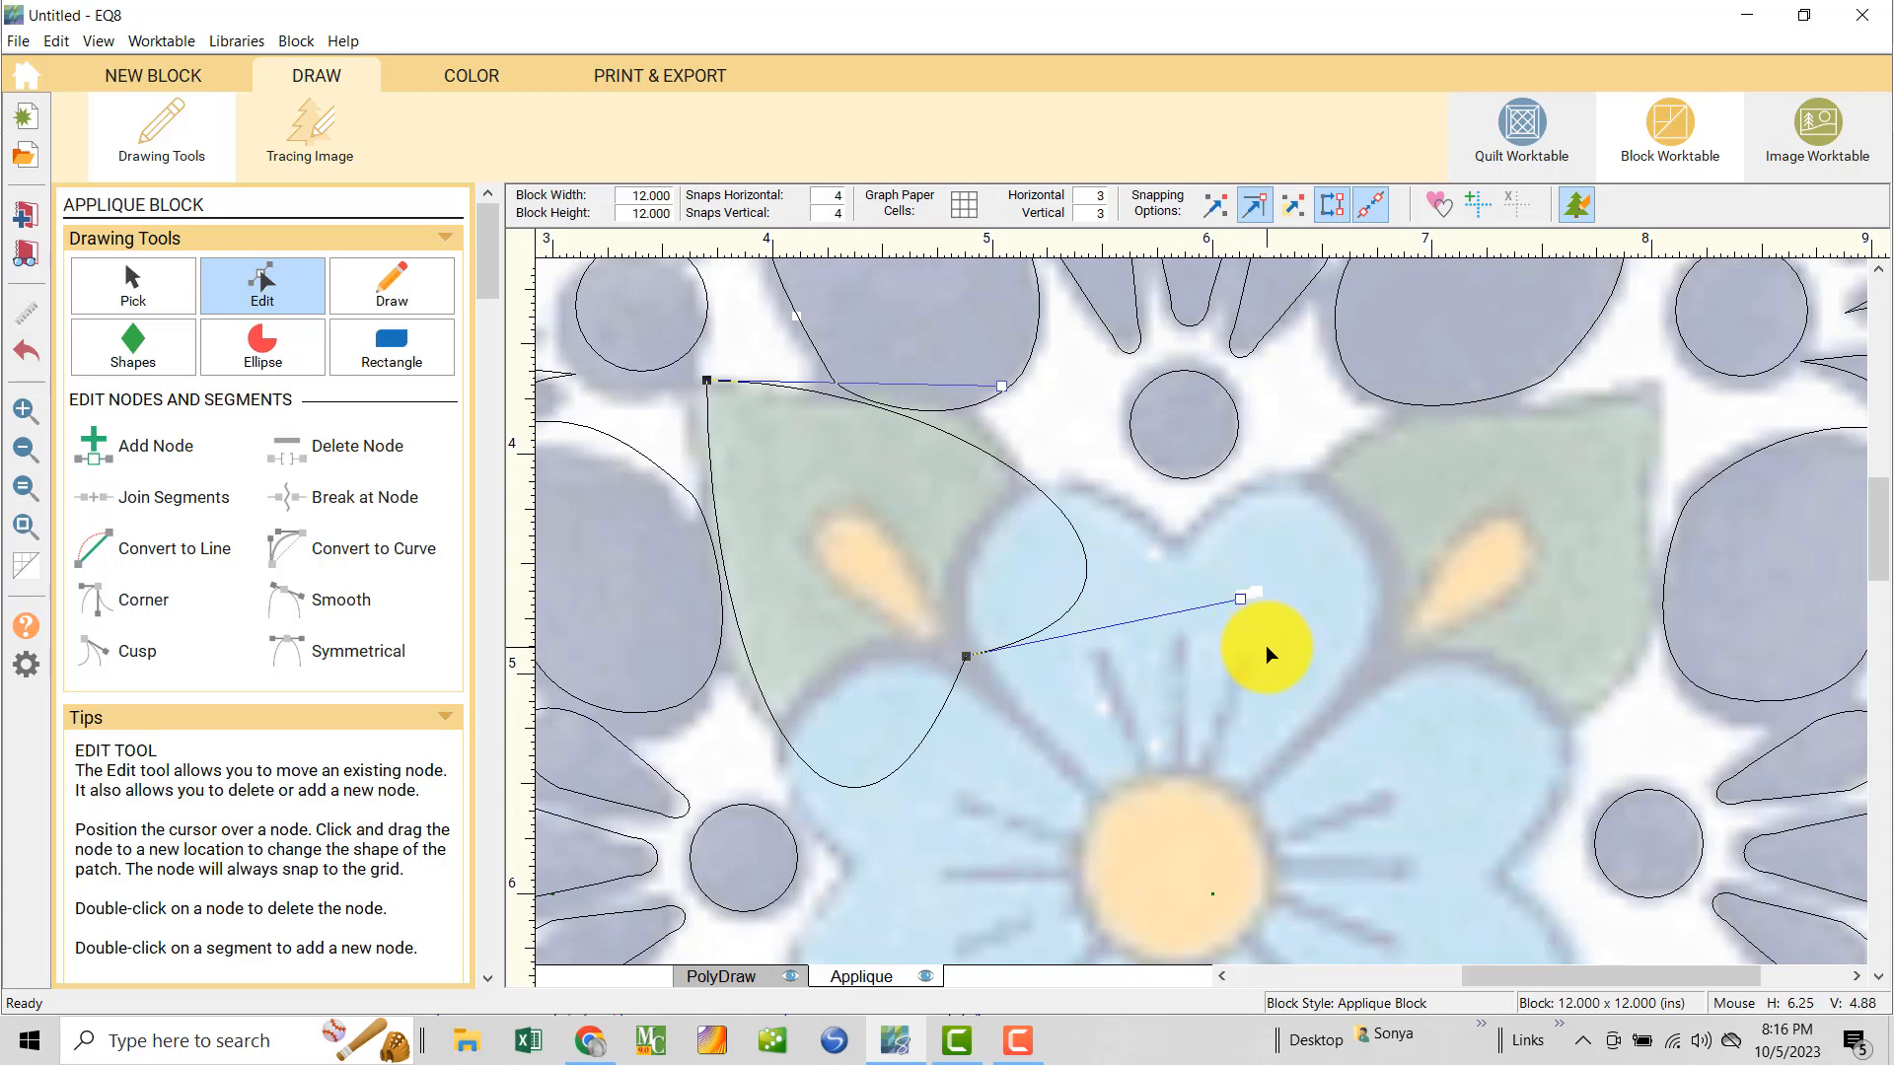
pyautogui.click(1208, 695)
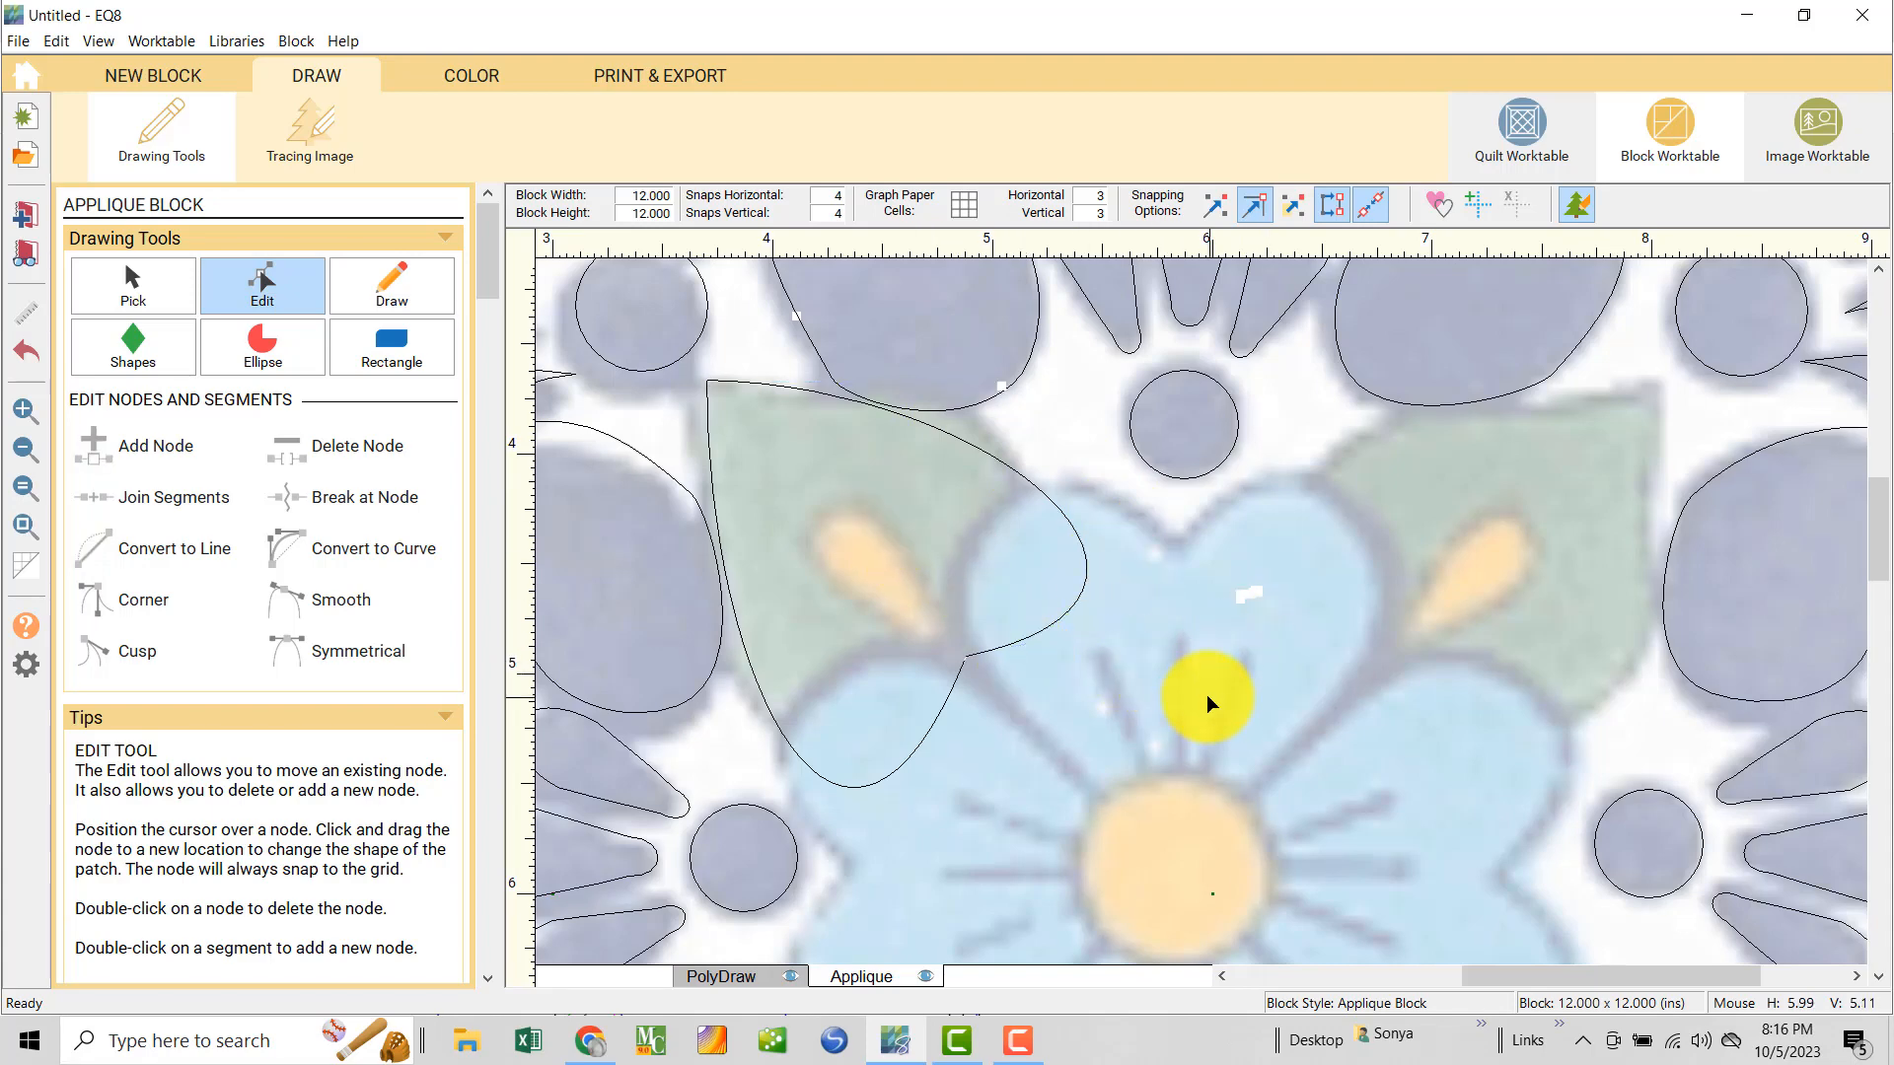
pyautogui.click(1440, 204)
pyautogui.click(1442, 203)
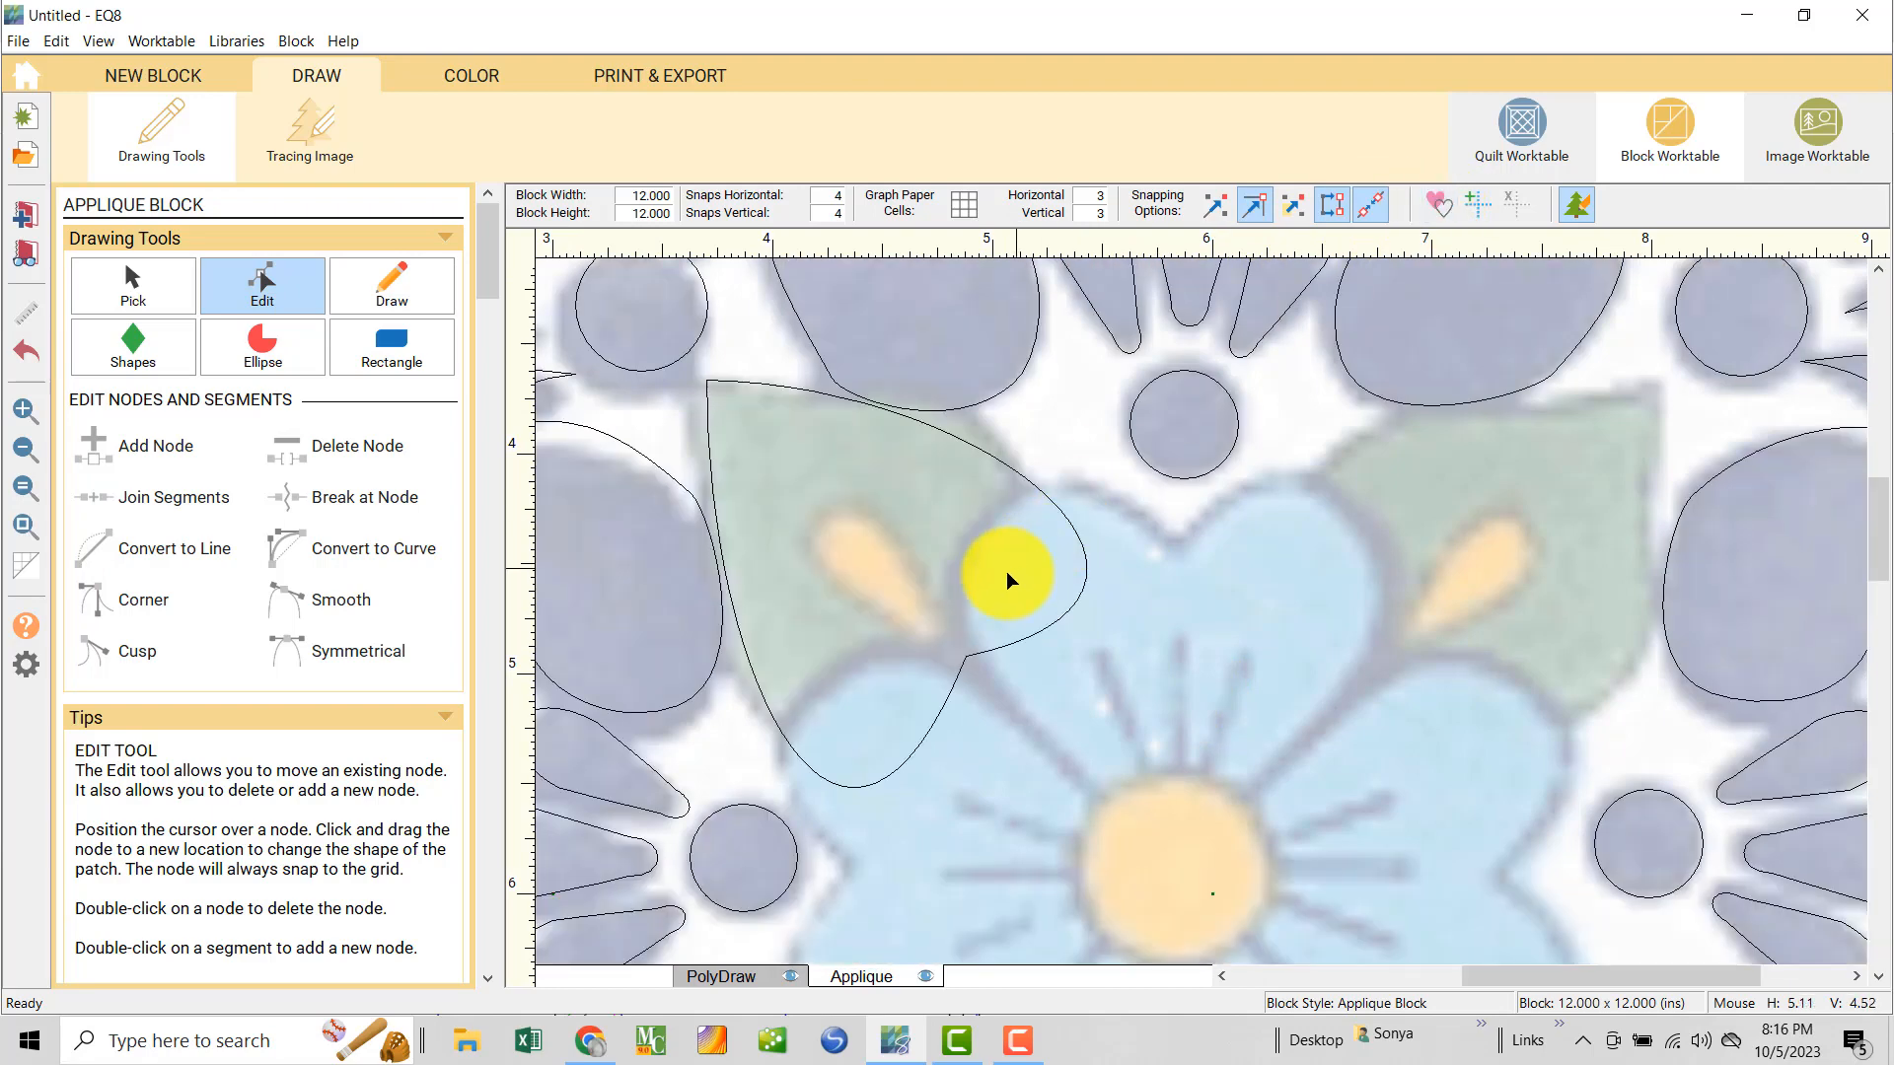
# - Draw a diagonal line about 0.75 by 0.78 inches along the upper-left leaf's orange teardrop and apply a tapered brush stroke along it
pyautogui.click(389, 277)
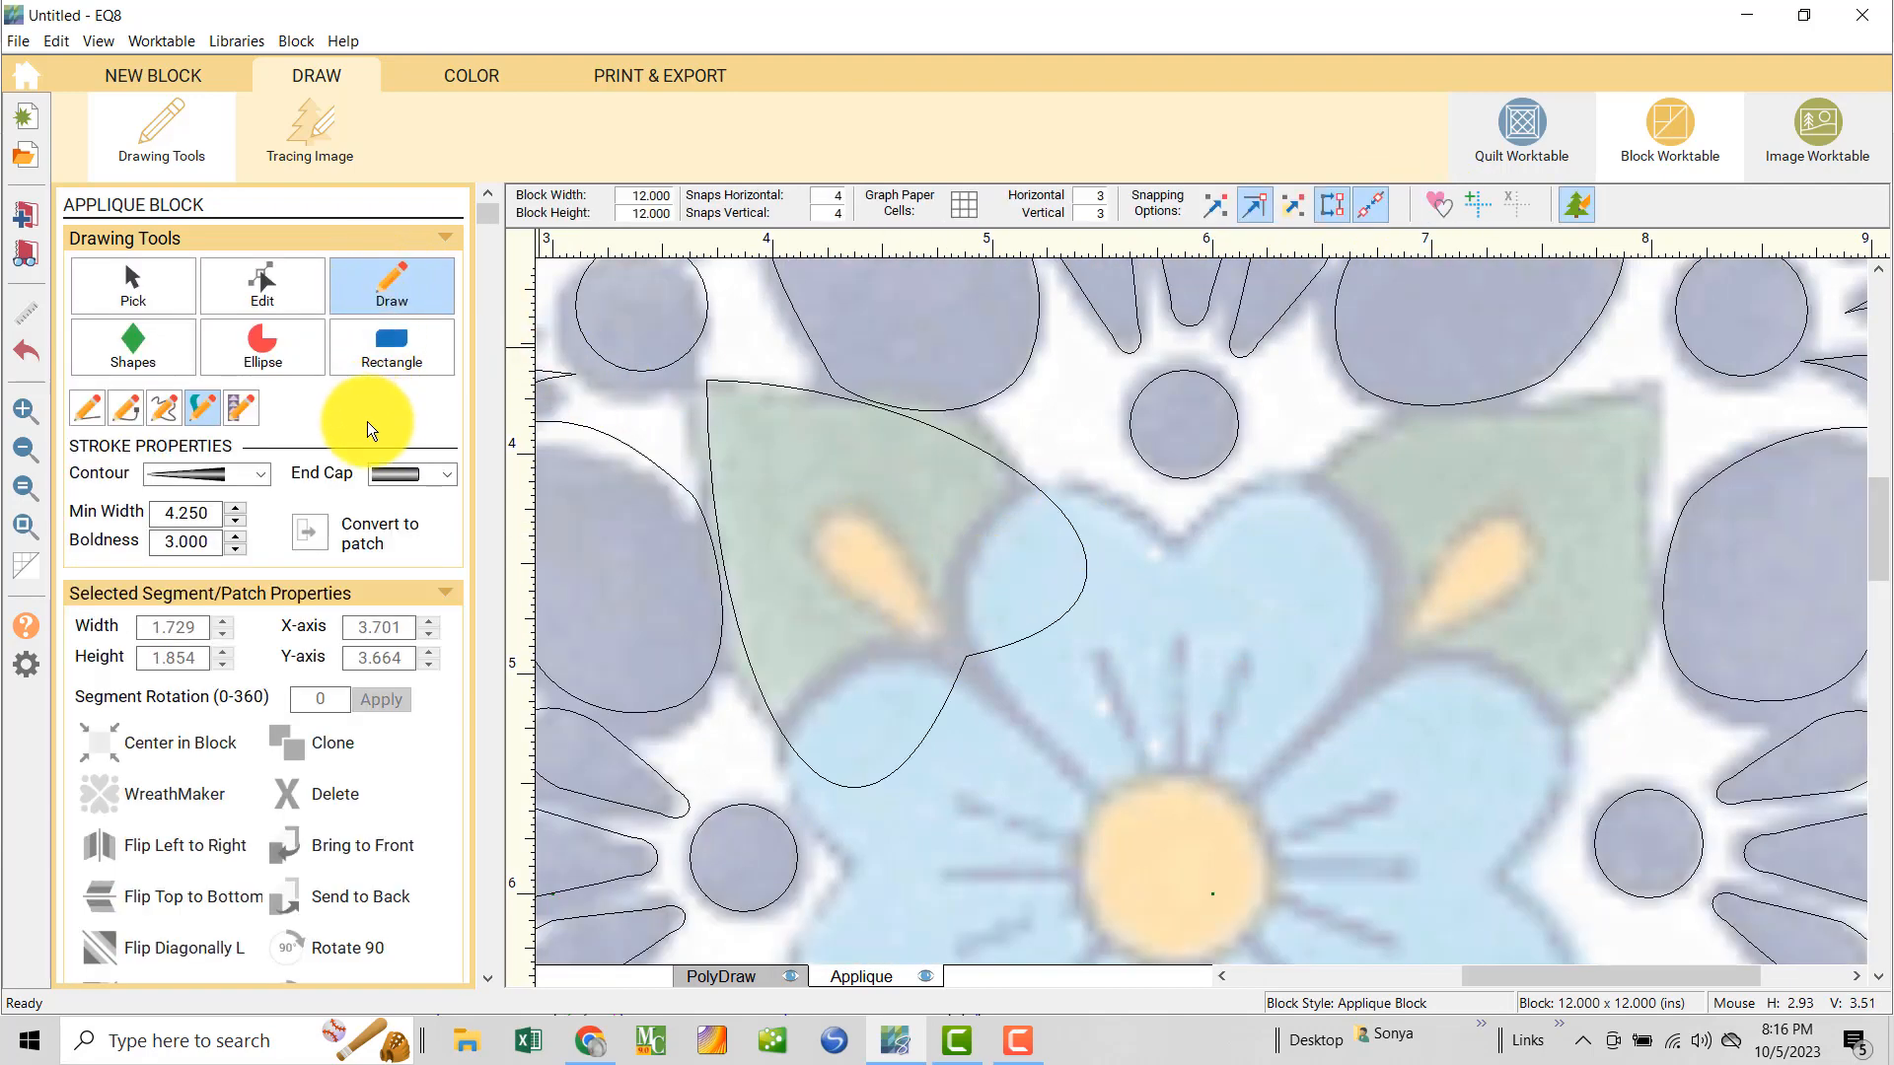
pyautogui.click(88, 410)
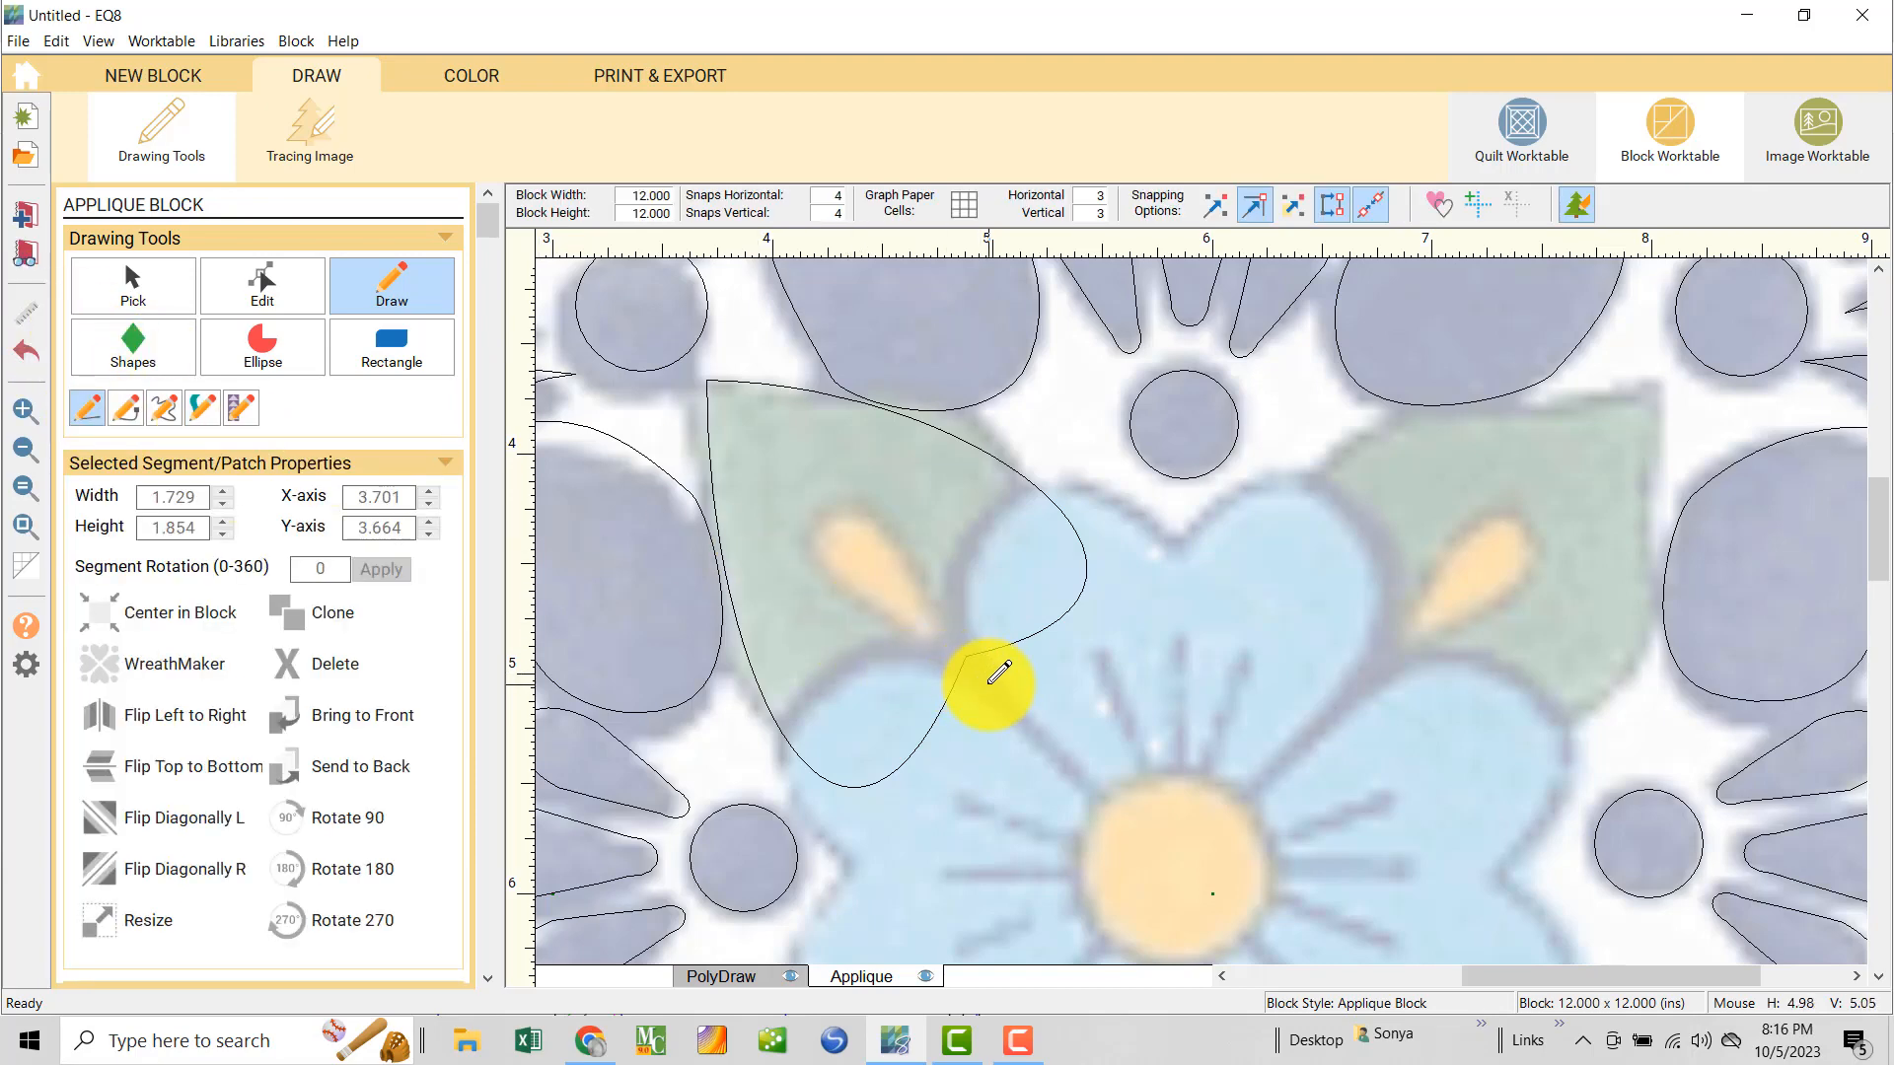
pyautogui.moveTo(873, 566); pyautogui.dragTo(827, 516)
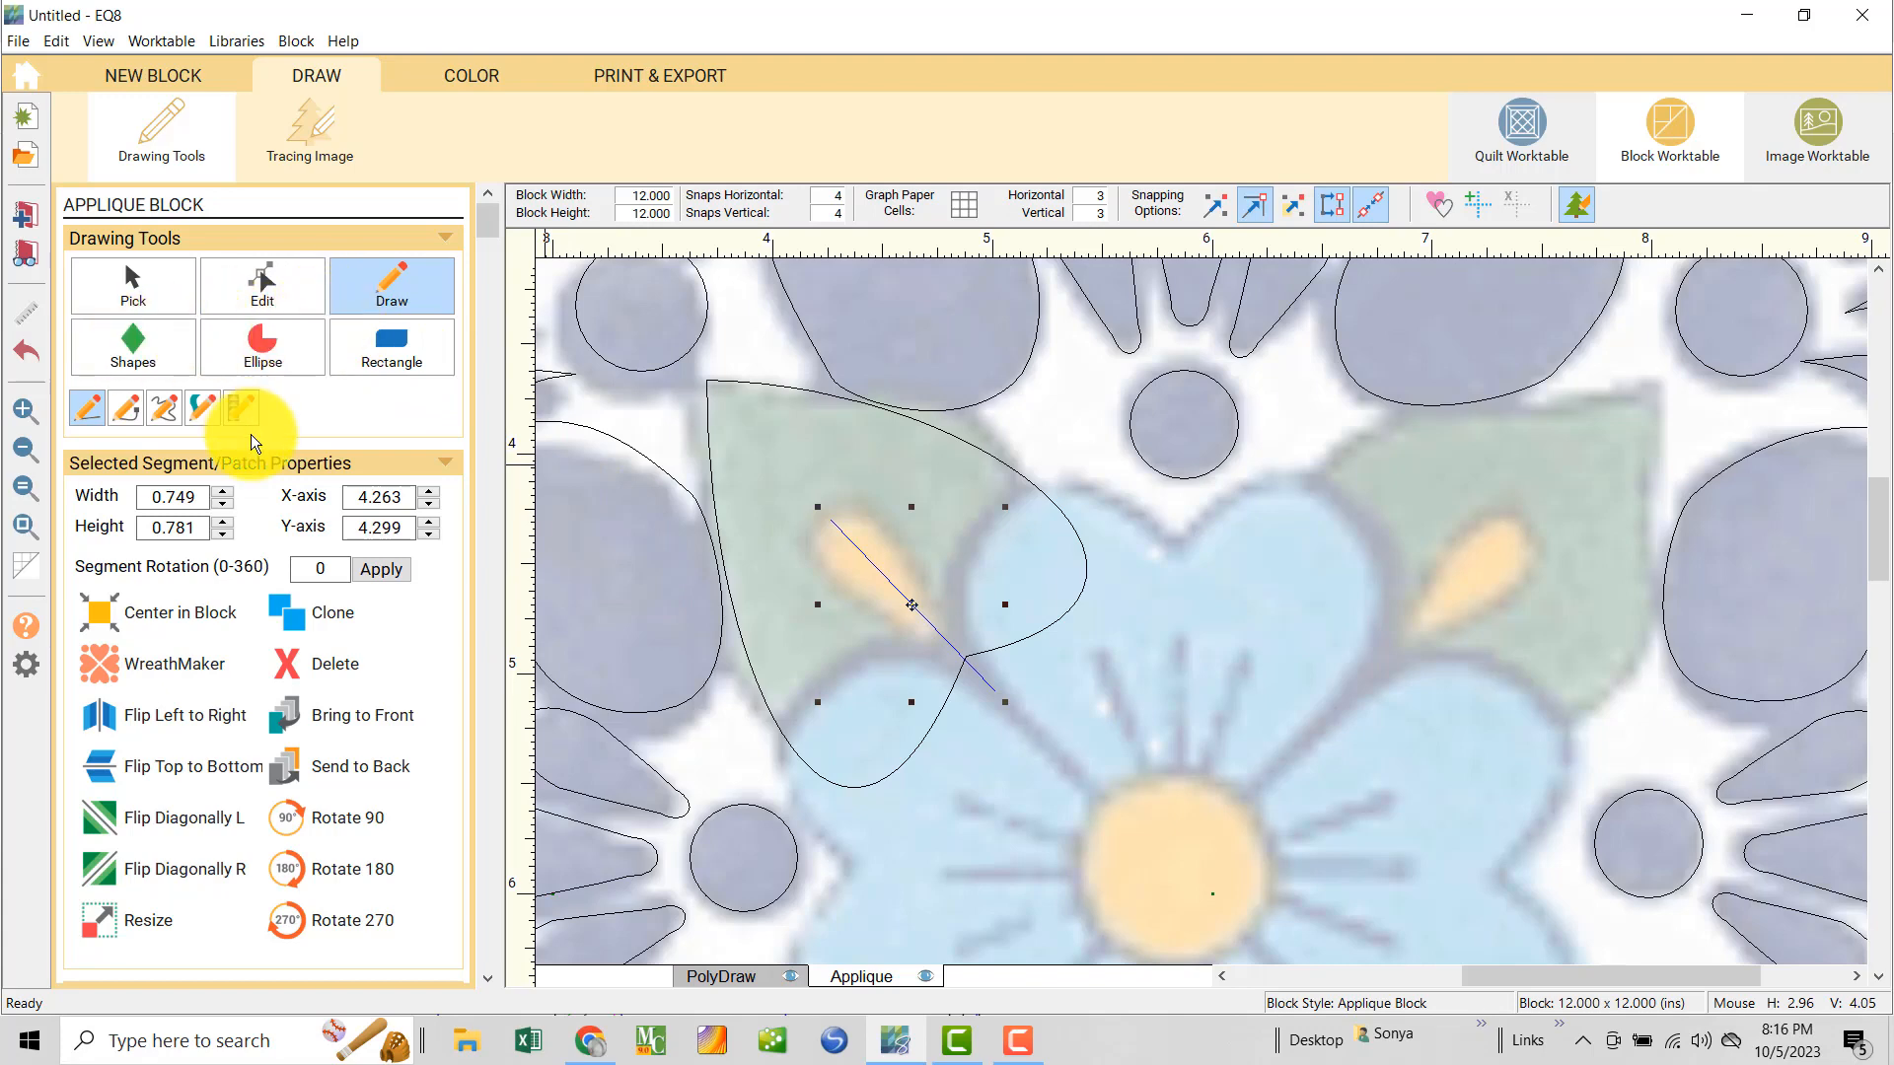
pyautogui.click(202, 408)
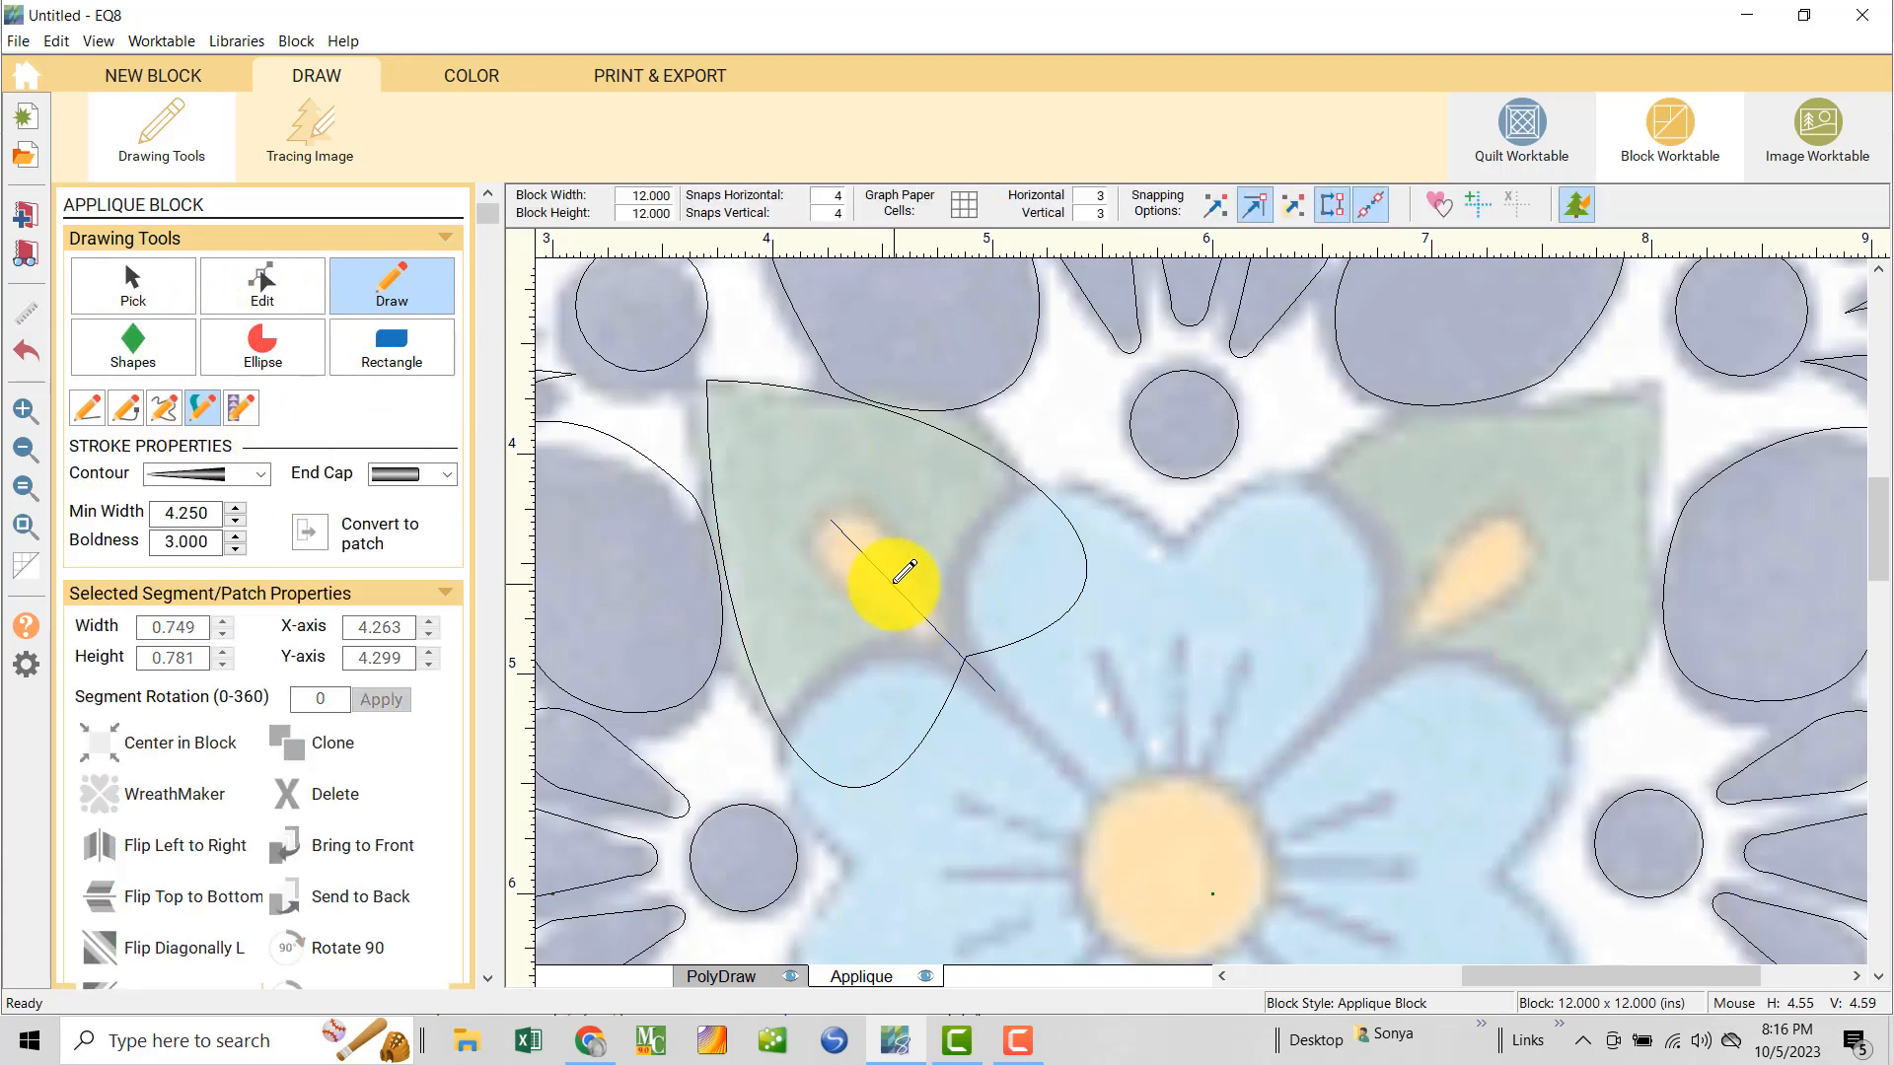
pyautogui.click(22, 523)
pyautogui.moveTo(858, 520)
pyautogui.mouseDown()
pyautogui.moveTo(841, 516)
pyautogui.moveTo(849, 545)
pyautogui.mouseUp()
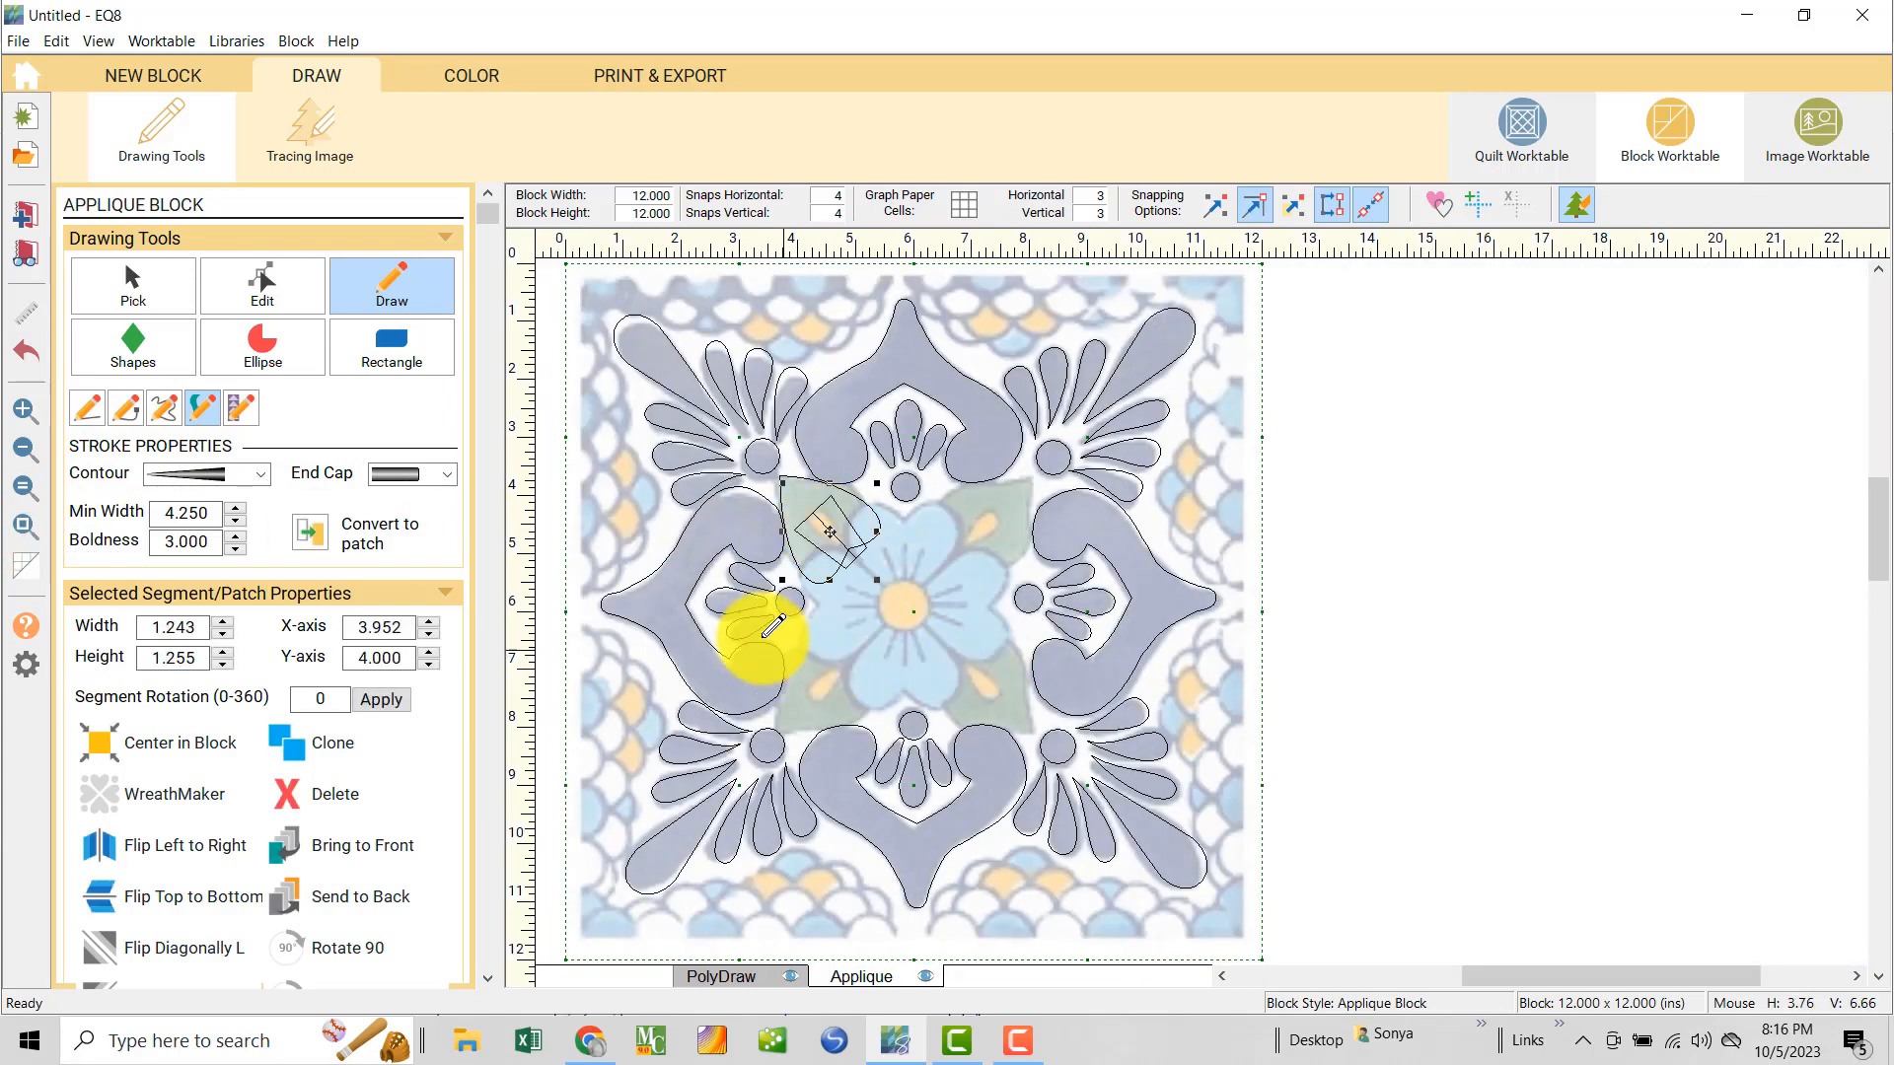
# - Give the brush stroke a rounded end cap and set its minimum width to 0
pyautogui.click(446, 473)
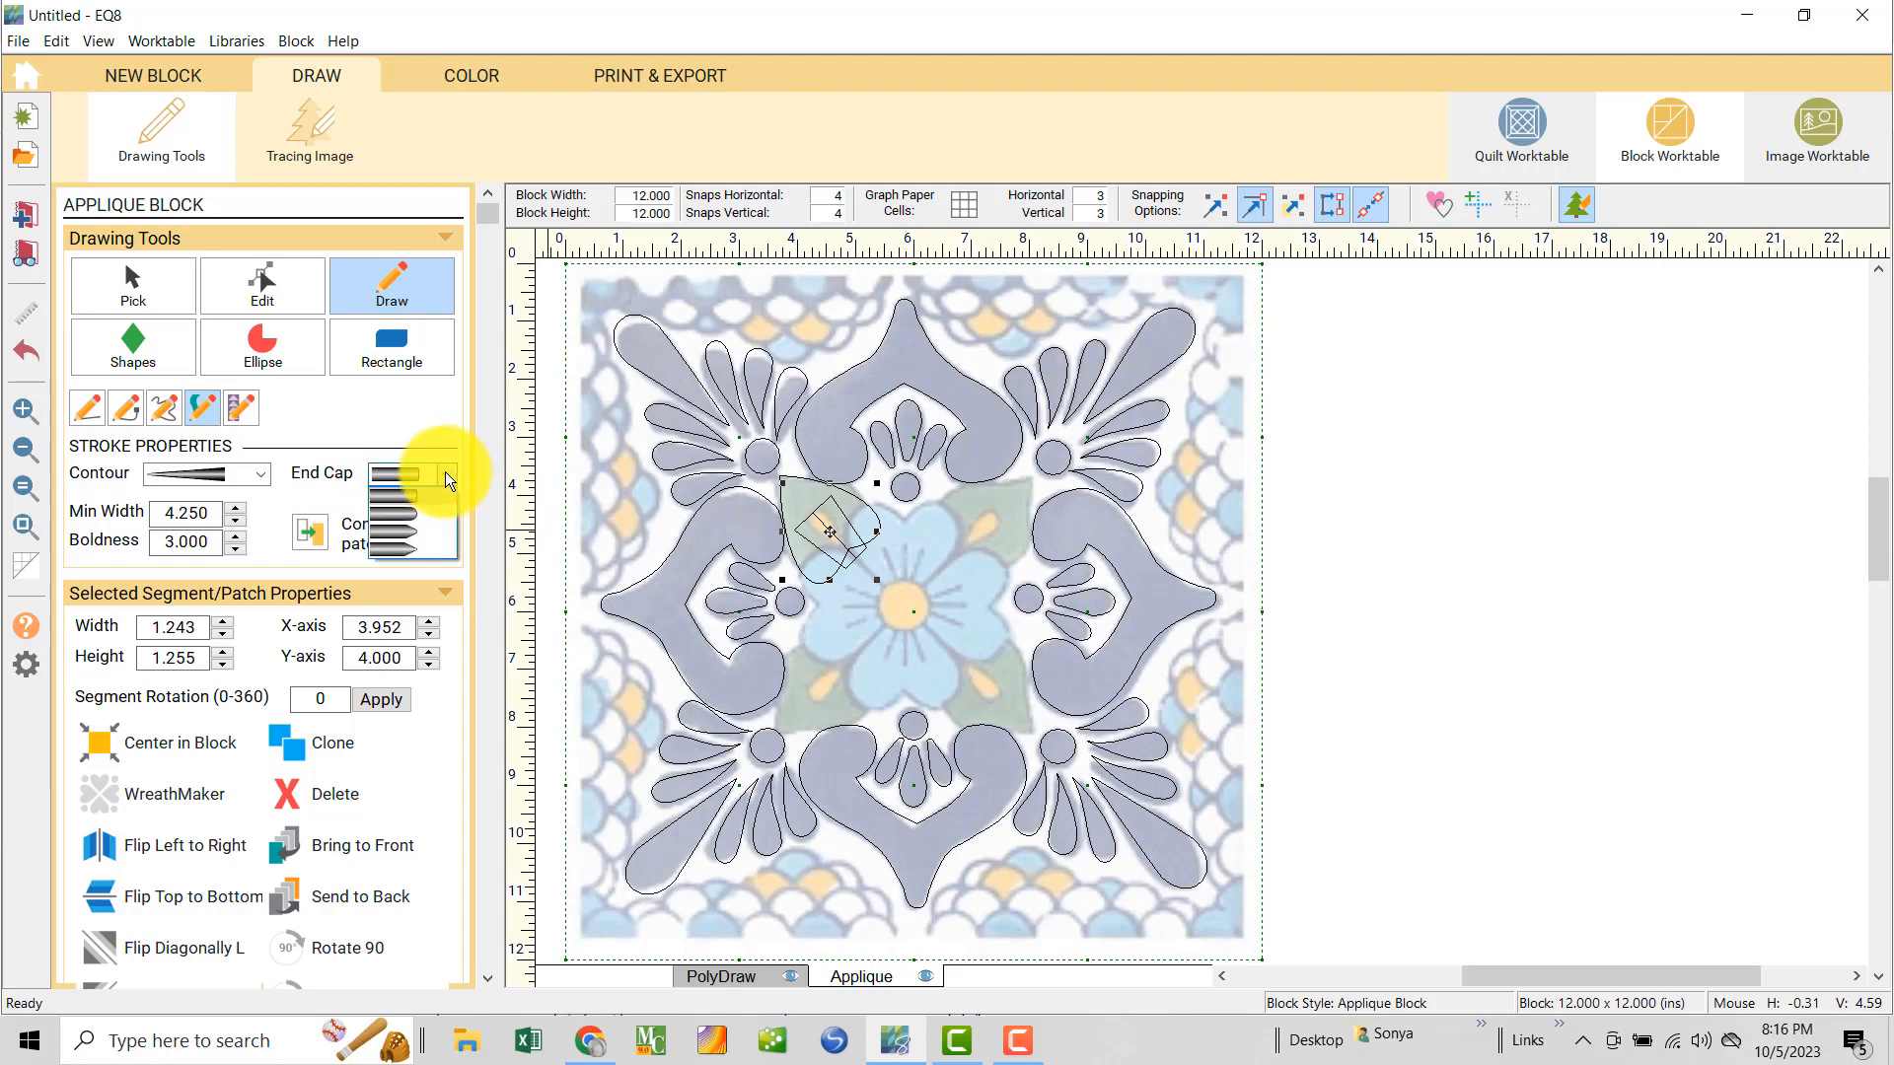
pyautogui.click(406, 510)
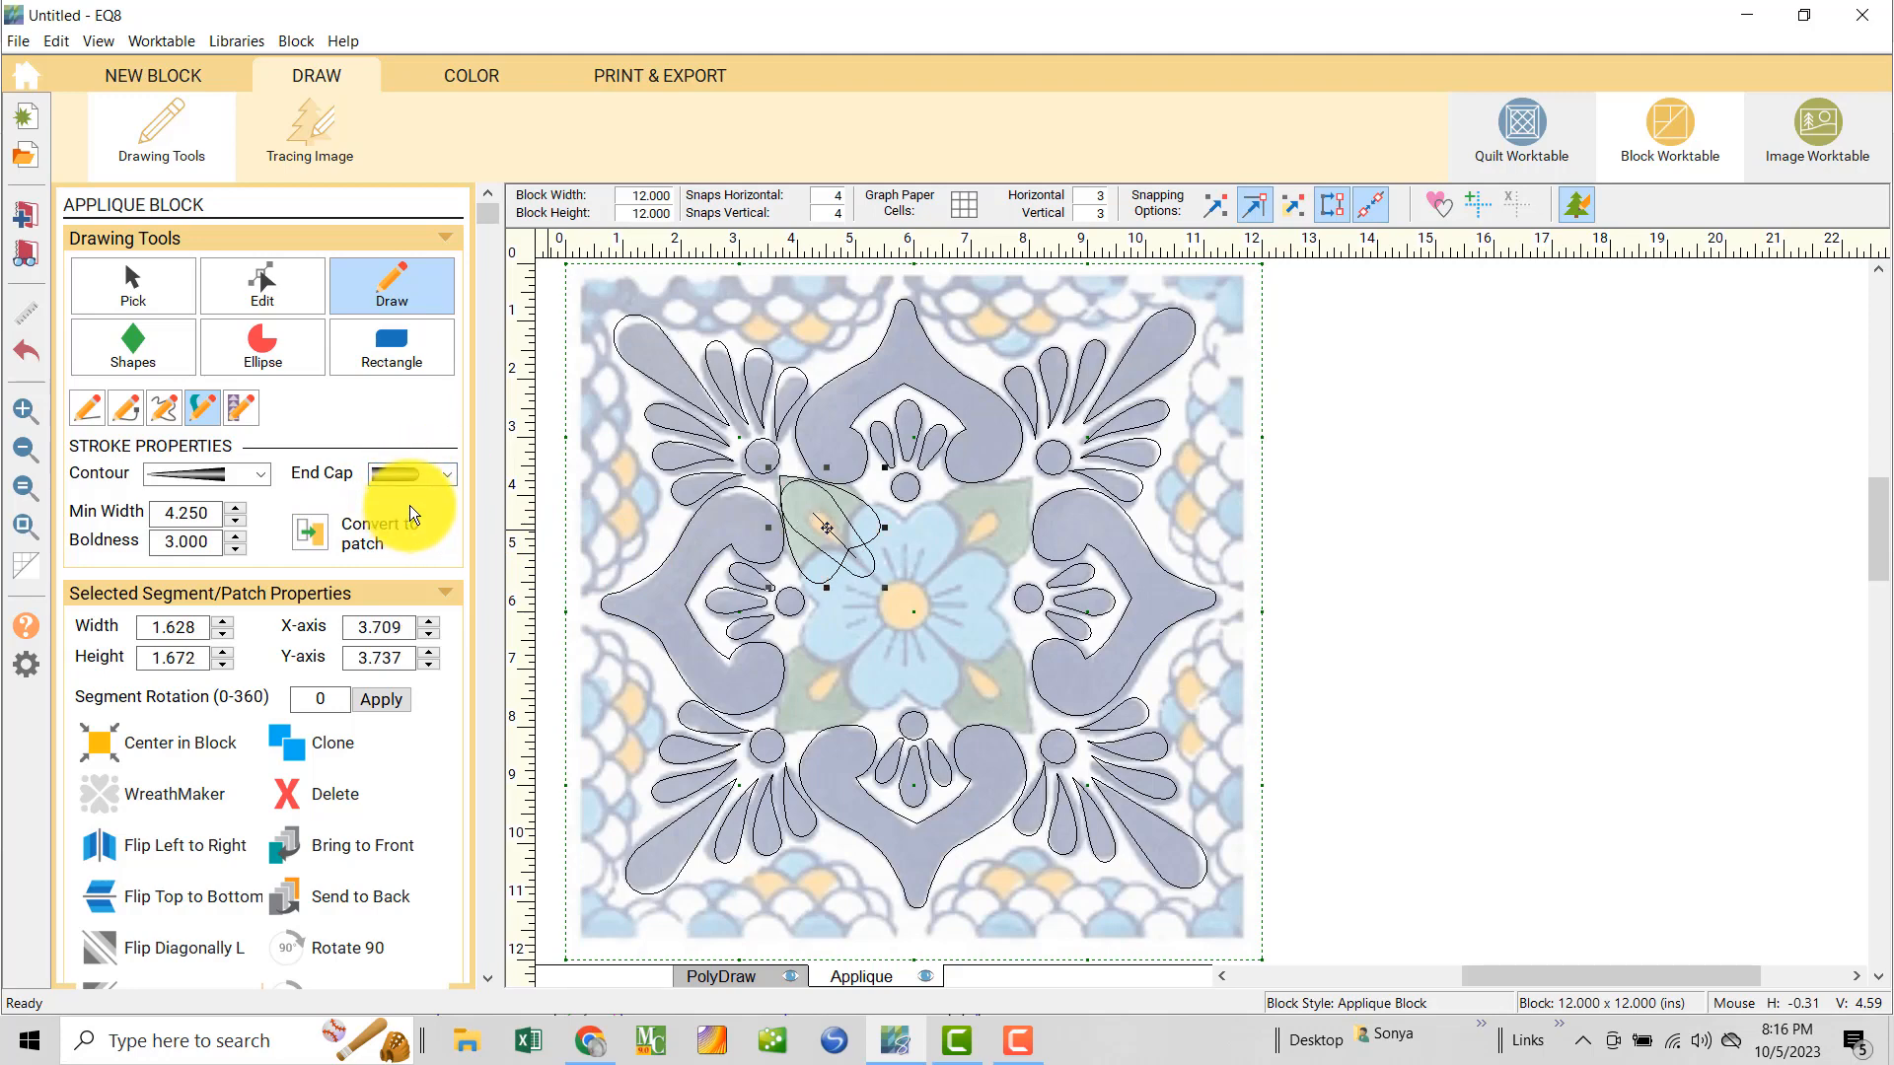
pyautogui.click(233, 521)
pyautogui.click(234, 521)
pyautogui.click(233, 520)
pyautogui.click(234, 520)
pyautogui.click(234, 520)
pyautogui.click(234, 520)
pyautogui.click(234, 519)
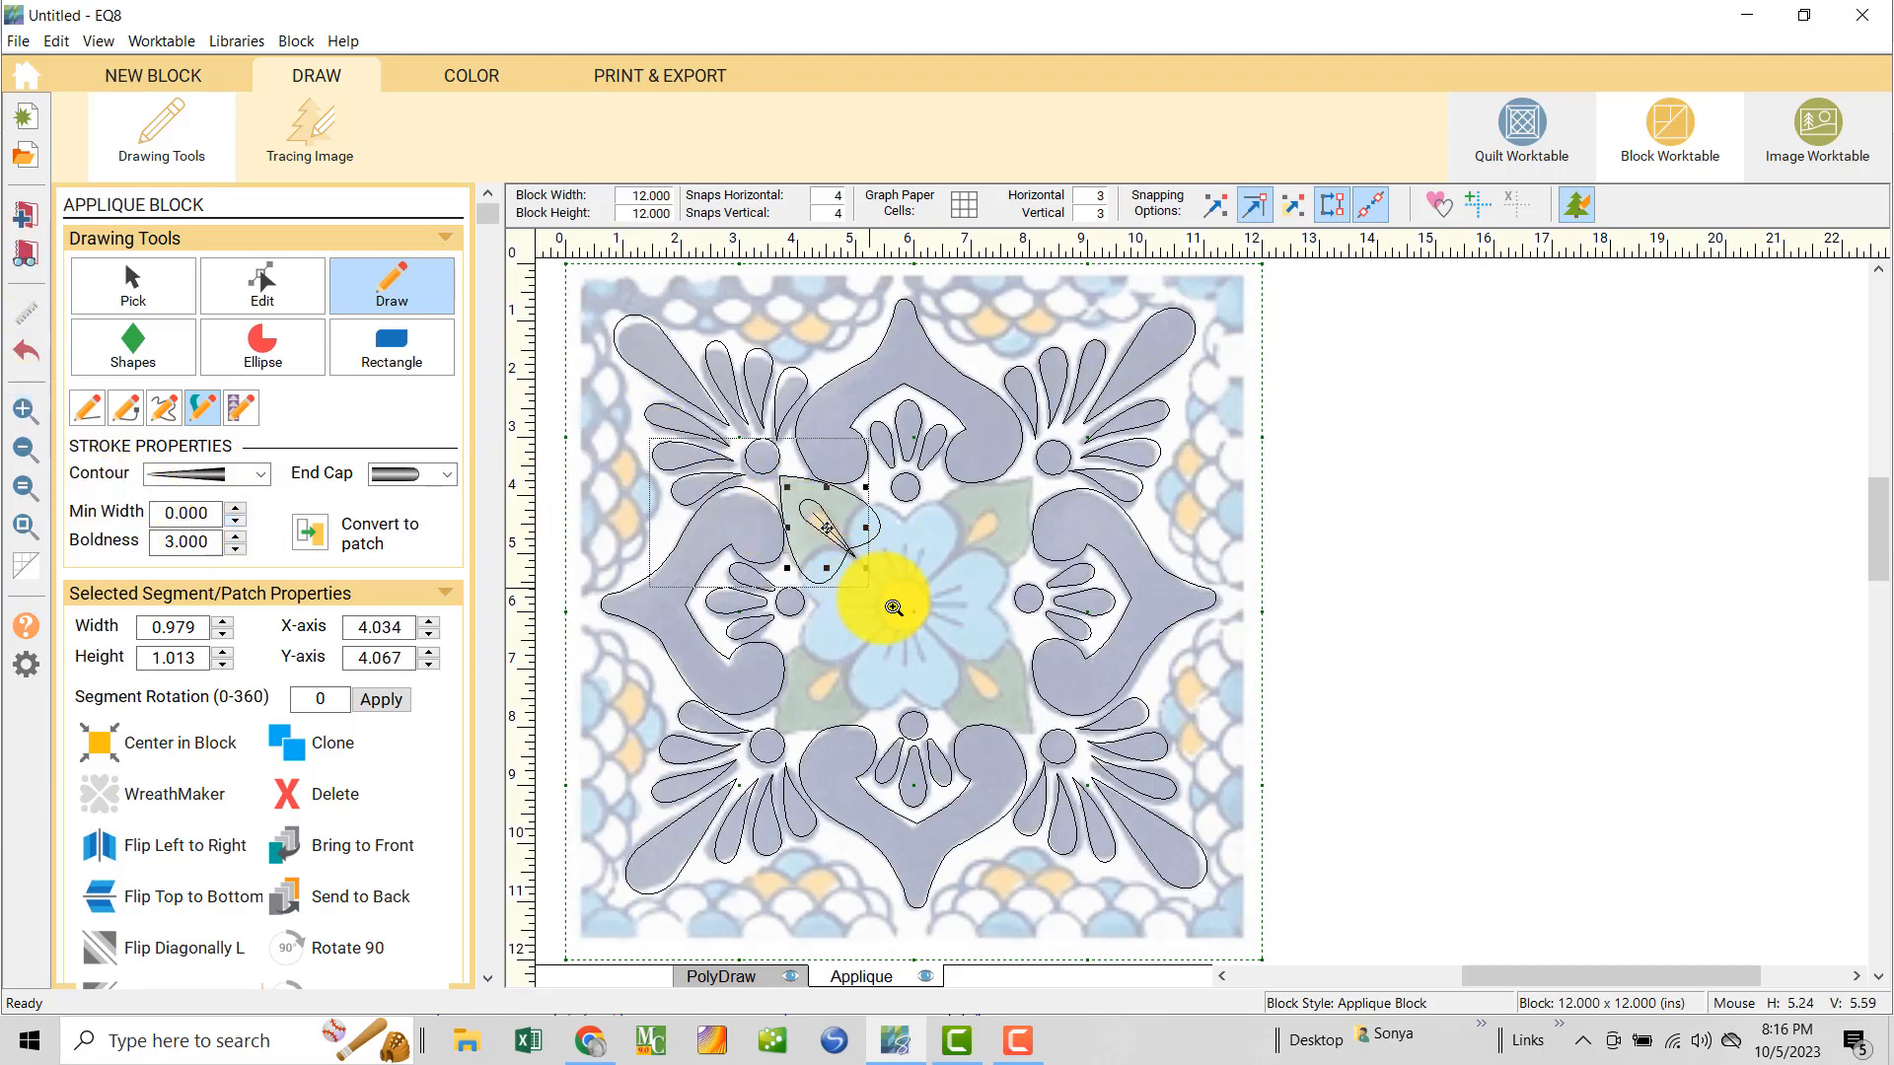
pyautogui.scroll(3, 875, 592)
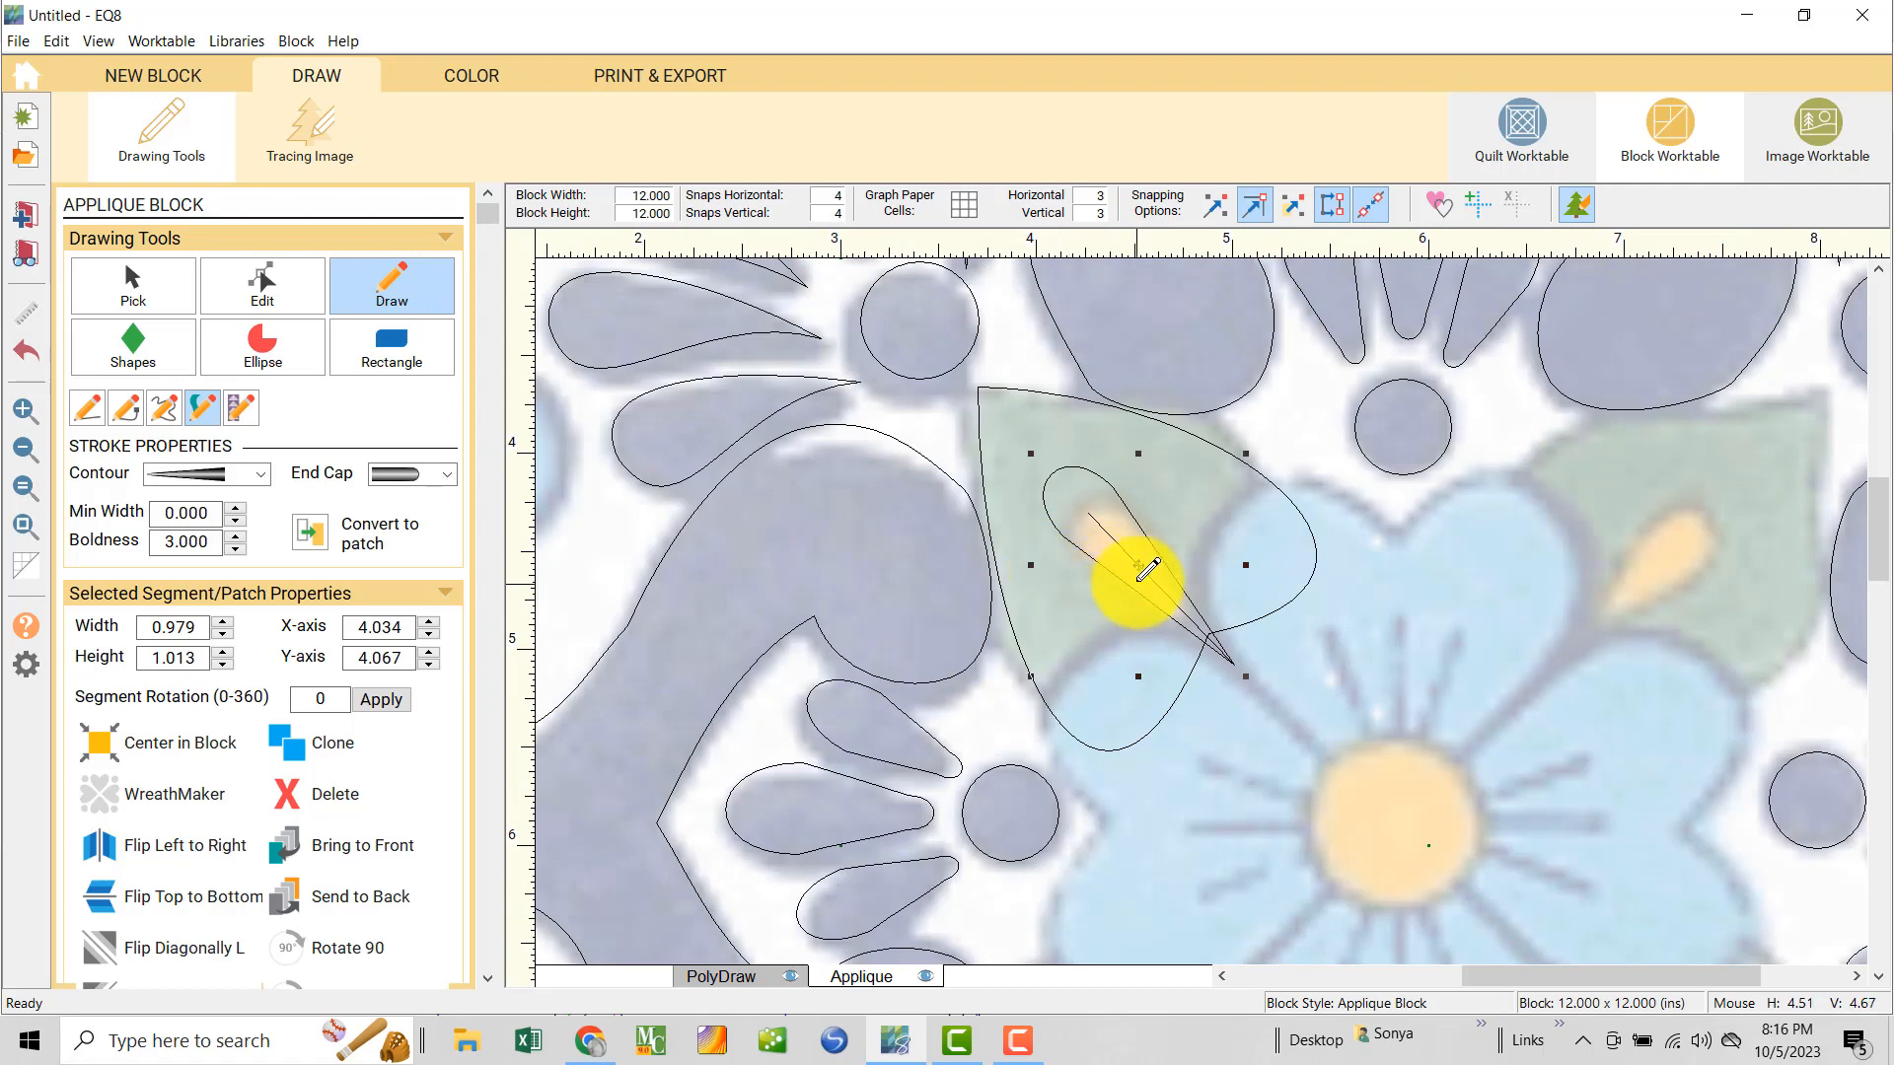
# - Move the tapered brush stroke over the upper-left leaf's orange teardrop, convert it to a patch, and show the patch fill
pyautogui.moveTo(1139, 566); pyautogui.dragTo(1170, 604)
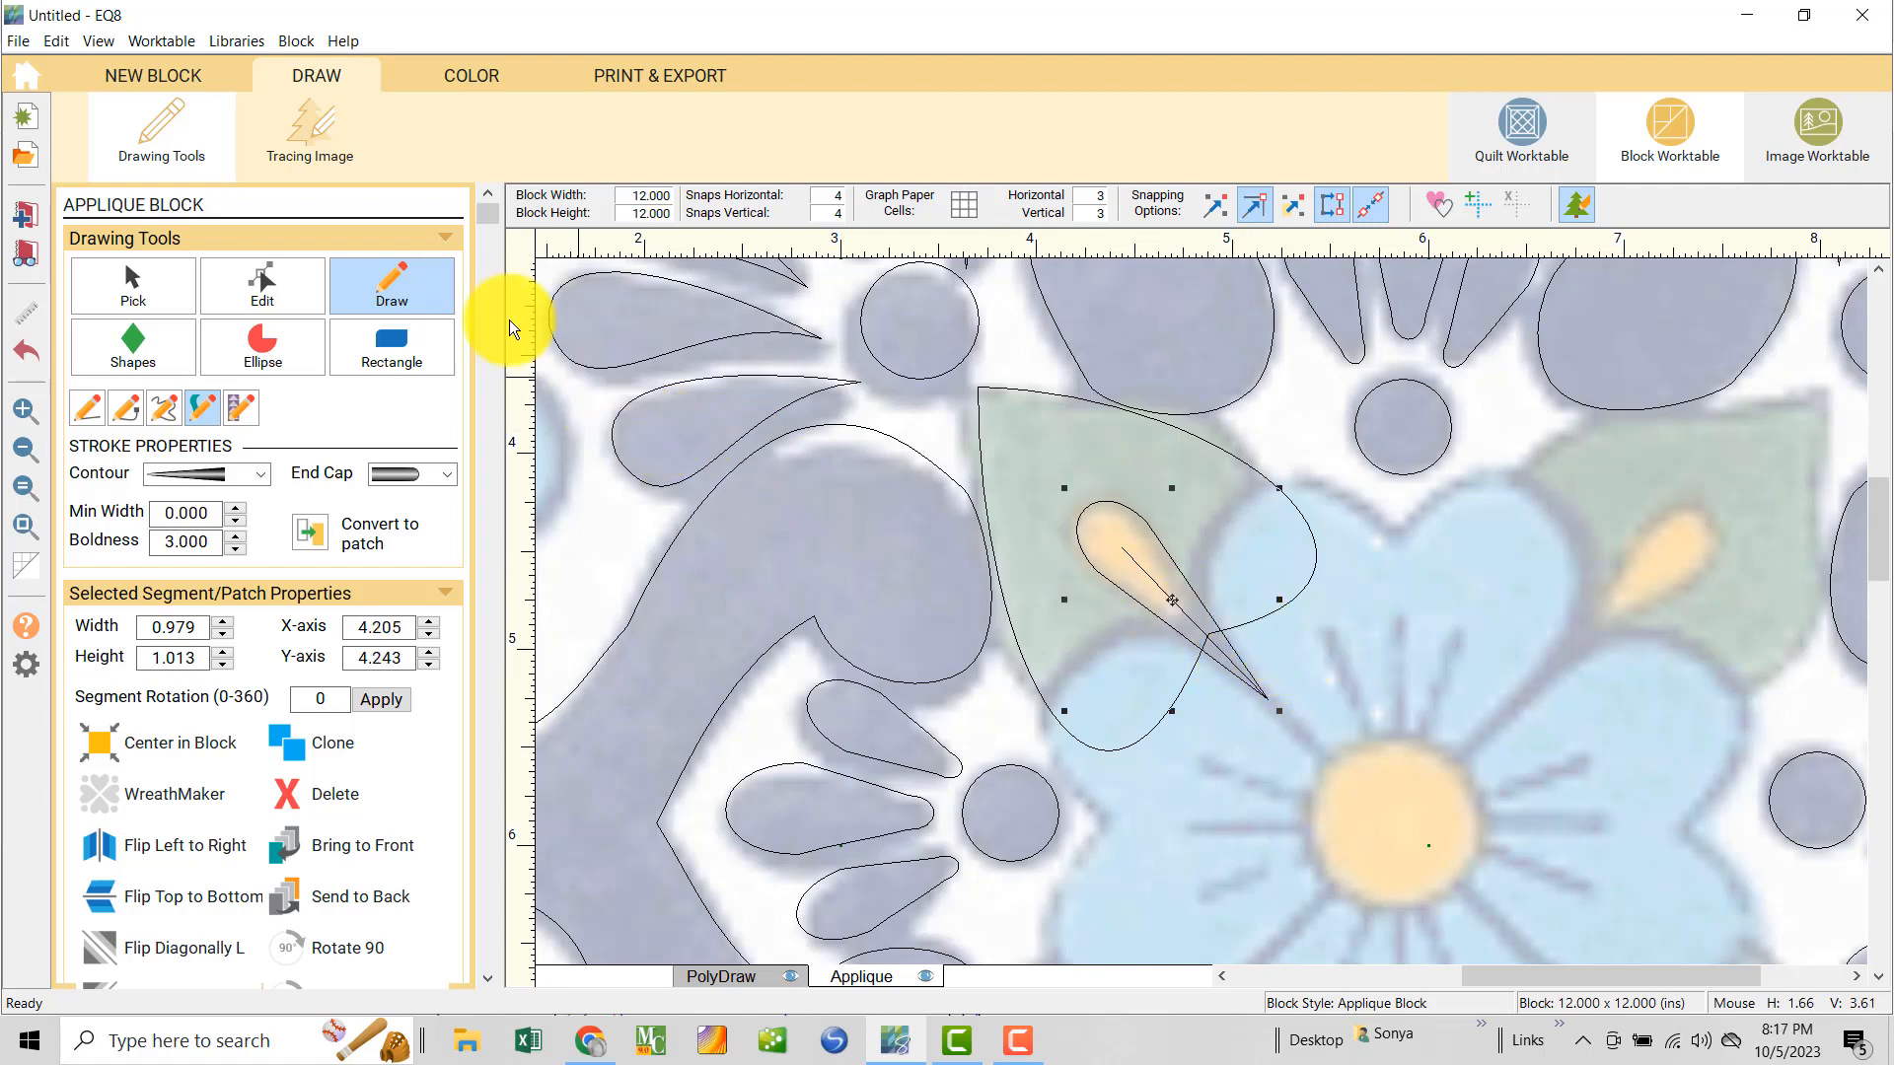
pyautogui.click(323, 528)
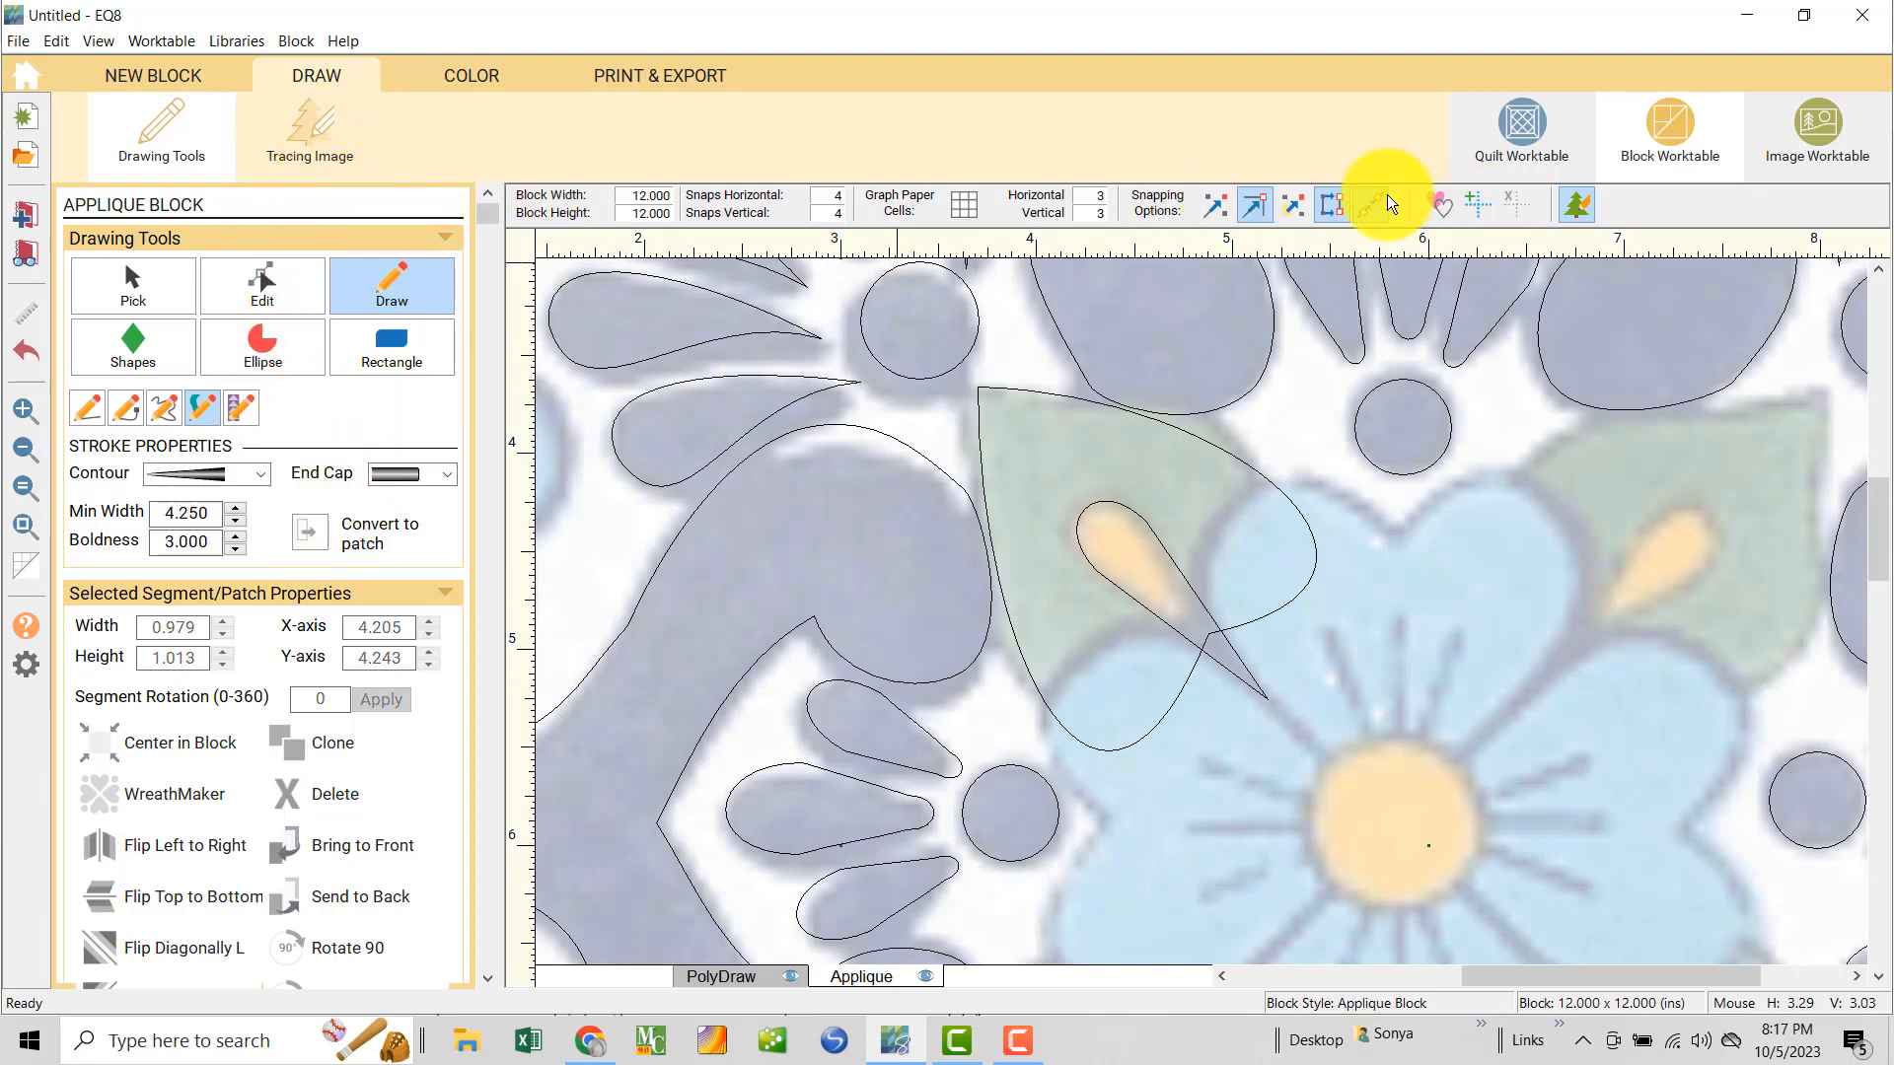
pyautogui.click(1439, 201)
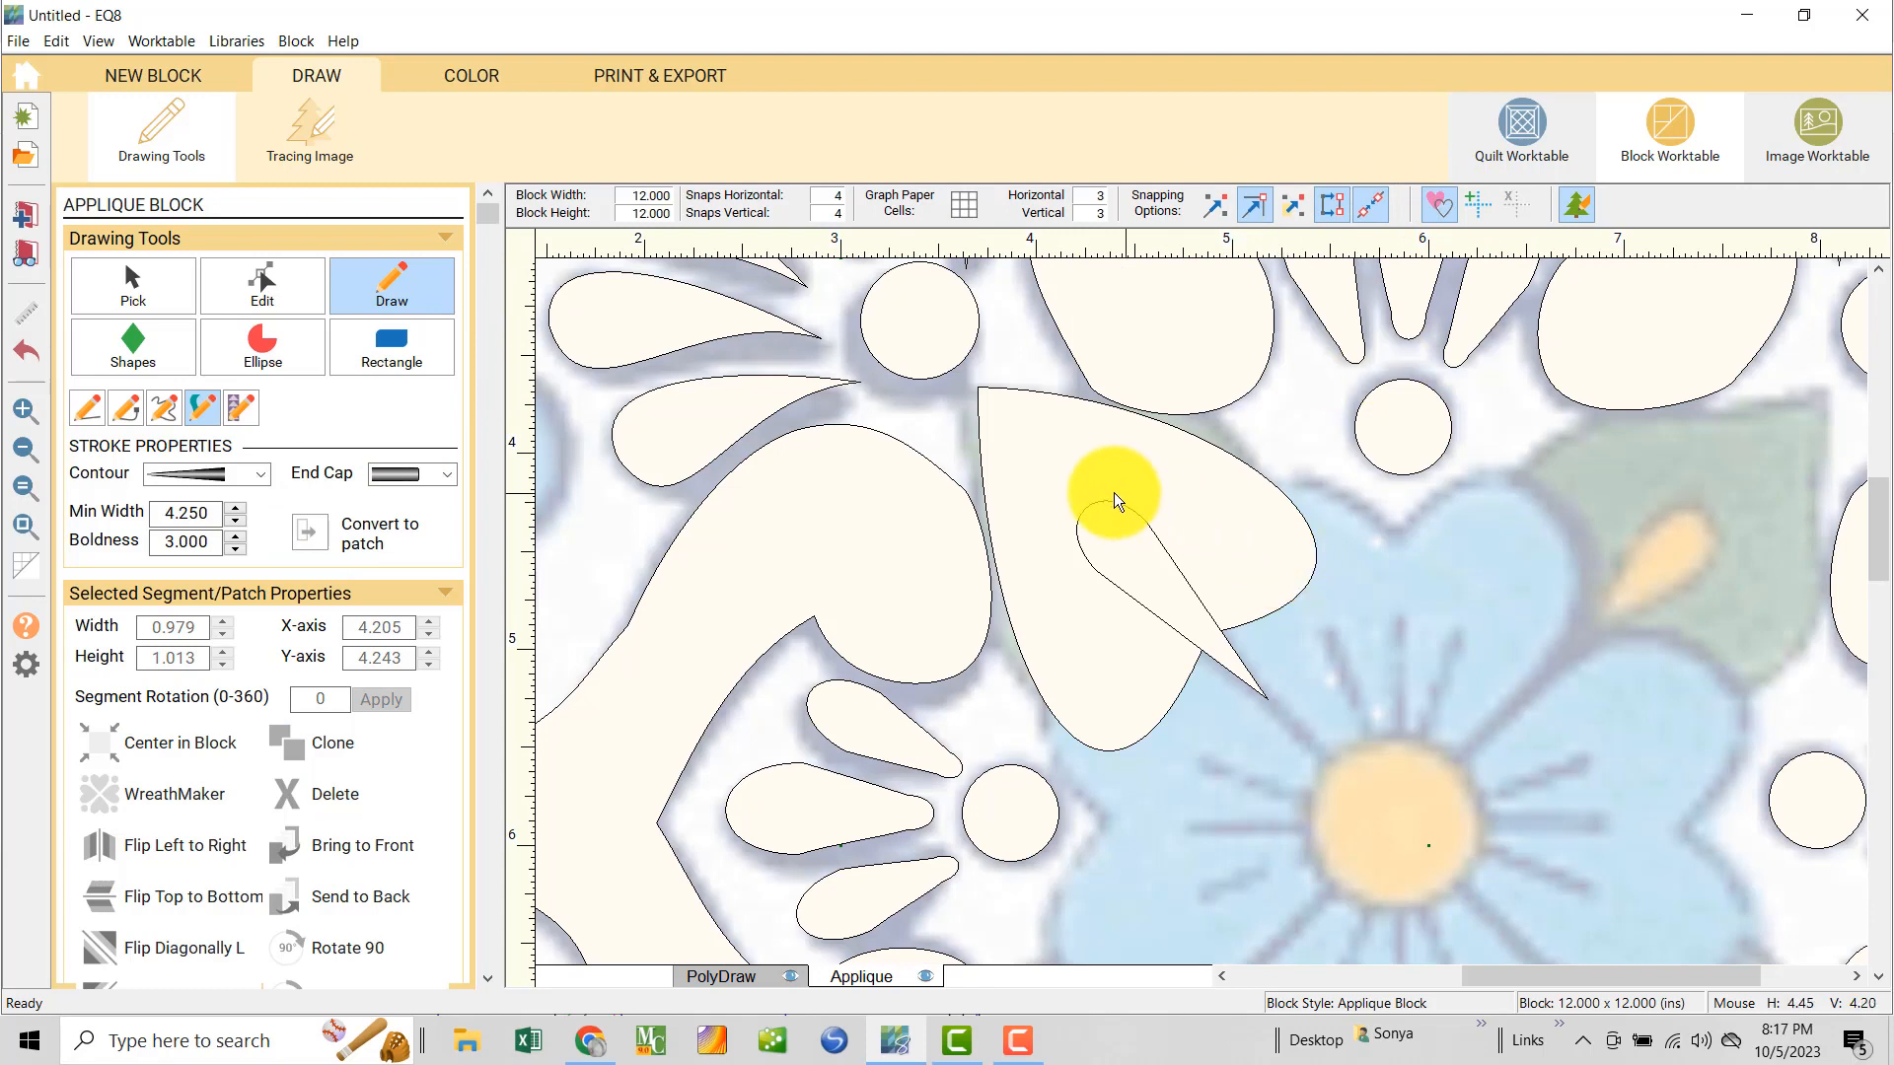
pyautogui.click(1432, 205)
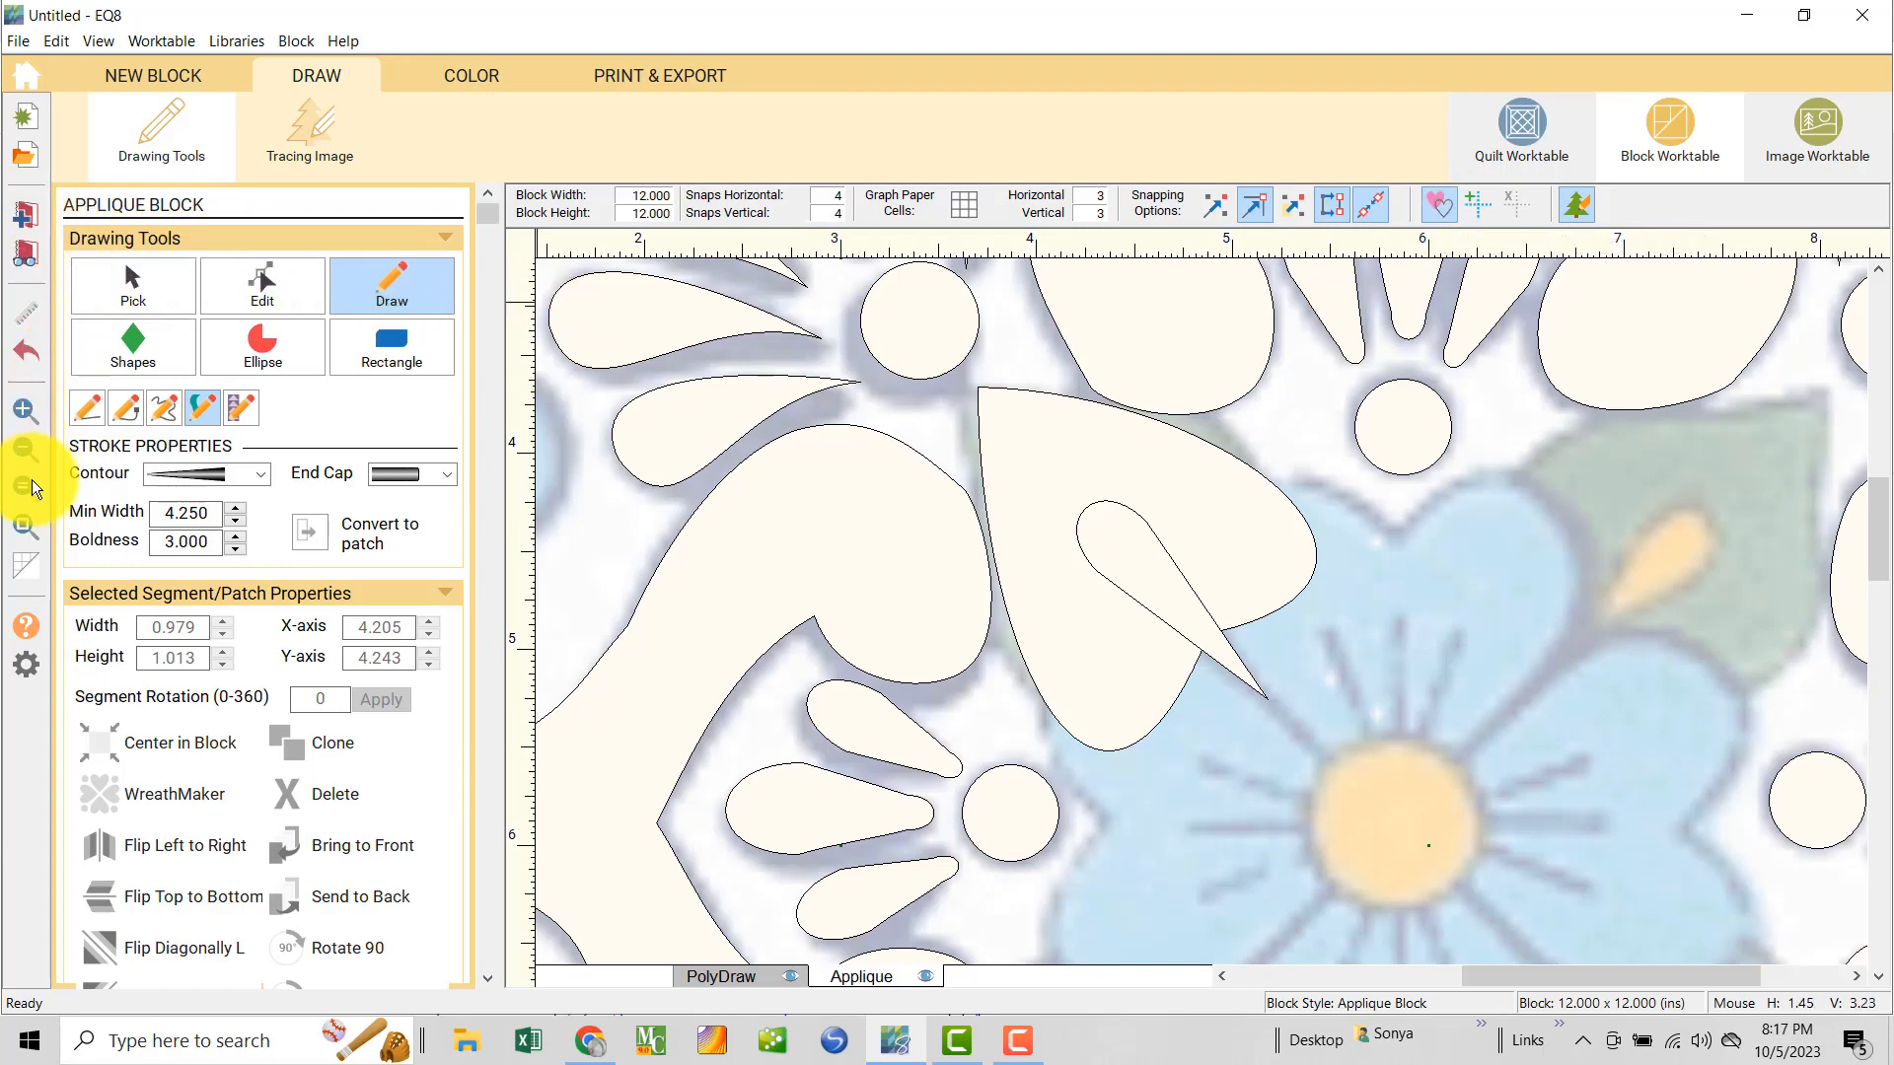
# - Select only the upper-left leaf and its teardrop, clone them, rotate the copy 90 degrees, and place it on the upper-right leaf
pyautogui.click(29, 525)
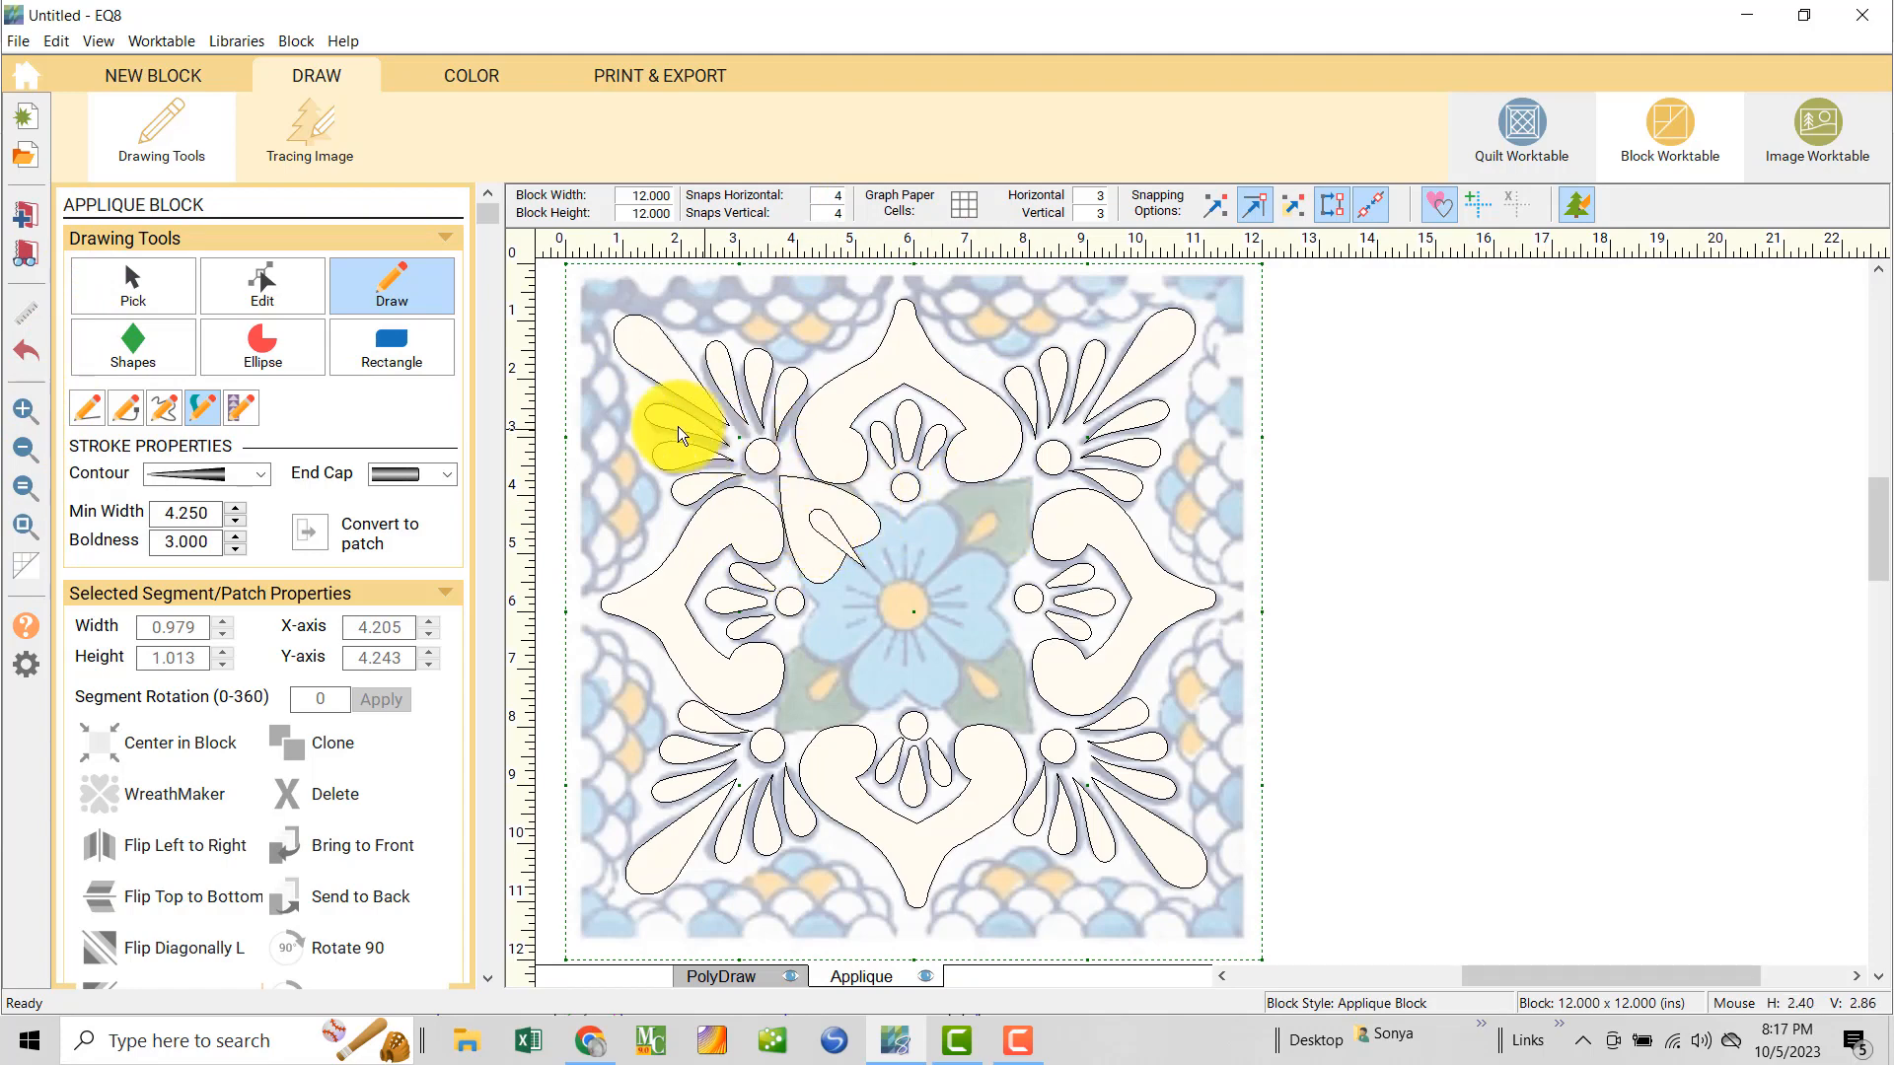
pyautogui.click(133, 303)
pyautogui.moveTo(933, 547); pyautogui.dragTo(752, 470)
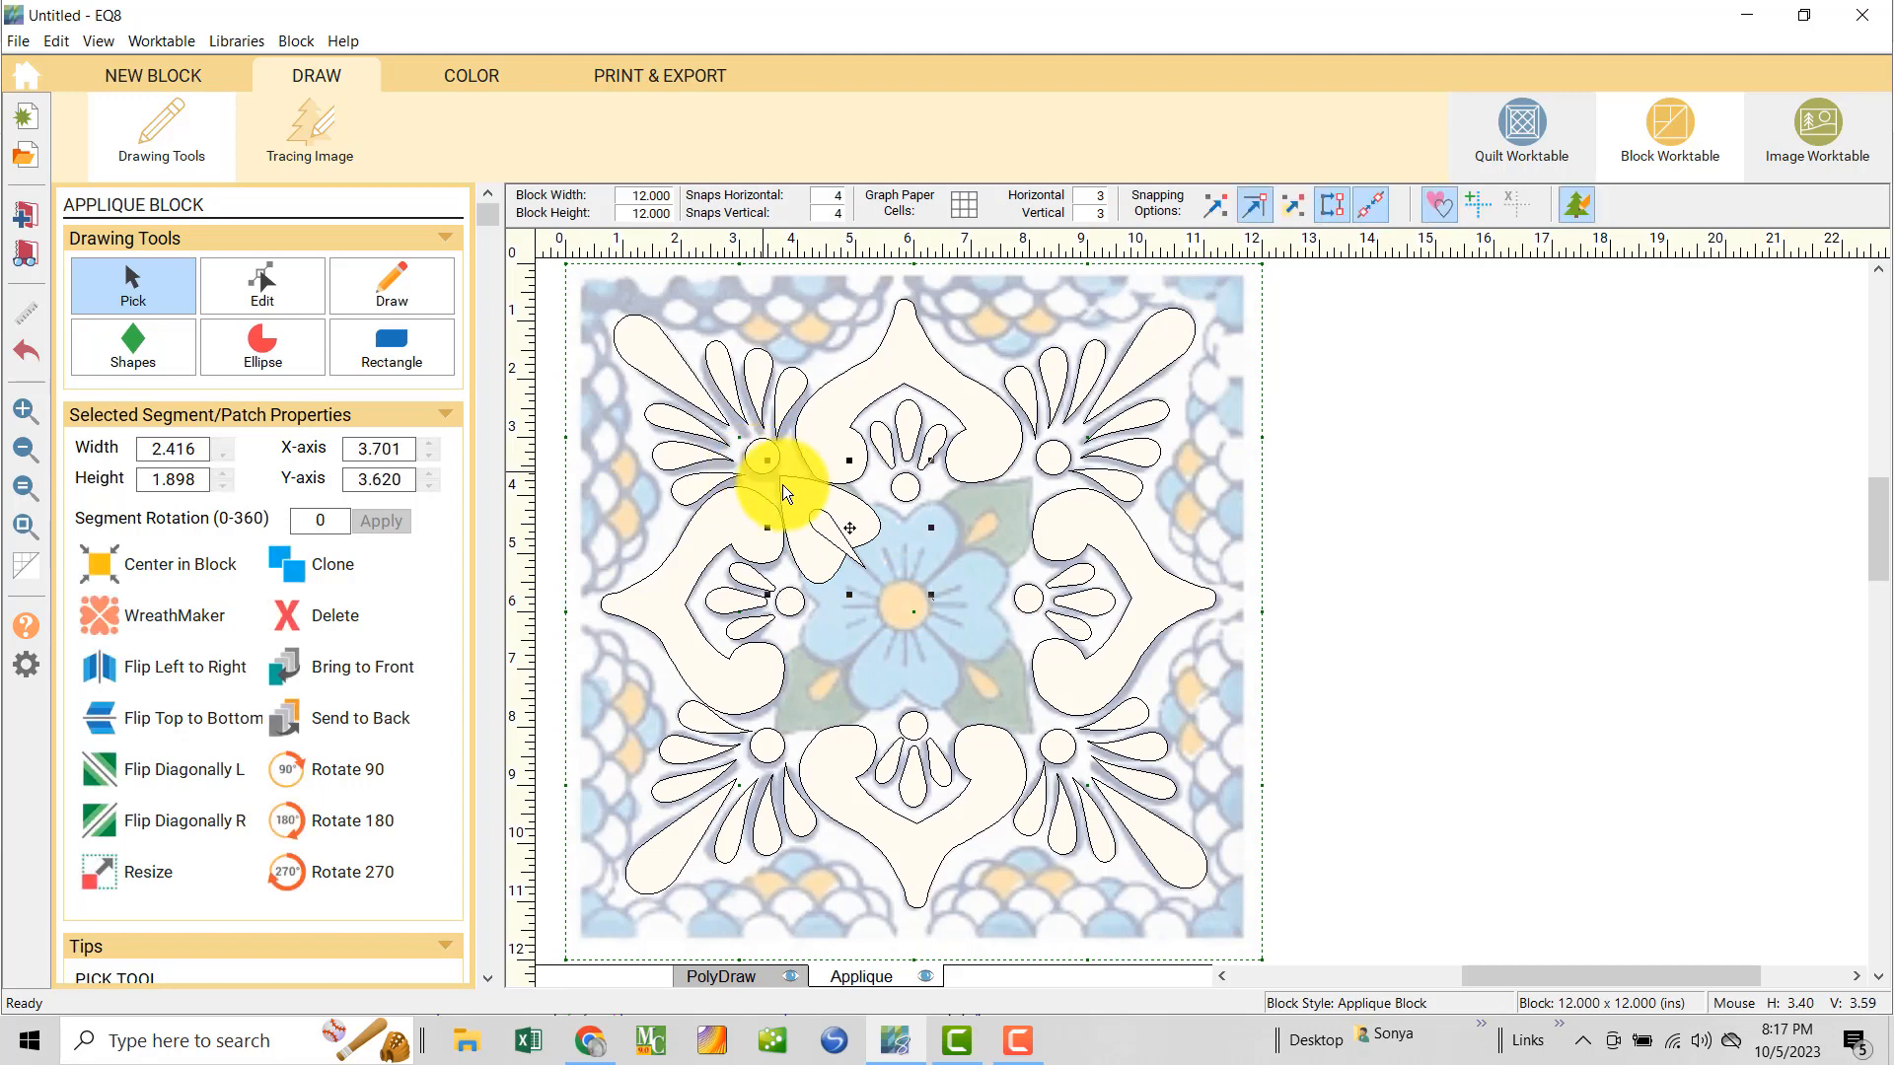
pyautogui.keyDown('shift'); pyautogui.click(917, 493); pyautogui.keyUp('shift')
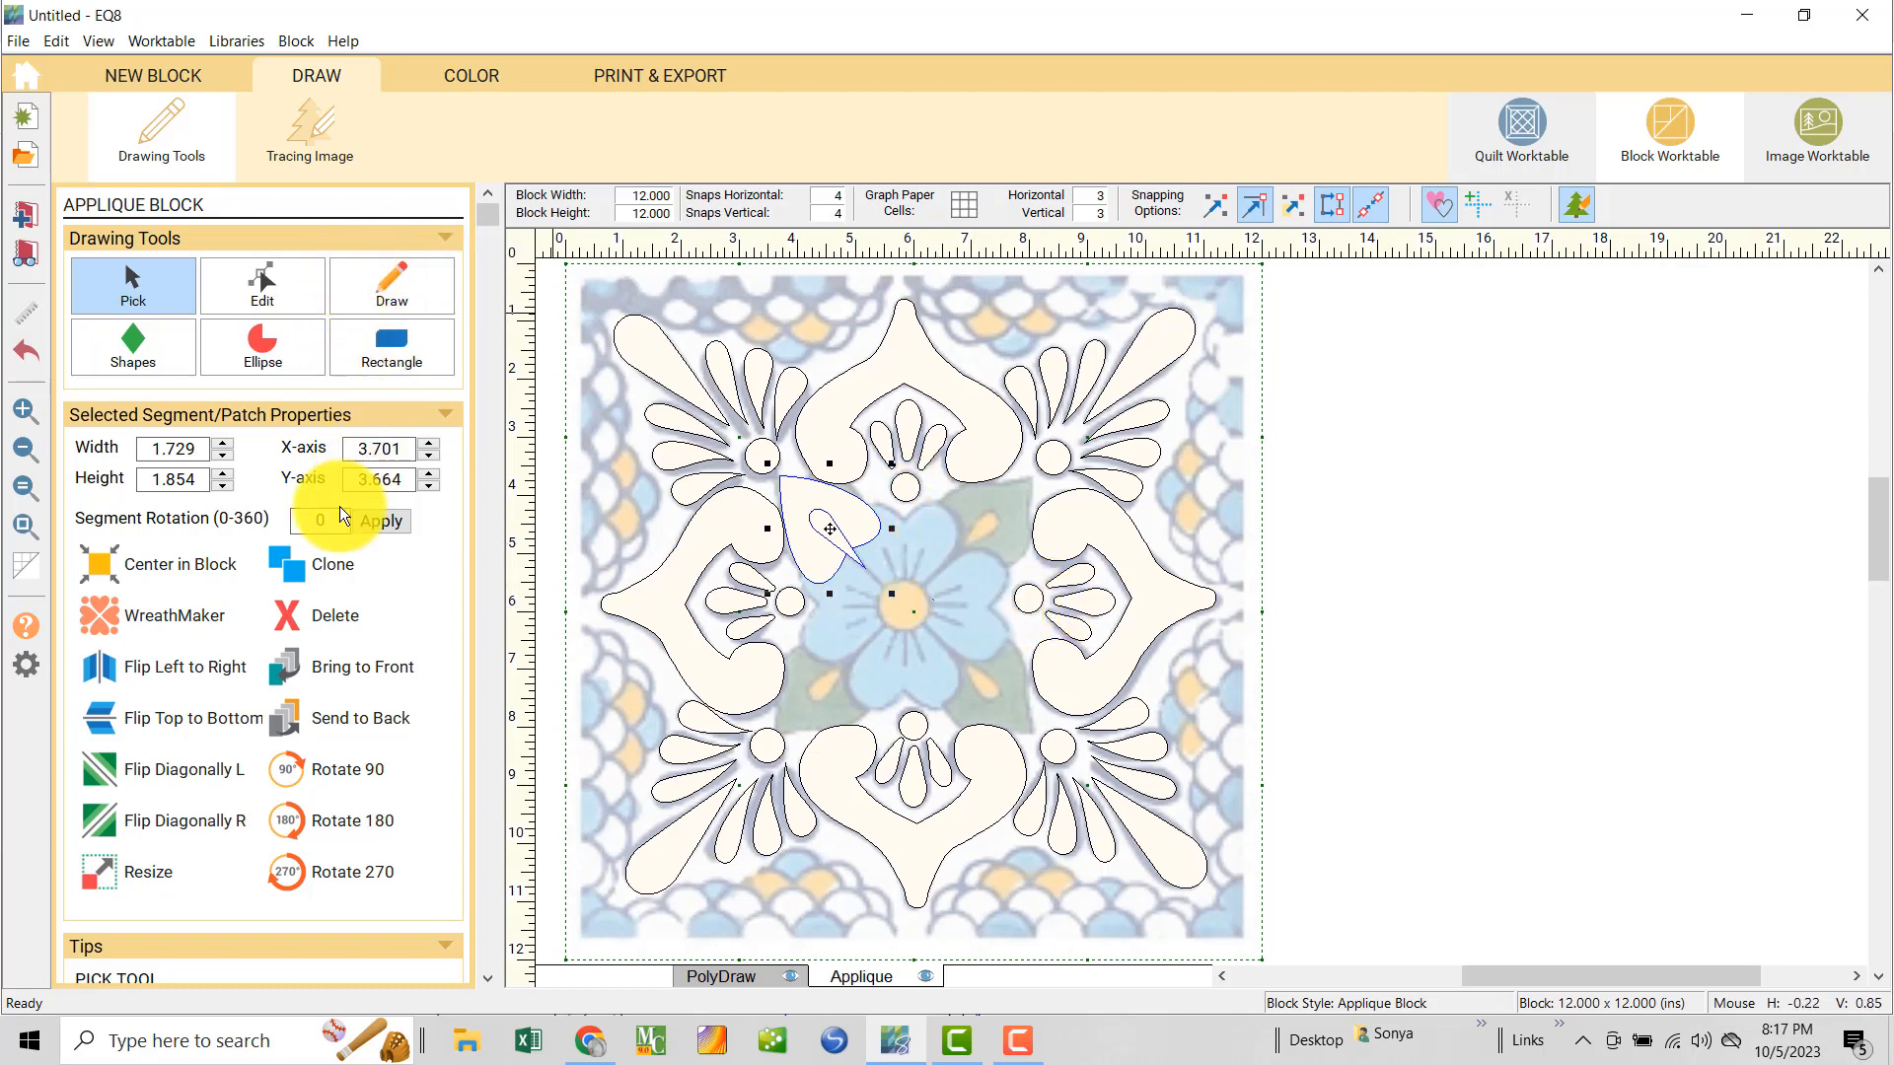
pyautogui.click(300, 564)
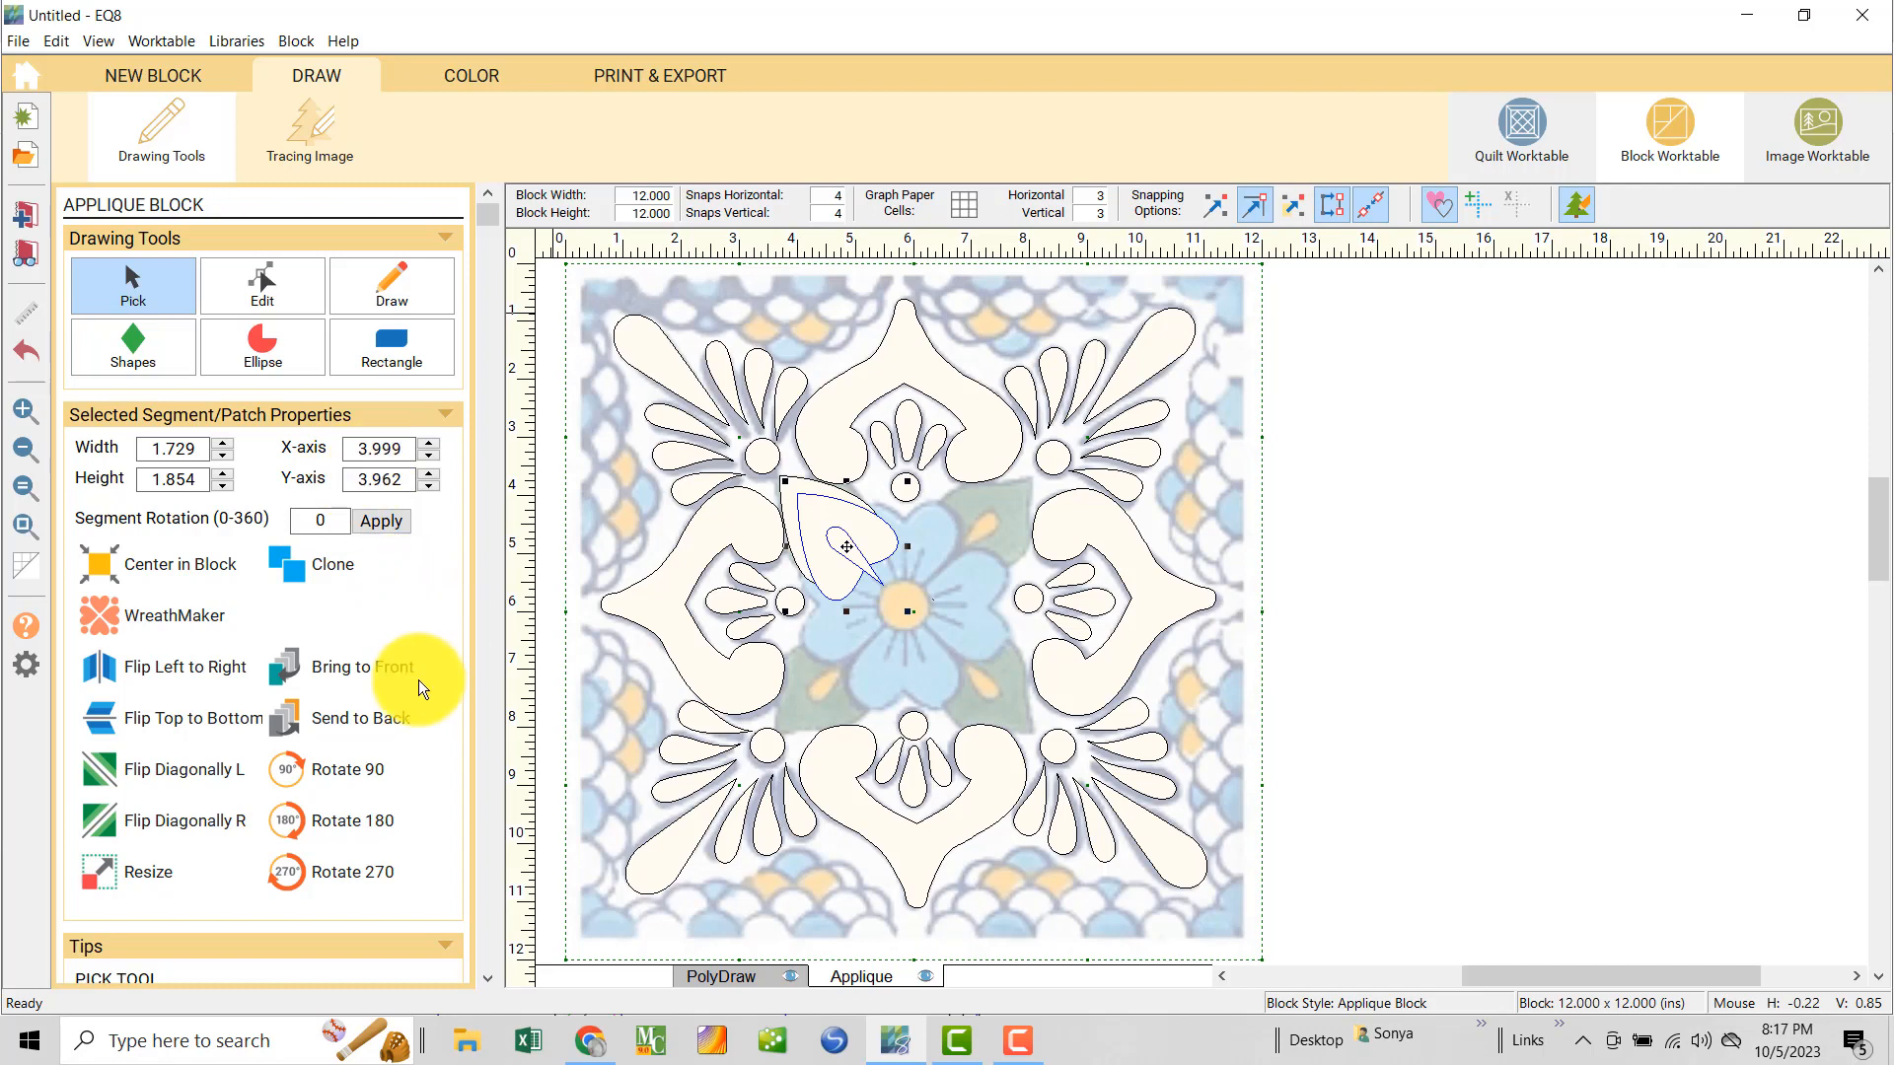
pyautogui.click(287, 771)
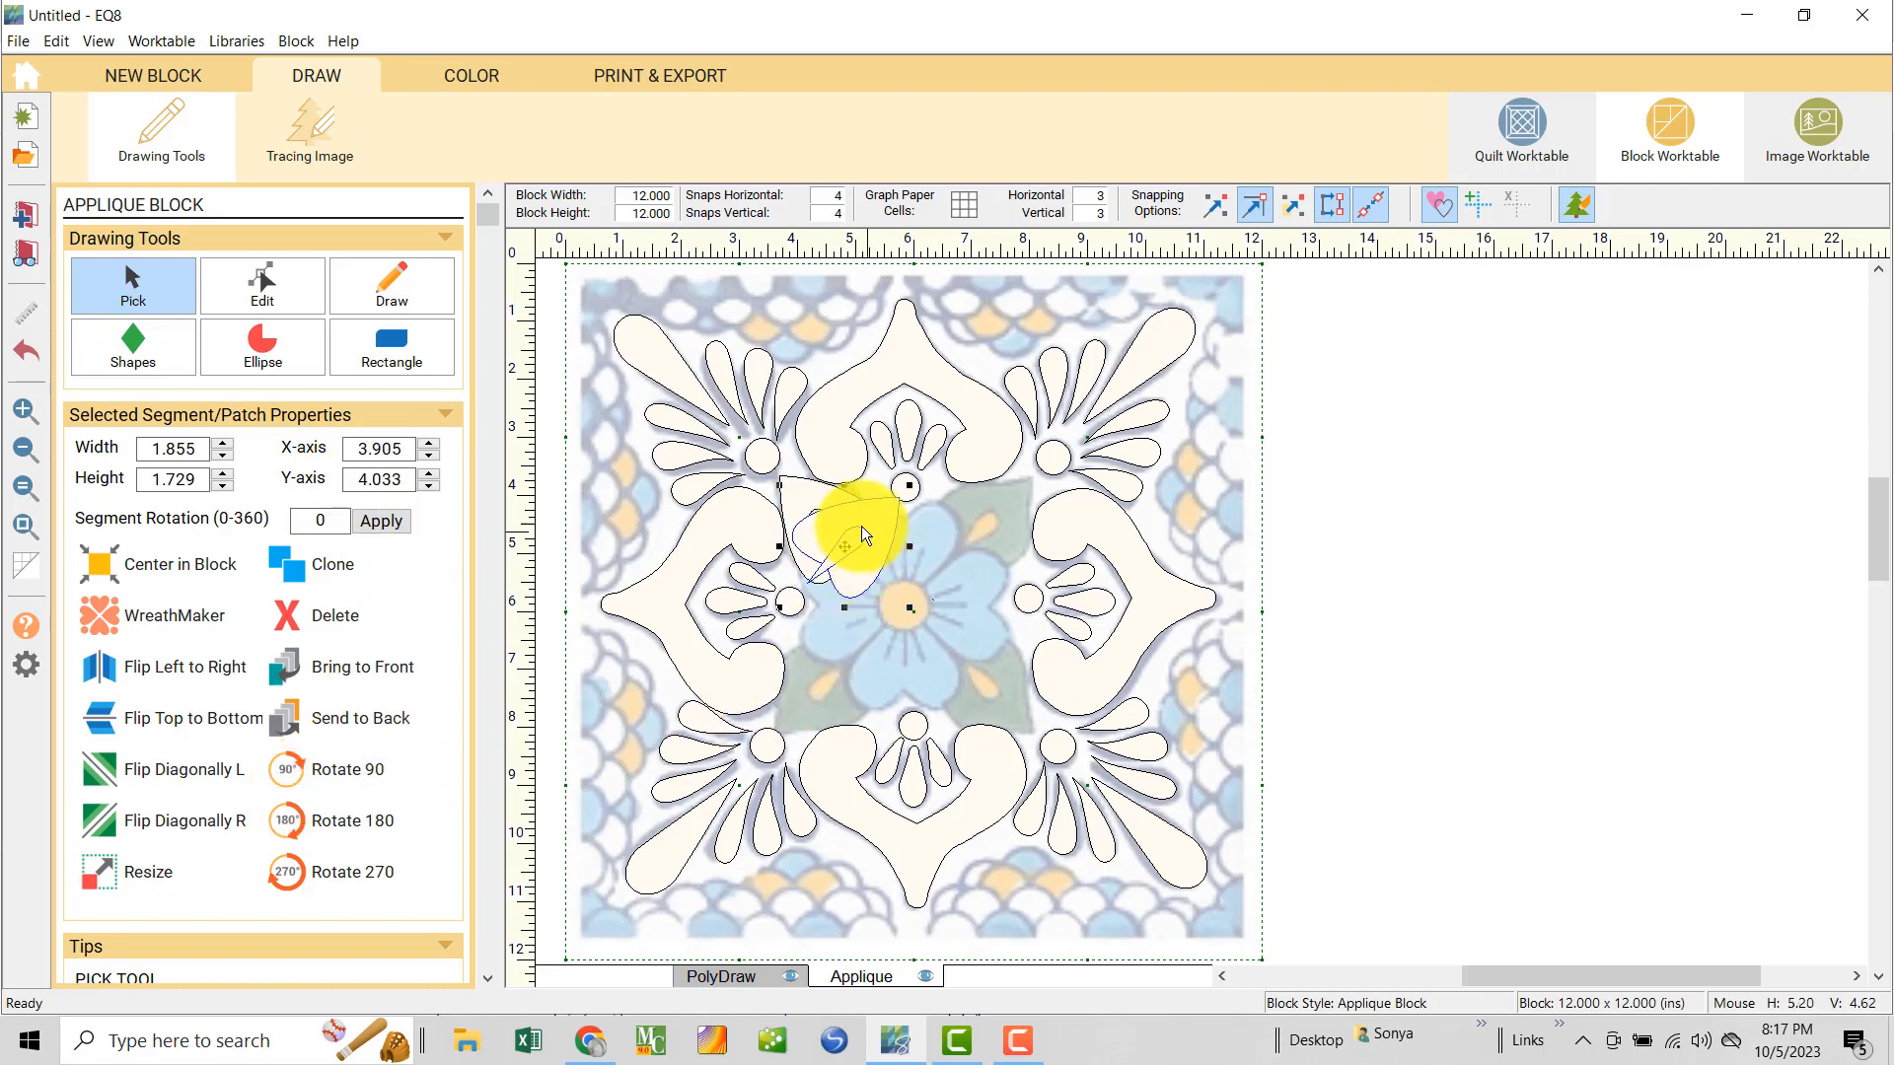
pyautogui.moveTo(846, 544); pyautogui.dragTo(979, 530)
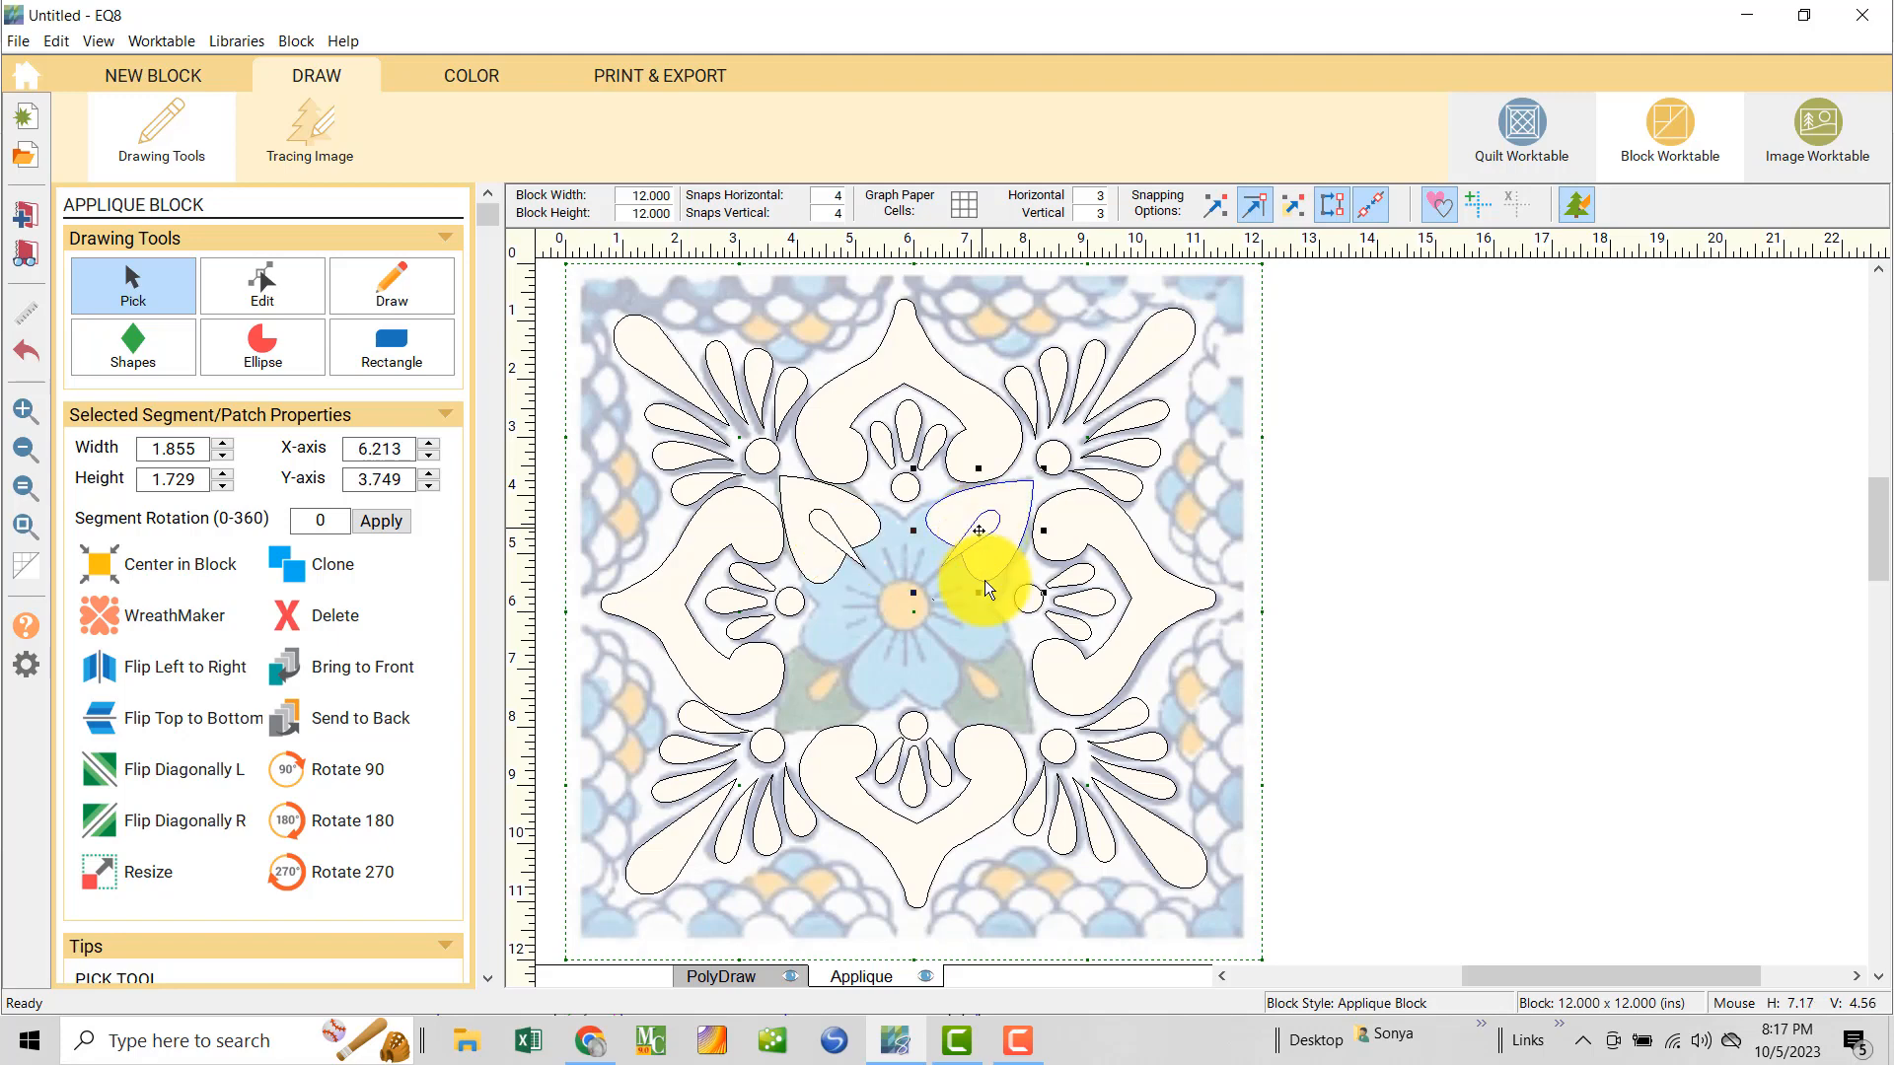
# - Clone the upper-right leaf group, rotate the copy 90 degrees, and place it on the traced lower-right leaf
pyautogui.click(293, 560)
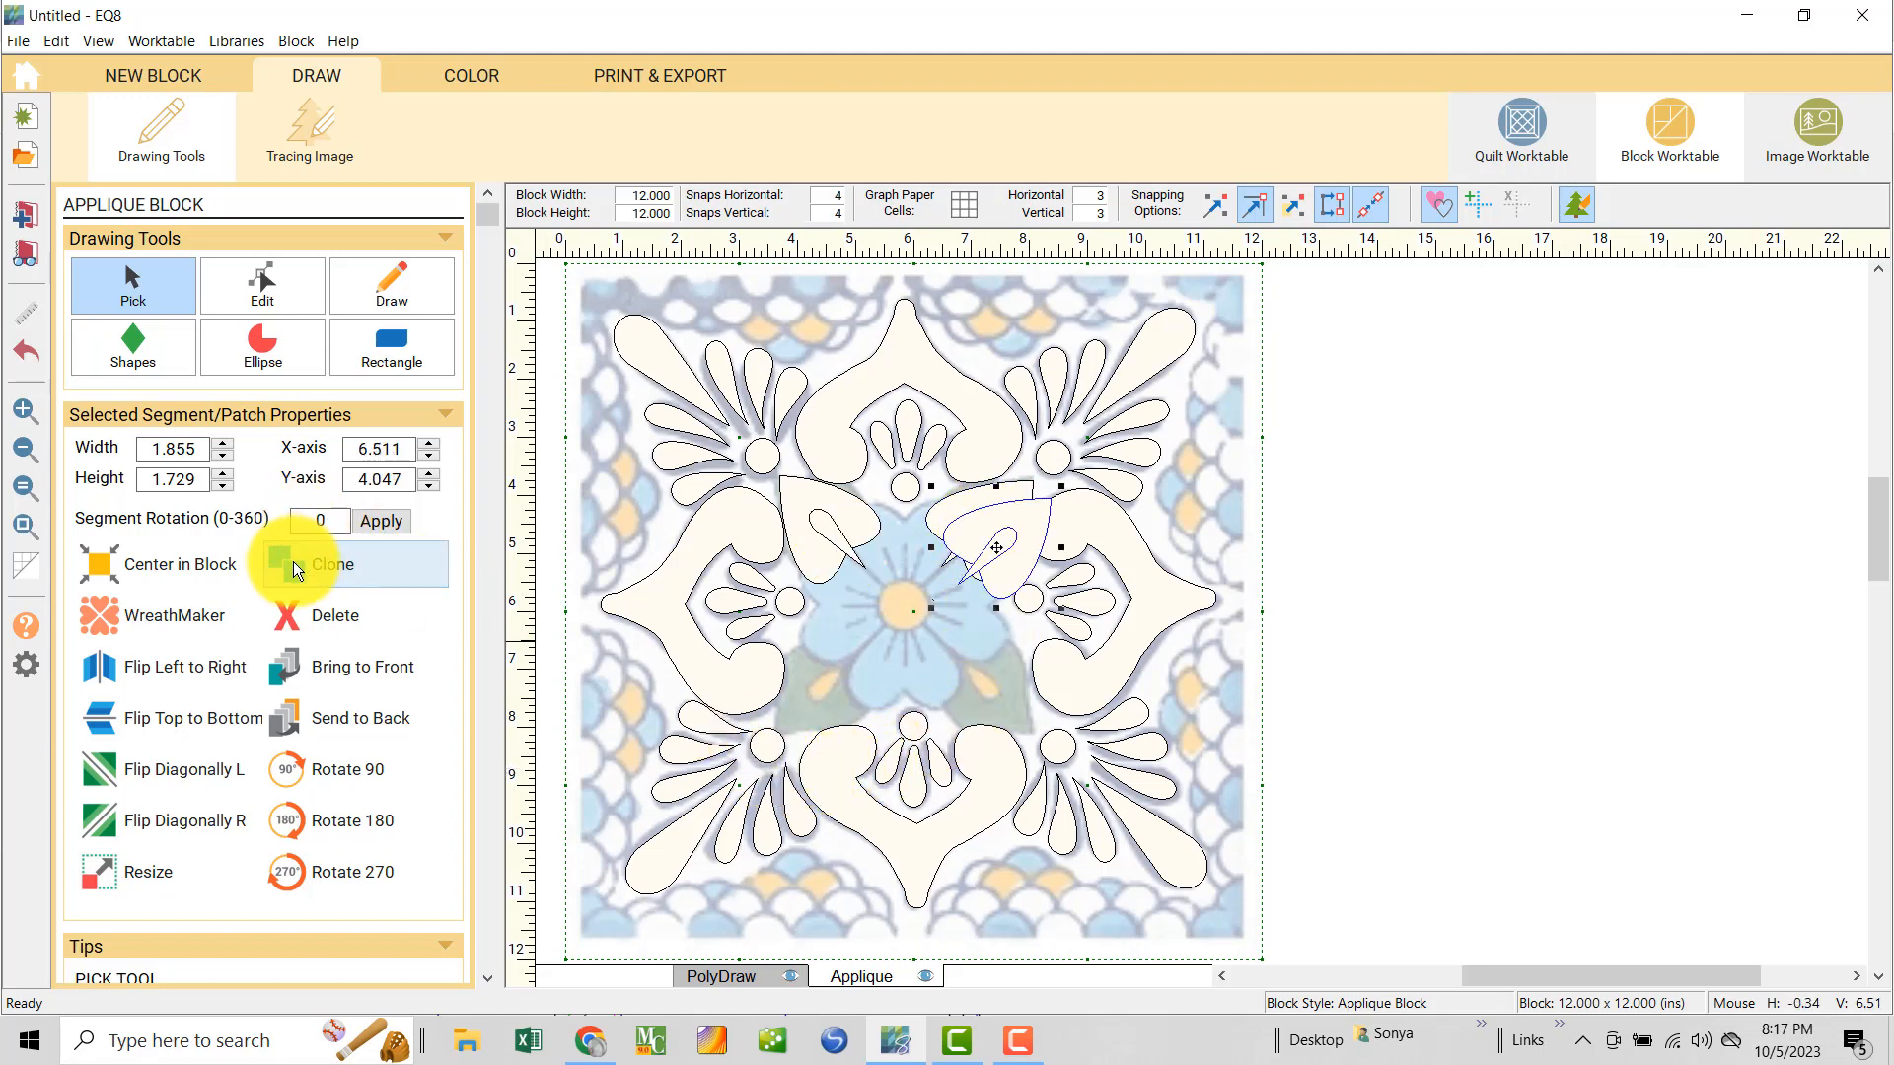
pyautogui.click(296, 771)
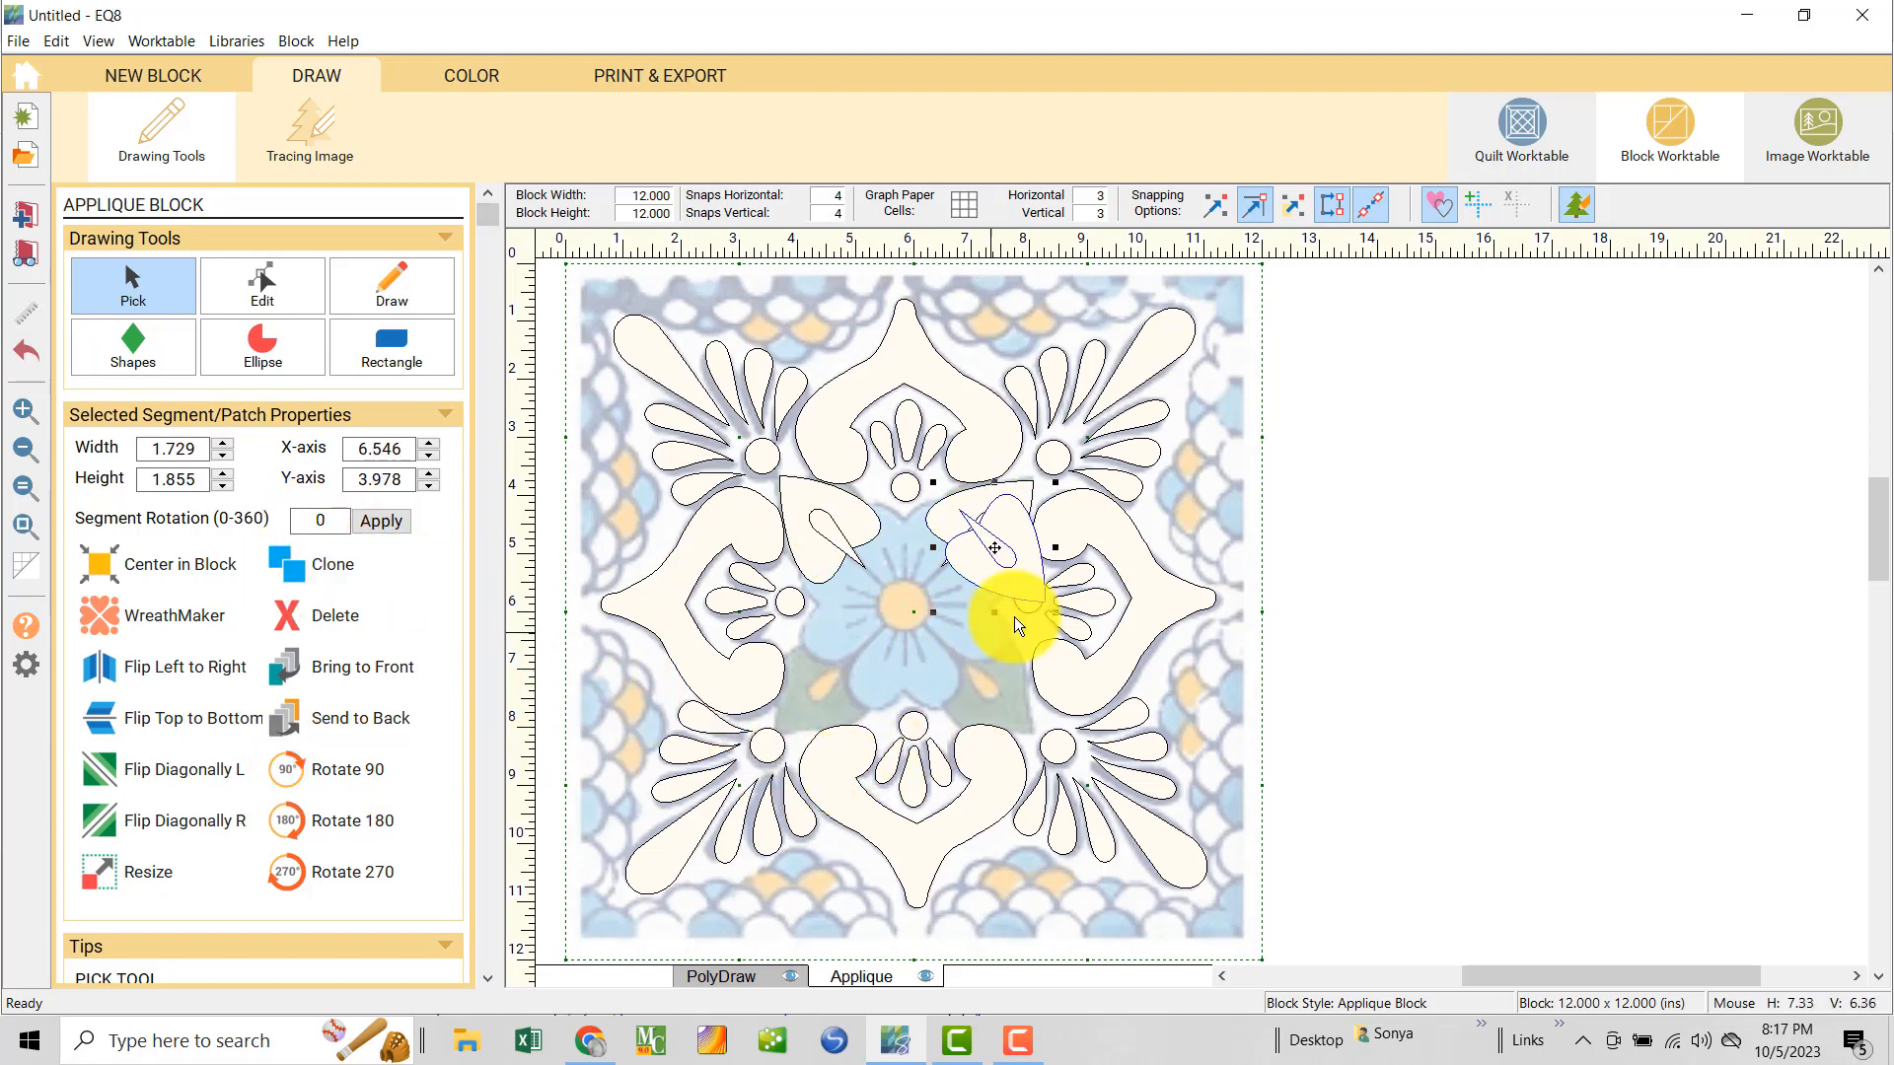
pyautogui.moveTo(990, 542); pyautogui.dragTo(981, 677)
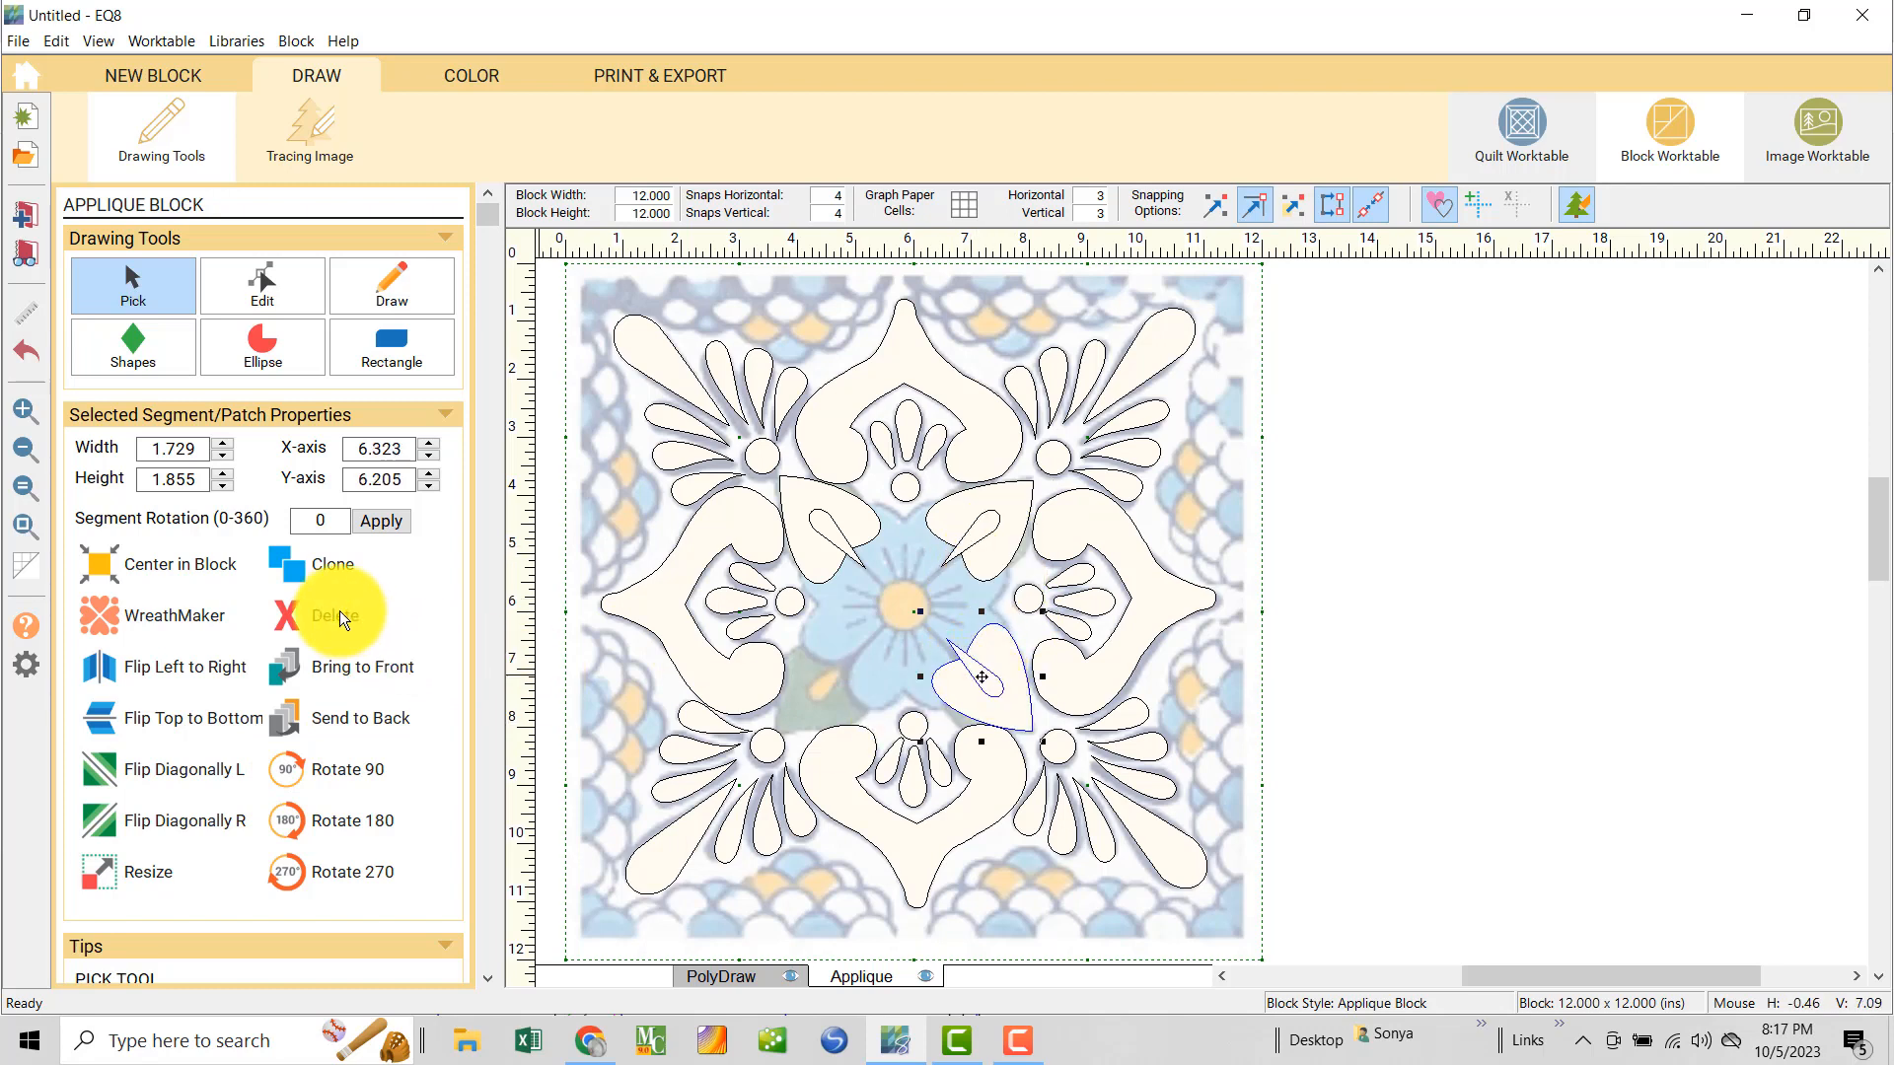
# - Clone the lower-right leaf group, rotate the copy 90 degrees, and place it on the traced lower-left leaf
pyautogui.click(292, 560)
pyautogui.click(290, 766)
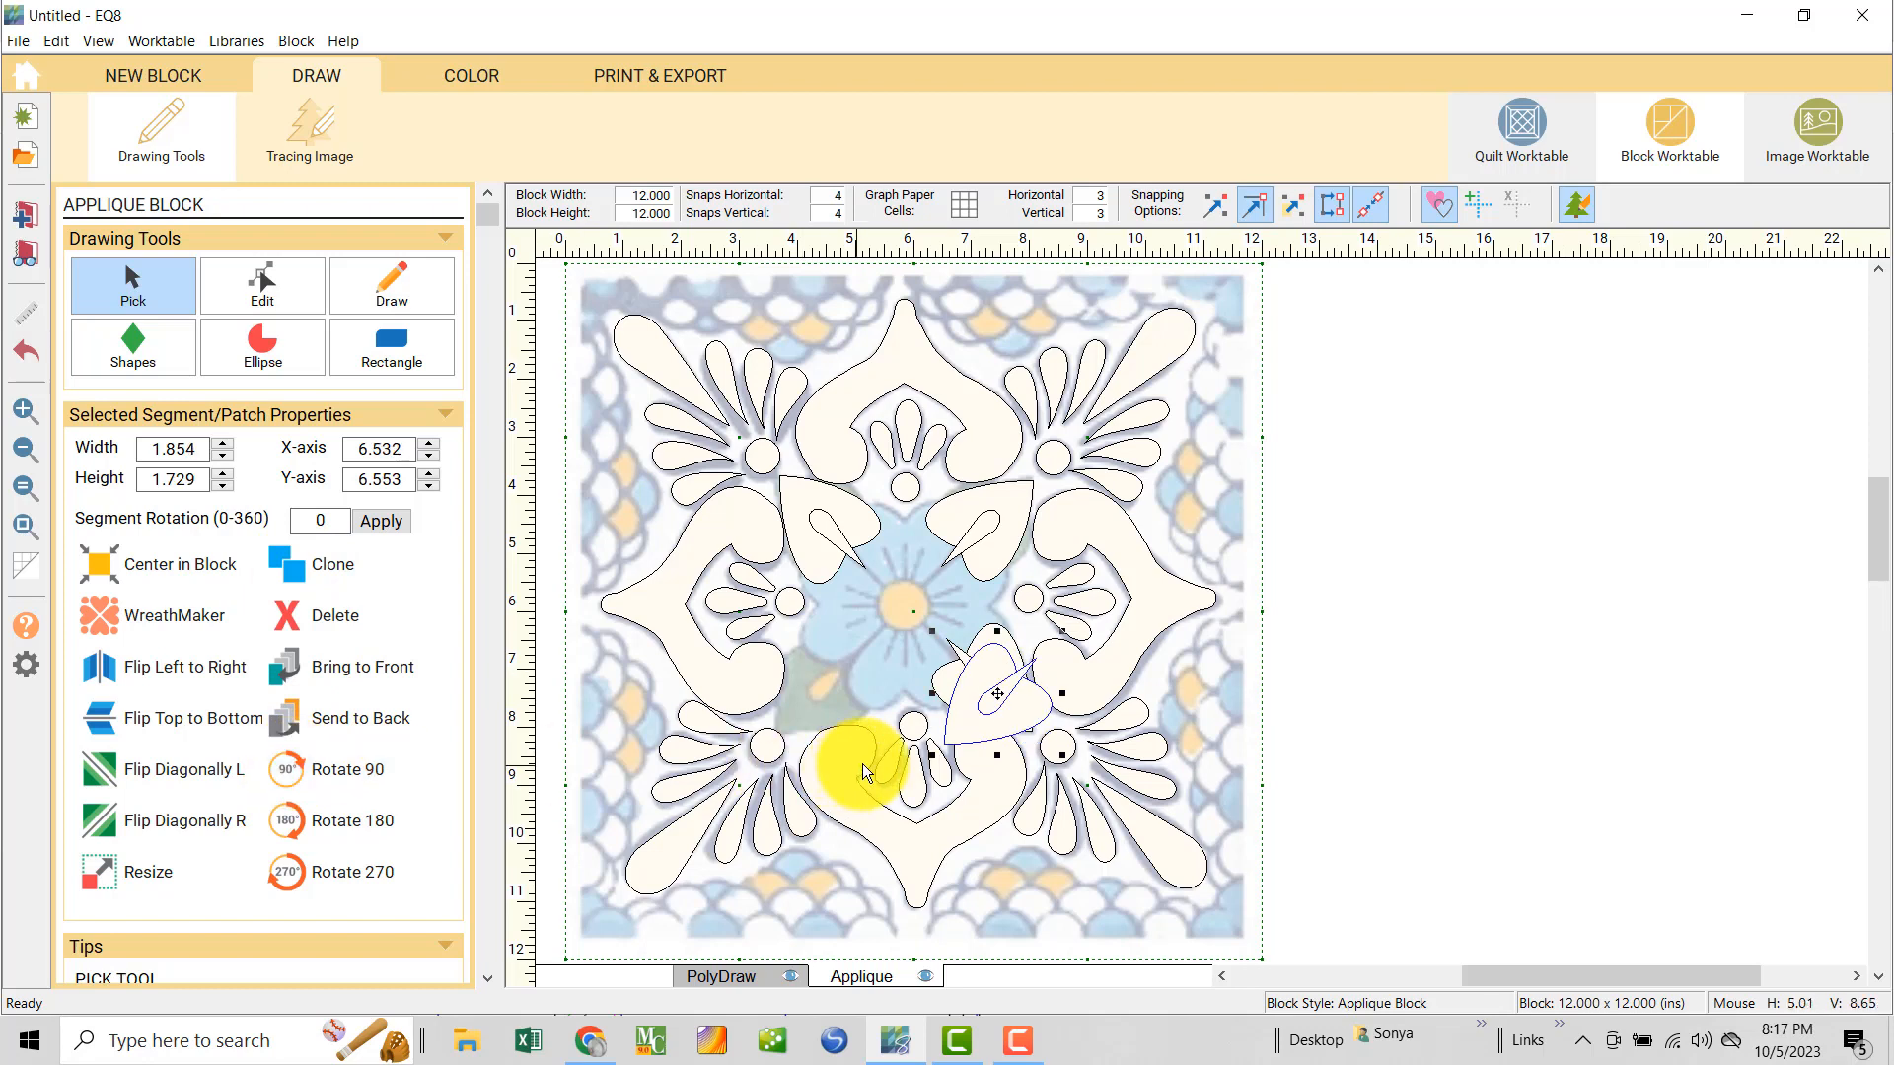
pyautogui.moveTo(994, 691); pyautogui.dragTo(826, 679)
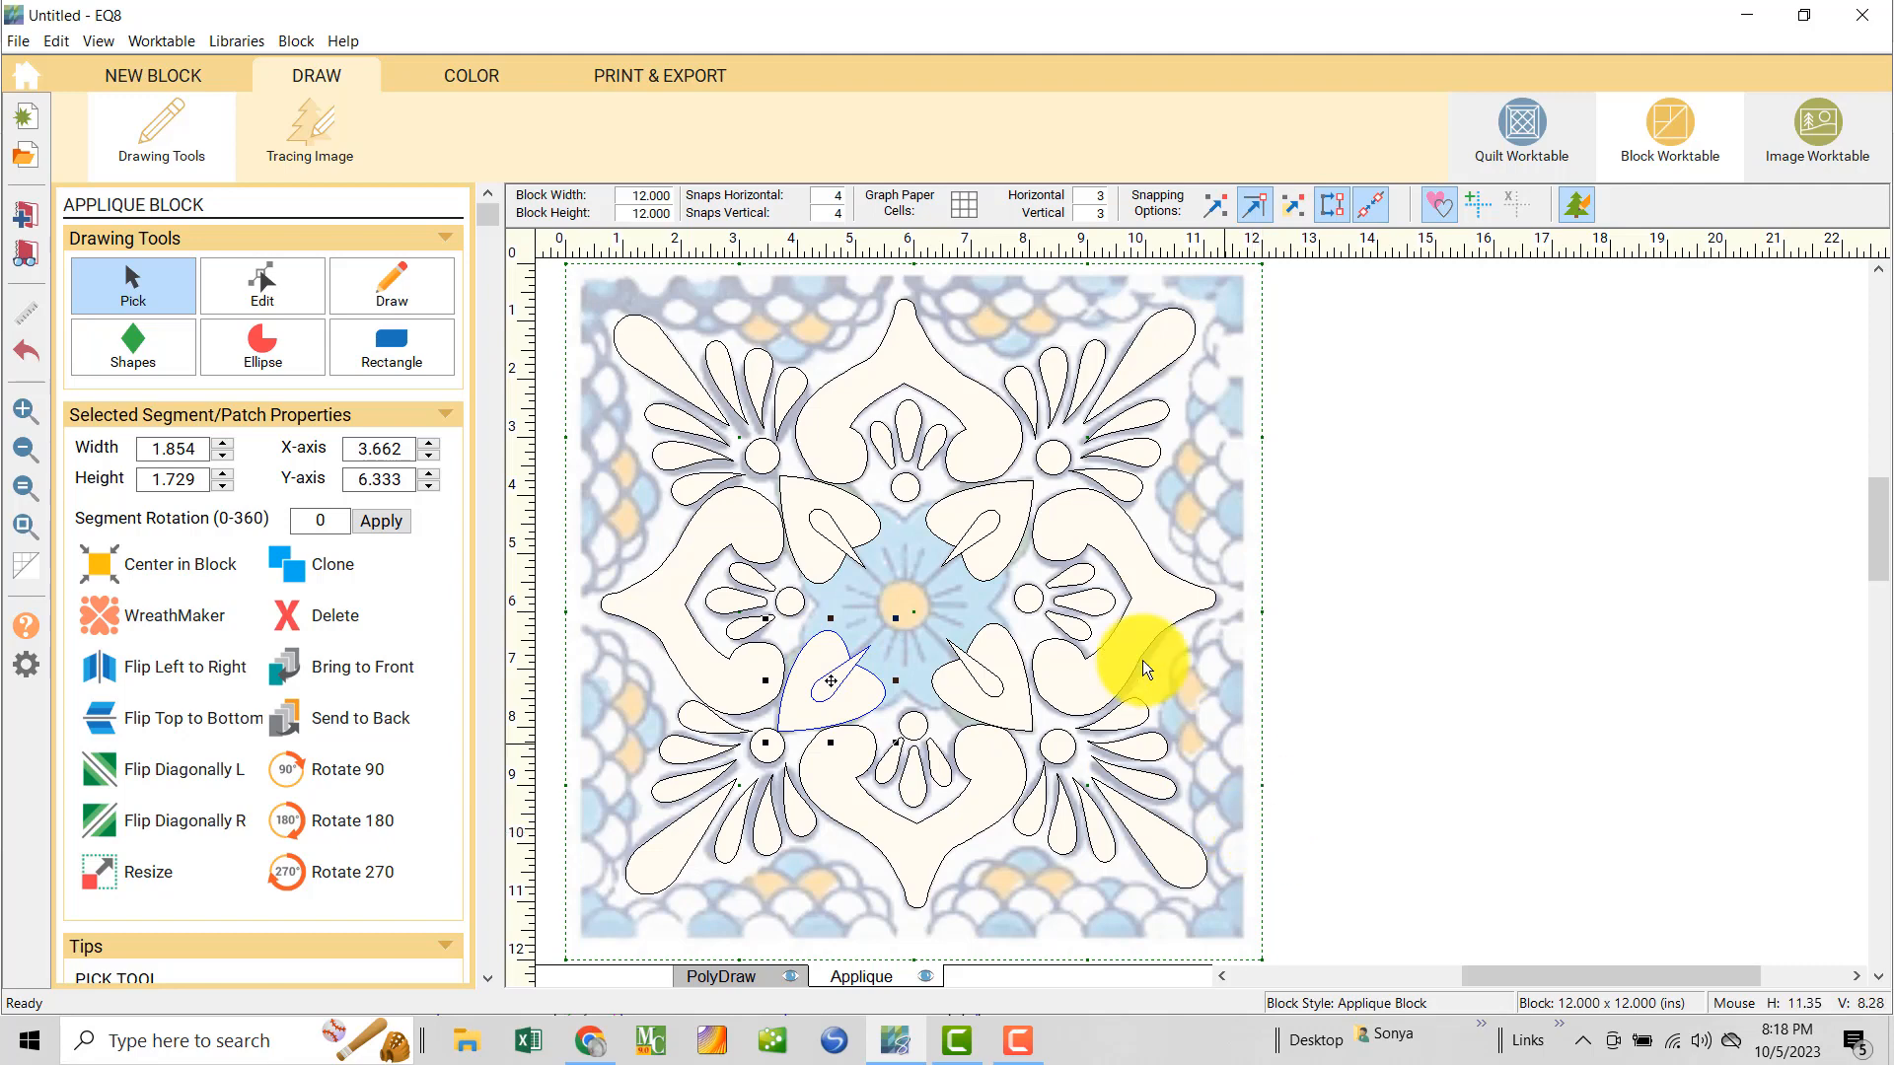
# - Hide the patch fill and draw a heart shape about 1.12 by 1.37 inches over the central flower's upper petal
pyautogui.click(1430, 207)
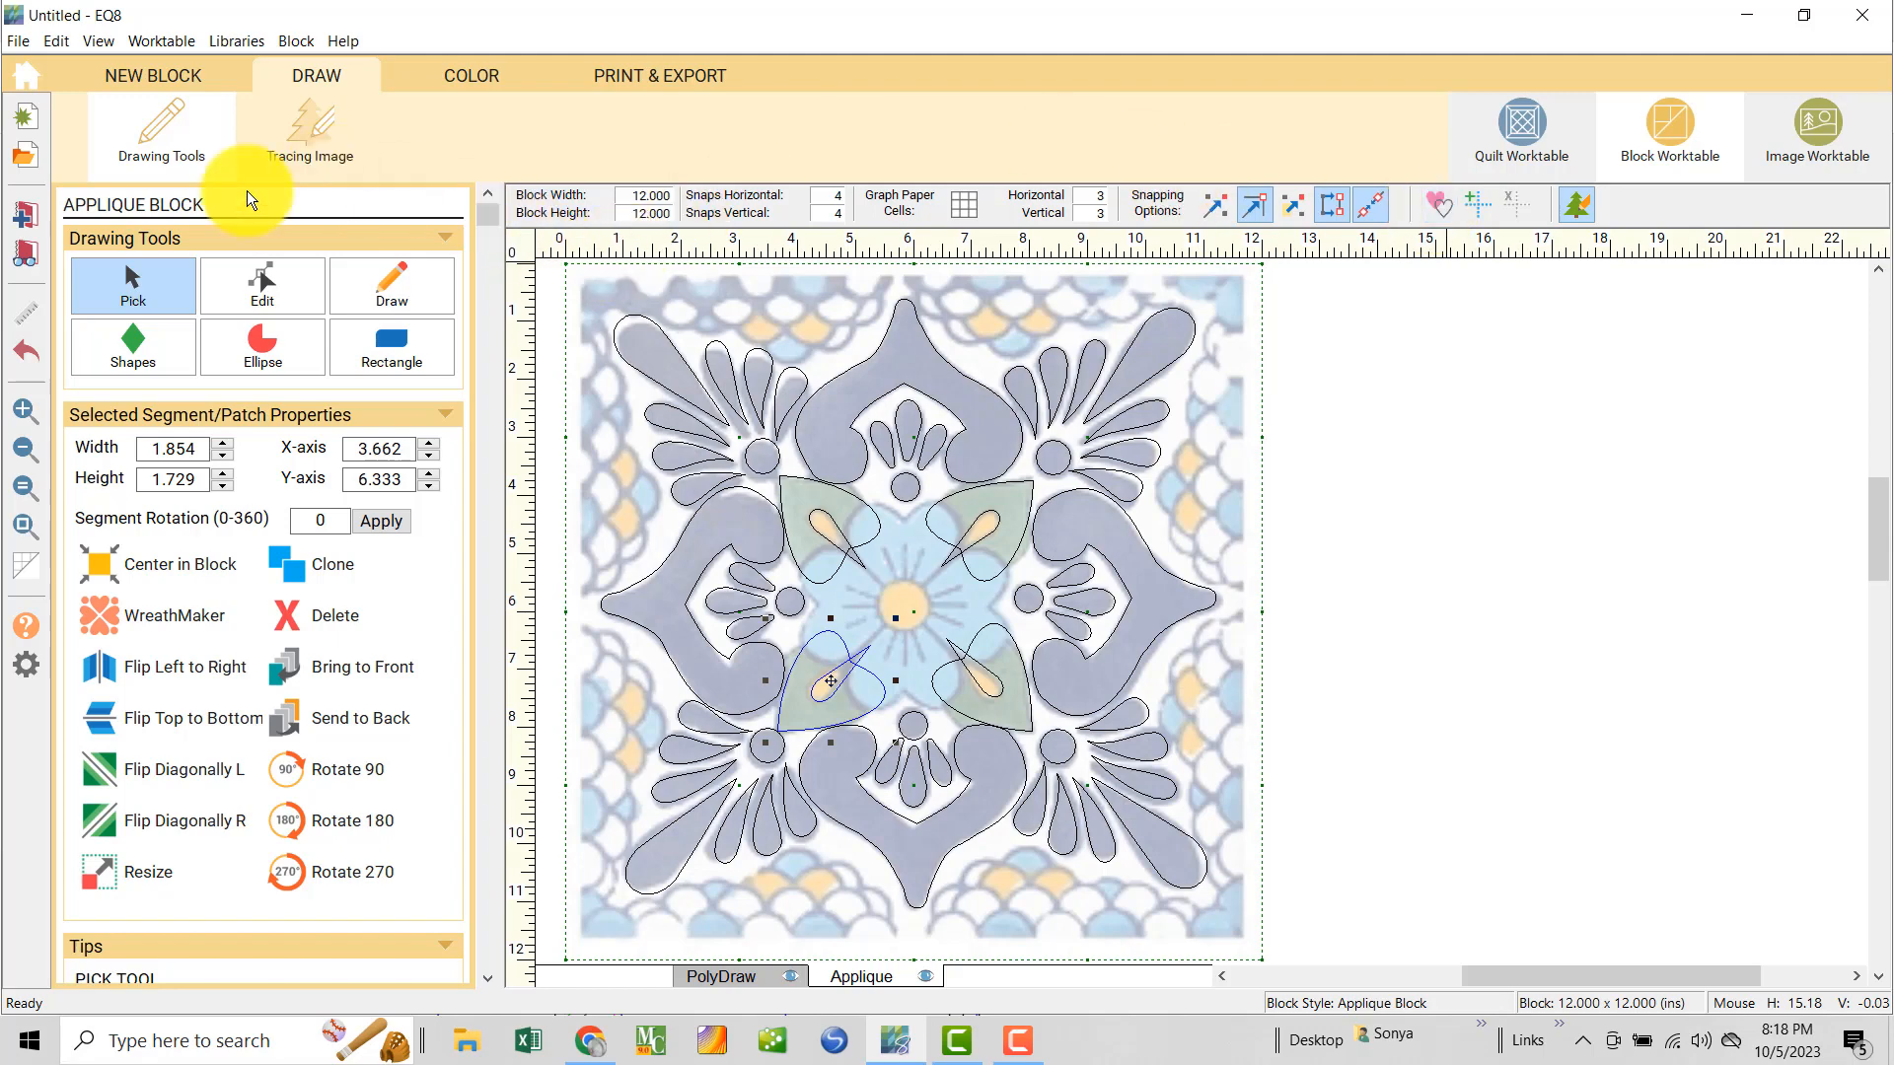
pyautogui.click(153, 359)
pyautogui.click(128, 435)
pyautogui.moveTo(917, 515)
pyautogui.mouseDown()
pyautogui.moveTo(917, 596)
pyautogui.moveTo(901, 536)
pyautogui.mouseUp()
# - Resize the heart to 2.000 inches wide and about 1.68 inches high, and center it over the flower's upper petal
pyautogui.click(160, 292)
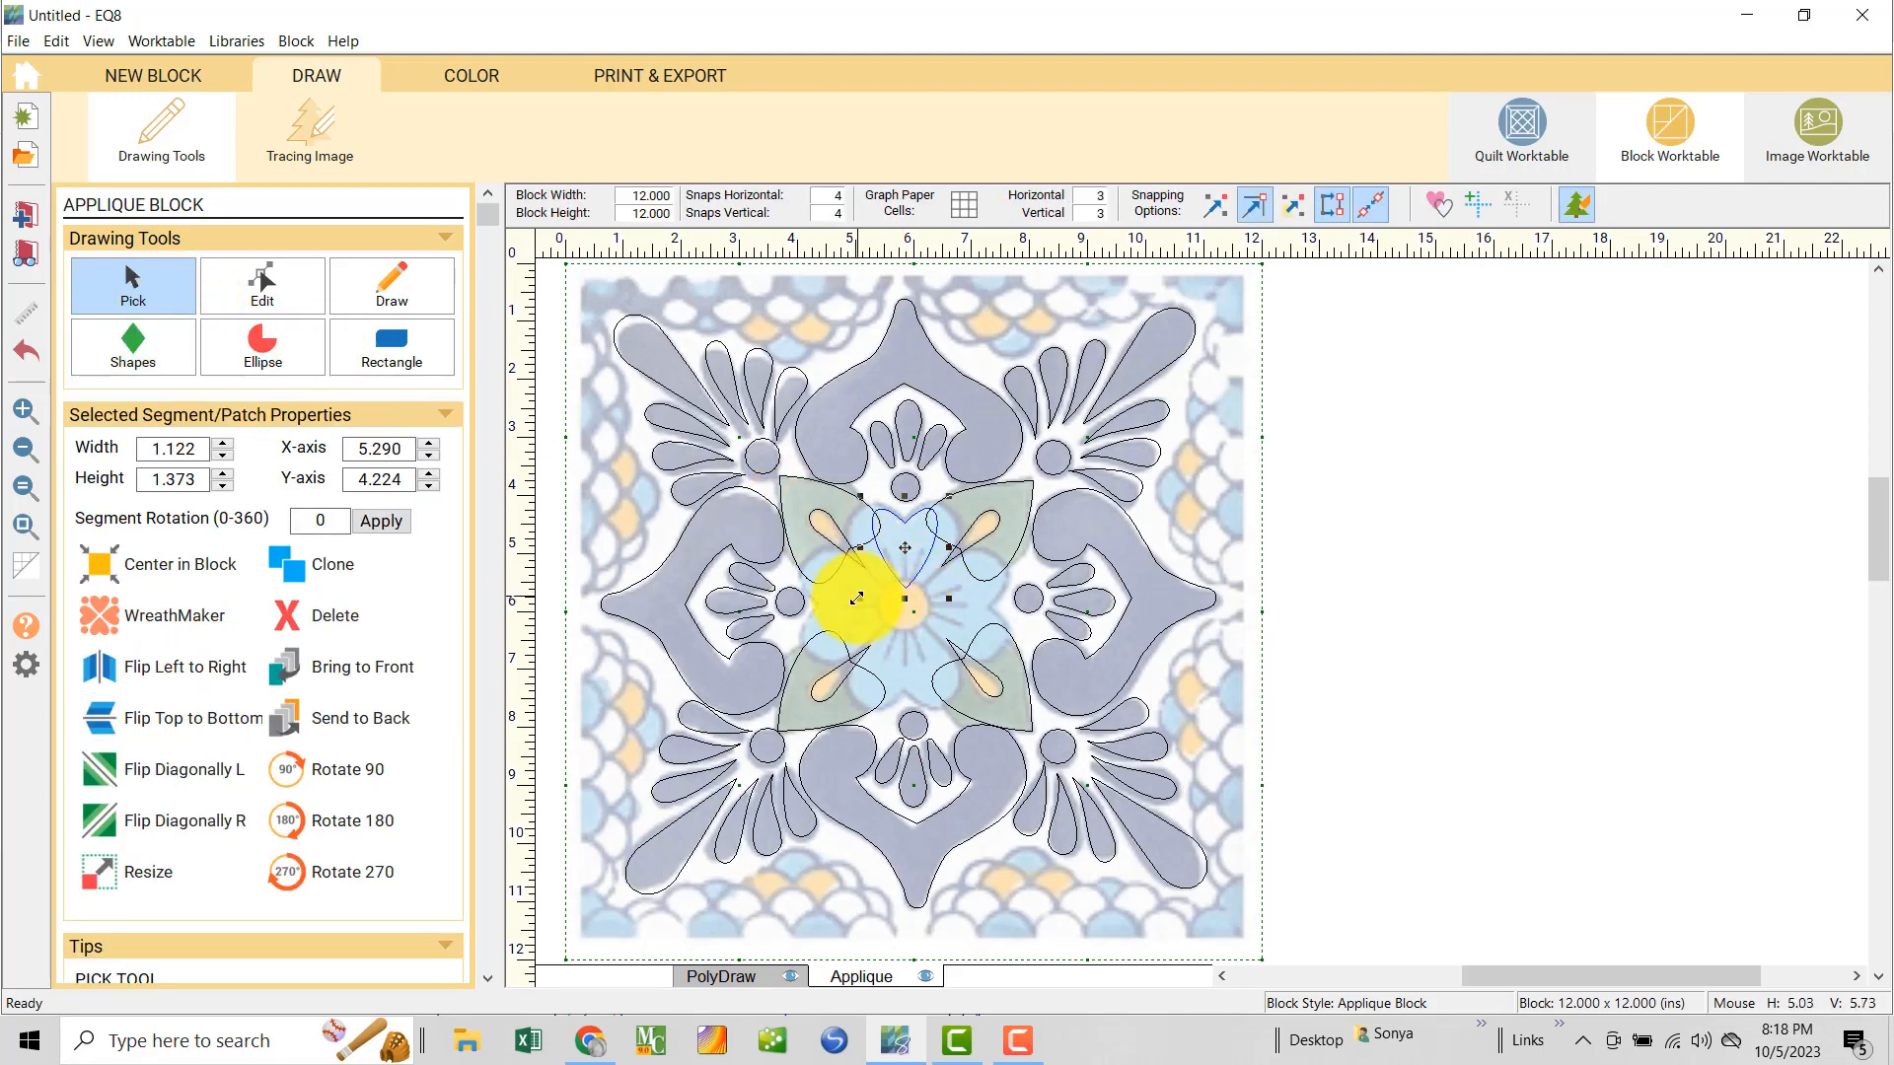
pyautogui.moveTo(860, 599); pyautogui.dragTo(840, 619)
pyautogui.moveTo(893, 560); pyautogui.dragTo(910, 571)
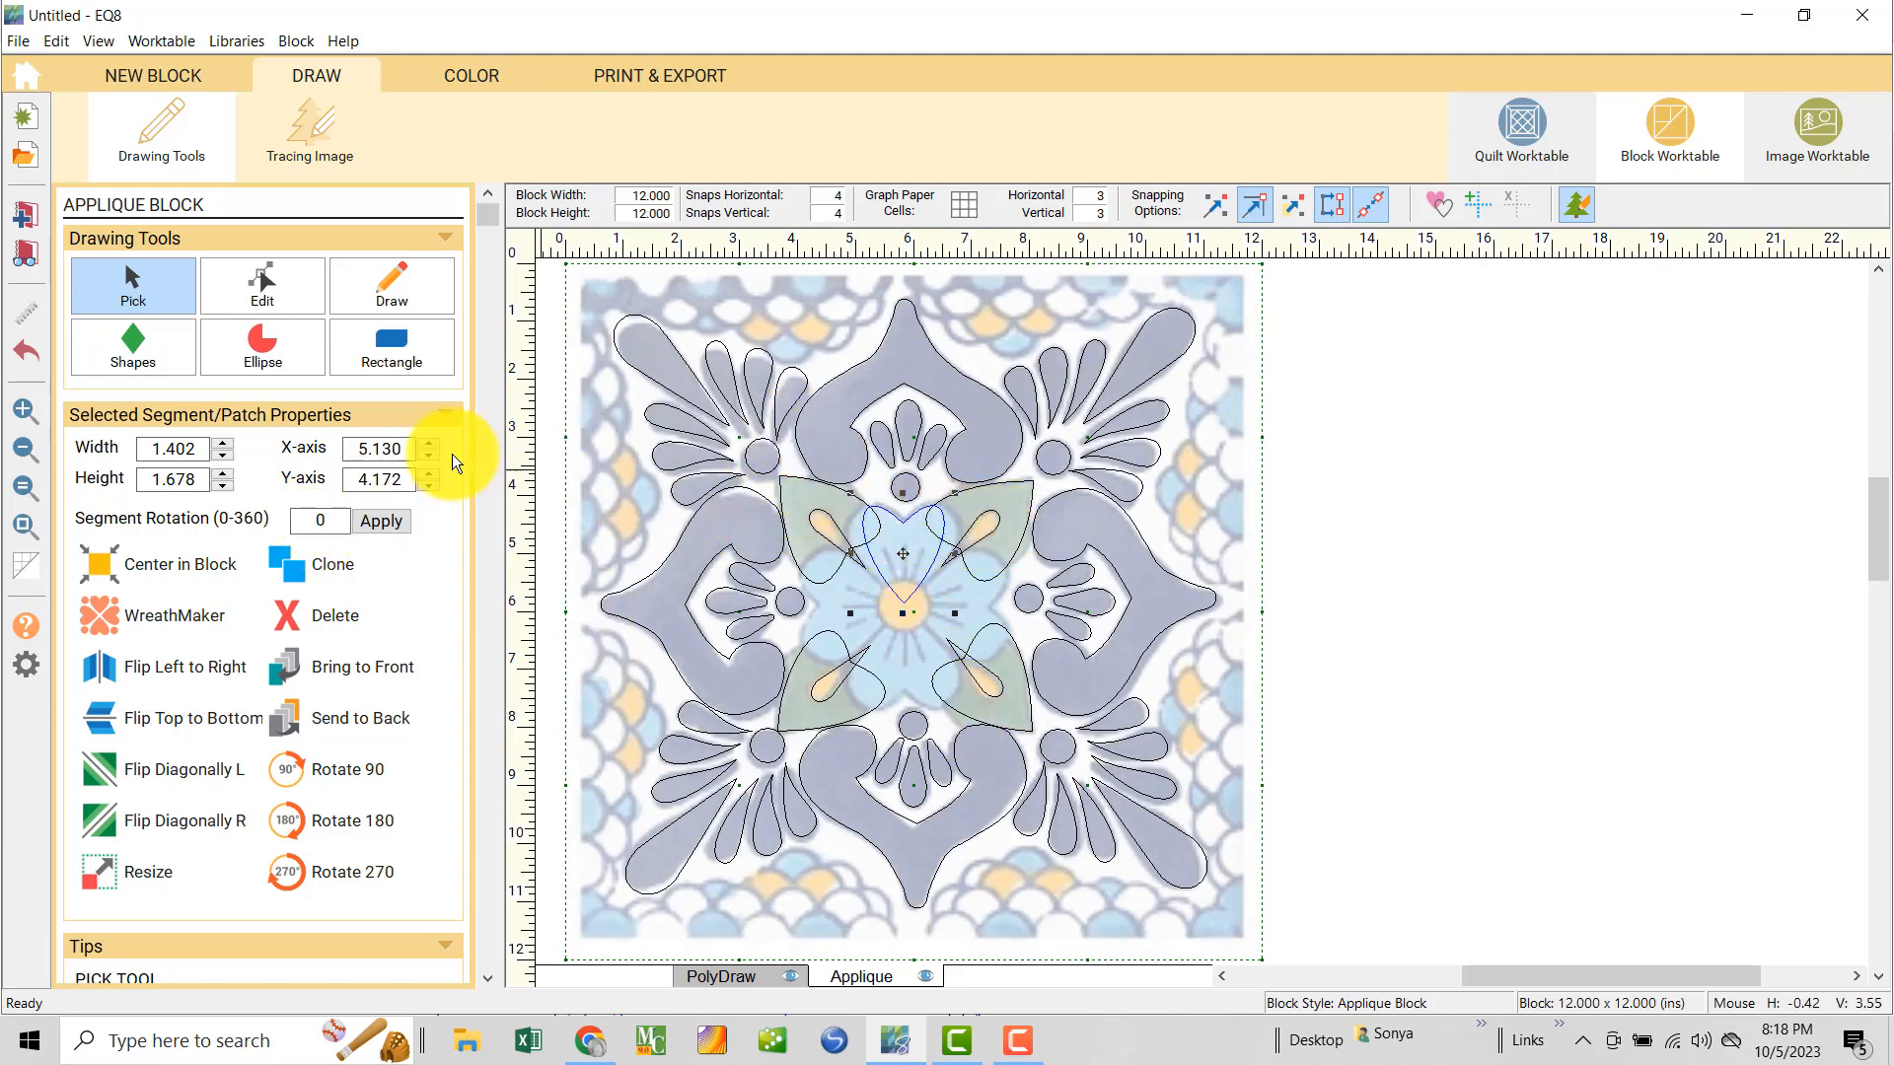
pyautogui.click(225, 446)
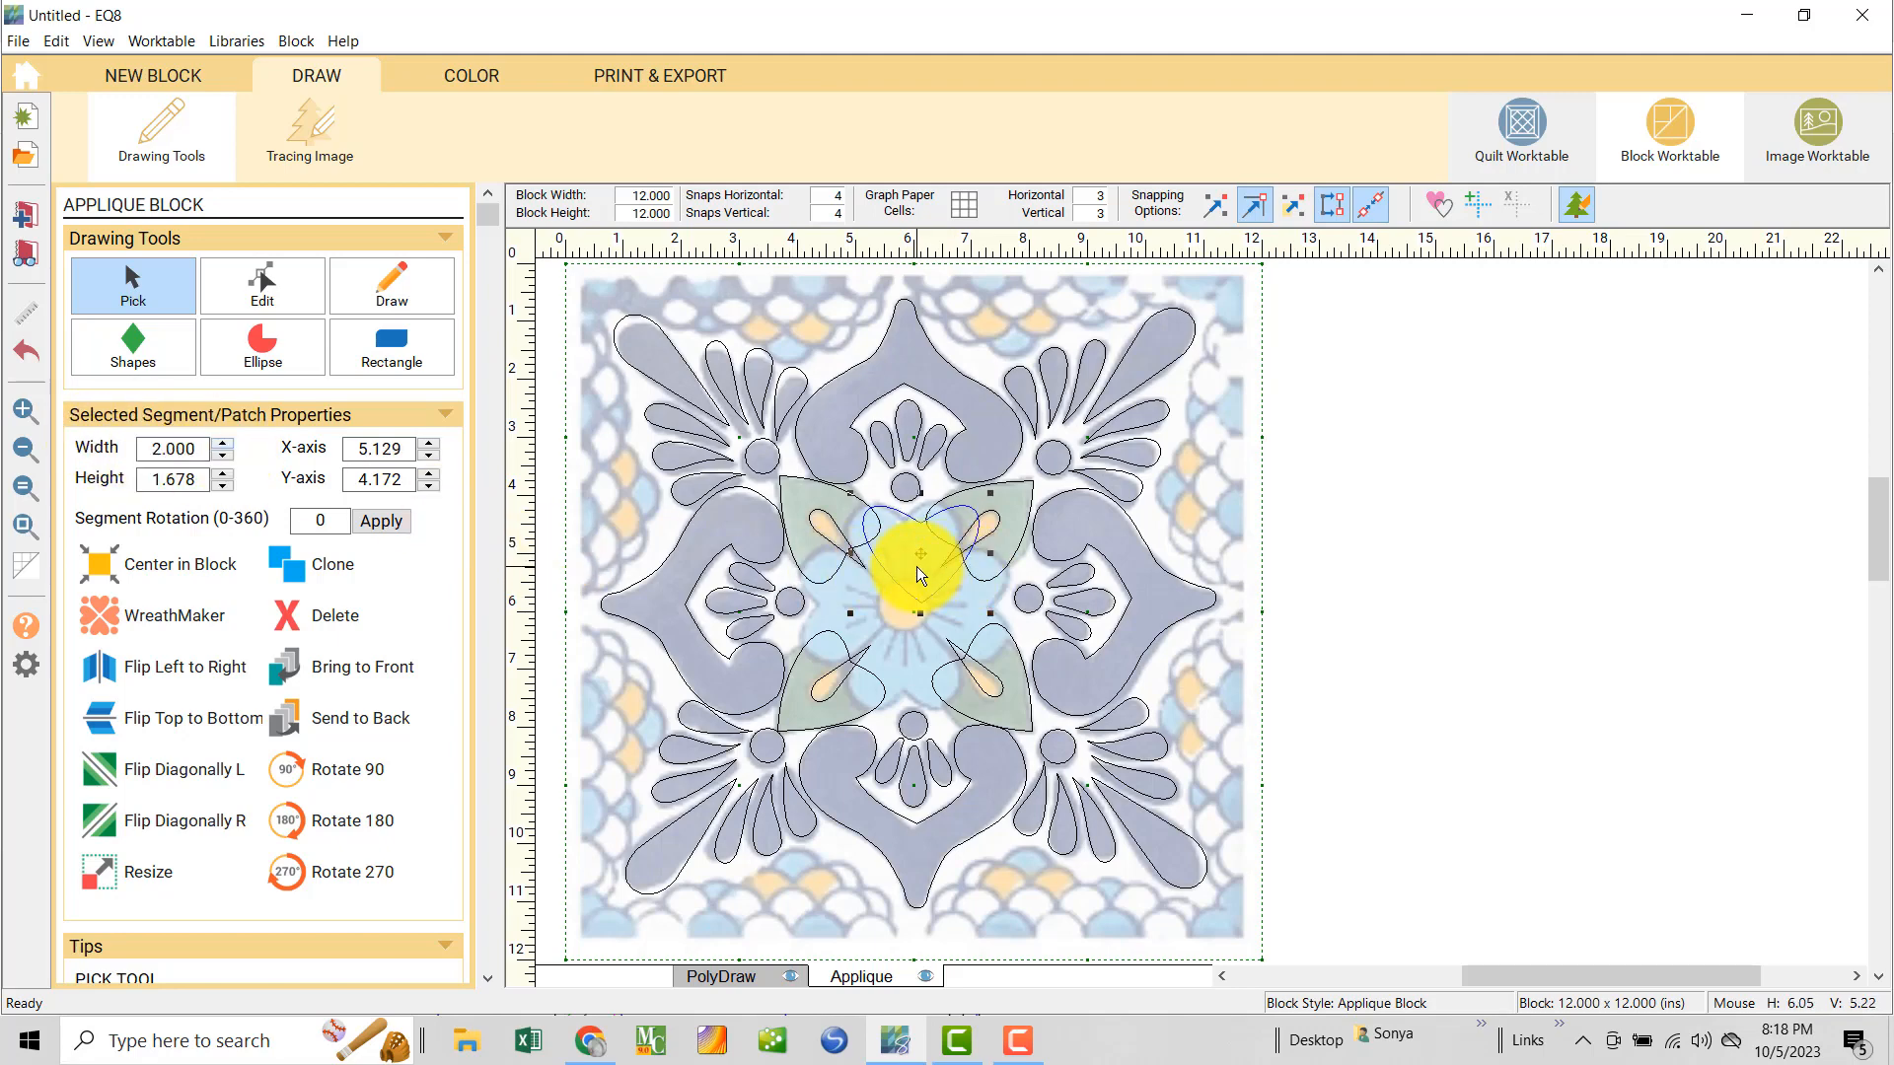
pyautogui.moveTo(918, 557); pyautogui.dragTo(901, 550)
pyautogui.click(182, 452)
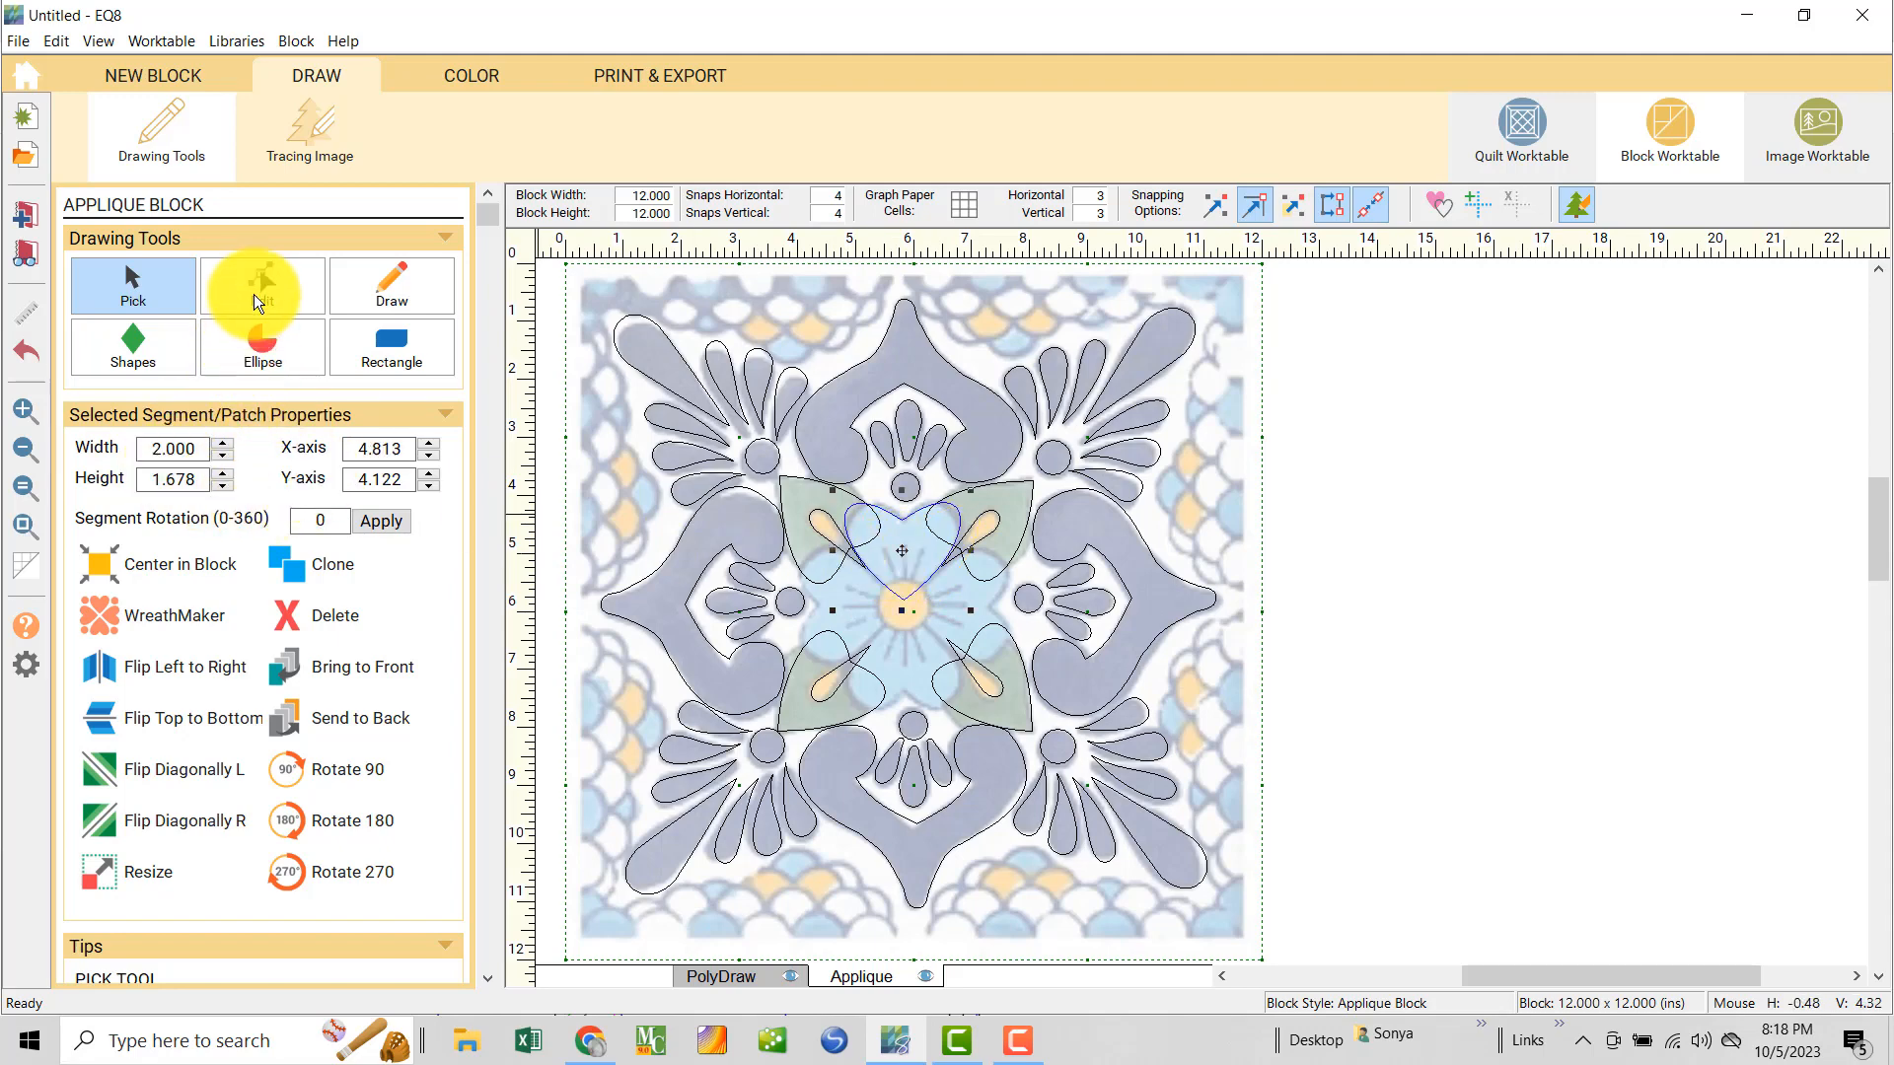
# - Reshape the heart's left and right lobes with the Edit tool to follow the upper petal's rounded edges
pyautogui.click(252, 297)
pyautogui.click(882, 590)
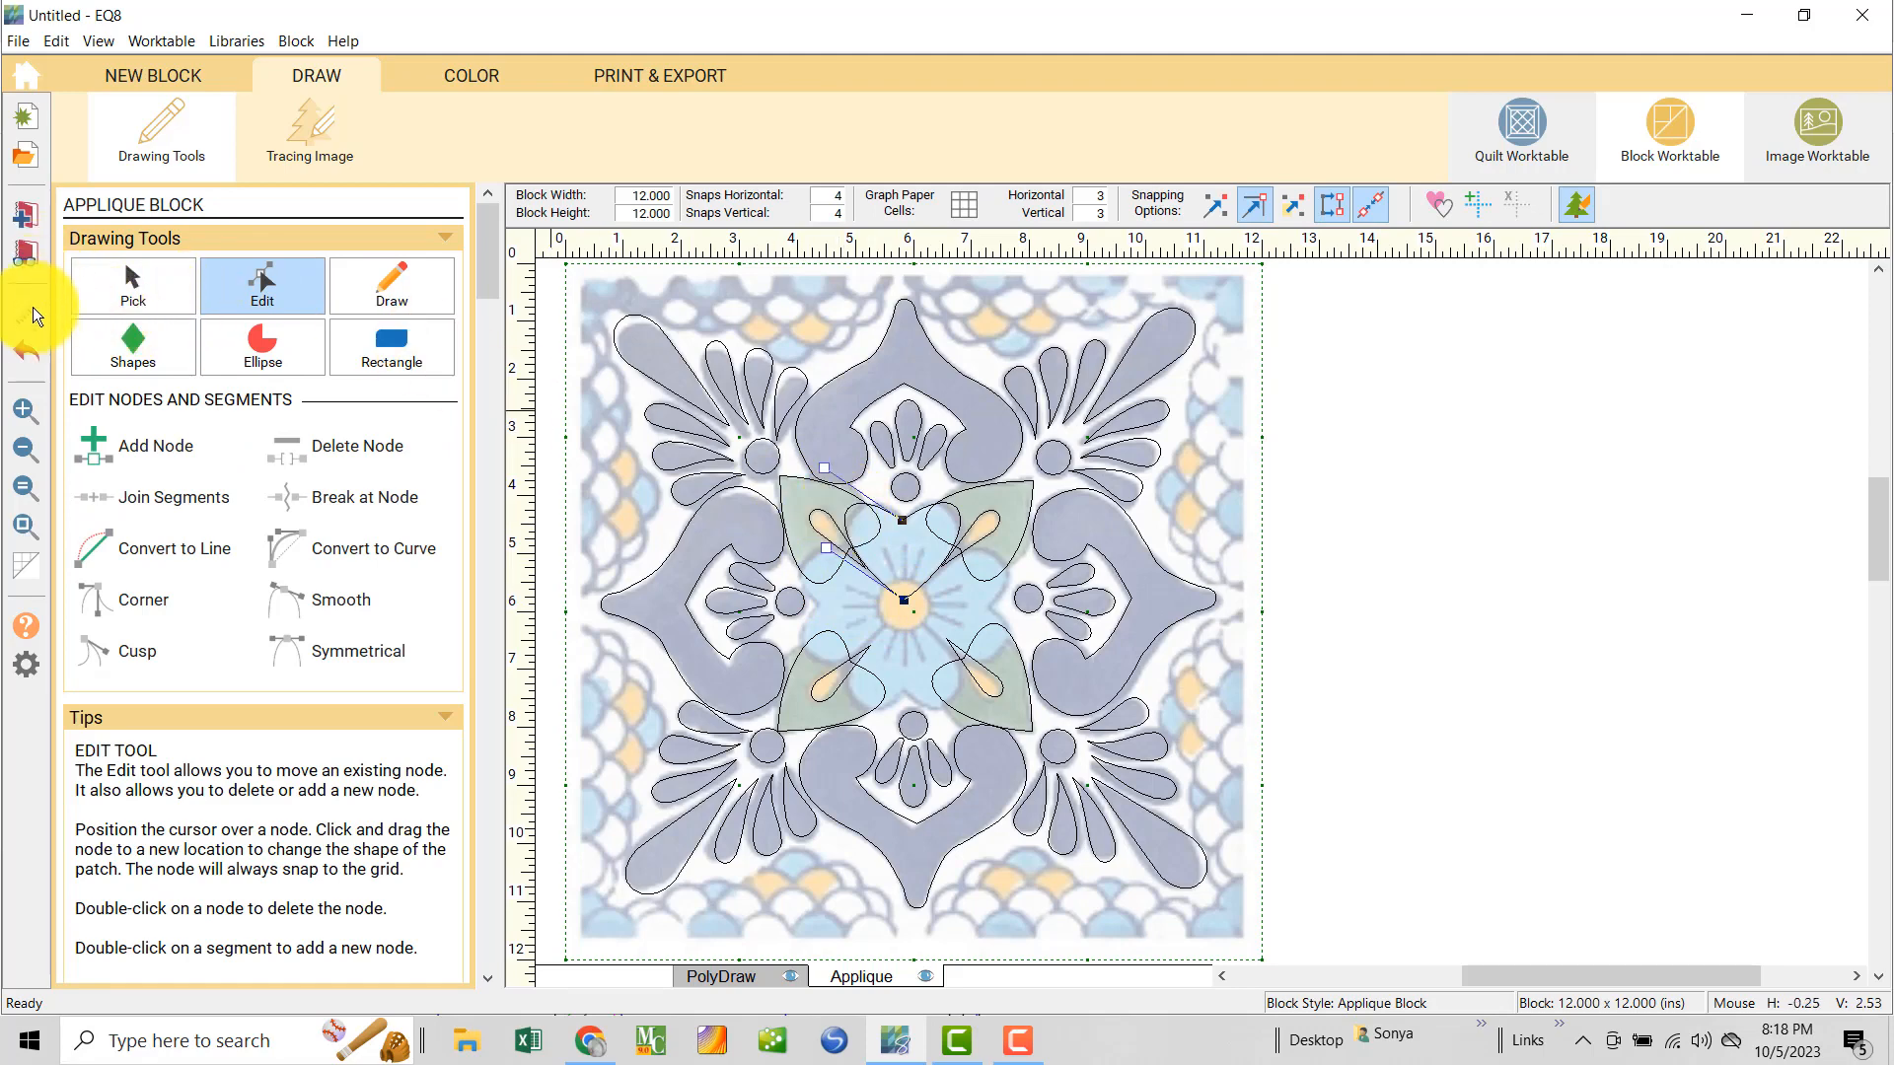
pyautogui.click(24, 410)
pyautogui.moveTo(727, 411); pyautogui.dragTo(1031, 671)
pyautogui.moveTo(852, 529); pyautogui.dragTo(893, 549)
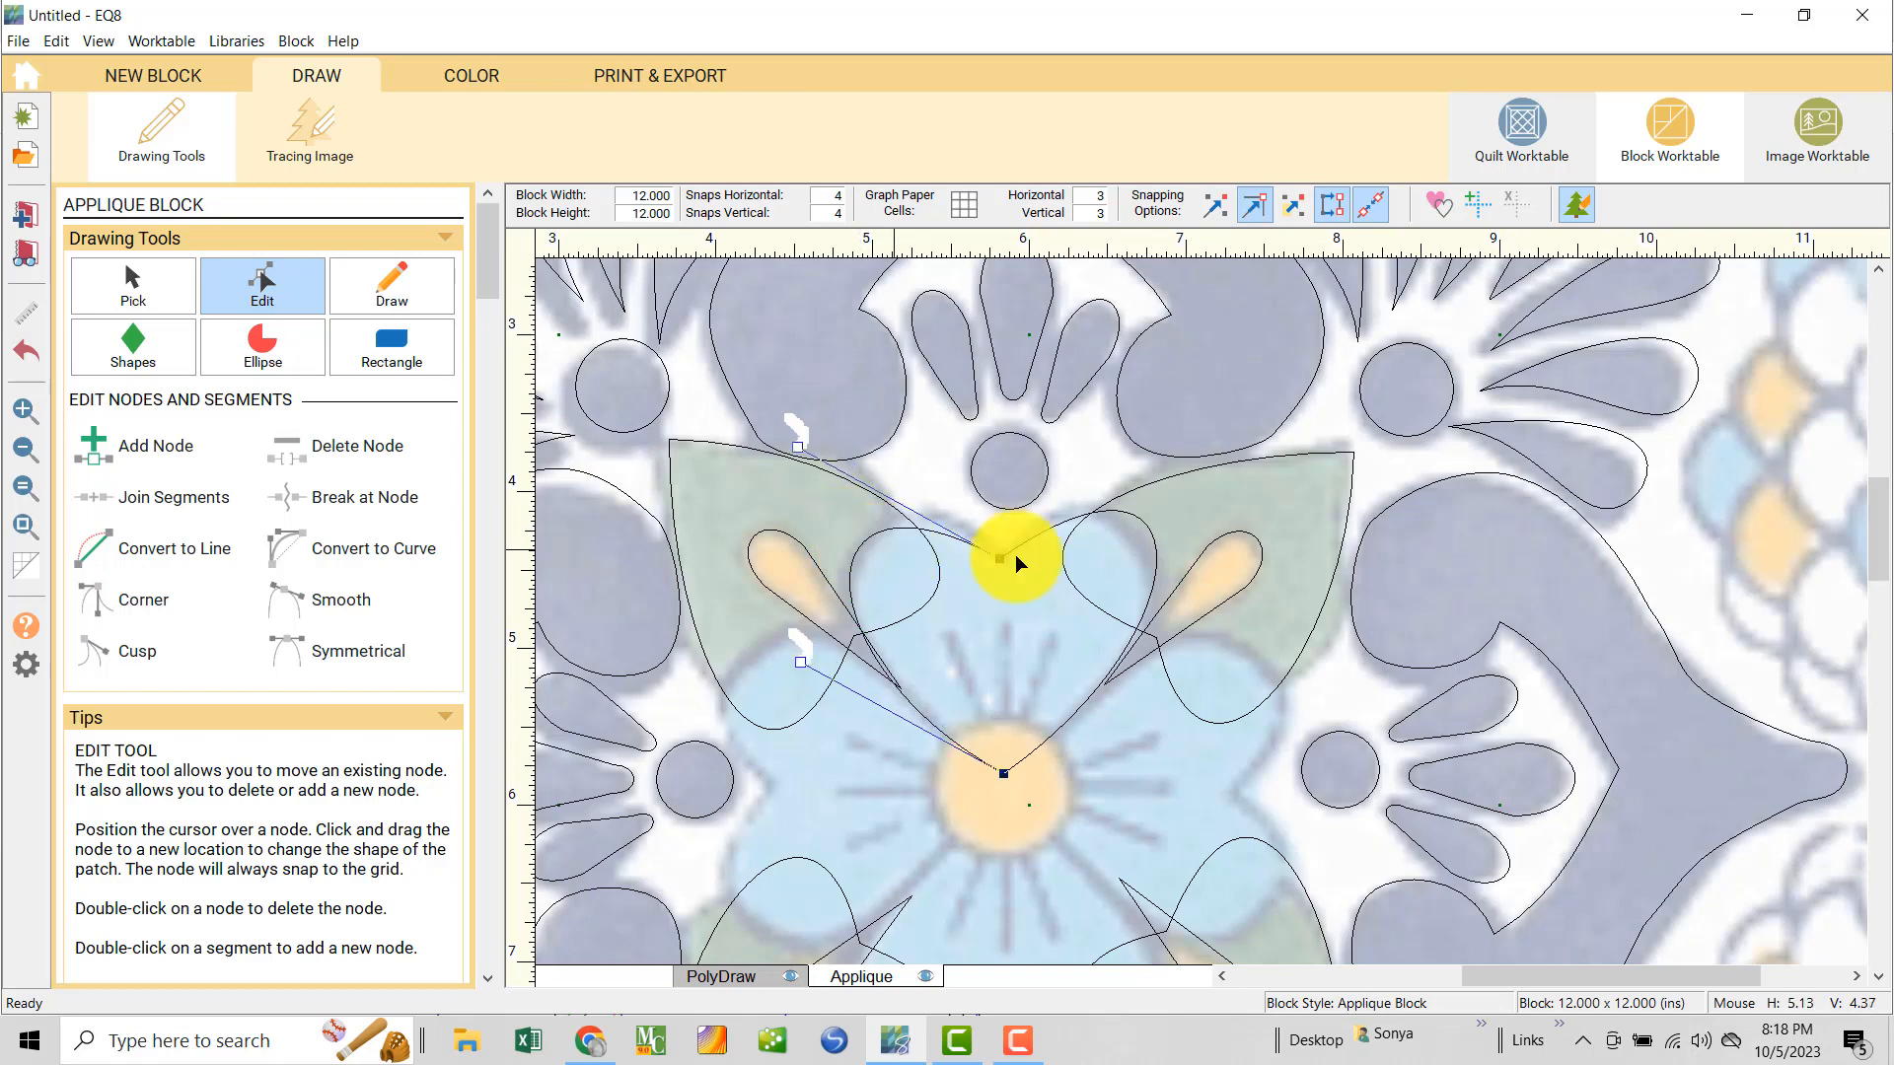
pyautogui.click(1146, 530)
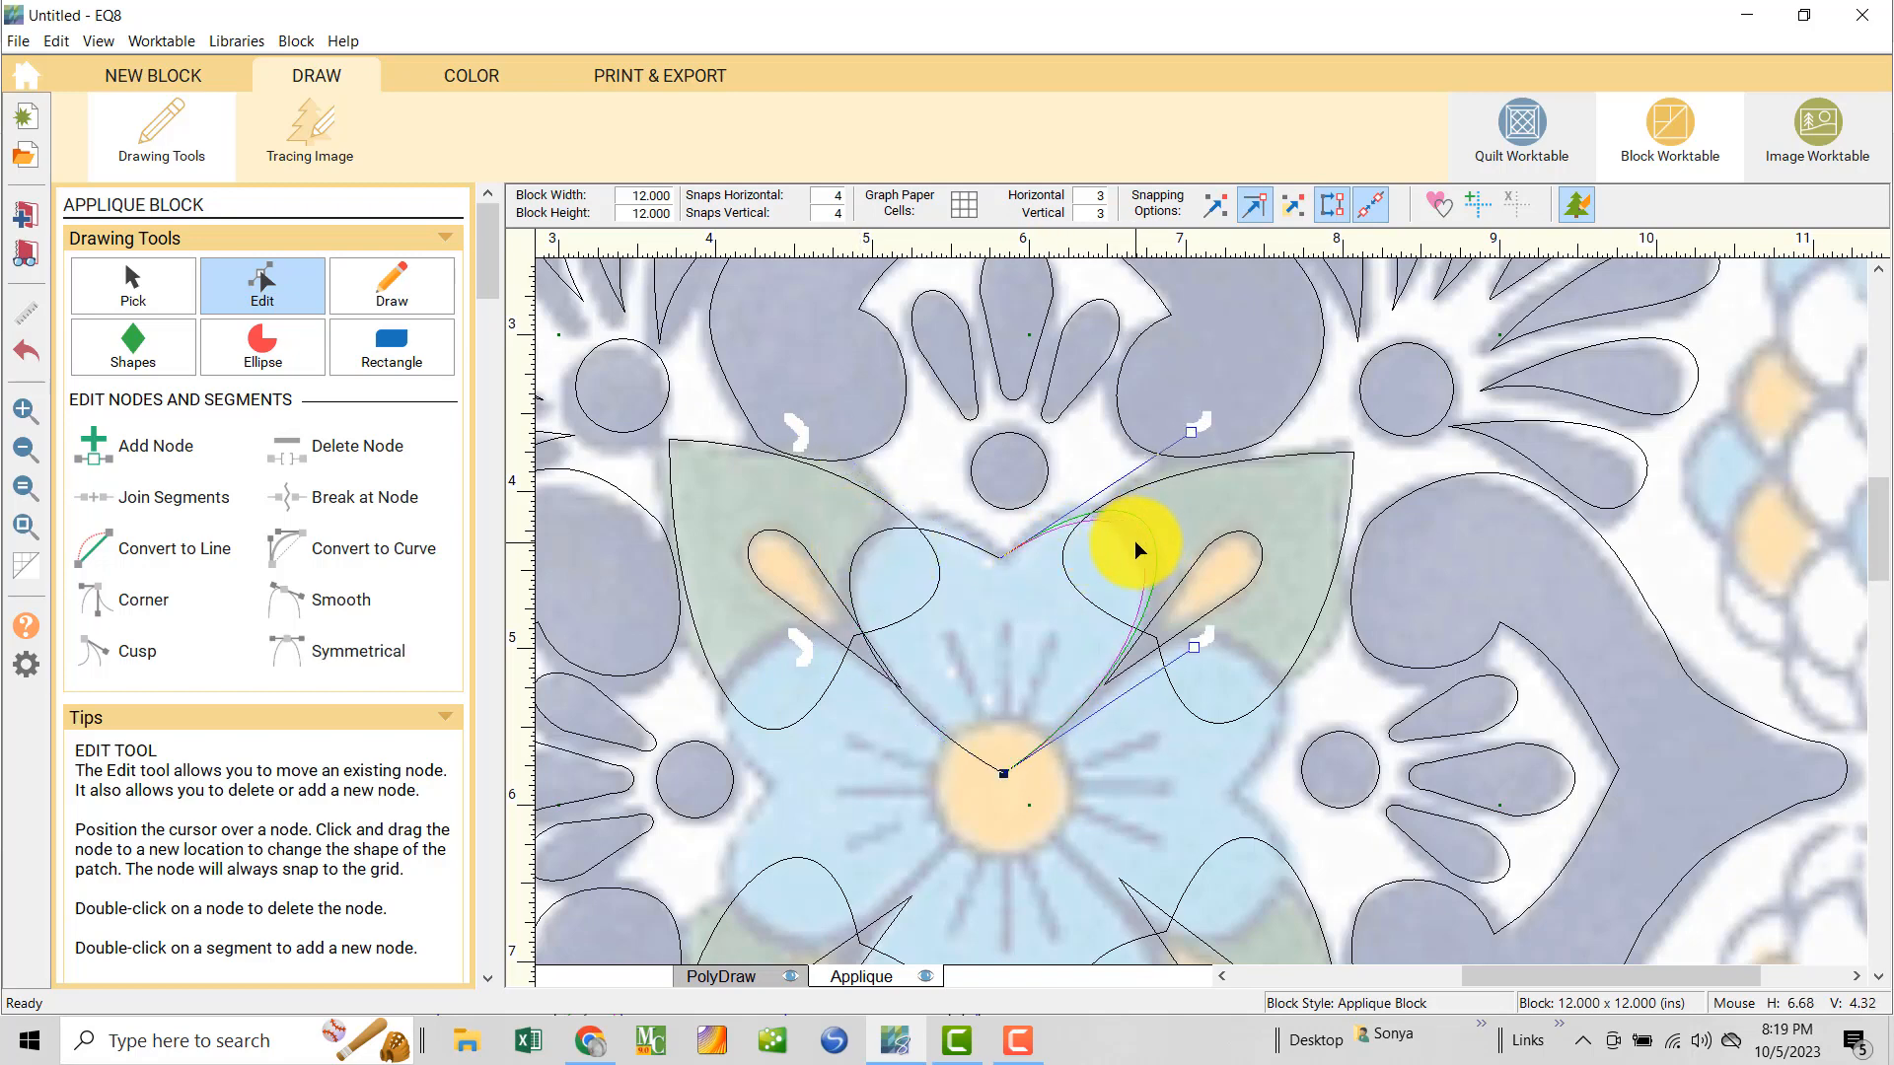
pyautogui.moveTo(931, 525); pyautogui.dragTo(933, 521)
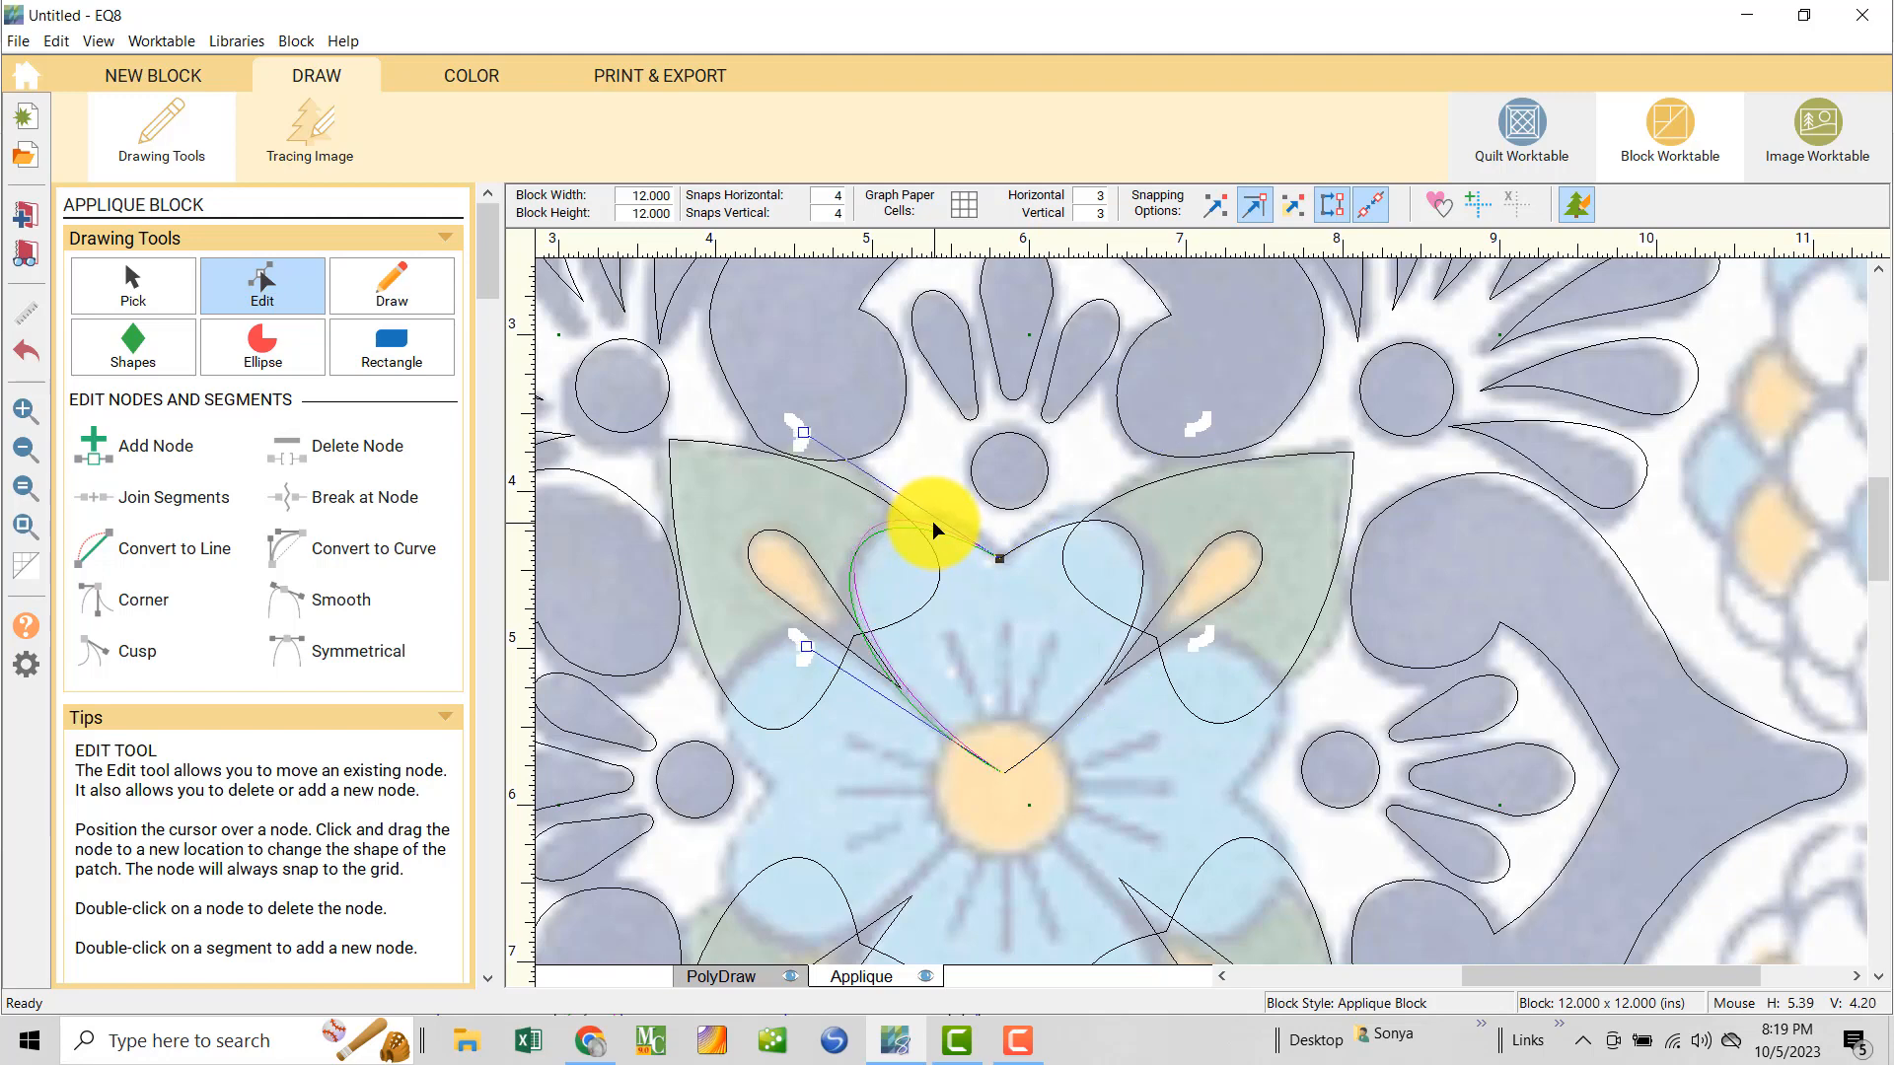
# - Adjust the curve handles at the heart's bottom point to fit both lower sides to the petal
pyautogui.click(941, 730)
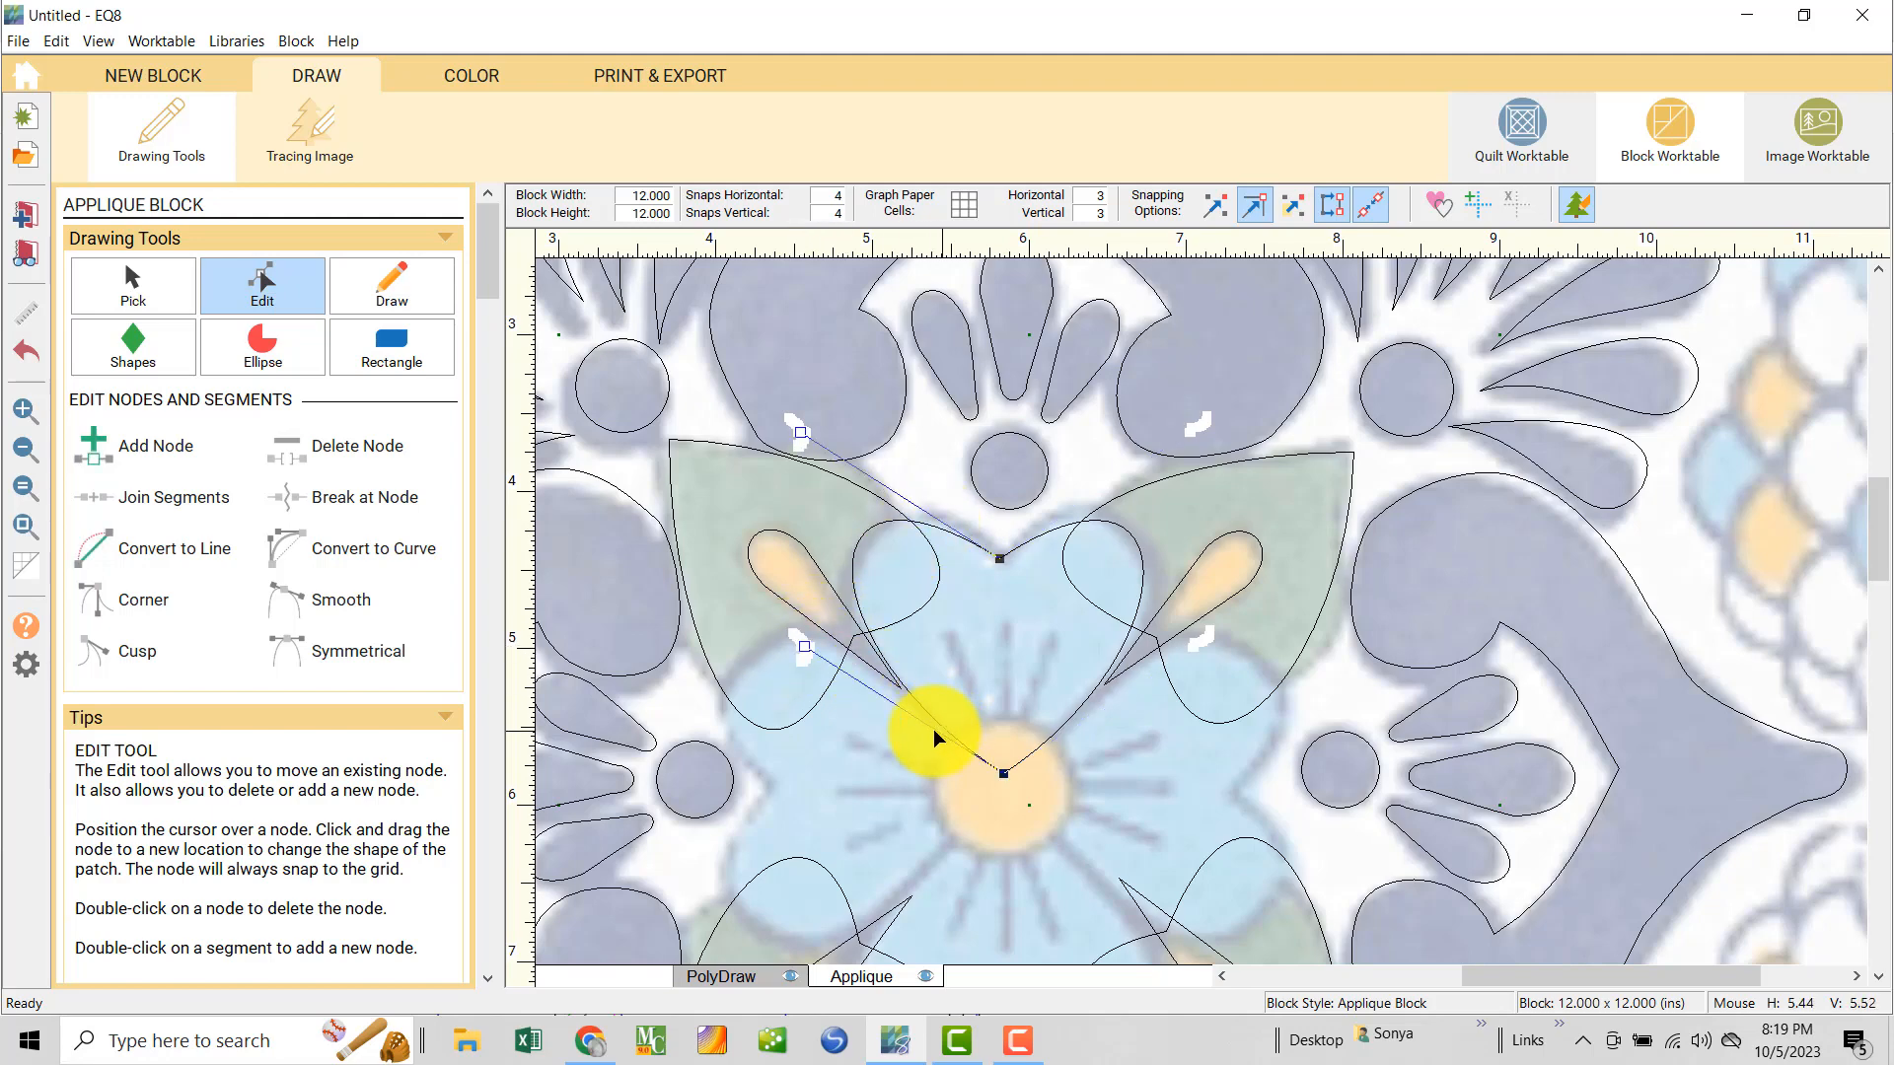
pyautogui.moveTo(790, 651); pyautogui.dragTo(796, 659)
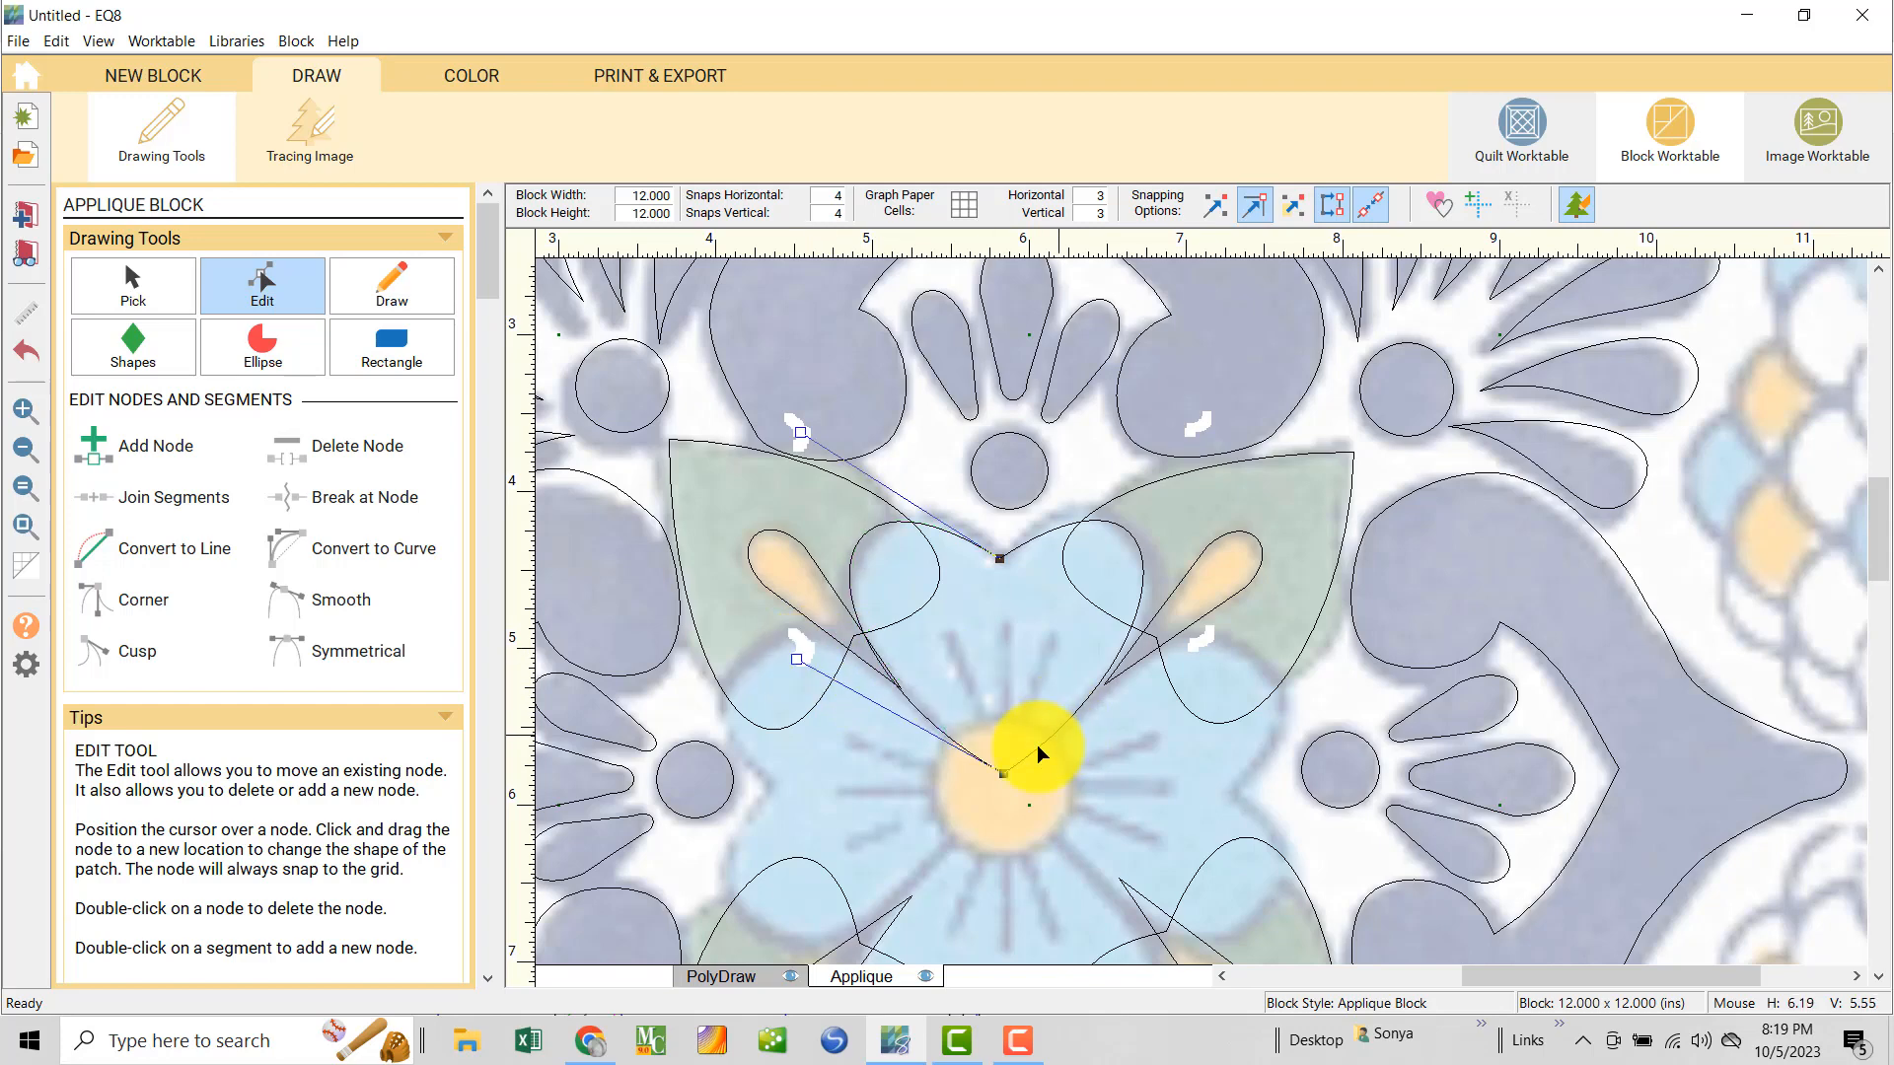
pyautogui.click(1021, 768)
pyautogui.click(1004, 774)
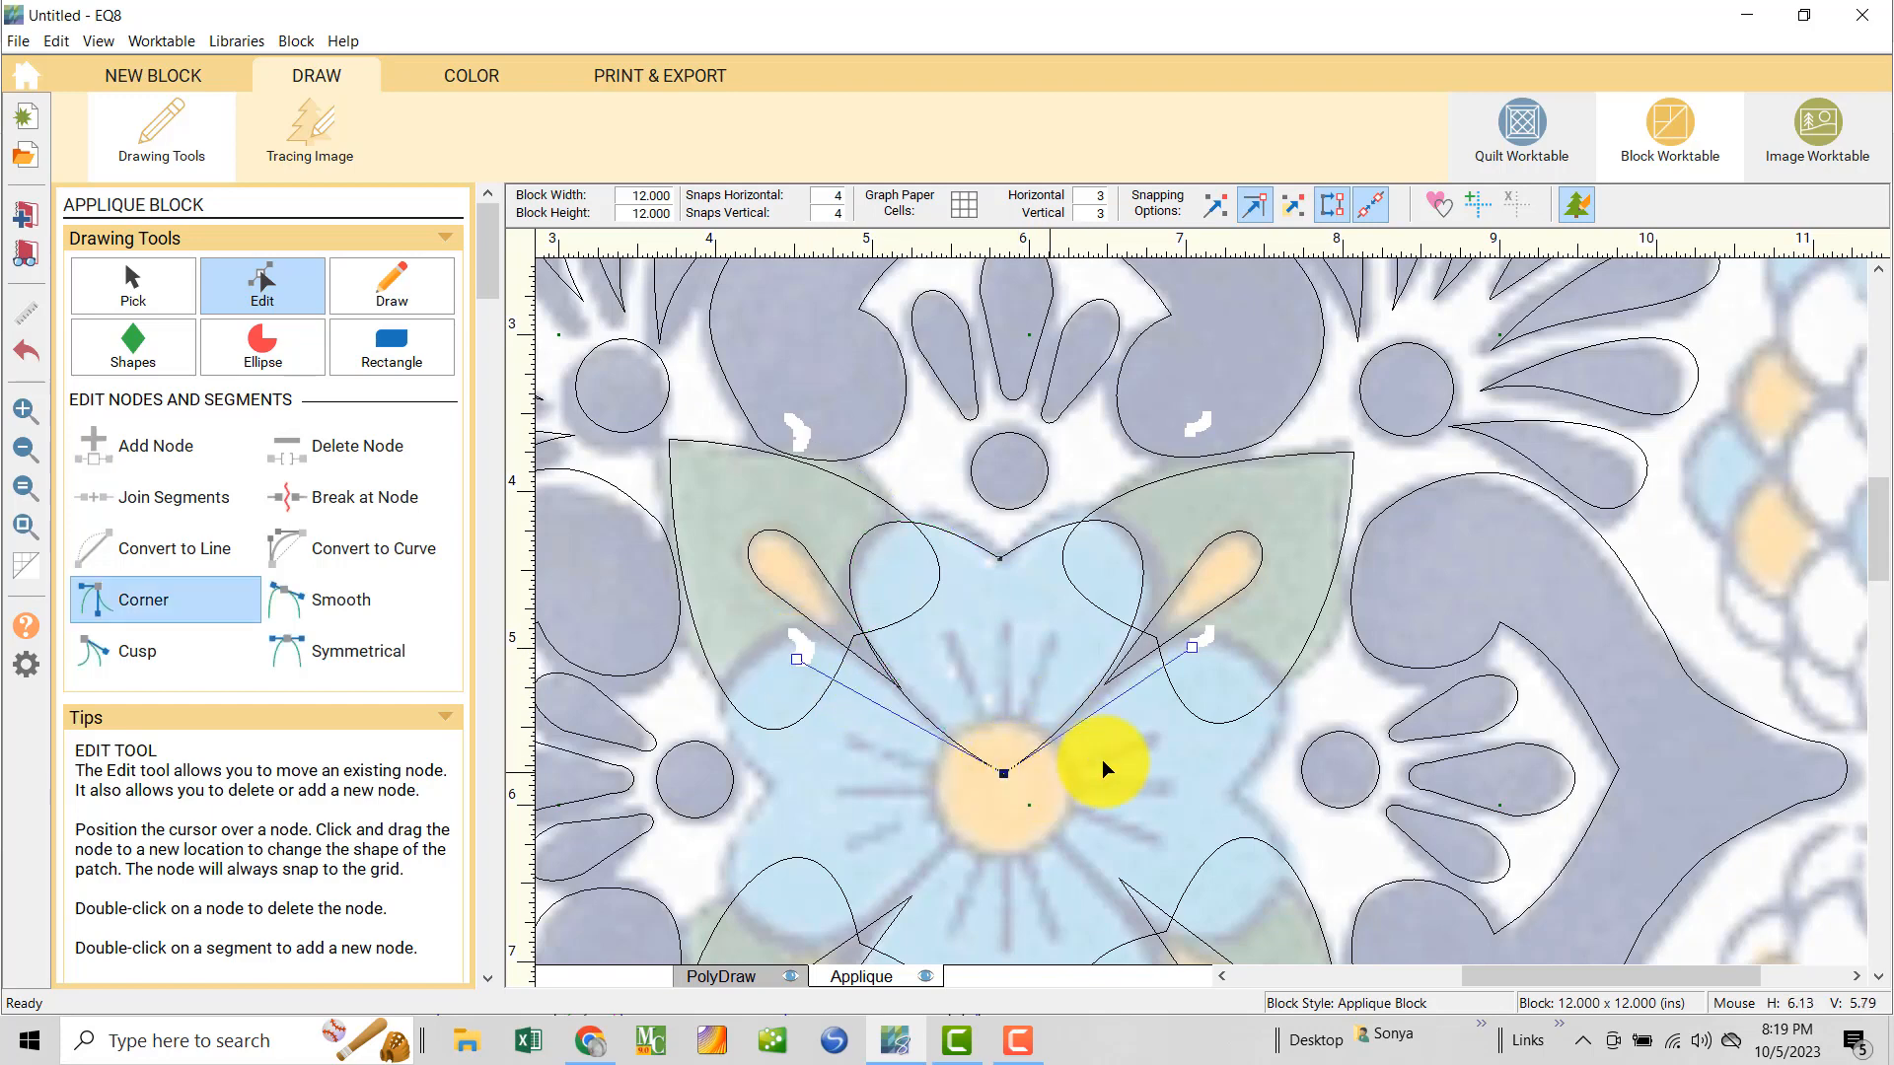
pyautogui.moveTo(1197, 647); pyautogui.dragTo(1221, 643)
# - Raise the heart's top notch node slightly and widen the lower sides by pulling the bottom node's curve handles outward
pyautogui.click(1000, 559)
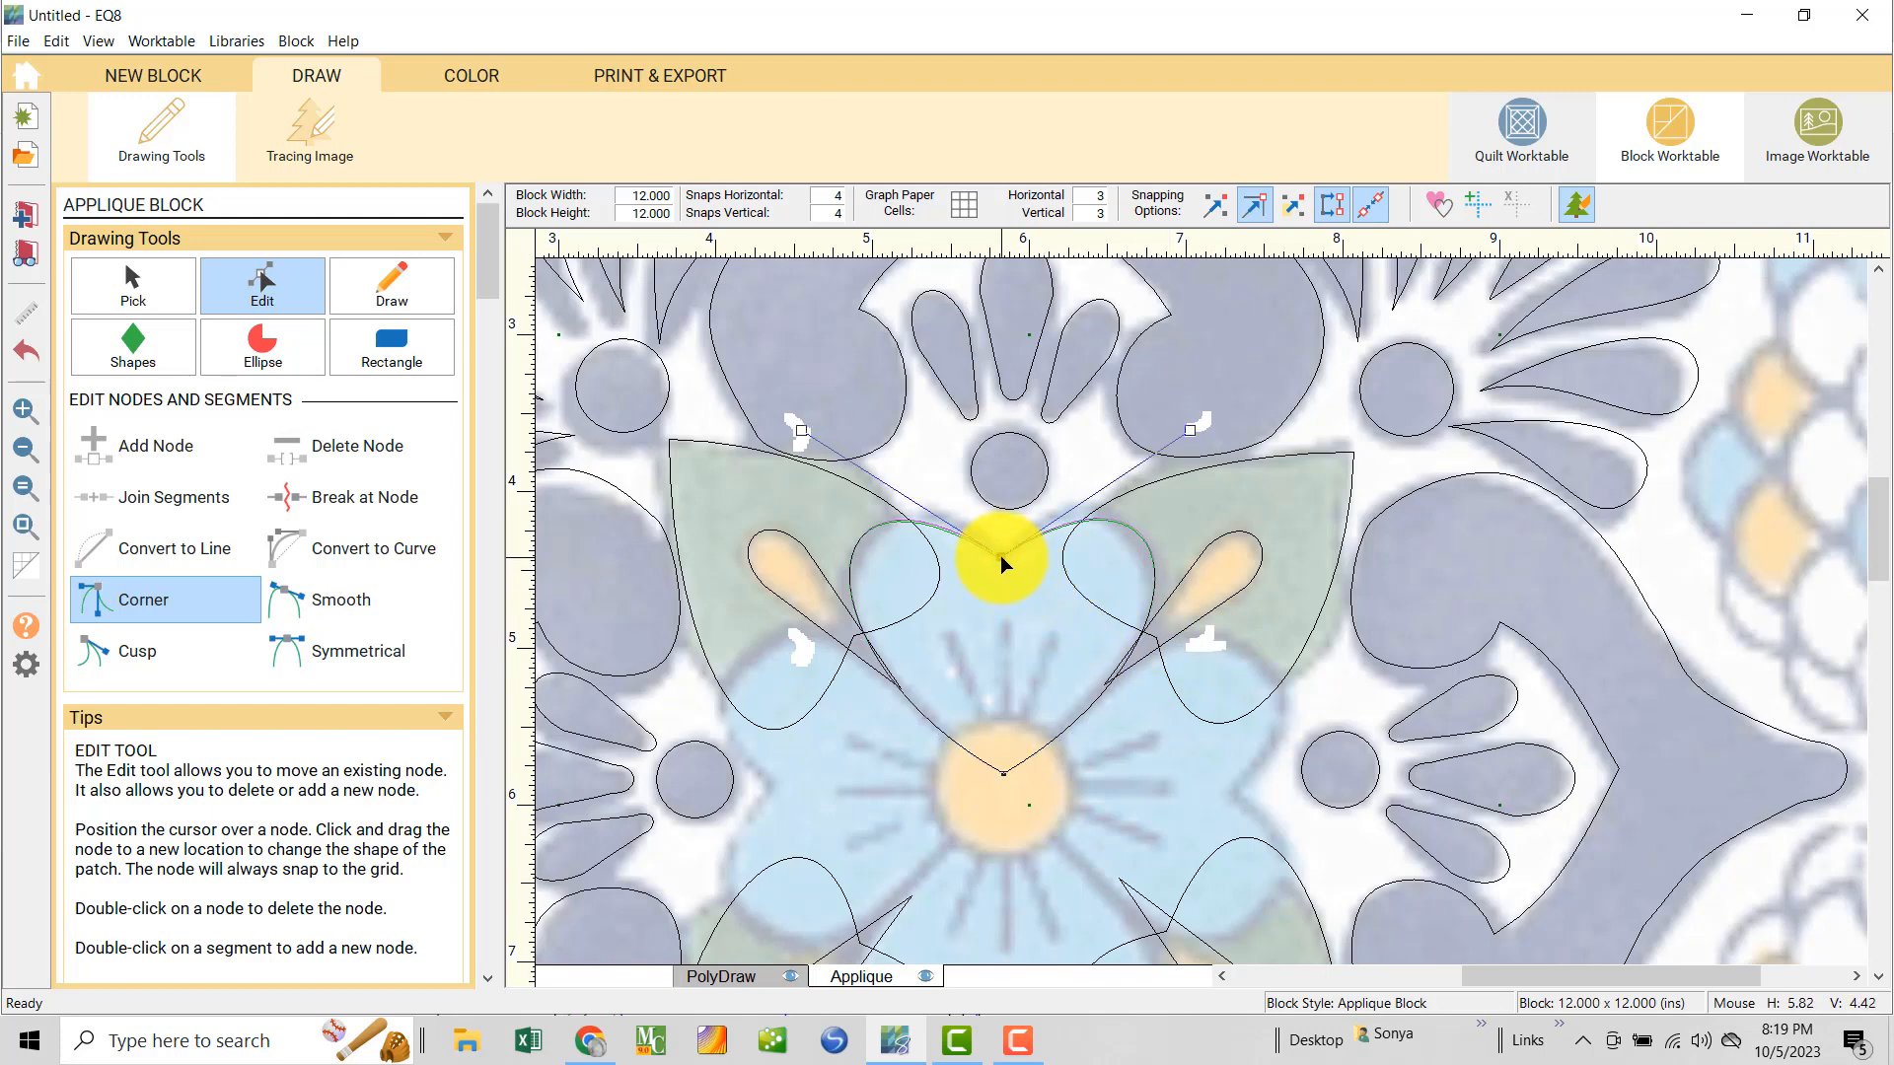
pyautogui.moveTo(1002, 554); pyautogui.dragTo(1002, 549)
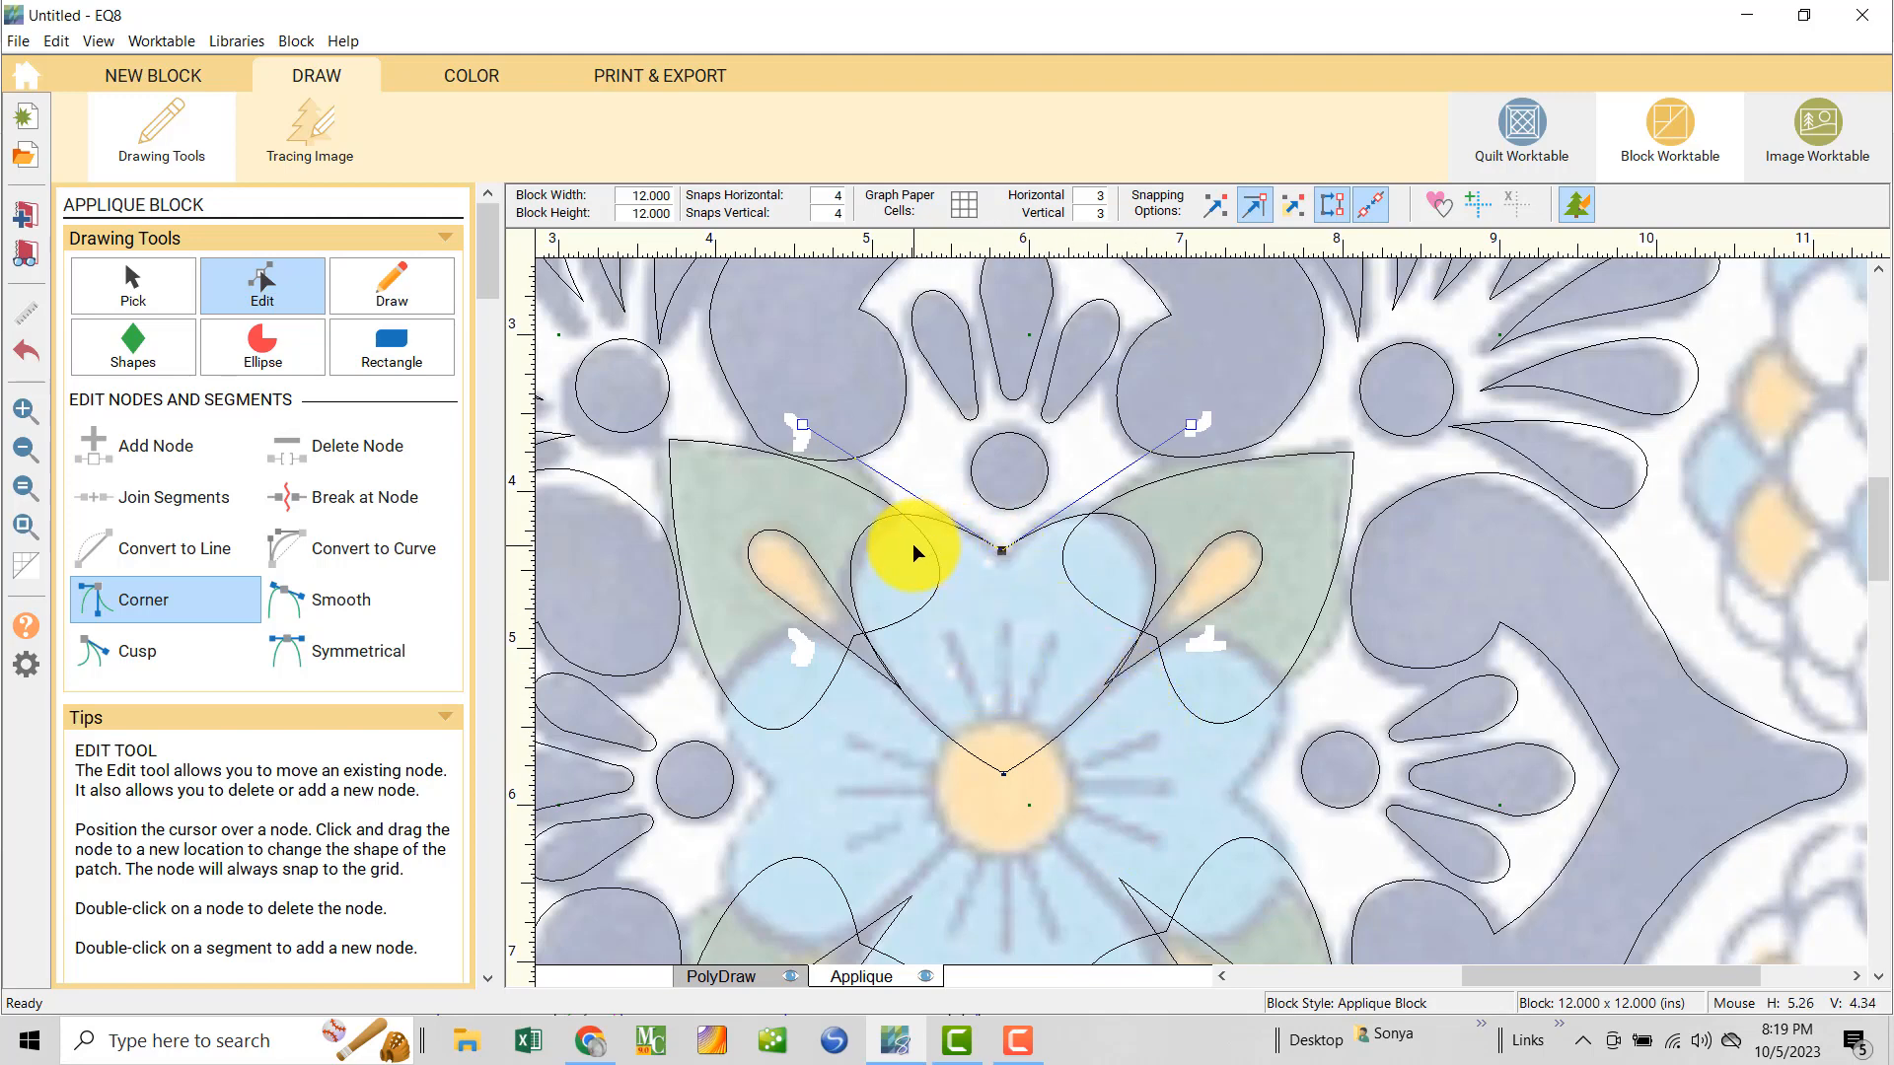
pyautogui.click(914, 706)
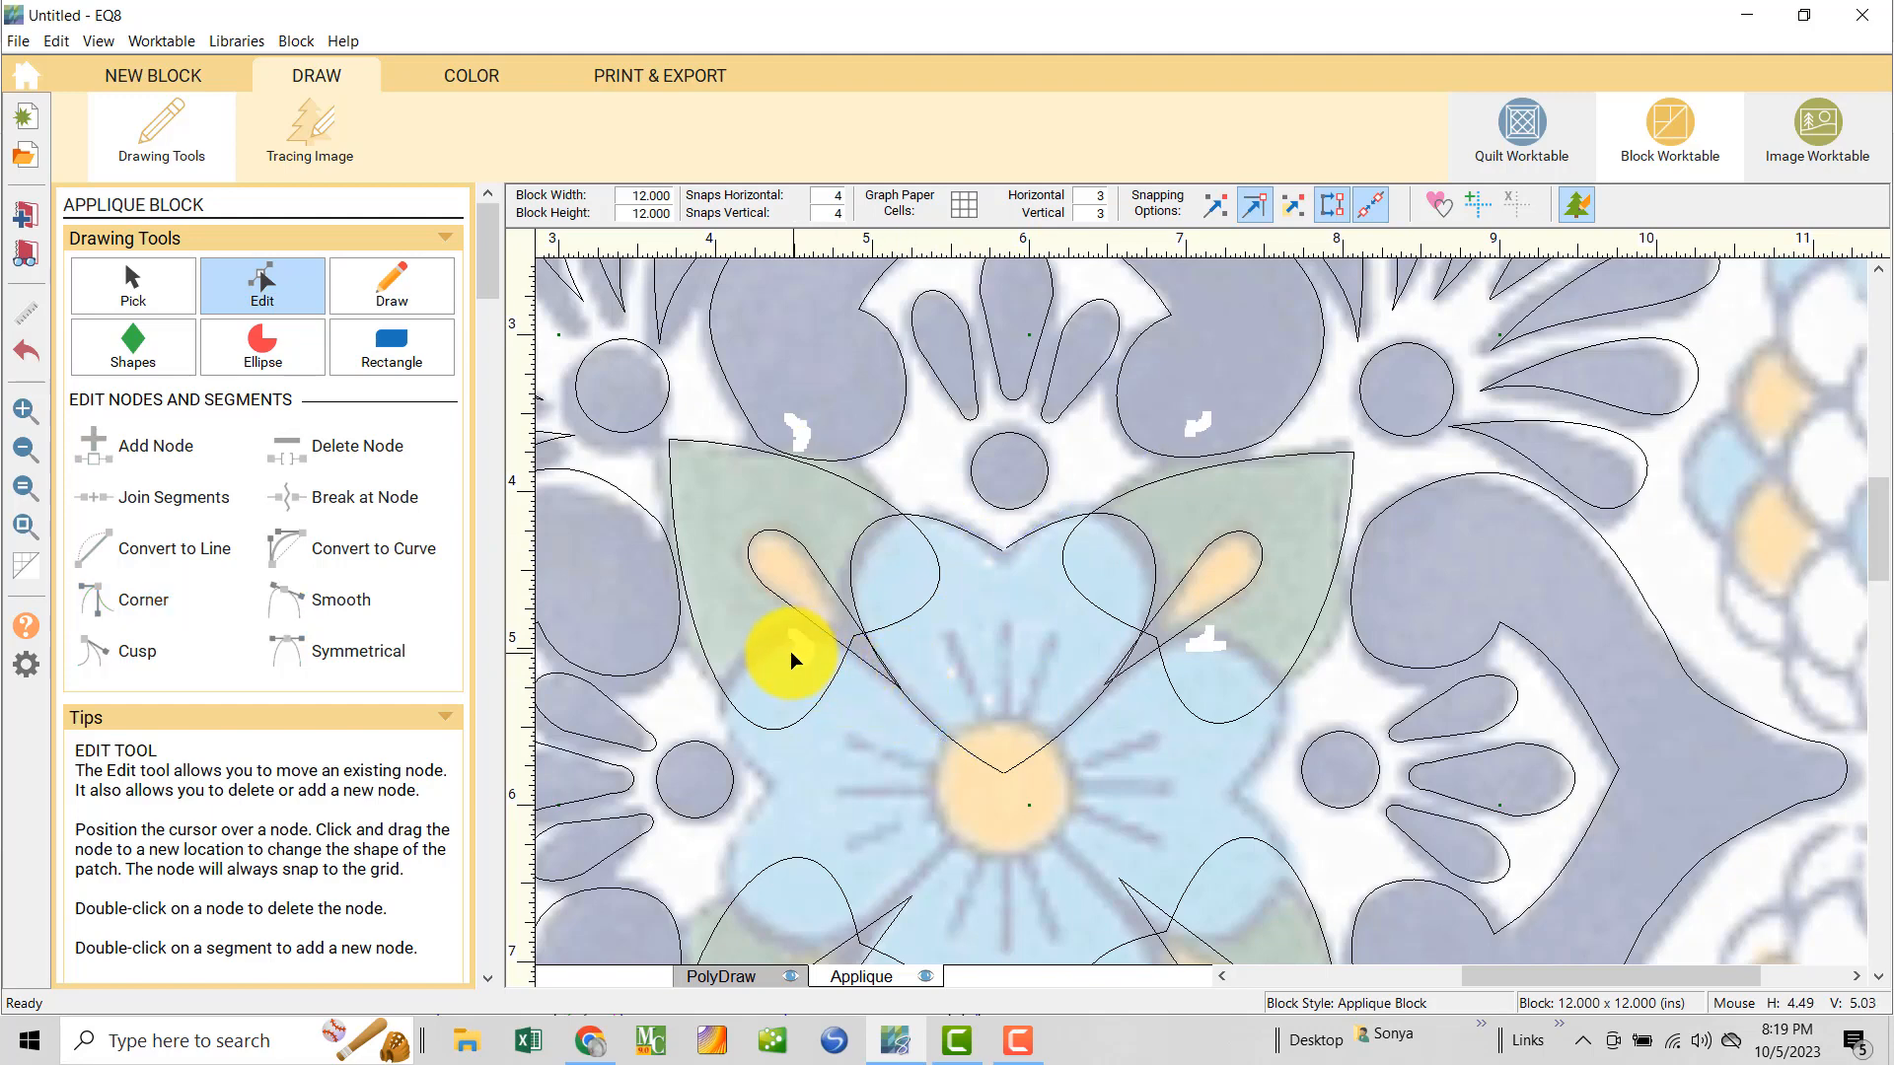
pyautogui.click(905, 702)
pyautogui.moveTo(797, 659); pyautogui.dragTo(780, 655)
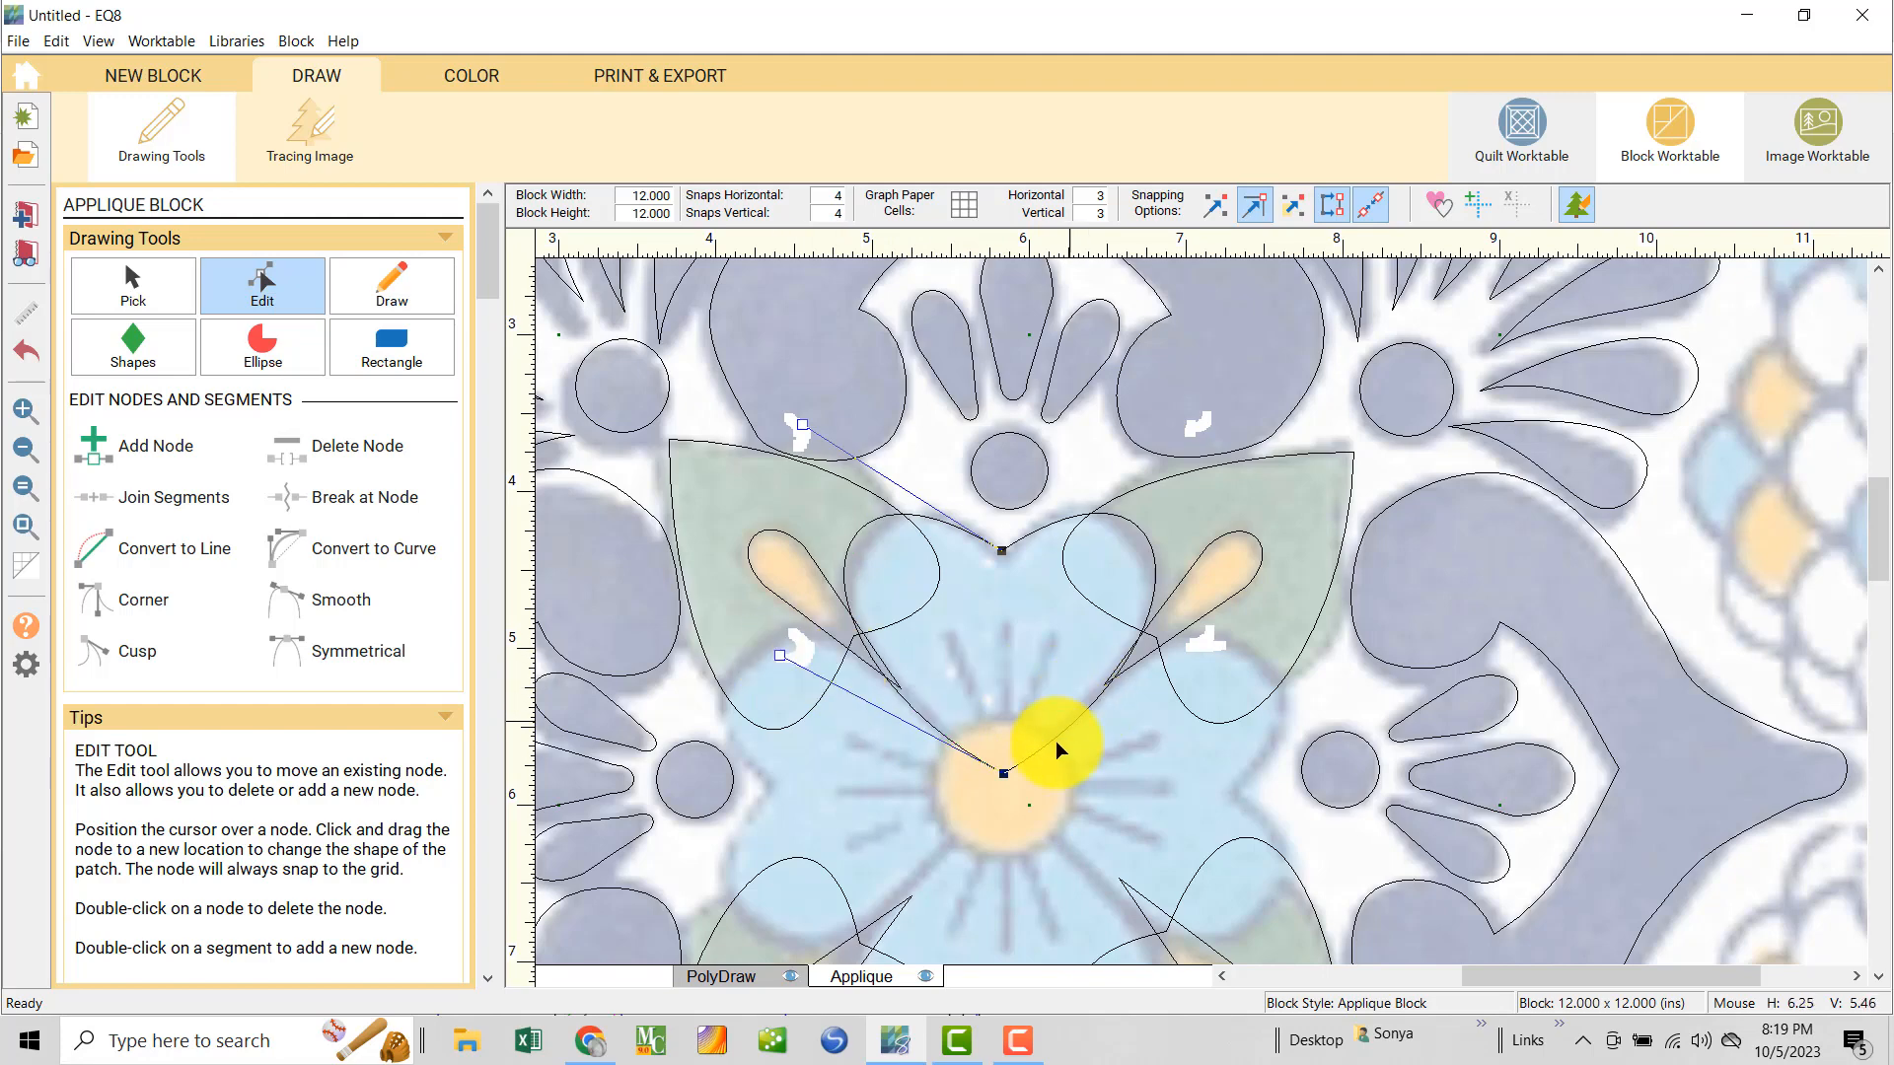
pyautogui.click(1003, 774)
pyautogui.moveTo(1003, 773); pyautogui.dragTo(1230, 648)
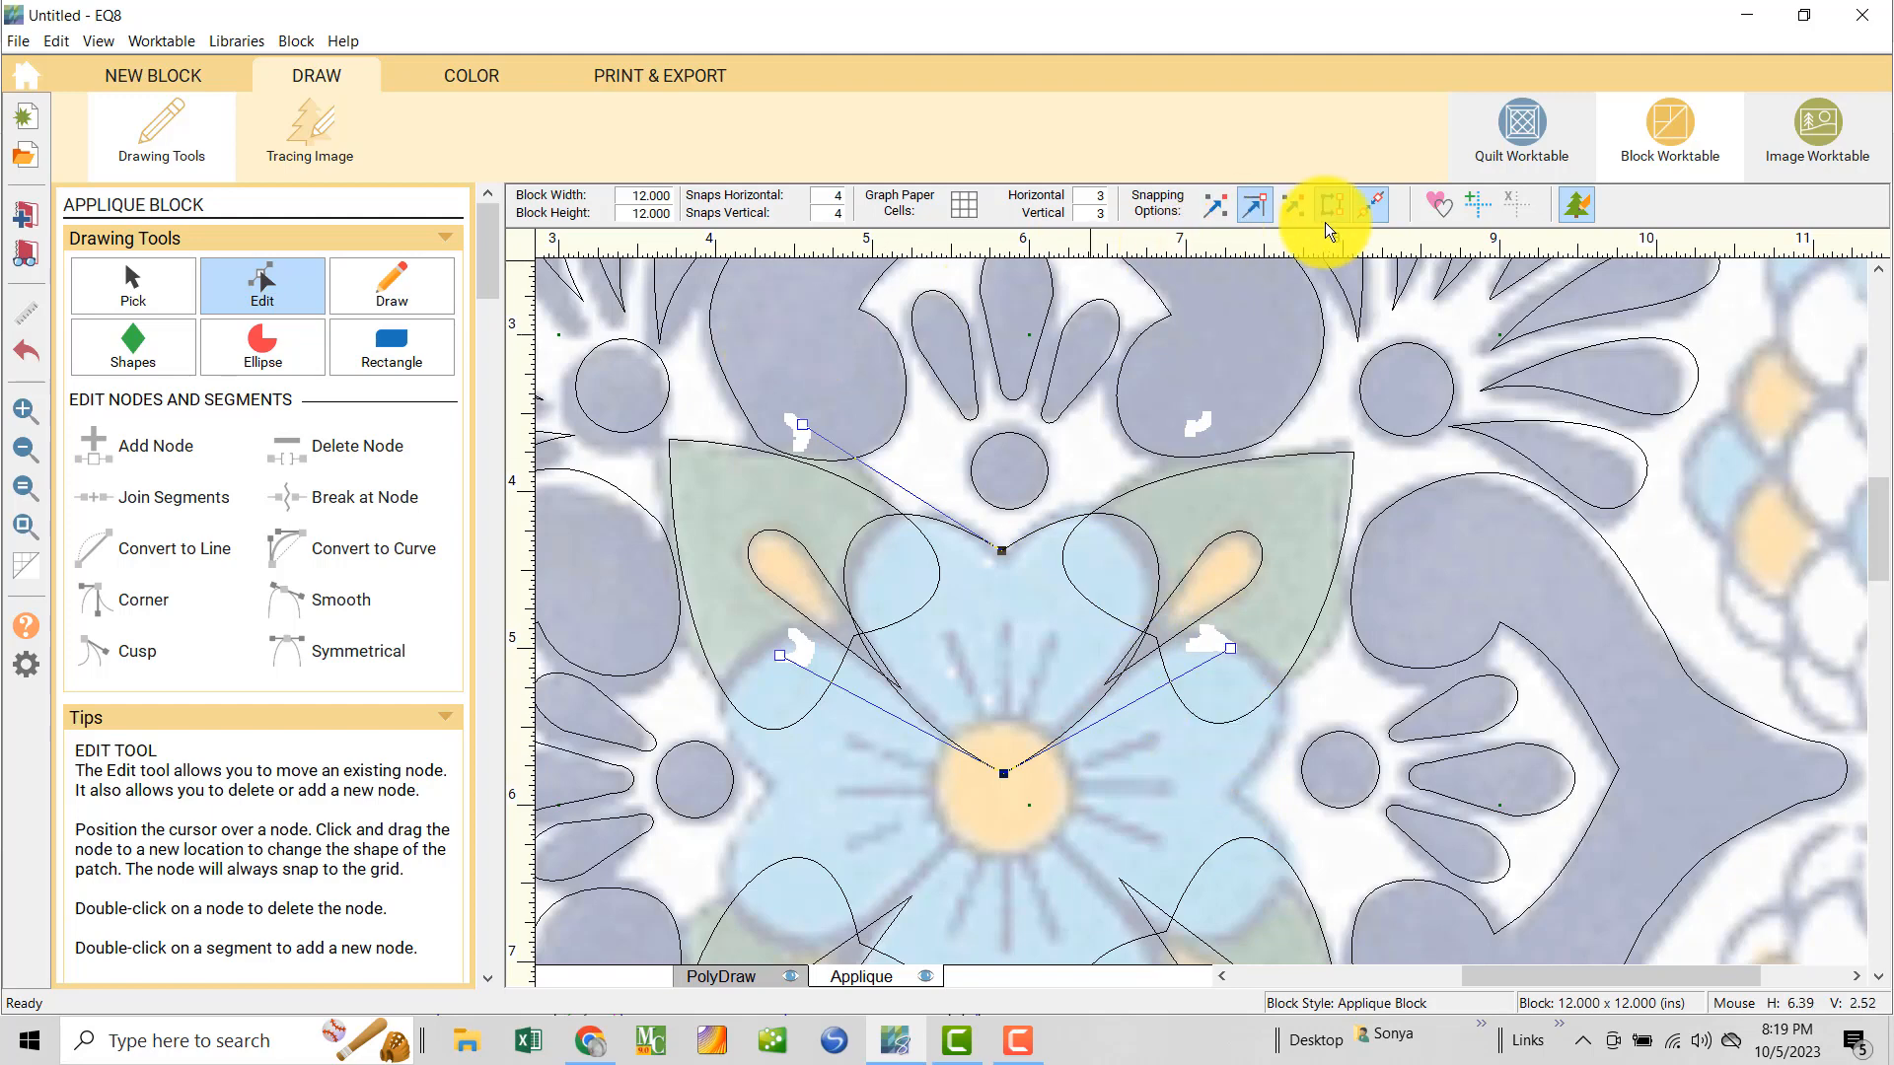
# - Show the patch fill briefly to check the reshaped heart petal against the surrounding leaves
pyautogui.click(1429, 209)
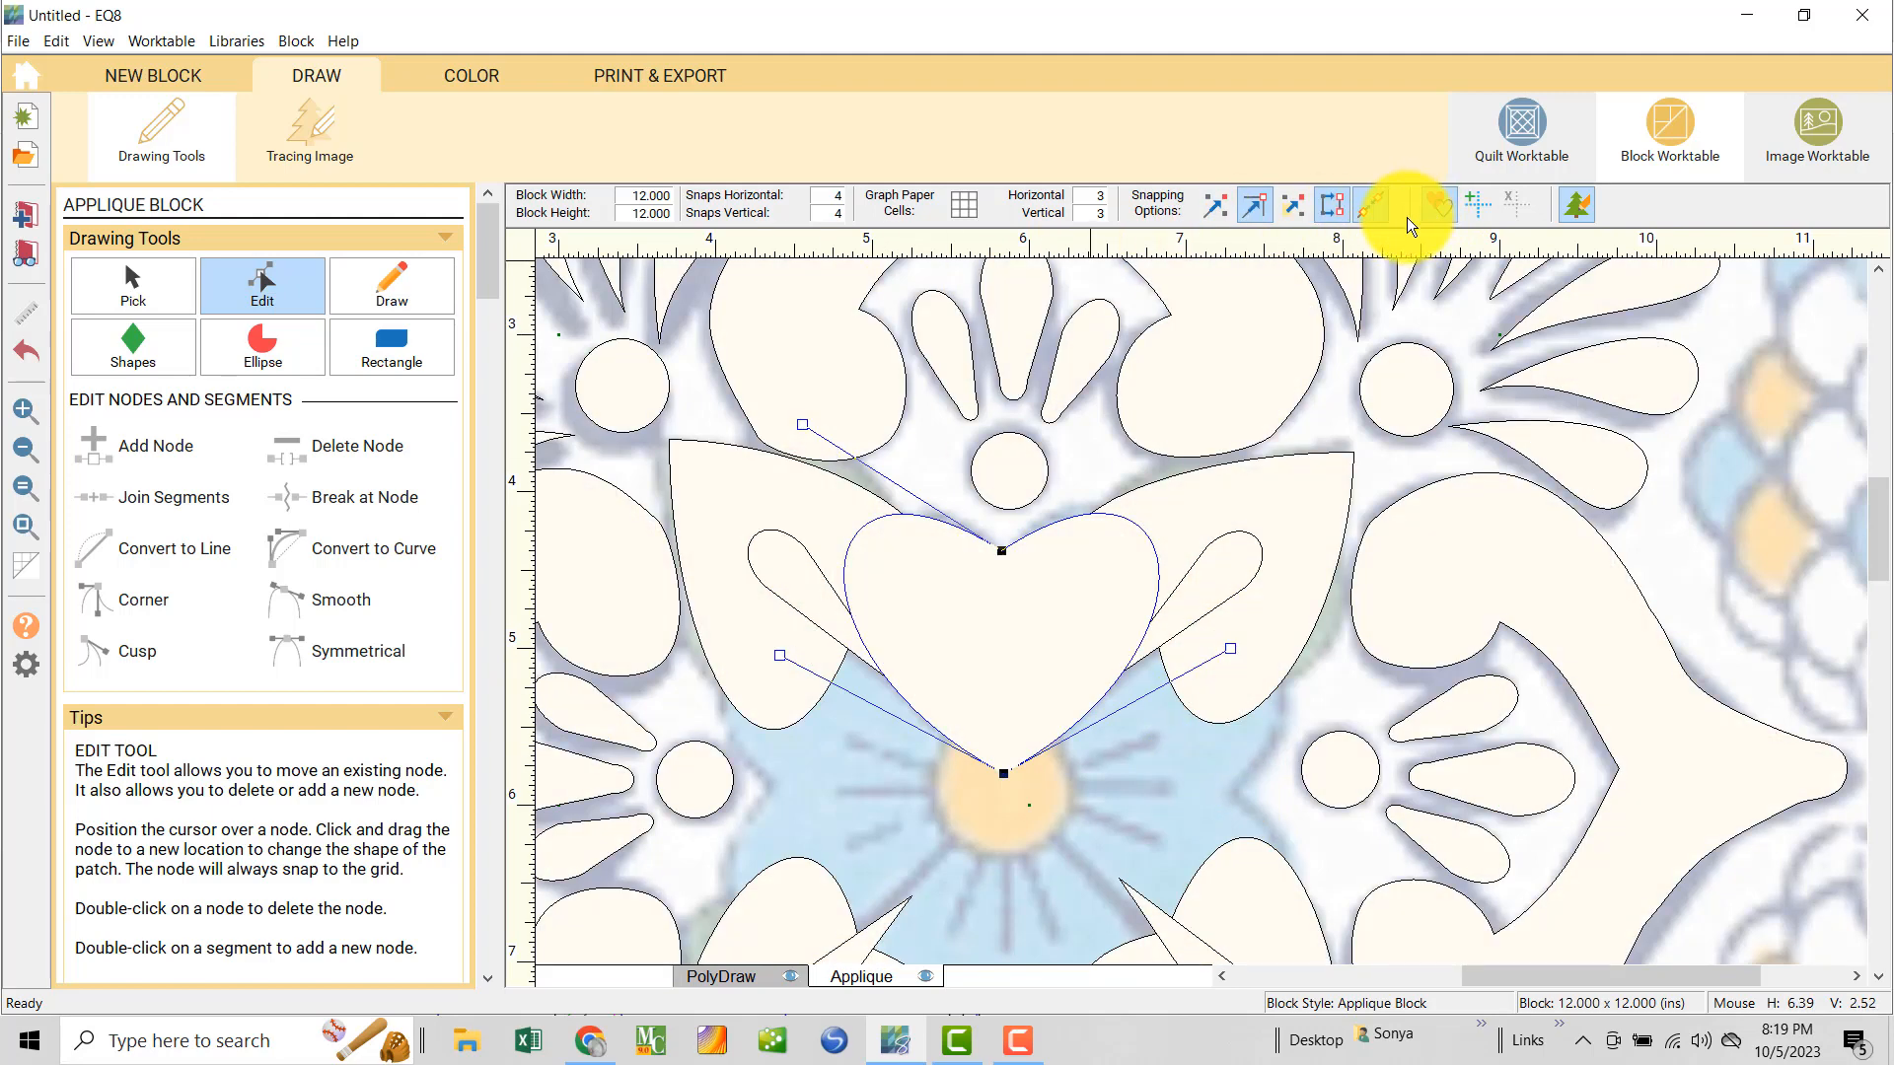
pyautogui.click(1430, 199)
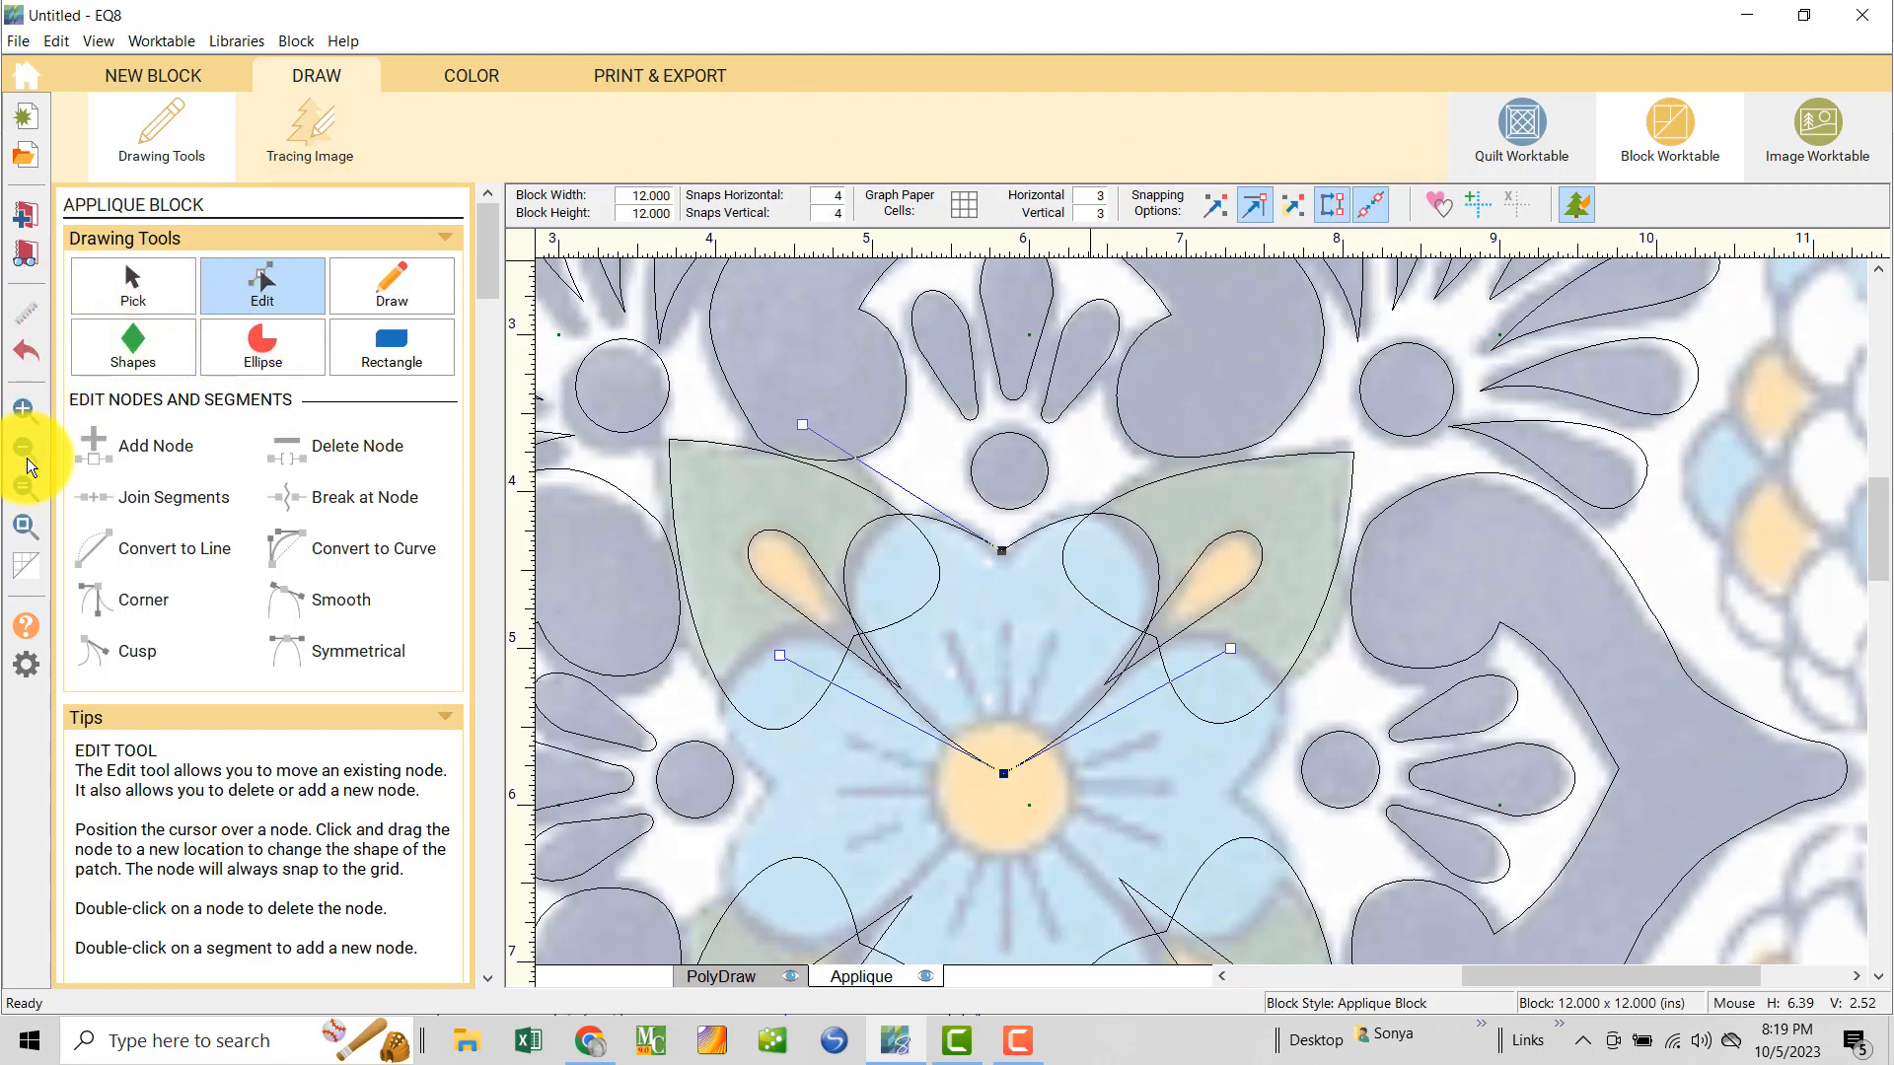
pyautogui.click(25, 526)
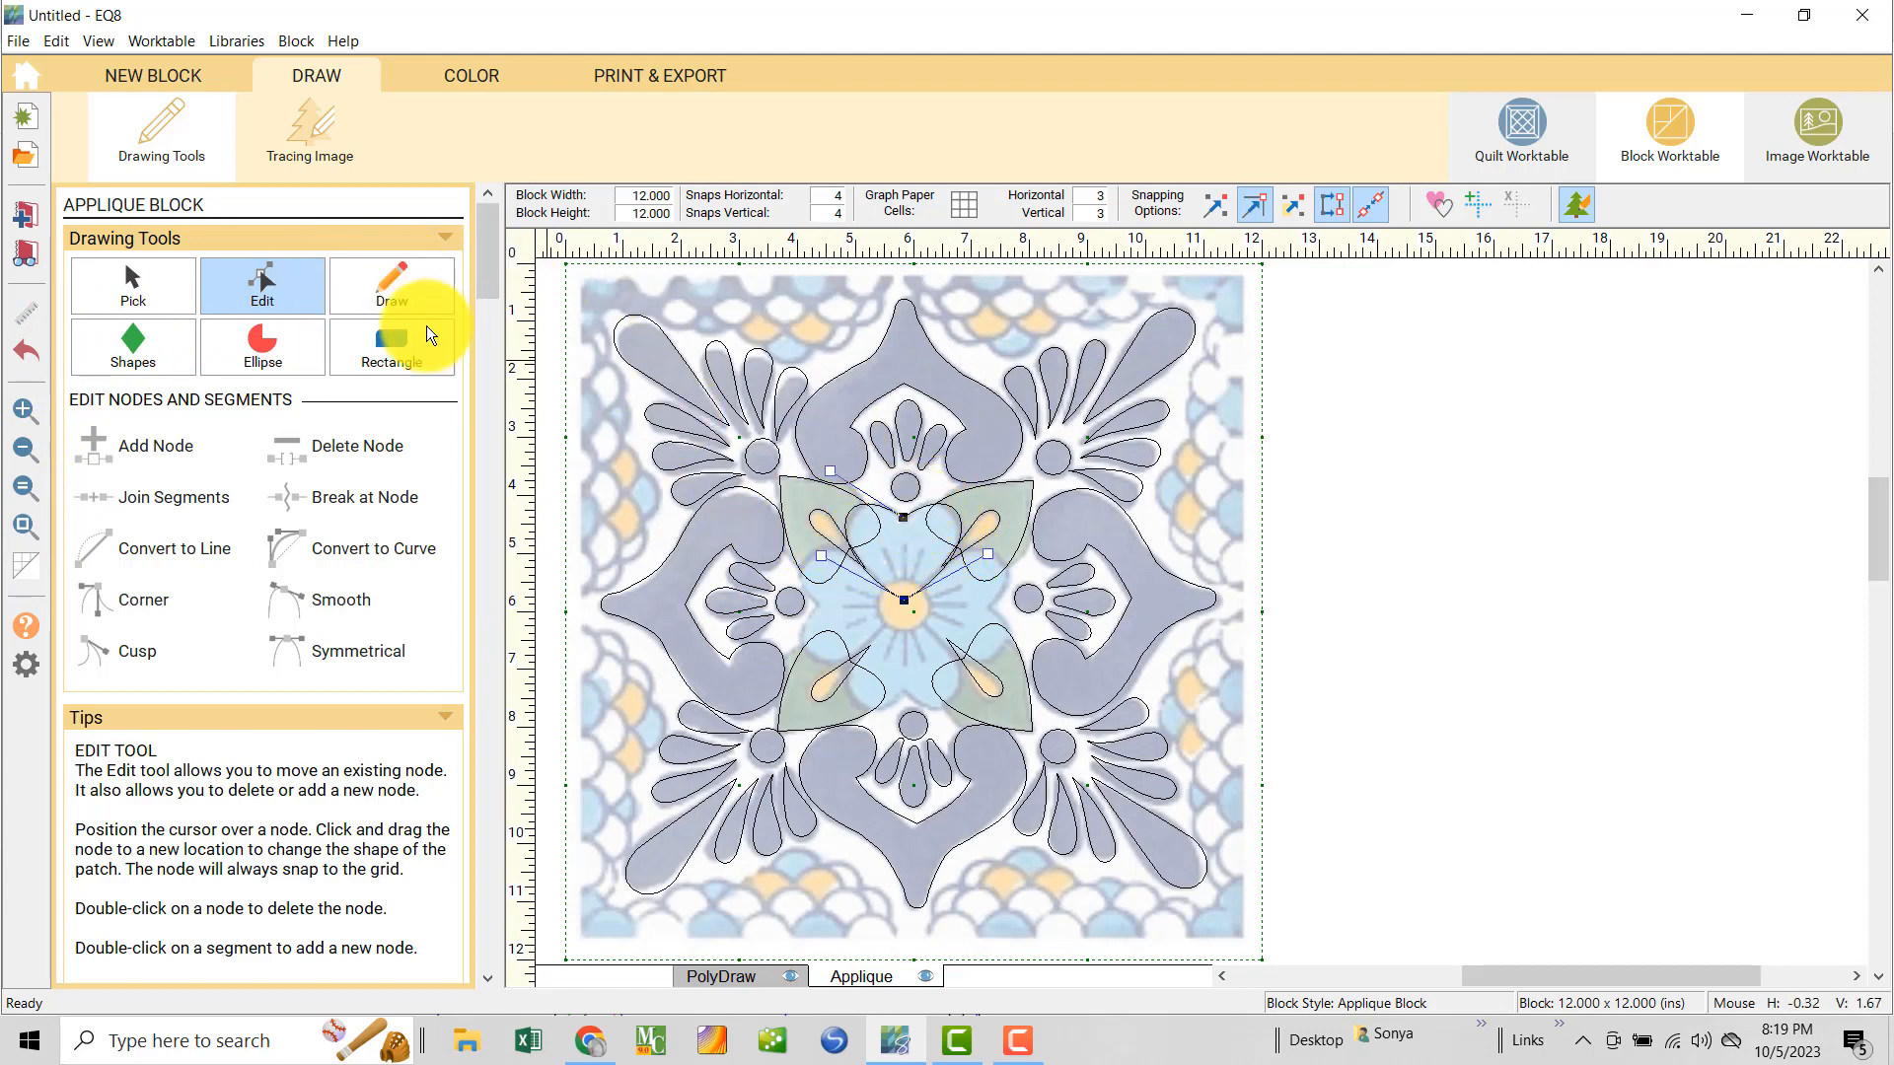
# - Clone the heart petal, rotate the copy 90 degrees and fit it over the flower's right petal
pyautogui.click(153, 276)
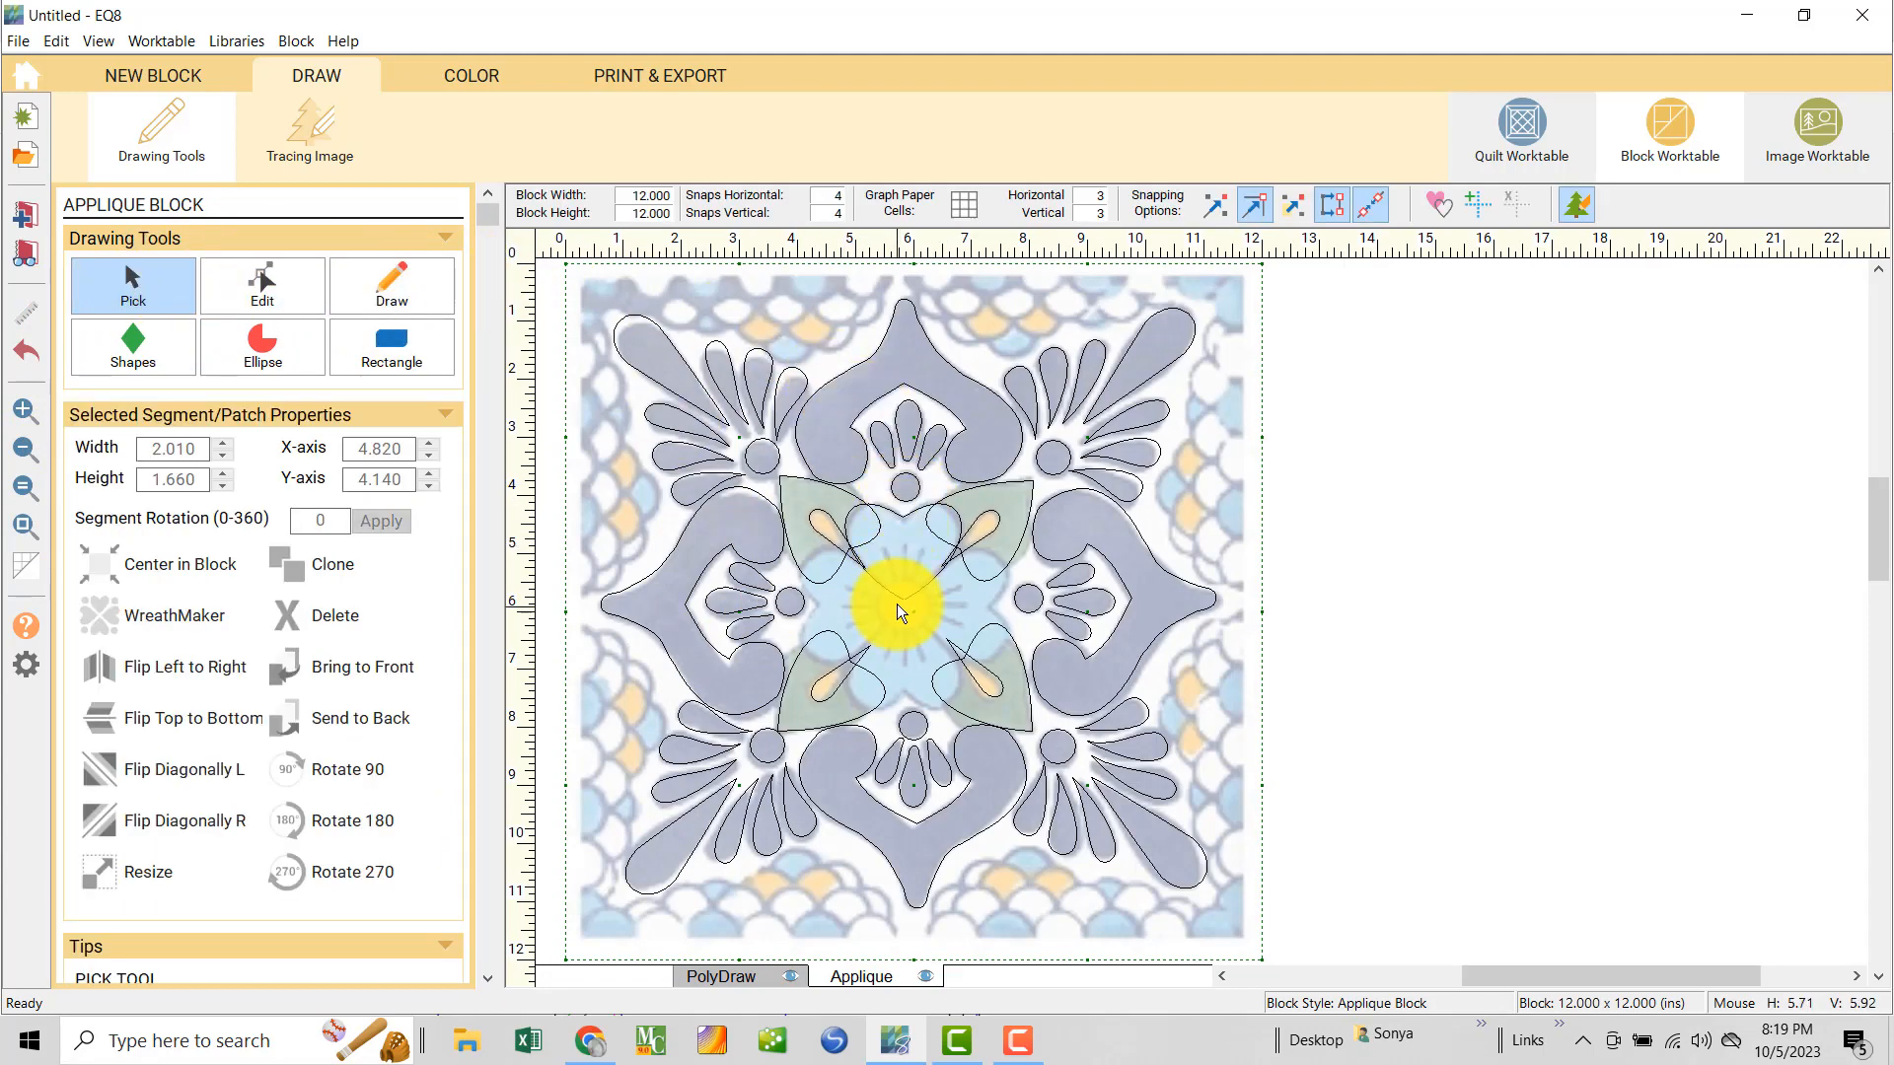
pyautogui.click(919, 590)
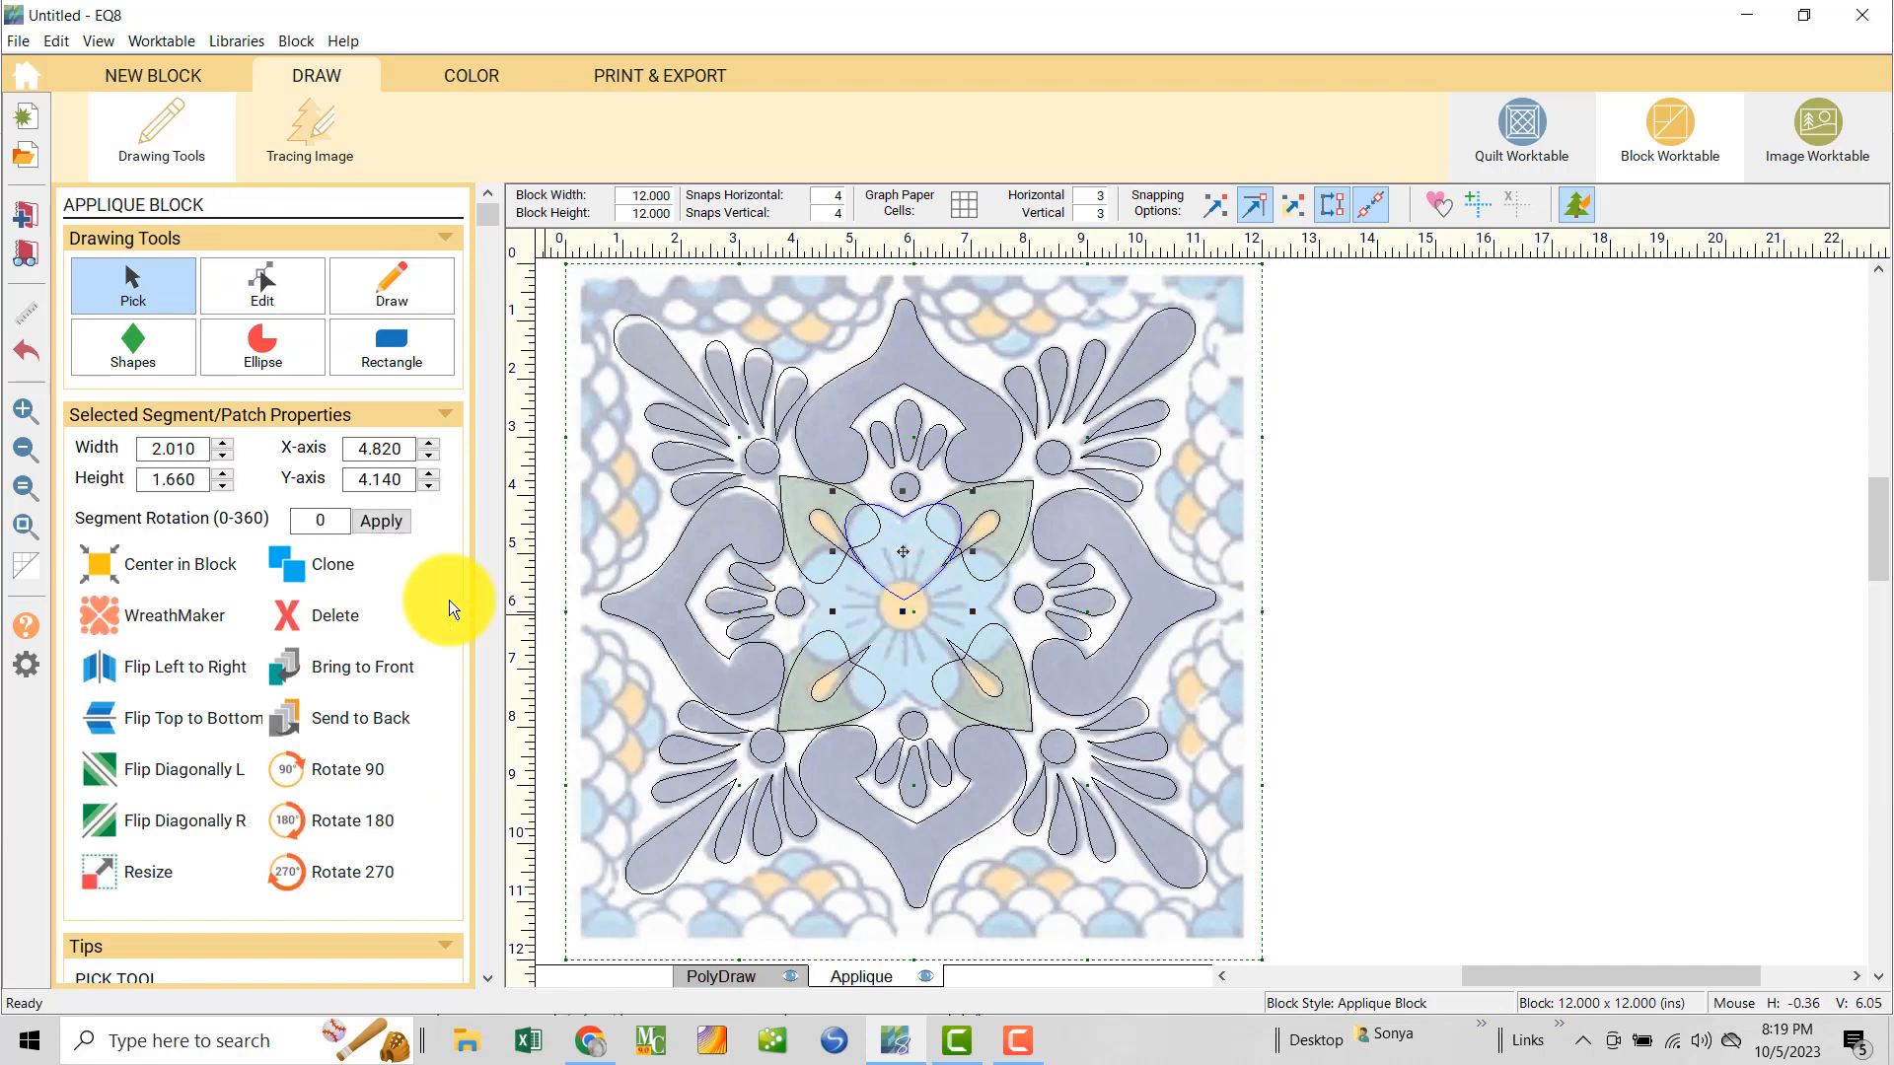
pyautogui.click(292, 565)
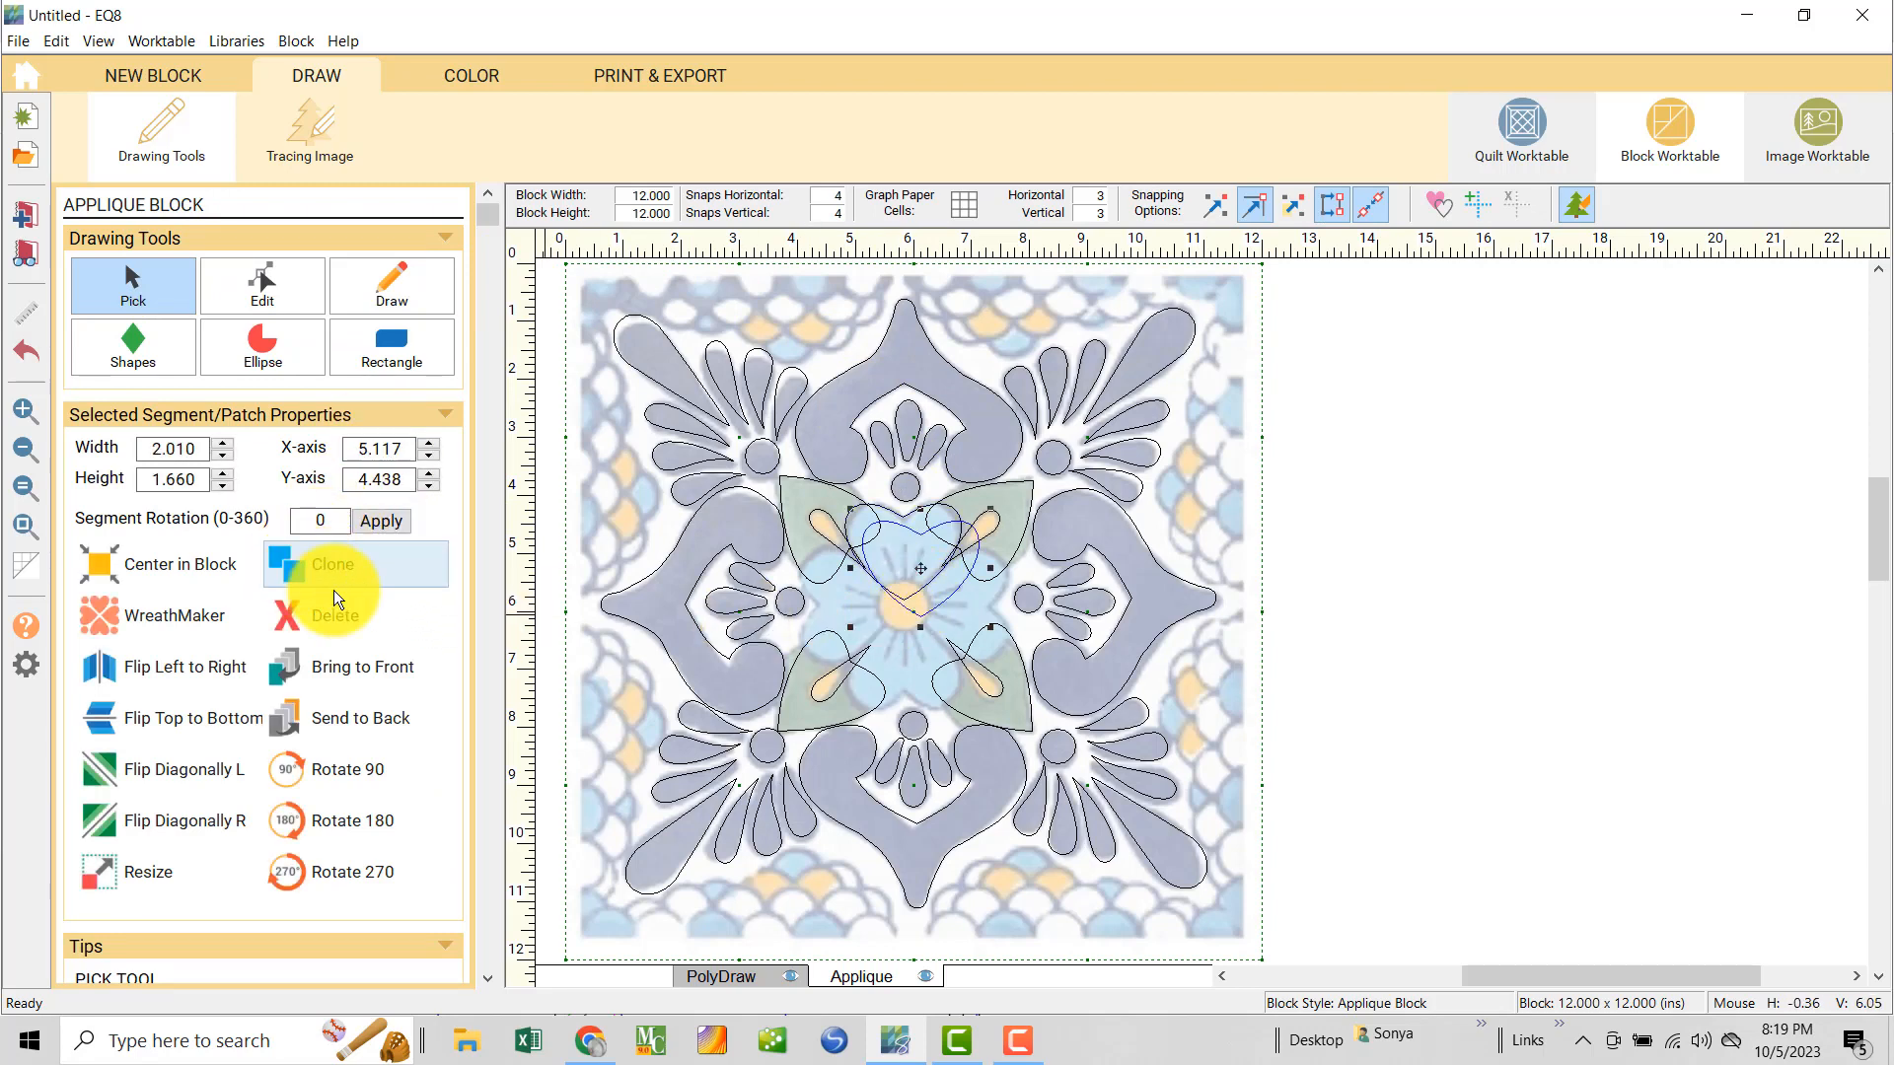
pyautogui.click(284, 769)
pyautogui.moveTo(919, 568); pyautogui.dragTo(958, 604)
# - Make two more petal clones, each rotated 90 degrees further, and fit them over the flower's lower and left petals
pyautogui.click(287, 564)
pyautogui.click(288, 762)
pyautogui.moveTo(972, 620); pyautogui.dragTo(900, 660)
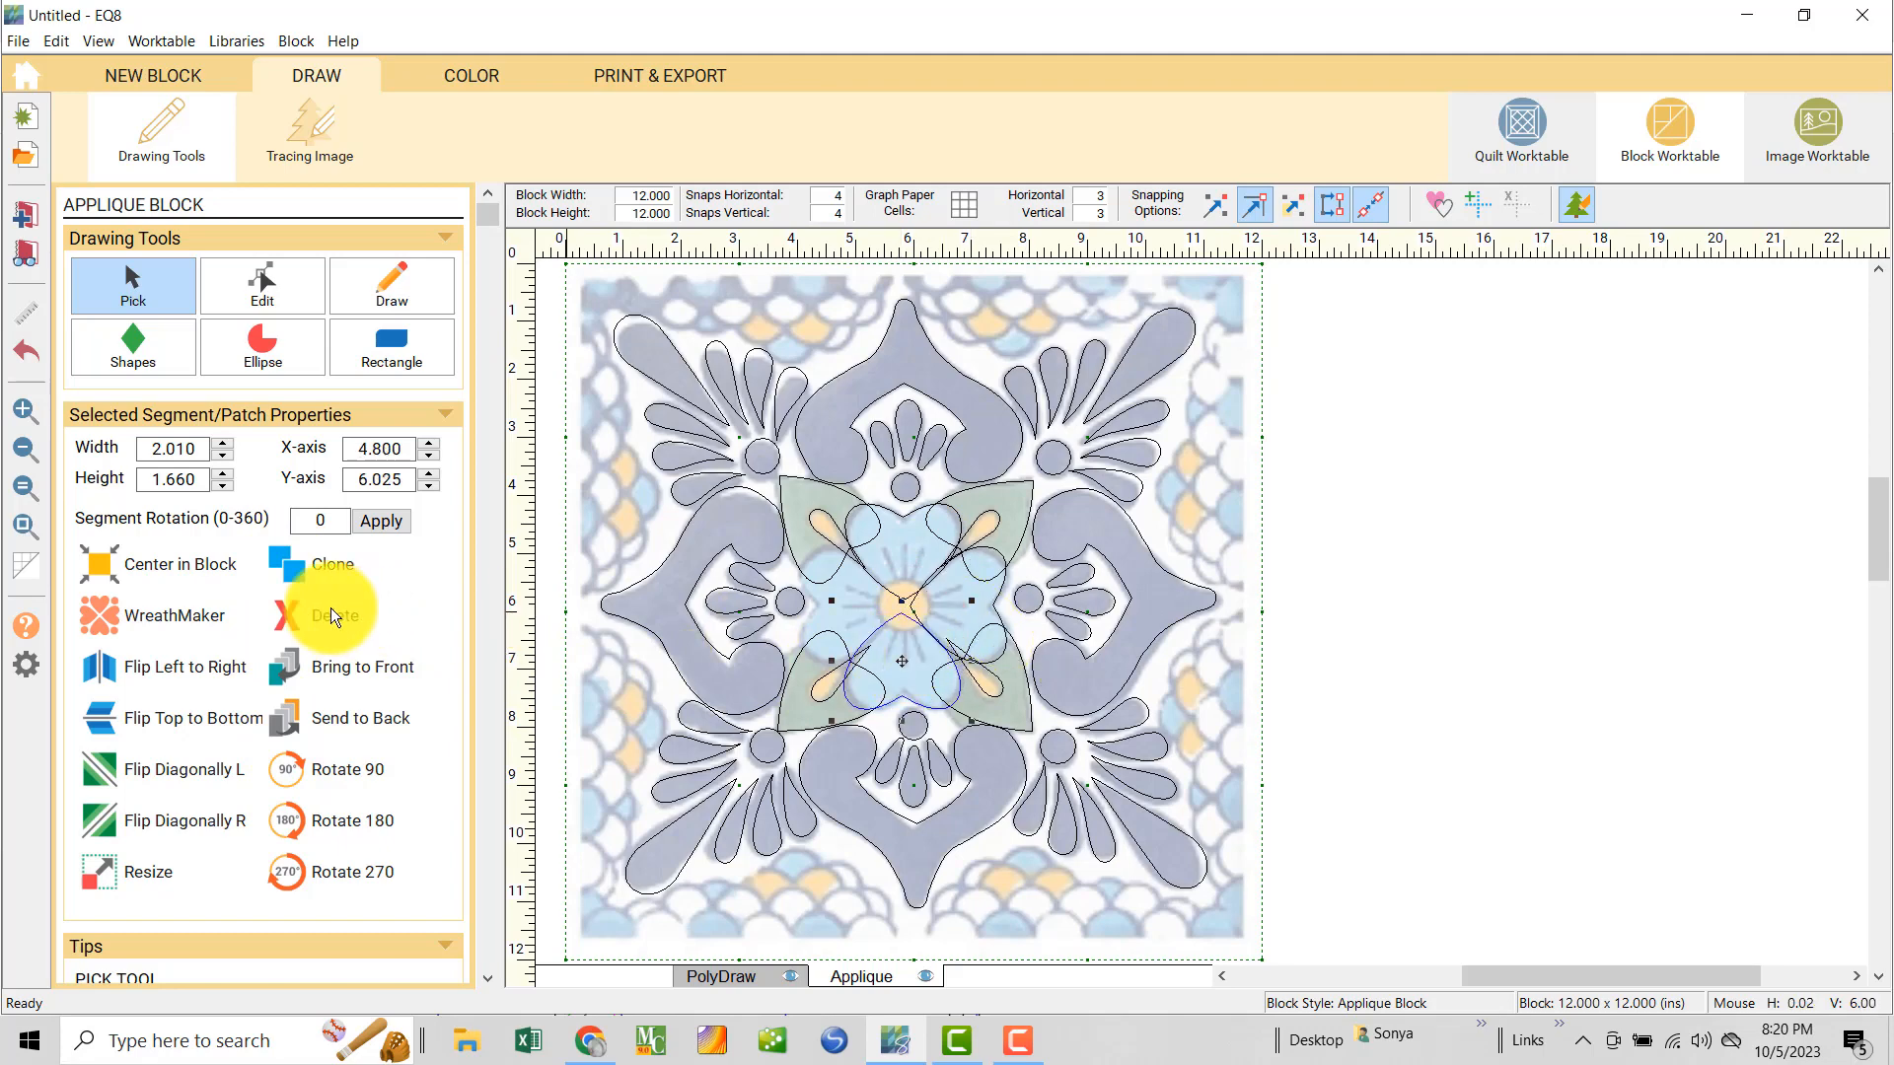
pyautogui.click(298, 572)
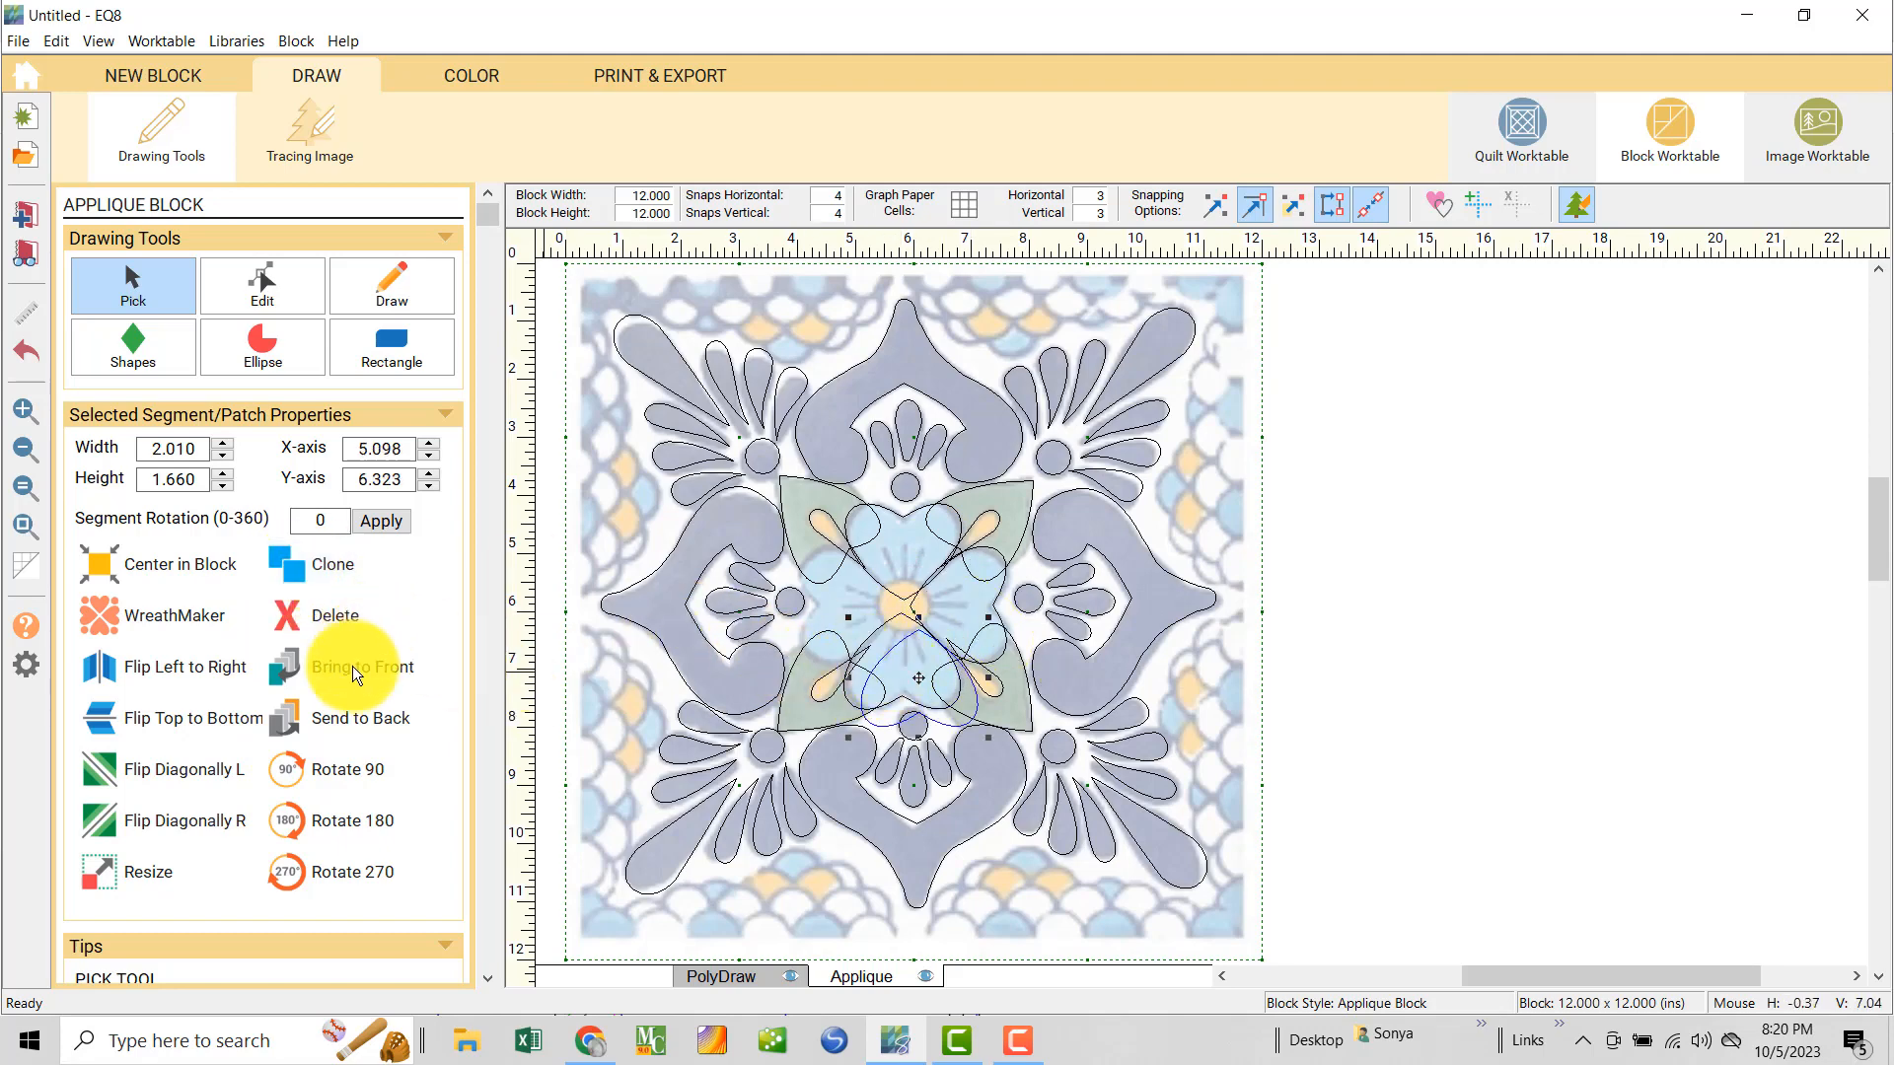
pyautogui.click(291, 778)
pyautogui.moveTo(918, 677); pyautogui.dragTo(845, 603)
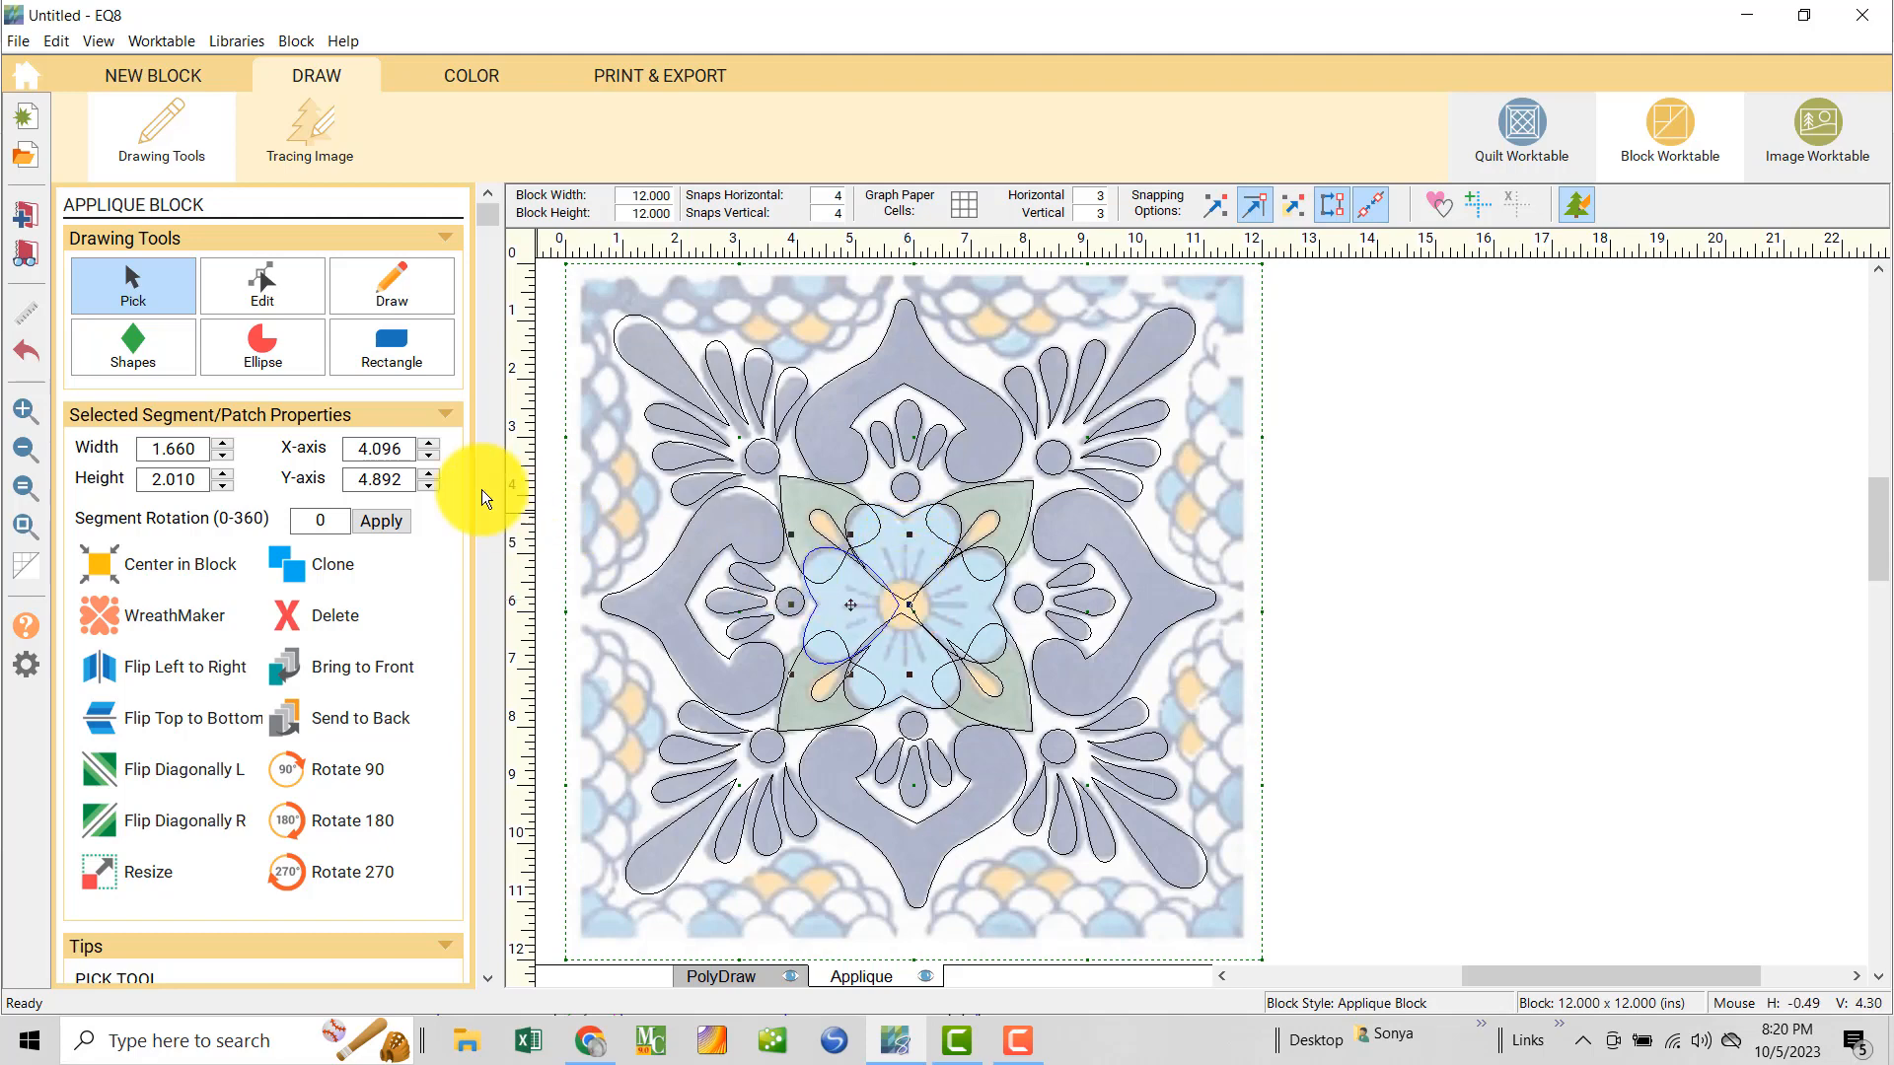
# - Activate straight-line drawing with the Draw tool
pyautogui.click(387, 276)
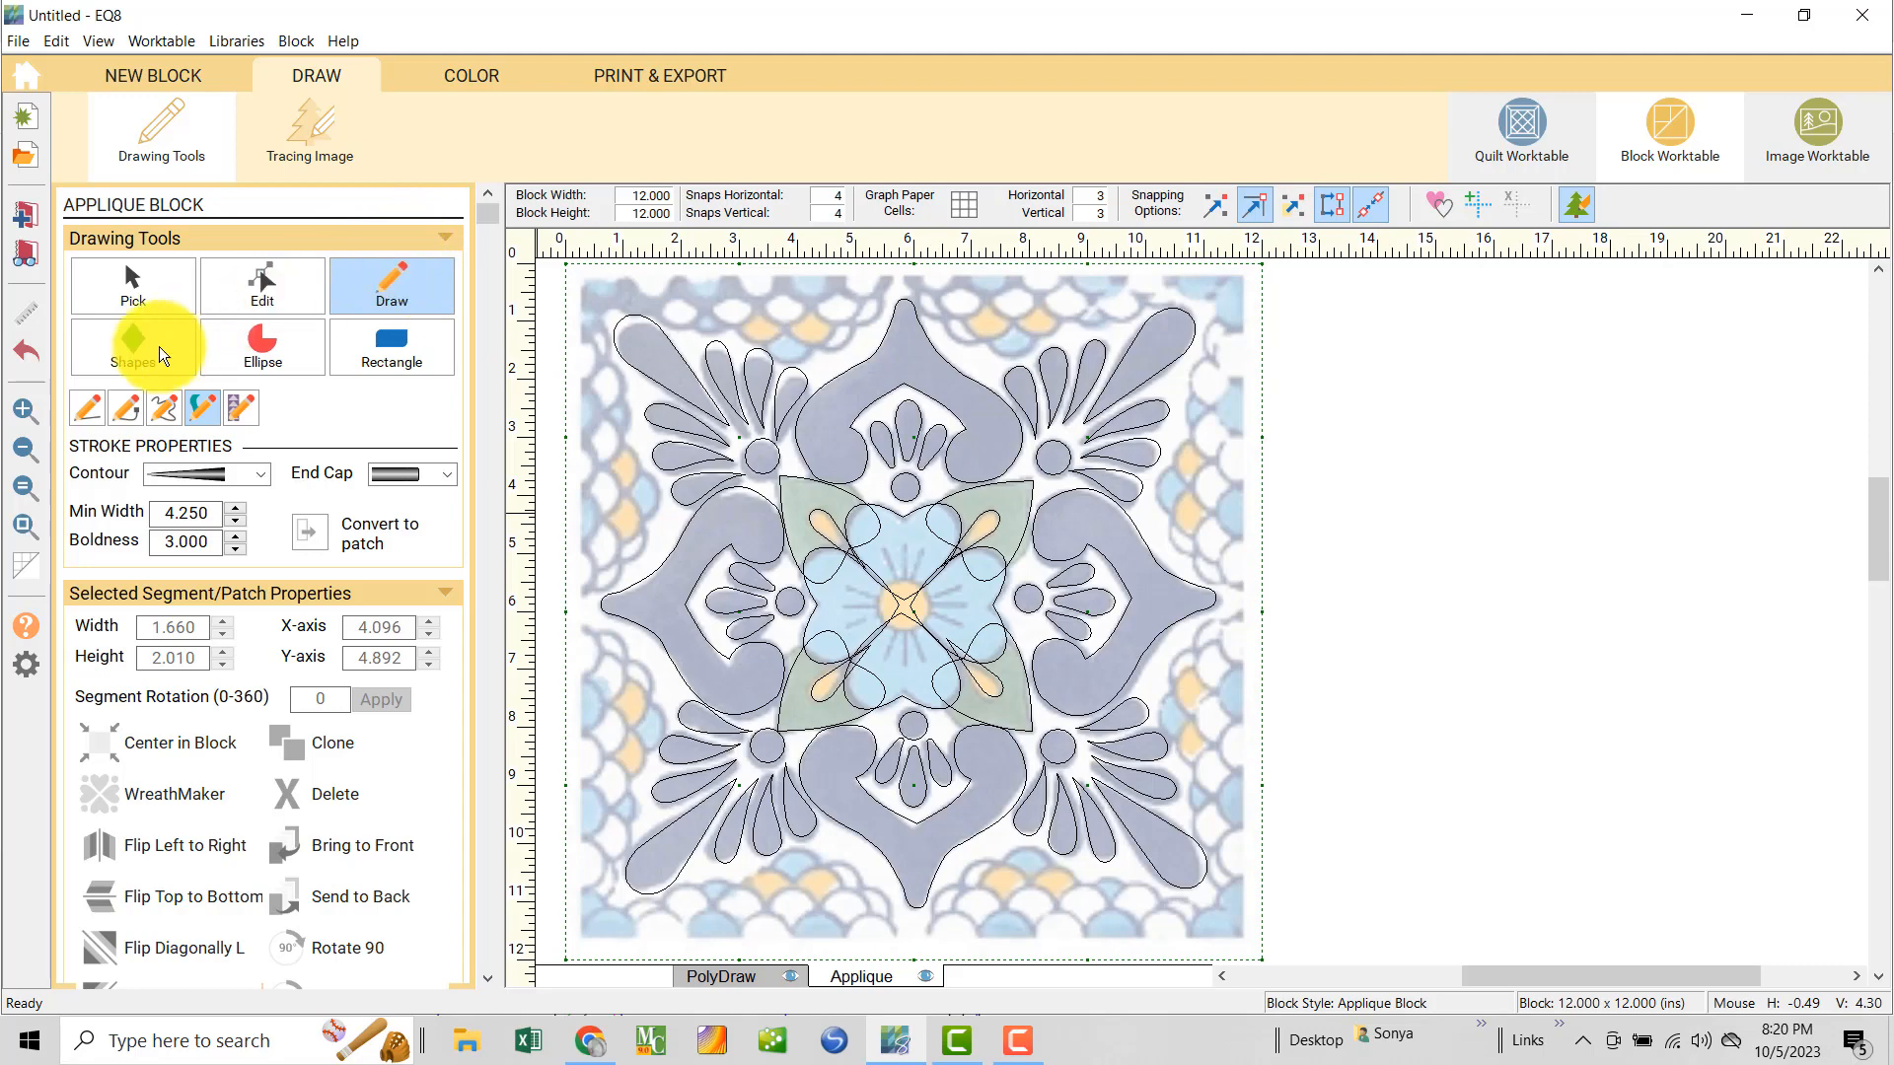
pyautogui.click(88, 406)
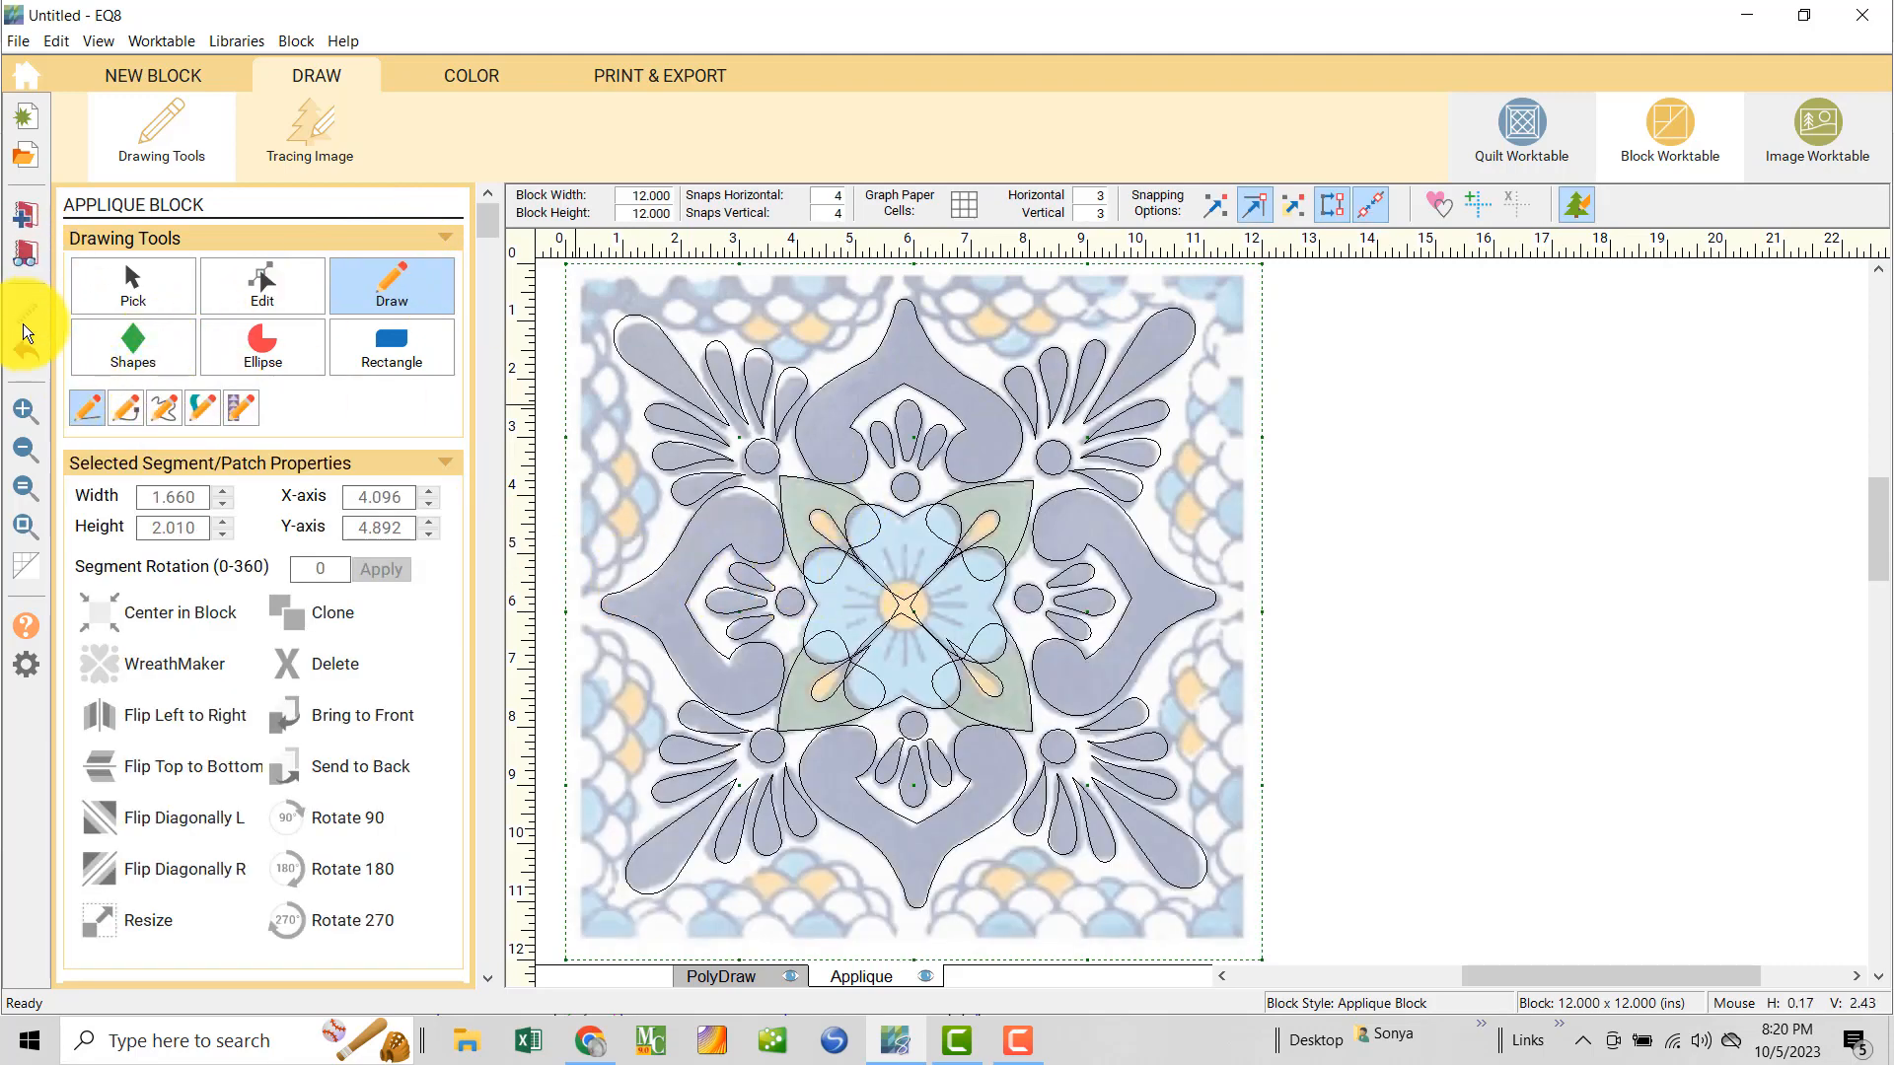
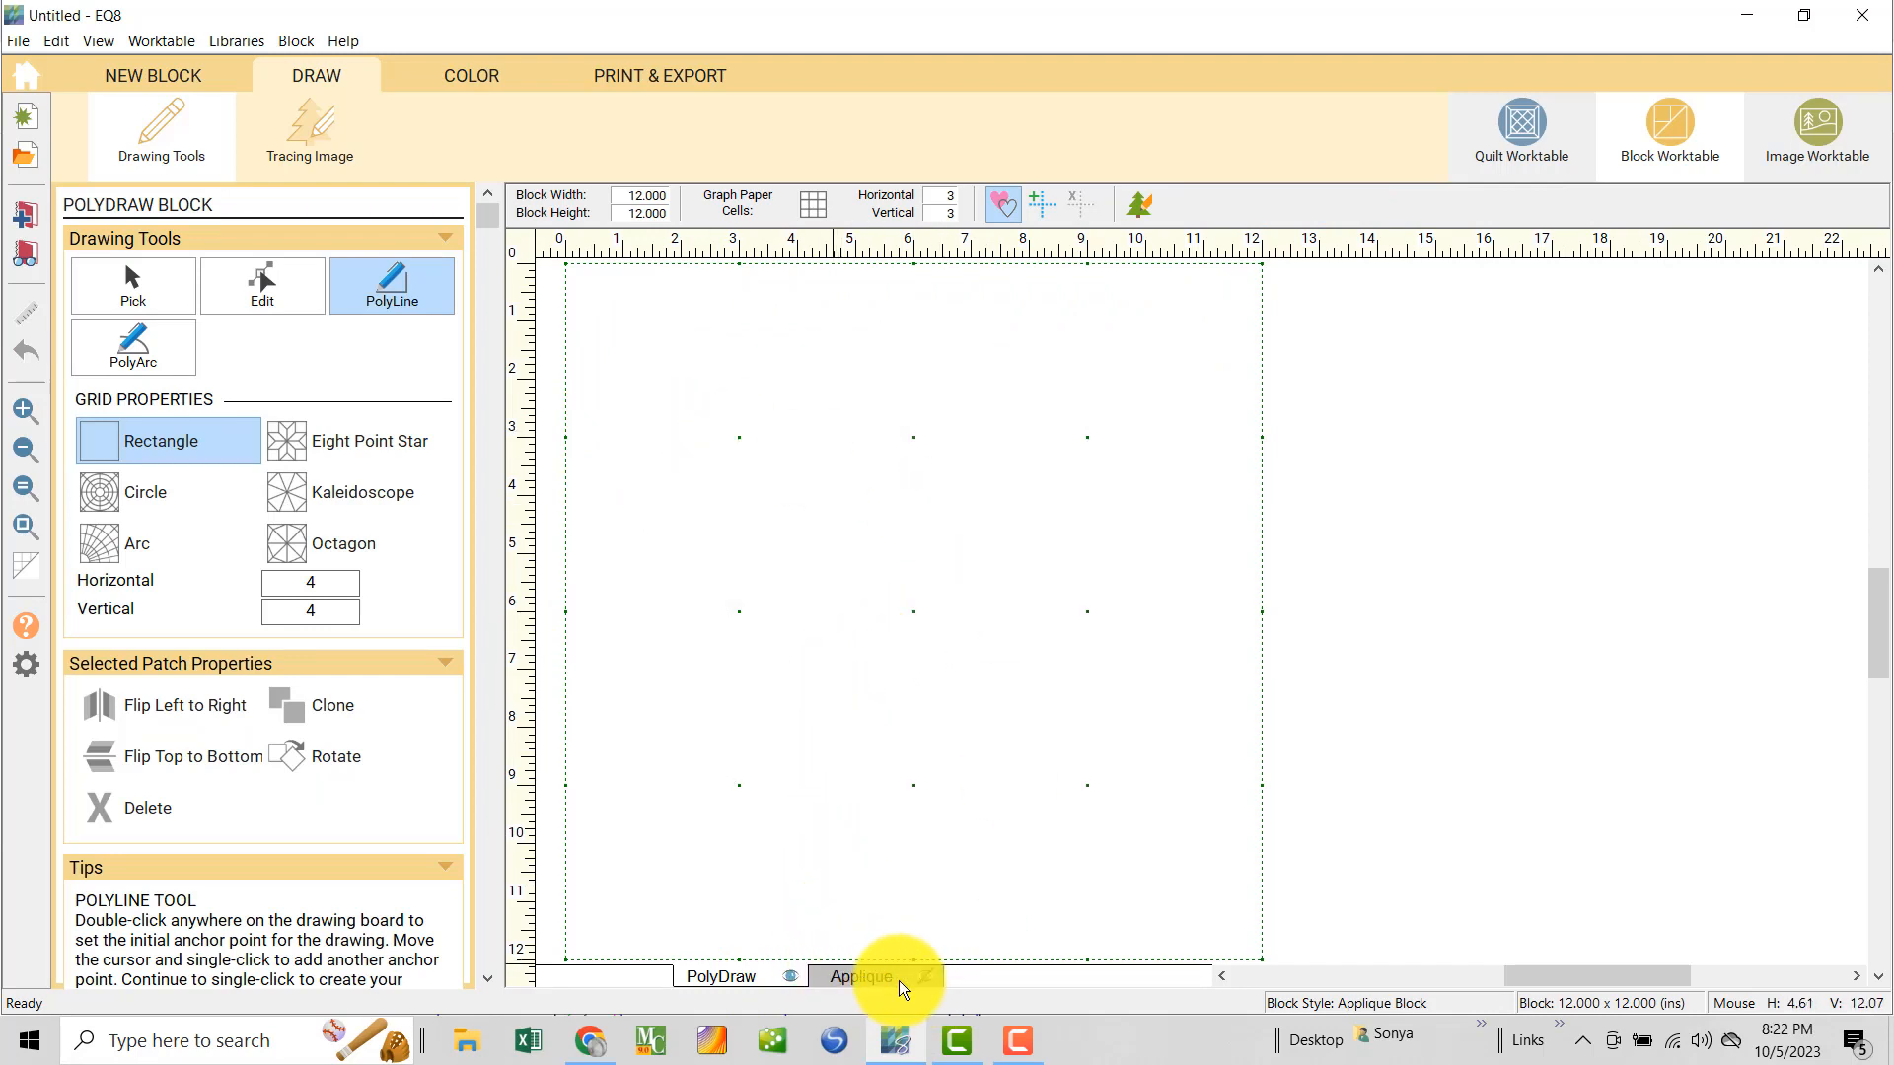
# - Return to the Applique layer, make it visible and open the block for fabric coloring
pyautogui.click(918, 975)
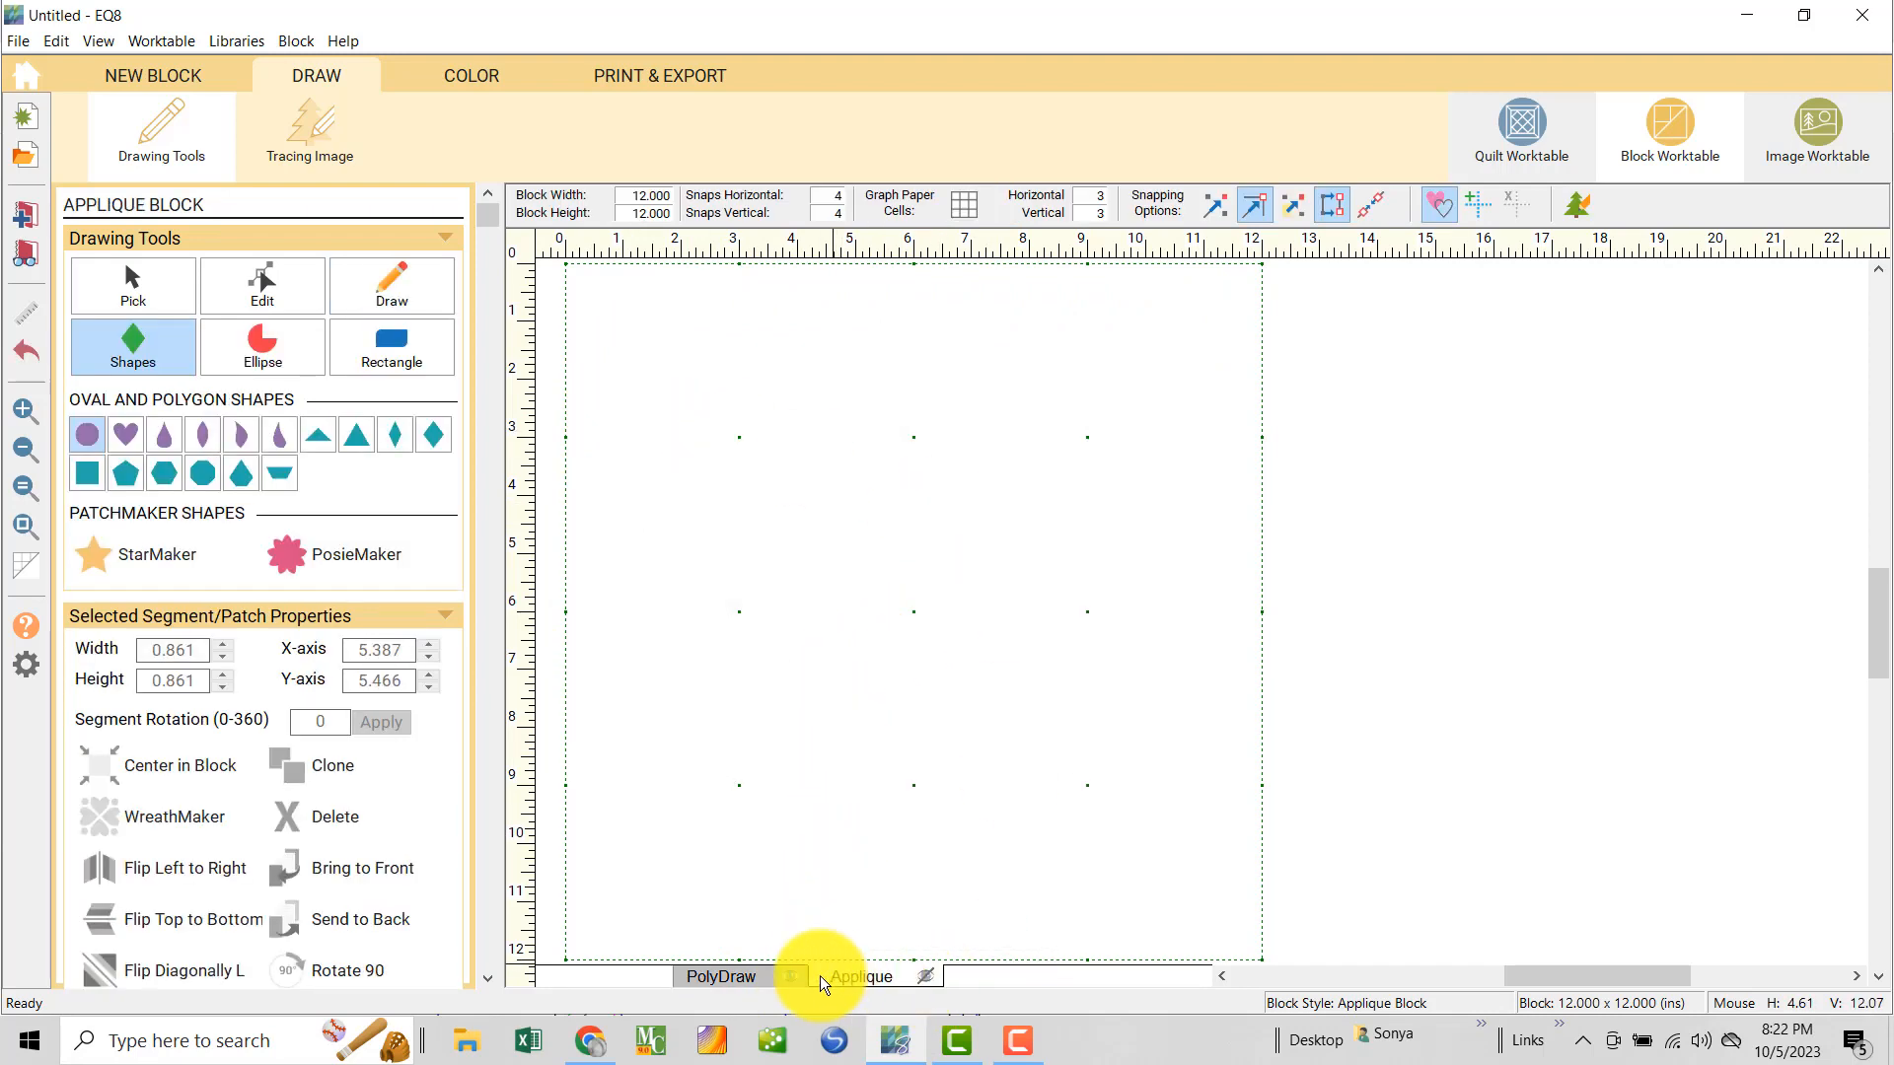
pyautogui.click(925, 977)
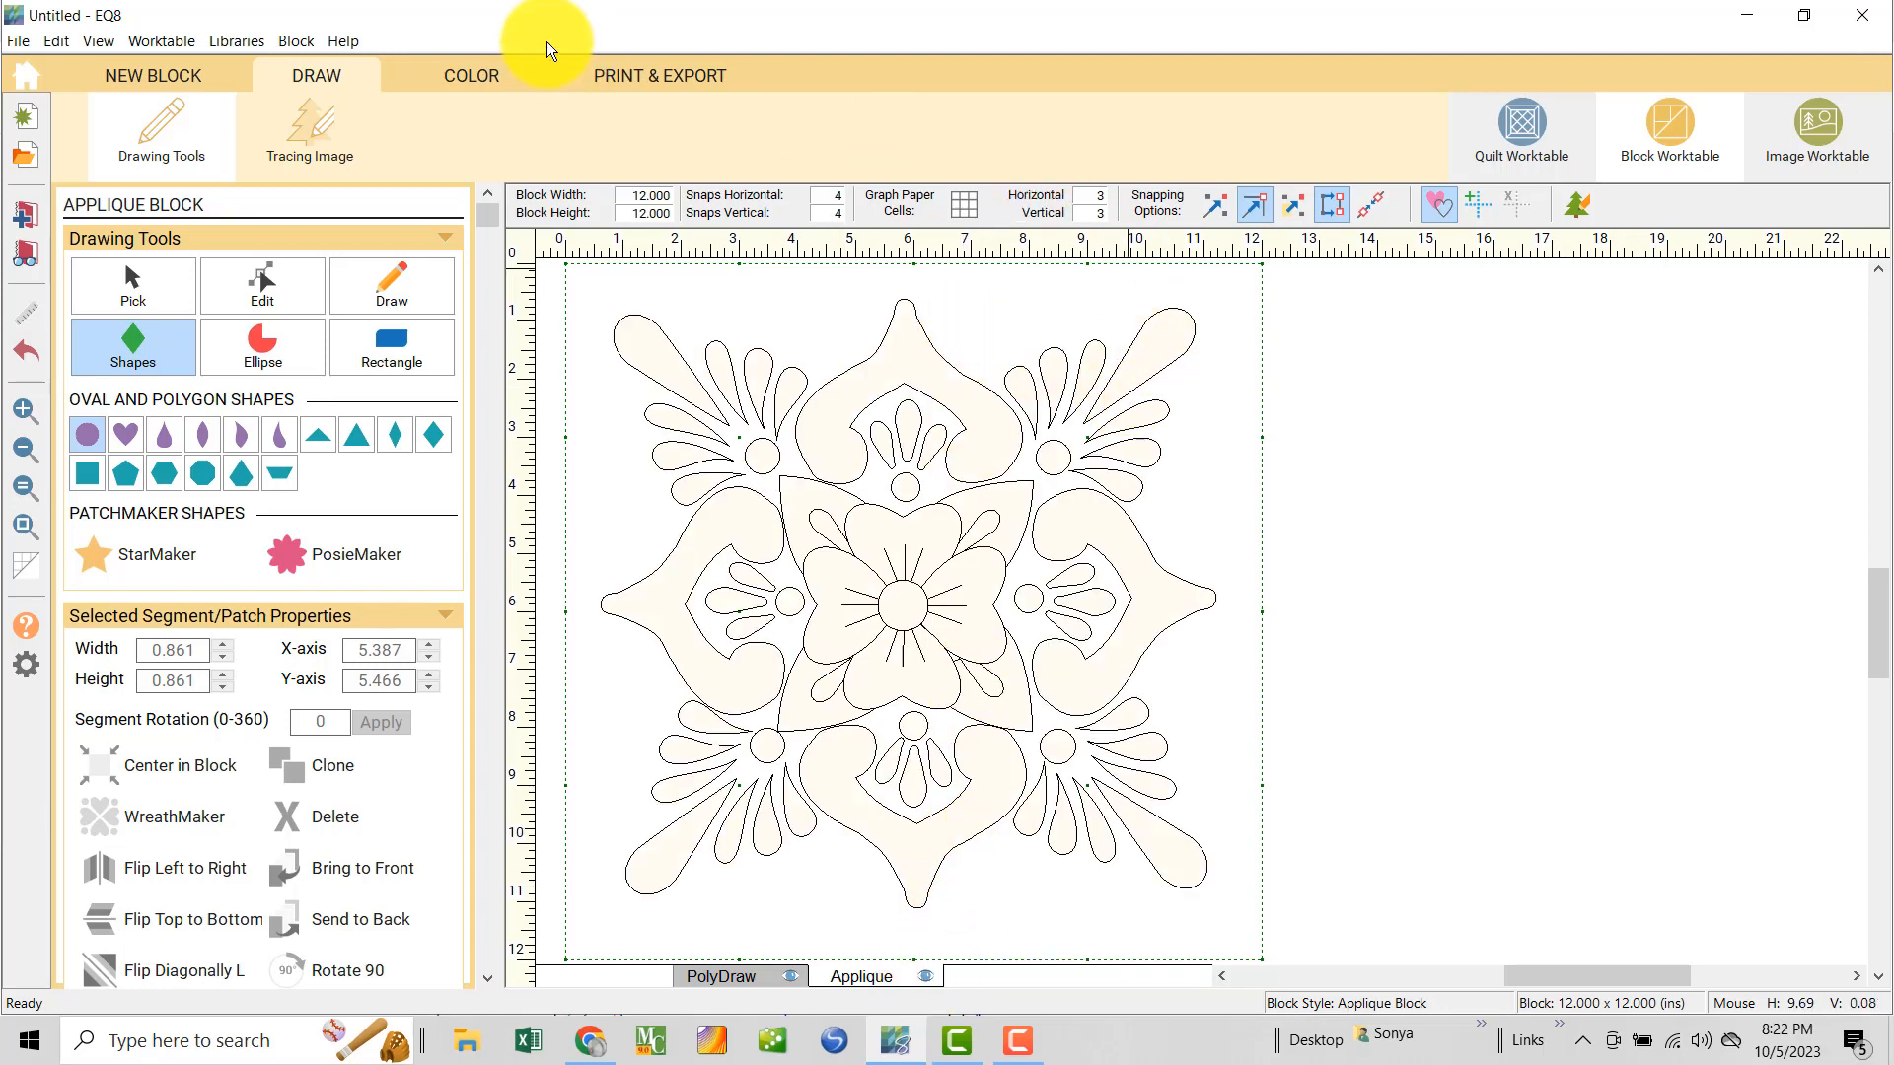
pyautogui.click(483, 74)
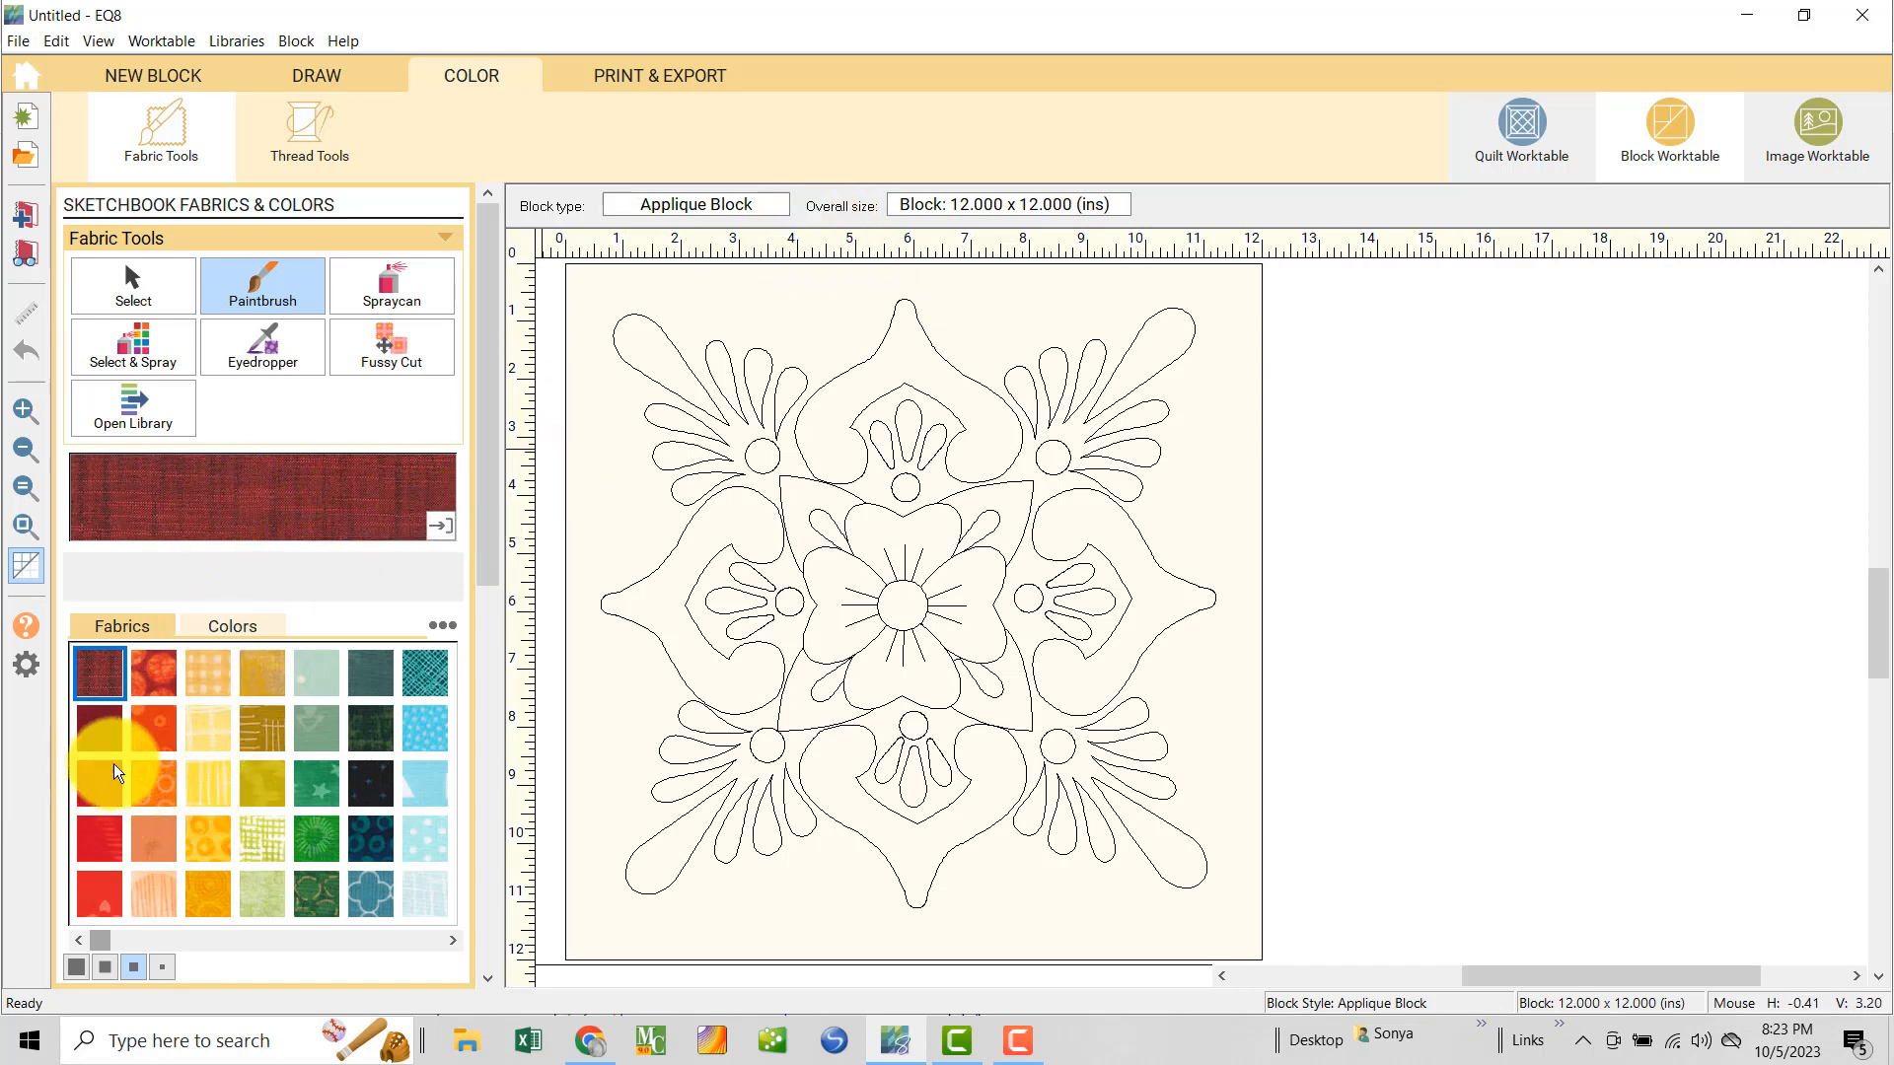
# - Color all four petals of the central flower with the bright red printed fabric
pyautogui.click(98, 893)
pyautogui.click(906, 522)
pyautogui.click(832, 564)
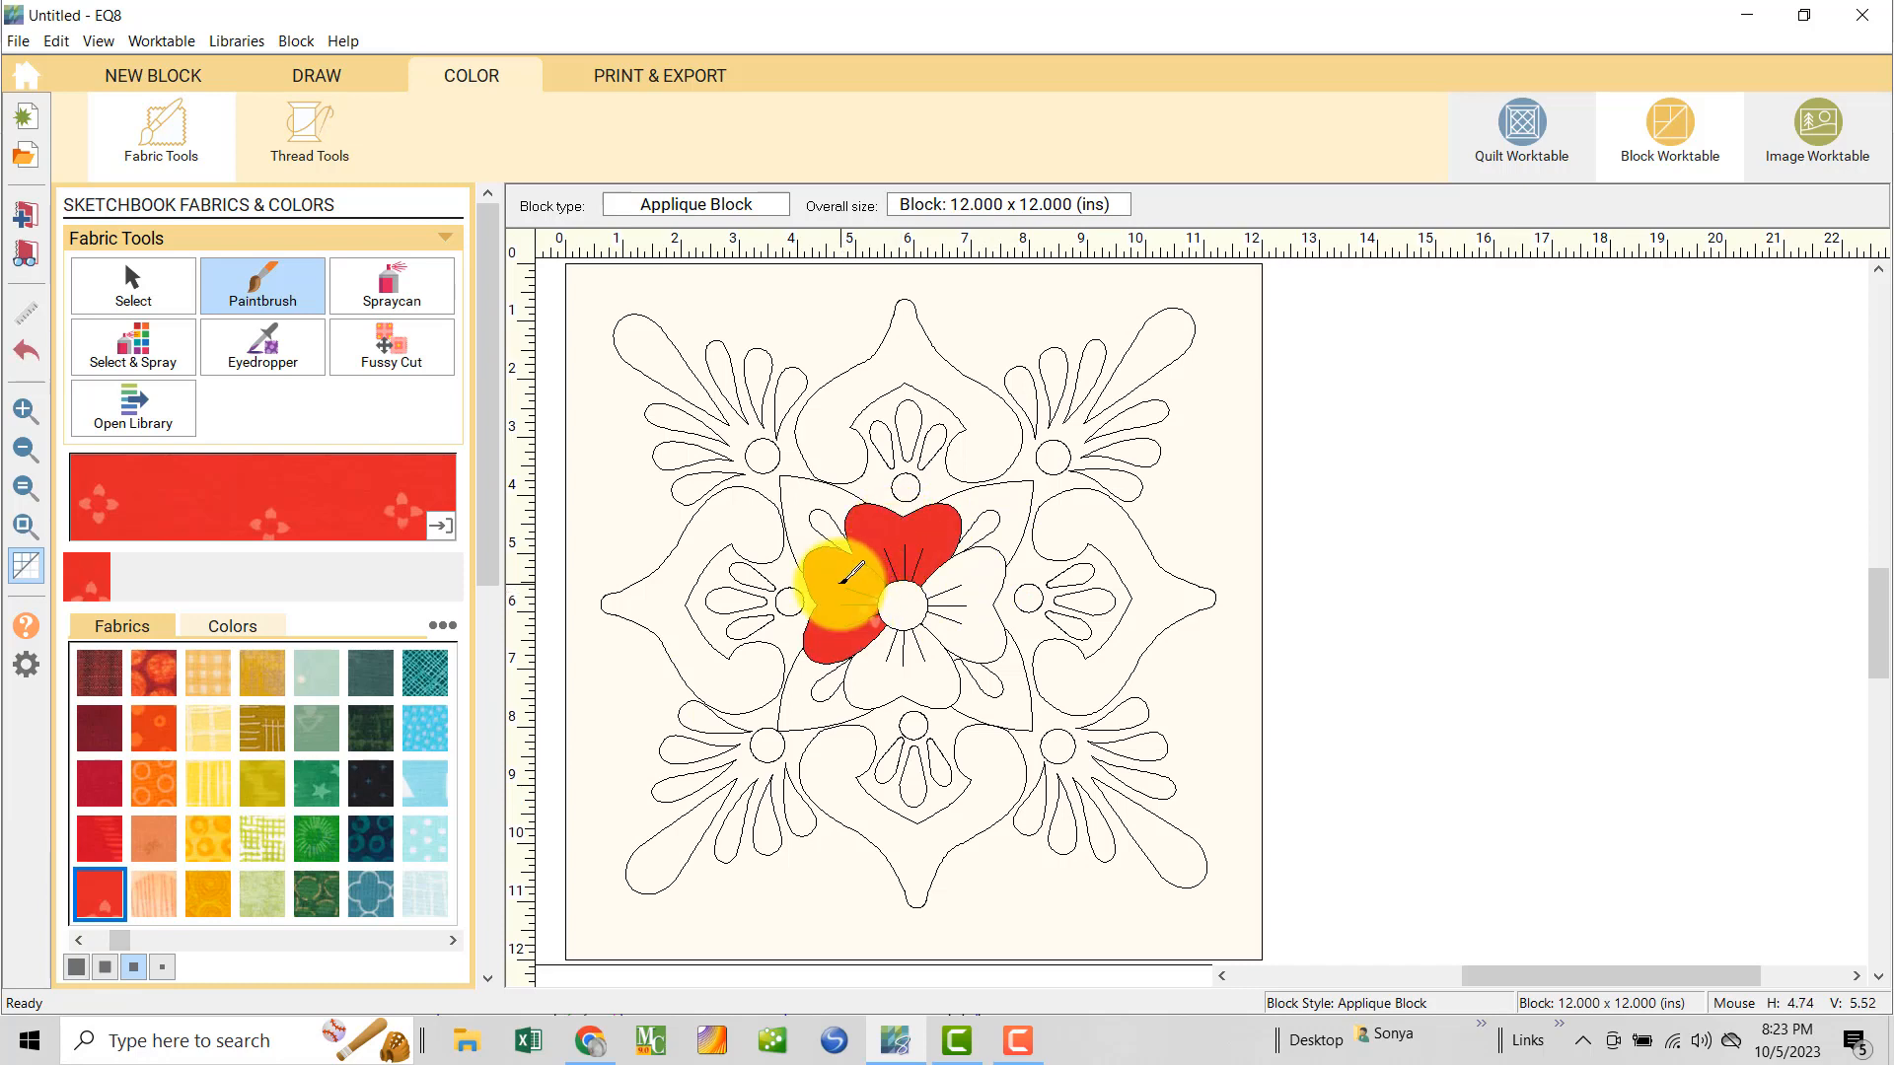
pyautogui.click(866, 677)
pyautogui.click(976, 611)
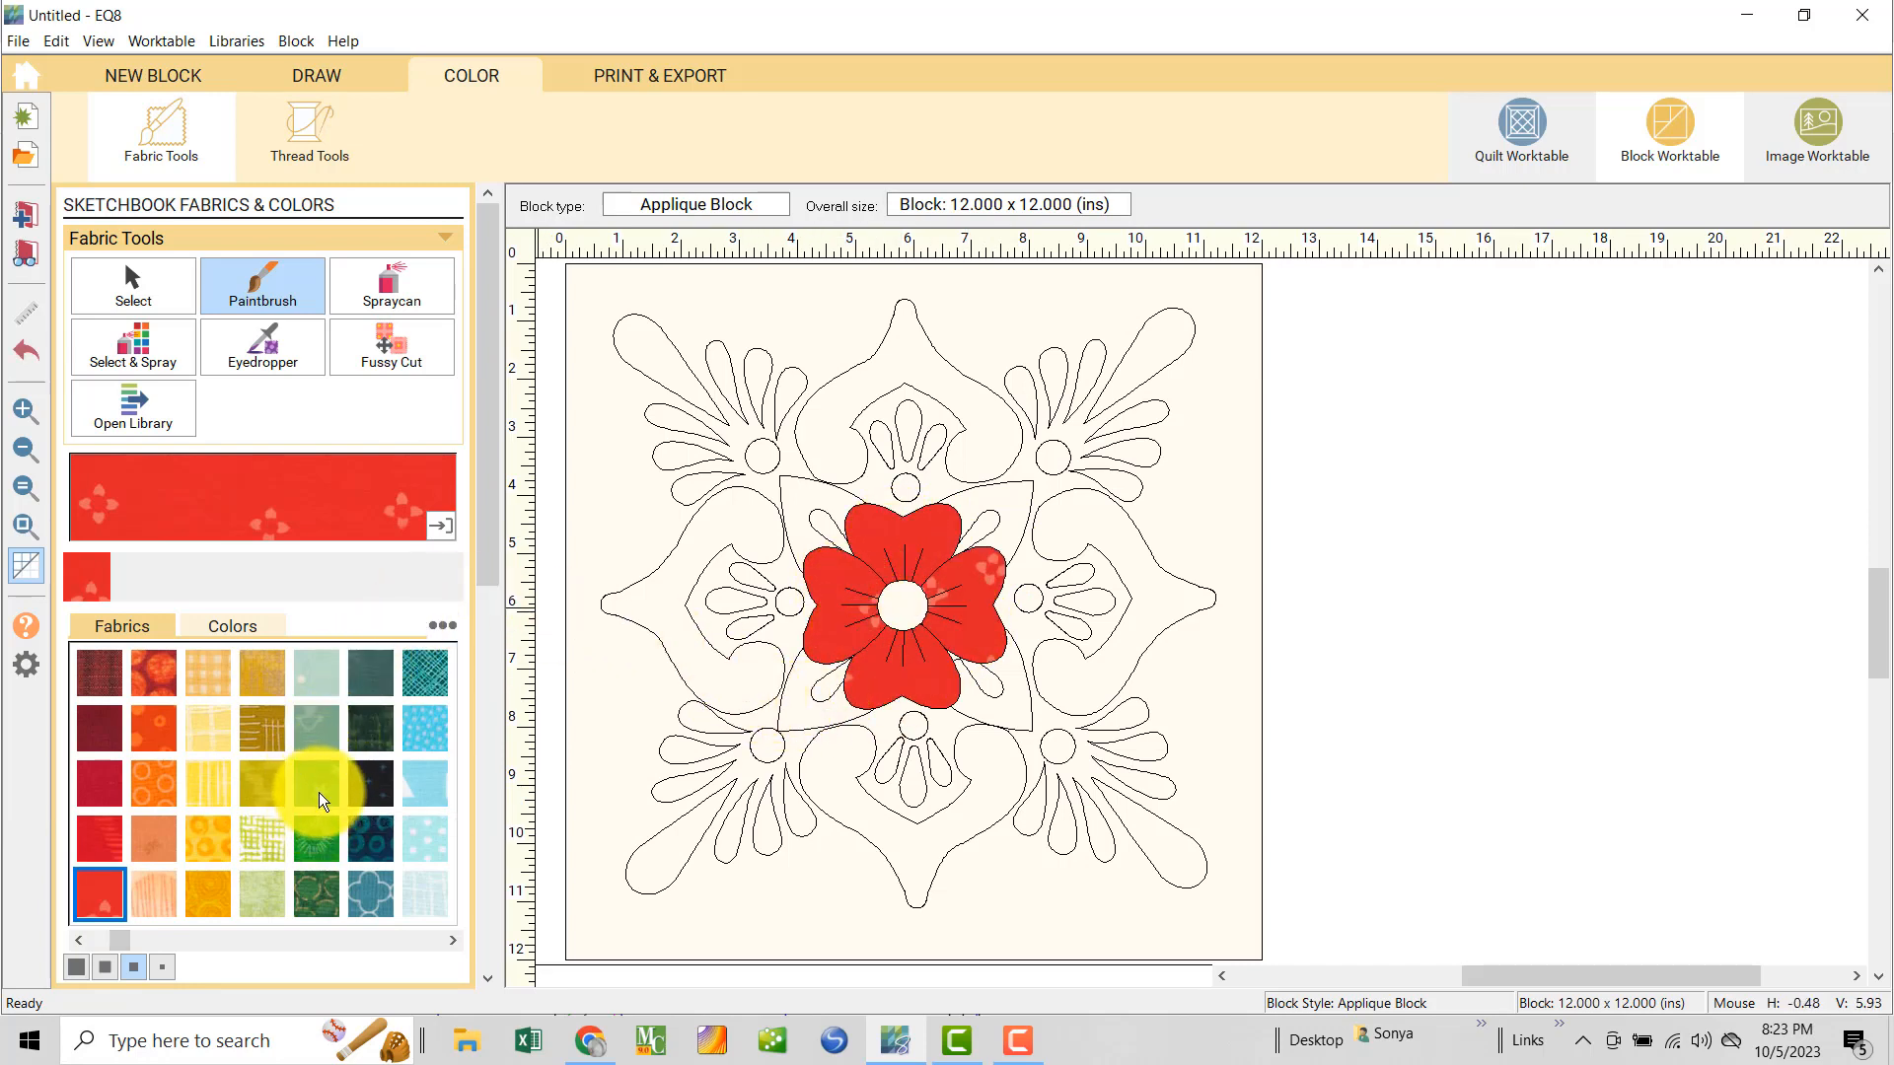
# - Color the four leaves around the flower with the green starburst fabric
pyautogui.click(316, 836)
pyautogui.click(801, 493)
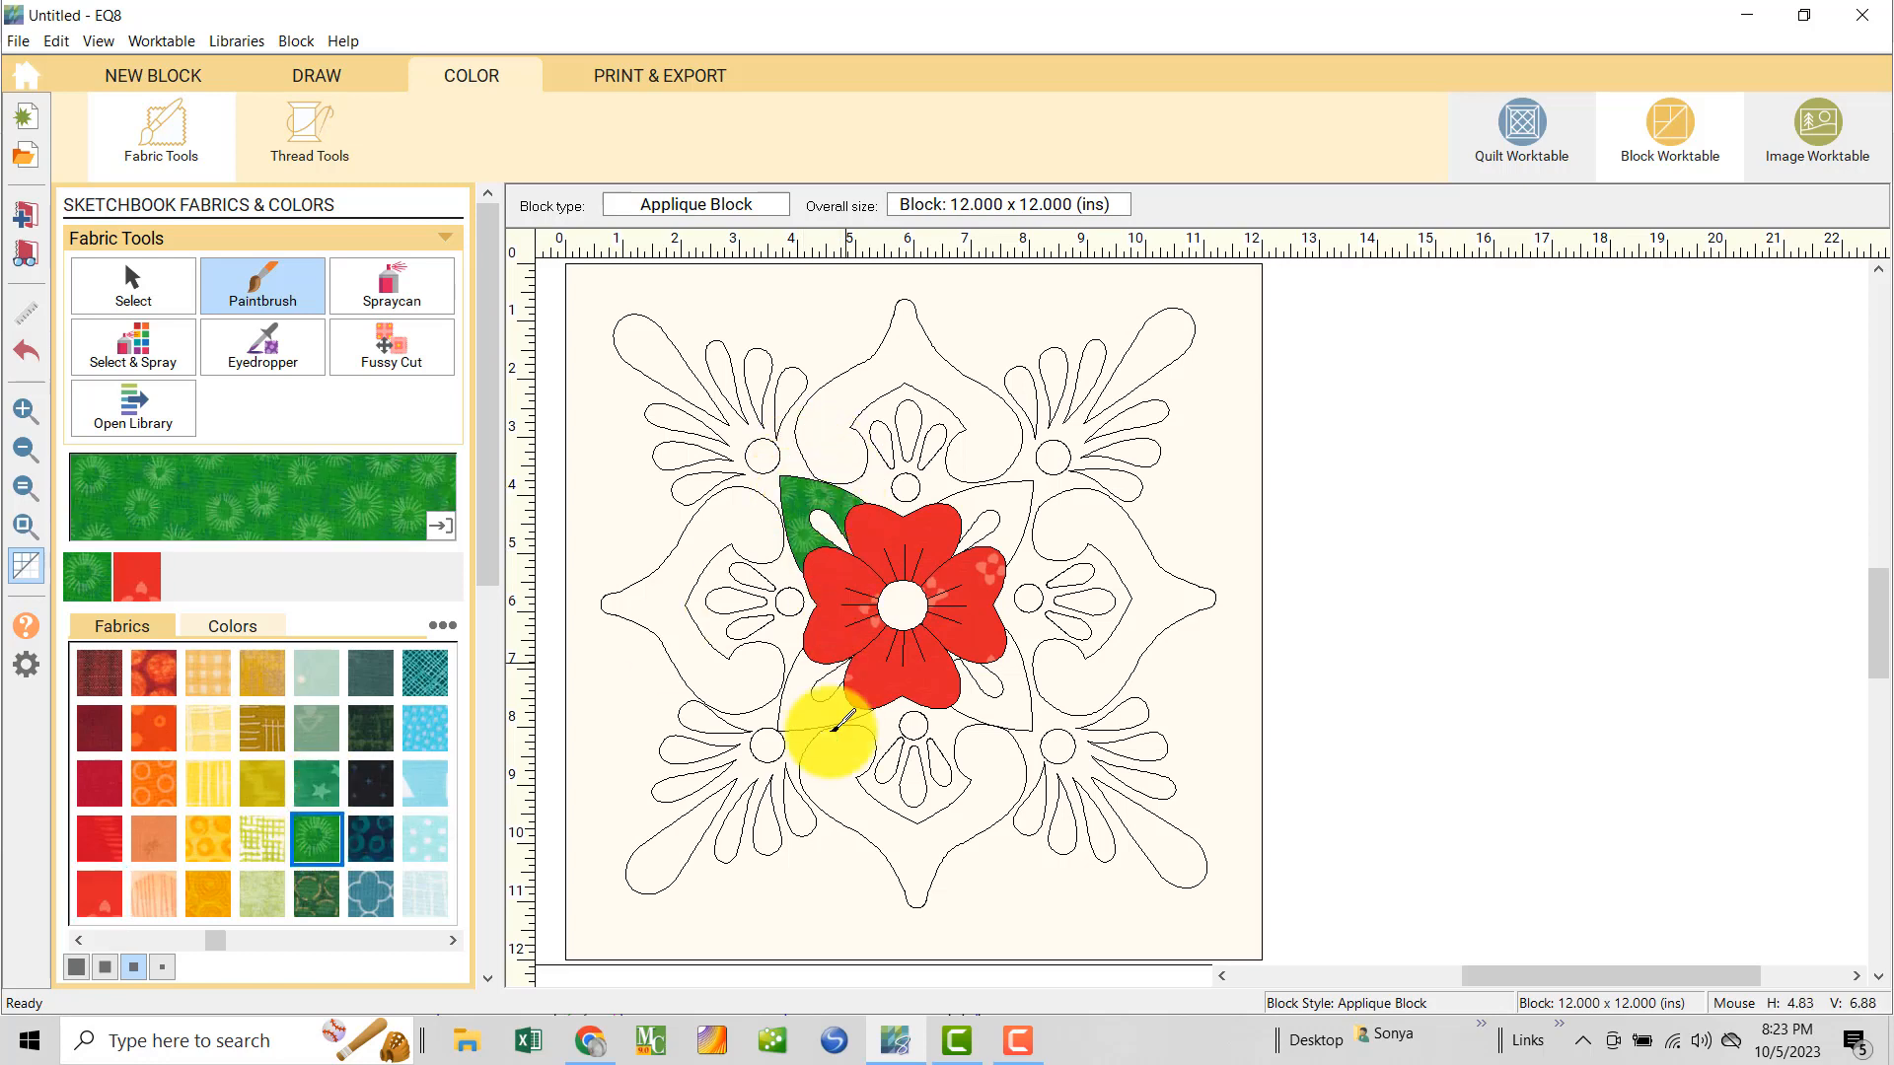
pyautogui.click(794, 705)
pyautogui.click(997, 705)
pyautogui.click(1021, 503)
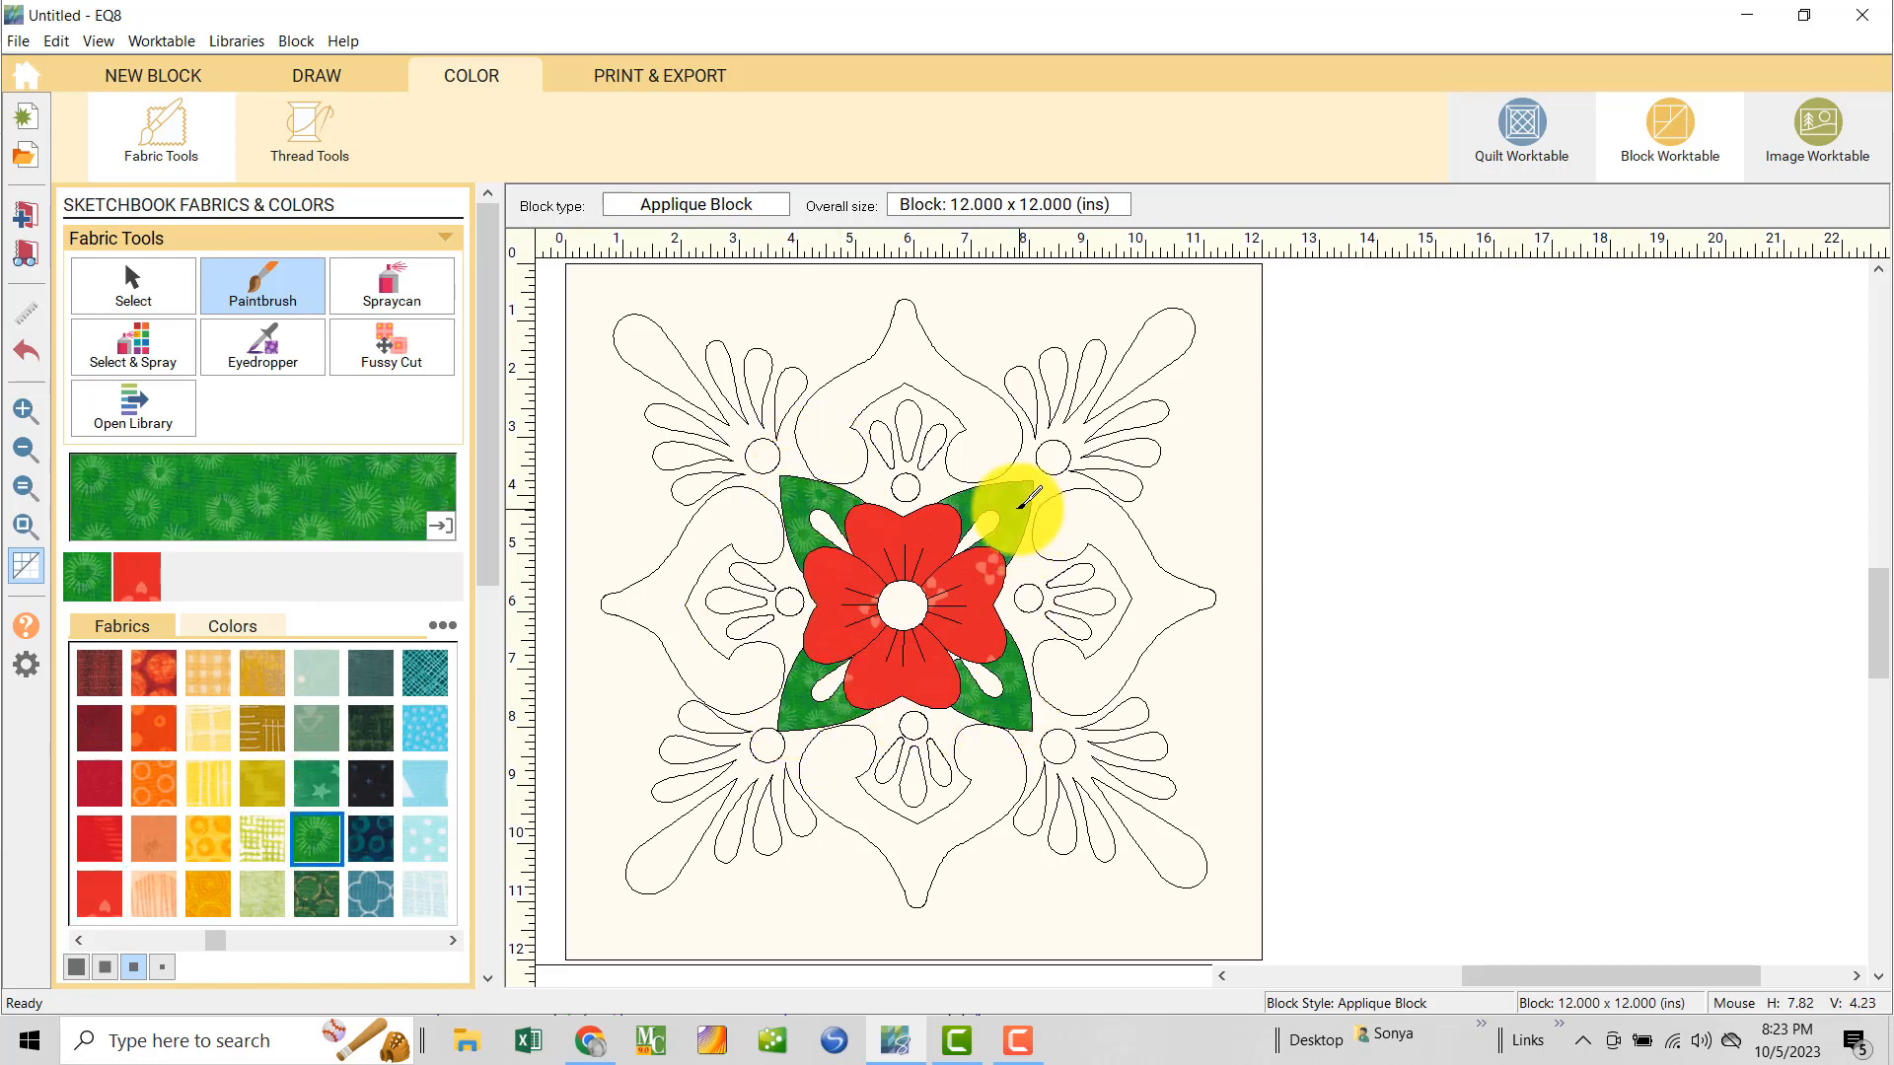
# - Color the teardrops inside the four leaves with the pale yellow plaid fabric
pyautogui.click(209, 728)
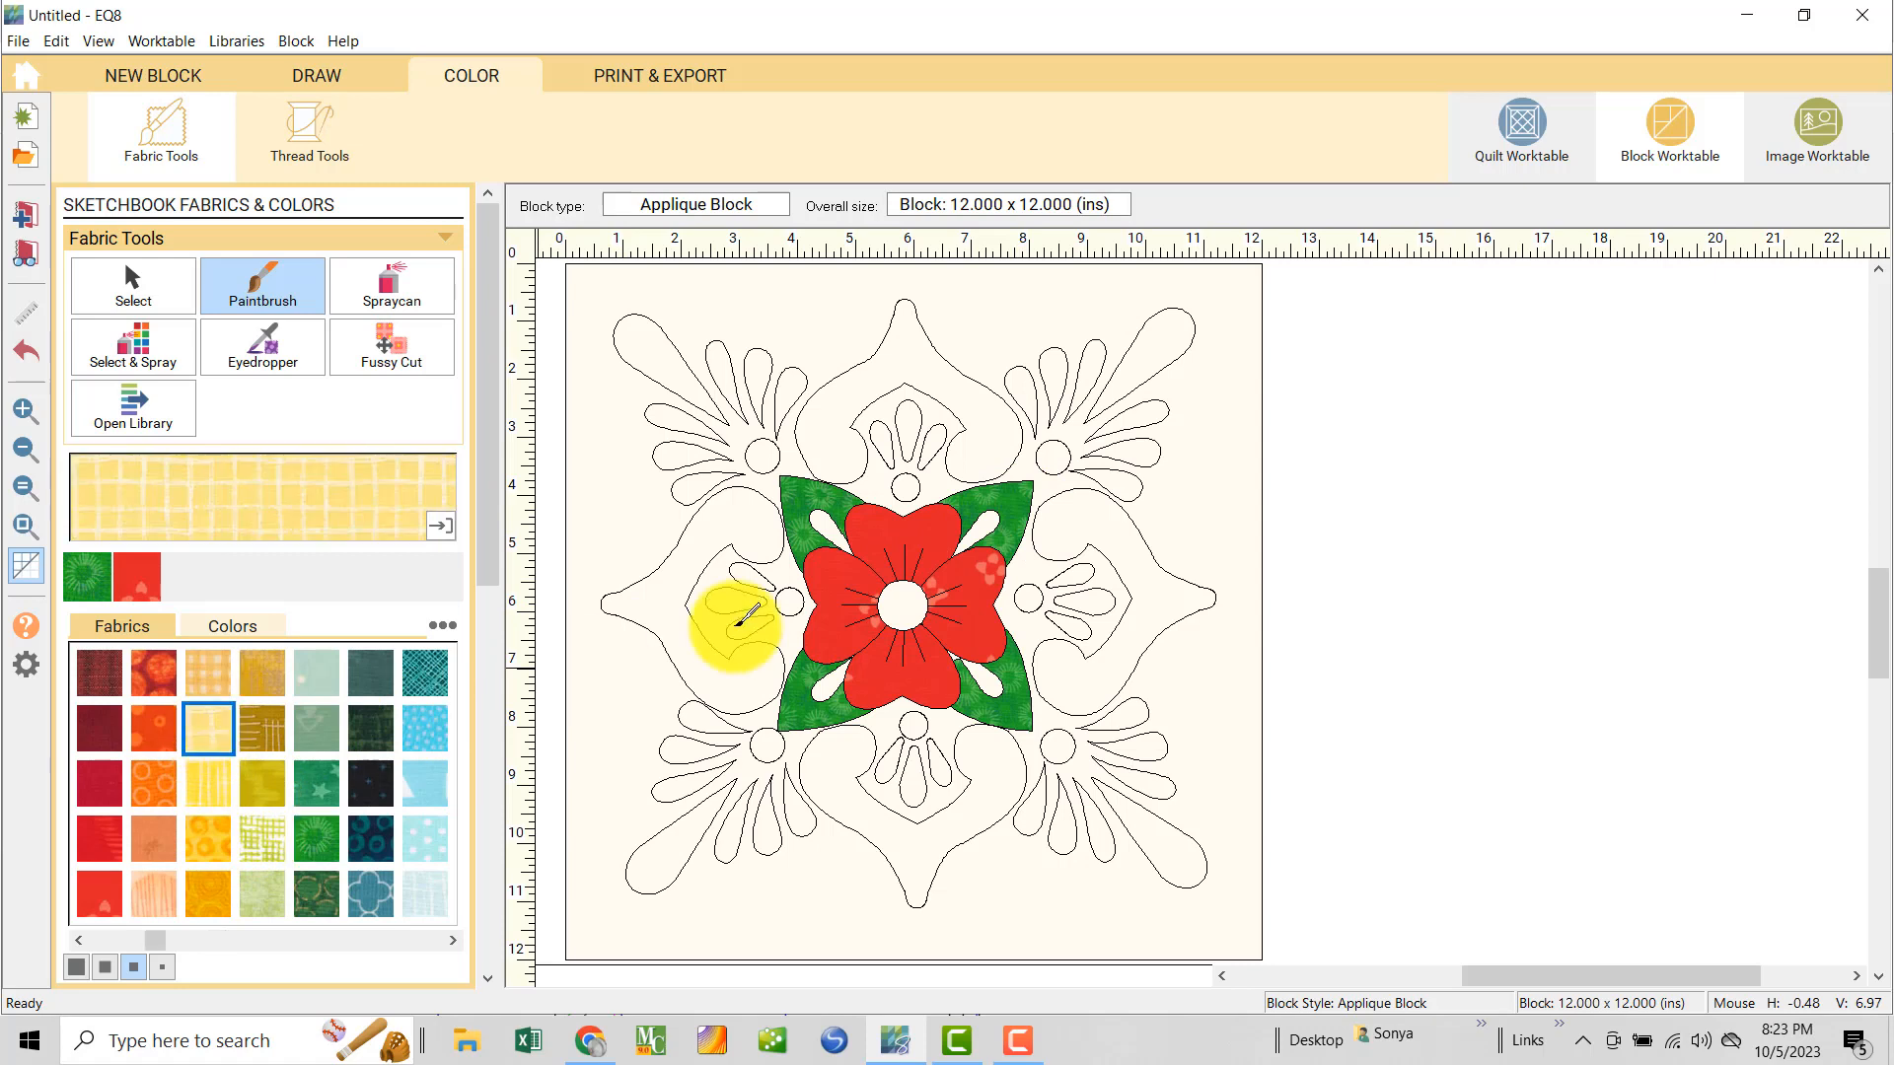
pyautogui.click(831, 526)
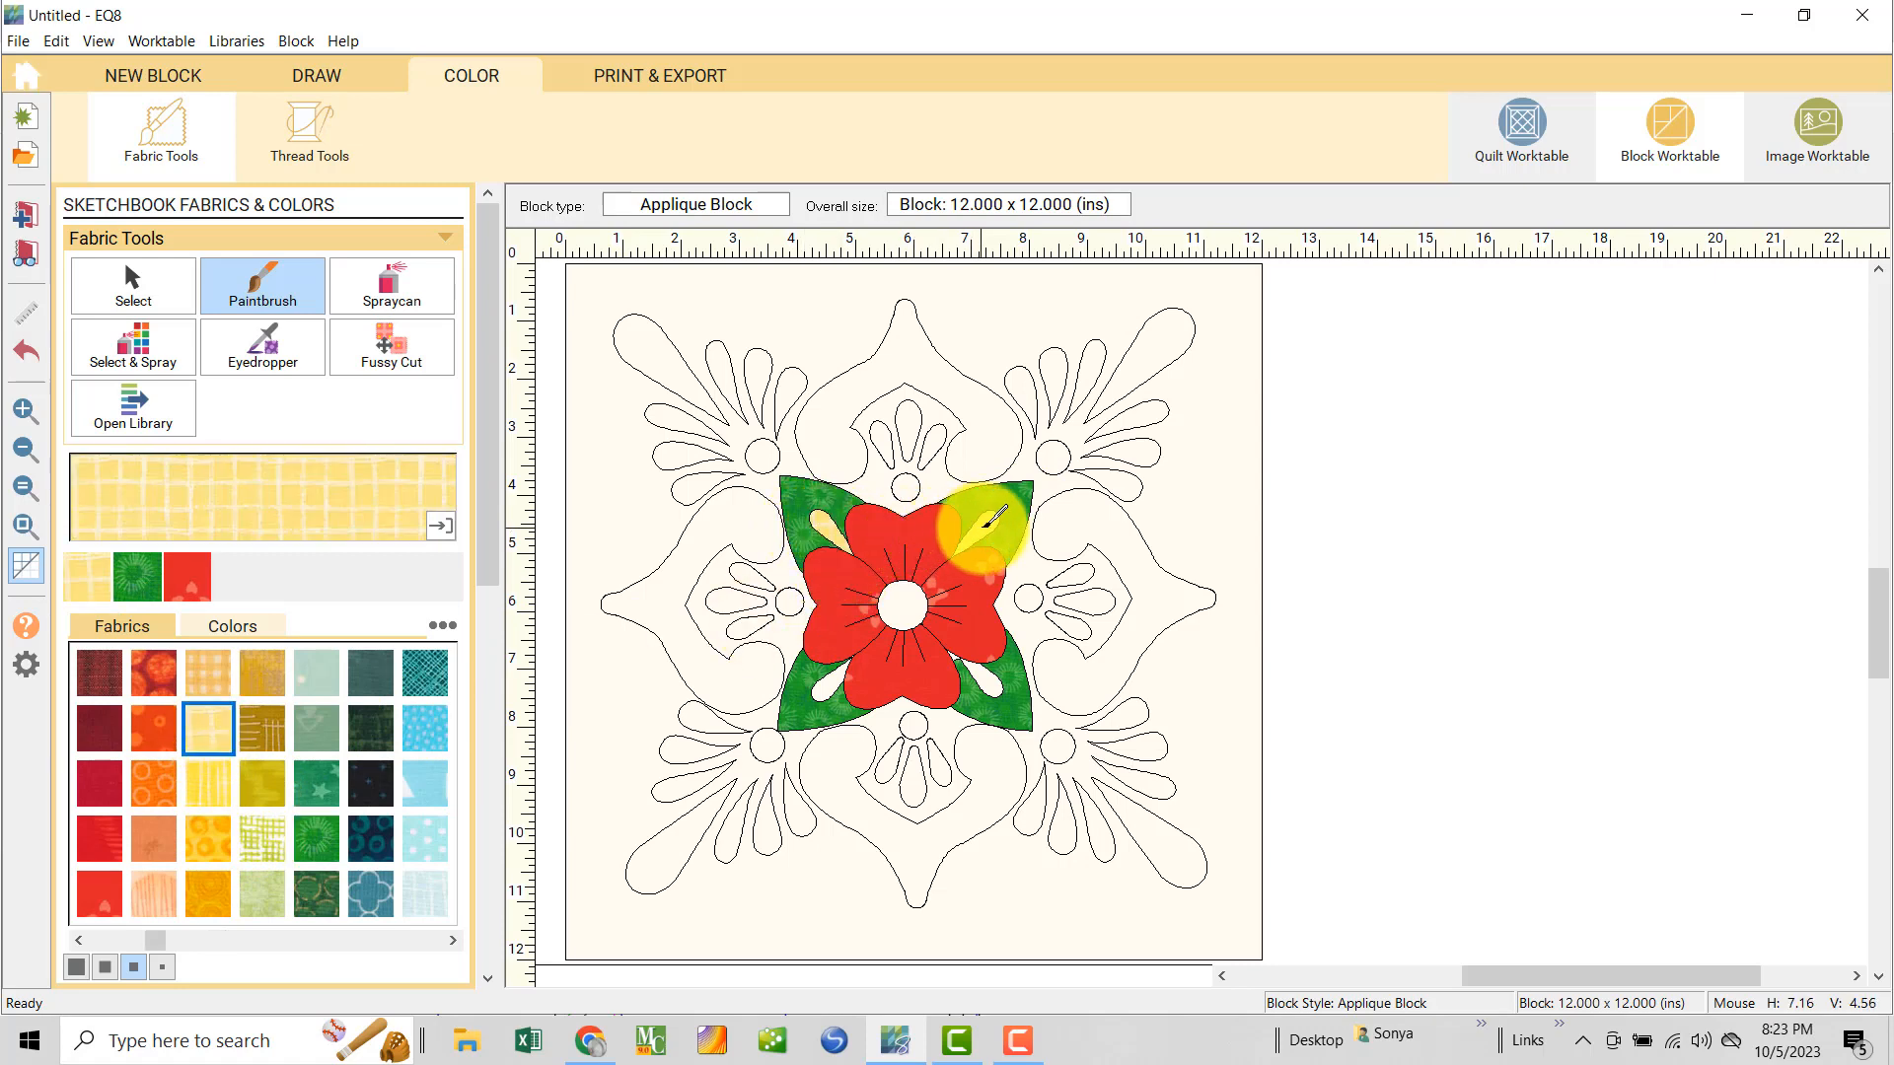
pyautogui.click(986, 678)
pyautogui.click(836, 683)
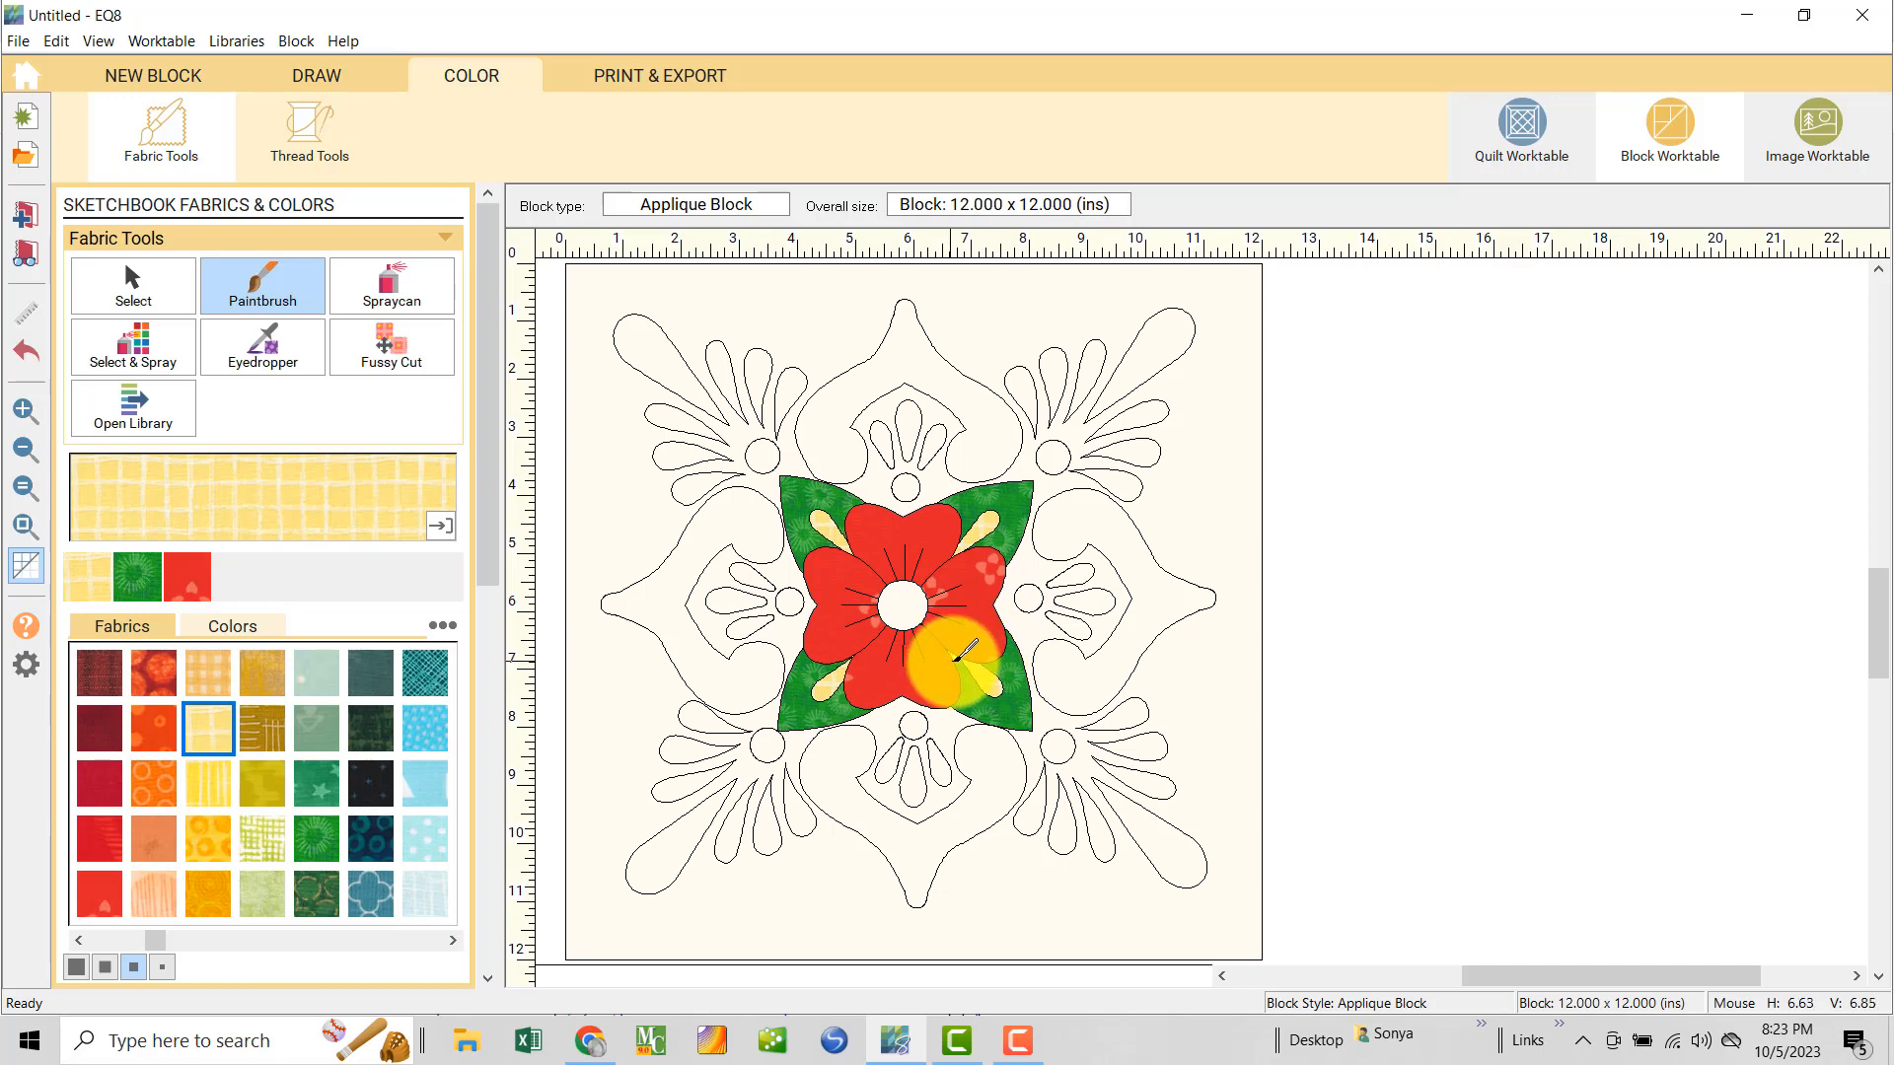
# - Move the lower-right leaf's inner node slightly toward the flower's center and show the patch fill
pyautogui.click(317, 75)
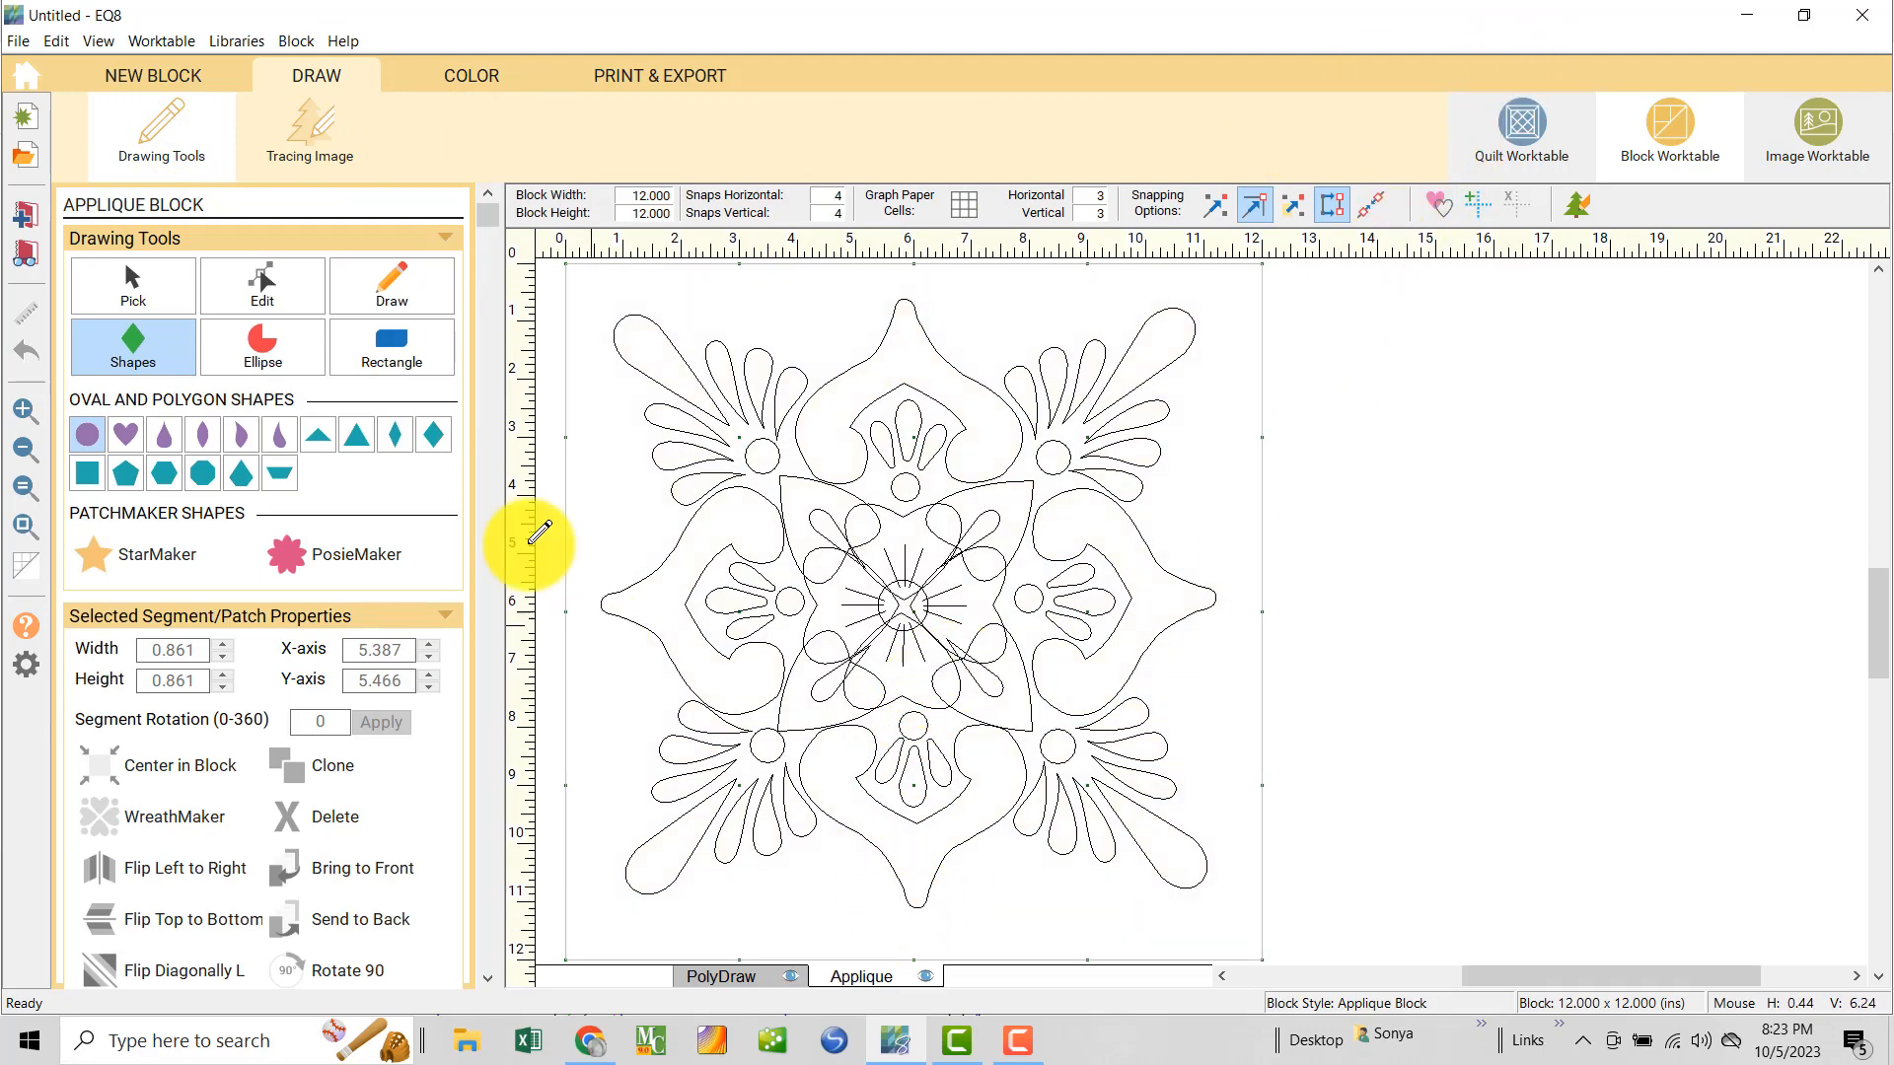
pyautogui.click(263, 286)
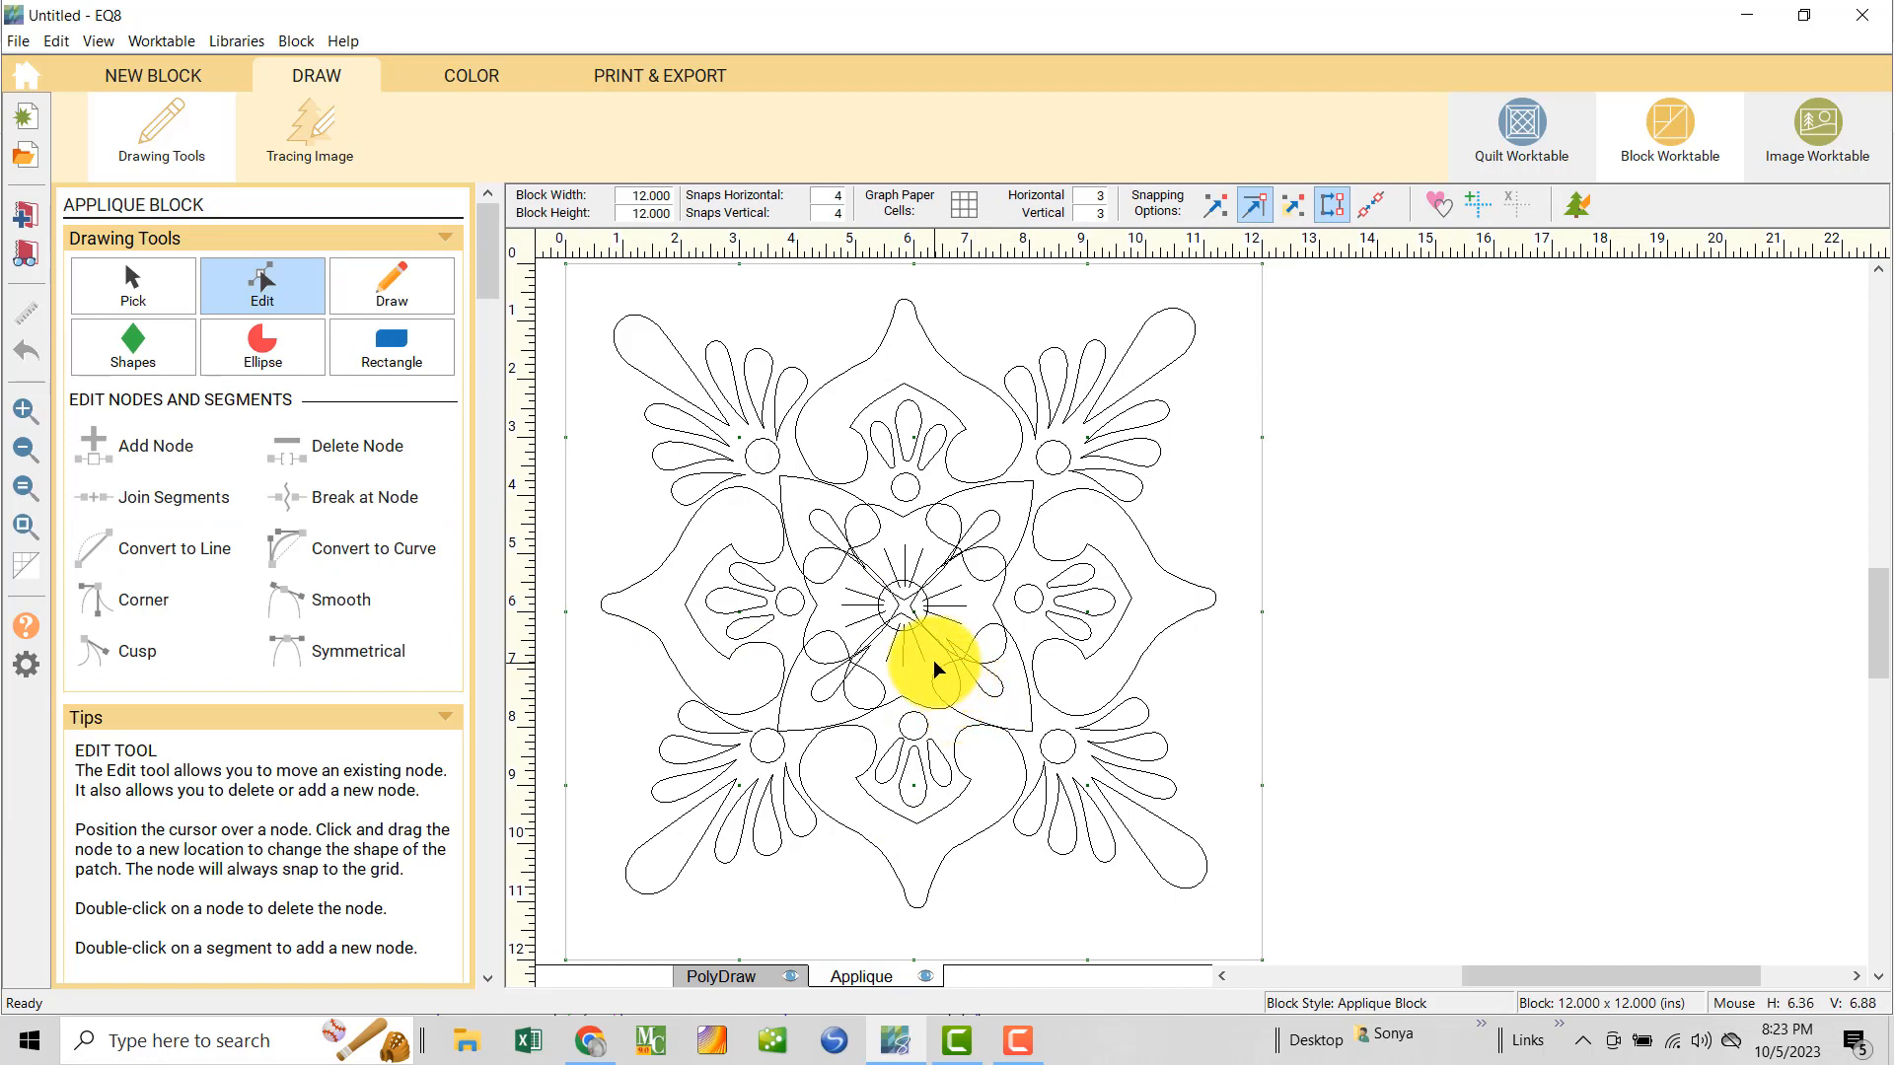
pyautogui.click(962, 667)
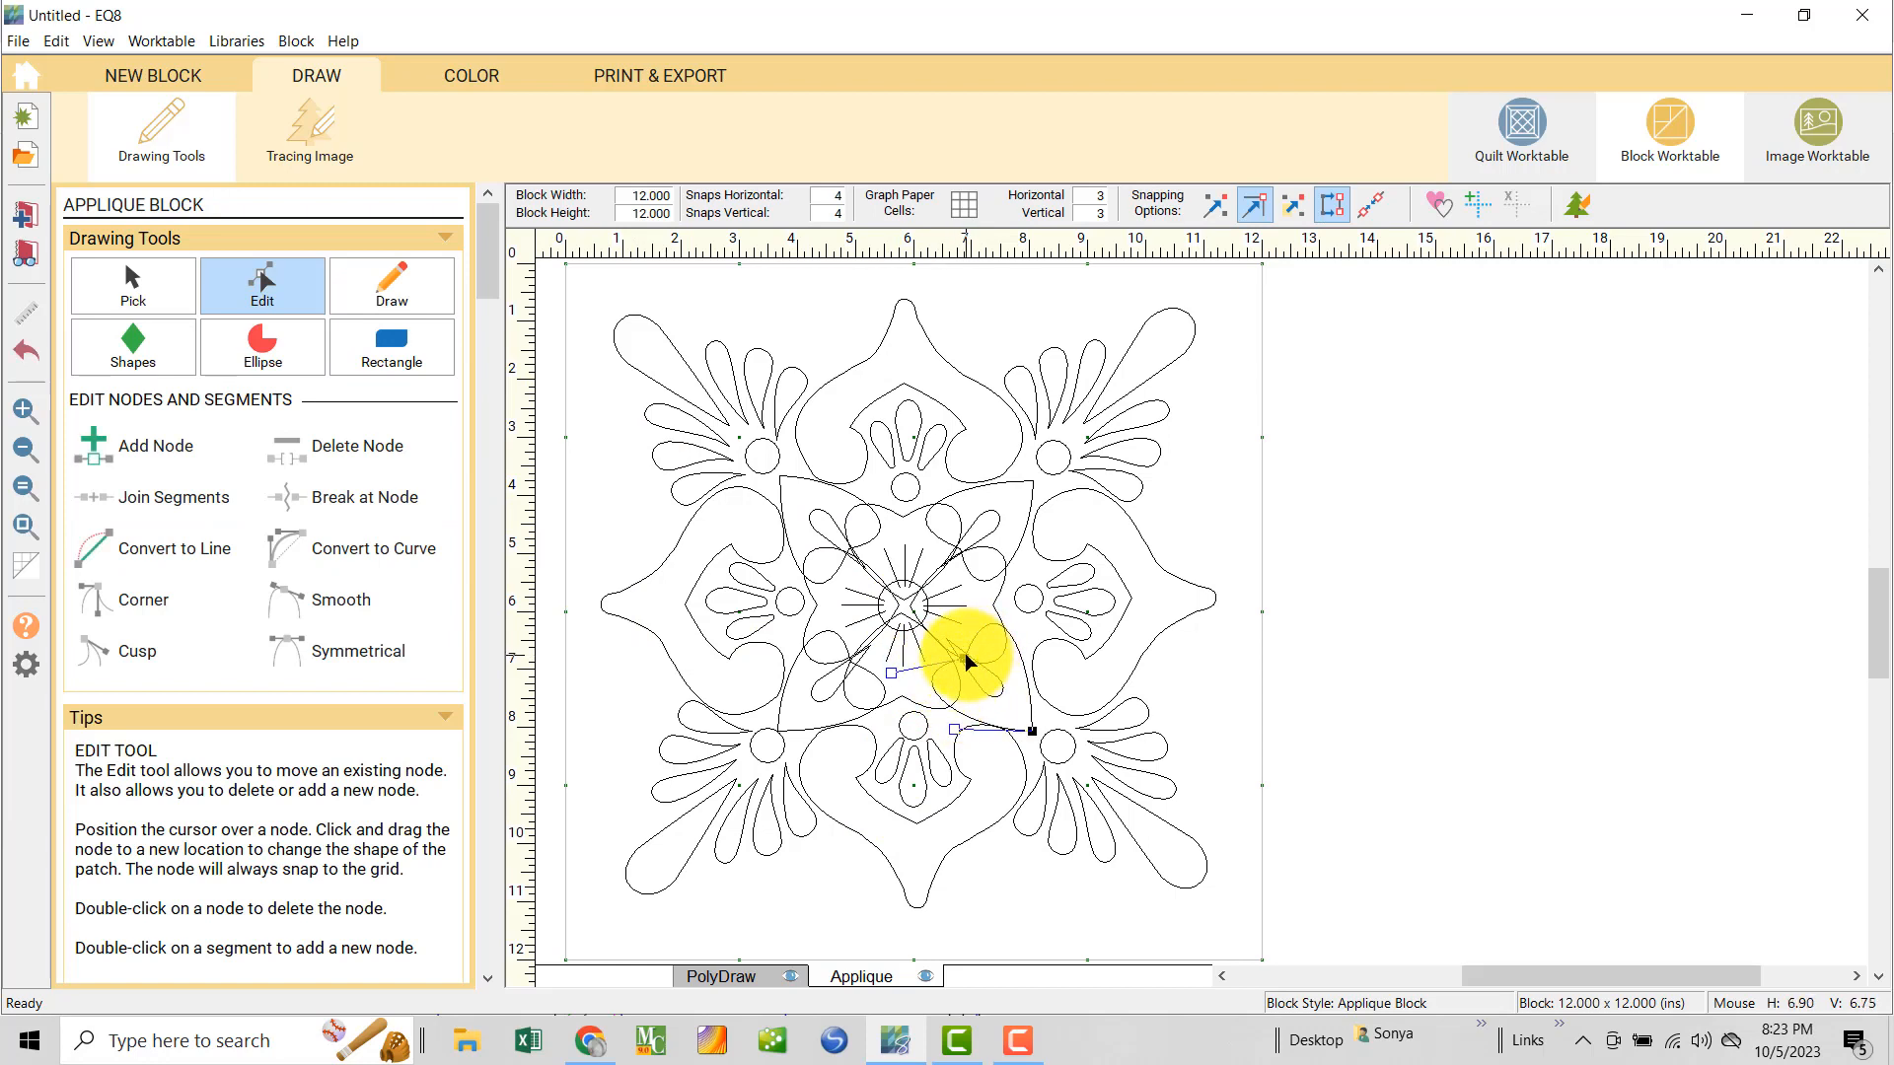
pyautogui.click(963, 659)
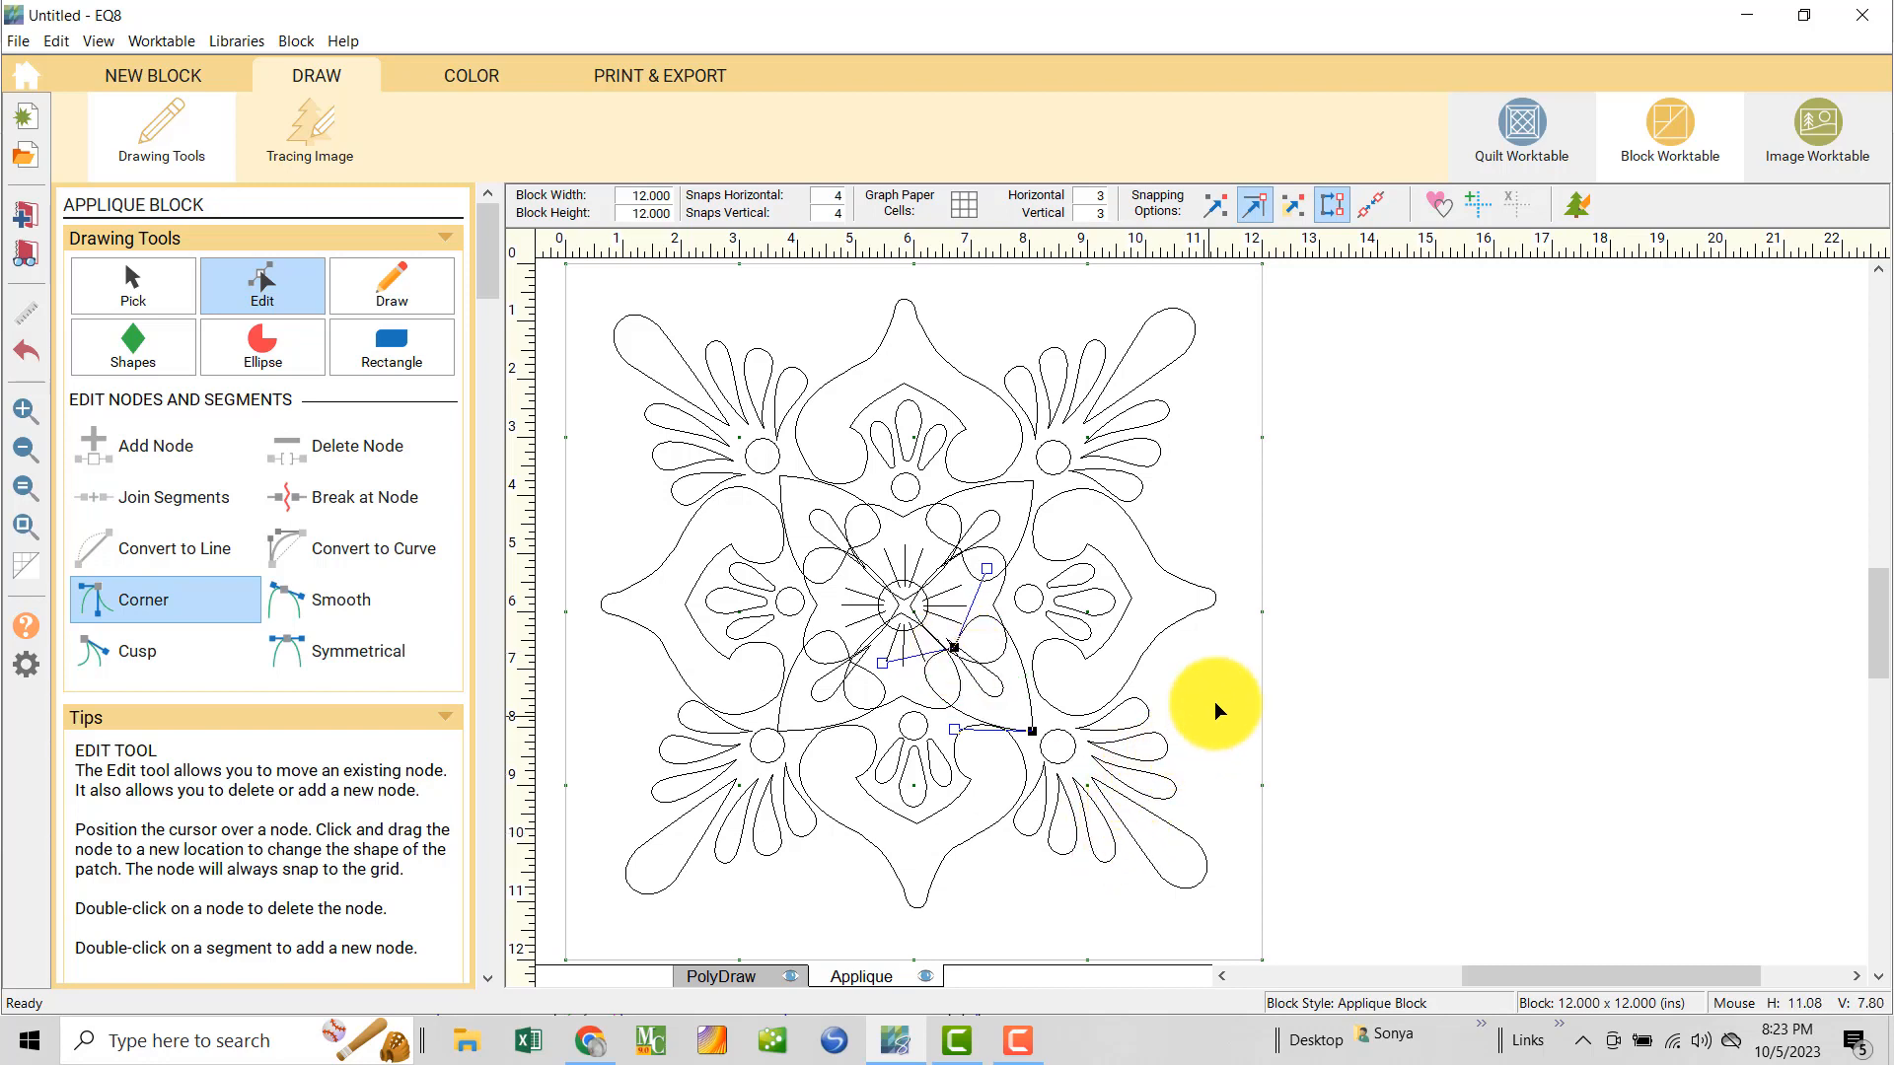
pyautogui.click(1441, 219)
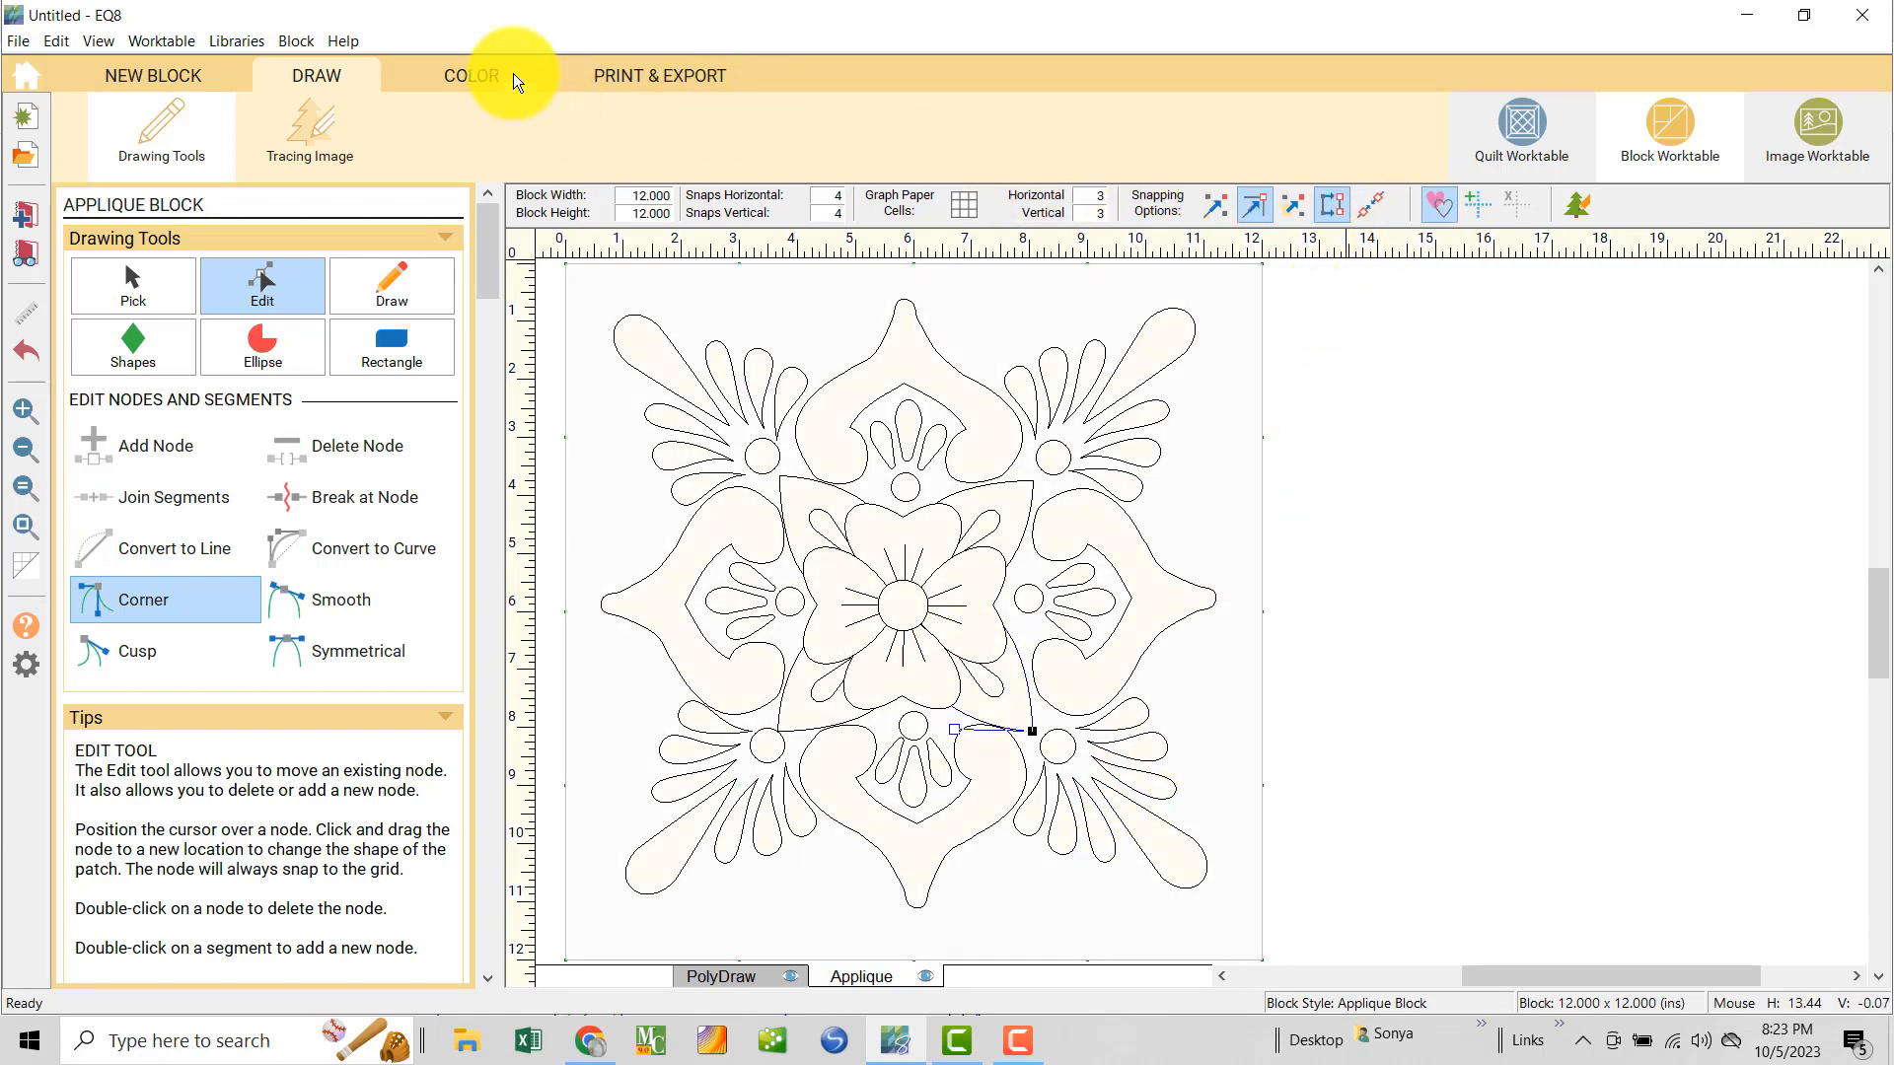
# - Return to fabric coloring and fill the flower's center circle with the golden yellow ring-patterned fabric
pyautogui.click(481, 77)
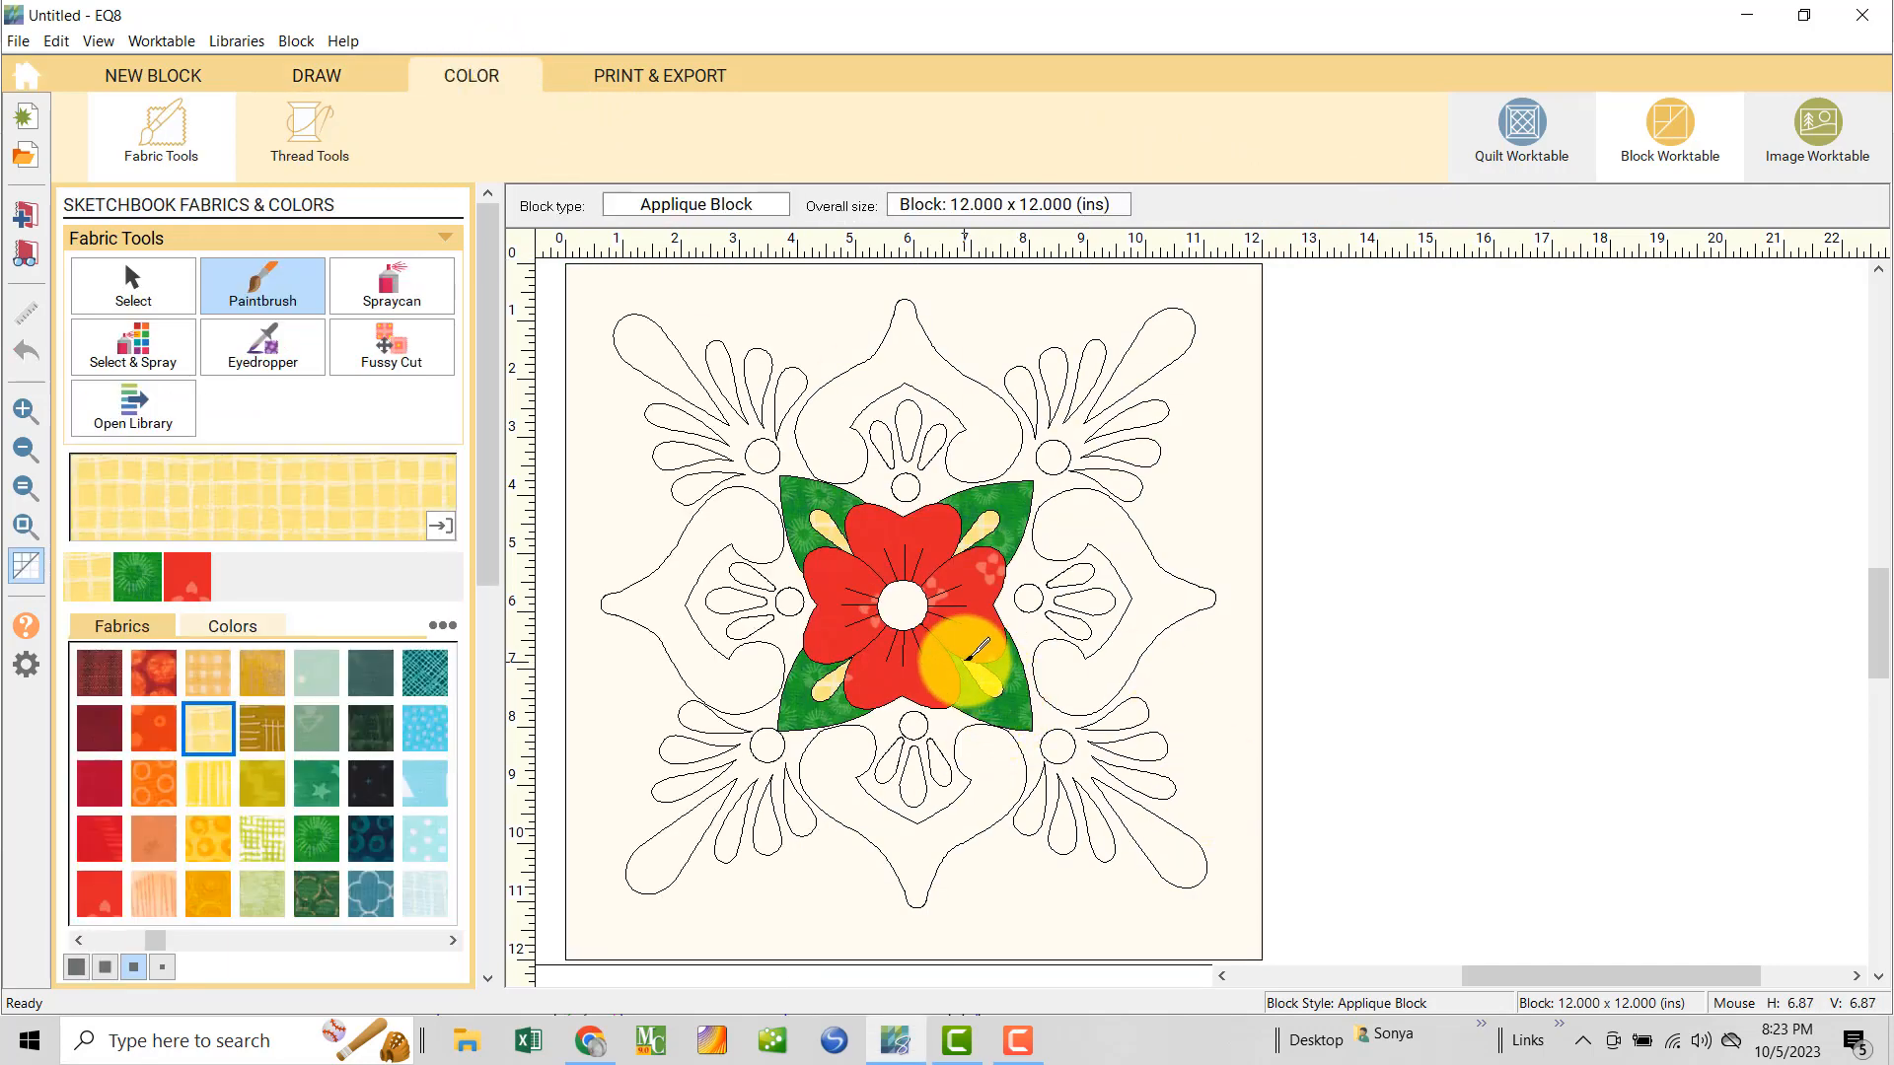
pyautogui.click(208, 839)
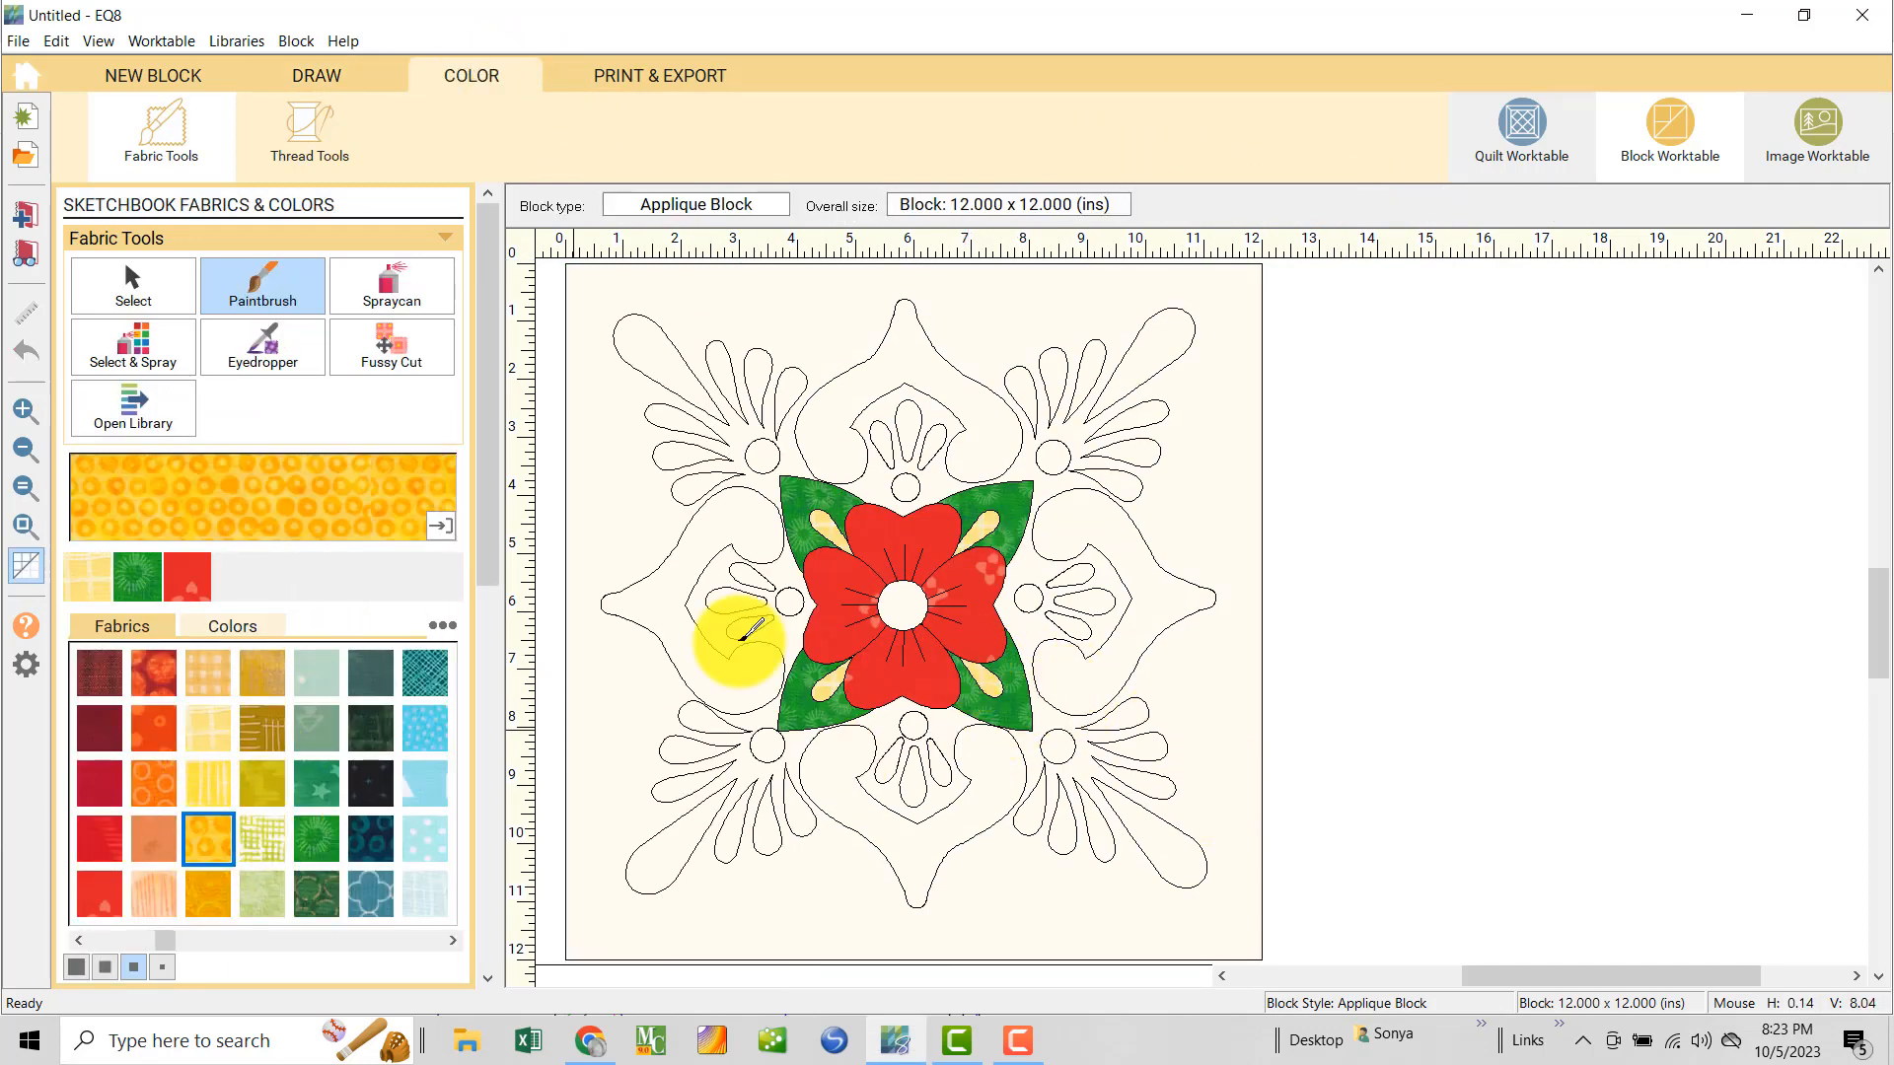
pyautogui.click(918, 621)
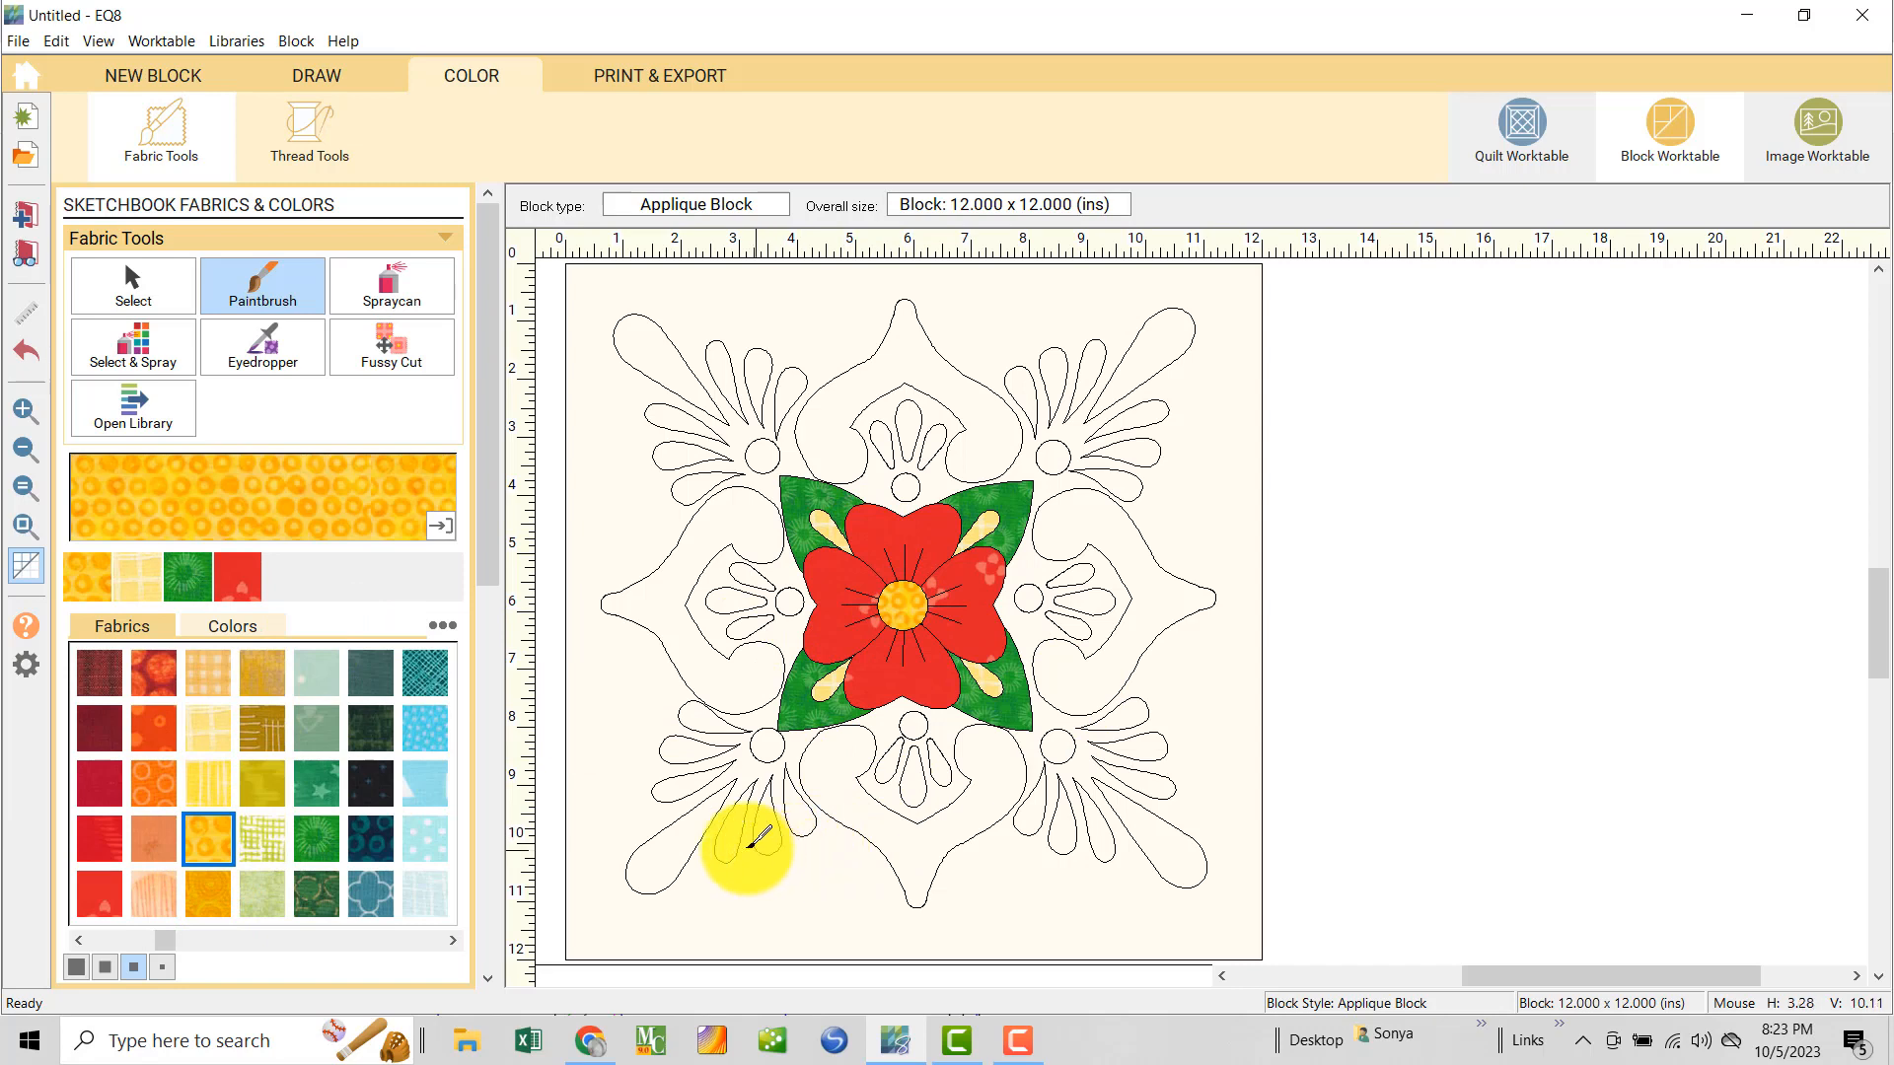
# - Color the four large pointed motifs around the flower with the medium blue fabric
pyautogui.click(387, 942)
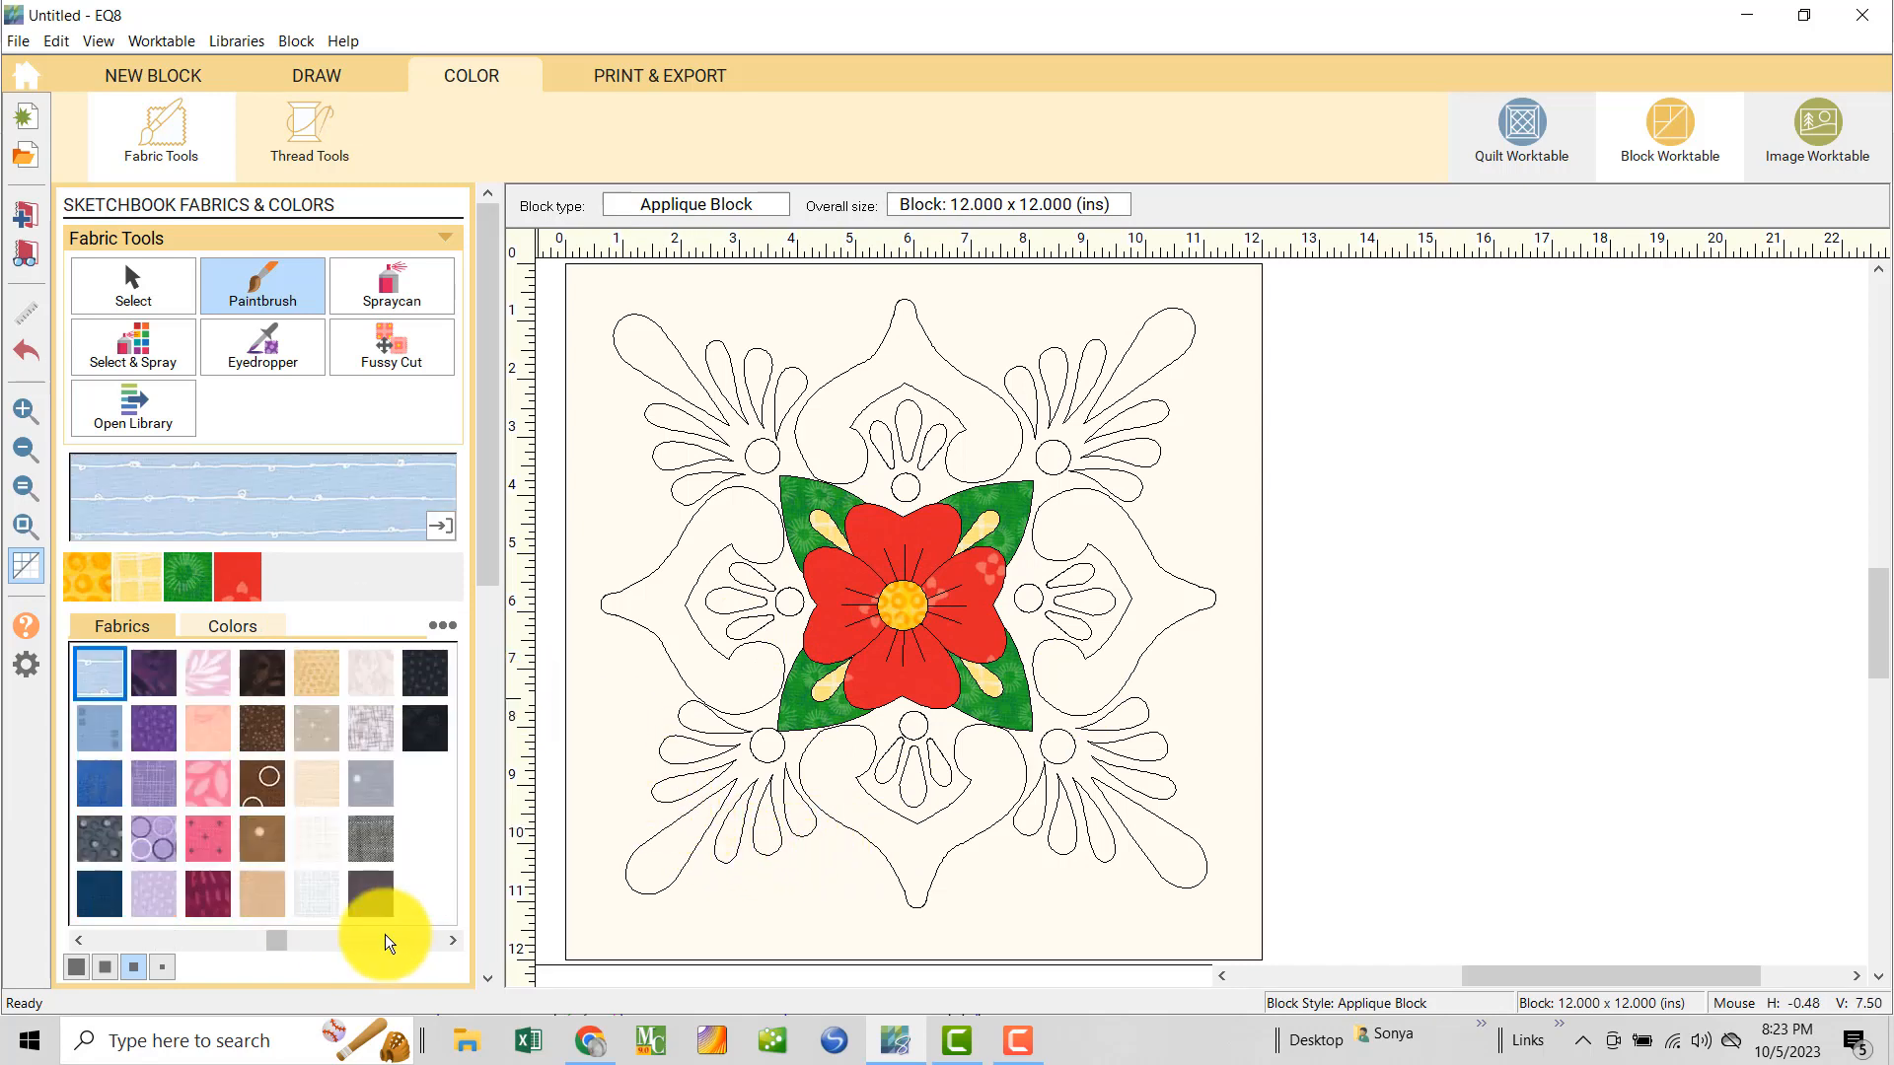
pyautogui.click(100, 785)
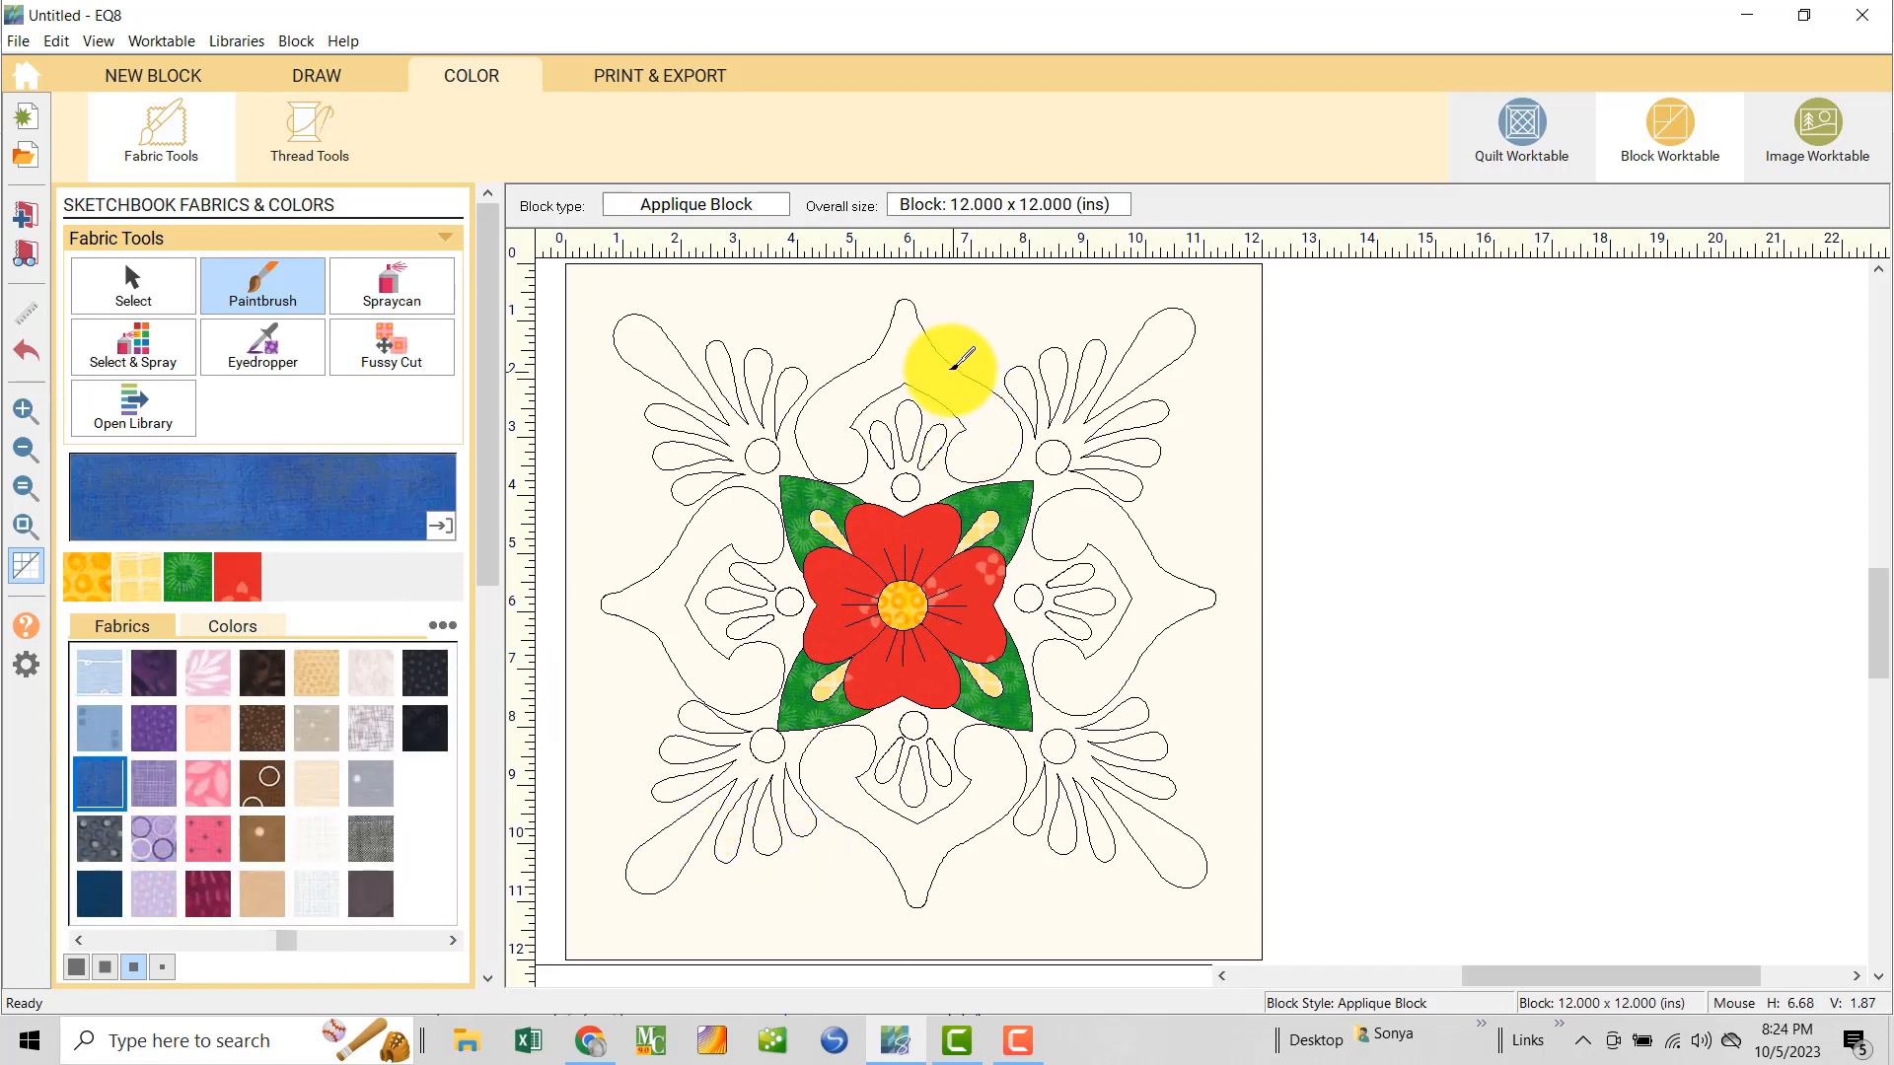
pyautogui.click(895, 373)
pyautogui.click(663, 605)
pyautogui.click(962, 807)
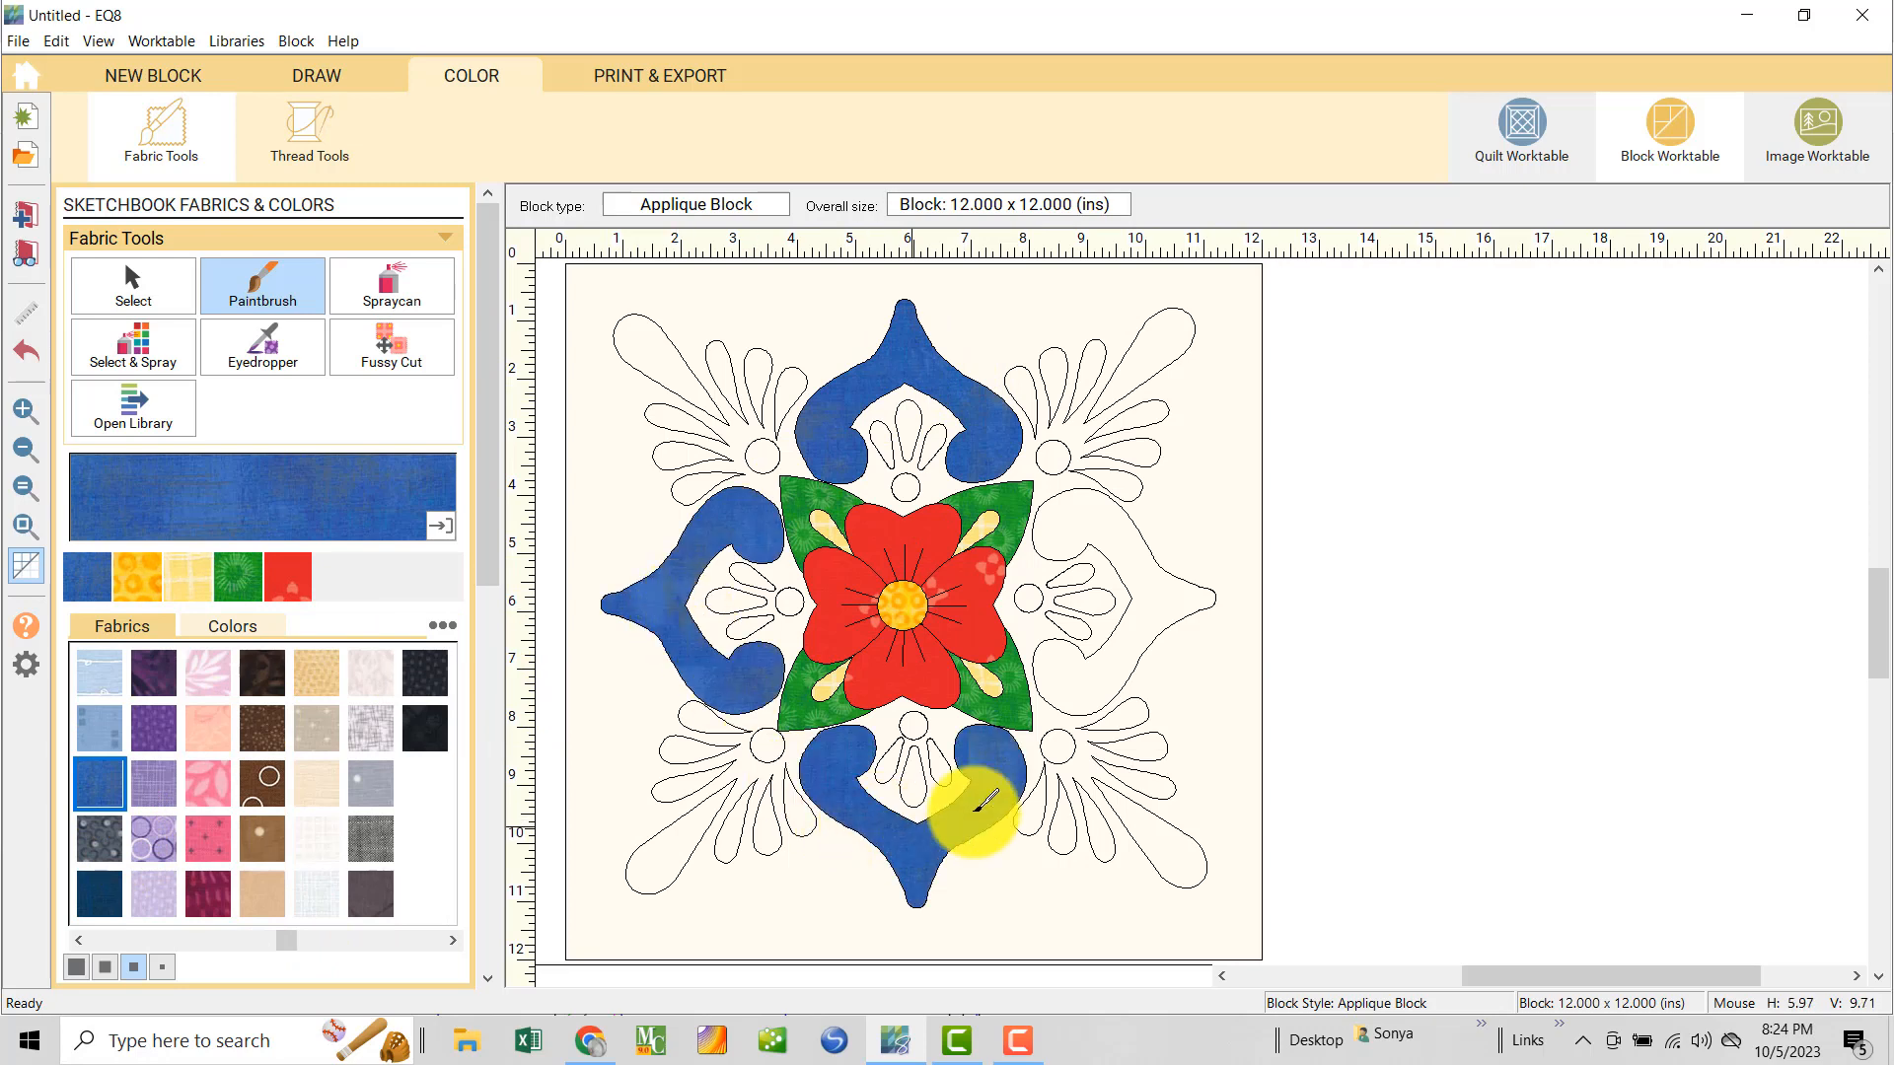
pyautogui.click(1142, 601)
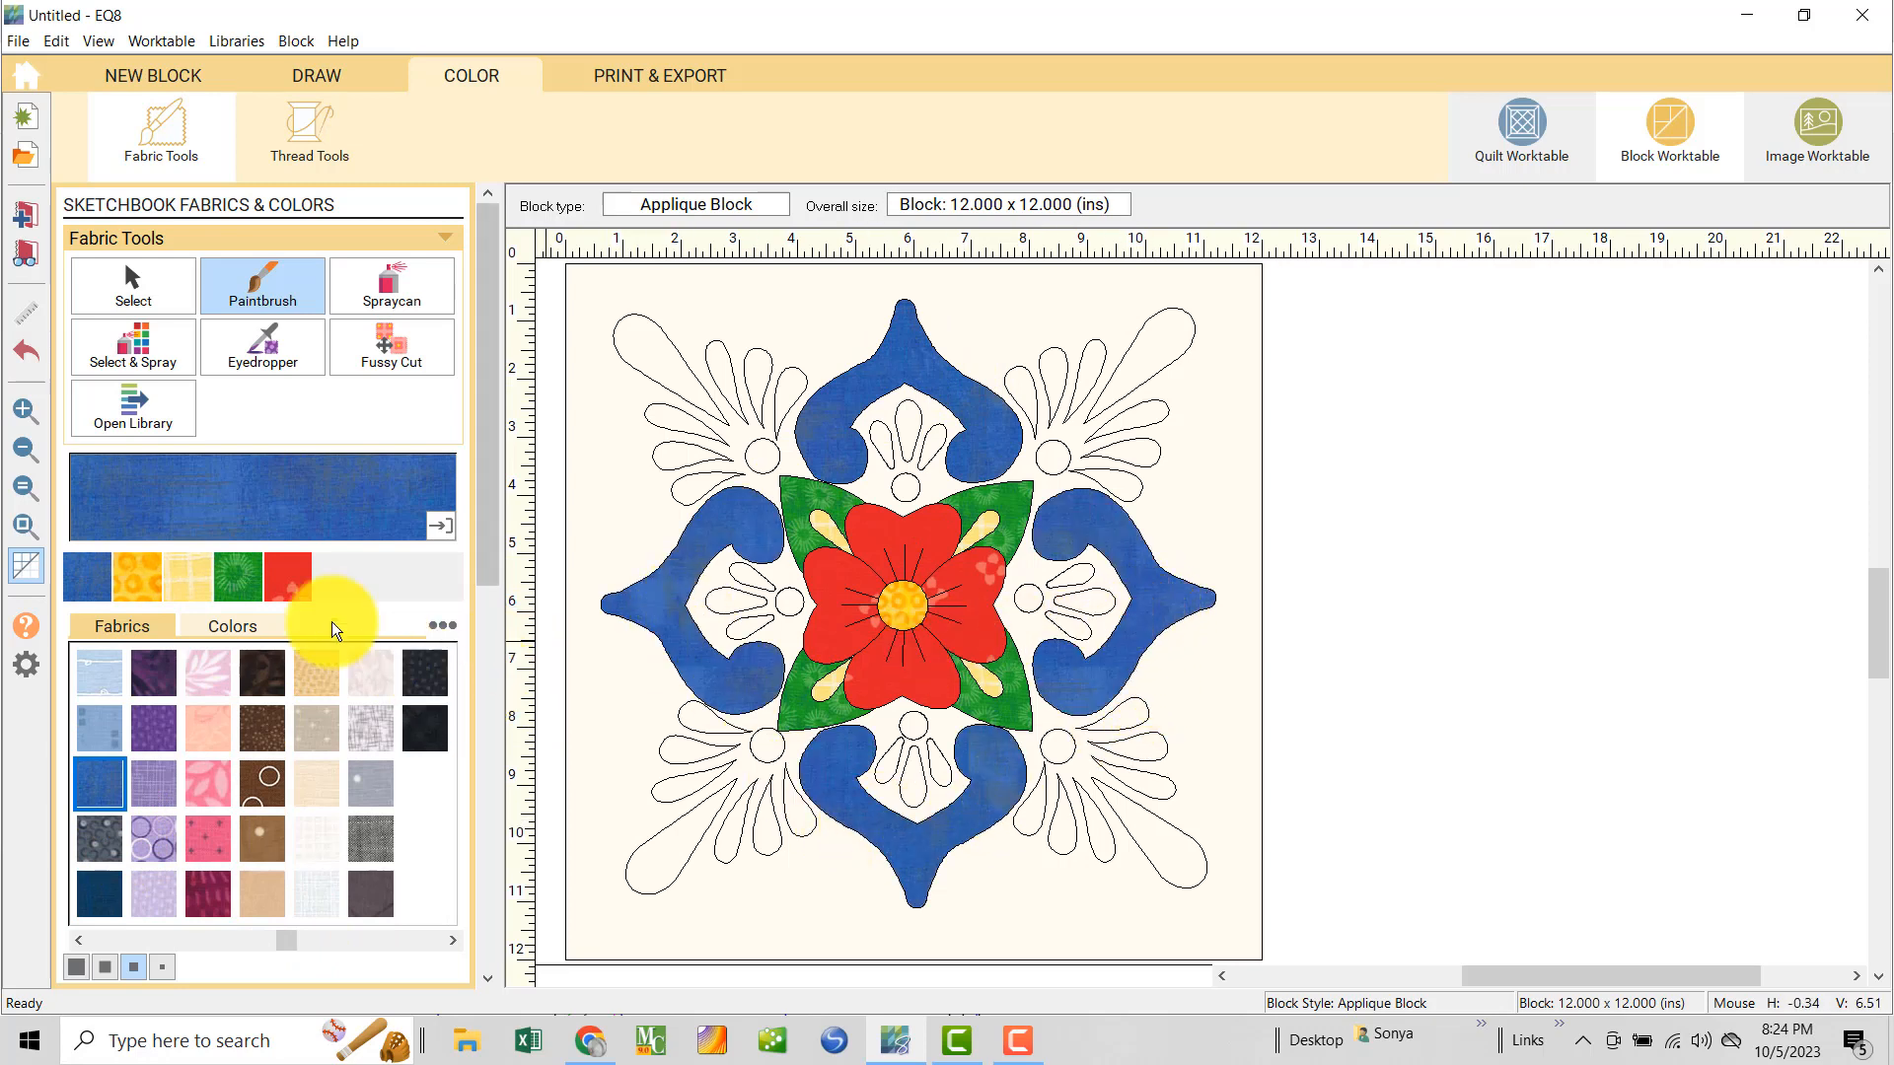
# - Color the teardrop clusters inside the four blue motifs with the pale yellow plaid fabric
pyautogui.click(188, 577)
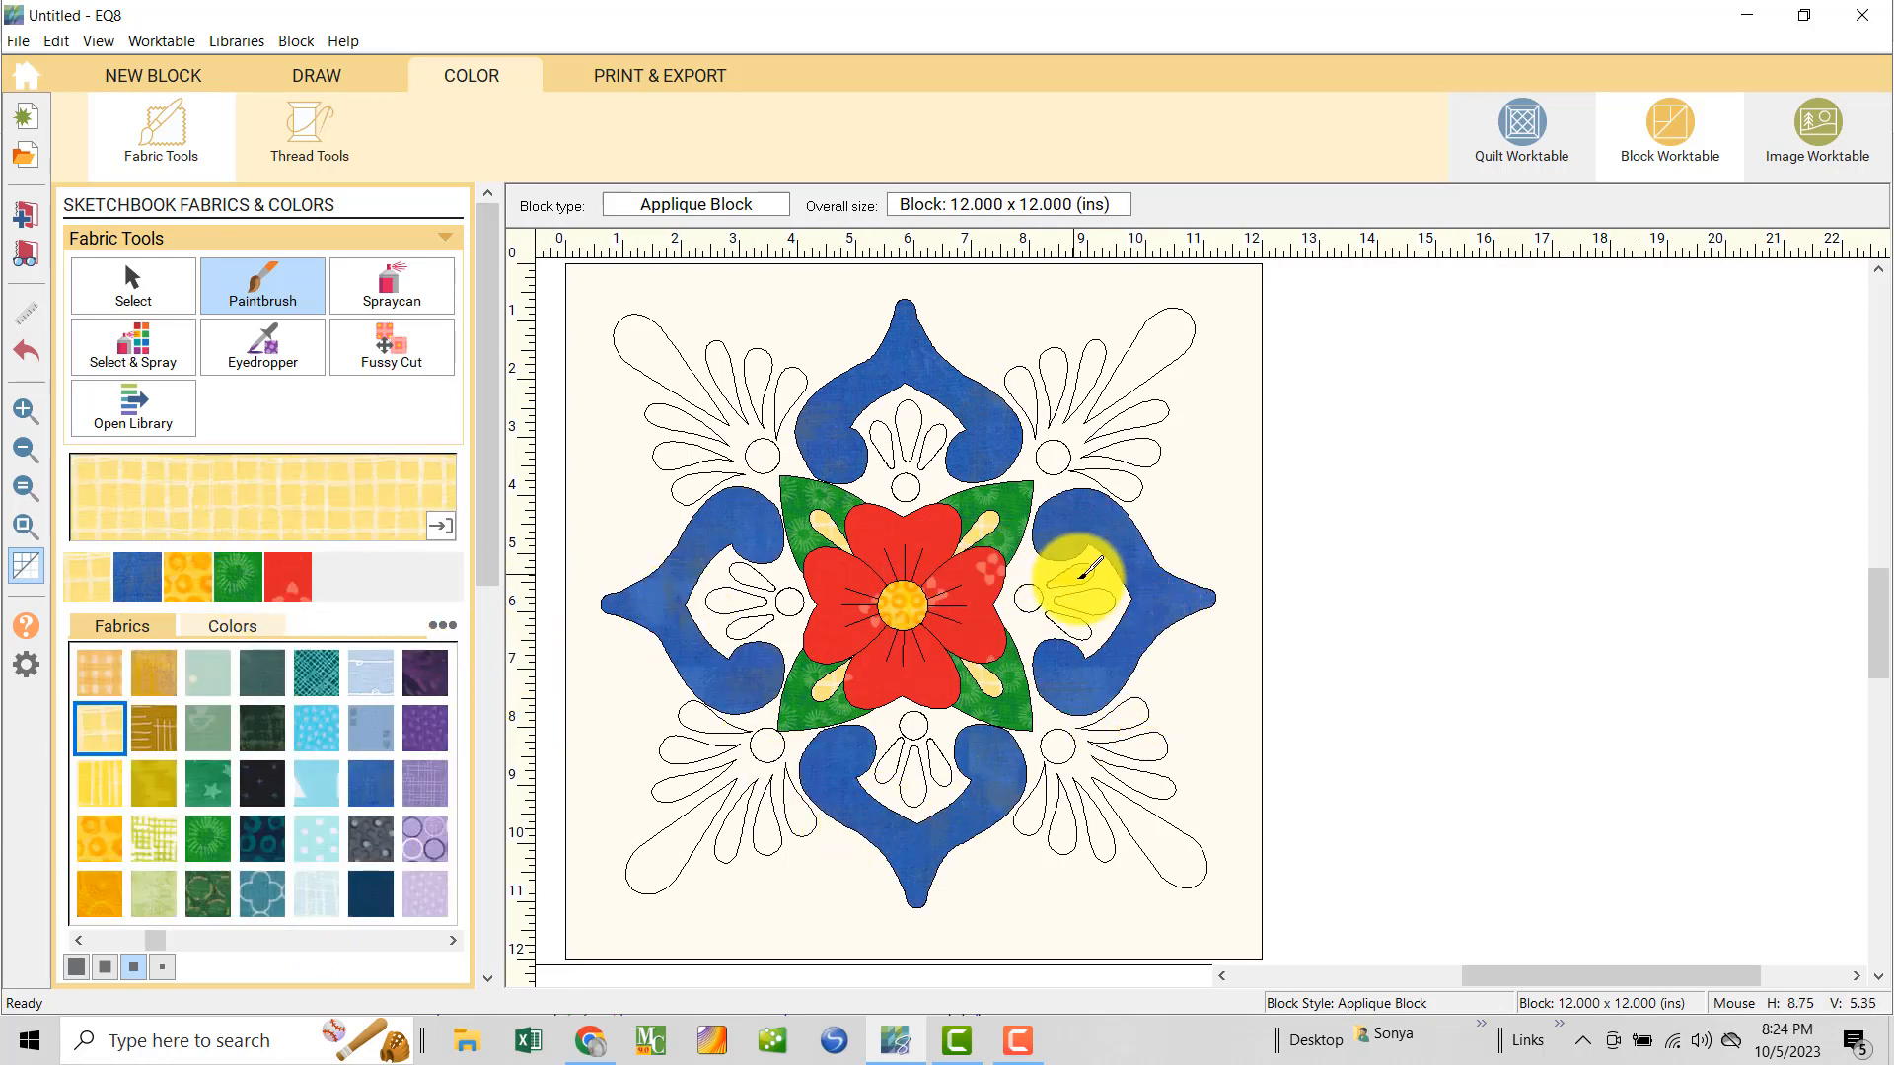
pyautogui.click(1093, 589)
pyautogui.click(1080, 623)
pyautogui.click(939, 764)
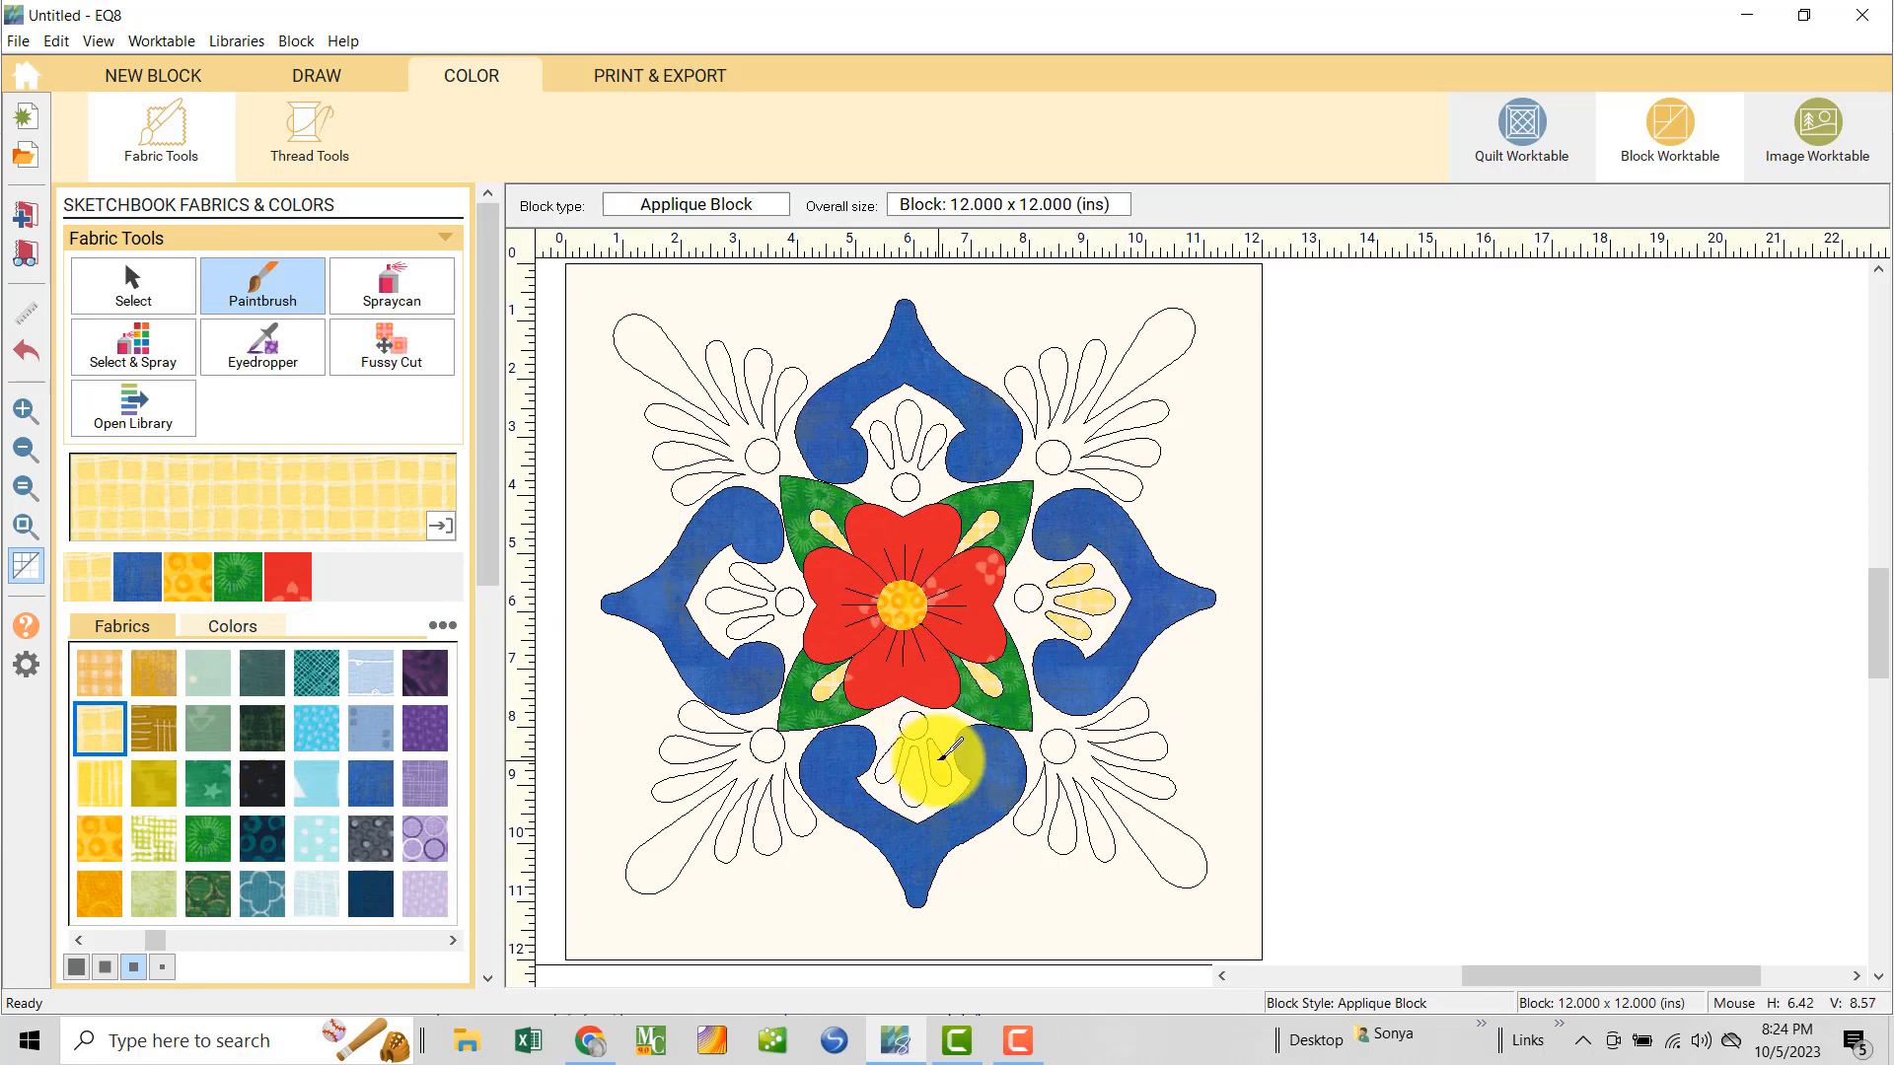
pyautogui.click(756, 641)
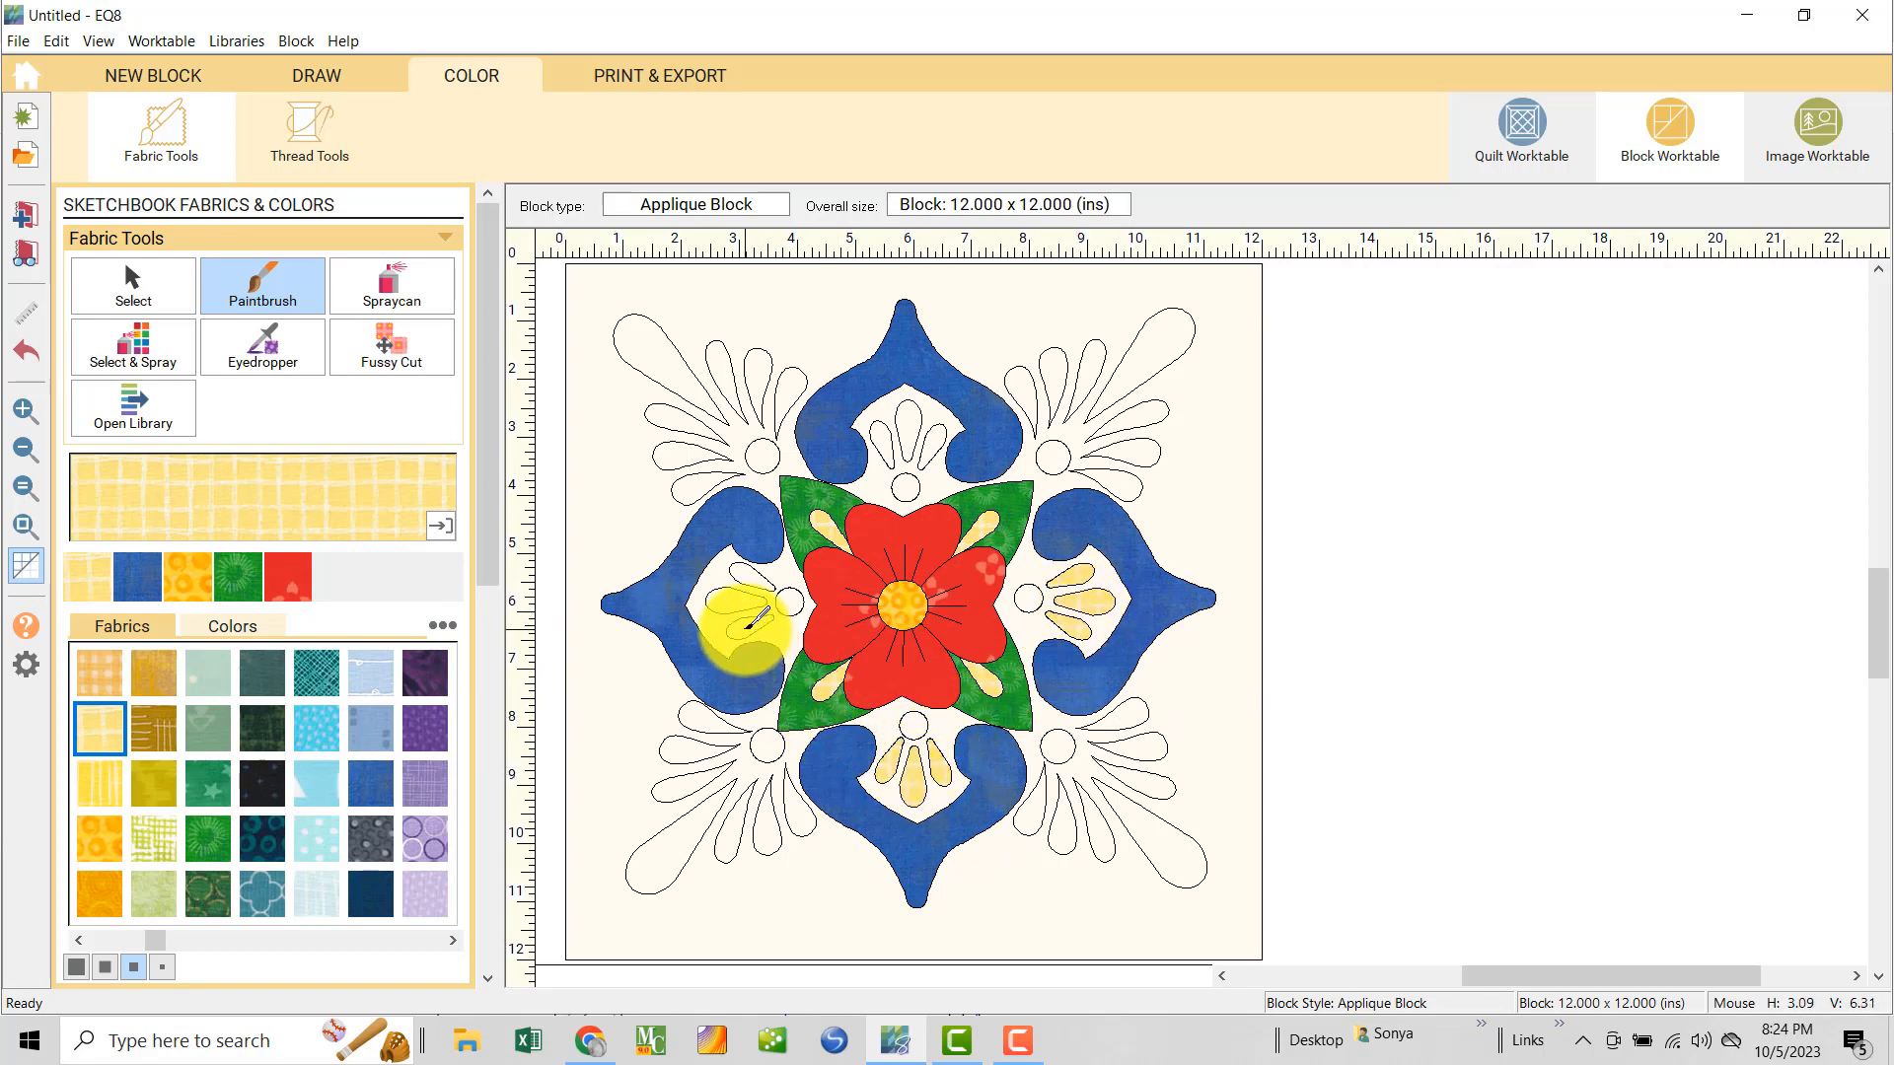
pyautogui.click(748, 572)
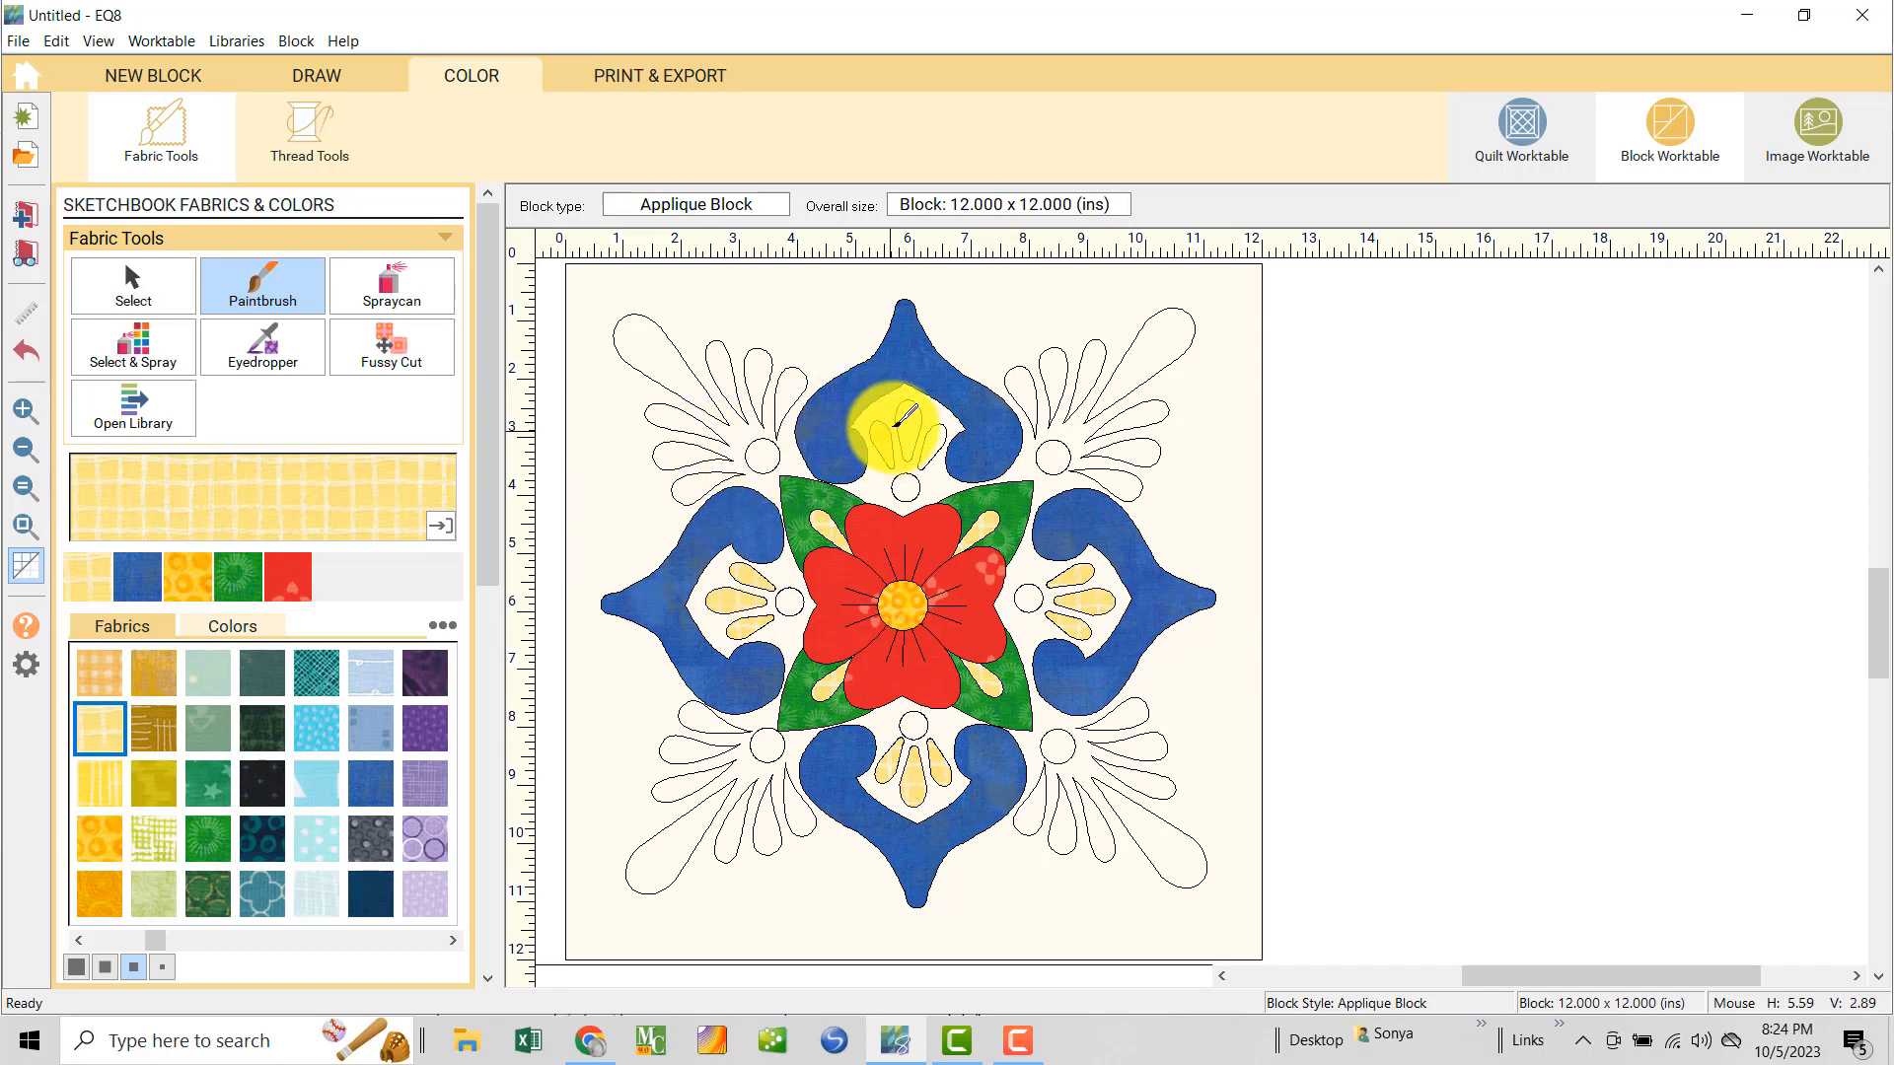
pyautogui.click(924, 424)
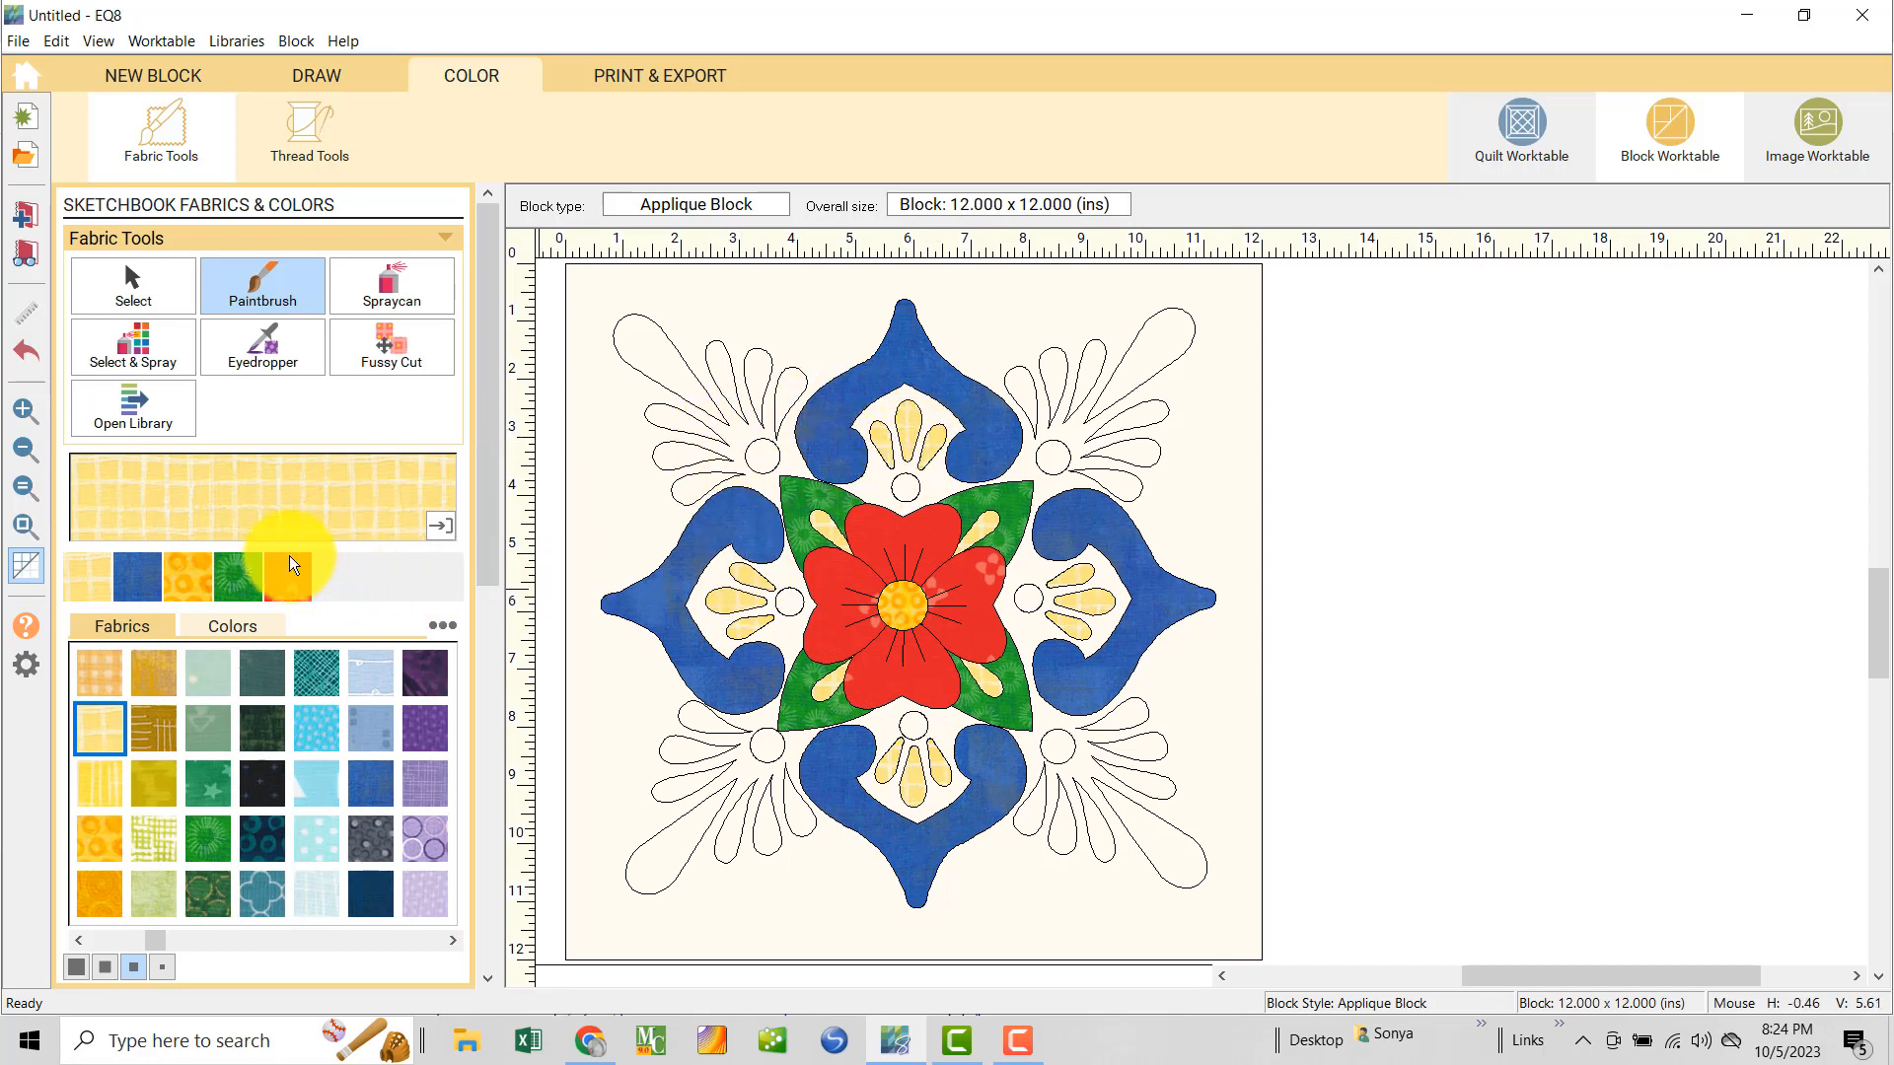
# - Fill the eight small circles around the flower with the golden yellow ring-patterned fabric
pyautogui.click(187, 577)
pyautogui.click(906, 486)
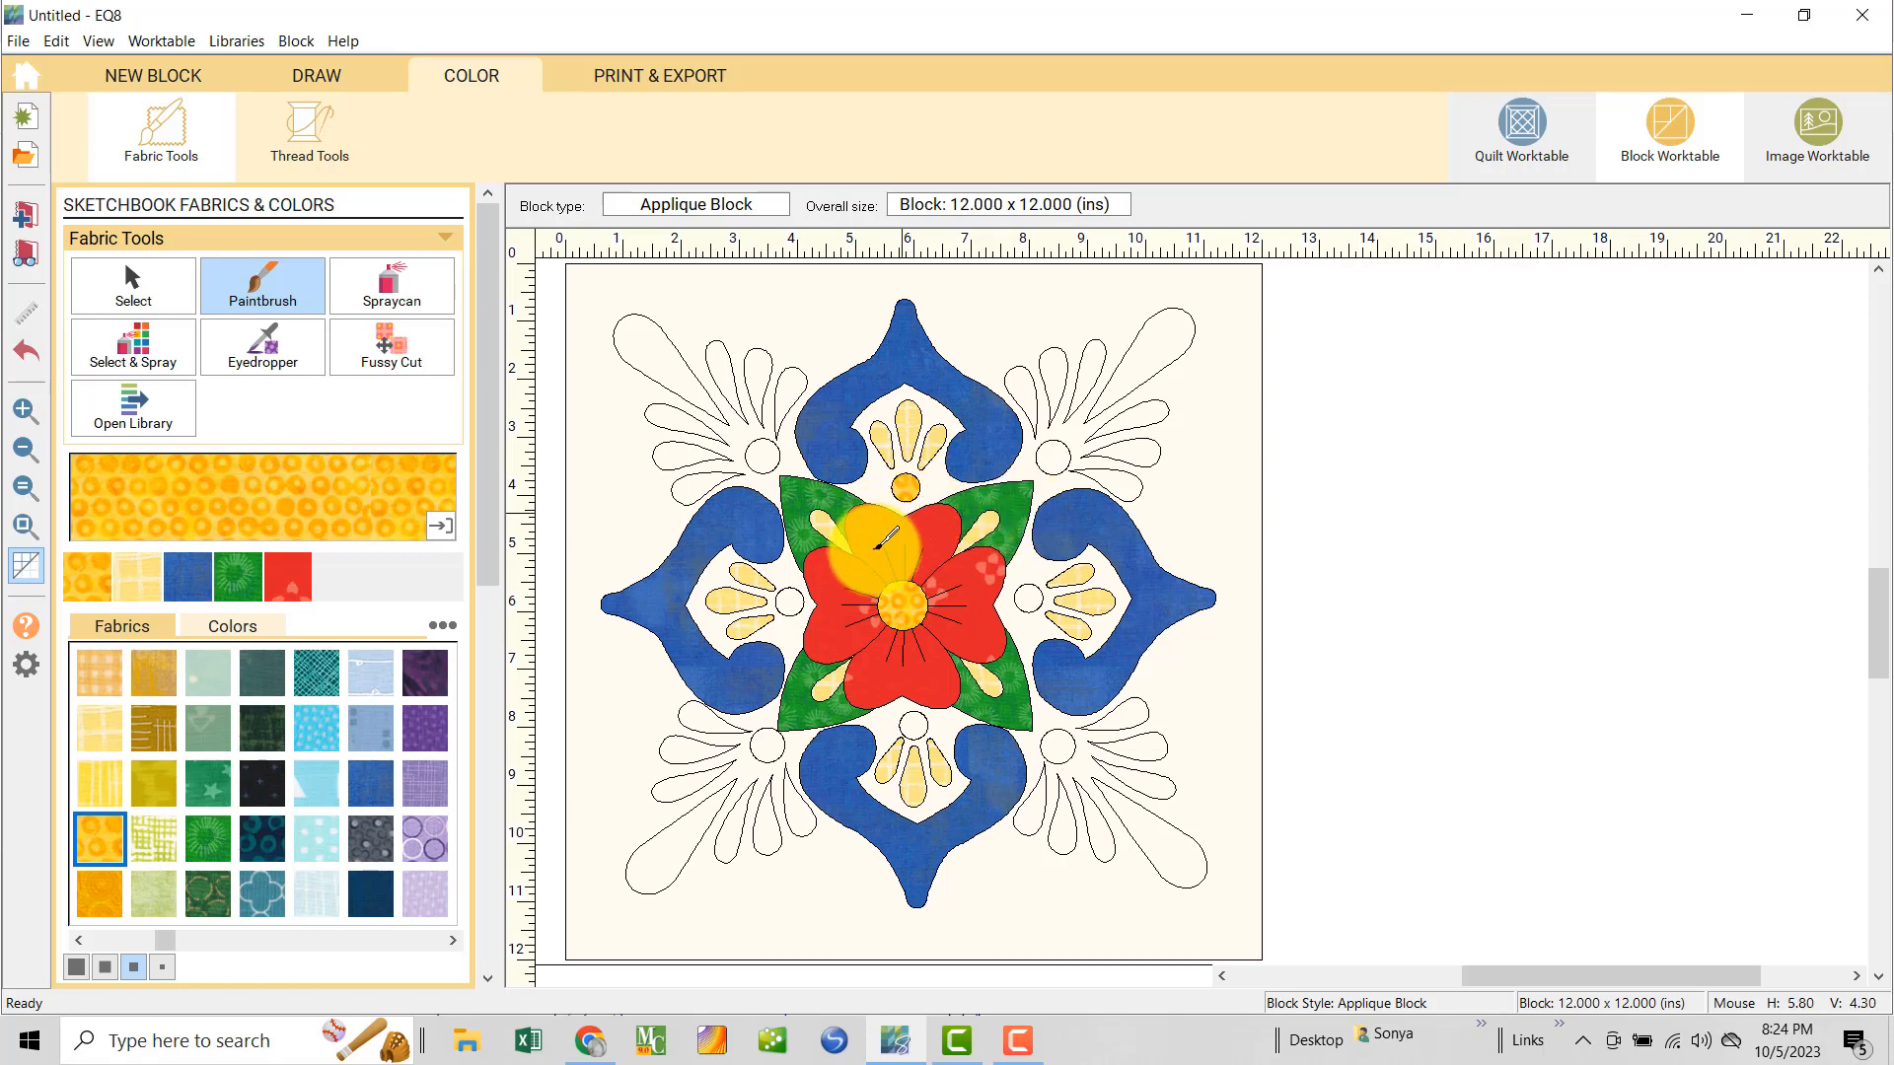
pyautogui.click(790, 600)
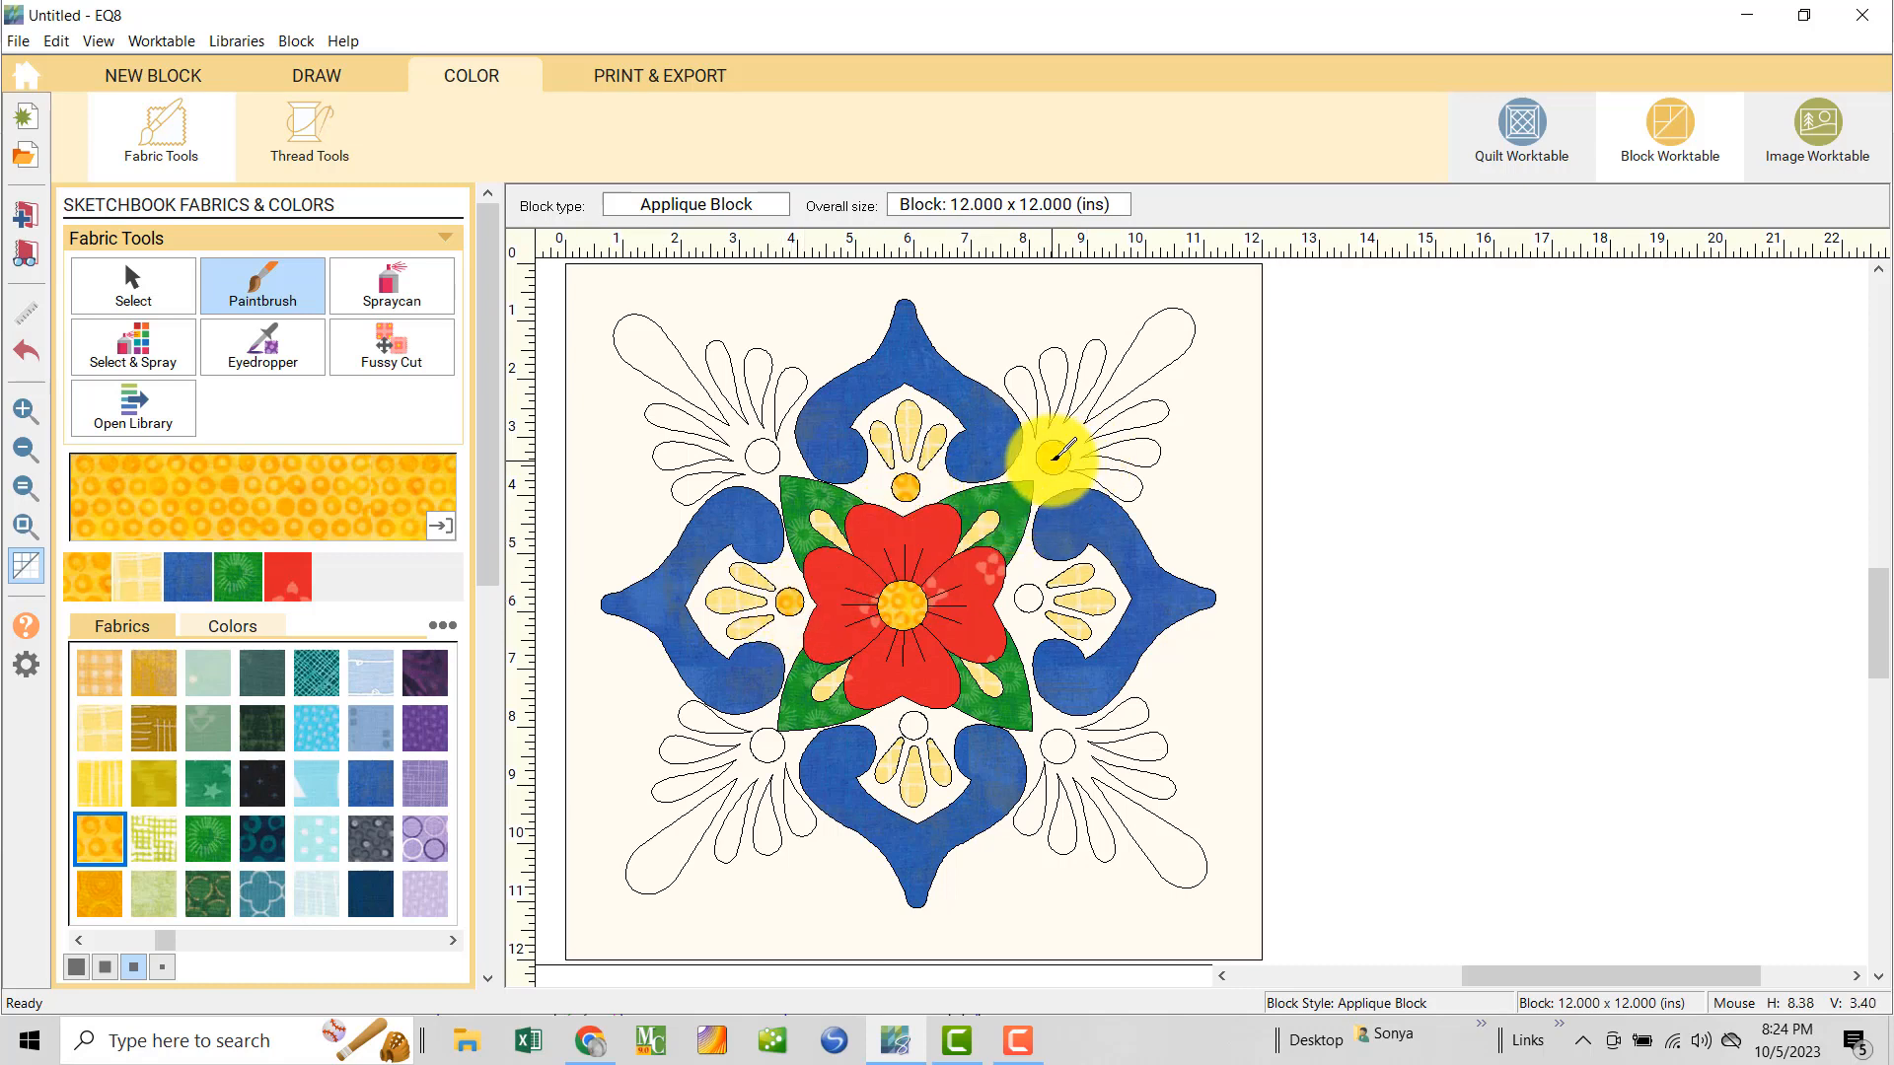
pyautogui.click(1056, 457)
pyautogui.click(763, 455)
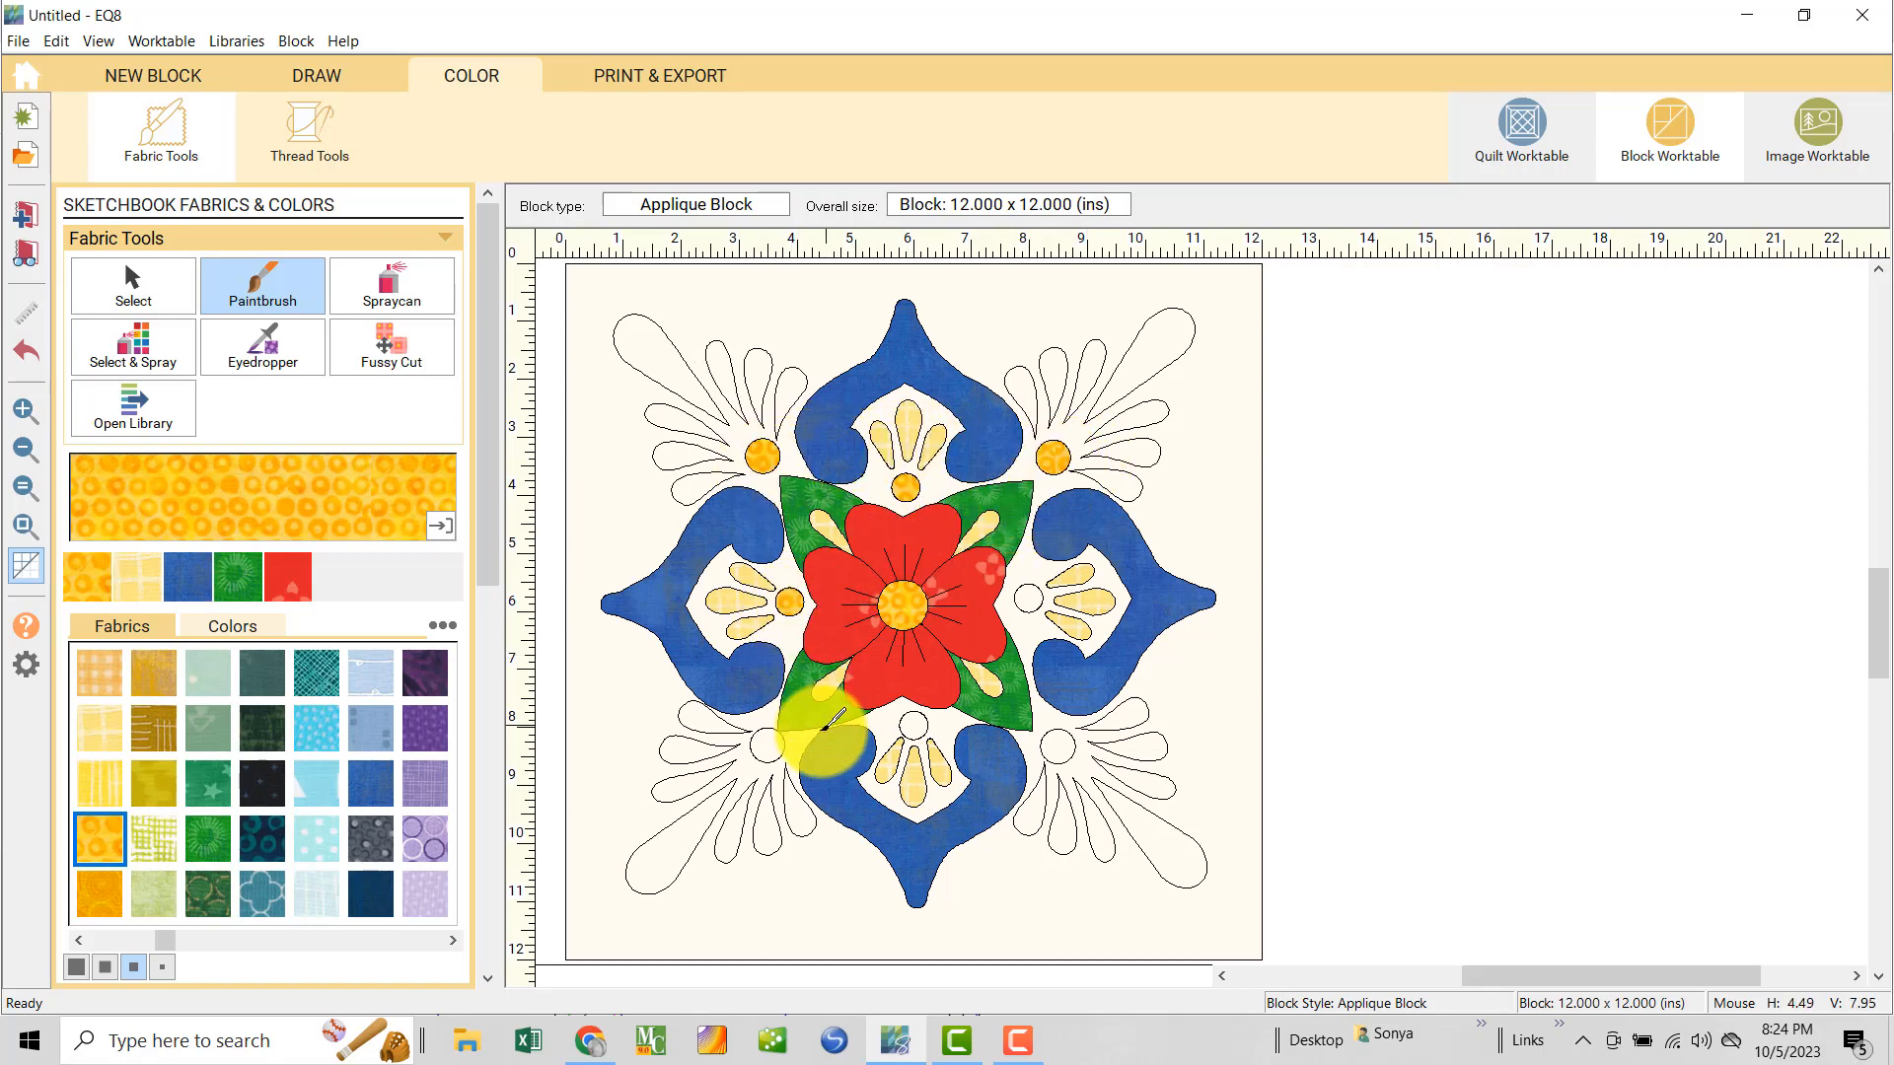
pyautogui.click(766, 744)
pyautogui.click(913, 725)
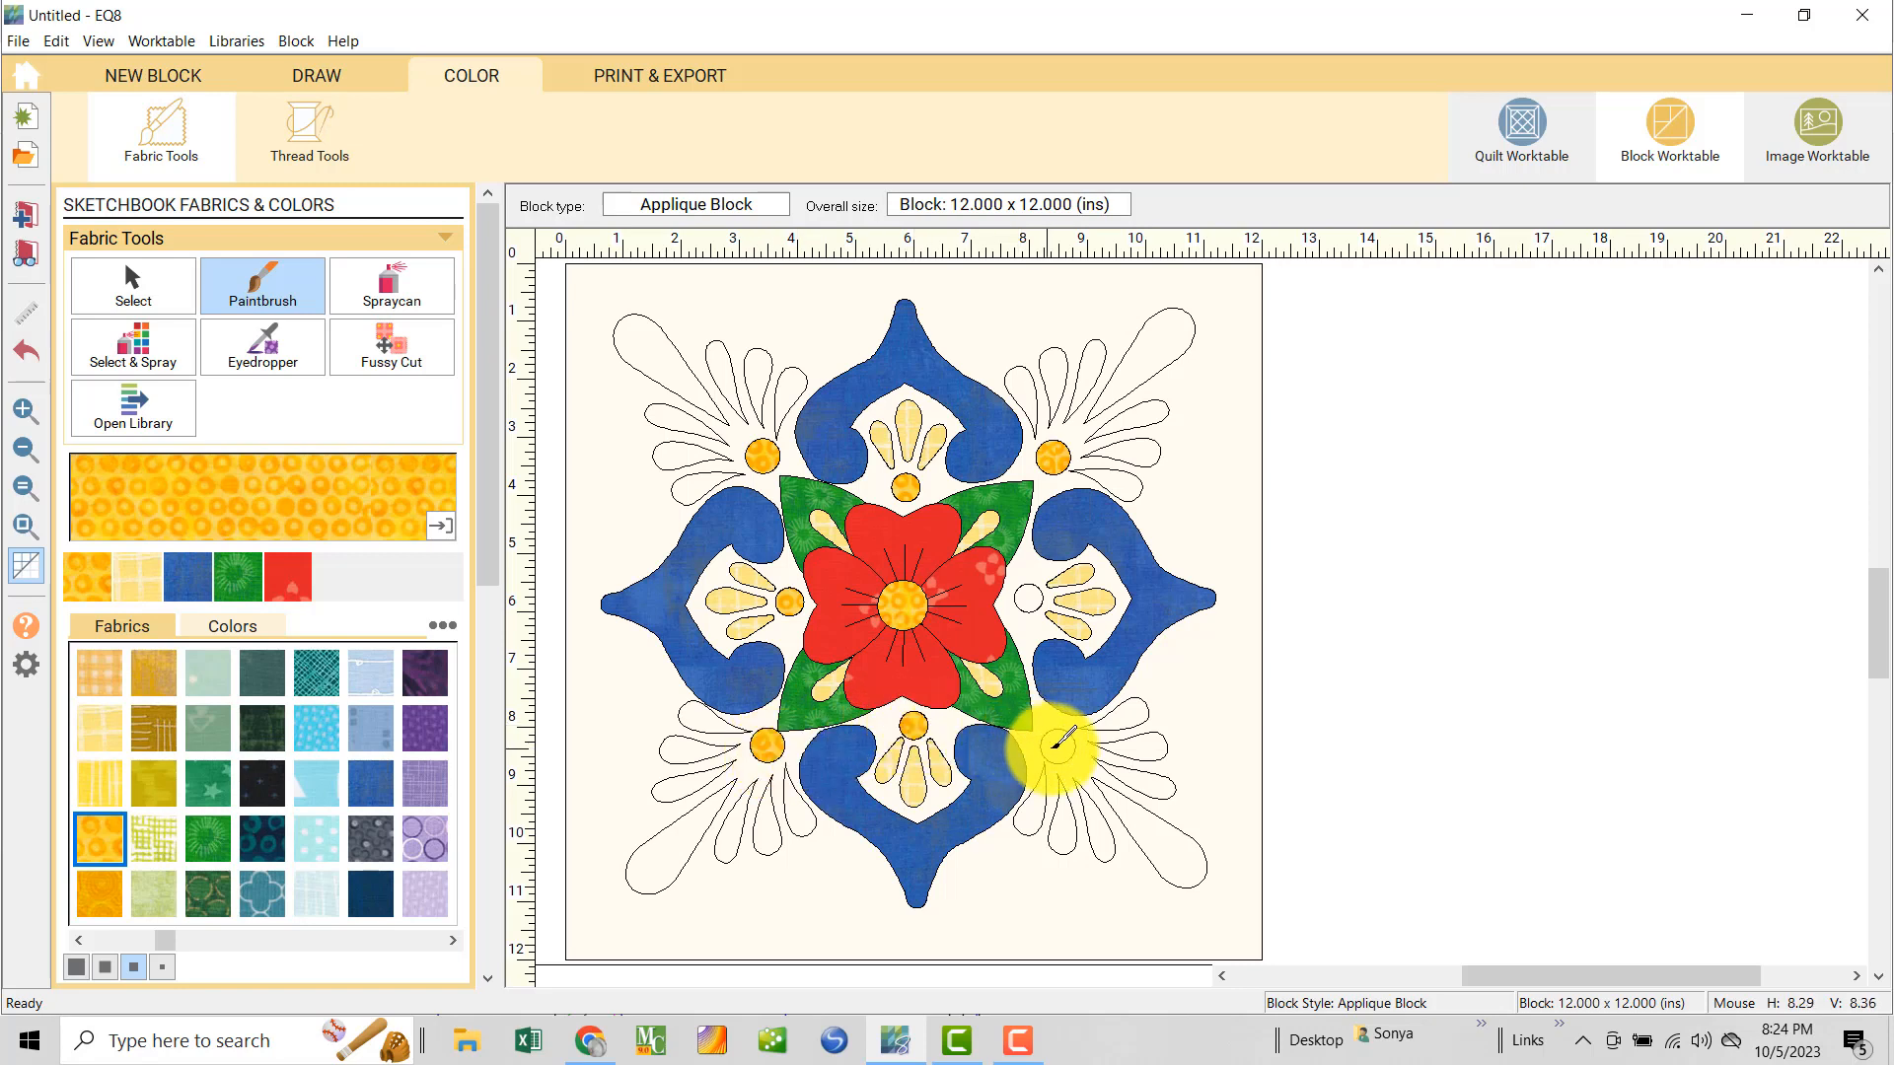
pyautogui.click(1057, 747)
pyautogui.click(1030, 597)
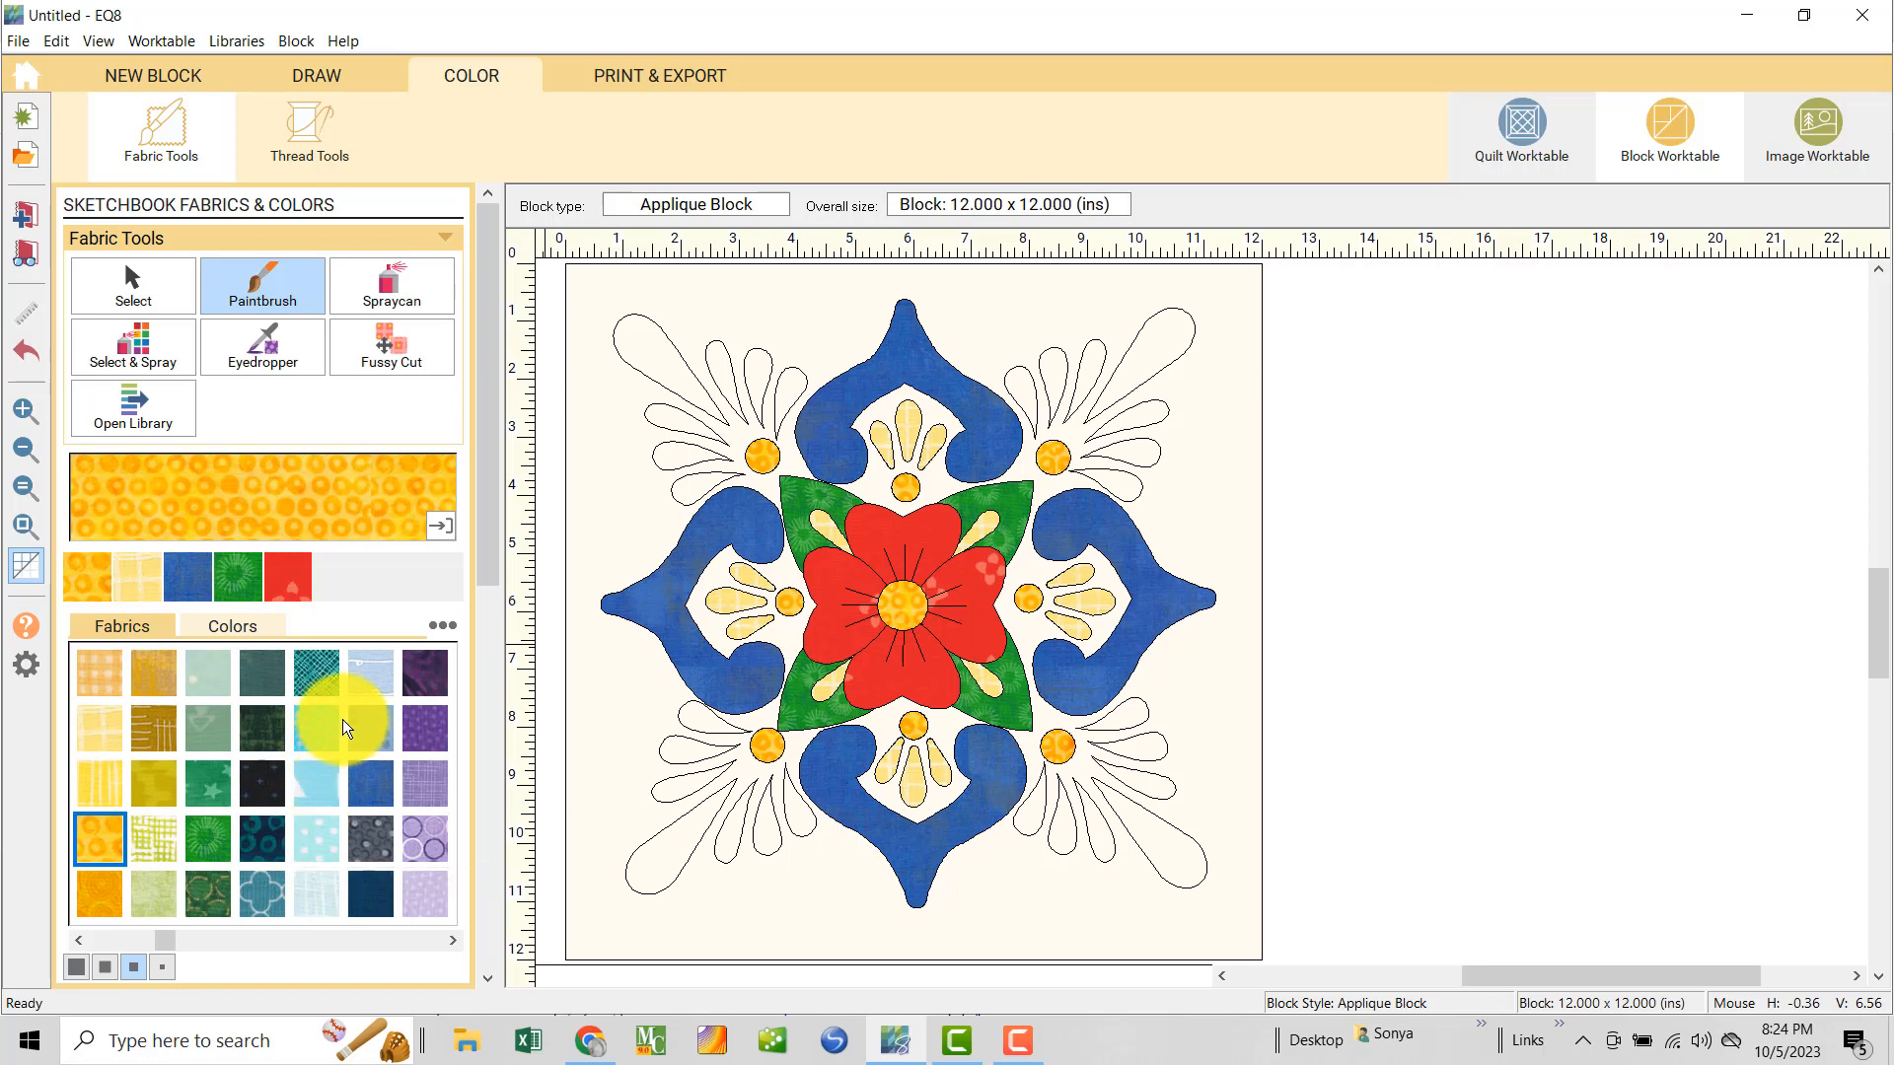
# - Color the teardrops of the block's upper-left corner spray with the light blue dotted fabric
pyautogui.click(316, 728)
pyautogui.click(656, 351)
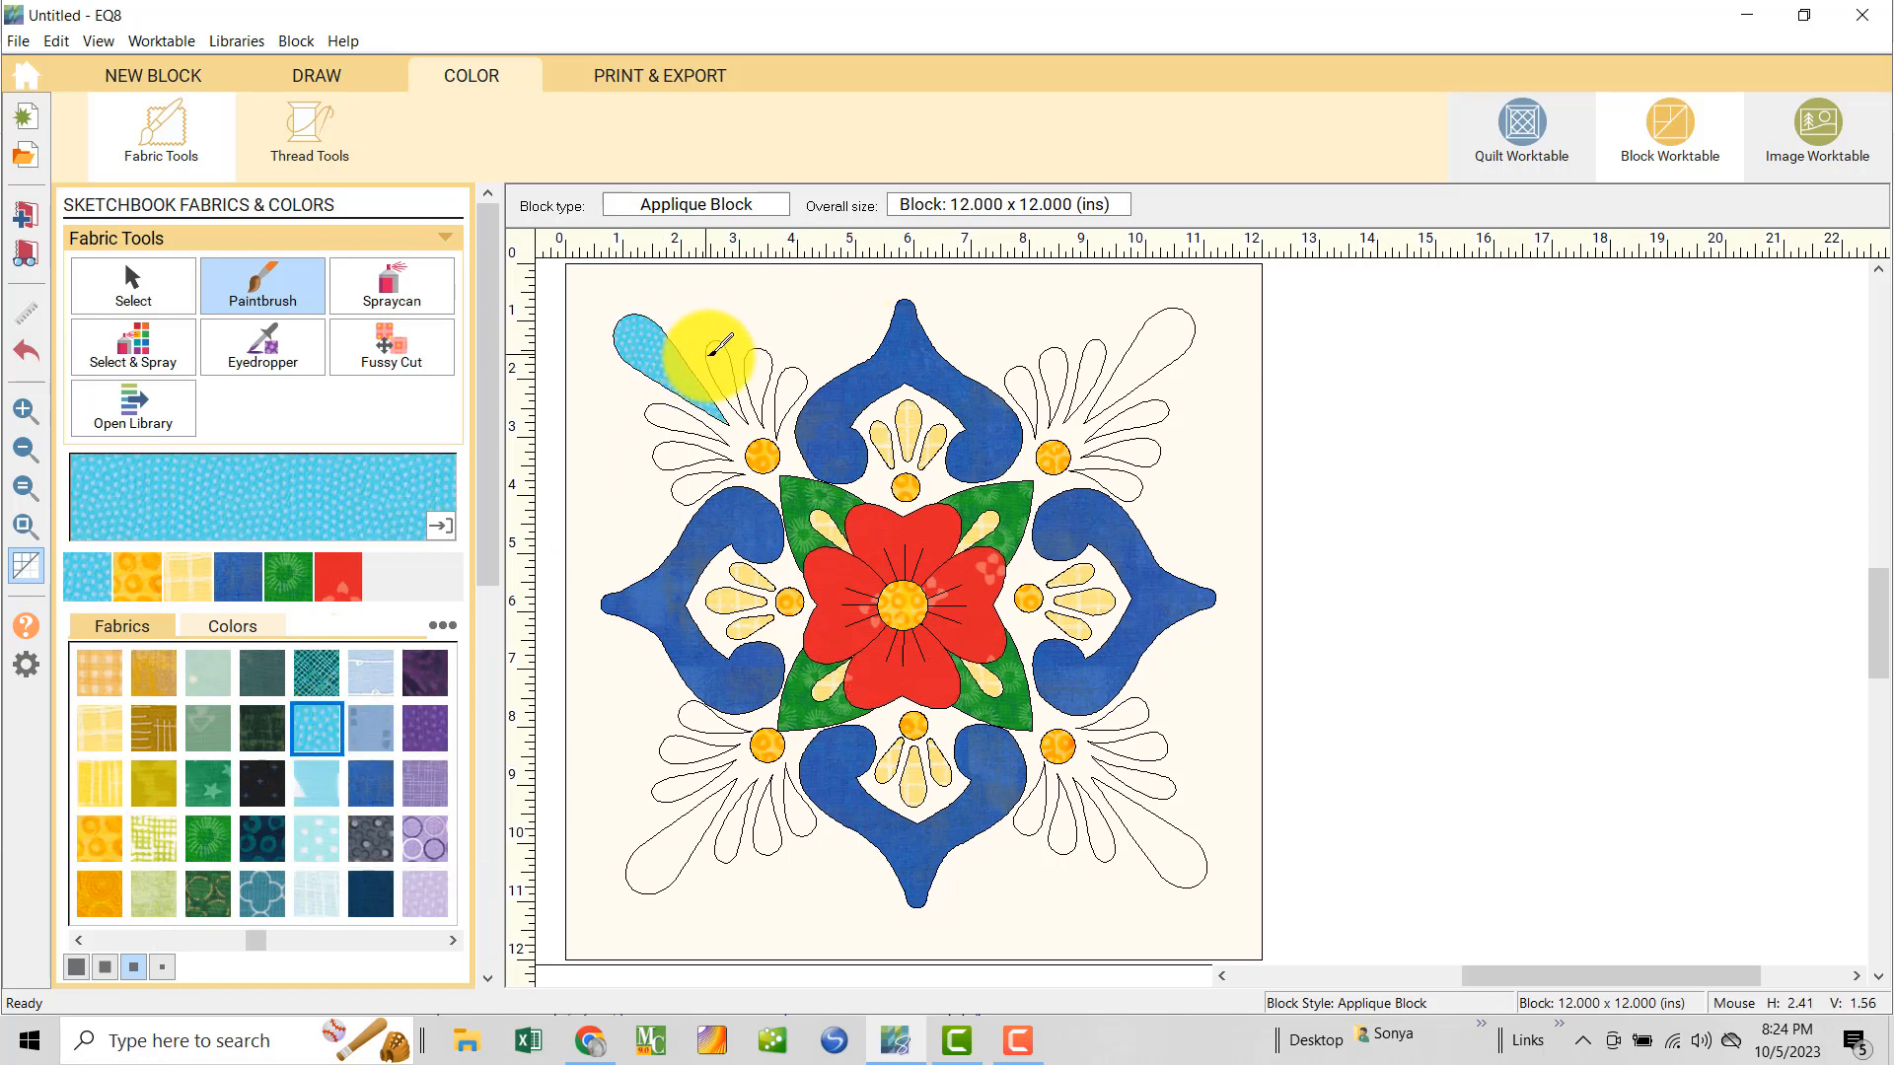
pyautogui.click(720, 370)
pyautogui.click(760, 375)
pyautogui.click(794, 390)
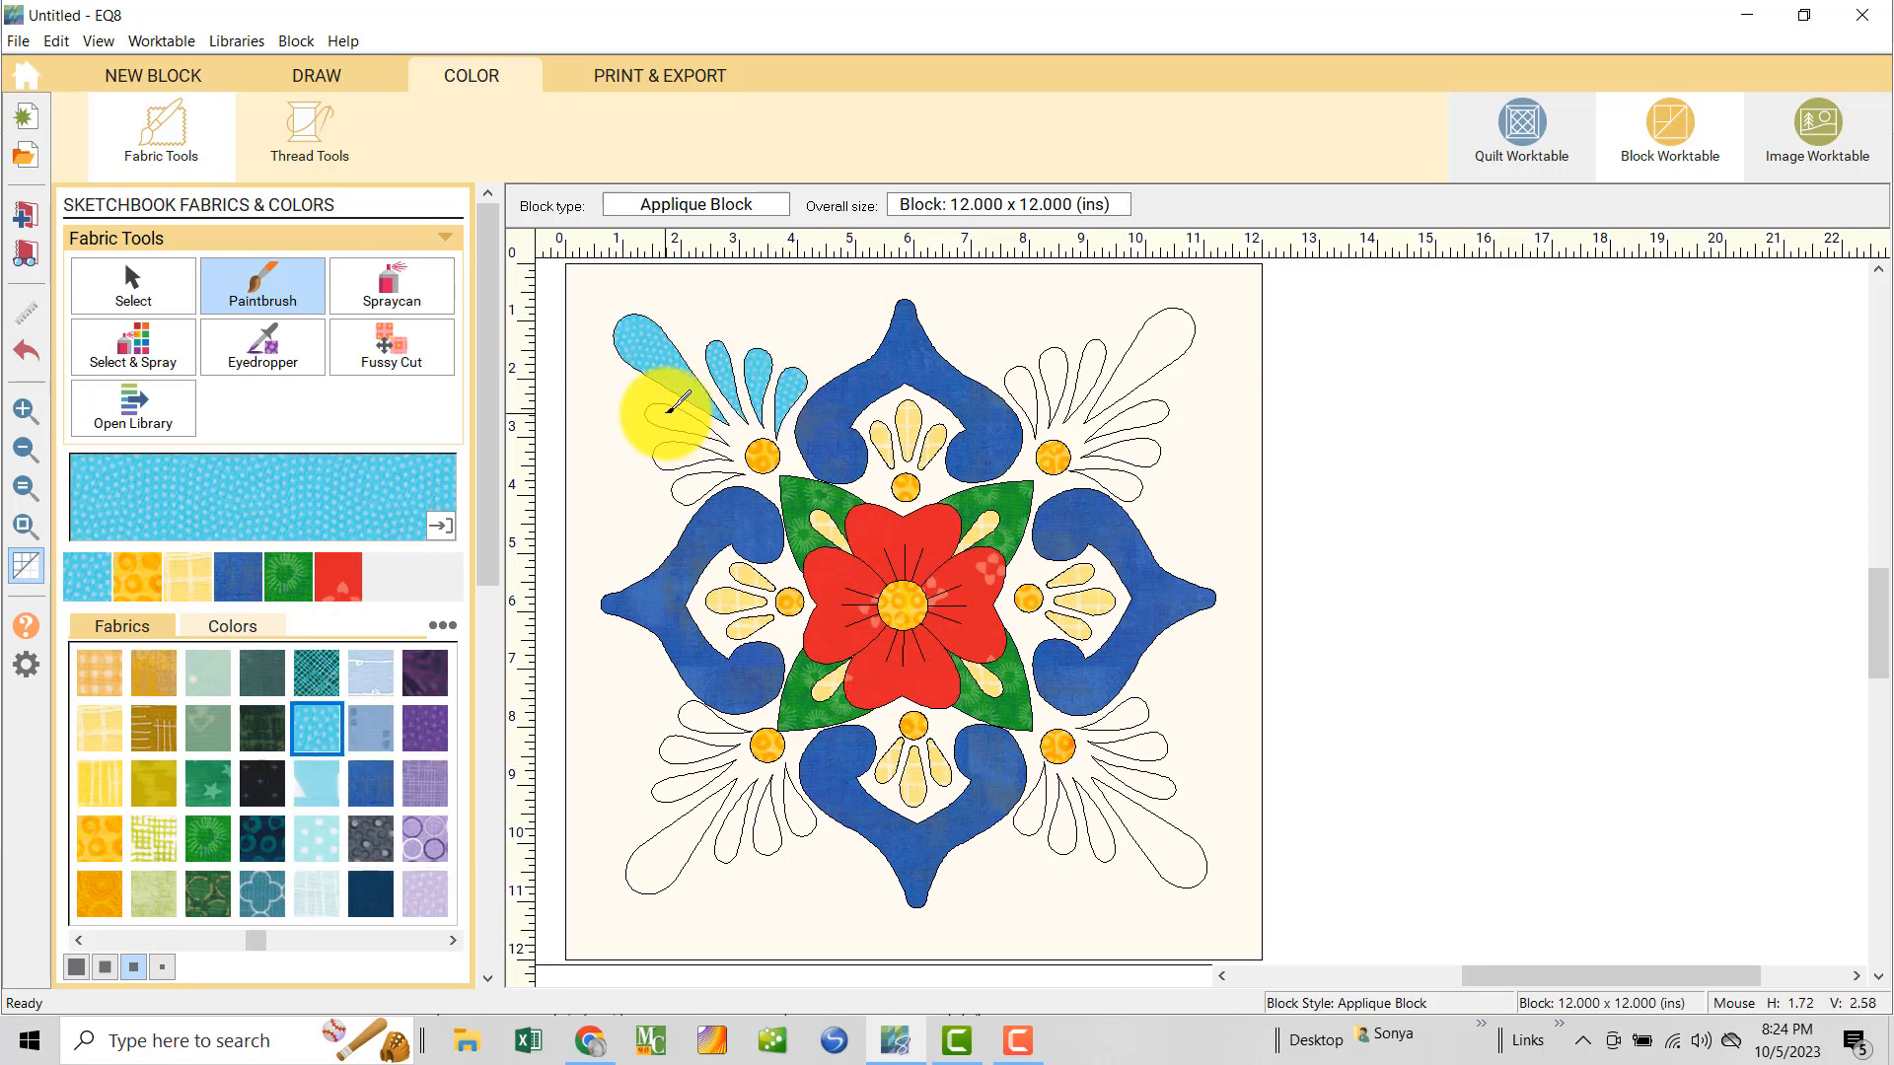
pyautogui.click(670, 410)
pyautogui.click(689, 466)
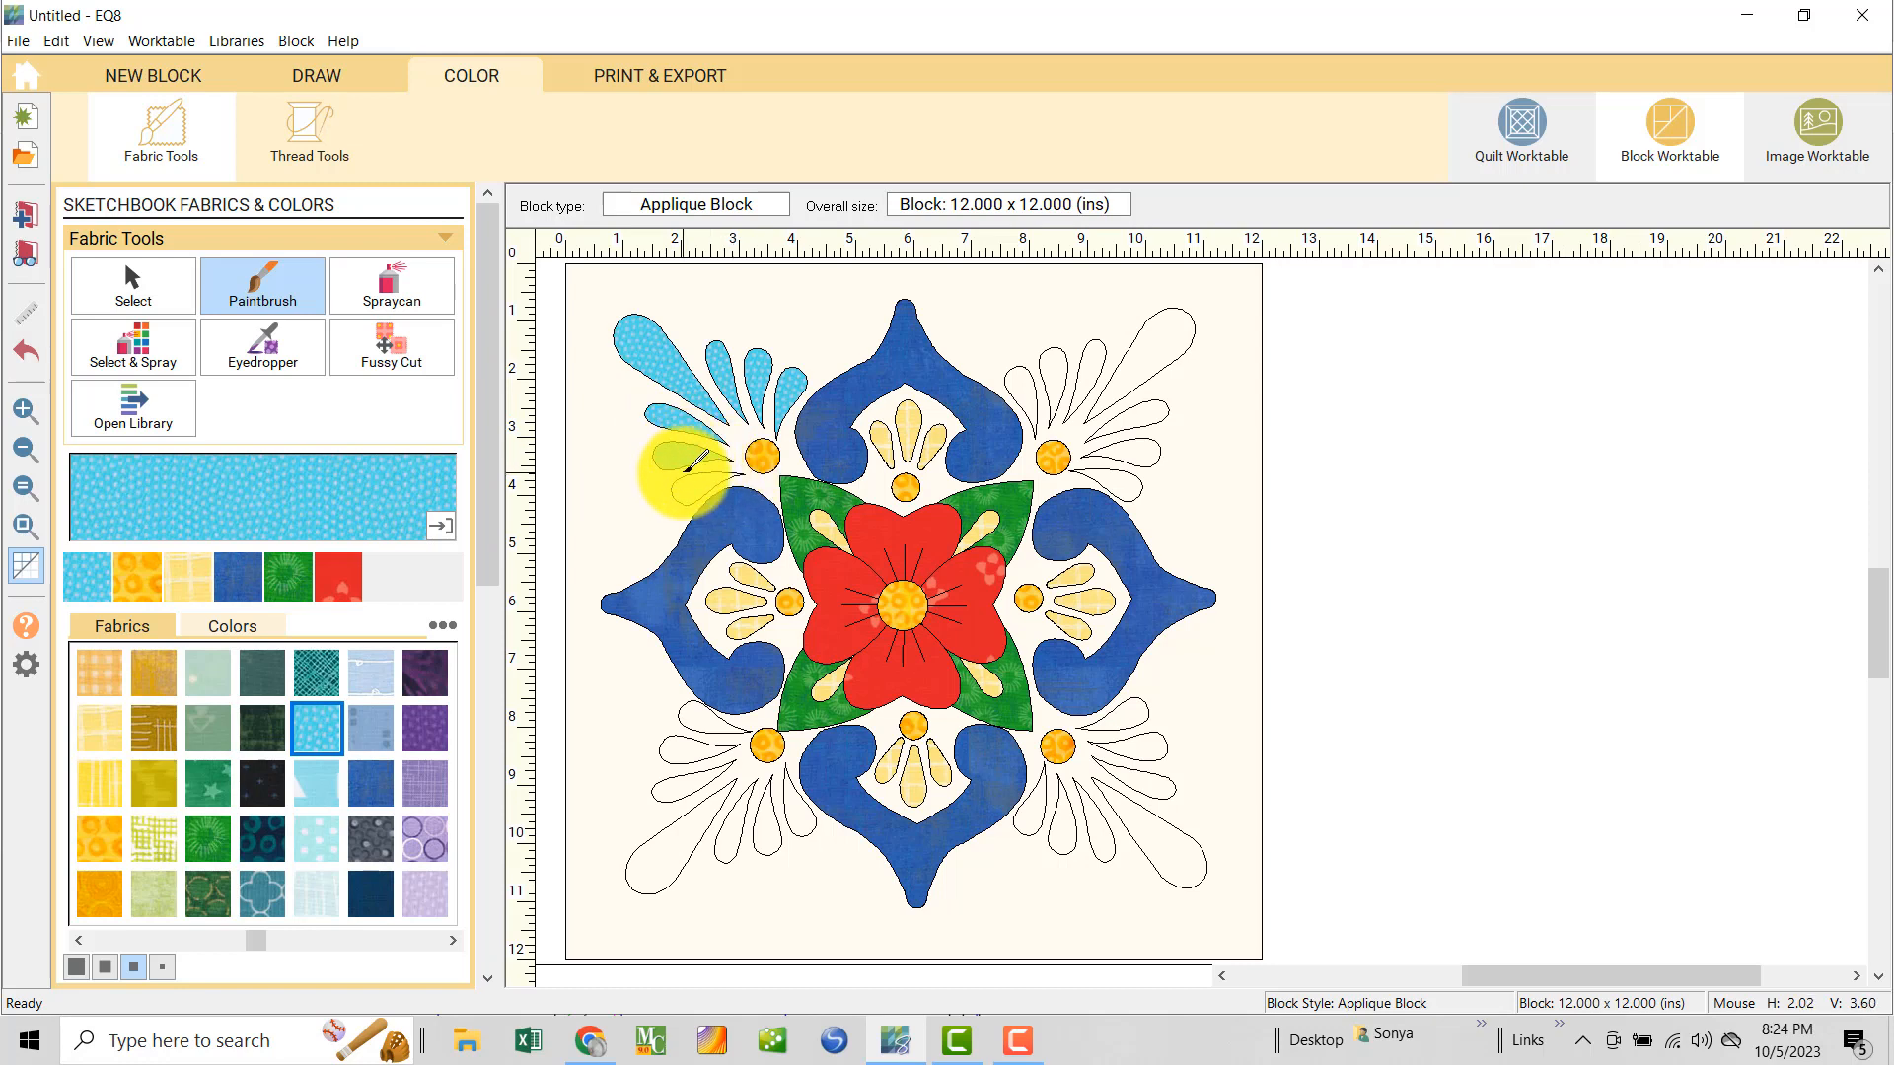
# - Color the teardrops of the block's upper-right corner spray with the same light blue dotted fabric
pyautogui.click(1016, 380)
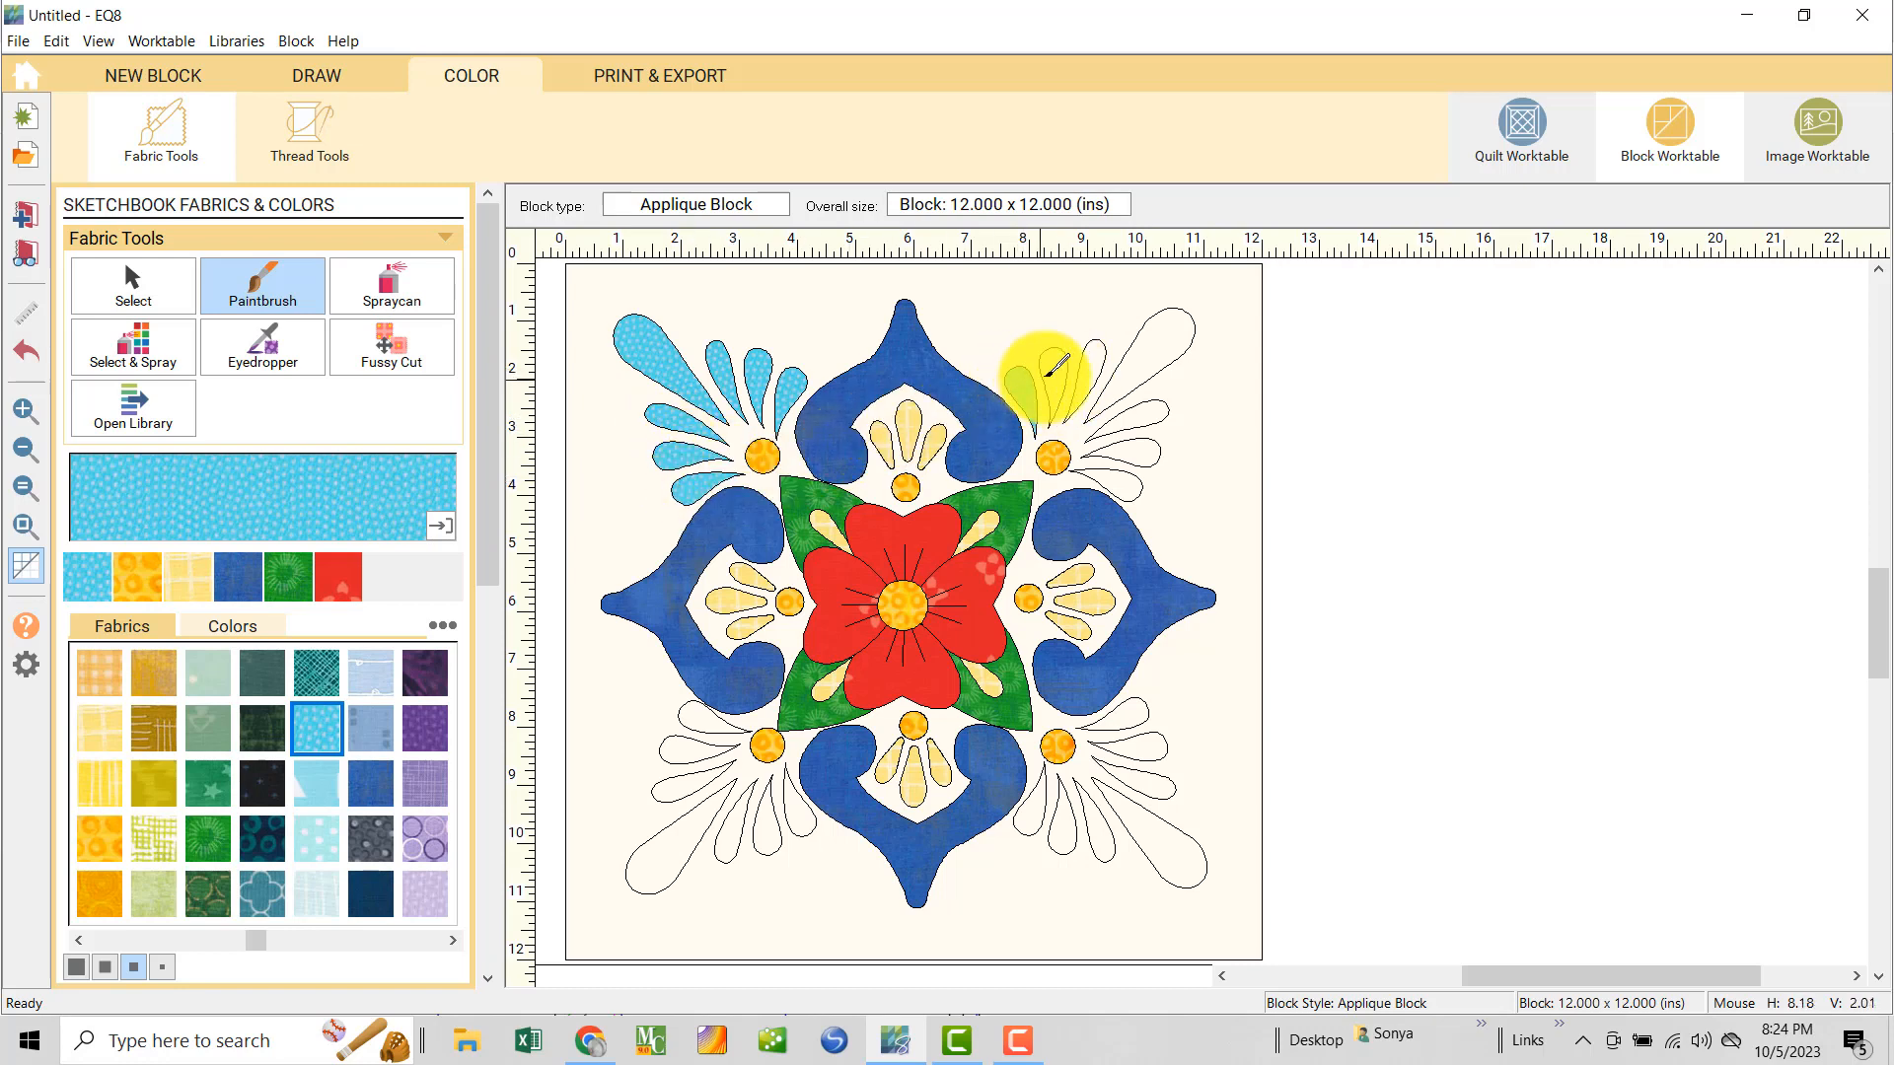
pyautogui.click(1050, 373)
pyautogui.click(1095, 352)
pyautogui.click(1132, 347)
pyautogui.click(1150, 402)
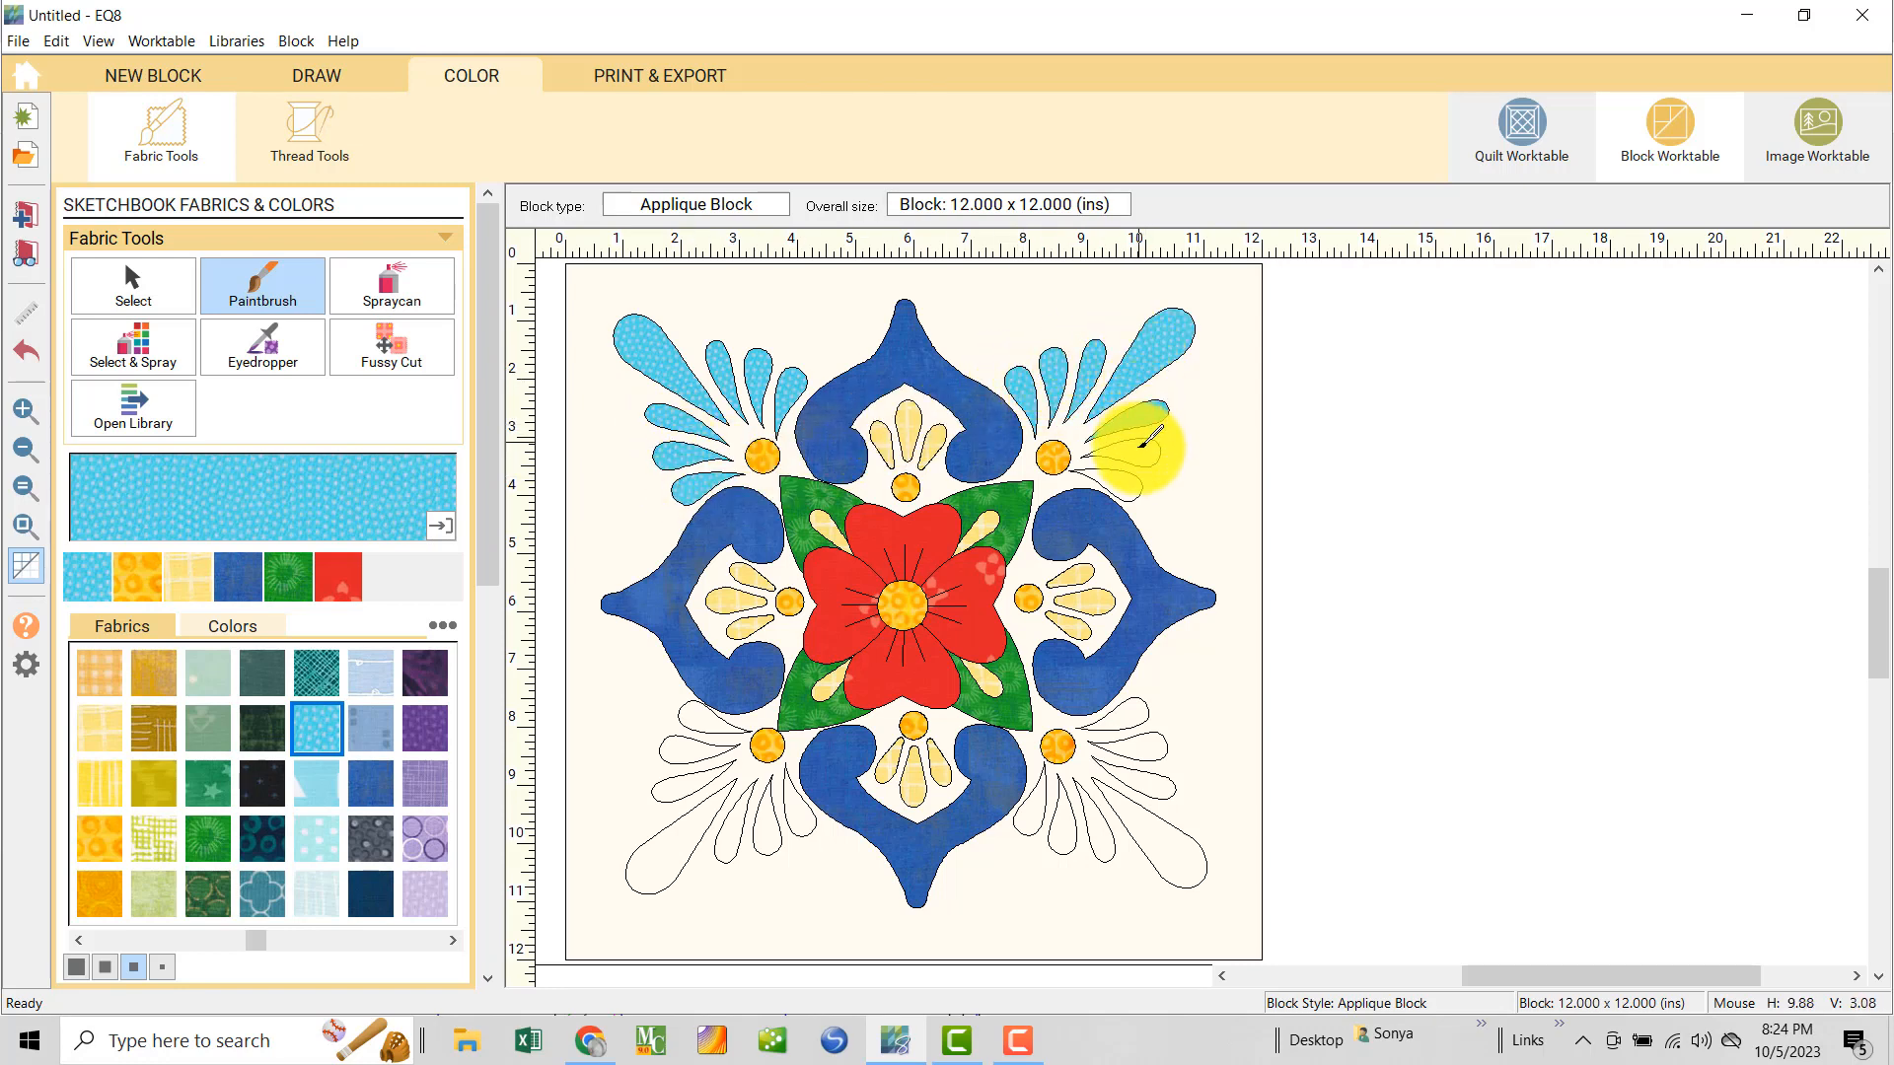
pyautogui.click(1134, 475)
# - Color the teardrops of the block's lower-right corner spray with the light blue dotted fabric
pyautogui.click(1133, 702)
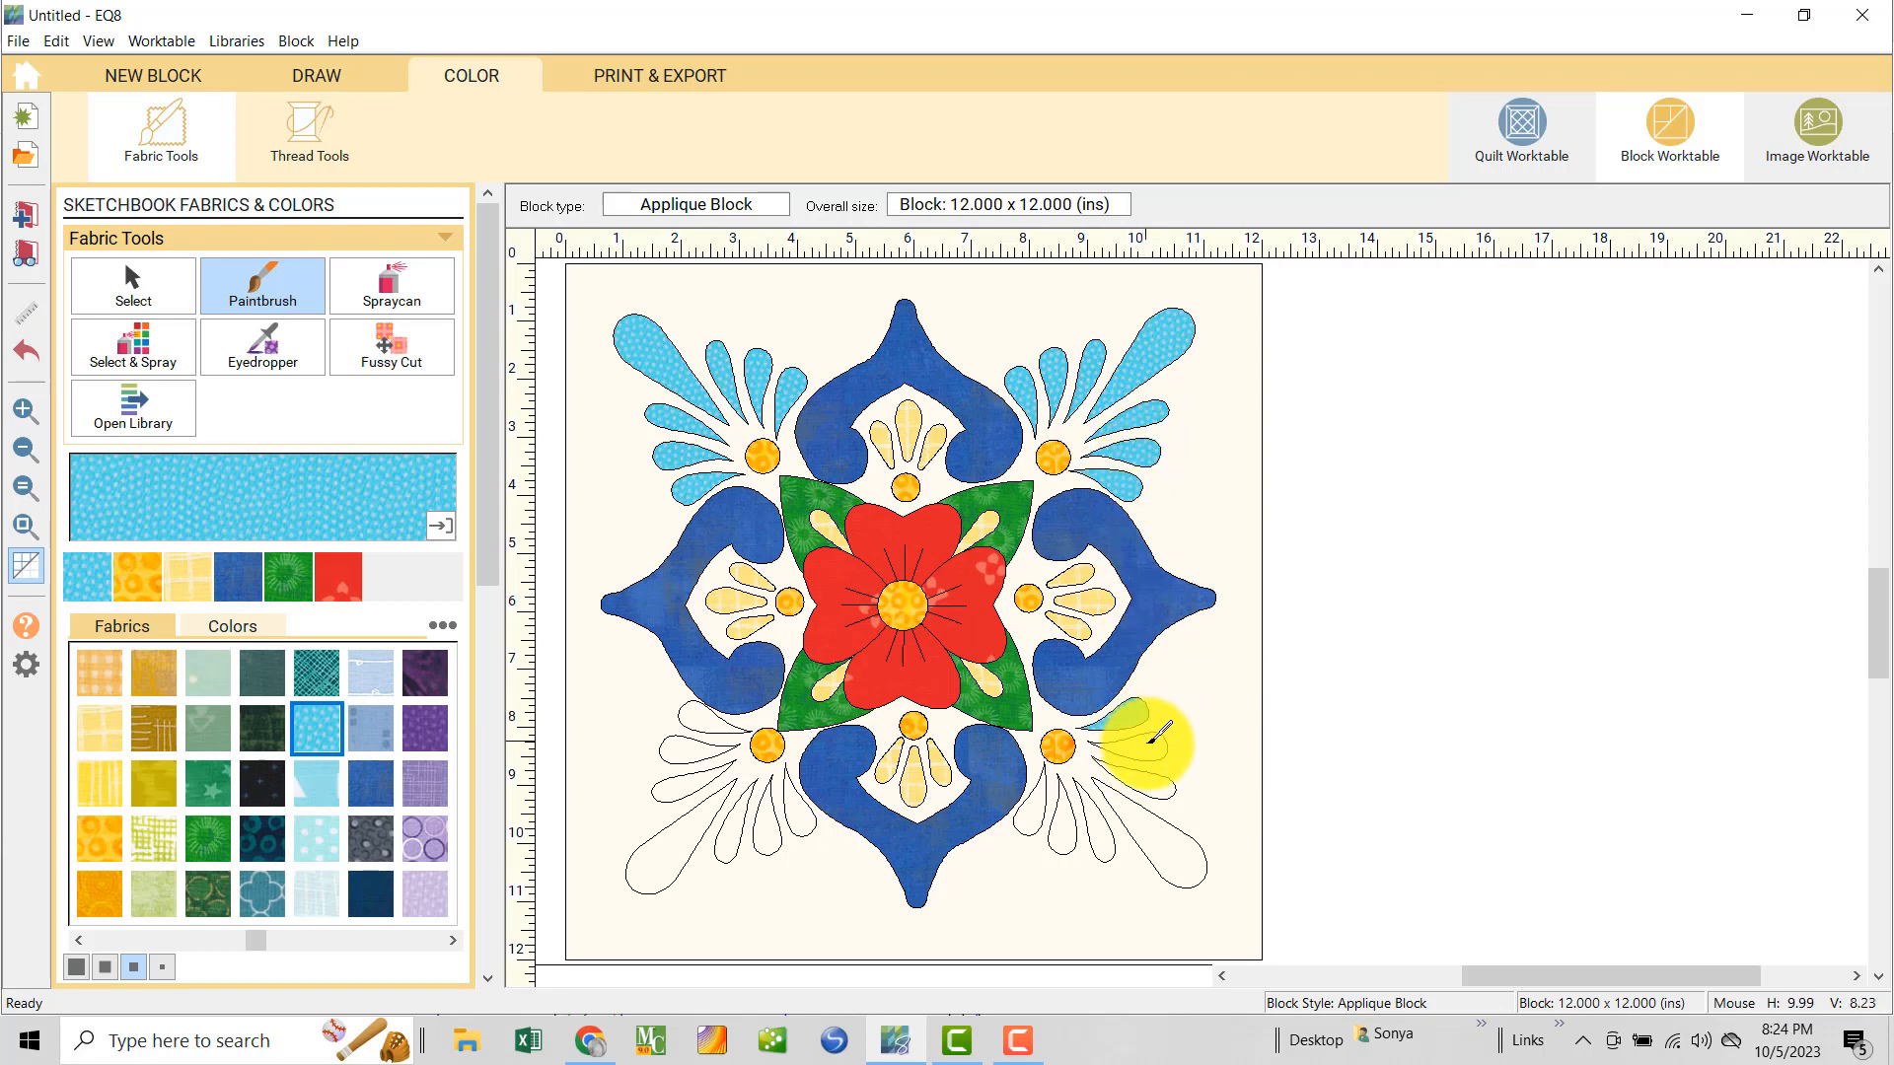
pyautogui.click(1149, 781)
pyautogui.click(1134, 746)
pyautogui.click(1163, 846)
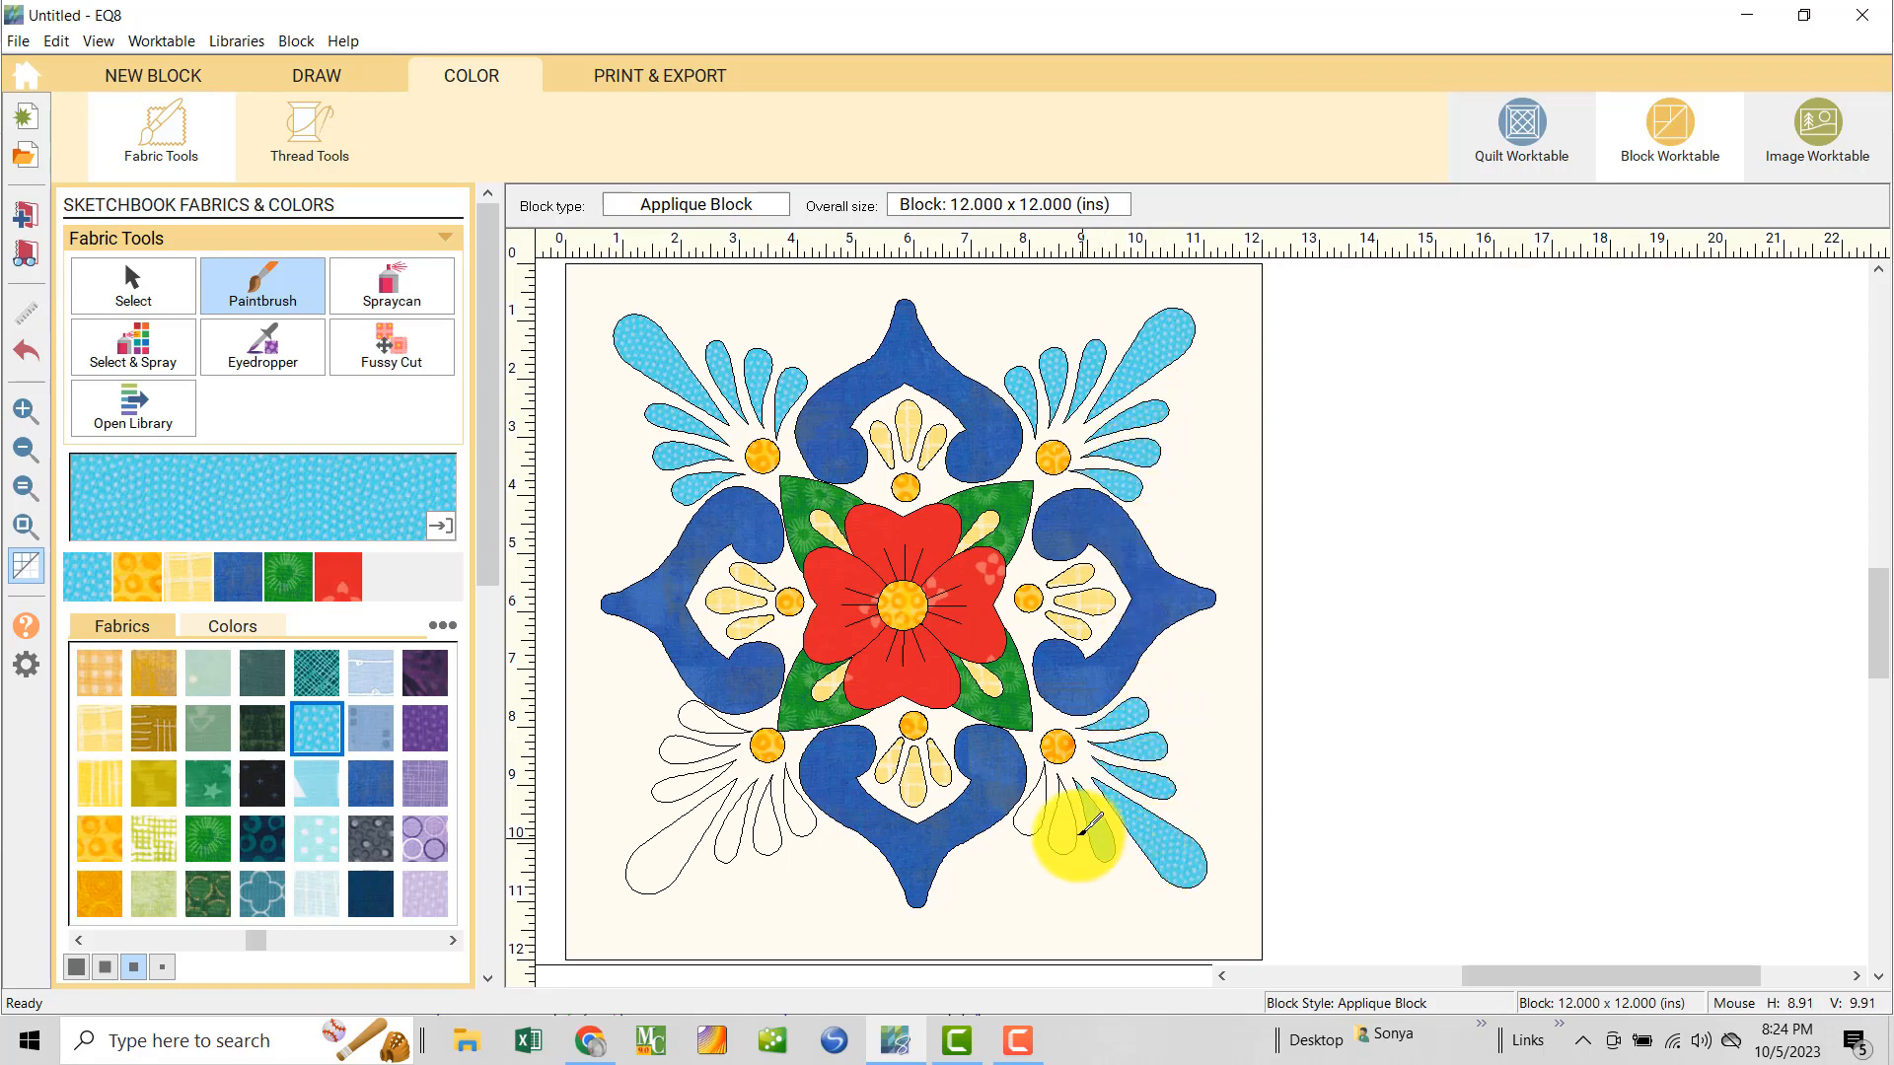
pyautogui.click(1033, 809)
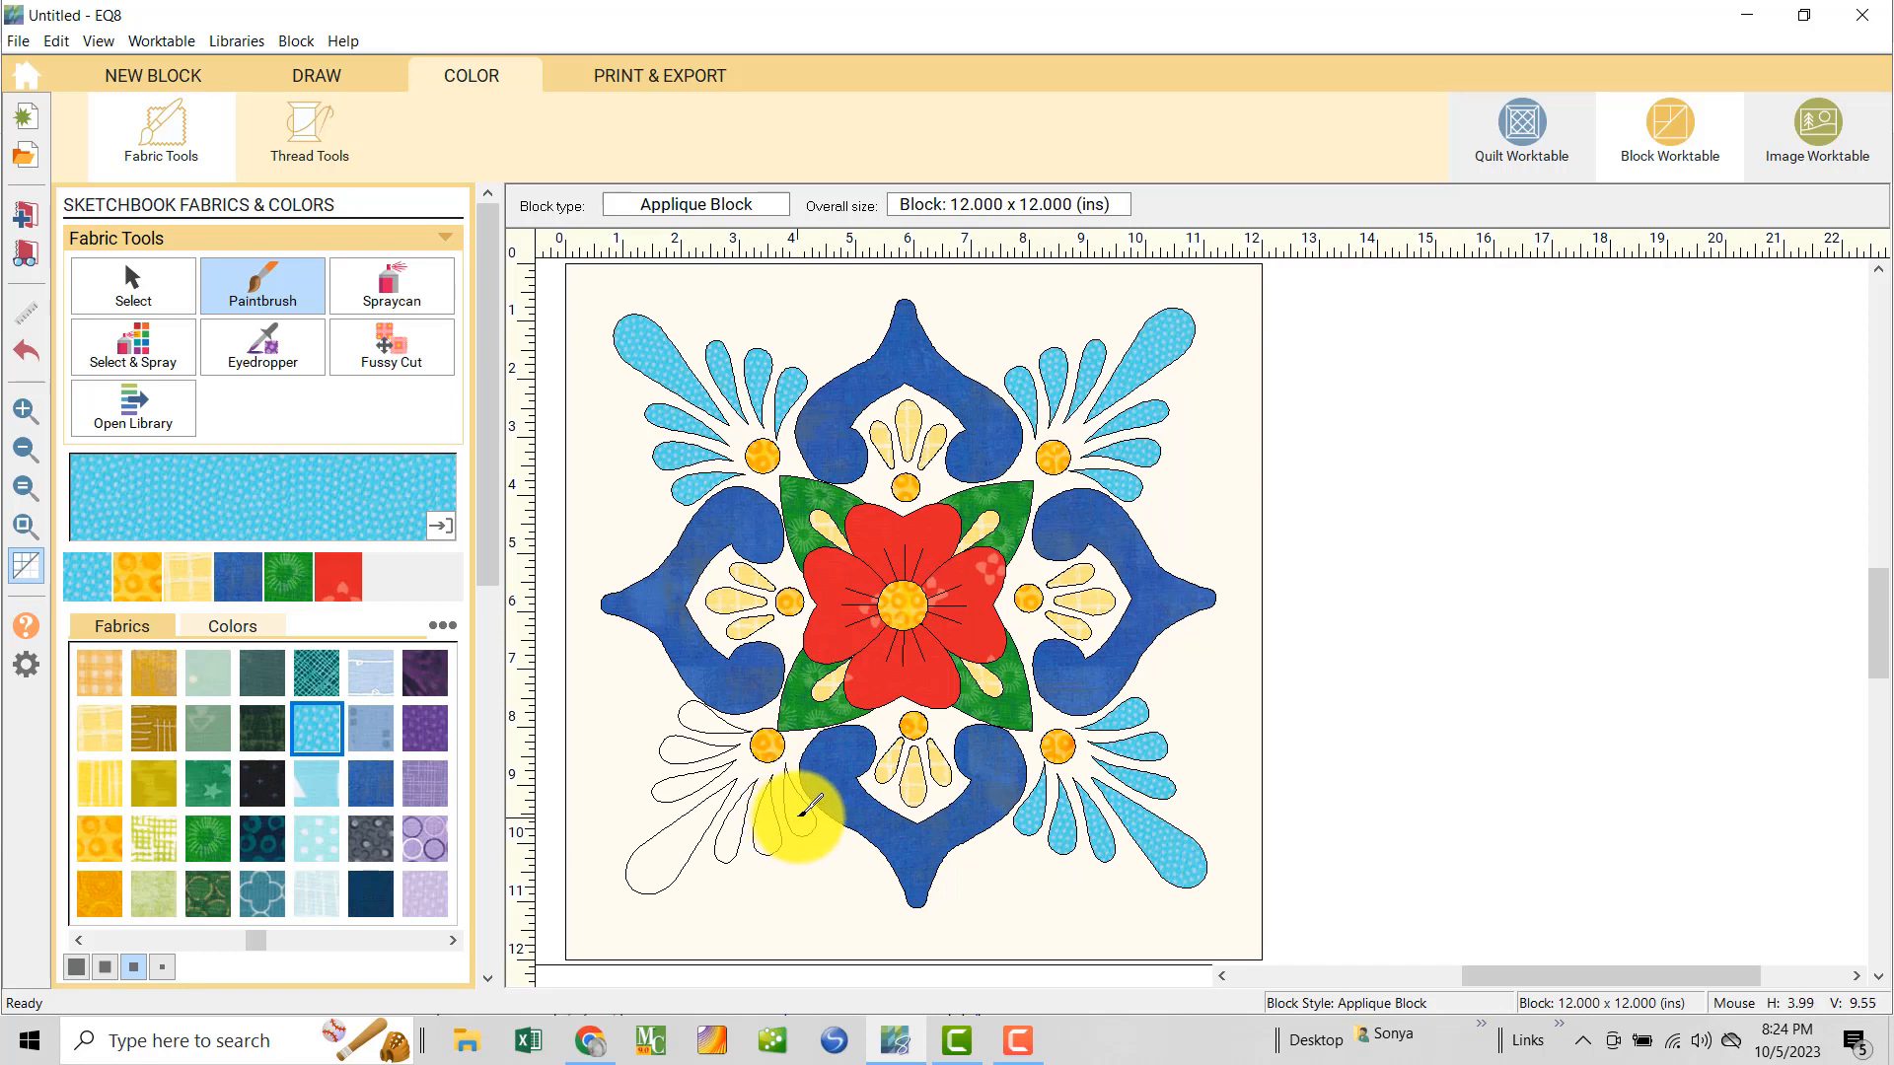
# - Color the teardrops of the block's lower-left corner spray with the light blue dotted fabric
pyautogui.click(776, 826)
pyautogui.click(730, 835)
pyautogui.click(677, 845)
pyautogui.click(655, 790)
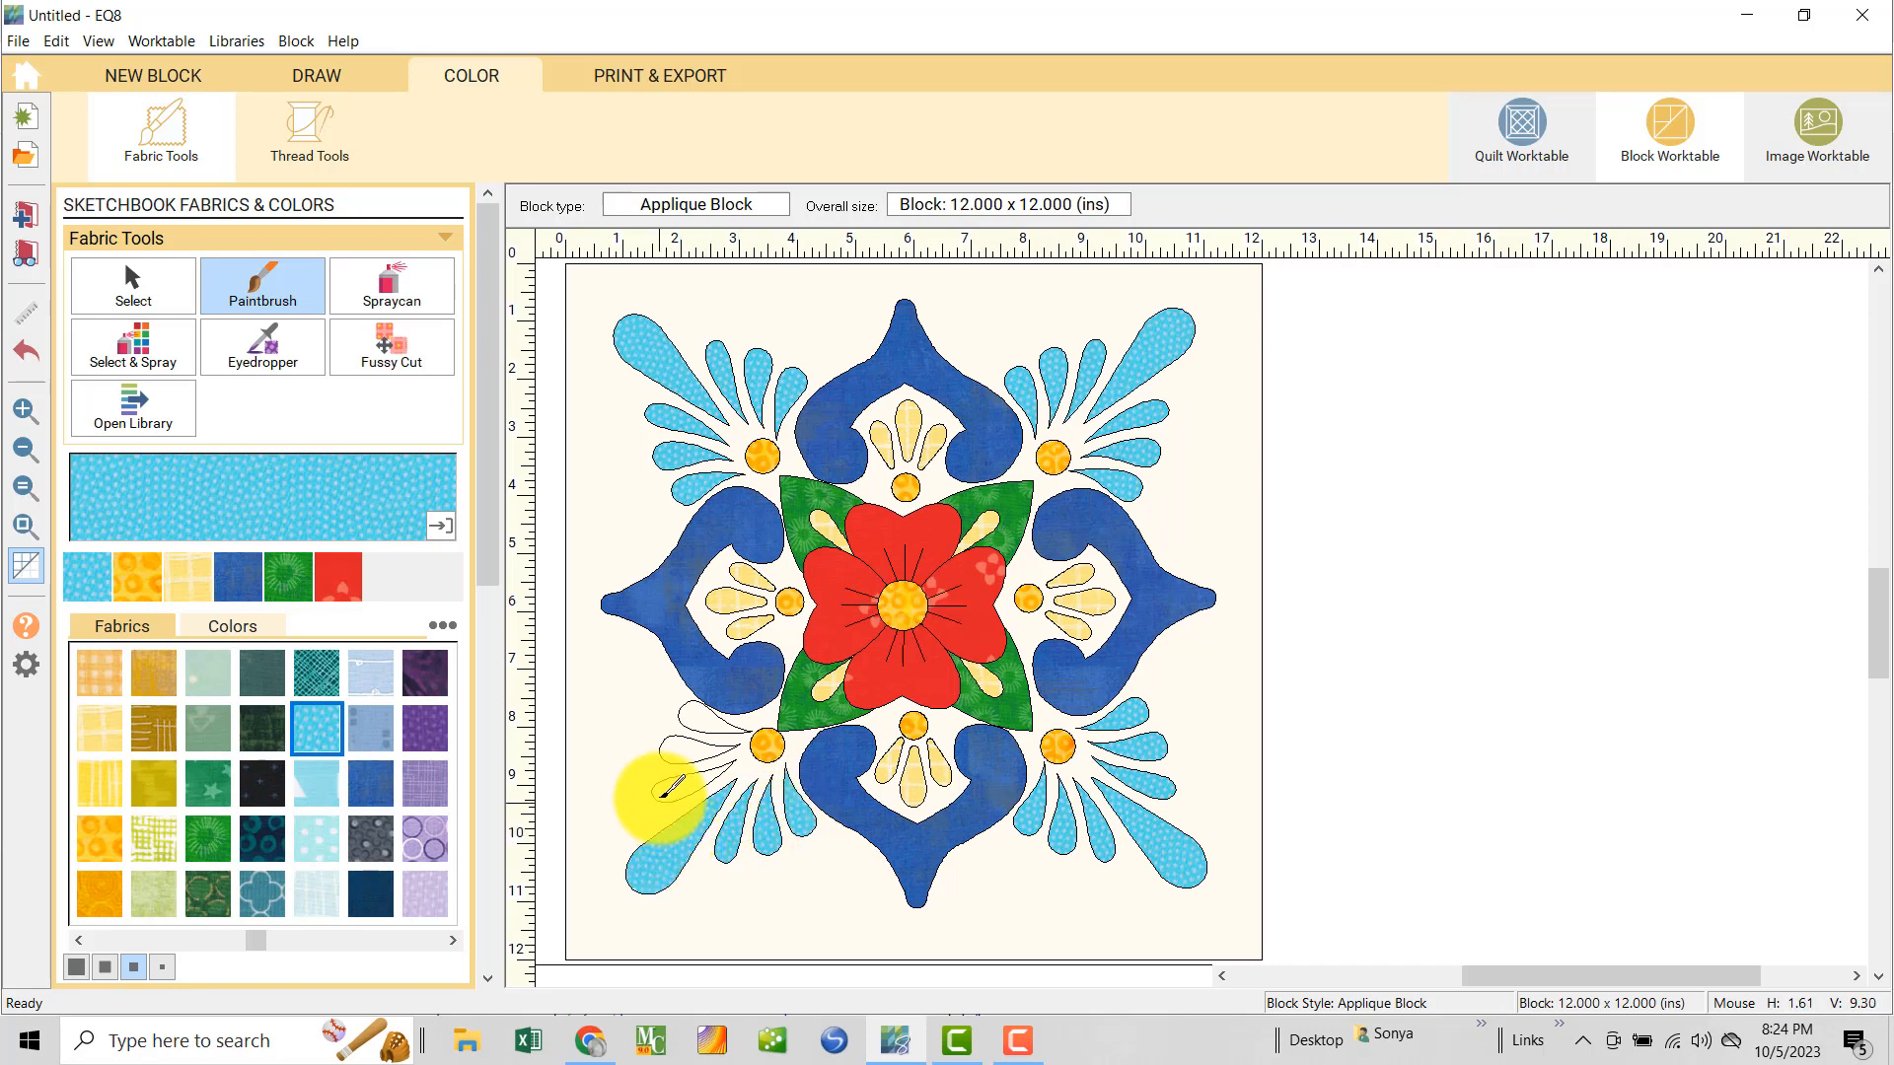
pyautogui.click(679, 745)
pyautogui.click(687, 735)
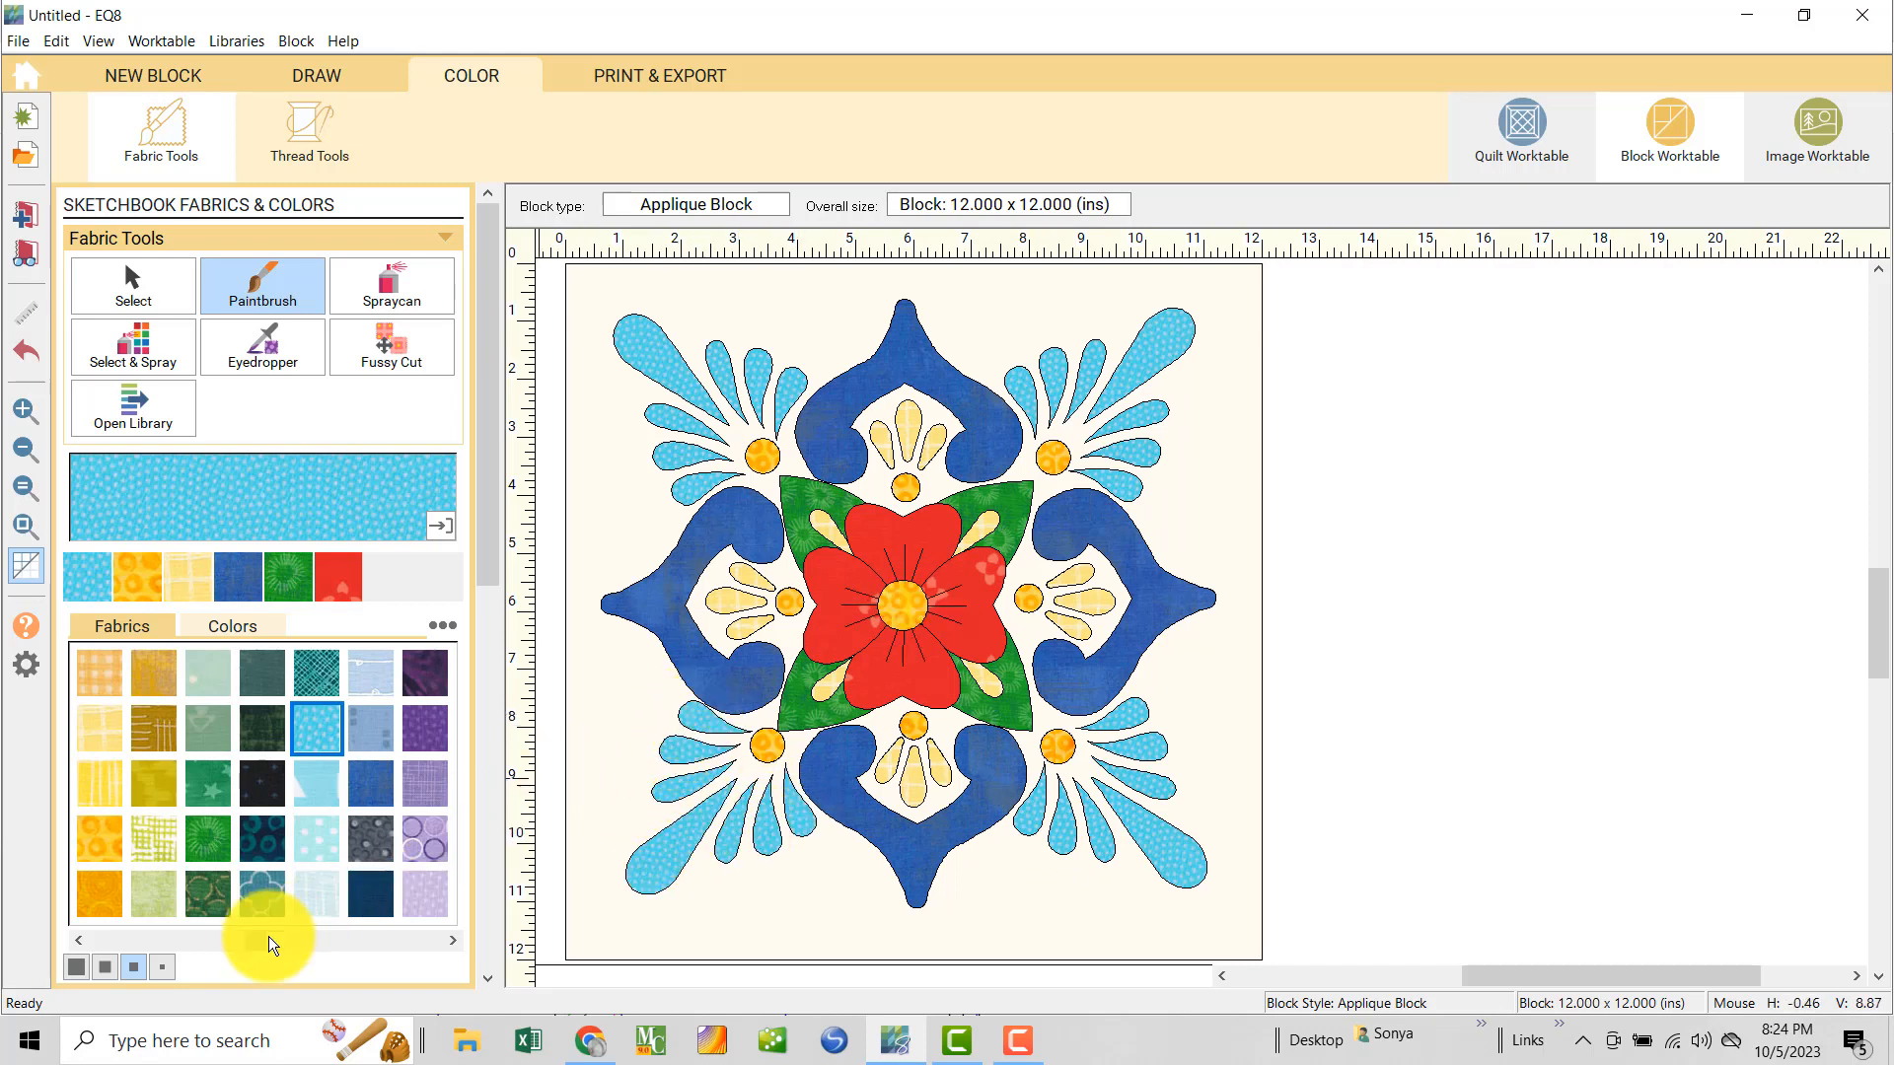
# - Fill the block's background with the very pale gray-white woven-texture fabric
pyautogui.click(419, 939)
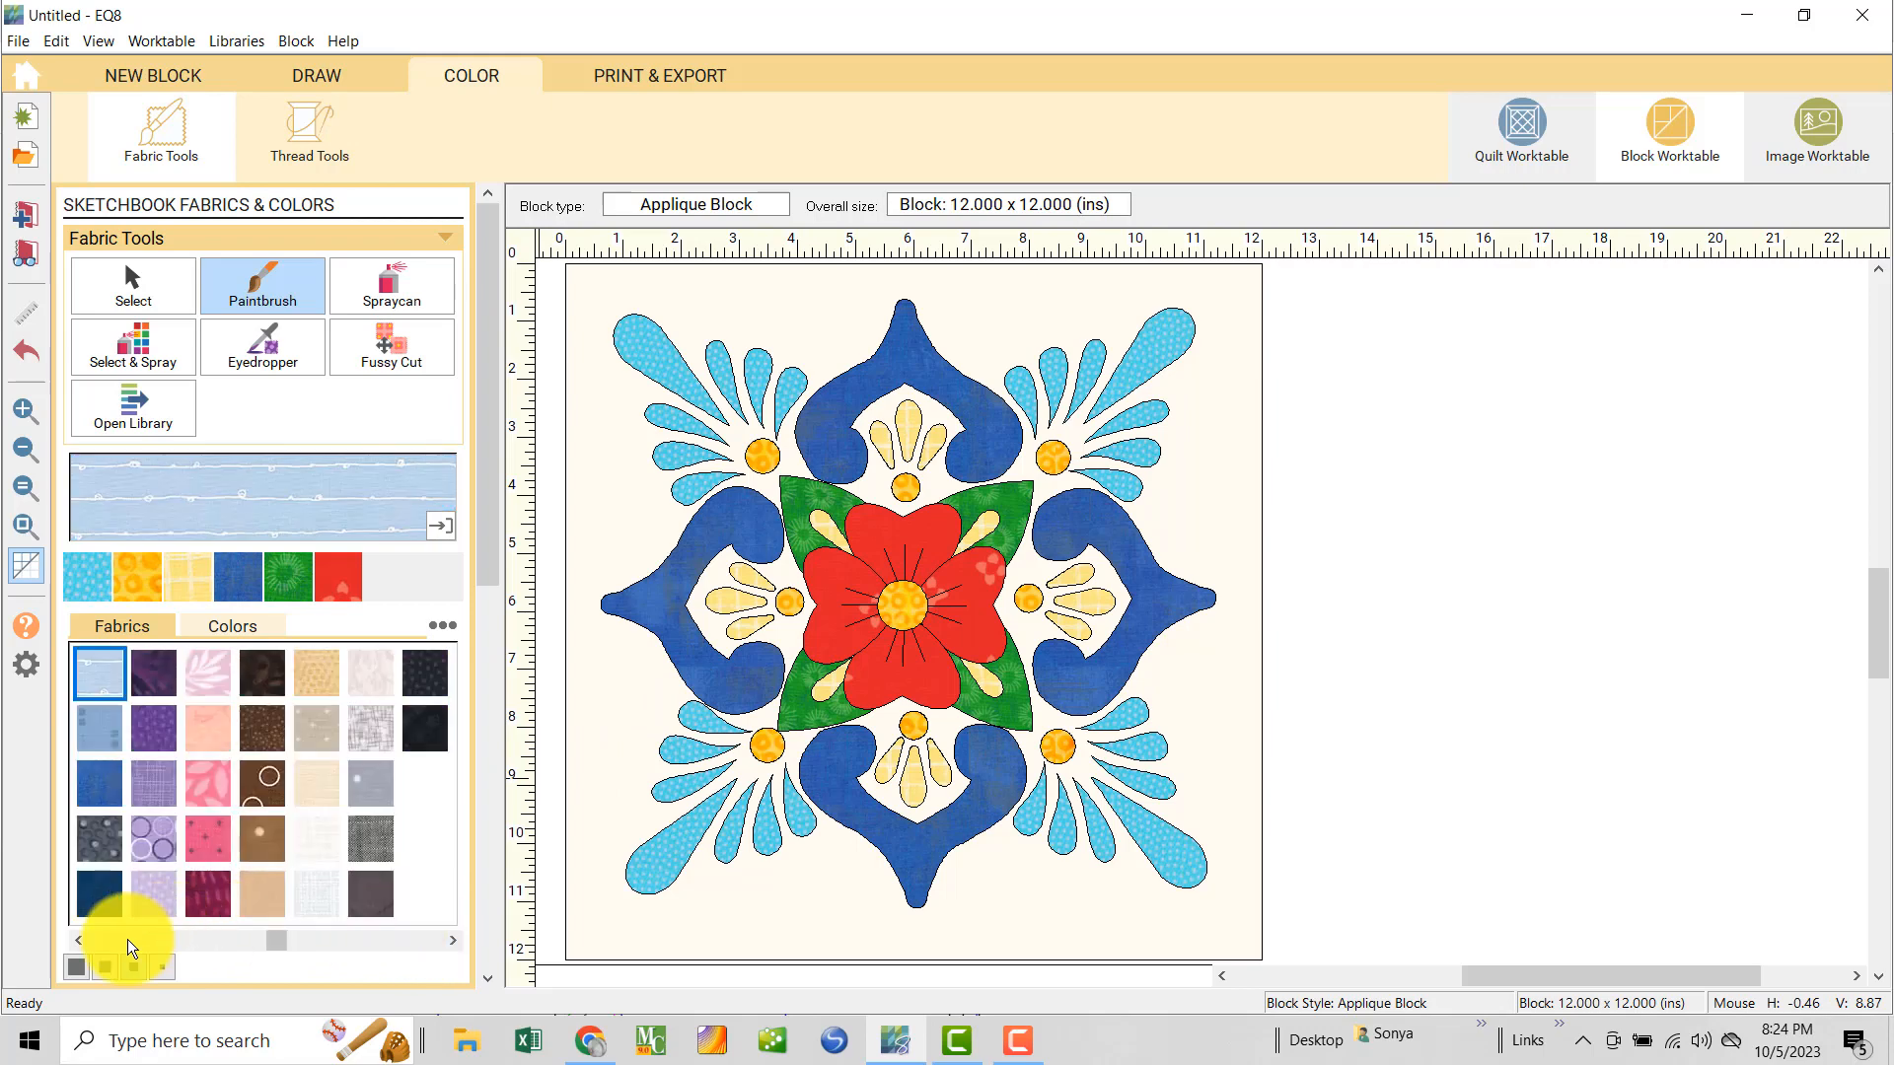
pyautogui.click(79, 940)
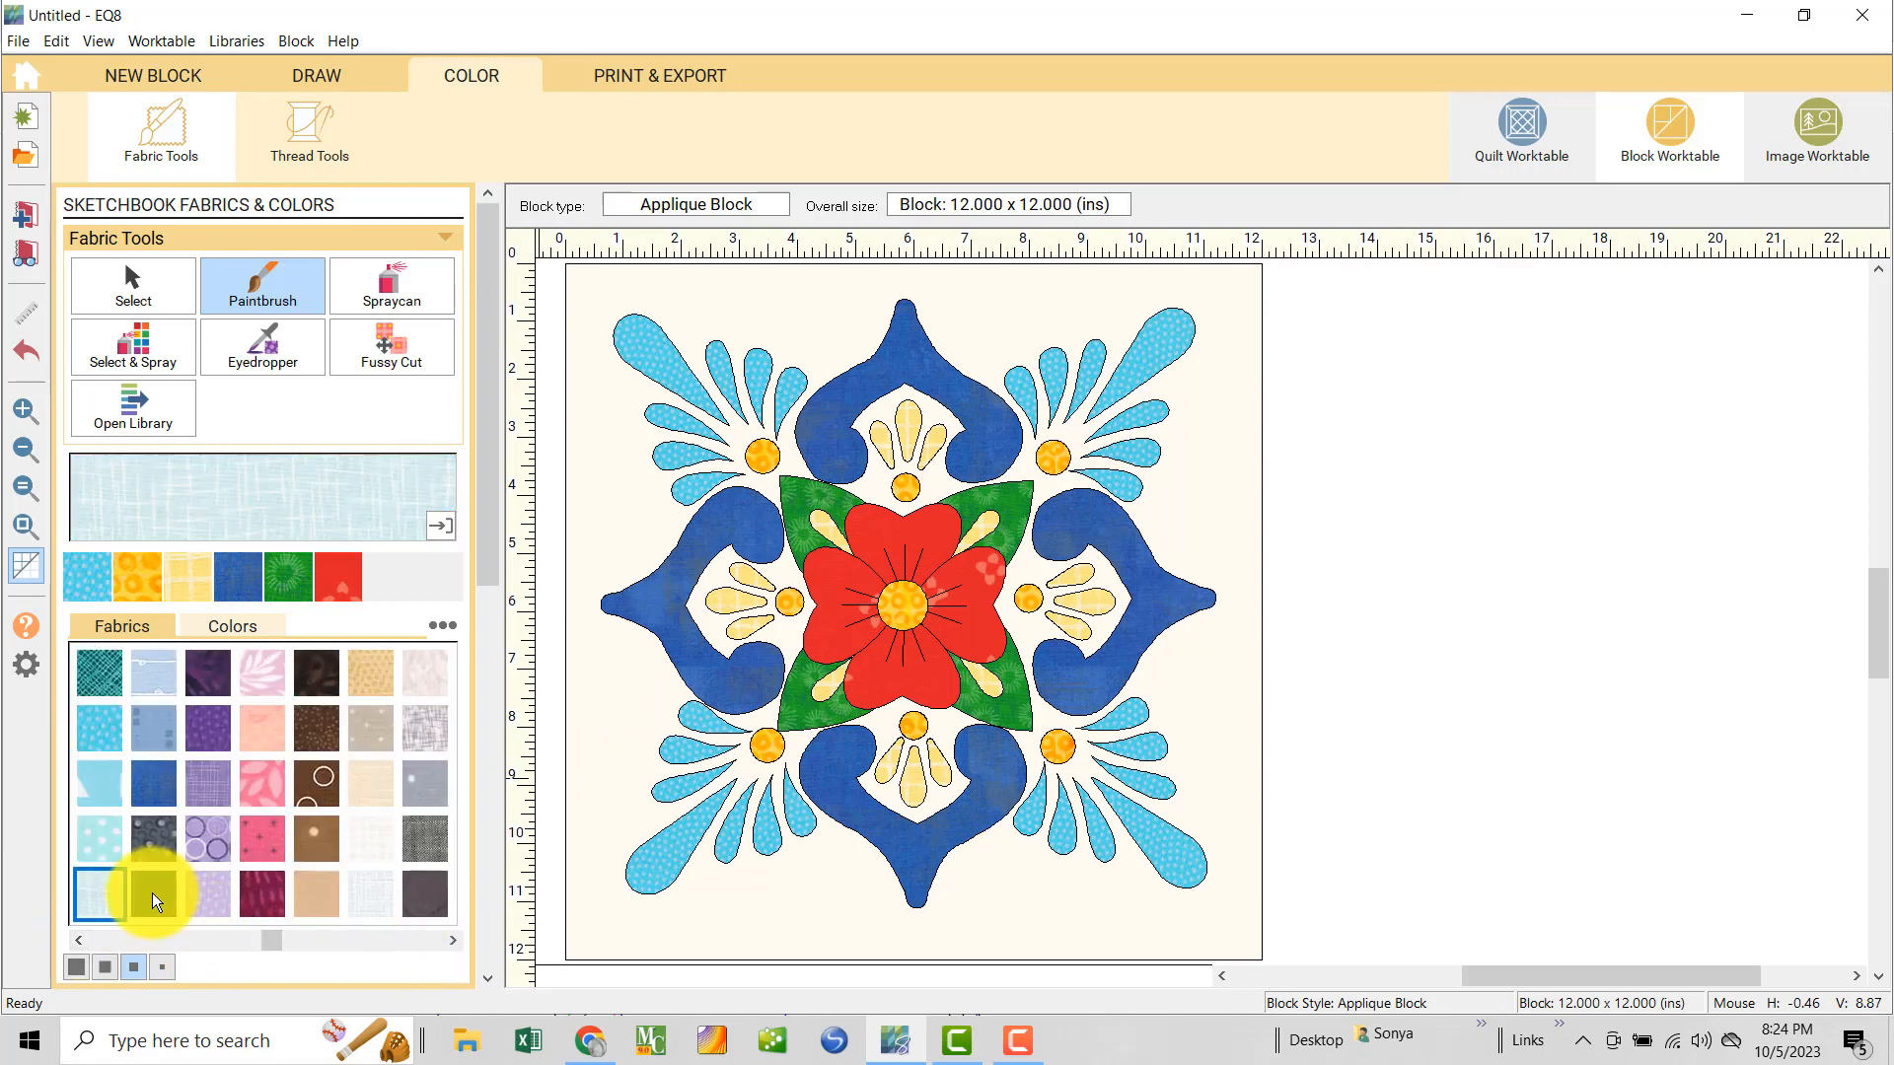
pyautogui.click(358, 893)
pyautogui.click(583, 744)
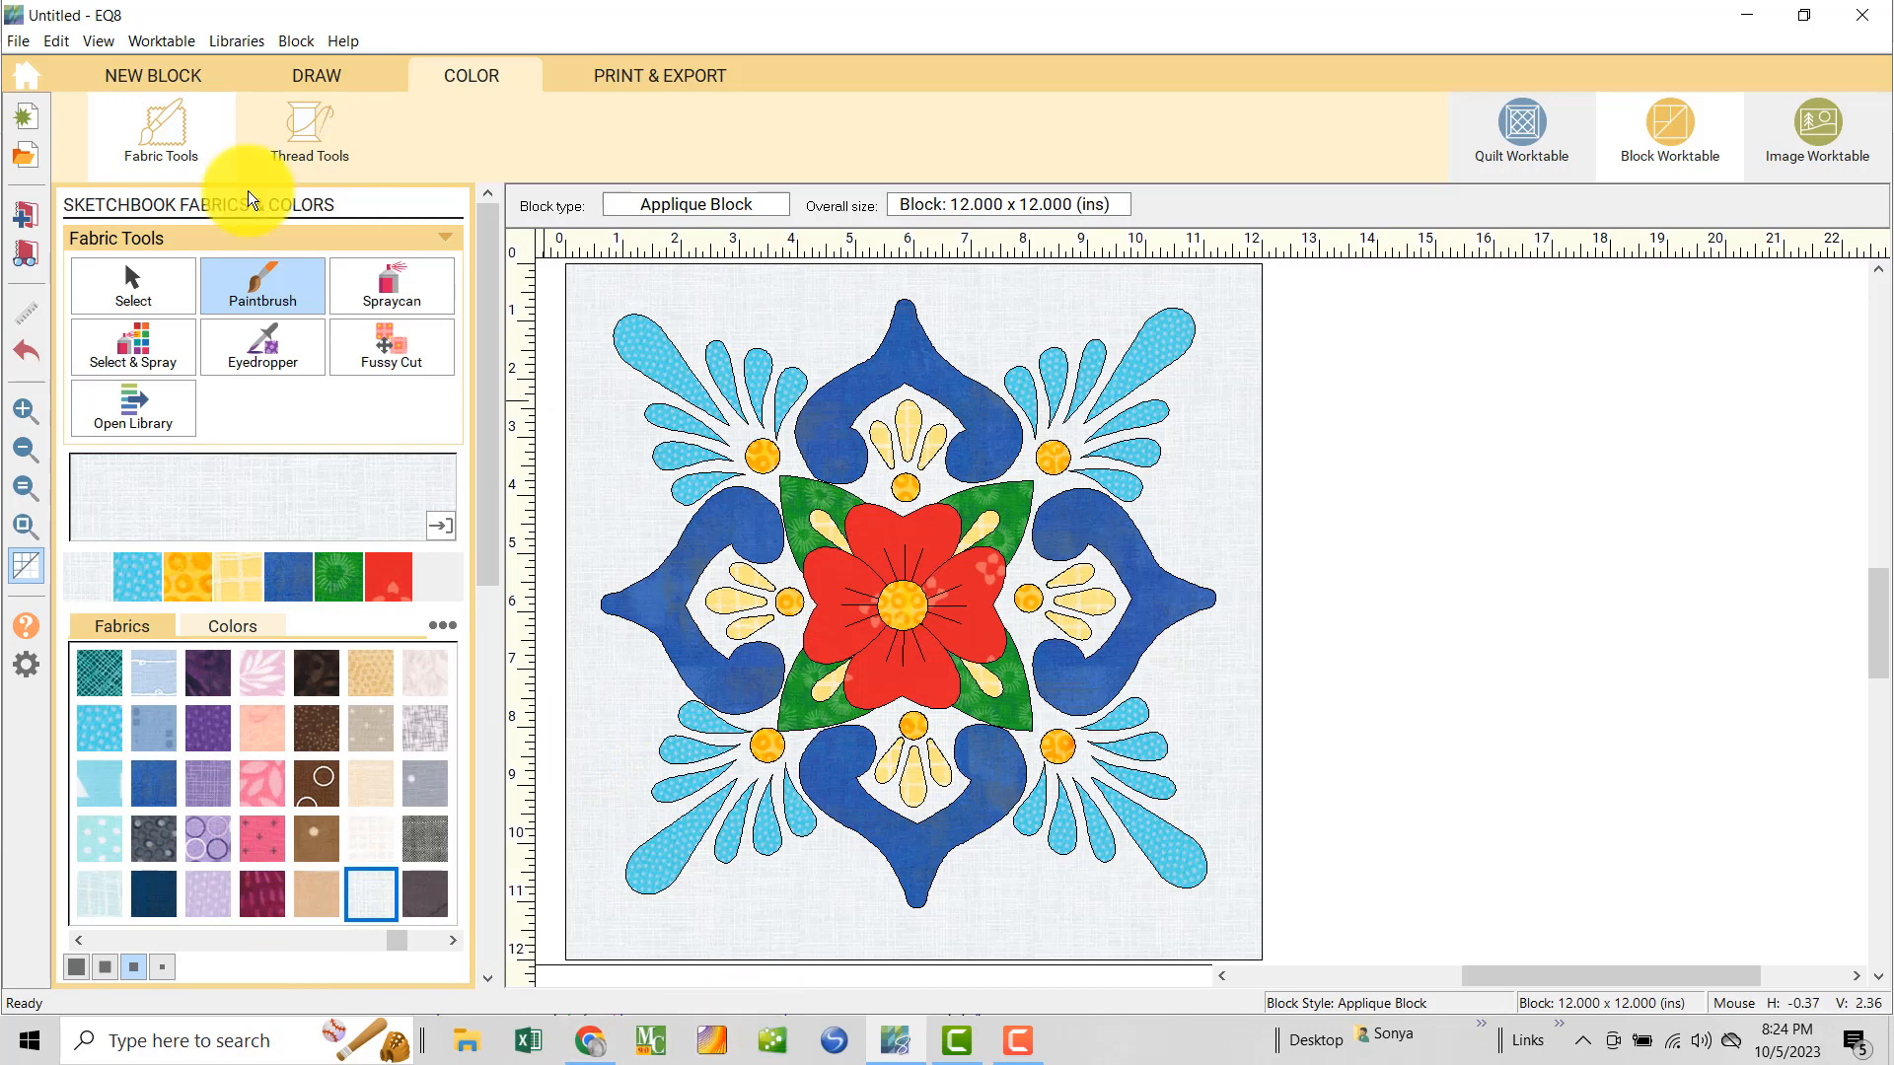
# - Add the colored block to the Project Sketchbook and cancel saving the project file
pyautogui.click(28, 219)
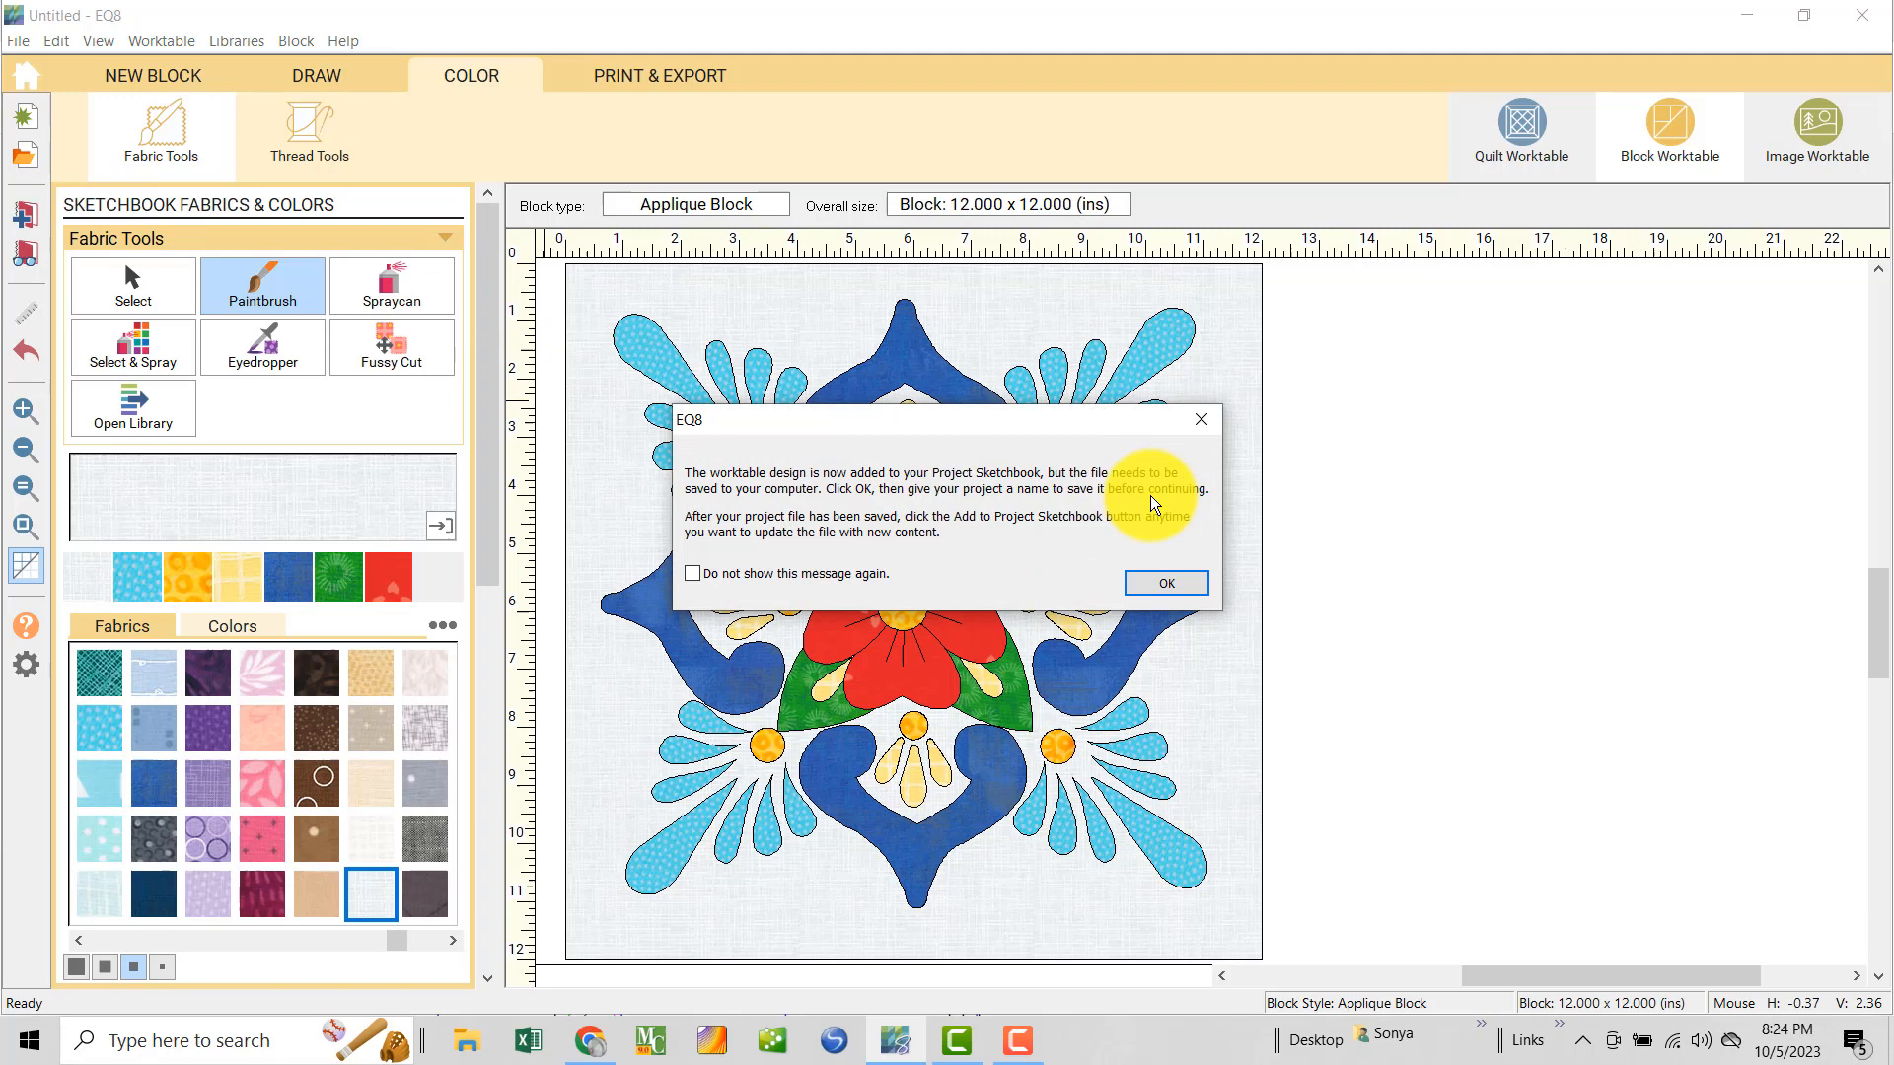
pyautogui.click(1184, 582)
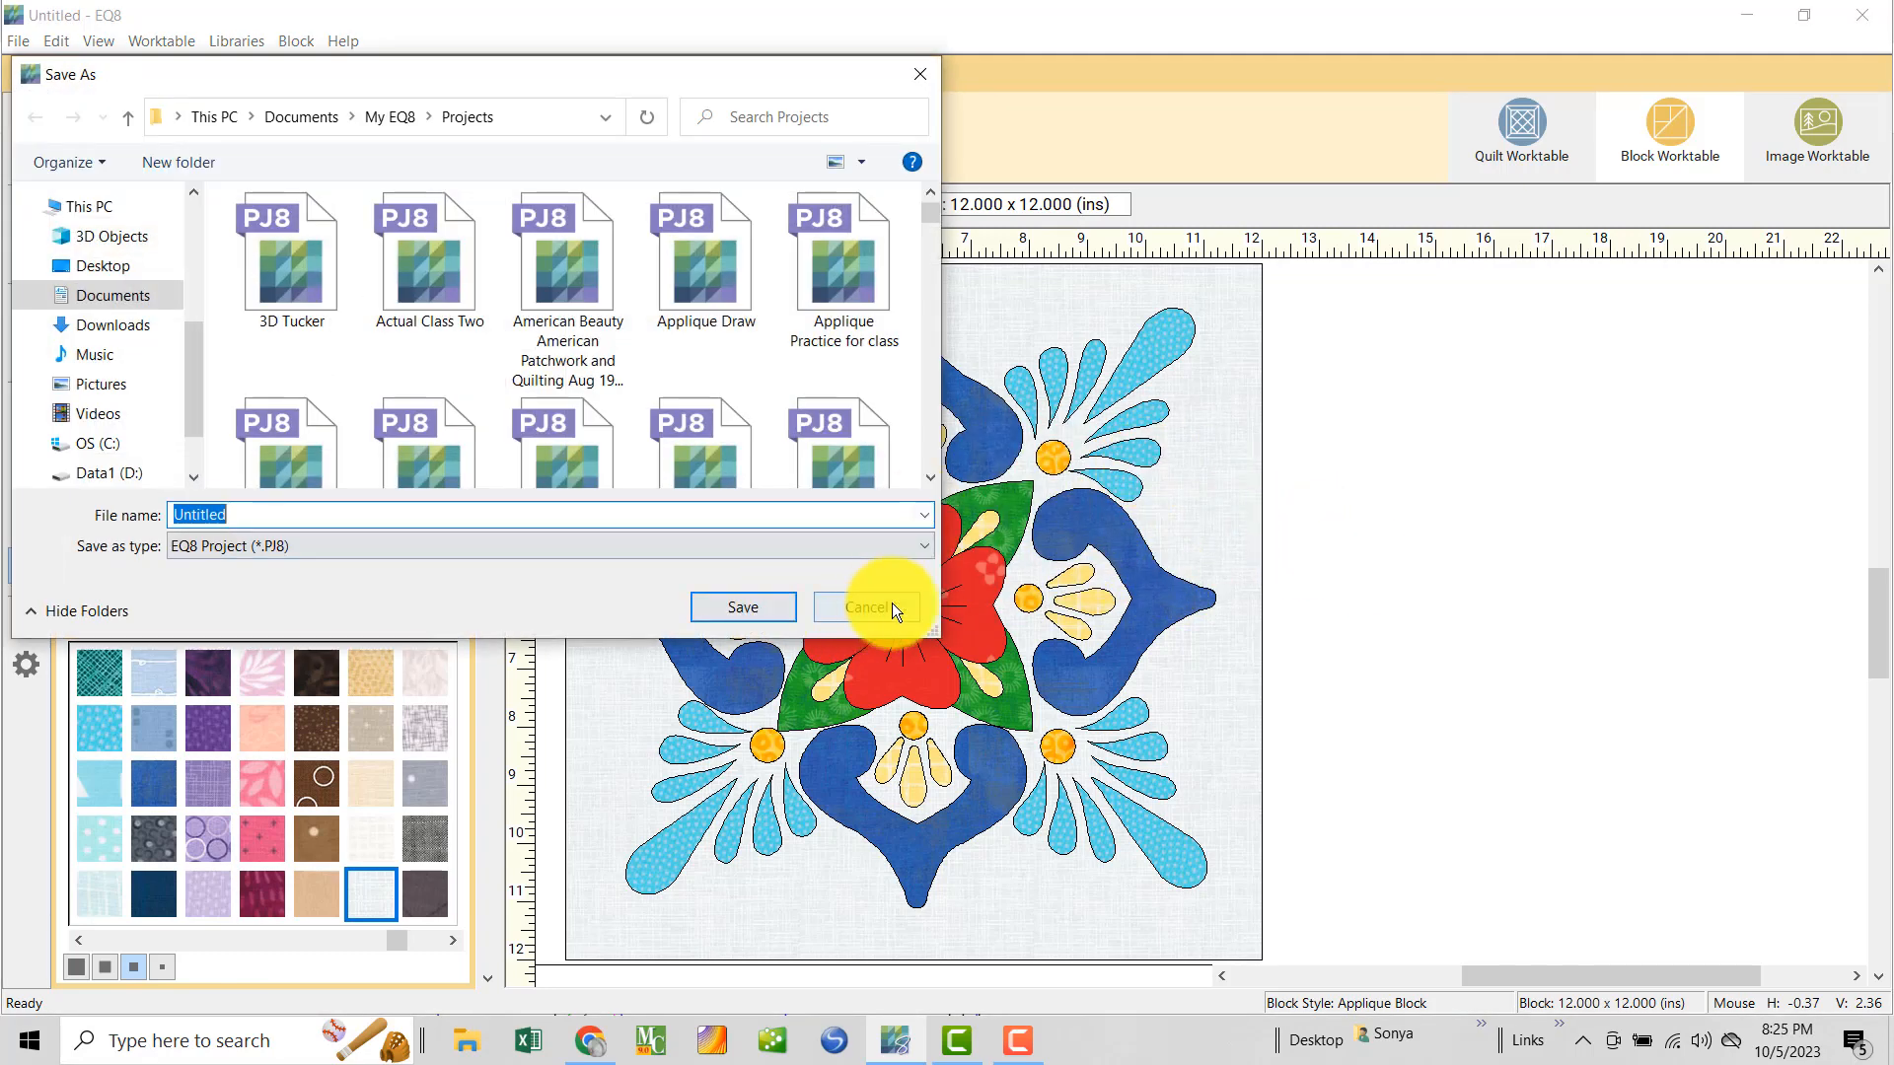
pyautogui.click(866, 608)
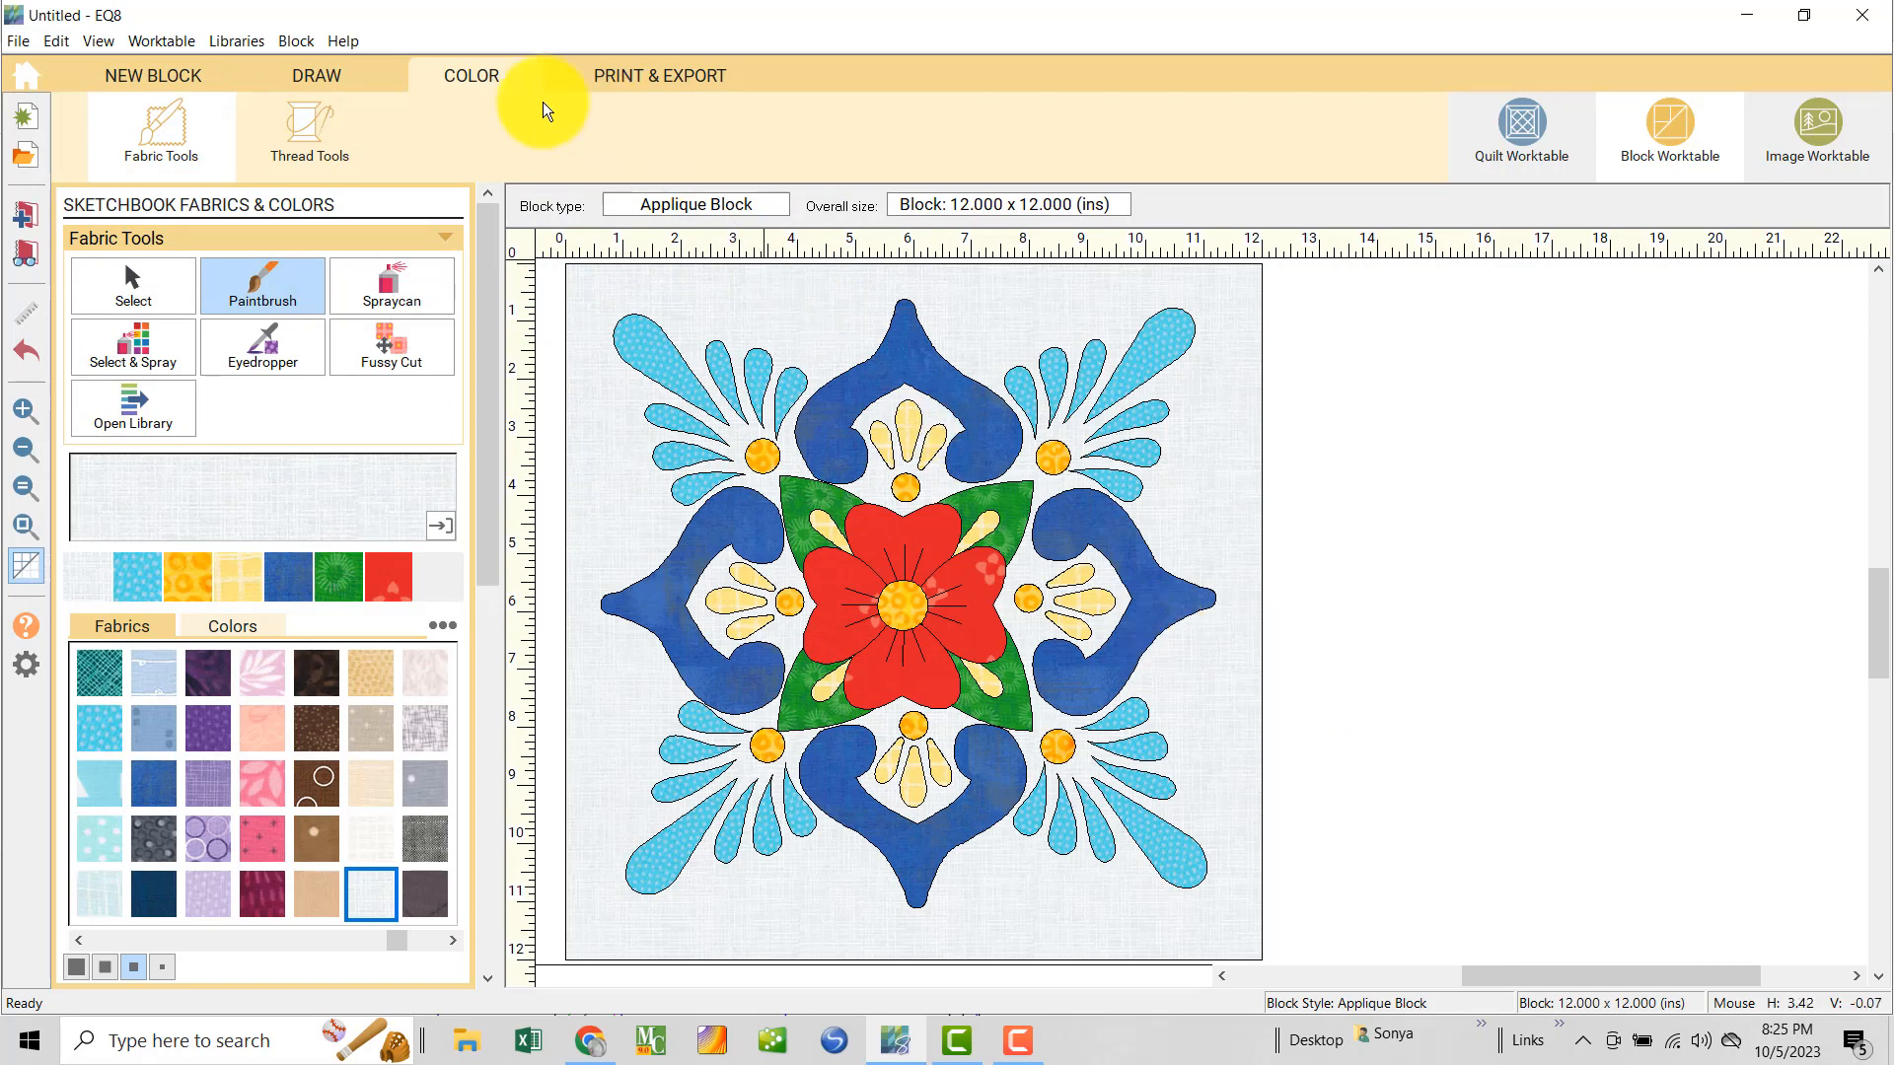
# - Switch to the Quilt Worktable and start a new quilt with the Horizontal layout style
pyautogui.click(1519, 126)
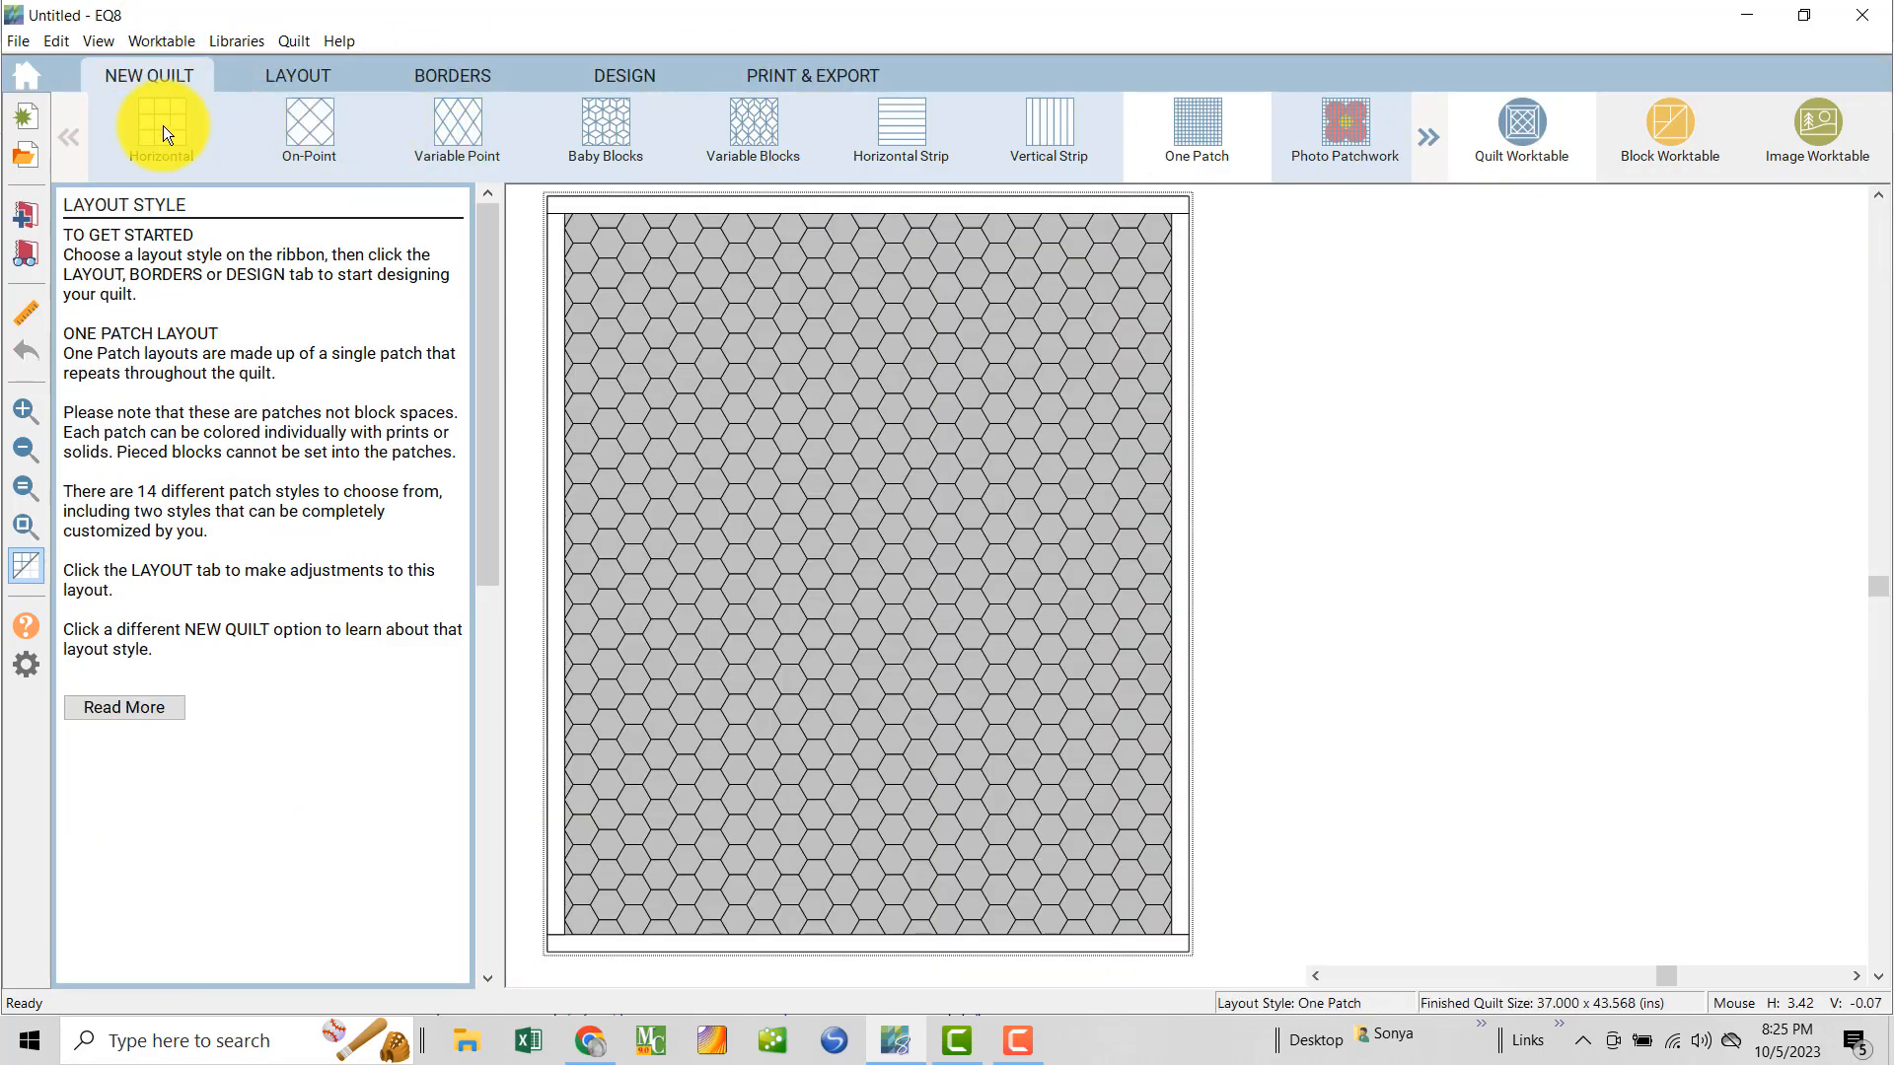
pyautogui.click(299, 71)
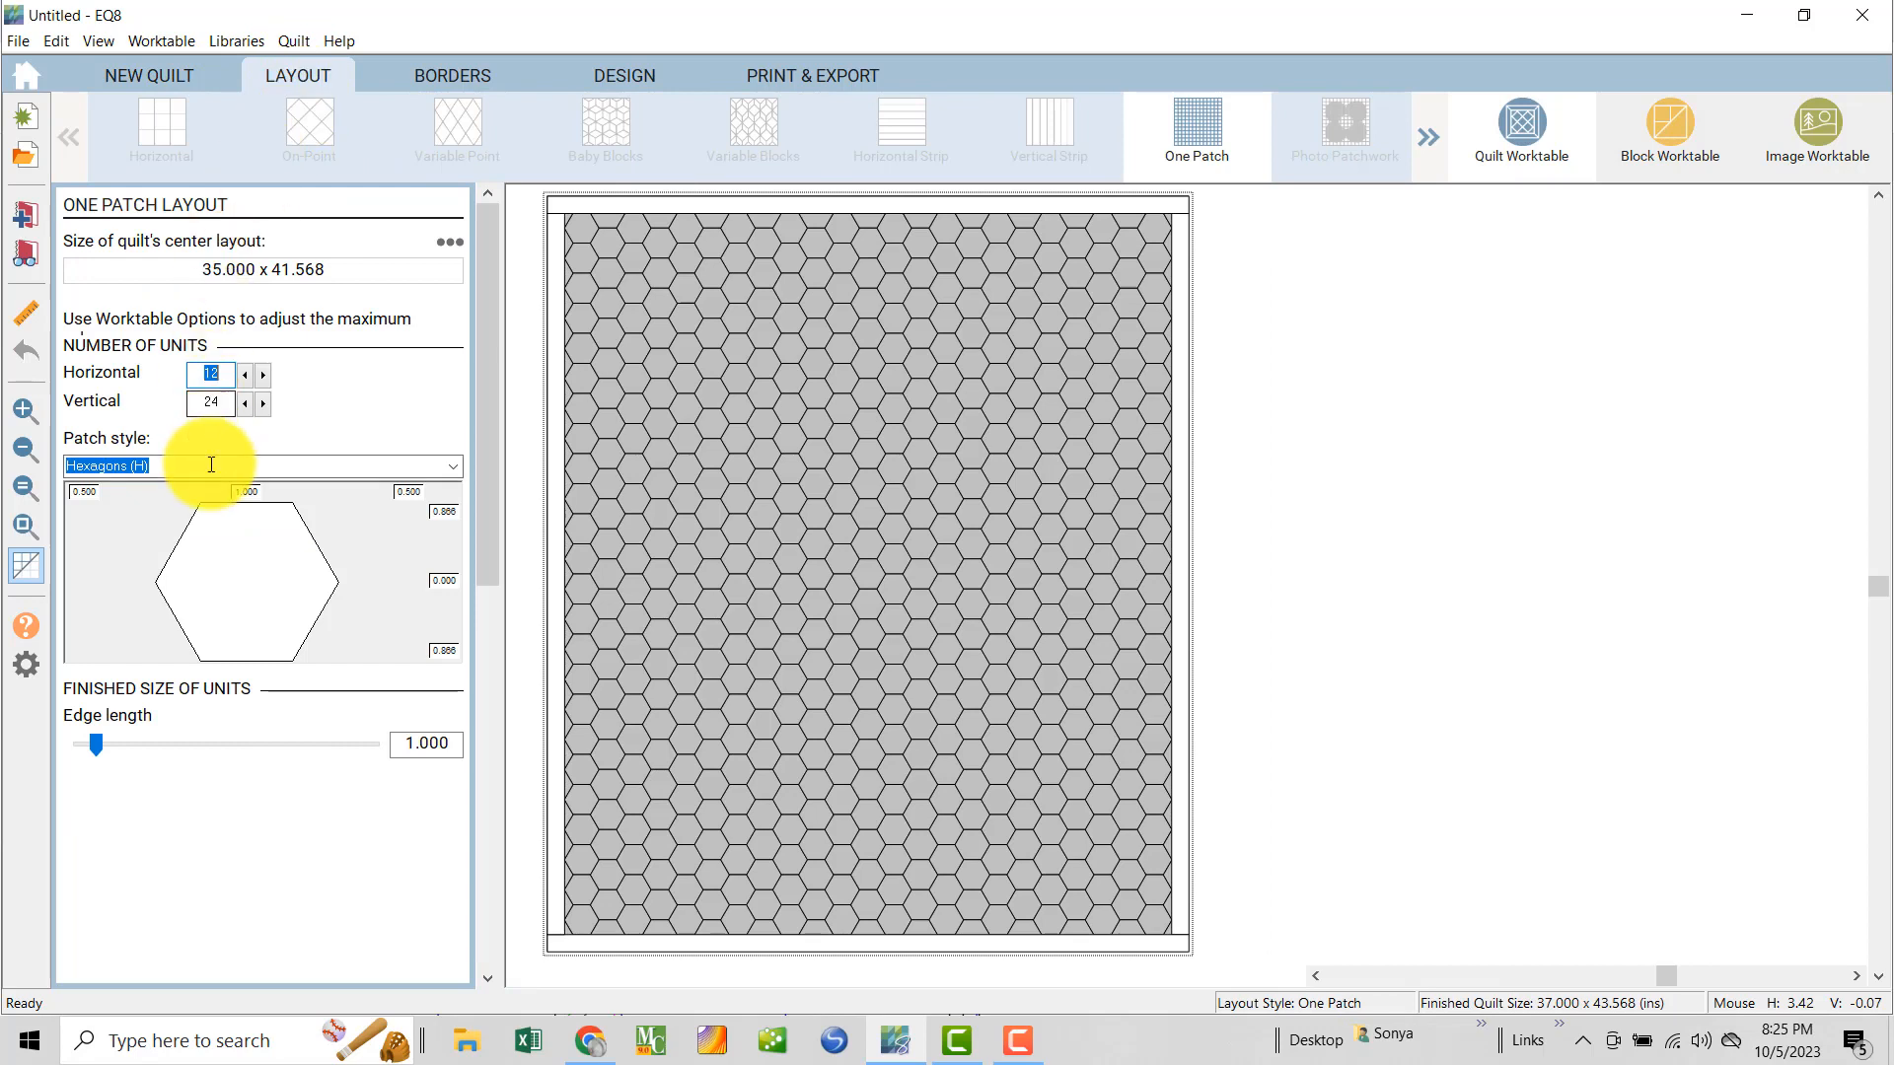
pyautogui.click(168, 73)
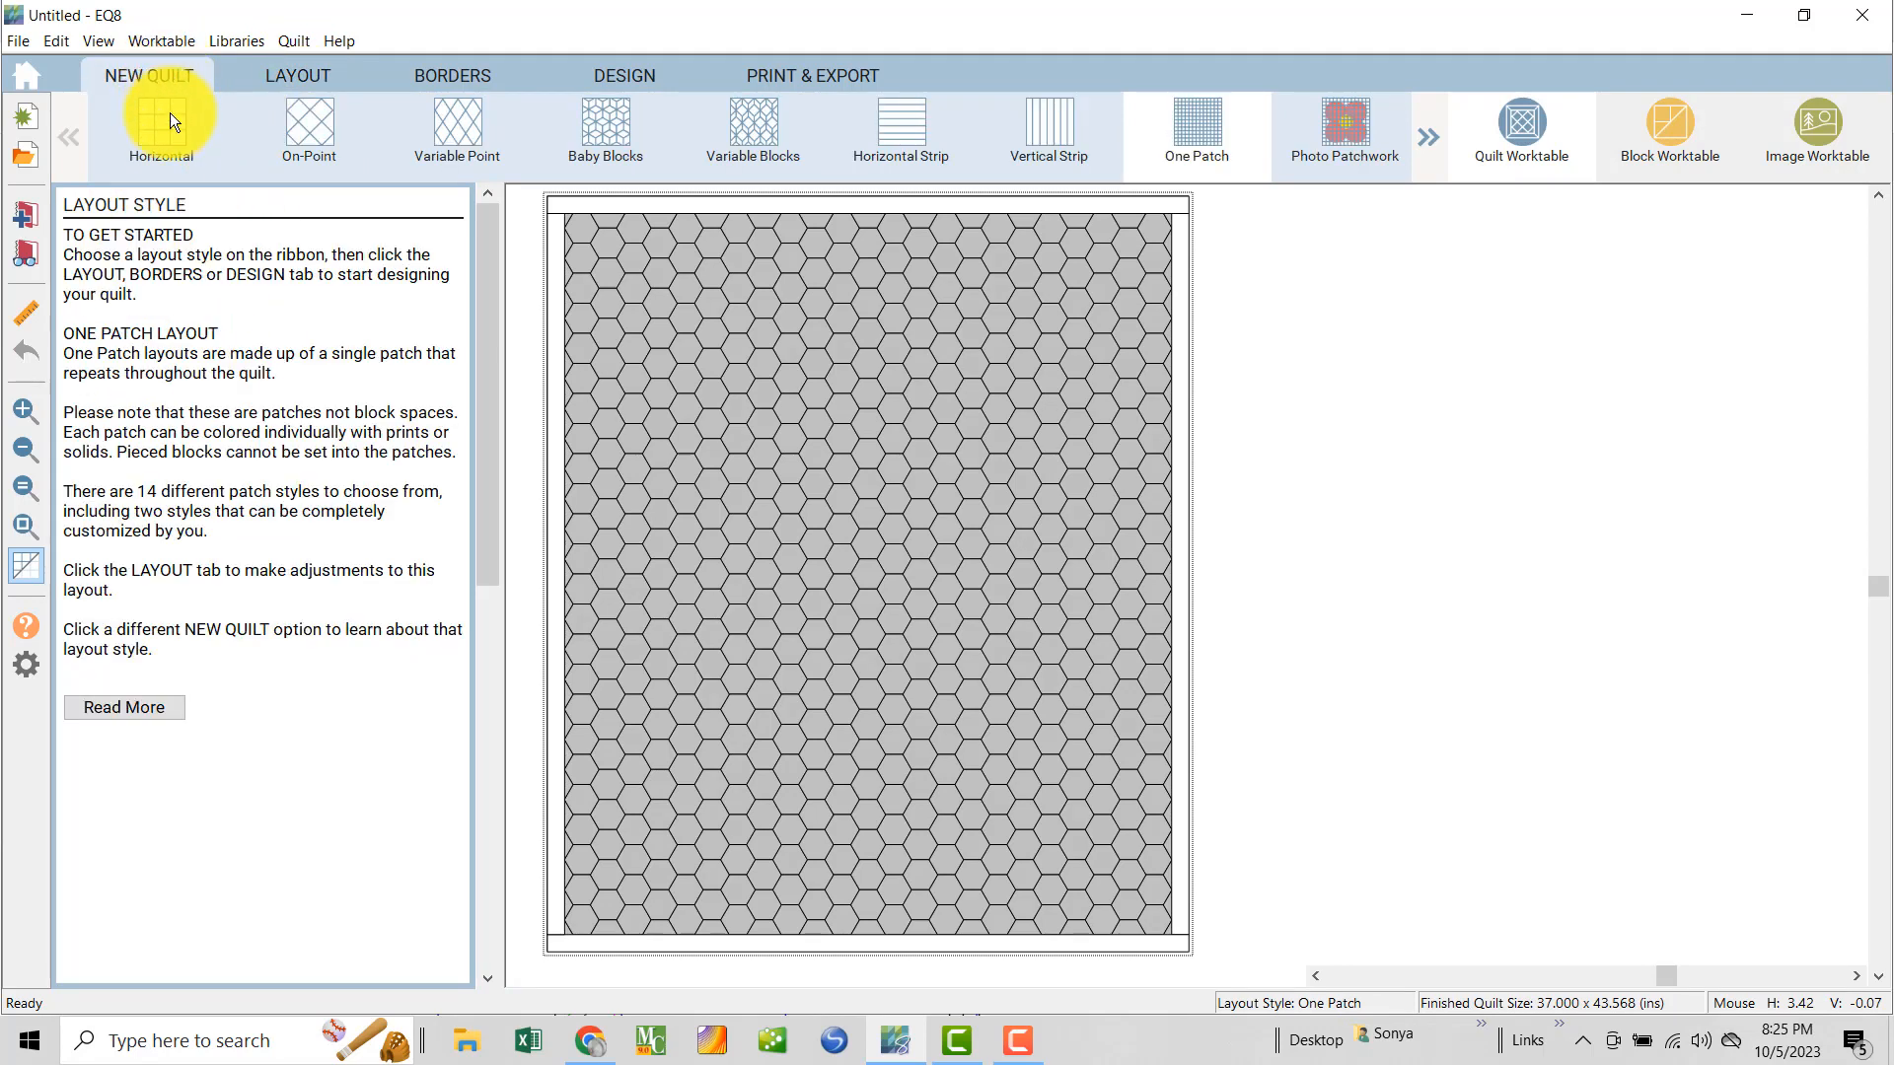
pyautogui.click(166, 126)
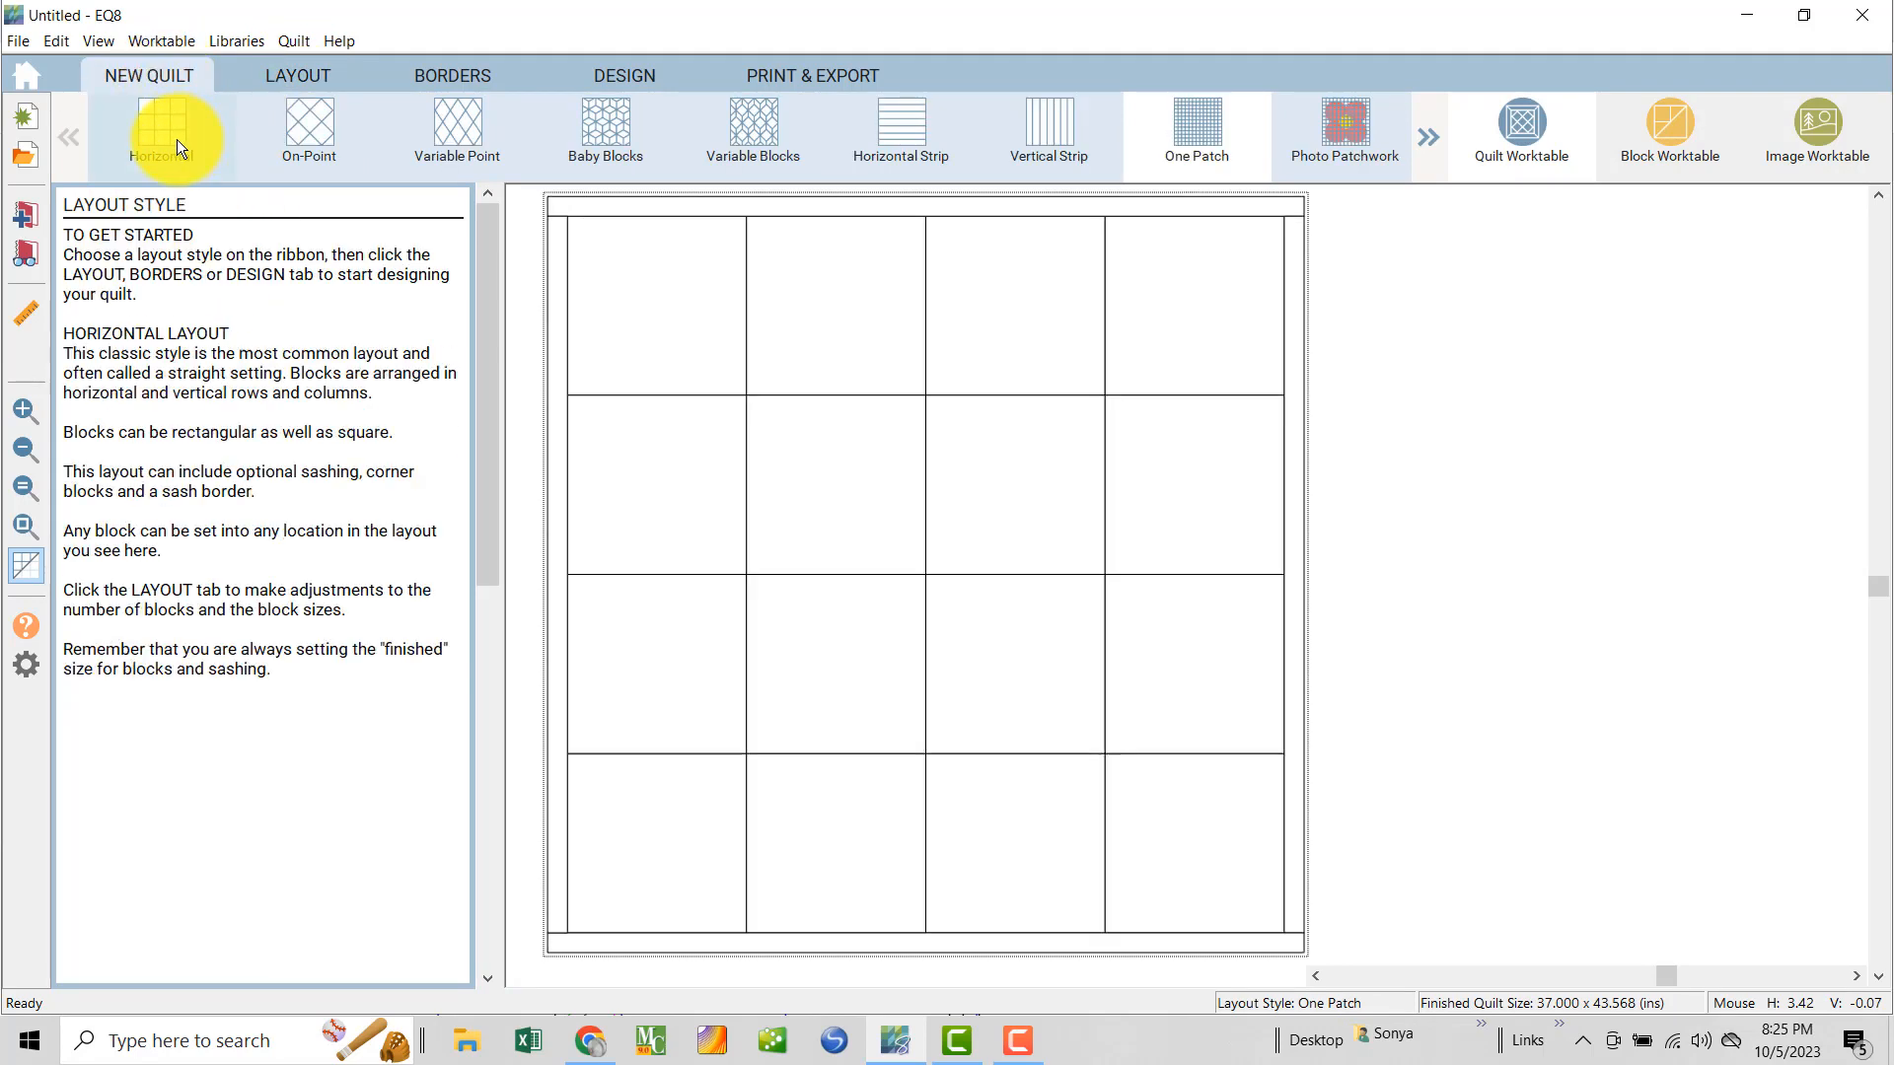
# - Set the quilt layout to 1 block horizontally and 1 vertically, with a finished block size of 12 by 12 inches
pyautogui.click(294, 69)
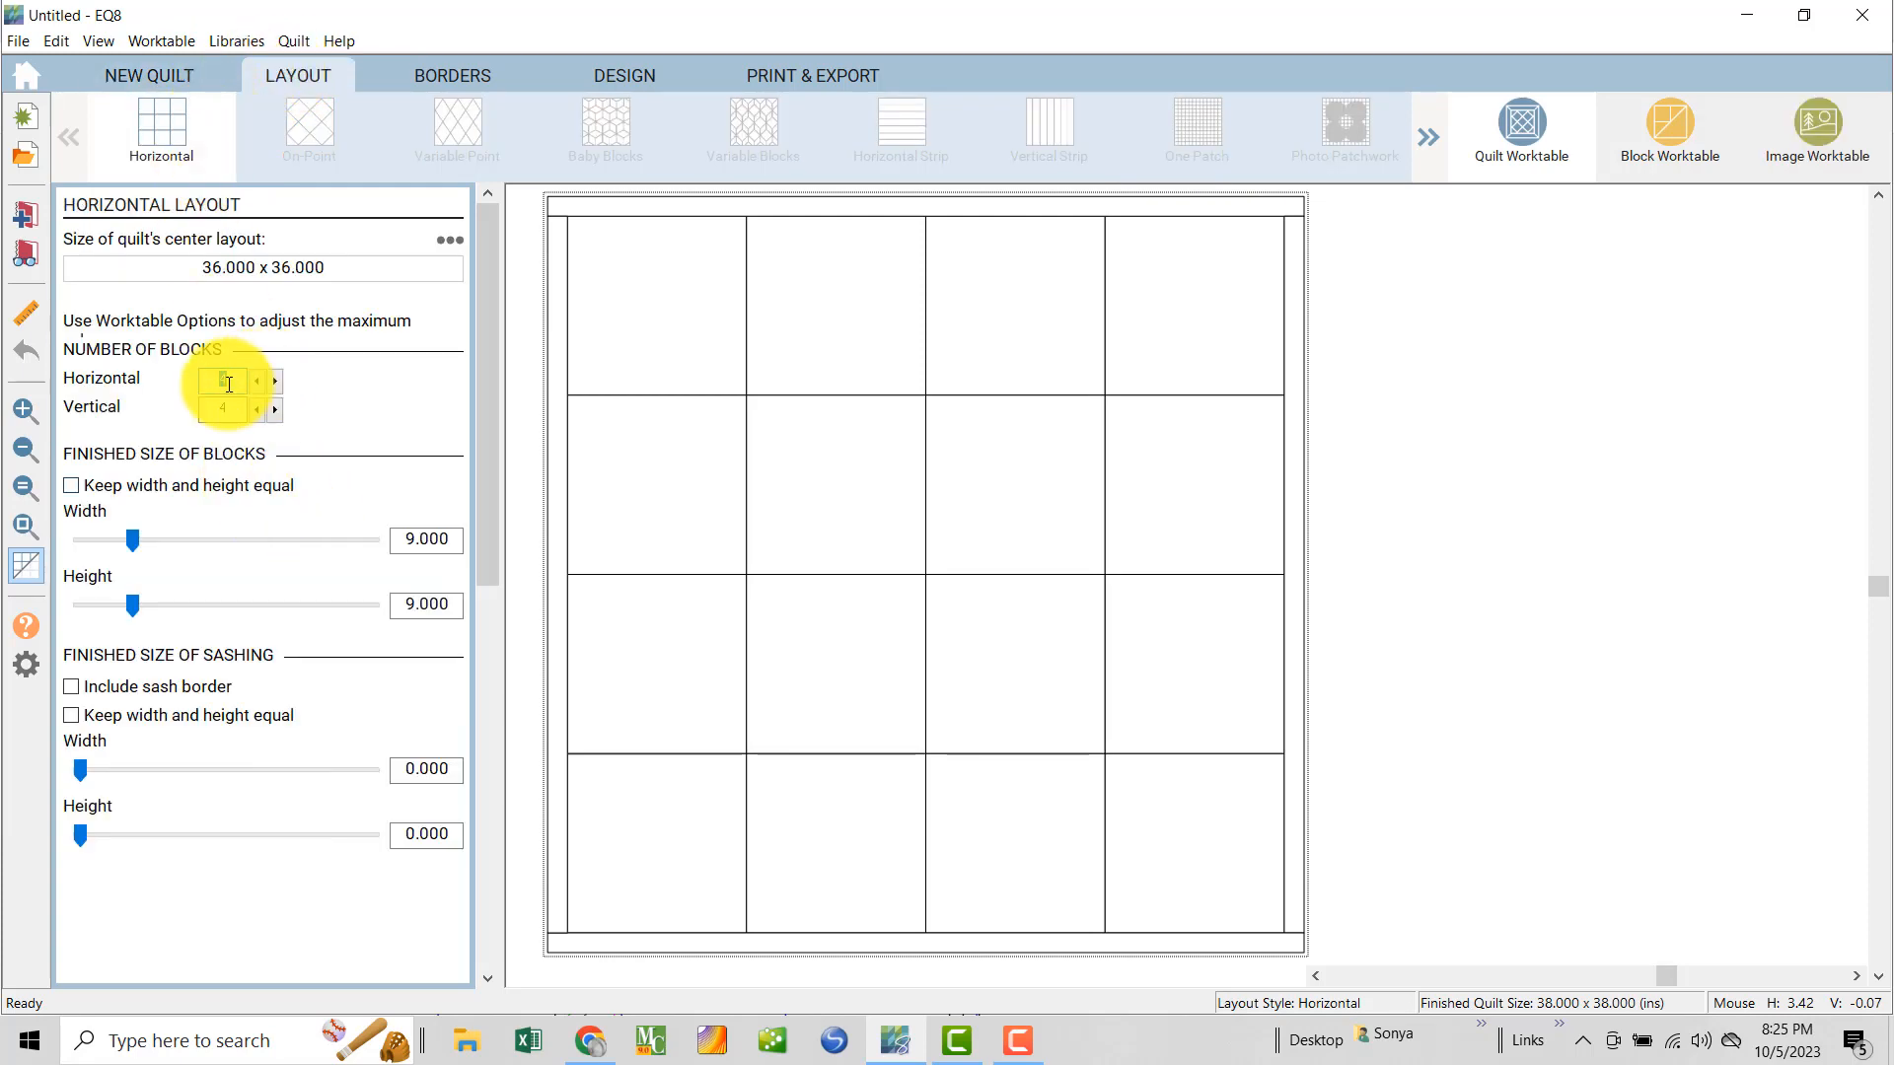
pyautogui.write('11')
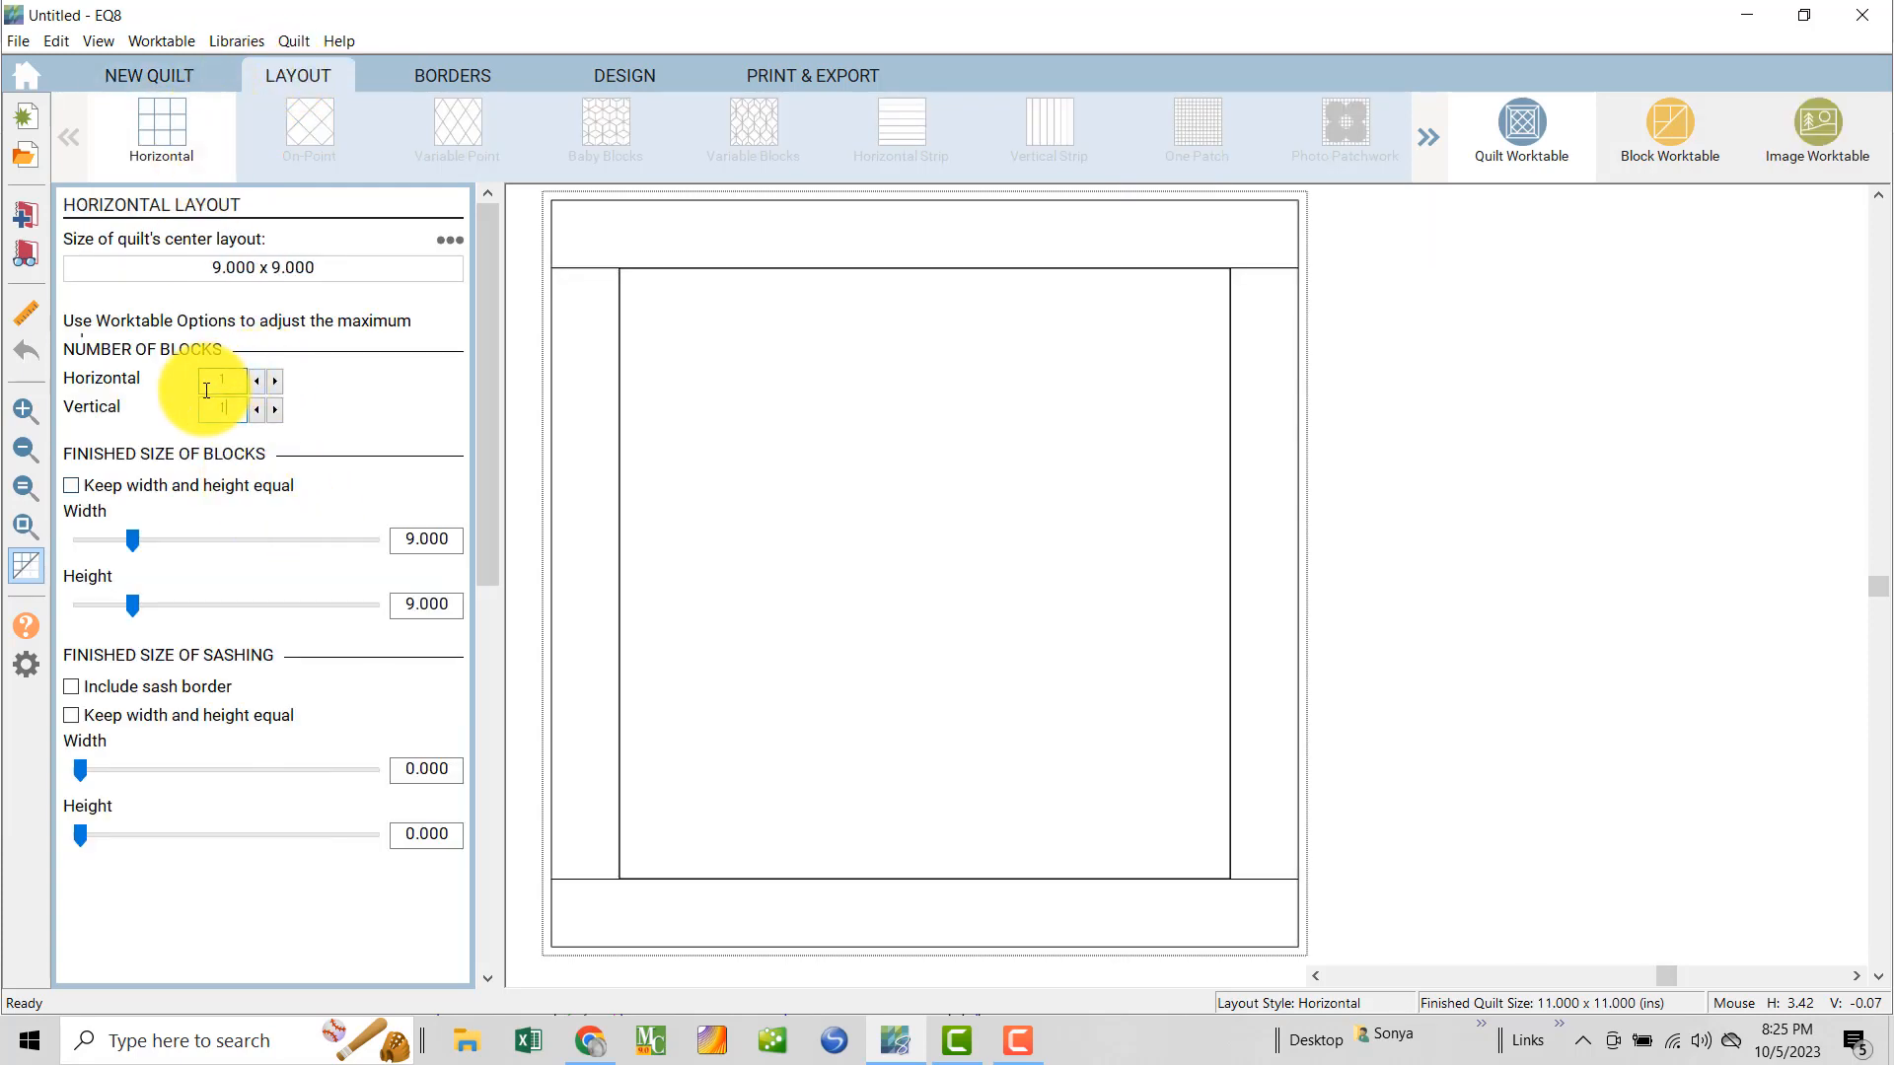
pyautogui.write('12')
pyautogui.press('Tab')
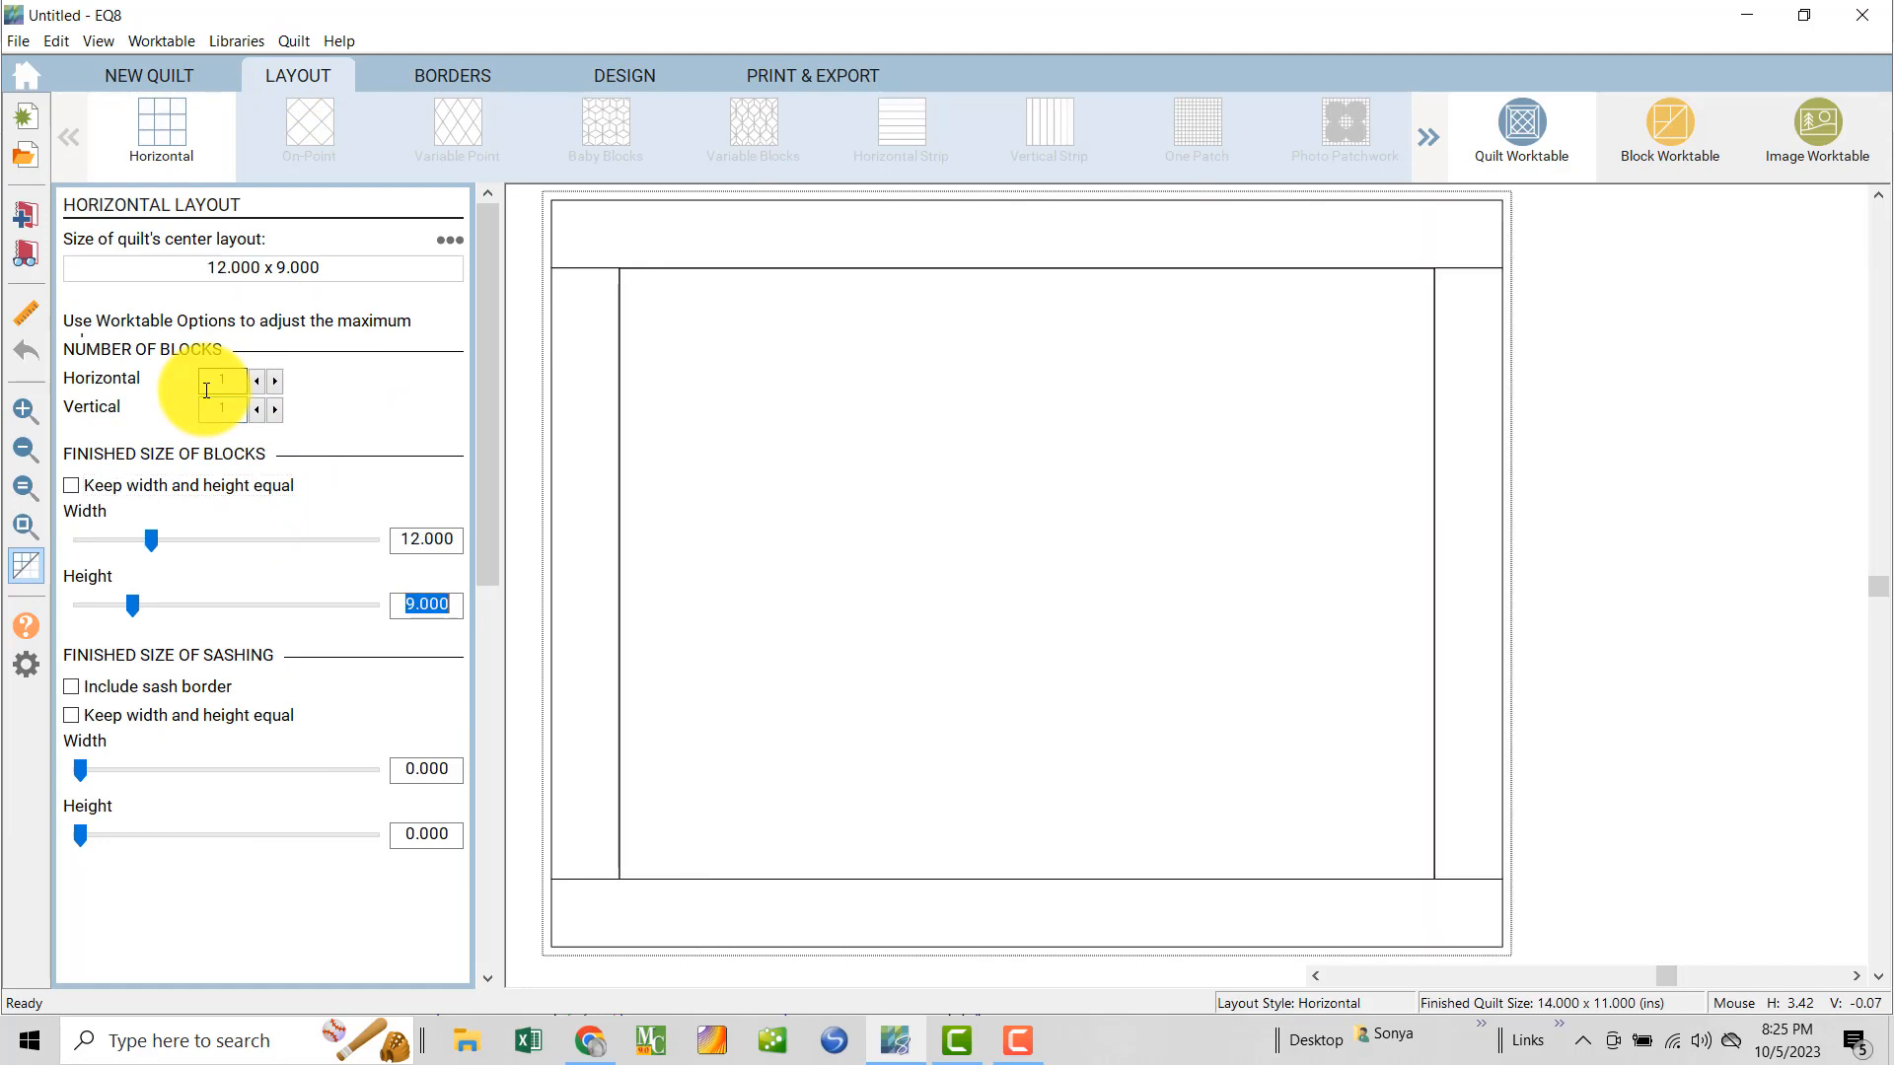
pyautogui.write('12')
pyautogui.press('Tab')
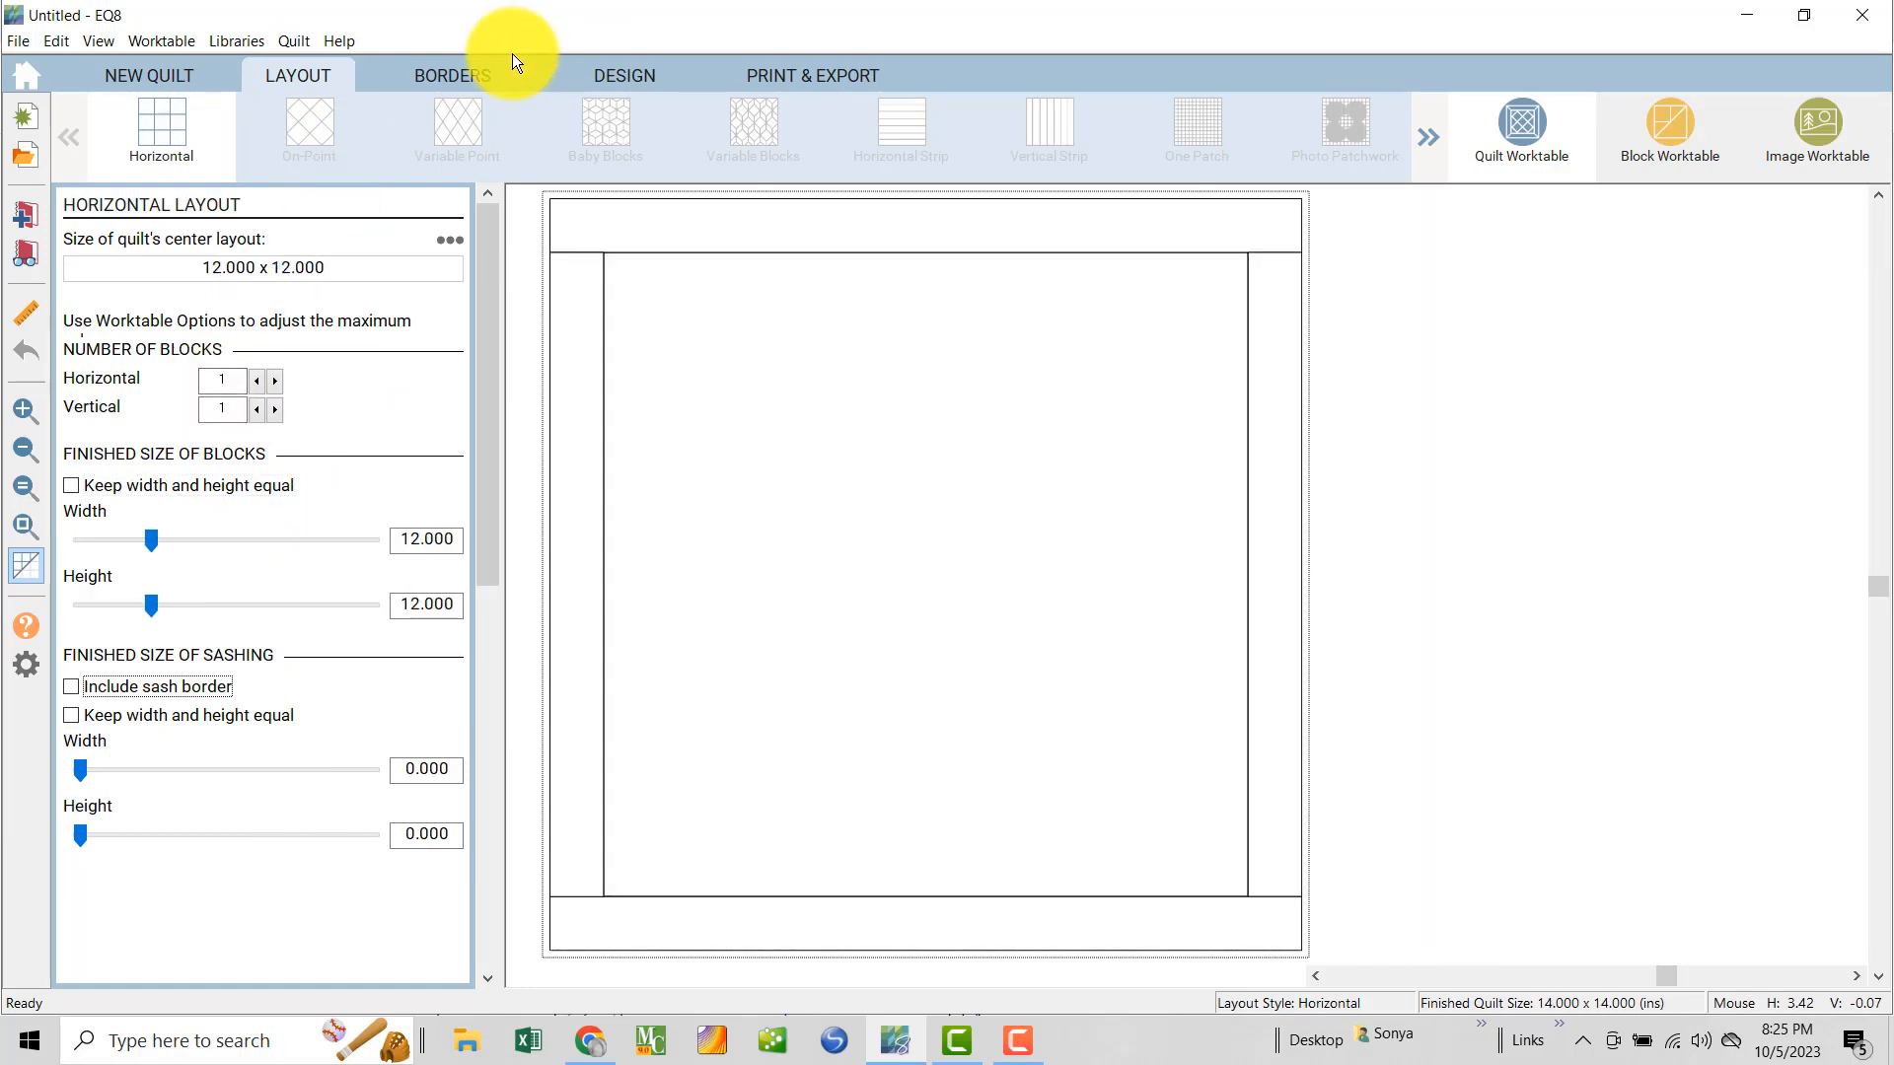
# - Add a second border around the quilt and set its width to 4.000 inches on all sides
pyautogui.click(452, 75)
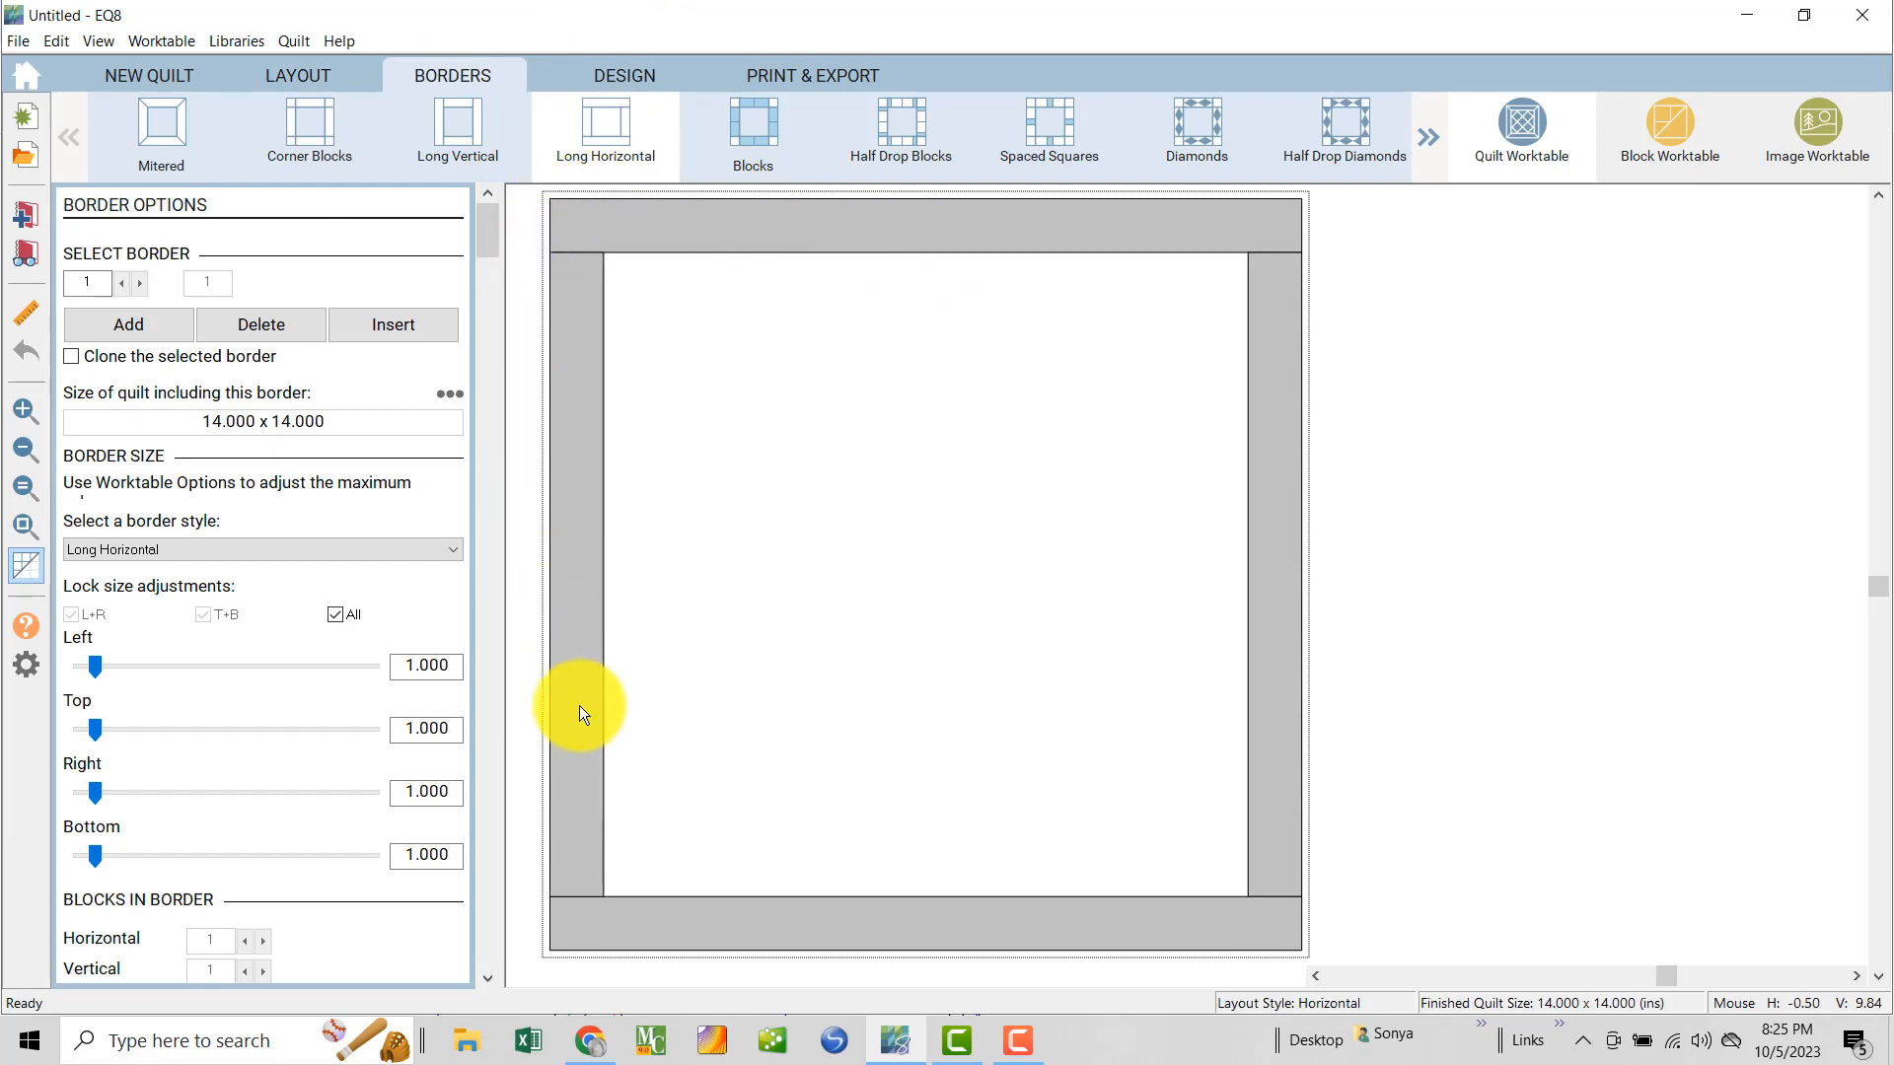
pyautogui.click(144, 328)
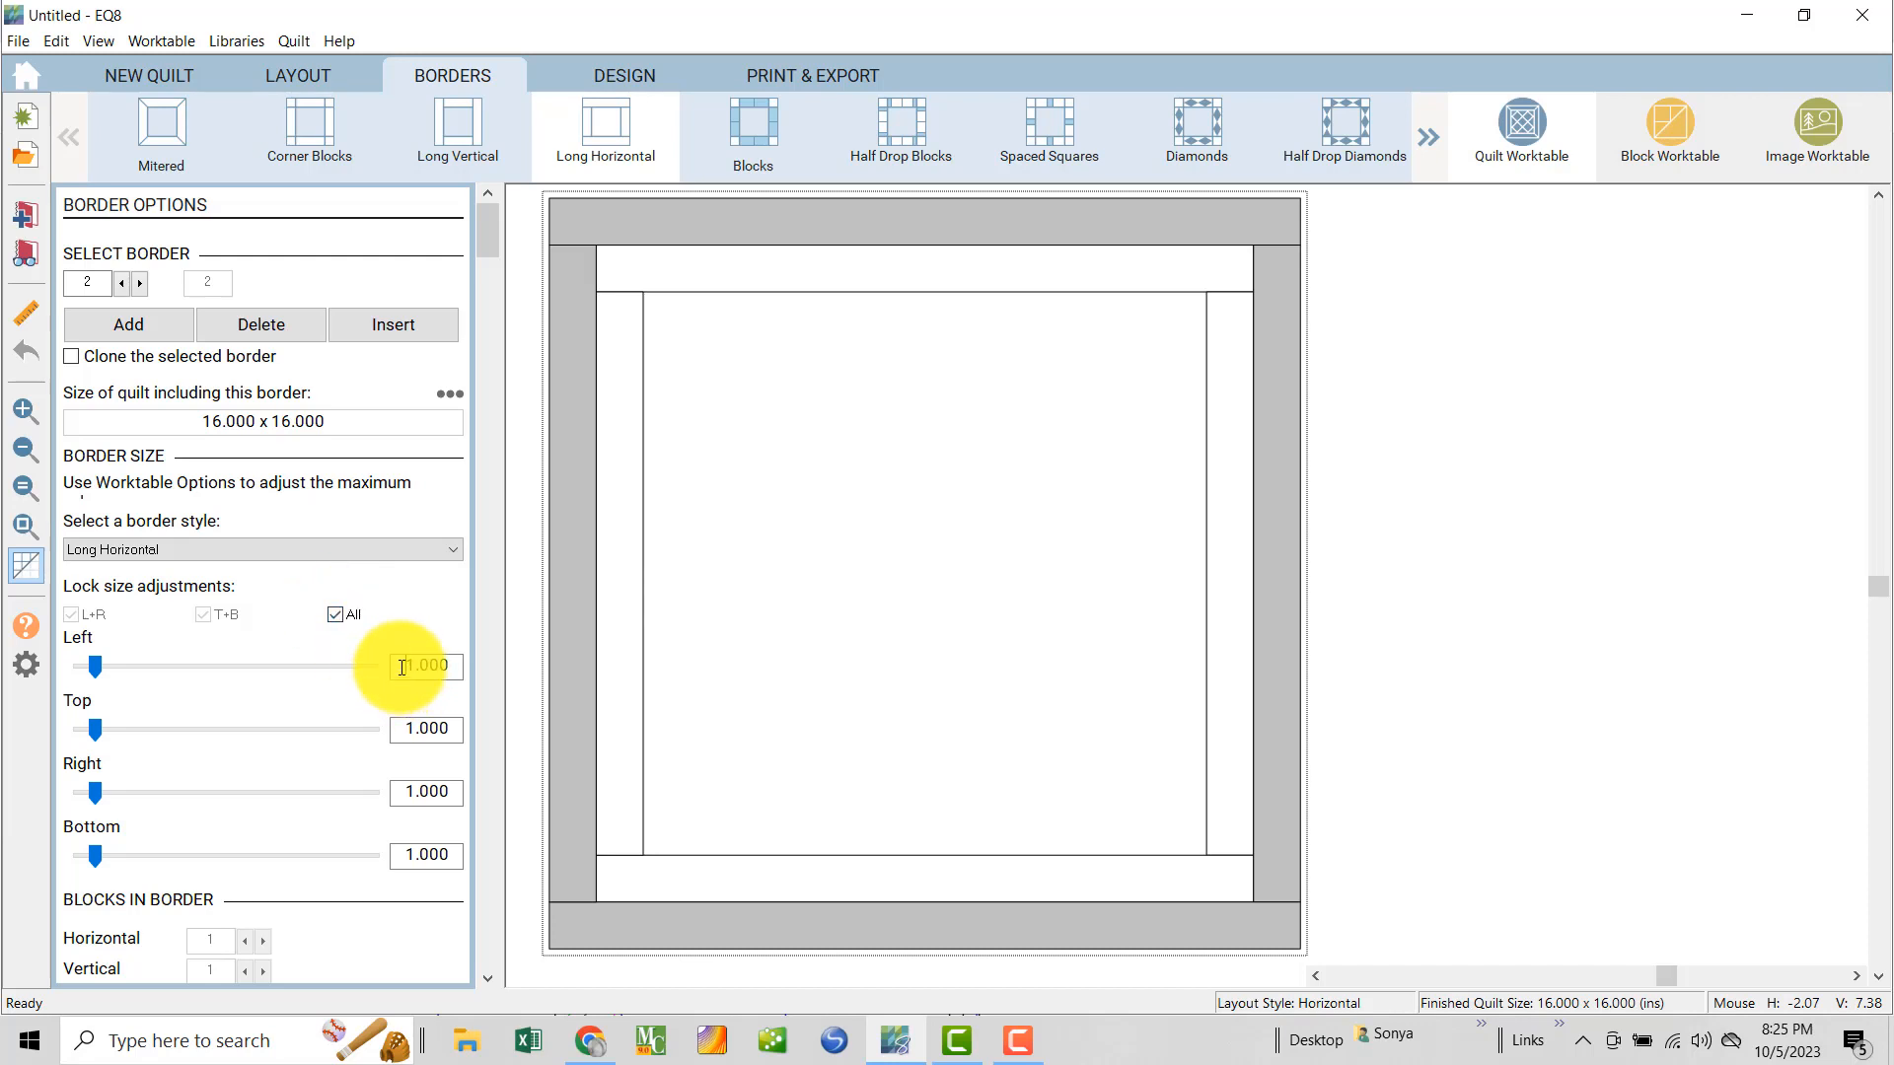
pyautogui.moveTo(402, 668); pyautogui.dragTo(501, 659)
pyautogui.press('Tab')
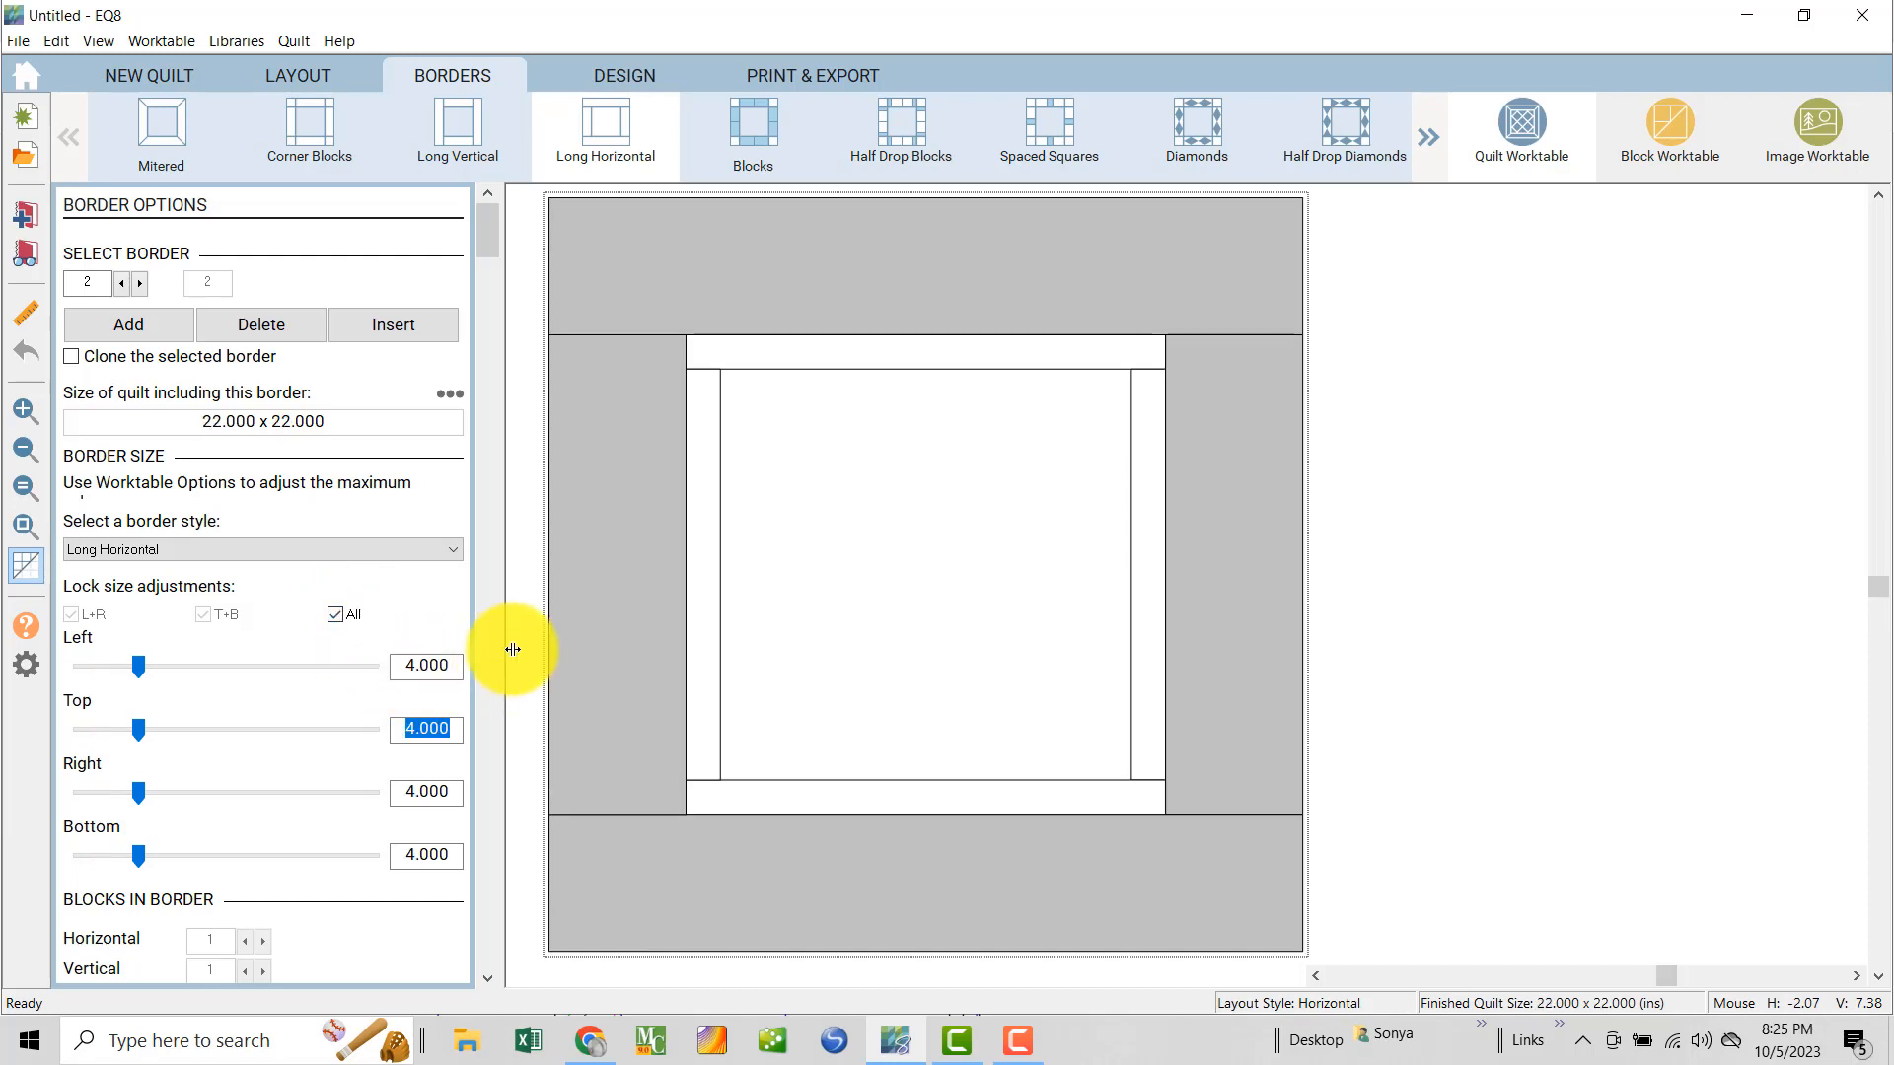
# - Set the colored applique block from the Sketchbook into the center of the quilt layout
pyautogui.click(619, 73)
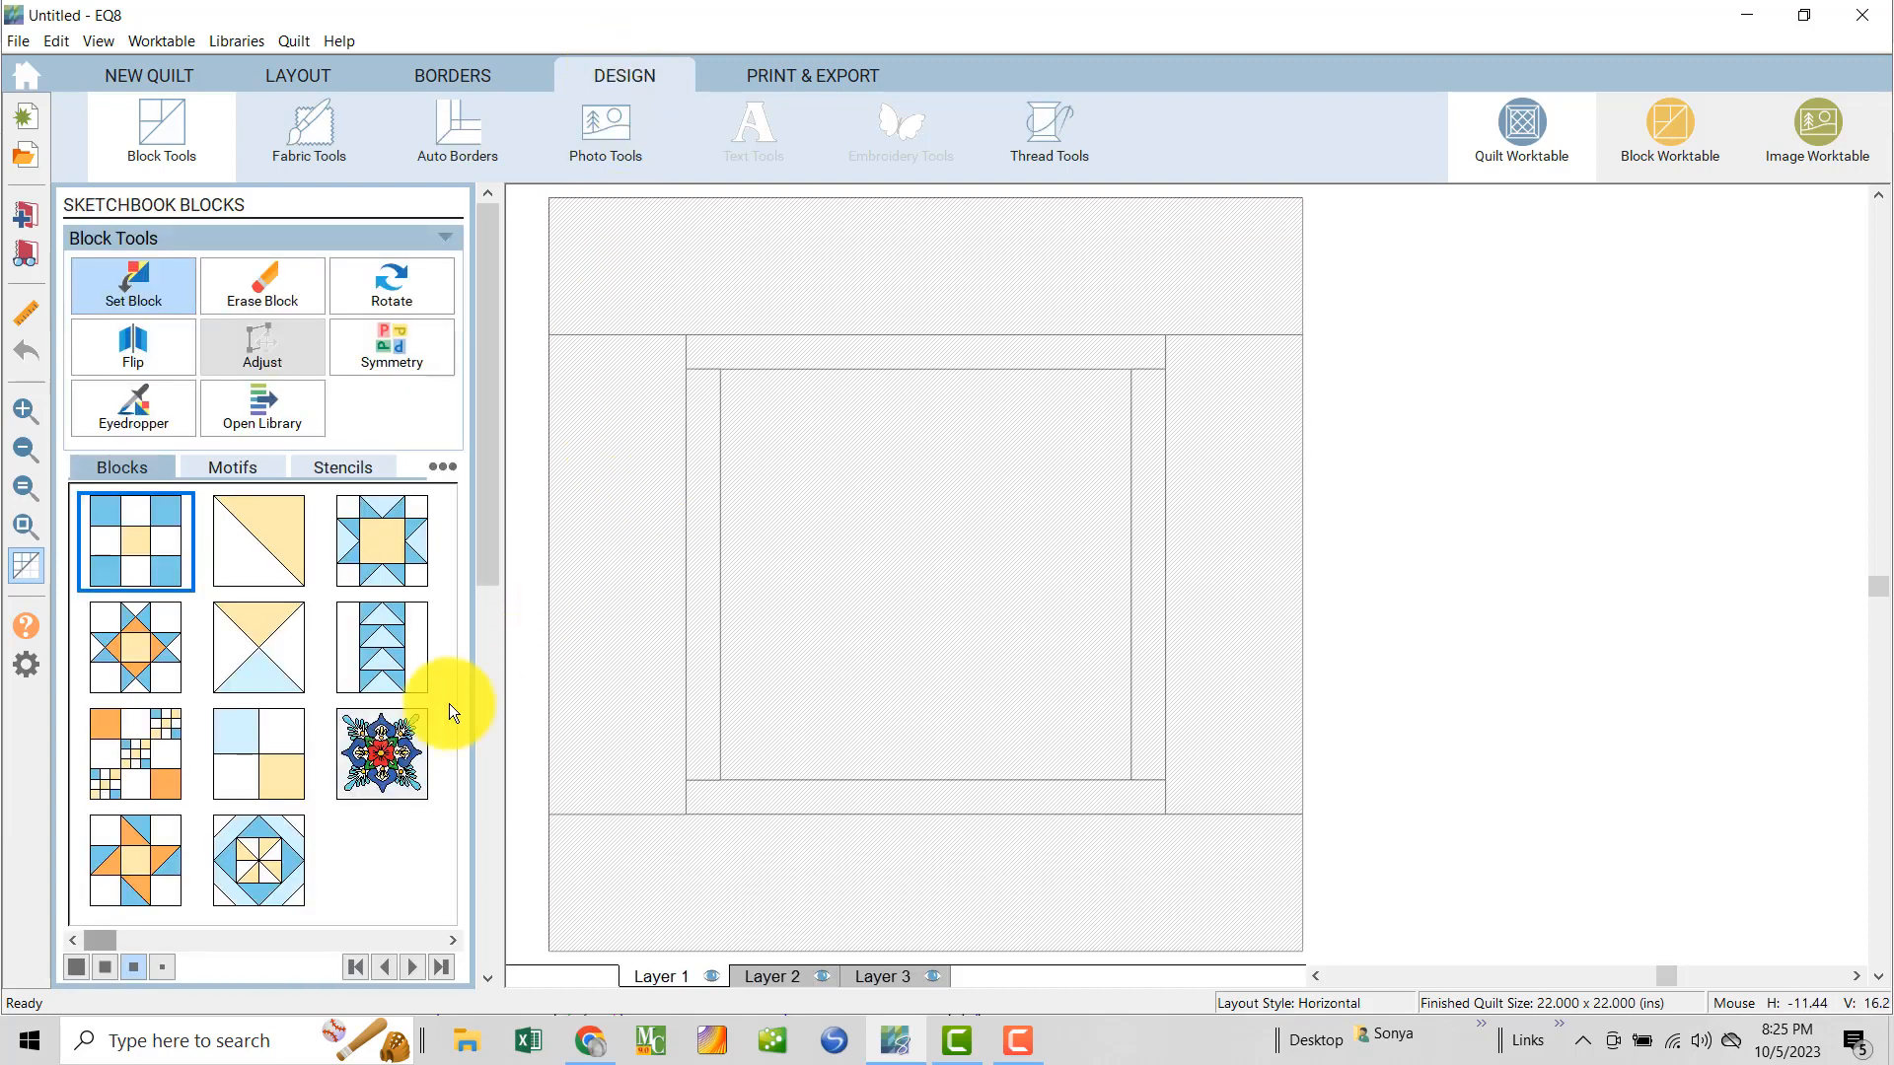
pyautogui.click(382, 760)
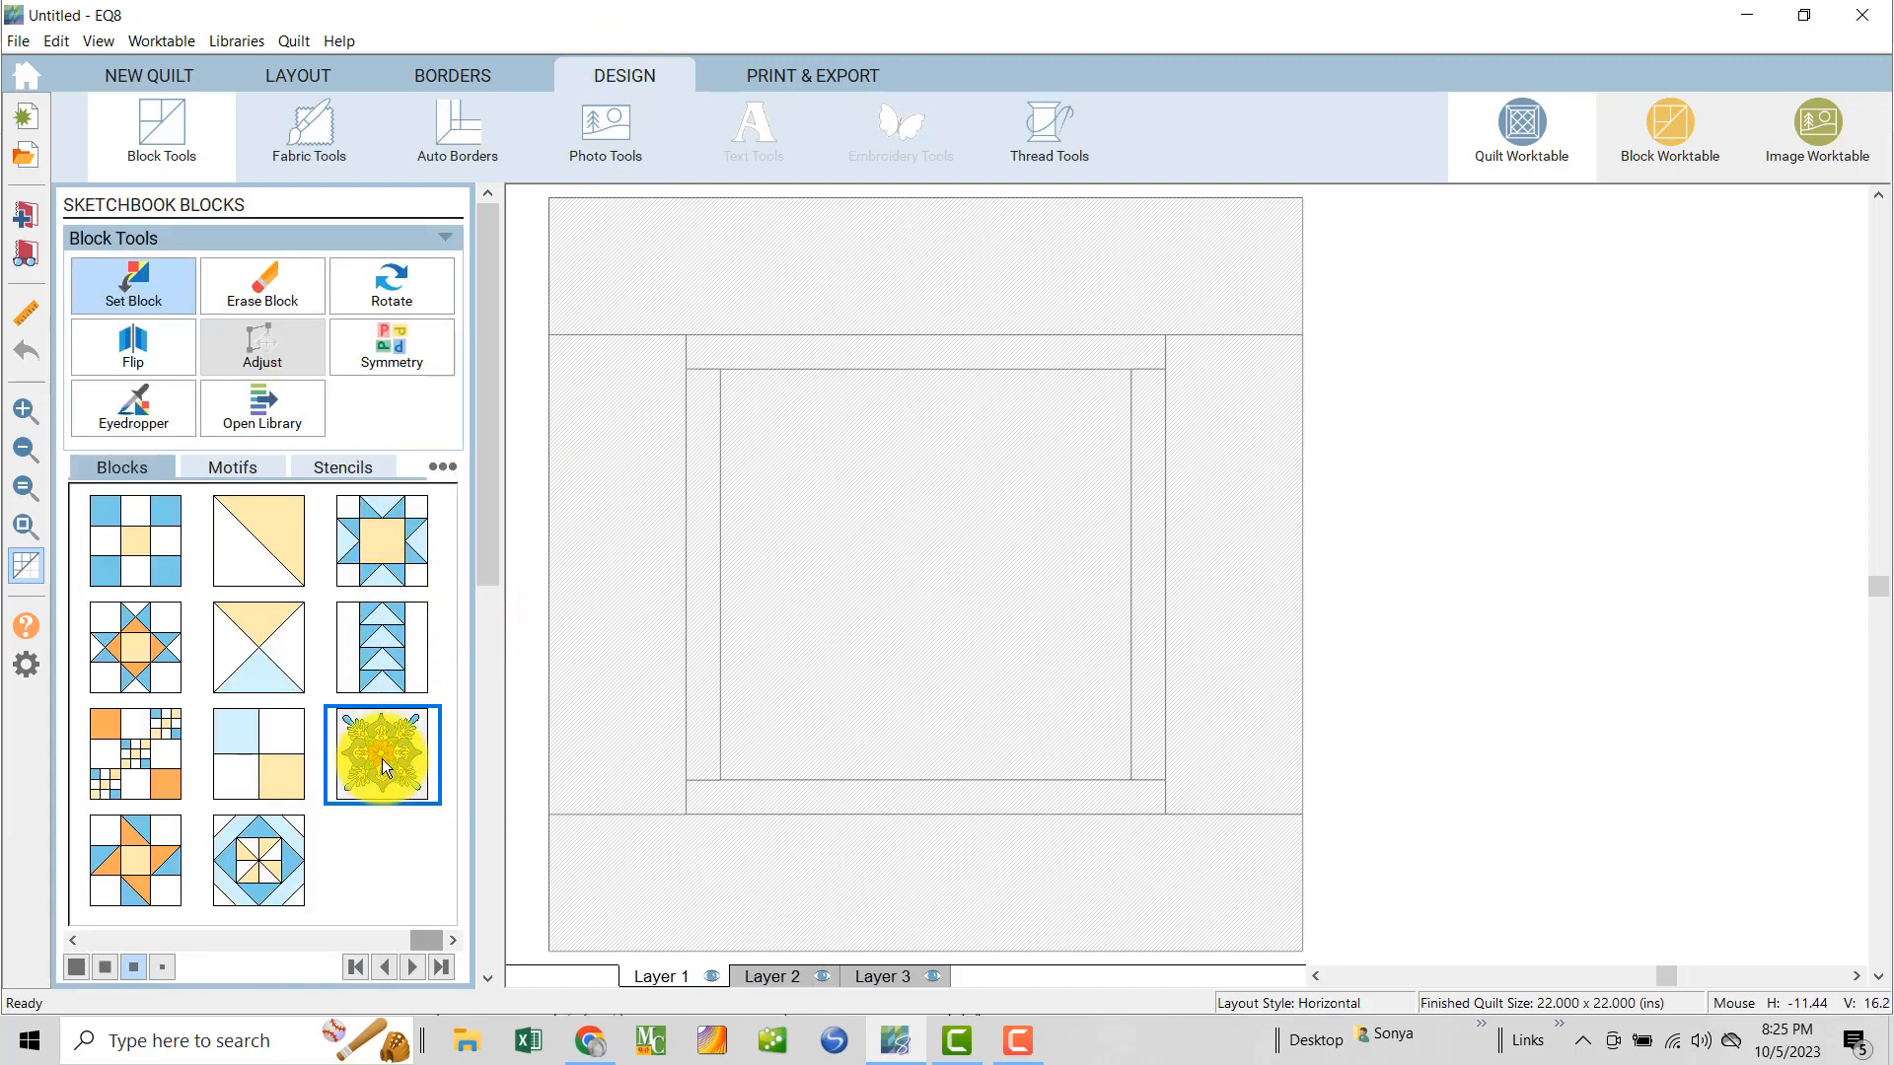
pyautogui.click(913, 565)
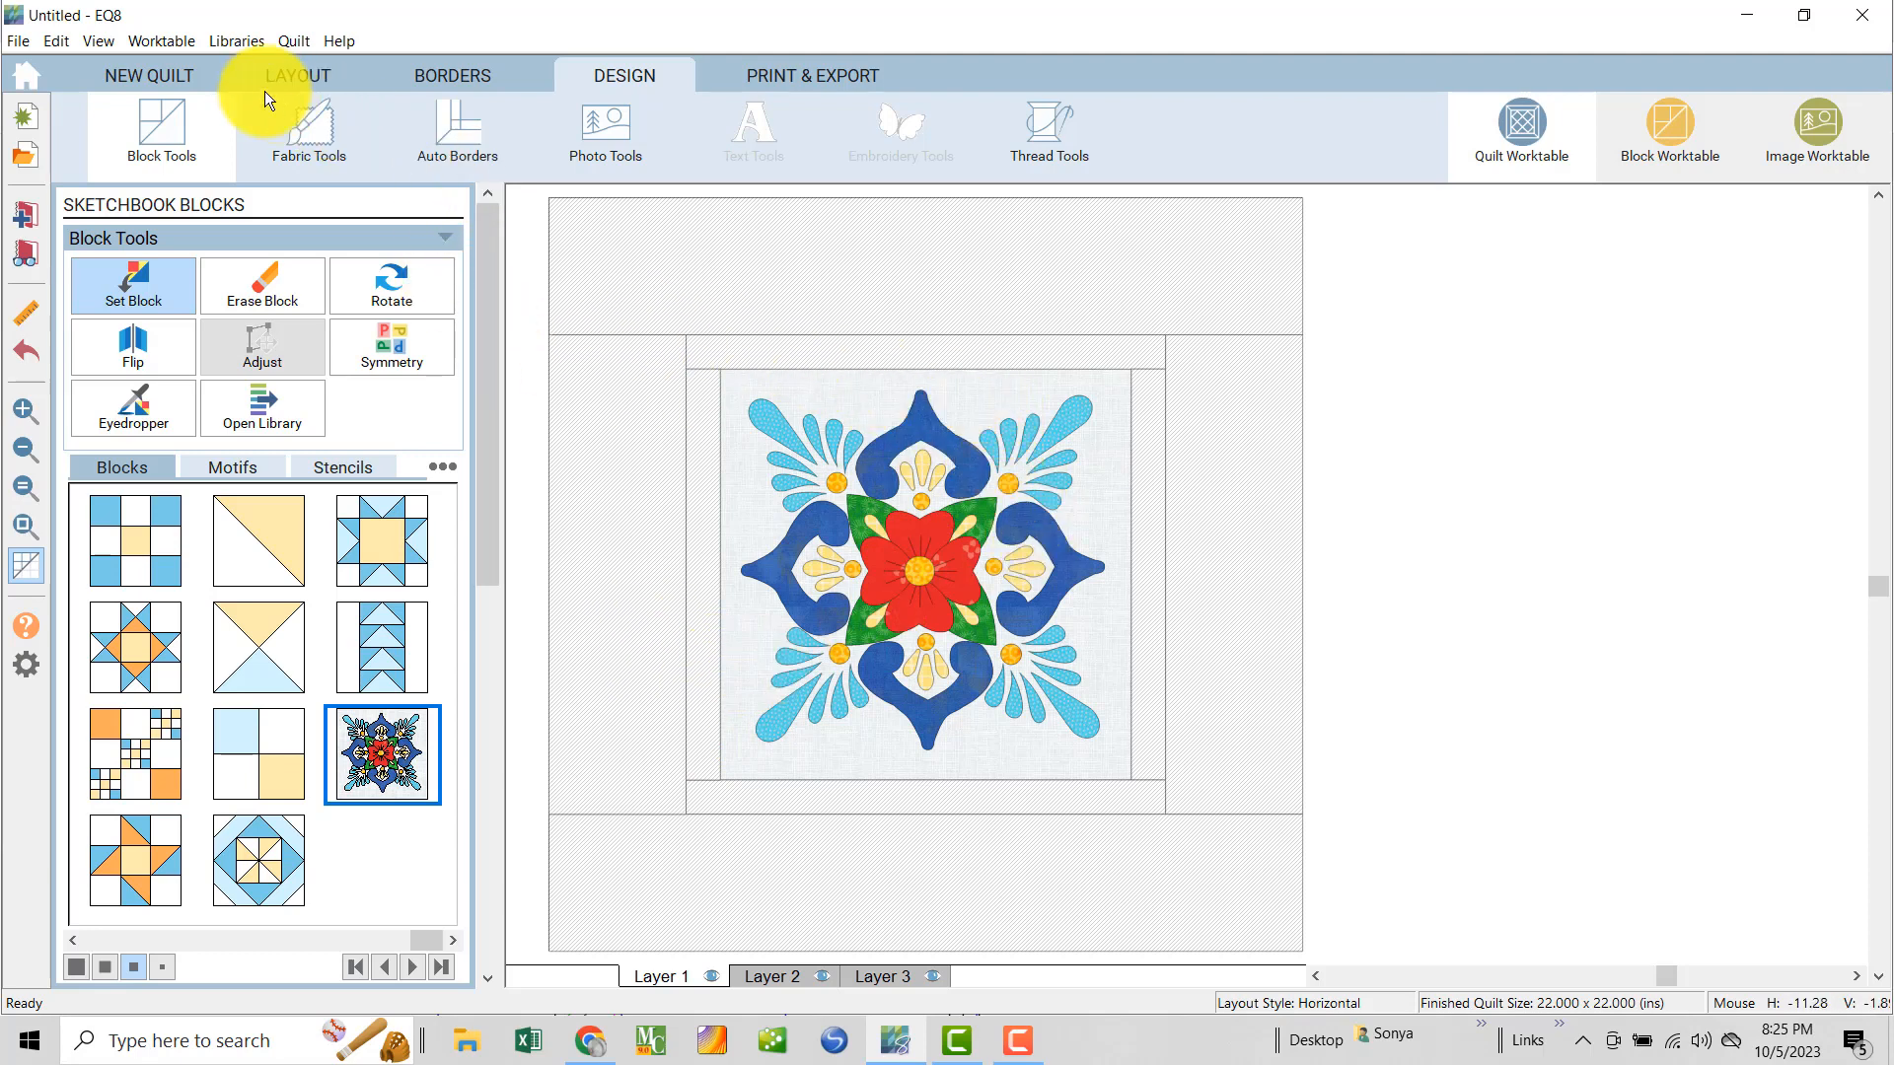
# - Sample the block's dark blue fabric and apply it to all four sides of the inner border
pyautogui.click(306, 126)
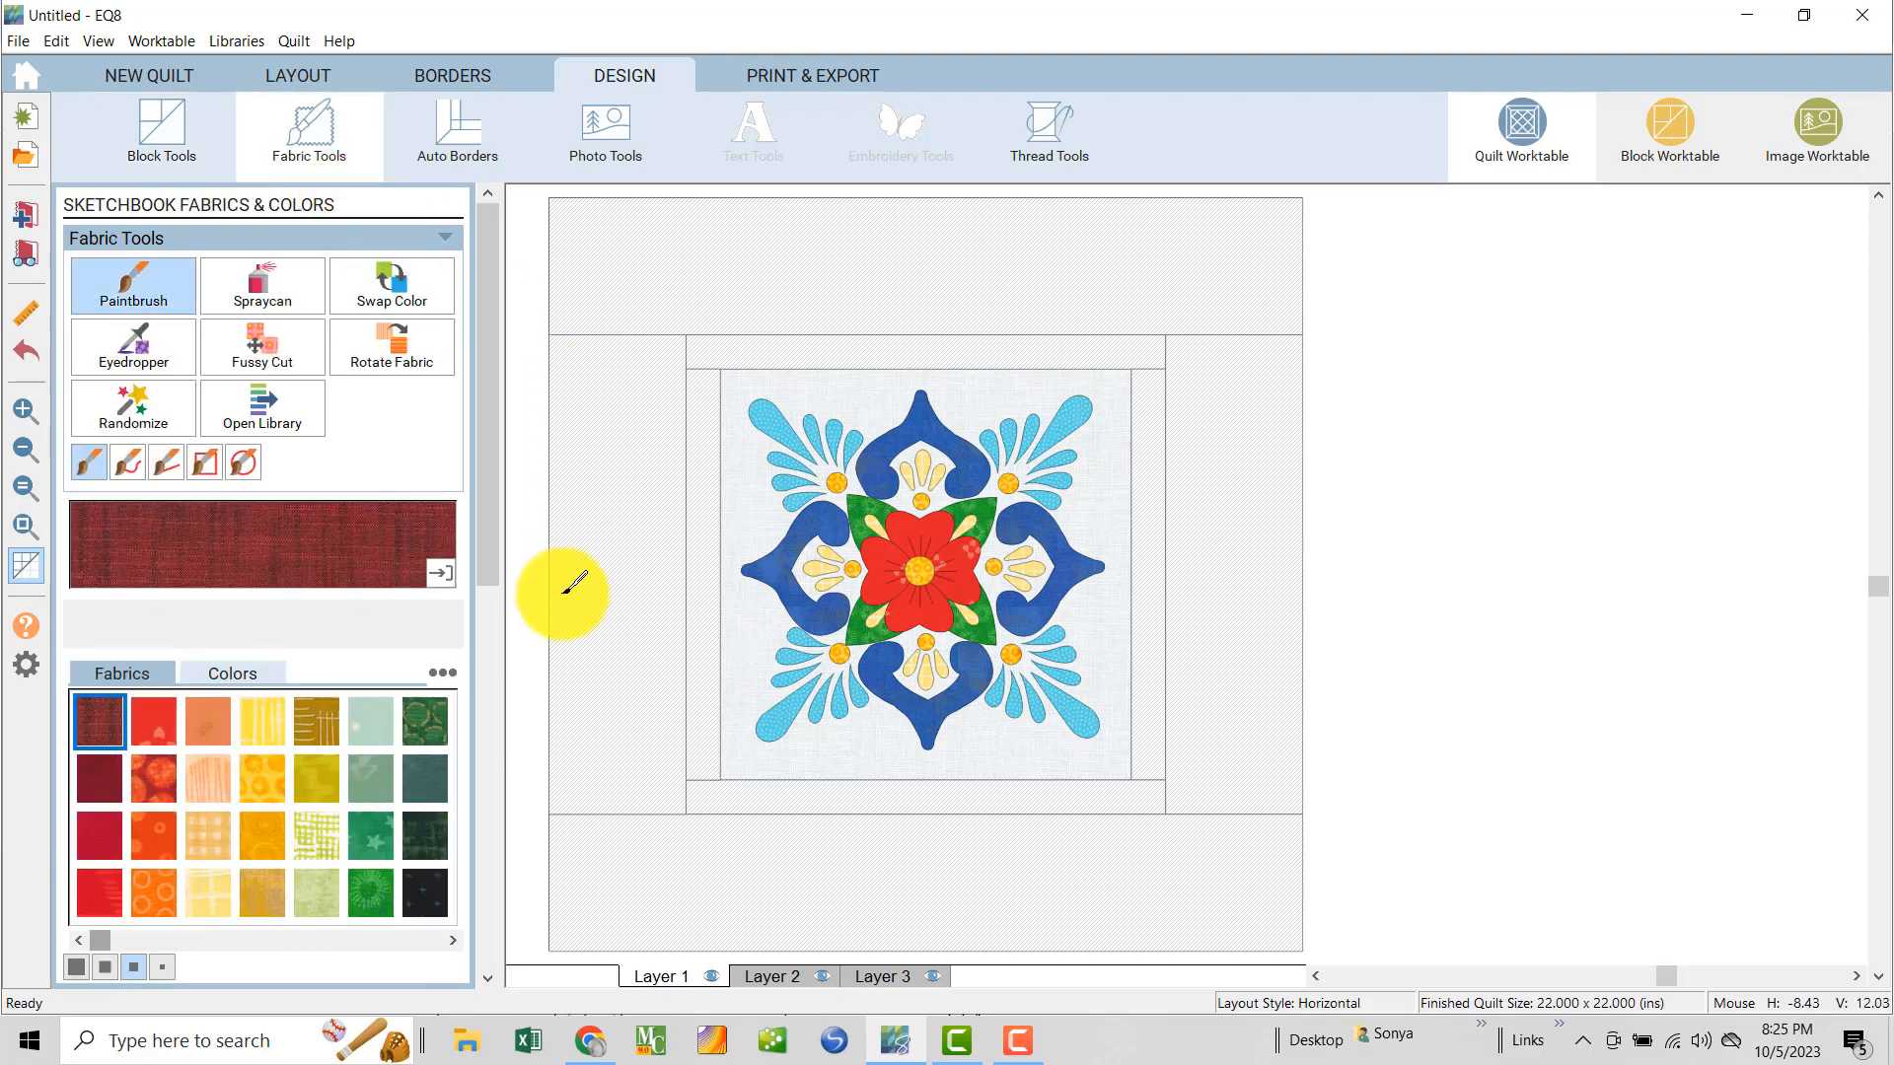
pyautogui.click(138, 348)
pyautogui.click(840, 444)
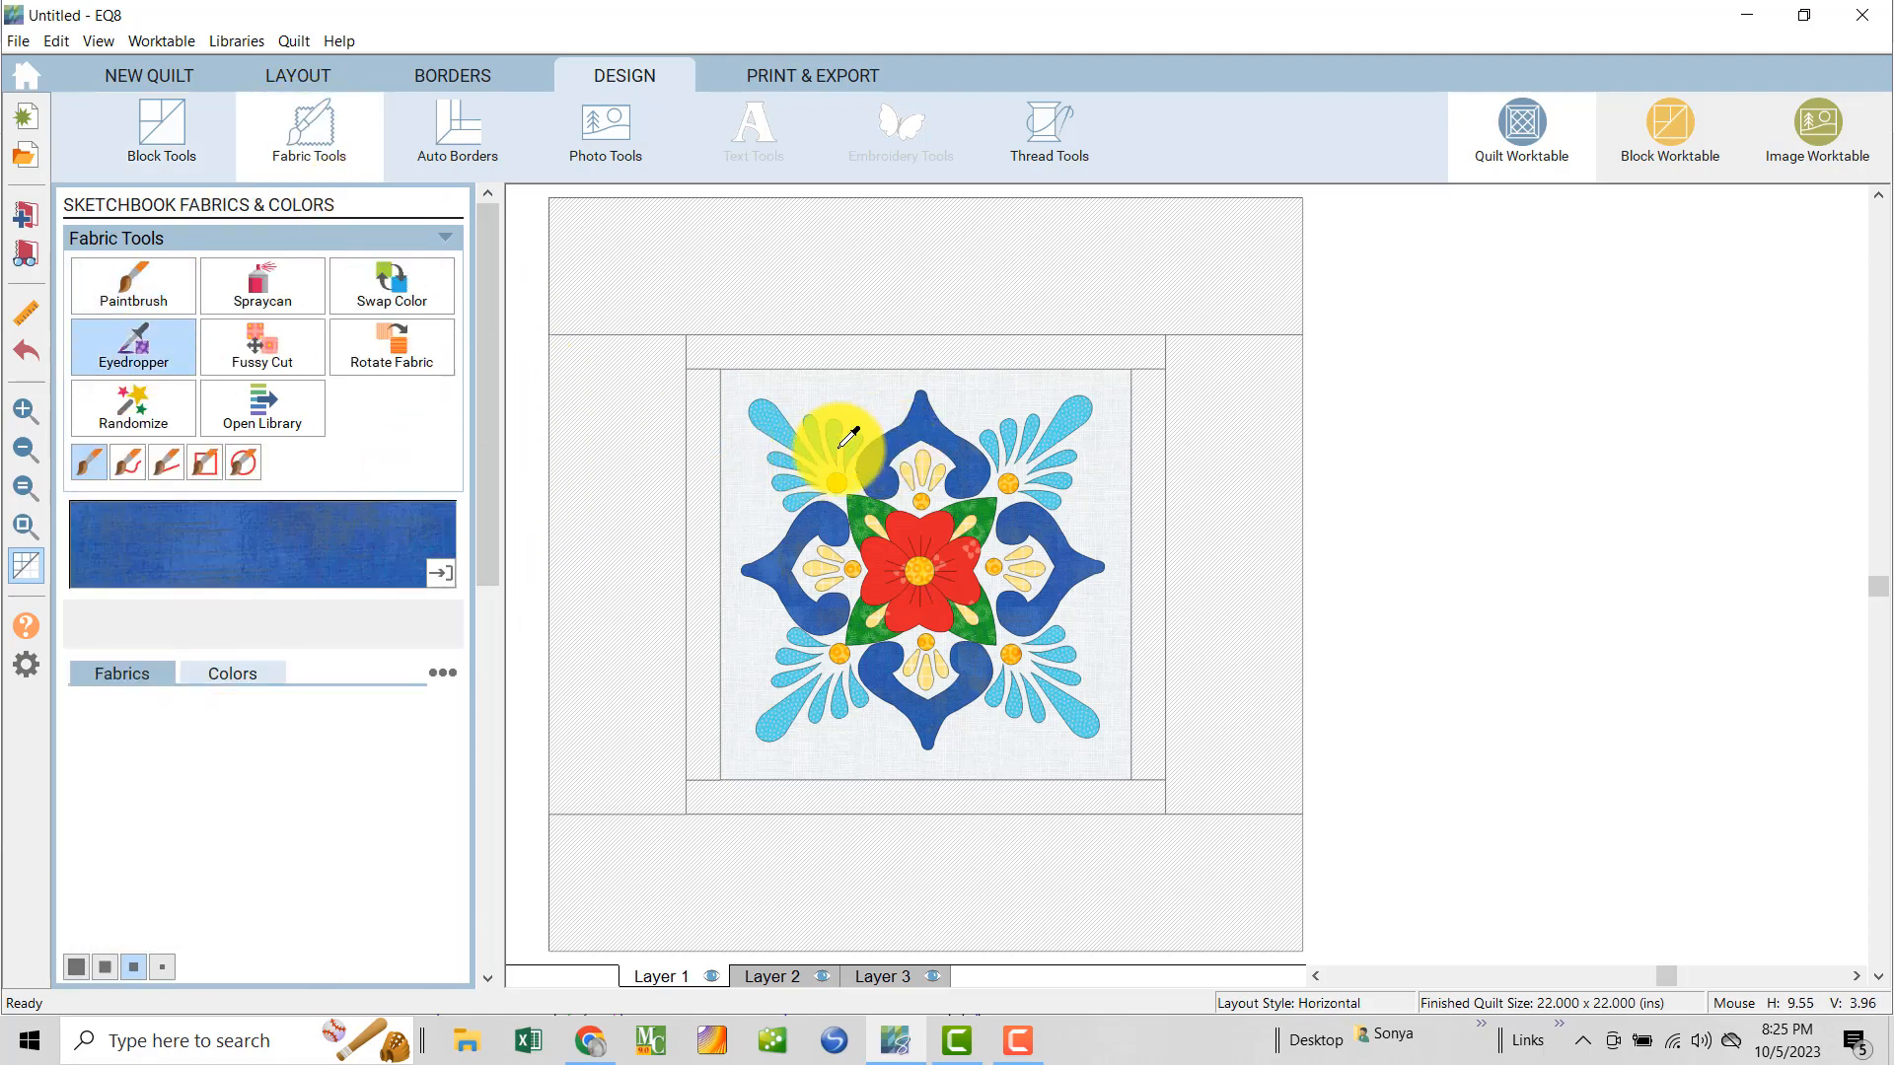
pyautogui.click(732, 345)
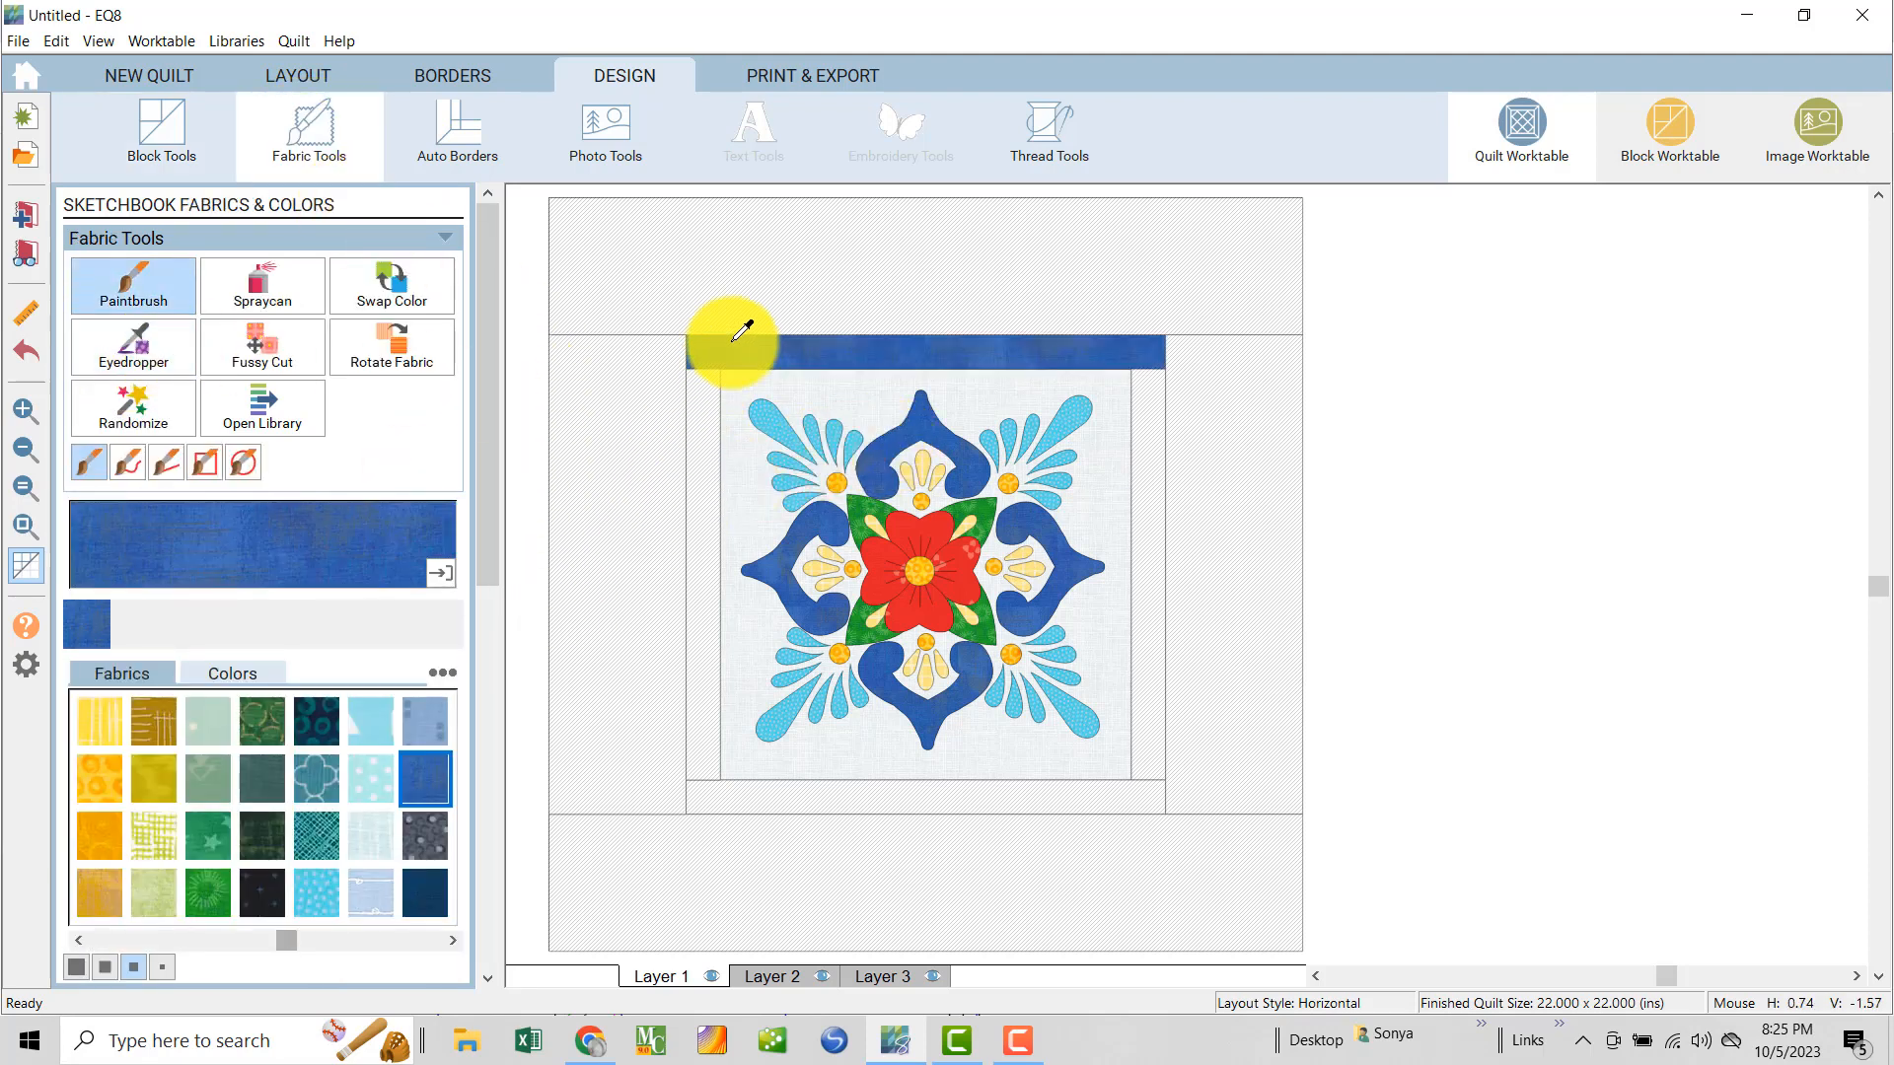
pyautogui.keyDown('ctrl'); pyautogui.click(707, 448); pyautogui.keyUp('ctrl')
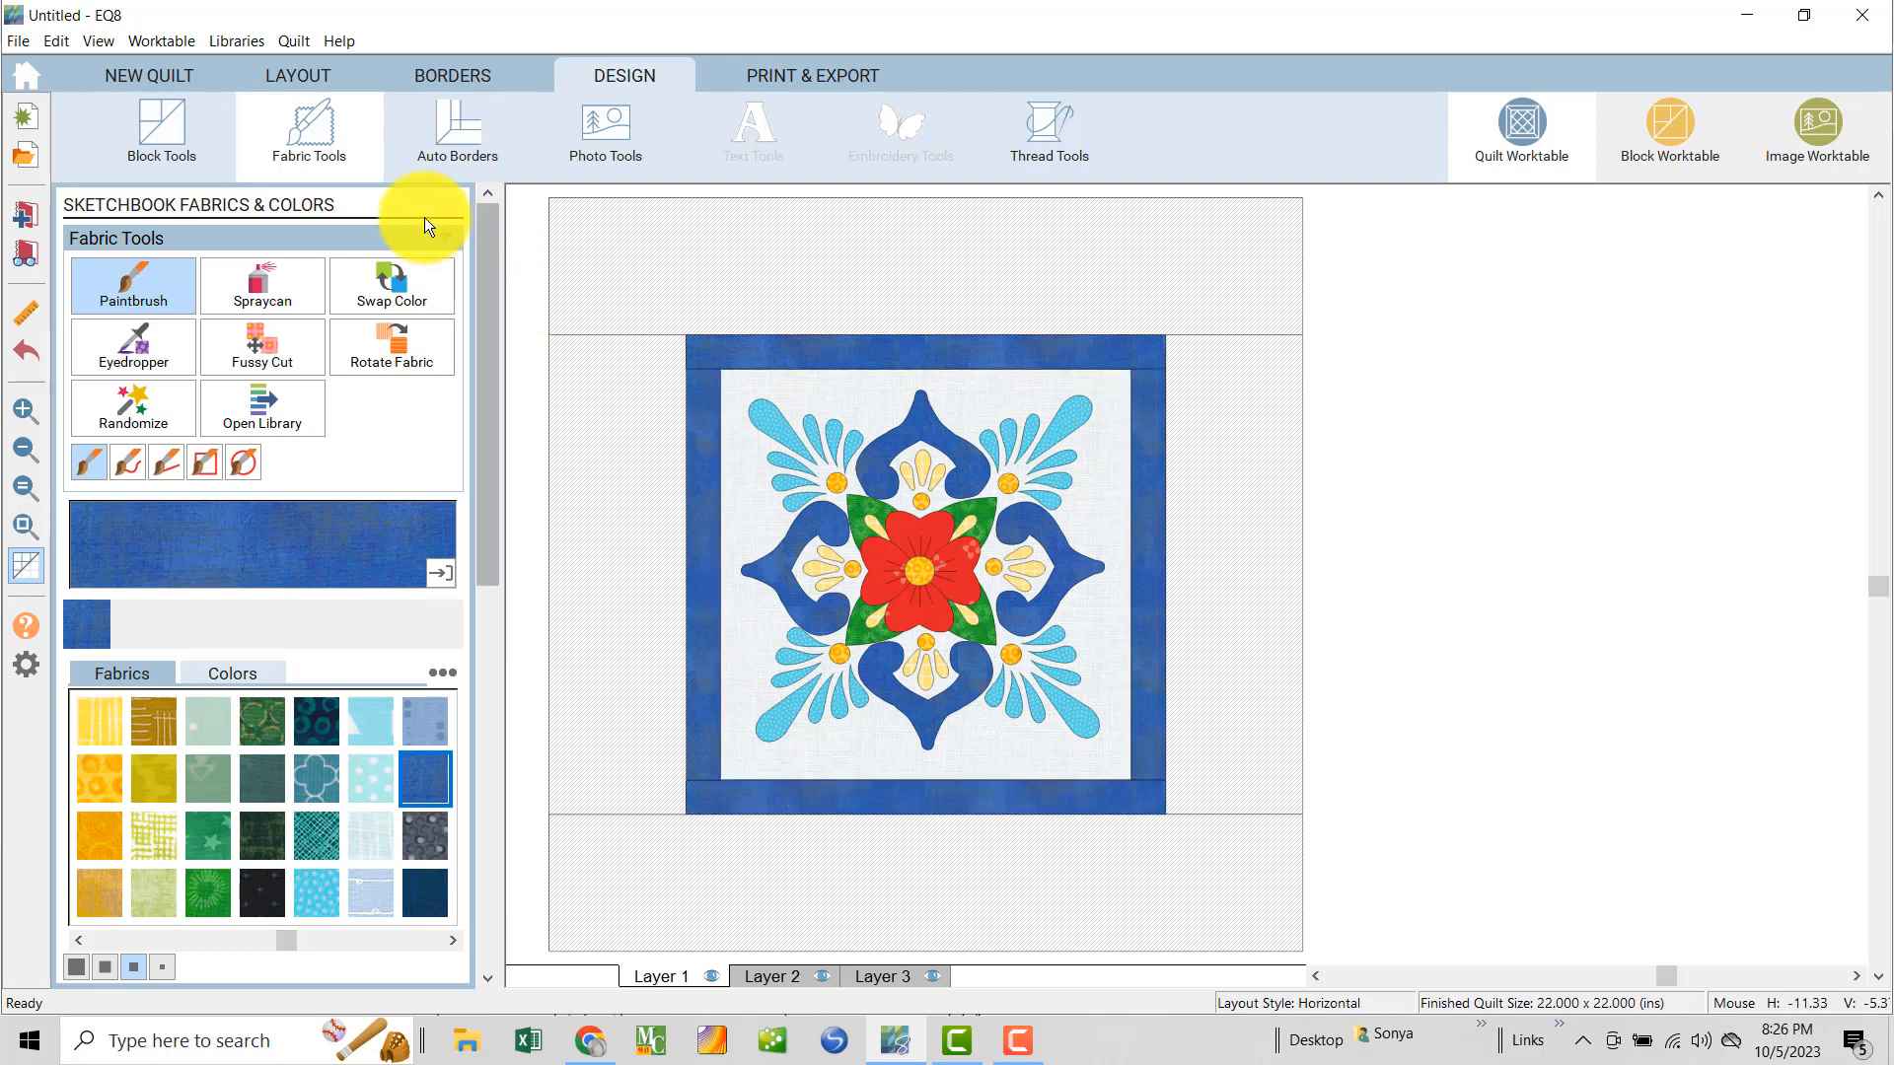
# - Sample the block's pale background fabric and apply it to all four sides of the outer border
pyautogui.click(134, 370)
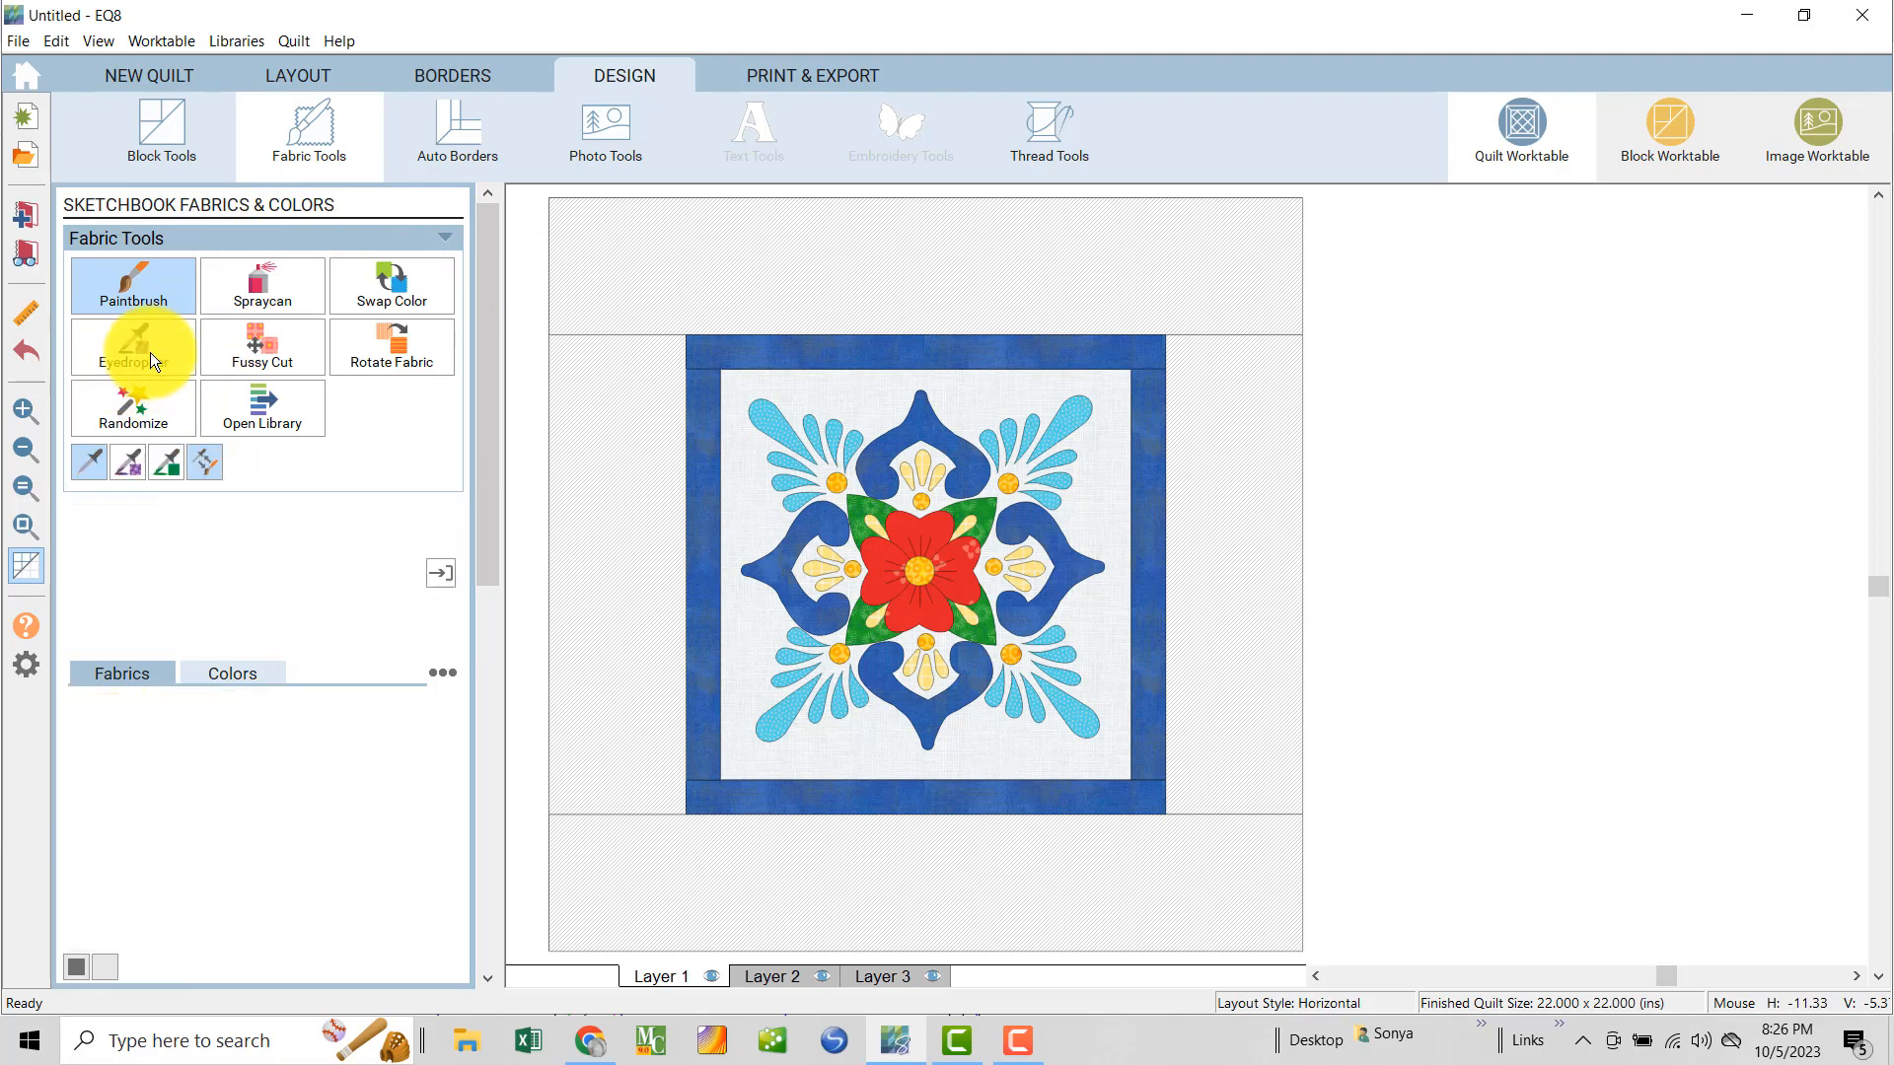
pyautogui.click(732, 469)
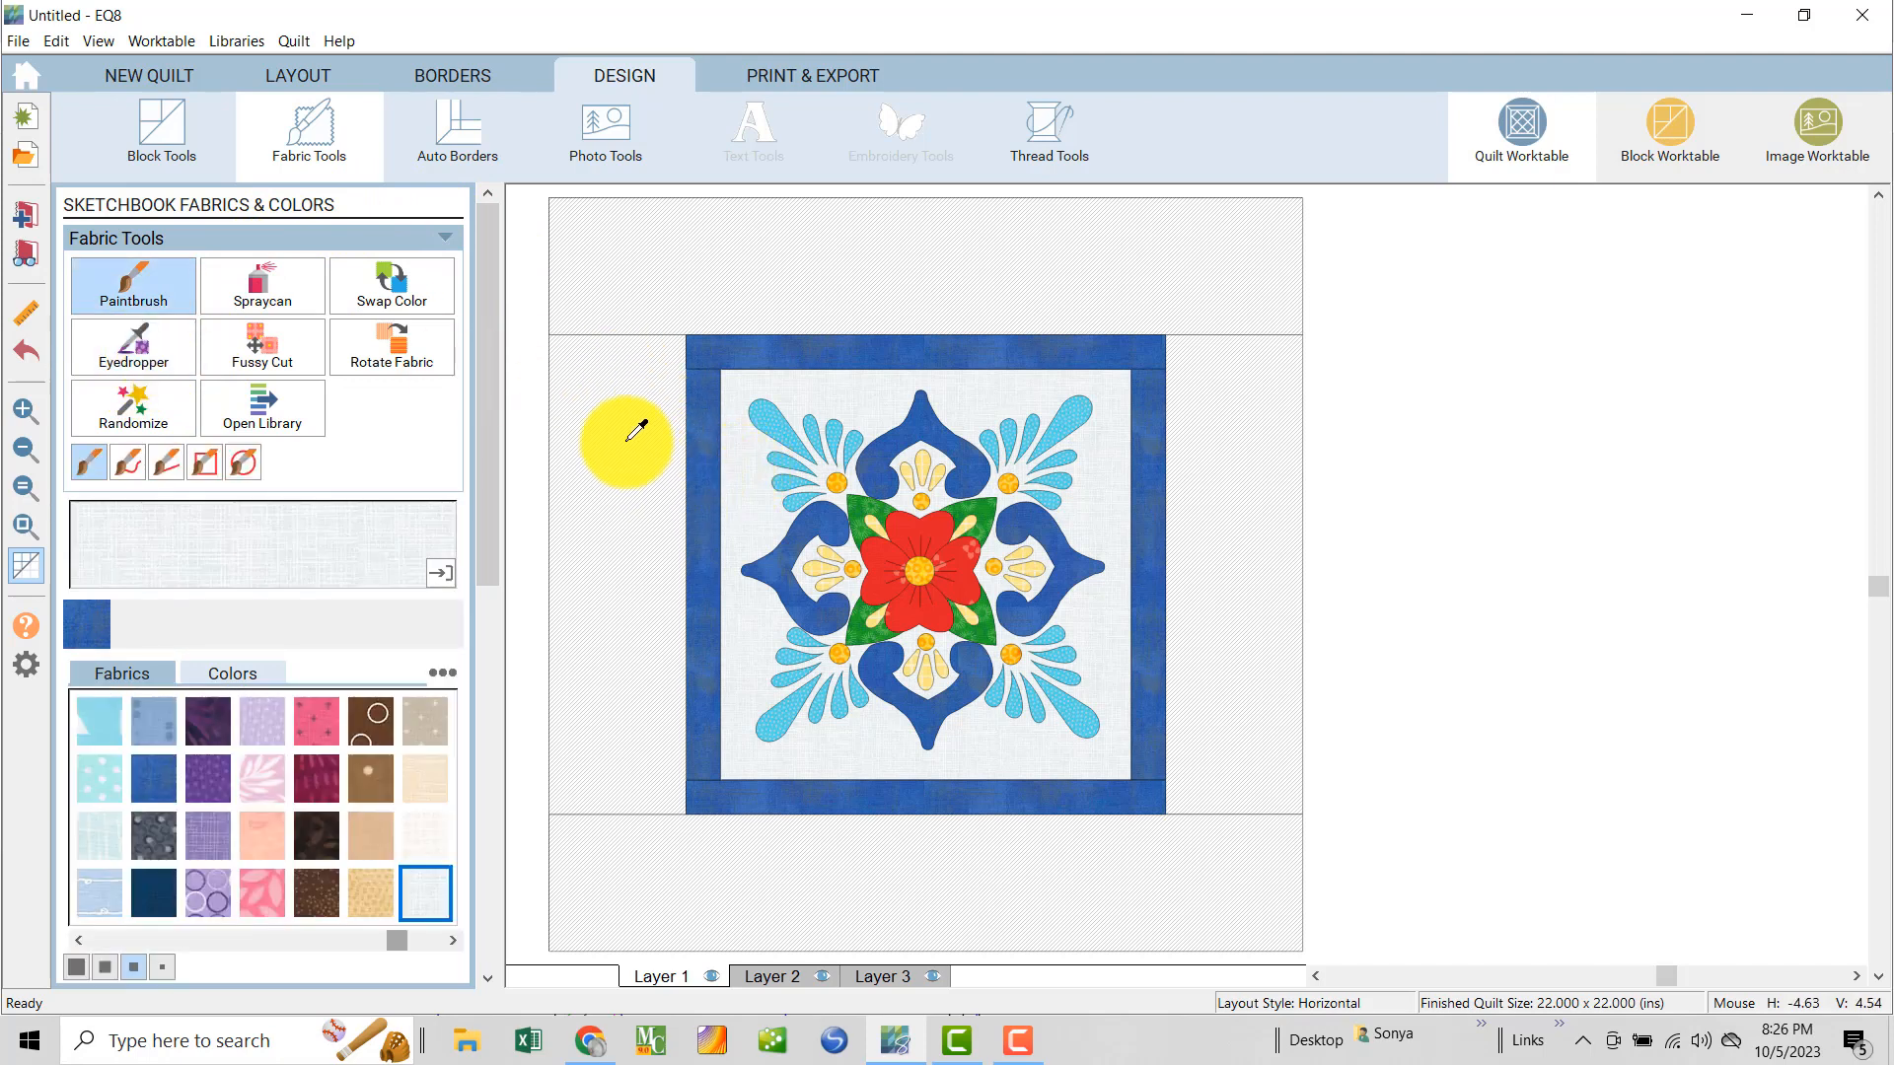
pyautogui.click(615, 406)
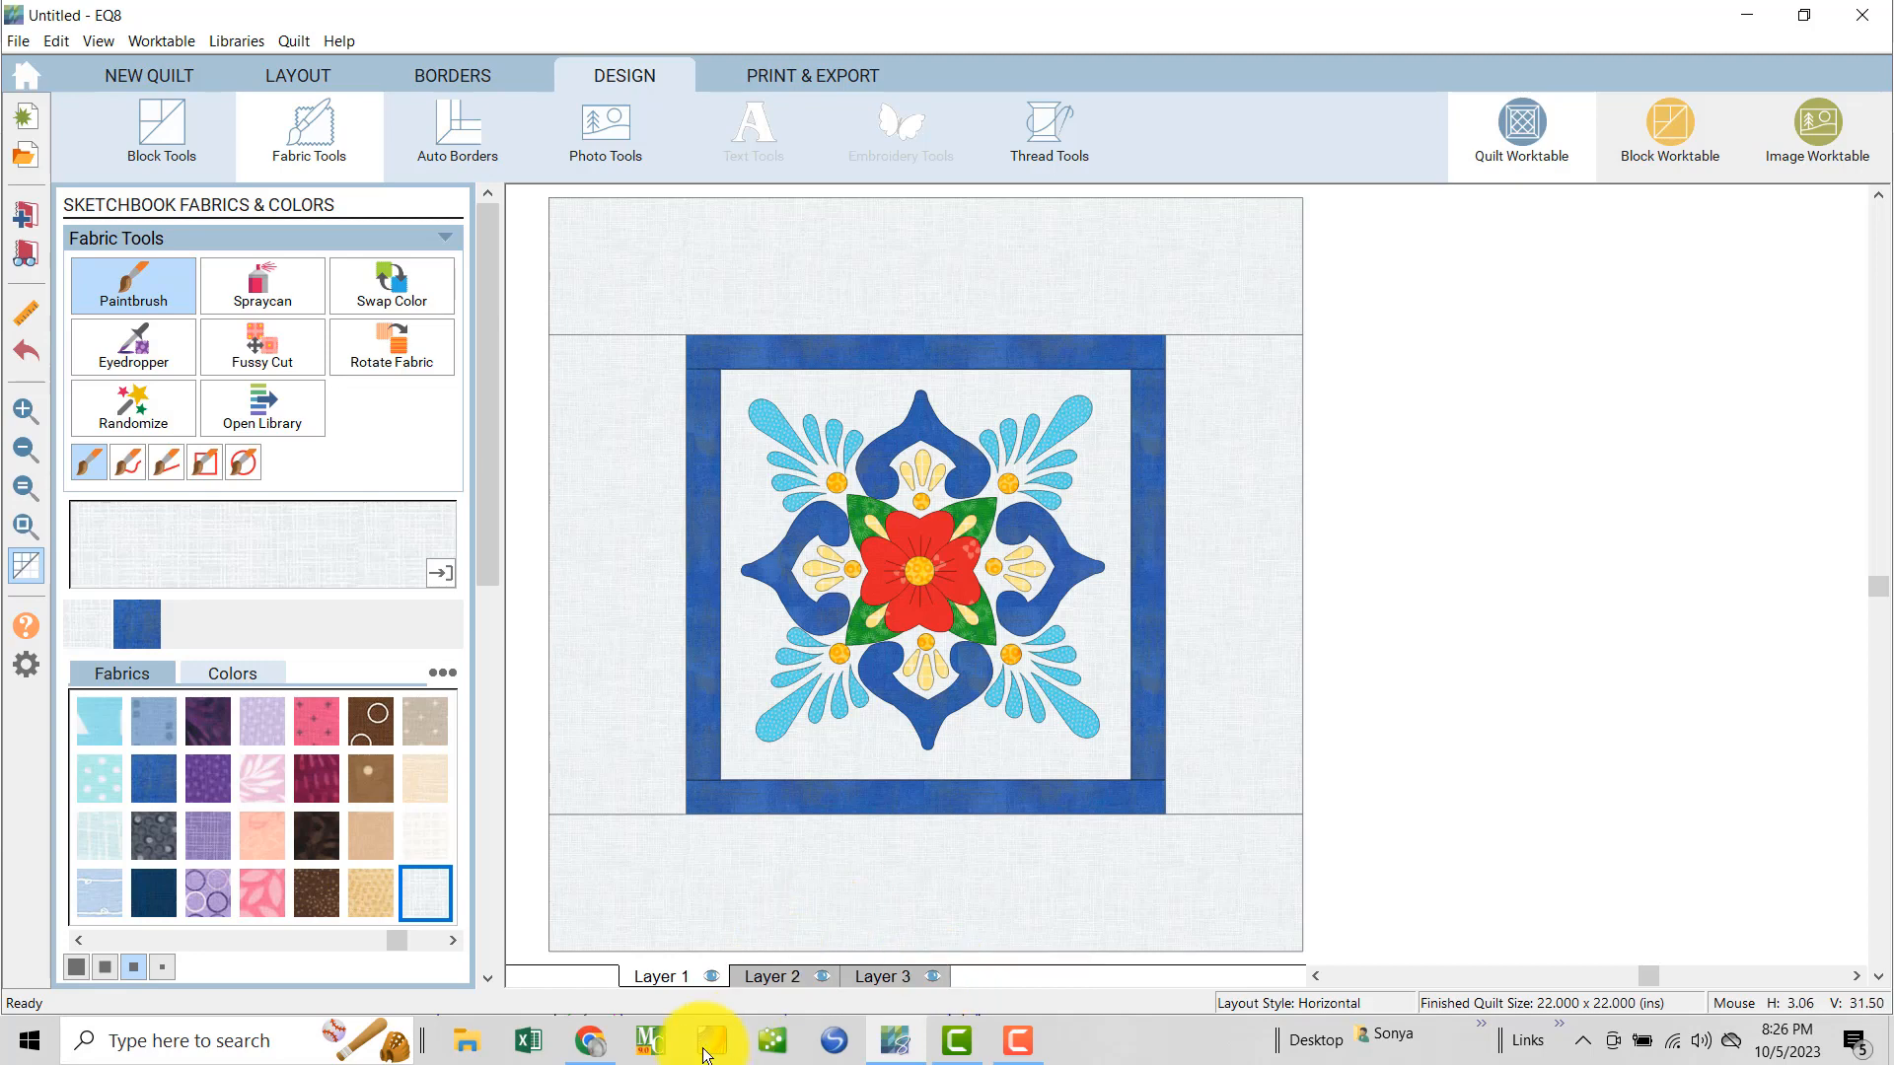
# - Choose the deep red floral-print fabric from the Sketchbook fabrics as the current fabric
pyautogui.moveTo(397, 939); pyautogui.dragTo(65, 949)
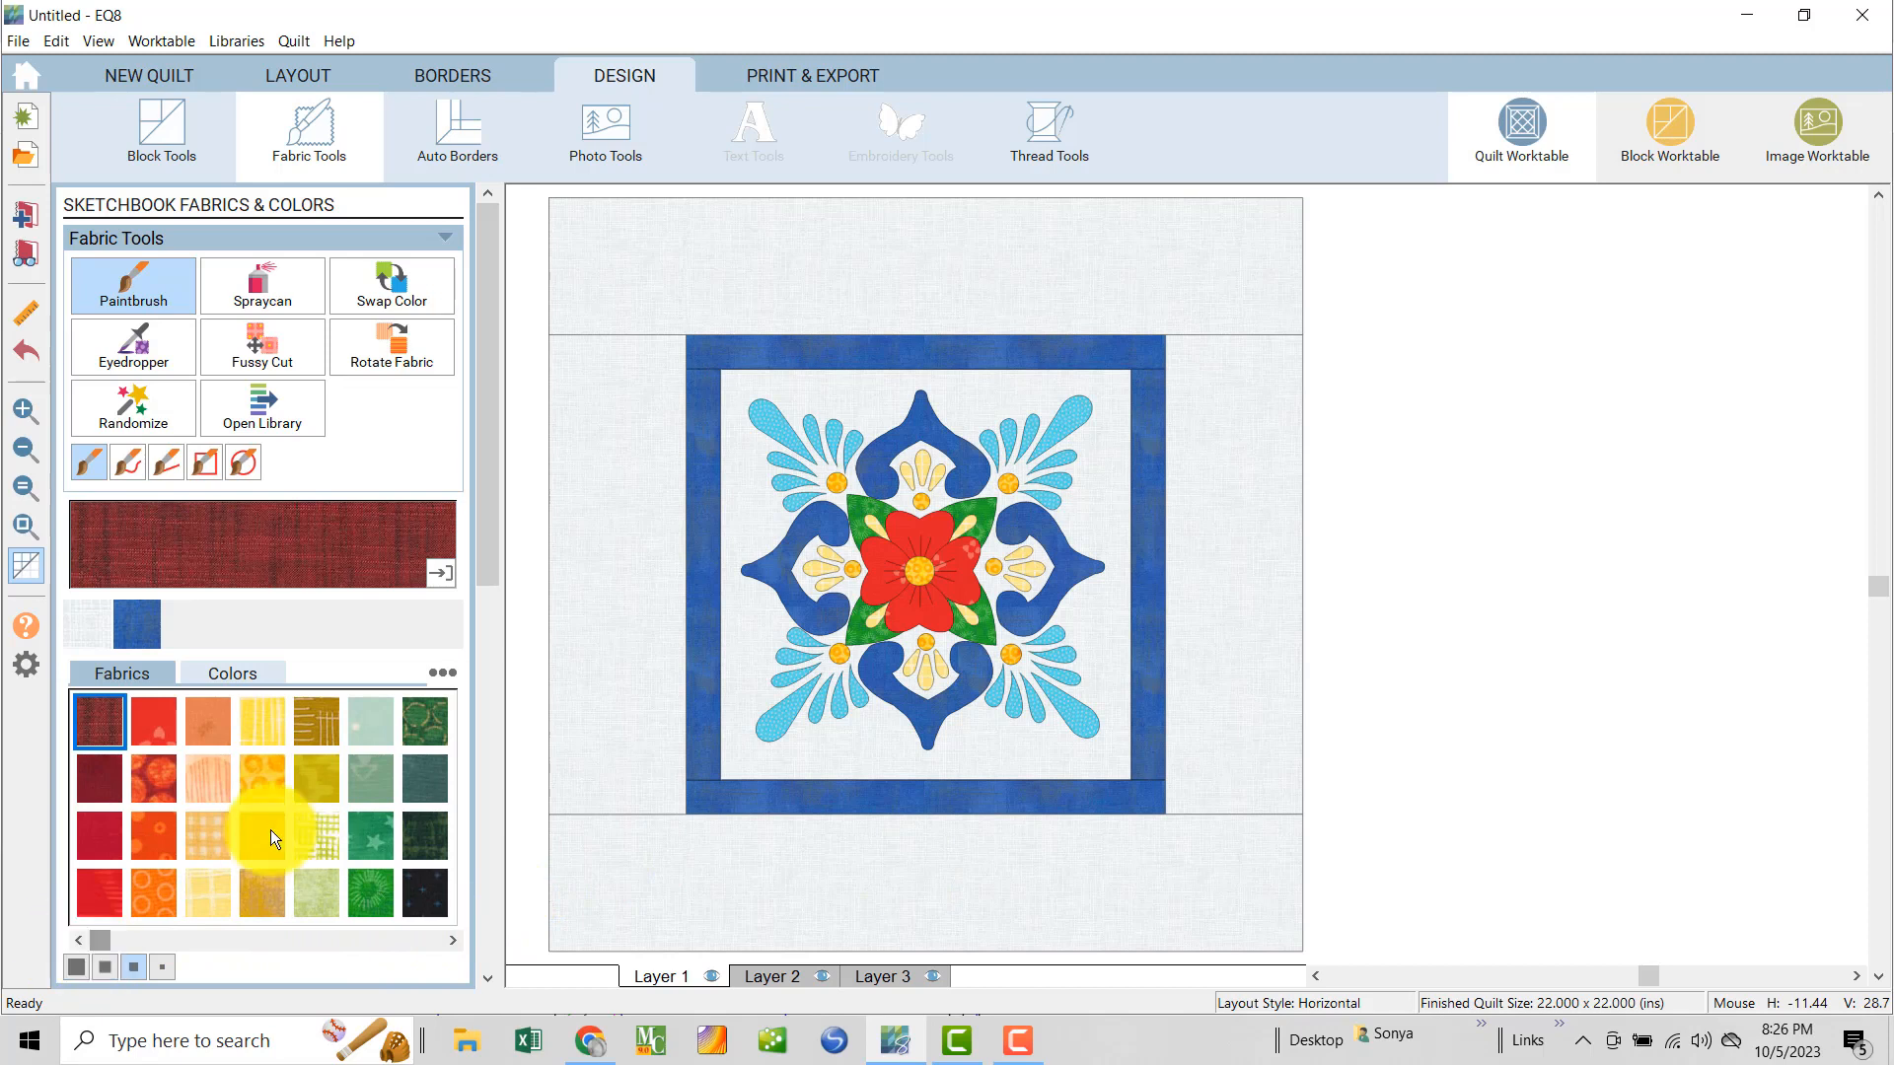
pyautogui.click(152, 726)
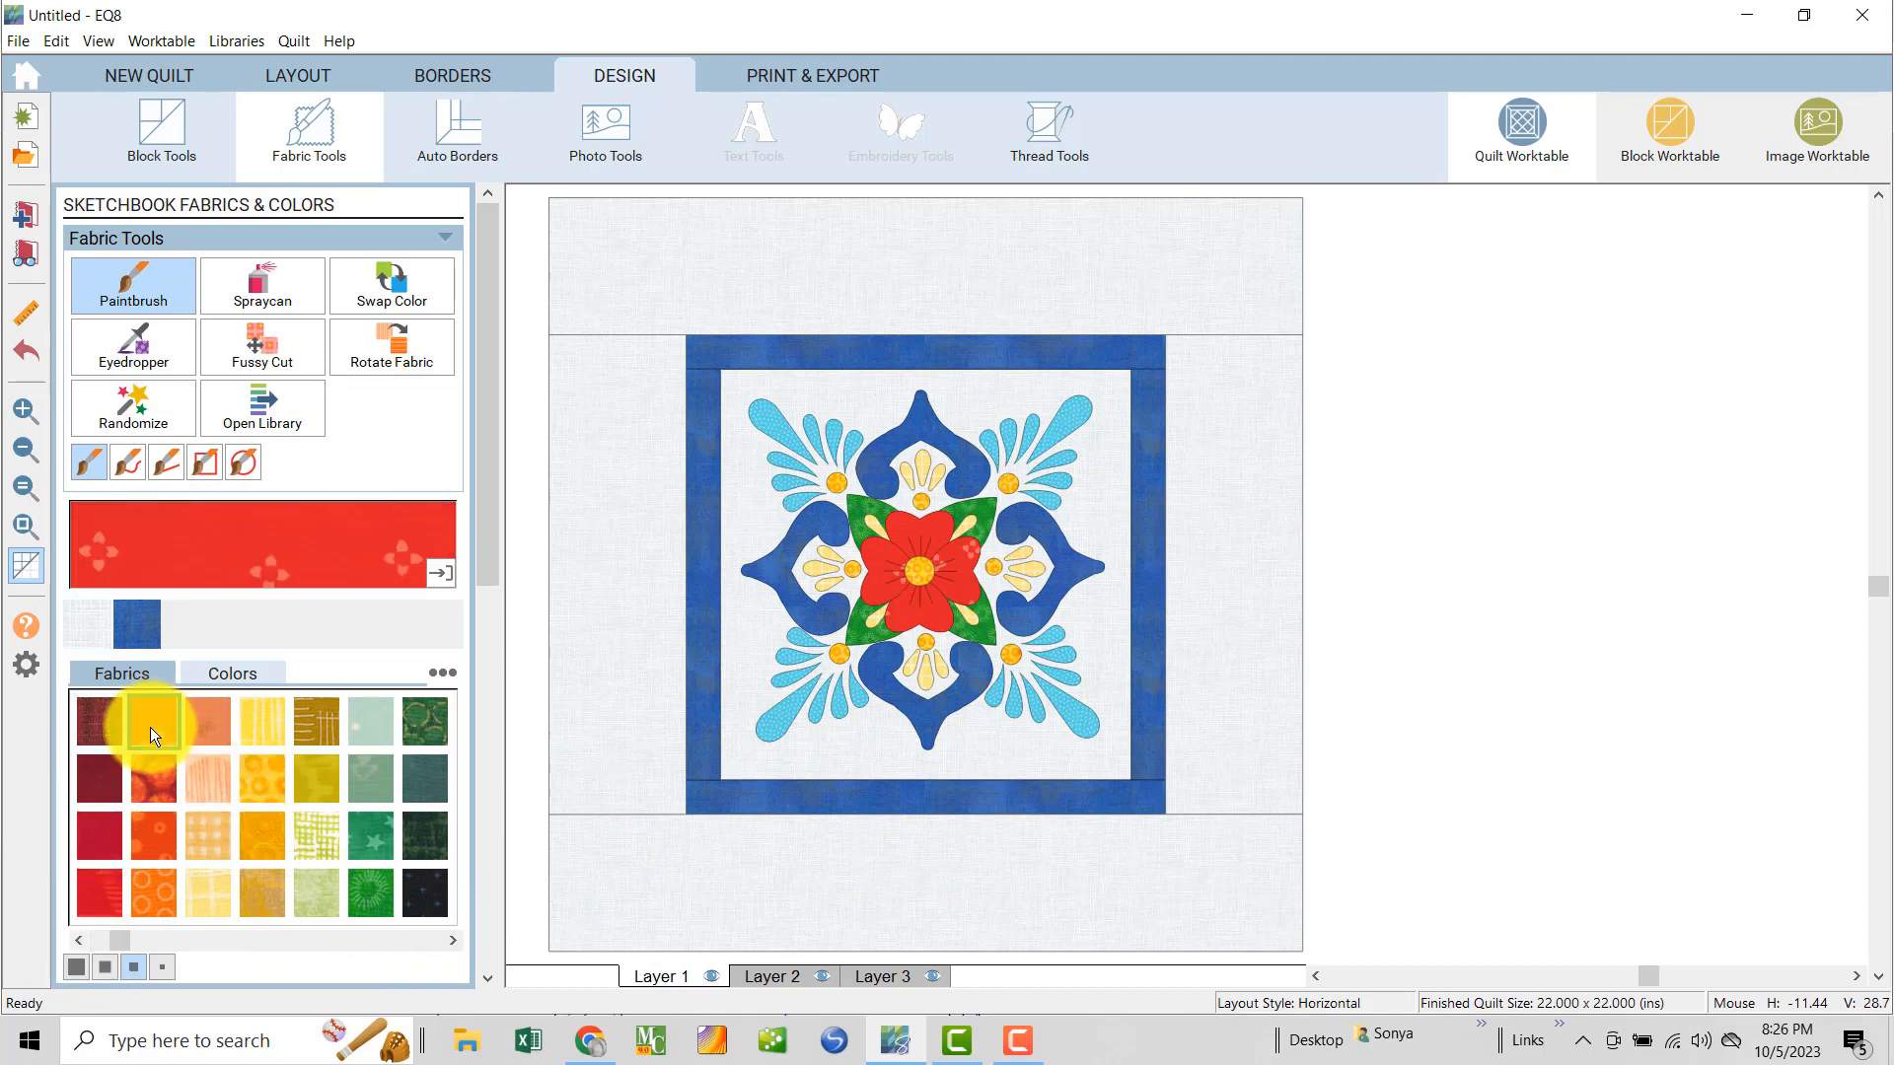
pyautogui.click(91, 842)
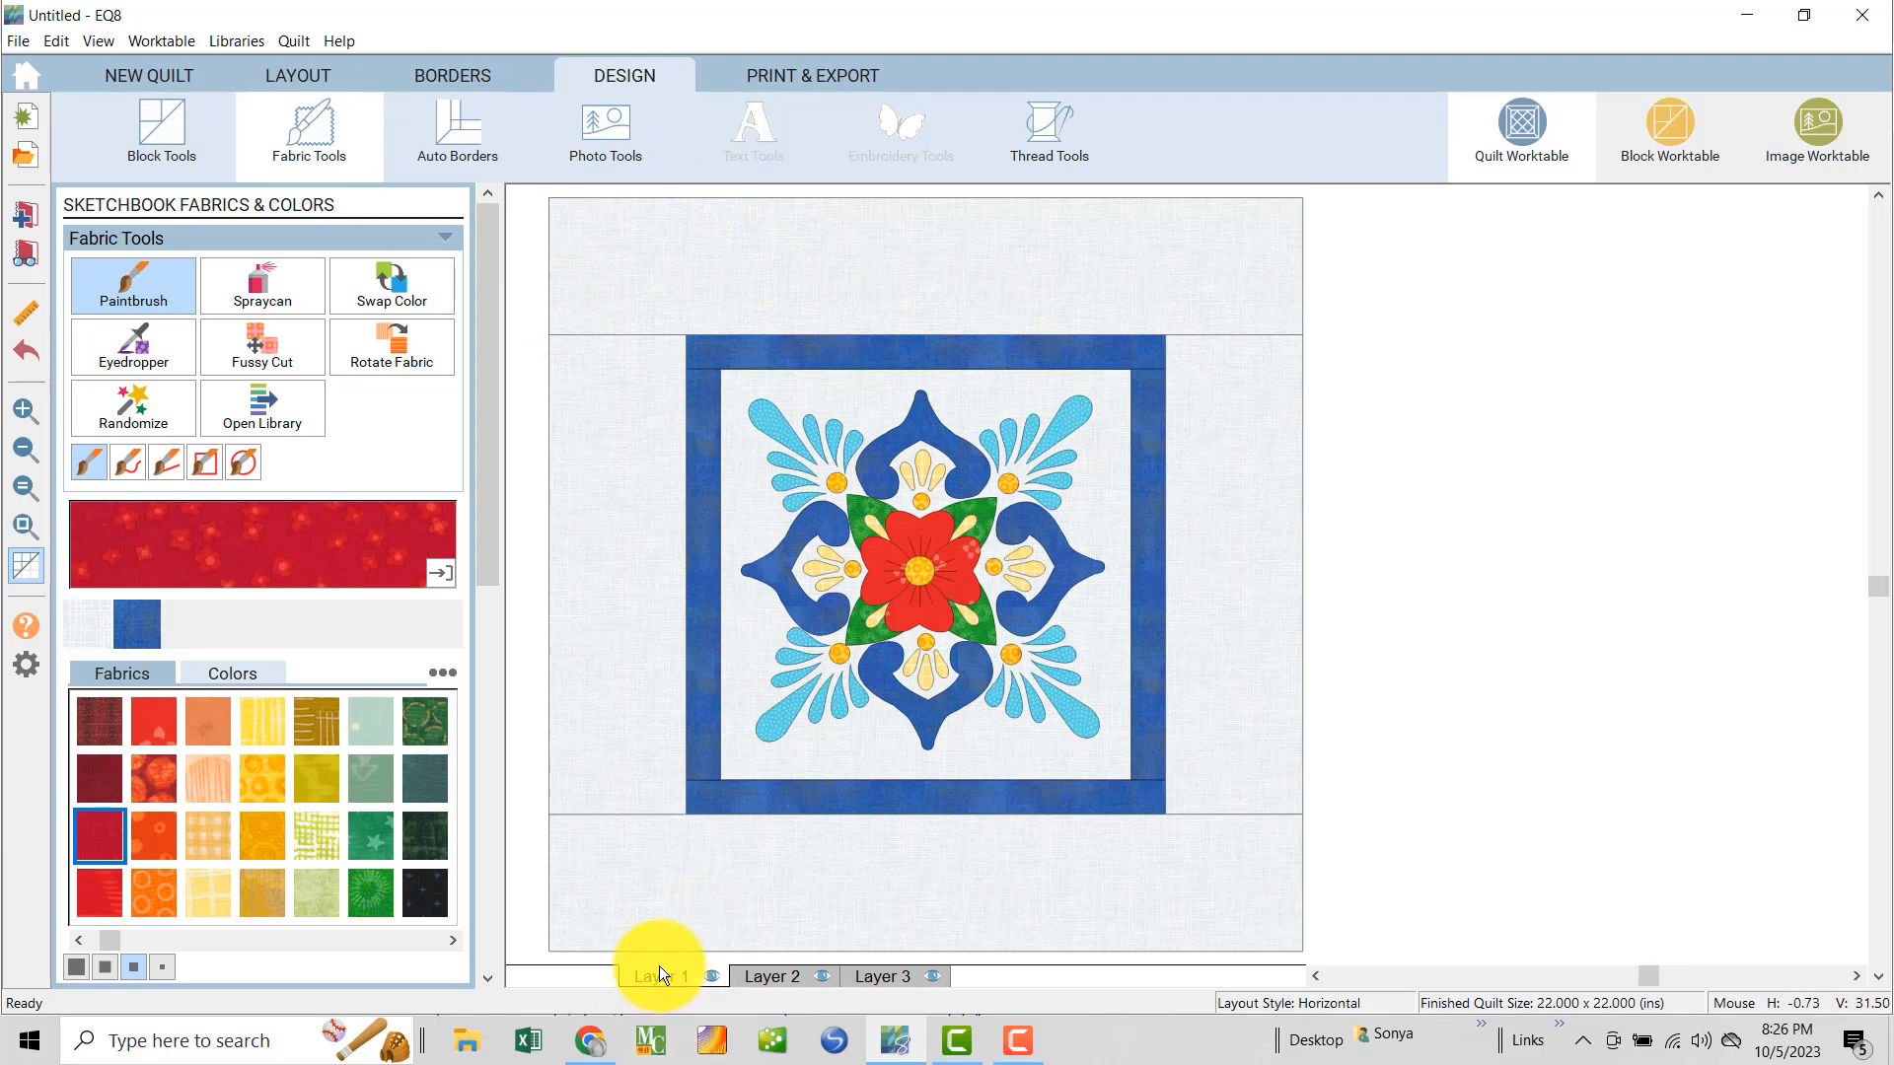
# - Start applique text on Layer 2 with an approximate size of 3.000 inches and left alignment
pyautogui.click(779, 974)
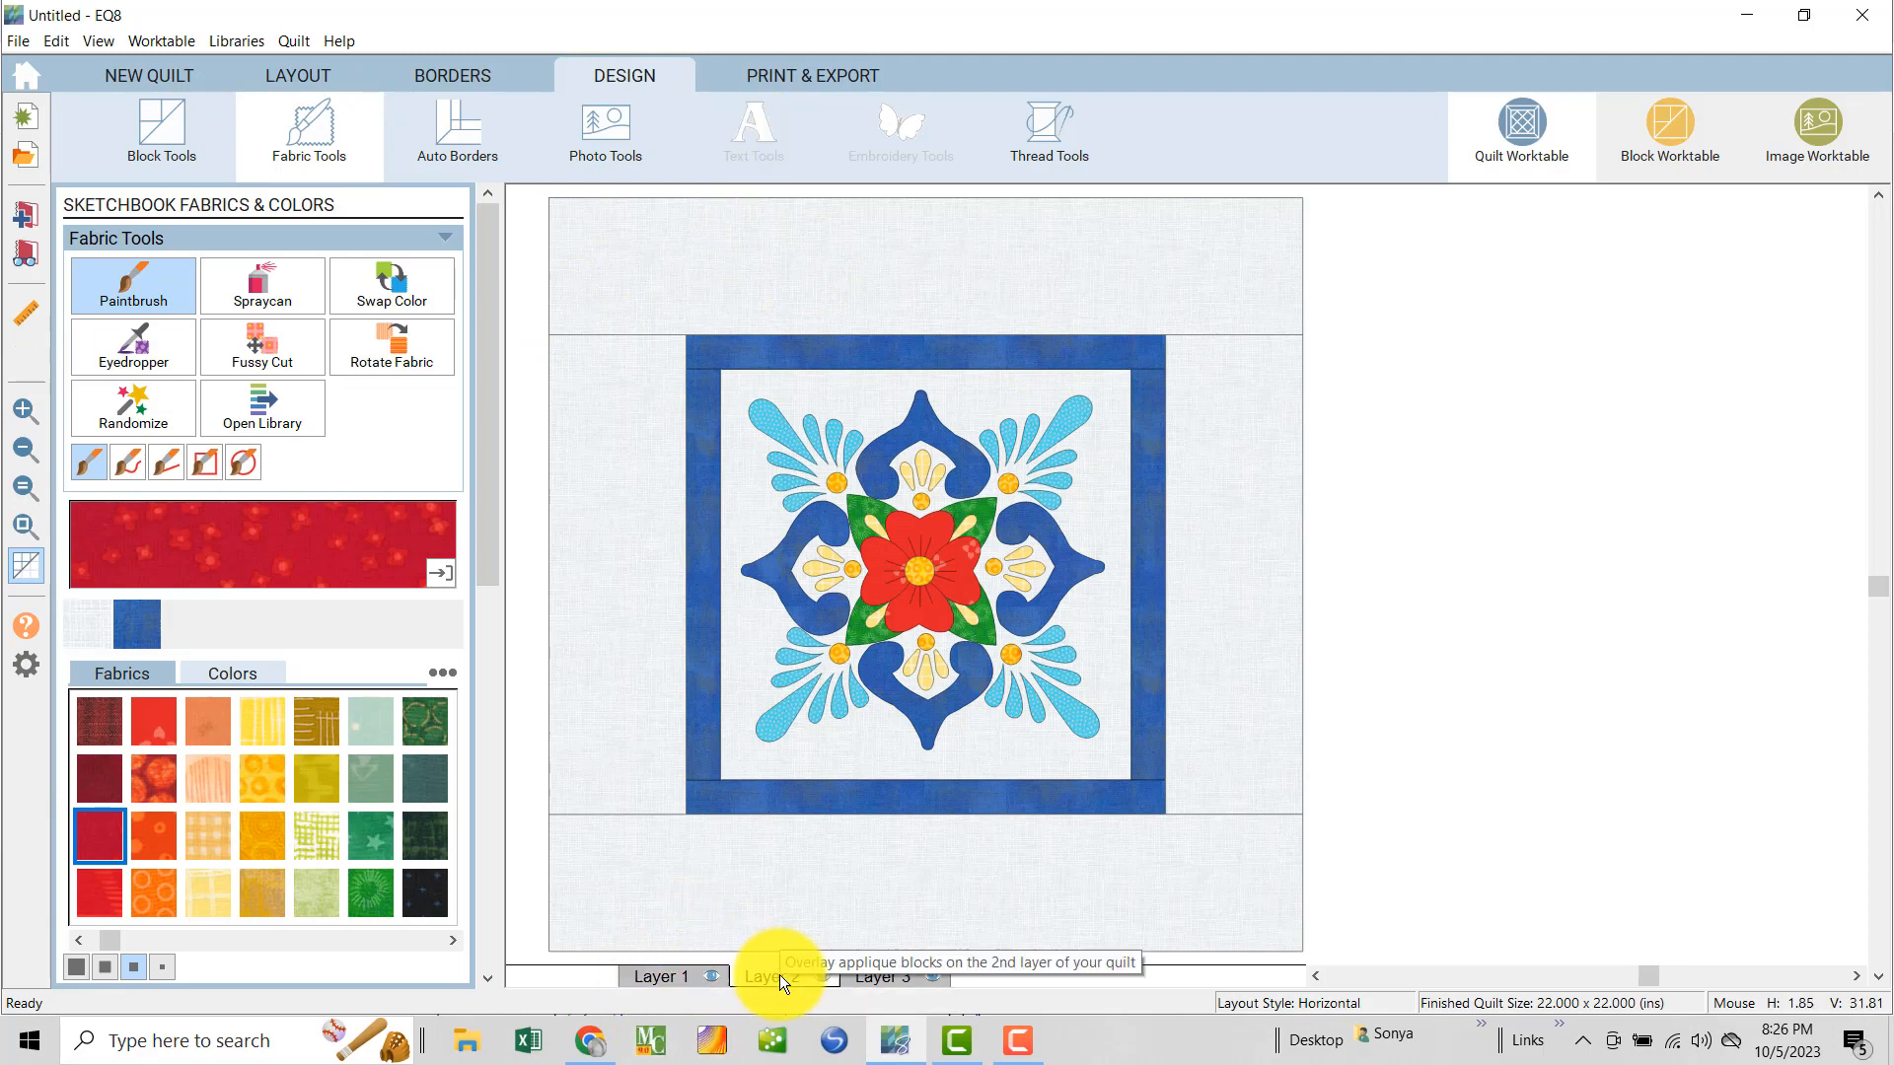
pyautogui.click(761, 128)
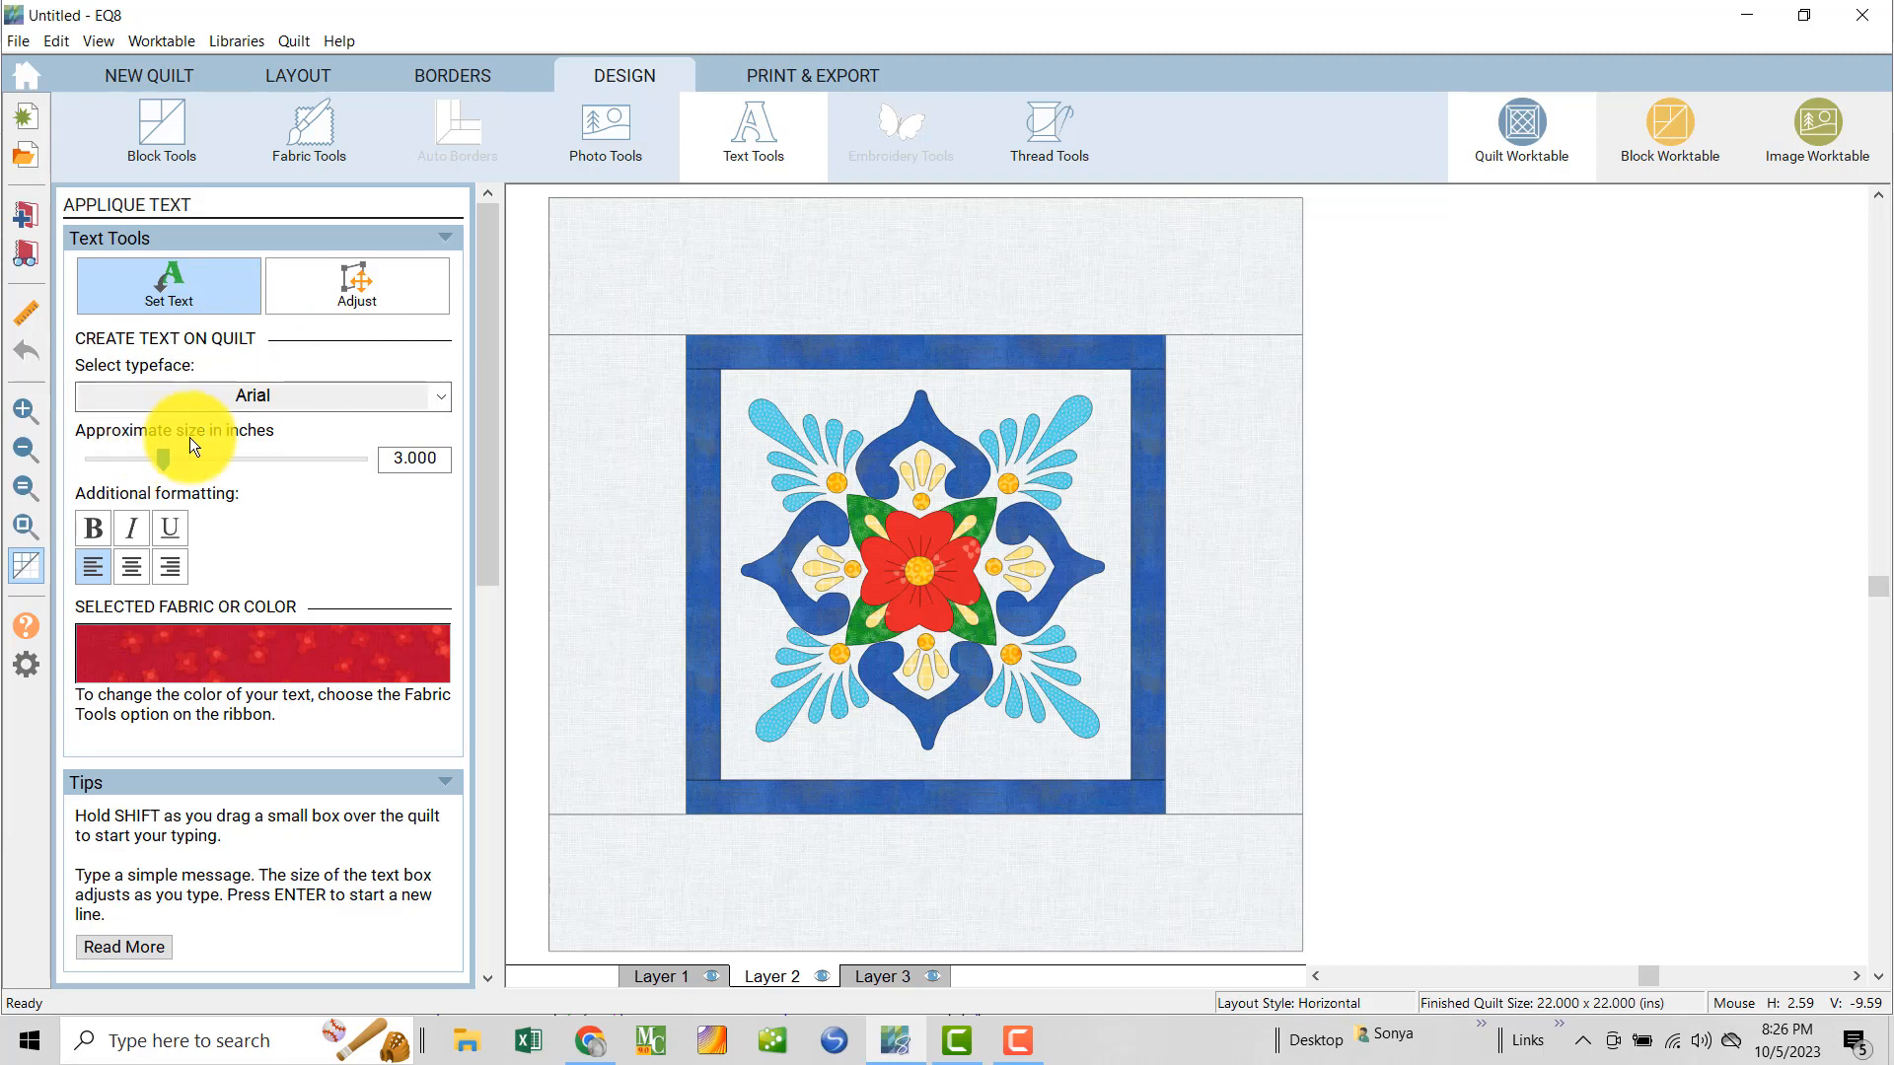
pyautogui.moveTo(161, 463); pyautogui.dragTo(156, 459)
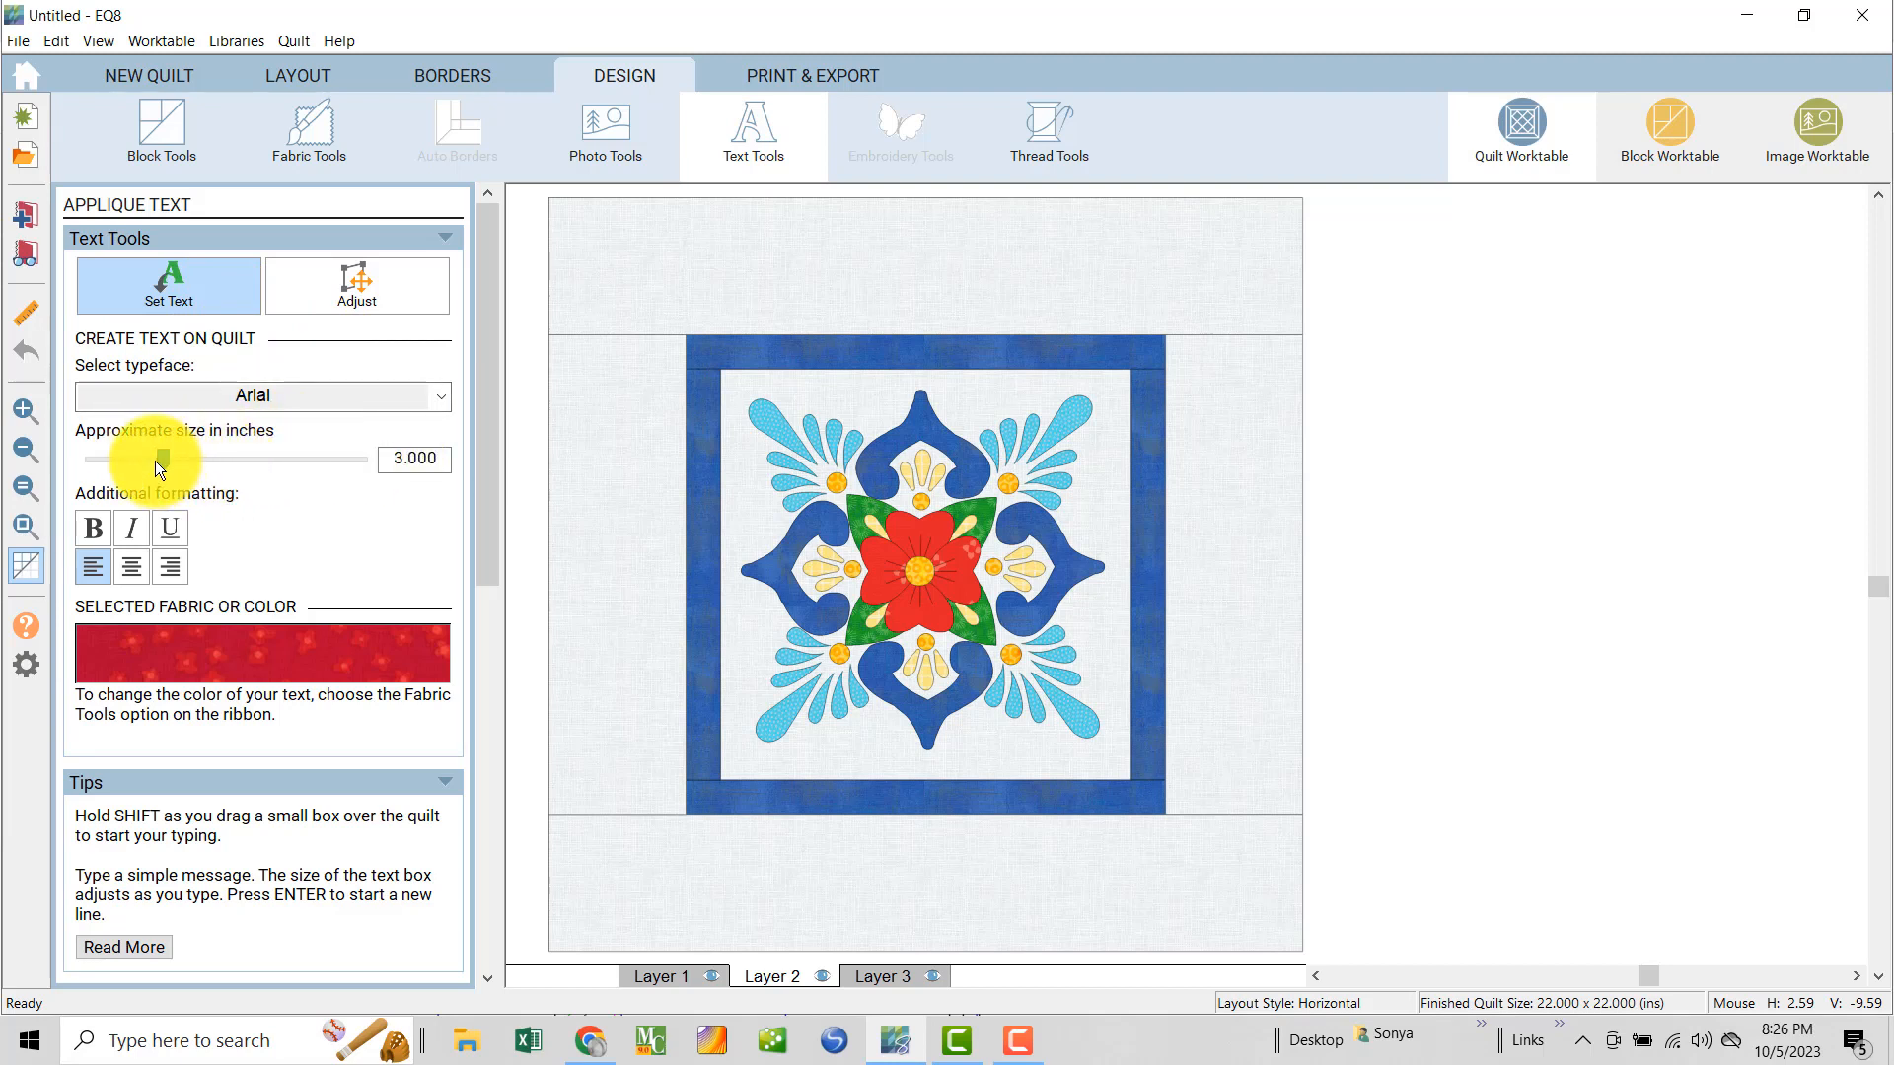
pyautogui.click(146, 456)
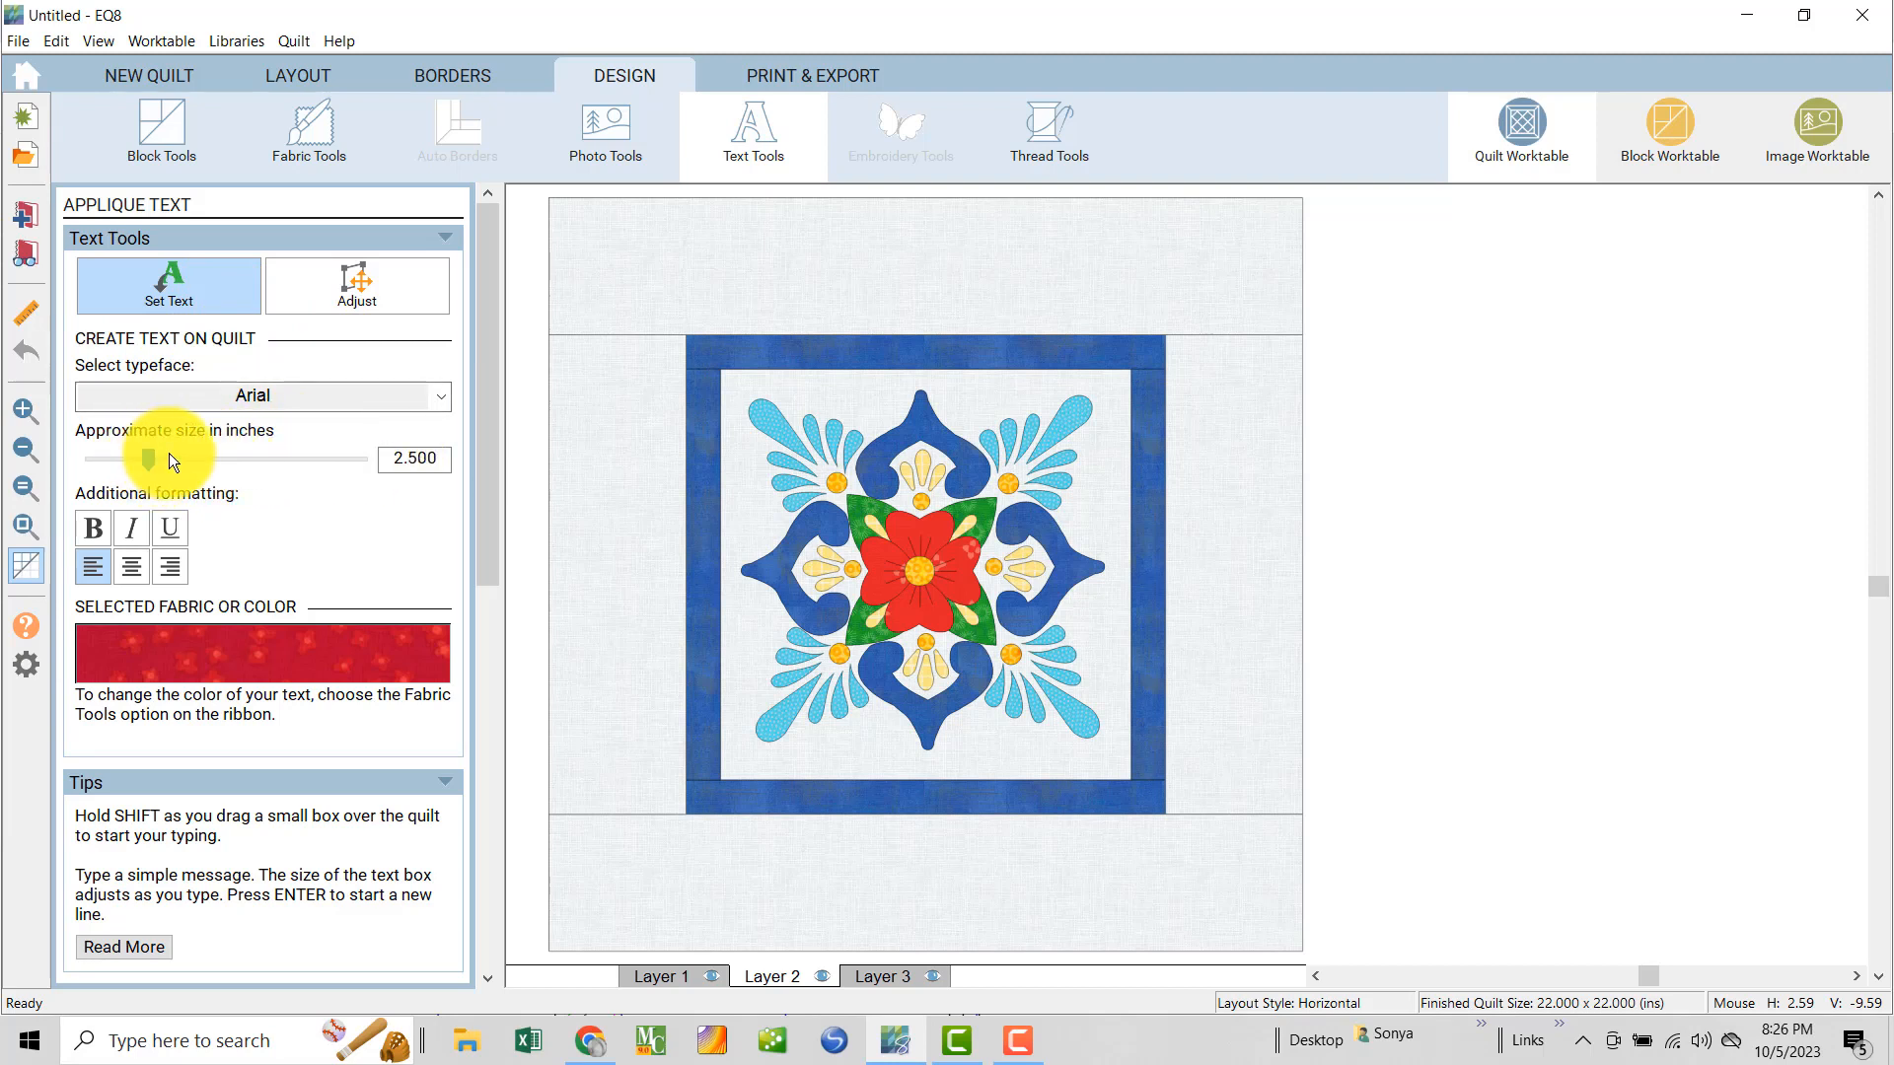
pyautogui.click(187, 460)
pyautogui.click(191, 460)
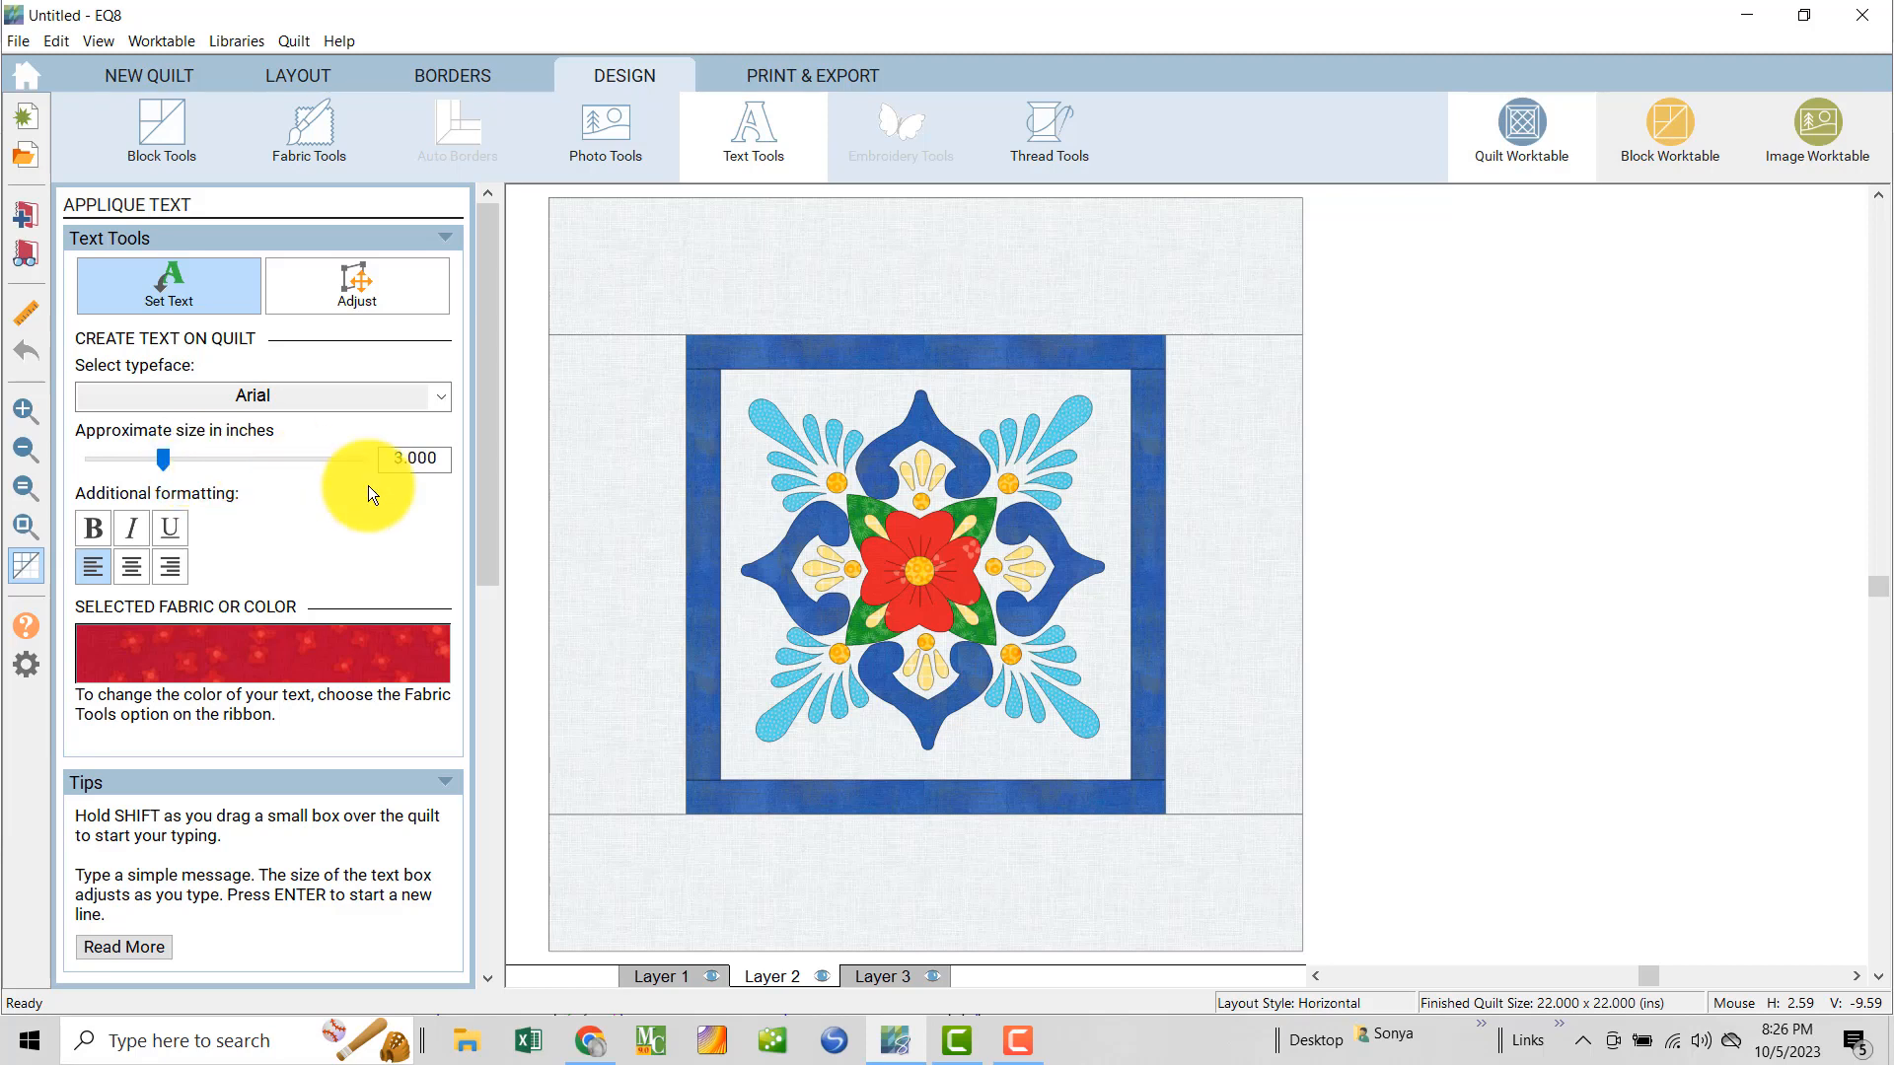
pyautogui.click(92, 570)
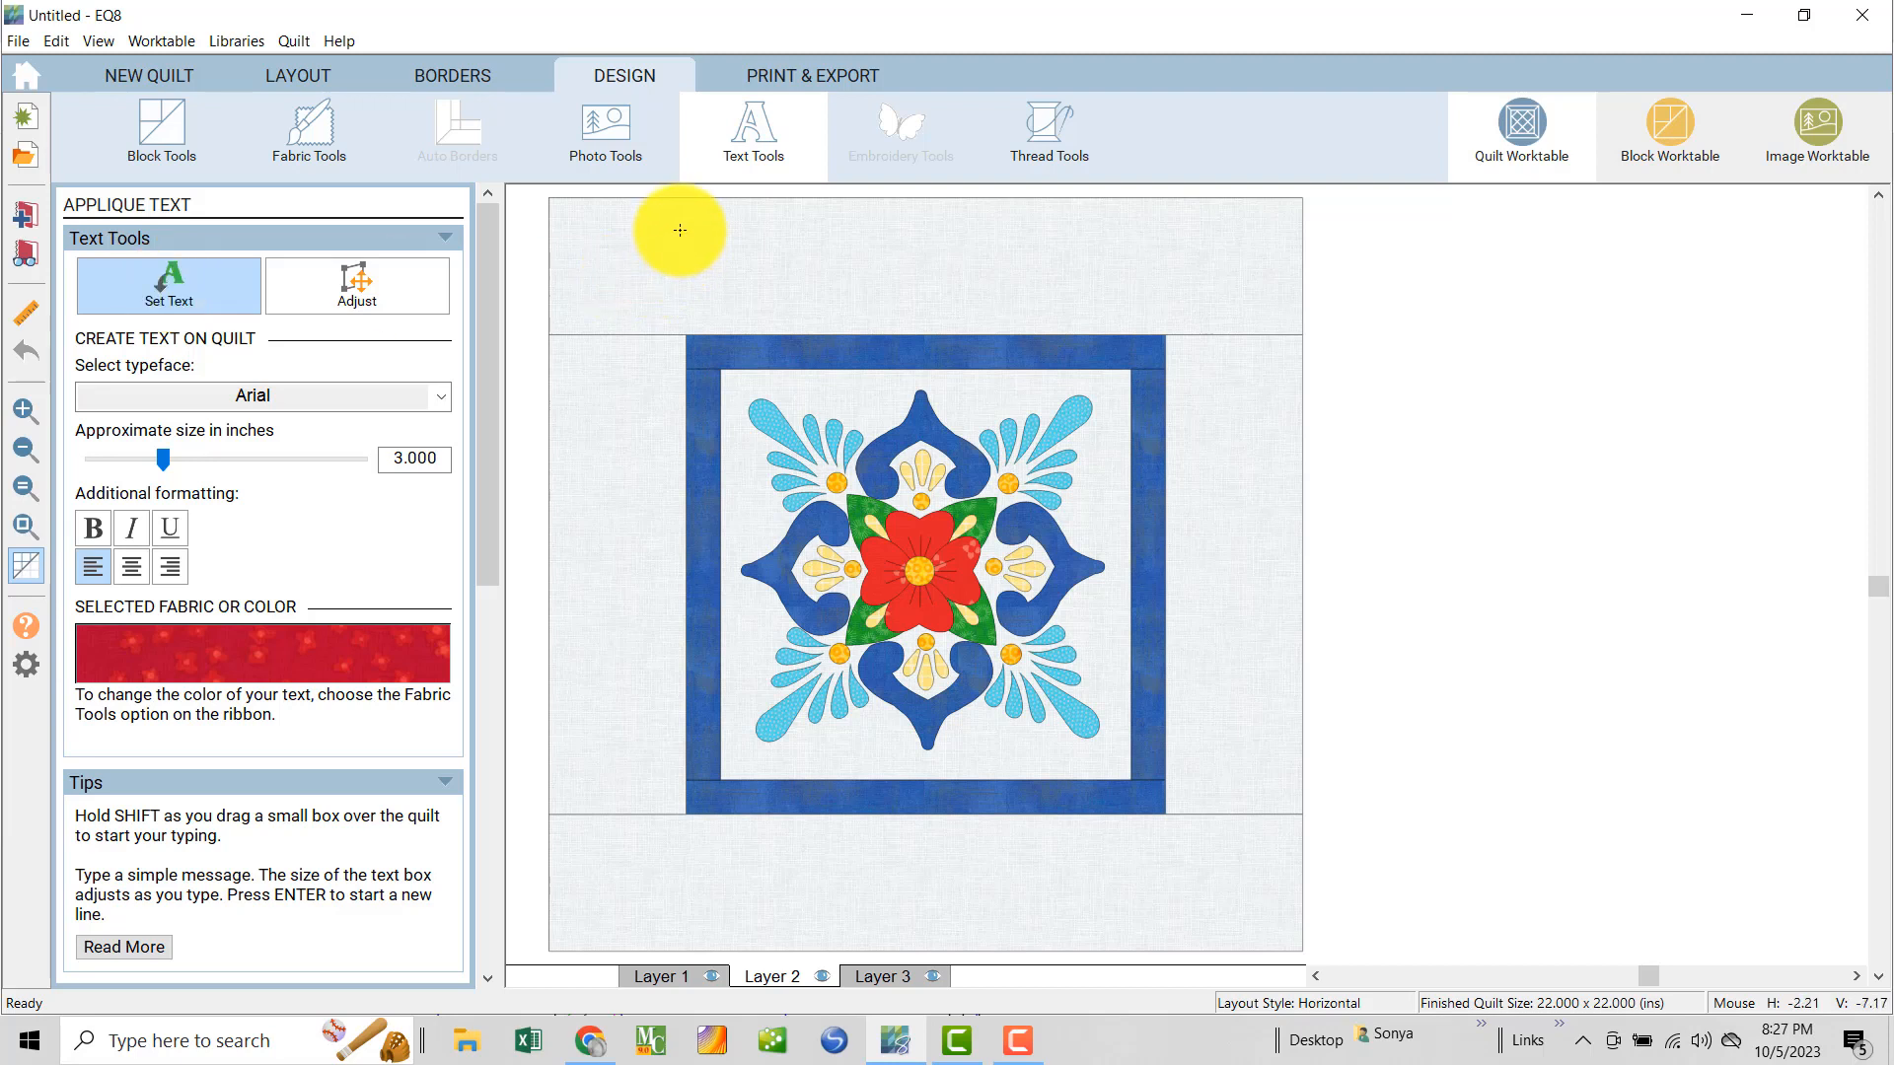
# - Place the text "Rose are" in the upper outer border and set its size to 2.750 inches
pyautogui.moveTo(682, 223); pyautogui.dragTo(1060, 311)
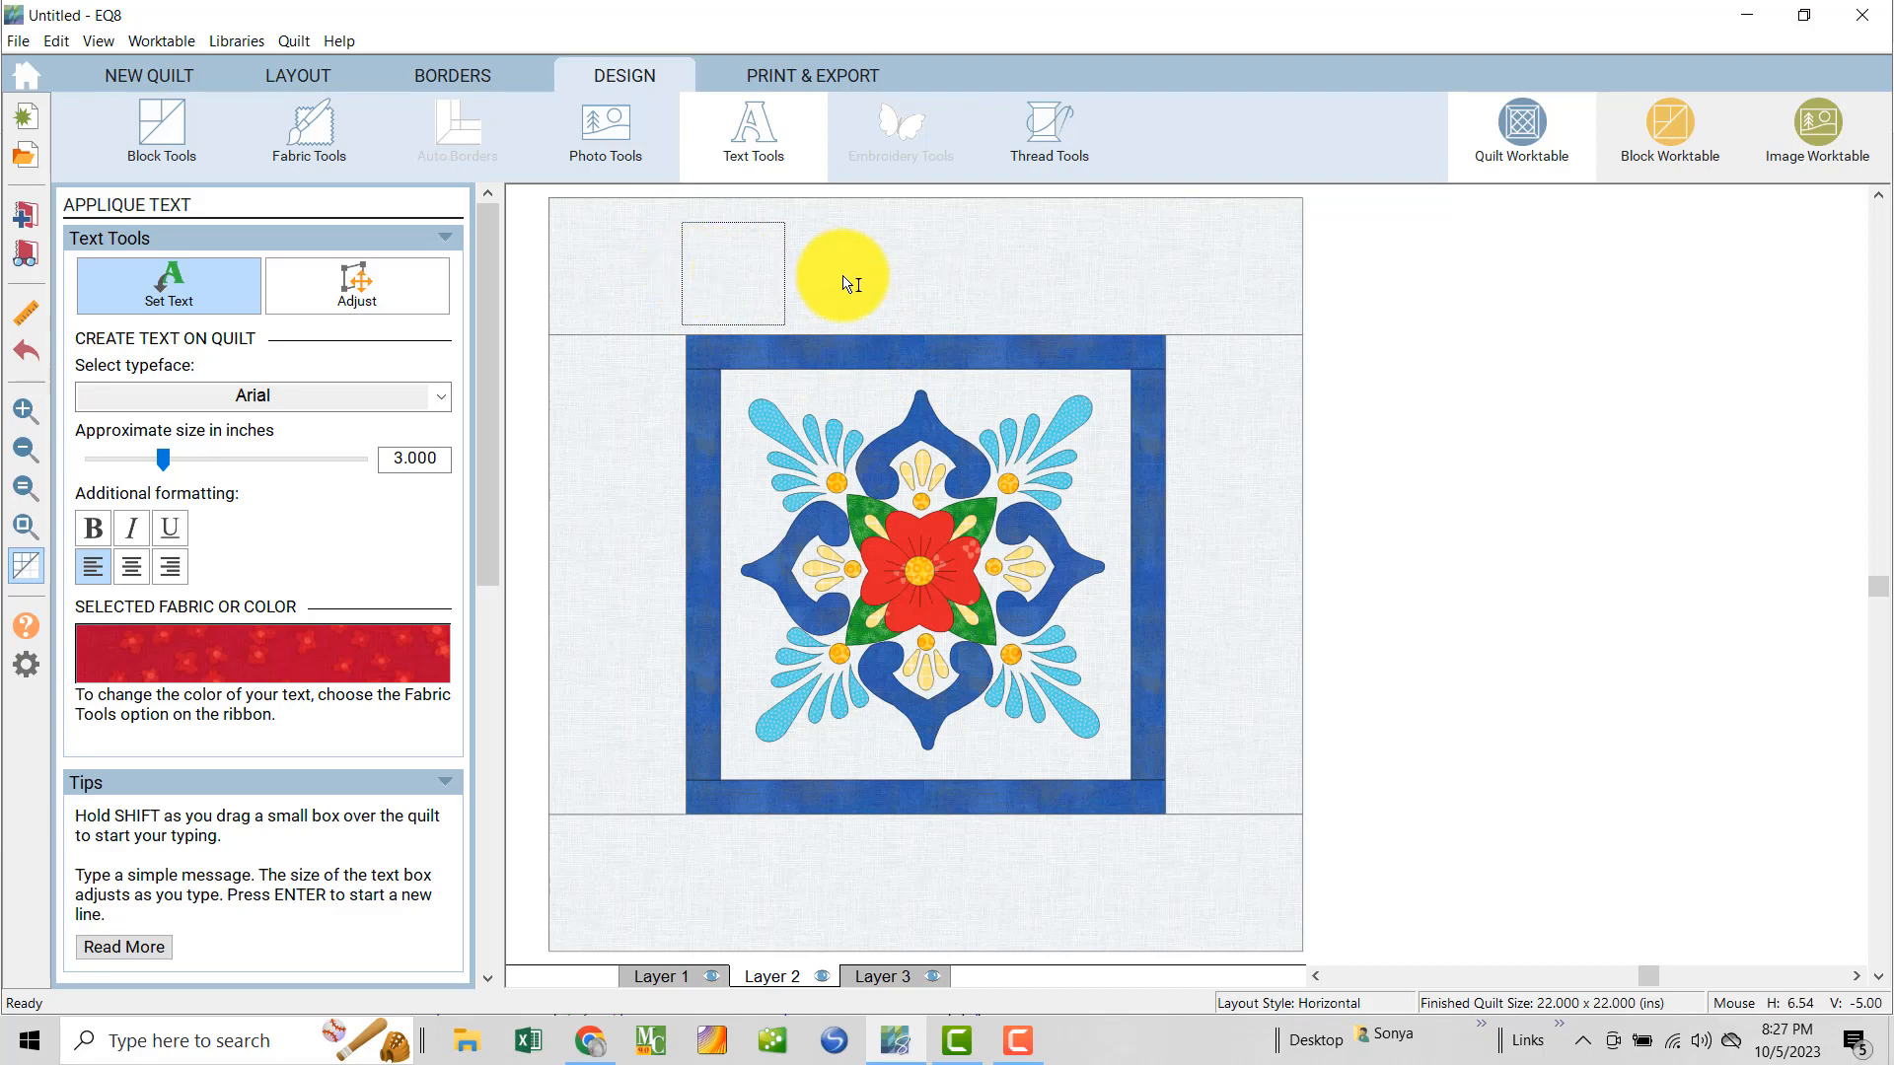
pyautogui.write('Rose are')
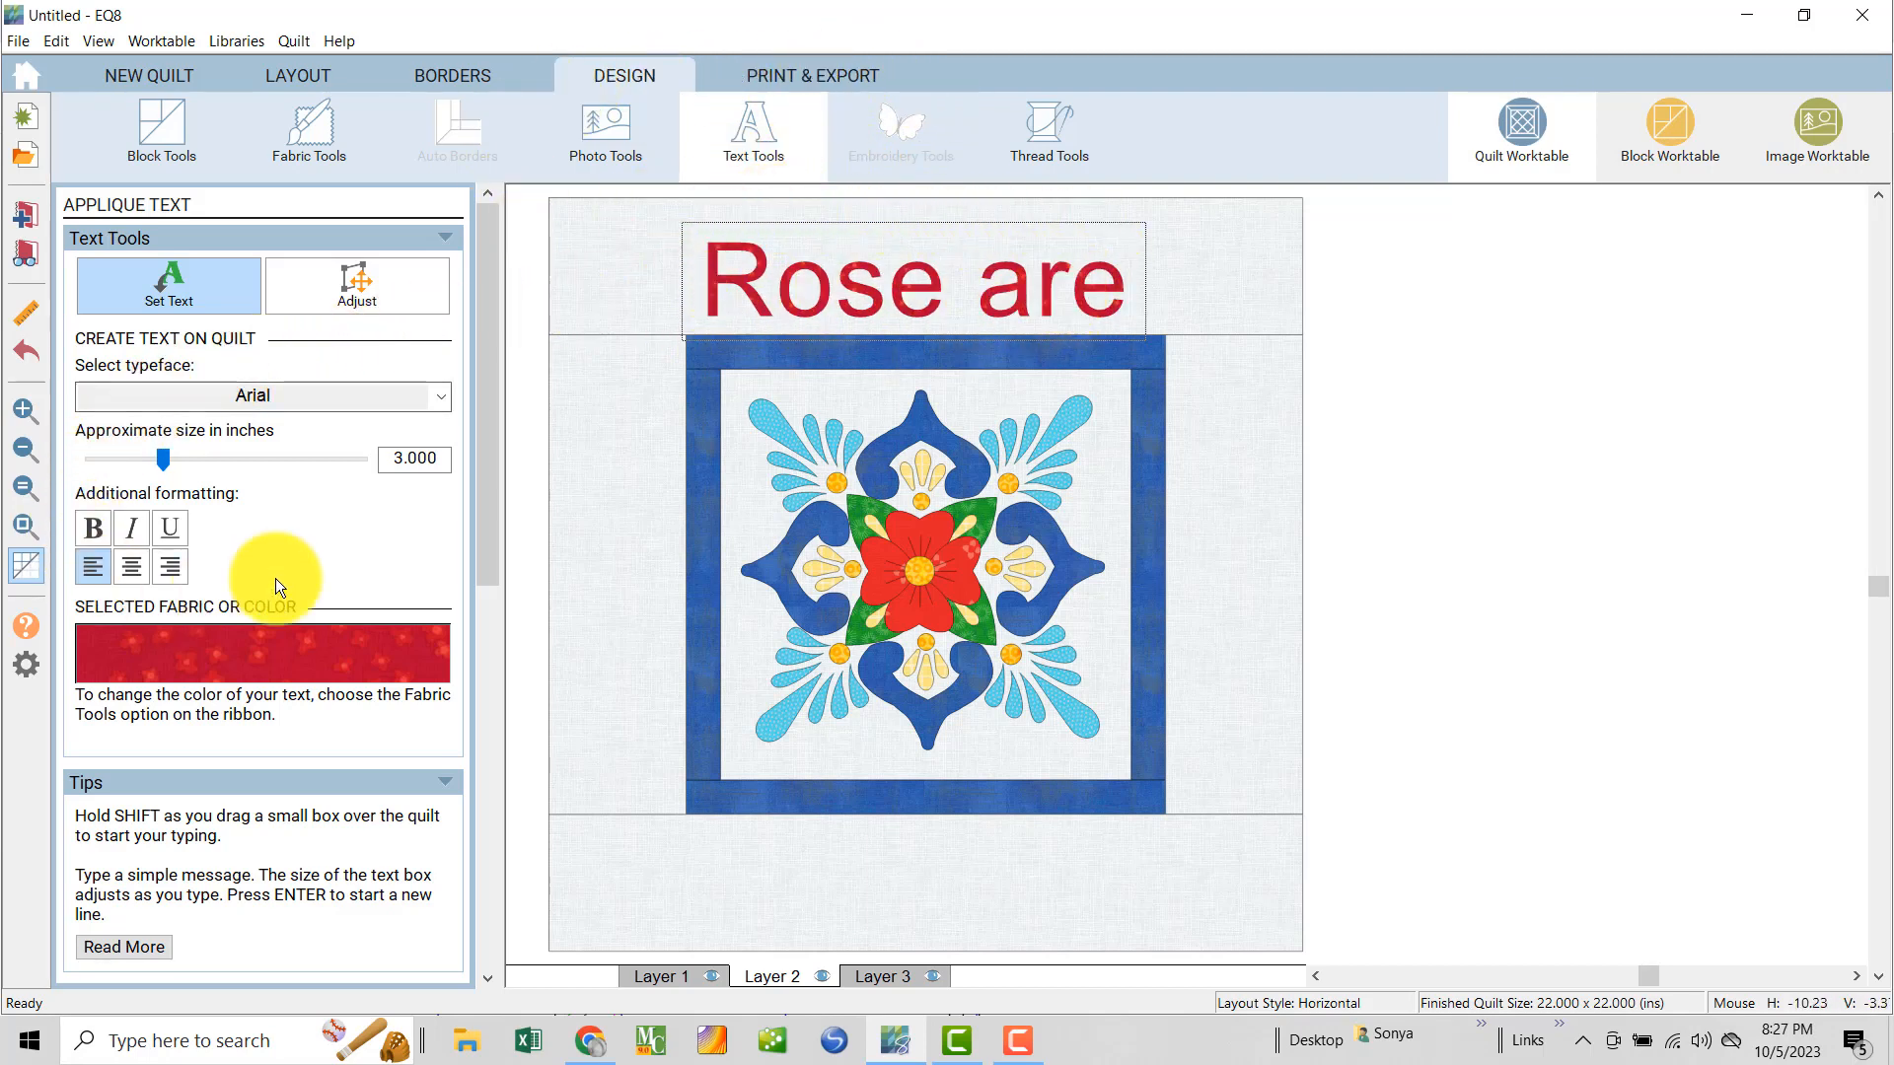
pyautogui.moveTo(164, 460)
pyautogui.mouseDown()
pyautogui.moveTo(140, 460)
pyautogui.moveTo(158, 460)
pyautogui.mouseUp()
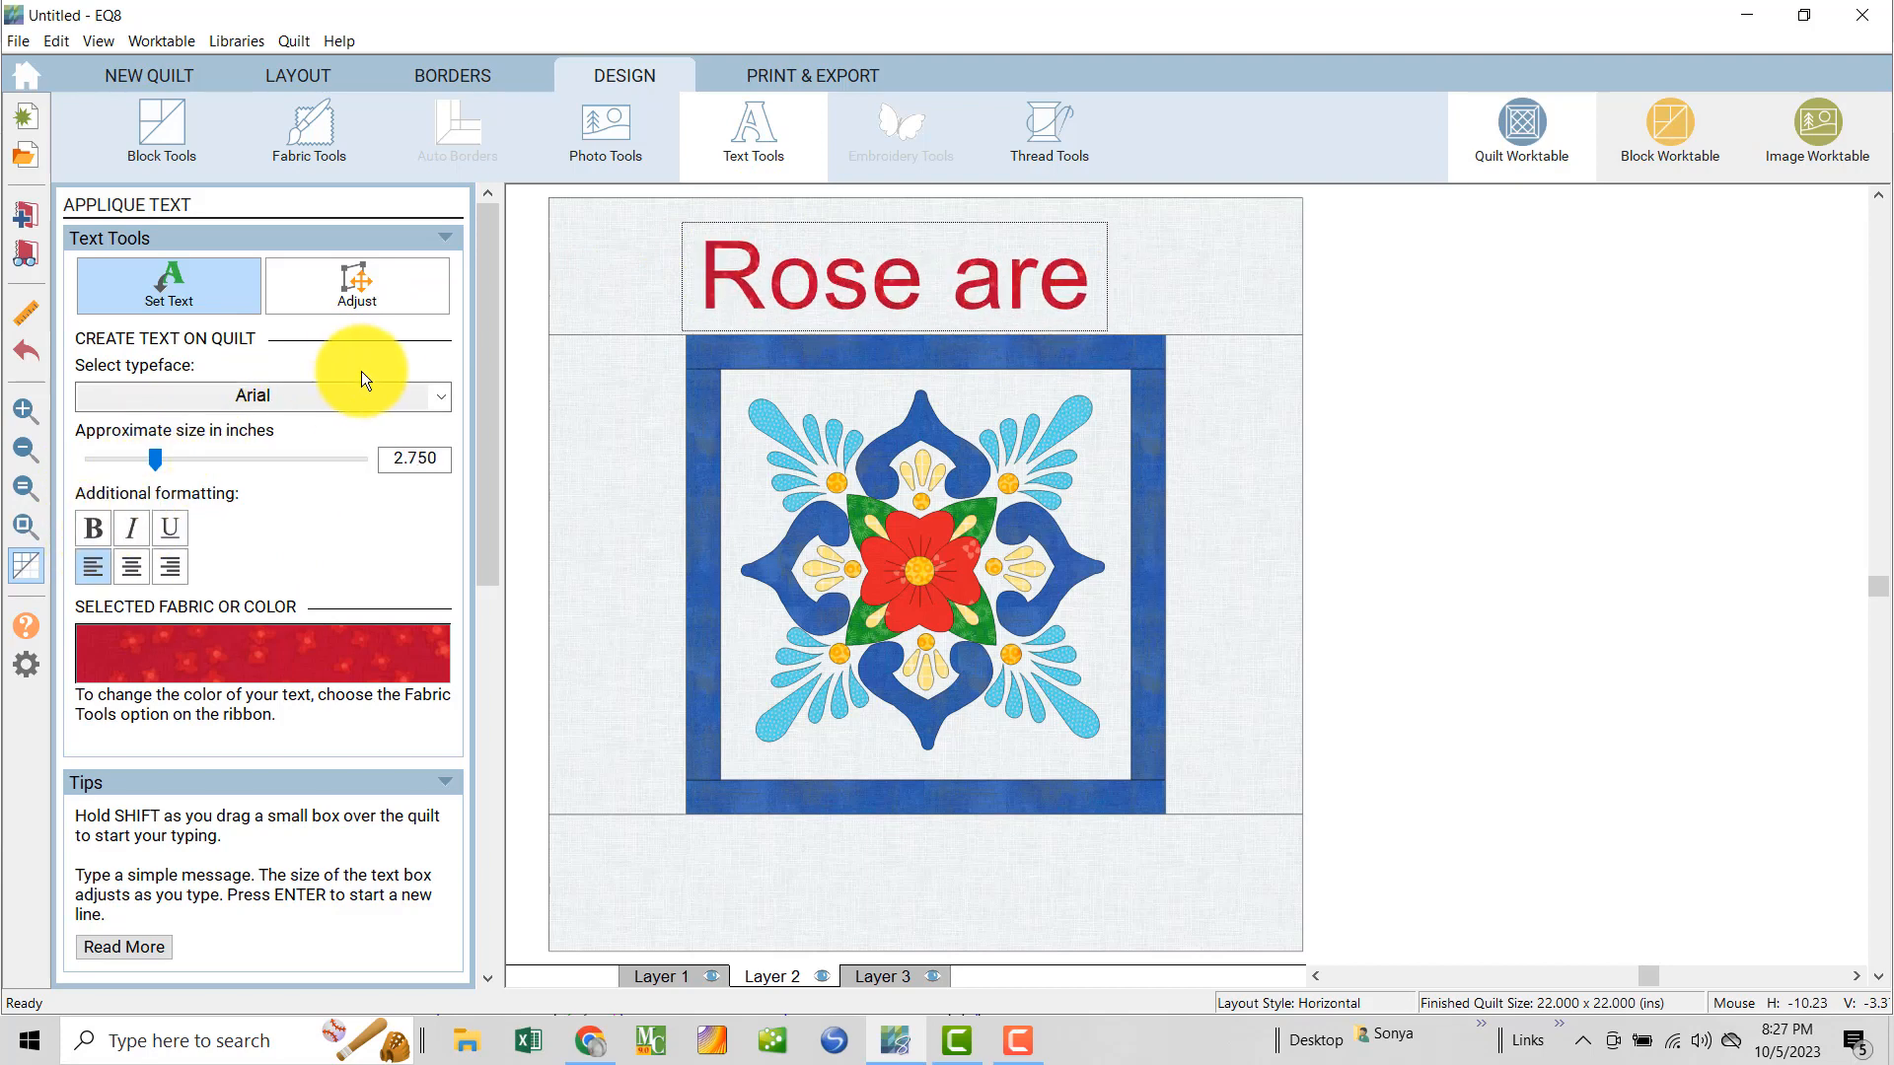
# - Try alternative typefaces on the "Rose are" text, going from Arial through to Bahnschrift Light
pyautogui.click(440, 396)
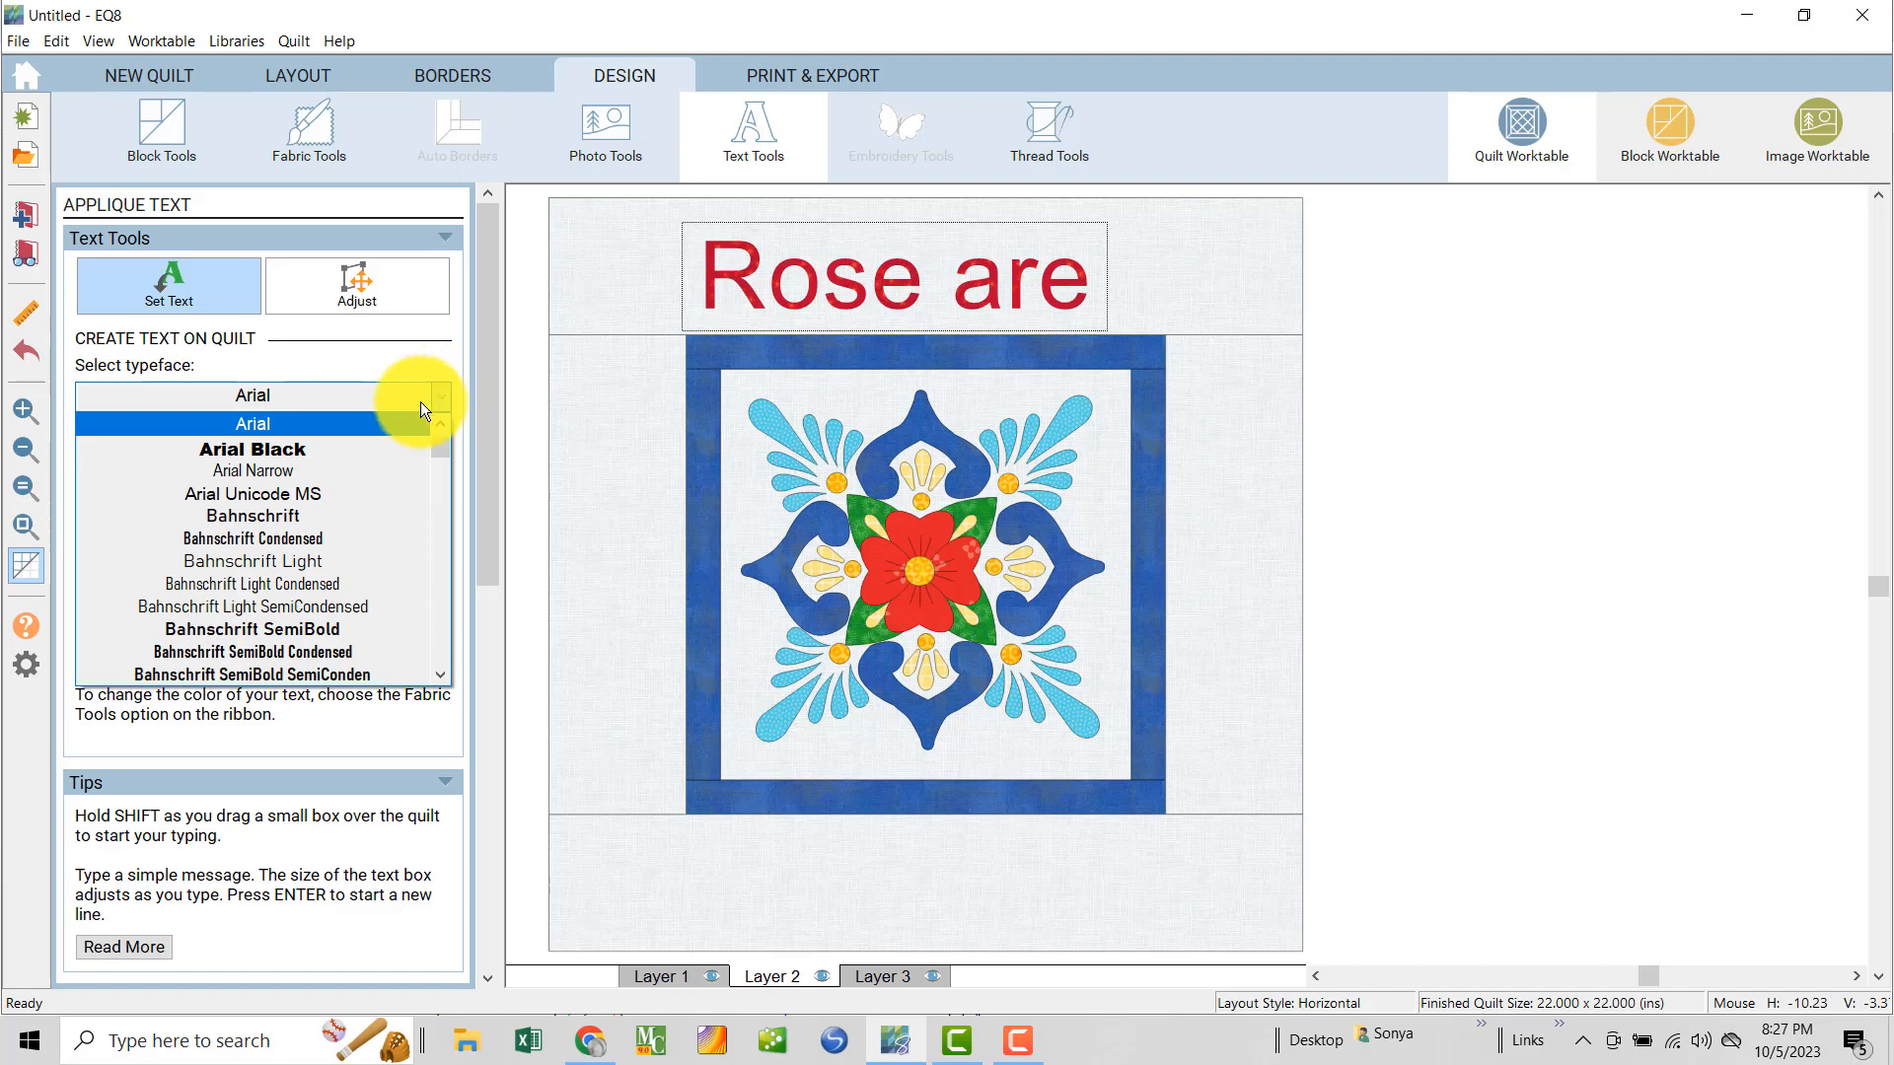
pyautogui.click(276, 418)
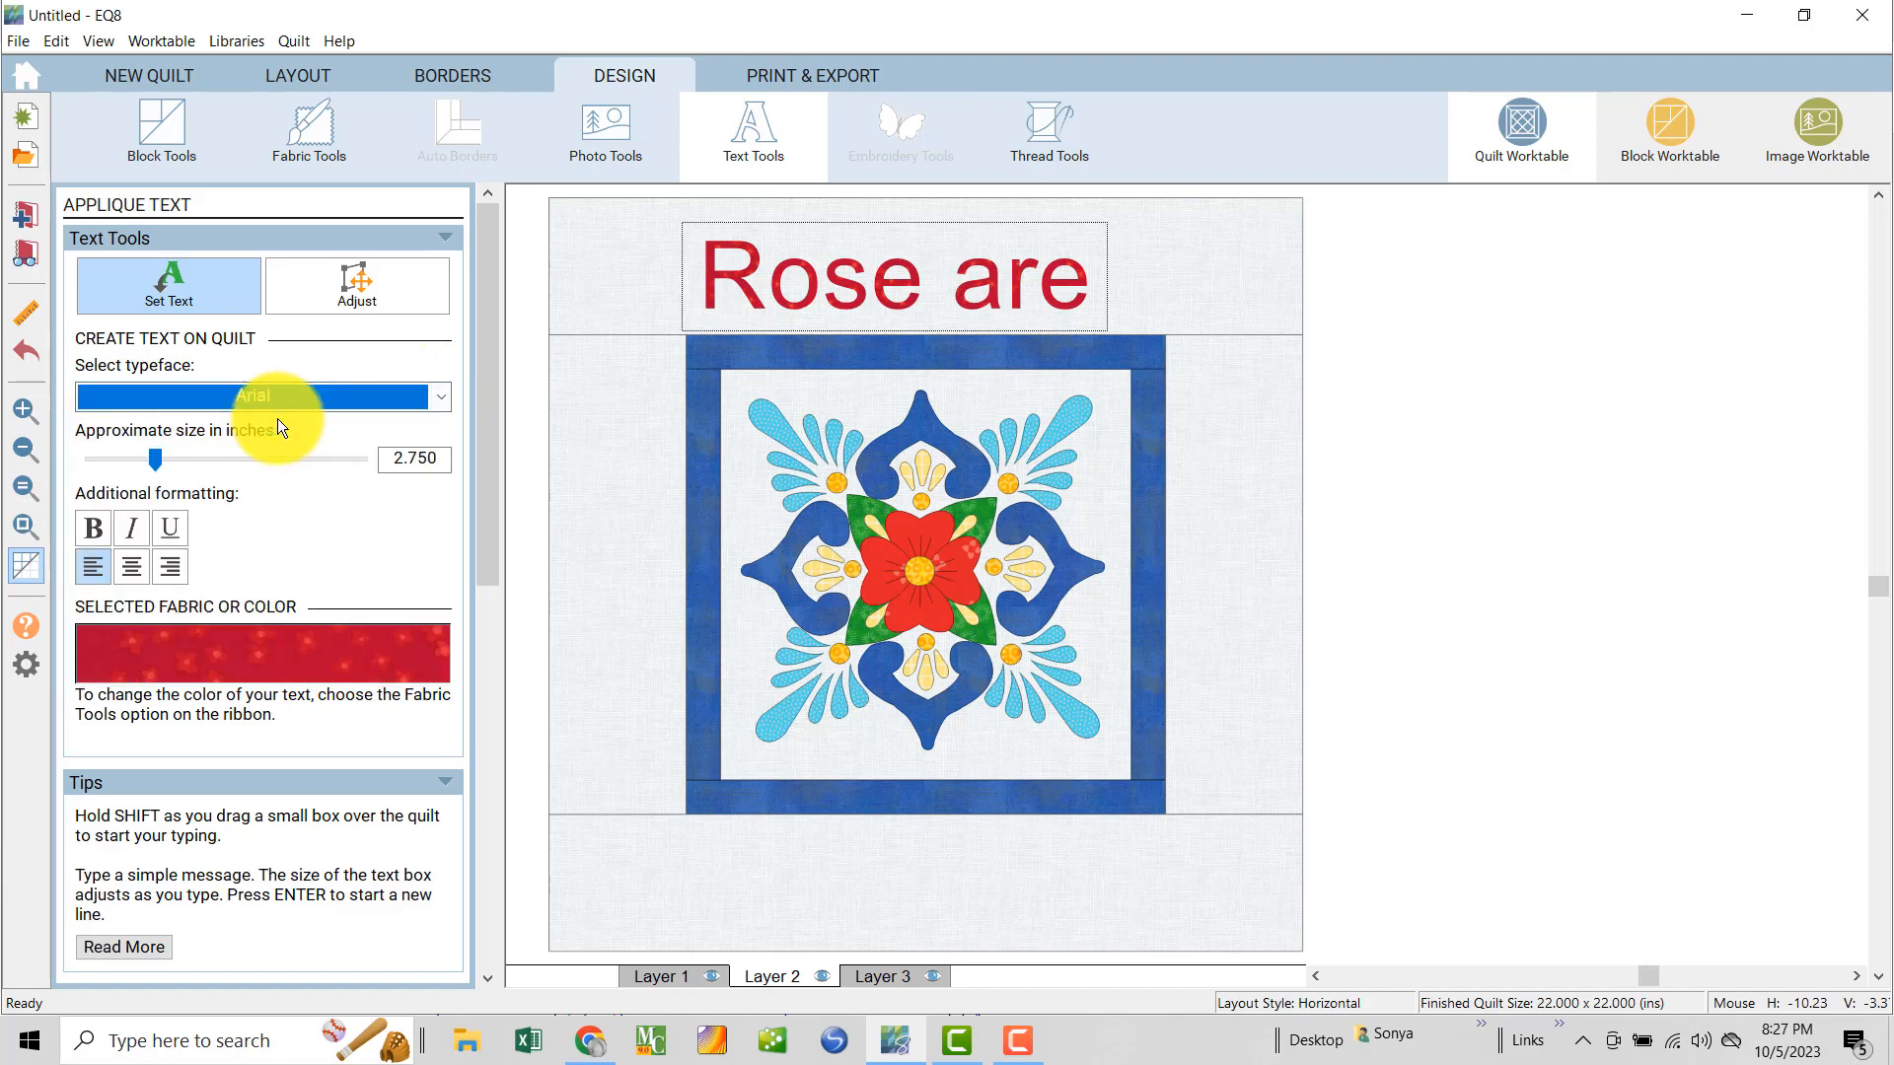
pyautogui.press('Down')
pyautogui.press('Down')
pyautogui.press('Down')
pyautogui.press('Down')
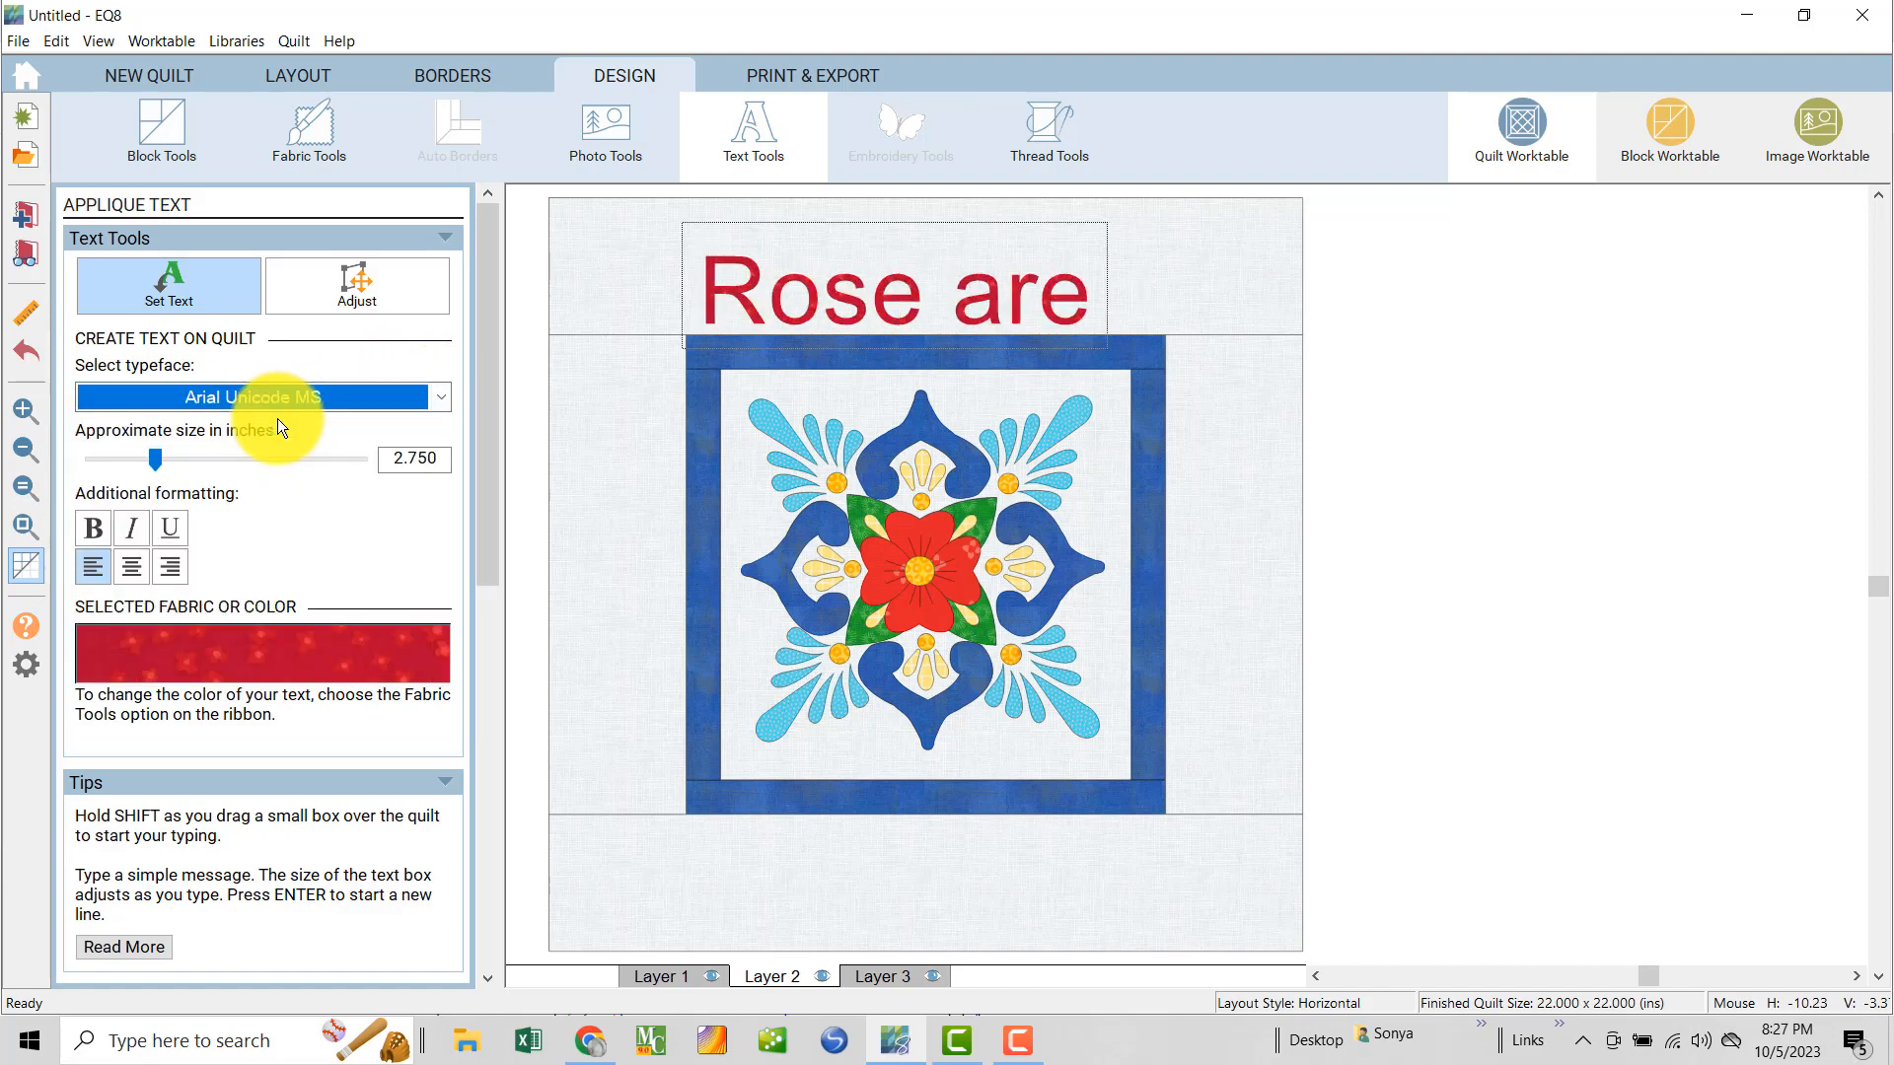
pyautogui.press('Down')
pyautogui.press('Down')
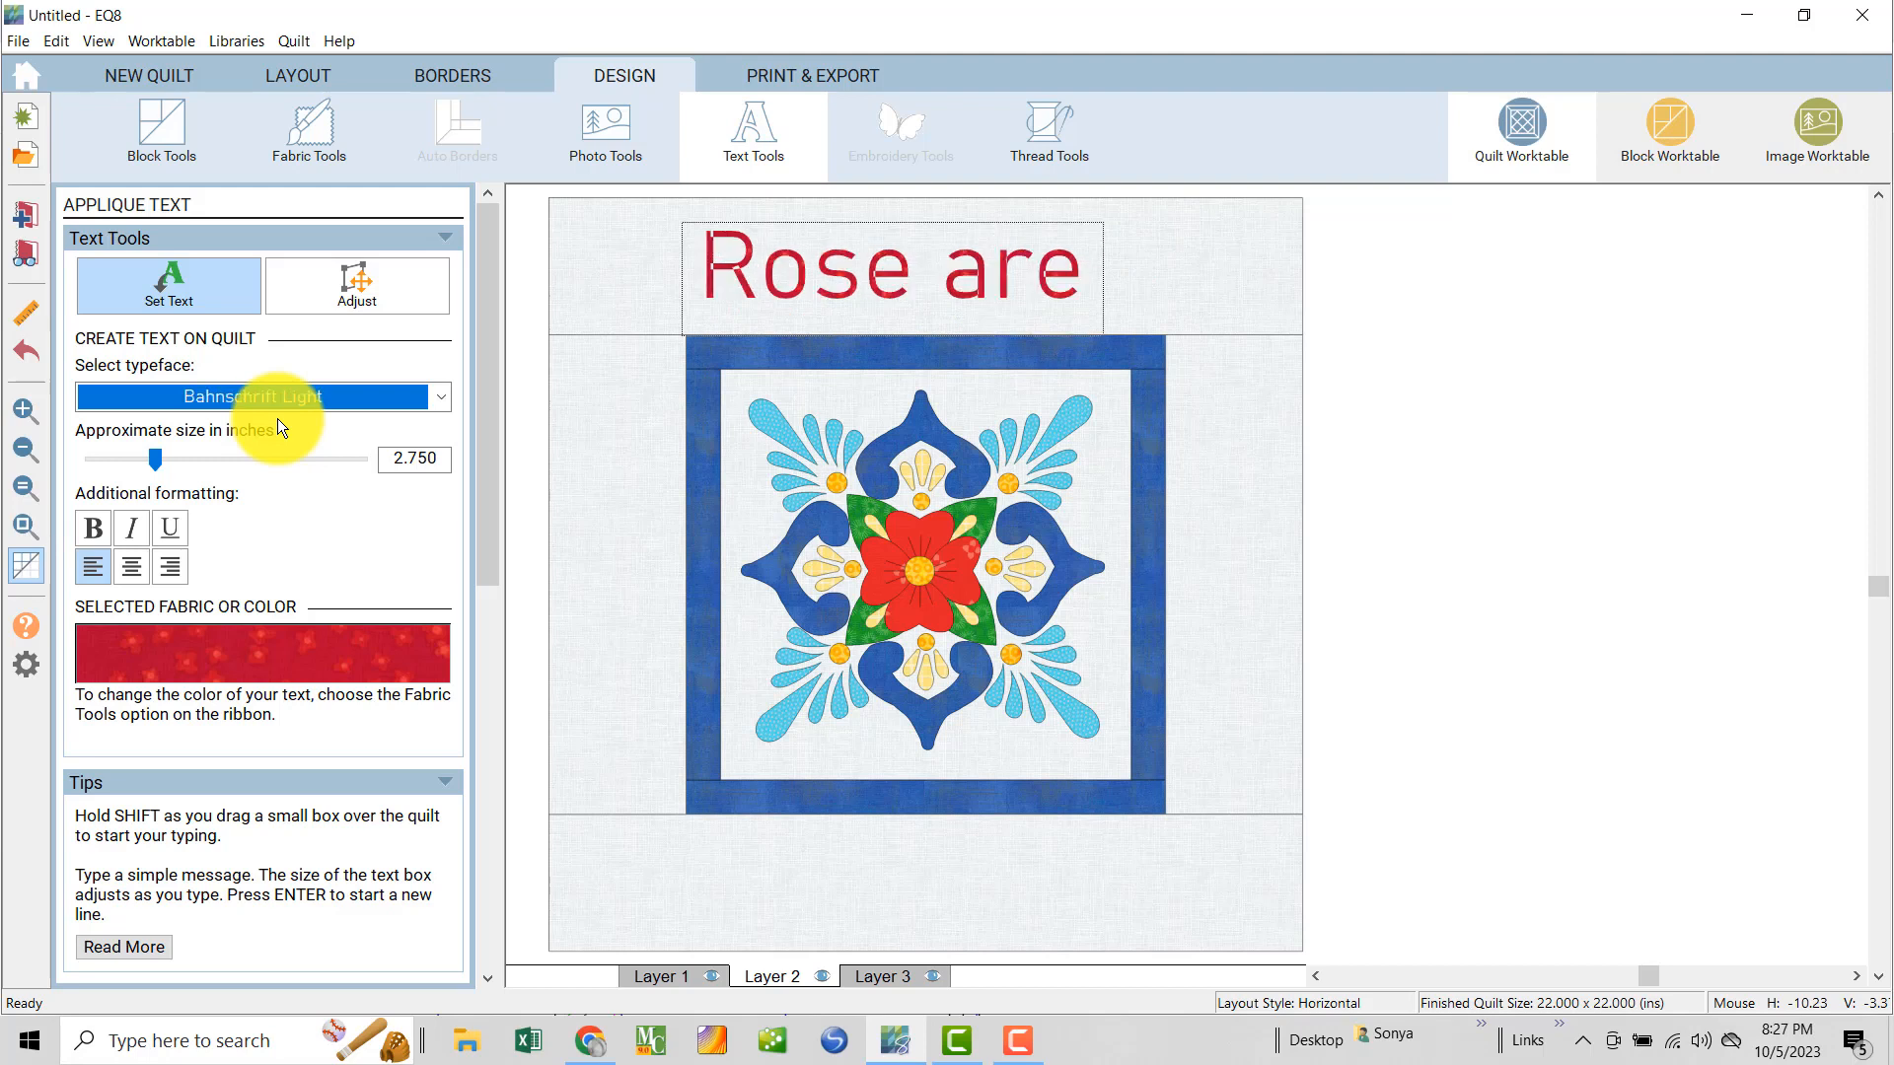